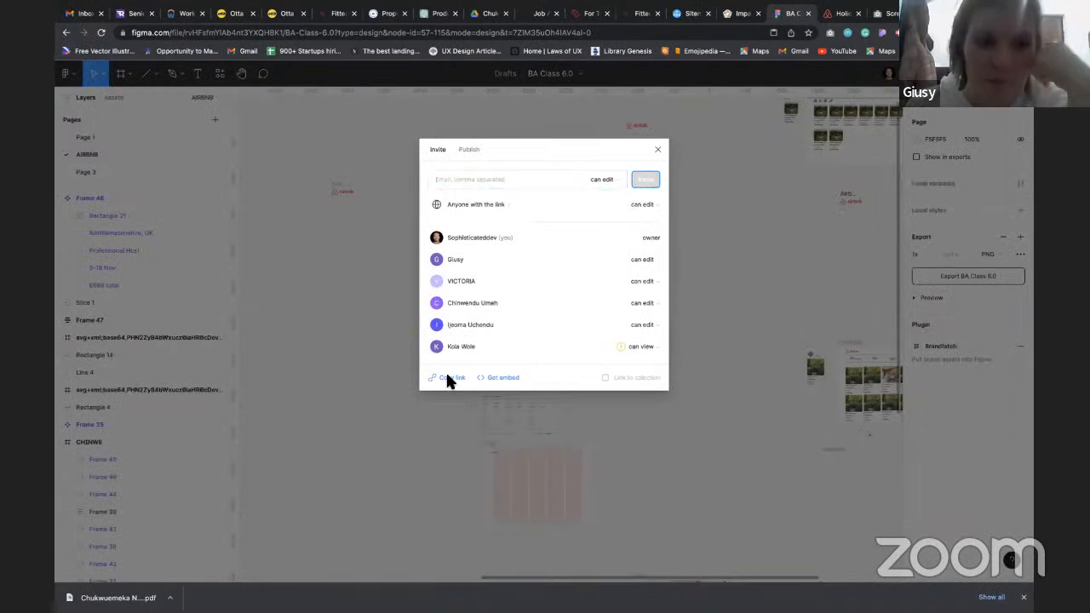
Close the sharing dialog and examine the Airbnb home page designs and reference screenshots on the AIRBNB page
{"action": "left_click", "coordinate": [657, 151]}
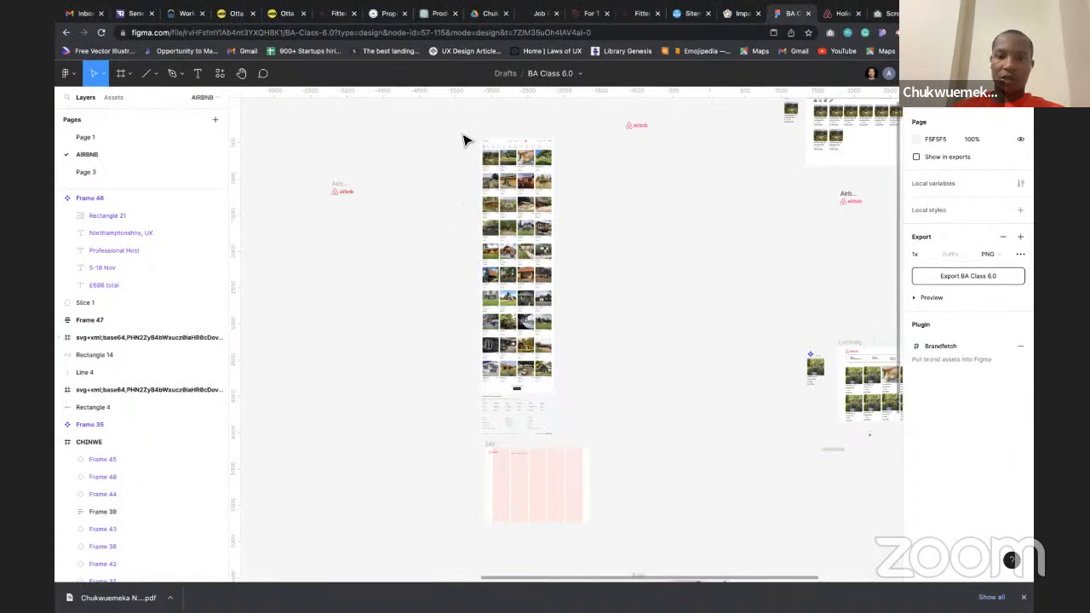
{"action": "scroll", "coordinate": [529, 131], "scroll_direction": "down", "scroll_amount": 5}
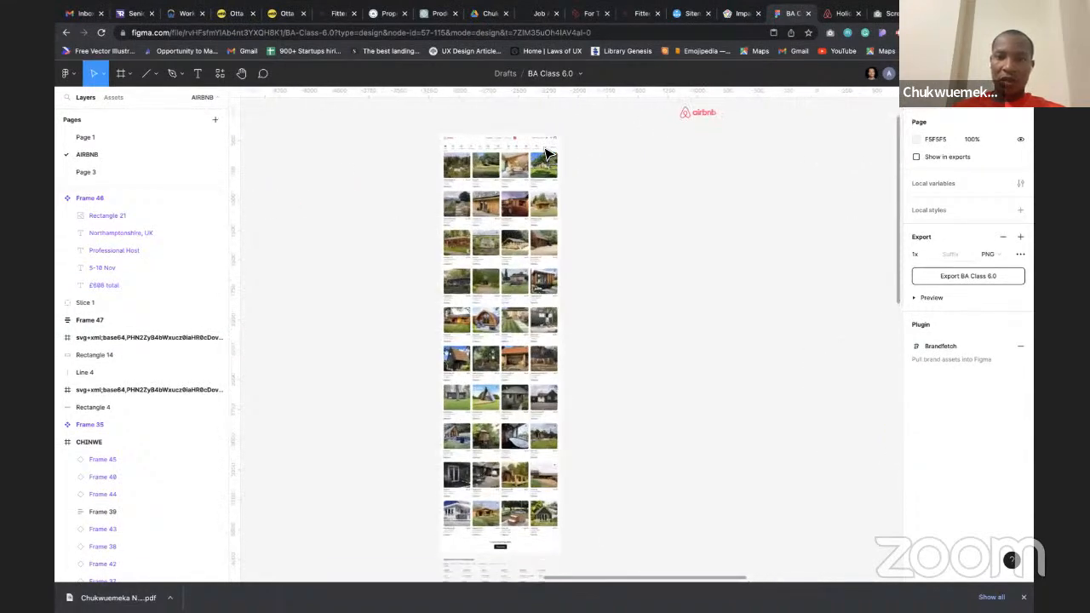
{"action": "scroll", "coordinate": [551, 154], "scroll_direction": "left", "scroll_amount": 5}
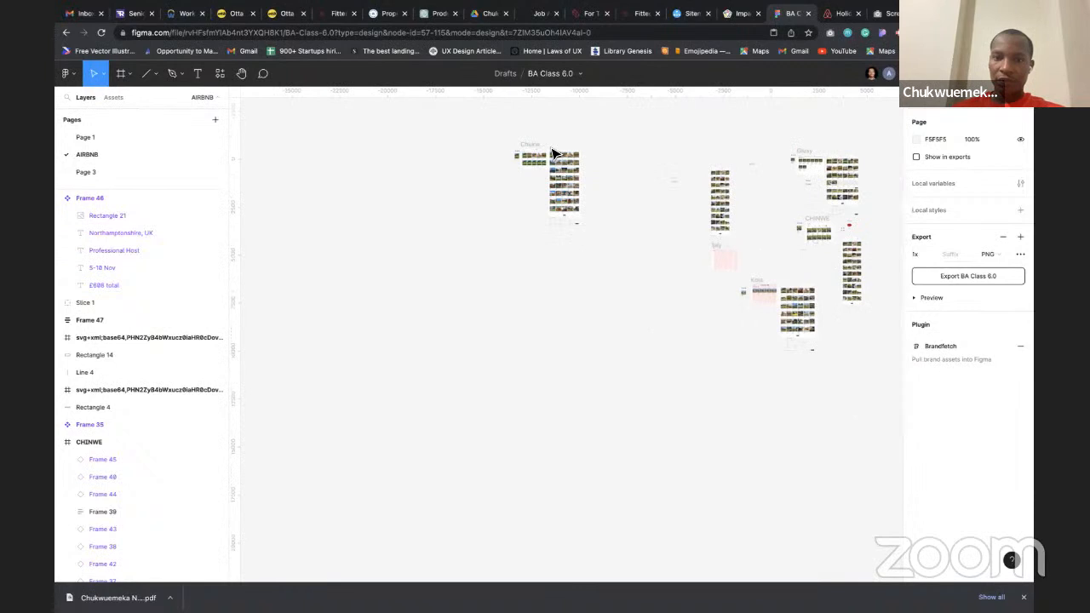
{"action": "scroll", "coordinate": [514, 150], "scroll_direction": "up", "scroll_amount": 5}
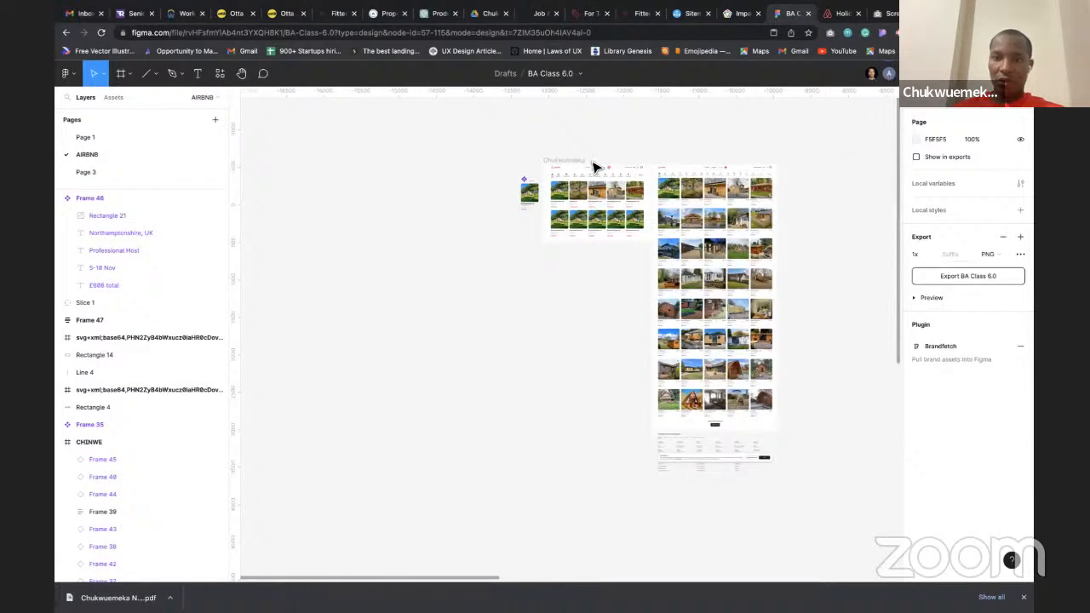
{"action": "scroll", "coordinate": [592, 164], "scroll_direction": "up", "scroll_amount": 2}
{"action": "scroll", "coordinate": [596, 175], "scroll_direction": "up", "scroll_amount": 5}
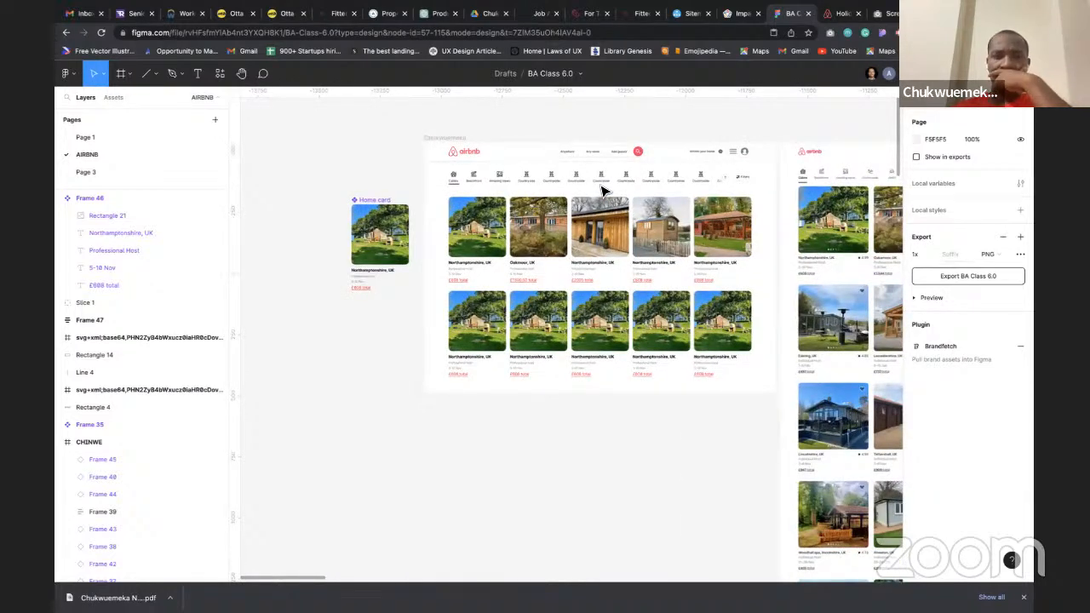
{"action": "scroll", "coordinate": [513, 215], "scroll_direction": "up", "scroll_amount": 5}
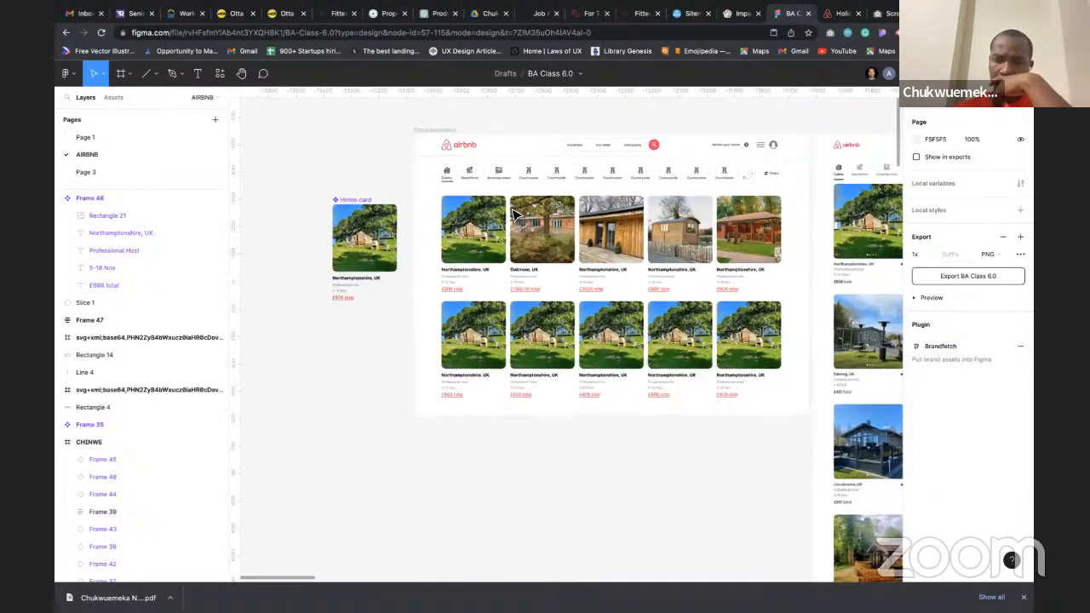
{"action": "scroll", "coordinate": [513, 215], "scroll_direction": "down", "scroll_amount": 4}
{"action": "scroll", "coordinate": [513, 215], "scroll_direction": "down", "scroll_amount": 5}
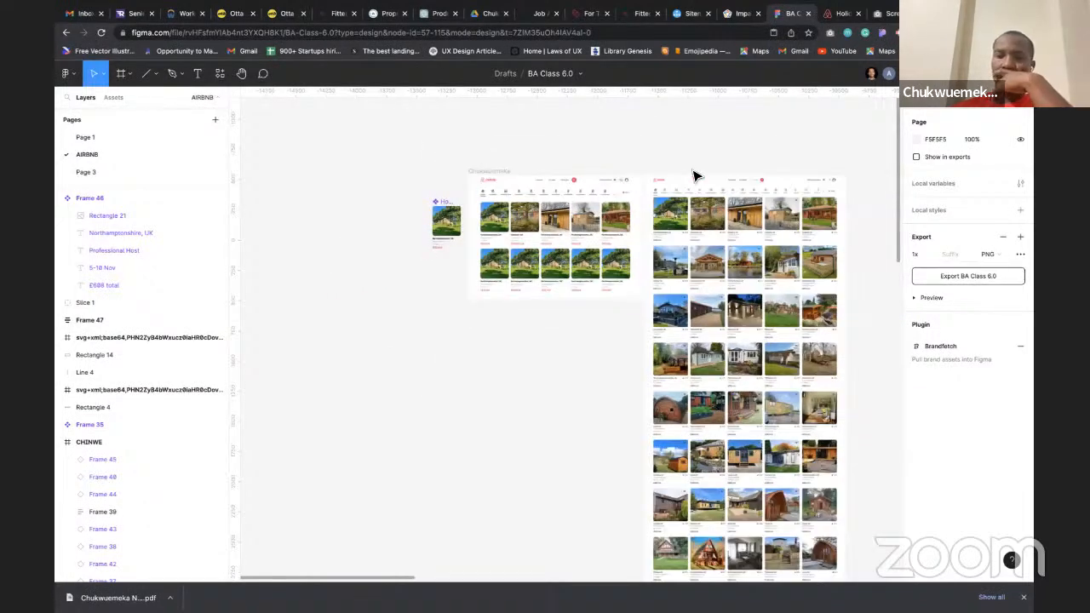
{"action": "scroll", "coordinate": [778, 182], "scroll_direction": "down", "scroll_amount": 3}
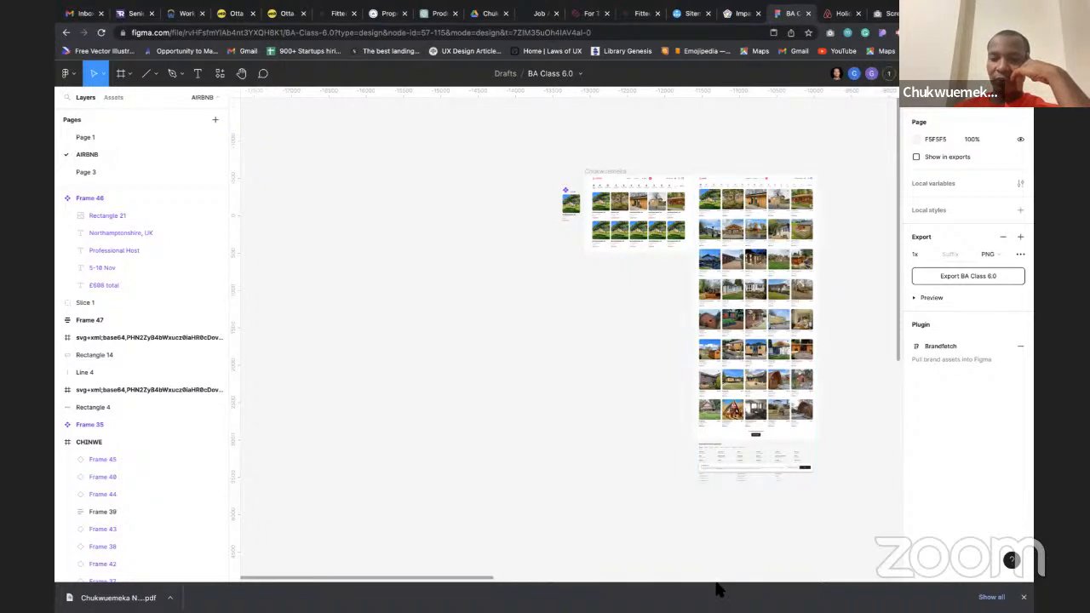
Check the file's collaborators, follow one participant's view, and inspect the home page design beside its reference screenshot
{"action": "left_click", "coordinate": [888, 75]}
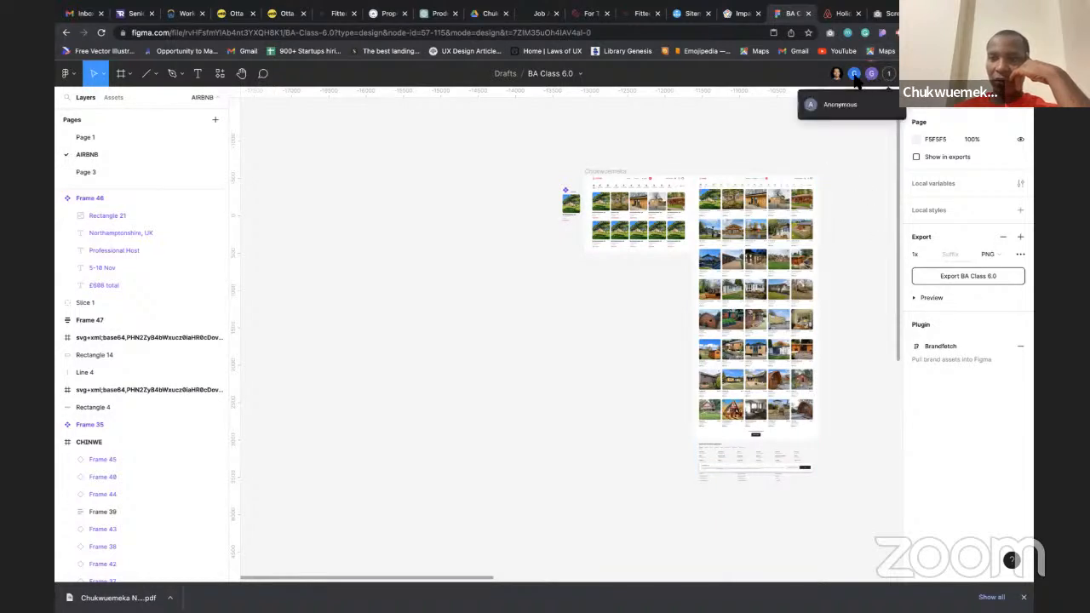
{"action": "left_click", "coordinate": [854, 75]}
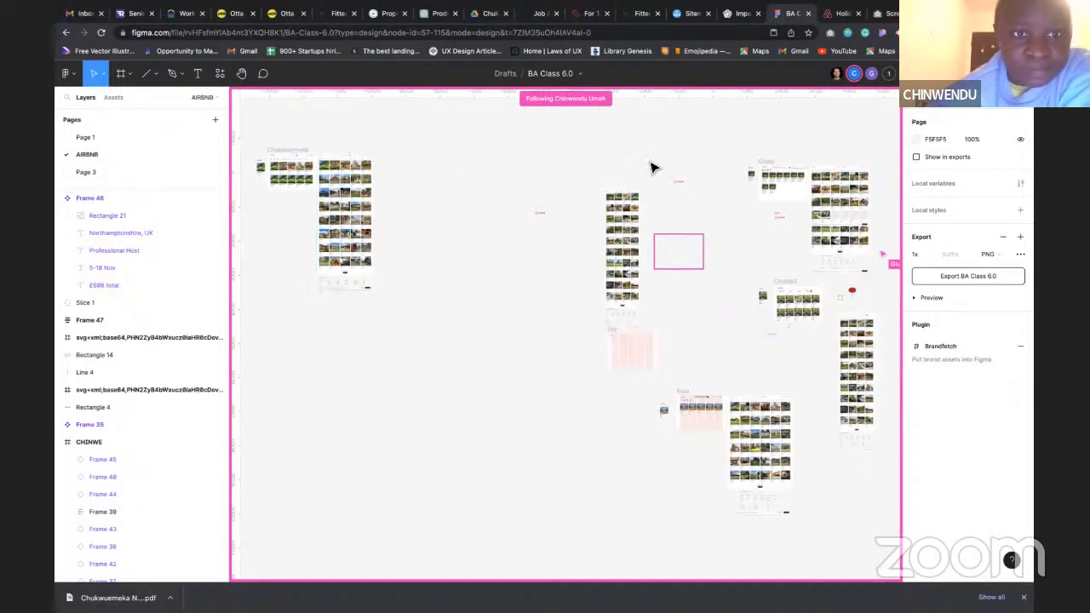
{"action": "scroll", "coordinate": [247, 136], "scroll_direction": "up", "scroll_amount": 2}
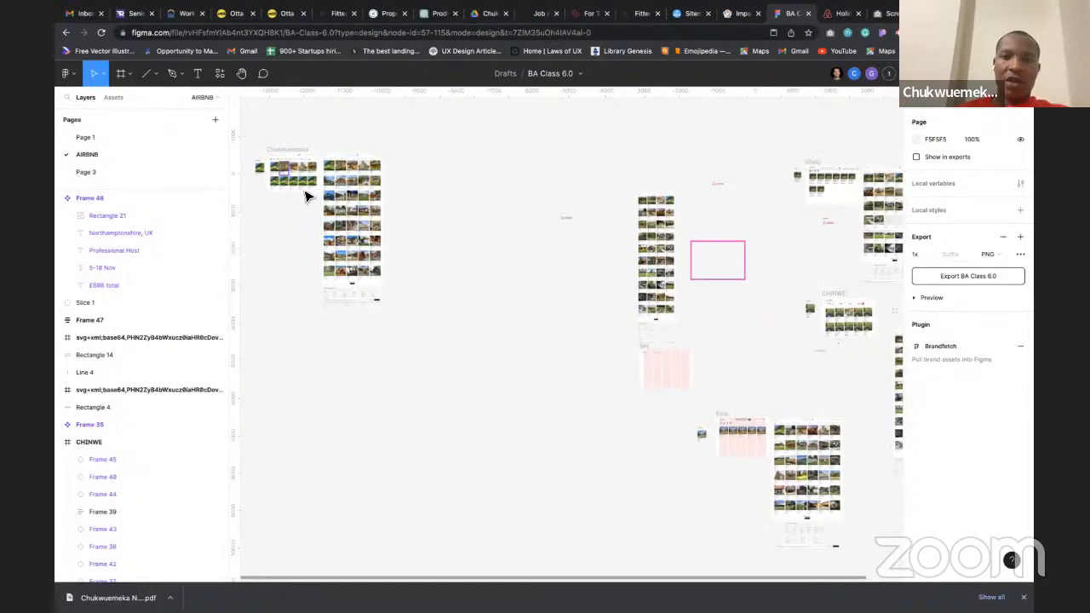
{"action": "scroll", "coordinate": [273, 160], "scroll_direction": "up", "scroll_amount": 10}
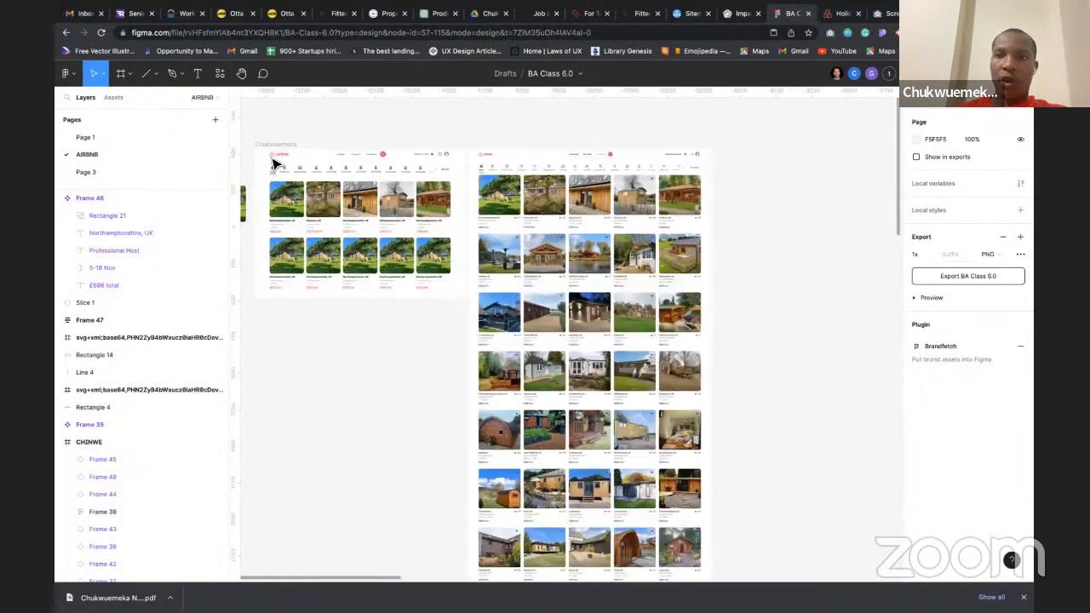
{"action": "scroll", "coordinate": [303, 211], "scroll_direction": "up", "scroll_amount": 5}
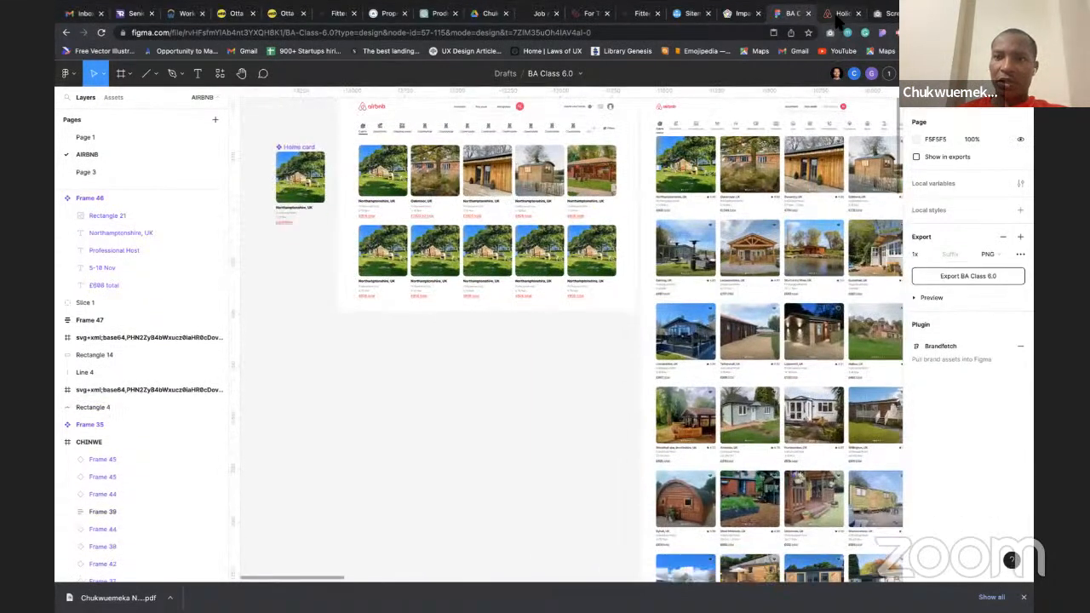
Open the first Northamptonshire cabin listing on the Airbnb site, accept the cookie notice, and review the listing page
{"action": "left_click", "coordinate": [839, 17]}
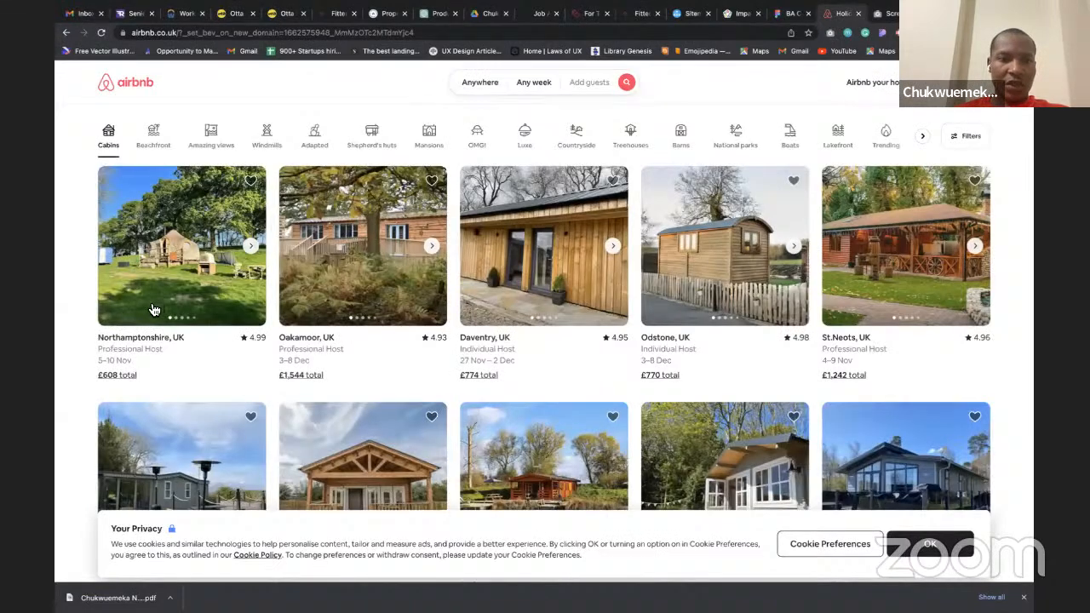
{"action": "left_click", "coordinate": [183, 269]}
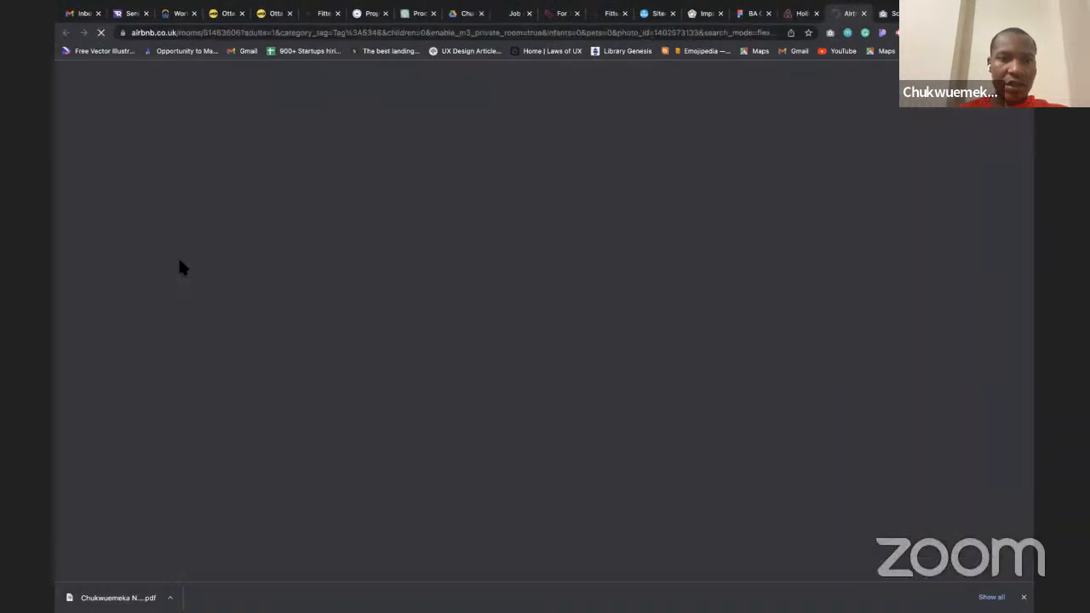
{"action": "scroll", "coordinate": [179, 260], "scroll_direction": "down", "scroll_amount": 1}
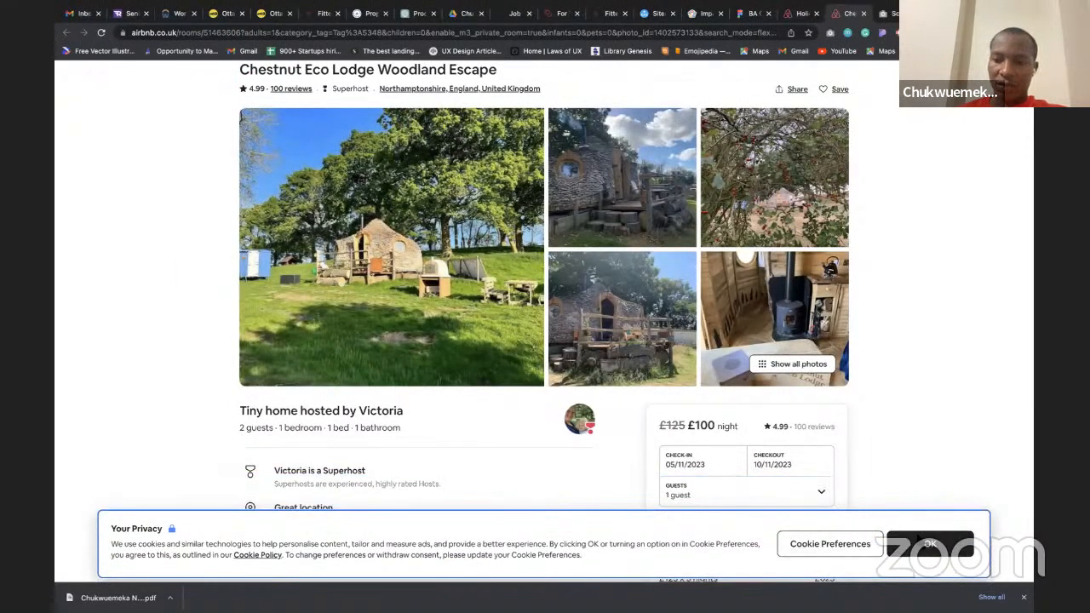
{"action": "left_click", "coordinate": [930, 545]}
{"action": "scroll", "coordinate": [513, 457], "scroll_direction": "down", "scroll_amount": 5}
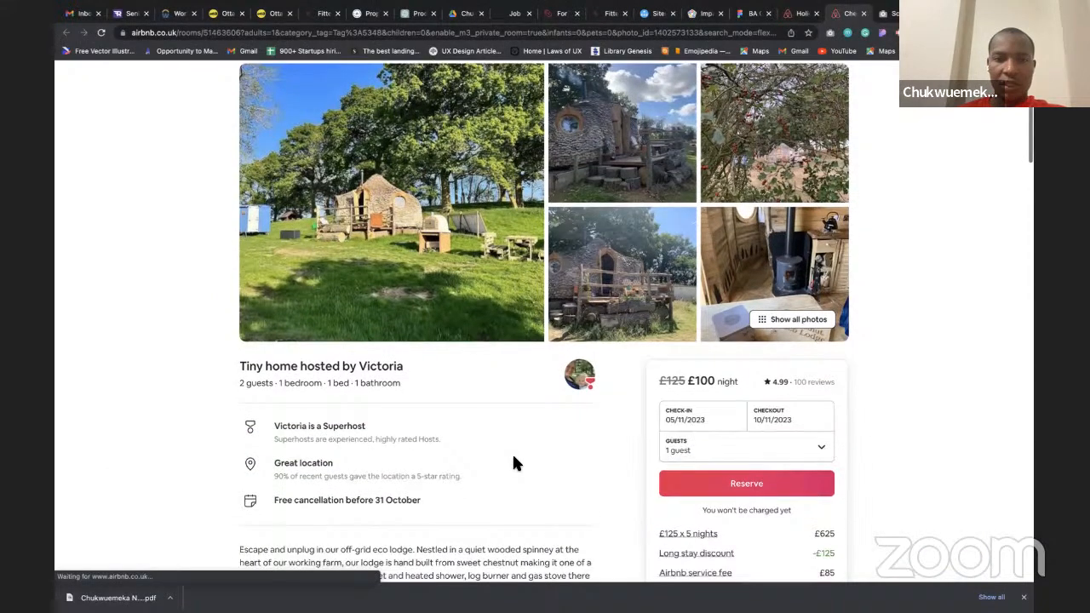
{"action": "scroll", "coordinate": [514, 462], "scroll_direction": "down", "scroll_amount": 10}
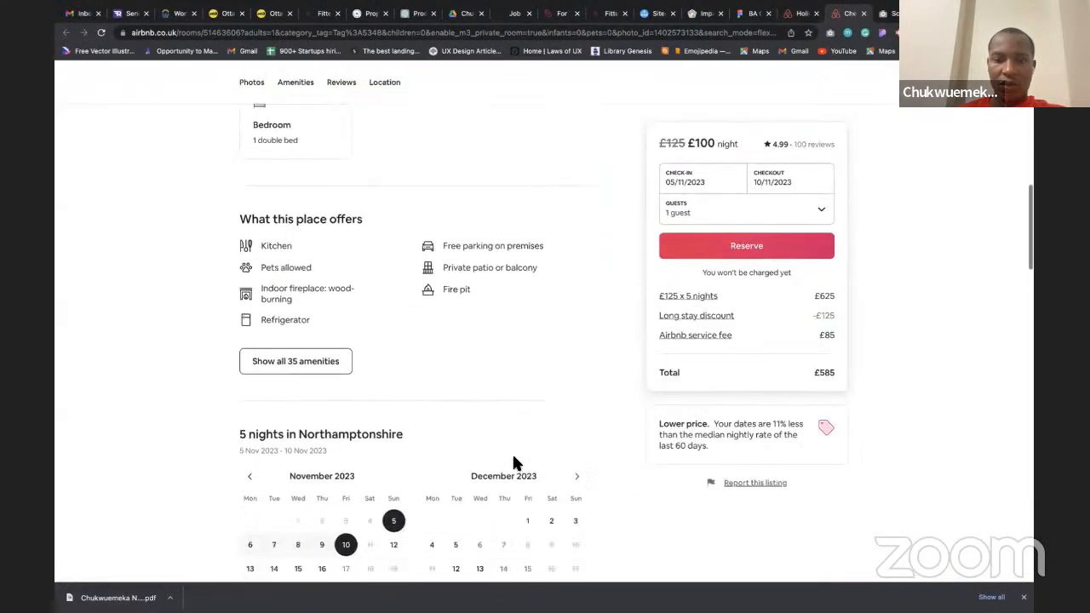
{"action": "scroll", "coordinate": [514, 463], "scroll_direction": "up", "scroll_amount": 15}
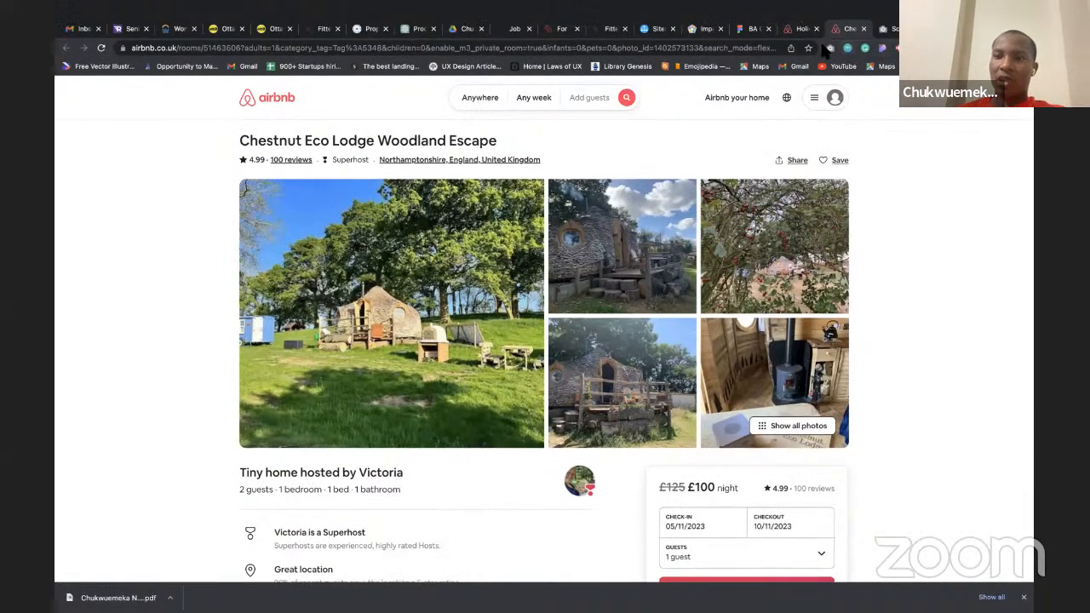
Capture the whole listing page with GoFullPage and copy the resulting image
{"action": "left_click", "coordinate": [831, 49]}
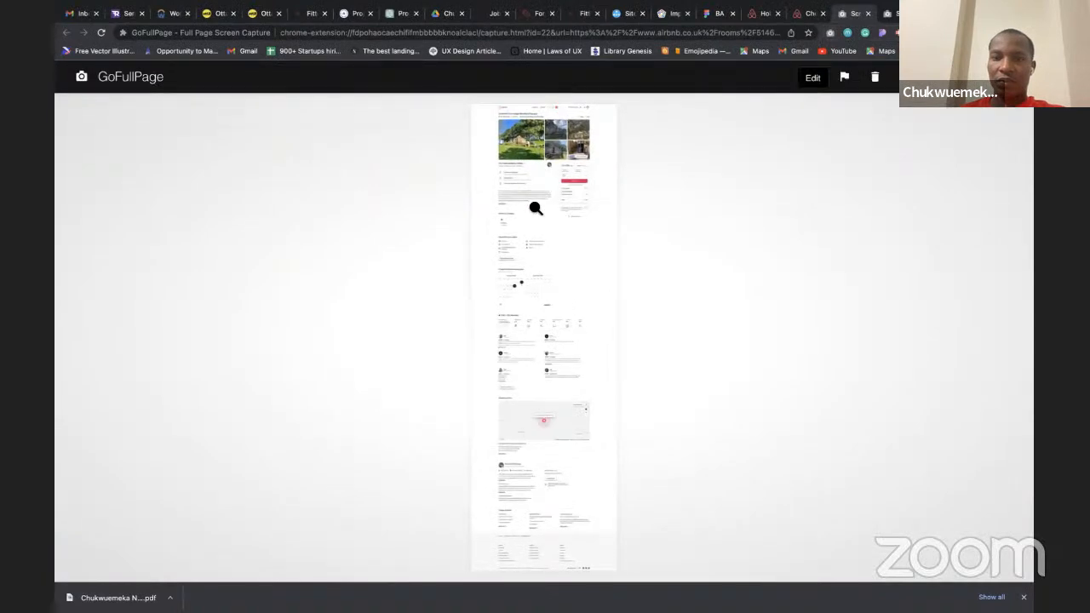
{"action": "right_click", "coordinate": [535, 208]}
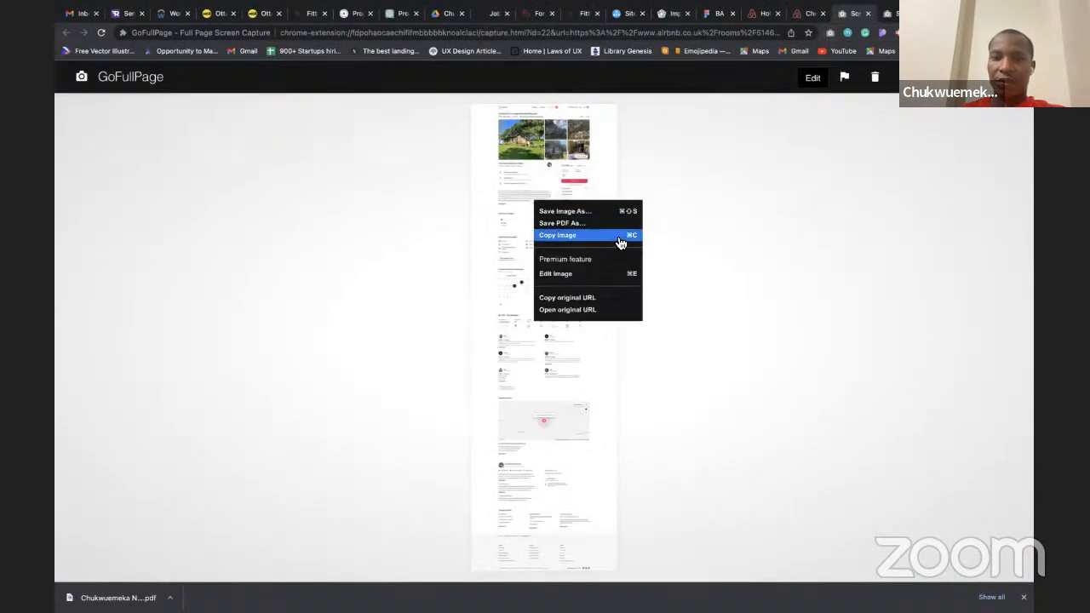
{"action": "left_click", "coordinate": [559, 235]}
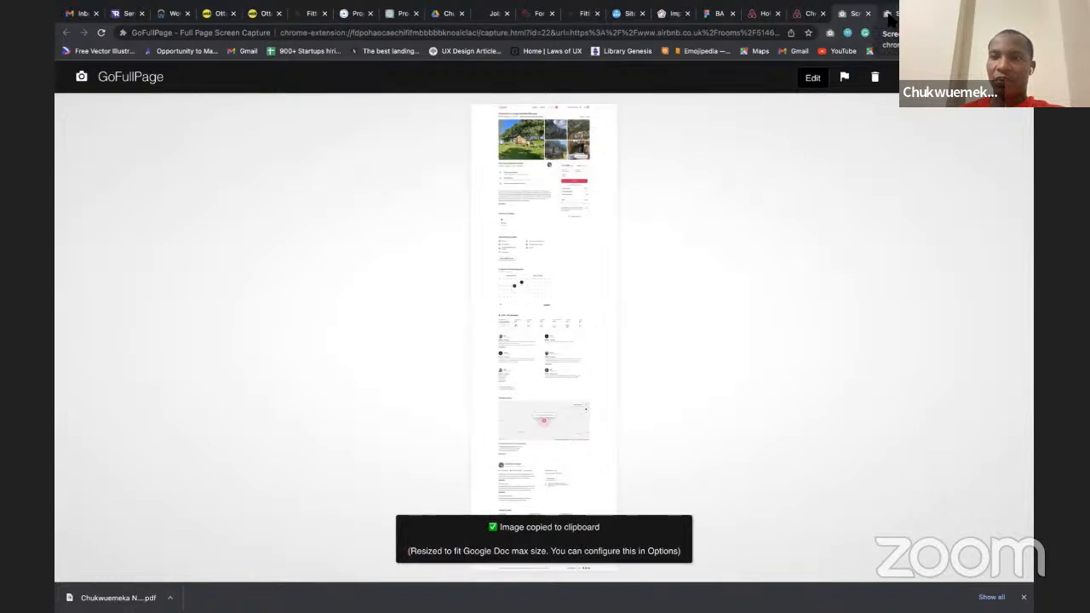
Switch to the Figma file, paste the listing page capture in the empty canvas beside the home card component, and deselect it
{"action": "left_click", "coordinate": [720, 14]}
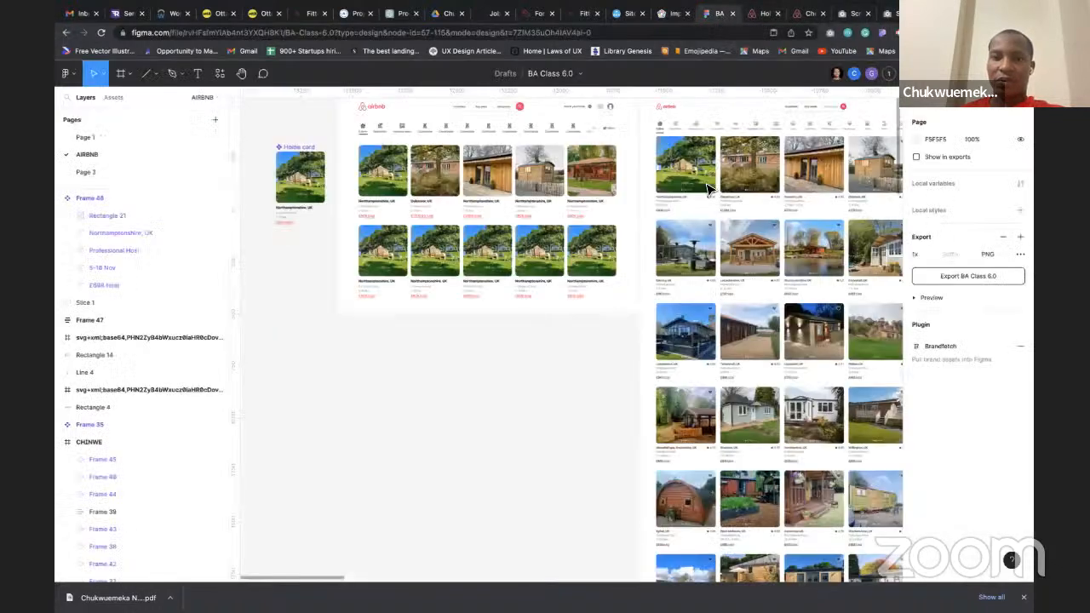
{"action": "scroll", "coordinate": [501, 424], "scroll_direction": "down", "scroll_amount": 5}
{"action": "scroll", "coordinate": [500, 423], "scroll_direction": "left", "scroll_amount": 5}
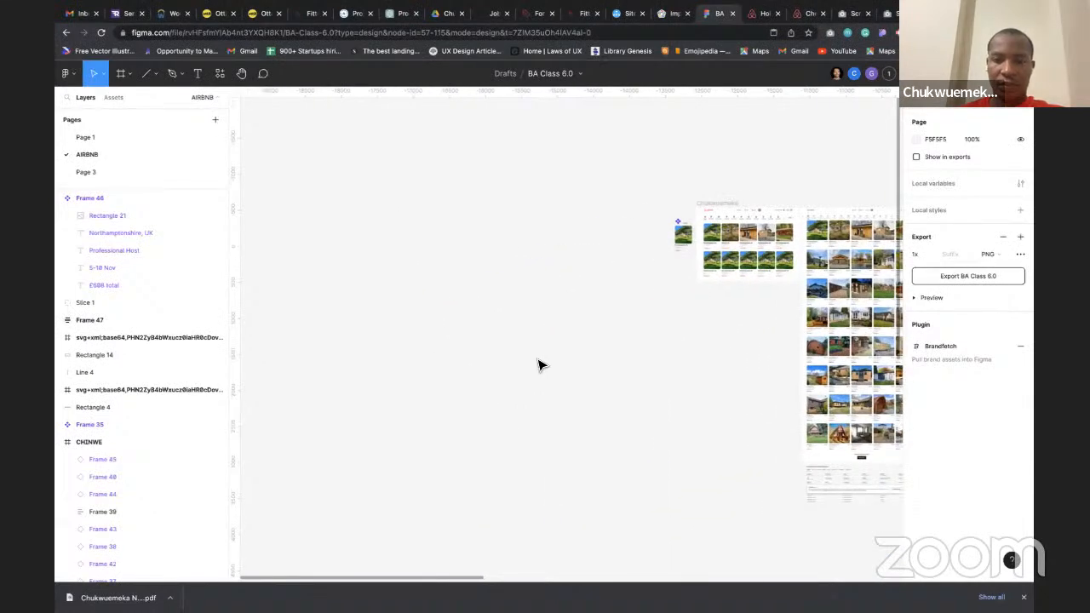
{"action": "key", "text": "ctrl+v"}
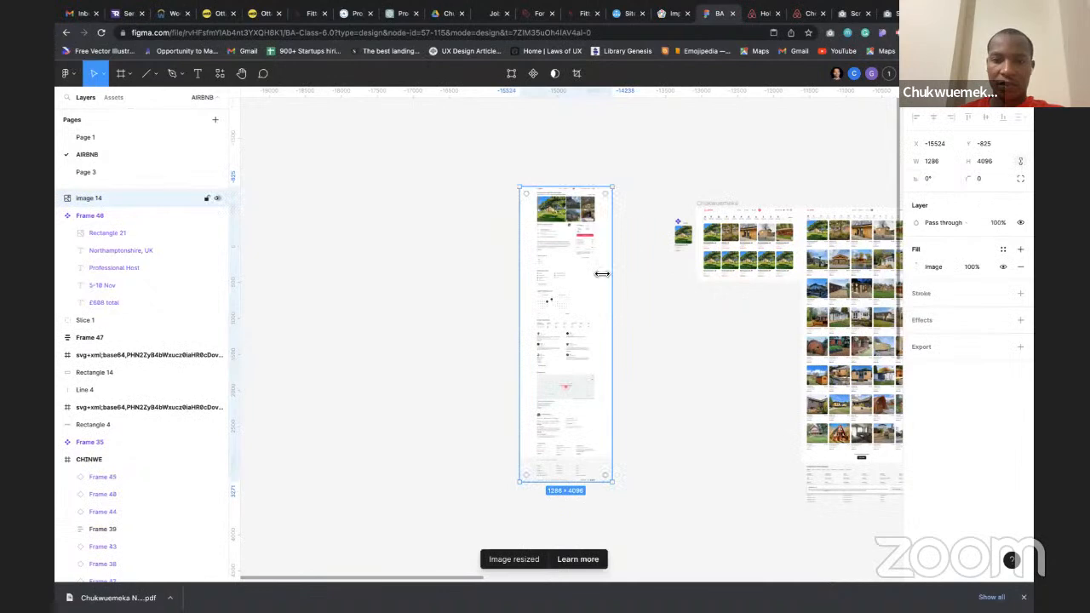
{"action": "left_click", "coordinate": [691, 154]}
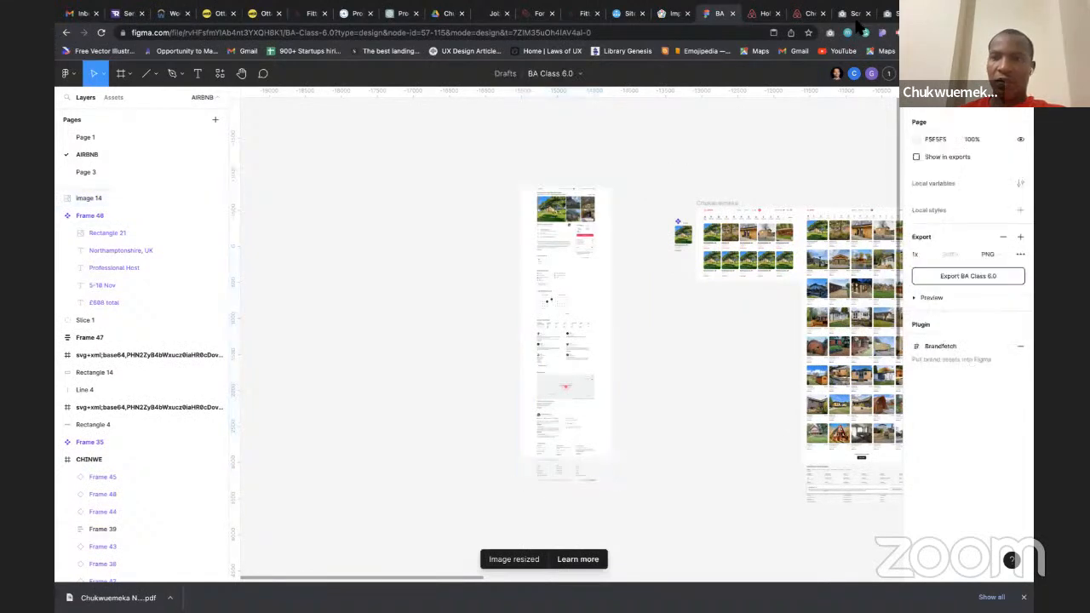
Return to the Airbnb home page, open the page for hosting a home, and look through its content
{"action": "left_click", "coordinate": [761, 14]}
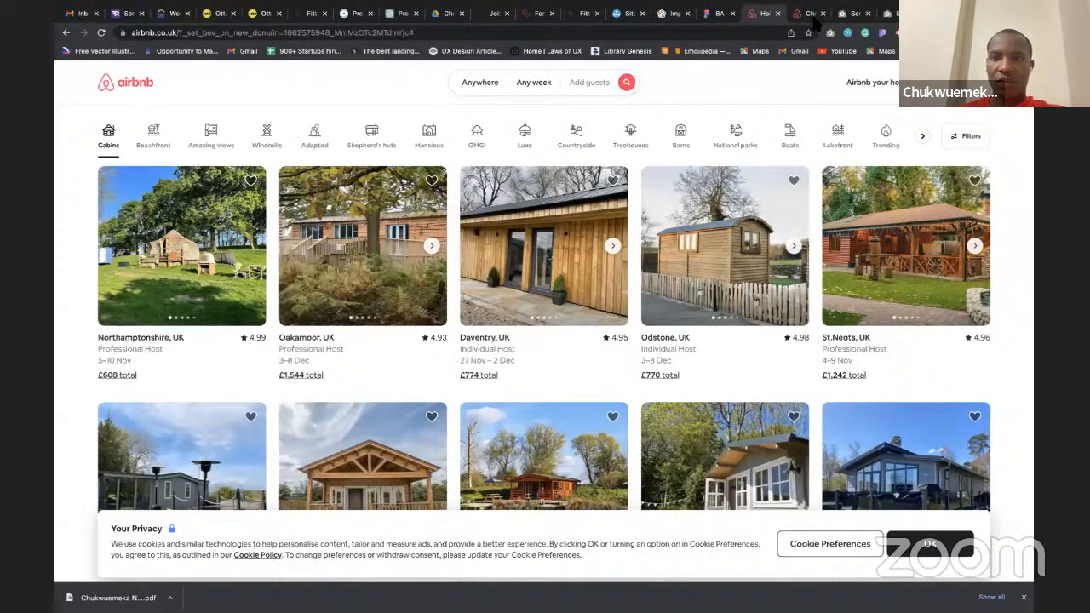
{"action": "left_click", "coordinate": [815, 14]}
{"action": "left_click", "coordinate": [753, 14]}
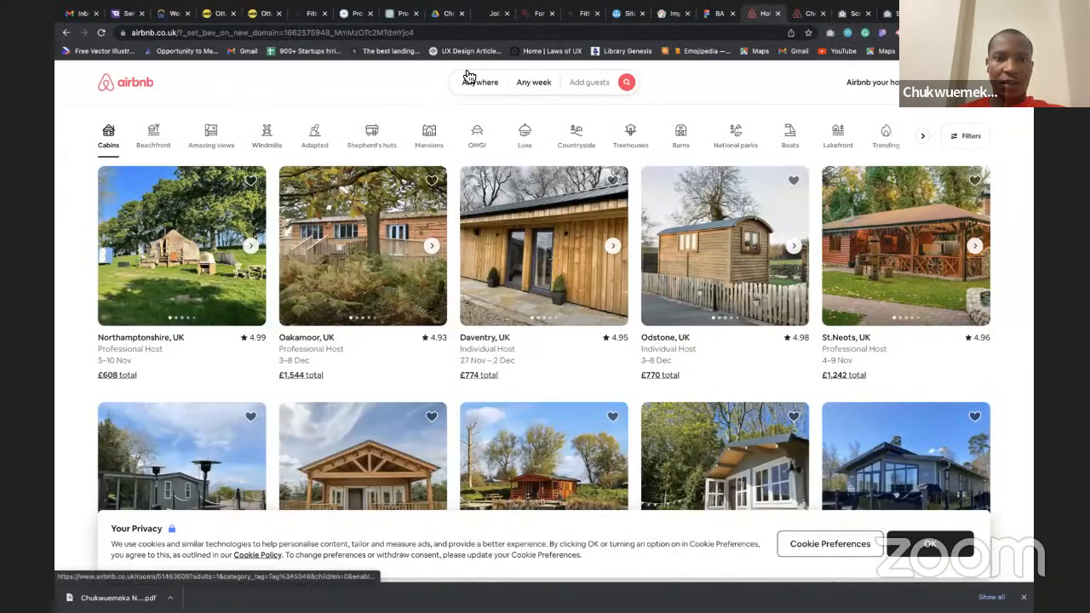
{"action": "left_click", "coordinate": [892, 85]}
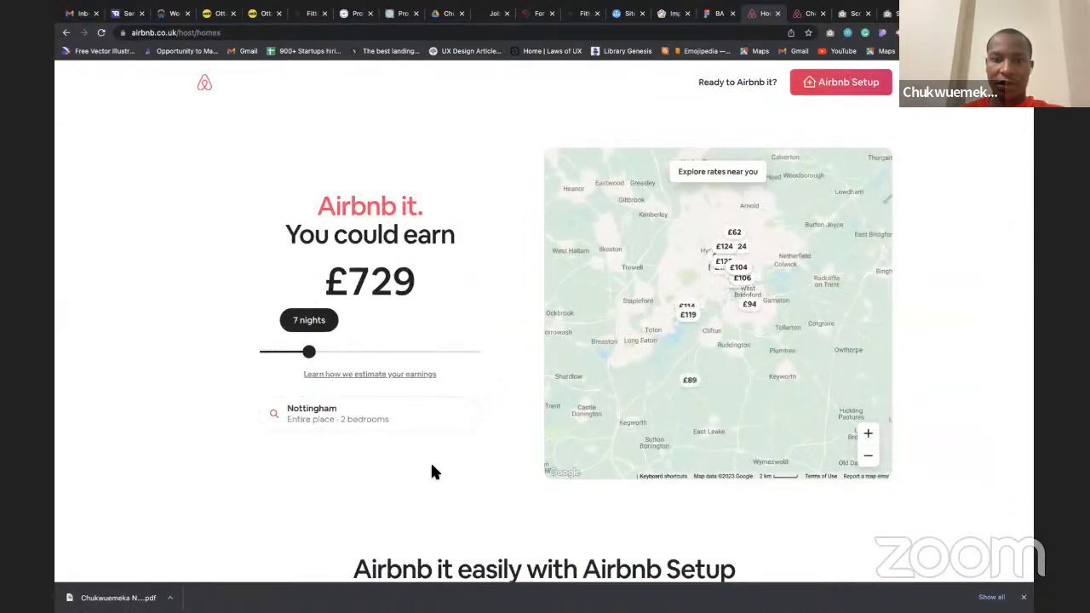
{"action": "scroll", "coordinate": [432, 471], "scroll_direction": "down", "scroll_amount": 8}
{"action": "scroll", "coordinate": [432, 471], "scroll_direction": "up", "scroll_amount": 8}
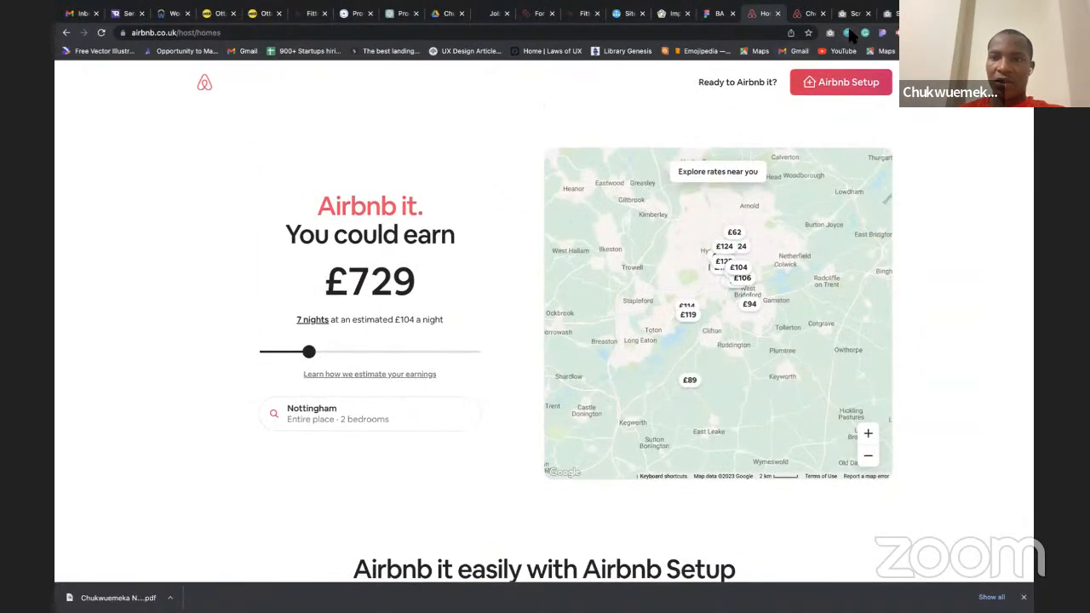
Capture the whole hosting page with GoFullPage and copy the resulting image
{"action": "left_click", "coordinate": [832, 33]}
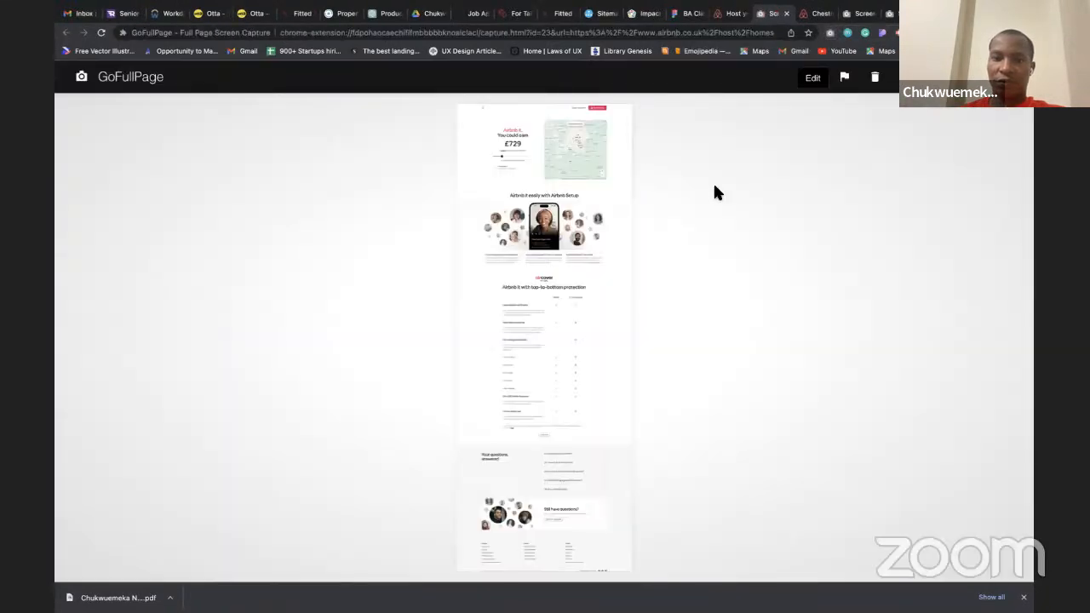
{"action": "right_click", "coordinate": [491, 255]}
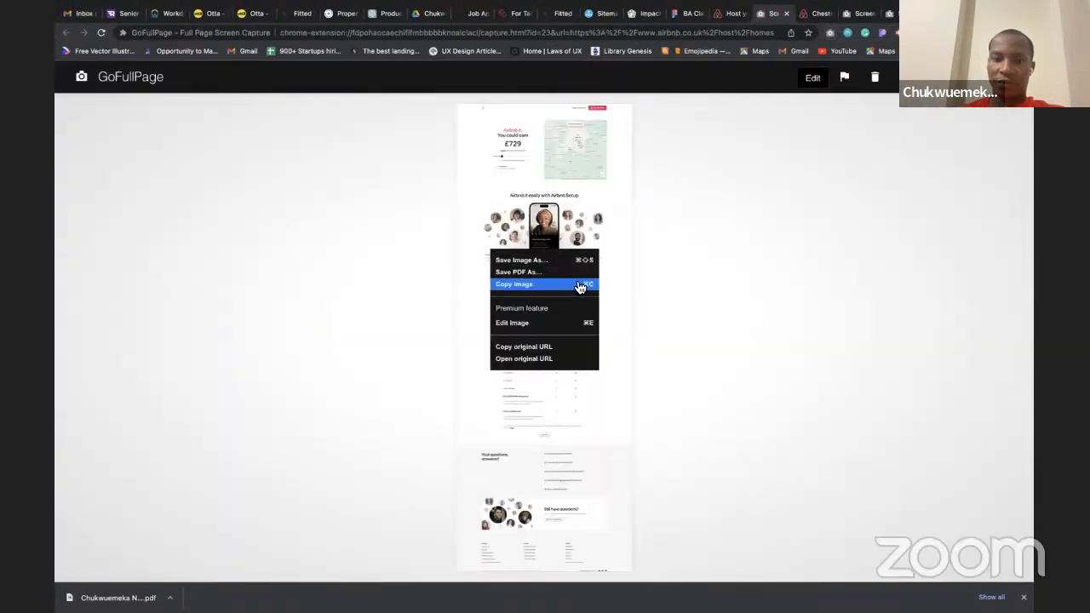
{"action": "left_click", "coordinate": [579, 285]}
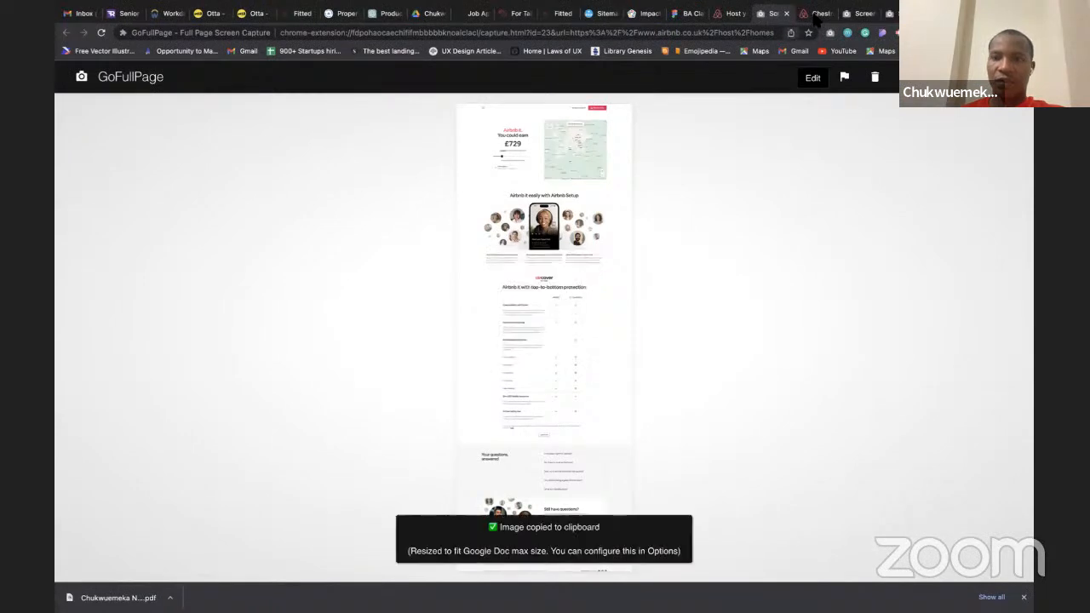
Switch to the Figma file, paste the hosting page capture, place it beside the listing page capture on its outer side, and deselect it
{"action": "left_click", "coordinate": [689, 14]}
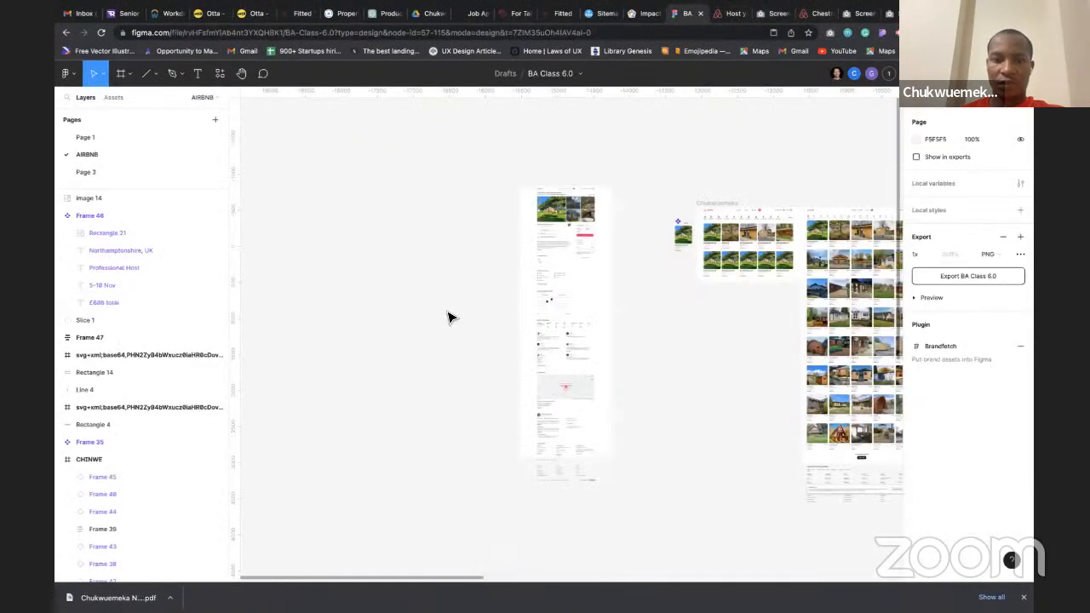
{"action": "left_click", "coordinate": [578, 302]}
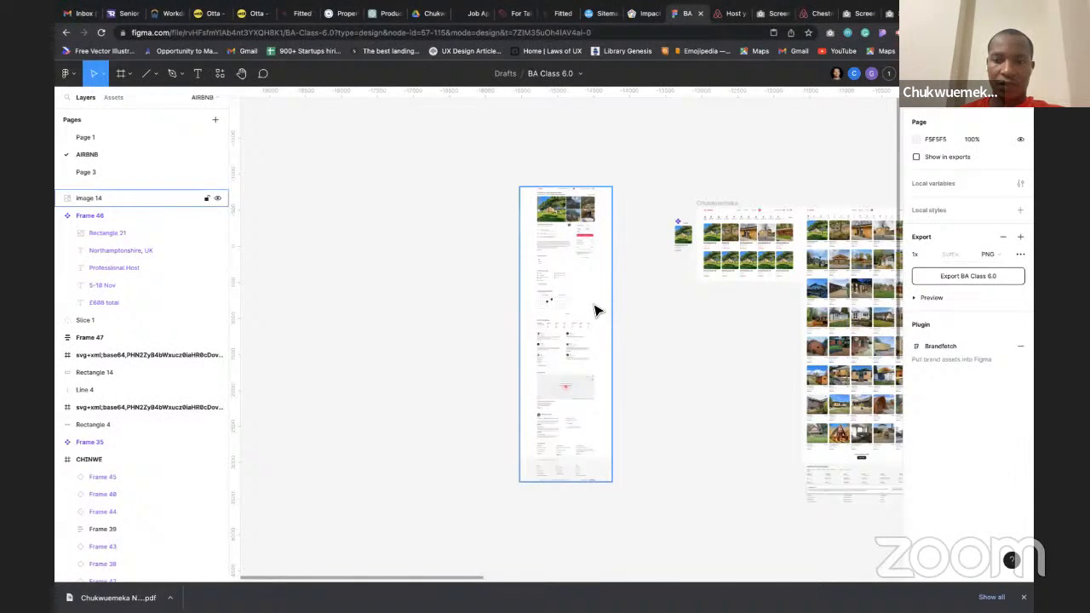
{"action": "key", "text": "ctrl+v"}
{"action": "left_click_drag", "start_coordinate": [574, 311], "coordinate": [449, 311]}
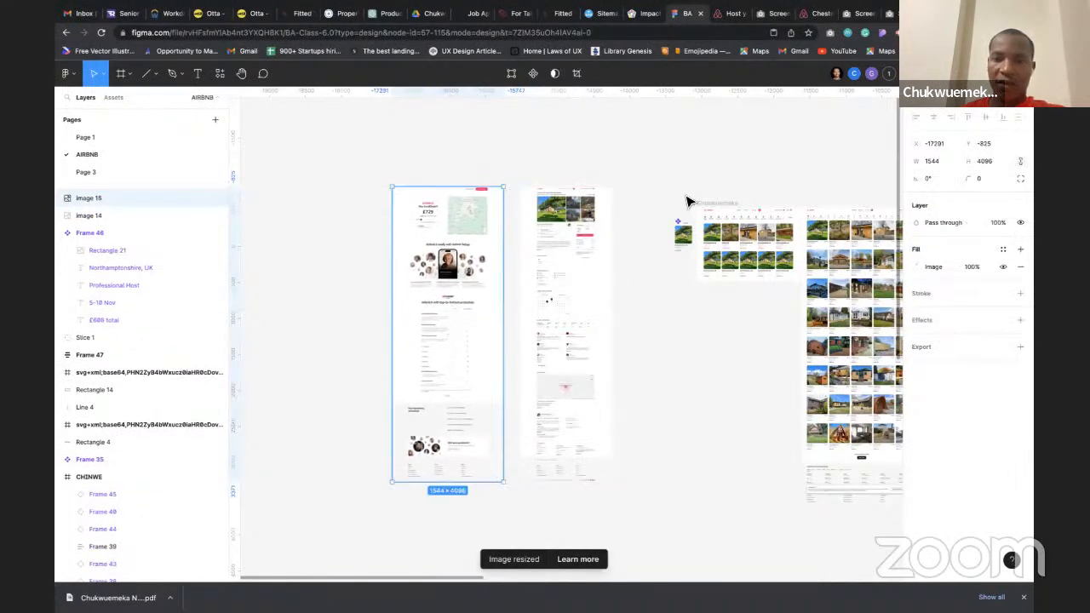
{"action": "left_click", "coordinate": [700, 165]}
Examine the recreated Airbnb home page frame and its card grid next to the full home page capture
{"action": "scroll", "coordinate": [741, 222], "scroll_direction": "right", "scroll_amount": 5}
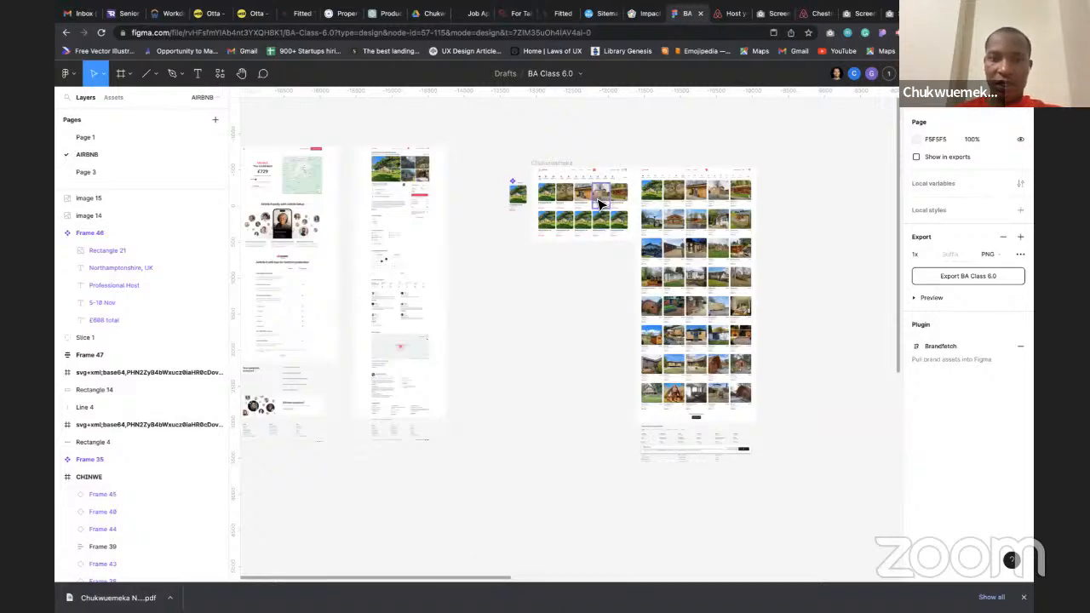
{"action": "scroll", "coordinate": [599, 205], "scroll_direction": "up", "scroll_amount": 10}
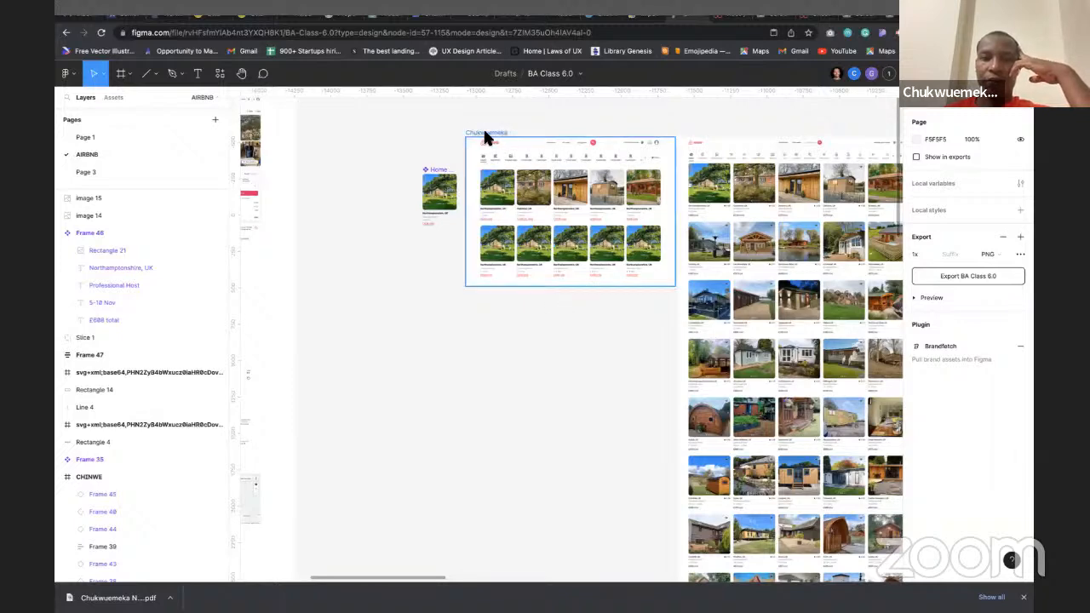
{"action": "scroll", "coordinate": [483, 136], "scroll_direction": "up", "scroll_amount": 3}
{"action": "scroll", "coordinate": [484, 137], "scroll_direction": "up", "scroll_amount": 5}
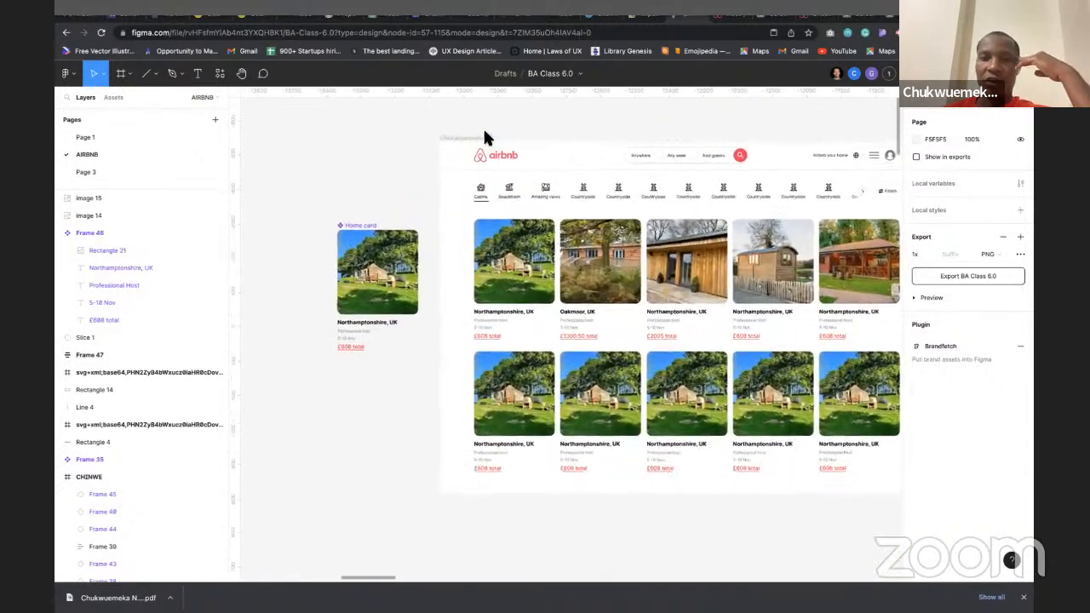
{"action": "scroll", "coordinate": [485, 137], "scroll_direction": "right", "scroll_amount": 3}
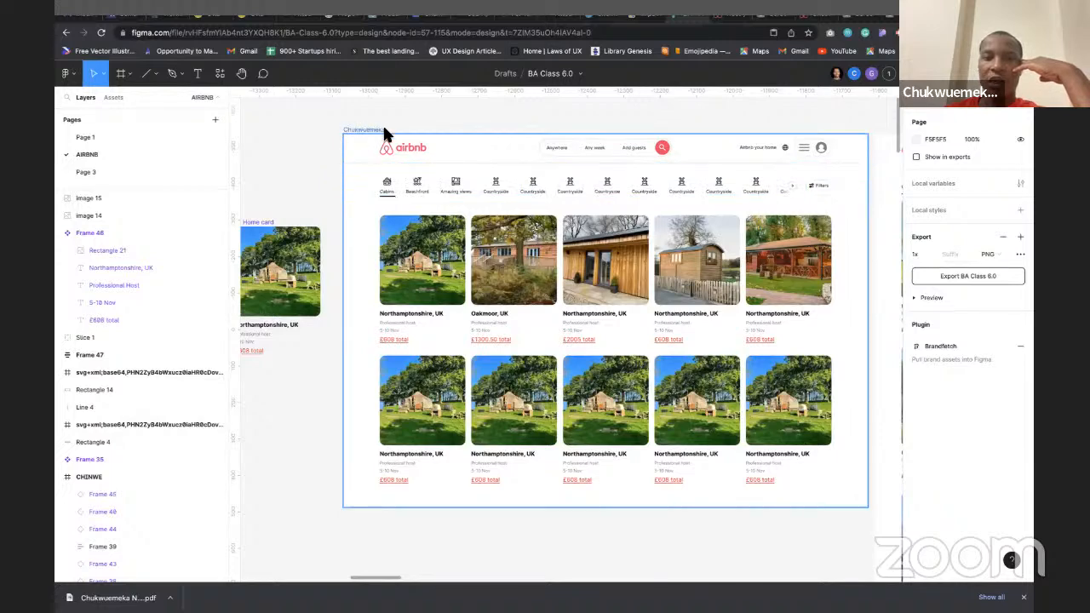
{"action": "scroll", "coordinate": [392, 197], "scroll_direction": "up", "scroll_amount": 1}
{"action": "scroll", "coordinate": [391, 195], "scroll_direction": "up", "scroll_amount": 1}
{"action": "scroll", "coordinate": [379, 149], "scroll_direction": "down", "scroll_amount": 3}
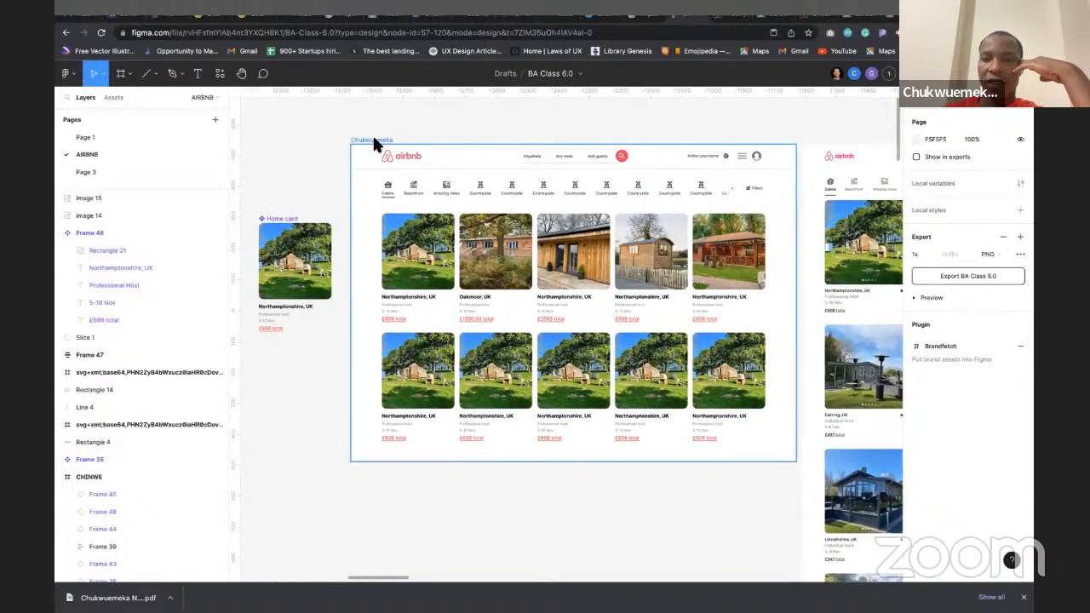
{"action": "left_click", "coordinate": [373, 141]}
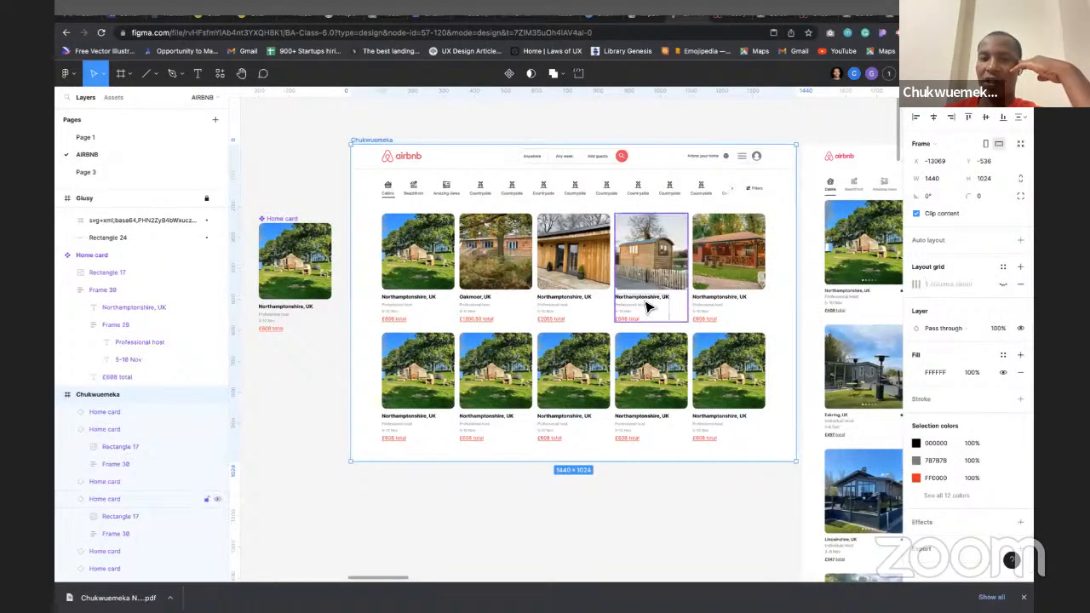
{"action": "left_click", "coordinate": [521, 317]}
{"action": "left_click", "coordinate": [349, 361]}
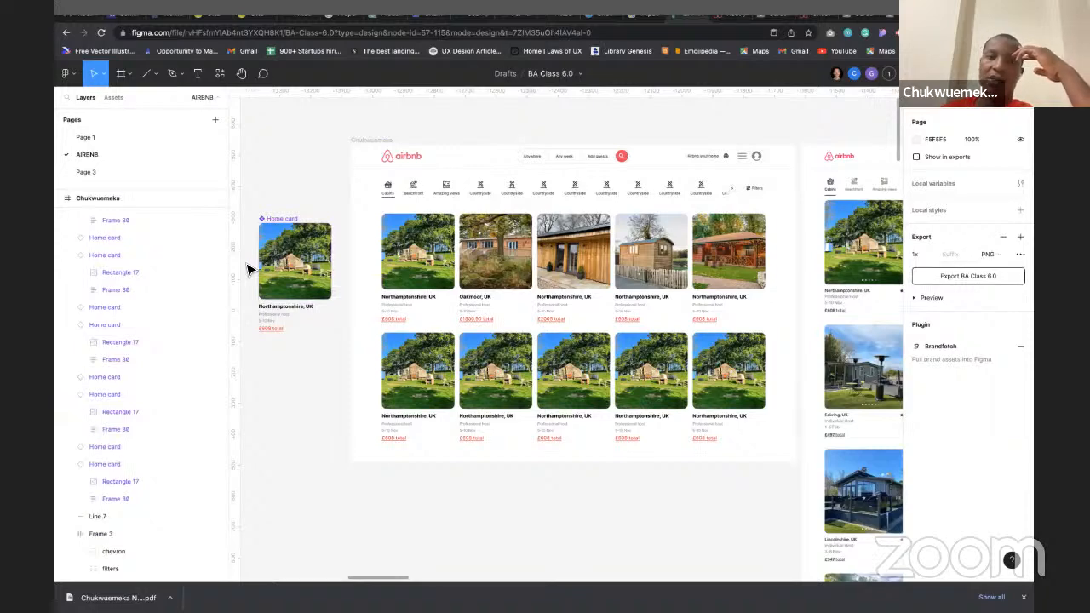
Inspect the Home card main component beside the recreated home page frame, and deselect it
{"action": "left_click", "coordinate": [289, 225]}
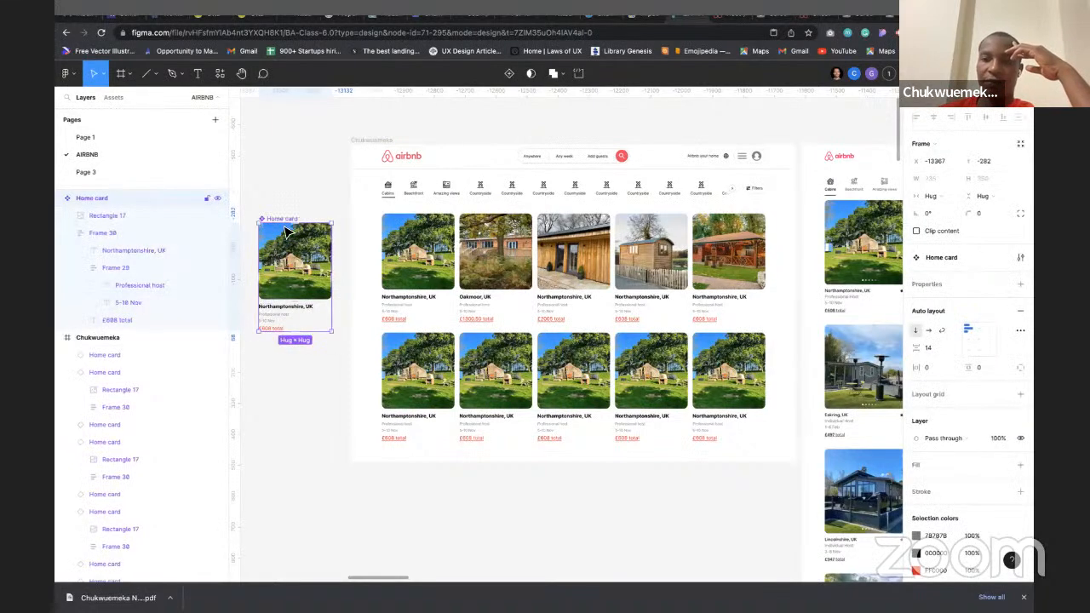
{"action": "left_click", "coordinate": [277, 377]}
{"action": "scroll", "coordinate": [278, 287], "scroll_direction": "up", "scroll_amount": 5}
{"action": "scroll", "coordinate": [277, 294], "scroll_direction": "down", "scroll_amount": 5}
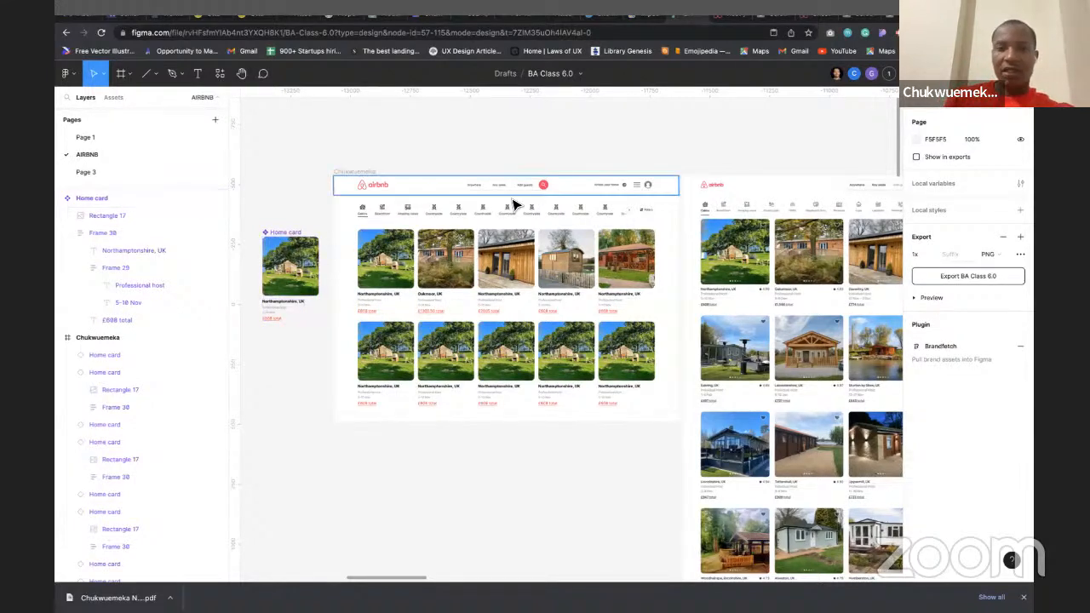
Move the hosting page capture farther away from the listing page capture, to about X -18677 at the same height
{"action": "scroll", "coordinate": [613, 270], "scroll_direction": "left", "scroll_amount": 10}
{"action": "scroll", "coordinate": [613, 269], "scroll_direction": "right", "scroll_amount": 3}
{"action": "scroll", "coordinate": [613, 269], "scroll_direction": "up", "scroll_amount": 1}
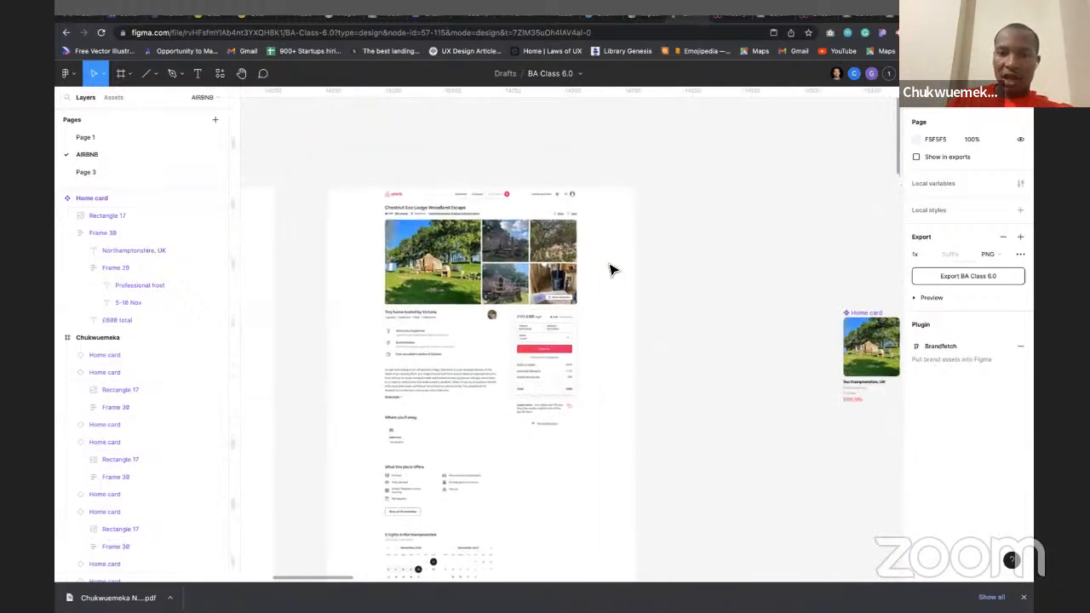
{"action": "scroll", "coordinate": [638, 275], "scroll_direction": "left", "scroll_amount": 2}
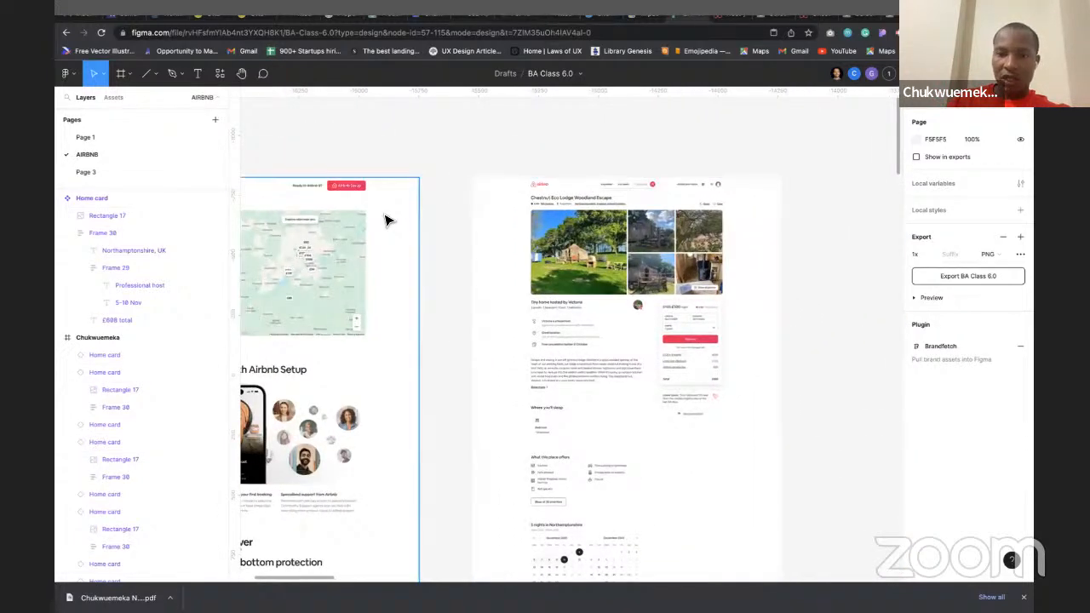
{"action": "scroll", "coordinate": [384, 219], "scroll_direction": "left", "scroll_amount": 5}
{"action": "scroll", "coordinate": [384, 218], "scroll_direction": "up", "scroll_amount": 1}
{"action": "left_click", "coordinate": [388, 270]}
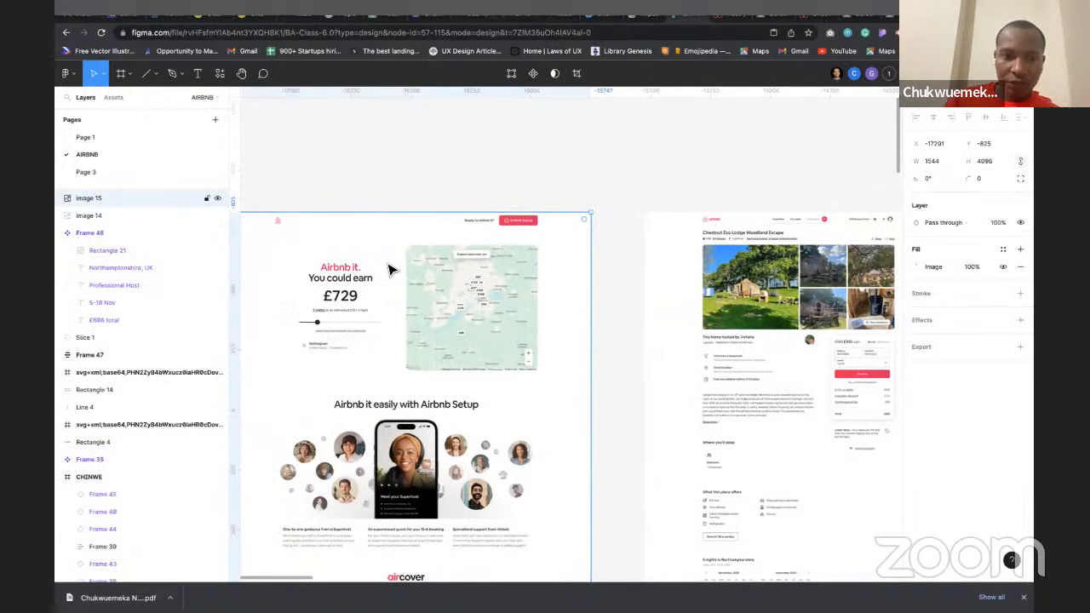
{"action": "left_click_drag", "start_coordinate": [462, 282], "coordinate": [215, 298]}
Review the spacing between the page captures and the card rows of the recreated home page frame
{"action": "scroll", "coordinate": [463, 283], "scroll_direction": "right", "scroll_amount": 4}
{"action": "scroll", "coordinate": [462, 282], "scroll_direction": "down", "scroll_amount": 4}
{"action": "scroll", "coordinate": [462, 282], "scroll_direction": "left", "scroll_amount": 2}
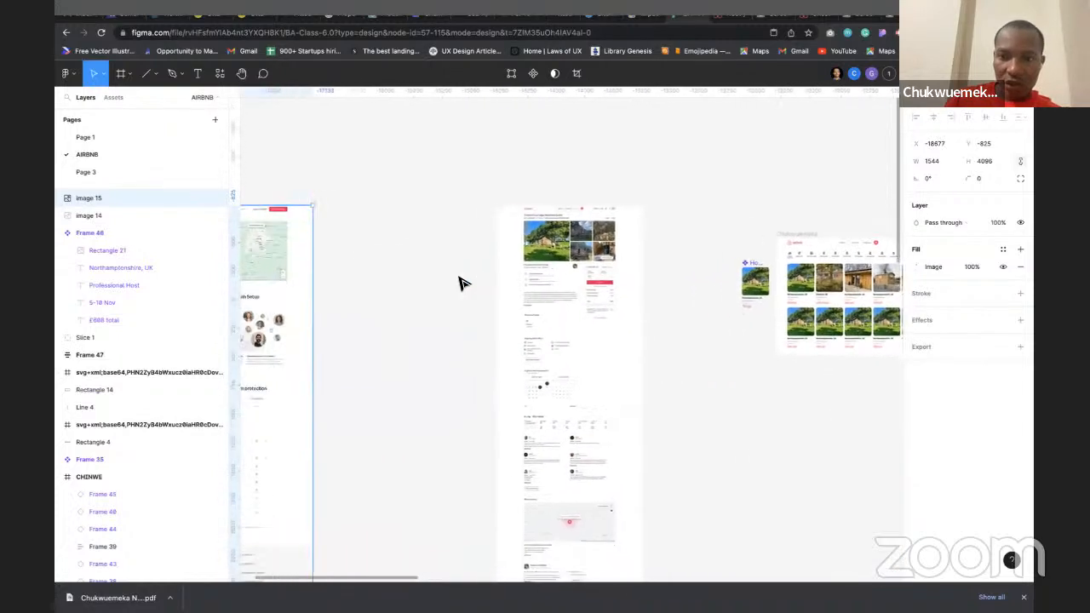
{"action": "scroll", "coordinate": [462, 283], "scroll_direction": "right", "scroll_amount": 1}
{"action": "scroll", "coordinate": [463, 282], "scroll_direction": "down", "scroll_amount": 1}
{"action": "scroll", "coordinate": [460, 283], "scroll_direction": "right", "scroll_amount": 5}
{"action": "scroll", "coordinate": [460, 283], "scroll_direction": "down", "scroll_amount": 1}
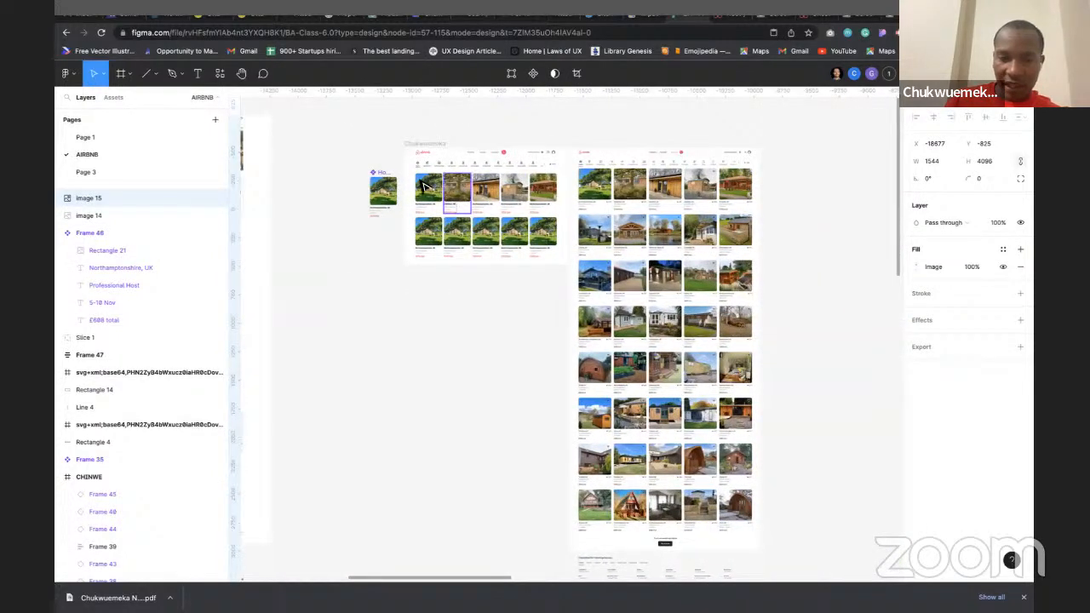
{"action": "scroll", "coordinate": [419, 188], "scroll_direction": "up", "scroll_amount": 5}
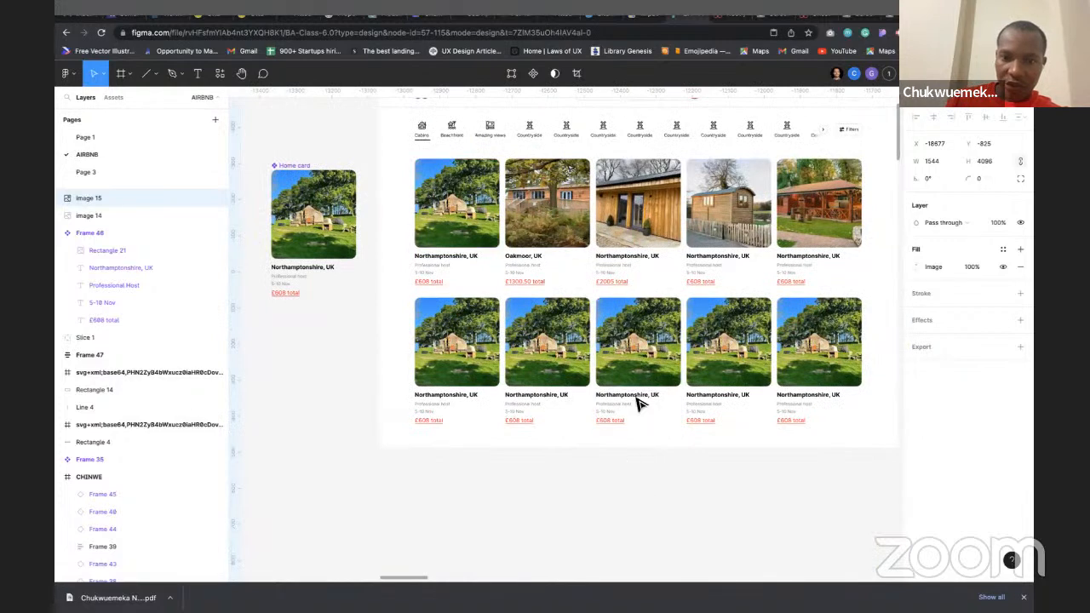
Examine the end of the home page capture, from the Show more area through the getaways section to the footer
{"action": "scroll", "coordinate": [666, 423], "scroll_direction": "down", "scroll_amount": 5}
{"action": "scroll", "coordinate": [669, 424], "scroll_direction": "up", "scroll_amount": 2}
{"action": "scroll", "coordinate": [669, 423], "scroll_direction": "down", "scroll_amount": 10}
{"action": "scroll", "coordinate": [675, 292], "scroll_direction": "up", "scroll_amount": 3}
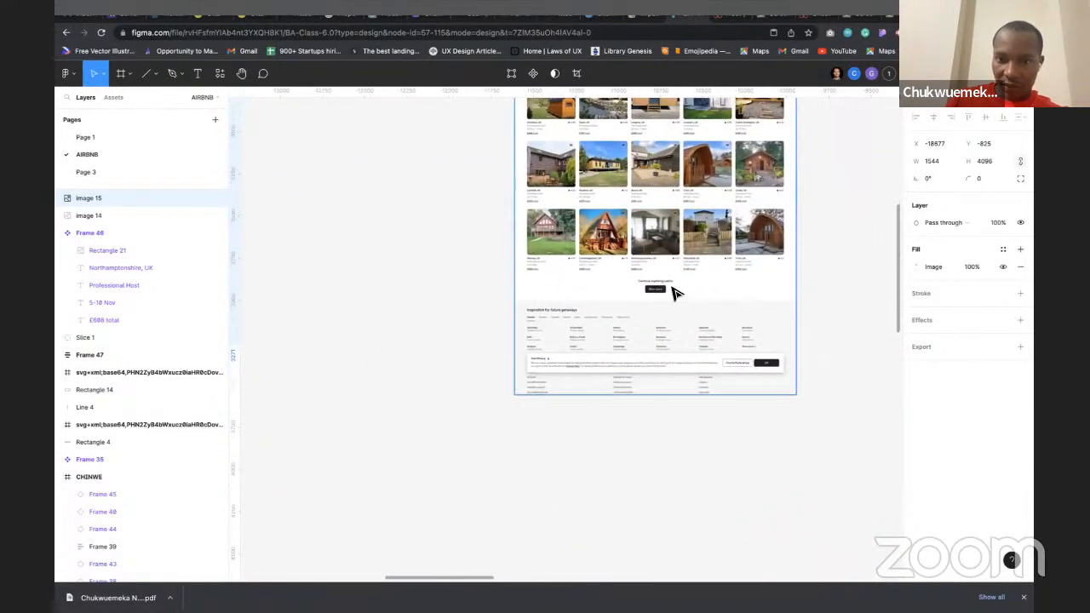
{"action": "scroll", "coordinate": [673, 293], "scroll_direction": "up", "scroll_amount": 3}
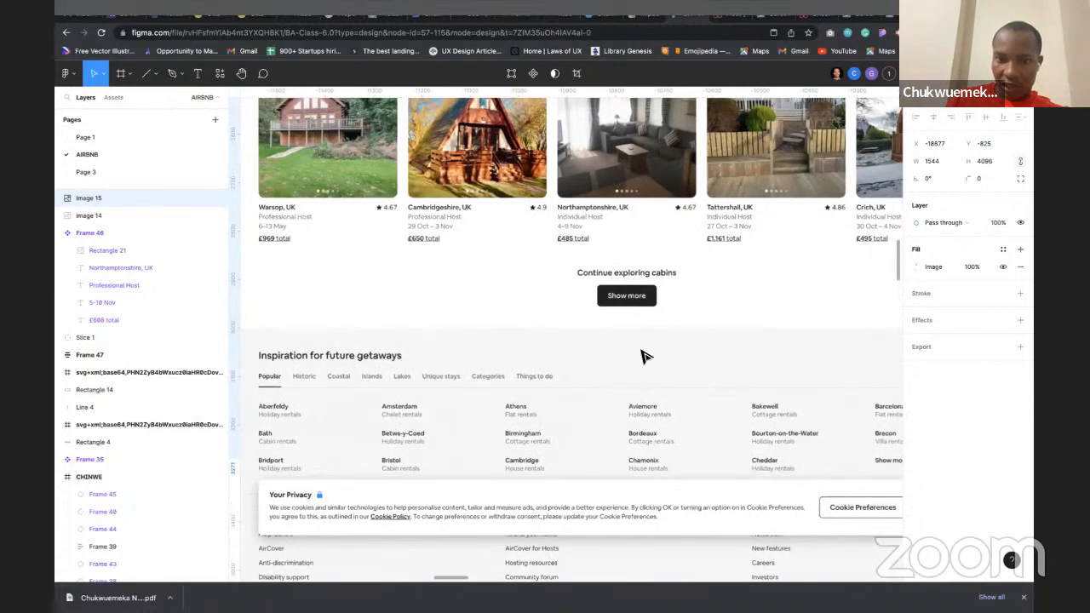
{"action": "scroll", "coordinate": [347, 424], "scroll_direction": "down", "scroll_amount": 4}
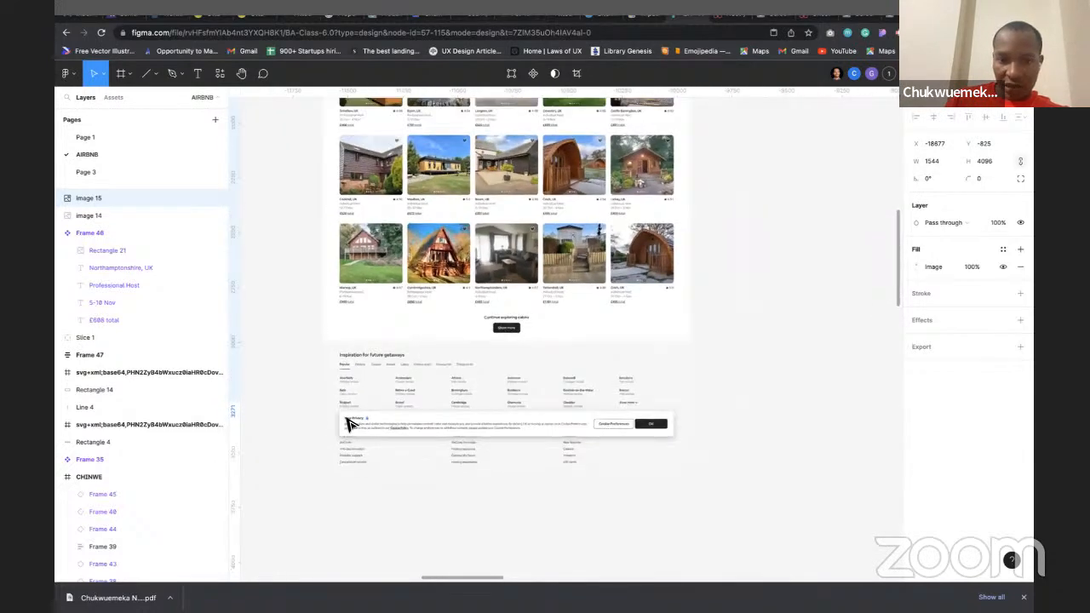
{"action": "scroll", "coordinate": [347, 424], "scroll_direction": "left", "scroll_amount": 2}
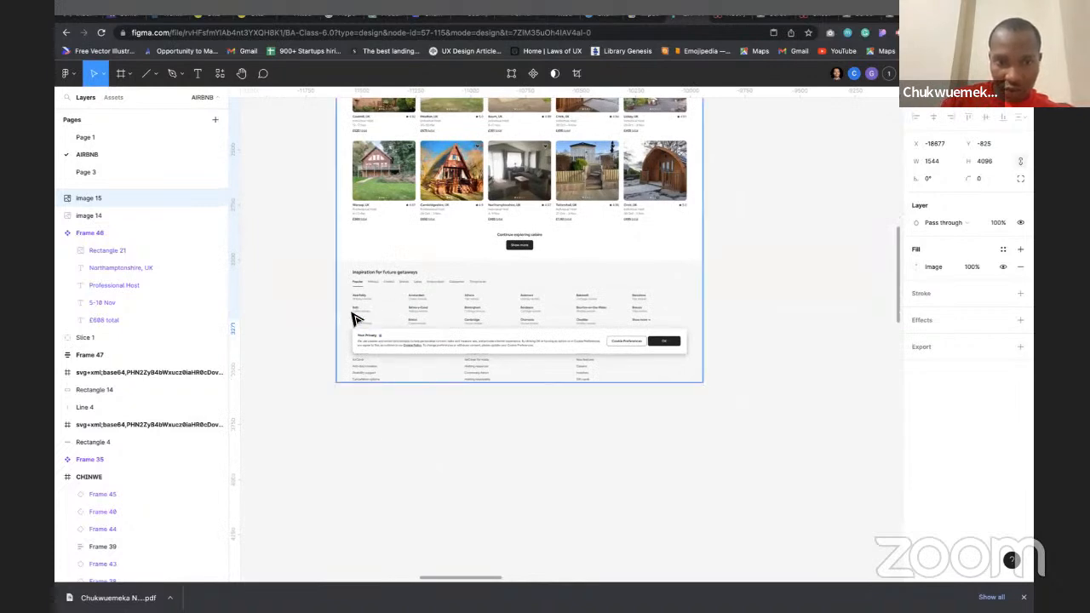
{"action": "scroll", "coordinate": [356, 318], "scroll_direction": "up", "scroll_amount": 4}
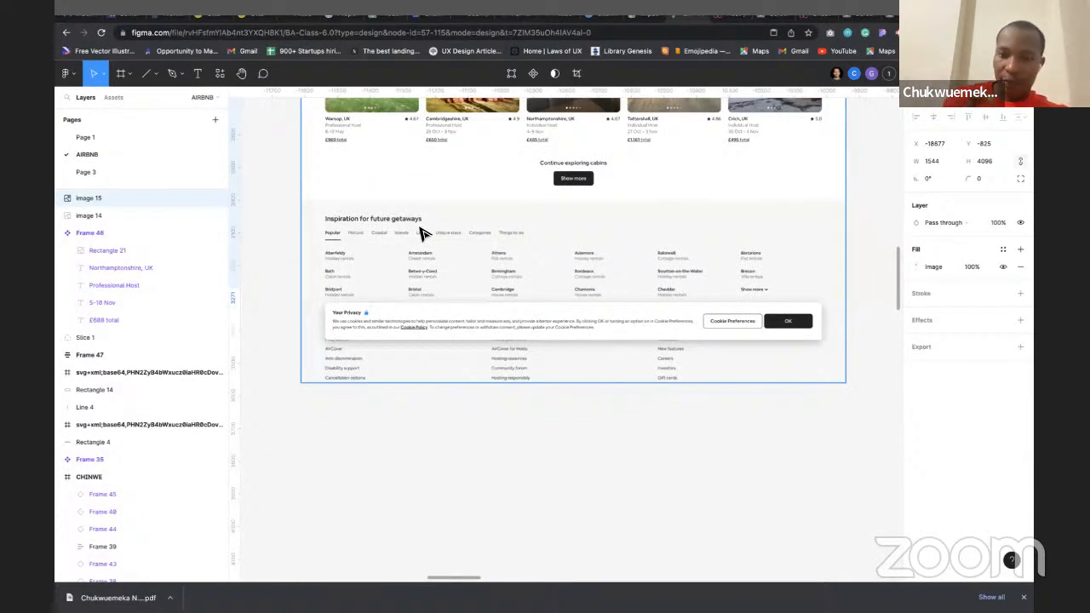
{"action": "scroll", "coordinate": [391, 331], "scroll_direction": "up", "scroll_amount": 5}
{"action": "scroll", "coordinate": [391, 330], "scroll_direction": "down", "scroll_amount": 3}
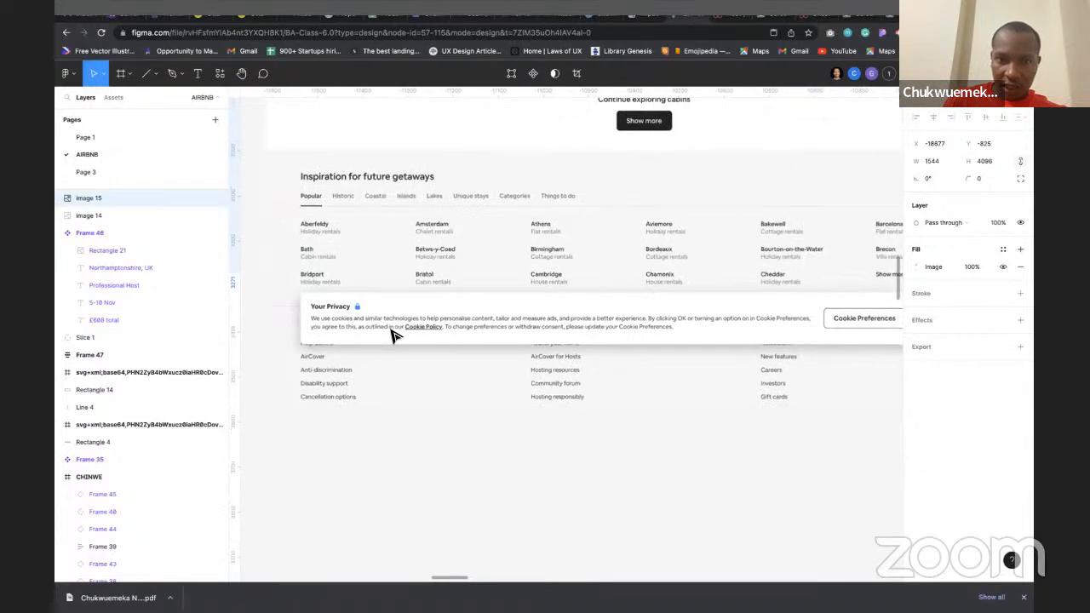
{"action": "scroll", "coordinate": [581, 243], "scroll_direction": "down", "scroll_amount": 5}
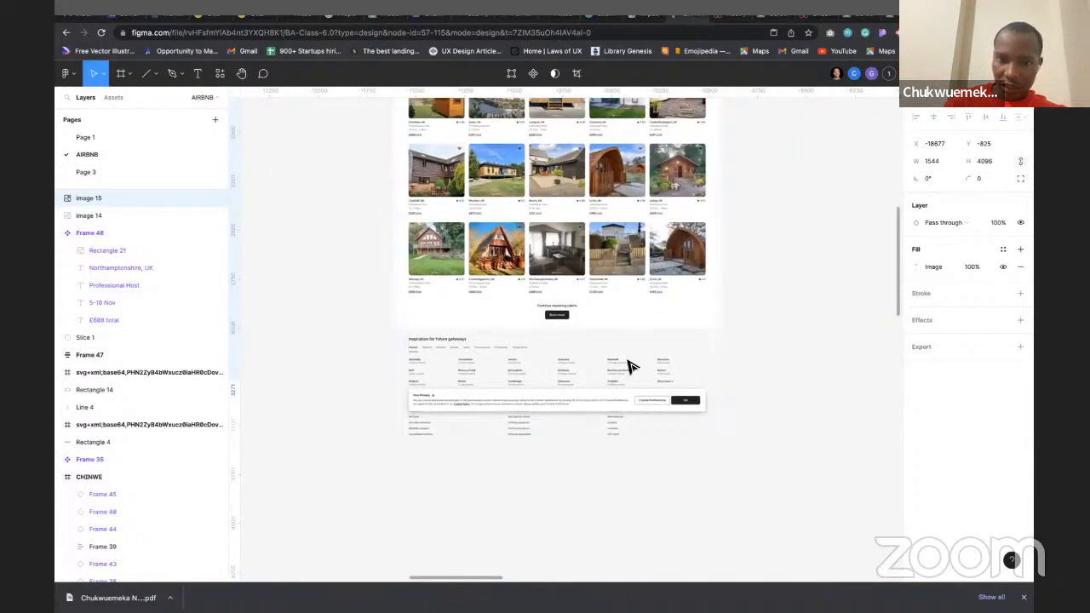
{"action": "scroll", "coordinate": [550, 370], "scroll_direction": "down", "scroll_amount": 3}
{"action": "scroll", "coordinate": [545, 369], "scroll_direction": "down", "scroll_amount": 3}
Compare the footers of the listing, home and hosting page captures
{"action": "scroll", "coordinate": [623, 355], "scroll_direction": "left", "scroll_amount": 5}
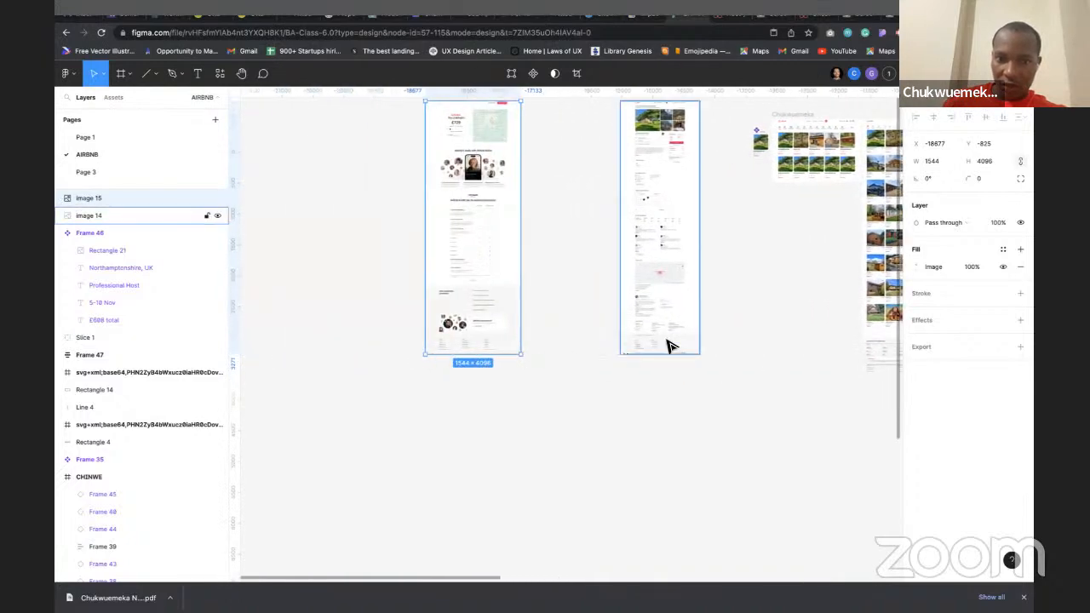
{"action": "scroll", "coordinate": [669, 346], "scroll_direction": "up", "scroll_amount": 5}
{"action": "scroll", "coordinate": [668, 346], "scroll_direction": "up", "scroll_amount": 3}
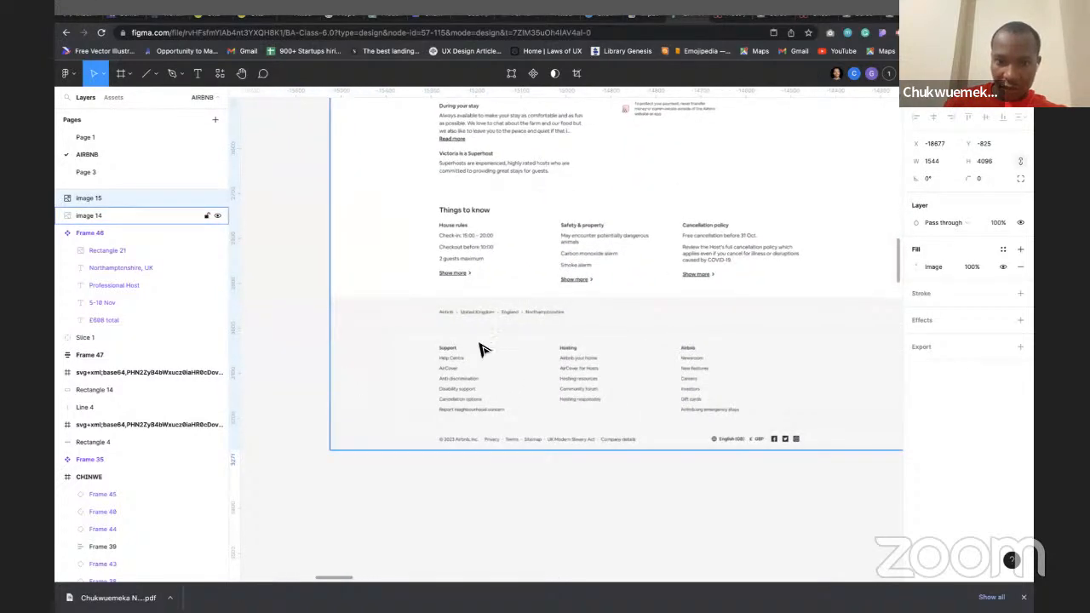
{"action": "scroll", "coordinate": [490, 341], "scroll_direction": "down", "scroll_amount": 5}
{"action": "scroll", "coordinate": [494, 338], "scroll_direction": "up", "scroll_amount": 2}
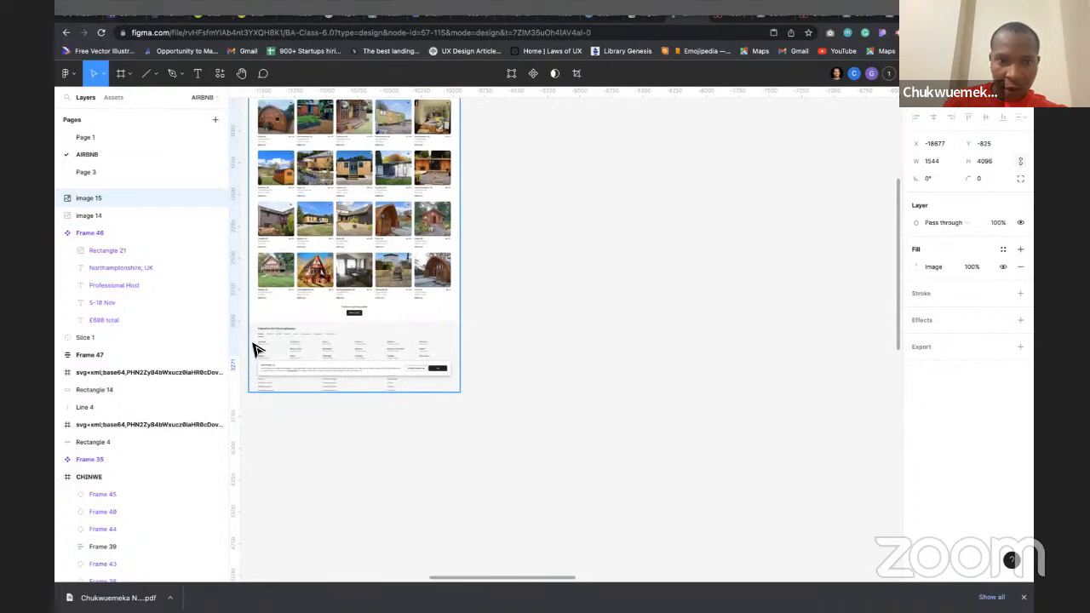
{"action": "scroll", "coordinate": [247, 351], "scroll_direction": "up", "scroll_amount": 3}
{"action": "scroll", "coordinate": [247, 351], "scroll_direction": "up", "scroll_amount": 3}
{"action": "scroll", "coordinate": [247, 350], "scroll_direction": "down", "scroll_amount": 4}
{"action": "scroll", "coordinate": [247, 351], "scroll_direction": "up", "scroll_amount": 2}
{"action": "scroll", "coordinate": [255, 349], "scroll_direction": "down", "scroll_amount": 2}
{"action": "scroll", "coordinate": [369, 366], "scroll_direction": "up", "scroll_amount": 5}
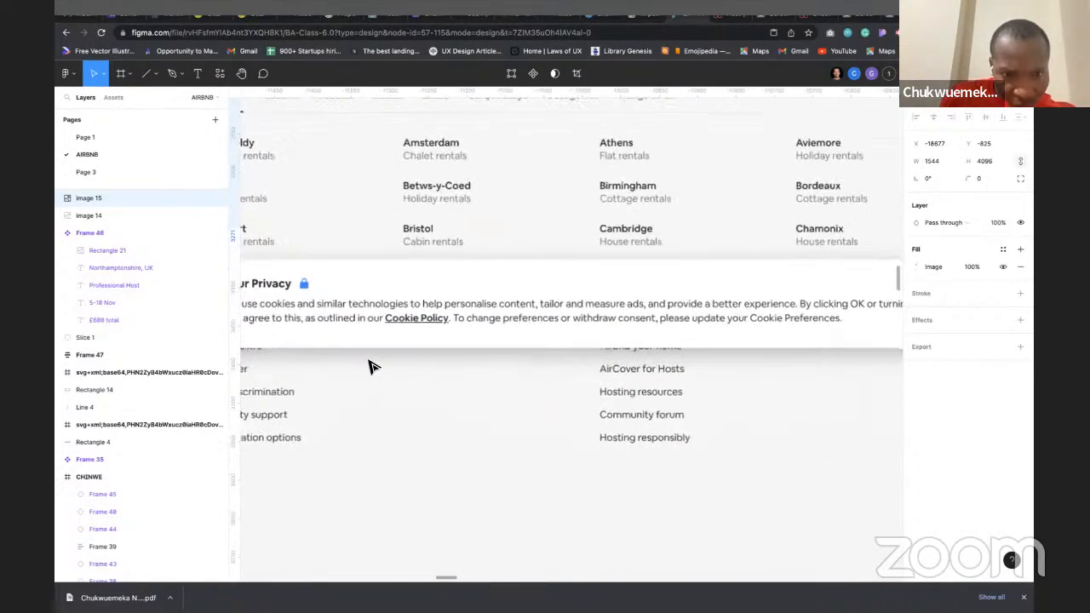
{"action": "scroll", "coordinate": [309, 329], "scroll_direction": "down", "scroll_amount": 3}
{"action": "scroll", "coordinate": [303, 331], "scroll_direction": "left", "scroll_amount": 5}
{"action": "scroll", "coordinate": [303, 330], "scroll_direction": "right", "scroll_amount": 3}
{"action": "scroll", "coordinate": [304, 329], "scroll_direction": "up", "scroll_amount": 3}
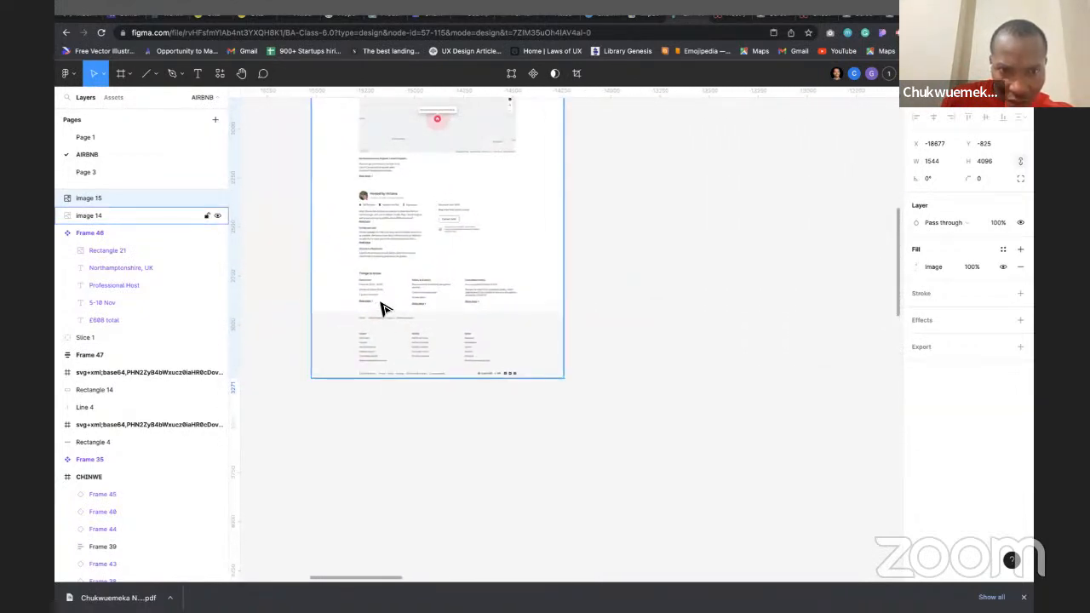
{"action": "scroll", "coordinate": [392, 337], "scroll_direction": "left", "scroll_amount": 5}
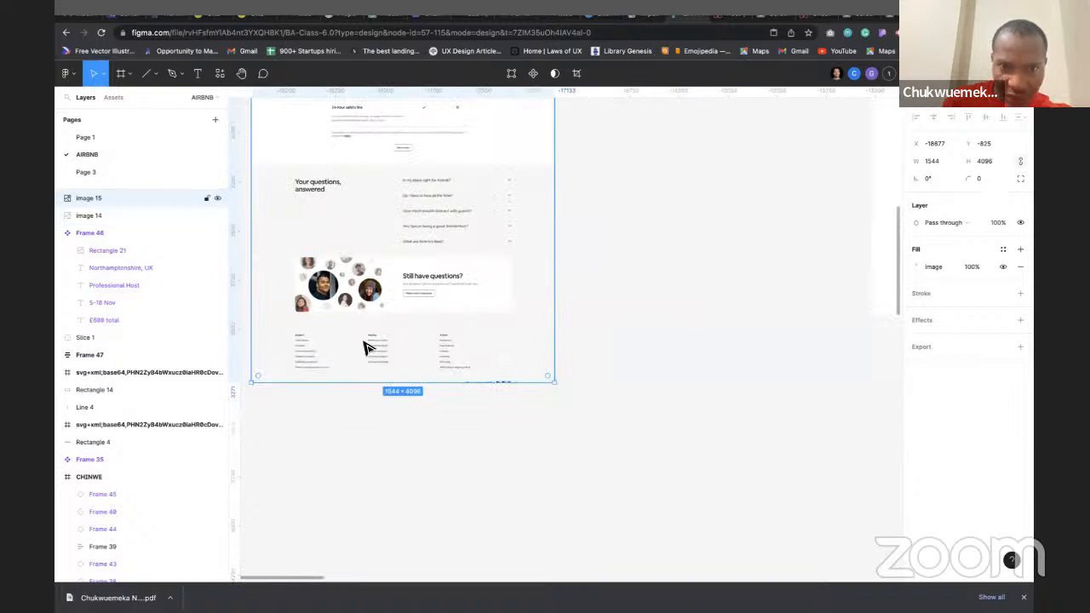
{"action": "scroll", "coordinate": [365, 347], "scroll_direction": "right", "scroll_amount": 10}
{"action": "scroll", "coordinate": [366, 347], "scroll_direction": "right", "scroll_amount": 5}
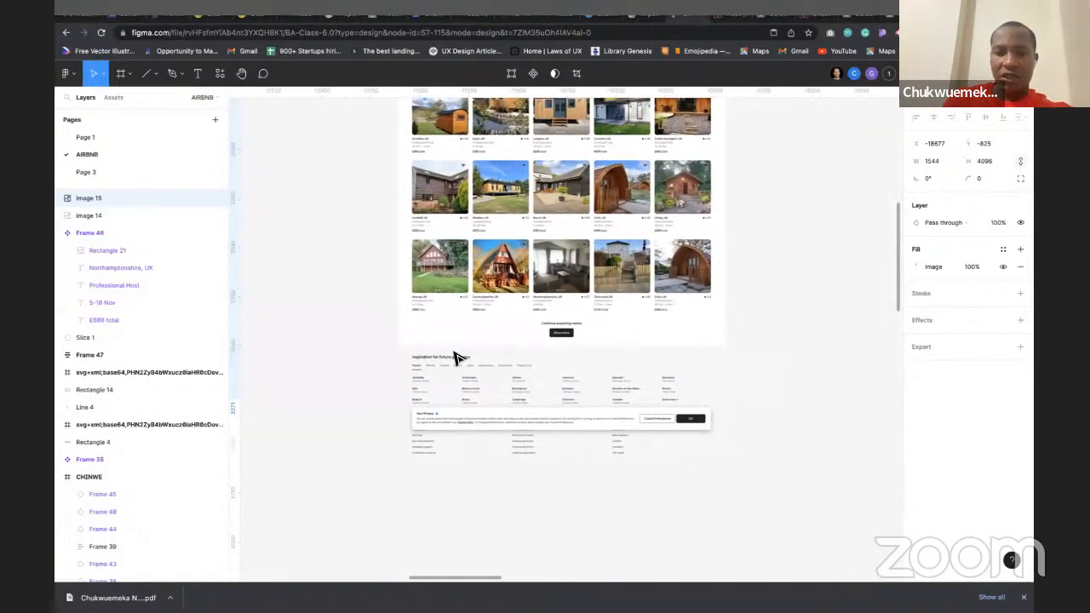
Switch to the Airbnb hosting page in the browser, return to the site's home page, and view its complete footer
{"action": "left_click", "coordinate": [729, 29]}
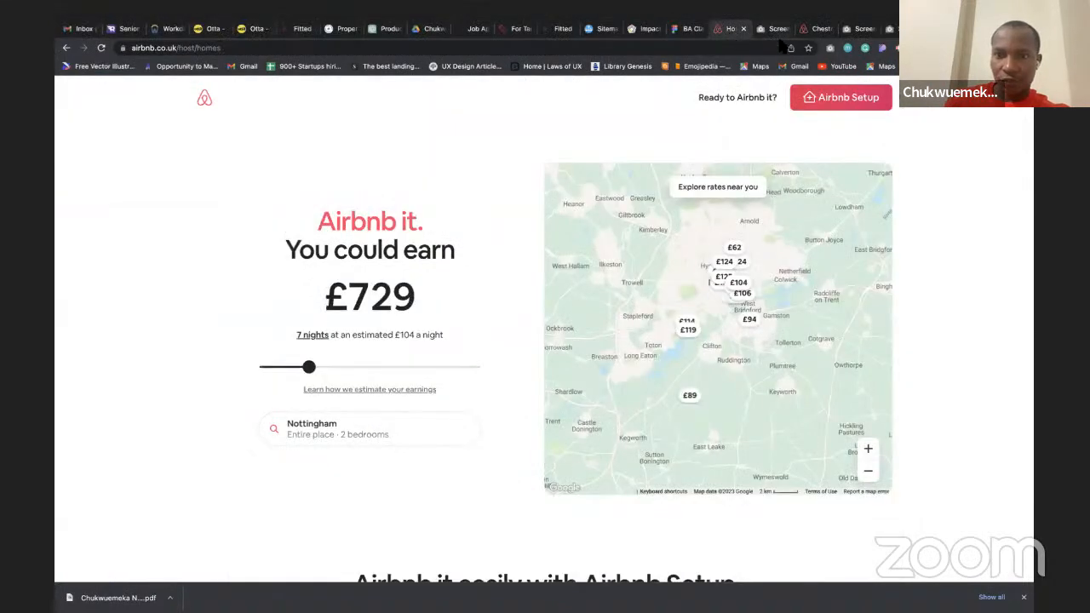
{"action": "left_click", "coordinate": [203, 87]}
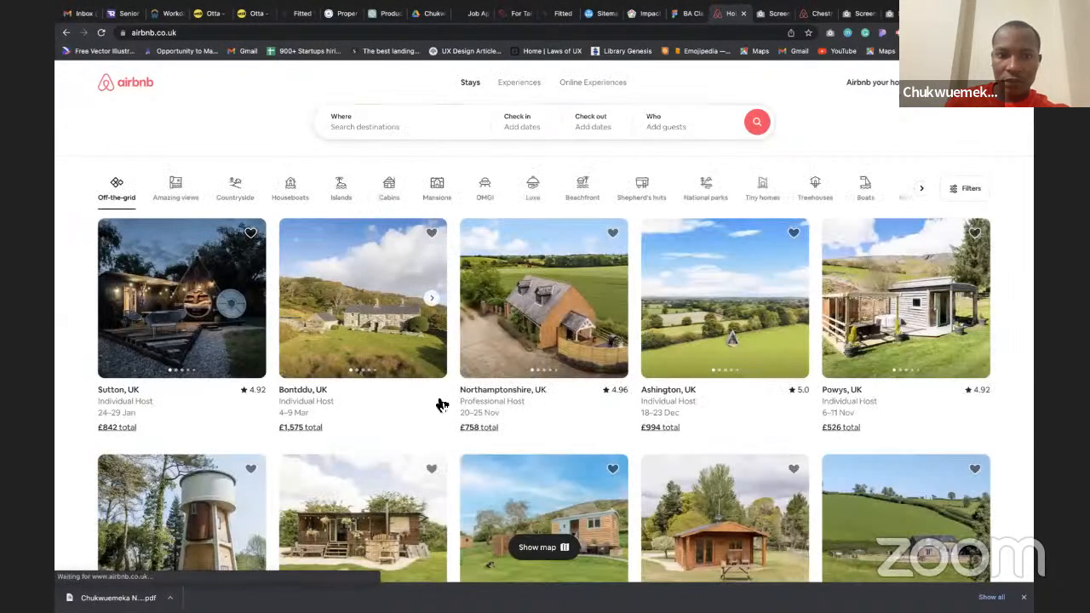
{"action": "scroll", "coordinate": [435, 395], "scroll_direction": "down", "scroll_amount": 10}
{"action": "scroll", "coordinate": [436, 402], "scroll_direction": "down", "scroll_amount": 10}
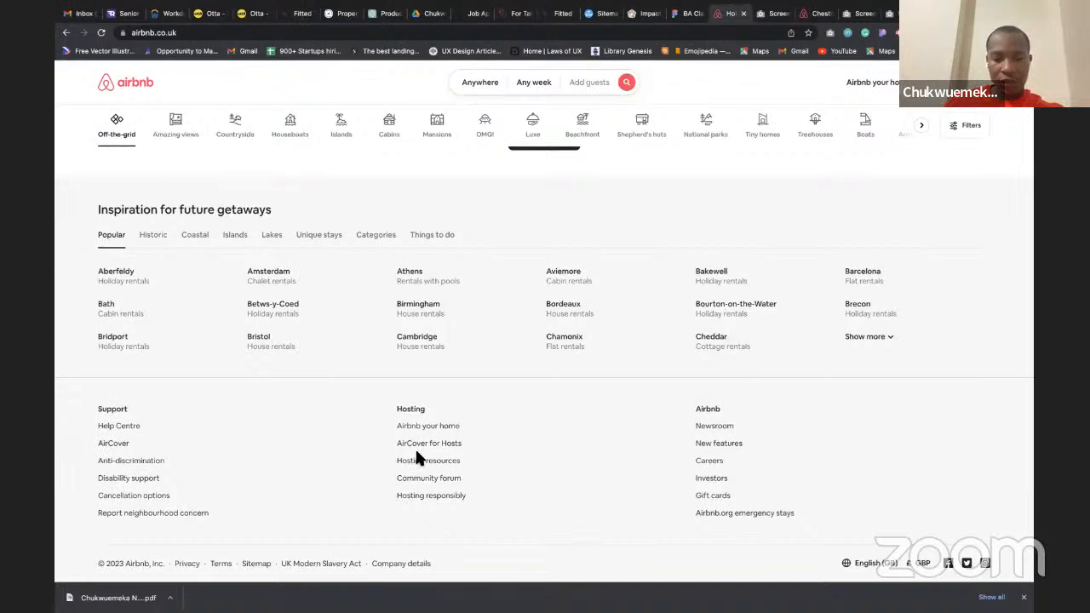
Take a region screenshot of the Airbnb home page's bottom area, from Inspiration for future getaways through the complete footer
{"action": "key", "text": "super+shift+4"}
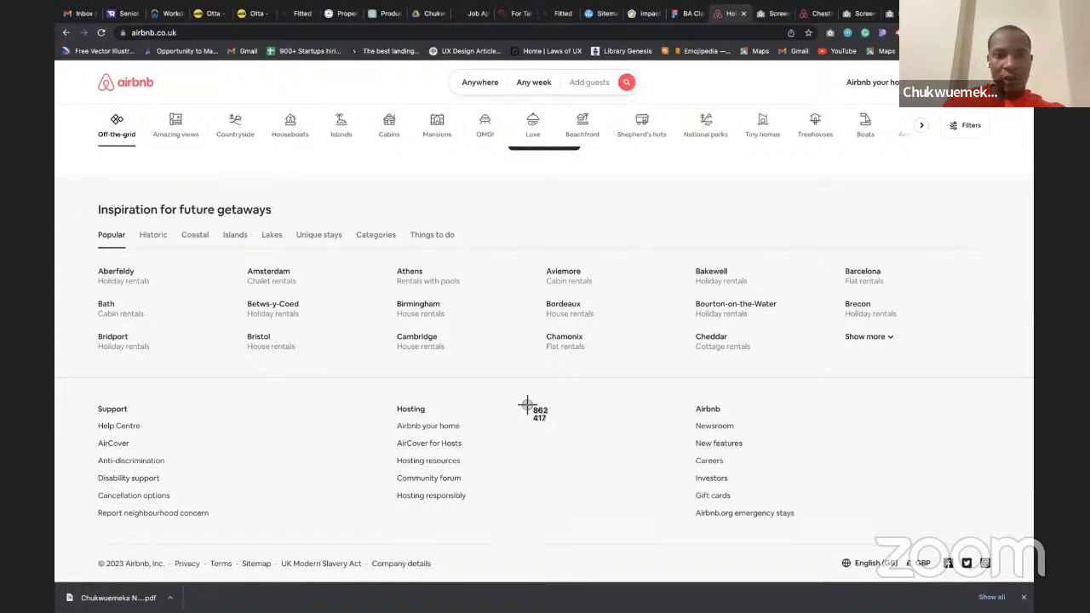
{"action": "left_click_drag", "start_coordinate": [779, 565], "coordinate": [970, 559]}
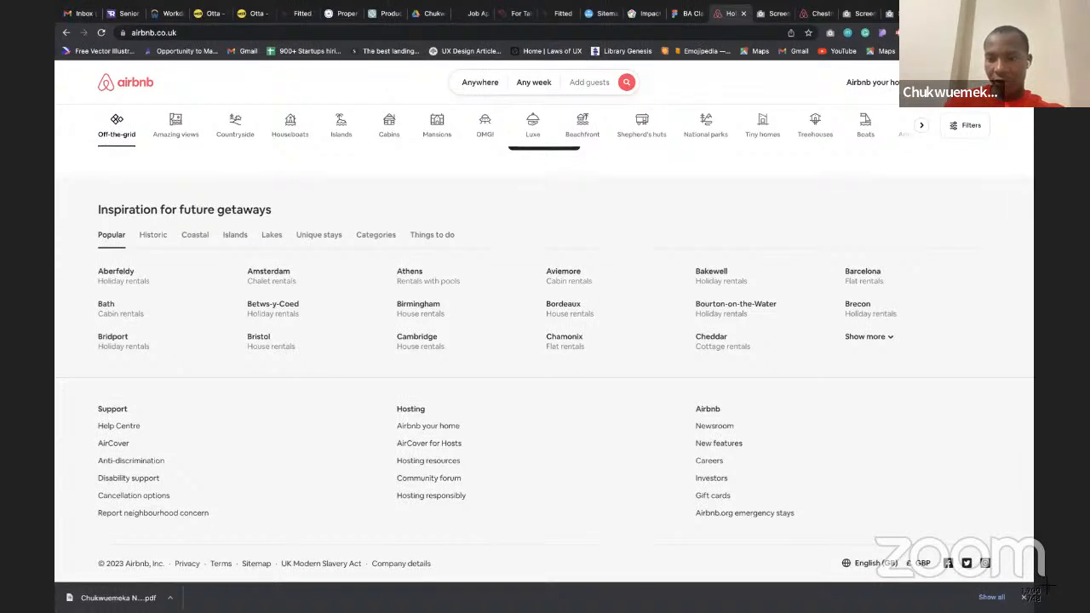
{"action": "left_click_drag", "start_coordinate": [1047, 585], "coordinate": [1031, 580]}
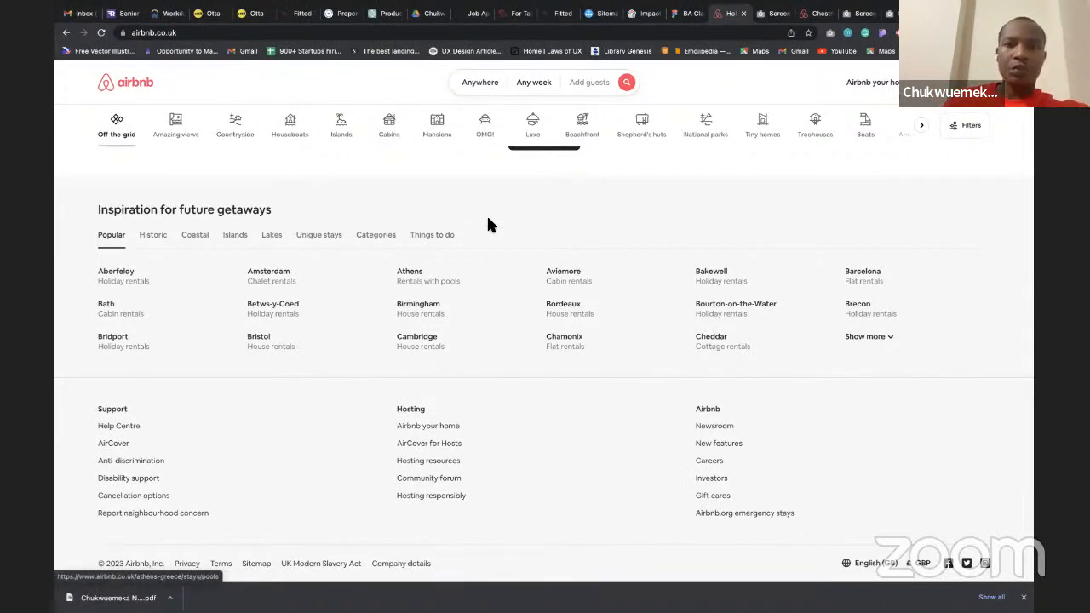
Switch to the Figma file, paste the footer screenshot and place it just above the recreated home page frame
{"action": "left_click", "coordinate": [687, 13]}
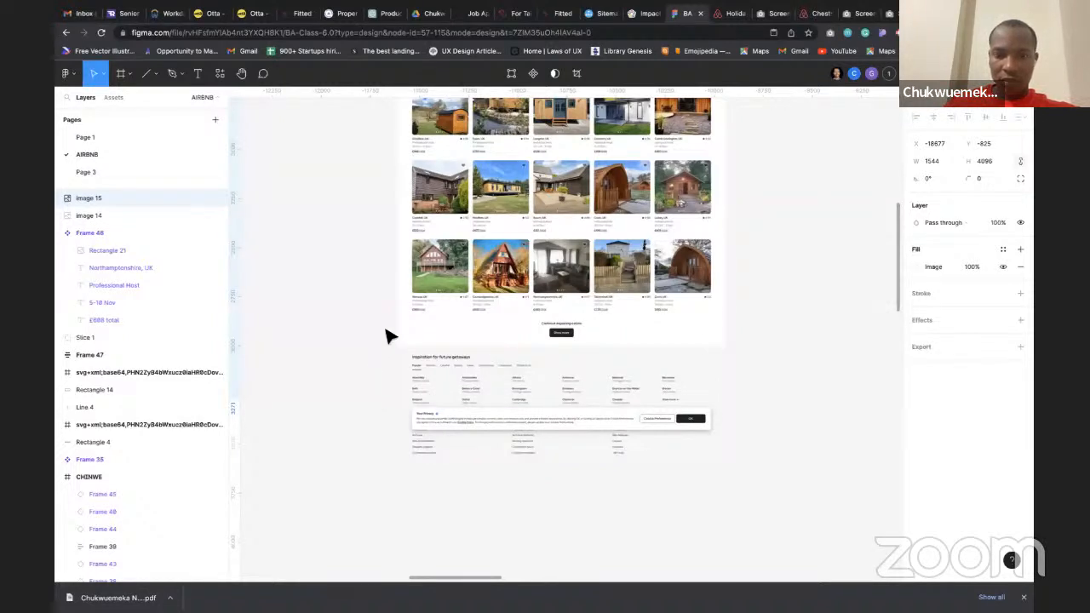
{"action": "scroll", "coordinate": [361, 280], "scroll_direction": "down", "scroll_amount": 5}
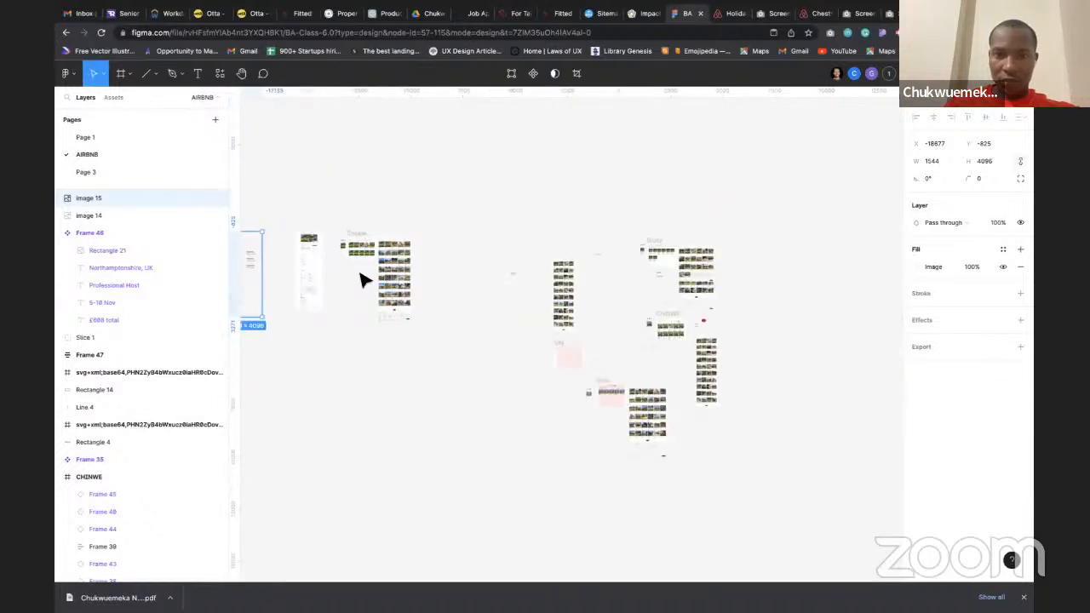
{"action": "scroll", "coordinate": [358, 274], "scroll_direction": "left", "scroll_amount": 5}
{"action": "scroll", "coordinate": [357, 274], "scroll_direction": "down", "scroll_amount": 2}
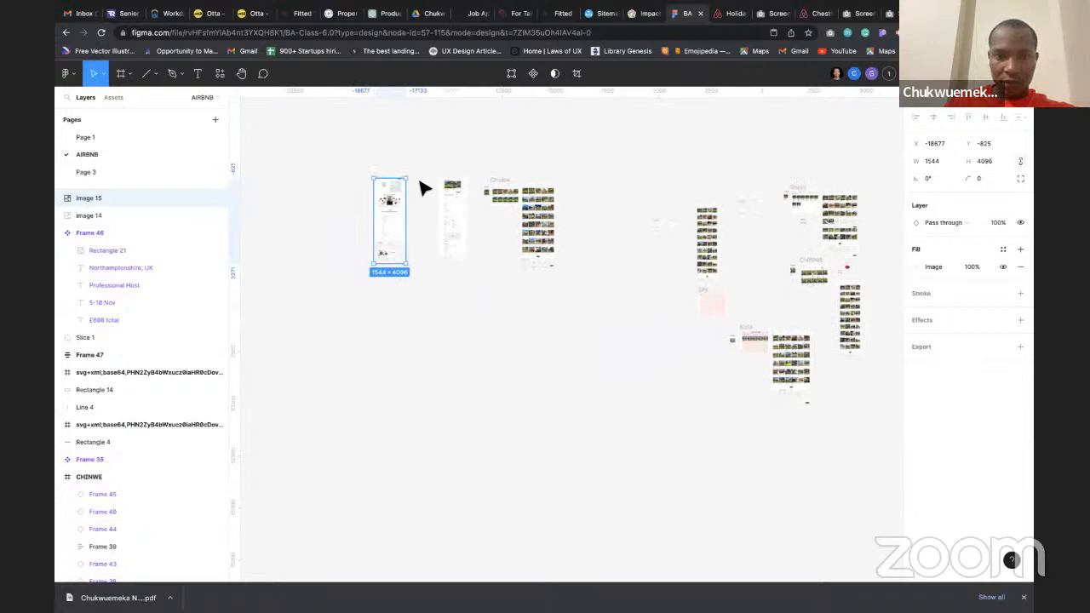
{"action": "left_click", "coordinate": [419, 231]}
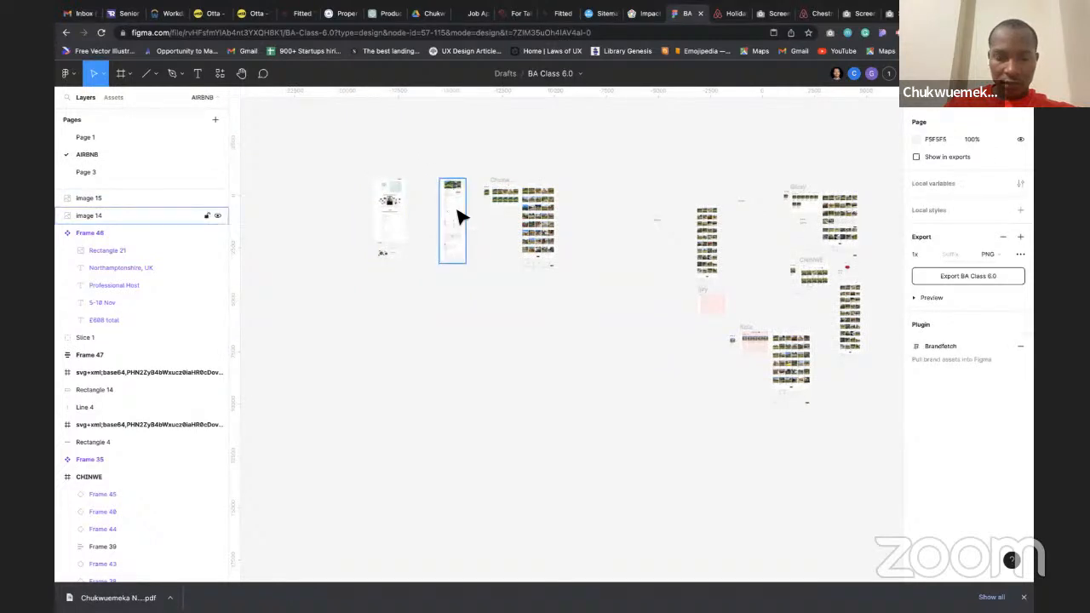
{"action": "key", "text": "ctrl+v"}
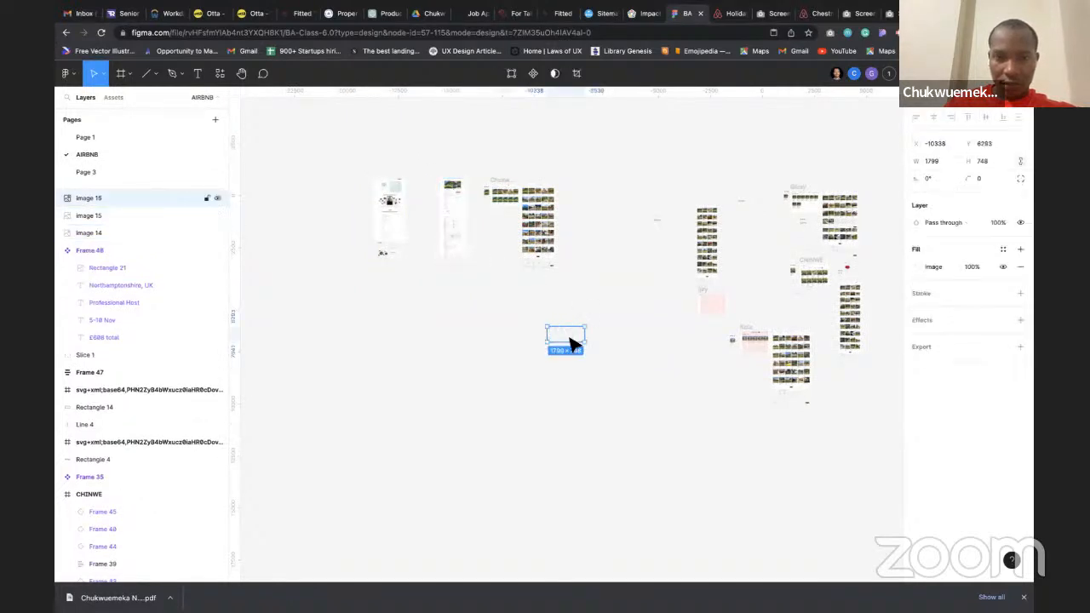
{"action": "left_click_drag", "start_coordinate": [569, 342], "coordinate": [507, 185]}
{"action": "scroll", "coordinate": [503, 172], "scroll_direction": "up", "scroll_amount": 5}
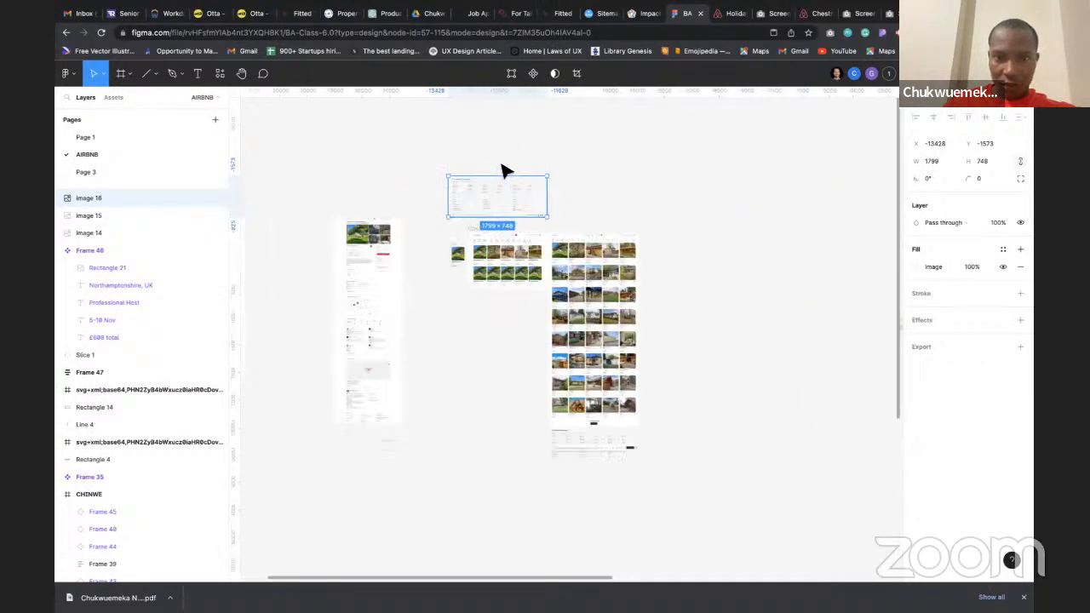
Wrap each of the two rows of five home cards in the recreated home page in its own horizontal auto layout
{"action": "scroll", "coordinate": [499, 335], "scroll_direction": "down", "scroll_amount": 3}
{"action": "scroll", "coordinate": [505, 384], "scroll_direction": "down", "scroll_amount": 5}
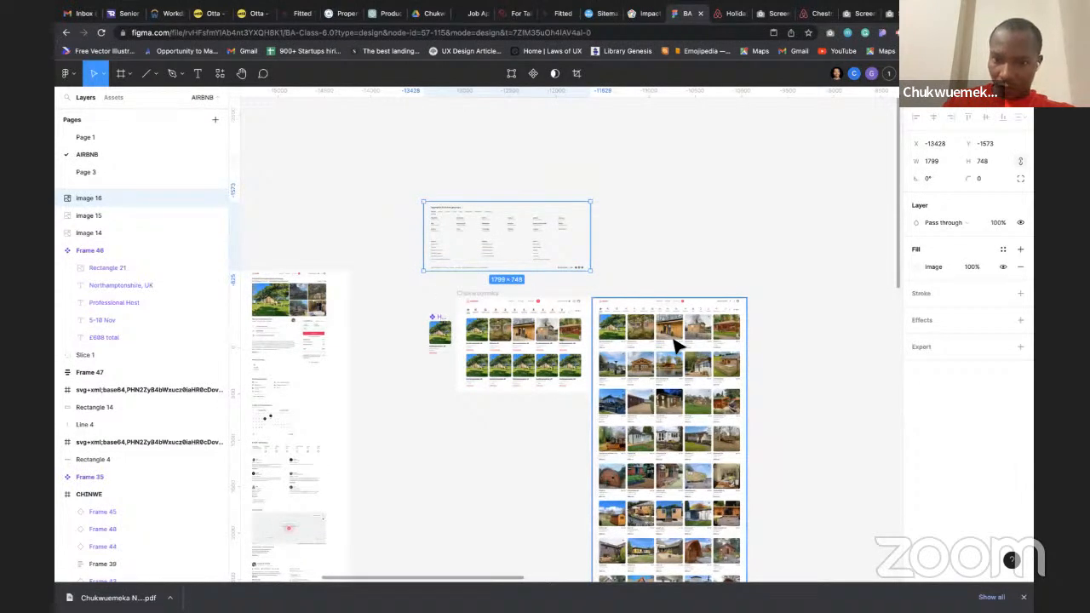
{"action": "scroll", "coordinate": [575, 275], "scroll_direction": "down", "scroll_amount": 3}
{"action": "scroll", "coordinate": [576, 275], "scroll_direction": "right", "scroll_amount": 3}
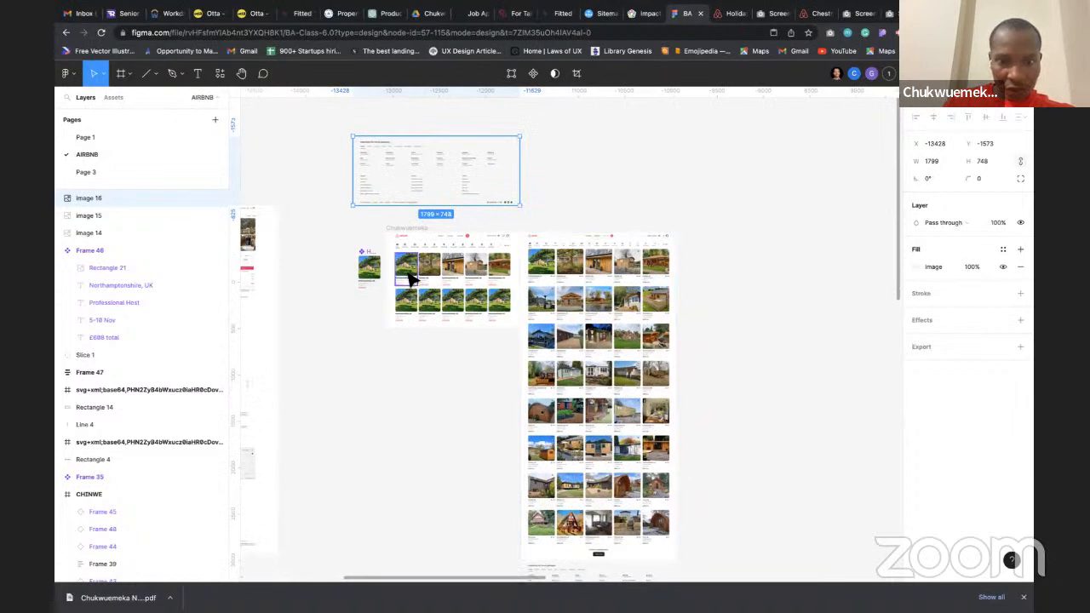
{"action": "scroll", "coordinate": [405, 278], "scroll_direction": "up", "scroll_amount": 3}
{"action": "scroll", "coordinate": [410, 281], "scroll_direction": "up", "scroll_amount": 3}
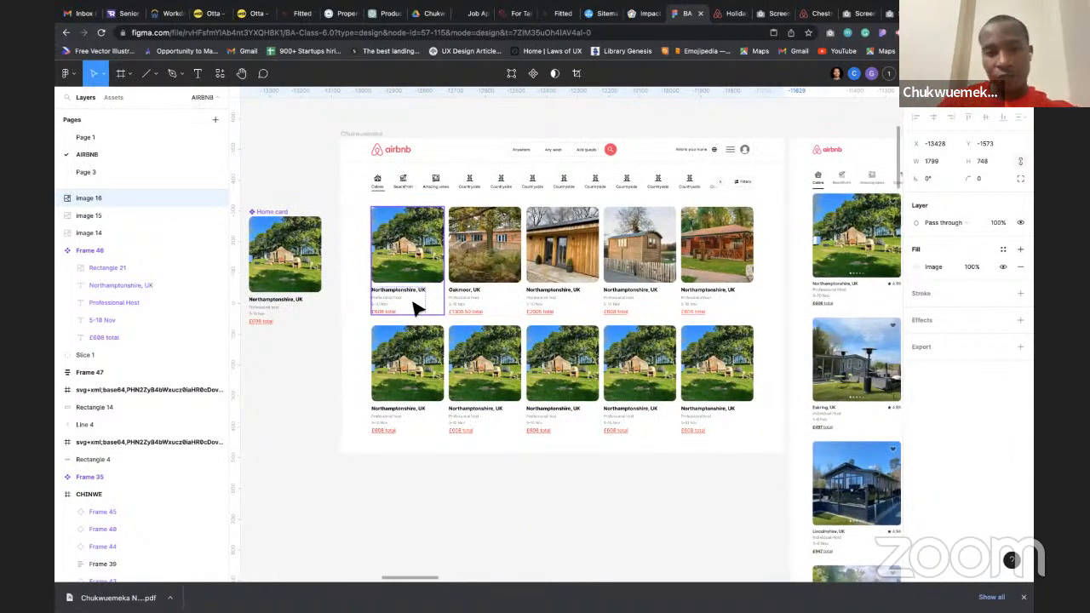
{"action": "left_click", "coordinate": [426, 304]}
{"action": "left_click", "coordinate": [499, 301], "text": "shift"}
{"action": "left_click", "coordinate": [571, 304], "text": "shift"}
{"action": "left_click", "coordinate": [647, 289], "text": "shift"}
{"action": "left_click", "coordinate": [715, 300], "text": "shift"}
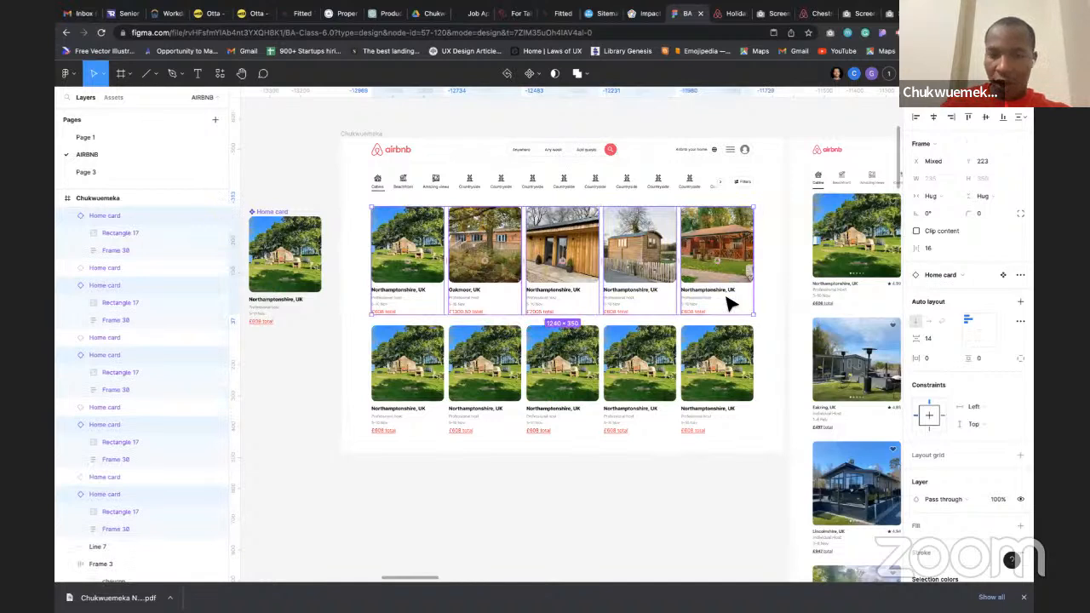
{"action": "left_click", "coordinate": [1022, 302]}
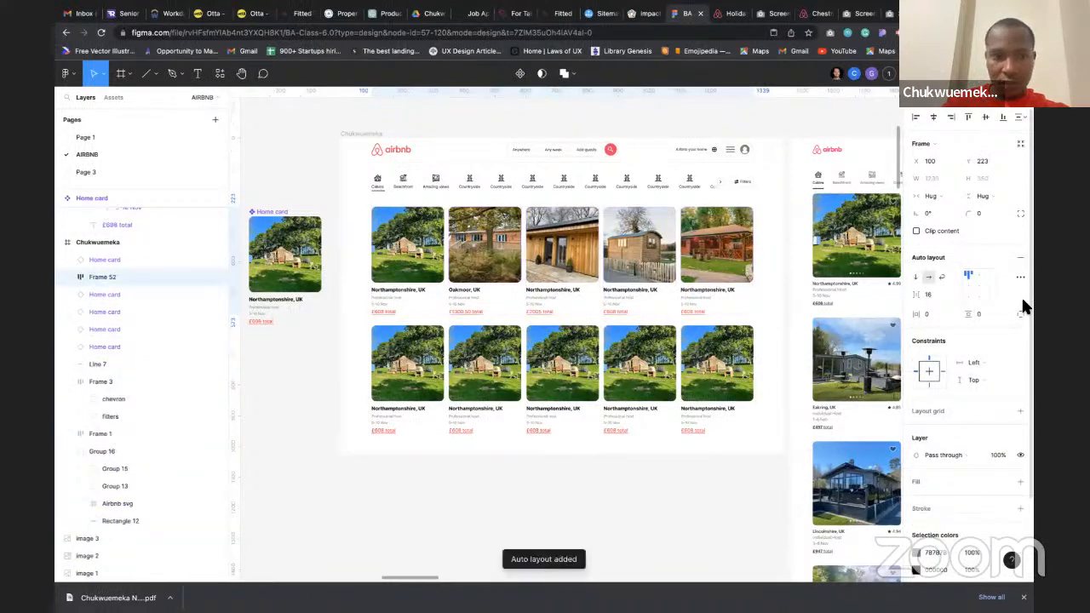
{"action": "left_click_drag", "start_coordinate": [375, 342], "coordinate": [716, 400]}
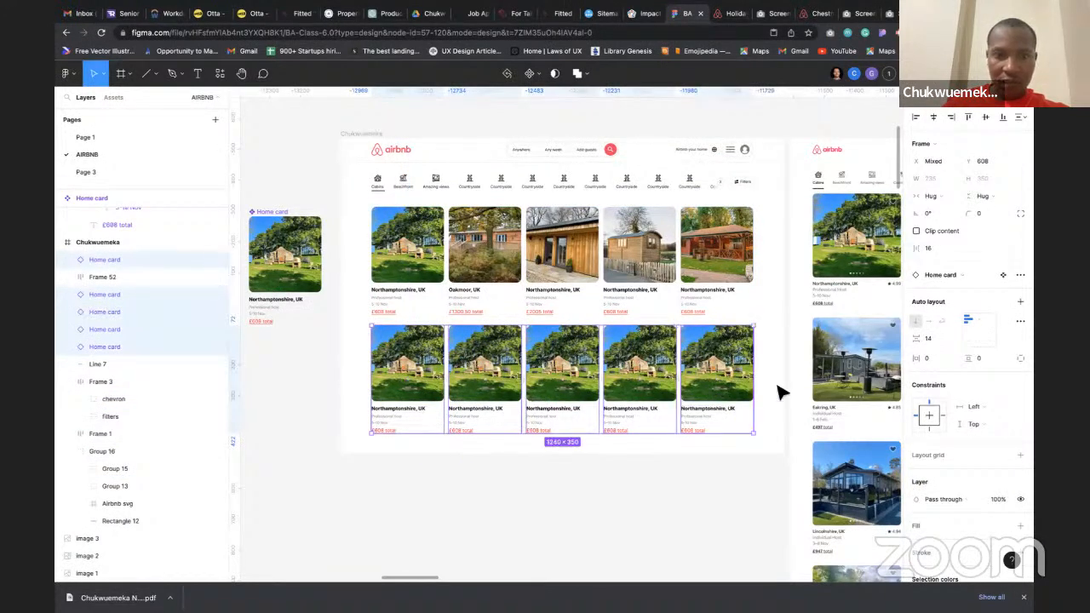
{"action": "left_click", "coordinate": [1020, 303]}
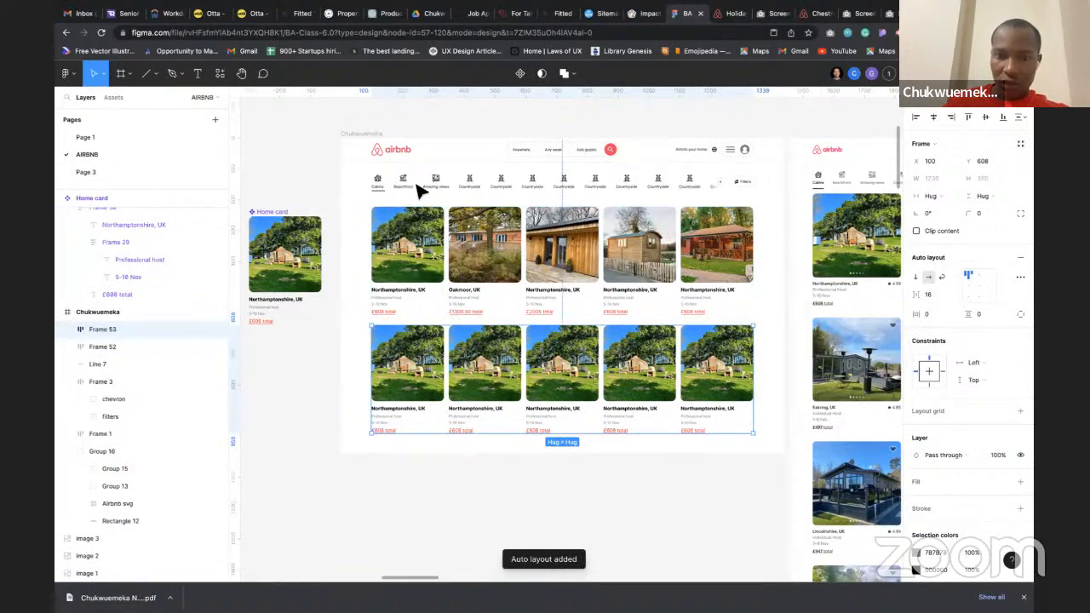
Extend the recreated home page frame downward to about 2385 high and combine its two card rows in one vertical auto layout
{"action": "left_click", "coordinate": [361, 134]}
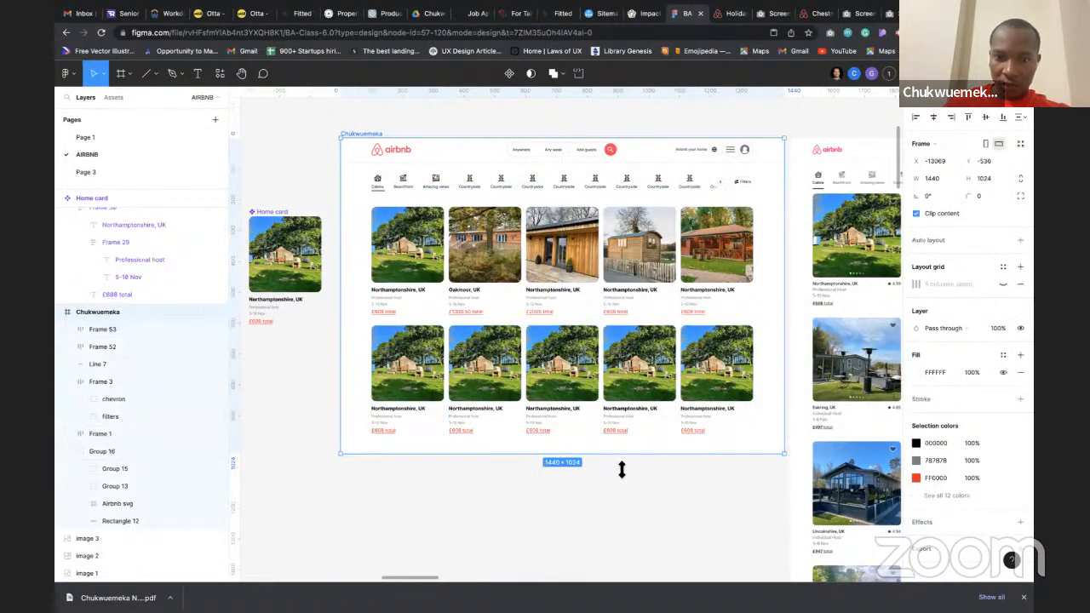
{"action": "left_click_drag", "start_coordinate": [623, 458], "coordinate": [603, 578]}
{"action": "scroll", "coordinate": [593, 302], "scroll_direction": "up", "scroll_amount": 5}
{"action": "left_click", "coordinate": [540, 223]}
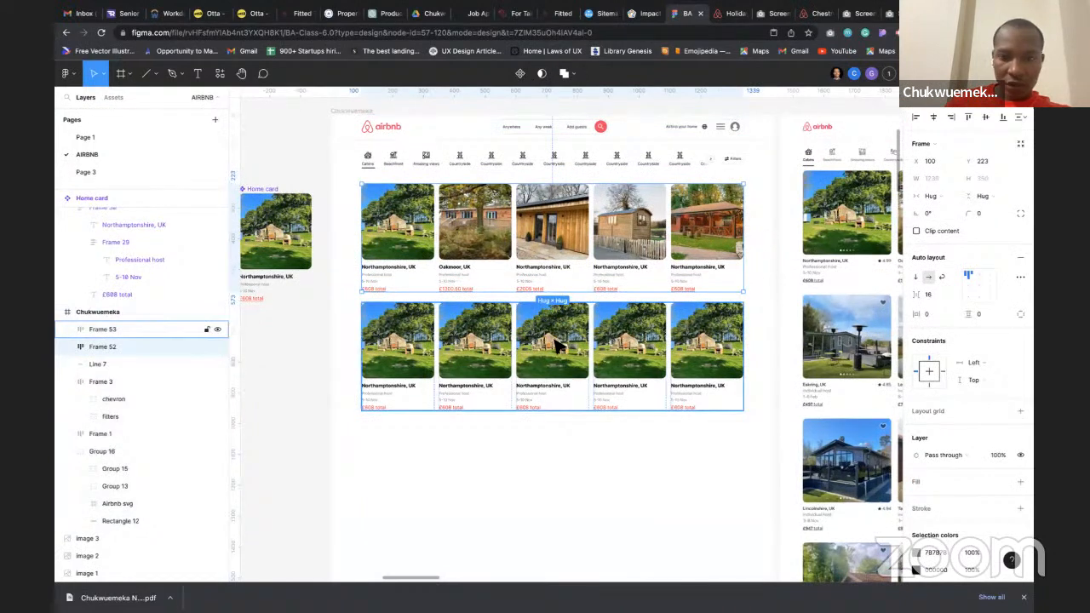
{"action": "left_click", "coordinate": [549, 372], "text": "shift"}
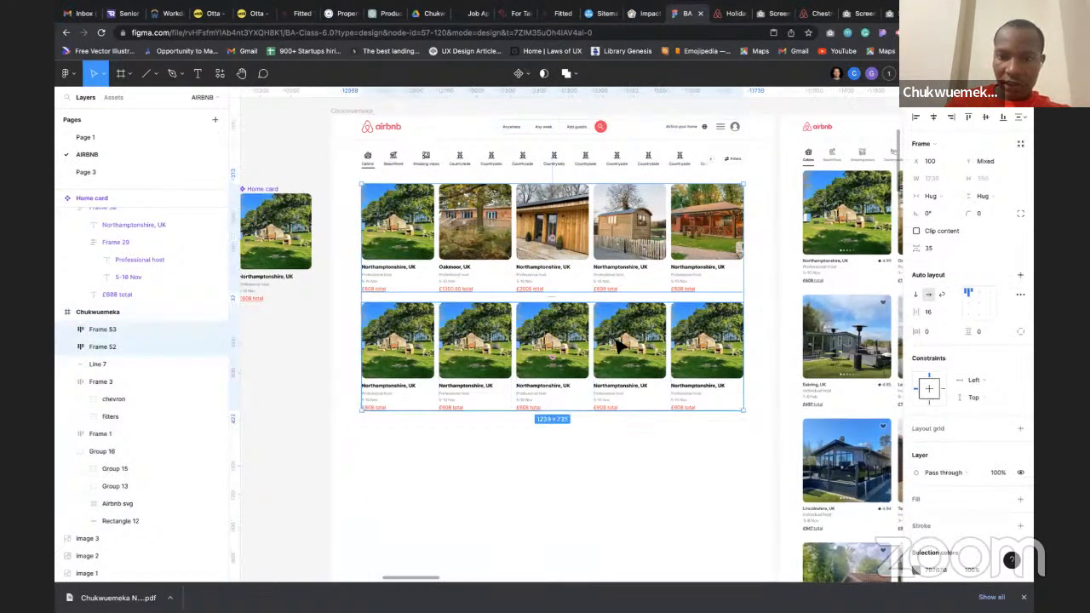
{"action": "left_click", "coordinate": [1020, 276]}
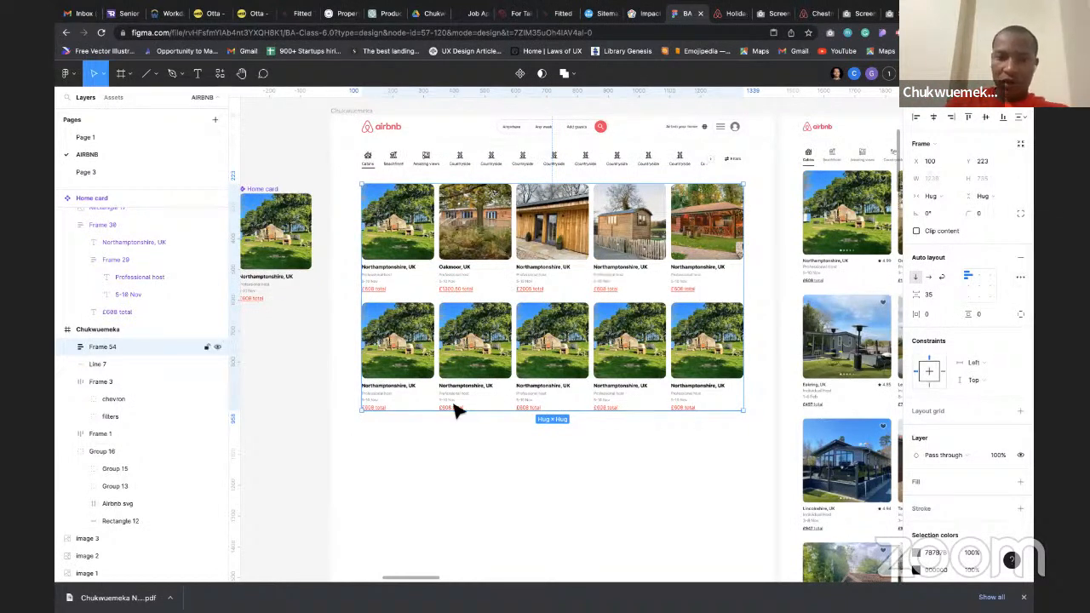
Duplicate the second card row twice inside the vertical auto layout to add two more rows
{"action": "double_click", "coordinate": [528, 386]}
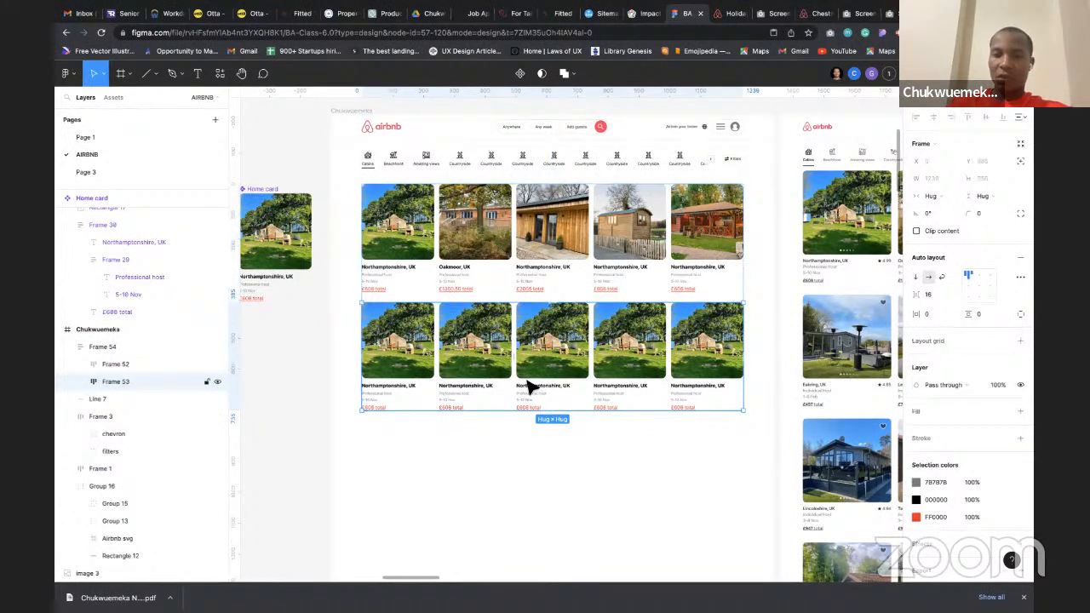
{"action": "key", "text": "ctrl+d"}
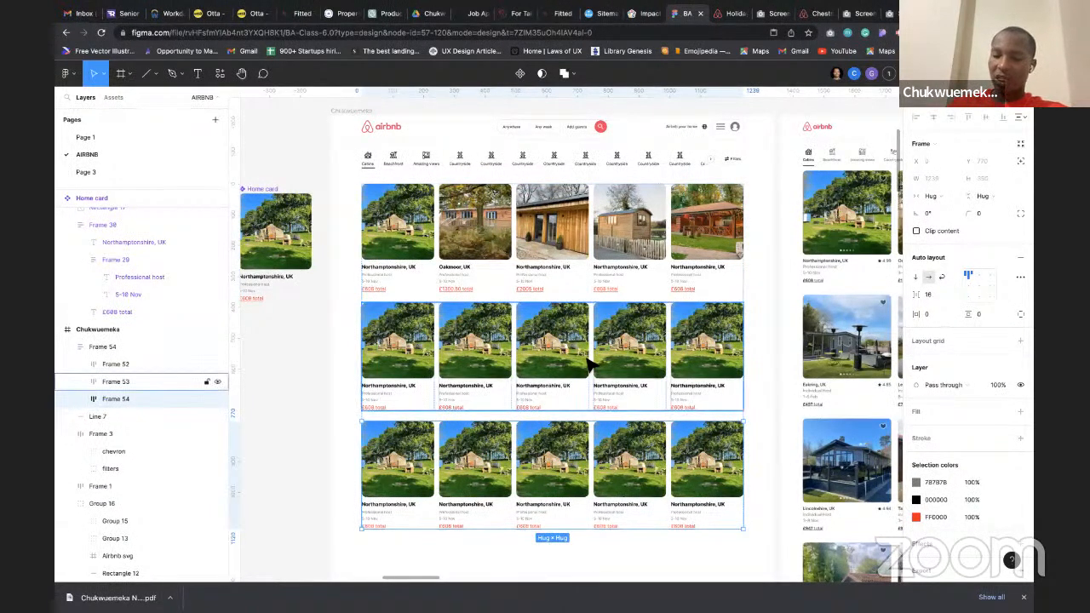
{"action": "key", "text": "ctrl+d"}
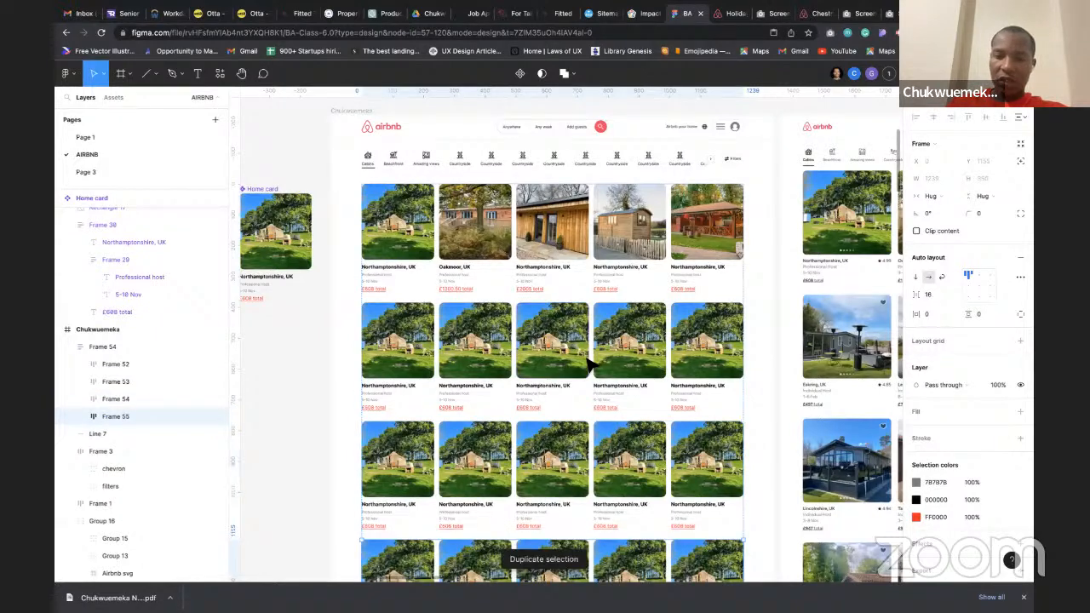
{"action": "scroll", "coordinate": [572, 283], "scroll_direction": "down", "scroll_amount": 3}
{"action": "scroll", "coordinate": [571, 281], "scroll_direction": "down", "scroll_amount": 3}
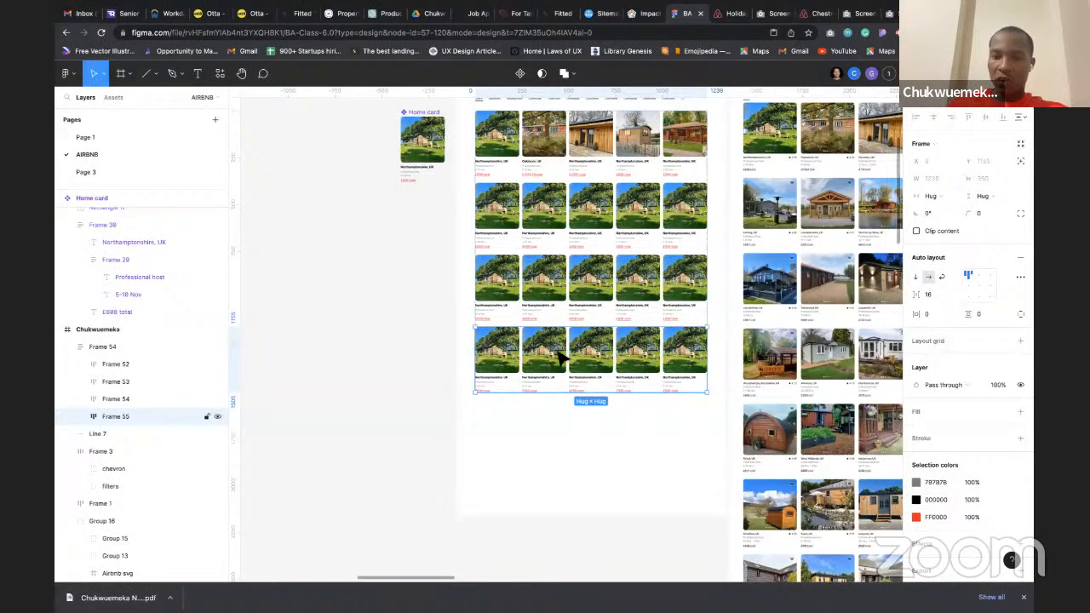
Inspect the home card layers nested in the first card row, and collapse the card stack's layers
{"action": "left_click", "coordinate": [80, 364]}
{"action": "left_click", "coordinate": [92, 382]}
{"action": "left_click", "coordinate": [90, 398]}
{"action": "left_click", "coordinate": [90, 417]}
{"action": "left_click", "coordinate": [93, 433]}
{"action": "left_click", "coordinate": [92, 451]}
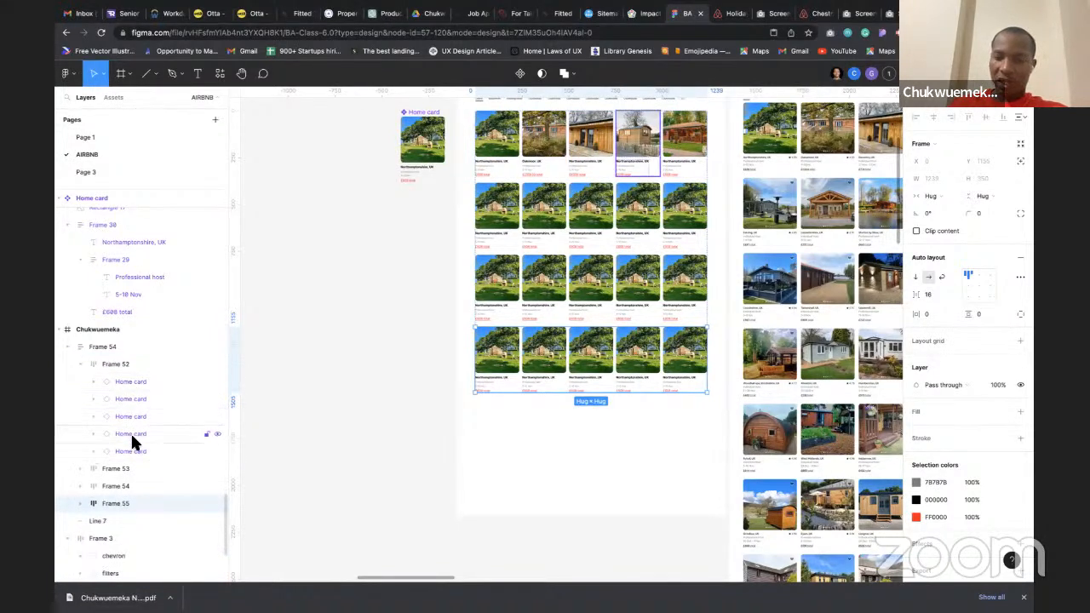
{"action": "left_click", "coordinate": [69, 348]}
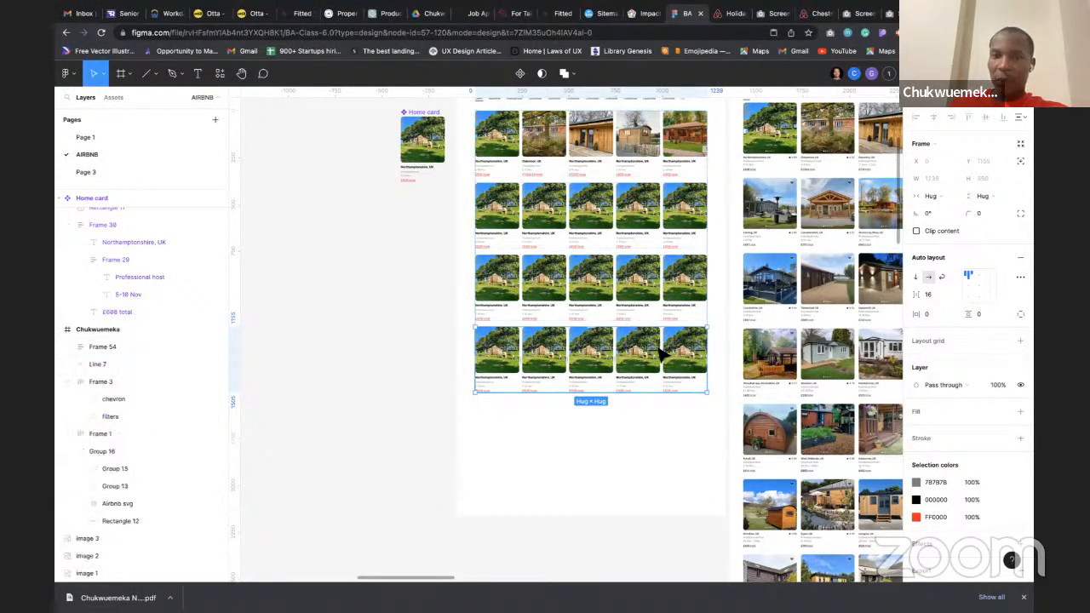
Duplicate the last card row once more to add a fifth row to the stack
{"action": "scroll", "coordinate": [562, 311], "scroll_direction": "up", "scroll_amount": 1}
{"action": "scroll", "coordinate": [542, 335], "scroll_direction": "down", "scroll_amount": 3}
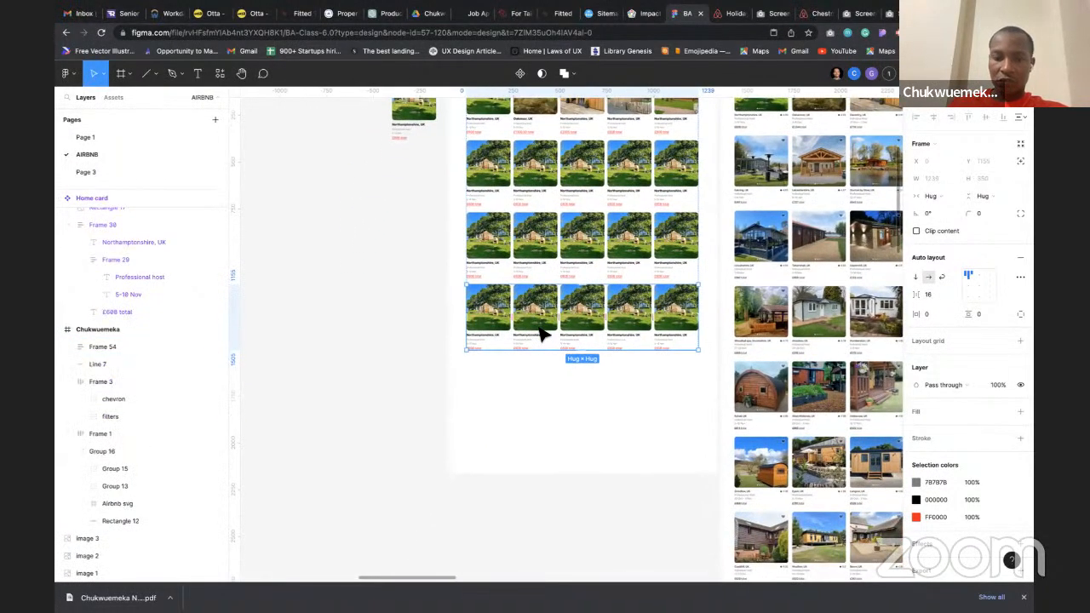
{"action": "key", "text": "ctrl+d"}
Compare the card rows with the home page capture and show the frame's five-column layout grid
{"action": "scroll", "coordinate": [598, 391], "scroll_direction": "down", "scroll_amount": 3, "text": "ctrl"}
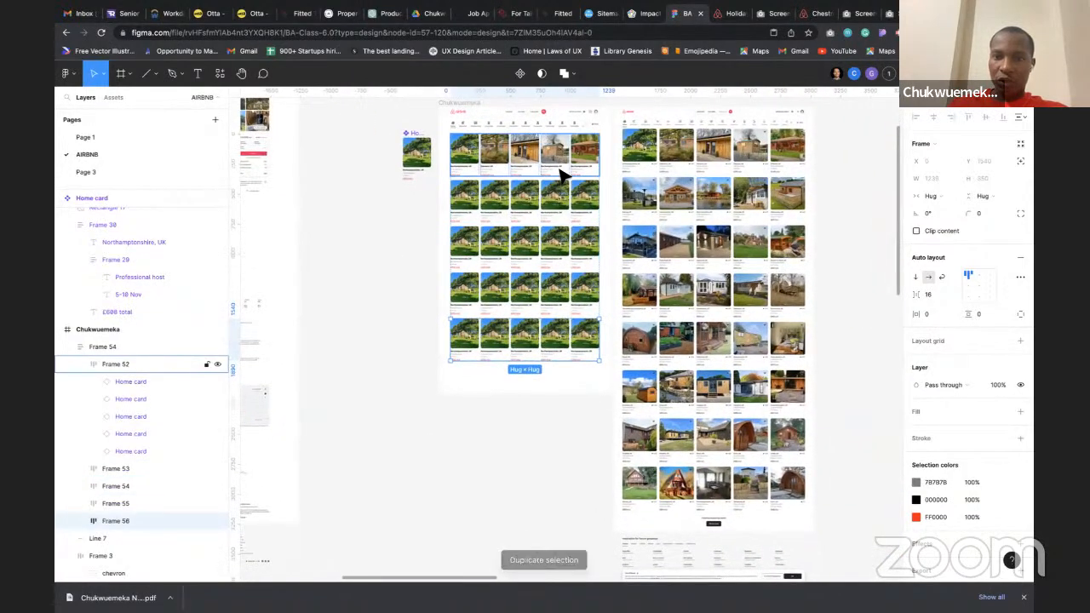
{"action": "scroll", "coordinate": [561, 175], "scroll_direction": "up", "scroll_amount": 3, "text": "ctrl"}
{"action": "scroll", "coordinate": [562, 176], "scroll_direction": "down", "scroll_amount": 3, "text": "ctrl"}
{"action": "scroll", "coordinate": [389, 179], "scroll_direction": "up", "scroll_amount": 2}
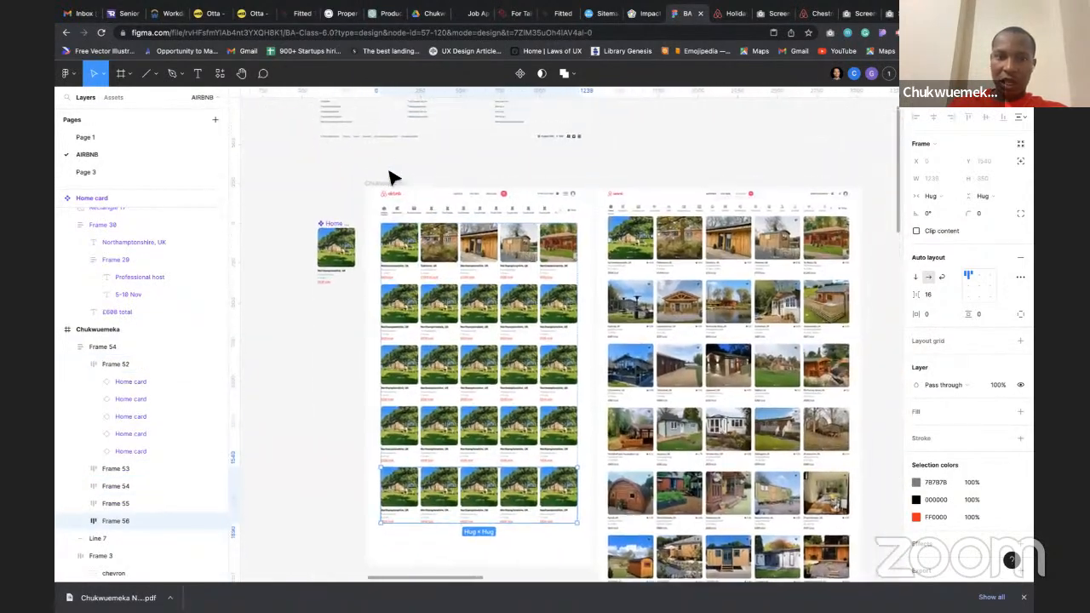
{"action": "left_click", "coordinate": [389, 183]}
{"action": "left_click", "coordinate": [1003, 284]}
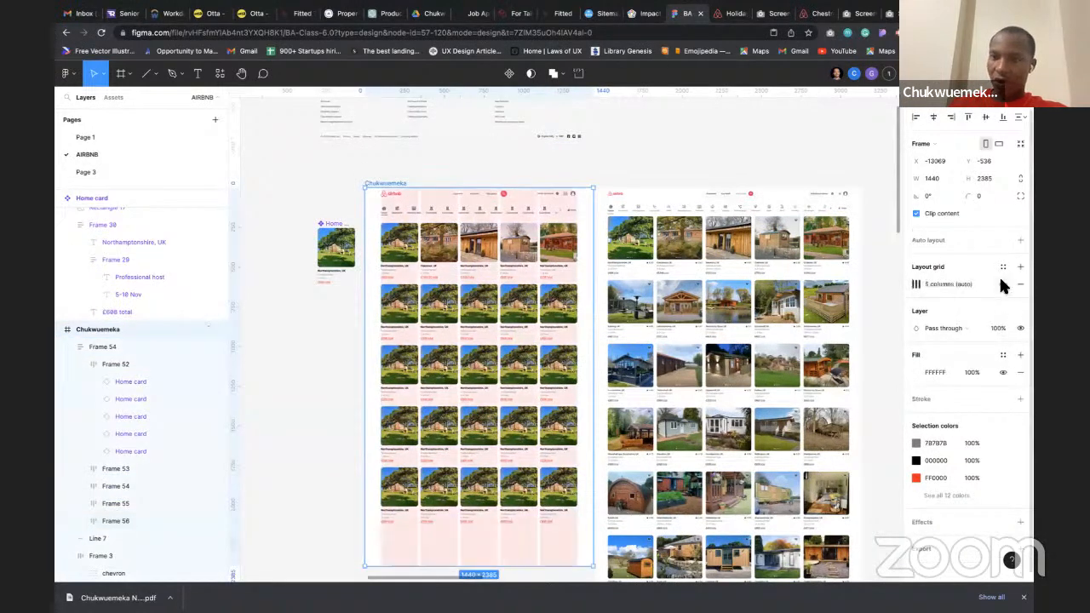
{"action": "scroll", "coordinate": [445, 542], "scroll_direction": "down", "scroll_amount": 3}
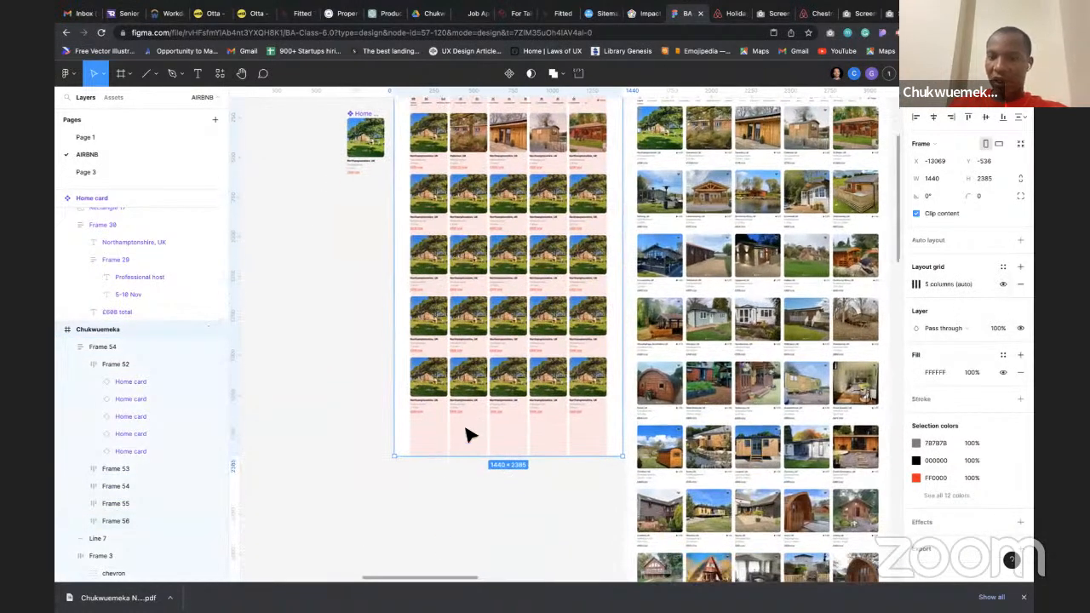
Move the bottom card row out of the vertical stack to about X 126, Y 1659 in the page frame, and select the remaining stack
{"action": "left_click", "coordinate": [548, 388]}
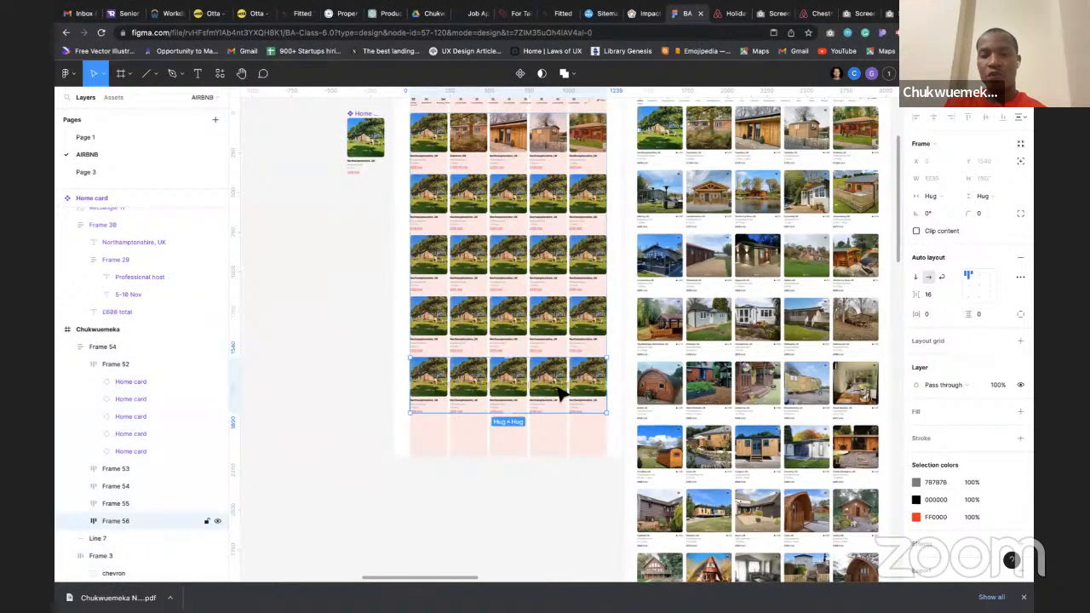
{"action": "mouse_move", "coordinate": [559, 382]}
{"action": "left_mouse_down"}
{"action": "mouse_move", "coordinate": [560, 318]}
{"action": "mouse_move", "coordinate": [564, 377]}
{"action": "left_mouse_up"}
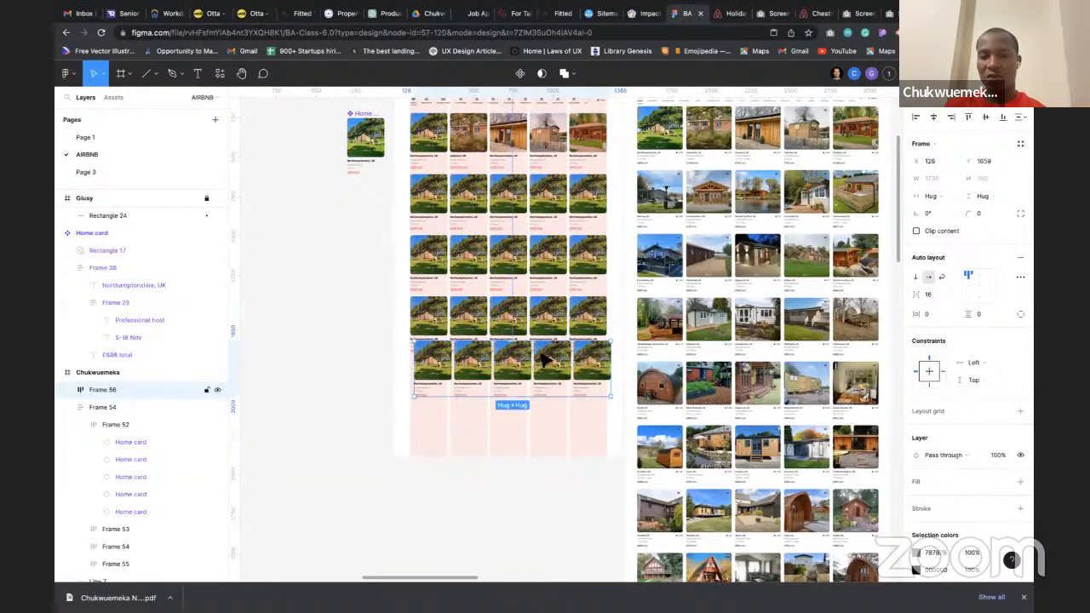
{"action": "left_click", "coordinate": [66, 406]}
{"action": "left_click", "coordinate": [109, 407]}
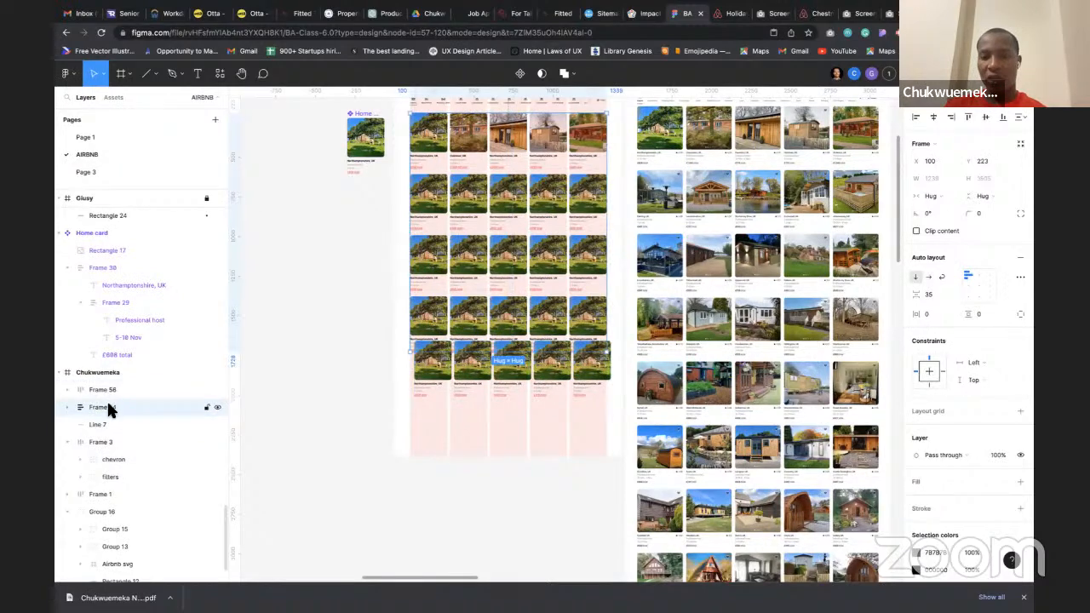
Hide the five-column layout grid of the recreated home page frame
{"action": "scroll", "coordinate": [355, 333], "scroll_direction": "up", "scroll_amount": 3}
{"action": "left_click", "coordinate": [396, 149]}
{"action": "left_click", "coordinate": [1002, 287]}
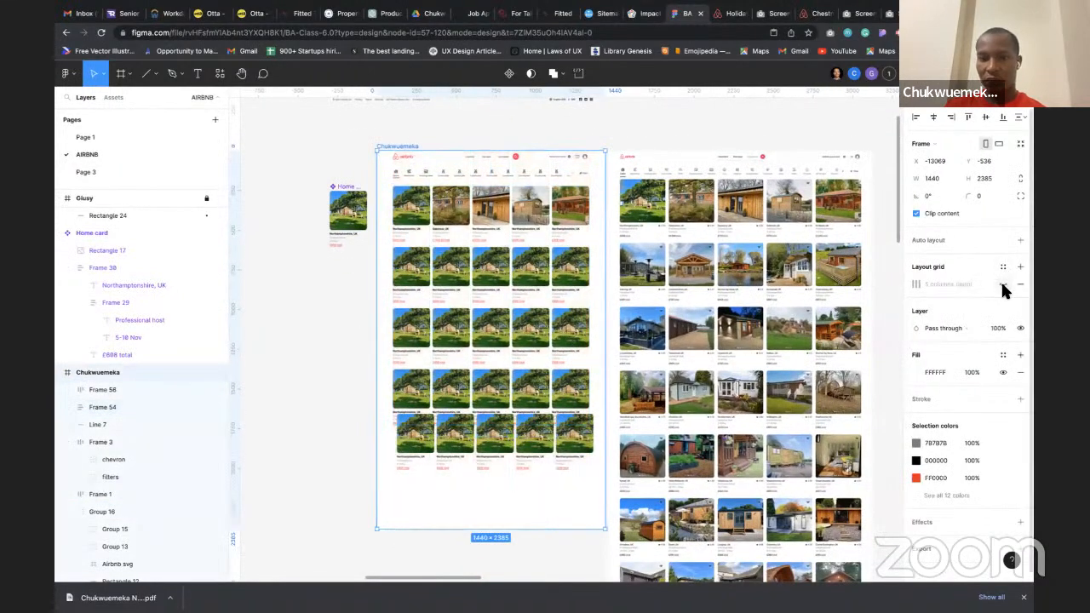
Inspect the auto layout settings of the detached card row and the vertical card stack in the page frame
{"action": "left_click", "coordinate": [102, 392]}
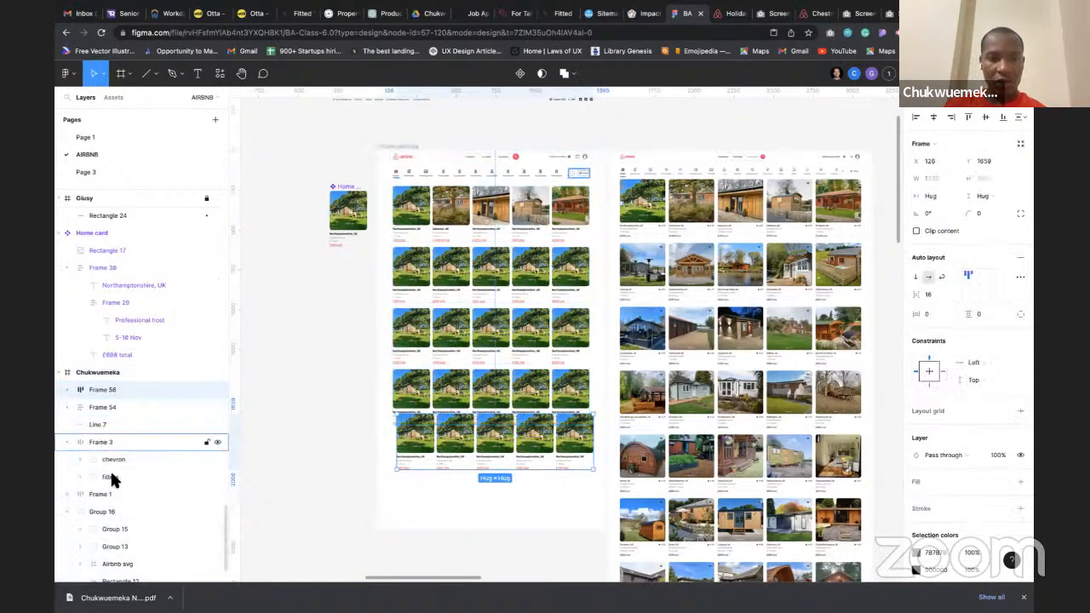
{"action": "scroll", "coordinate": [443, 447], "scroll_direction": "up", "scroll_amount": 5}
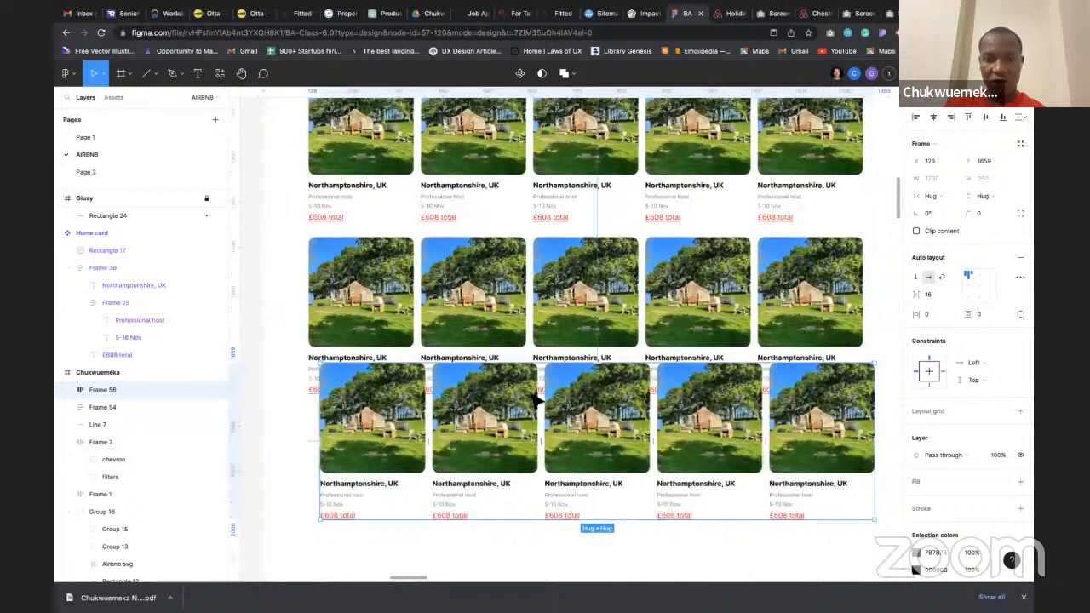
{"action": "scroll", "coordinate": [536, 400], "scroll_direction": "up", "scroll_amount": 3}
{"action": "left_click", "coordinate": [127, 405]}
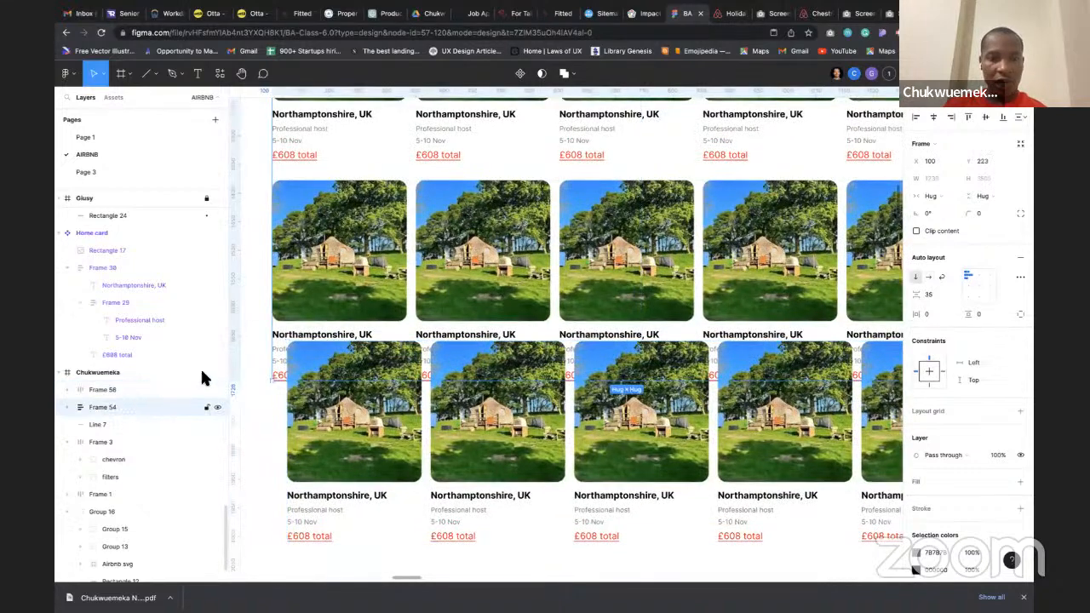
{"action": "scroll", "coordinate": [305, 225], "scroll_direction": "down", "scroll_amount": 5}
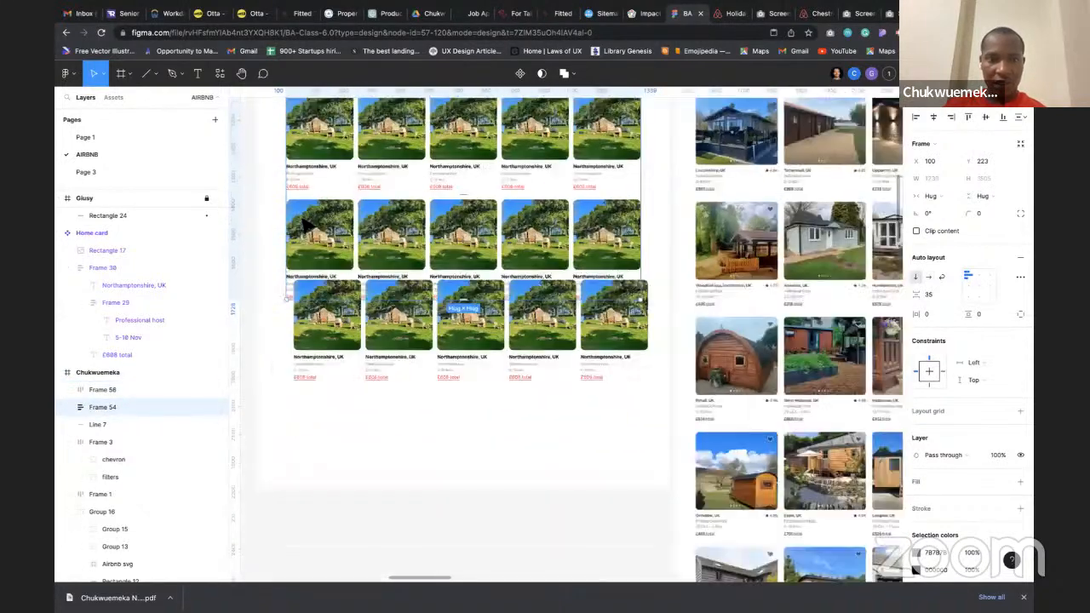
{"action": "scroll", "coordinate": [332, 255], "scroll_direction": "up", "scroll_amount": 3}
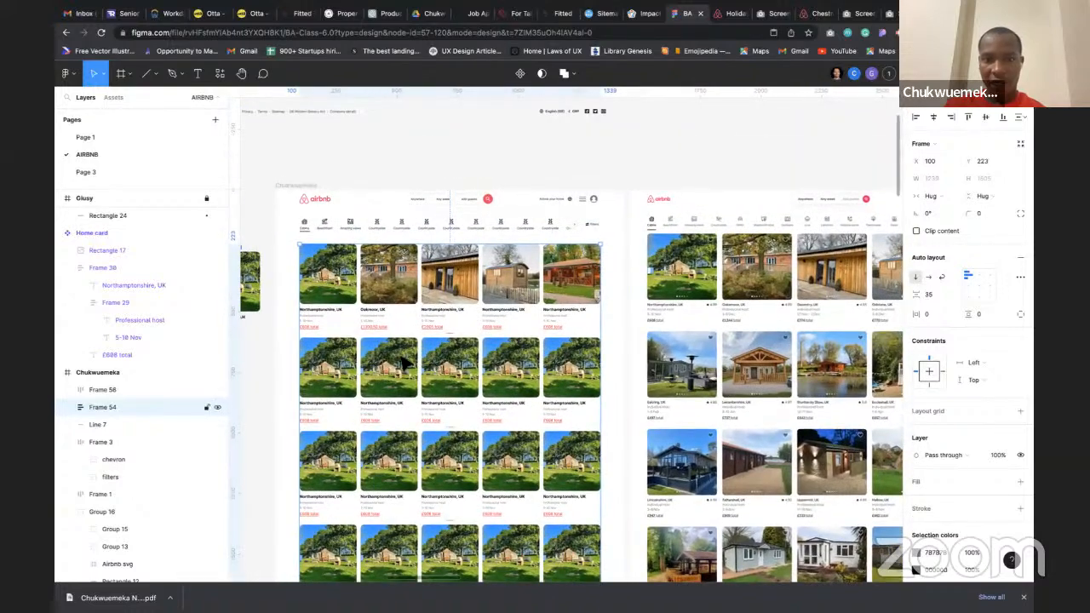
{"action": "scroll", "coordinate": [377, 333], "scroll_direction": "down", "scroll_amount": 6}
Pull the detached card row clear of the stack and place it back inside the vertical stack as its fifth row
{"action": "left_click_drag", "start_coordinate": [492, 376], "coordinate": [537, 430]}
{"action": "mouse_move", "coordinate": [522, 293]}
{"action": "left_mouse_down"}
{"action": "mouse_move", "coordinate": [485, 297]}
{"action": "mouse_move", "coordinate": [528, 294]}
{"action": "mouse_move", "coordinate": [530, 308]}
{"action": "mouse_move", "coordinate": [515, 311]}
{"action": "mouse_move", "coordinate": [529, 300]}
{"action": "left_mouse_up"}
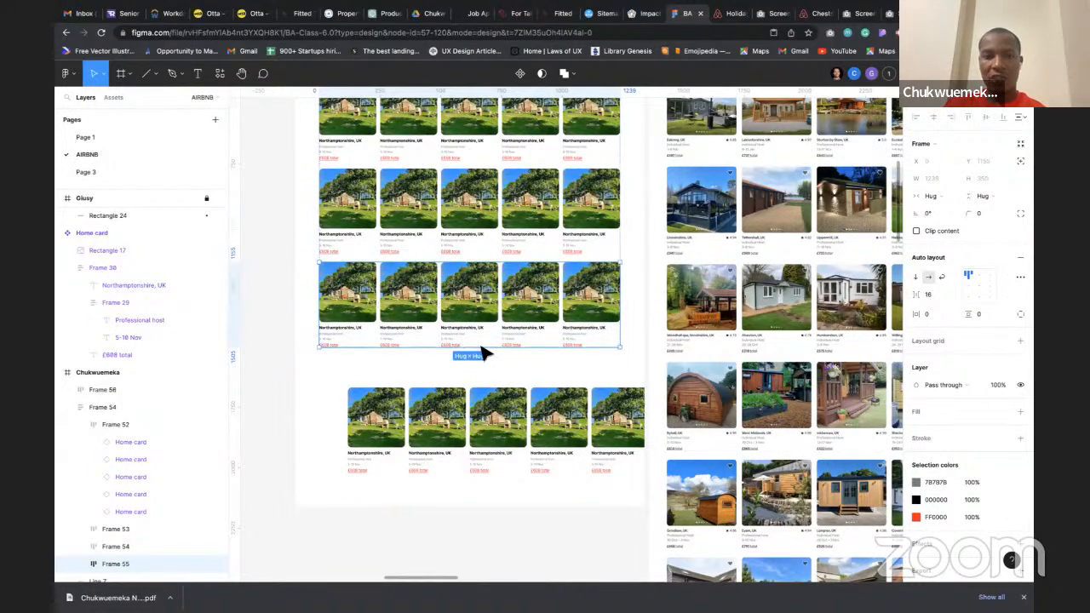
{"action": "left_click", "coordinate": [449, 424]}
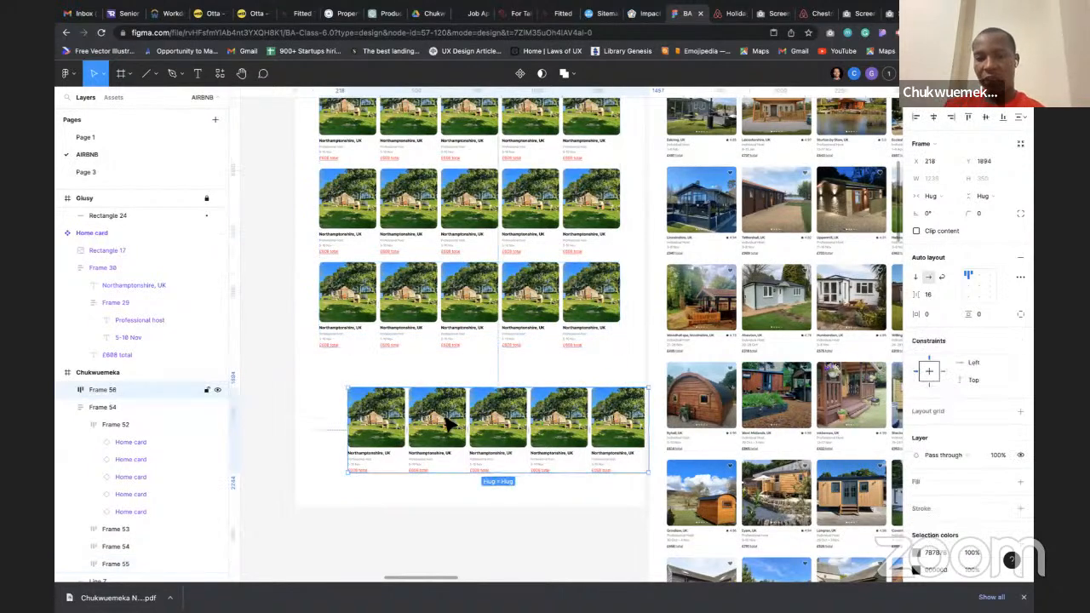
{"action": "left_click_drag", "start_coordinate": [508, 459], "coordinate": [487, 353]}
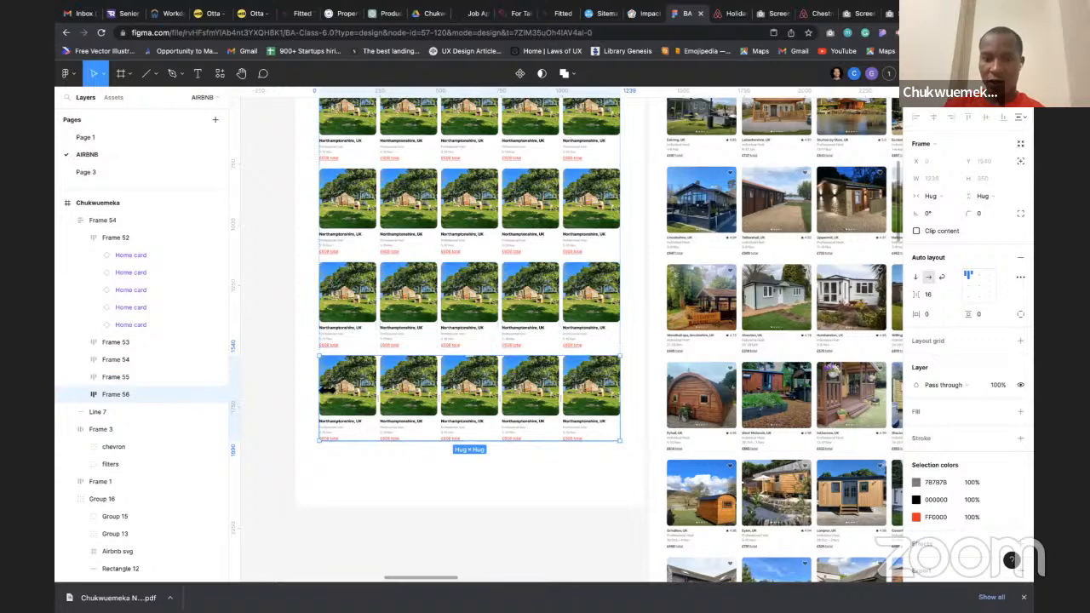
Set the vertical spacing between the rows of the card stack to 40
{"action": "left_click", "coordinate": [392, 338]}
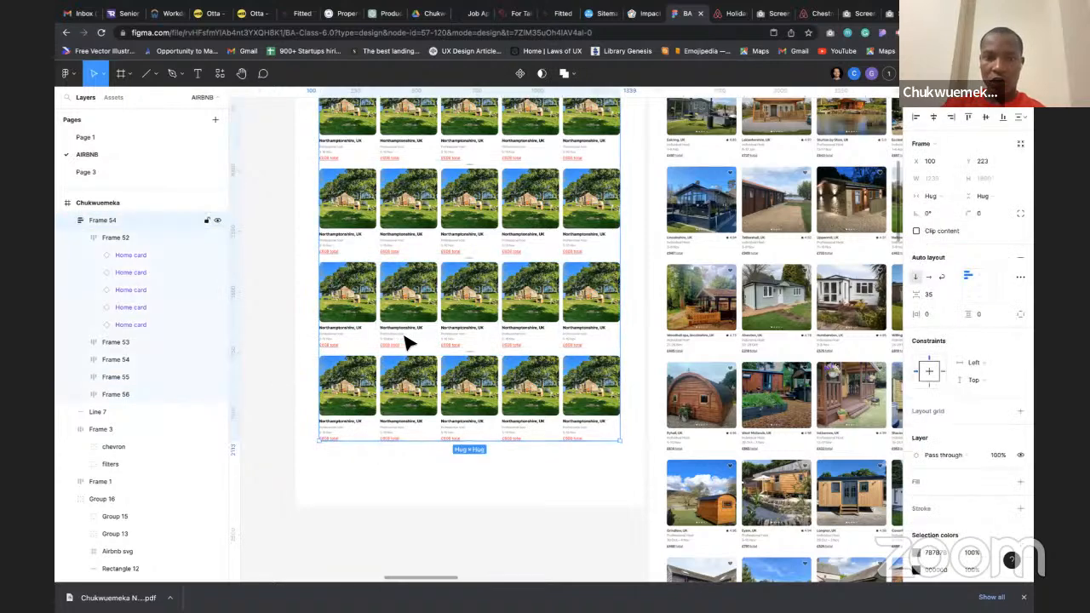
{"action": "left_click", "coordinate": [937, 300]}
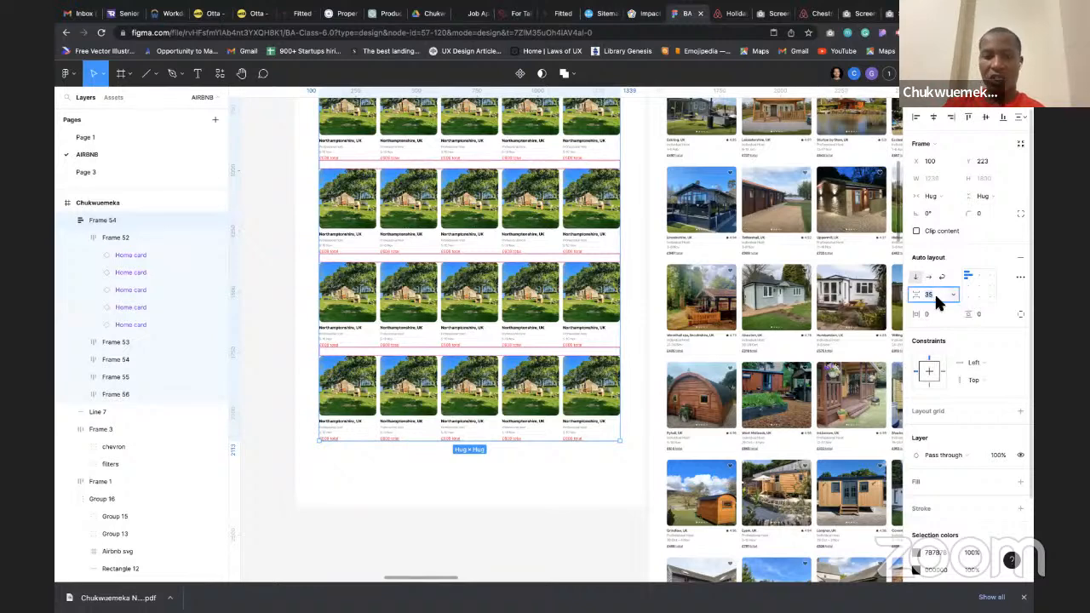
{"action": "type", "text": "40"}
{"action": "key", "text": "Return"}
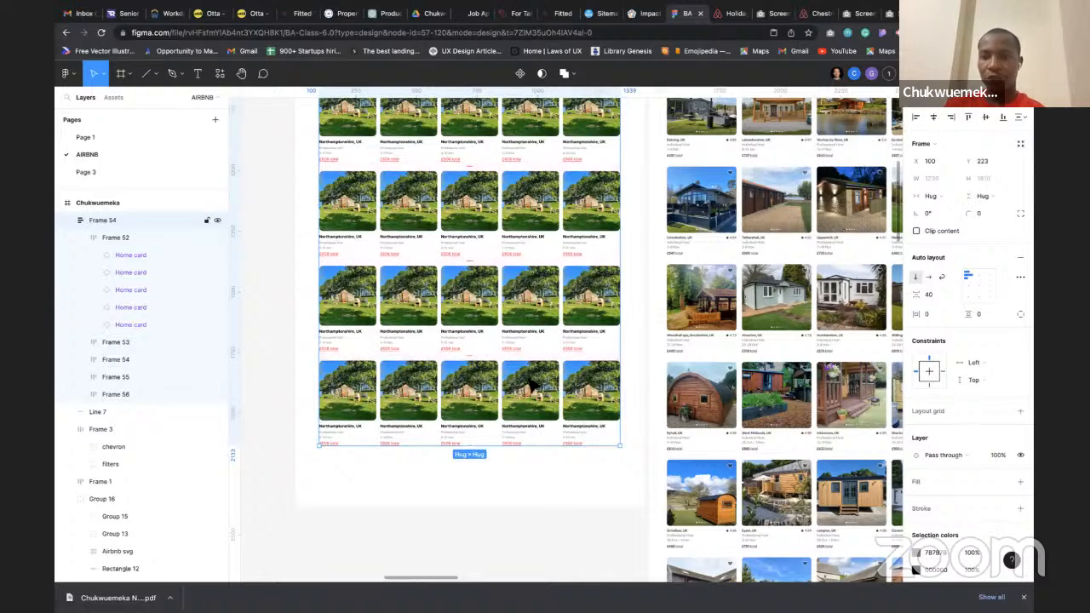
Extend the recreated home page frame downwards to a height of about 2934
{"action": "scroll", "coordinate": [530, 384], "scroll_direction": "down", "scroll_amount": 3}
{"action": "scroll", "coordinate": [529, 384], "scroll_direction": "down", "scroll_amount": 3}
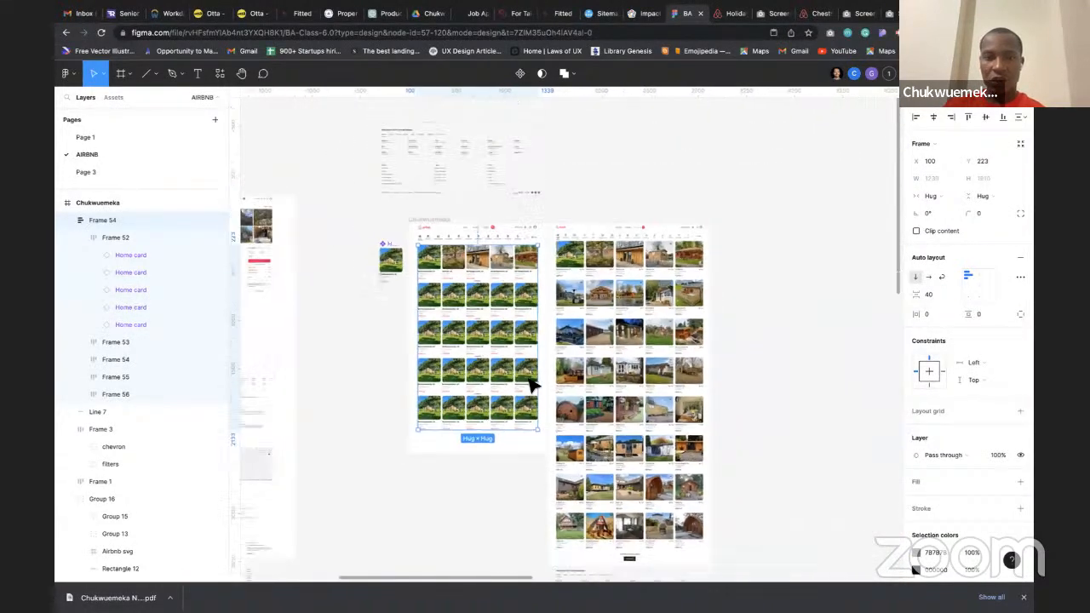
{"action": "left_click", "coordinate": [432, 224]}
{"action": "left_click_drag", "start_coordinate": [491, 459], "coordinate": [491, 503]}
Move the footer capture from above the page frame to just below it, at about X -13590, Y 2482
{"action": "left_click", "coordinate": [421, 141]}
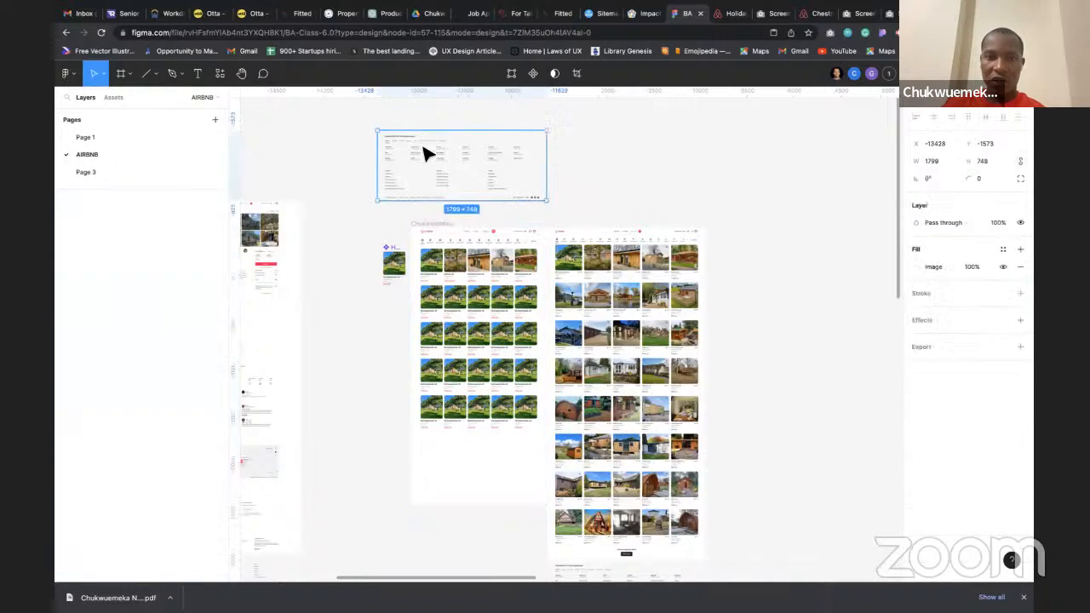
{"action": "left_click_drag", "start_coordinate": [440, 159], "coordinate": [429, 549]}
{"action": "scroll", "coordinate": [439, 487], "scroll_direction": "down", "scroll_amount": 5}
{"action": "scroll", "coordinate": [438, 487], "scroll_direction": "left", "scroll_amount": 3}
{"action": "scroll", "coordinate": [559, 280], "scroll_direction": "up", "scroll_amount": 2, "text": "ctrl"}
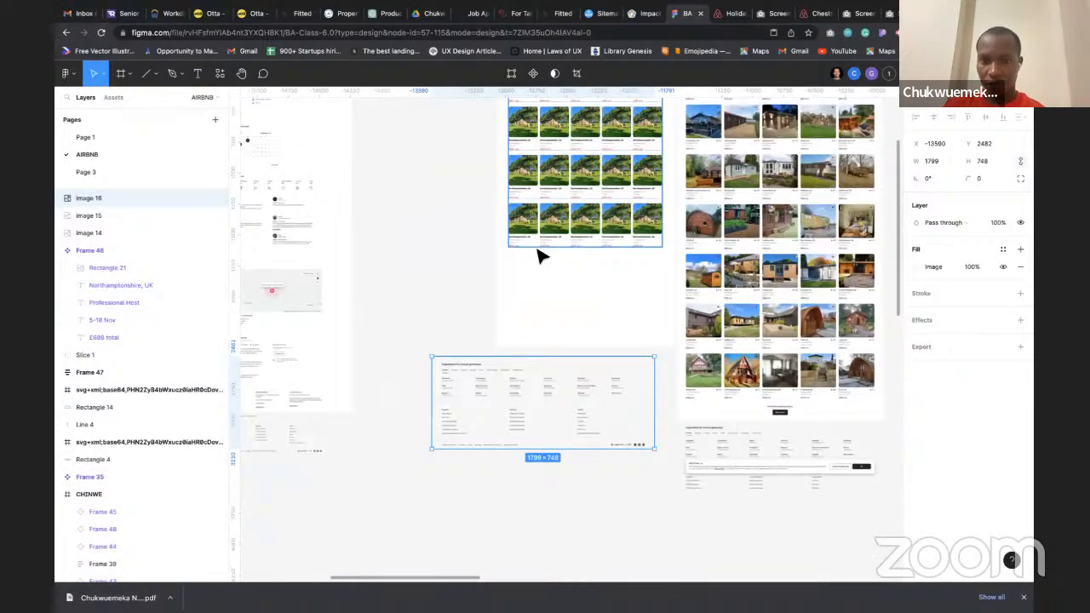
Examine the footer capture's getaway tabs, link columns and bottom bar, and its placement beside the home page capture
{"action": "scroll", "coordinate": [479, 348], "scroll_direction": "up", "scroll_amount": 3, "text": "ctrl"}
{"action": "scroll", "coordinate": [481, 349], "scroll_direction": "up", "scroll_amount": 3, "text": "ctrl"}
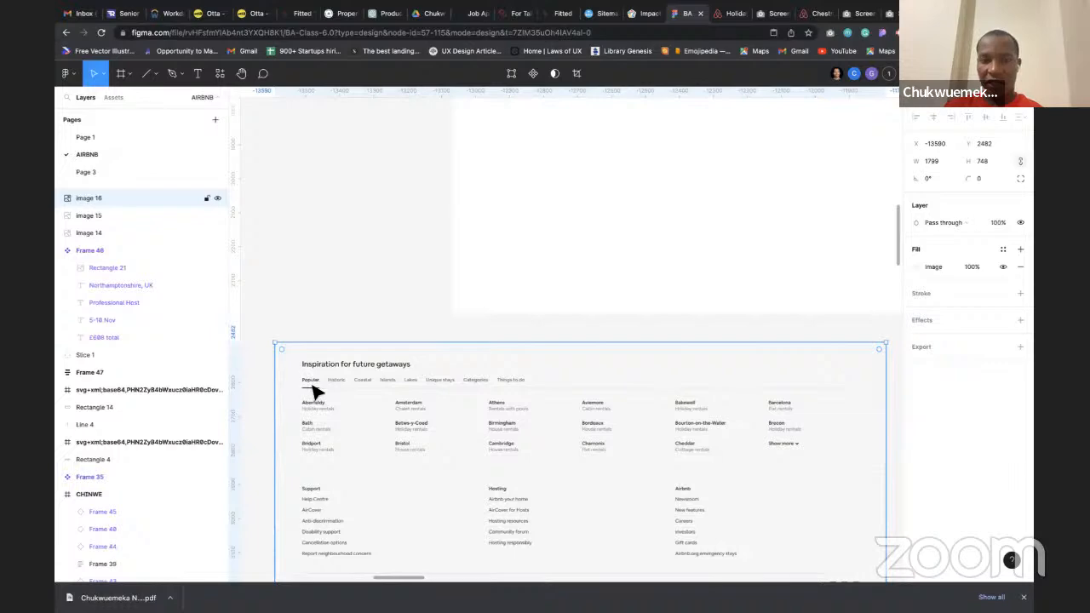
{"action": "scroll", "coordinate": [366, 459], "scroll_direction": "down", "scroll_amount": 3}
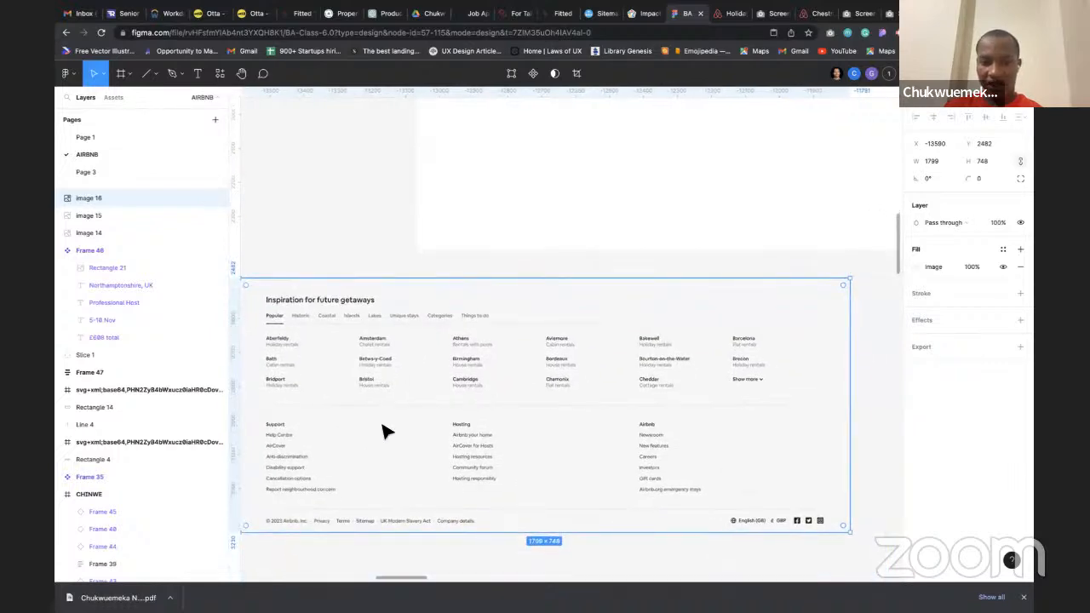
{"action": "scroll", "coordinate": [430, 477], "scroll_direction": "down", "scroll_amount": 5}
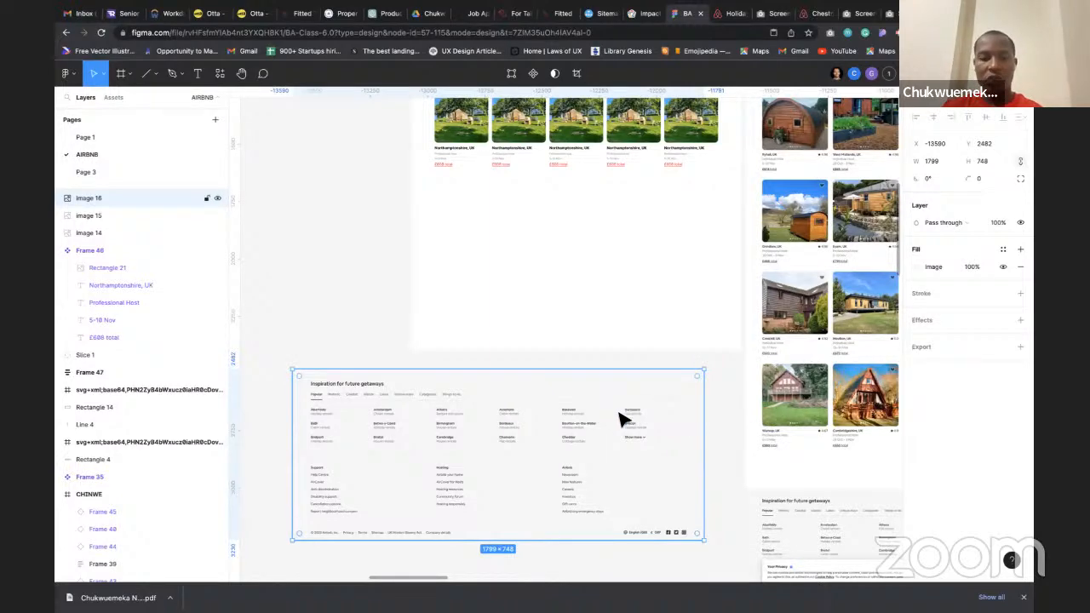
{"action": "scroll", "coordinate": [609, 432], "scroll_direction": "down", "scroll_amount": 3}
{"action": "scroll", "coordinate": [610, 433], "scroll_direction": "down", "scroll_amount": 3}
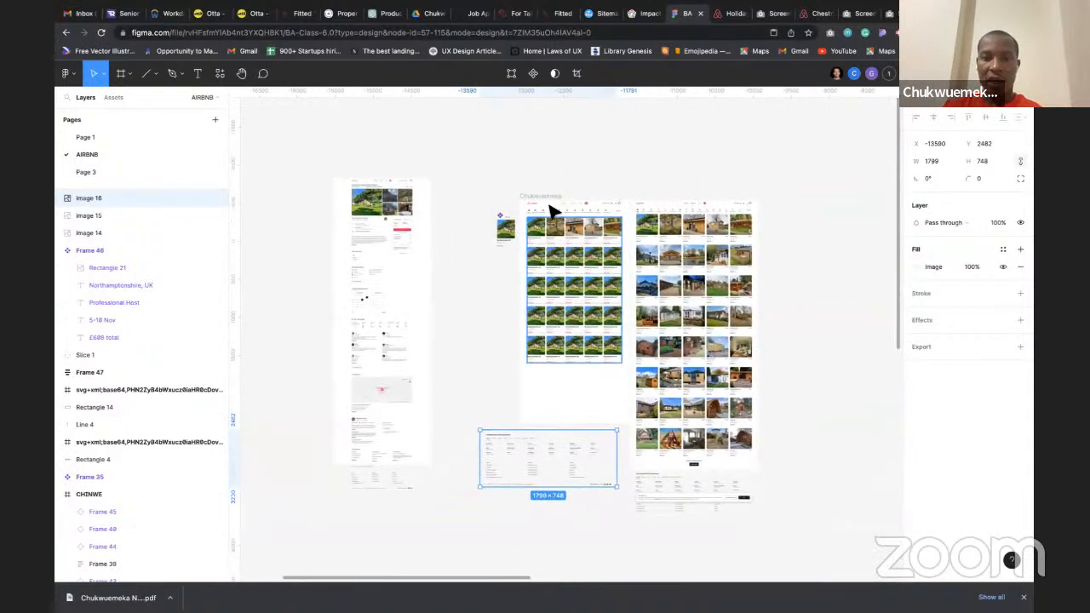
Add a second layout grid to the recreated home page frame and make it a six-column grid
{"action": "left_click", "coordinate": [554, 205]}
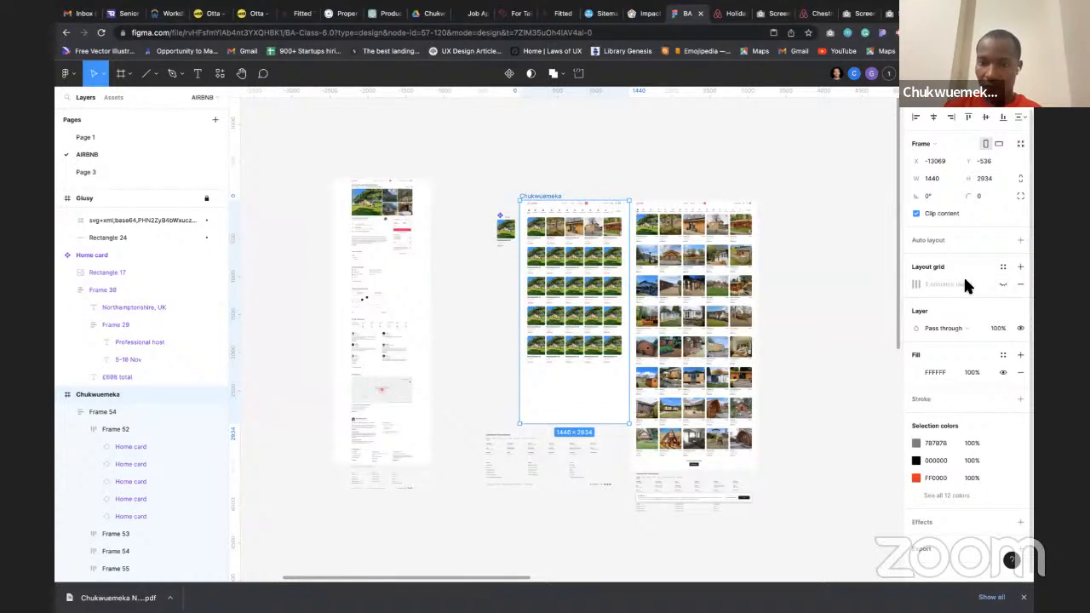
{"action": "left_click", "coordinate": [1020, 268]}
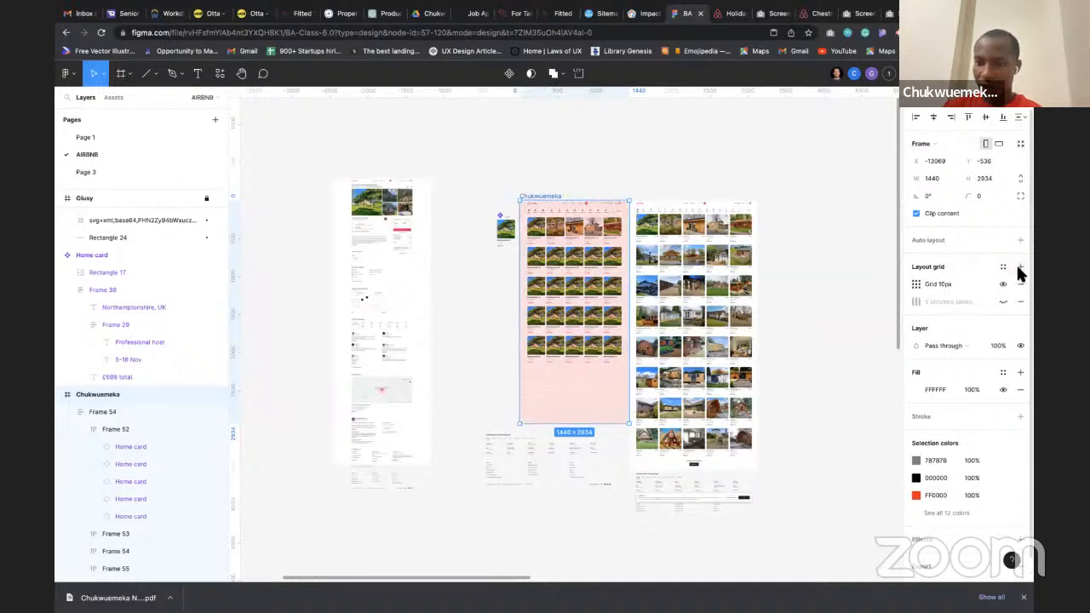
{"action": "left_click", "coordinate": [916, 284]}
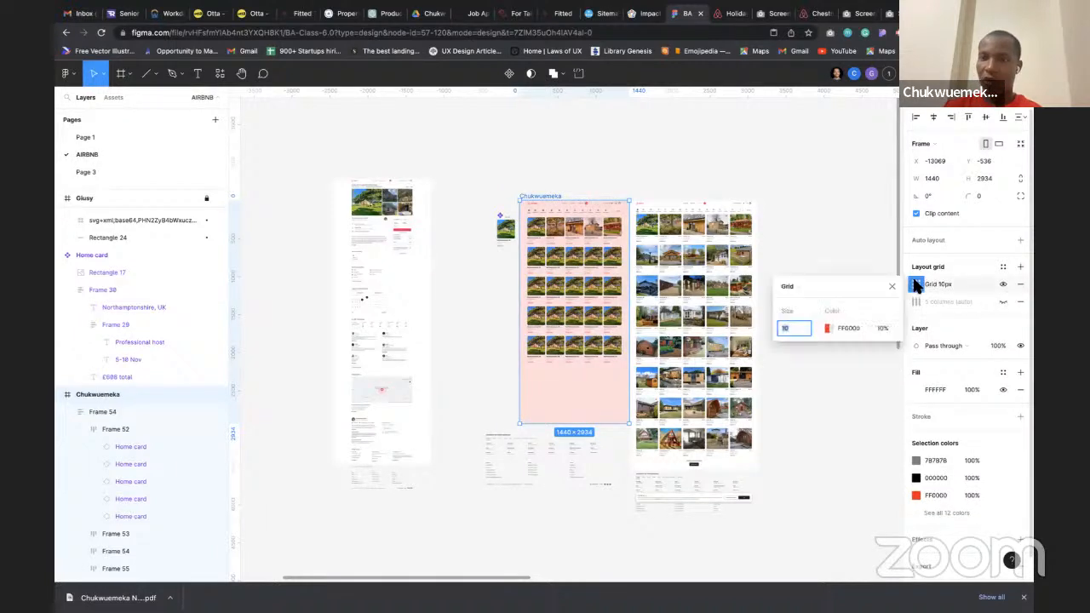
{"action": "left_click", "coordinate": [795, 287]}
{"action": "left_click", "coordinate": [802, 300]}
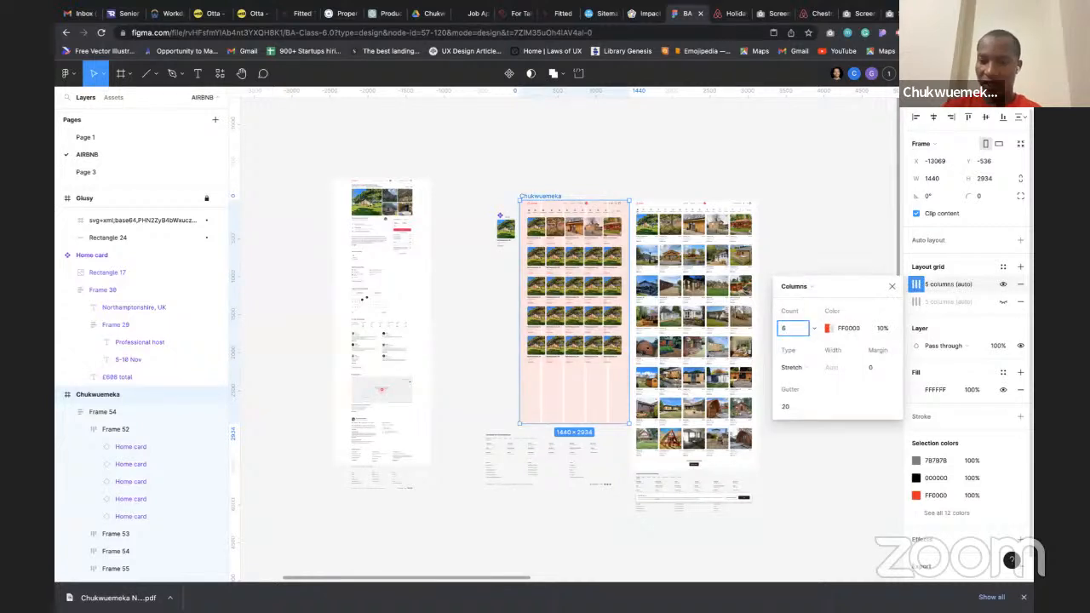
{"action": "type", "text": "6"}
{"action": "key", "text": "Return"}
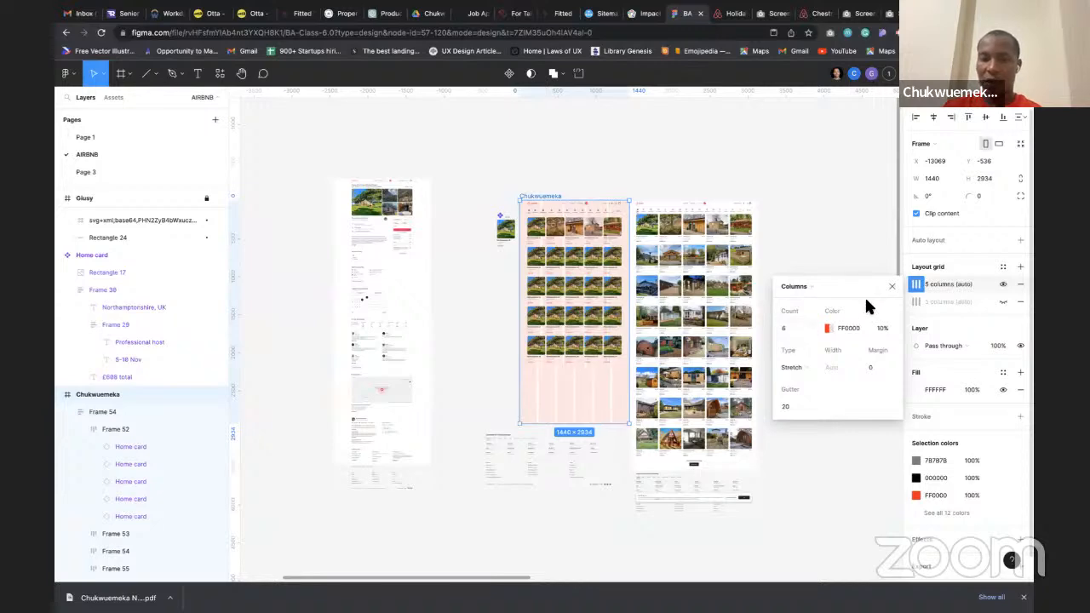
{"action": "left_click", "coordinate": [890, 287]}
Check the hidden five-column grid's settings and set the six-column grid's margin to 100
{"action": "scroll", "coordinate": [554, 389], "scroll_direction": "up", "scroll_amount": 5}
{"action": "scroll", "coordinate": [550, 389], "scroll_direction": "down", "scroll_amount": 3}
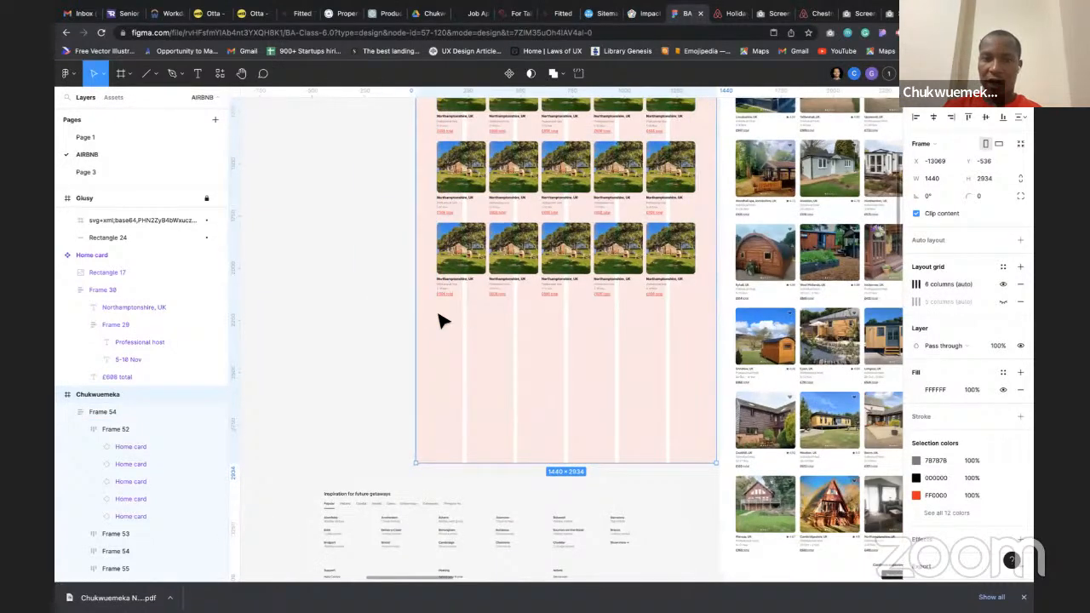
{"action": "scroll", "coordinate": [440, 317], "scroll_direction": "down", "scroll_amount": 5}
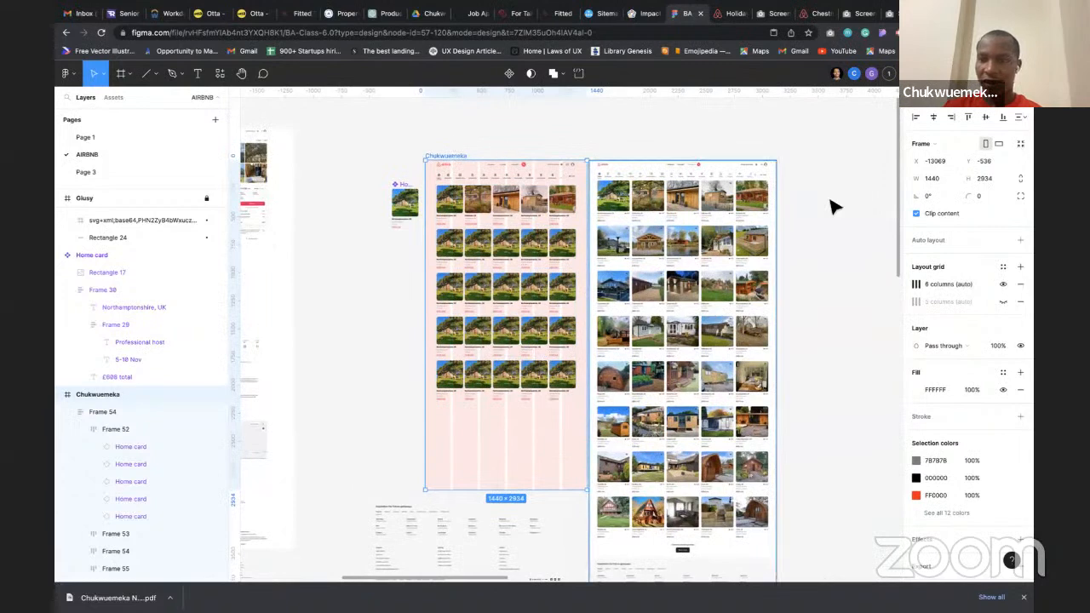
{"action": "left_click", "coordinate": [916, 301]}
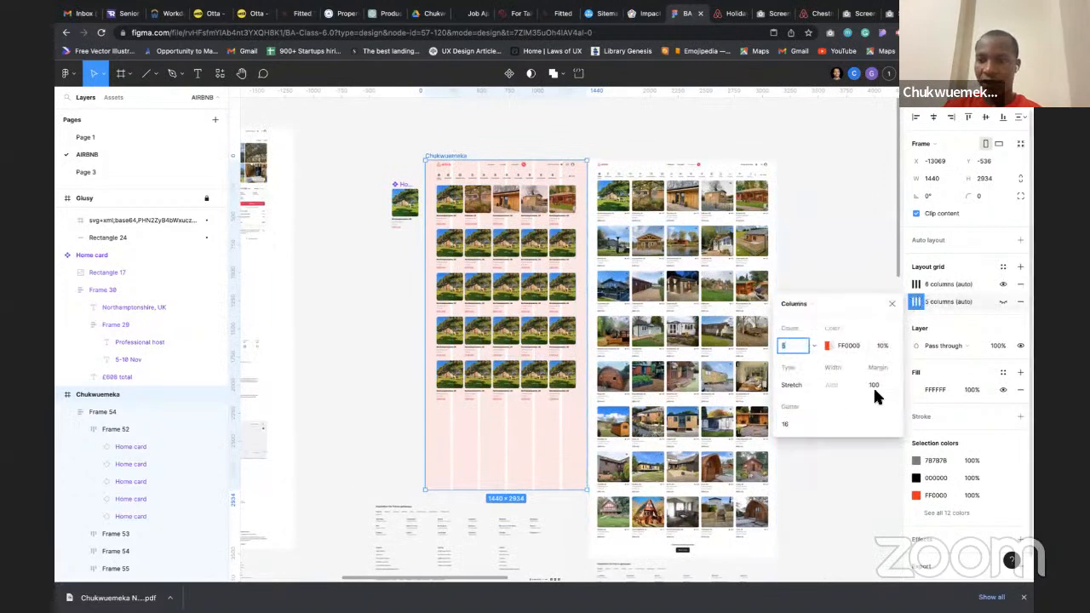
{"action": "left_click", "coordinate": [916, 284]}
{"action": "left_click", "coordinate": [876, 364]}
{"action": "type", "text": "100"}
{"action": "key", "text": "Return"}
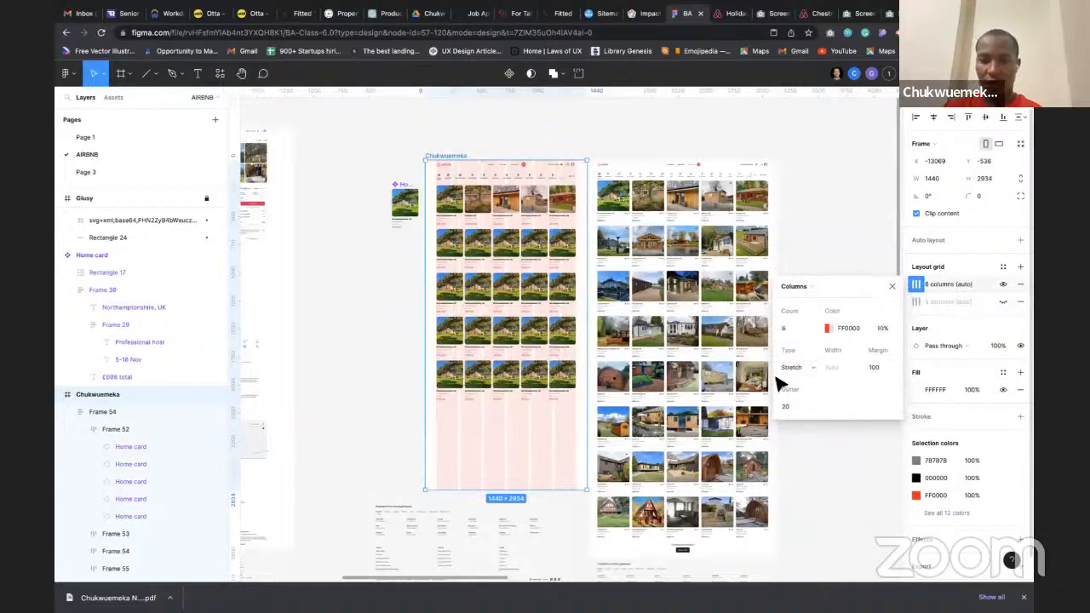
{"action": "left_click", "coordinate": [891, 286]}
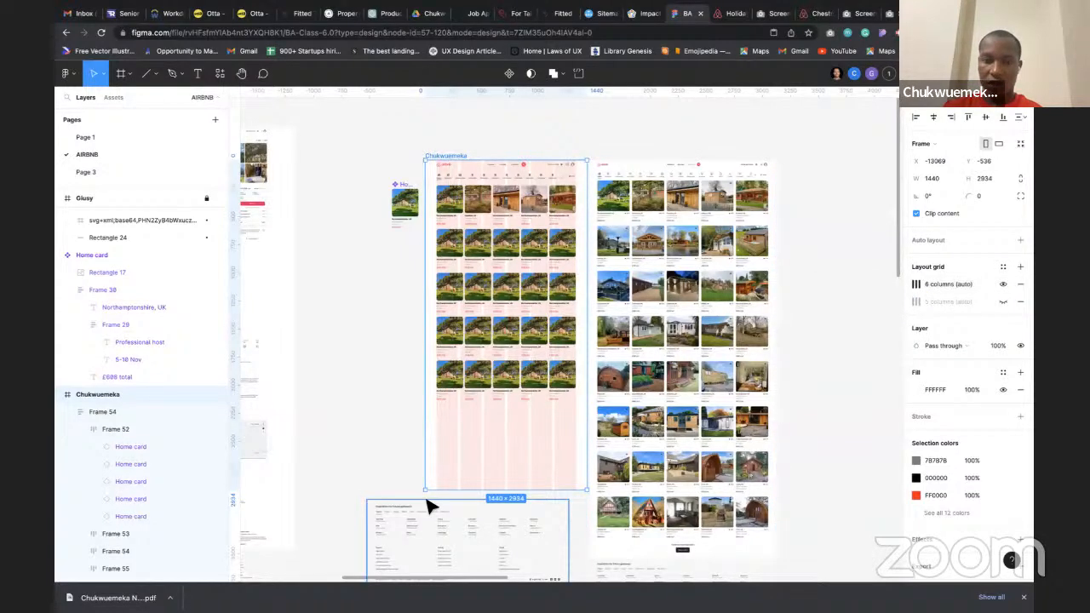
Select the footer capture and compare its columns with the page frame's six-column grid and the home page capture
{"action": "scroll", "coordinate": [425, 503], "scroll_direction": "down", "scroll_amount": 2}
{"action": "left_click", "coordinate": [452, 438]}
{"action": "right_click", "coordinate": [423, 444]}
{"action": "left_click", "coordinate": [401, 445]}
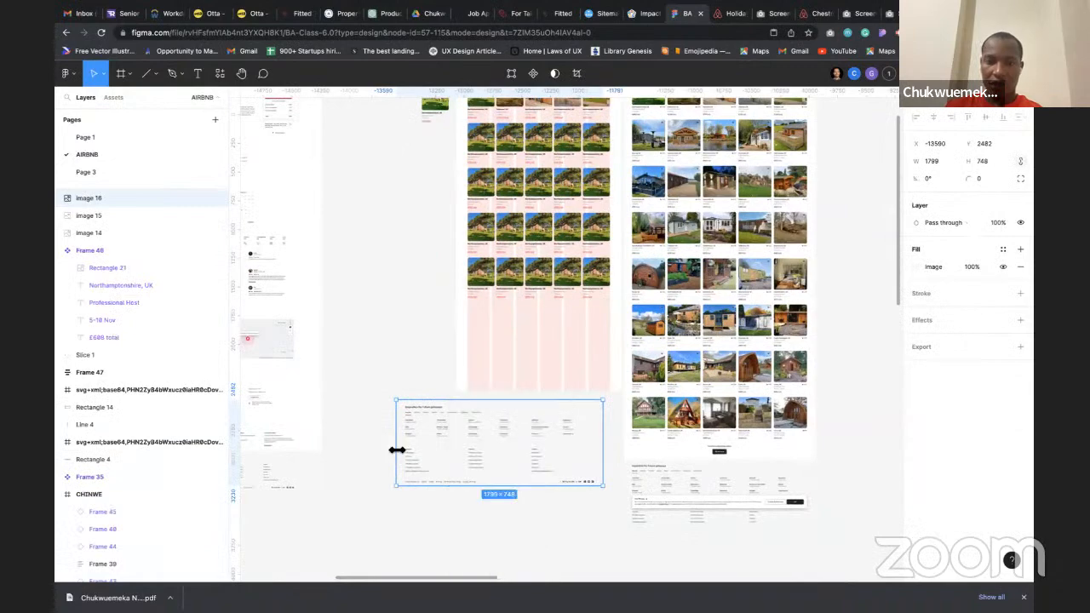
{"action": "scroll", "coordinate": [449, 397], "scroll_direction": "up", "scroll_amount": 3}
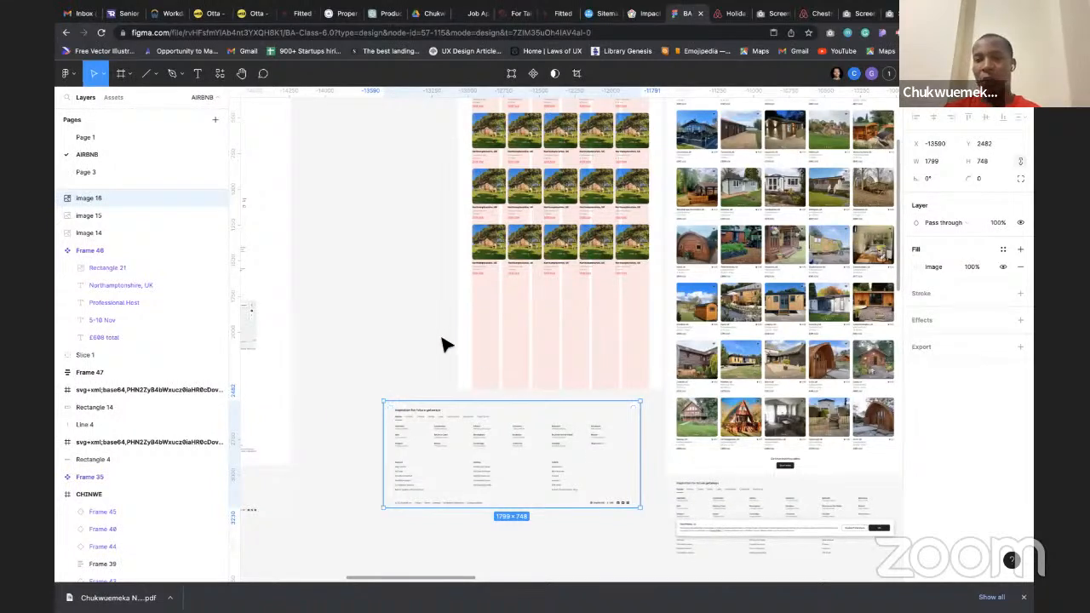
{"action": "scroll", "coordinate": [434, 364], "scroll_direction": "up", "scroll_amount": 3}
{"action": "scroll", "coordinate": [434, 364], "scroll_direction": "right", "scroll_amount": 1}
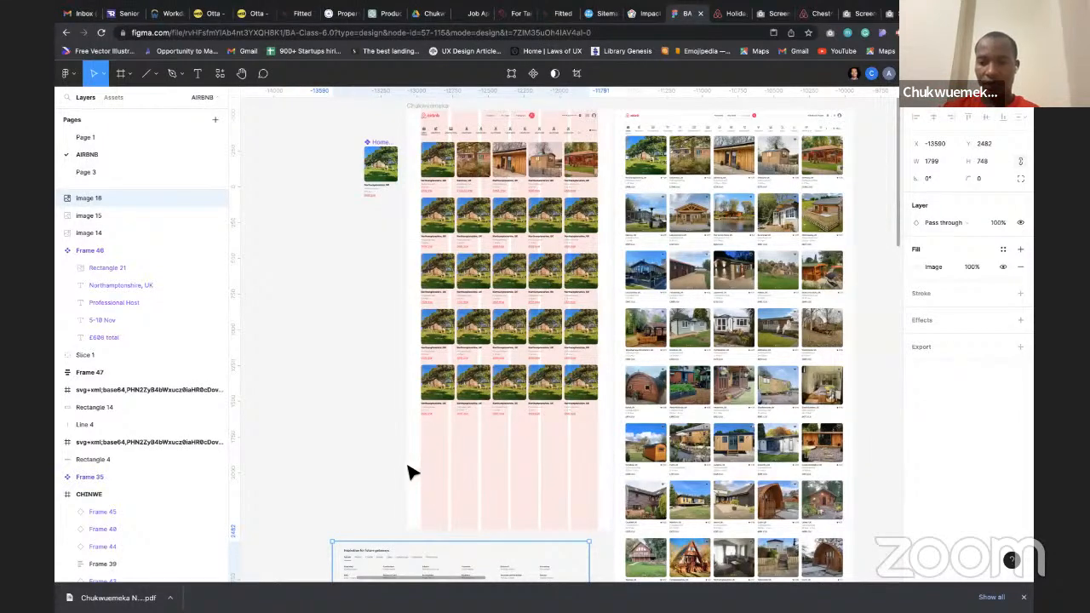
{"action": "scroll", "coordinate": [411, 483], "scroll_direction": "down", "scroll_amount": 3}
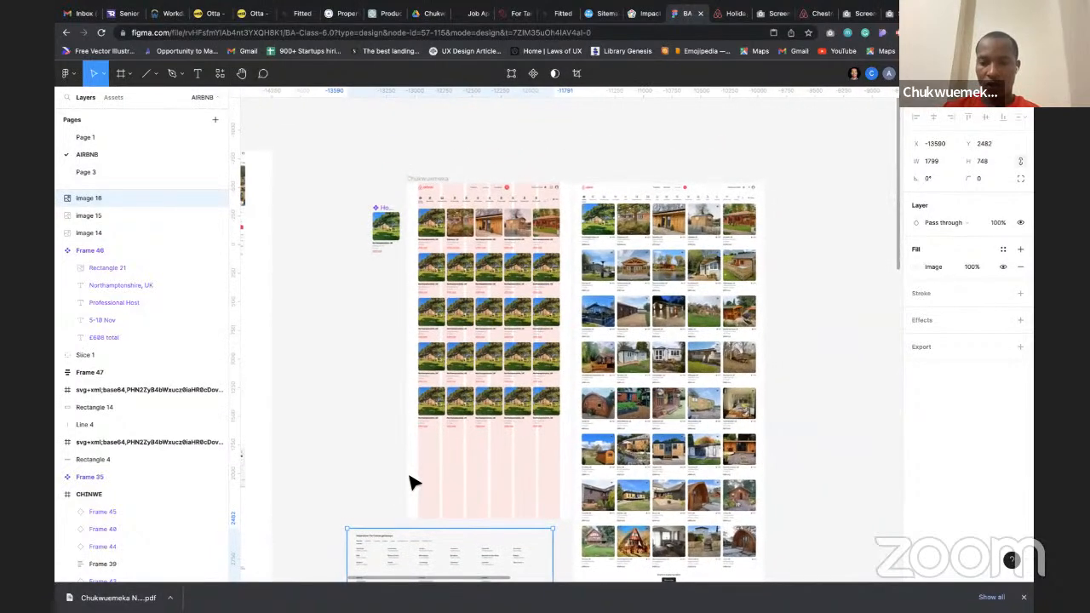
{"action": "scroll", "coordinate": [411, 483], "scroll_direction": "down", "scroll_amount": 1}
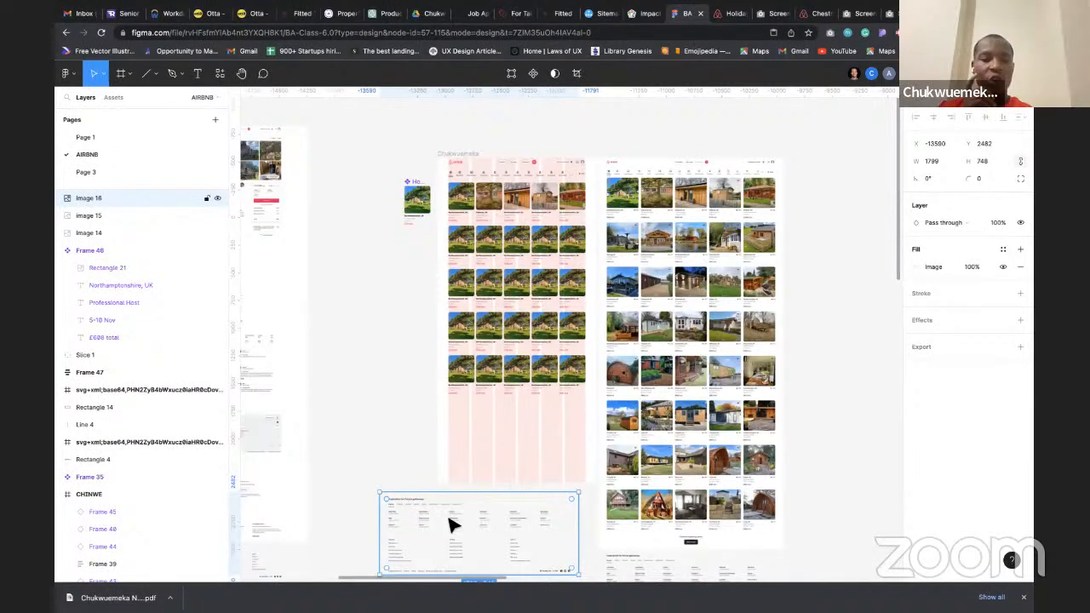
{"action": "scroll", "coordinate": [451, 526], "scroll_direction": "down", "scroll_amount": 2}
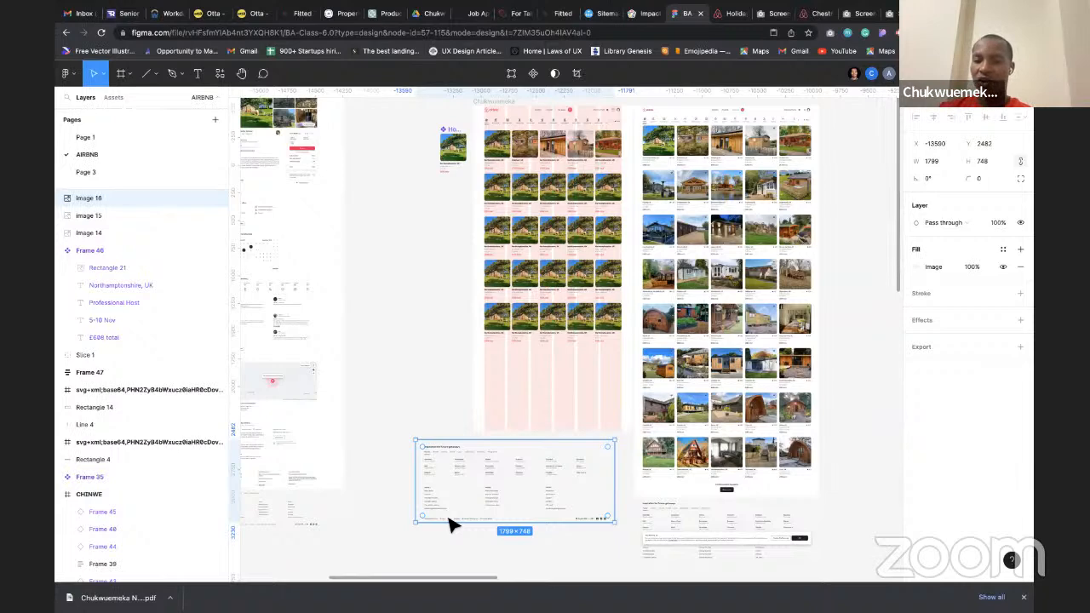
{"action": "scroll", "coordinate": [434, 482], "scroll_direction": "up", "scroll_amount": 3}
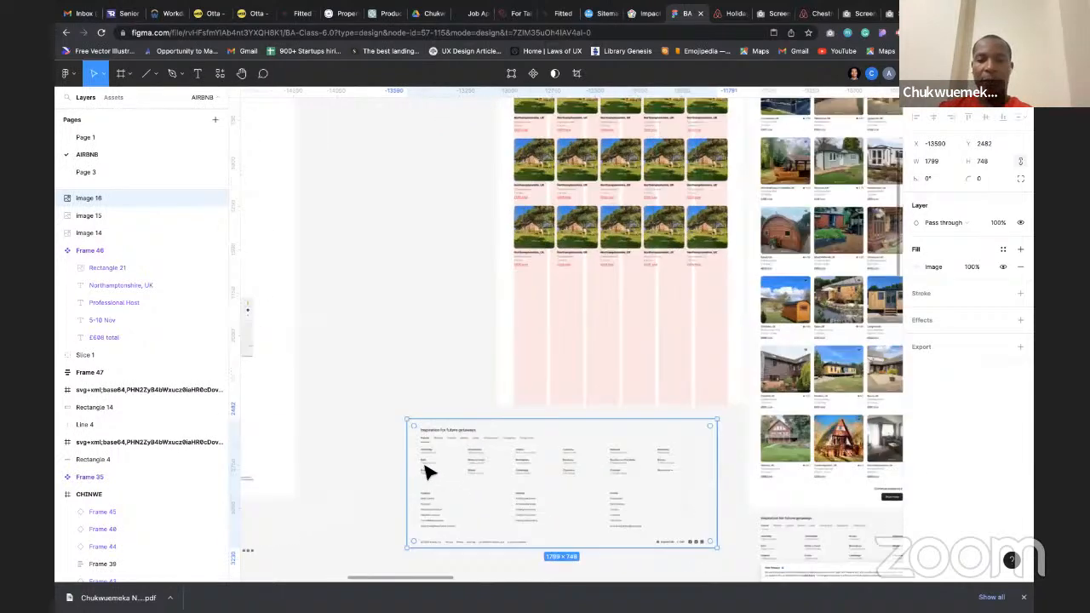
{"action": "scroll", "coordinate": [477, 414], "scroll_direction": "up", "scroll_amount": 5}
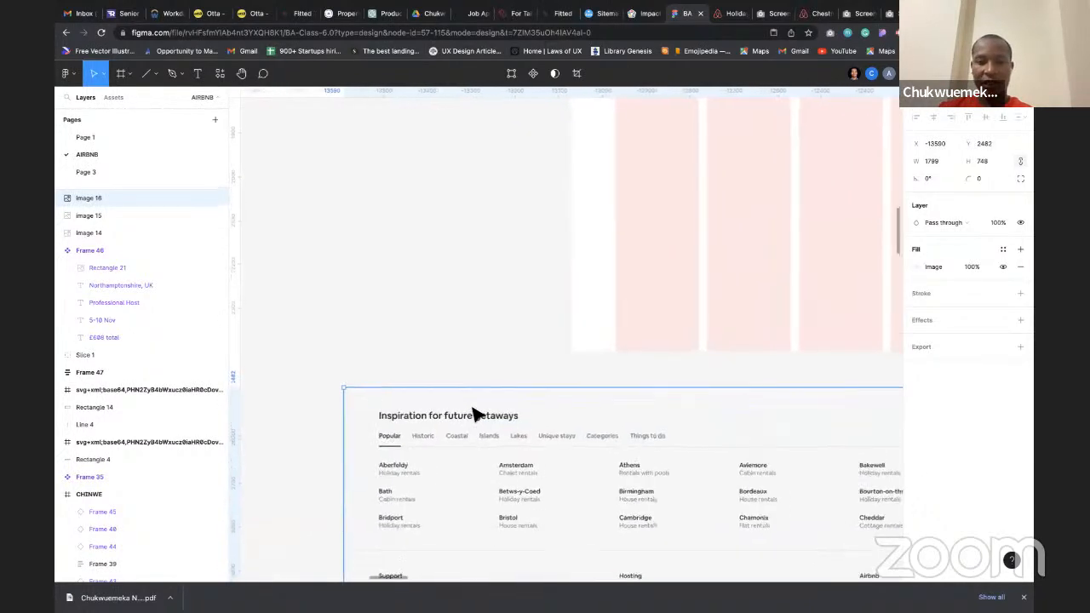
{"action": "scroll", "coordinate": [494, 417], "scroll_direction": "down", "scroll_amount": 5}
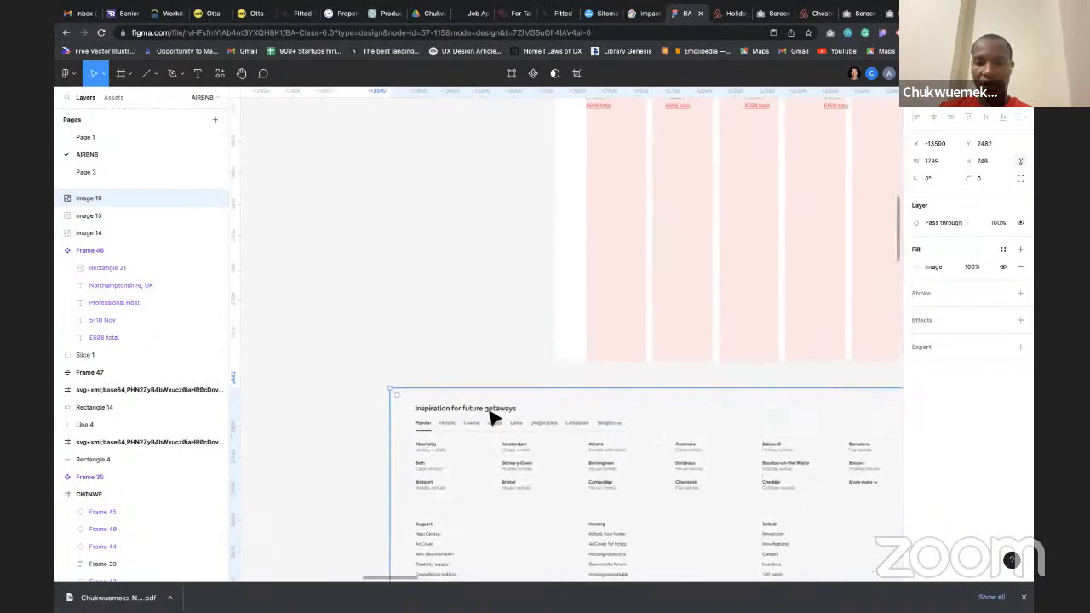
{"action": "scroll", "coordinate": [511, 377], "scroll_direction": "up", "scroll_amount": 2}
{"action": "scroll", "coordinate": [510, 377], "scroll_direction": "right", "scroll_amount": 2}
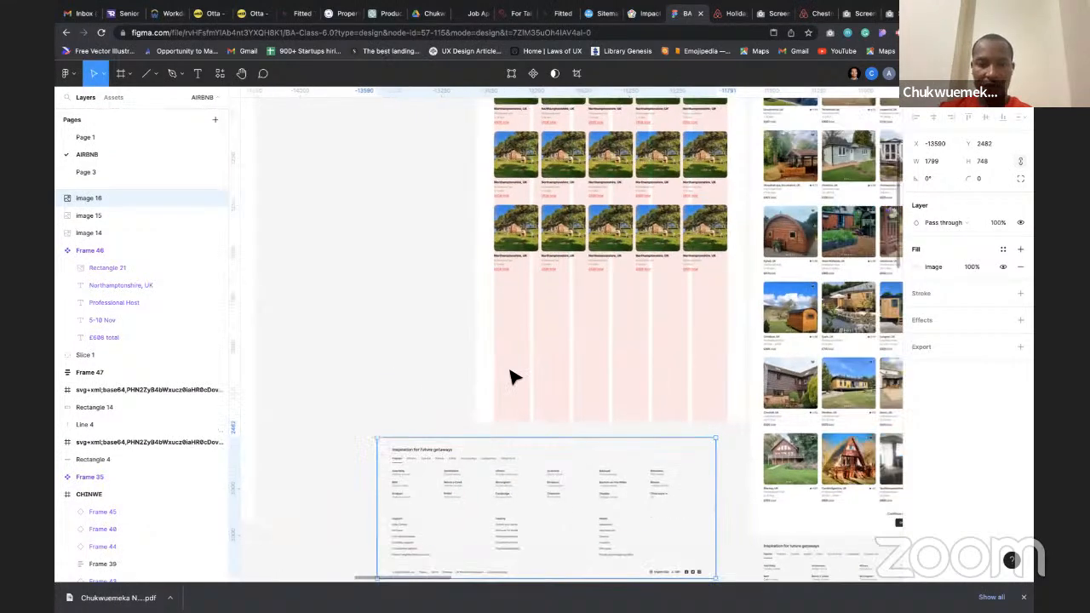
{"action": "key", "text": "t"}
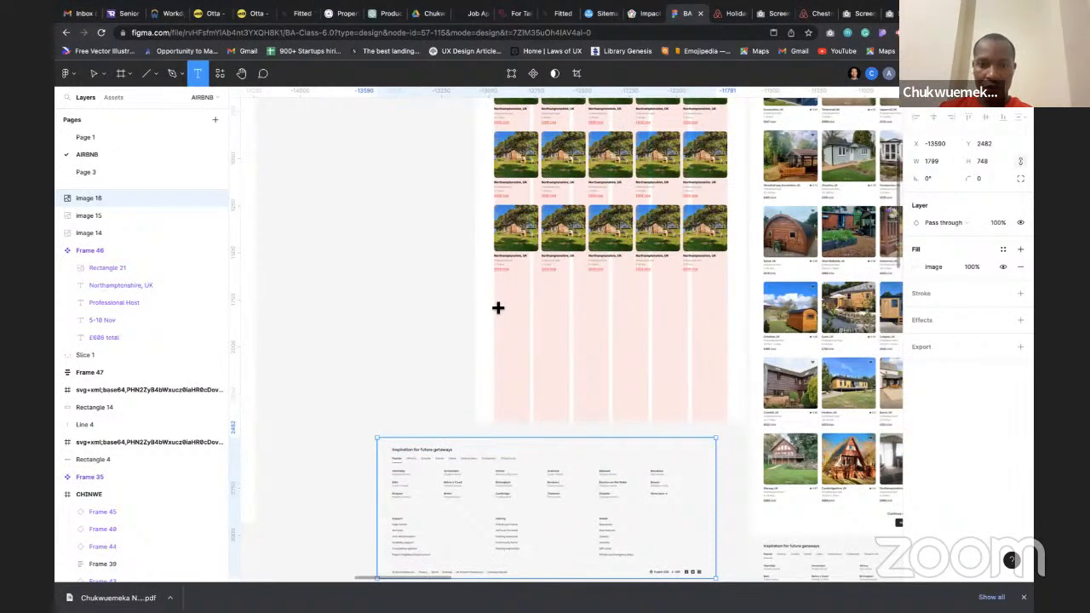
{"action": "key", "text": "Escape"}
{"action": "key", "text": "Escape"}
{"action": "key", "text": "Escape"}
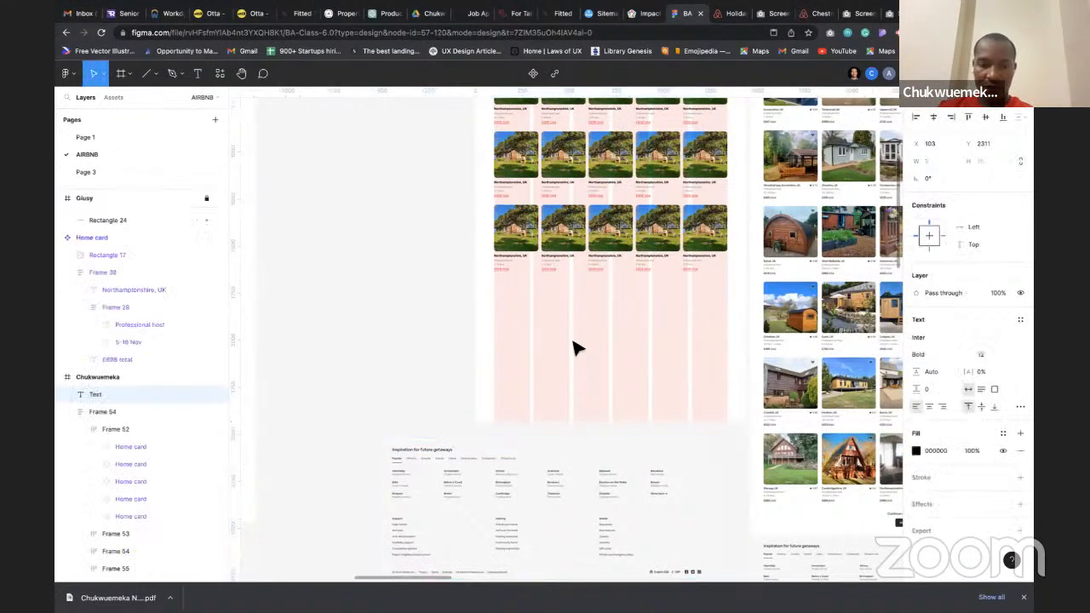
Draw a rectangle about 1440 × 638 across the full width of the recreated page frame, in the empty area below the last card row
{"action": "scroll", "coordinate": [409, 533], "scroll_direction": "down", "scroll_amount": 2}
{"action": "scroll", "coordinate": [409, 532], "scroll_direction": "right", "scroll_amount": 1}
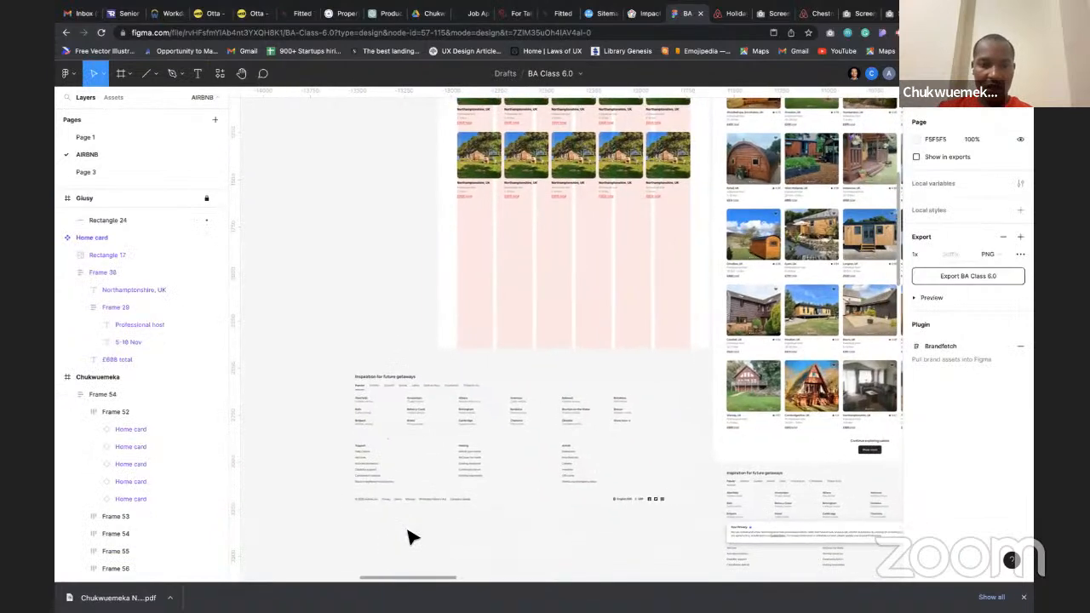
{"action": "scroll", "coordinate": [548, 442], "scroll_direction": "up", "scroll_amount": 2}
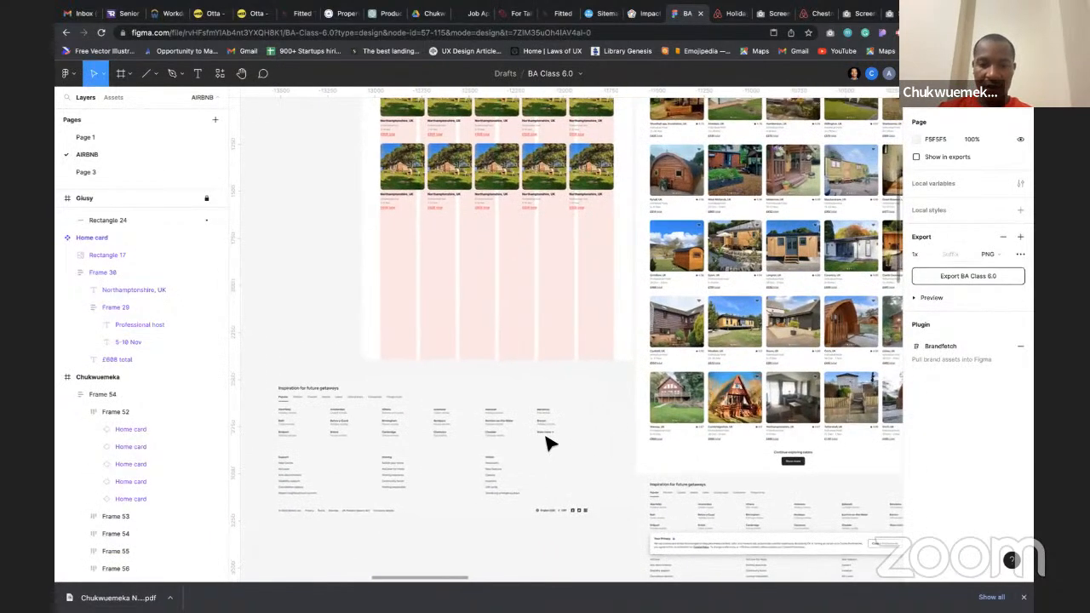
{"action": "key", "text": "r"}
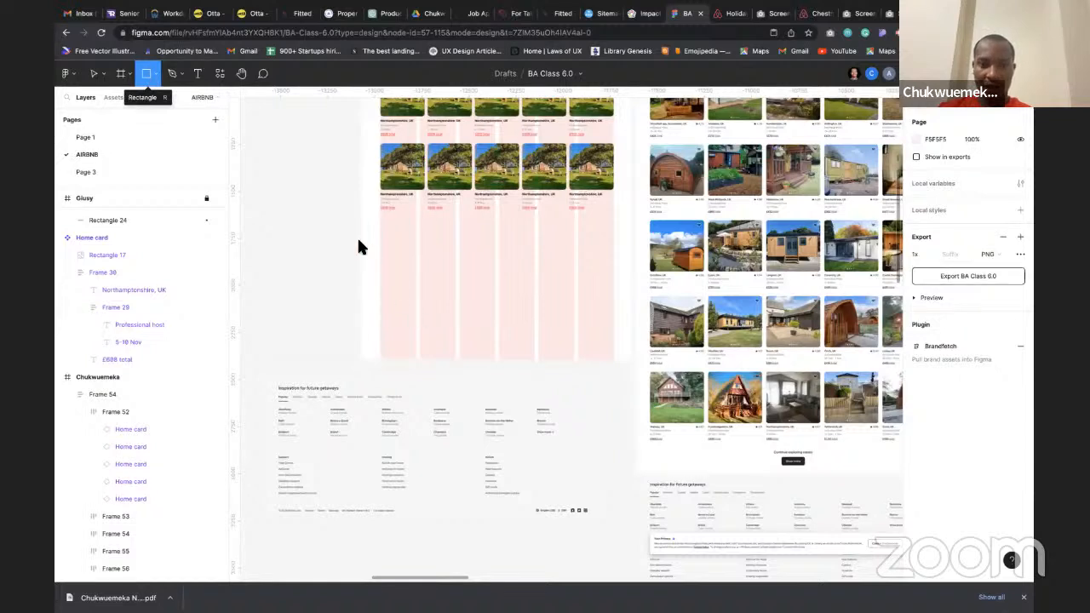
{"action": "left_click_drag", "start_coordinate": [362, 242], "coordinate": [603, 360]}
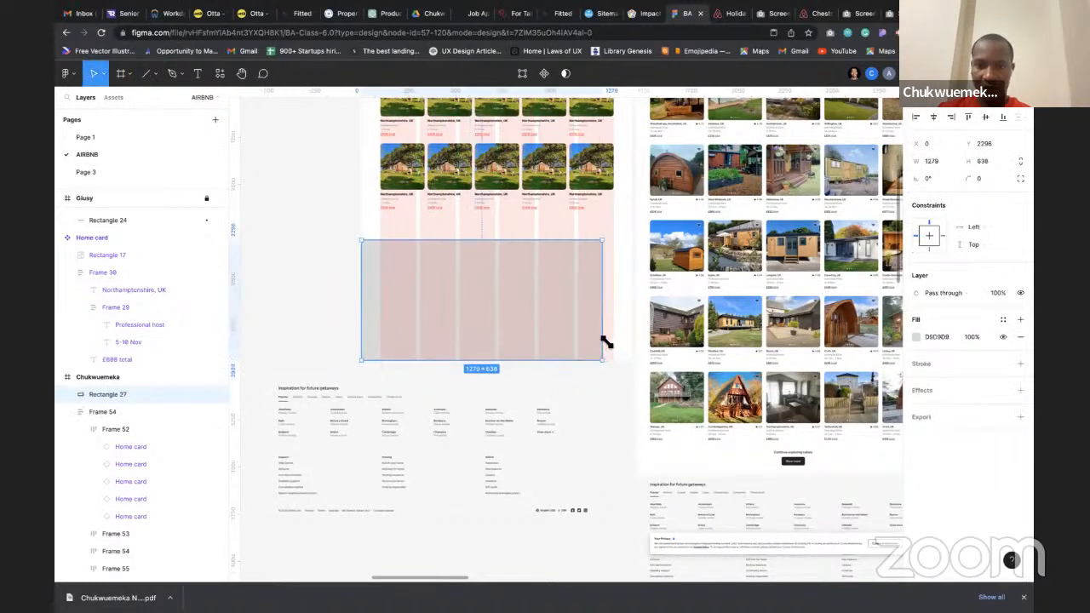
{"action": "left_click_drag", "start_coordinate": [607, 328], "coordinate": [637, 322]}
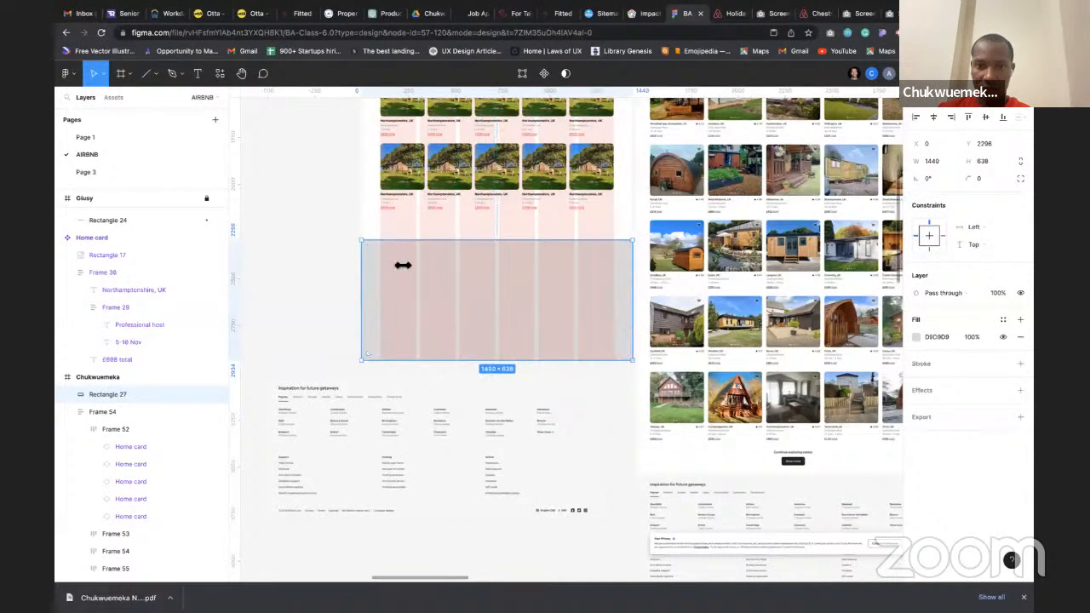
Fill the new footer rectangle with the footer capture's background colour F7F7F7, sampled from the capture
{"action": "scroll", "coordinate": [374, 228], "scroll_direction": "up", "scroll_amount": 3}
{"action": "scroll", "coordinate": [310, 304], "scroll_direction": "down", "scroll_amount": 3}
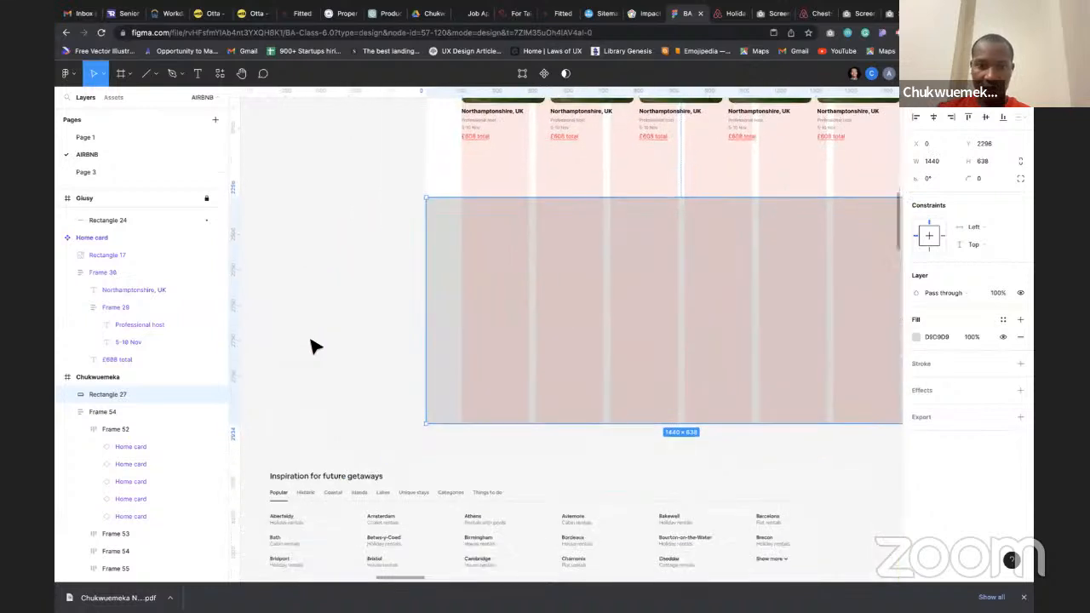
{"action": "scroll", "coordinate": [315, 346], "scroll_direction": "left", "scroll_amount": 4}
{"action": "key", "text": "i"}
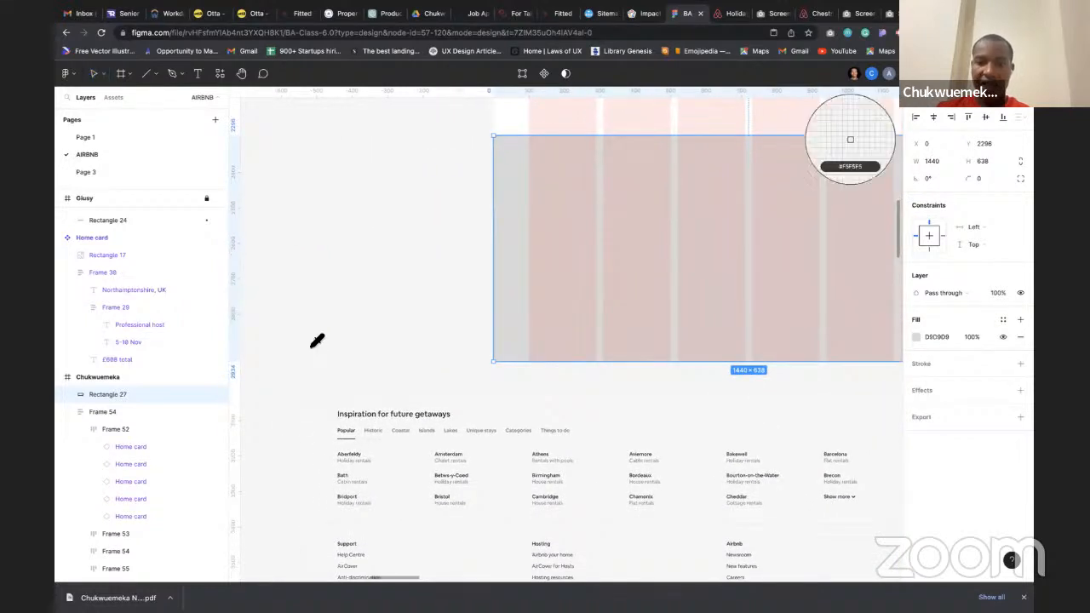
{"action": "left_click", "coordinate": [329, 412]}
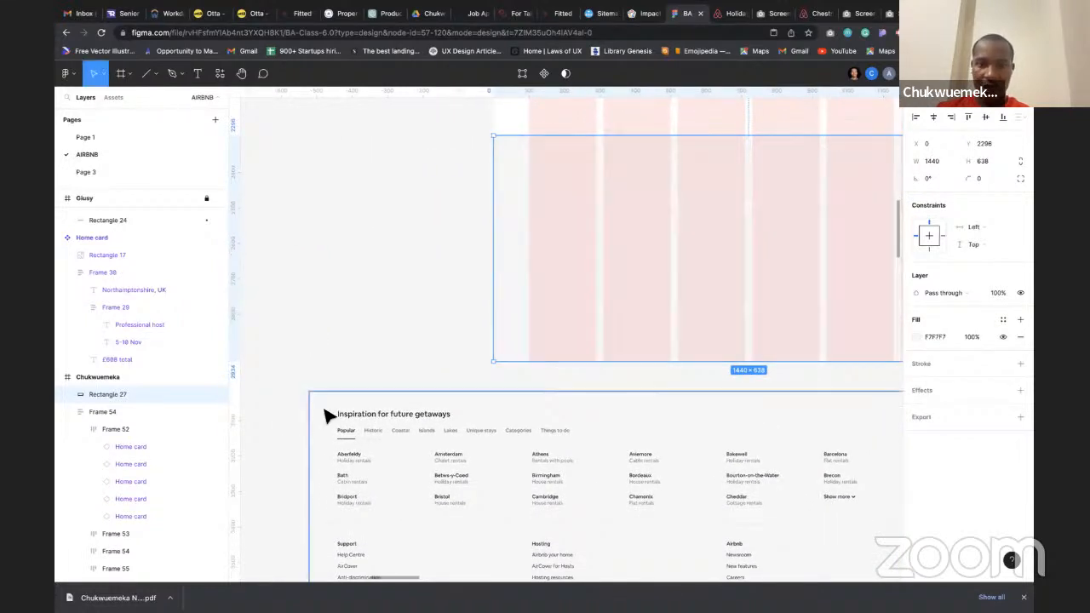
Add the heading text "Inspiration for future getaway" near the top of the footer rectangle, starting at the first grid column
{"action": "scroll", "coordinate": [407, 340], "scroll_direction": "down", "scroll_amount": 2}
{"action": "scroll", "coordinate": [407, 341], "scroll_direction": "up", "scroll_amount": 2}
{"action": "scroll", "coordinate": [407, 341], "scroll_direction": "right", "scroll_amount": 1}
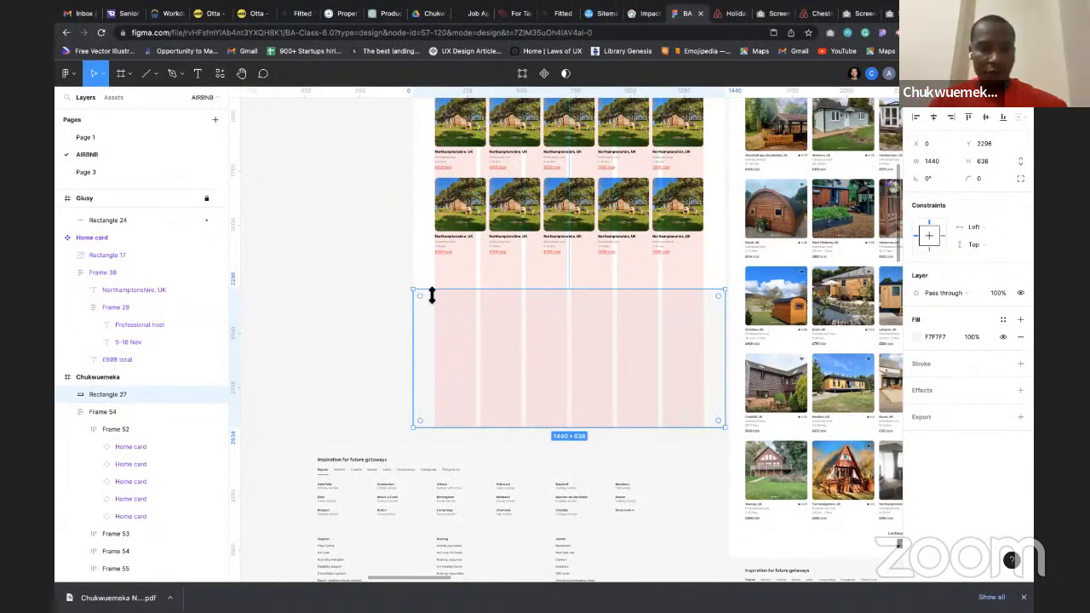
{"action": "left_click", "coordinate": [364, 294]}
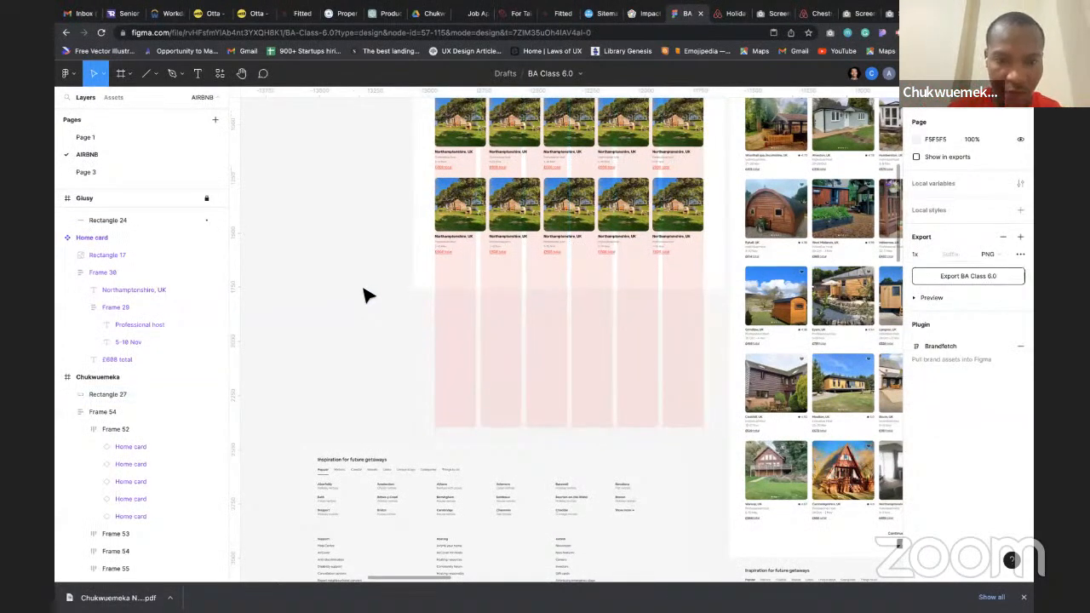
{"action": "key", "text": "t"}
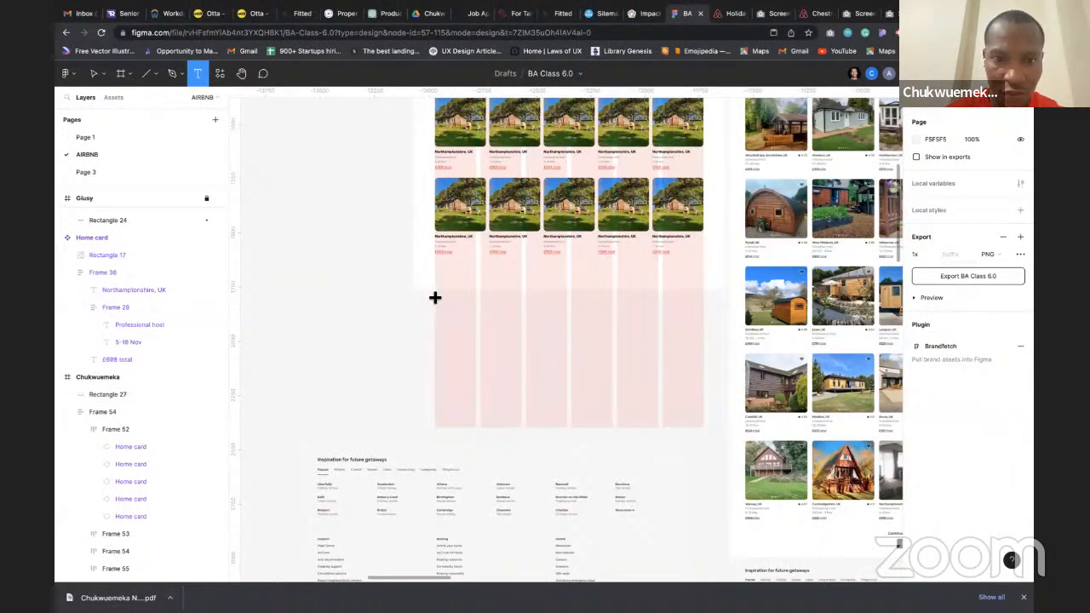
{"action": "left_click", "coordinate": [435, 296]}
{"action": "type", "text": "Inspiration for future getaways"}
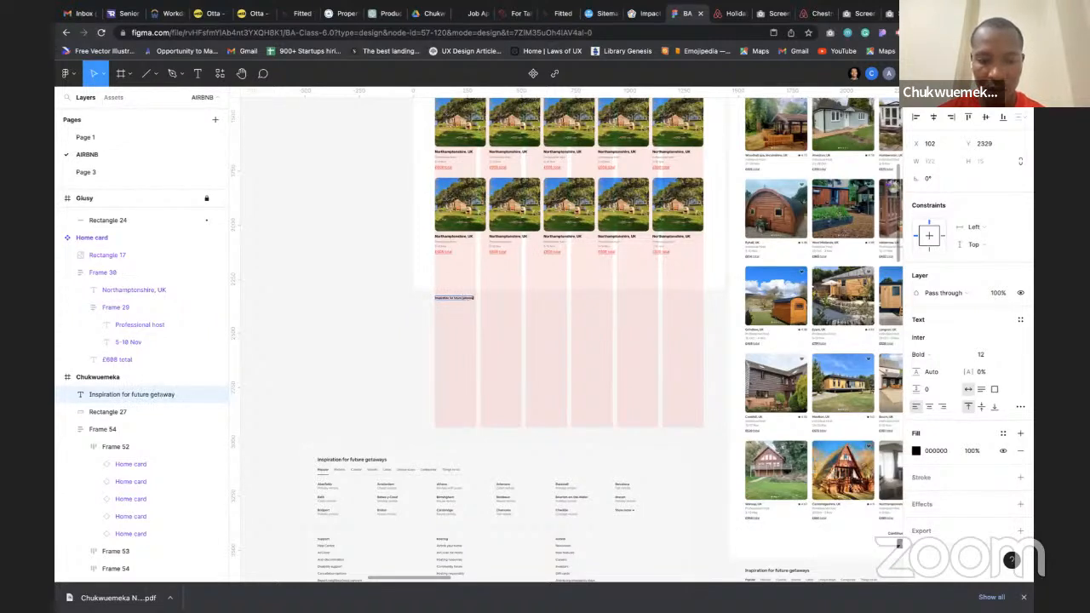
{"action": "key", "text": "Escape"}
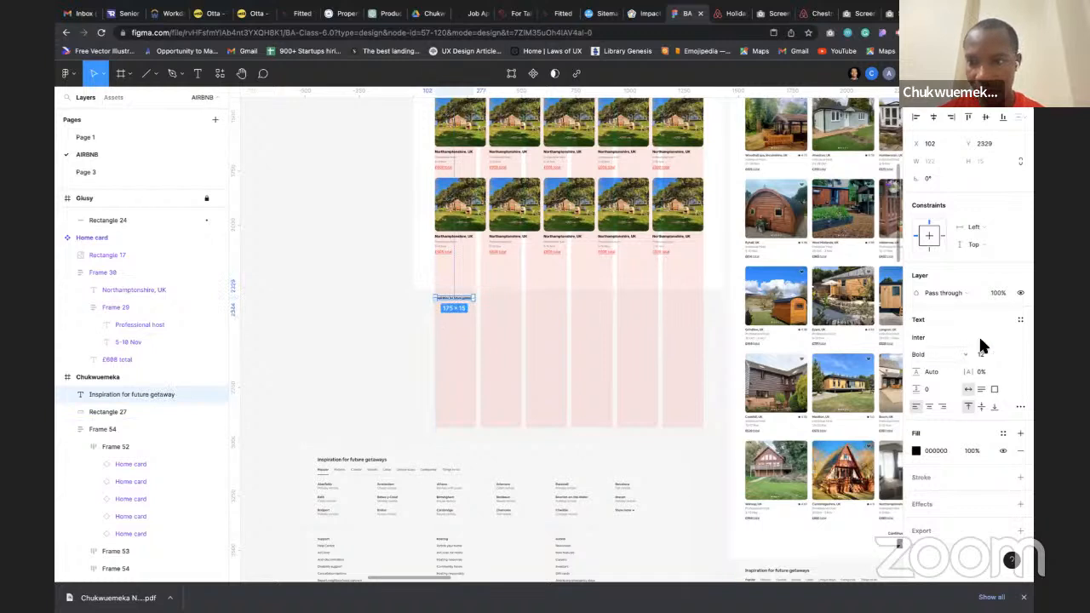
Set the footer heading's font size to 16 and its weight to Medium
{"action": "left_click", "coordinate": [997, 351]}
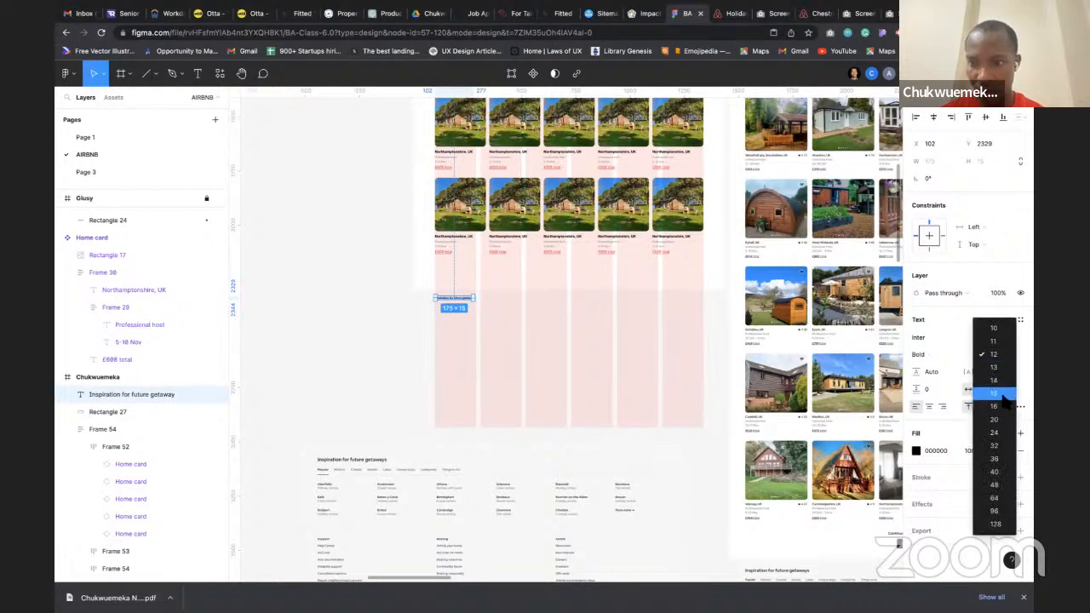
{"action": "left_click", "coordinate": [1001, 406]}
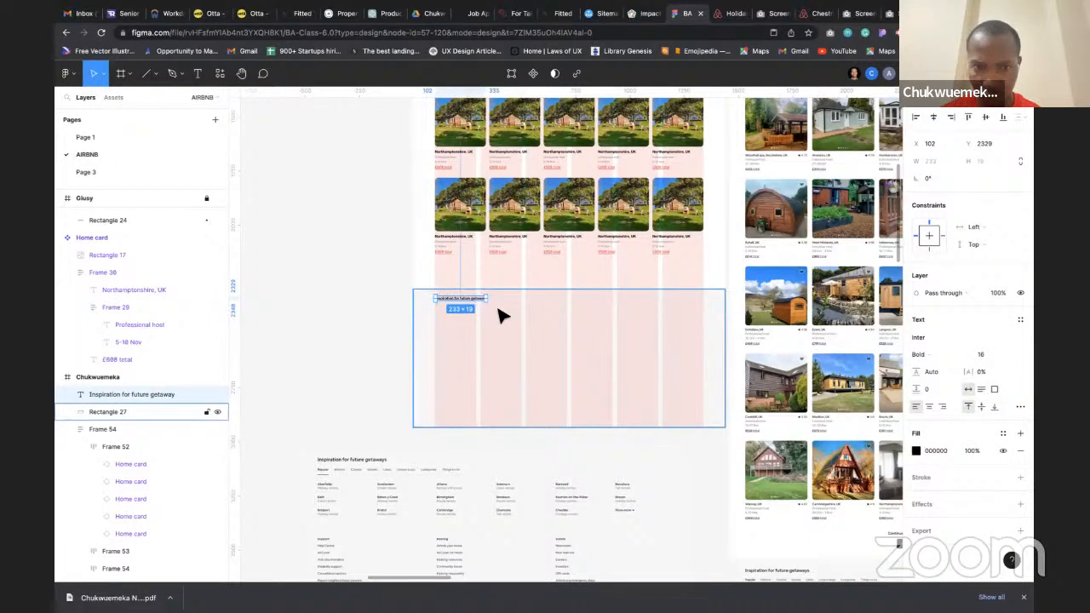
{"action": "scroll", "coordinate": [502, 314], "scroll_direction": "up", "scroll_amount": 4}
{"action": "left_click", "coordinate": [953, 352]}
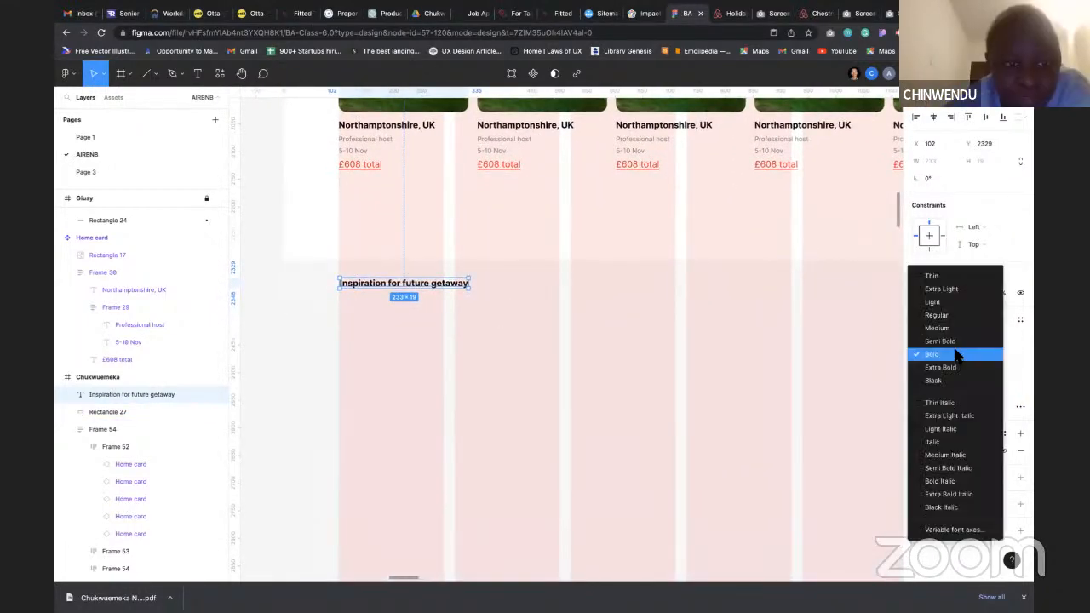
{"action": "left_click", "coordinate": [954, 328]}
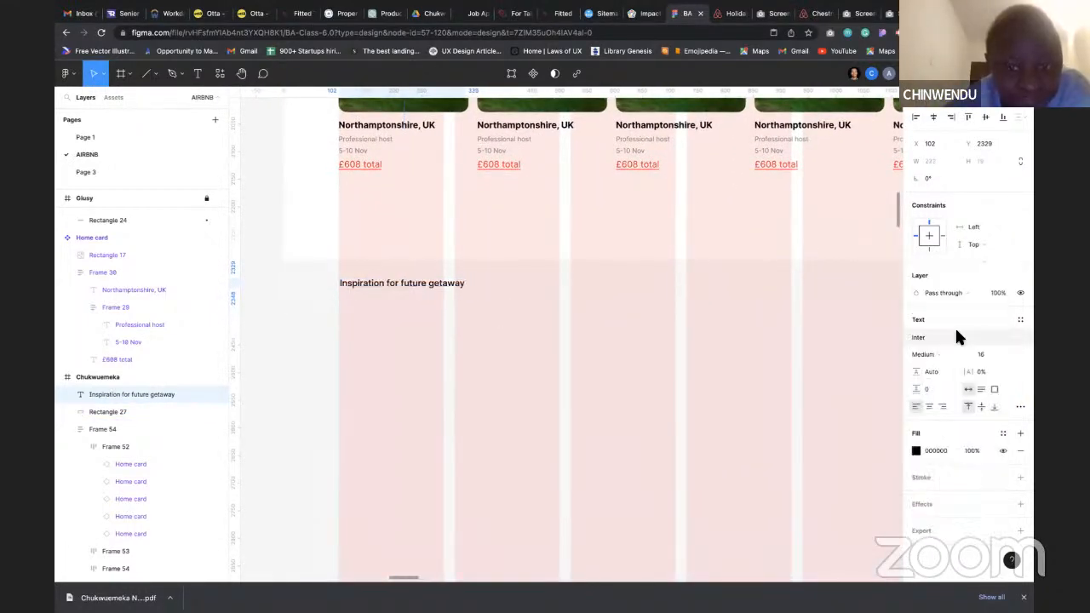
Enlarge the footer heading's font size to 24 and deselect it to compare with the footer capture
{"action": "left_click", "coordinate": [1006, 356]}
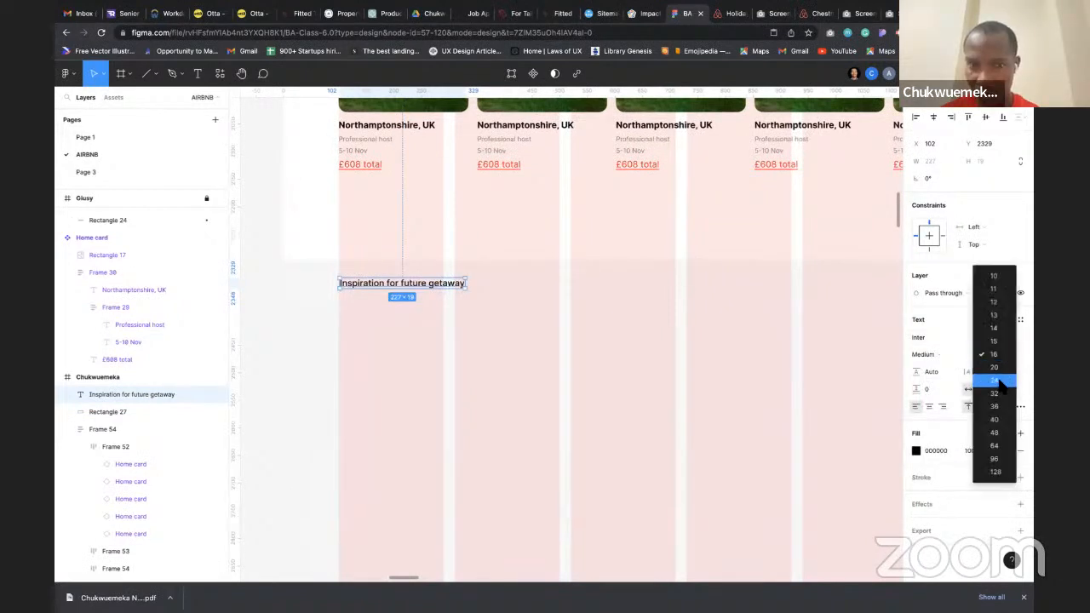
{"action": "left_click", "coordinate": [994, 379]}
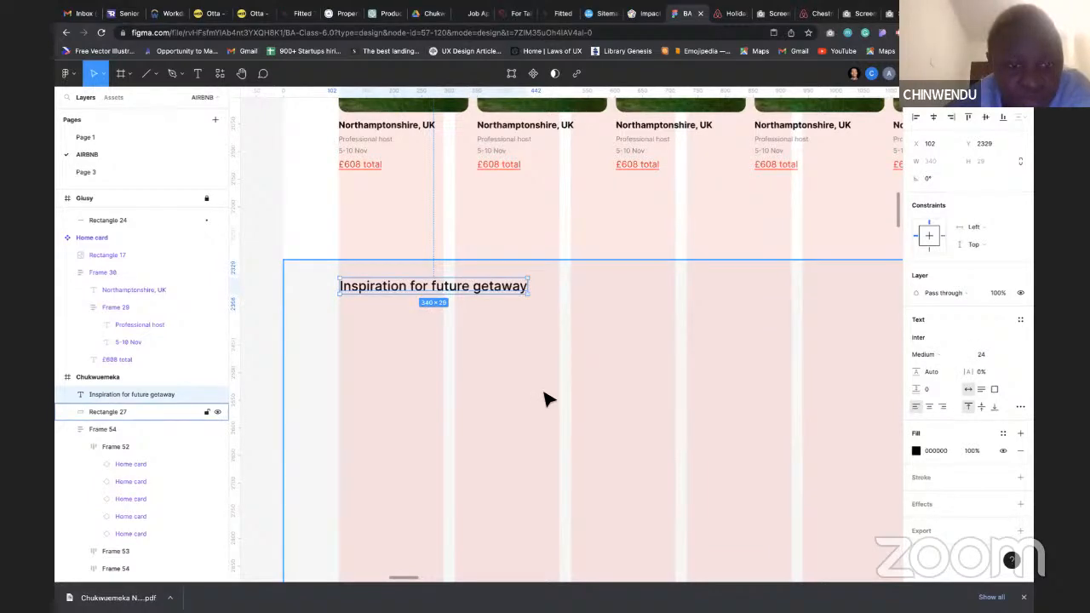
{"action": "scroll", "coordinate": [547, 399], "scroll_direction": "down", "scroll_amount": 3}
{"action": "scroll", "coordinate": [547, 400], "scroll_direction": "down", "scroll_amount": 2}
{"action": "left_click", "coordinate": [313, 323]}
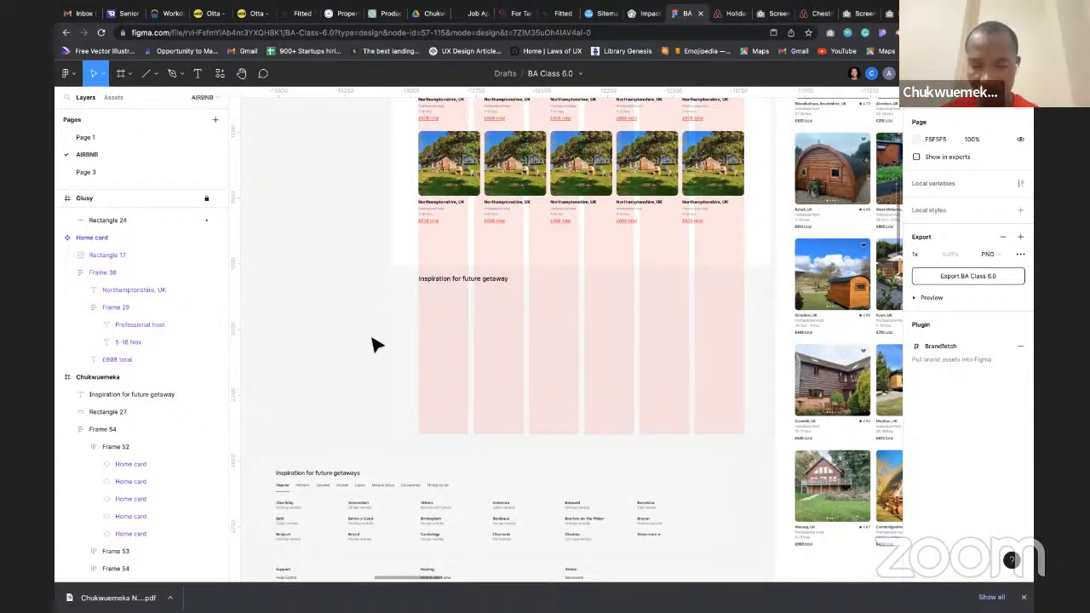
Switch to the live Airbnb page and inspect the font styling of its "Inspiration for future getaways" heading with the CSS inspector extension
{"action": "scroll", "coordinate": [377, 343], "scroll_direction": "down", "scroll_amount": 5}
{"action": "scroll", "coordinate": [541, 361], "scroll_direction": "up", "scroll_amount": 2}
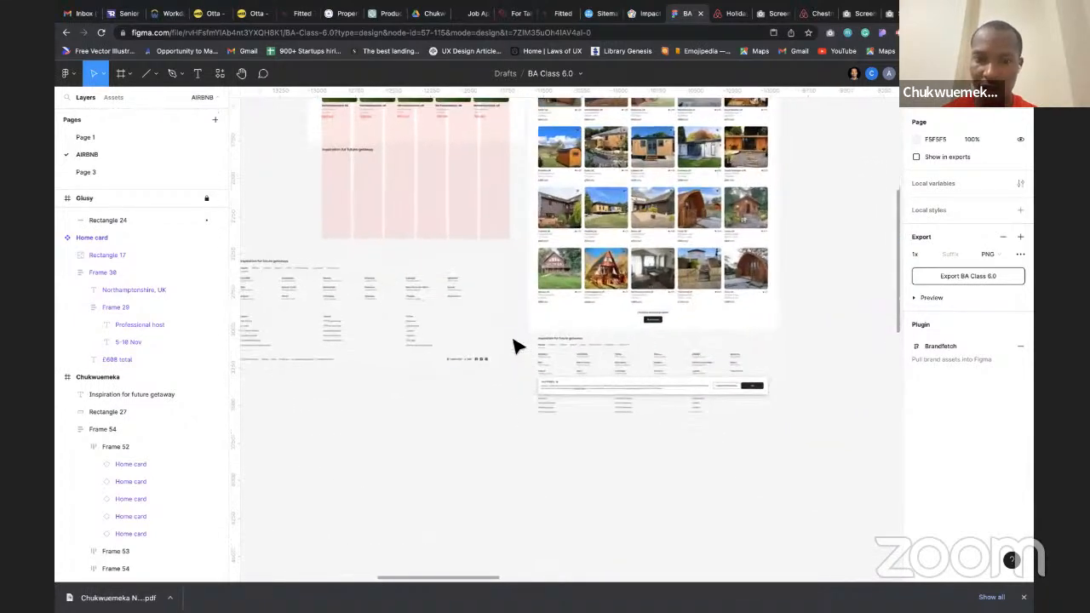
{"action": "scroll", "coordinate": [534, 393], "scroll_direction": "up", "scroll_amount": 4}
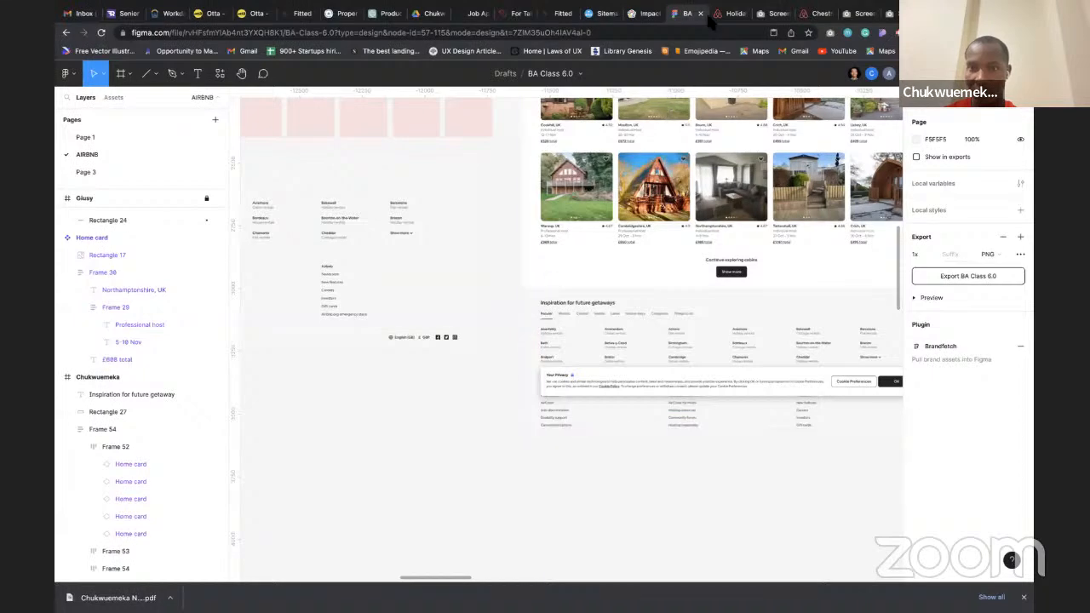
{"action": "left_click", "coordinate": [738, 14]}
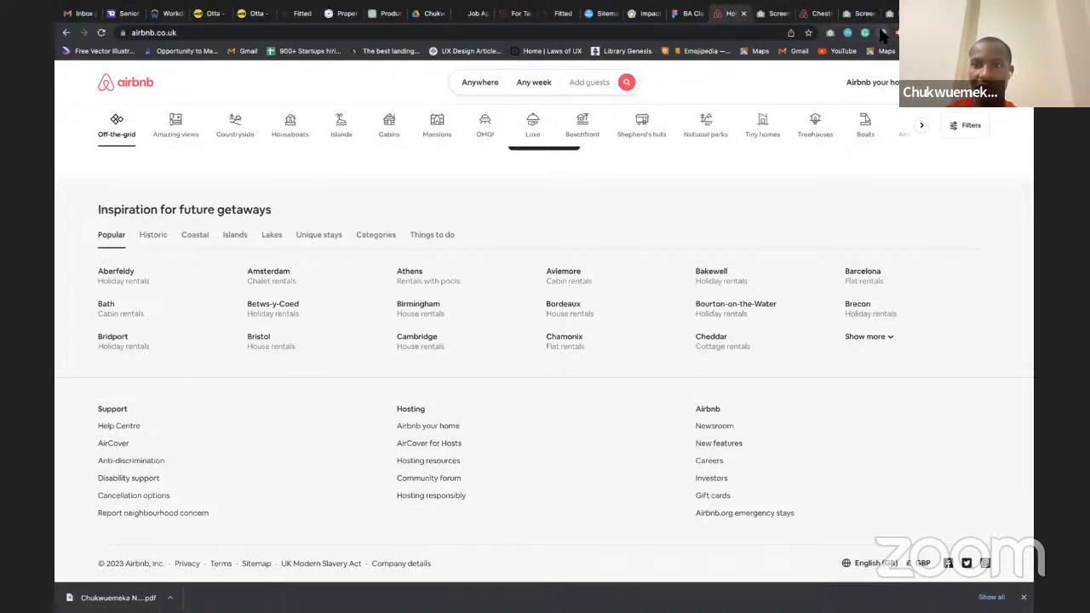
{"action": "left_click", "coordinate": [883, 34]}
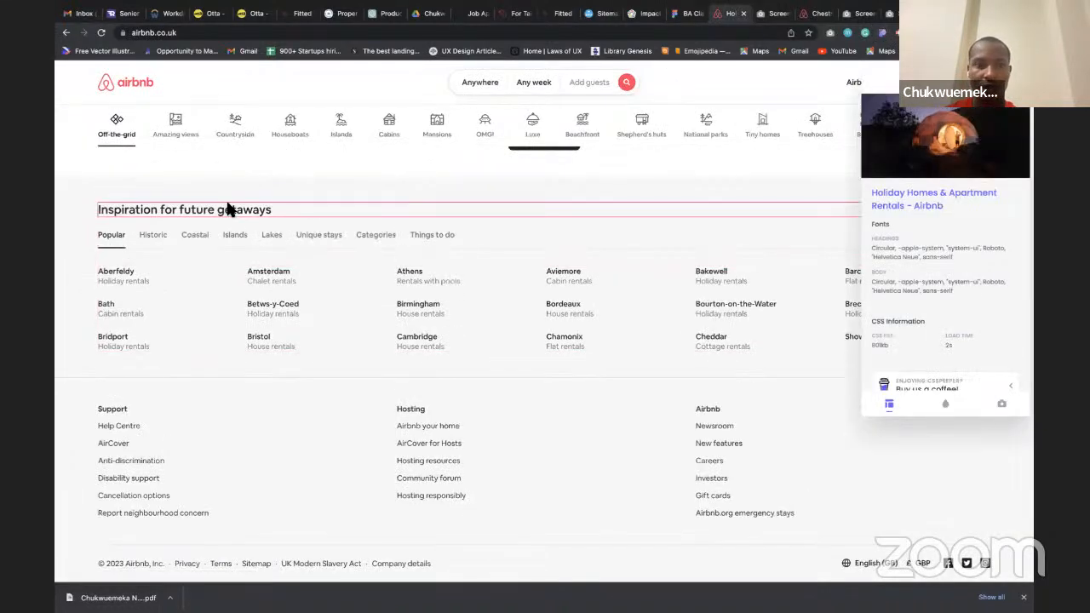
{"action": "left_click", "coordinate": [224, 213]}
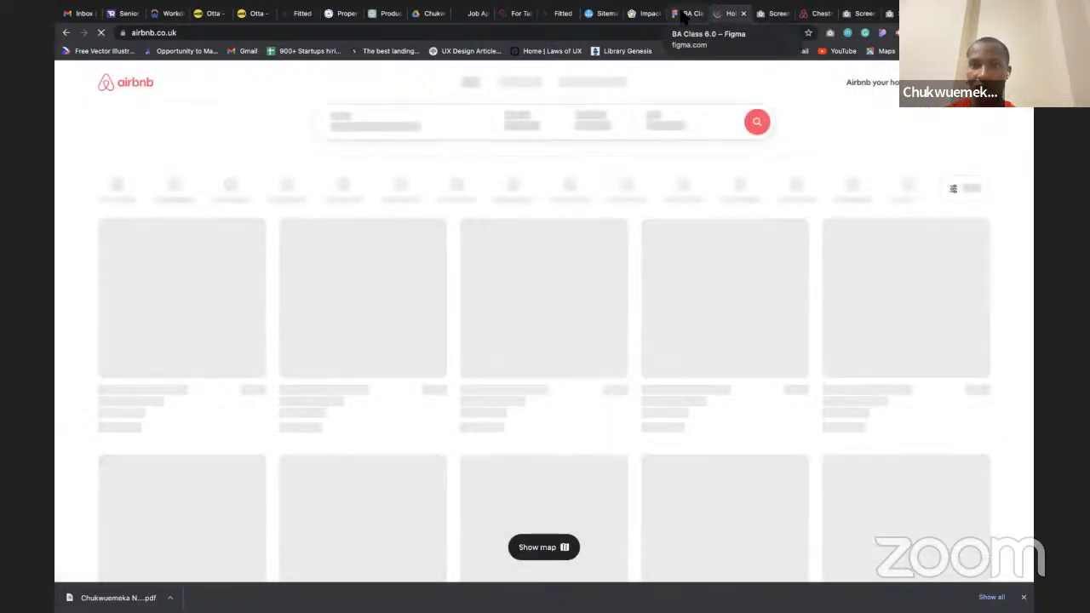
Switch back to the Figma file and set the footer heading's font size to 22
{"action": "left_click", "coordinate": [685, 13]}
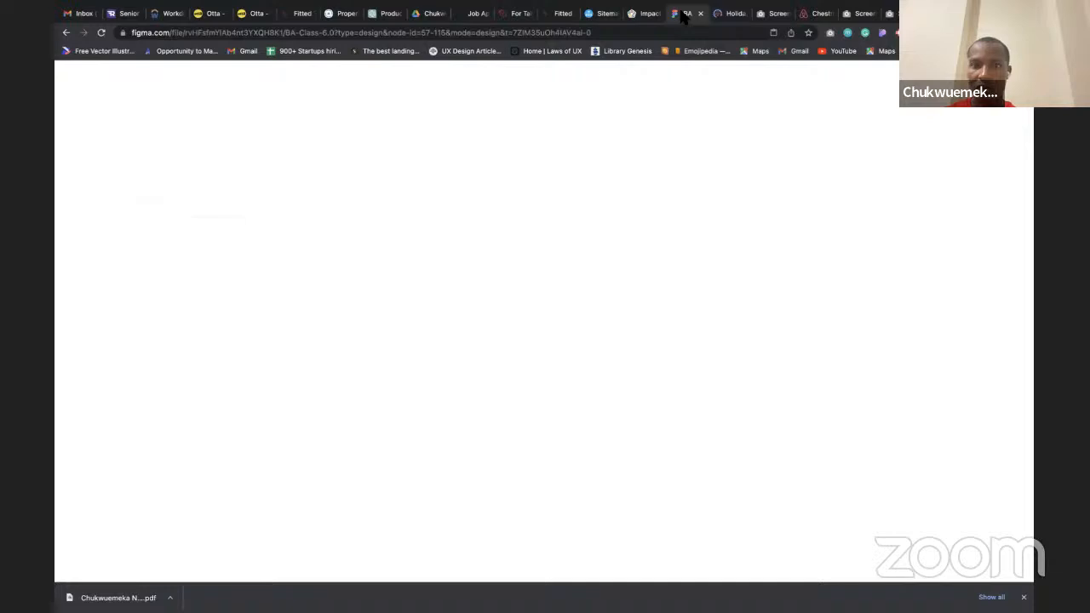
{"action": "scroll", "coordinate": [326, 243], "scroll_direction": "left", "scroll_amount": 4}
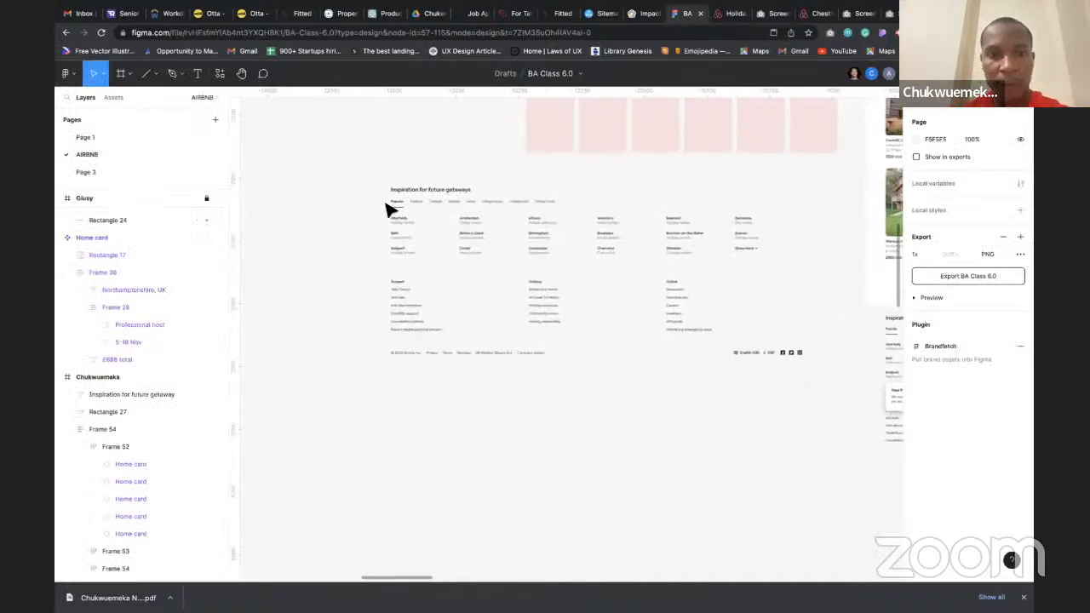
{"action": "scroll", "coordinate": [452, 189], "scroll_direction": "up", "scroll_amount": 3}
{"action": "scroll", "coordinate": [452, 189], "scroll_direction": "right", "scroll_amount": 2}
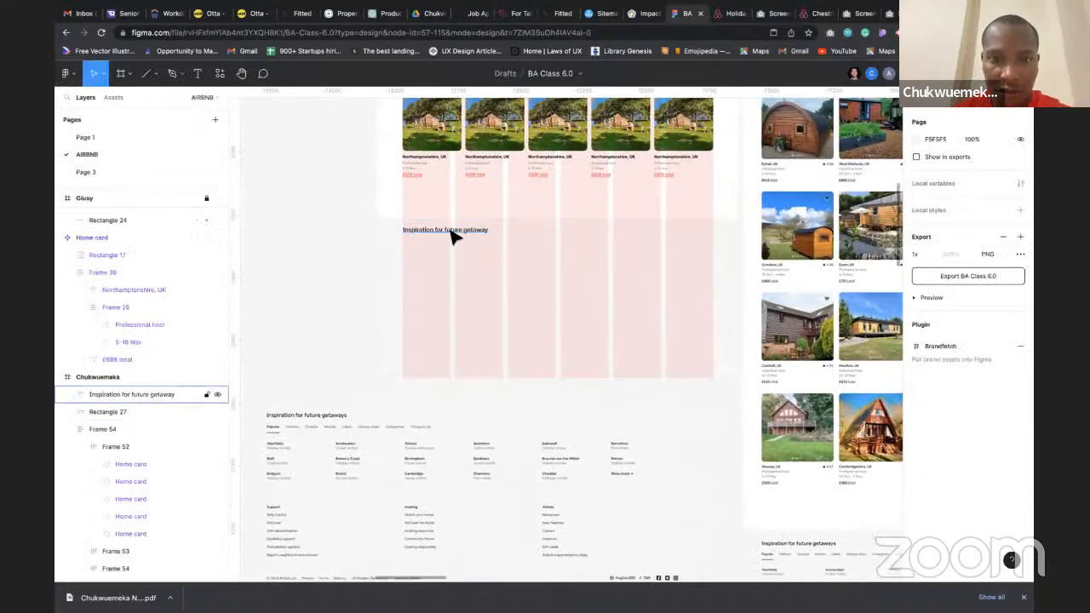
{"action": "left_click", "coordinate": [454, 238]}
{"action": "left_click", "coordinate": [982, 356]}
{"action": "type", "text": "22"}
{"action": "key", "text": "Return"}
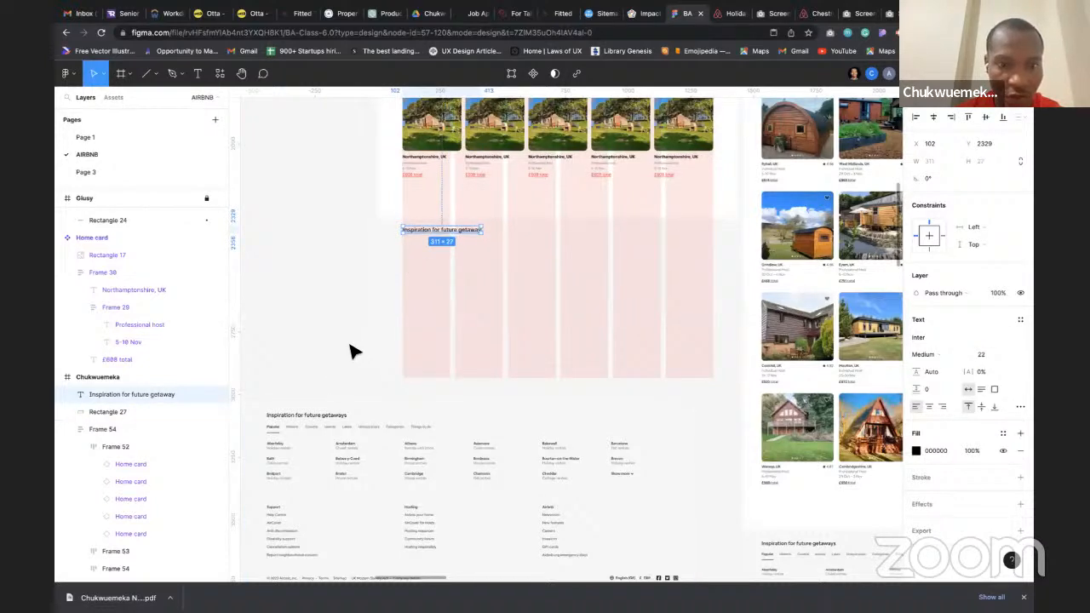
{"action": "left_click", "coordinate": [358, 319]}
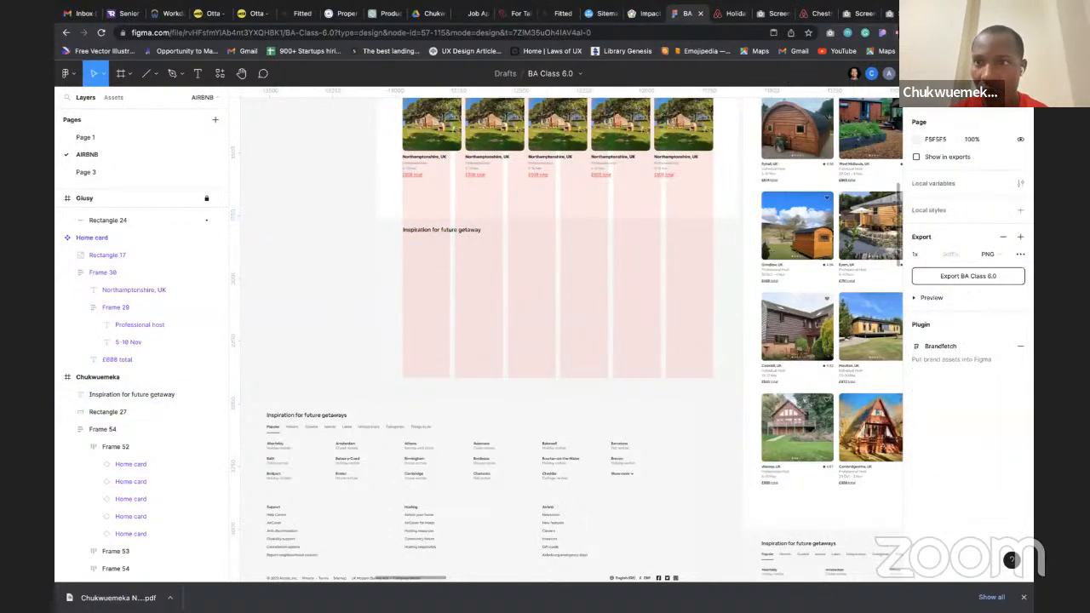
Switch to the live Airbnb page and inspect the font styling of the "Popular" tab with the CSS inspector extension
{"action": "left_click", "coordinate": [729, 13]}
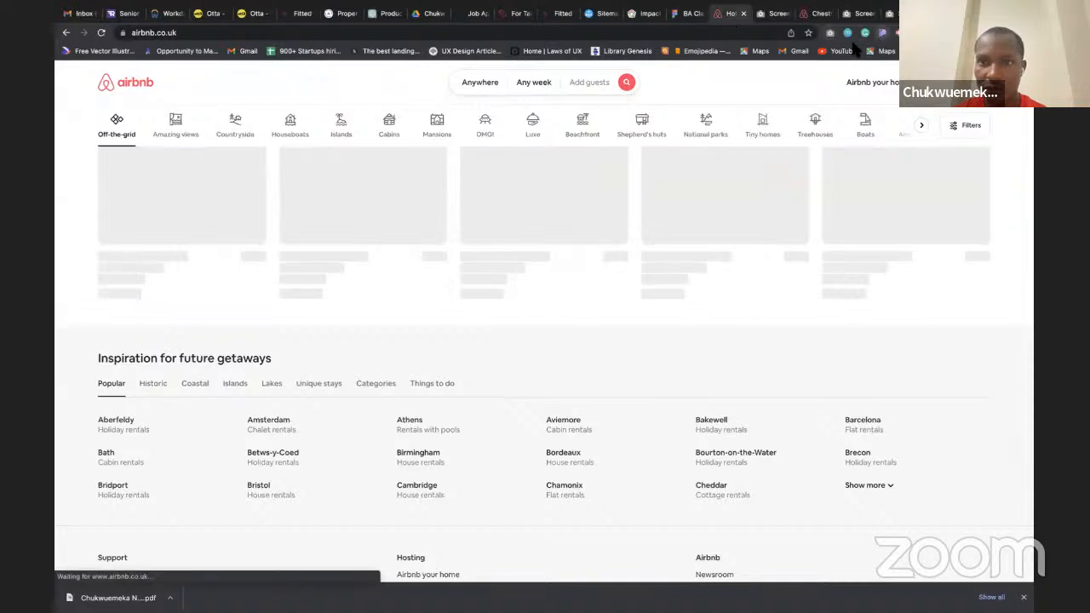
{"action": "left_click", "coordinate": [882, 33]}
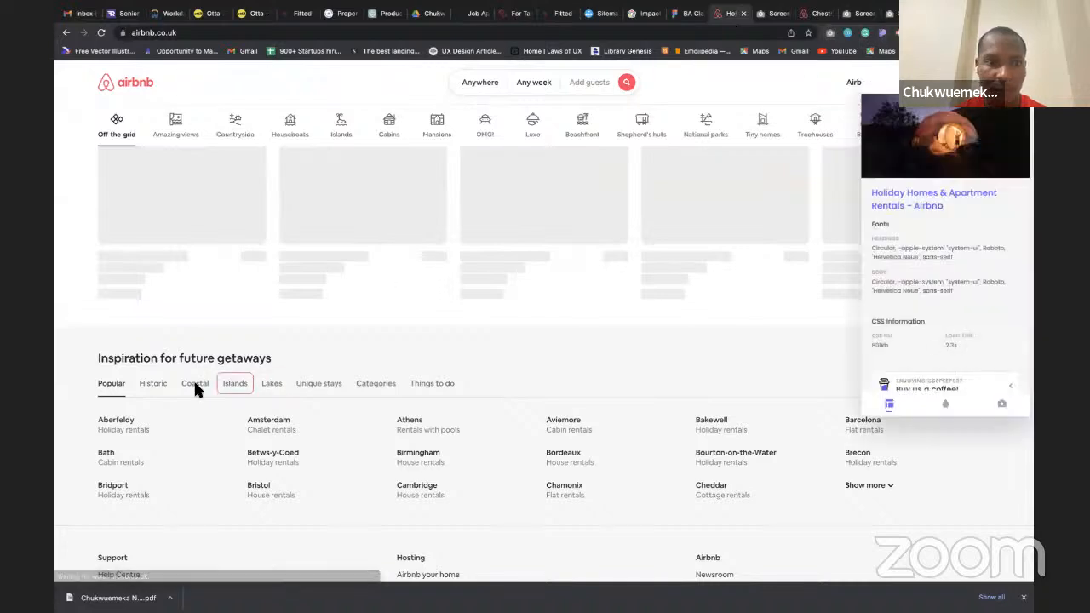
{"action": "left_click", "coordinate": [120, 380]}
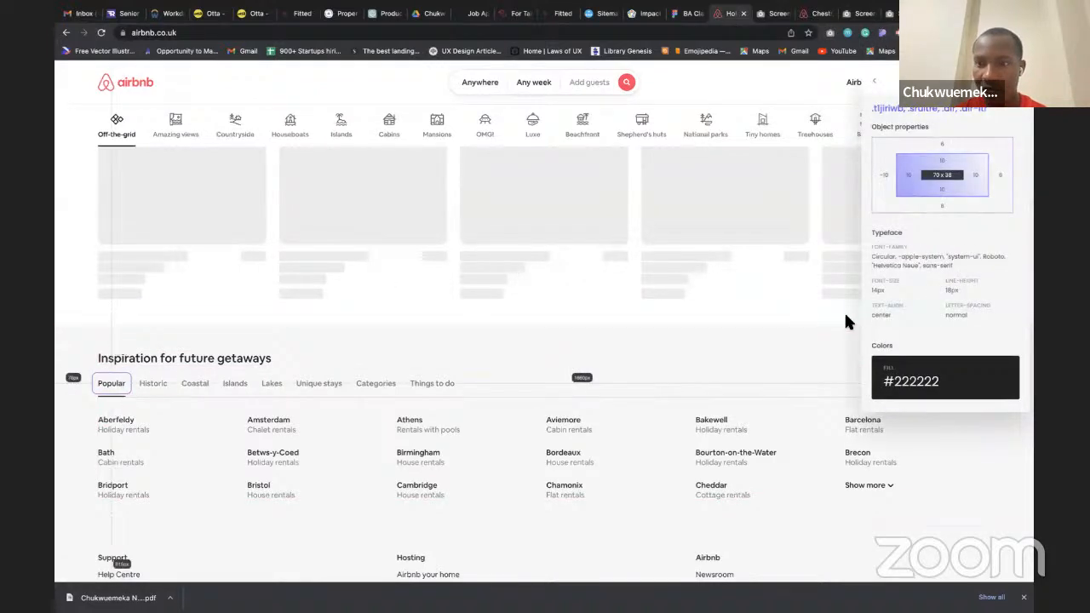
Switch back to the Figma file, duplicate the footer heading just below itself and set the copy's font size to 14
{"action": "left_click", "coordinate": [688, 13]}
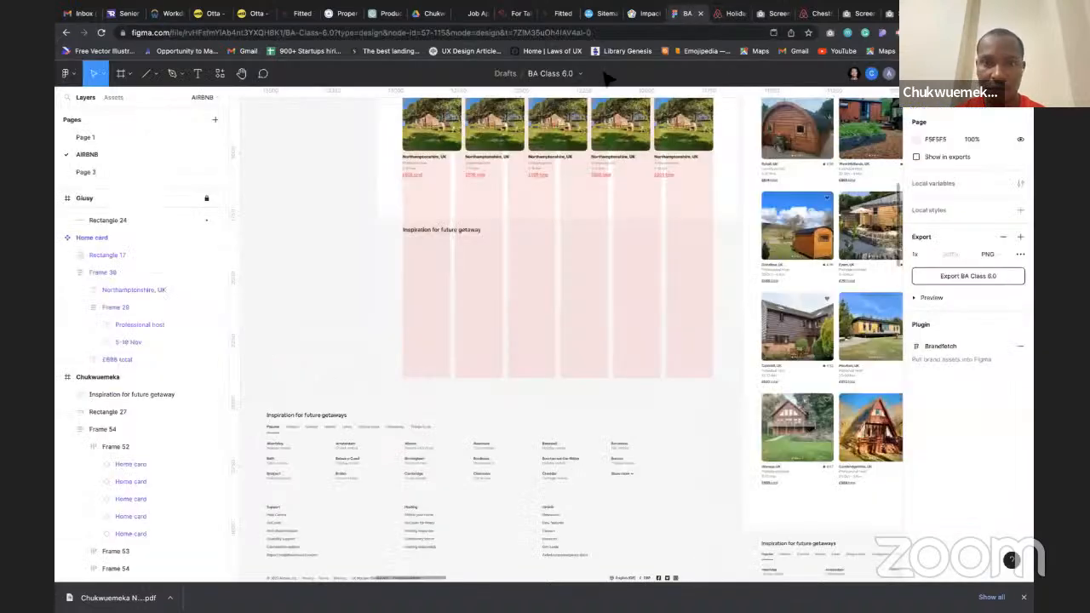
{"action": "left_click", "coordinate": [452, 234]}
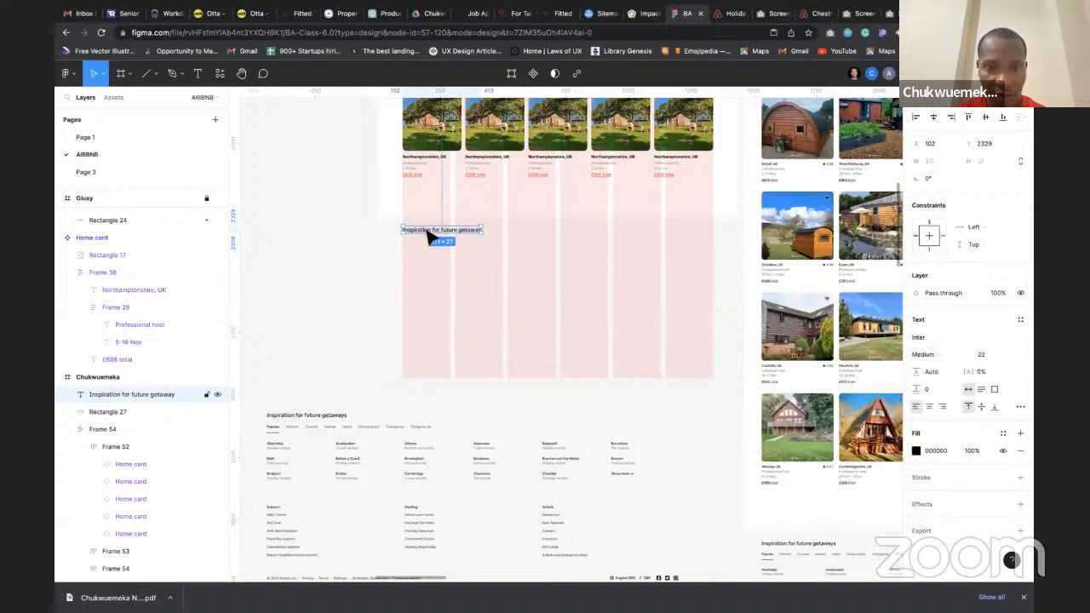
{"action": "left_click_drag", "start_coordinate": [431, 237], "coordinate": [428, 252]}
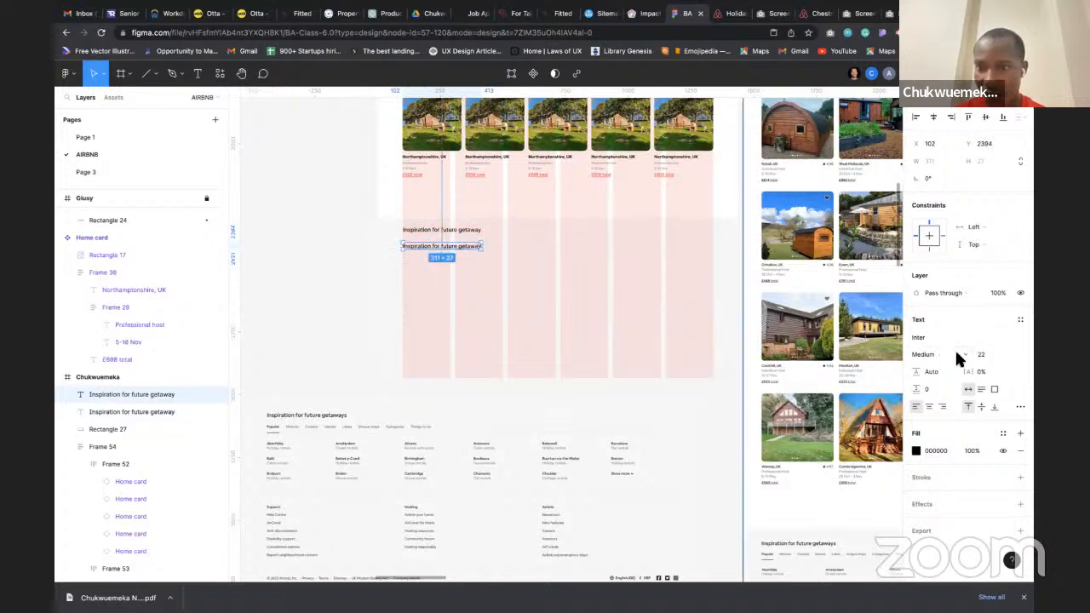
{"action": "type", "text": "14"}
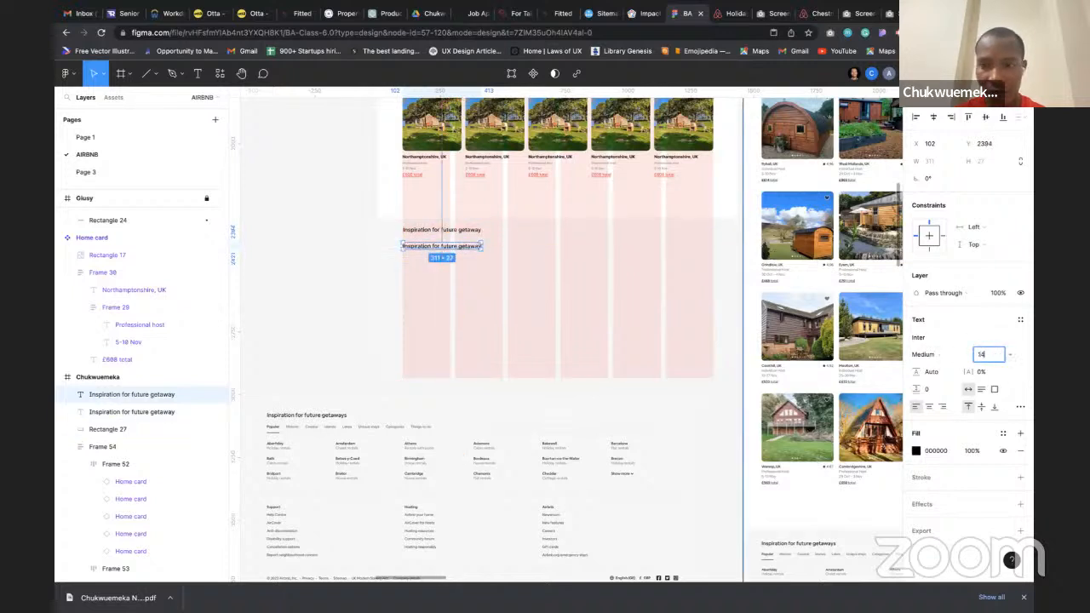
{"action": "key", "text": "Return"}
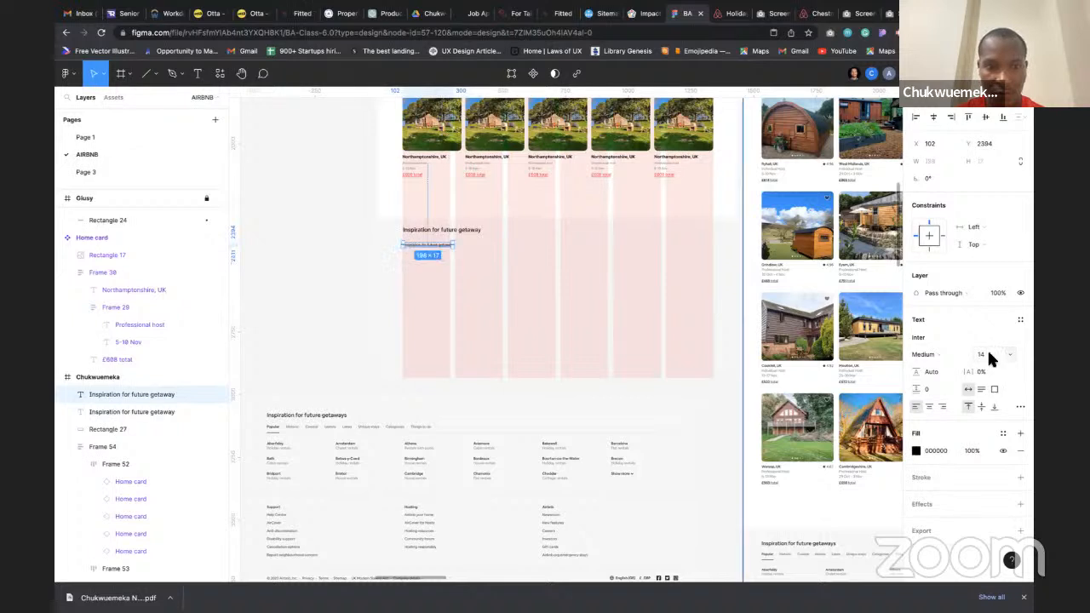
Change the text of the small copy below the footer heading to "Popular"
{"action": "double_click", "coordinate": [413, 246]}
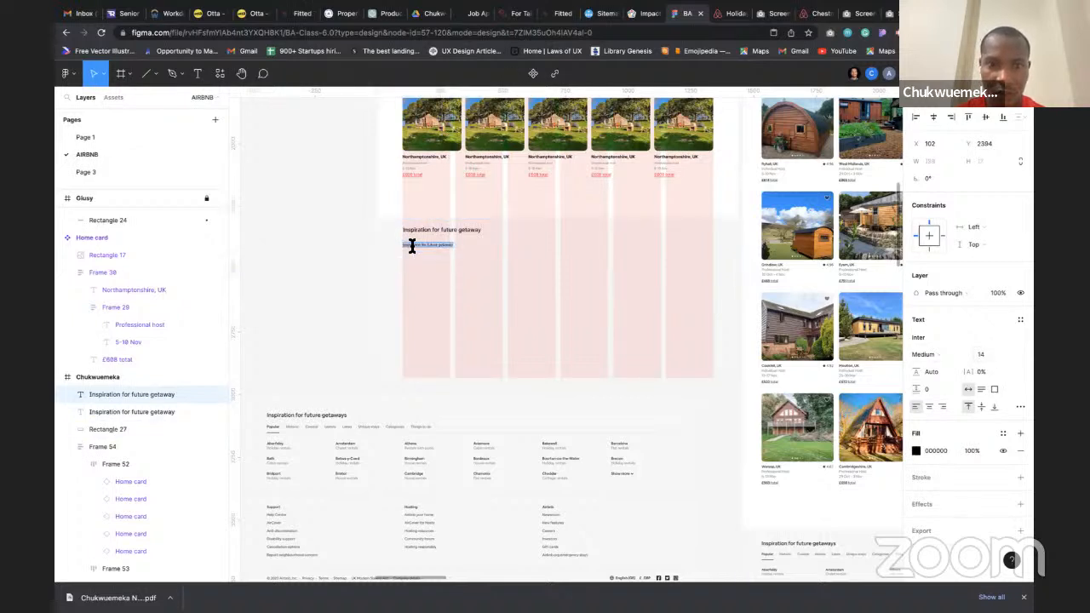
{"action": "type", "text": "Pop"}
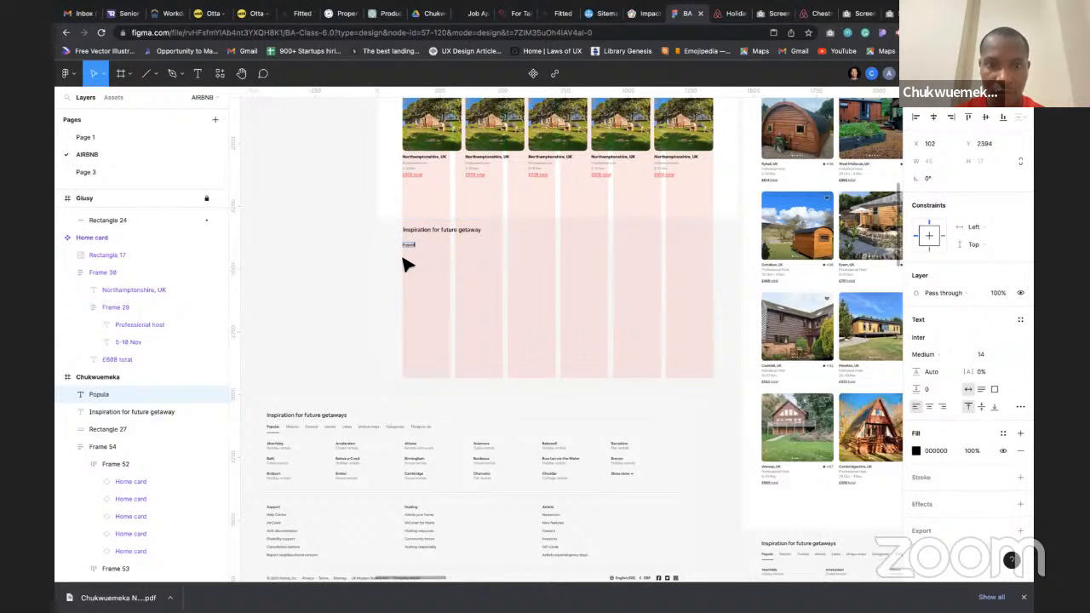
{"action": "type", "text": "ular"}
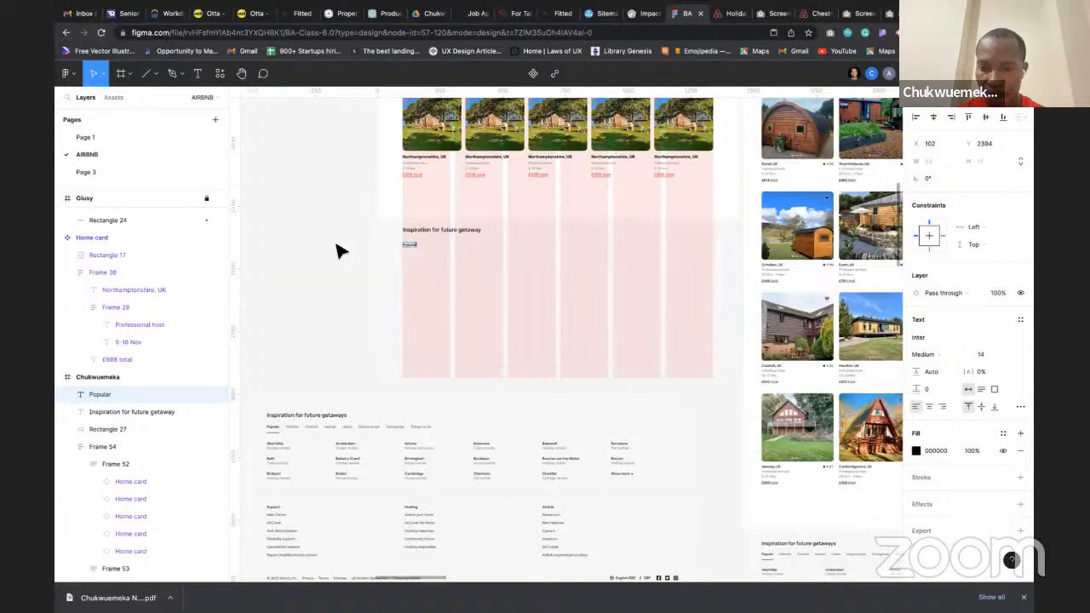
{"action": "key", "text": "Escape"}
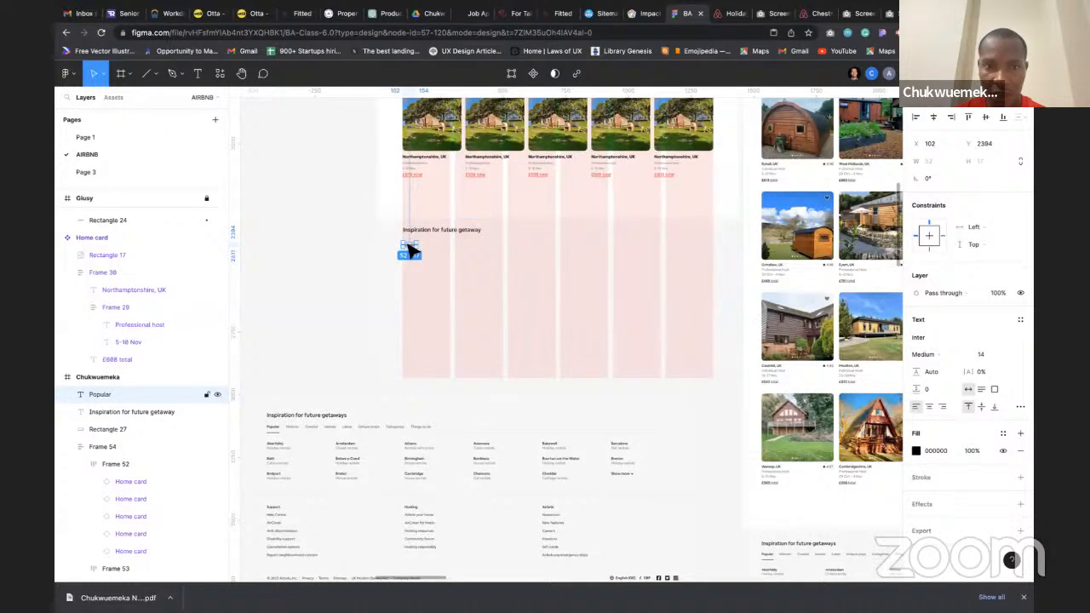
Duplicate the "Popular" label to its right on the same line and change the copy's text to "Historic"
{"action": "left_click_drag", "start_coordinate": [412, 251], "coordinate": [447, 252]}
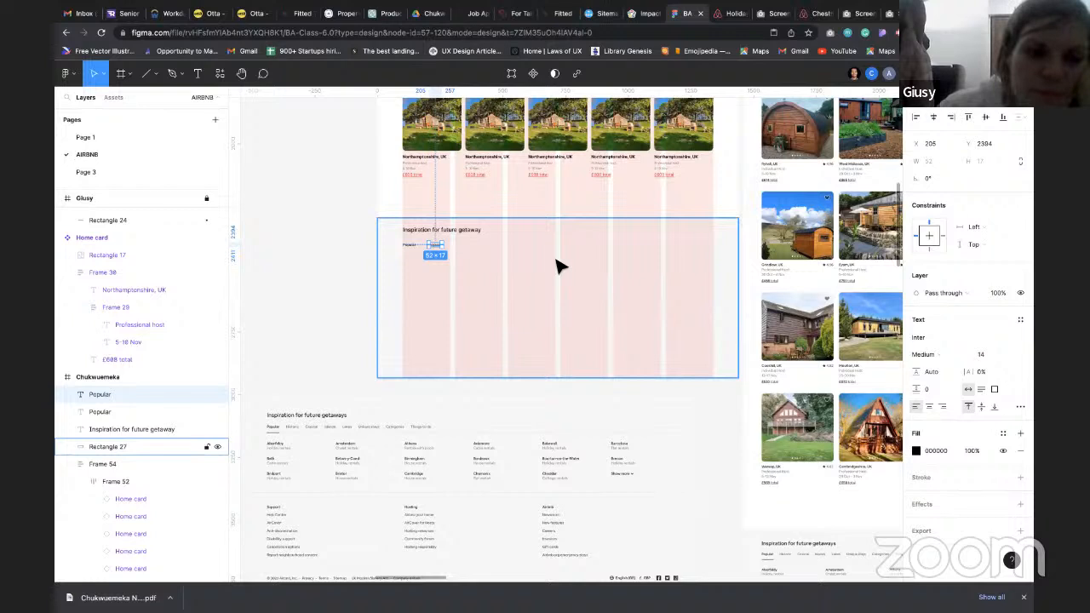
{"action": "key", "text": "Return"}
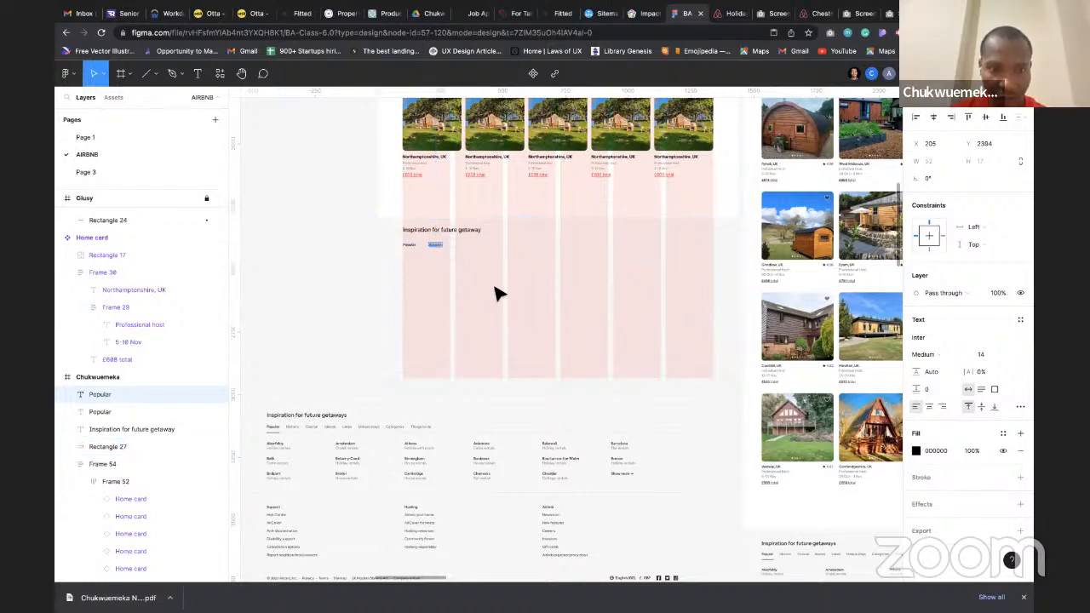
{"action": "type", "text": "Histor"}
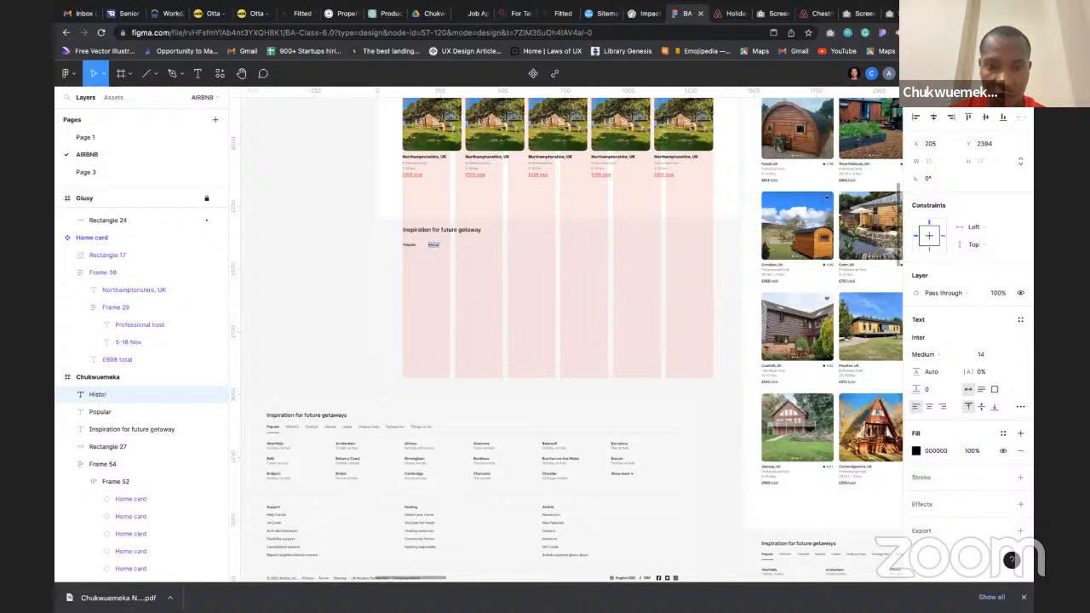
{"action": "type", "text": "ic"}
{"action": "key", "text": "Escape"}
Compare the new "Popular" and "Historic" labels and their spacing with the tab row in the footer capture
{"action": "scroll", "coordinate": [405, 289], "scroll_direction": "up", "scroll_amount": 5}
{"action": "scroll", "coordinate": [405, 290], "scroll_direction": "down", "scroll_amount": 1}
{"action": "scroll", "coordinate": [405, 289], "scroll_direction": "left", "scroll_amount": 2}
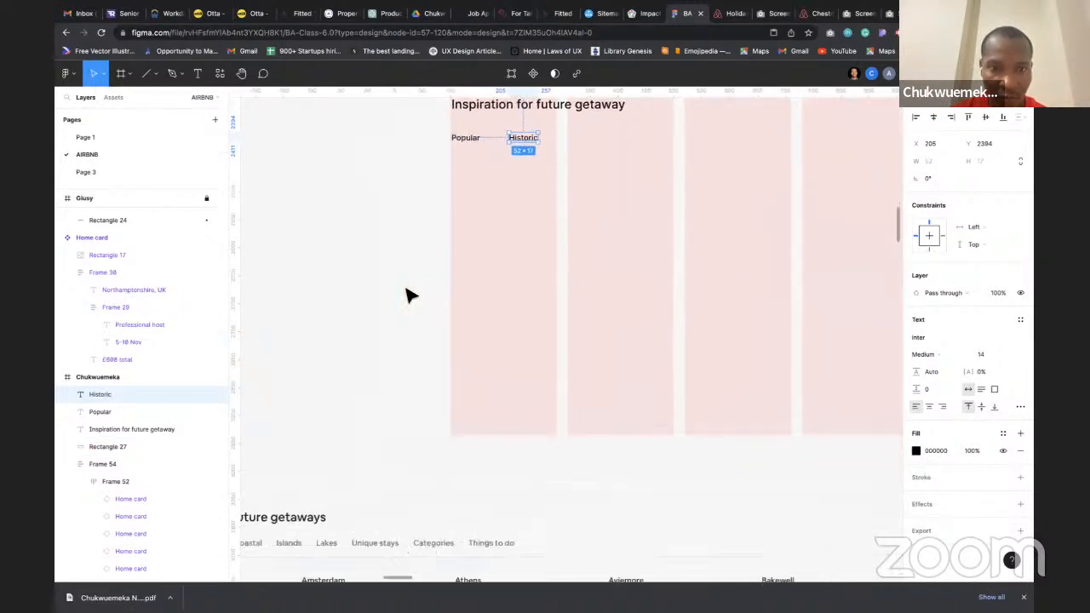
{"action": "scroll", "coordinate": [405, 295], "scroll_direction": "down", "scroll_amount": 2}
{"action": "scroll", "coordinate": [405, 294], "scroll_direction": "up", "scroll_amount": 3}
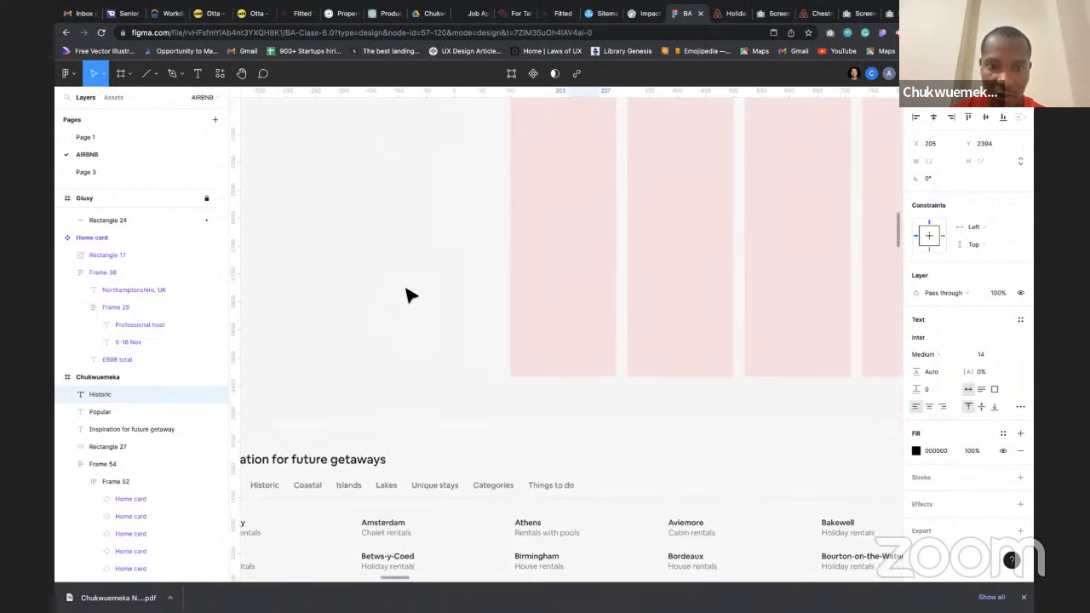
{"action": "scroll", "coordinate": [405, 294], "scroll_direction": "right", "scroll_amount": 1}
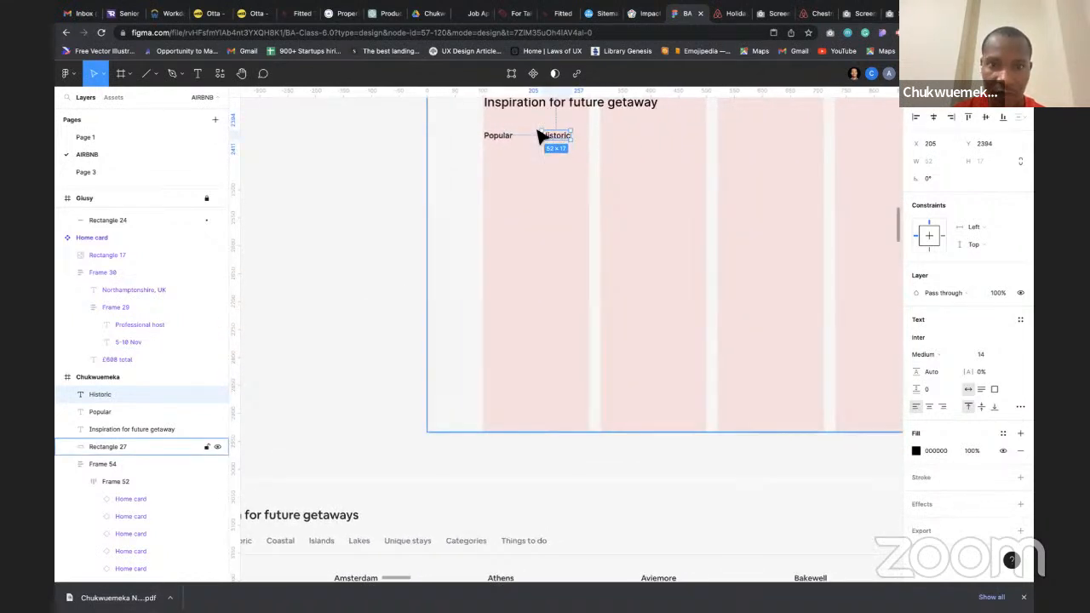
{"action": "scroll", "coordinate": [566, 142], "scroll_direction": "left", "scroll_amount": 2}
{"action": "scroll", "coordinate": [564, 141], "scroll_direction": "right", "scroll_amount": 3}
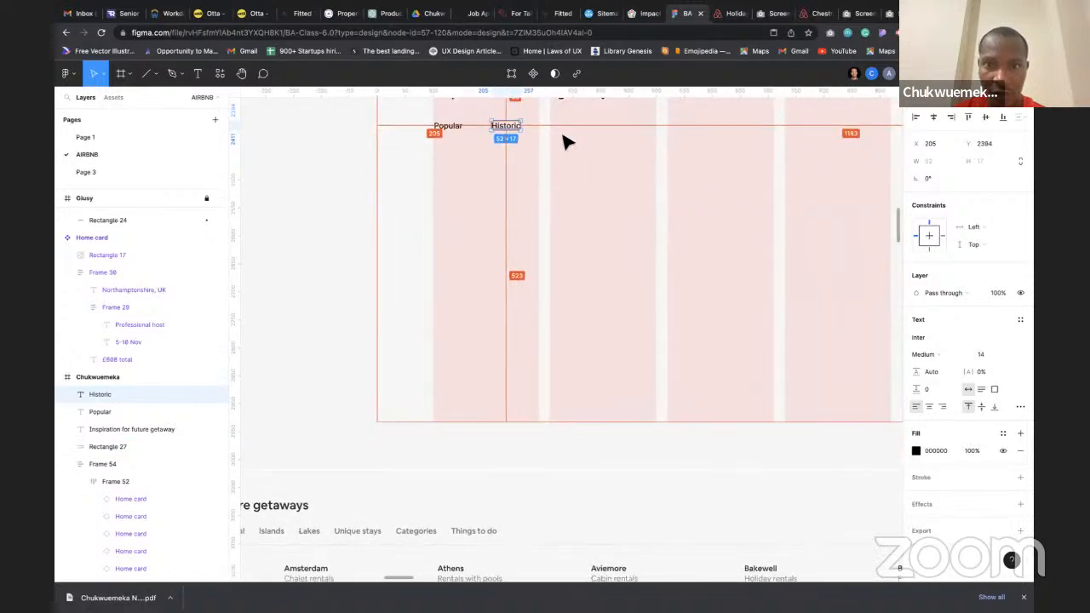
{"action": "scroll", "coordinate": [599, 146], "scroll_direction": "left", "scroll_amount": 1}
{"action": "scroll", "coordinate": [519, 170], "scroll_direction": "down", "scroll_amount": 2}
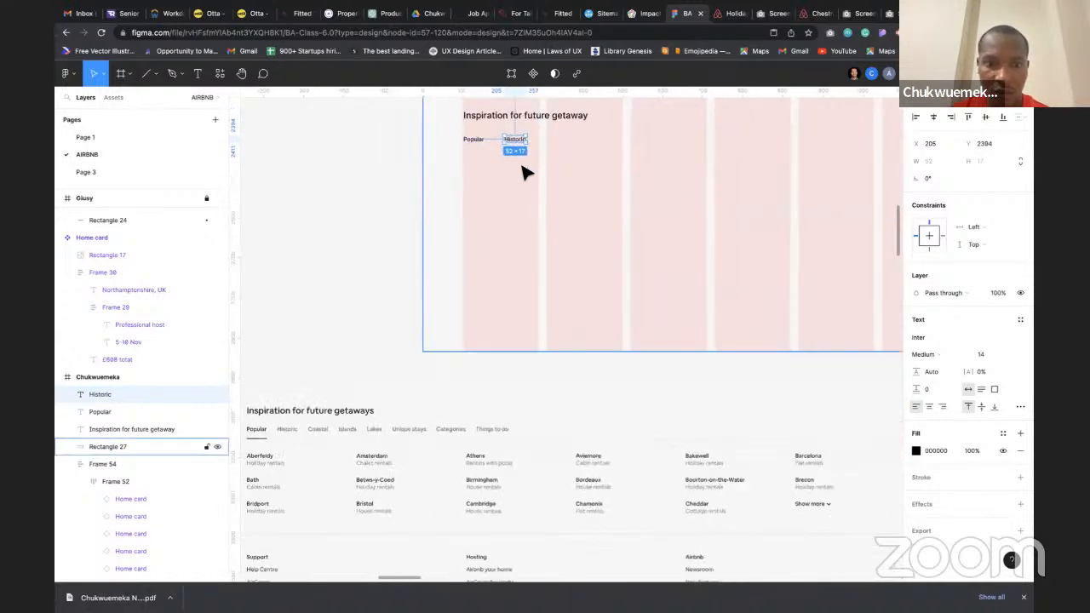
Combine the "Popular" and "Historic" labels into a horizontal auto layout with a gap of 40
{"action": "left_click", "coordinate": [473, 141]}
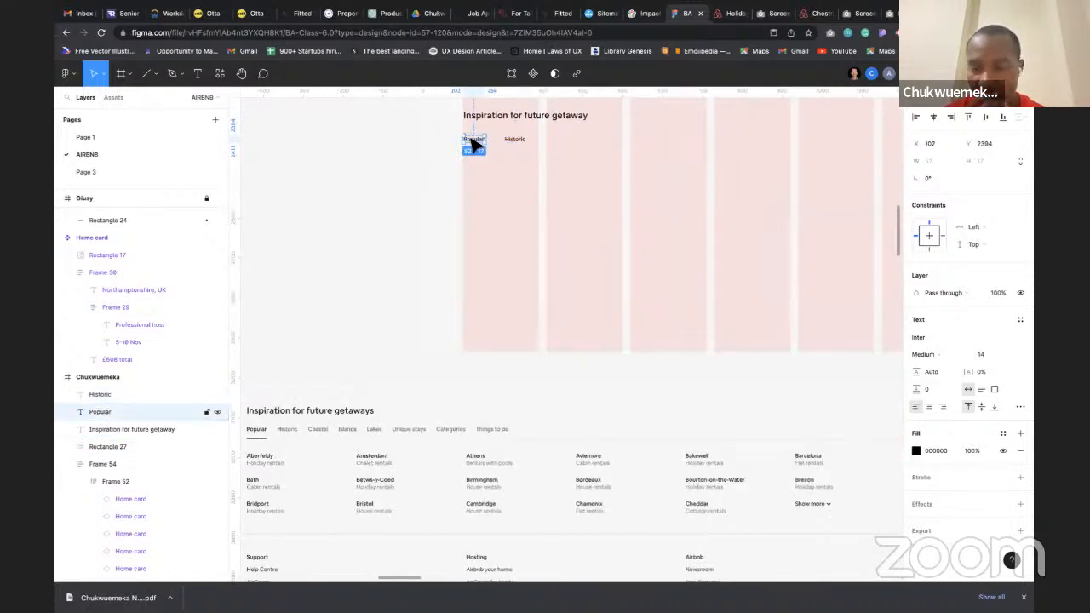
{"action": "left_click", "coordinate": [514, 143]}
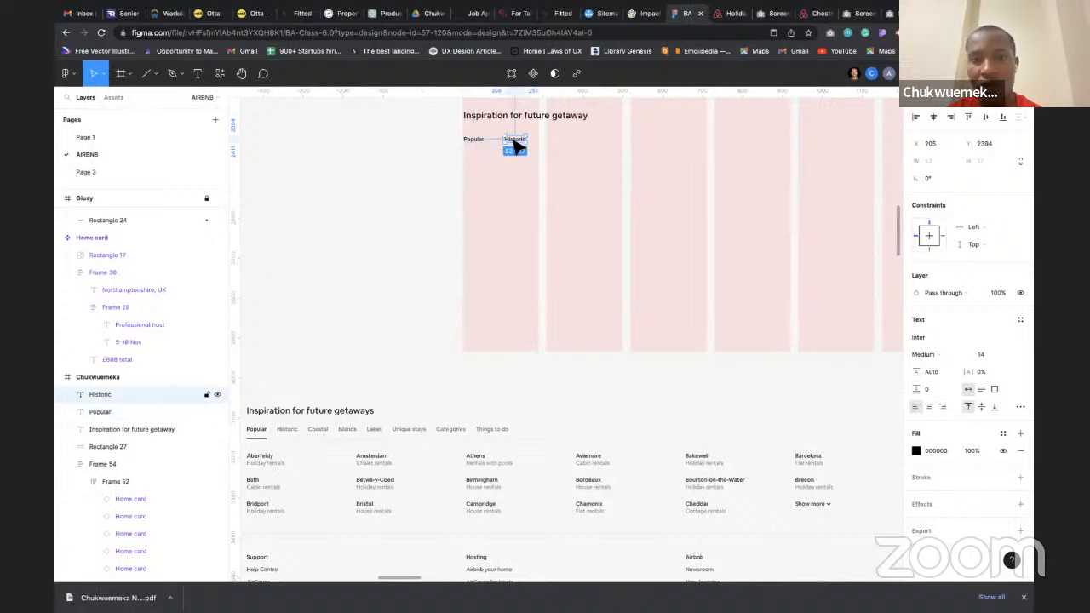
{"action": "left_click", "coordinate": [470, 141]}
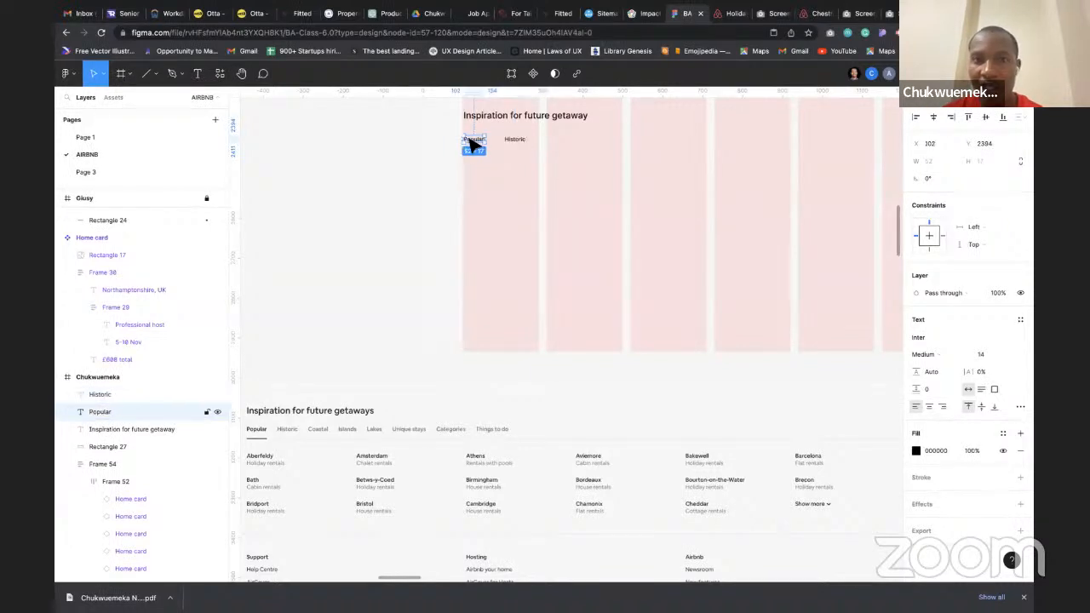
{"action": "left_click", "coordinate": [521, 141], "text": "shift"}
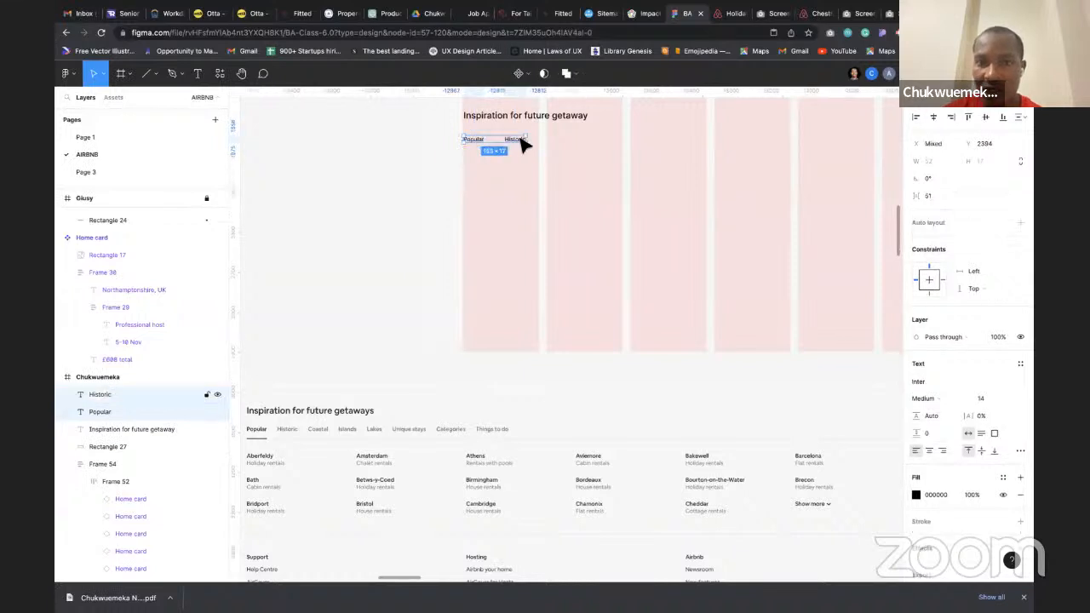
{"action": "key", "text": "shift+a"}
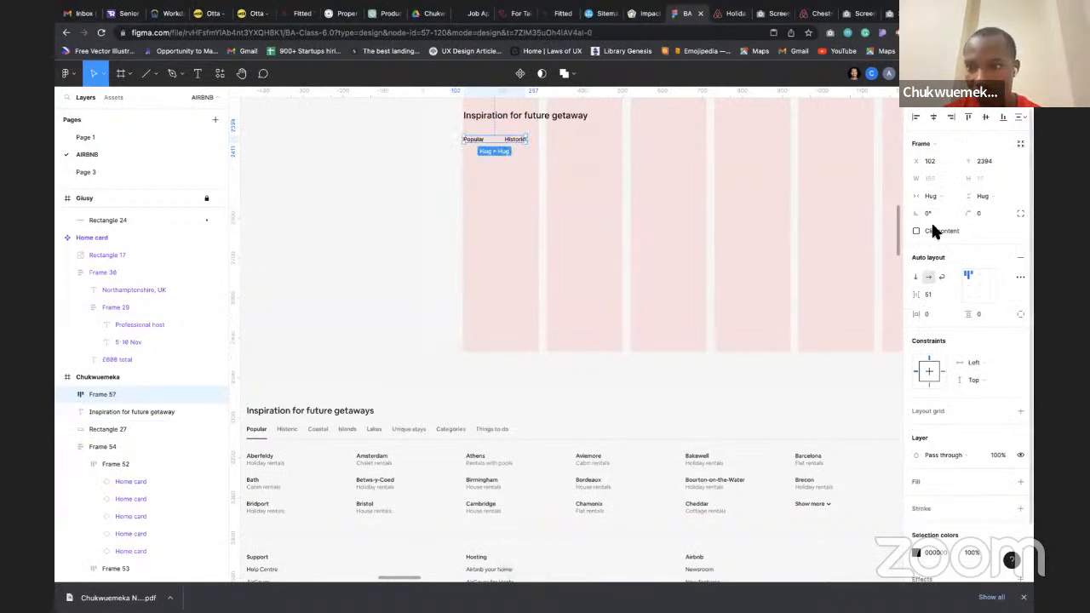
{"action": "left_click", "coordinate": [931, 294]}
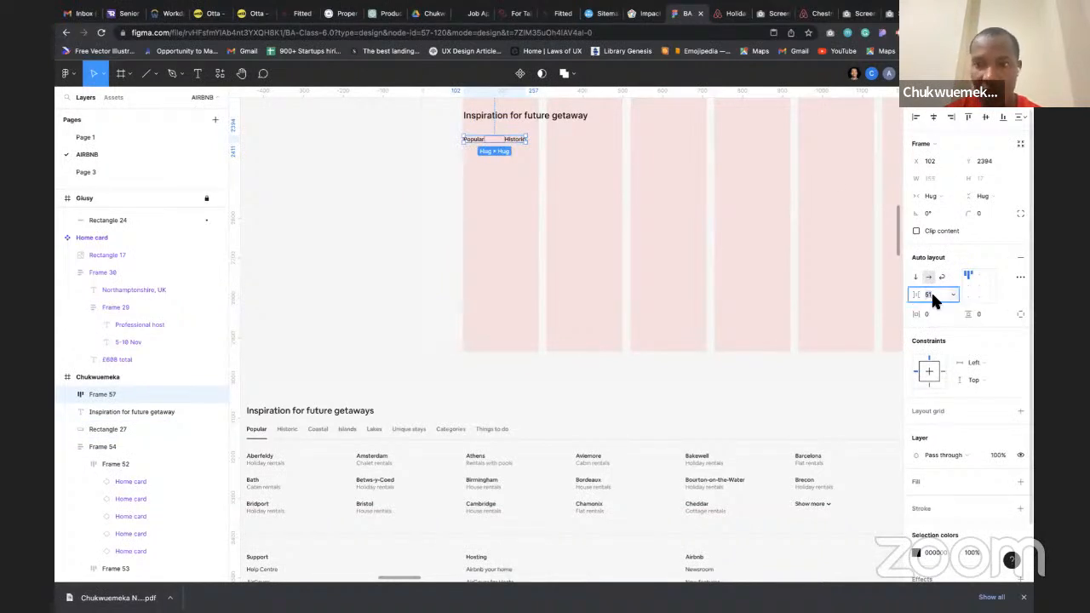
{"action": "type", "text": "40"}
{"action": "key", "text": "Return"}
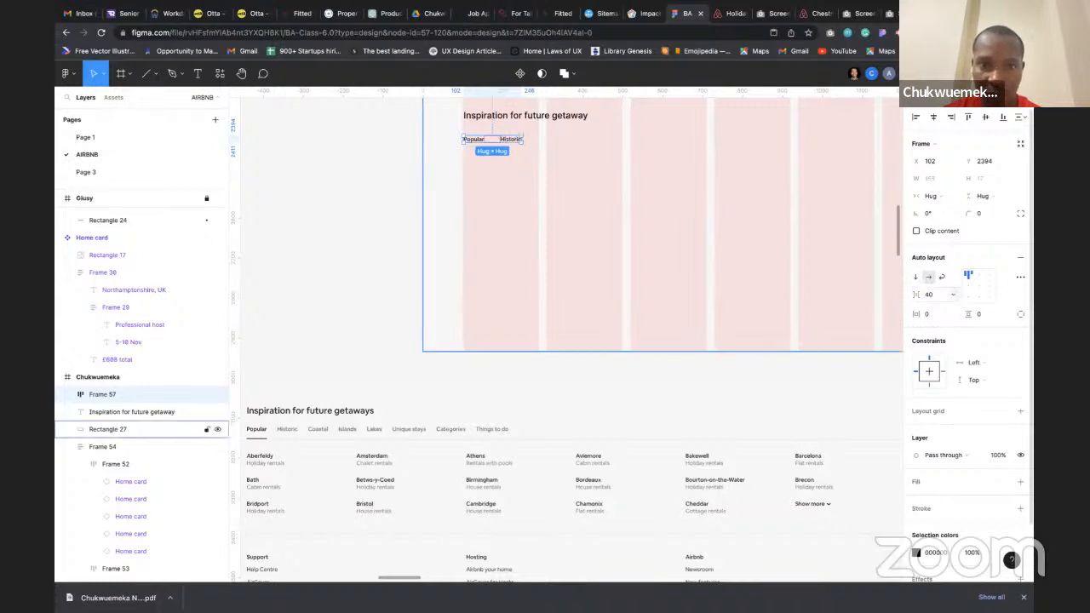
Duplicate the "Historic" label three times inside the auto layout row
{"action": "left_click", "coordinate": [512, 143]}
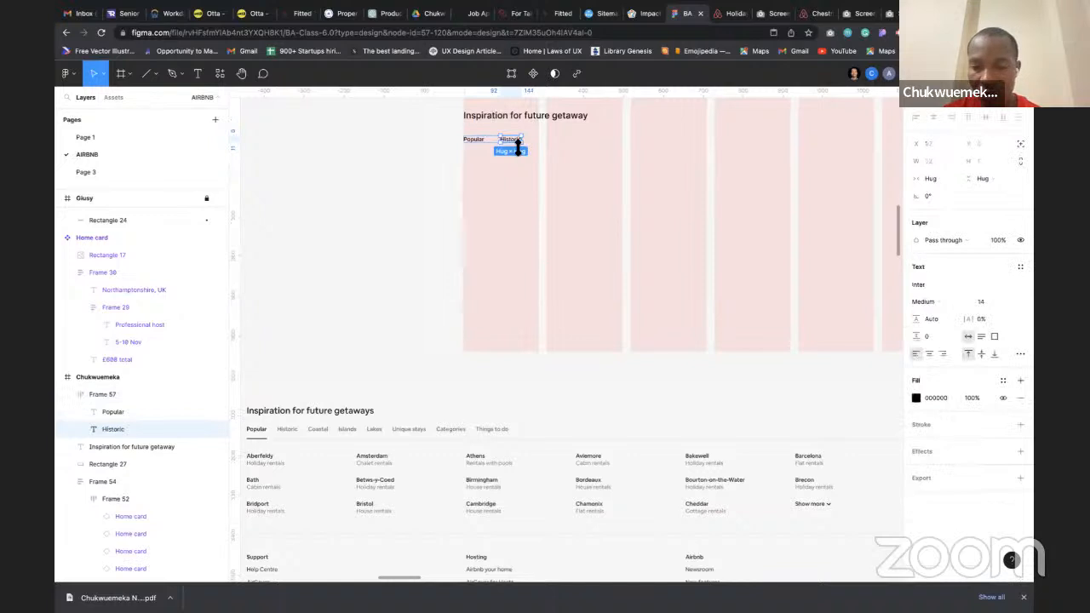
{"action": "key", "text": "ctrl+d"}
{"action": "key", "text": "ctrl+d"}
{"action": "key", "text": "ctrl+d"}
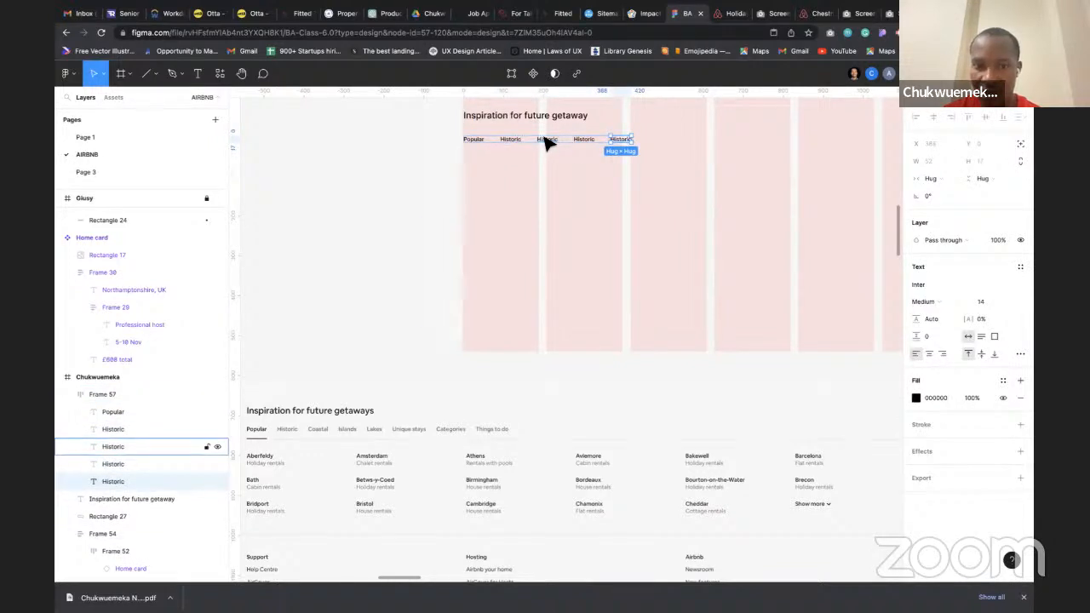
Rename the three duplicated labels in order as "Costal", "Islands" and "Lakes"
{"action": "double_click", "coordinate": [545, 140]}
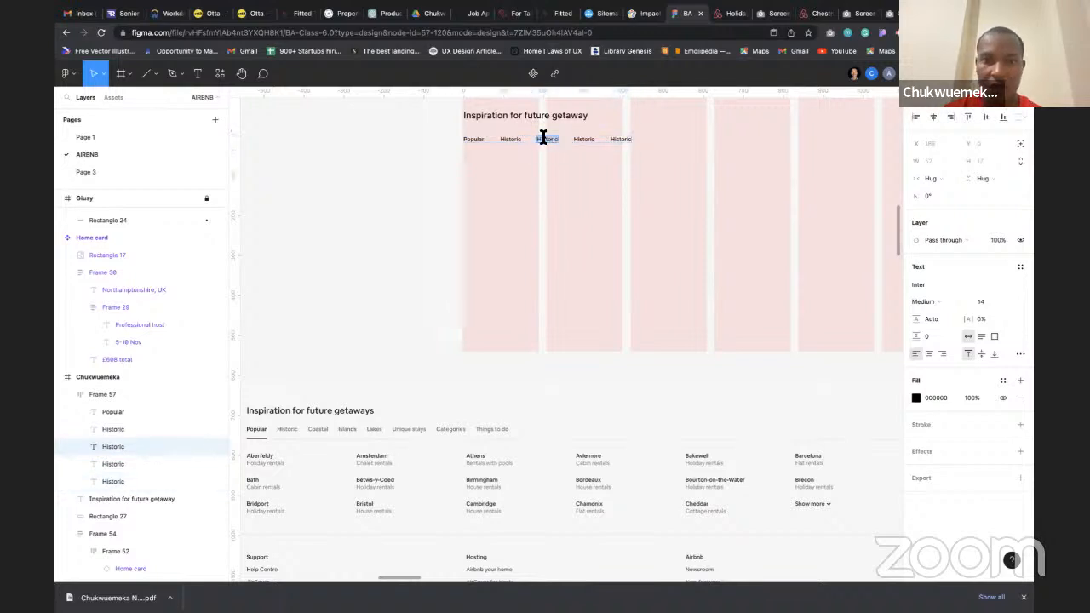
{"action": "type", "text": "Costal"}
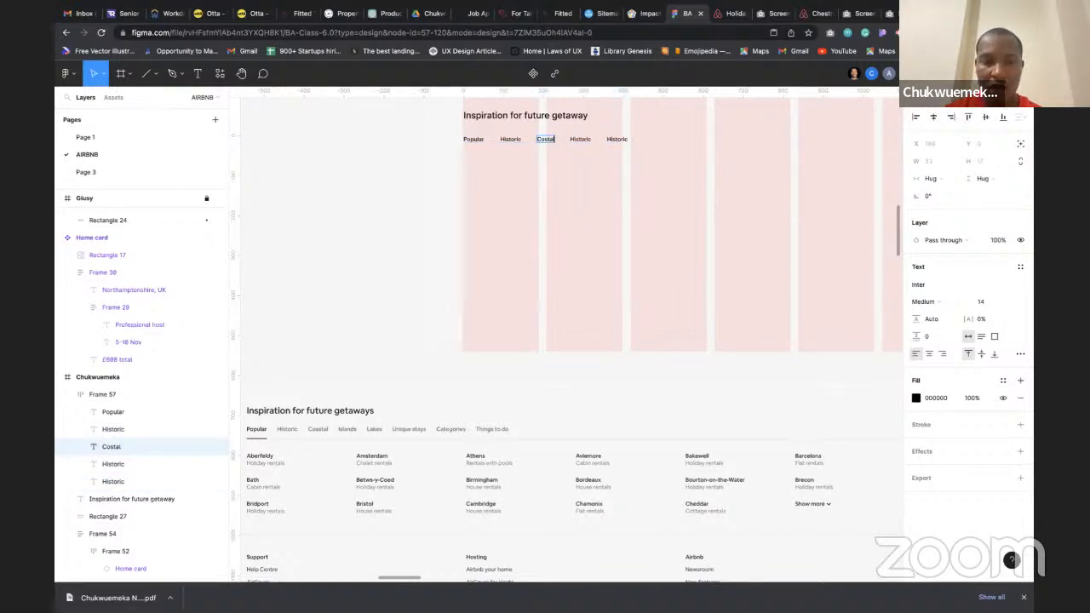
{"action": "left_click", "coordinate": [582, 138]}
{"action": "double_click", "coordinate": [582, 139]}
{"action": "type", "text": "Island"}
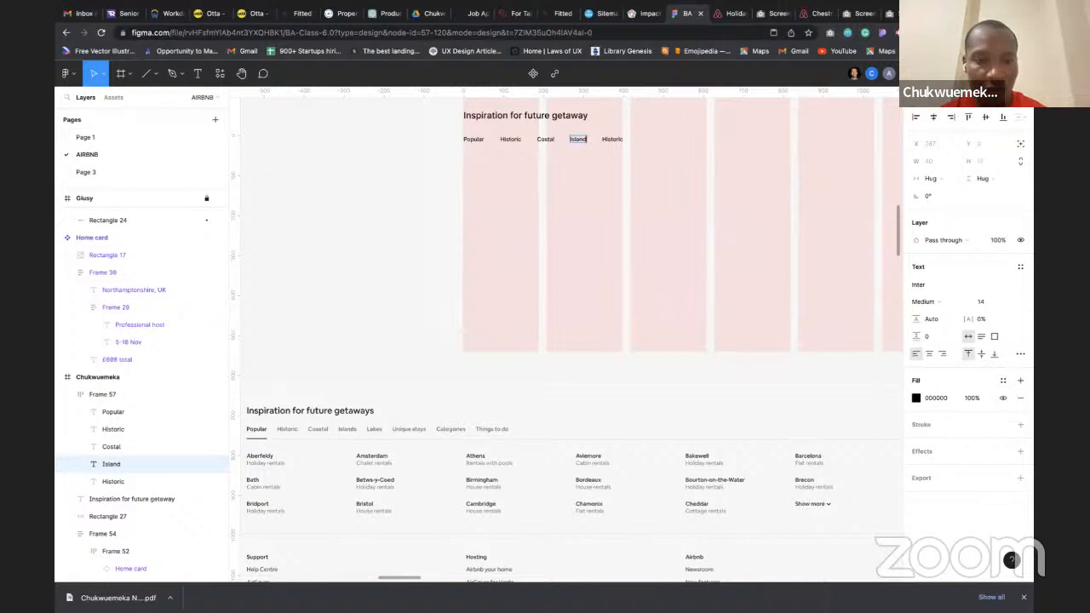
{"action": "type", "text": "s"}
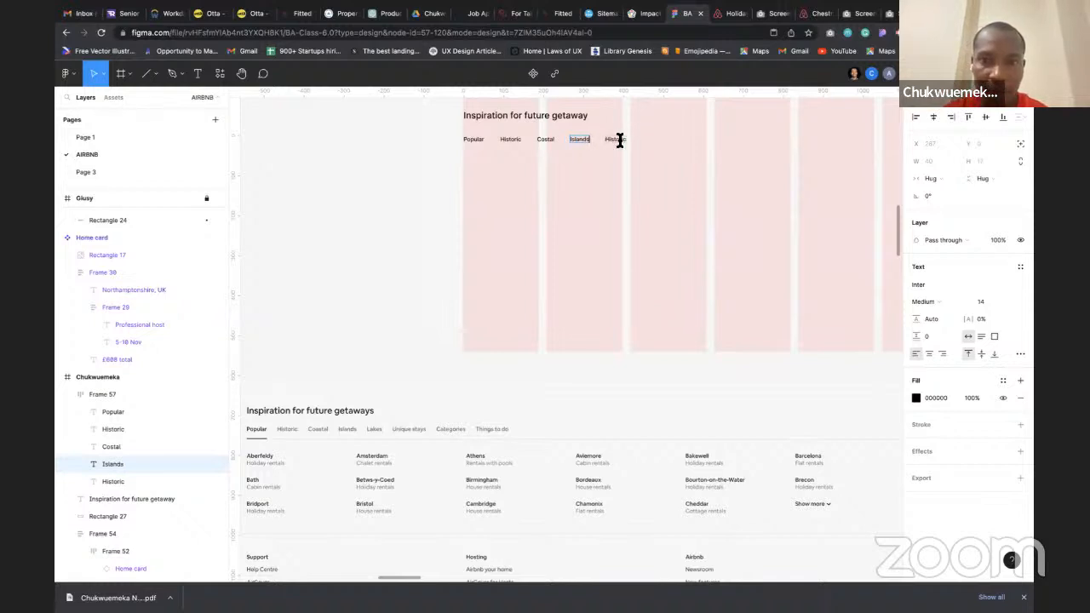
{"action": "double_click", "coordinate": [619, 140]}
{"action": "type", "text": "Lakes"}
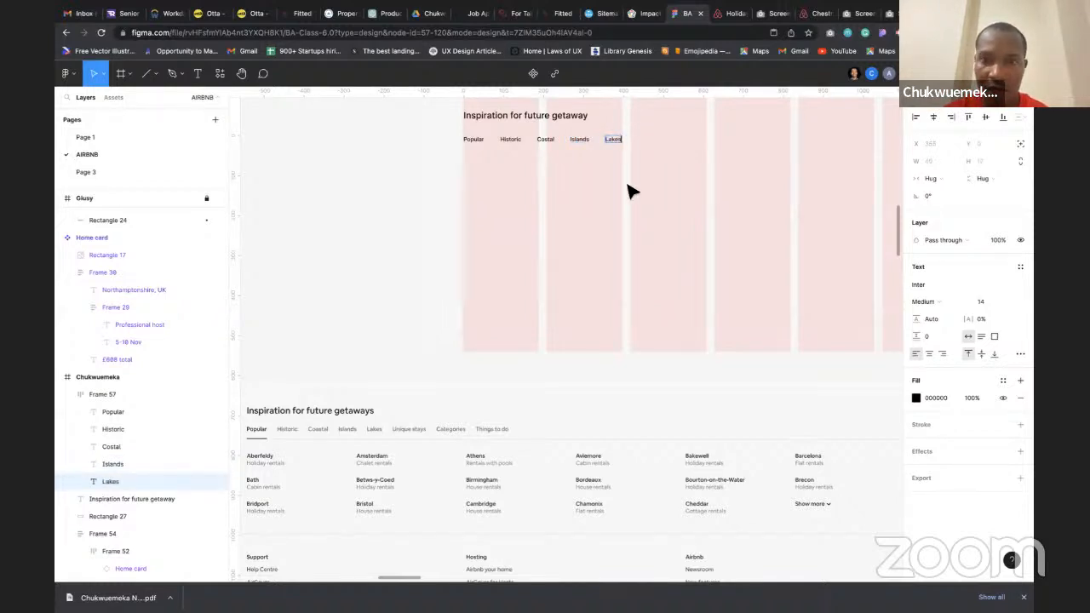
{"action": "key", "text": "Escape"}
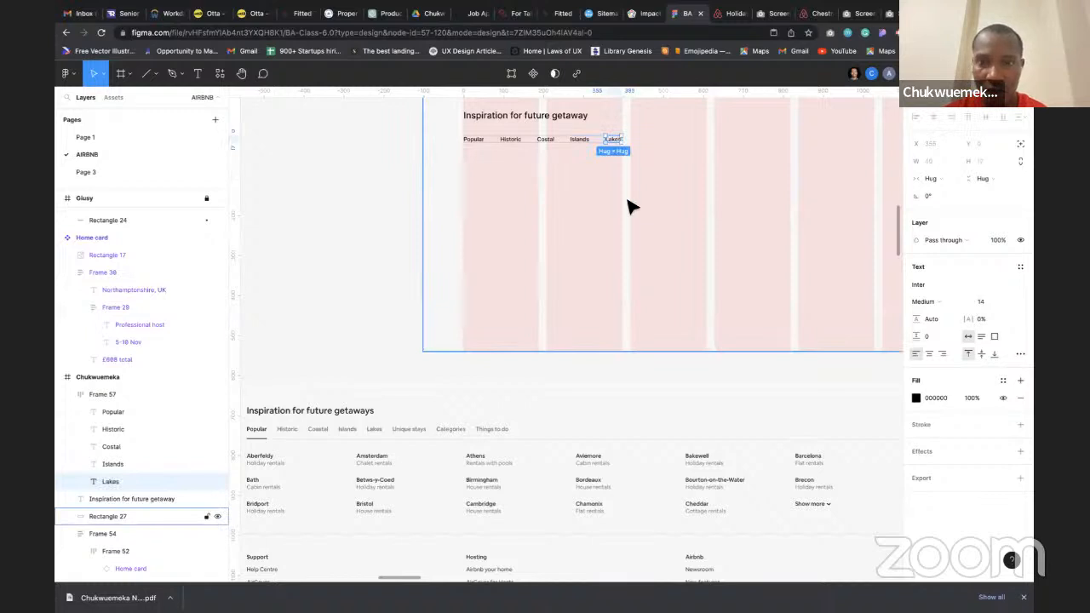
Add another copy of the "Historic" label after "Lakes" in the tab row and rename it "Unique stays"
{"action": "key", "text": "ctrl+v"}
{"action": "double_click", "coordinate": [648, 140]}
{"action": "key", "text": "ctrl+c"}
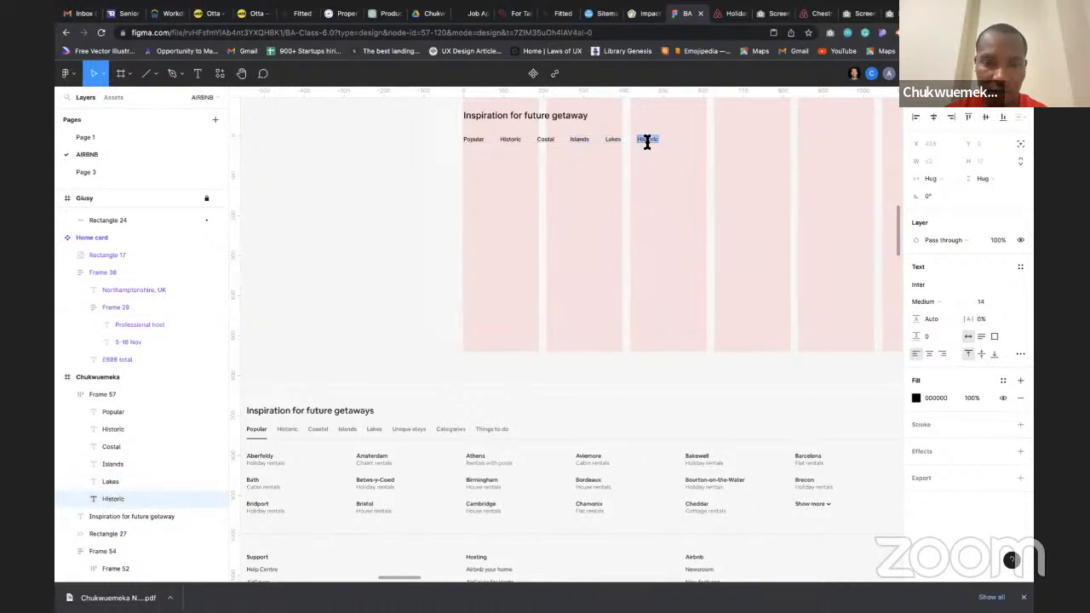
{"action": "type", "text": "Unique stay"}
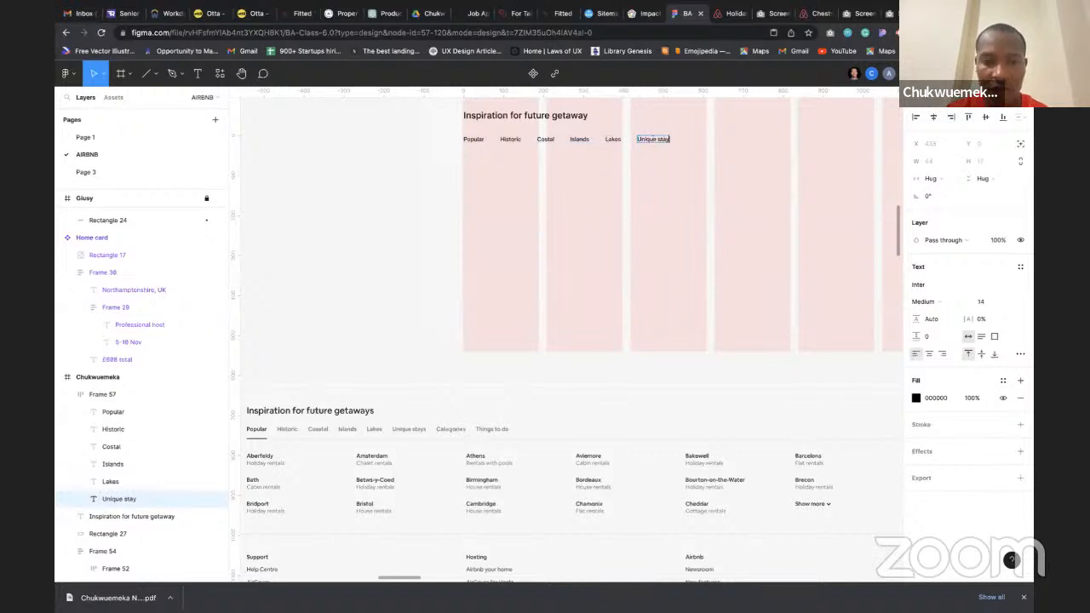
{"action": "type", "text": "s"}
{"action": "key", "text": "Escape"}
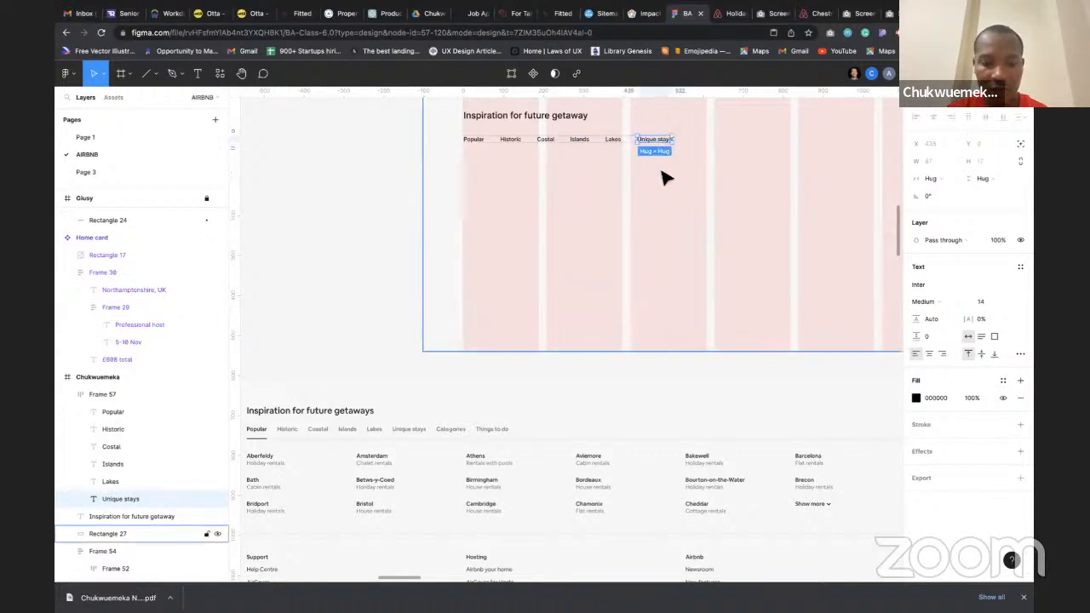
Add a label reading "Categories" after "Unique stays" in the tab row
{"action": "key", "text": "ctrl+v"}
{"action": "double_click", "coordinate": [698, 141]}
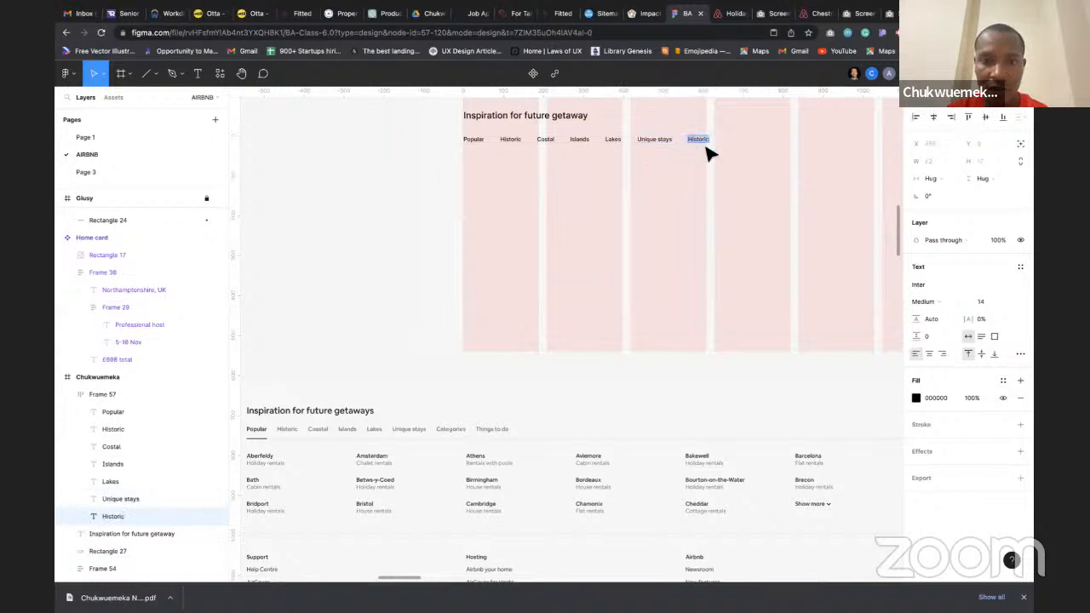
{"action": "type", "text": "Categories"}
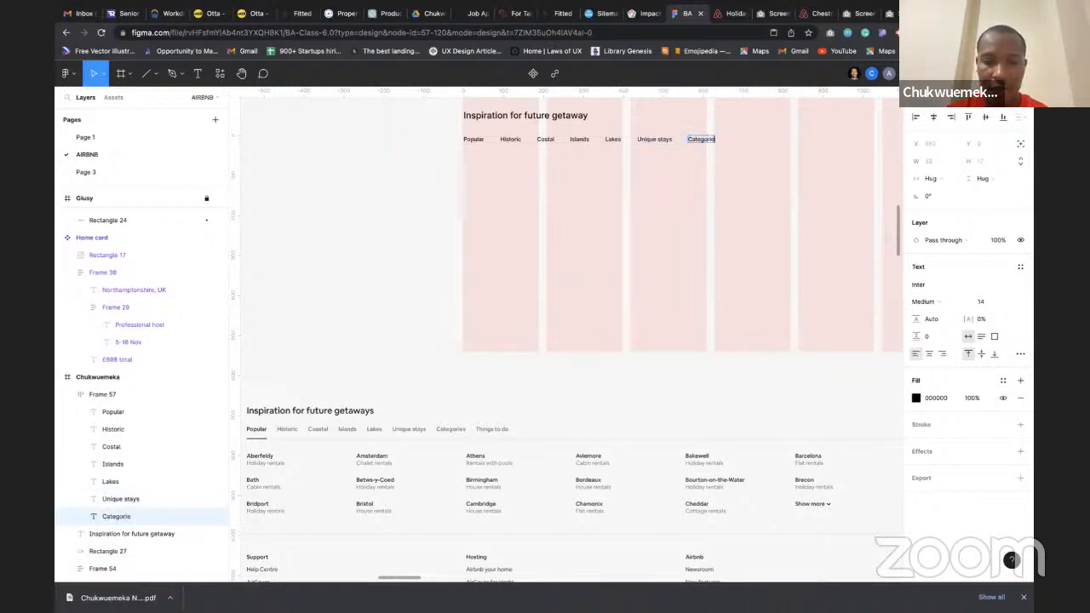
{"action": "key", "text": "Escape"}
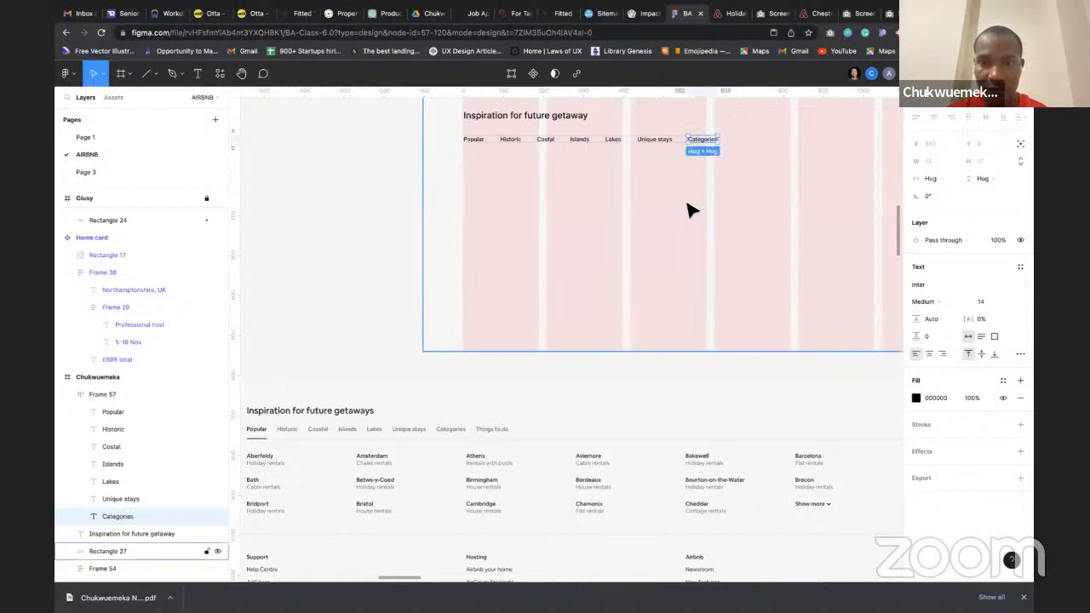
Complete the tab row with a final label reading "Things to do"
{"action": "key", "text": "ctrl+v"}
{"action": "double_click", "coordinate": [743, 139]}
{"action": "type", "text": "Things"}
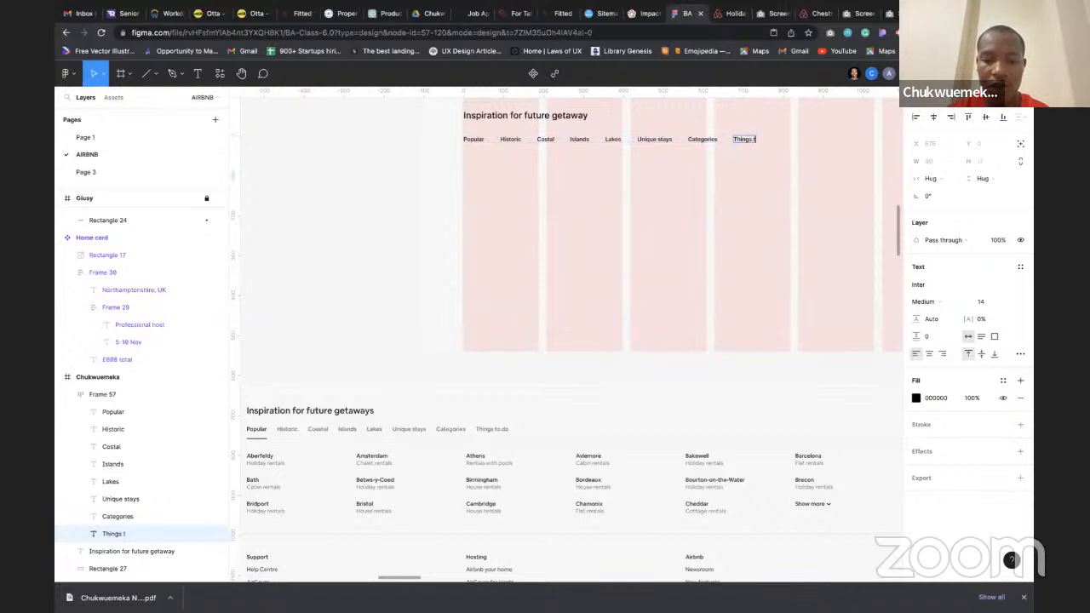
{"action": "type", "text": " to do"}
{"action": "left_click", "coordinate": [667, 231]}
Compare the finished tab row with the tabs in the footer capture, including the styling of the active "Popular" tab
{"action": "scroll", "coordinate": [667, 232], "scroll_direction": "down", "scroll_amount": 3}
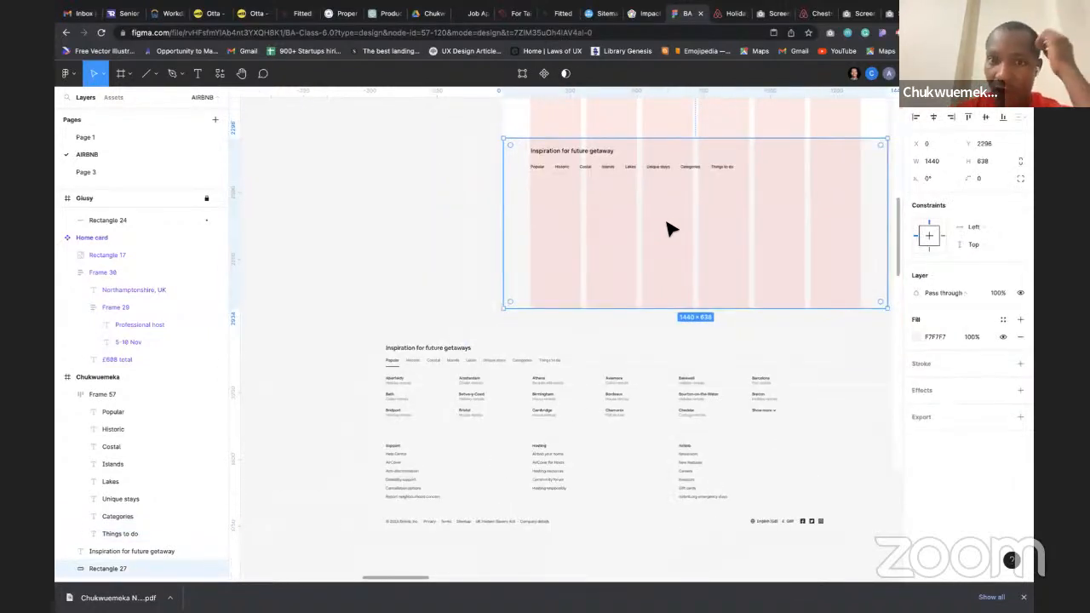
{"action": "left_click", "coordinate": [535, 170]}
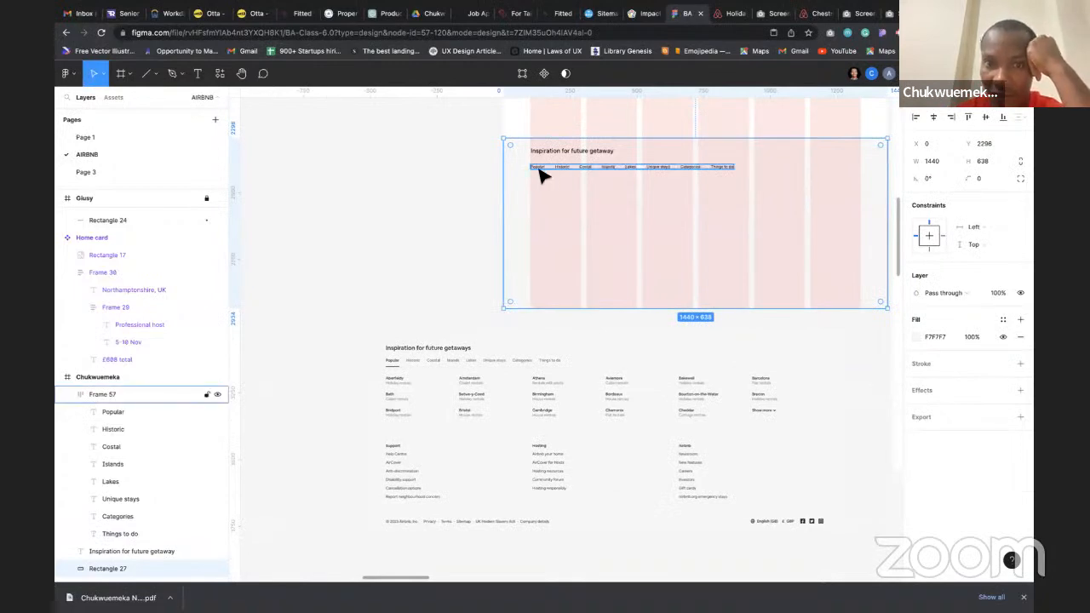
{"action": "scroll", "coordinate": [396, 368], "scroll_direction": "up", "scroll_amount": 5}
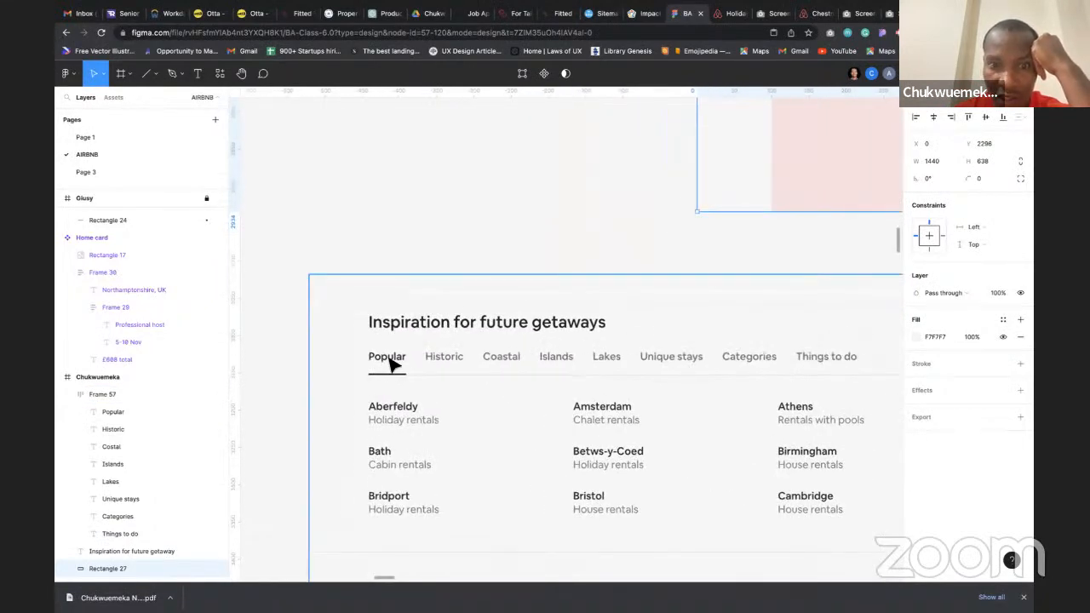
{"action": "scroll", "coordinate": [392, 366], "scroll_direction": "down", "scroll_amount": 5}
{"action": "scroll", "coordinate": [509, 328], "scroll_direction": "up", "scroll_amount": 3}
{"action": "scroll", "coordinate": [509, 328], "scroll_direction": "up", "scroll_amount": 3}
{"action": "scroll", "coordinate": [510, 328], "scroll_direction": "right", "scroll_amount": 3}
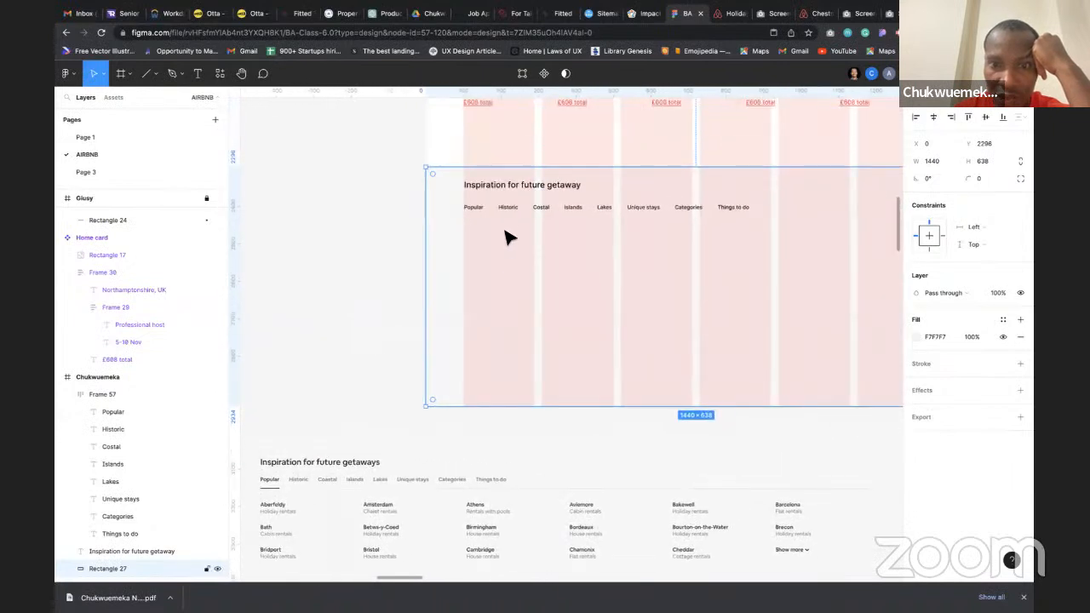
Try out selecting the single "Historic" label nested inside the auto layout tab row, and clear the selection
{"action": "double_click", "coordinate": [511, 210]}
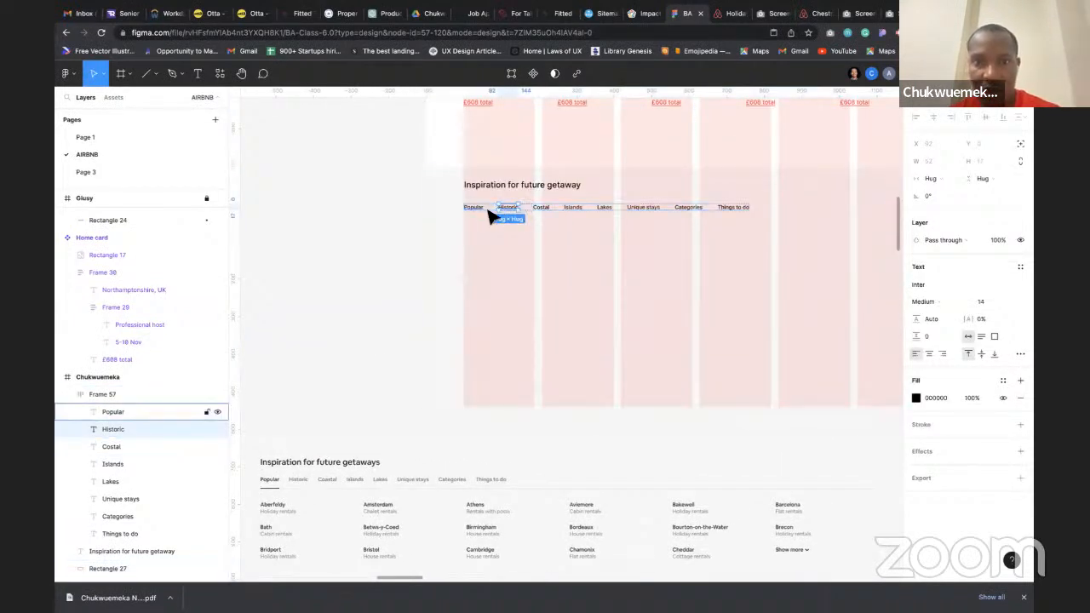
{"action": "left_click", "coordinate": [392, 227]}
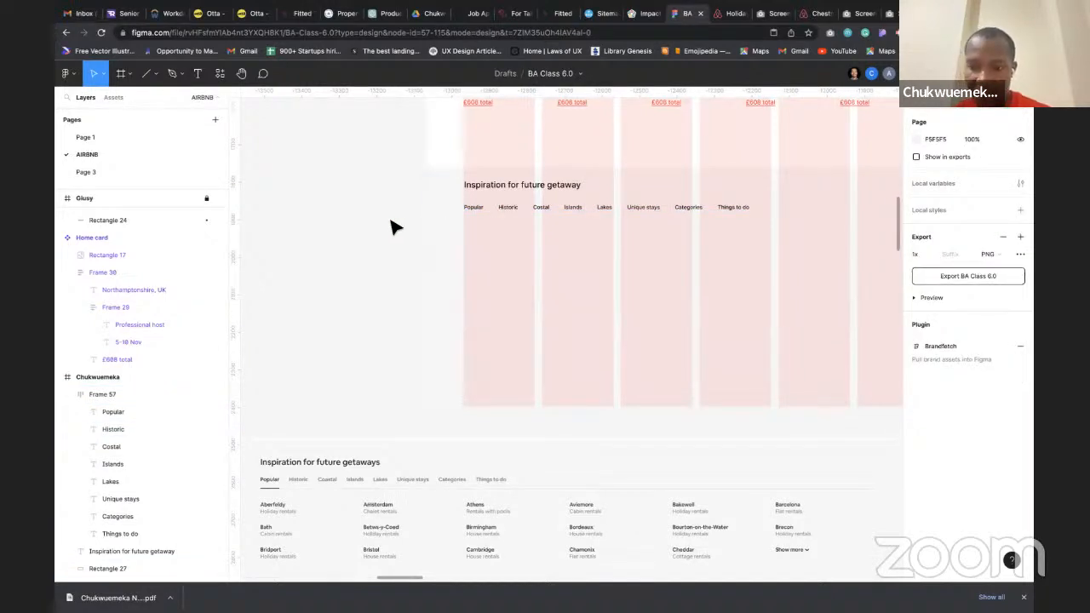
{"action": "left_click", "coordinate": [508, 211]}
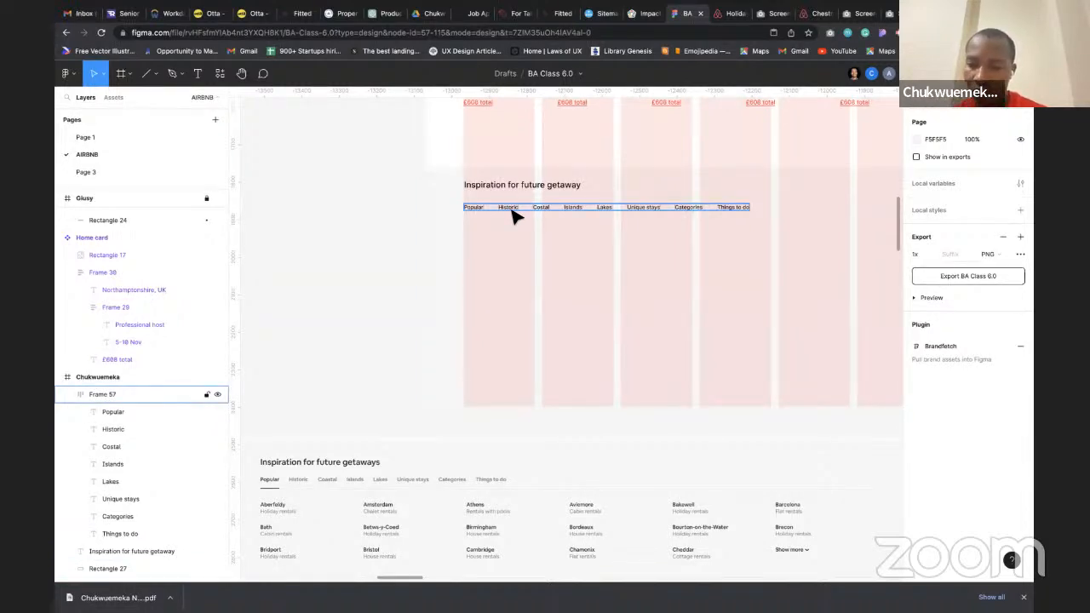
{"action": "double_click", "coordinate": [510, 211]}
{"action": "key", "text": "Escape"}
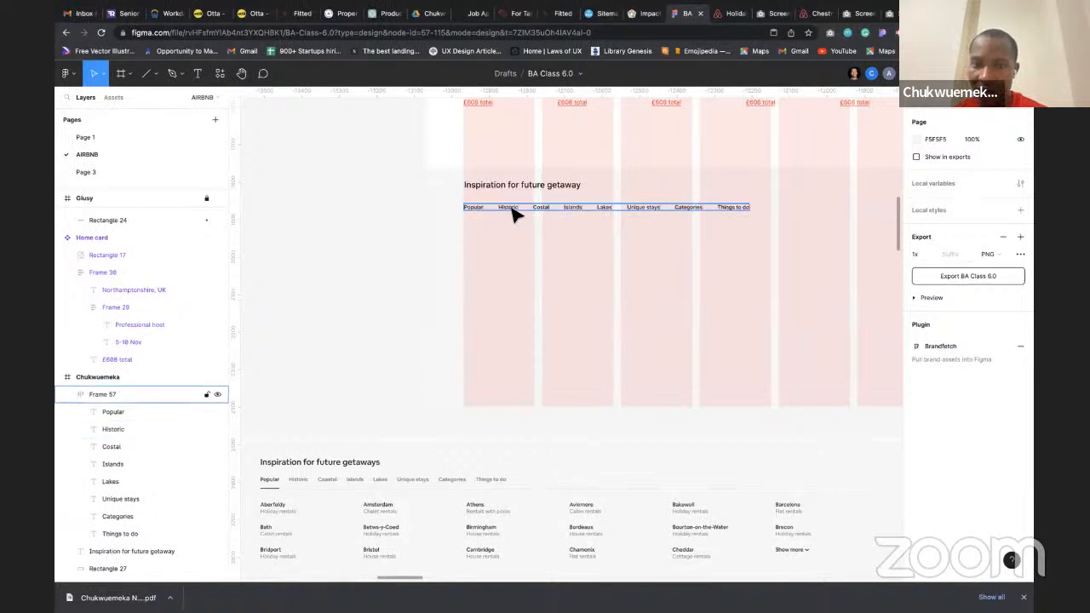
{"action": "left_click", "coordinate": [543, 196]}
{"action": "left_click", "coordinate": [523, 212]}
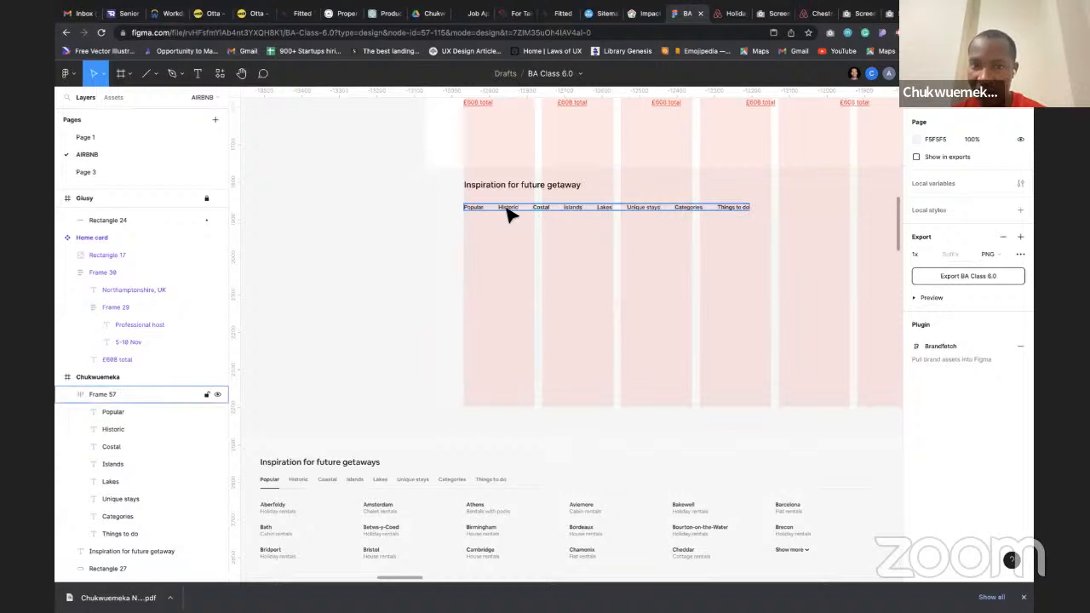
{"action": "left_click", "coordinate": [507, 213]}
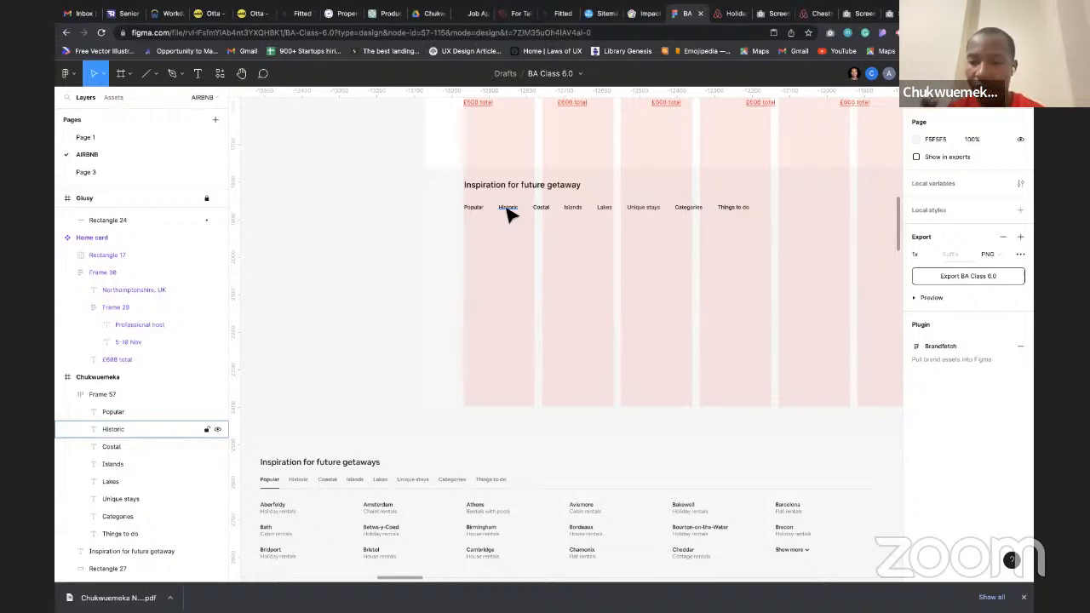
{"action": "left_click", "coordinate": [508, 214]}
{"action": "left_click", "coordinate": [509, 226]}
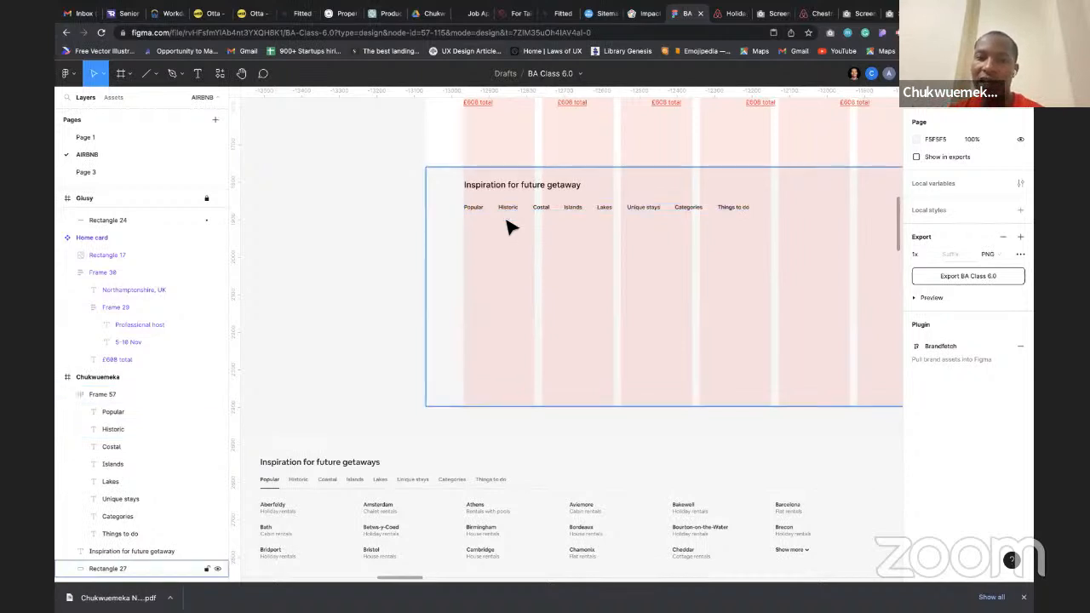
{"action": "scroll", "coordinate": [508, 223], "scroll_direction": "down", "scroll_amount": 1}
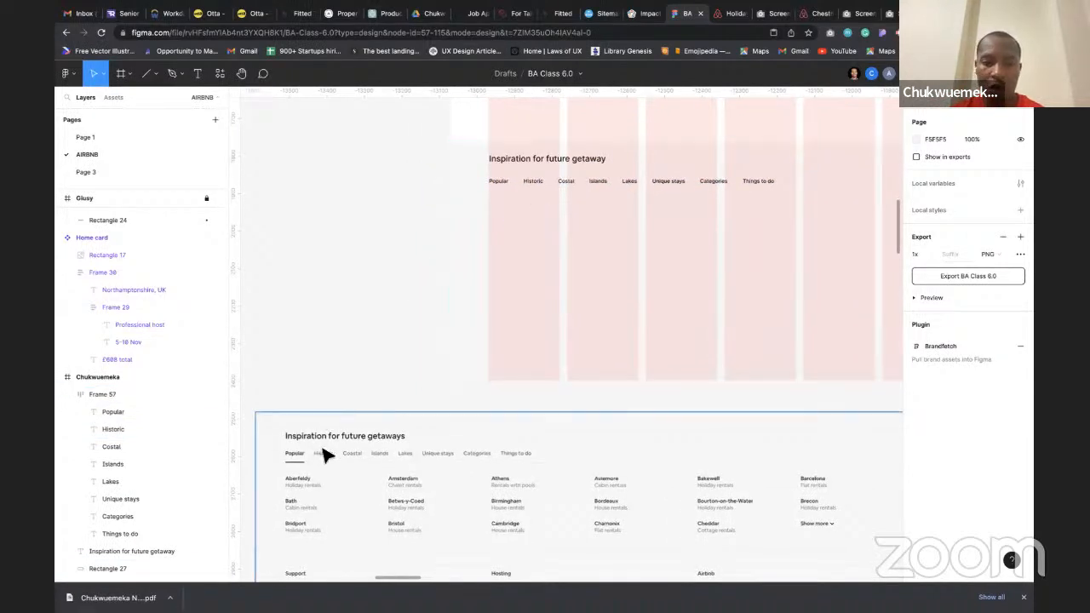
{"action": "left_click", "coordinate": [501, 188]}
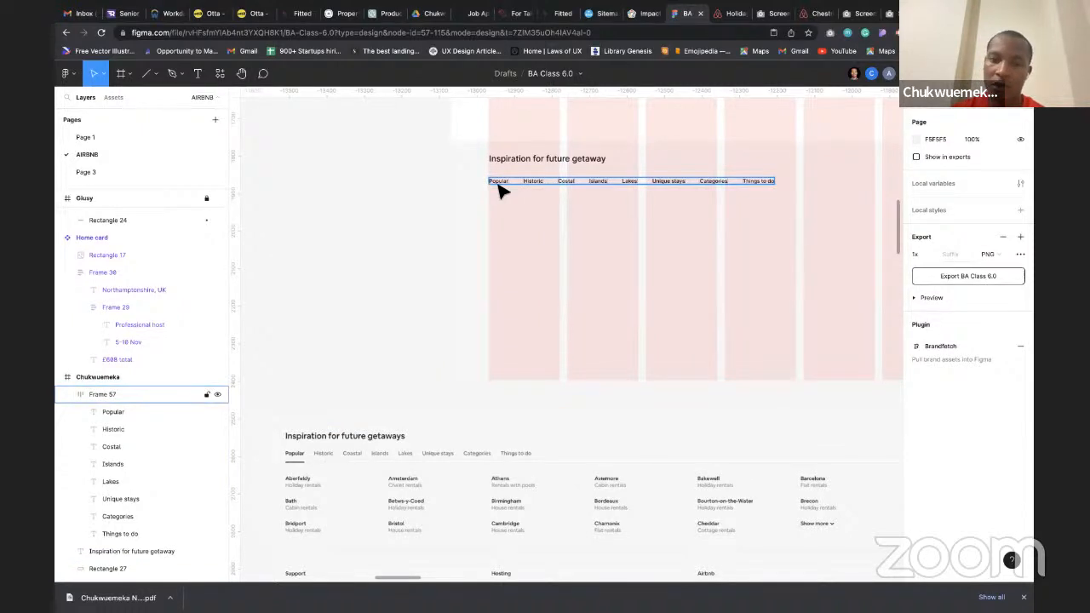
{"action": "left_click", "coordinate": [338, 355]}
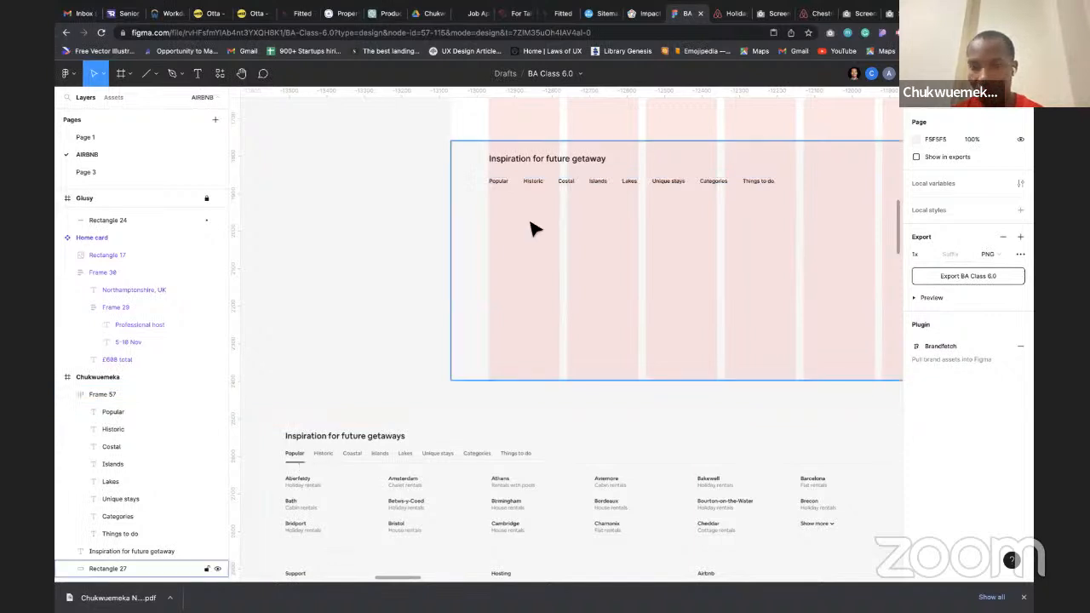
Select the tab row frame, extend the selection to all labels inside it, and deselect everything
{"action": "left_click", "coordinate": [545, 186]}
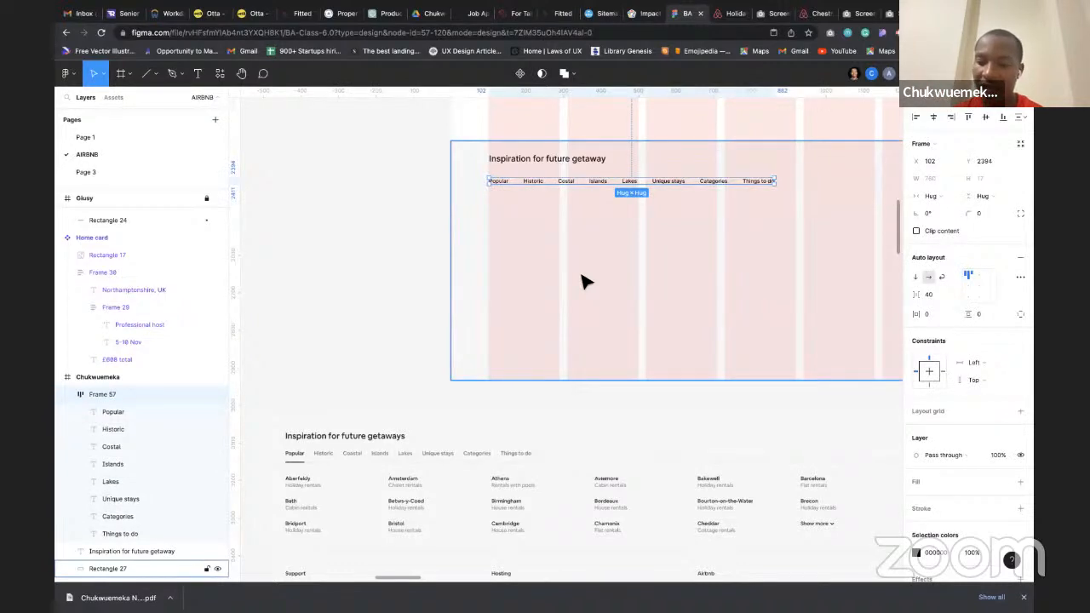
{"action": "key", "text": "Return"}
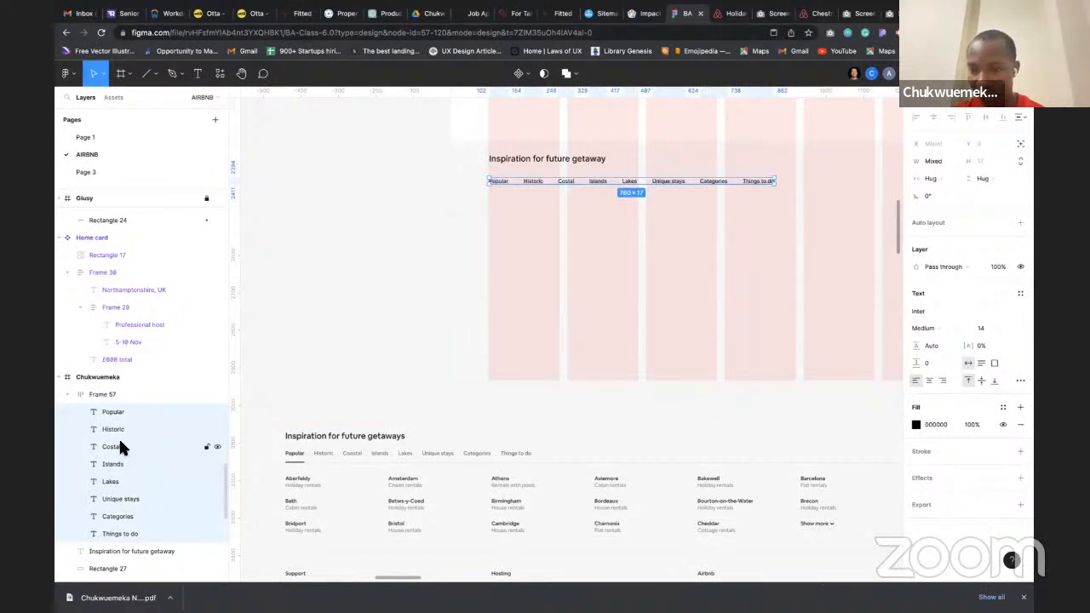
{"action": "left_click", "coordinate": [405, 248]}
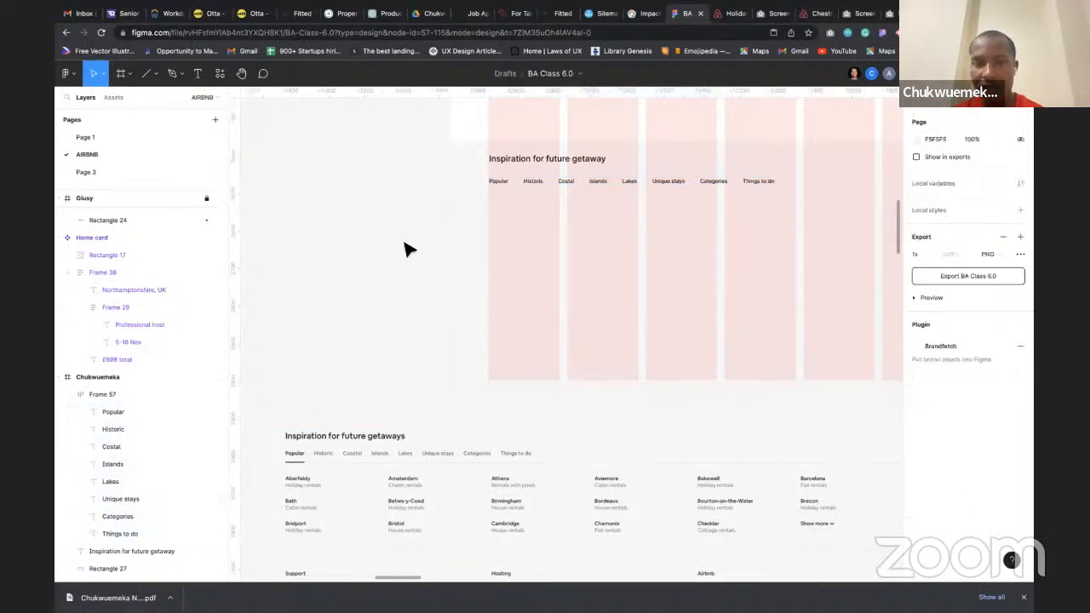
Select the grid of home cards and move the selection down through its row frames to every individual card
{"action": "scroll", "coordinate": [406, 246], "scroll_direction": "down", "scroll_amount": 5}
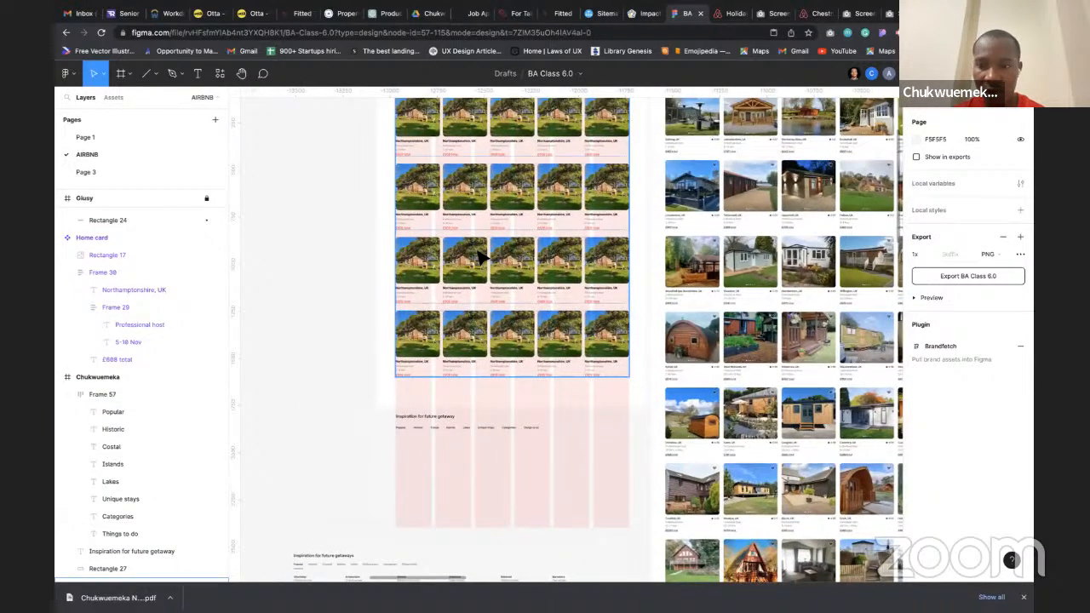
{"action": "left_click", "coordinate": [481, 257]}
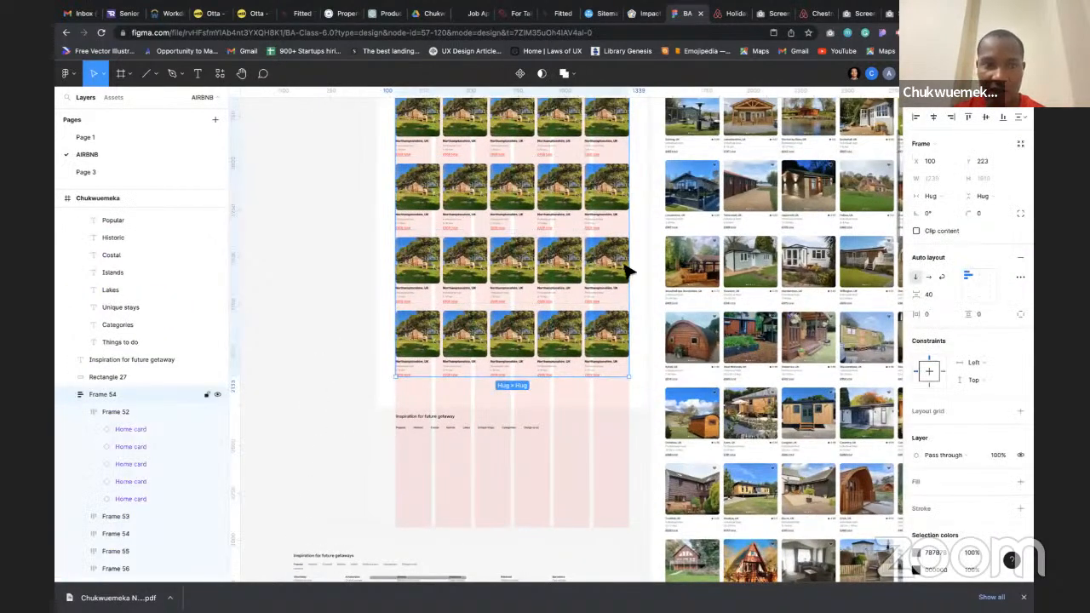
{"action": "scroll", "coordinate": [425, 287], "scroll_direction": "down", "scroll_amount": 4}
{"action": "scroll", "coordinate": [358, 310], "scroll_direction": "up", "scroll_amount": 3}
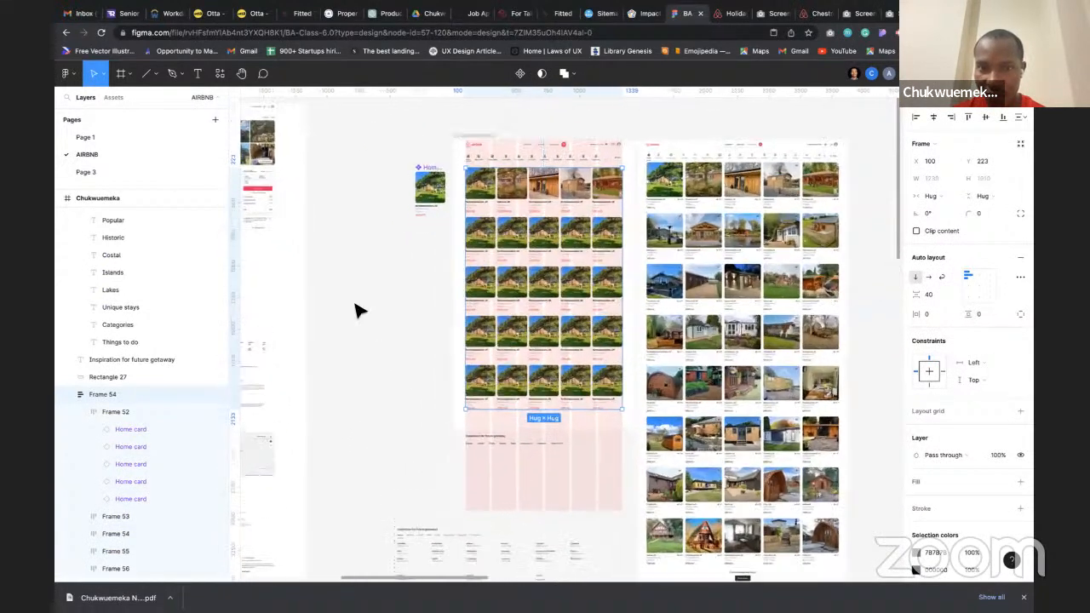
{"action": "key", "text": "Return"}
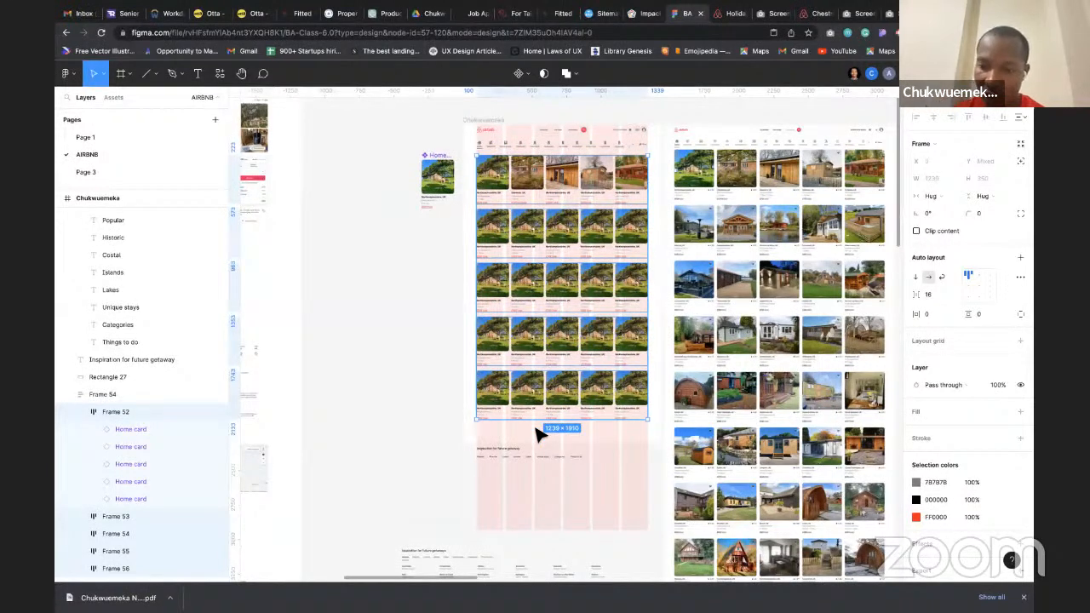
{"action": "key", "text": "Return"}
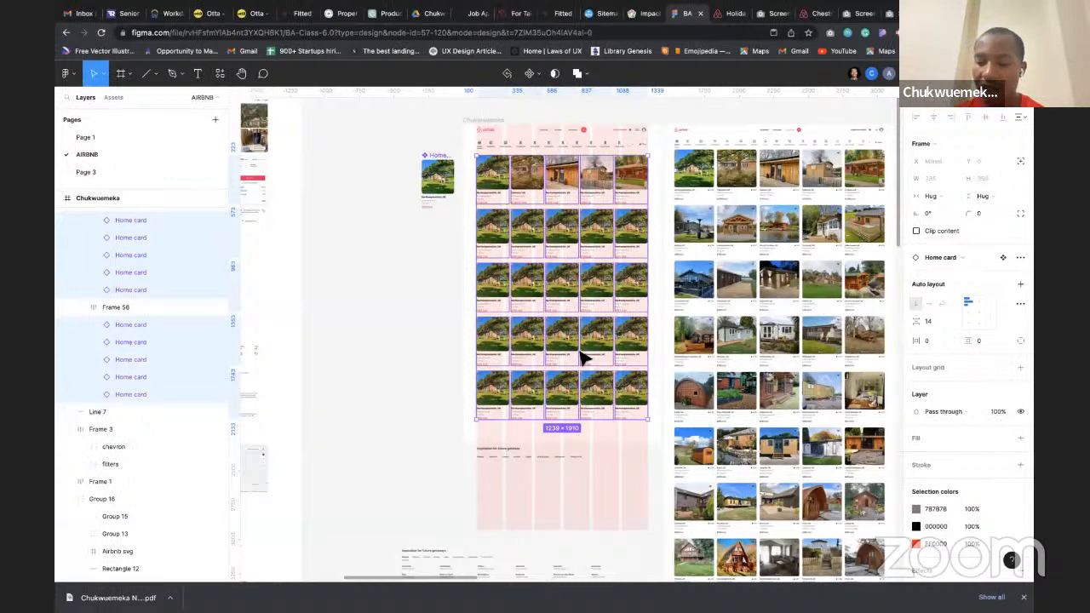
Move the selection deeper into all home cards, through their nested frames to the individual images and text layers
{"action": "key", "text": "Return"}
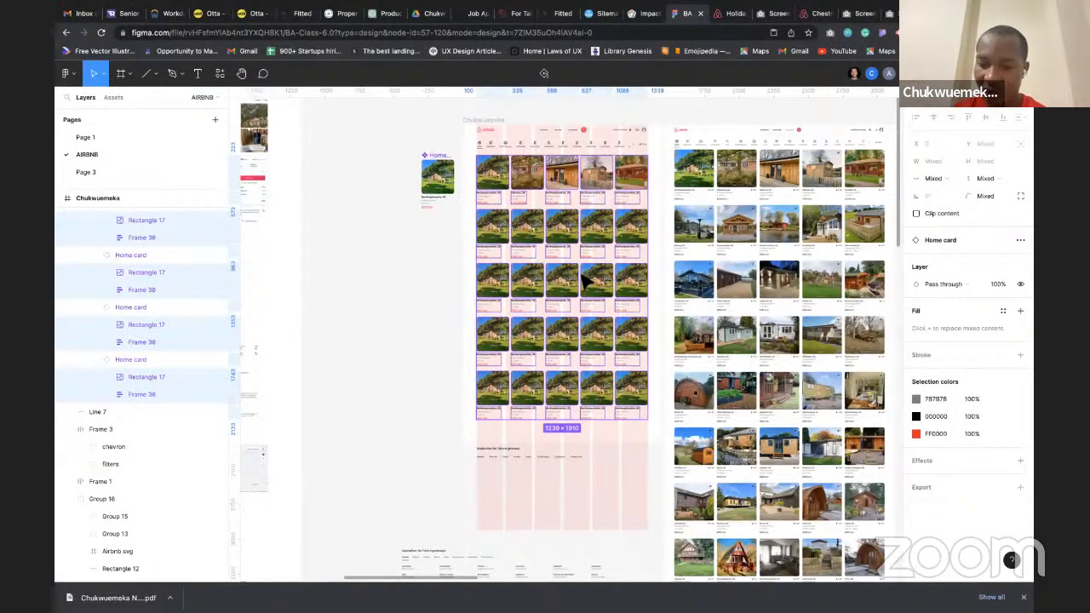
{"action": "key", "text": "Return"}
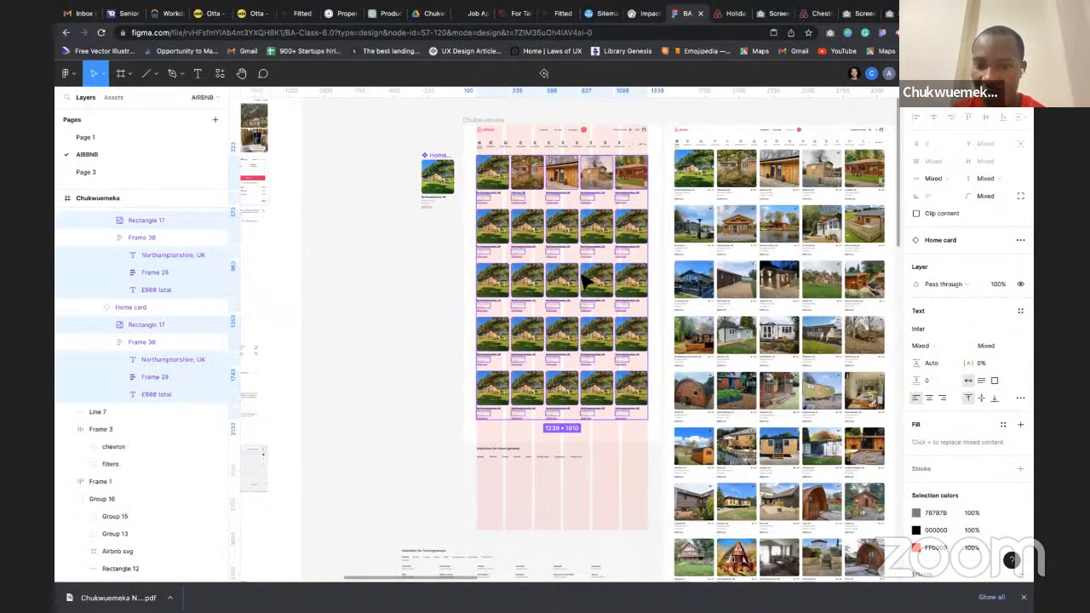
{"action": "scroll", "coordinate": [550, 384], "scroll_direction": "up", "scroll_amount": 5}
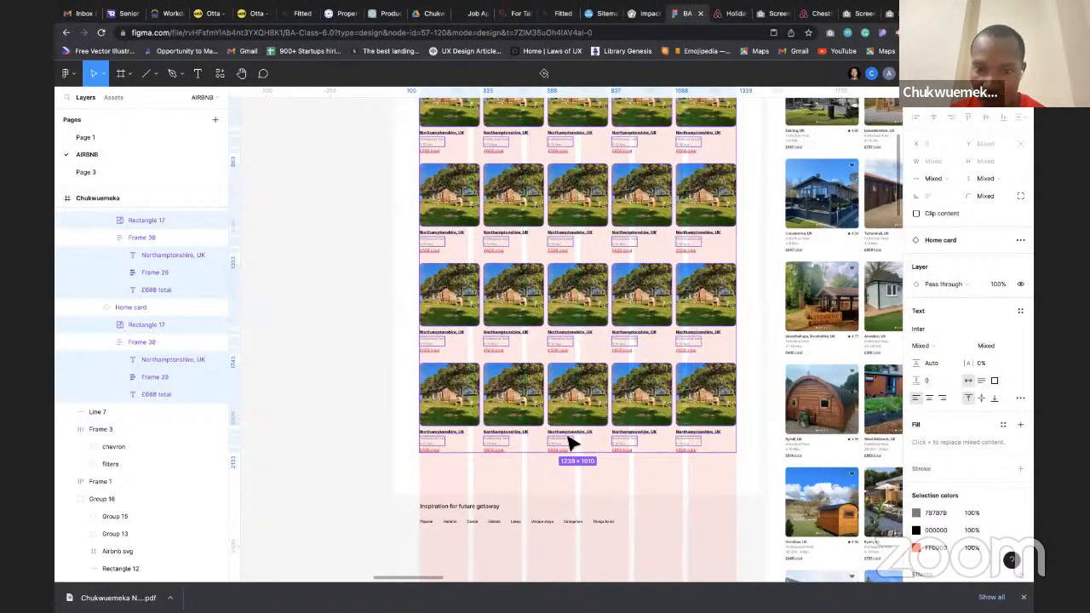
{"action": "scroll", "coordinate": [560, 446], "scroll_direction": "up", "scroll_amount": 6}
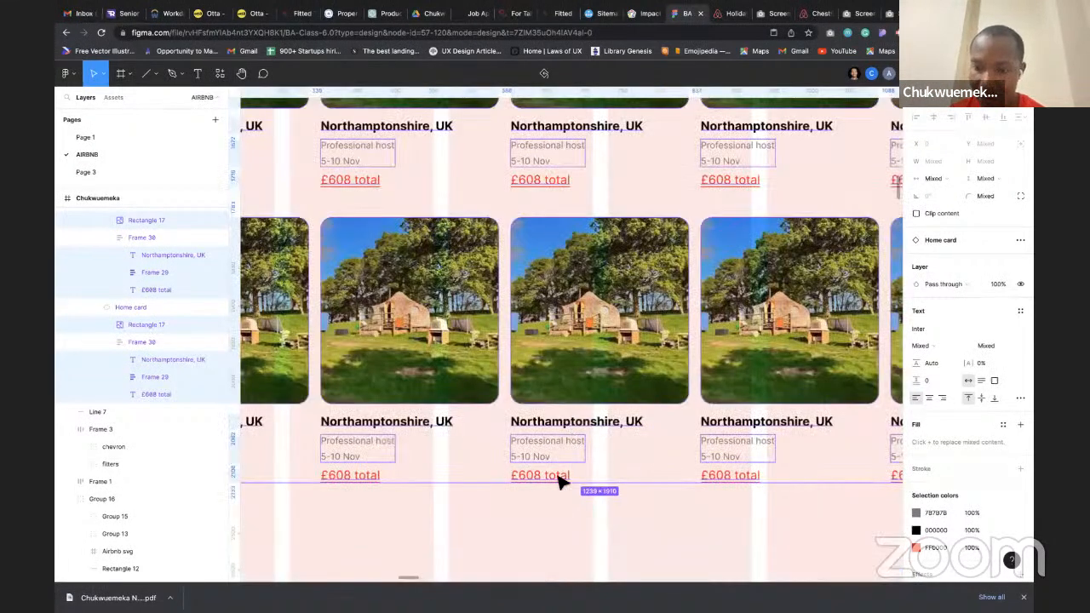
{"action": "key", "text": "Return"}
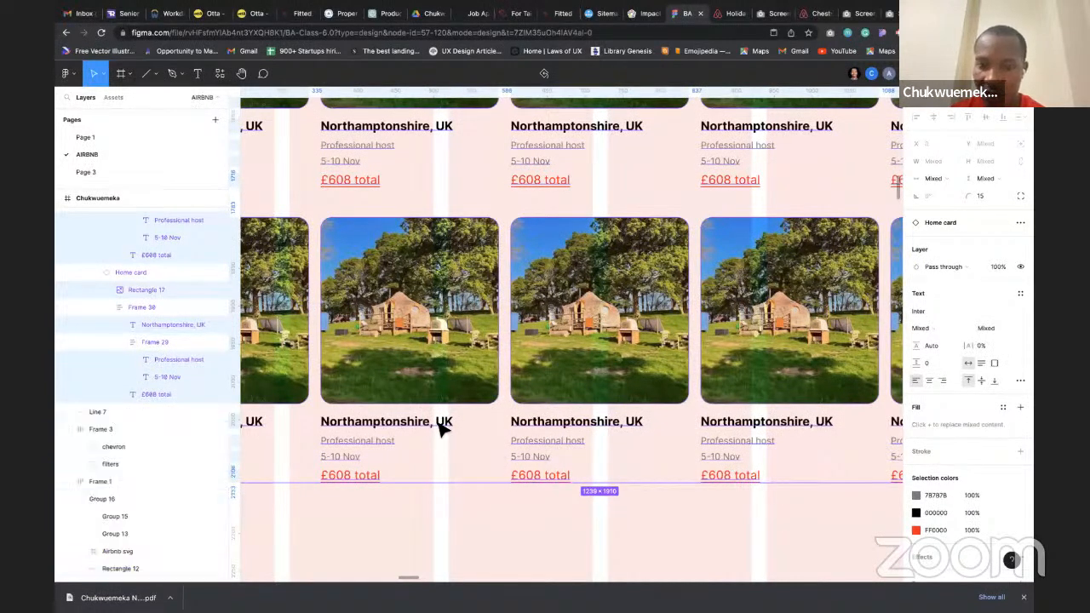
{"action": "scroll", "coordinate": [439, 430], "scroll_direction": "down", "scroll_amount": 10}
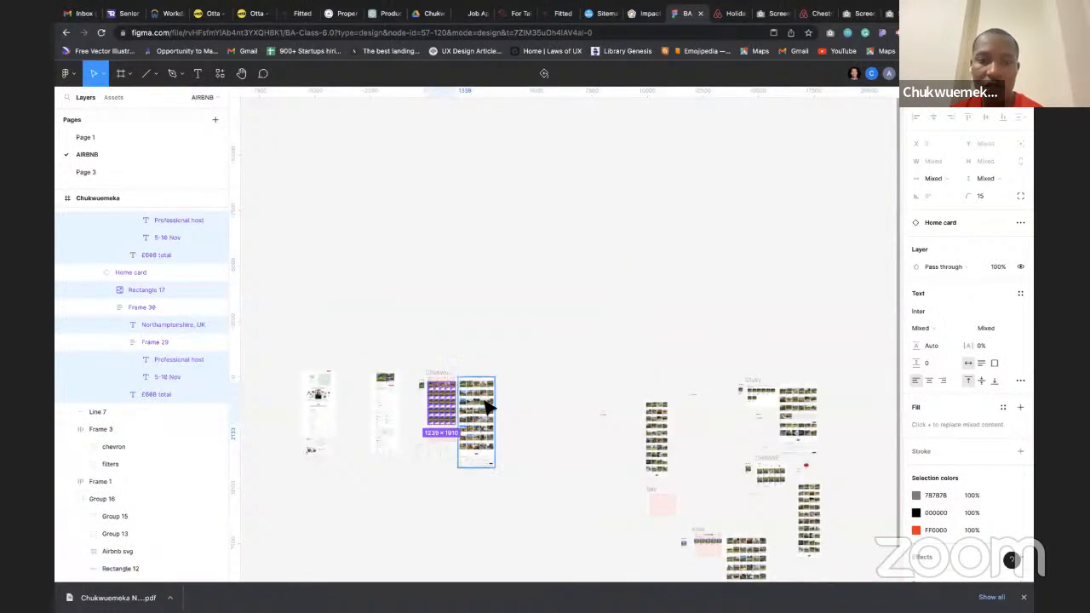
Select every label in the footer tab row except "Popular" and set their fill to grey 828282
{"action": "scroll", "coordinate": [434, 434], "scroll_direction": "up", "scroll_amount": 5}
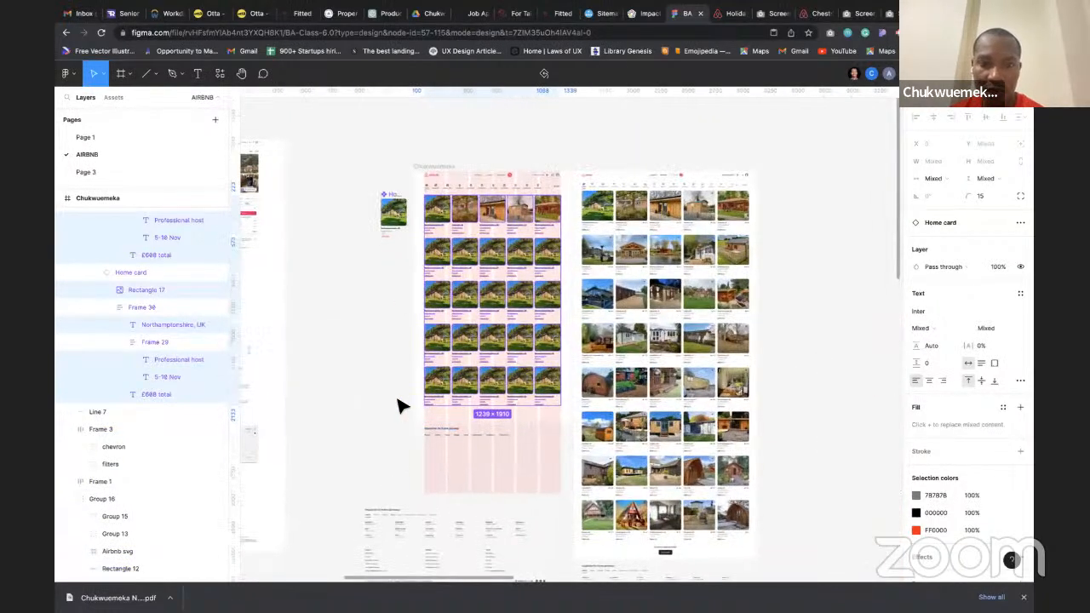
{"action": "left_click", "coordinate": [405, 410]}
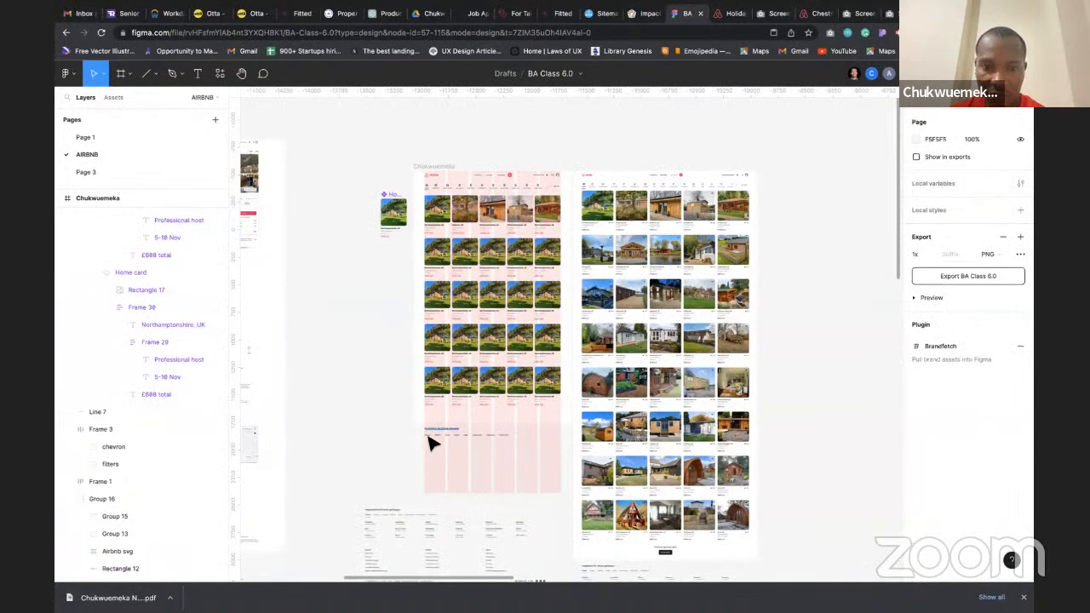
{"action": "scroll", "coordinate": [438, 442], "scroll_direction": "up", "scroll_amount": 5}
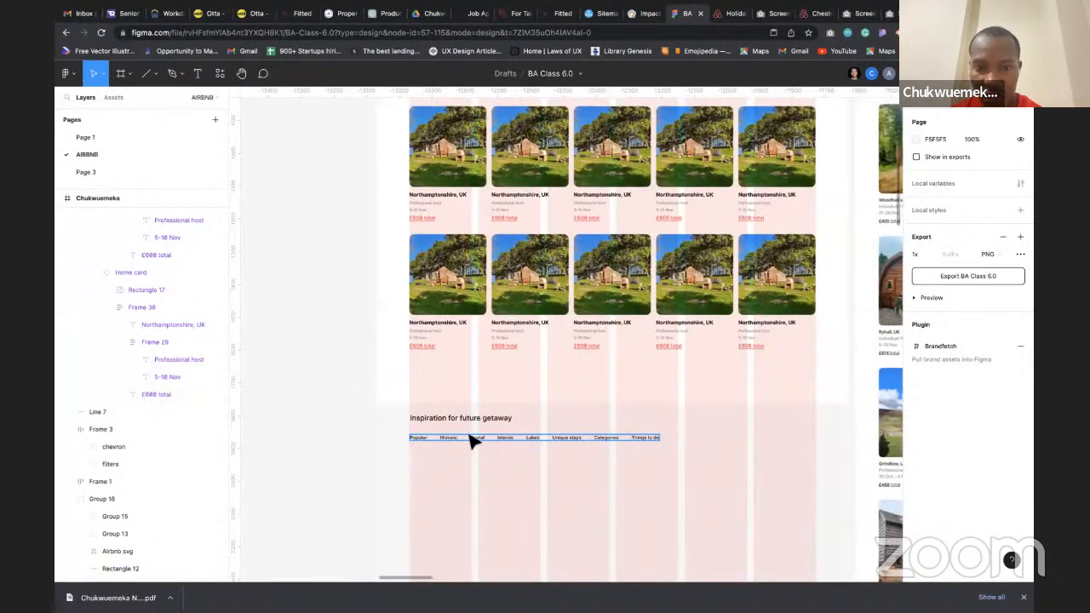
{"action": "left_click", "coordinate": [443, 439]}
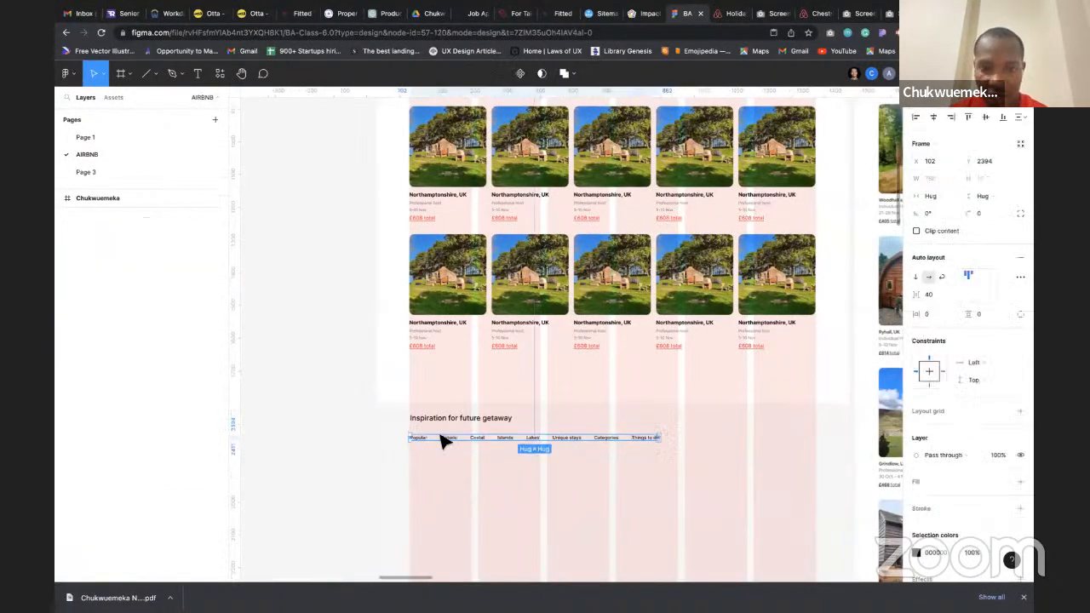
{"action": "key", "text": "Return"}
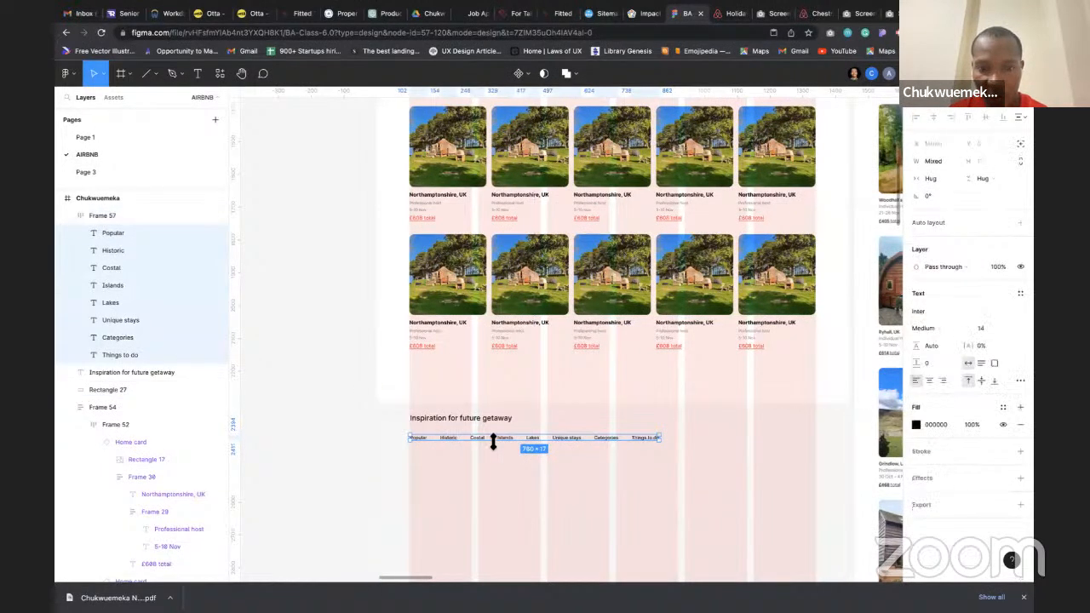
{"action": "left_click", "coordinate": [420, 439], "text": "shift"}
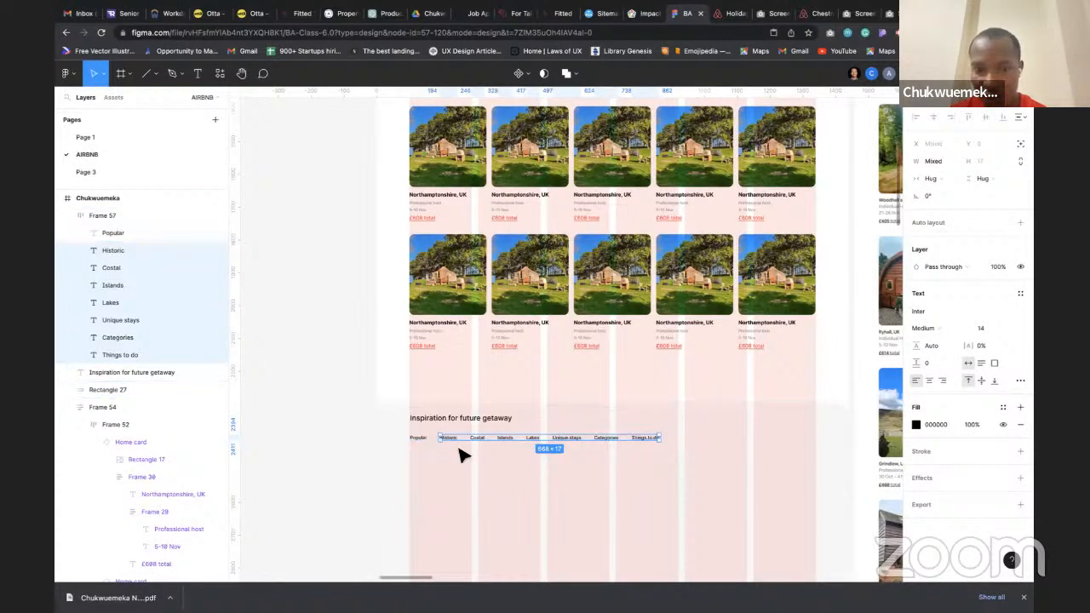
{"action": "left_click", "coordinate": [917, 424]}
{"action": "left_click_drag", "start_coordinate": [788, 390], "coordinate": [740, 375]}
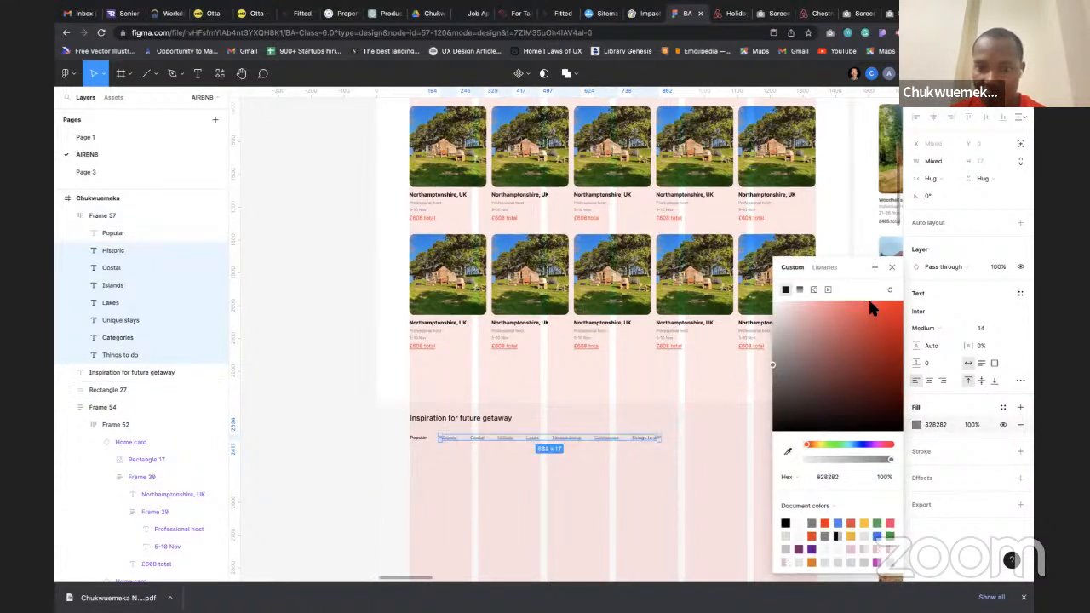
{"action": "left_click", "coordinate": [891, 267]}
{"action": "left_click", "coordinate": [329, 447]}
Draw a horizontal divider line about 1239 wide beneath the footer tab row, spanning all the grid columns
{"action": "scroll", "coordinate": [329, 448], "scroll_direction": "down", "scroll_amount": 5}
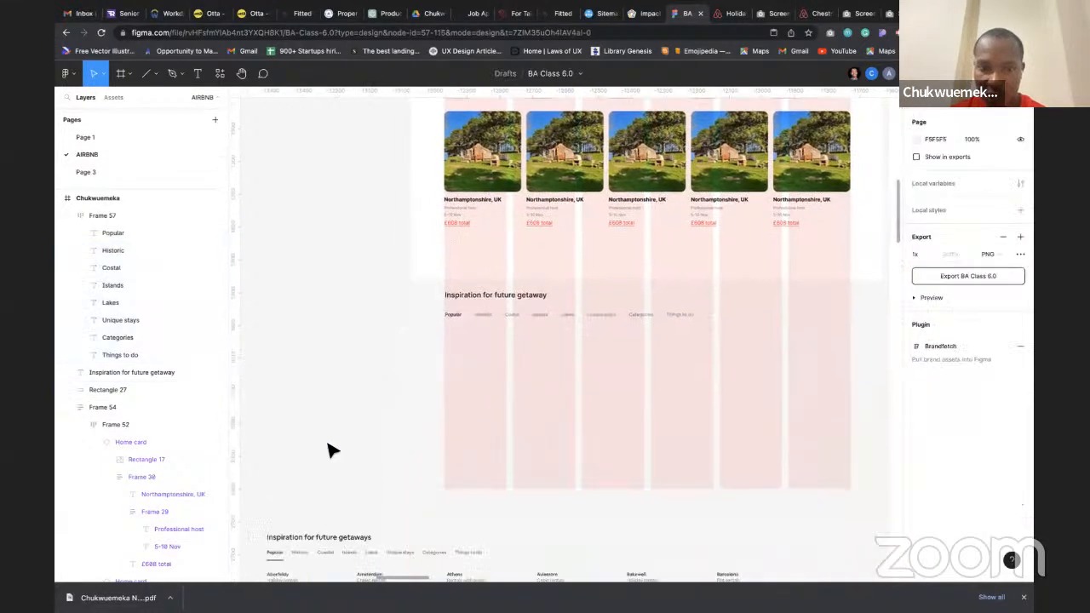
{"action": "scroll", "coordinate": [333, 383], "scroll_direction": "up", "scroll_amount": 3}
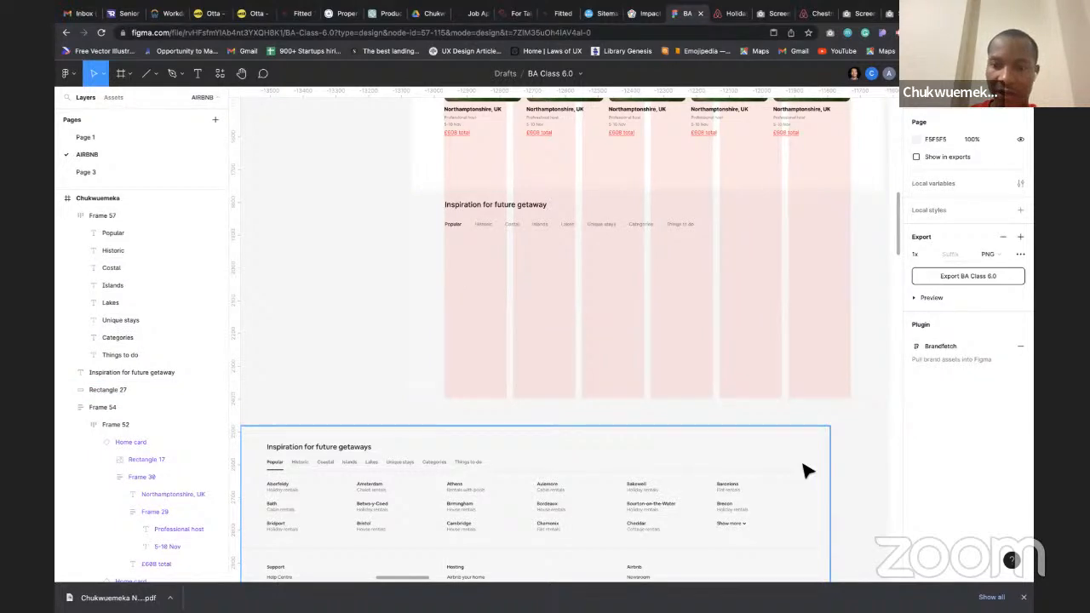
{"action": "left_click", "coordinate": [146, 75]}
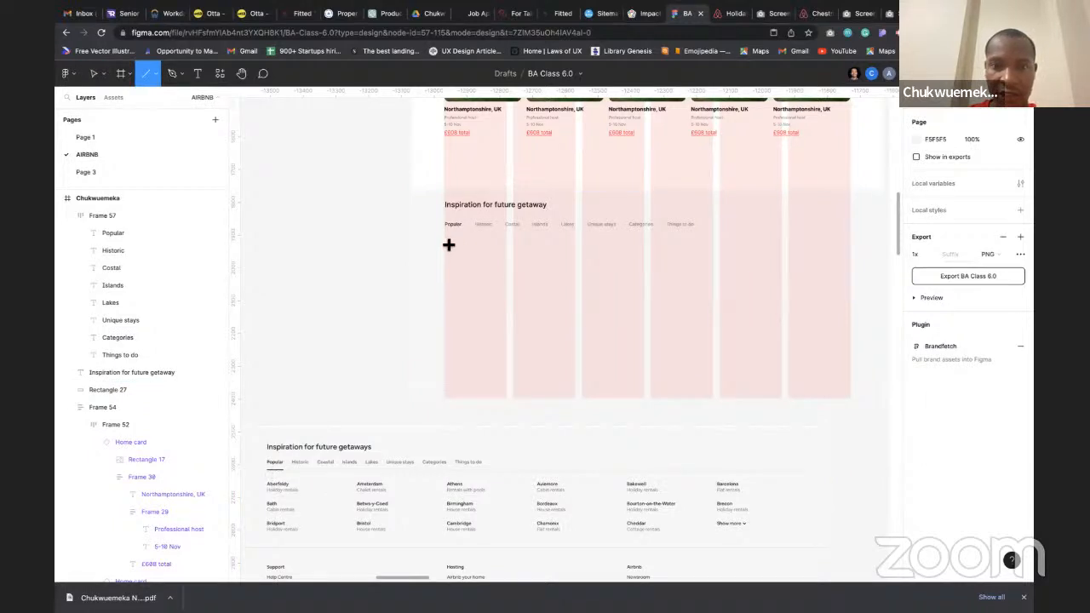
{"action": "mouse_move", "coordinate": [447, 241]}
{"action": "left_mouse_down"}
{"action": "mouse_move", "coordinate": [946, 247]}
{"action": "mouse_move", "coordinate": [793, 239]}
{"action": "left_mouse_up"}
{"action": "scroll", "coordinate": [503, 236], "scroll_direction": "left", "scroll_amount": 2}
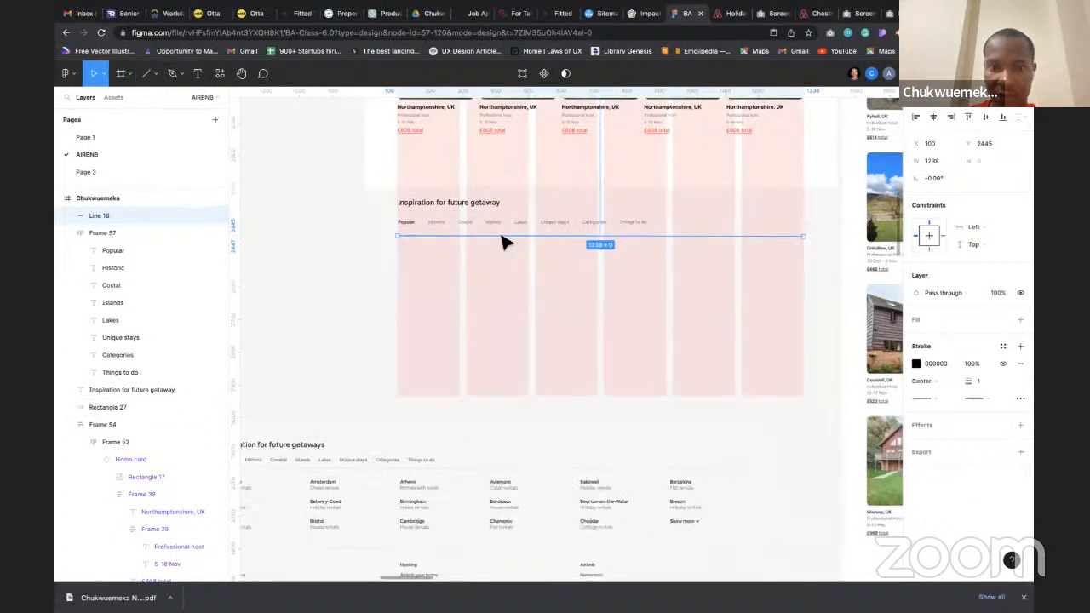
{"action": "scroll", "coordinate": [502, 243], "scroll_direction": "right", "scroll_amount": 2}
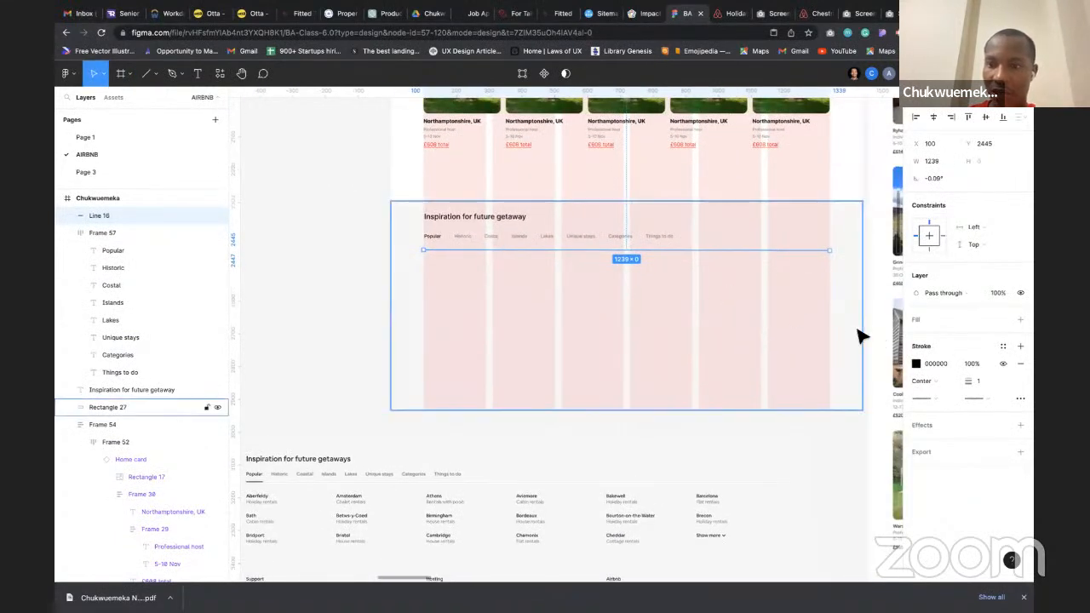
Switch to the Airbnb page, inspect the divider line under the category tabs and copy its background colour #dddddd
{"action": "left_click", "coordinate": [916, 364]}
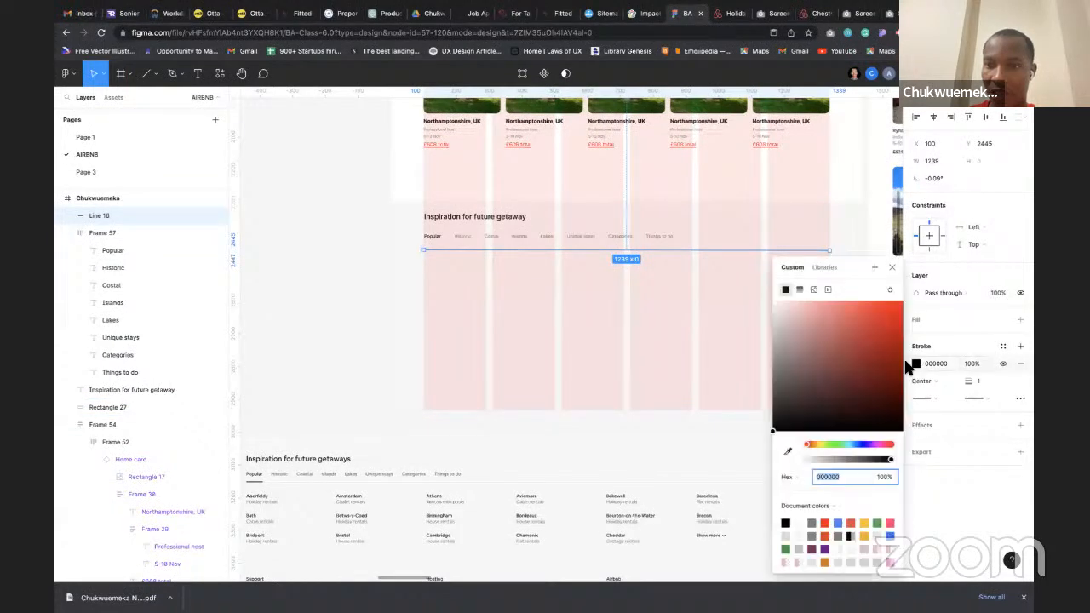
{"action": "left_click", "coordinate": [917, 364]}
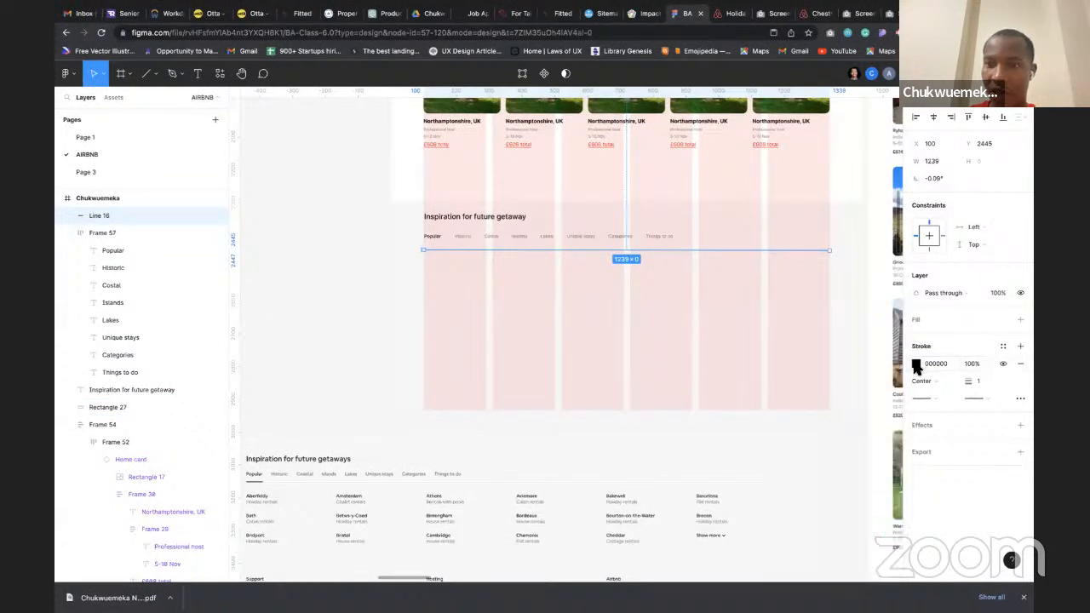
{"action": "left_click", "coordinate": [730, 14]}
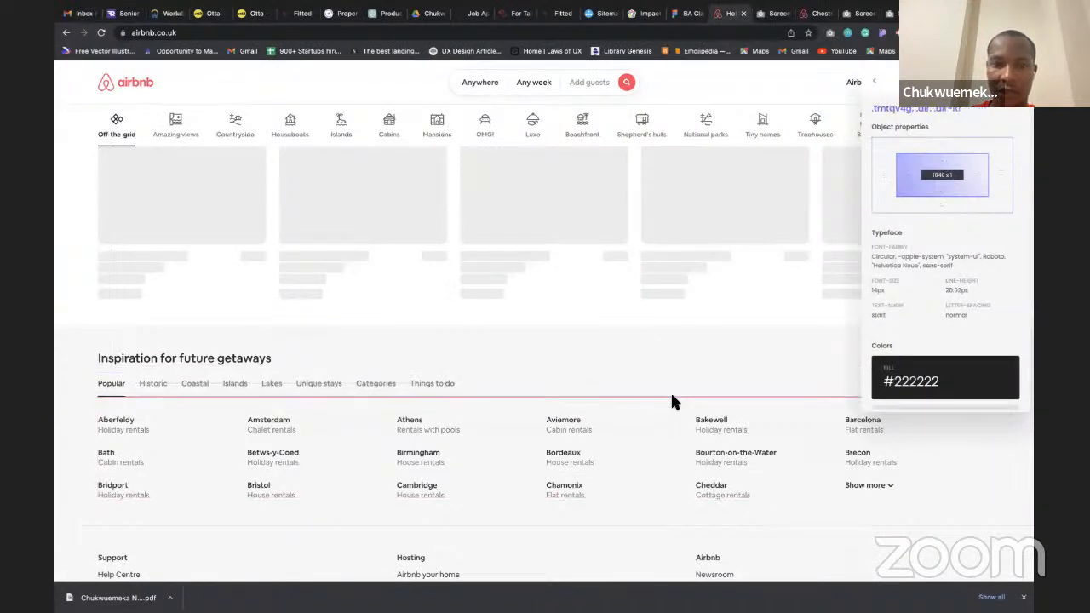
{"action": "left_click", "coordinate": [670, 389]}
{"action": "scroll", "coordinate": [939, 361], "scroll_direction": "down", "scroll_amount": 2}
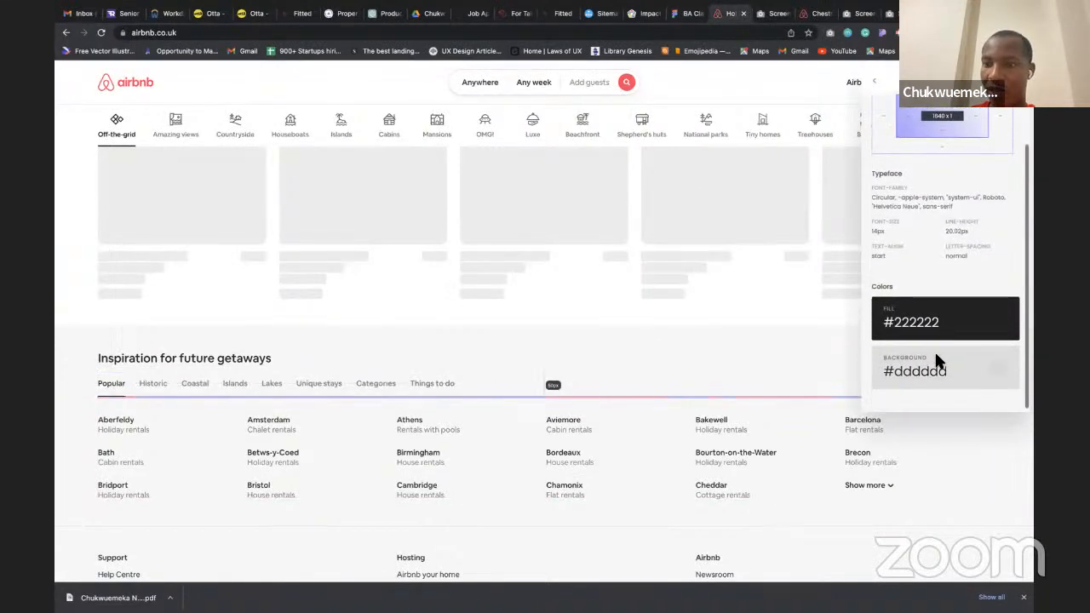
{"action": "left_click", "coordinate": [998, 370]}
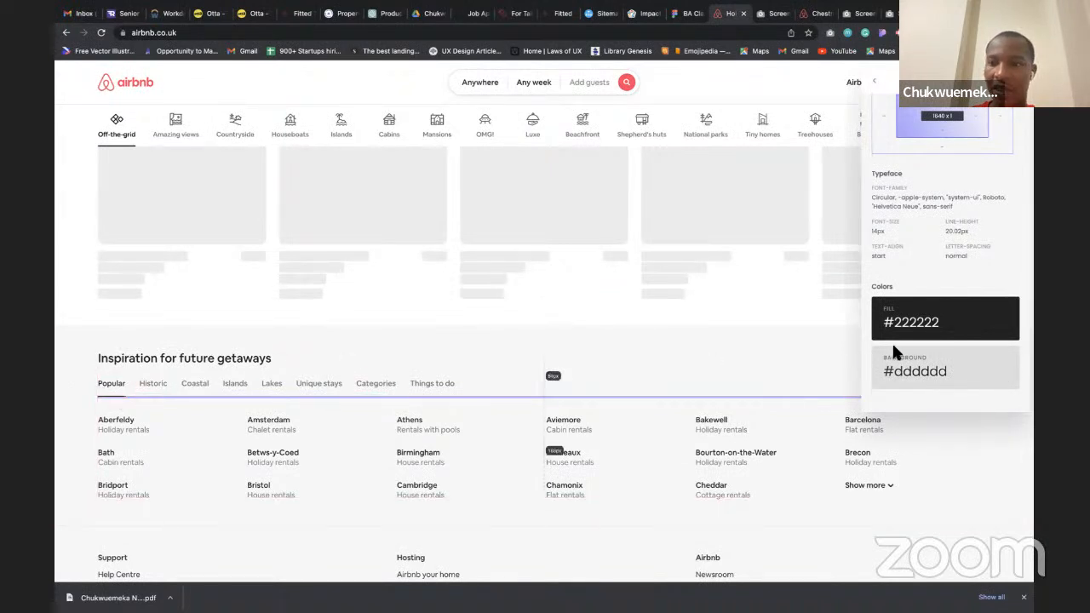
Switch back to the Figma file, set the divider line's stroke colour to DDDDDD and deselect it
{"action": "left_click", "coordinate": [696, 15]}
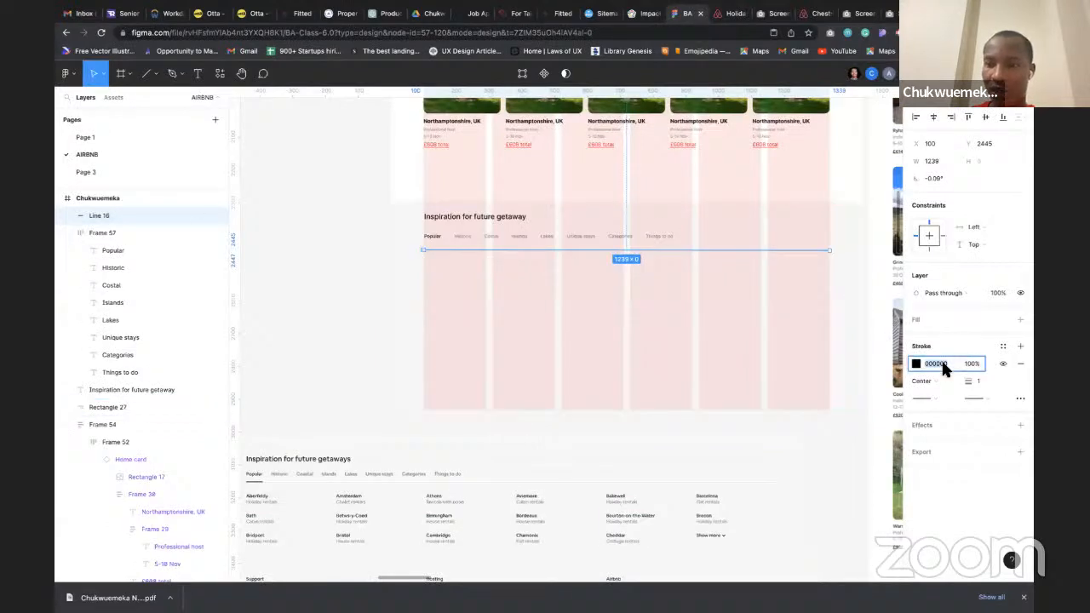
{"action": "key", "text": "Return"}
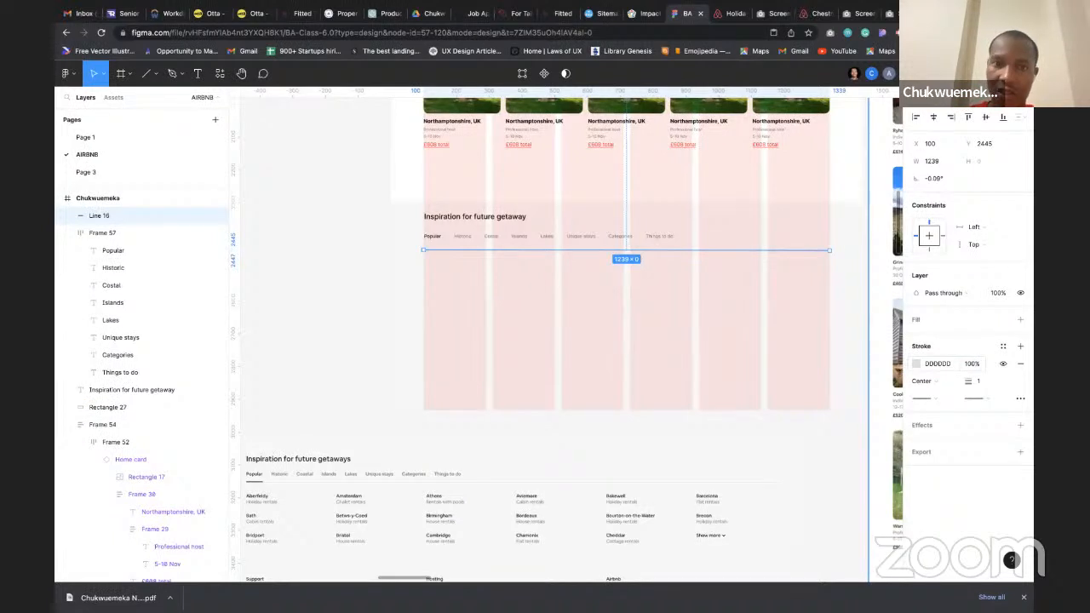
{"action": "left_click", "coordinate": [839, 441]}
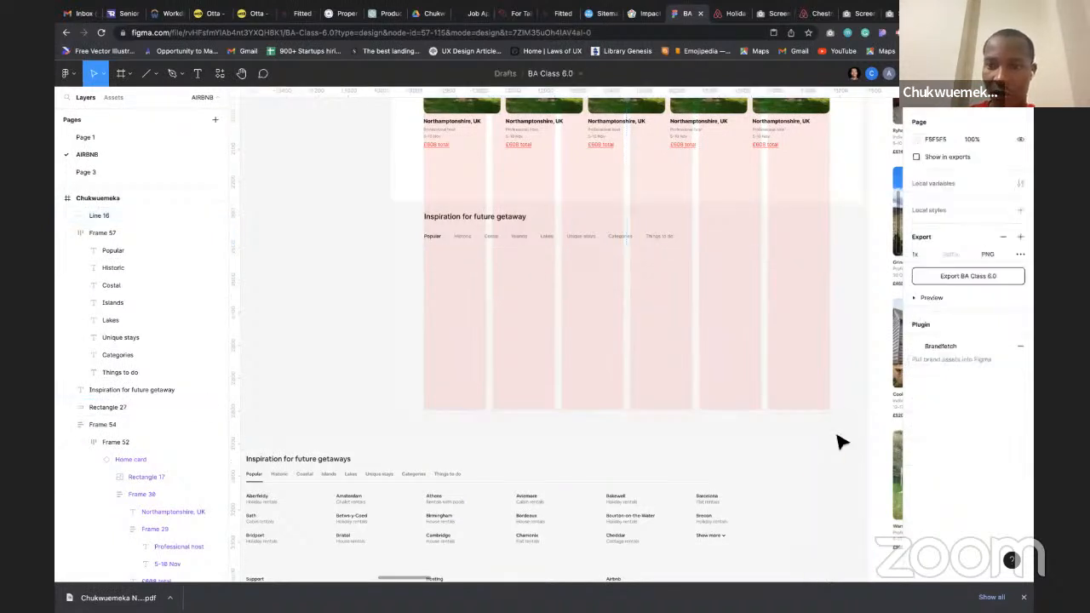
Draw a short line over the start of the divider beneath "Popular" and lengthen it to about 63
{"action": "left_click", "coordinate": [572, 252]}
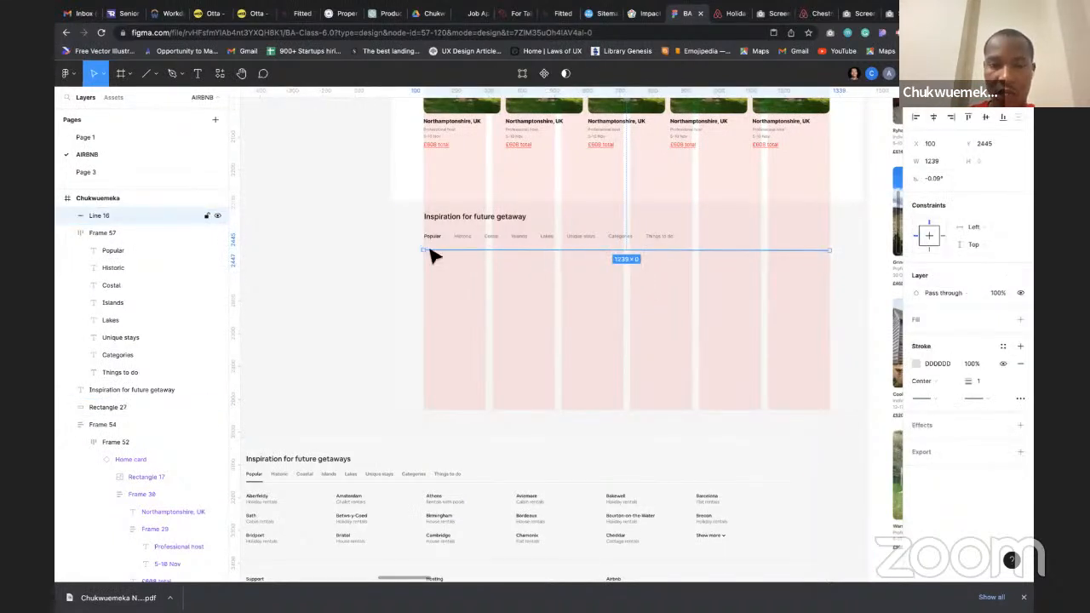
{"action": "left_click", "coordinate": [147, 74]}
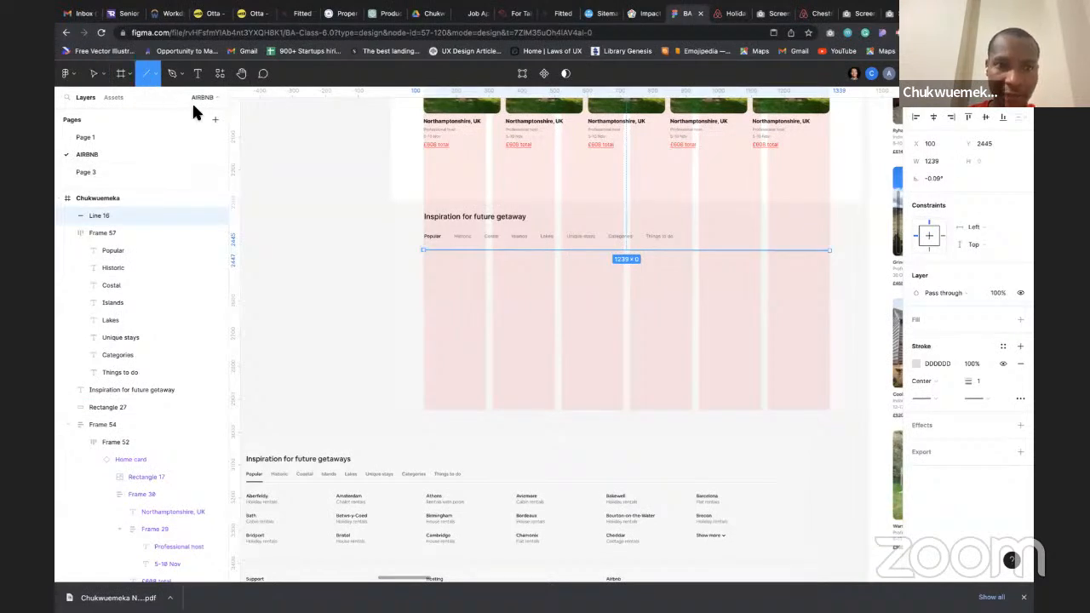
{"action": "left_click_drag", "start_coordinate": [426, 249], "coordinate": [441, 250]}
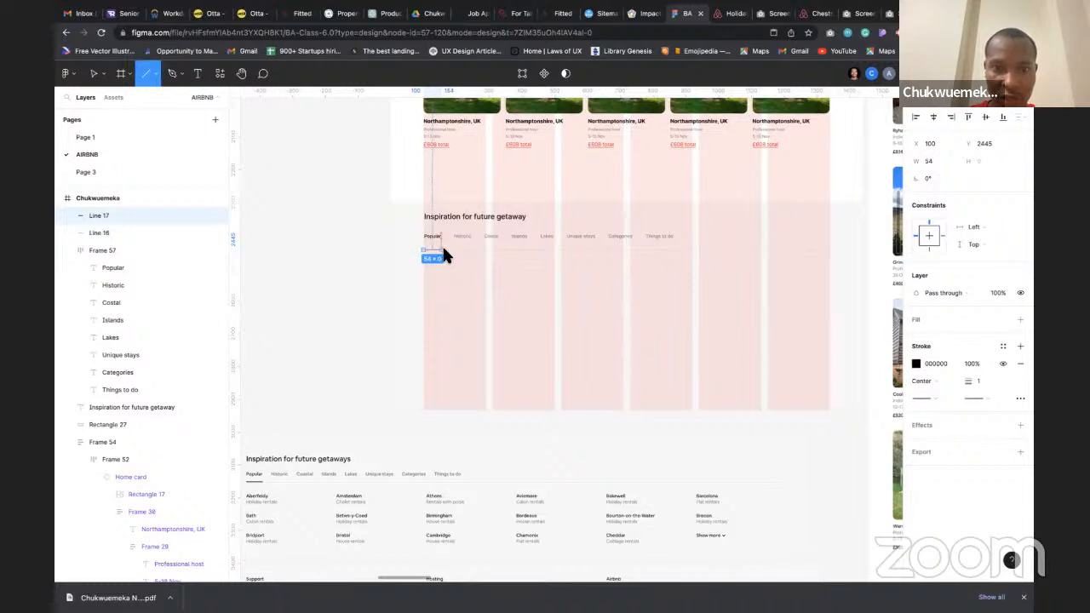
{"action": "left_click_drag", "start_coordinate": [442, 250], "coordinate": [447, 252]}
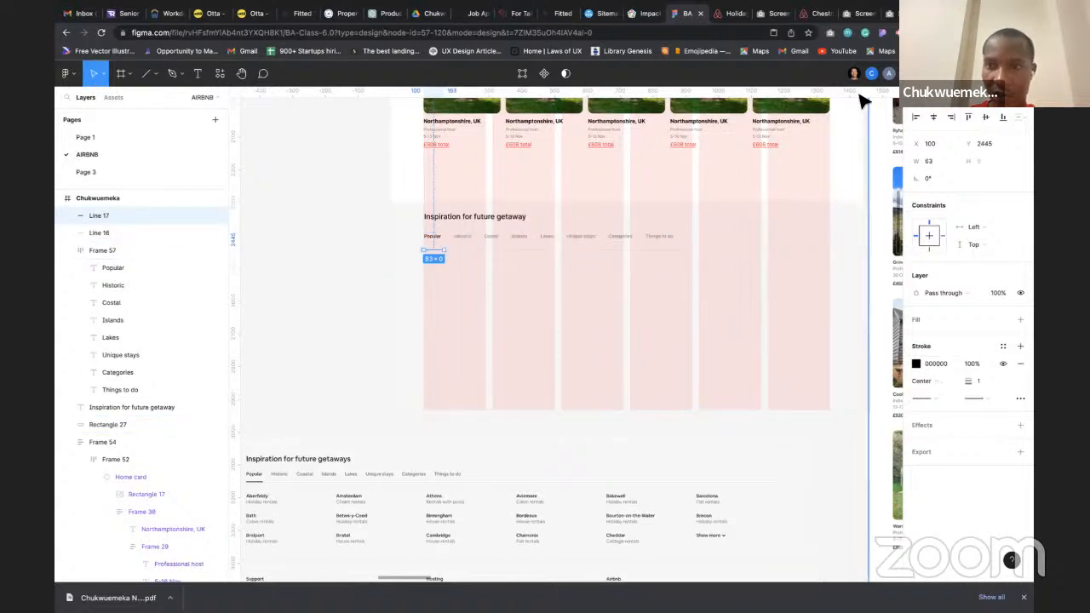
Check the inspected colours on the Airbnb page and set the short line's stroke to 222222 in Figma
{"action": "left_click", "coordinate": [730, 13]}
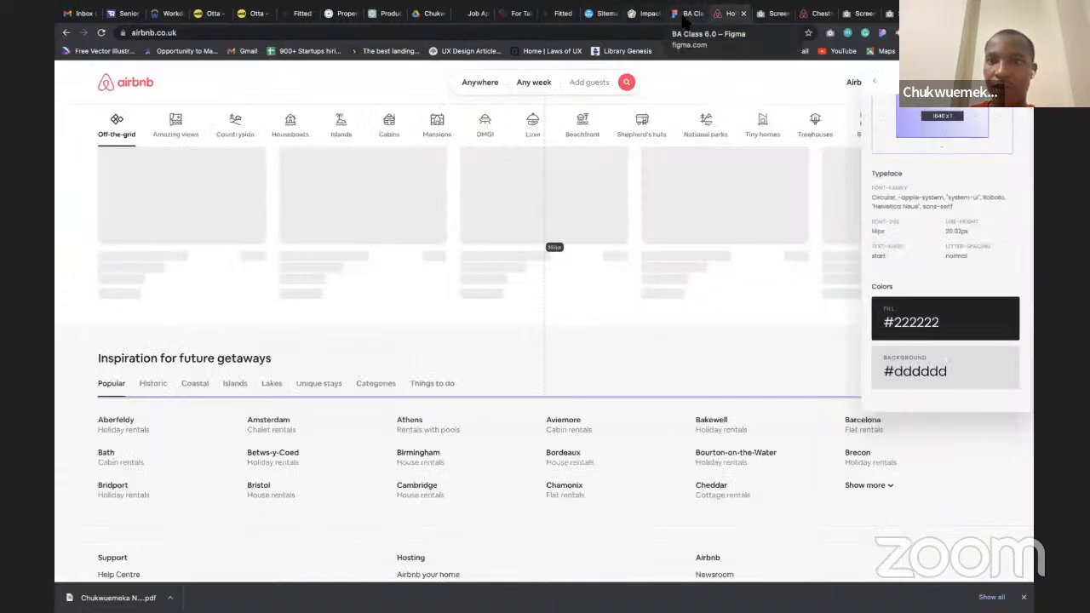
{"action": "left_click", "coordinate": [688, 13]}
{"action": "left_click", "coordinate": [941, 364]}
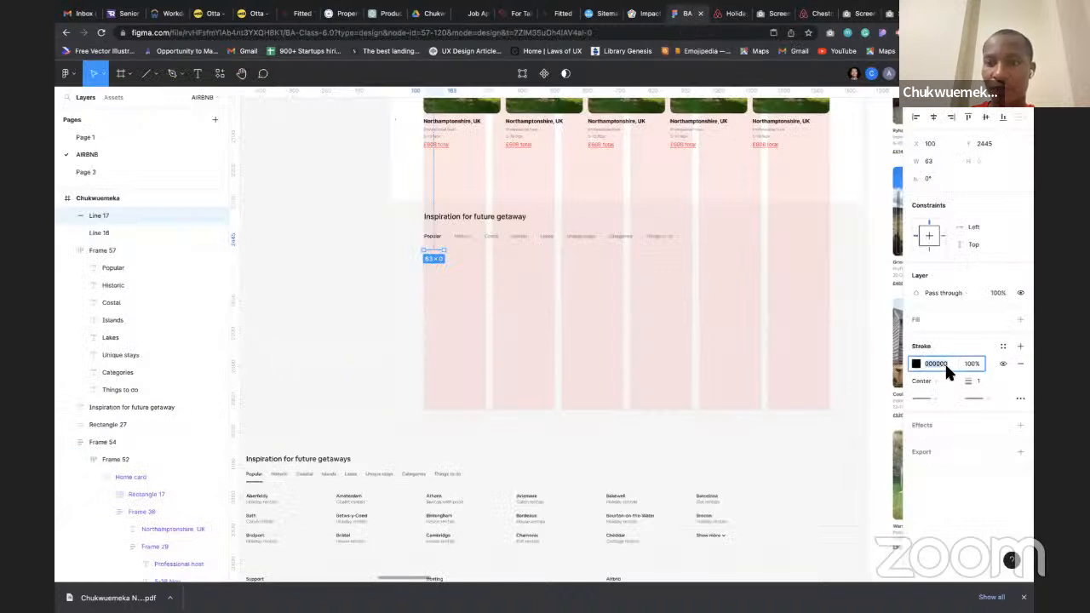
{"action": "type", "text": "2"}
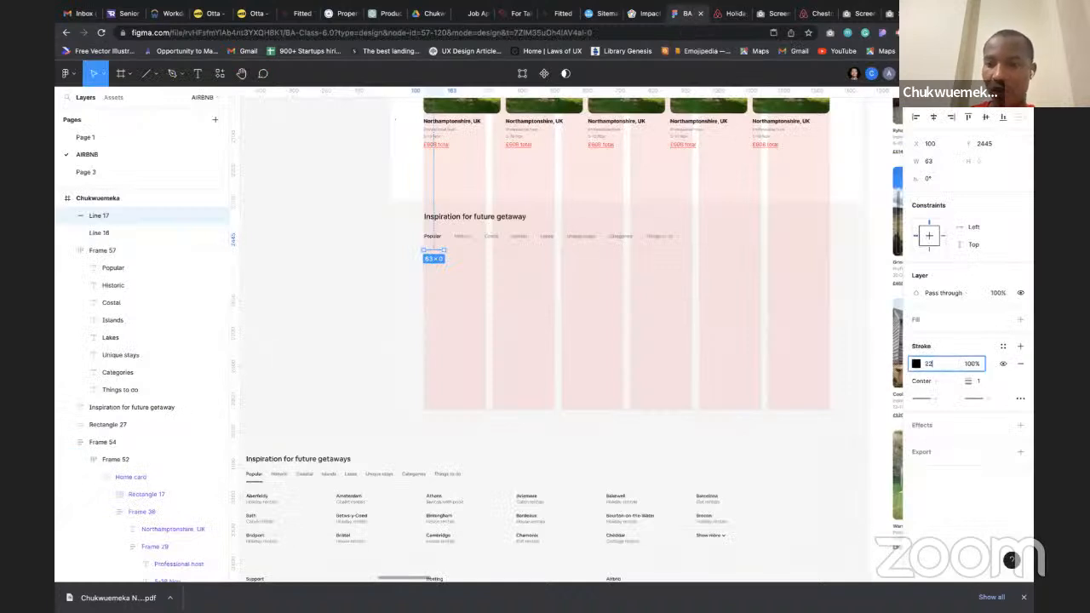
{"action": "type", "text": "2"}
{"action": "key", "text": "Return"}
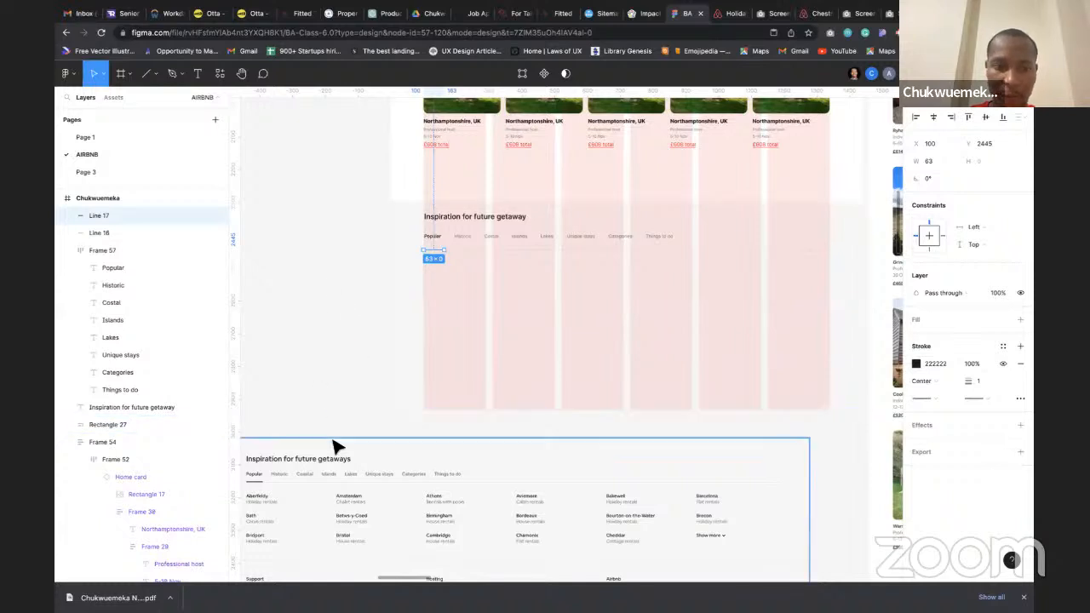
Set the stroke weight of the short line beneath "Popular" to 2 and deselect it
{"action": "scroll", "coordinate": [332, 445], "scroll_direction": "left", "scroll_amount": 2}
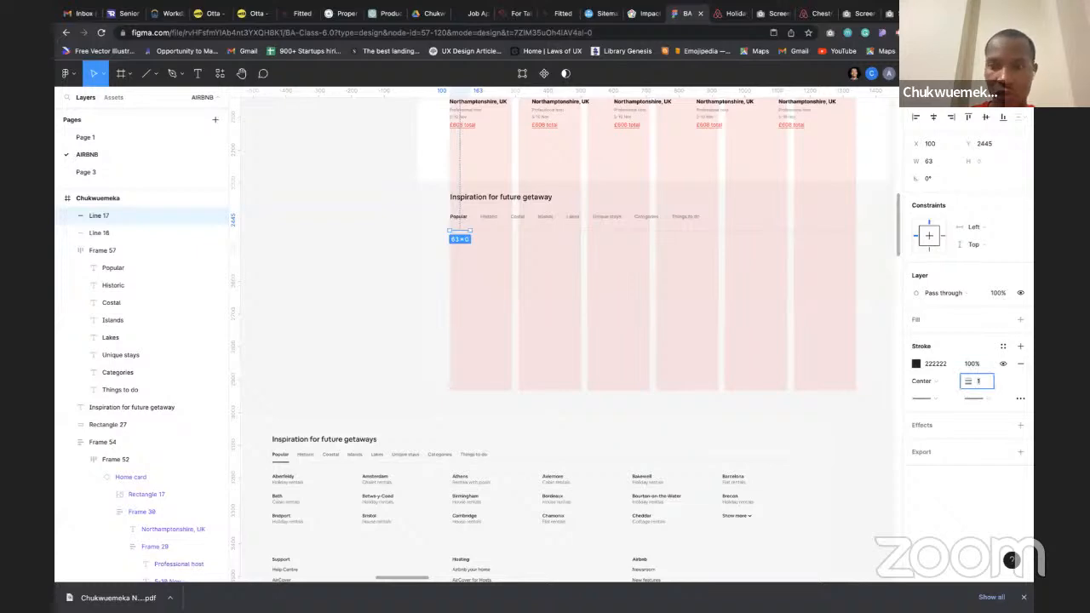
{"action": "type", "text": "2"}
{"action": "key", "text": "Return"}
{"action": "left_click", "coordinate": [369, 281]}
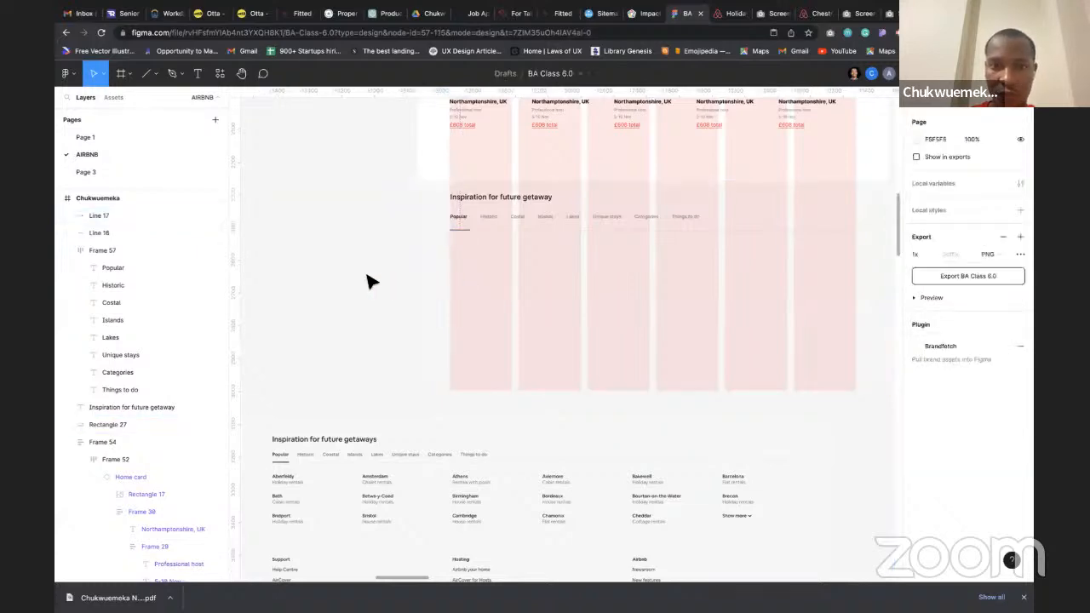
Select the main home page frame and hide its 6-column layout grid
{"action": "scroll", "coordinate": [368, 281], "scroll_direction": "down", "scroll_amount": 3}
{"action": "scroll", "coordinate": [368, 281], "scroll_direction": "down", "scroll_amount": 2}
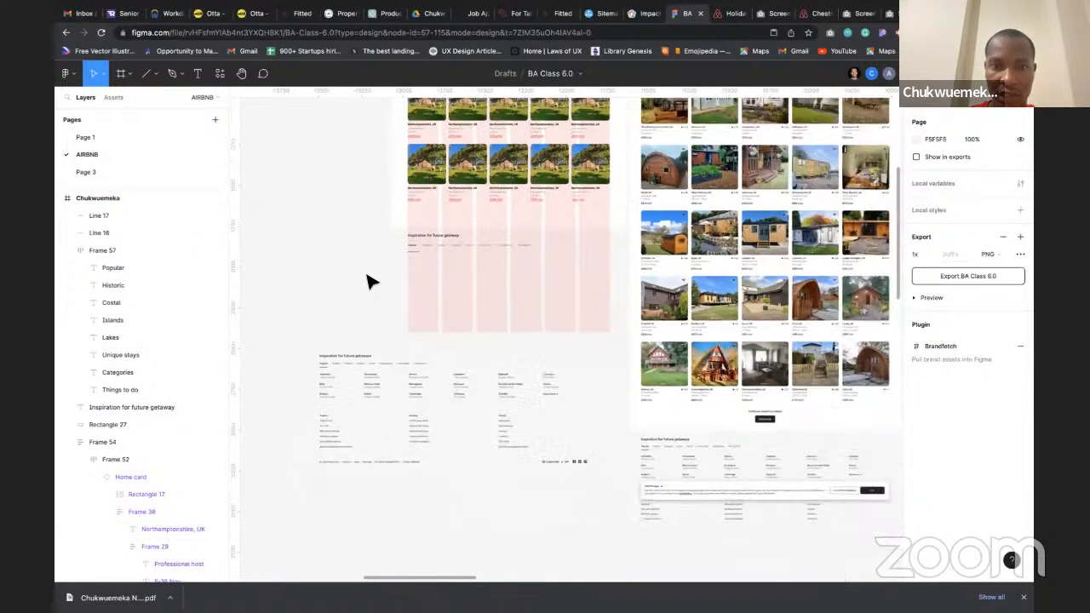
{"action": "scroll", "coordinate": [365, 280], "scroll_direction": "up", "scroll_amount": 5}
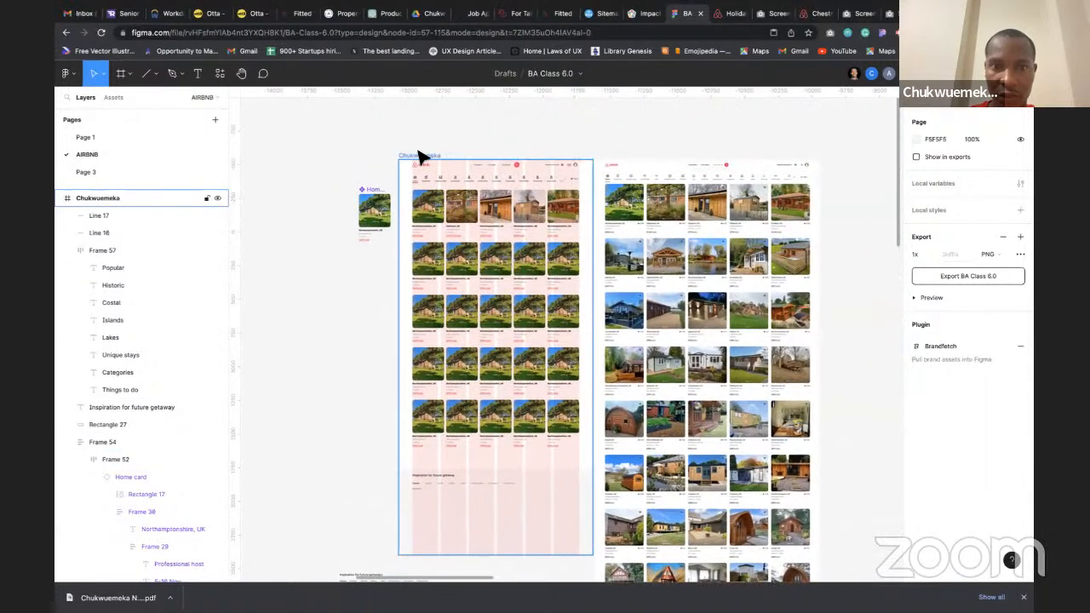
{"action": "left_click", "coordinate": [418, 157]}
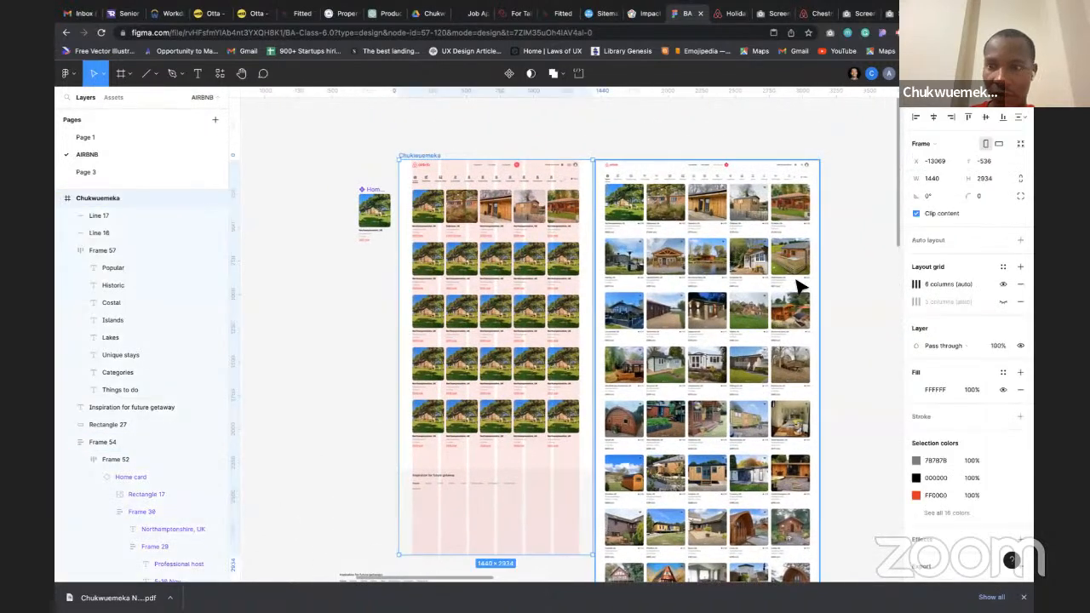
{"action": "left_click", "coordinate": [1005, 284]}
Select the short underline and the long divider beneath the tab row and wrap both in an auto layout frame
{"action": "scroll", "coordinate": [450, 530], "scroll_direction": "up", "scroll_amount": 2}
{"action": "scroll", "coordinate": [455, 534], "scroll_direction": "up", "scroll_amount": 4}
{"action": "scroll", "coordinate": [455, 533], "scroll_direction": "down", "scroll_amount": 6}
{"action": "scroll", "coordinate": [451, 534], "scroll_direction": "down", "scroll_amount": 1}
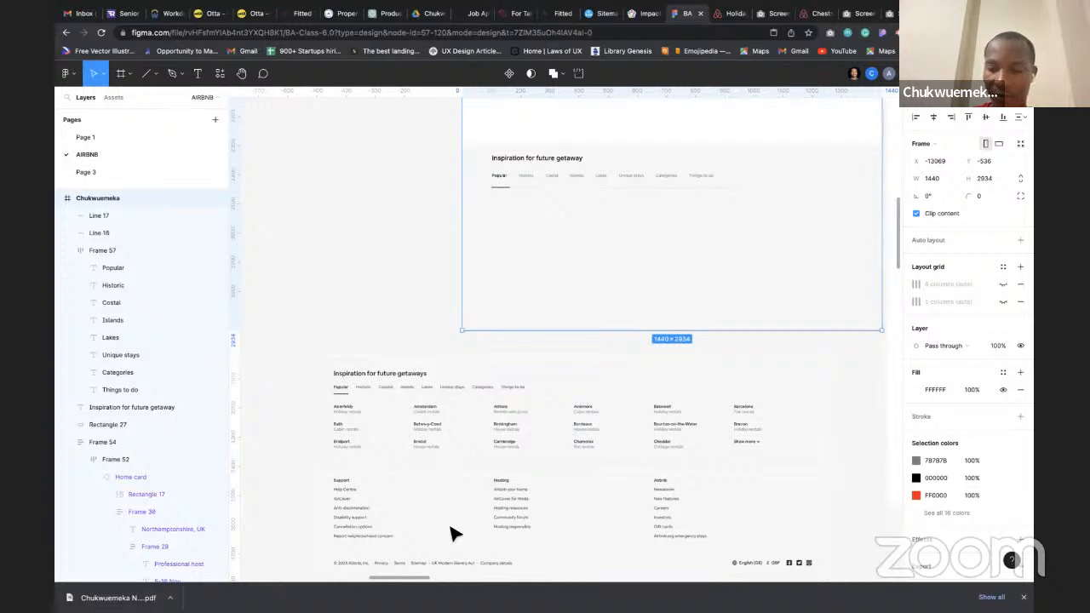
{"action": "left_click", "coordinate": [503, 189]}
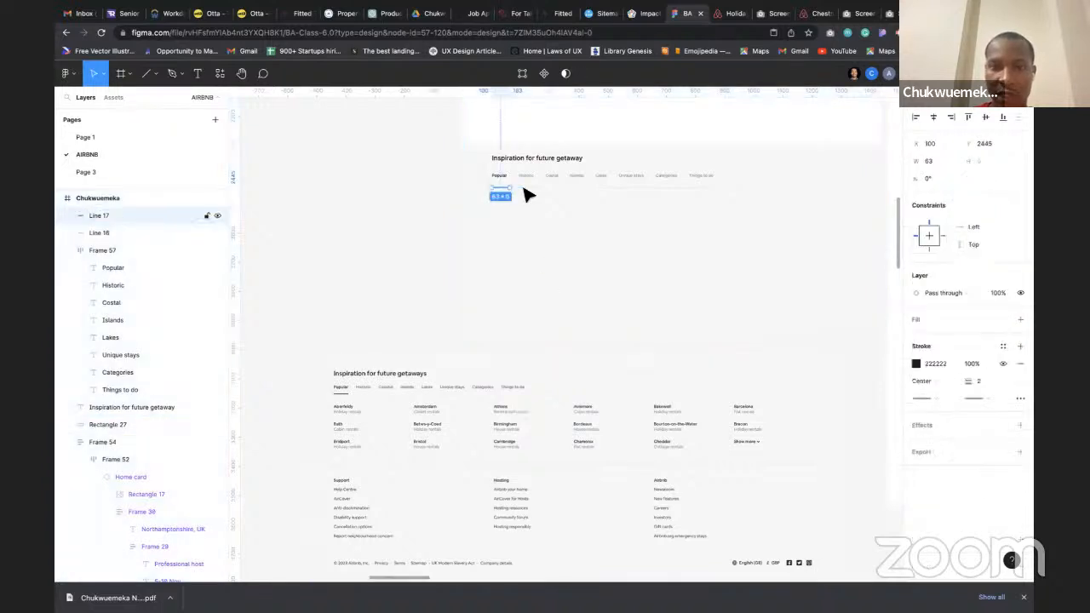
{"action": "left_click", "coordinate": [531, 188], "text": "shift"}
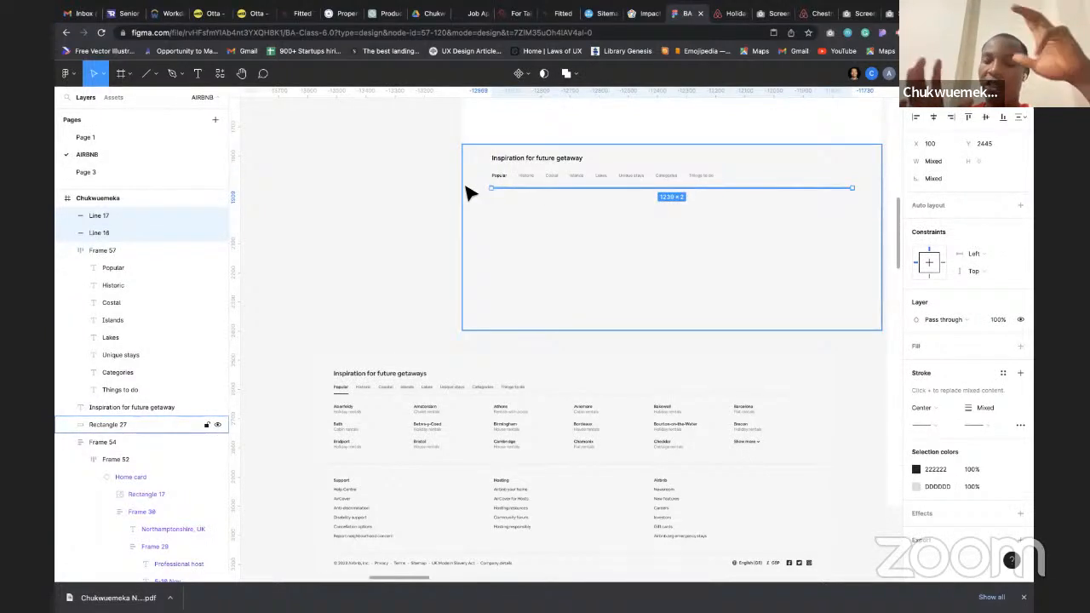
{"action": "scroll", "coordinate": [565, 178], "scroll_direction": "up", "scroll_amount": 5}
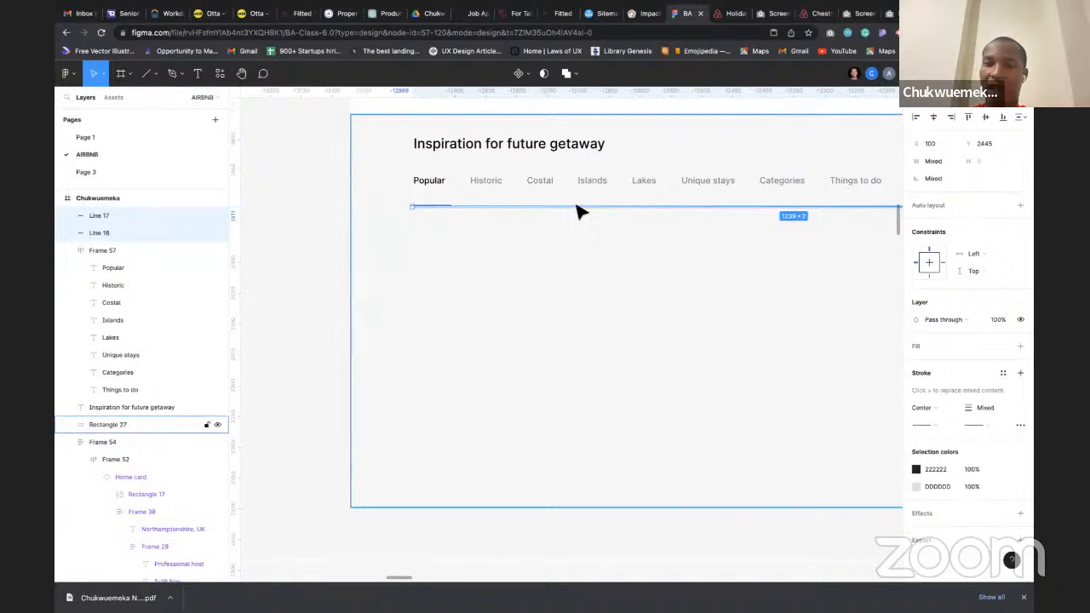
{"action": "left_click", "coordinate": [1021, 206]}
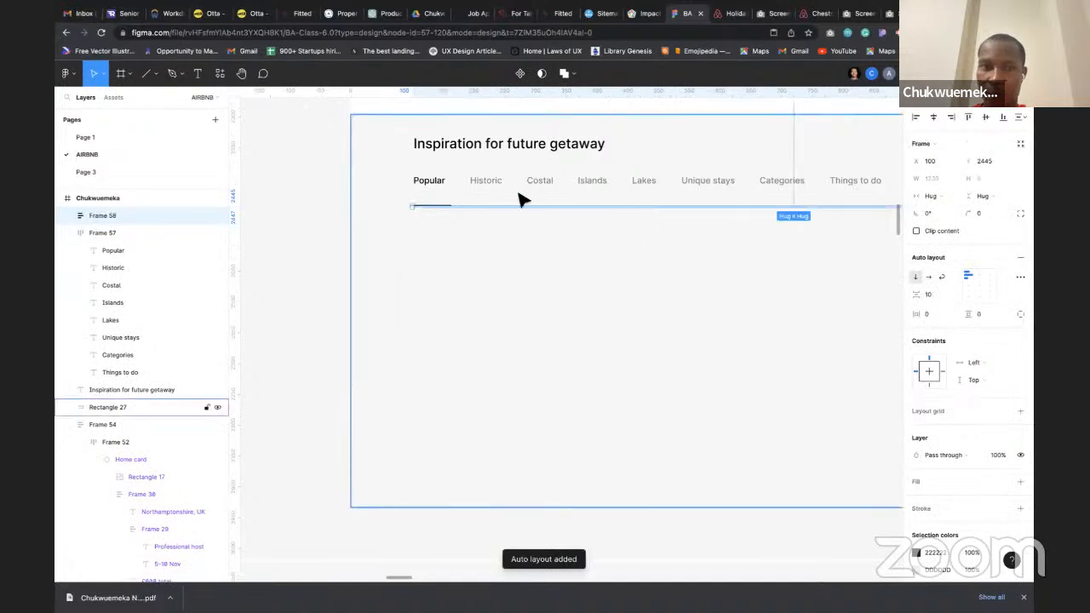
Select the short underline inside the new auto layout frame and move it 100 along the divider, beneath "Historic"
{"action": "scroll", "coordinate": [518, 199], "scroll_direction": "up", "scroll_amount": 5}
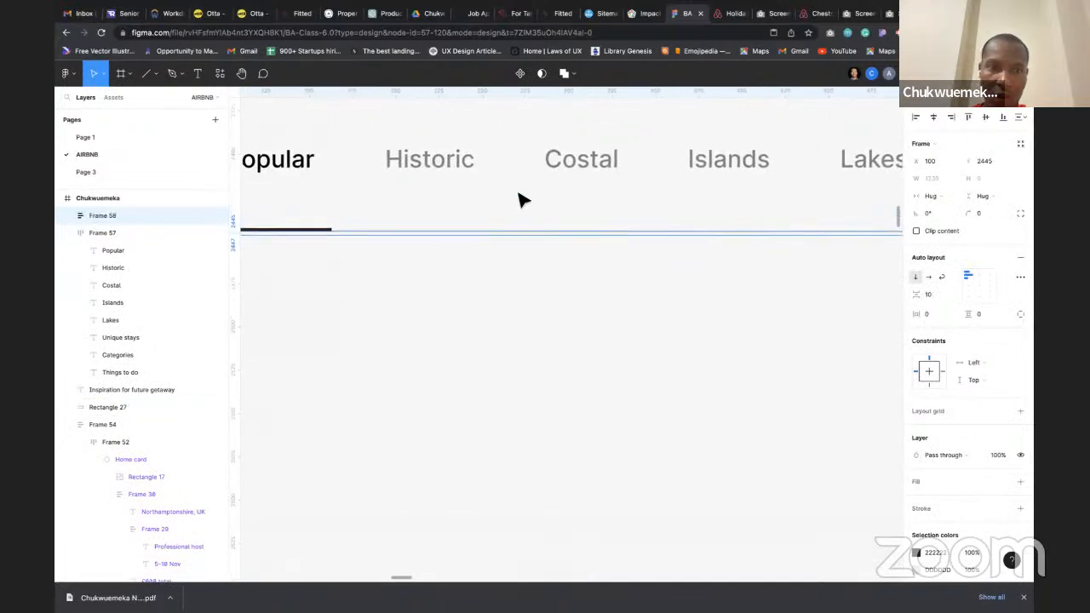
{"action": "scroll", "coordinate": [521, 199], "scroll_direction": "down", "scroll_amount": 2}
{"action": "scroll", "coordinate": [521, 199], "scroll_direction": "down", "scroll_amount": 4}
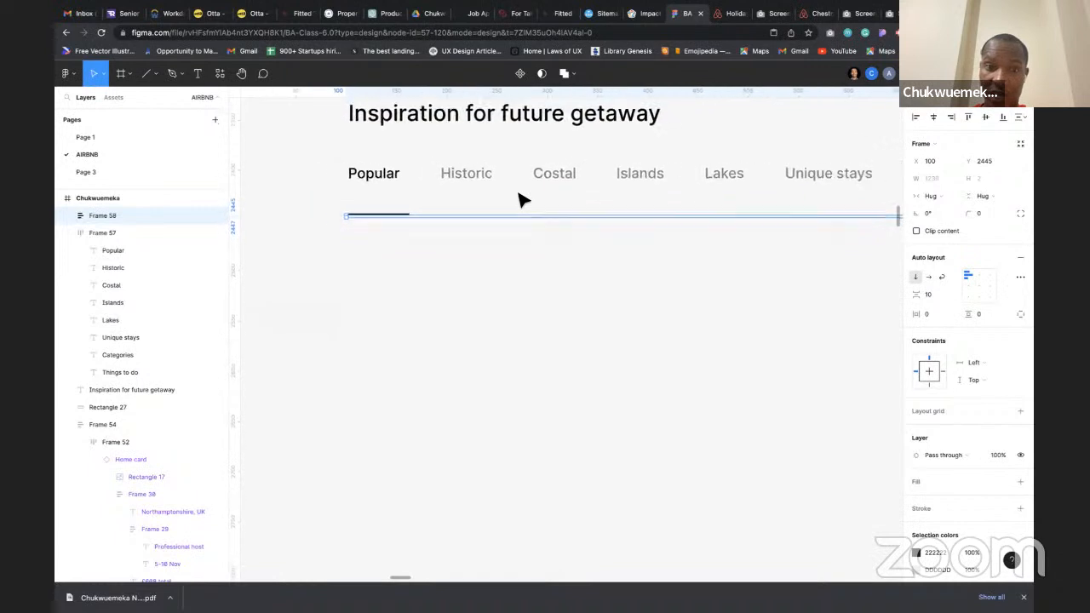
{"action": "scroll", "coordinate": [428, 236], "scroll_direction": "down", "scroll_amount": 5}
{"action": "scroll", "coordinate": [430, 233], "scroll_direction": "down", "scroll_amount": 1}
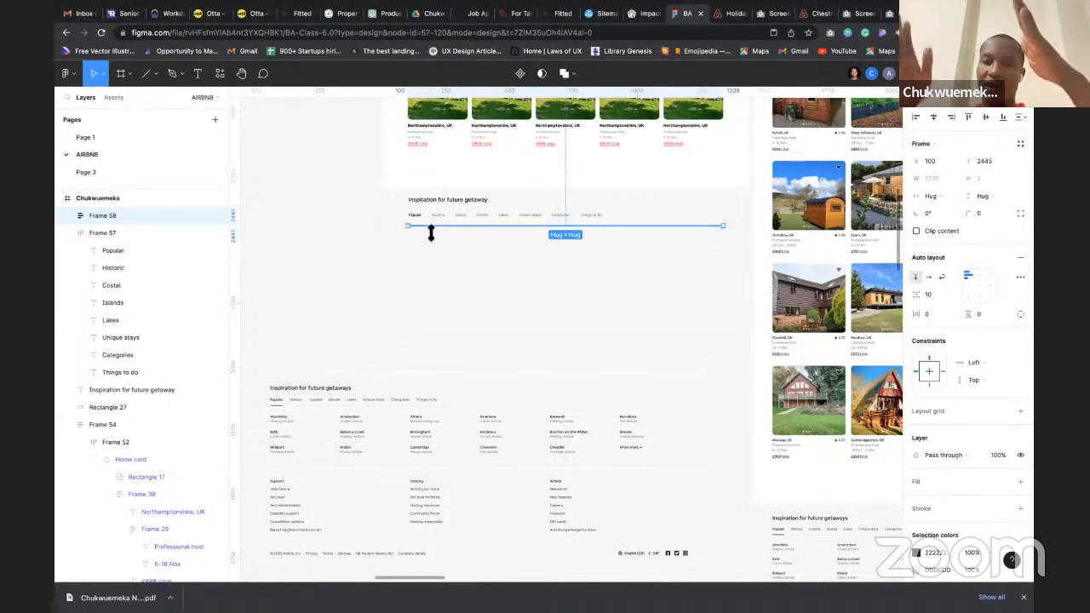
{"action": "scroll", "coordinate": [426, 220], "scroll_direction": "up", "scroll_amount": 5}
{"action": "scroll", "coordinate": [428, 220], "scroll_direction": "up", "scroll_amount": 2}
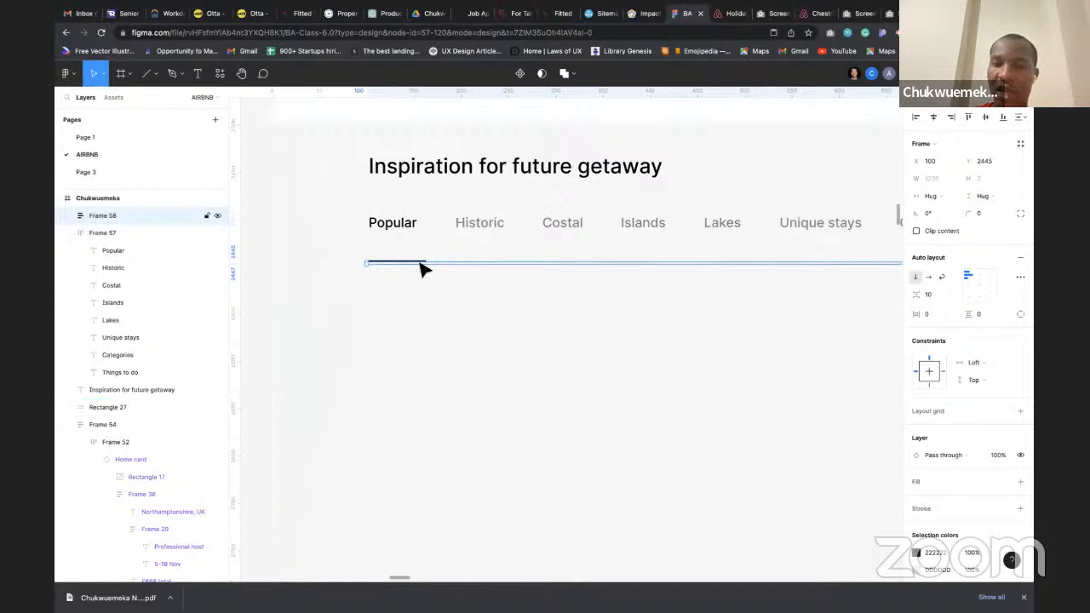
{"action": "left_click", "coordinate": [68, 216]}
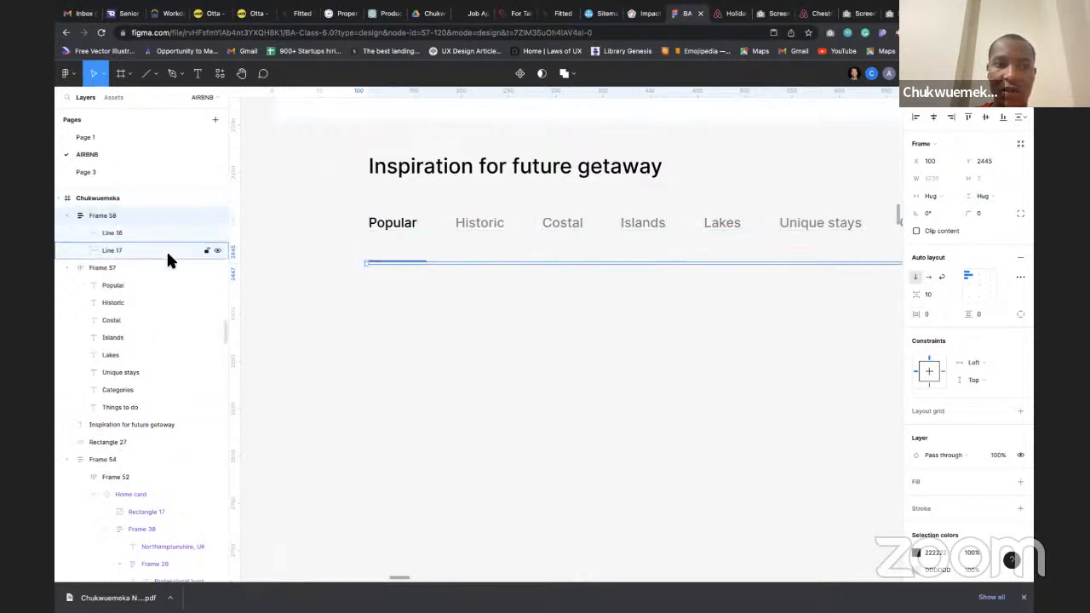
{"action": "left_click", "coordinate": [107, 250]}
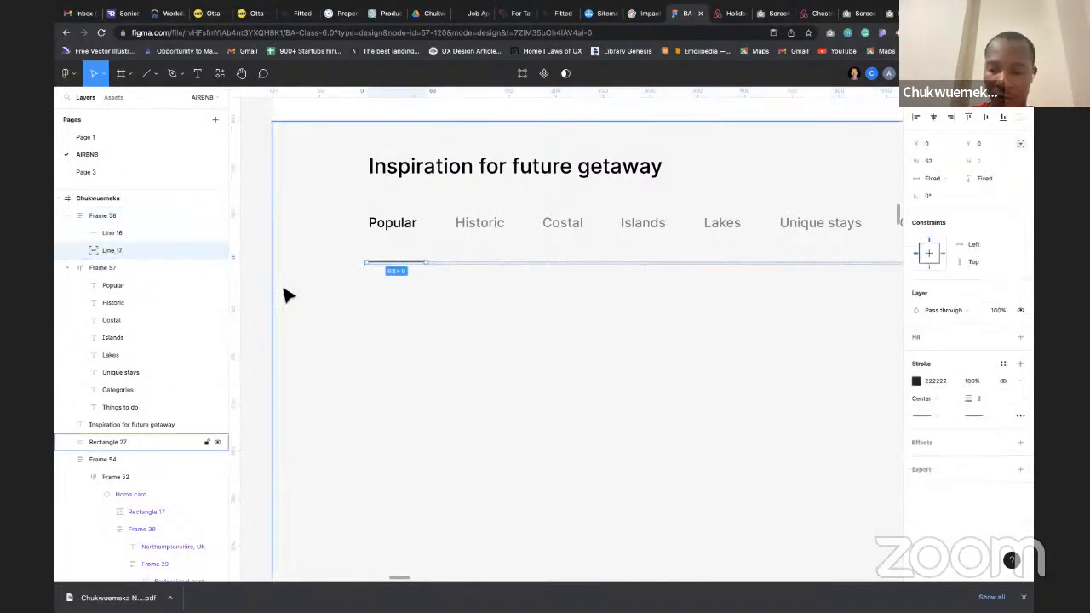
{"action": "key", "text": "shift+Right"}
{"action": "key", "text": "shift+Right"}
{"action": "key", "text": "shift+Right"}
{"action": "key", "text": "shift+Right"}
{"action": "key", "text": "shift+Right"}
{"action": "key", "text": "shift+Right"}
{"action": "key", "text": "shift+Right"}
{"action": "key", "text": "shift+Right"}
{"action": "key", "text": "shift+Right"}
{"action": "key", "text": "shift+Right"}
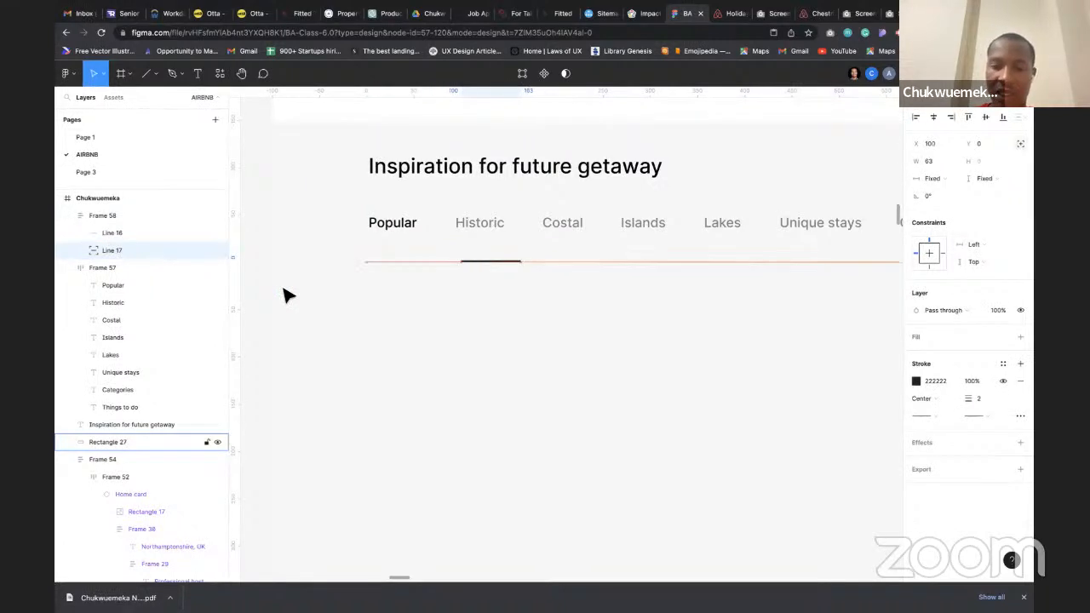
Move the short underline back to the start of the divider beneath "Popular", at X 0
{"action": "key", "text": "shift+Left"}
{"action": "key", "text": "shift+Left"}
{"action": "key", "text": "shift+Left"}
{"action": "key", "text": "shift+Left"}
{"action": "key", "text": "shift+Left"}
{"action": "key", "text": "shift+Left"}
{"action": "key", "text": "shift+Left"}
{"action": "key", "text": "shift+Left"}
{"action": "key", "text": "shift+Left"}
{"action": "key", "text": "shift+Left"}
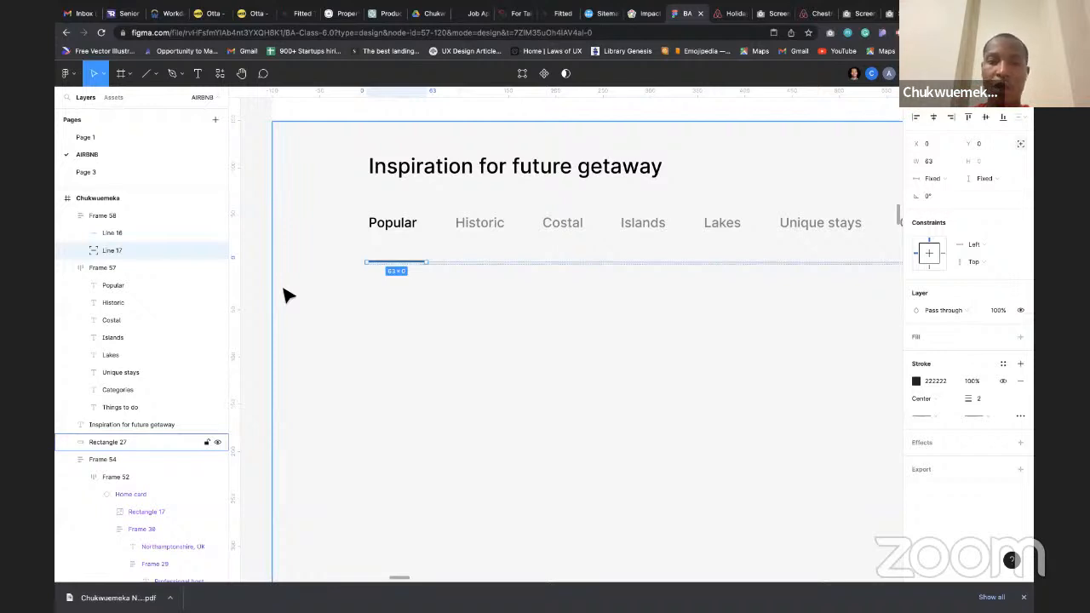
Move the frame with the divider and underline up to Y 2429, closer to the tab labels, and deselect it
{"action": "left_click", "coordinate": [446, 262]}
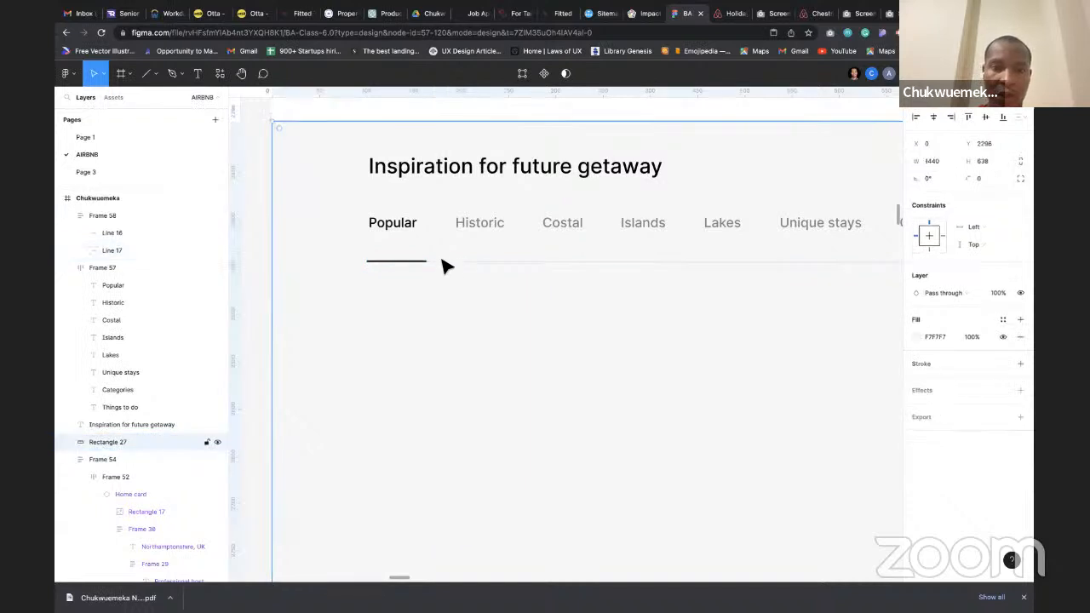
{"action": "left_click_drag", "start_coordinate": [452, 268], "coordinate": [455, 256]}
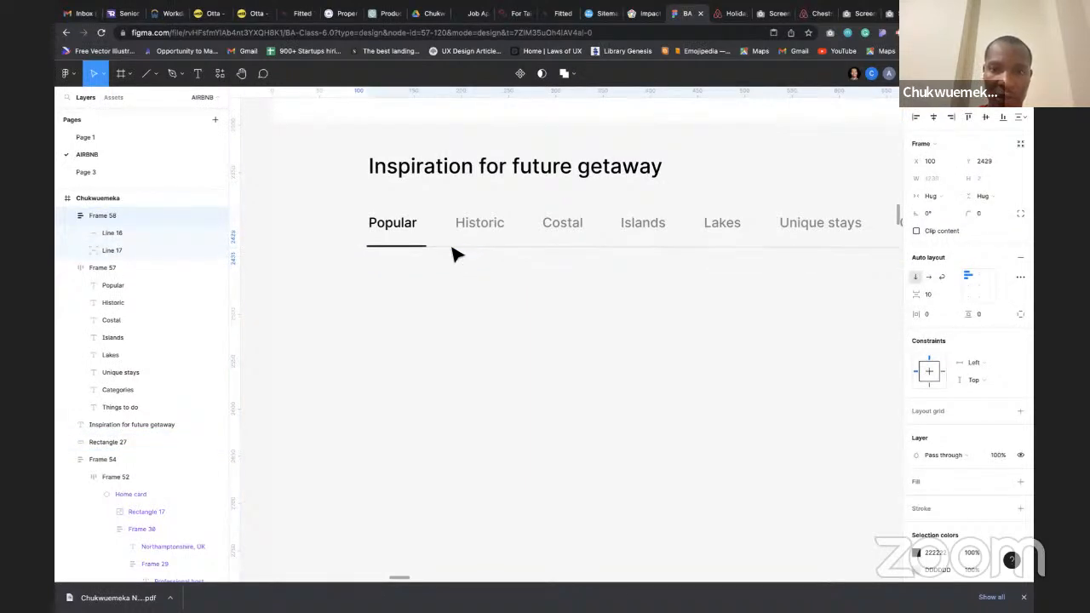
{"action": "scroll", "coordinate": [449, 352], "scroll_direction": "down", "scroll_amount": 2}
{"action": "left_click", "coordinate": [450, 353]}
{"action": "left_click", "coordinate": [274, 327]}
Examine the layout of the destination entries and link columns in the captured Airbnb footer
{"action": "scroll", "coordinate": [276, 327], "scroll_direction": "down", "scroll_amount": 5}
{"action": "scroll", "coordinate": [277, 325], "scroll_direction": "up", "scroll_amount": 2}
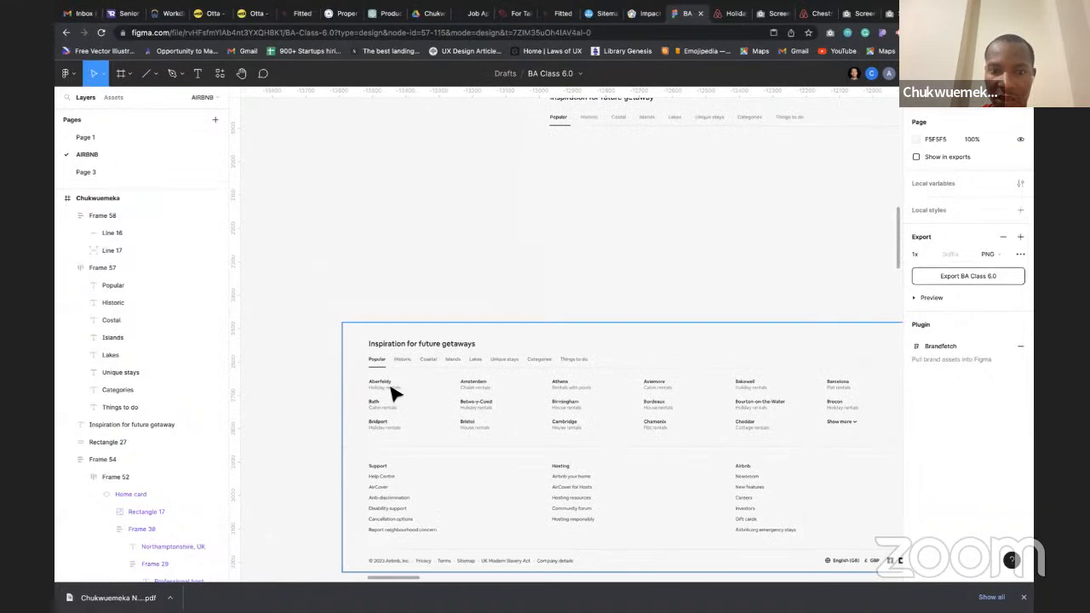
{"action": "scroll", "coordinate": [421, 391], "scroll_direction": "down", "scroll_amount": 2}
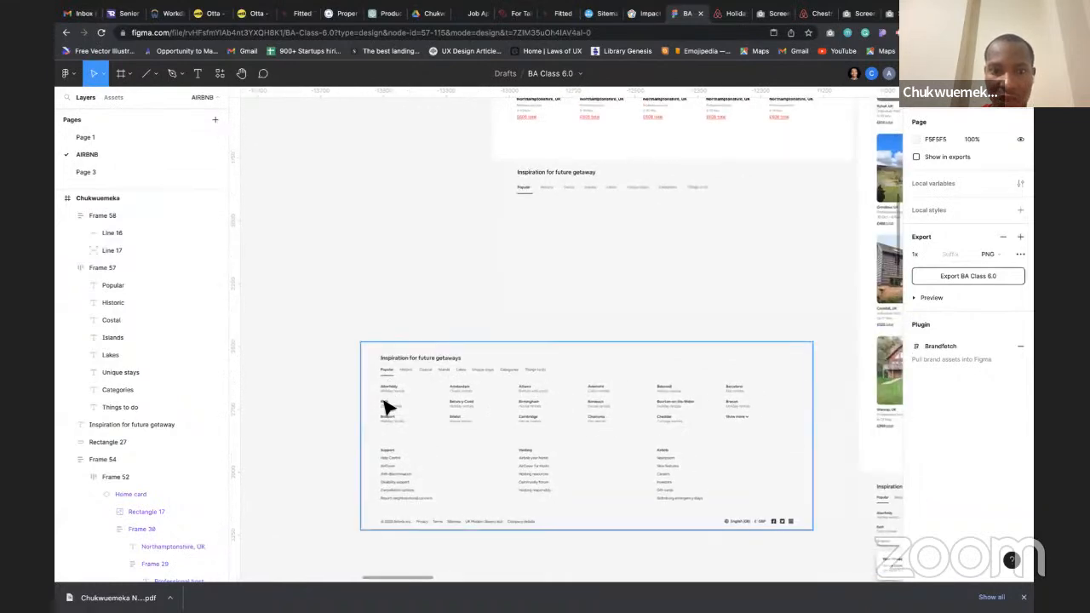
{"action": "scroll", "coordinate": [388, 396], "scroll_direction": "up", "scroll_amount": 3}
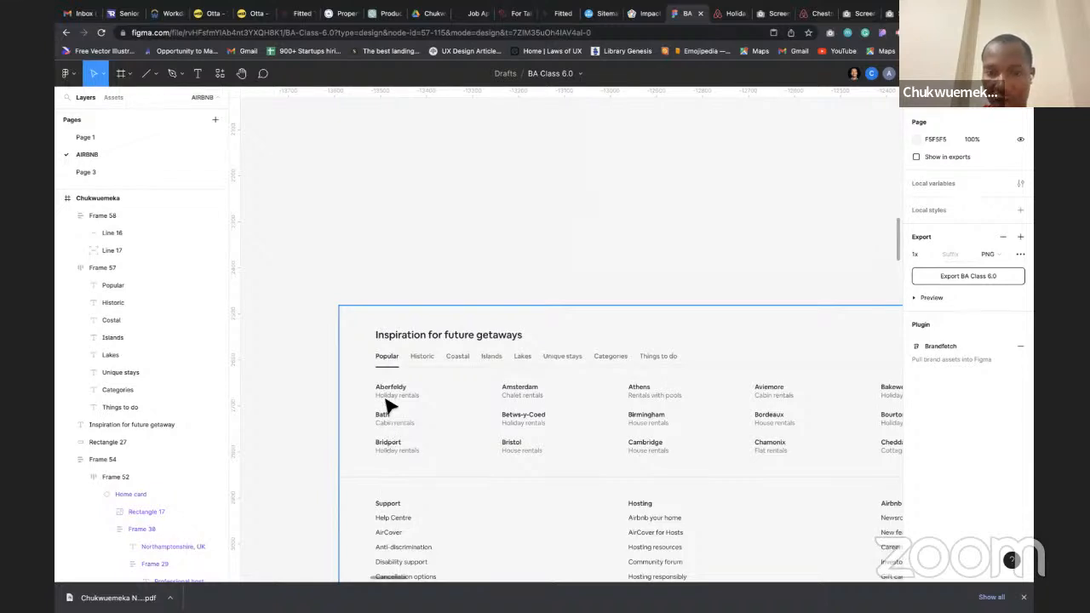
{"action": "scroll", "coordinate": [404, 460], "scroll_direction": "down", "scroll_amount": 2}
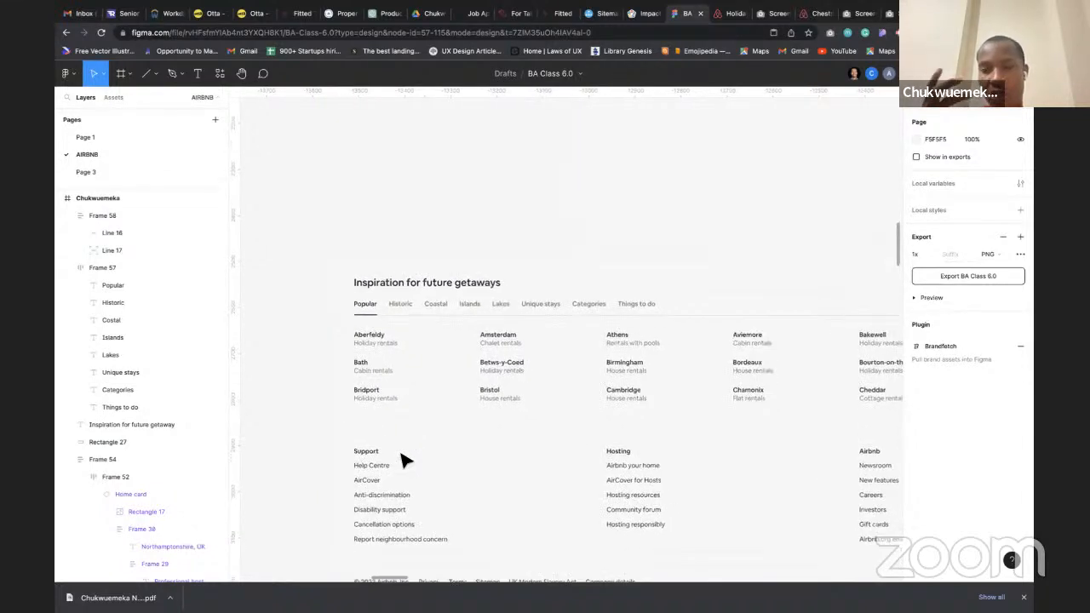
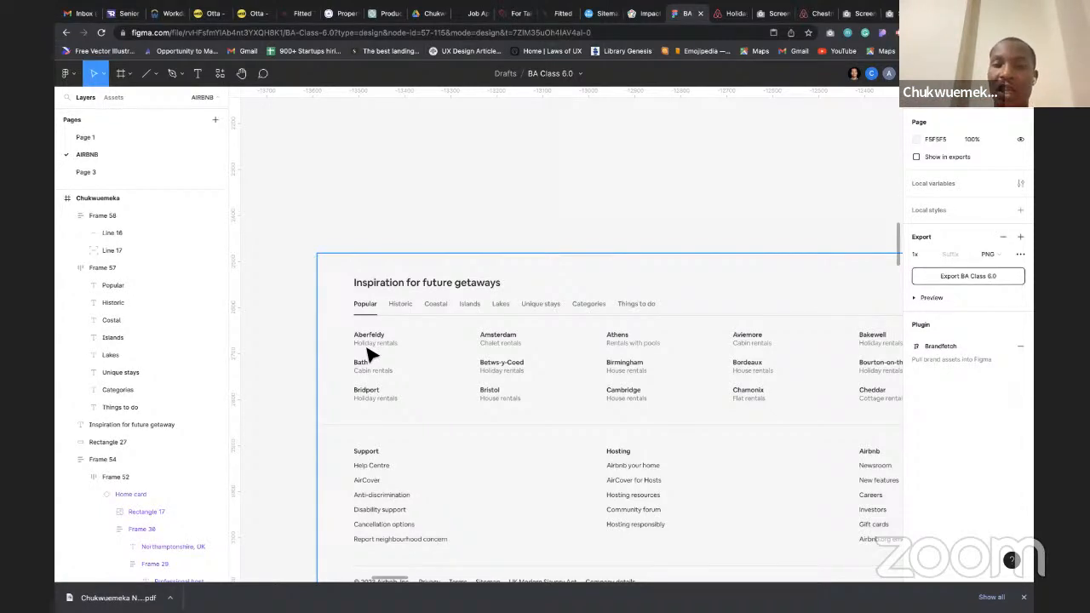
{"action": "scroll", "coordinate": [369, 352], "scroll_direction": "down", "scroll_amount": 3}
{"action": "scroll", "coordinate": [369, 353], "scroll_direction": "down", "scroll_amount": 2}
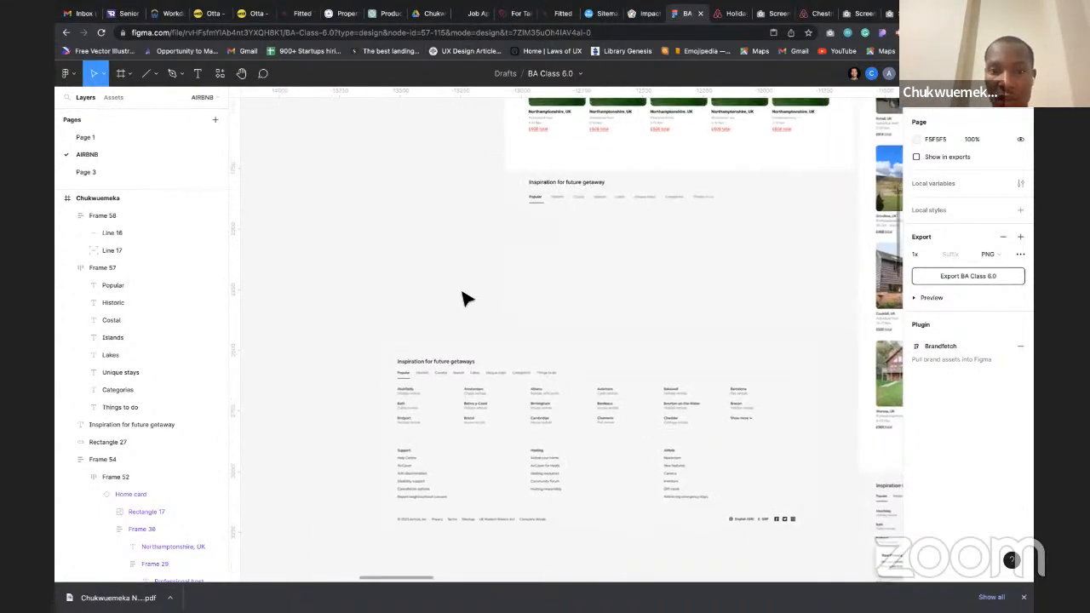
Select the main home page frame and show its 6-column layout grid again
{"action": "scroll", "coordinate": [523, 236], "scroll_direction": "up", "scroll_amount": 10}
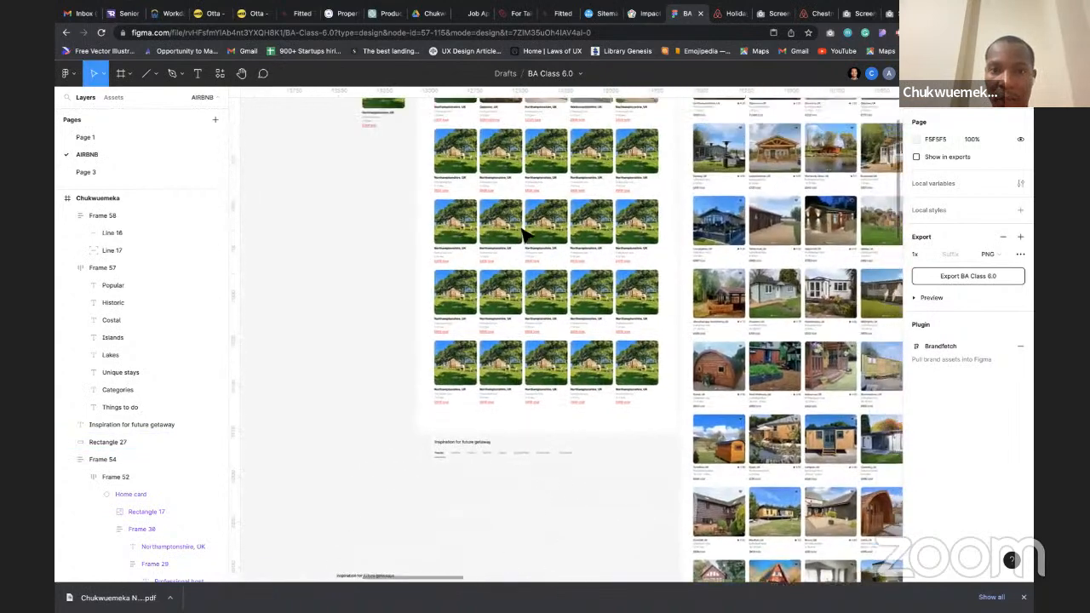
{"action": "scroll", "coordinate": [466, 260], "scroll_direction": "up", "scroll_amount": 3}
{"action": "left_click", "coordinate": [467, 258]}
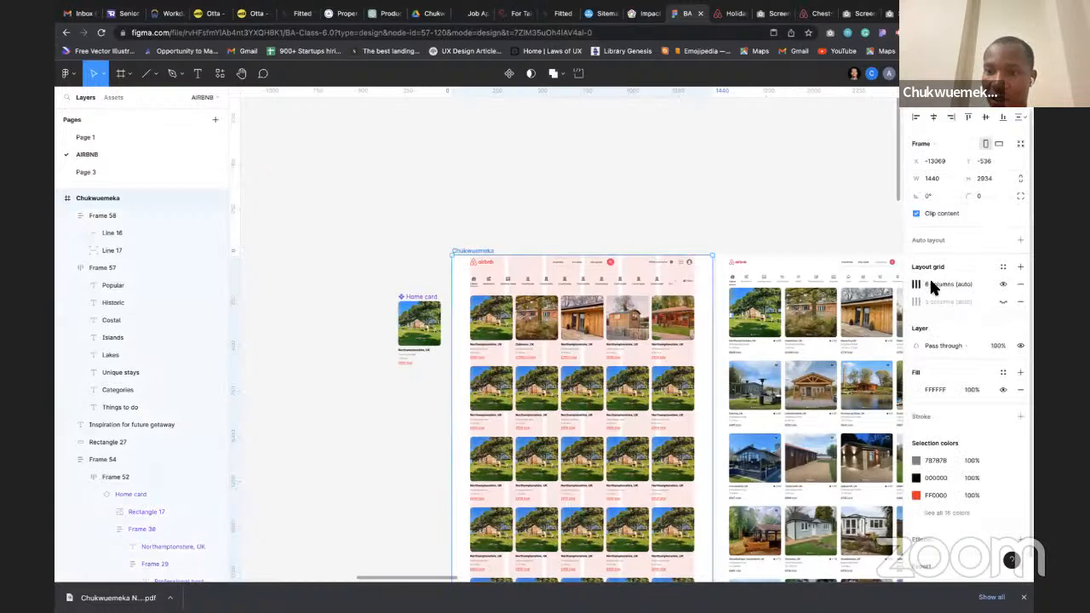
Scale the footer capture down to about 1344 × 558 and place it directly beneath the home page frame
{"action": "scroll", "coordinate": [724, 335], "scroll_direction": "down", "scroll_amount": 5}
{"action": "scroll", "coordinate": [726, 334], "scroll_direction": "down", "scroll_amount": 1}
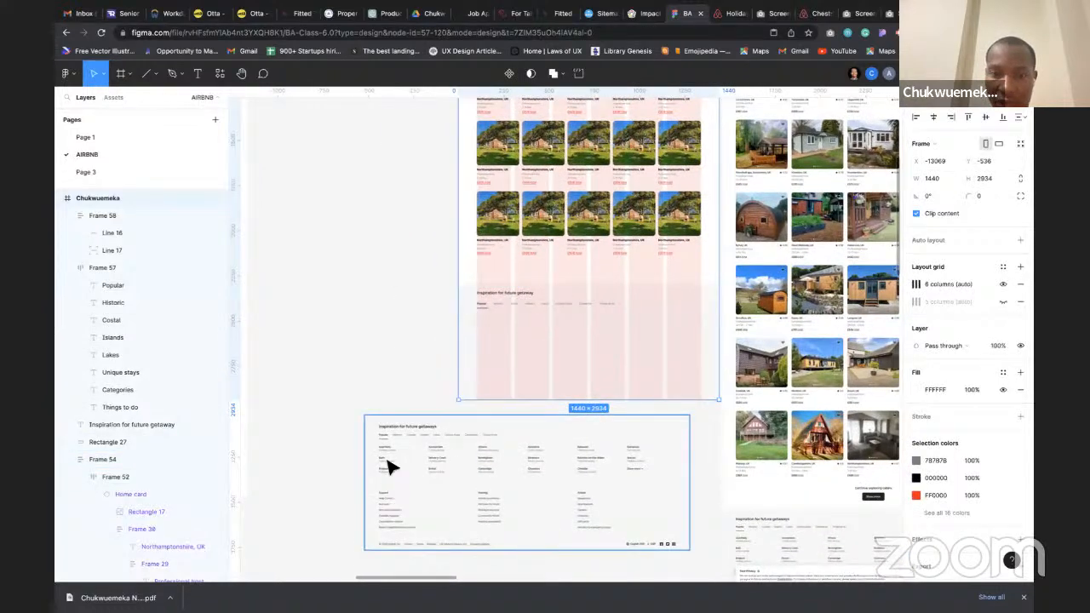
{"action": "scroll", "coordinate": [457, 331], "scroll_direction": "up", "scroll_amount": 4}
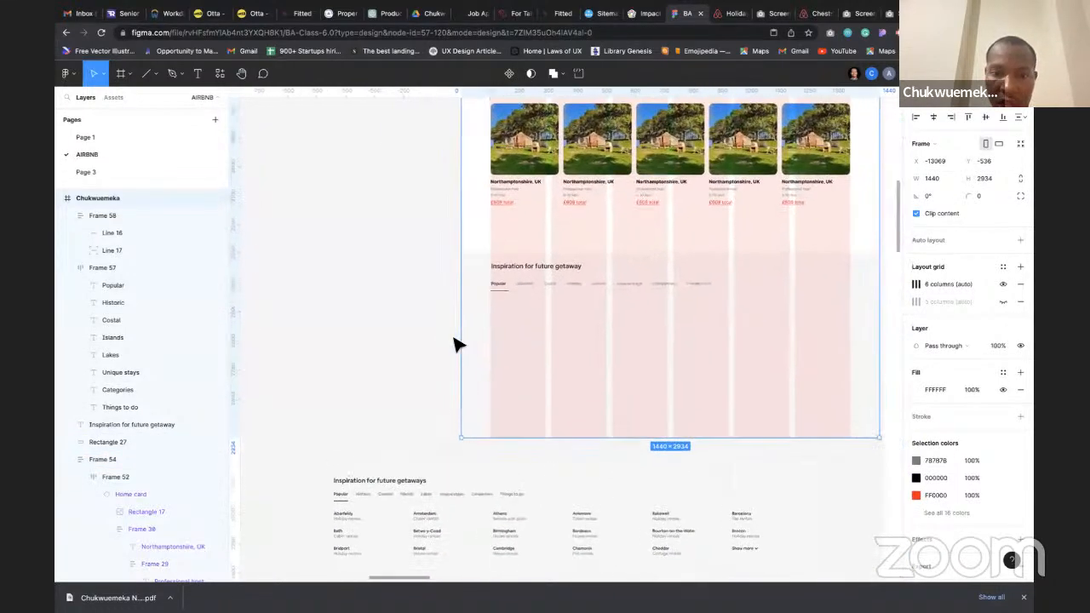
{"action": "scroll", "coordinate": [455, 341], "scroll_direction": "down", "scroll_amount": 4}
{"action": "left_click_drag", "start_coordinate": [457, 371], "coordinate": [550, 376]}
{"action": "scroll", "coordinate": [550, 378], "scroll_direction": "right", "scroll_amount": 3}
{"action": "scroll", "coordinate": [550, 377], "scroll_direction": "down", "scroll_amount": 1}
{"action": "scroll", "coordinate": [550, 377], "scroll_direction": "left", "scroll_amount": 1}
{"action": "scroll", "coordinate": [550, 377], "scroll_direction": "up", "scroll_amount": 1}
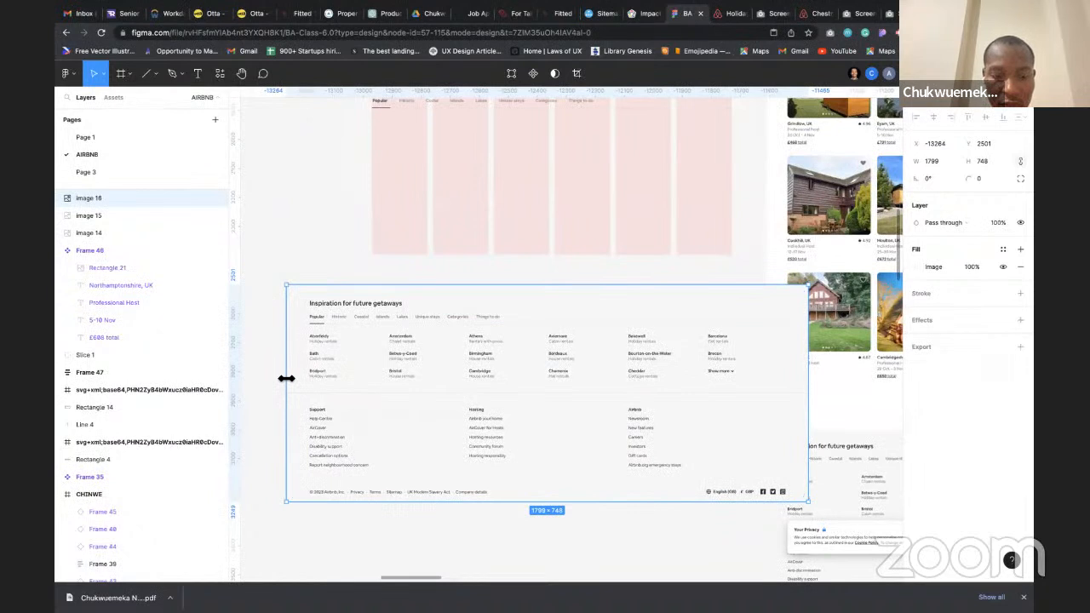
{"action": "left_click_drag", "start_coordinate": [288, 377], "coordinate": [417, 404]}
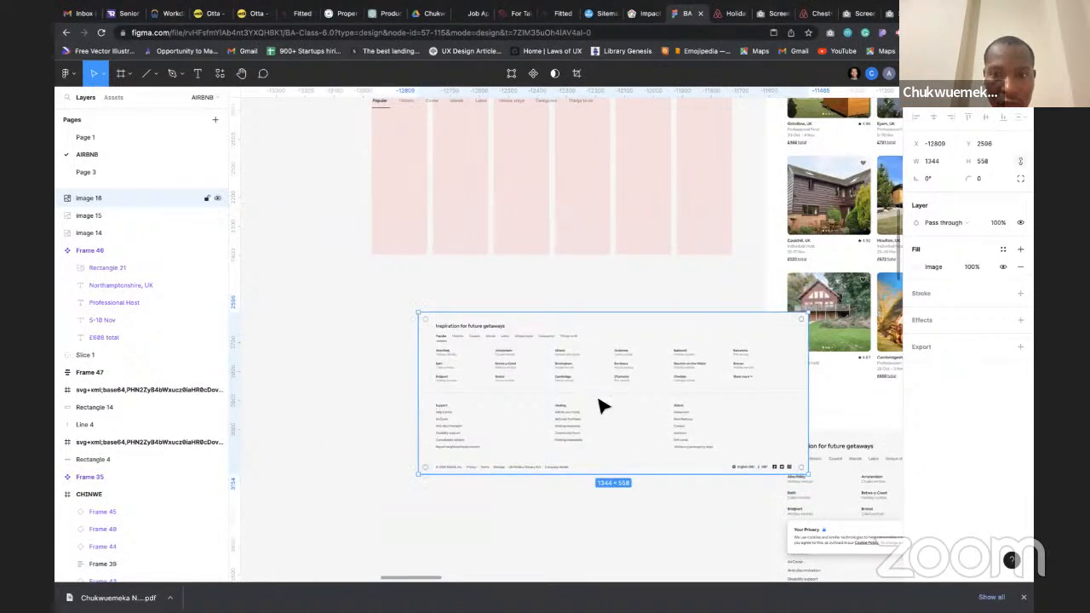
{"action": "left_click_drag", "start_coordinate": [601, 409], "coordinate": [553, 355]}
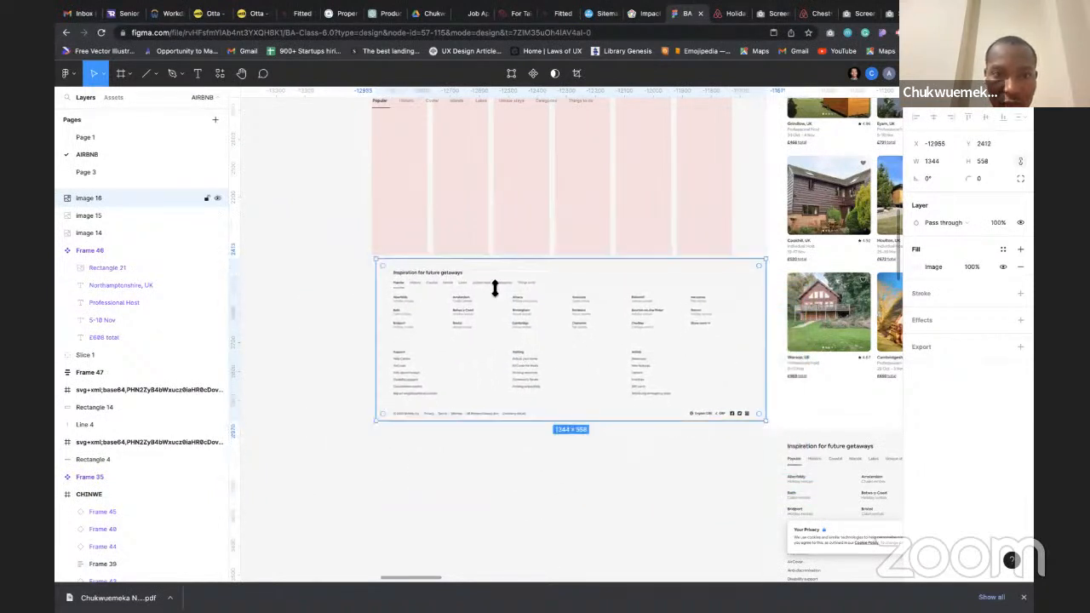
Add the text "Aberfeldy" in the first grid column beneath the tab divider and duplicate it directly below
{"action": "scroll", "coordinate": [448, 192], "scroll_direction": "up", "scroll_amount": 5}
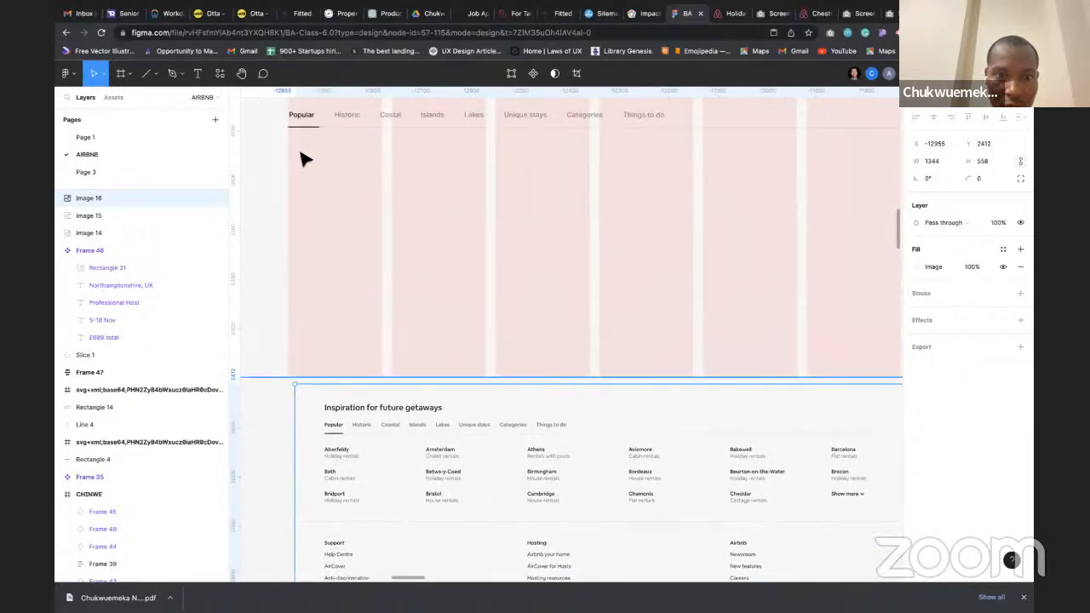
{"action": "key", "text": "t"}
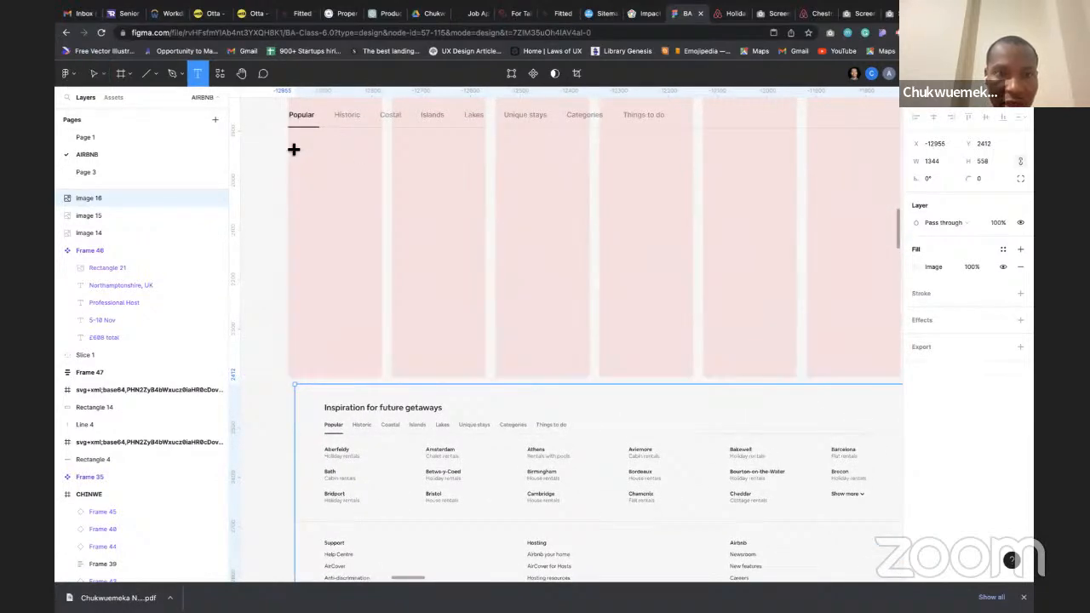
{"action": "left_click", "coordinate": [336, 212]}
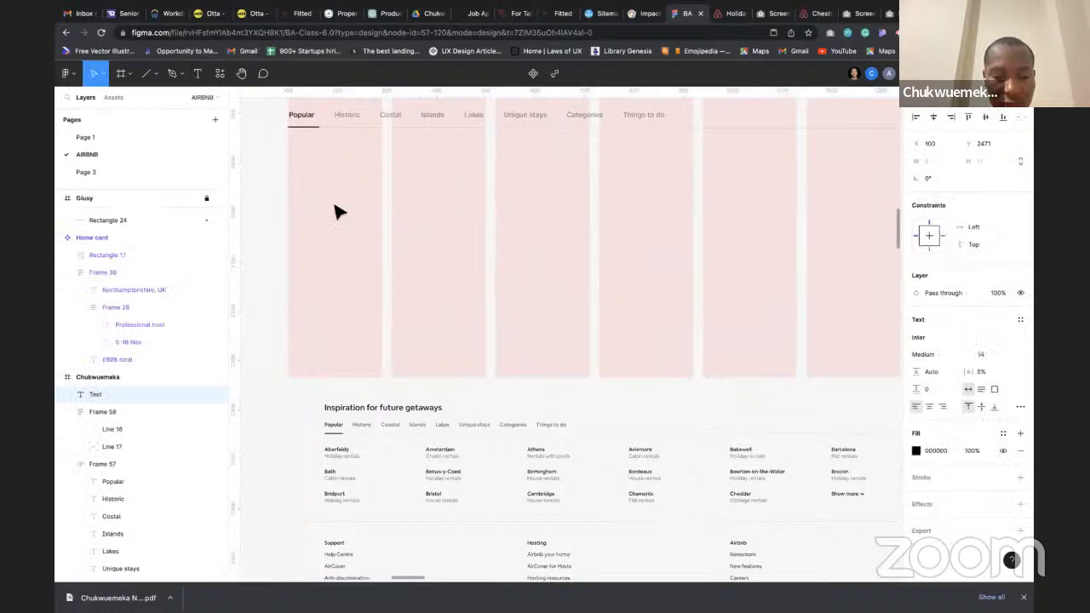
{"action": "type", "text": "A"}
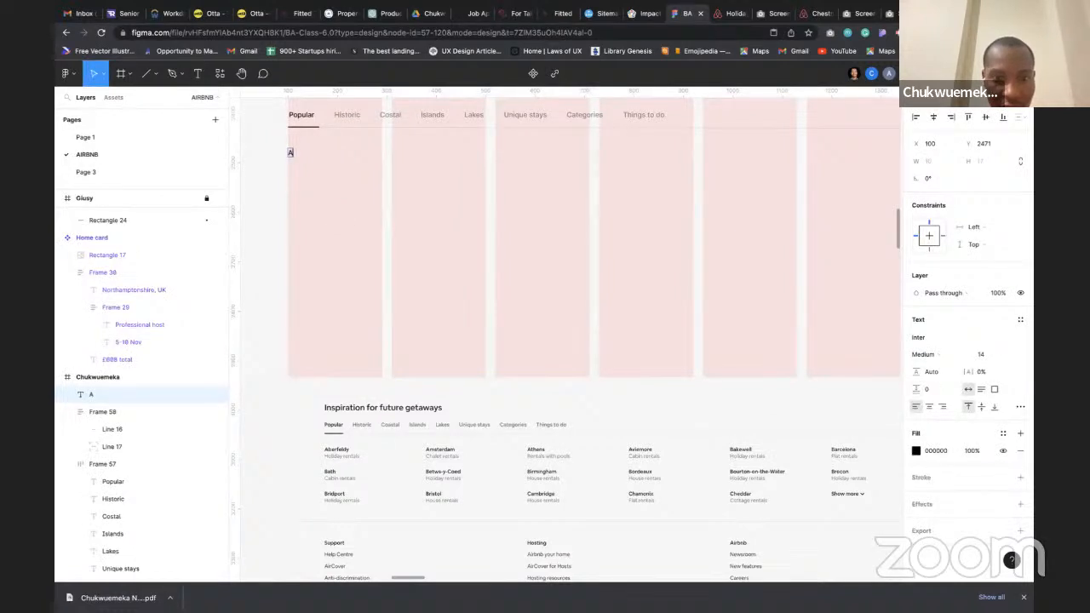
{"action": "type", "text": "berfeldy"}
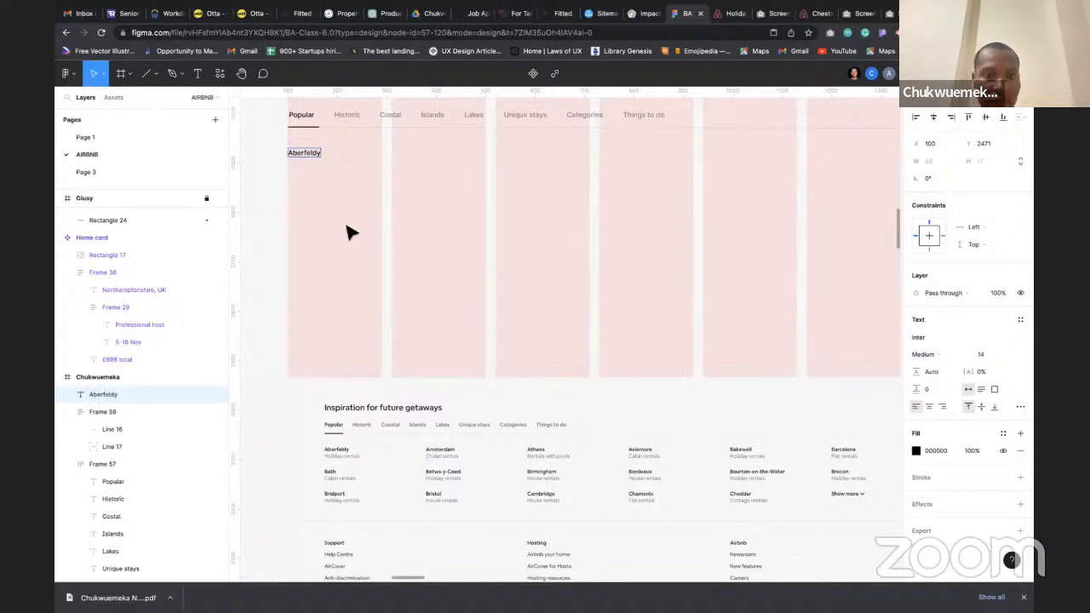
{"action": "key", "text": "Escape"}
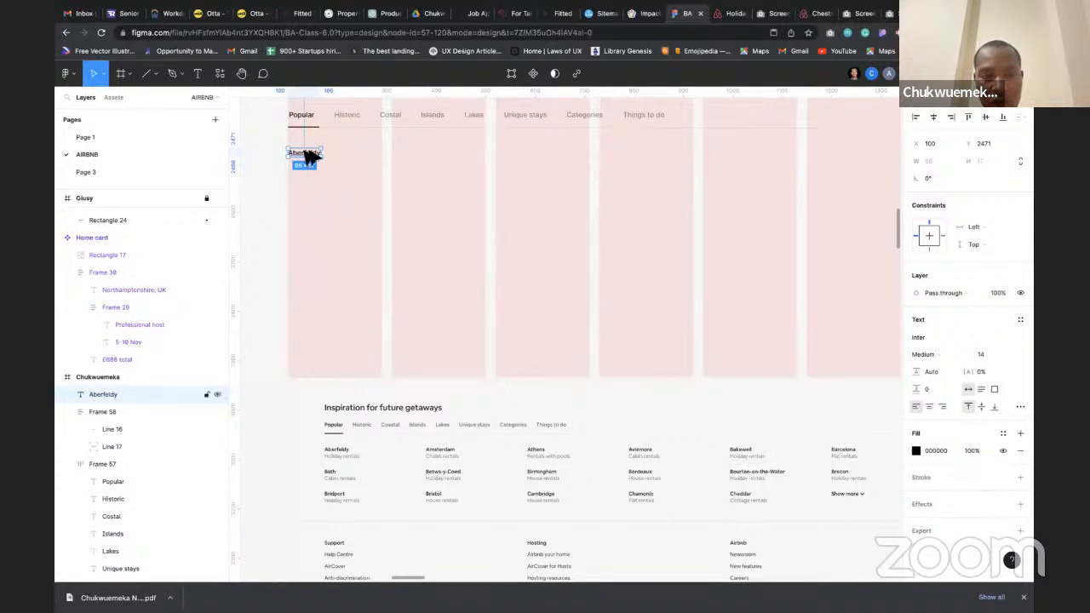
{"action": "left_click_drag", "start_coordinate": [308, 156], "coordinate": [309, 169]}
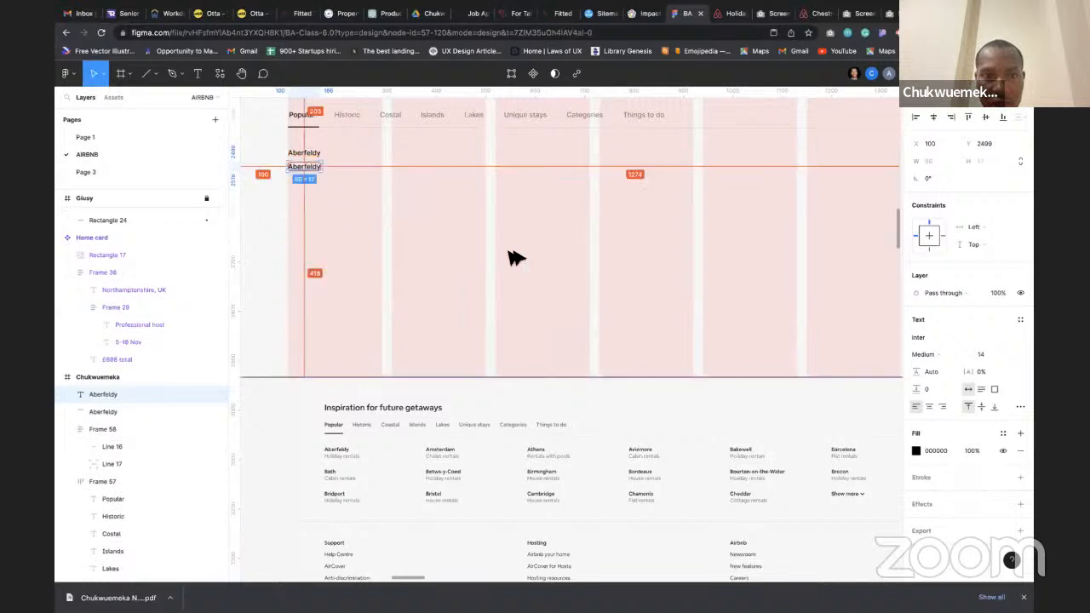
Change the duplicated "Aberfeldy" text to "Holiday rentals"
{"action": "key", "text": "Return"}
{"action": "type", "text": "H"}
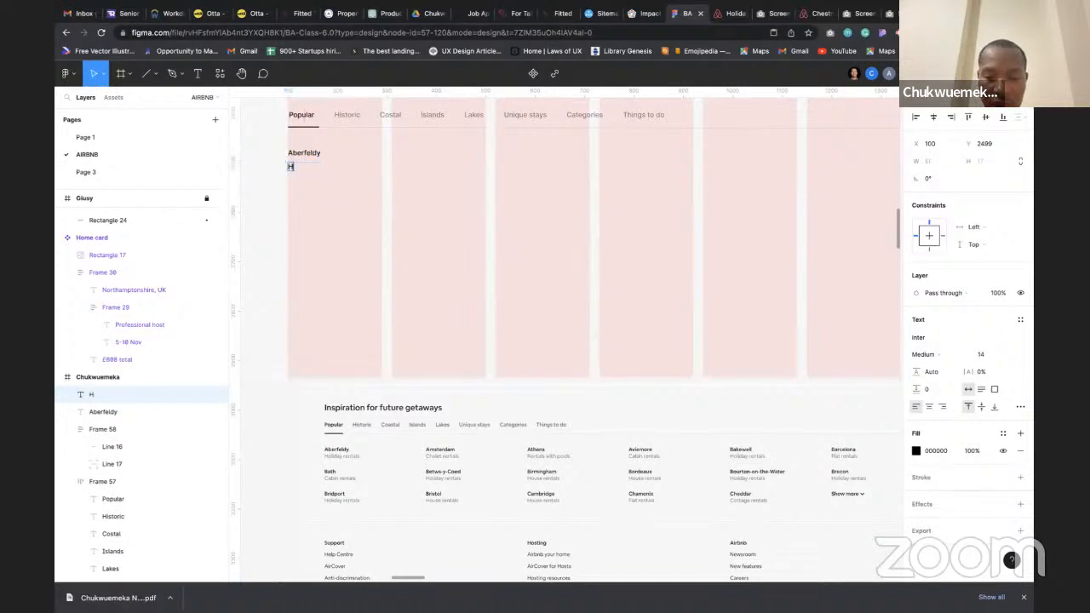
{"action": "type", "text": "oliday"}
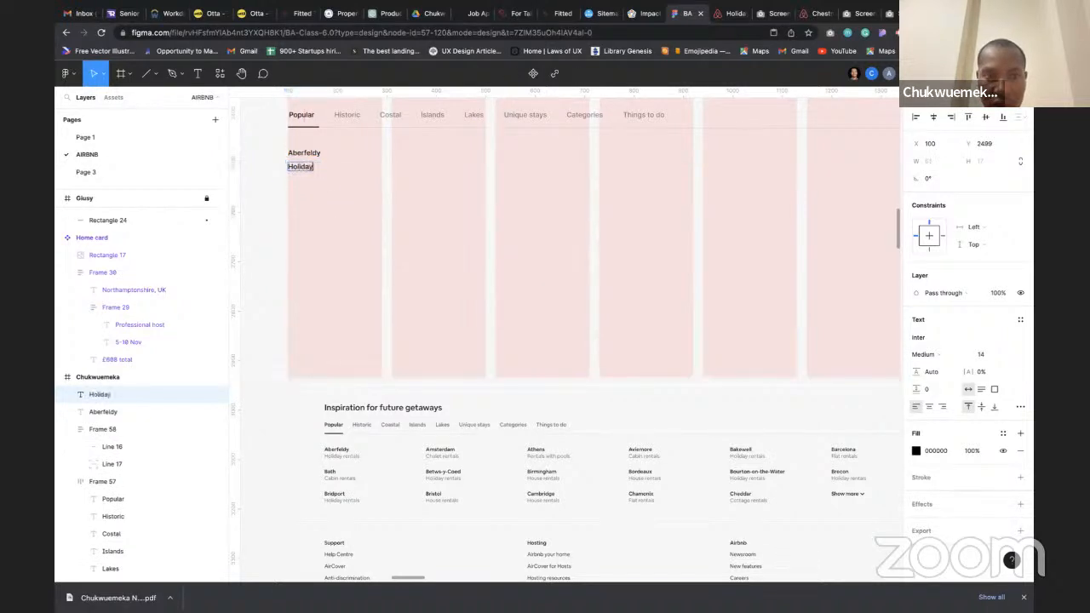
{"action": "type", "text": " rentals"}
{"action": "key", "text": "Escape"}
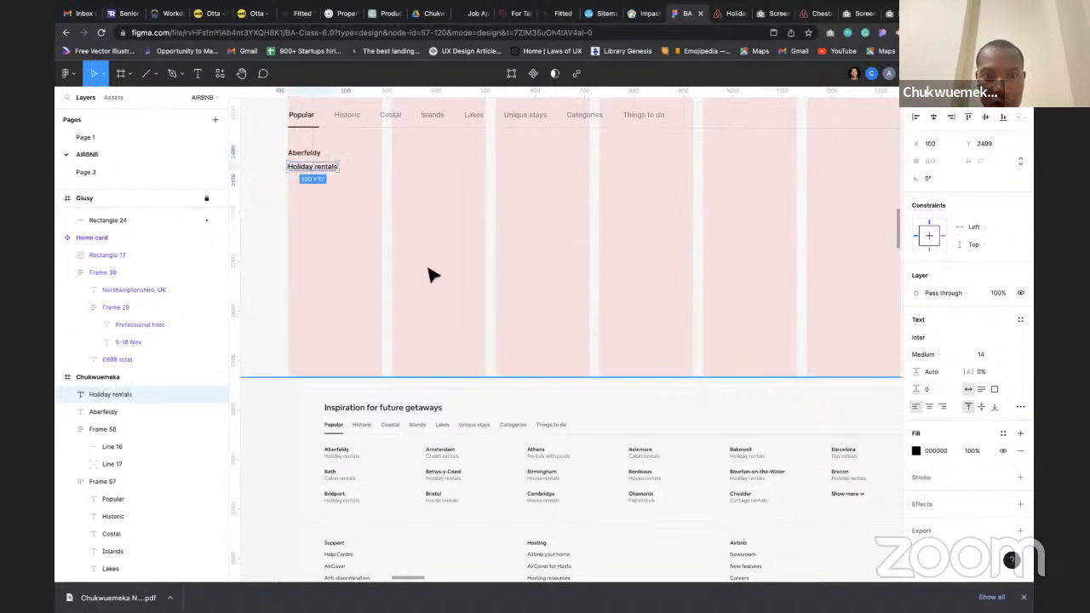
Style the "Holiday rentals" text with size 12, Regular weight and the grey fill 616161
{"action": "left_click", "coordinate": [986, 356]}
{"action": "type", "text": "12"}
{"action": "key", "text": "Return"}
{"action": "left_click", "coordinate": [928, 354]}
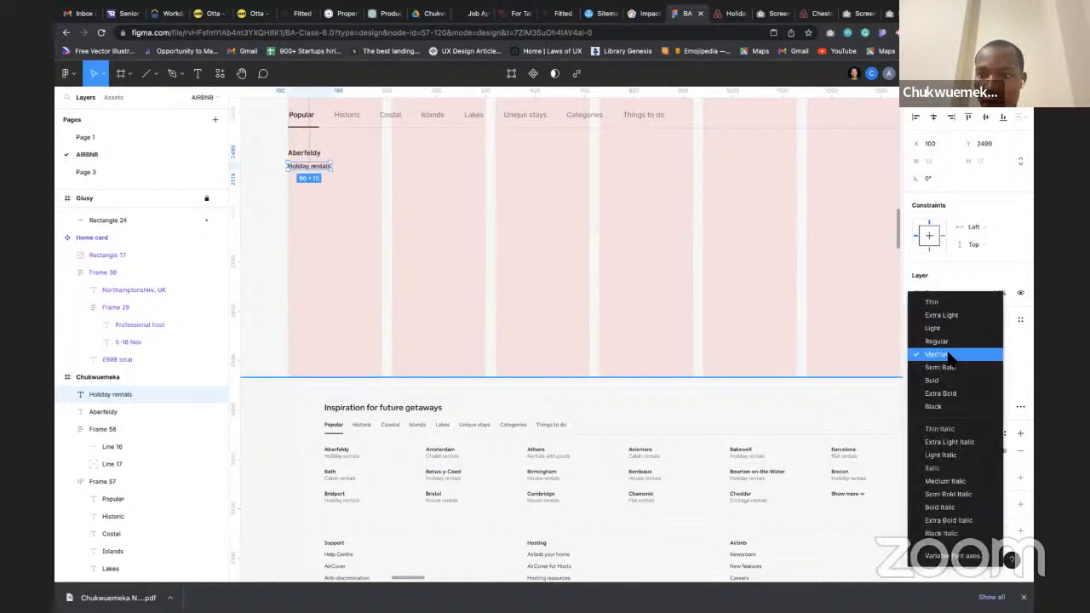
{"action": "left_click", "coordinate": [939, 337]}
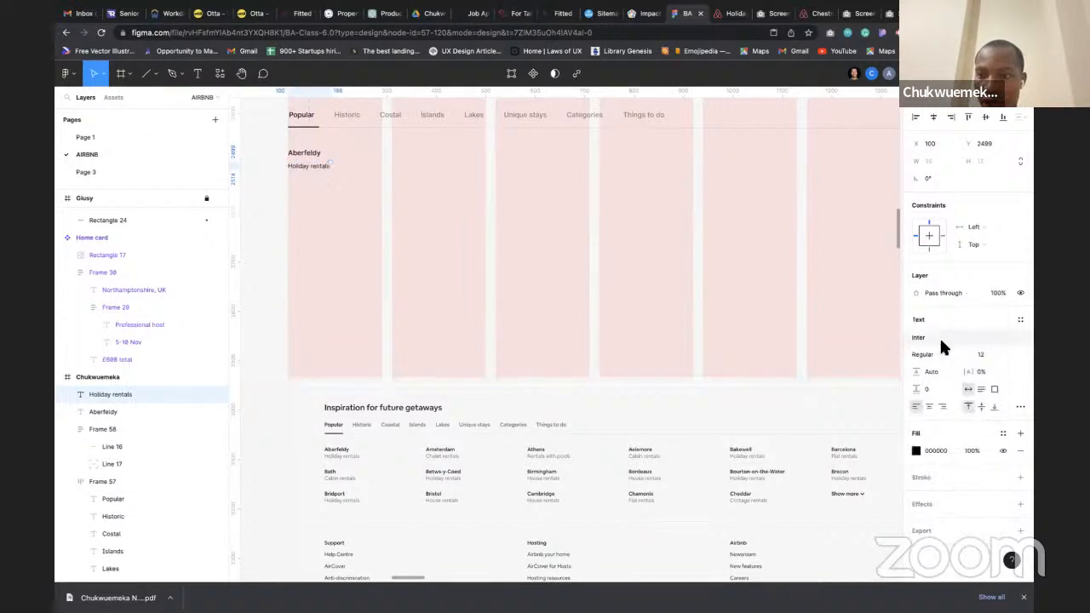
{"action": "left_click", "coordinate": [918, 456]}
{"action": "left_click_drag", "start_coordinate": [779, 374], "coordinate": [762, 385]}
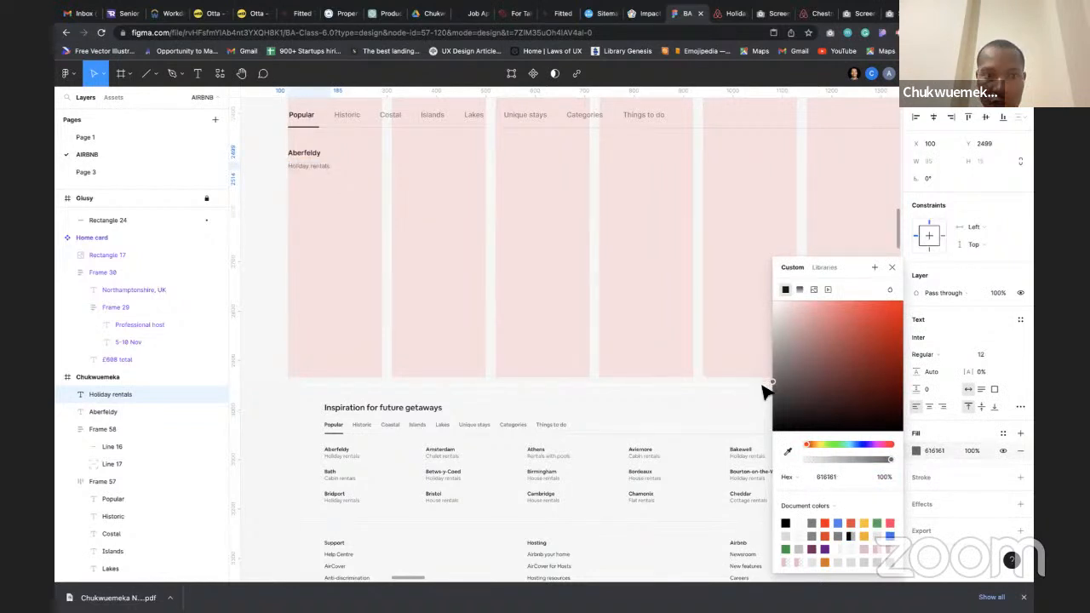
{"action": "left_click", "coordinate": [891, 267]}
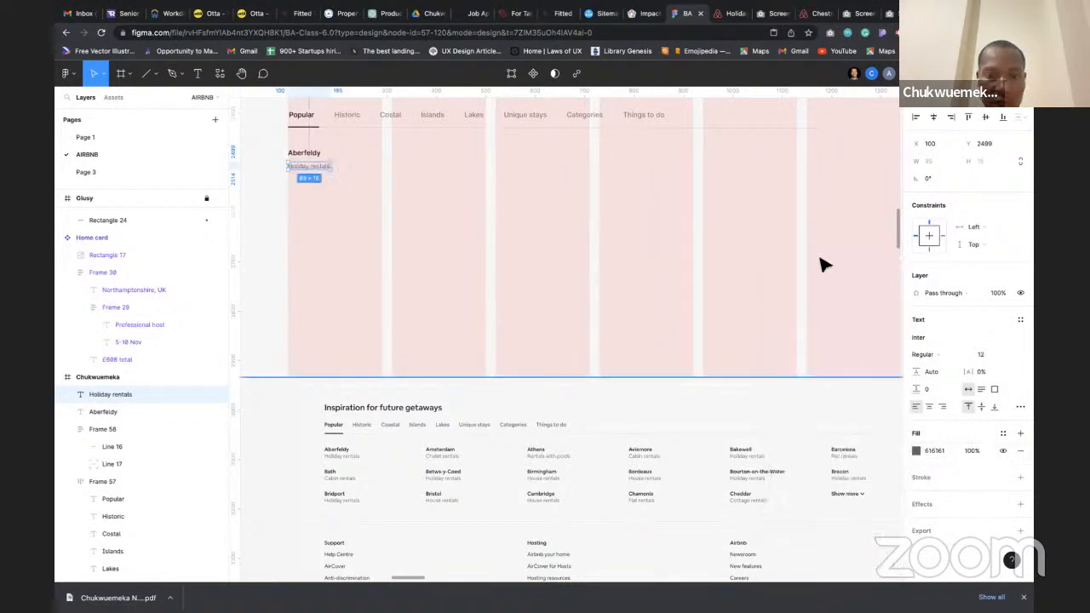
Combine "Aberfeldy" and "Holiday rentals" in a vertical auto layout with a spacing of 4
{"action": "left_click", "coordinate": [307, 161], "text": "shift"}
{"action": "key", "text": "shift+a"}
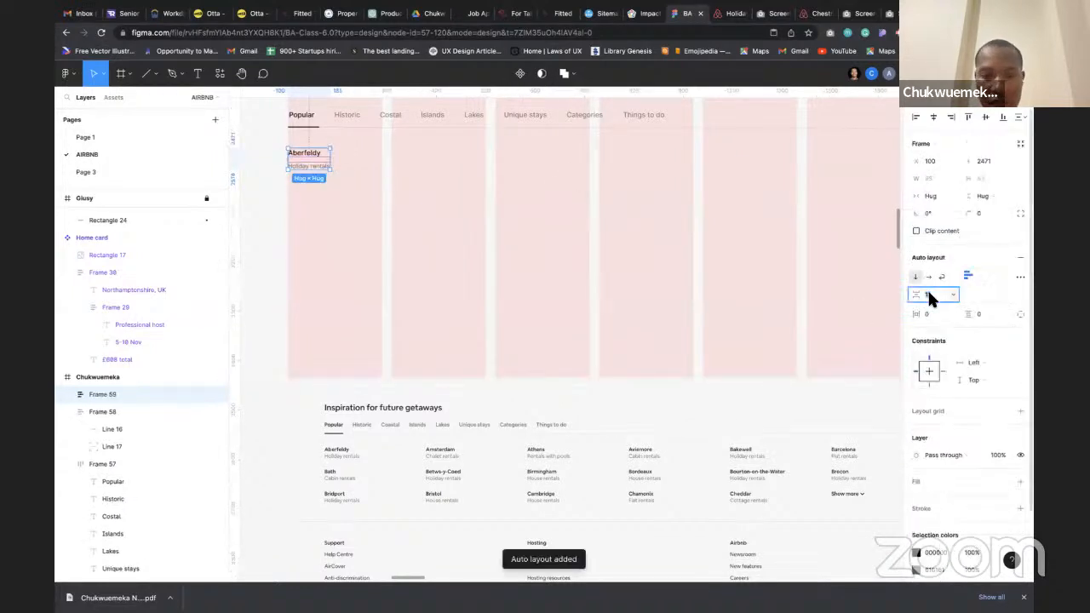
{"action": "type", "text": "4"}
{"action": "key", "text": "Return"}
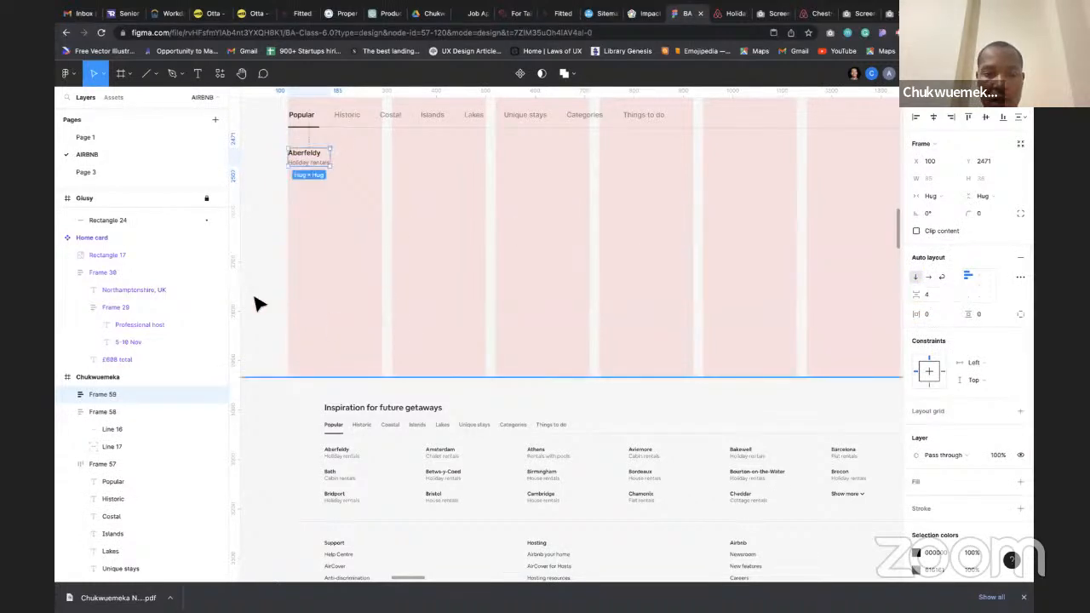
{"action": "left_click", "coordinate": [275, 432]}
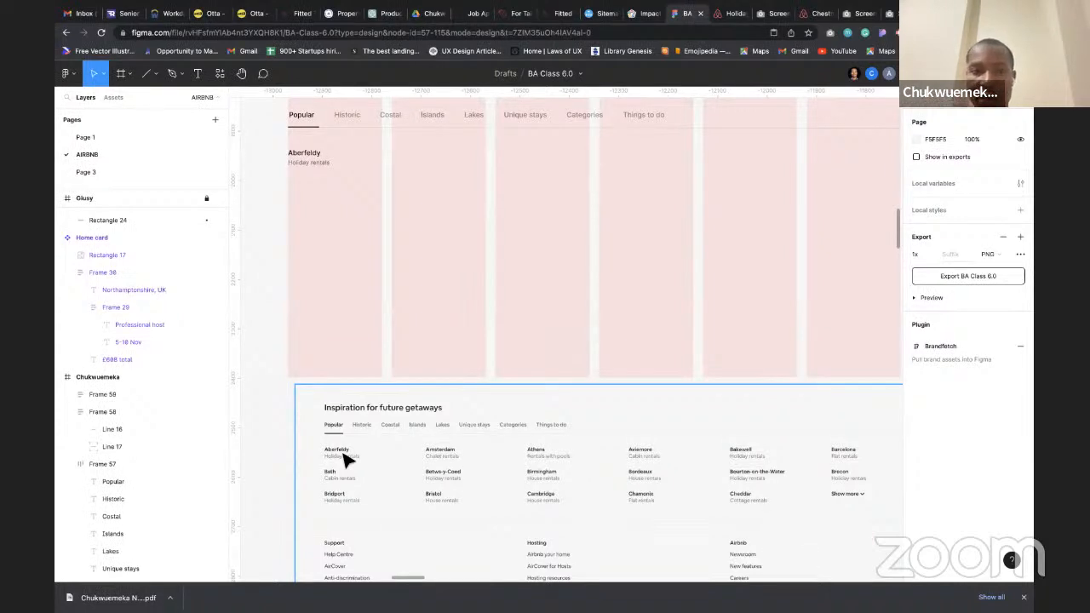
{"action": "left_click", "coordinate": [305, 119]}
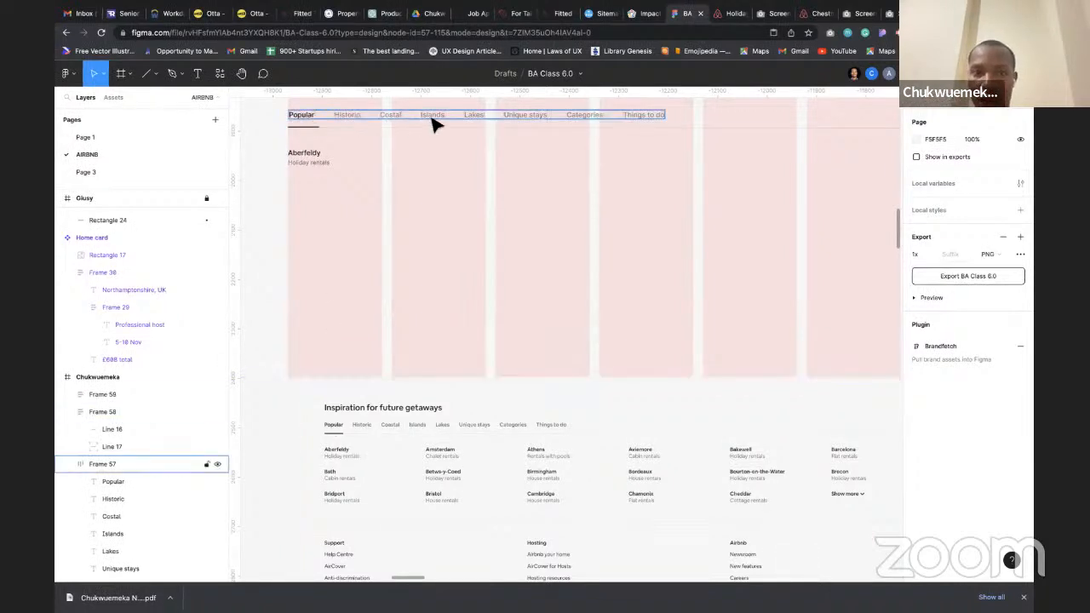
Duplicate the Aberfeldy entry twice at equal intervals below the original in the first grid column
{"action": "left_click", "coordinate": [304, 158]}
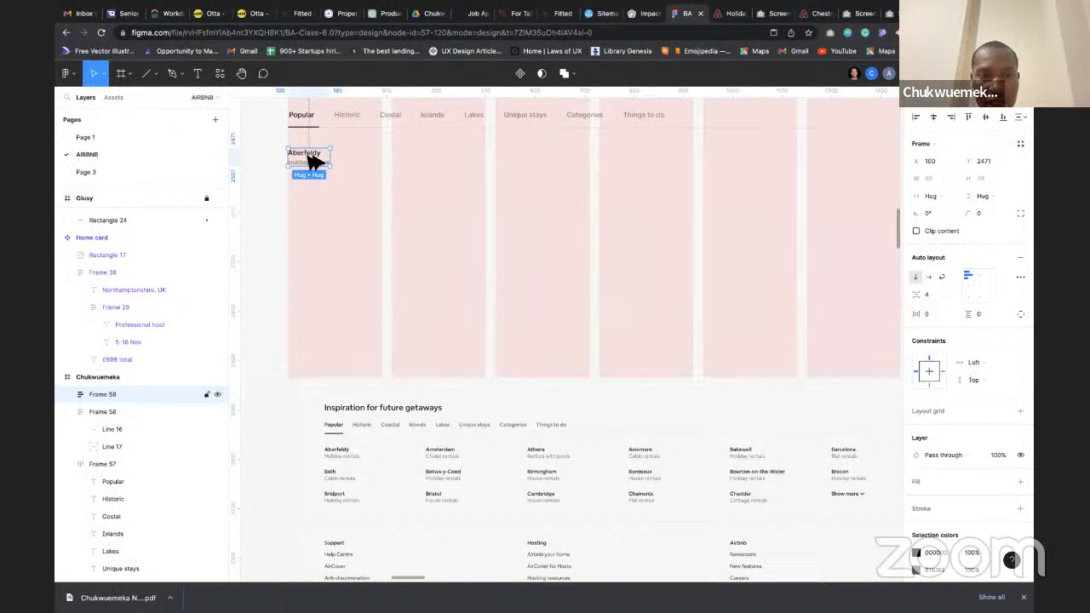
{"action": "mouse_move", "coordinate": [315, 161]}
{"action": "left_mouse_down", "text": "alt"}
{"action": "mouse_move", "coordinate": [312, 190]}
{"action": "mouse_move", "coordinate": [323, 198]}
{"action": "left_mouse_up", "text": "alt"}
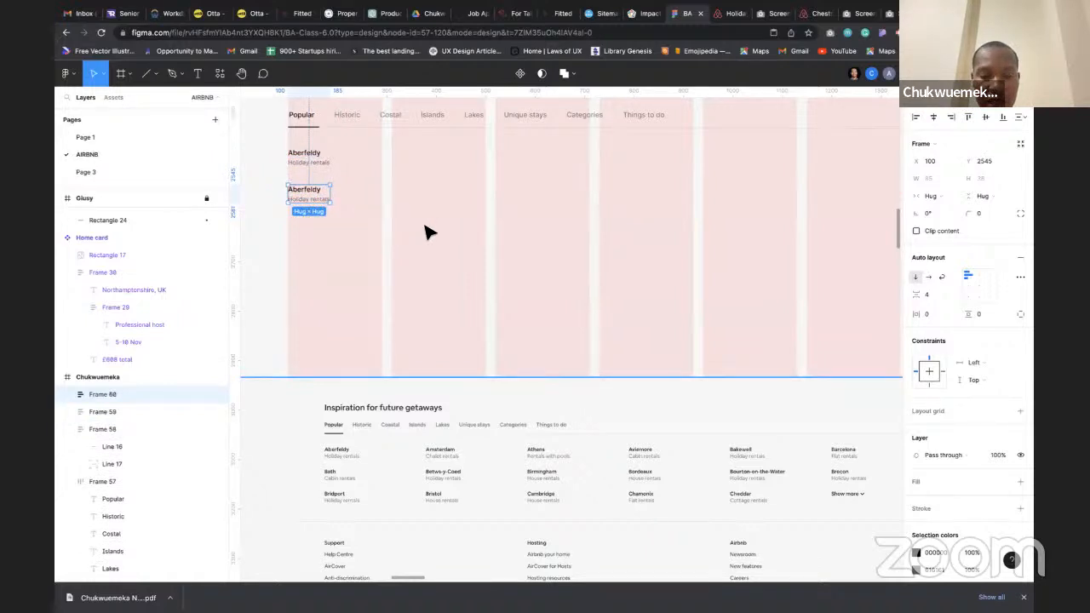
{"action": "key", "text": "ctrl+d"}
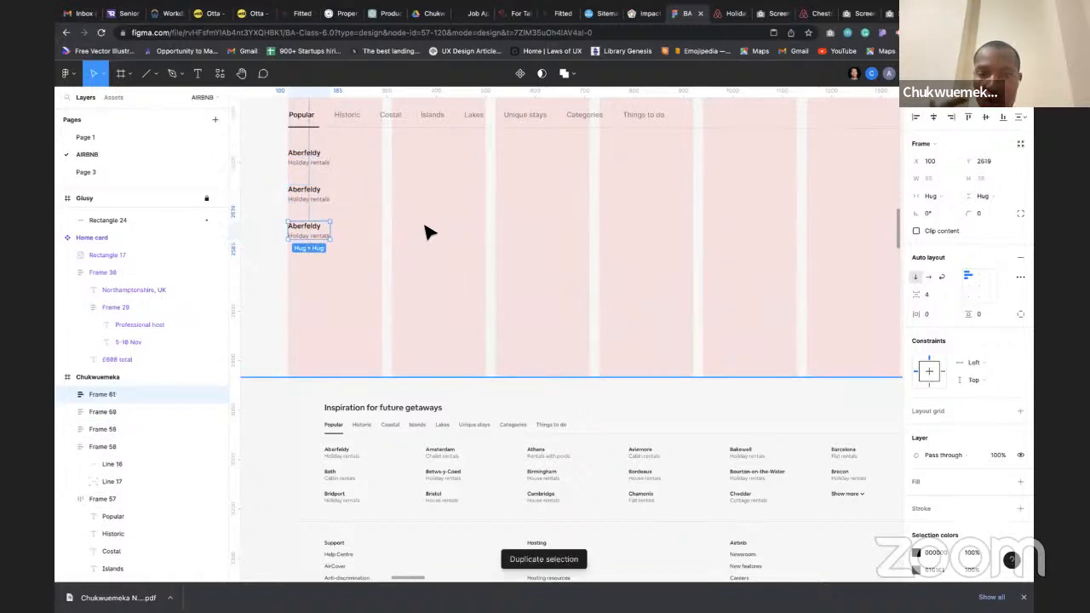
Wrap the three Aberfeldy entries in a vertical auto layout with a spacing of 32
{"action": "left_click", "coordinate": [322, 164], "text": "shift"}
{"action": "left_click", "coordinate": [315, 202], "text": "shift"}
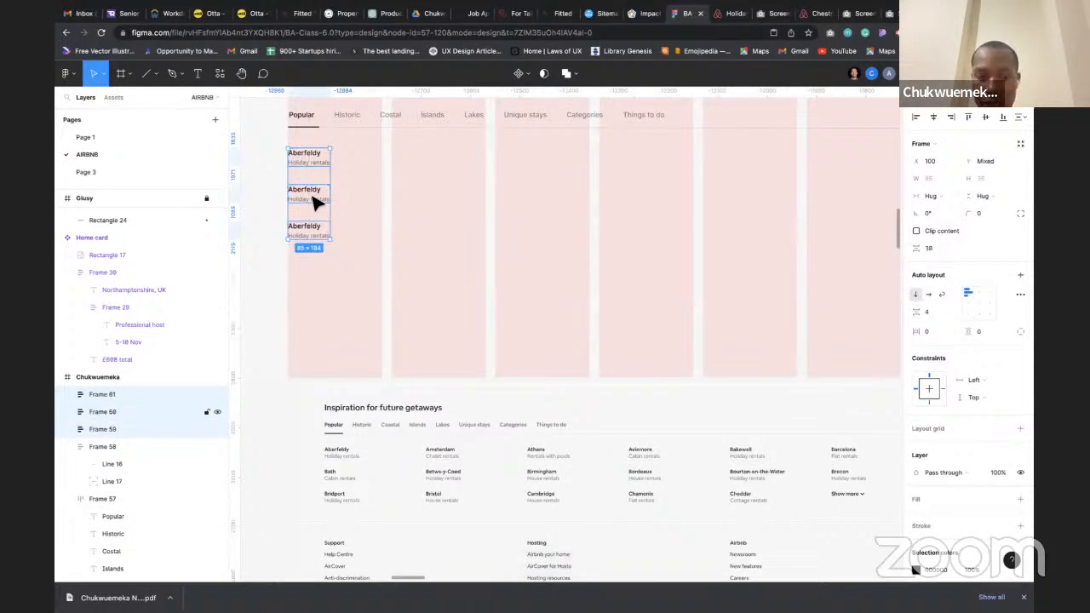
{"action": "key", "text": "shift+a"}
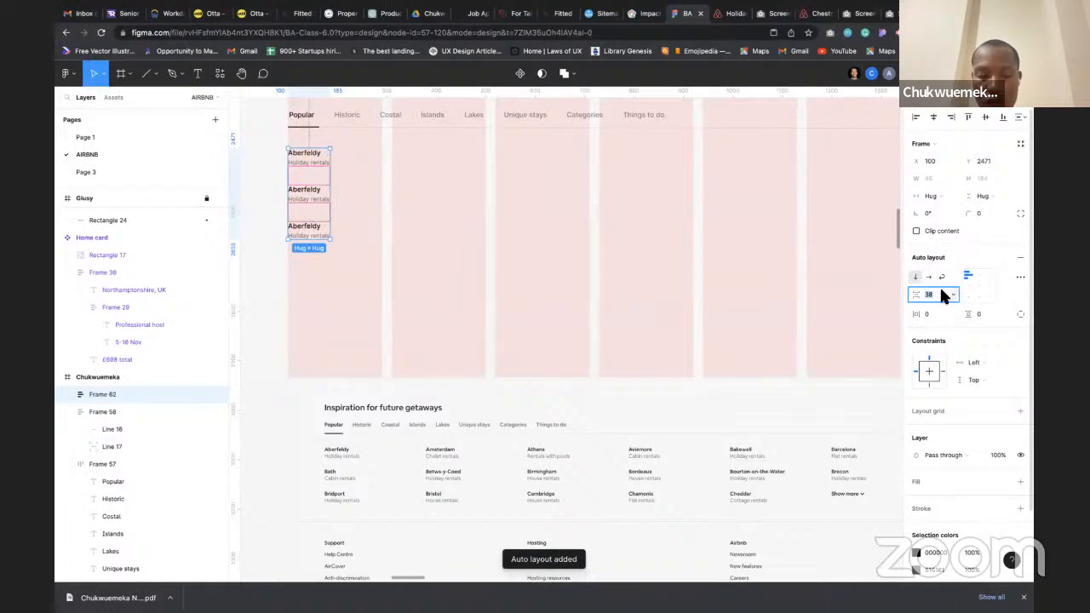
{"action": "type", "text": "32"}
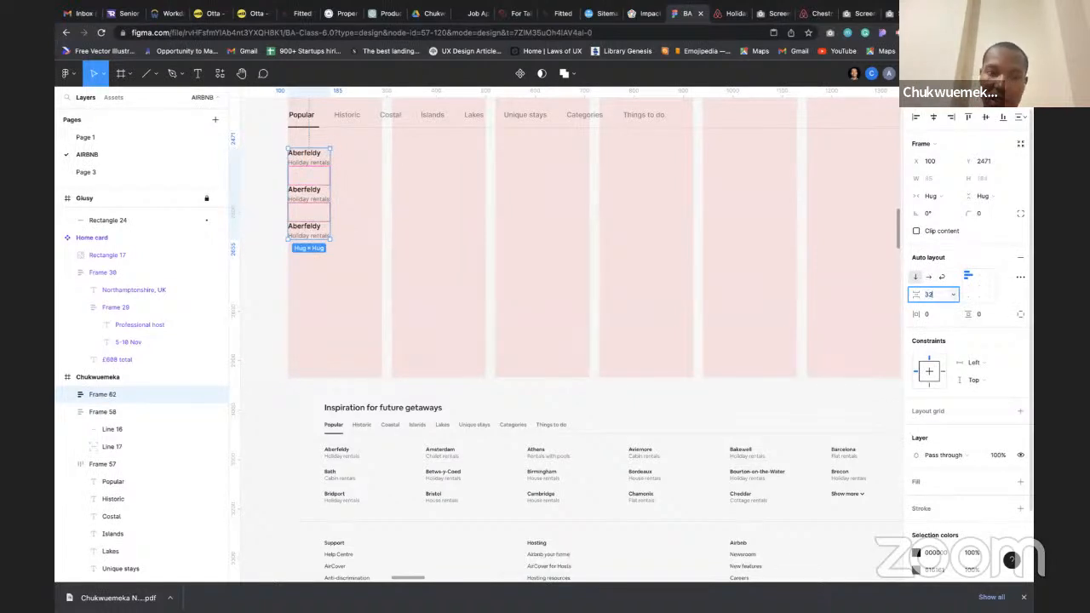
{"action": "key", "text": "Return"}
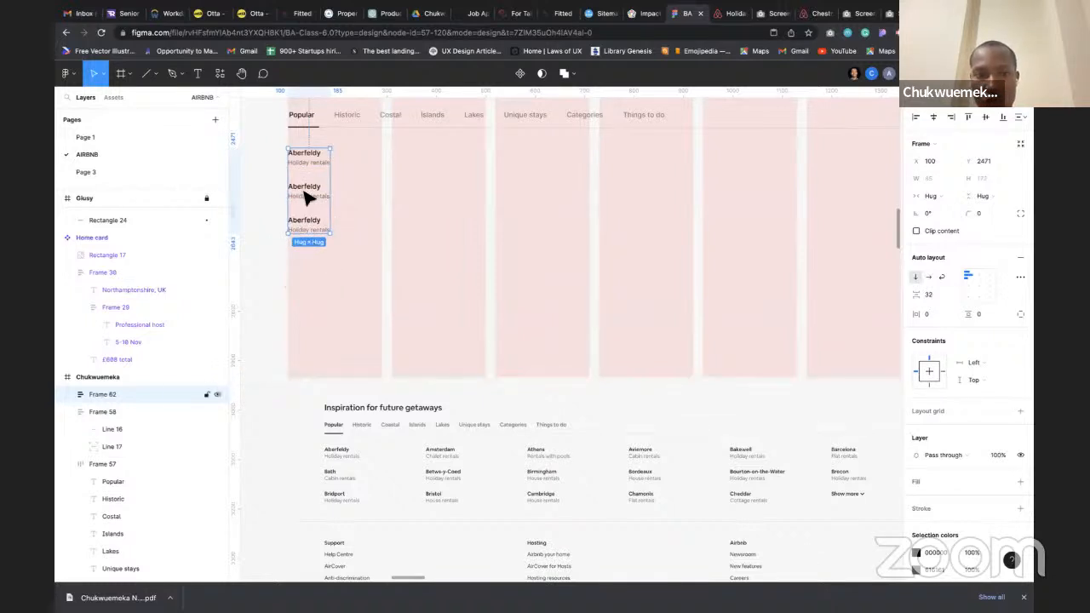
Copy the three-entry stack to the start of the second grid column and wrap both stacks in a horizontal auto layout
{"action": "left_click_drag", "start_coordinate": [311, 198], "coordinate": [415, 204]}
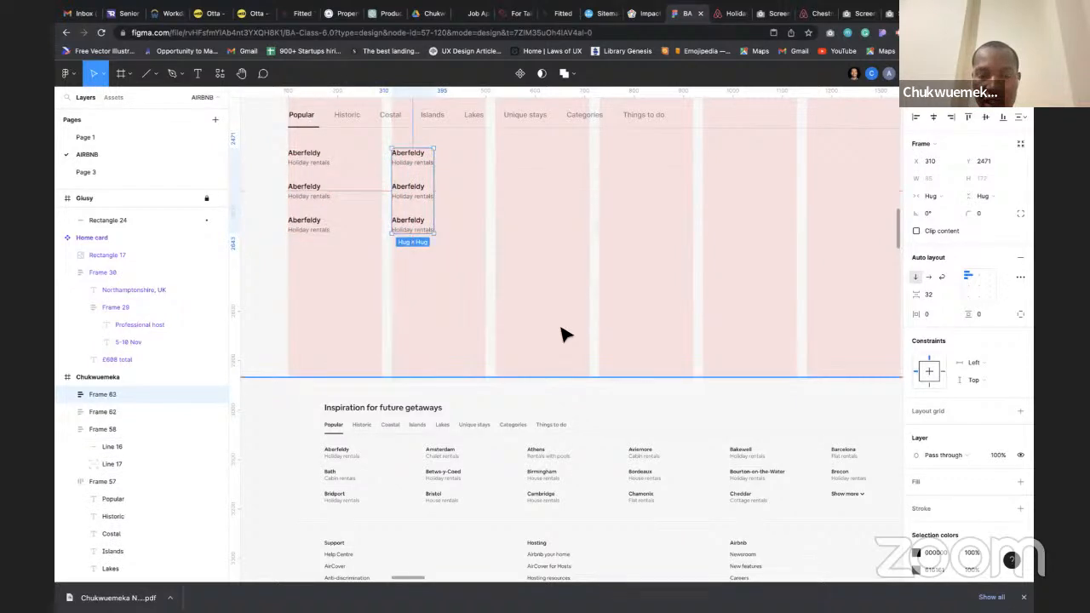
{"action": "key", "text": "ctrl+d"}
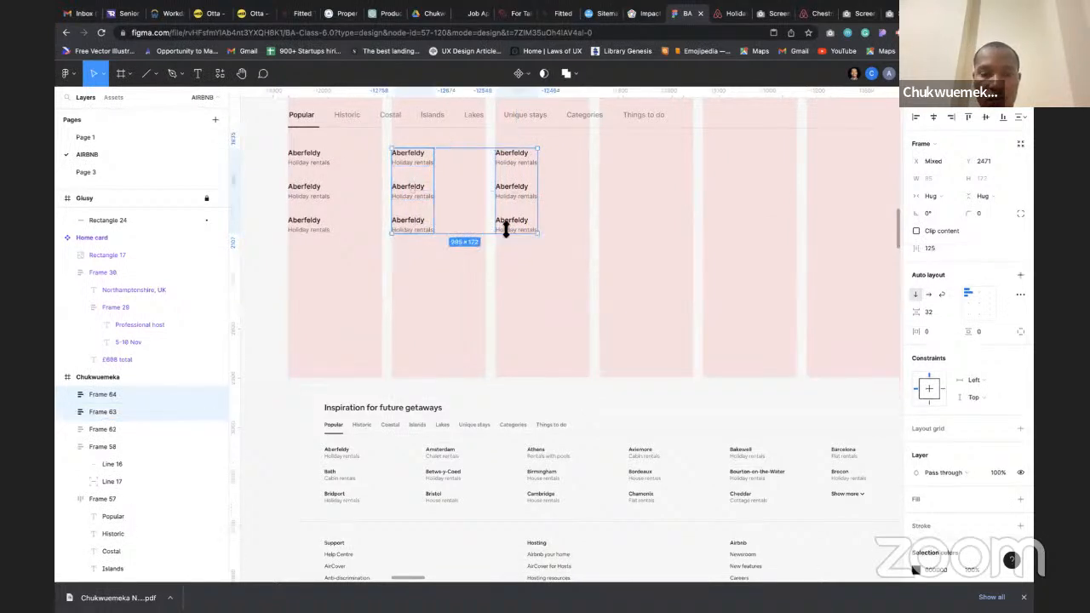
{"action": "key", "text": "Delete"}
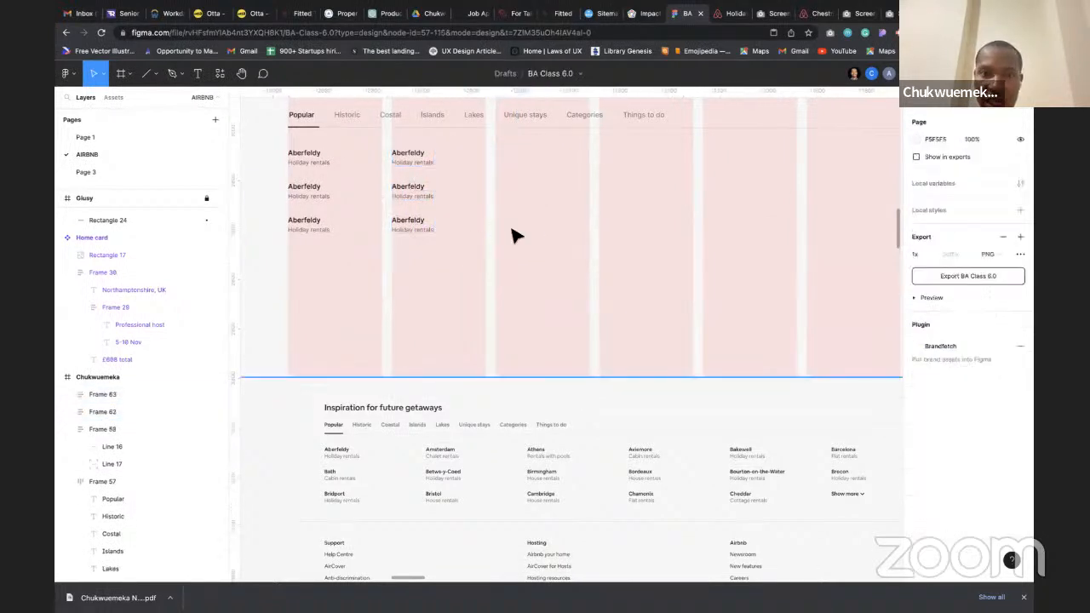
{"action": "left_click", "coordinate": [415, 219]}
{"action": "left_click", "coordinate": [308, 217], "text": "shift"}
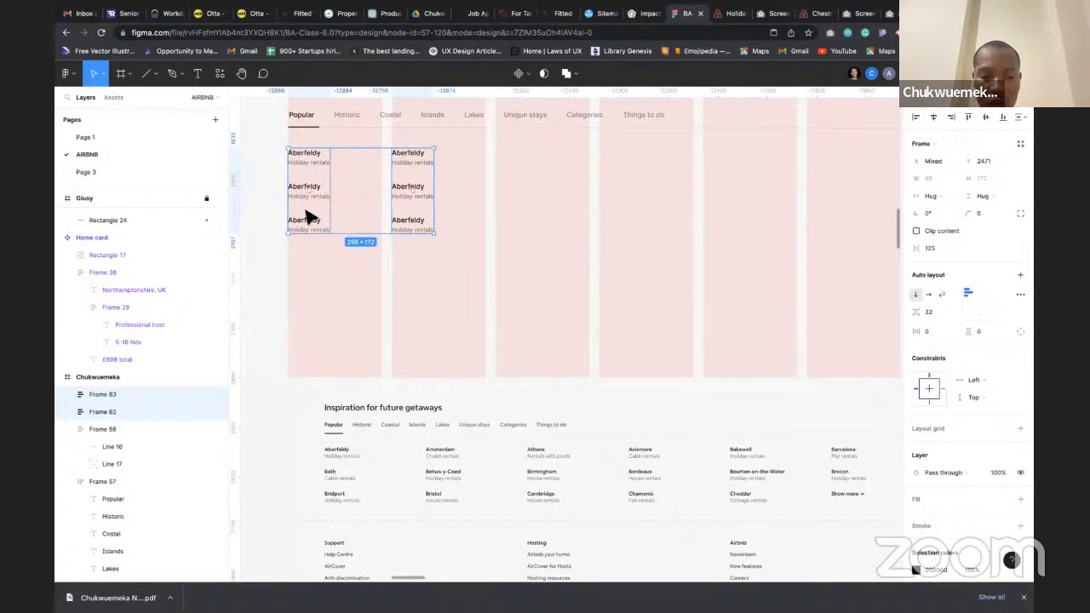
{"action": "key", "text": "shift+a"}
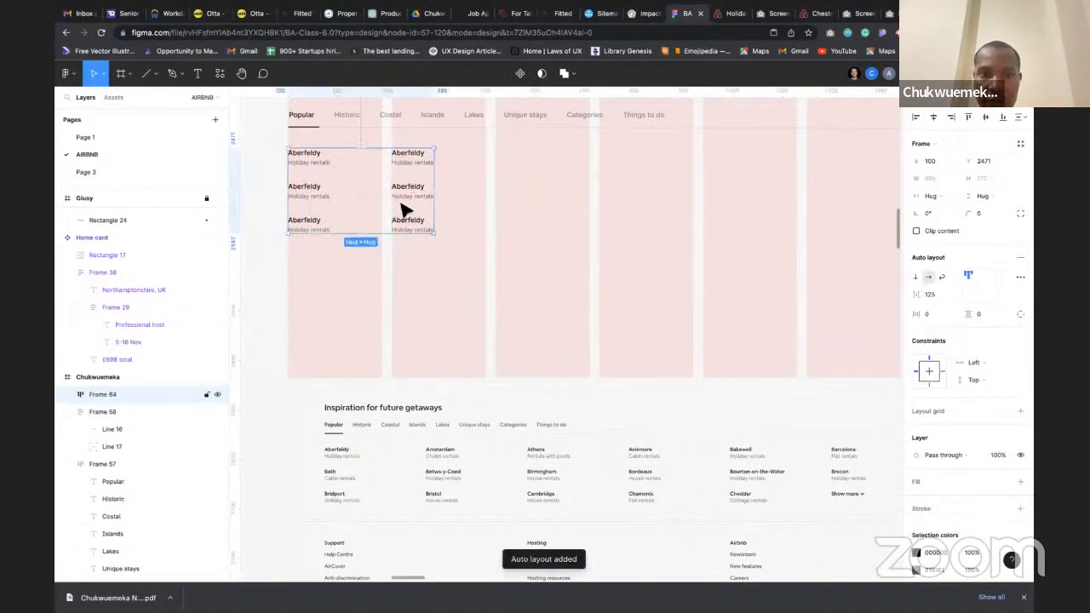
Duplicate the second stack four times inside the horizontal auto layout to fill all six grid columns
{"action": "left_click", "coordinate": [407, 223]}
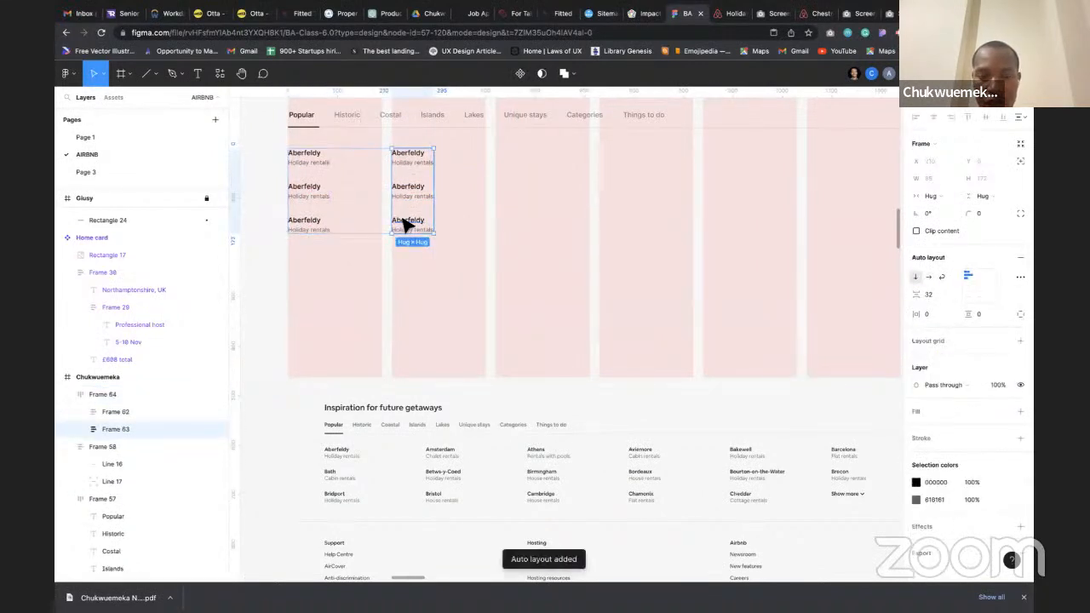
{"action": "key", "text": "ctrl+d"}
{"action": "key", "text": "ctrl+d"}
{"action": "key", "text": "ctrl+d"}
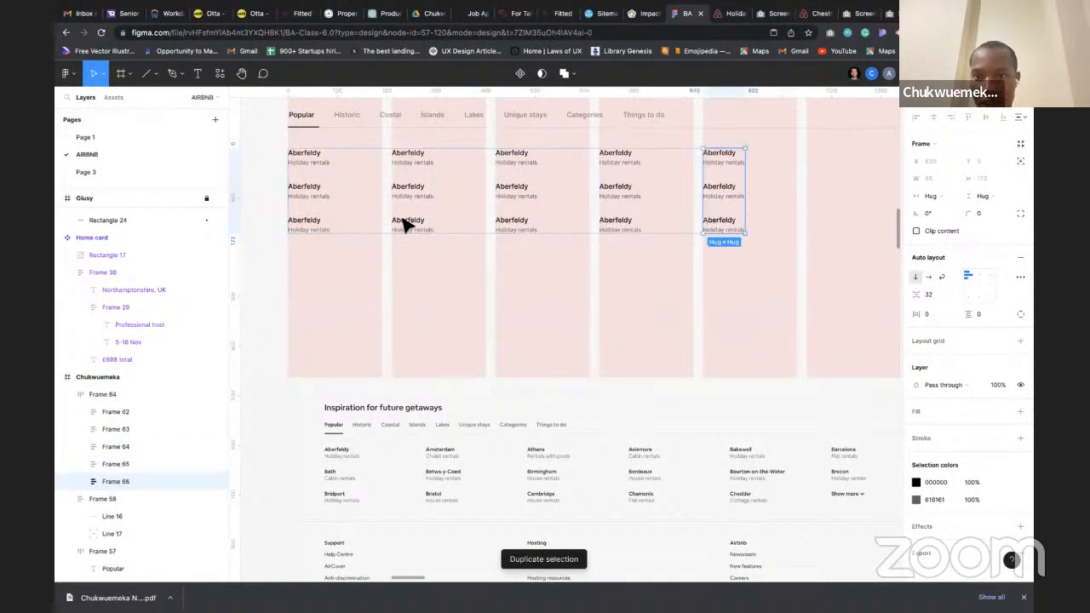
{"action": "key", "text": "ctrl+d"}
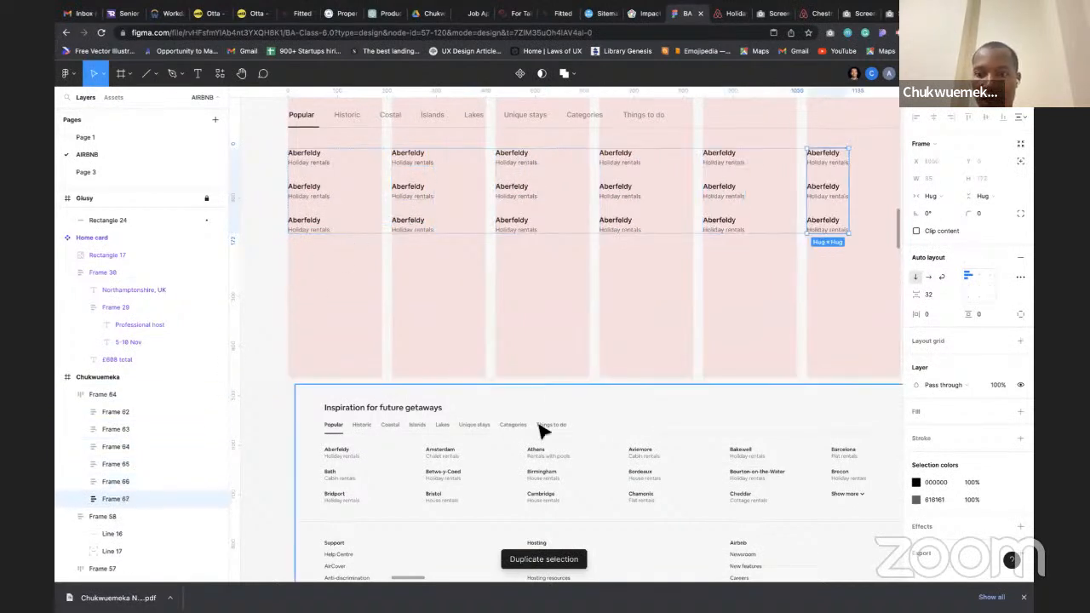
Change the last entry's title in the sixth column to "Show more" and delete its "Holiday rentals" line
{"action": "scroll", "coordinate": [536, 443], "scroll_direction": "down", "scroll_amount": 1}
{"action": "scroll", "coordinate": [536, 443], "scroll_direction": "down", "scroll_amount": 1}
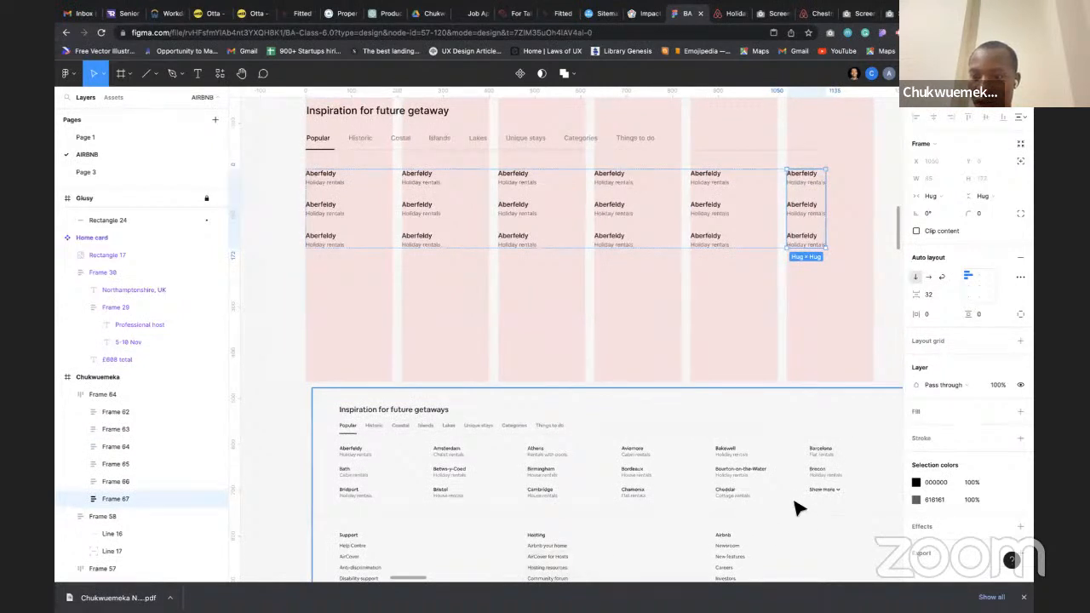
{"action": "double_click", "coordinate": [806, 239]}
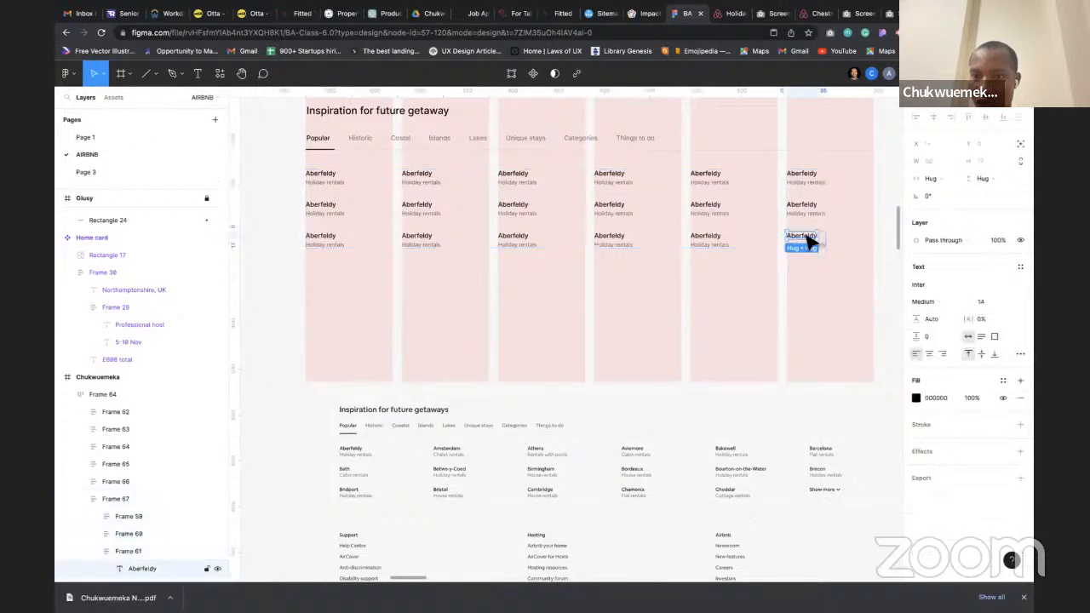
{"action": "type", "text": "Show more"}
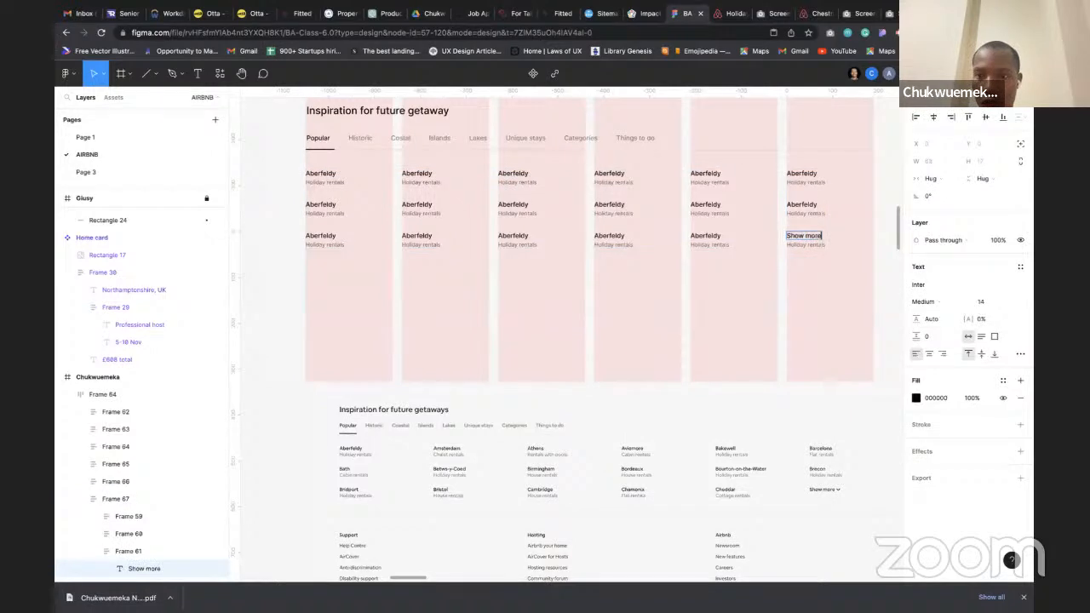
{"action": "left_click", "coordinate": [803, 247]}
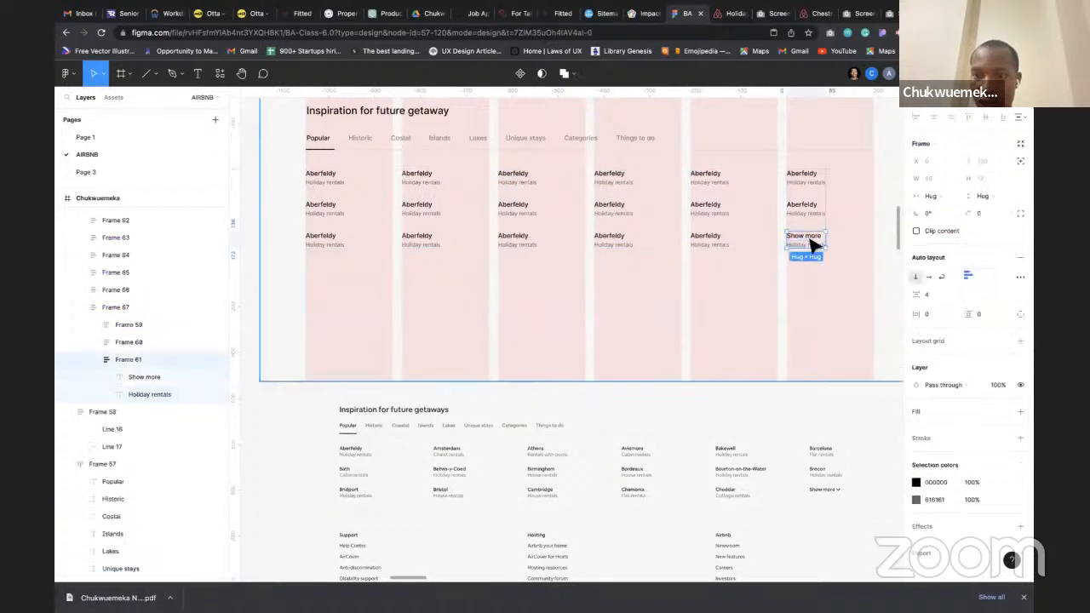
{"action": "key", "text": "Delete"}
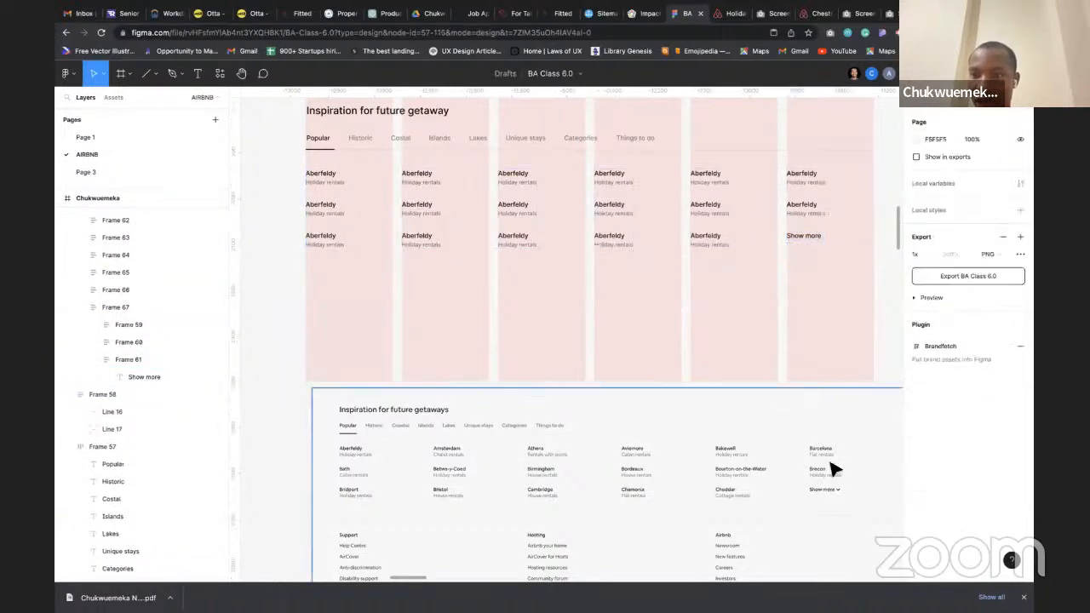
Launch the Iconify plugin and search for "chevron down" icons
{"action": "left_click", "coordinate": [220, 74]}
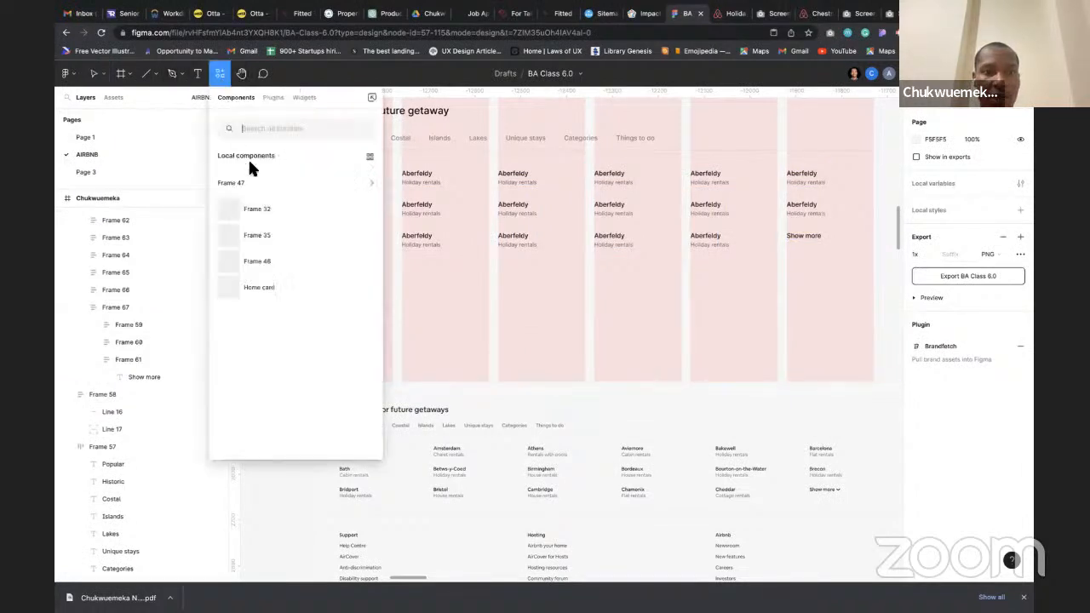
{"action": "left_click", "coordinate": [273, 98]}
{"action": "left_click", "coordinate": [269, 224]}
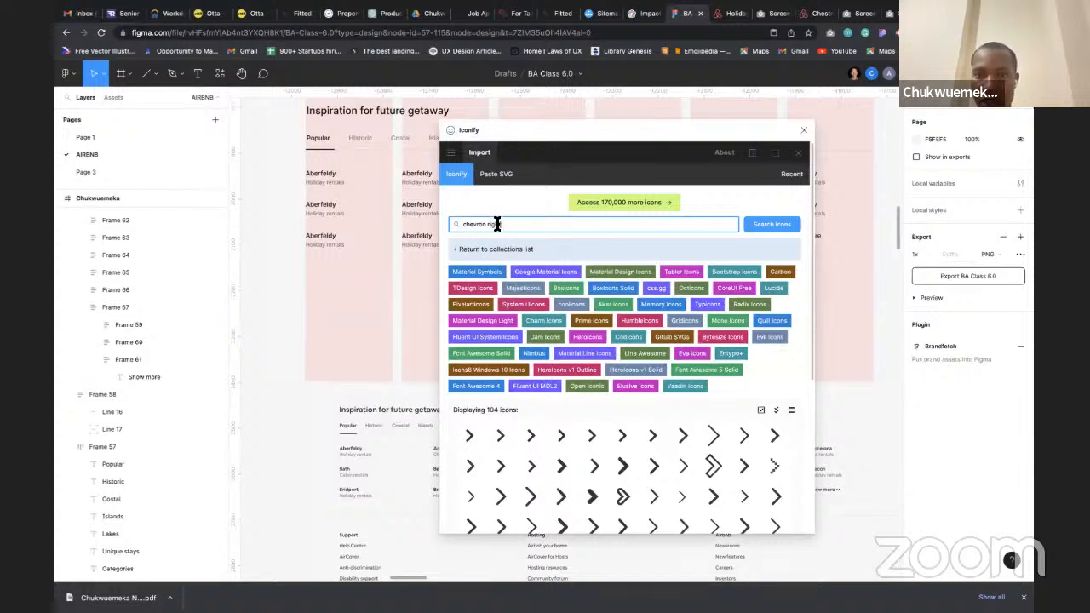
{"action": "scroll", "coordinate": [856, 239], "scroll_direction": "down", "scroll_amount": 3}
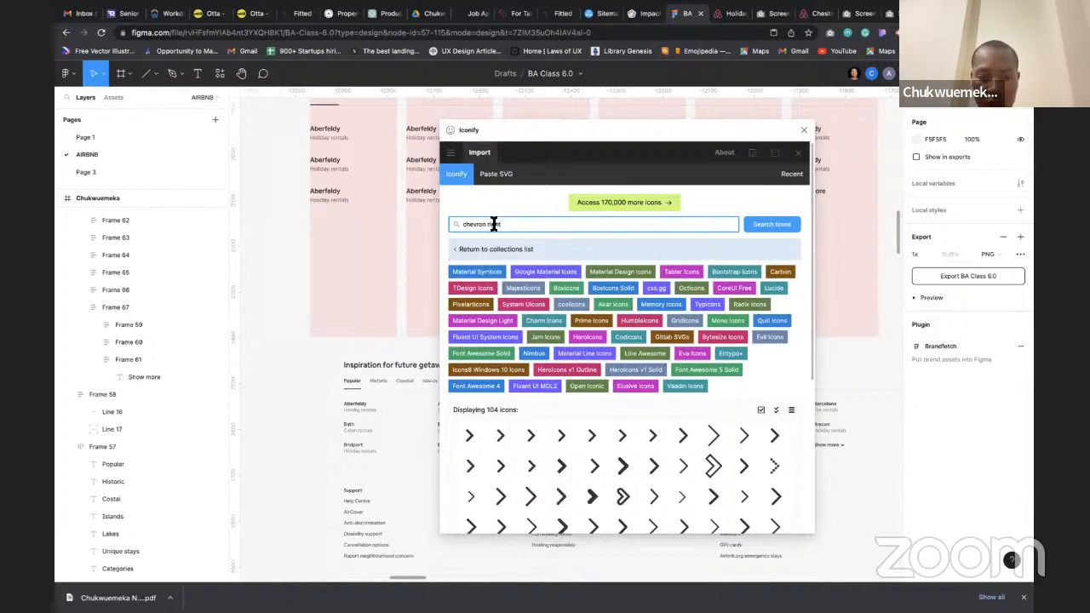
{"action": "key", "text": "Return"}
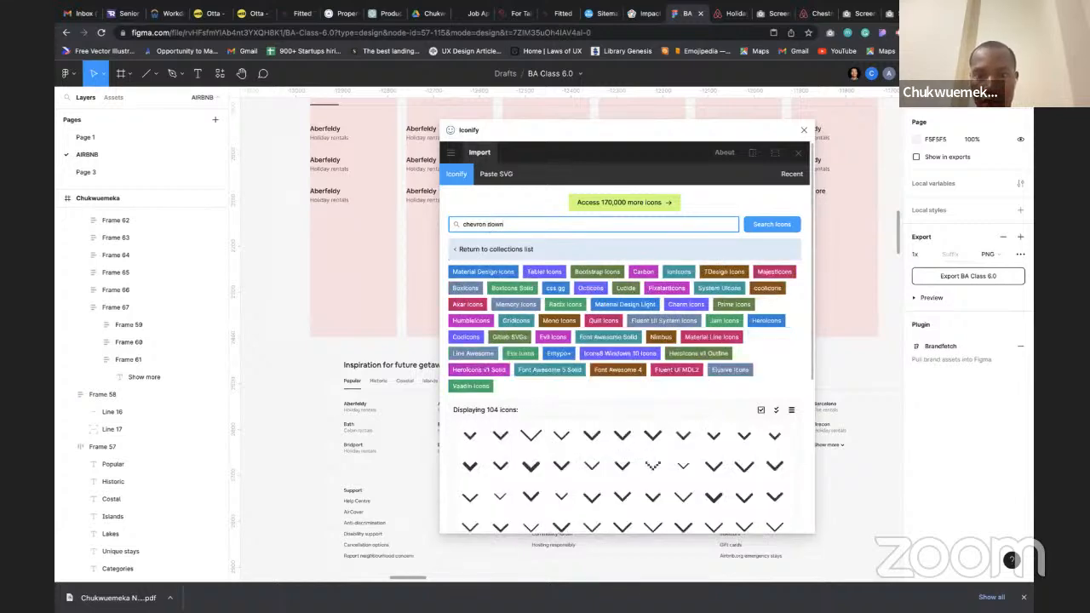
Place Iconify's tabler:chevron-down icon on the canvas, close the plugin, and move the icon into the sixth column's stack below "Show more"
{"action": "left_click", "coordinate": [503, 443]}
{"action": "scroll", "coordinate": [503, 438], "scroll_direction": "down", "scroll_amount": 5}
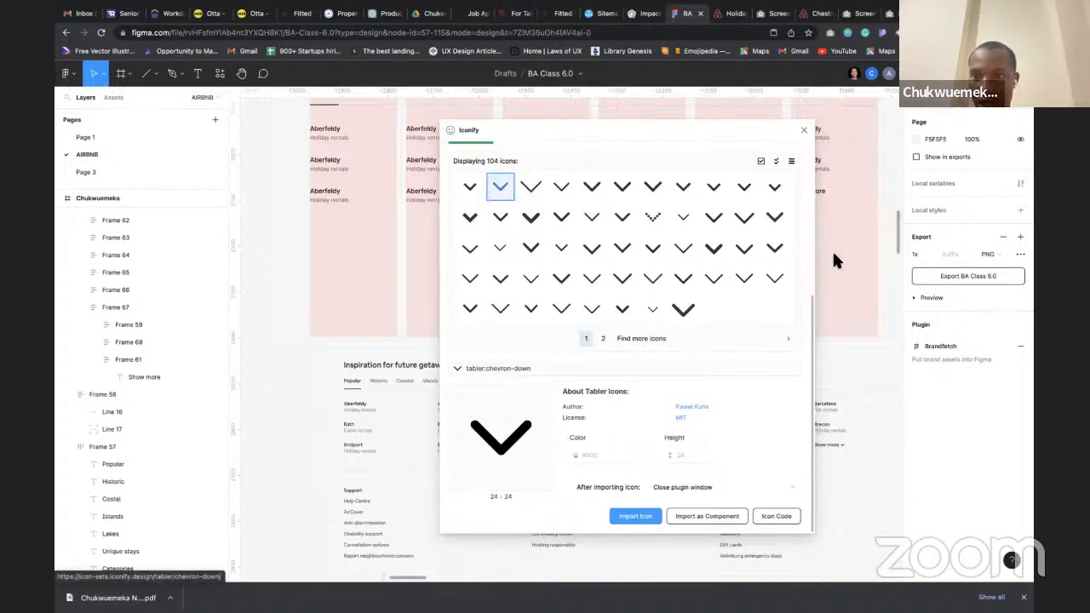
{"action": "mouse_move", "coordinate": [865, 311]}
{"action": "left_mouse_down"}
{"action": "mouse_move", "coordinate": [894, 307]}
{"action": "mouse_move", "coordinate": [853, 300]}
{"action": "left_mouse_up"}
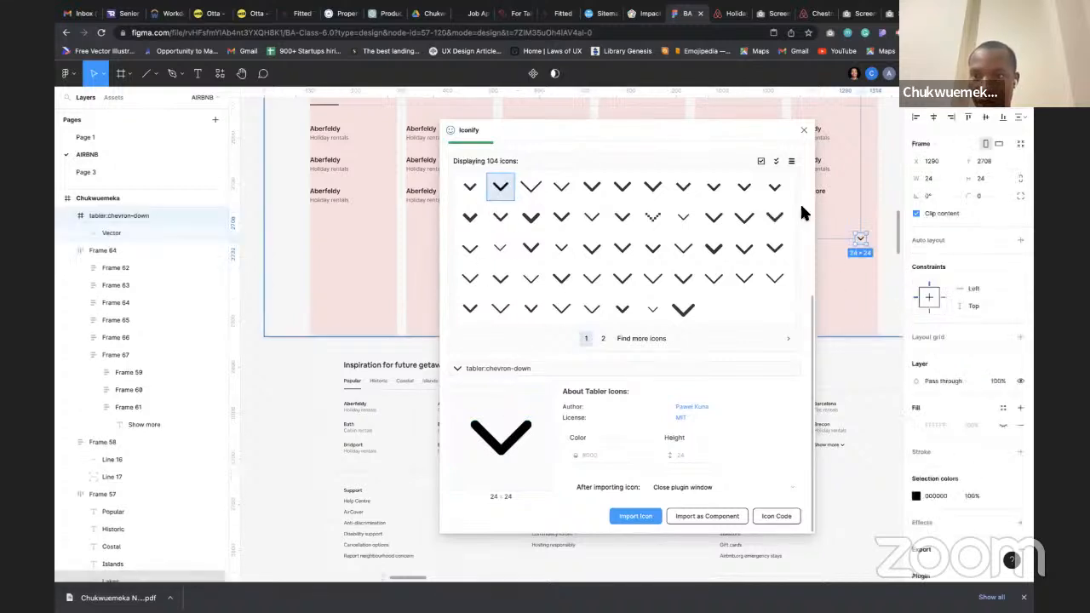
{"action": "left_click", "coordinate": [804, 131]}
{"action": "left_click_drag", "start_coordinate": [861, 243], "coordinate": [829, 193]}
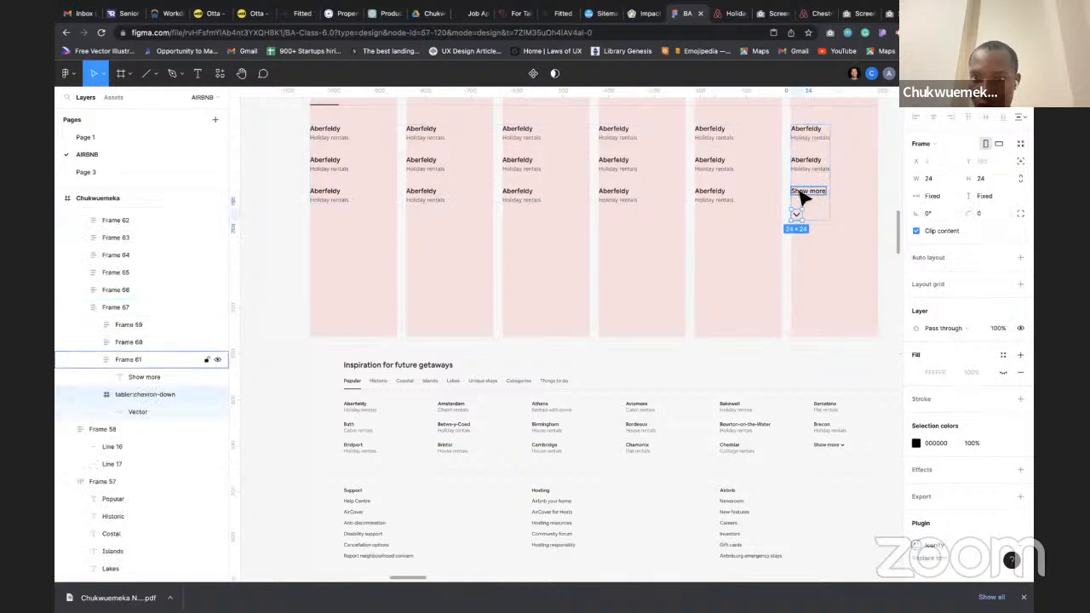
Nest the chevron-down icon inside the "Show more" entry's auto layout frame, below its text, and select that frame
{"action": "left_click", "coordinate": [805, 197]}
{"action": "key", "text": "shift+a"}
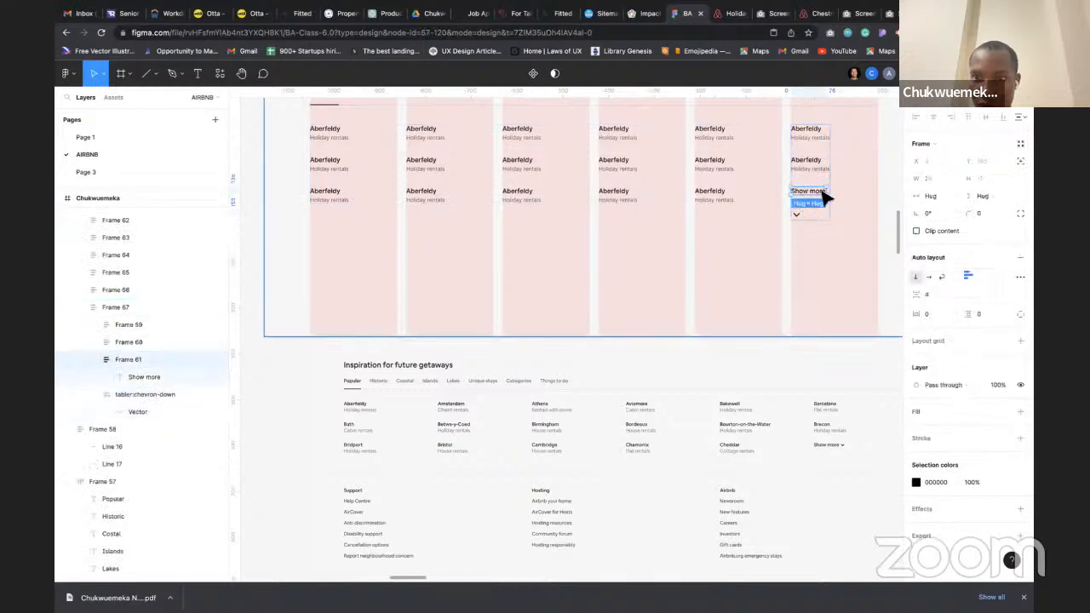
{"action": "scroll", "coordinate": [824, 198], "scroll_direction": "up", "scroll_amount": 3}
{"action": "scroll", "coordinate": [824, 198], "scroll_direction": "up", "scroll_amount": 3}
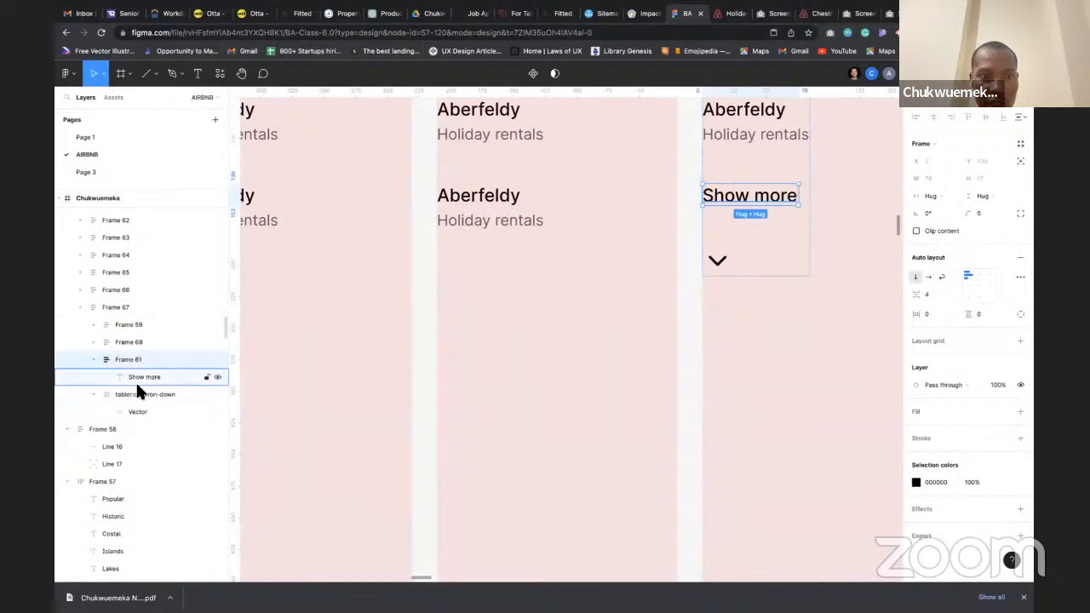
{"action": "left_click", "coordinate": [134, 400]}
{"action": "left_click", "coordinate": [91, 393]}
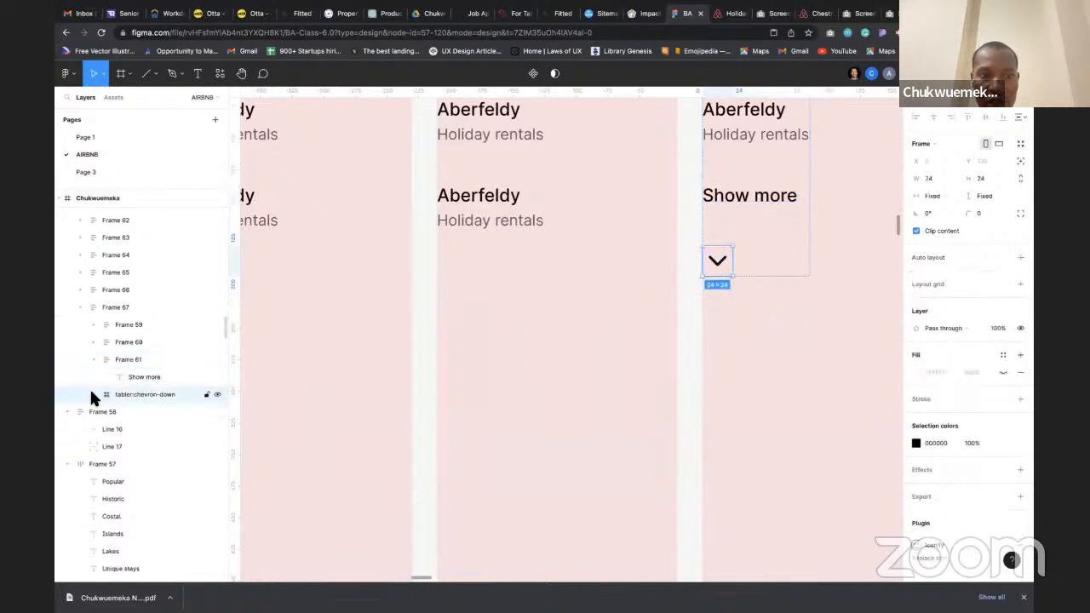
{"action": "mouse_move", "coordinate": [134, 387]}
{"action": "left_mouse_down"}
{"action": "mouse_move", "coordinate": [152, 368]}
{"action": "mouse_move", "coordinate": [145, 405]}
{"action": "left_mouse_up"}
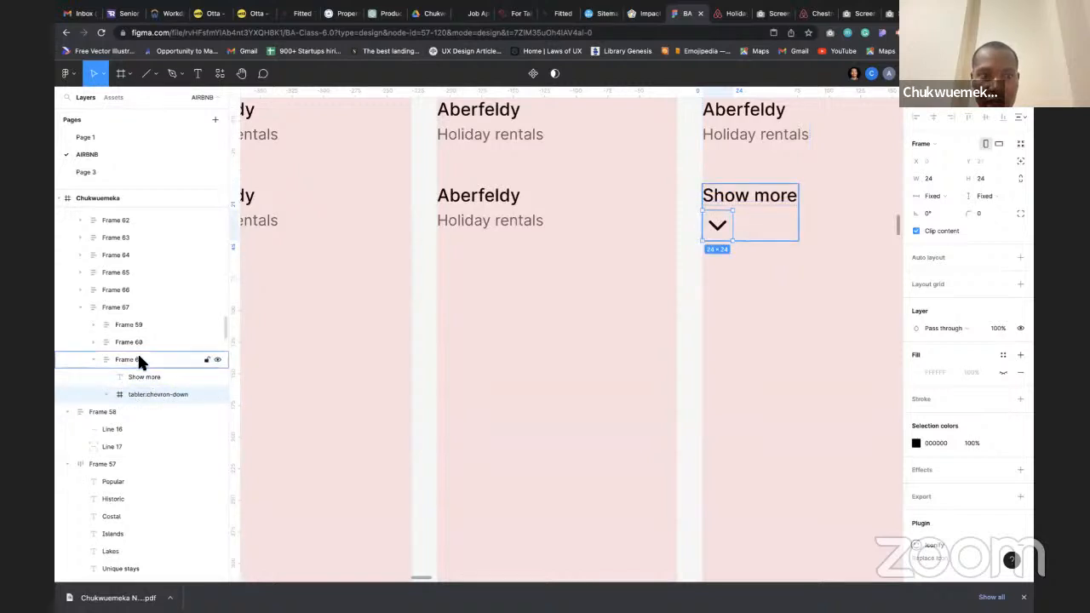
{"action": "left_click", "coordinate": [135, 358]}
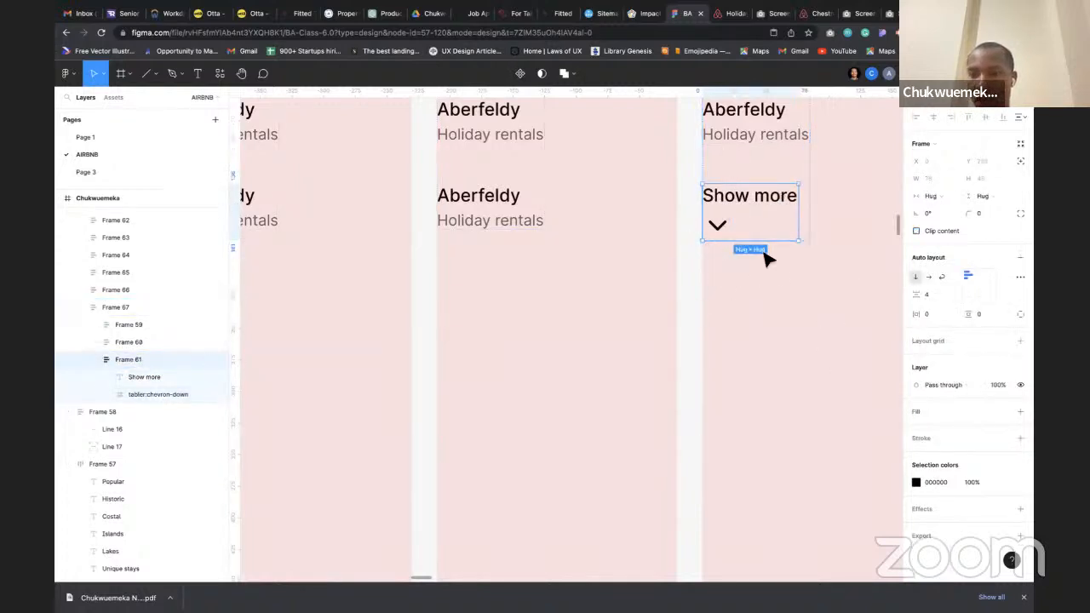
Arrange the "Show more" text and chevron horizontally in their auto layout frame with a gap of 0
{"action": "left_click", "coordinate": [929, 278]}
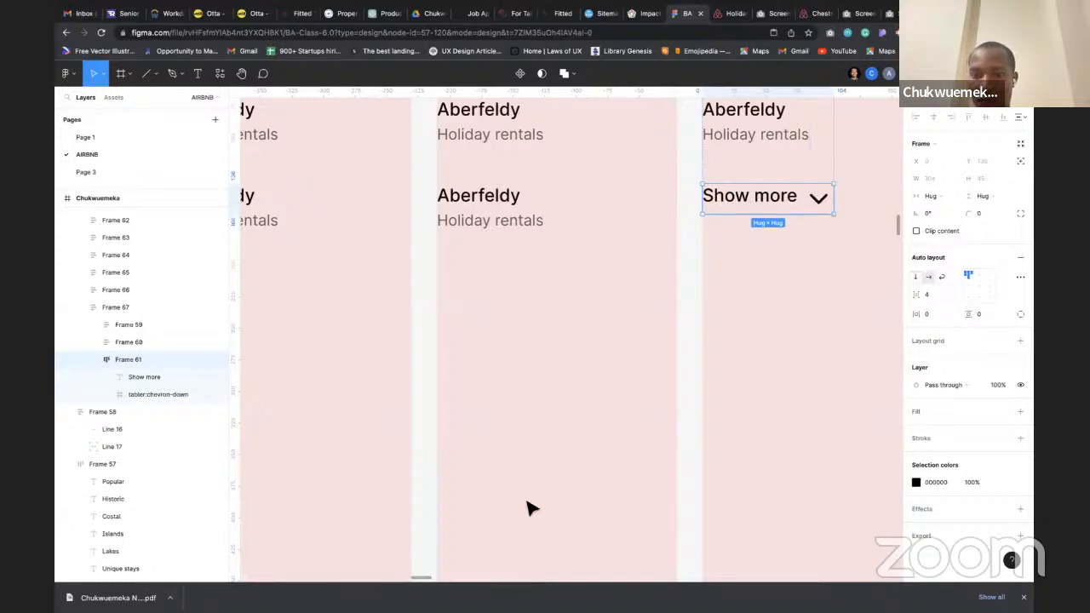
{"action": "scroll", "coordinate": [530, 506], "scroll_direction": "down", "scroll_amount": 5}
{"action": "scroll", "coordinate": [531, 506], "scroll_direction": "down", "scroll_amount": 3}
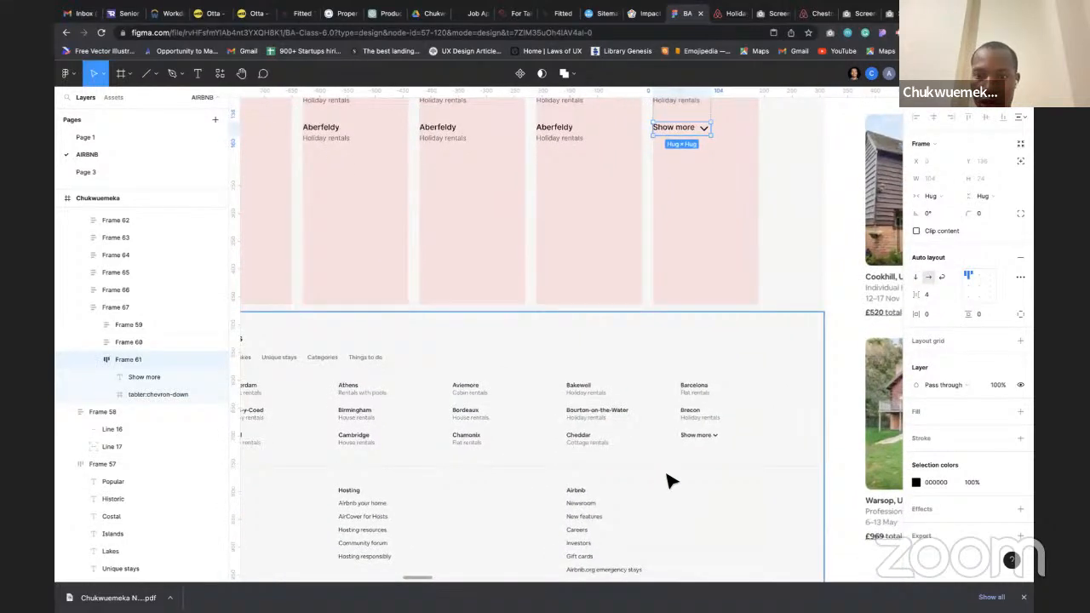
{"action": "scroll", "coordinate": [712, 432], "scroll_direction": "up", "scroll_amount": 3}
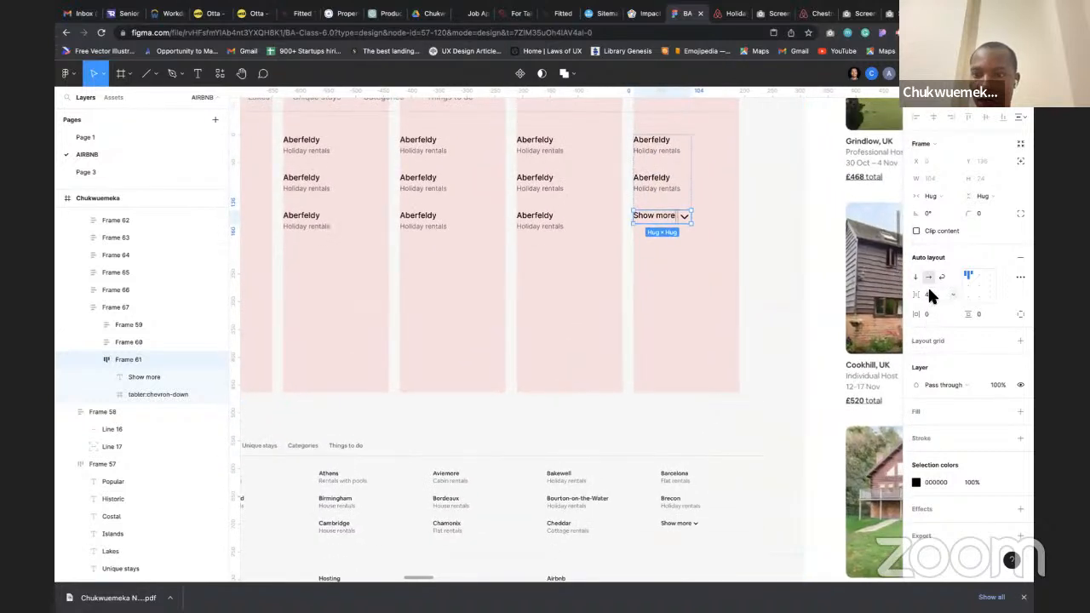
{"action": "type", "text": "0"}
{"action": "key", "text": "Return"}
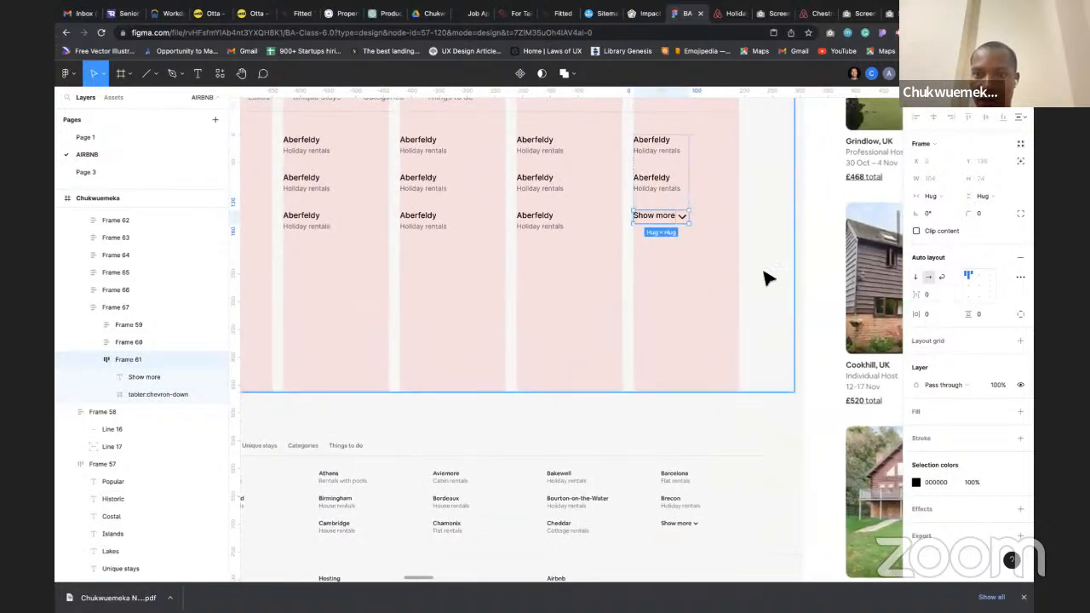
Align the contents of the "Show more" auto layout frame to the left and vertically centred
{"action": "left_click", "coordinate": [815, 313]}
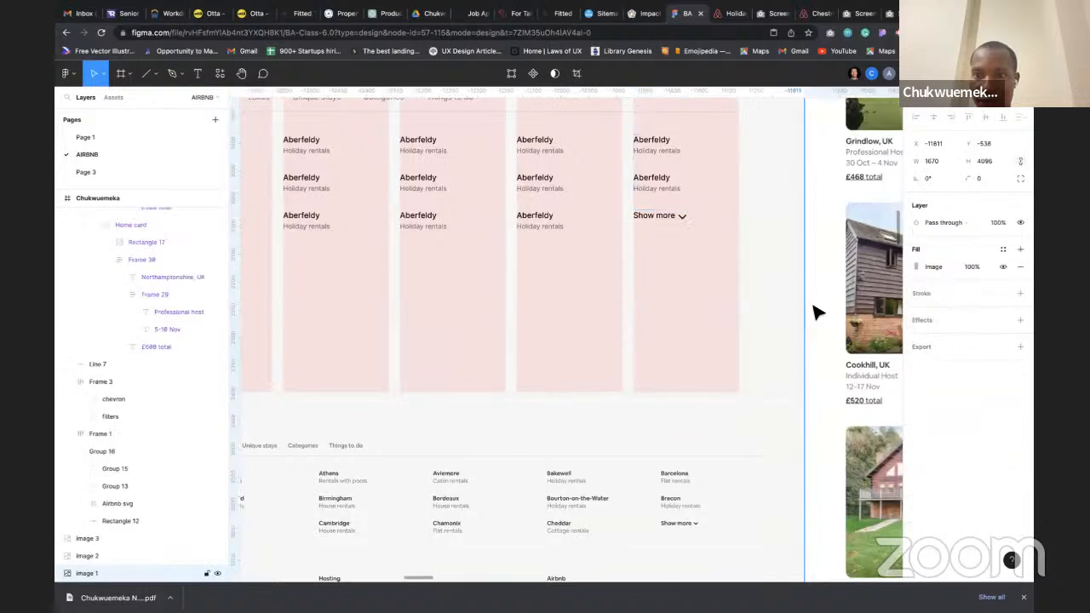
{"action": "left_click", "coordinate": [677, 218]}
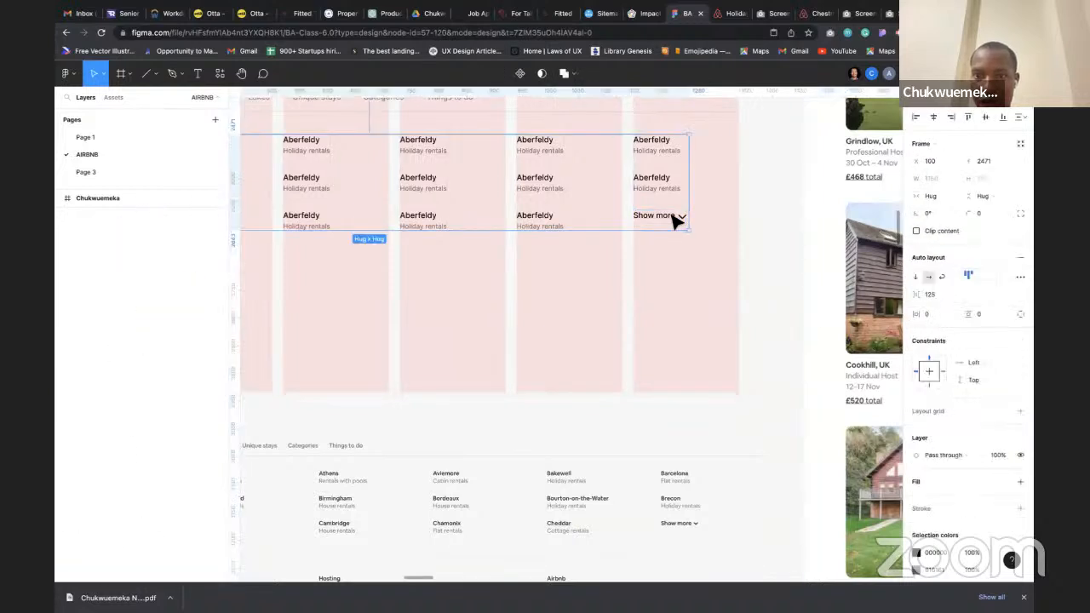
{"action": "left_click", "coordinate": [673, 219]}
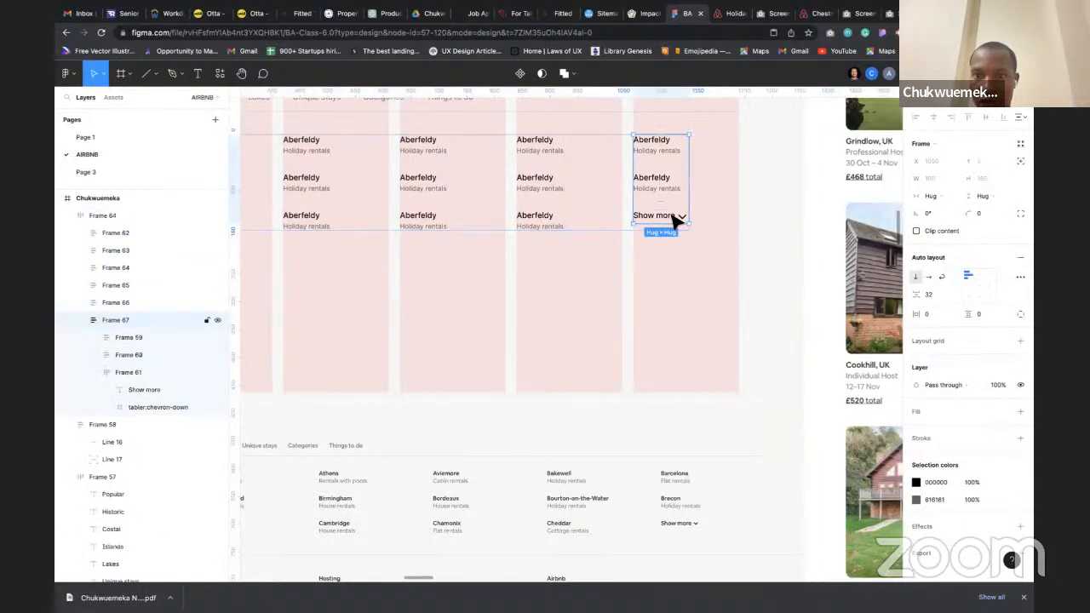
{"action": "left_click", "coordinate": [970, 286]}
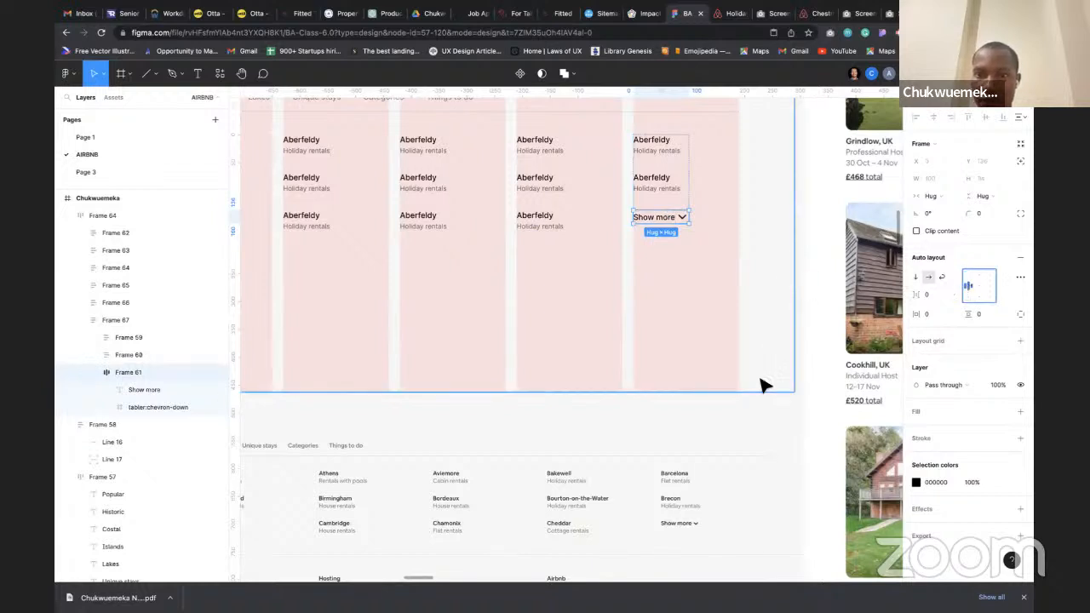
Hide the 6-column layout grid on the 1440-wide Airbnb homepage frame
{"action": "left_click", "coordinate": [794, 390]}
{"action": "scroll", "coordinate": [793, 390], "scroll_direction": "down", "scroll_amount": 5}
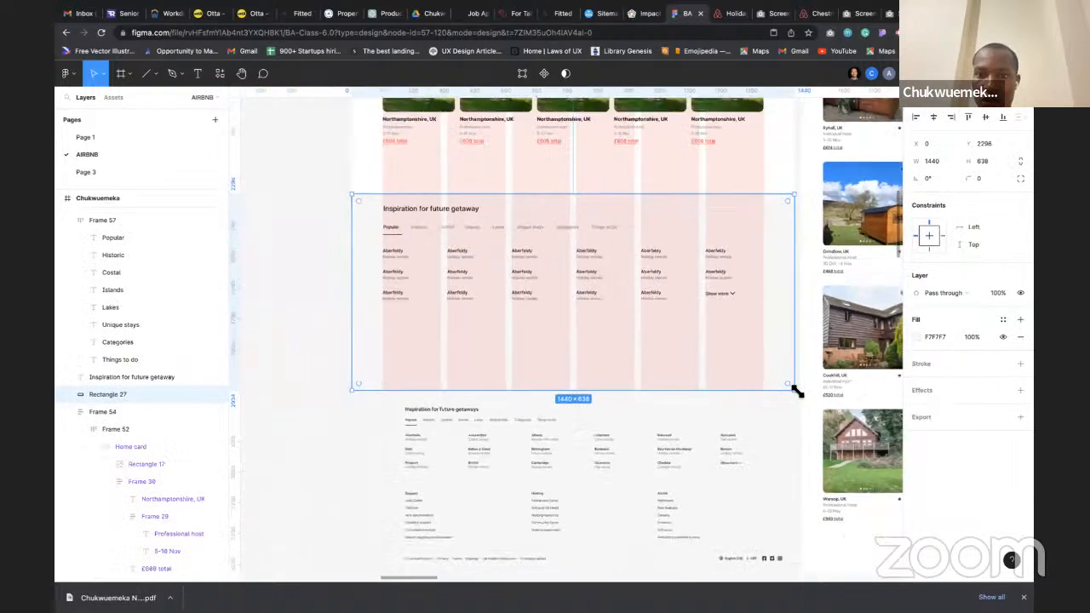
{"action": "left_click", "coordinate": [392, 320]}
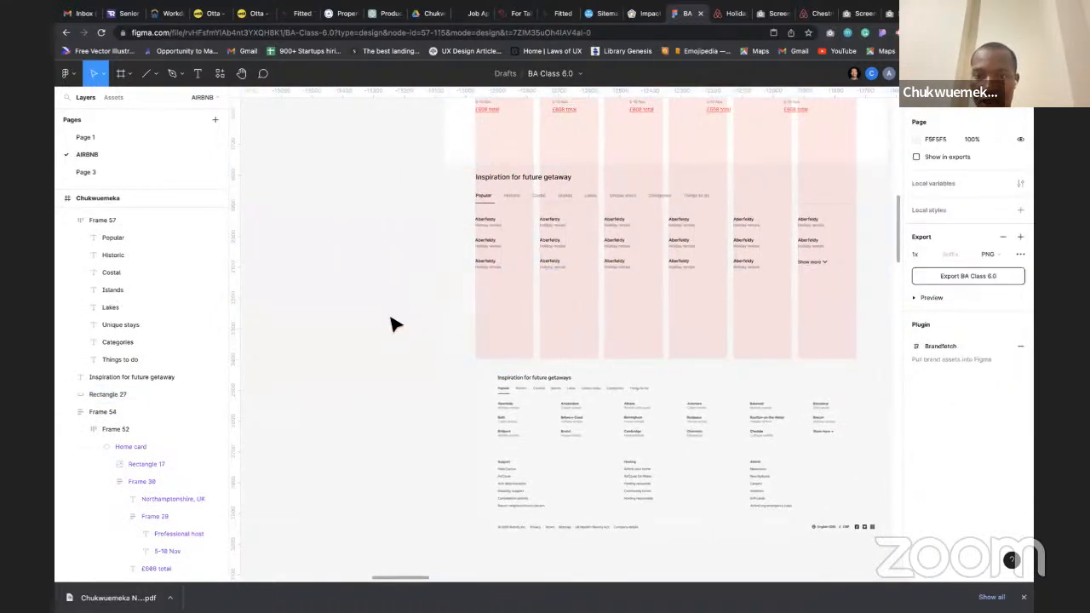
{"action": "scroll", "coordinate": [526, 435], "scroll_direction": "down", "scroll_amount": 10}
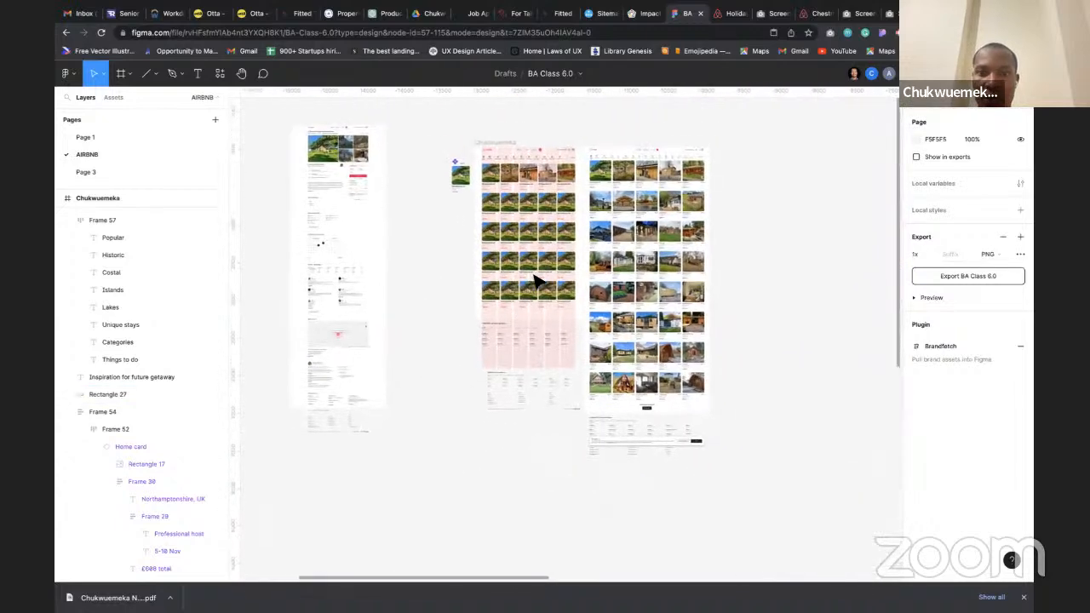
{"action": "left_click", "coordinate": [504, 146]}
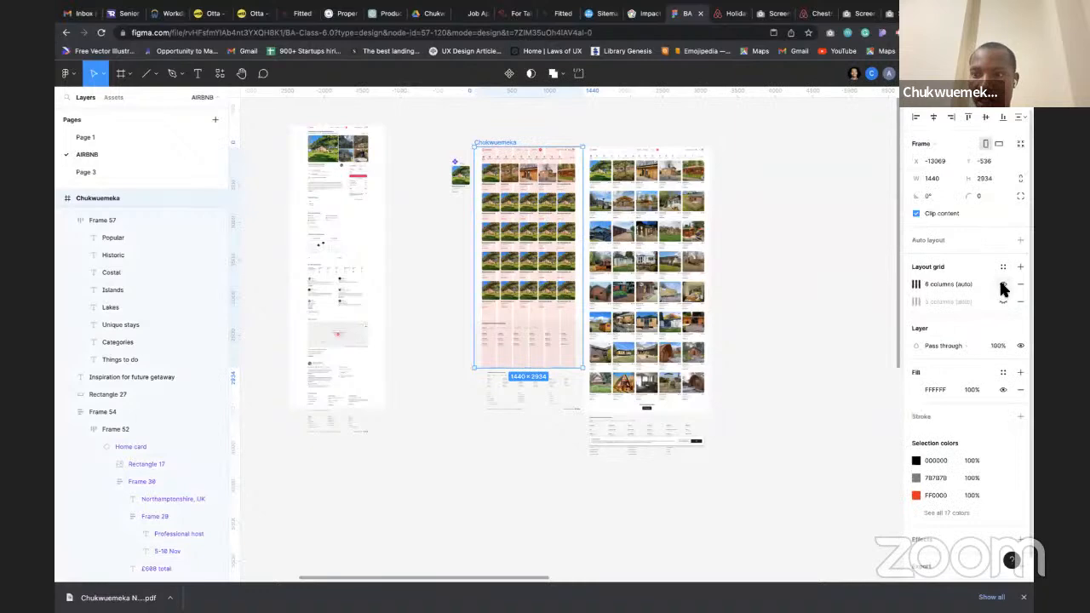
{"action": "left_click", "coordinate": [1003, 284]}
{"action": "scroll", "coordinate": [458, 371], "scroll_direction": "up", "scroll_amount": 10}
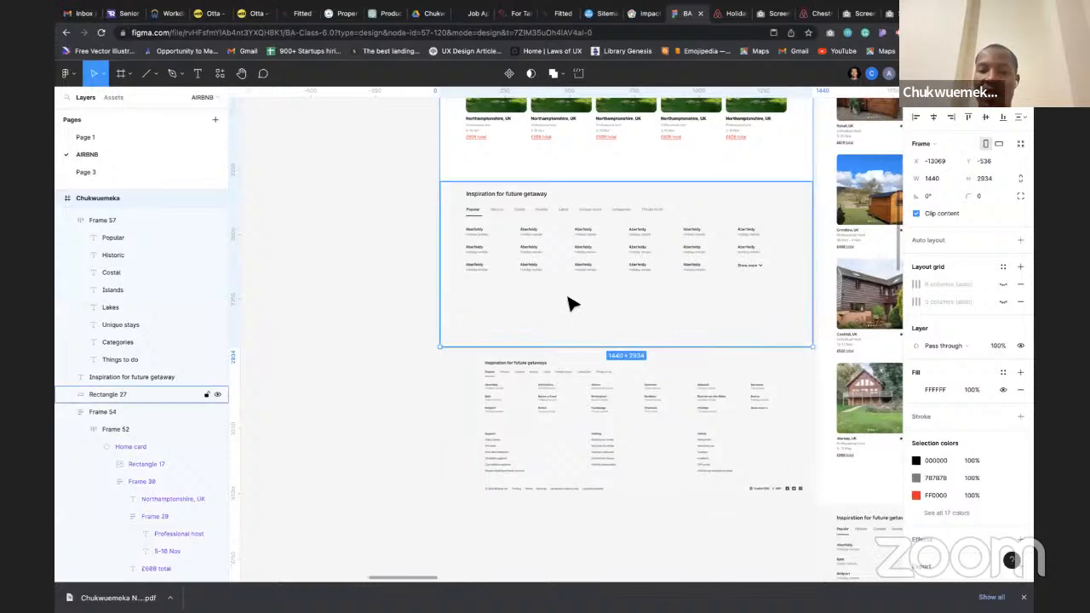
Move the footer reference image lower beneath the homepage frame, lined up with its left edge at X -13069, Y 2713
{"action": "scroll", "coordinate": [563, 213], "scroll_direction": "down", "scroll_amount": 5}
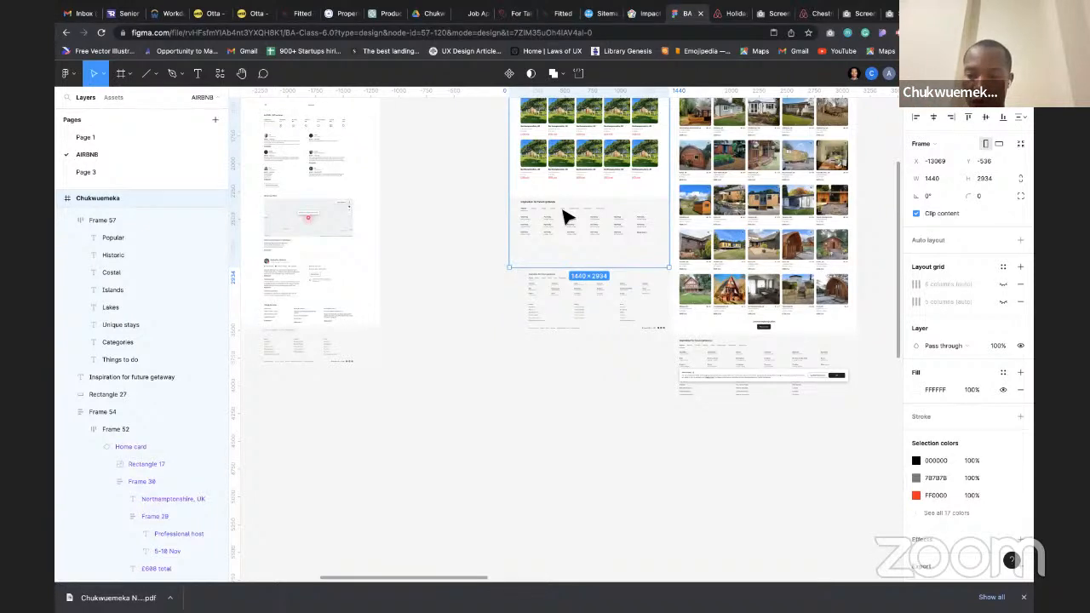
{"action": "left_click", "coordinate": [593, 317]}
{"action": "scroll", "coordinate": [593, 316], "scroll_direction": "down", "scroll_amount": 3}
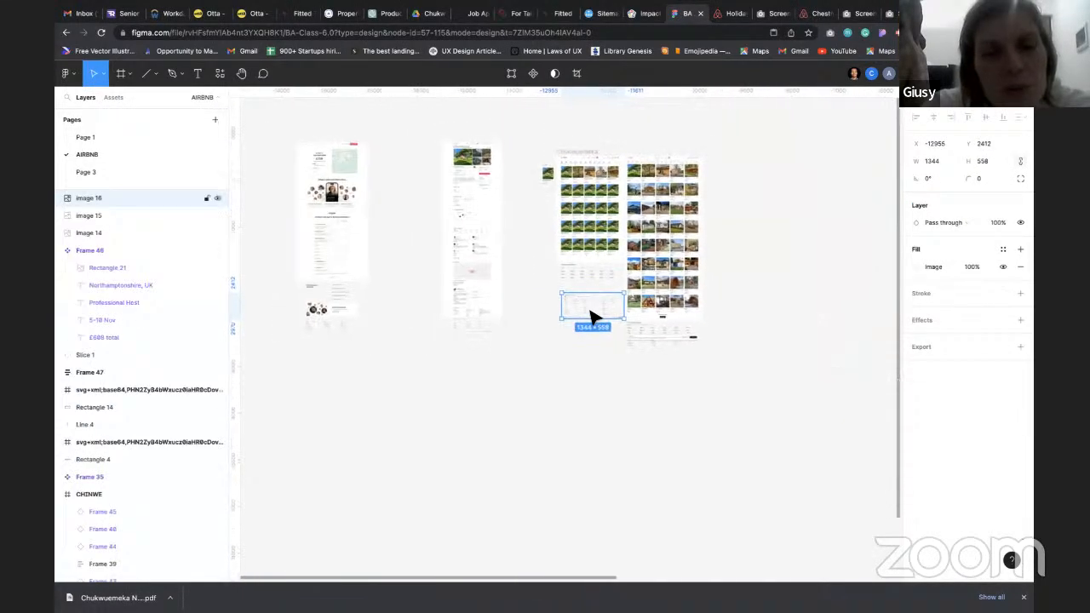
{"action": "left_click_drag", "start_coordinate": [591, 314], "coordinate": [586, 332]}
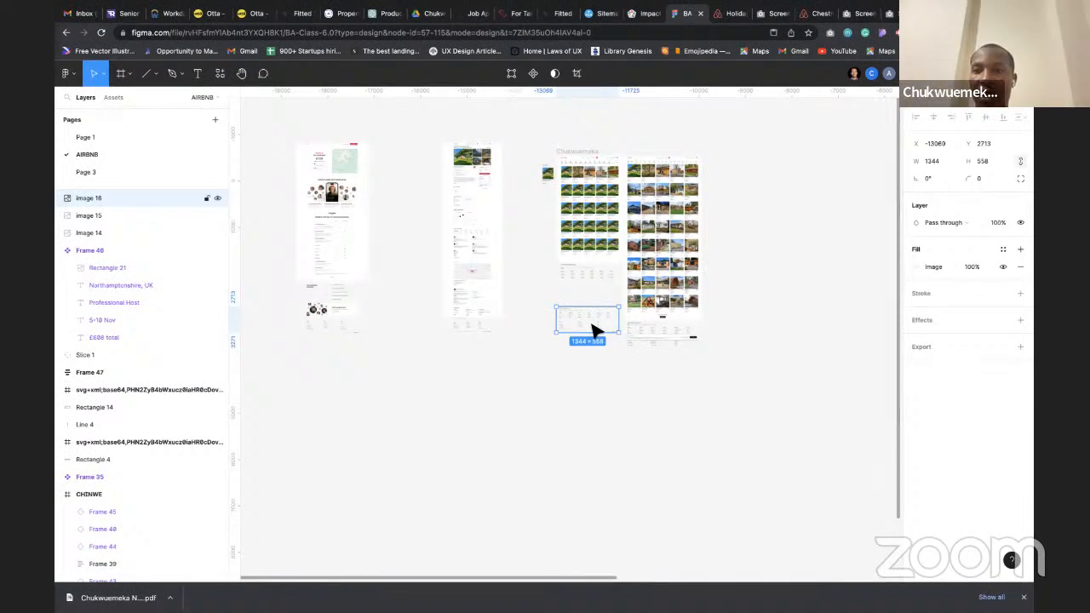
Duplicate the footer reference image twice across to the collaborators' frames, placing the second copy at about X 2063, Y 5086
{"action": "scroll", "coordinate": [622, 331], "scroll_direction": "right", "scroll_amount": 3}
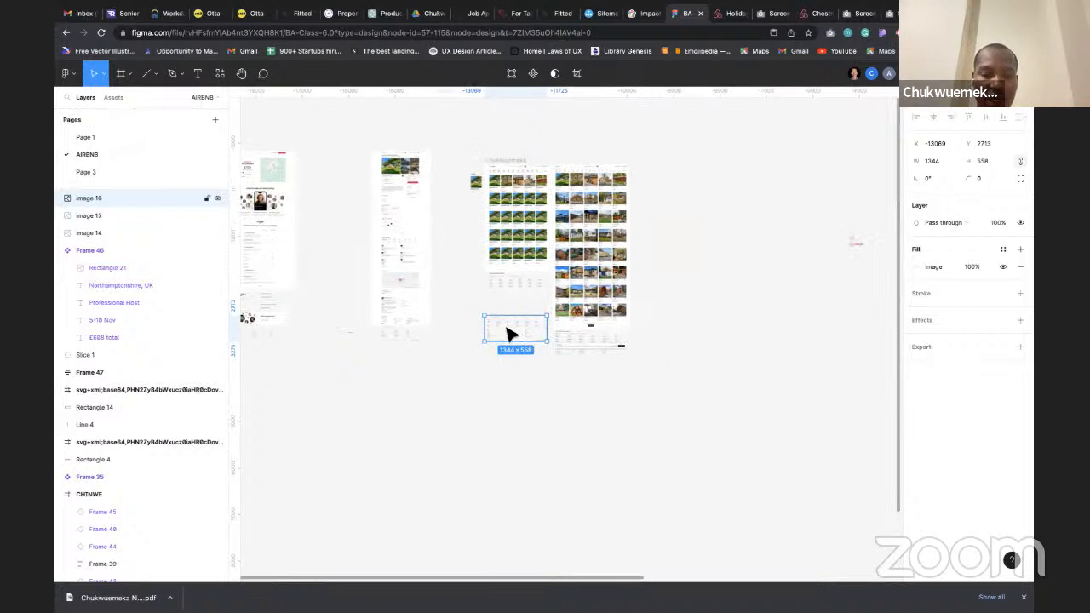
{"action": "left_click_drag", "start_coordinate": [508, 330], "coordinate": [802, 337]}
{"action": "scroll", "coordinate": [831, 371], "scroll_direction": "down", "scroll_amount": 5}
{"action": "scroll", "coordinate": [833, 372], "scroll_direction": "right", "scroll_amount": 5}
{"action": "scroll", "coordinate": [831, 371], "scroll_direction": "right", "scroll_amount": 2}
{"action": "scroll", "coordinate": [831, 371], "scroll_direction": "down", "scroll_amount": 1}
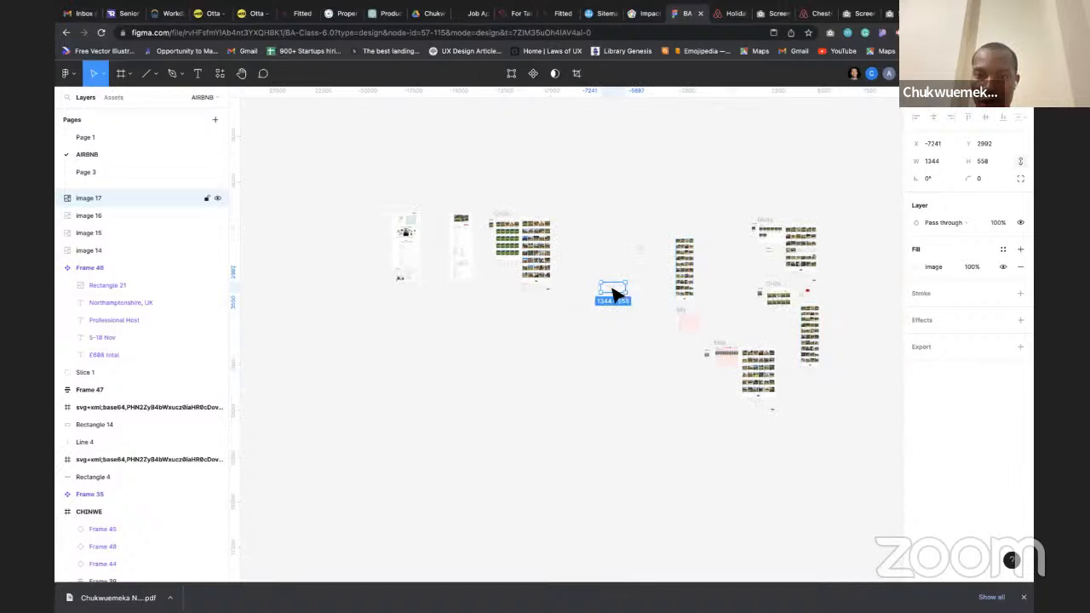
{"action": "left_click_drag", "start_coordinate": [613, 292], "coordinate": [802, 302]}
{"action": "scroll", "coordinate": [803, 302], "scroll_direction": "up", "scroll_amount": 5}
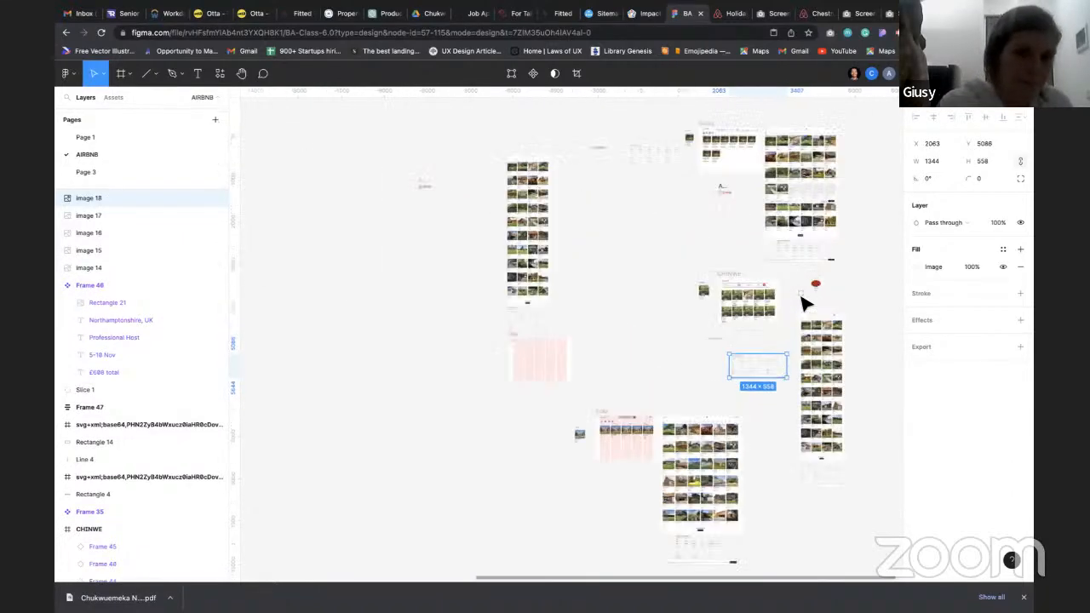
Place another footer image copy under the five-card frame with pink columns and move the original copy under the ten-card frame at X 1832, Y 4734
{"action": "scroll", "coordinate": [741, 401], "scroll_direction": "down", "scroll_amount": 3}
{"action": "scroll", "coordinate": [742, 401], "scroll_direction": "left", "scroll_amount": 2}
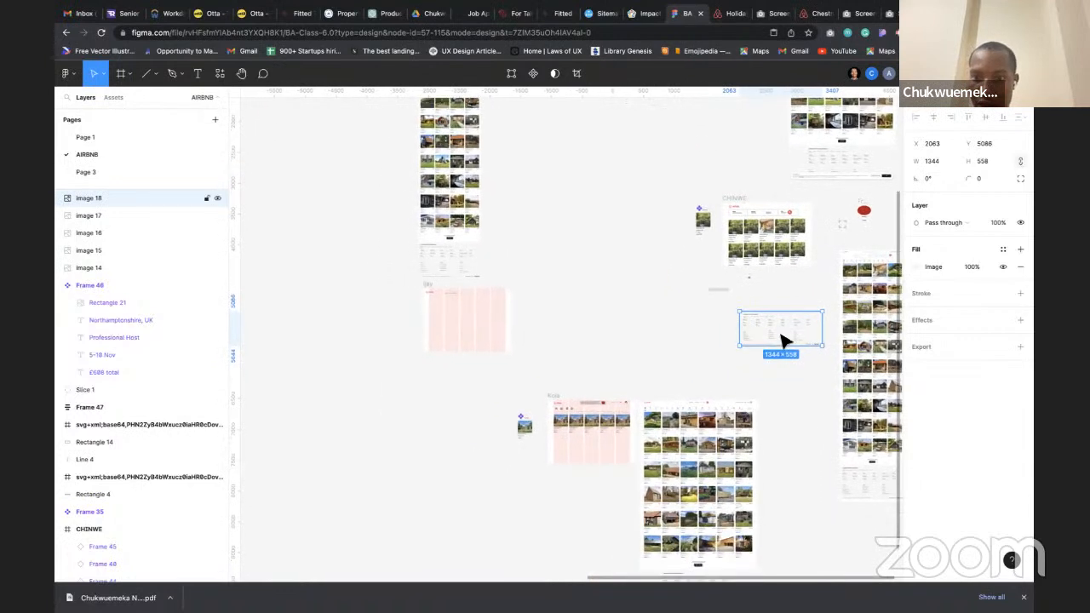
{"action": "left_click_drag", "start_coordinate": [788, 338], "coordinate": [589, 478]}
{"action": "left_click_drag", "start_coordinate": [783, 332], "coordinate": [769, 308]}
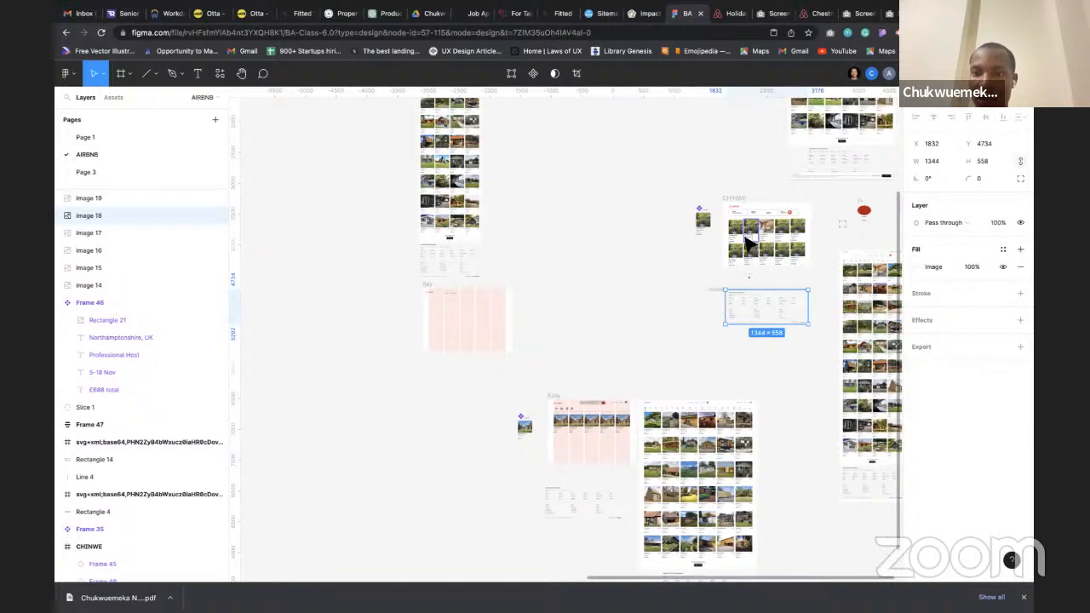
Look over the collaborators' frames with their footer images and return to the homepage design
{"action": "scroll", "coordinate": [676, 231], "scroll_direction": "up", "scroll_amount": 3}
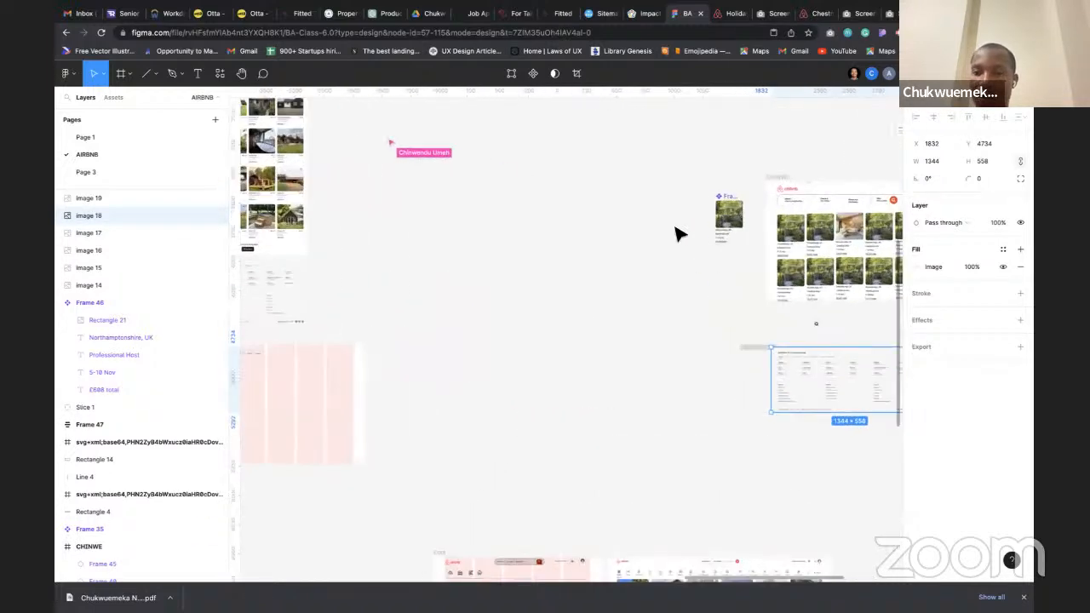
{"action": "scroll", "coordinate": [676, 230], "scroll_direction": "down", "scroll_amount": 3}
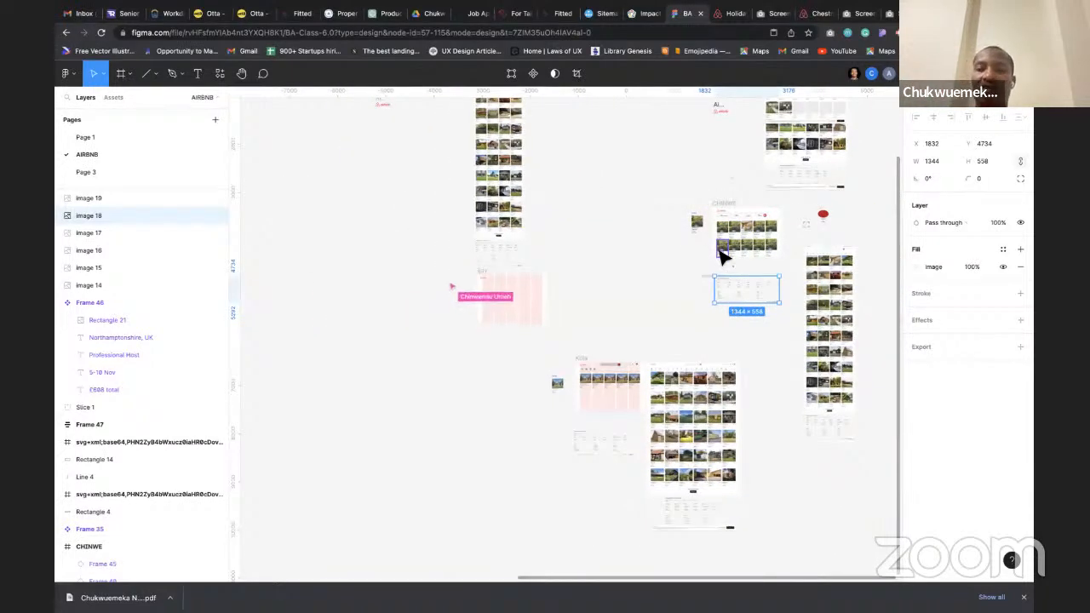
{"action": "scroll", "coordinate": [667, 242], "scroll_direction": "left", "scroll_amount": 2}
{"action": "scroll", "coordinate": [293, 233], "scroll_direction": "left", "scroll_amount": 3}
{"action": "scroll", "coordinate": [293, 238], "scroll_direction": "left", "scroll_amount": 3}
{"action": "scroll", "coordinate": [293, 238], "scroll_direction": "up", "scroll_amount": 1}
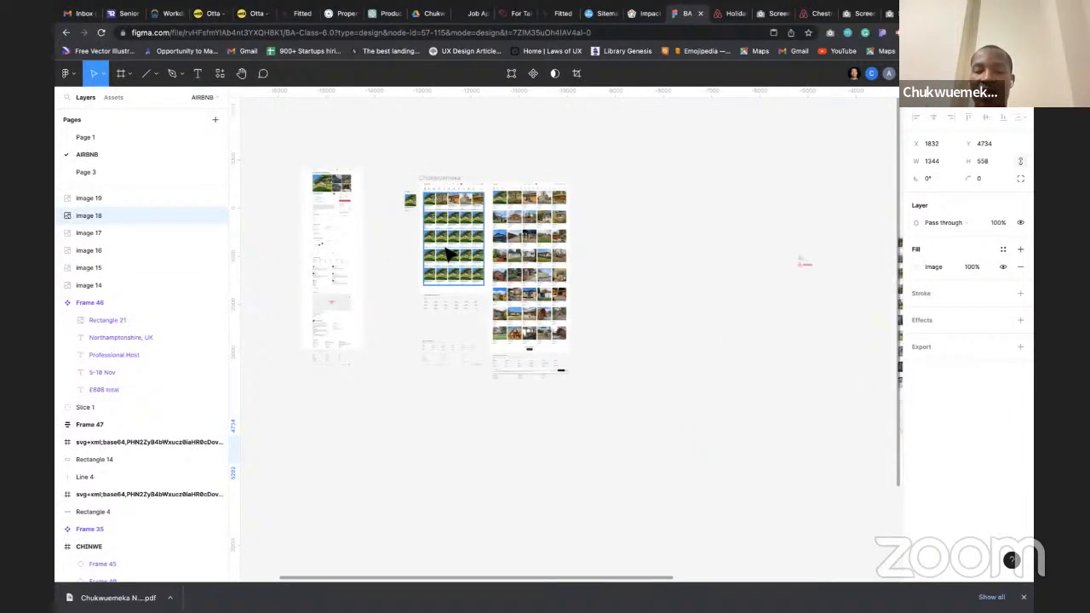
{"action": "scroll", "coordinate": [452, 225], "scroll_direction": "up", "scroll_amount": 3}
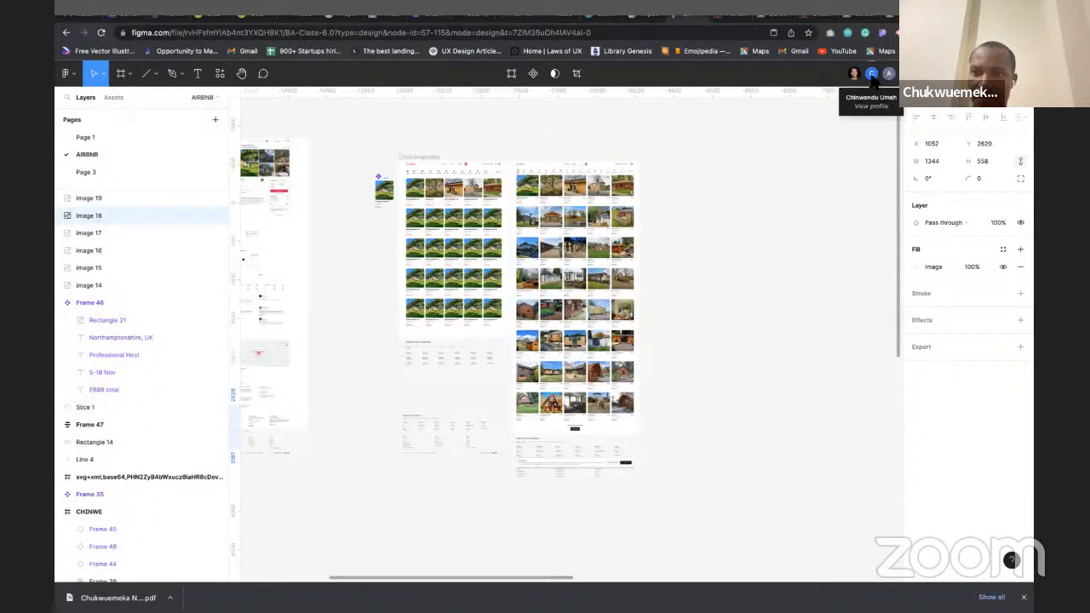
Follow the anonymous collaborator's view and look over the frames and footer images around the twelve-card-wide reference area
{"action": "left_click", "coordinate": [889, 75]}
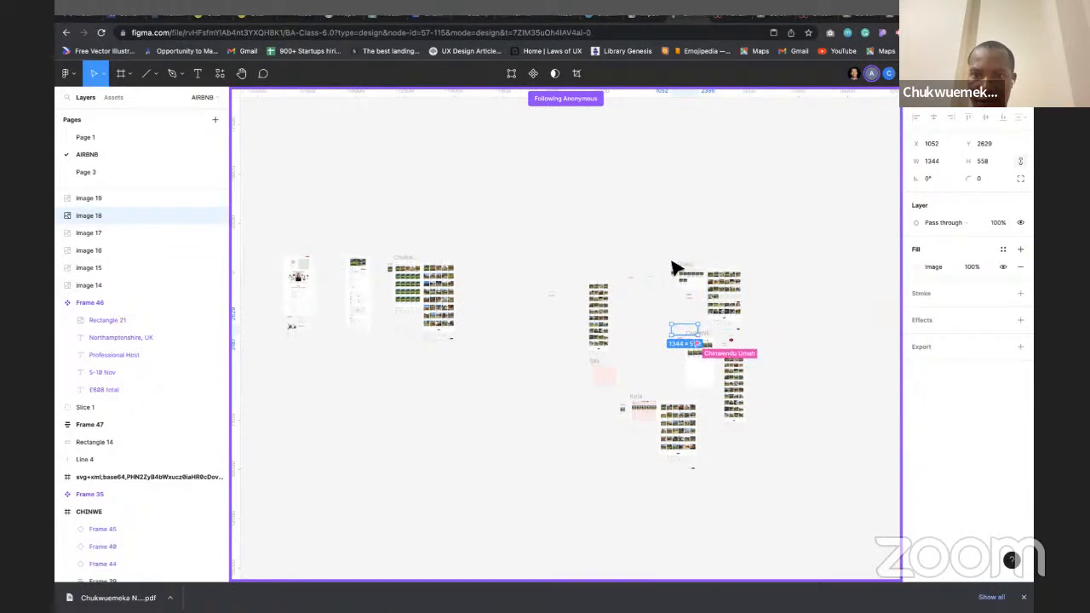
{"action": "scroll", "coordinate": [673, 268], "scroll_direction": "up", "scroll_amount": 2}
{"action": "scroll", "coordinate": [696, 302], "scroll_direction": "up", "scroll_amount": 3}
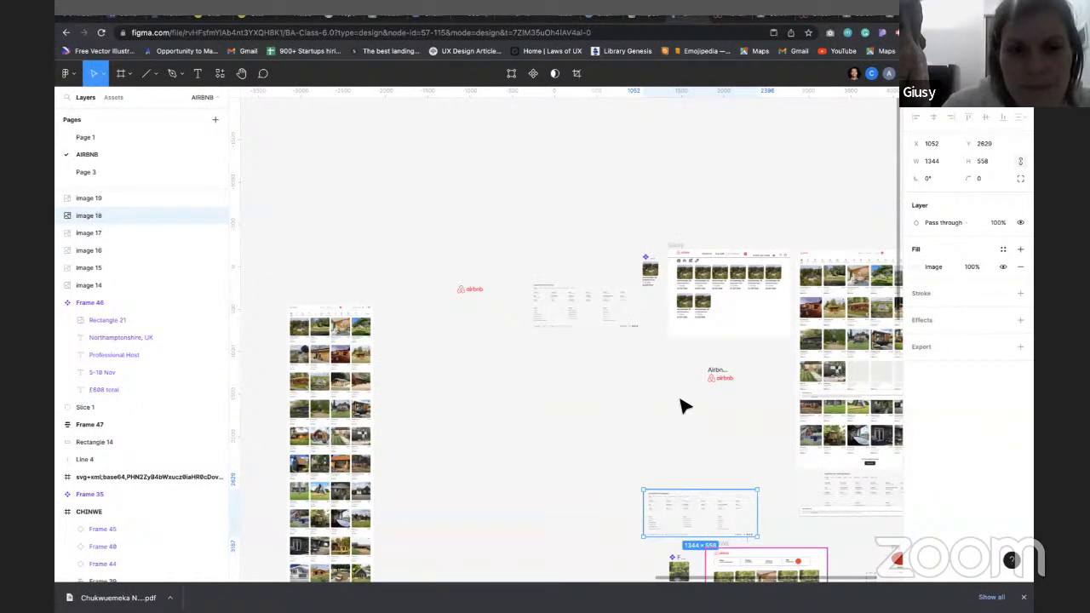
{"action": "scroll", "coordinate": [684, 409], "scroll_direction": "right", "scroll_amount": 3}
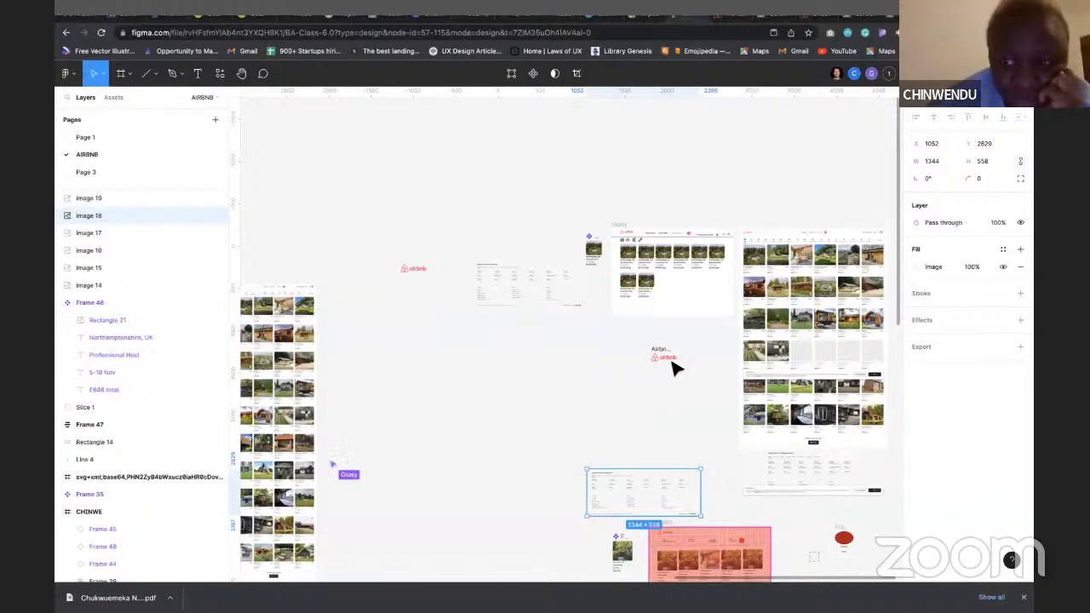
Follow a collaborator's view, inspect their ten-card frame from header to lower edge, and switch to following another collaborator
{"action": "left_click", "coordinate": [854, 74]}
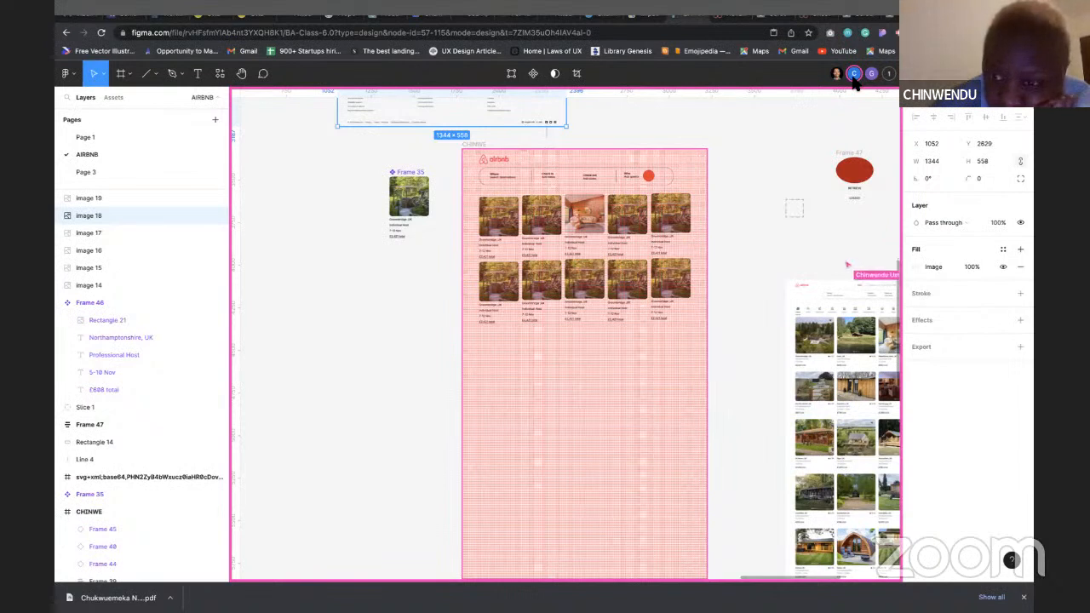
{"action": "left_click", "coordinate": [854, 73]}
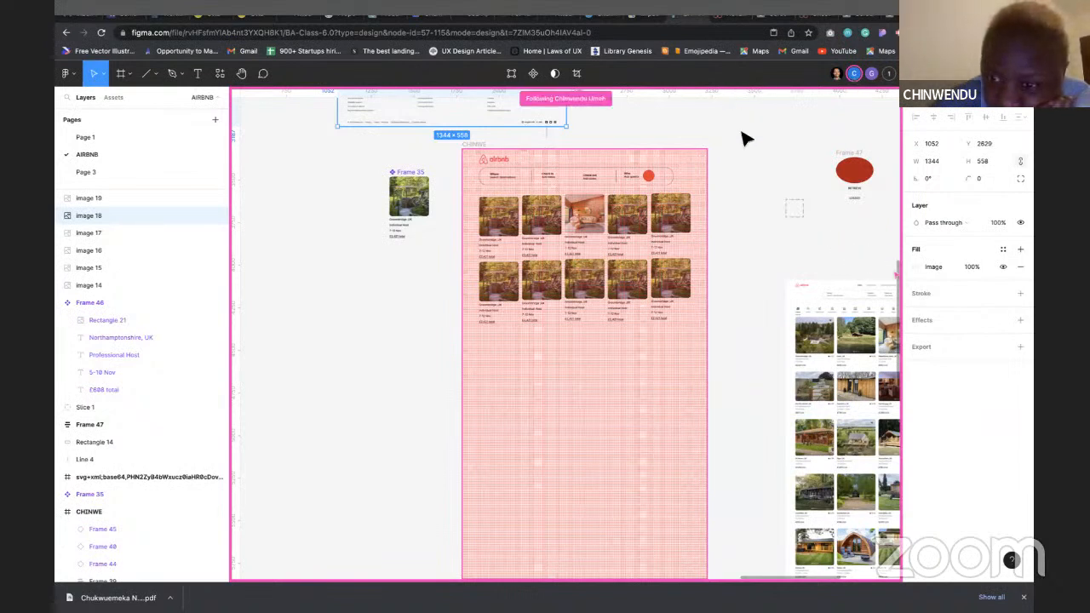
{"action": "left_click", "coordinate": [477, 146]}
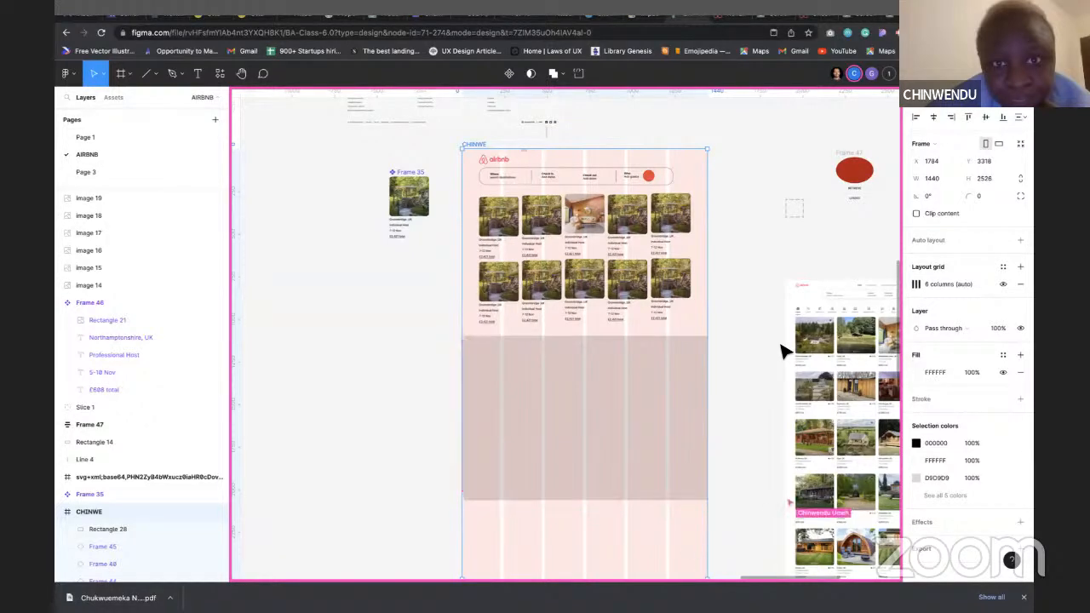
{"action": "scroll", "coordinate": [784, 352], "scroll_direction": "down", "scroll_amount": 5}
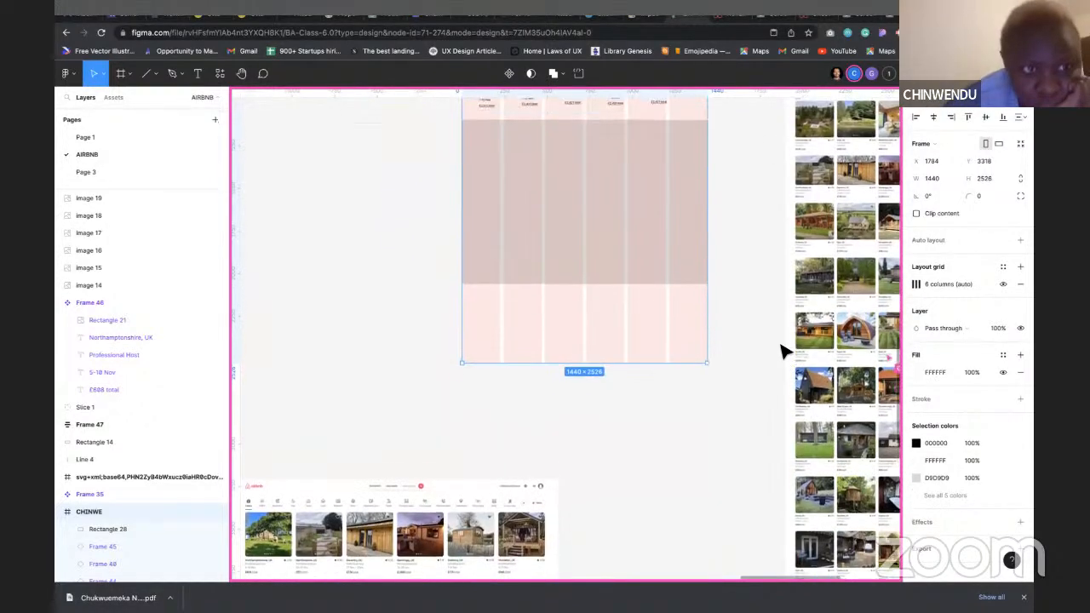
{"action": "scroll", "coordinate": [783, 352], "scroll_direction": "up", "scroll_amount": 1}
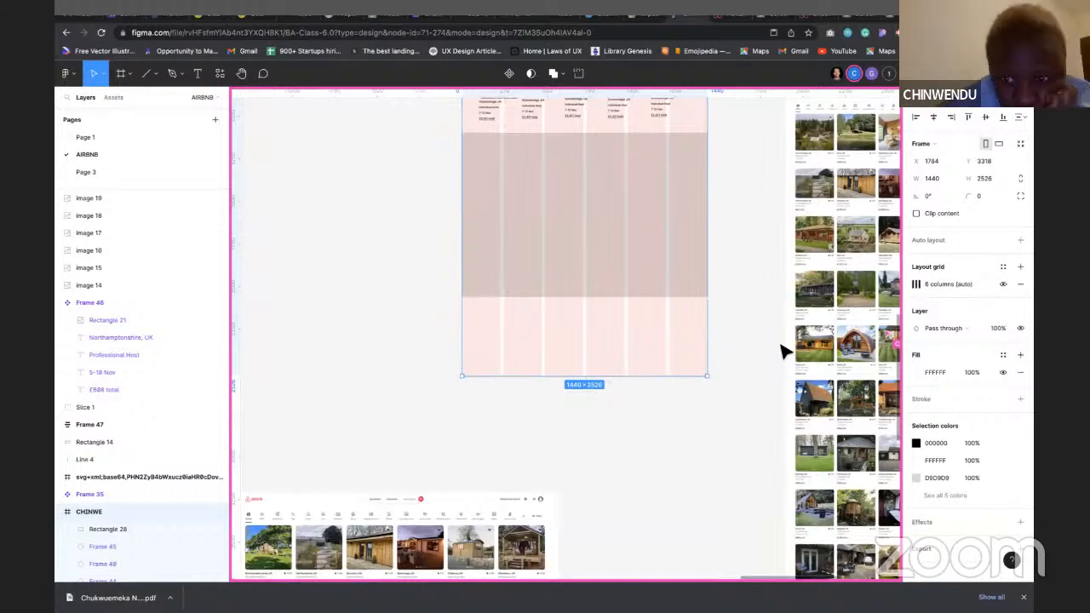
{"action": "scroll", "coordinate": [783, 351], "scroll_direction": "up", "scroll_amount": 8}
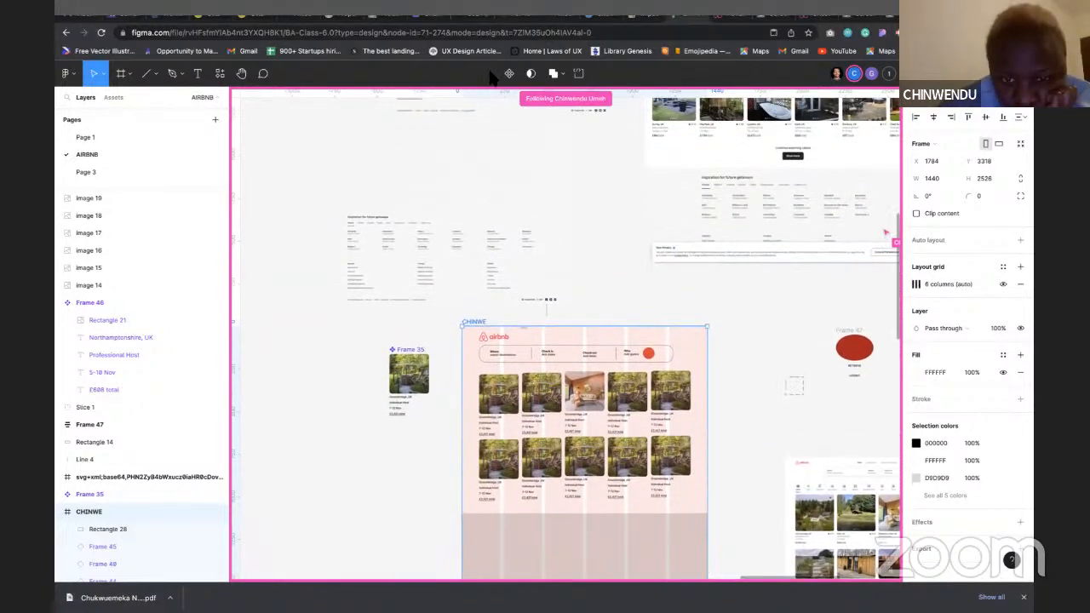
{"action": "left_click", "coordinate": [871, 75]}
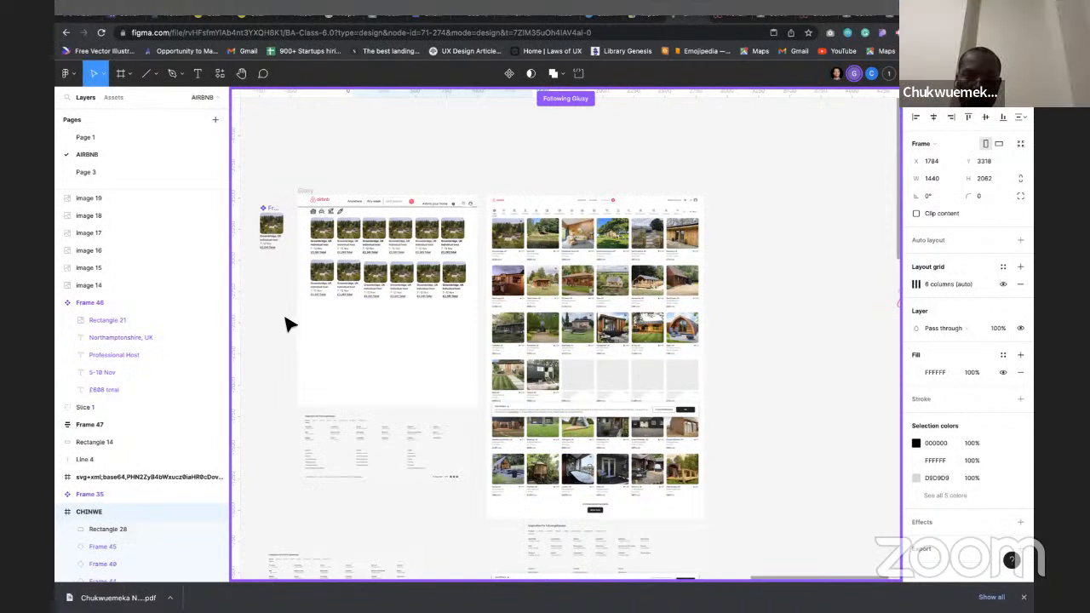
Stop following the collaborator and examine the footer reference images below the twelve-card frame and the cabin listings screenshot
{"action": "left_click", "coordinate": [330, 343]}
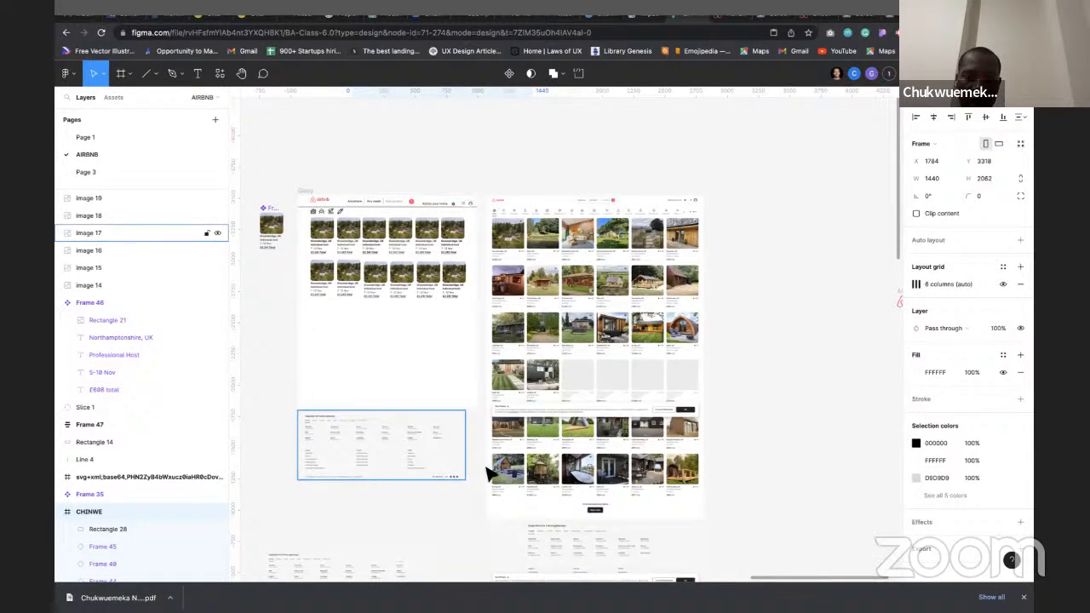
{"action": "scroll", "coordinate": [486, 474], "scroll_direction": "down", "scroll_amount": 5}
{"action": "scroll", "coordinate": [490, 471], "scroll_direction": "left", "scroll_amount": 1}
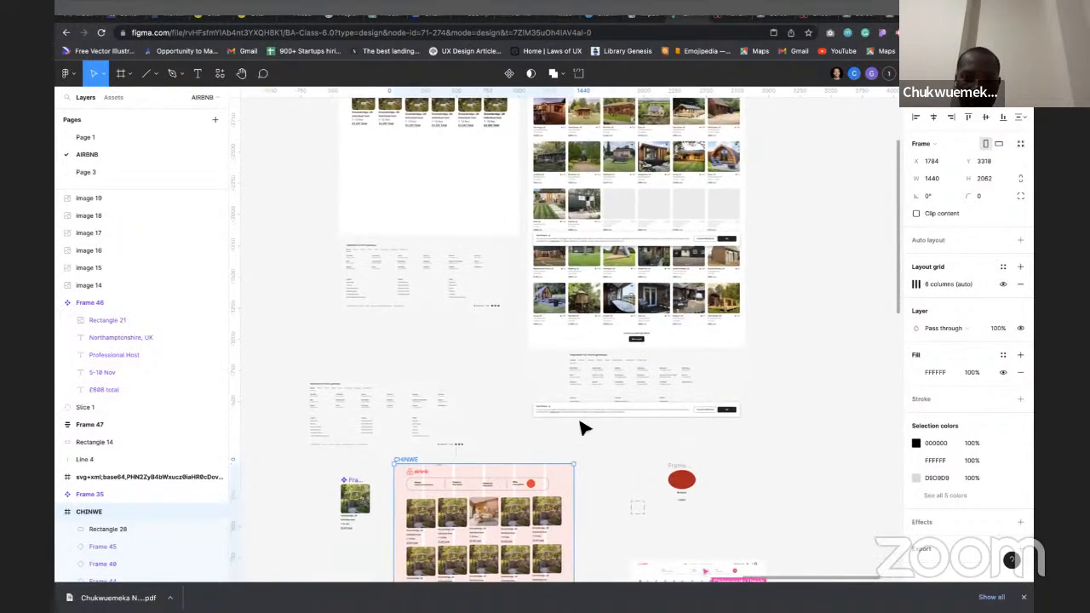
{"action": "scroll", "coordinate": [647, 372], "scroll_direction": "up", "scroll_amount": 5}
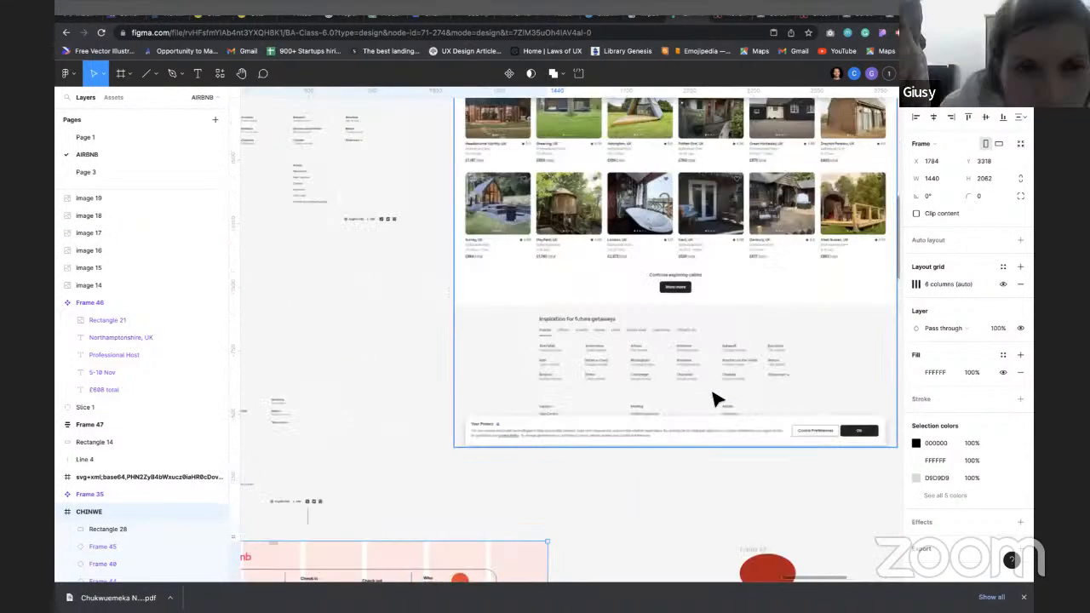
{"action": "scroll", "coordinate": [688, 372], "scroll_direction": "down", "scroll_amount": 4}
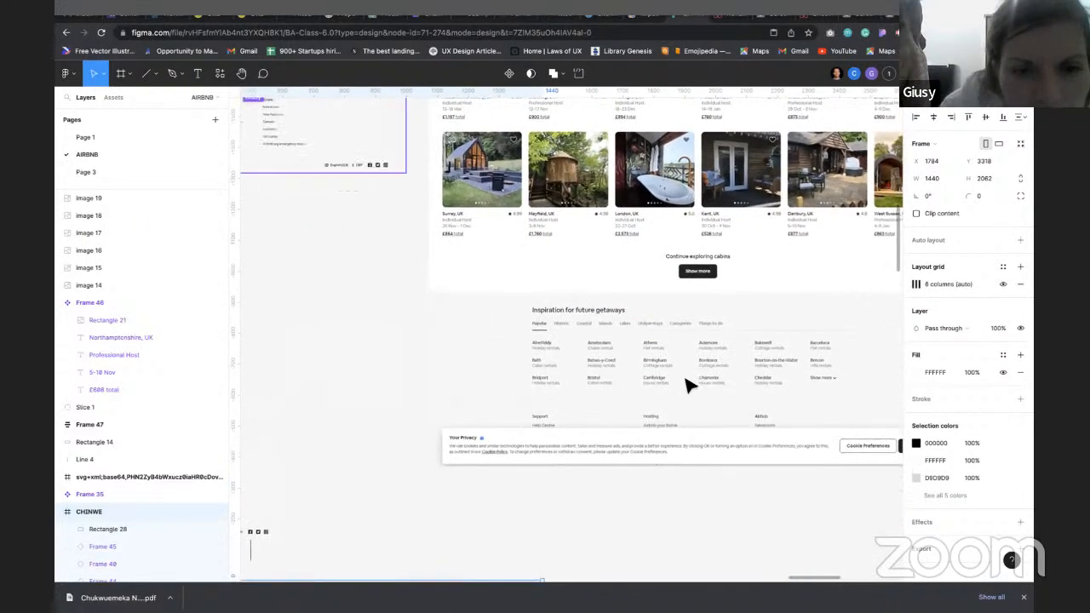
{"action": "scroll", "coordinate": [691, 436], "scroll_direction": "down", "scroll_amount": 2, "text": "ctrl"}
{"action": "scroll", "coordinate": [694, 436], "scroll_direction": "left", "scroll_amount": 5}
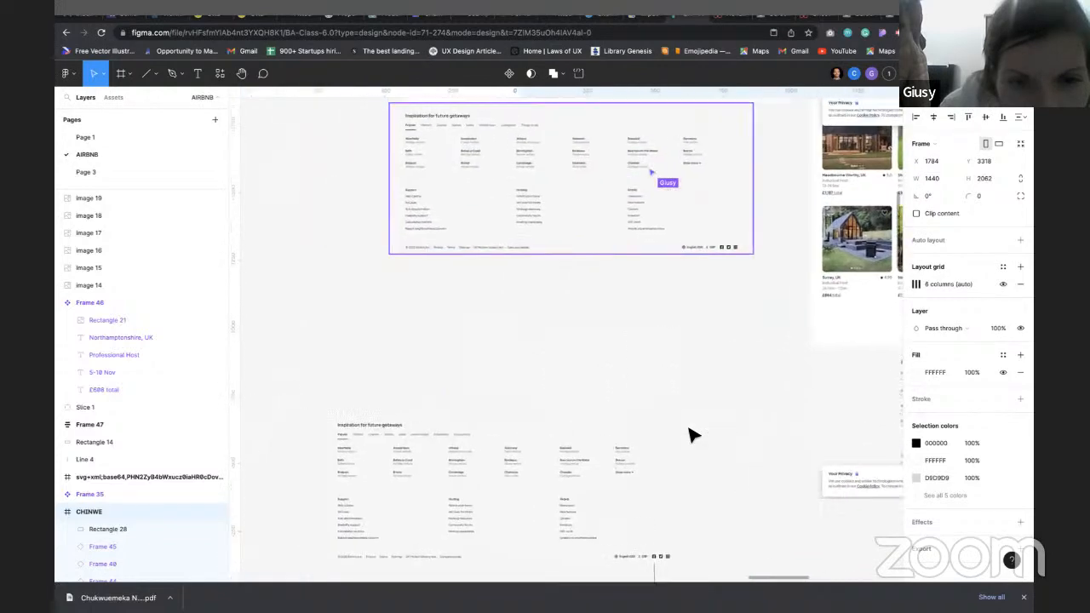
{"action": "scroll", "coordinate": [694, 436], "scroll_direction": "up", "scroll_amount": 1}
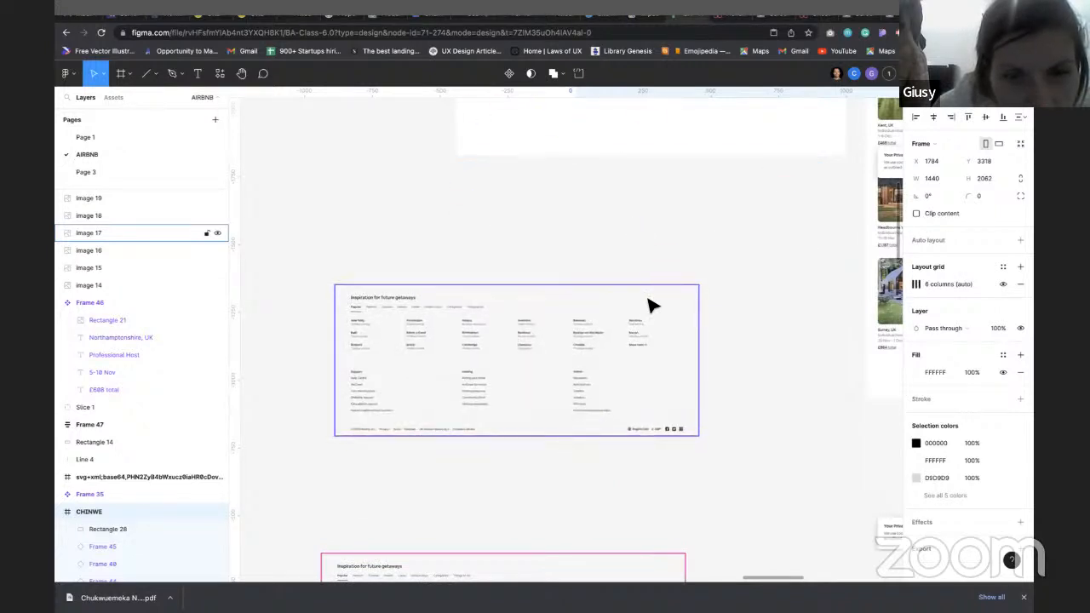
{"action": "scroll", "coordinate": [653, 305], "scroll_direction": "up", "scroll_amount": 3}
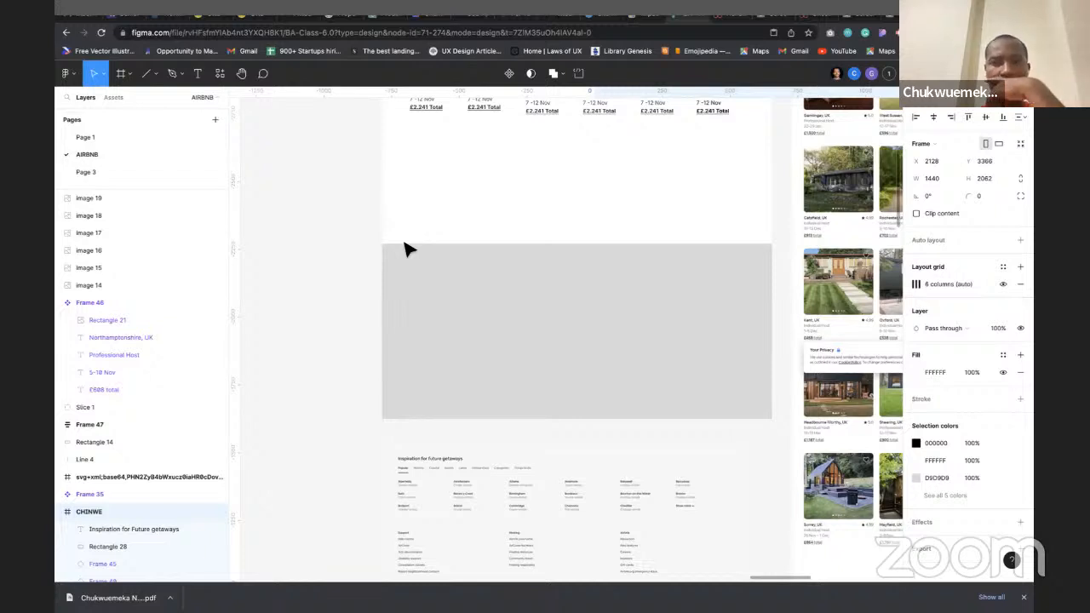
Check the ten-card frame's footer area, then follow the twelve-card frame's collaborator and inspect that frame and its footer heading
{"action": "left_click", "coordinate": [854, 73]}
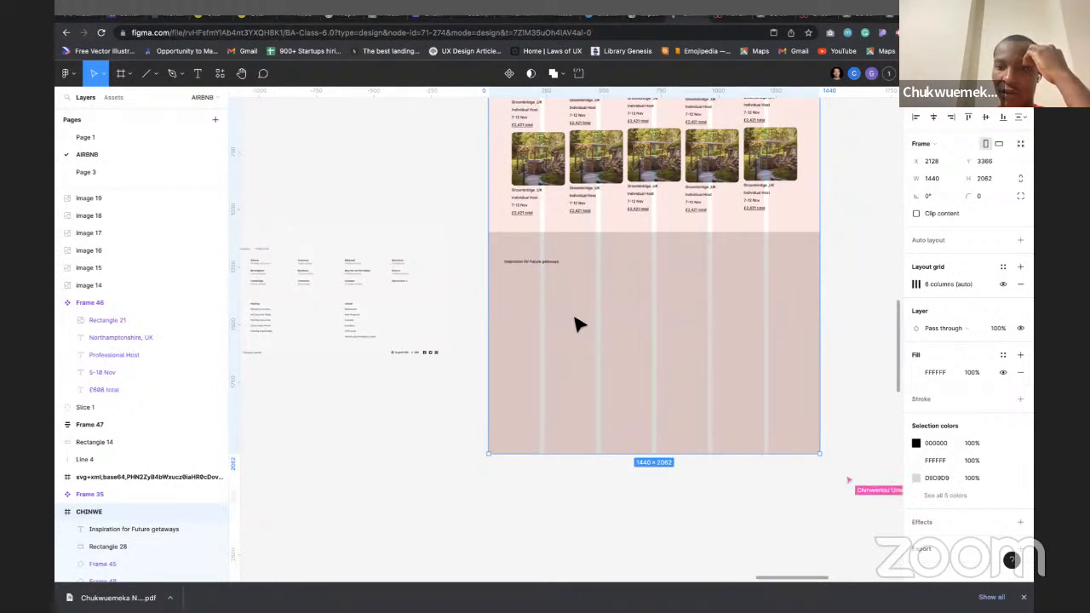
{"action": "left_click", "coordinate": [419, 444]}
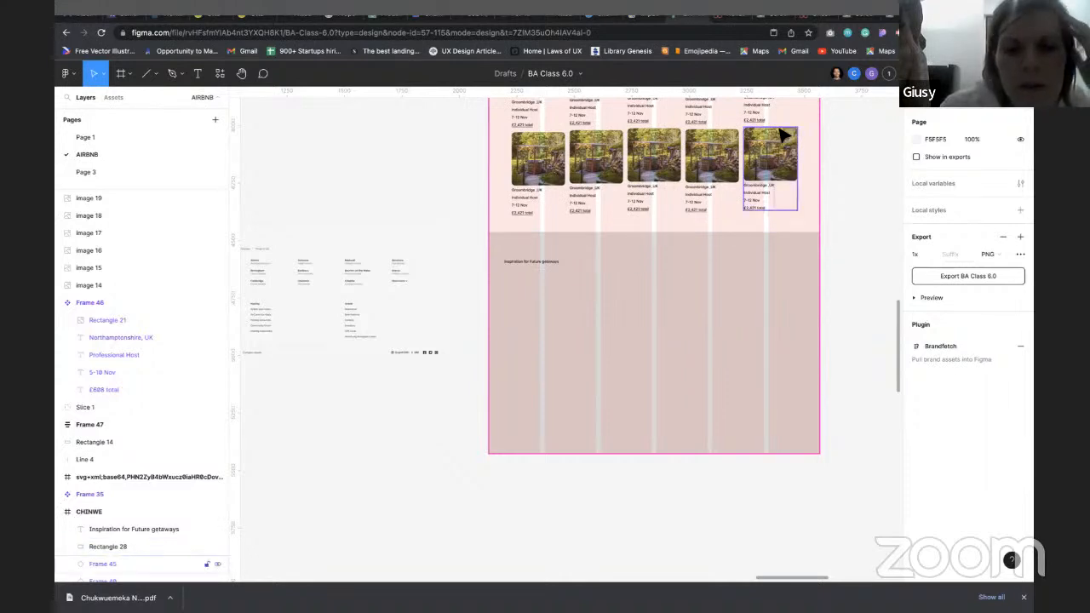
{"action": "left_click", "coordinate": [871, 75]}
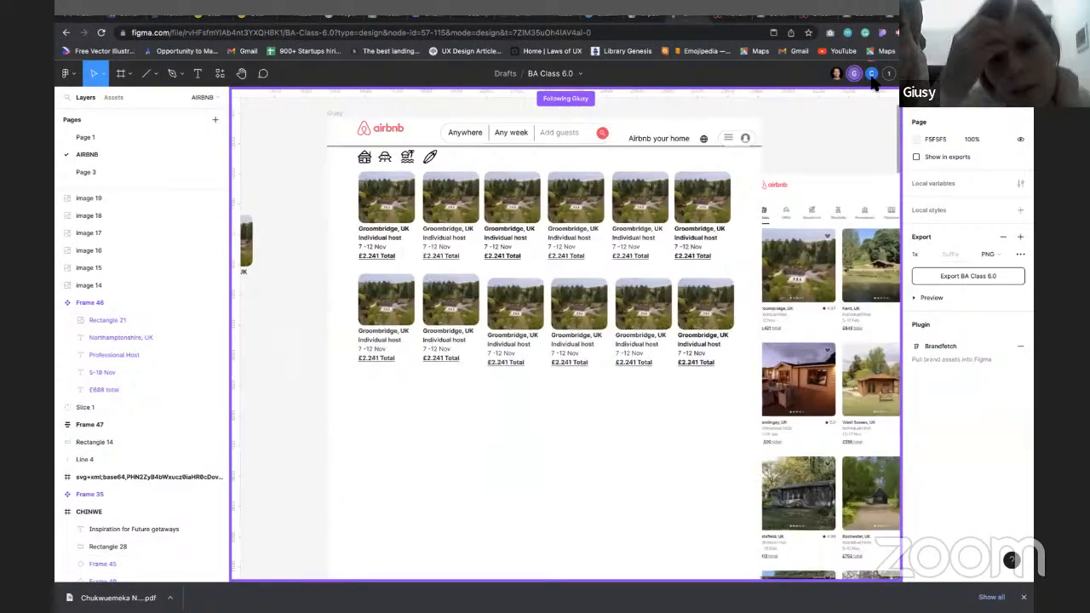
{"action": "scroll", "coordinate": [613, 284], "scroll_direction": "down", "scroll_amount": 5}
{"action": "scroll", "coordinate": [613, 283], "scroll_direction": "down", "scroll_amount": 1}
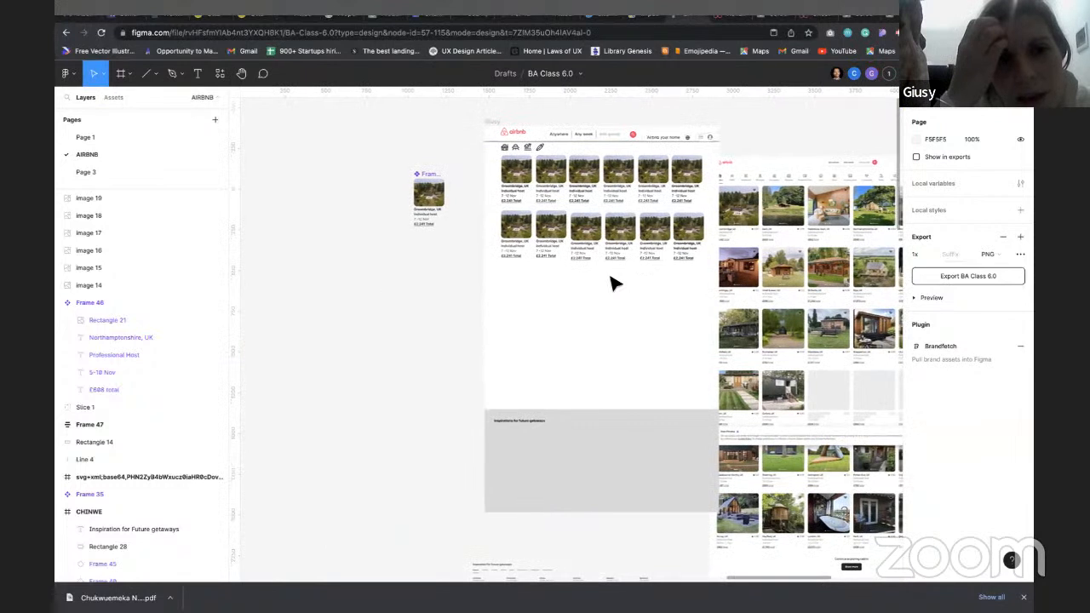
{"action": "left_click", "coordinate": [492, 126]}
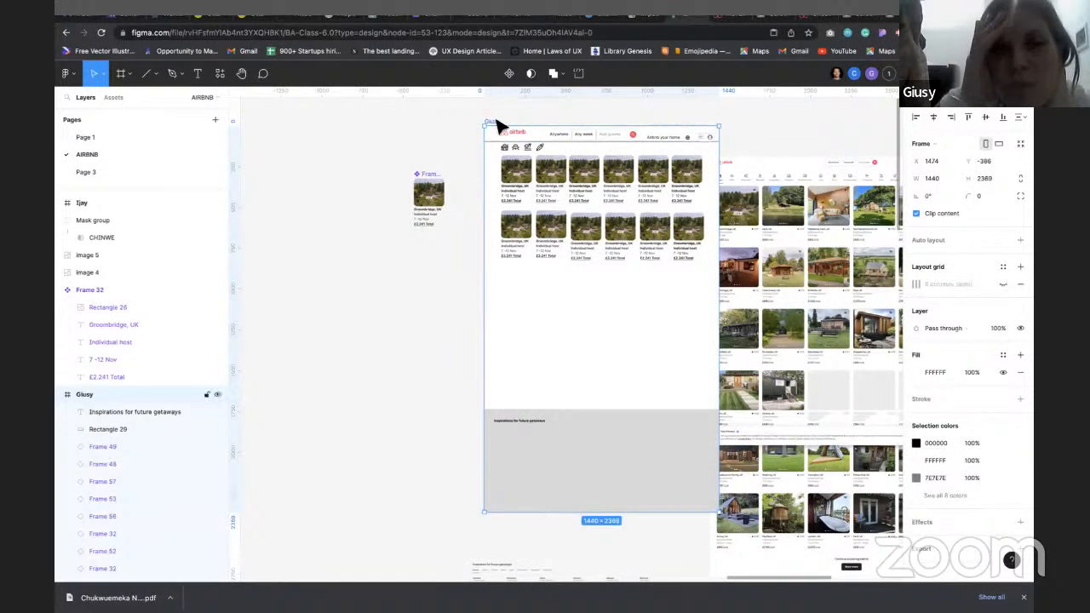
{"action": "left_click", "coordinate": [428, 275]}
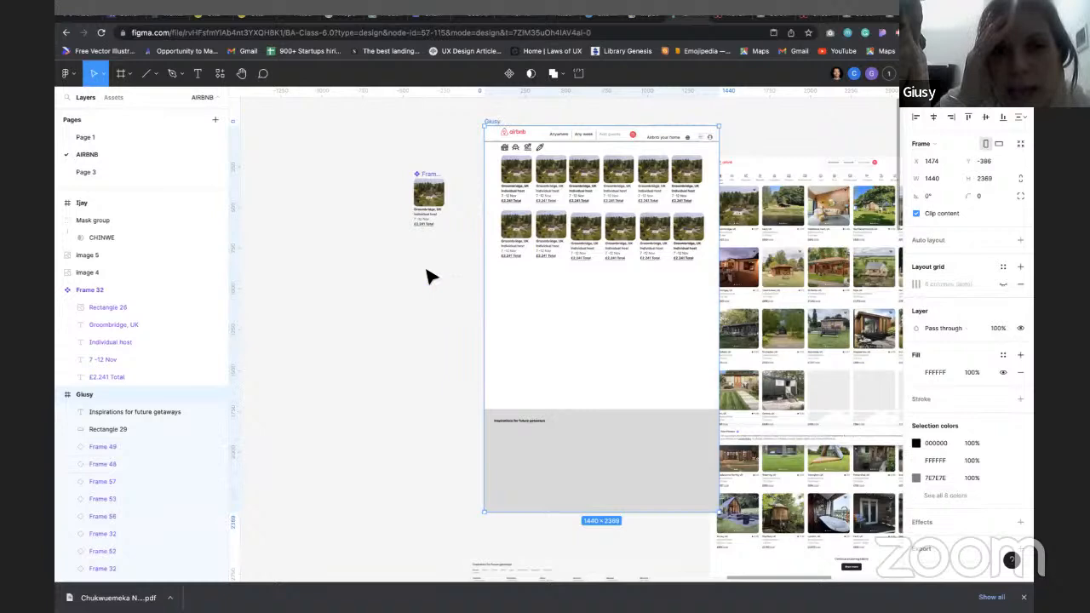
{"action": "left_click", "coordinate": [517, 423]}
{"action": "left_click", "coordinate": [433, 428]}
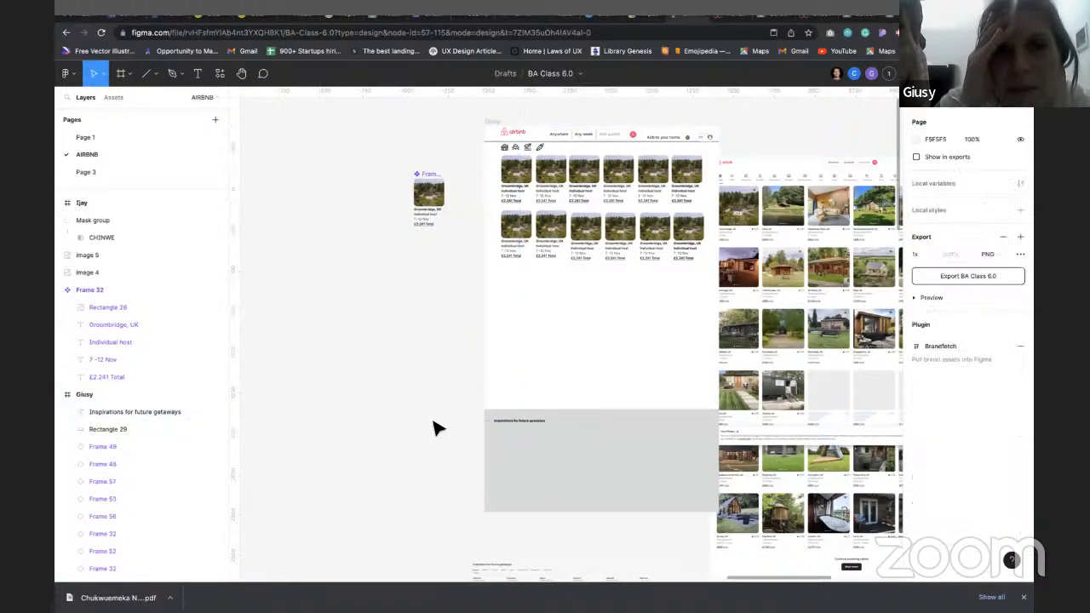
Examine the twelve-card frame's grey footer rectangle with its "Inspirations for future getaways" heading and follow its collaborator's edits
{"action": "scroll", "coordinate": [559, 426], "scroll_direction": "up", "scroll_amount": 3}
{"action": "scroll", "coordinate": [560, 425], "scroll_direction": "down", "scroll_amount": 2}
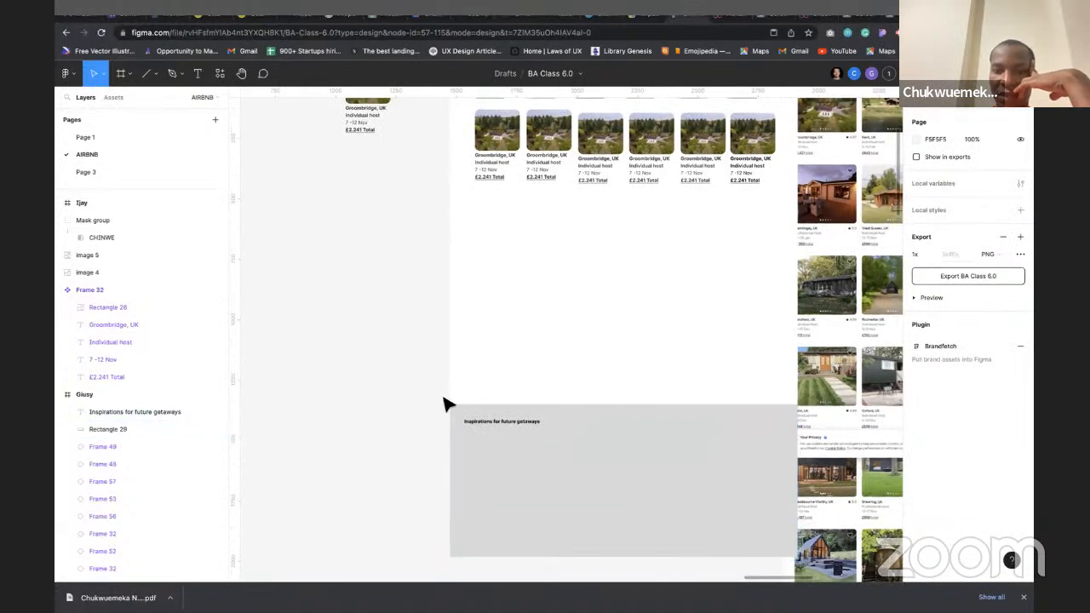
{"action": "scroll", "coordinate": [410, 394], "scroll_direction": "down", "scroll_amount": 3}
{"action": "scroll", "coordinate": [409, 394], "scroll_direction": "right", "scroll_amount": 2}
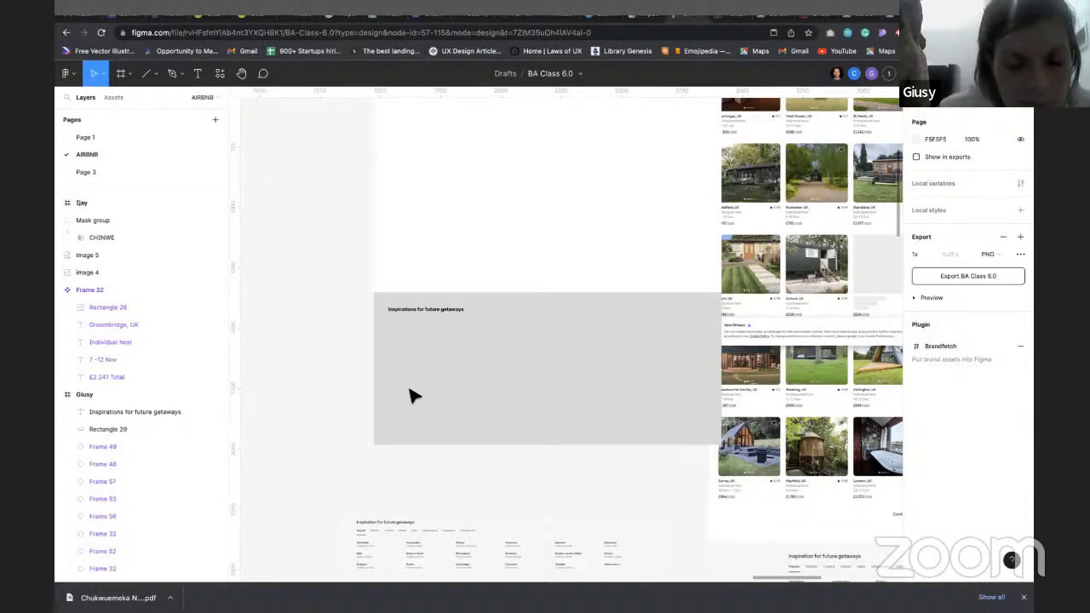
{"action": "left_click", "coordinate": [466, 393]}
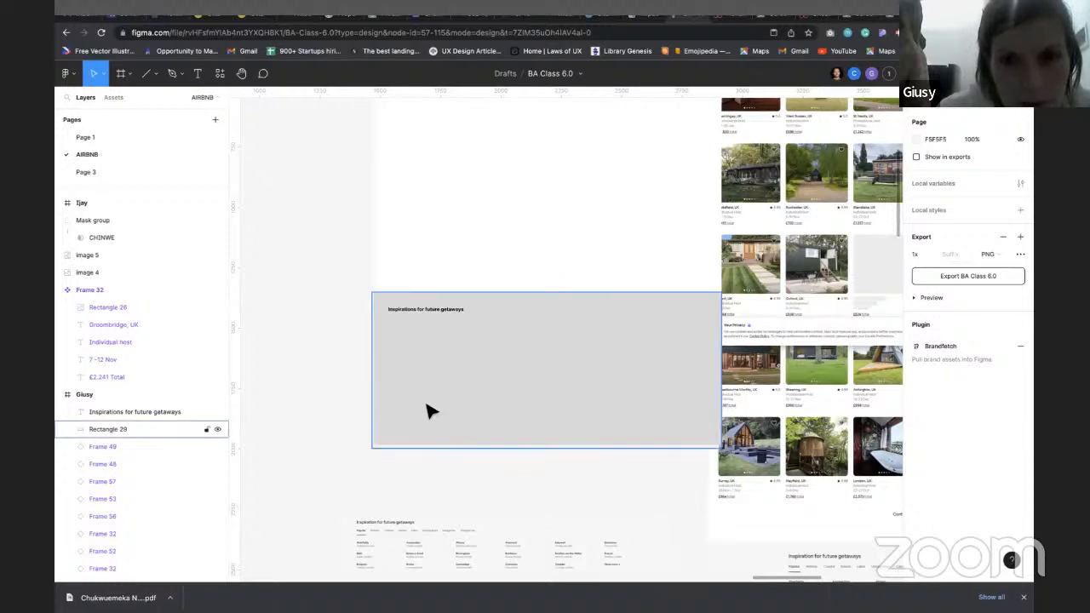
{"action": "key", "text": "Escape"}
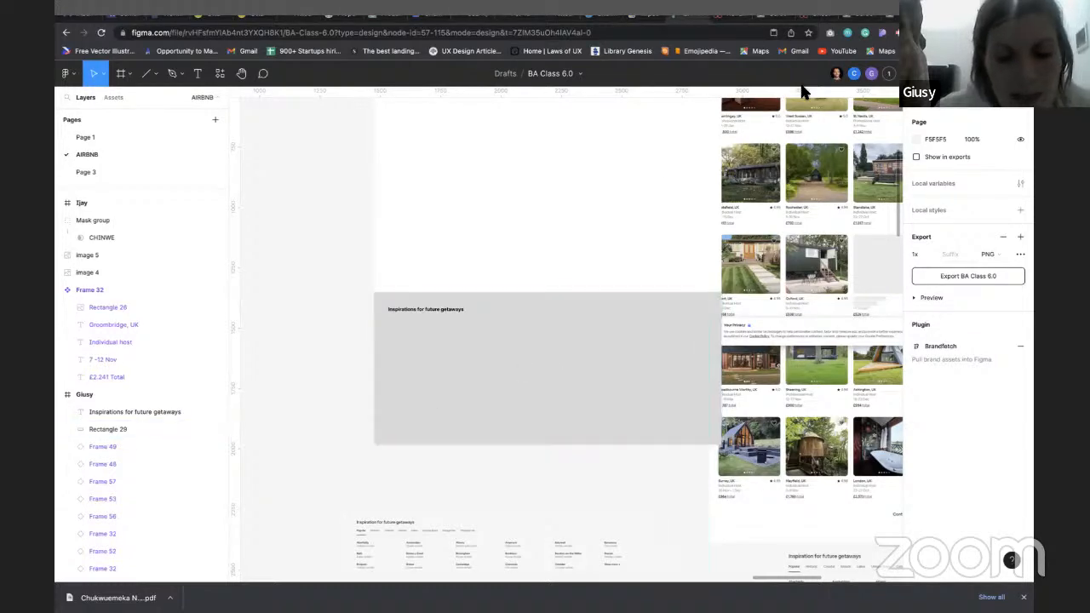
{"action": "left_click", "coordinate": [871, 74]}
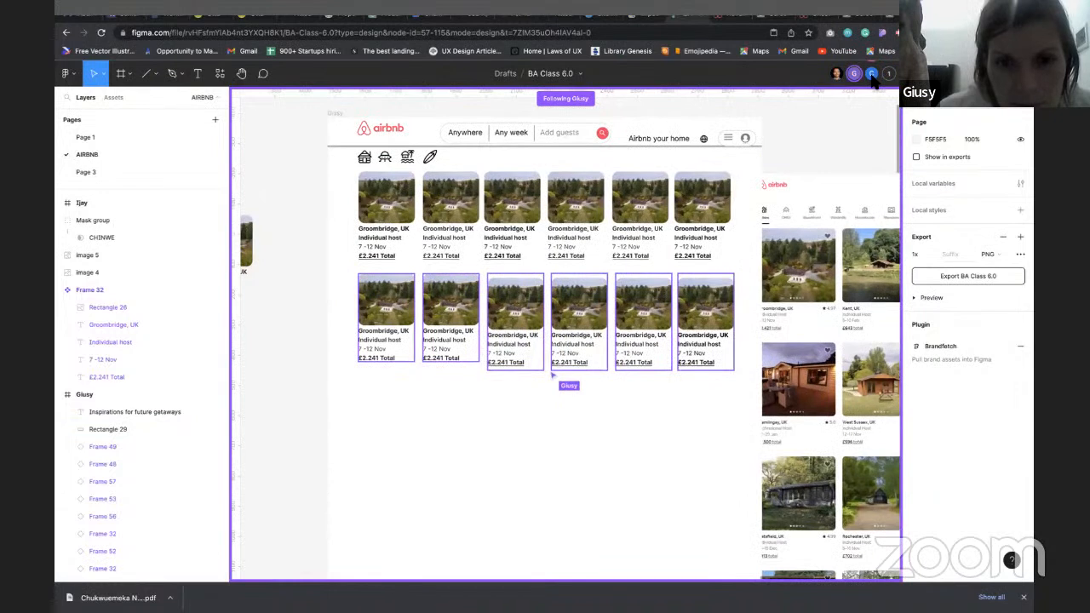
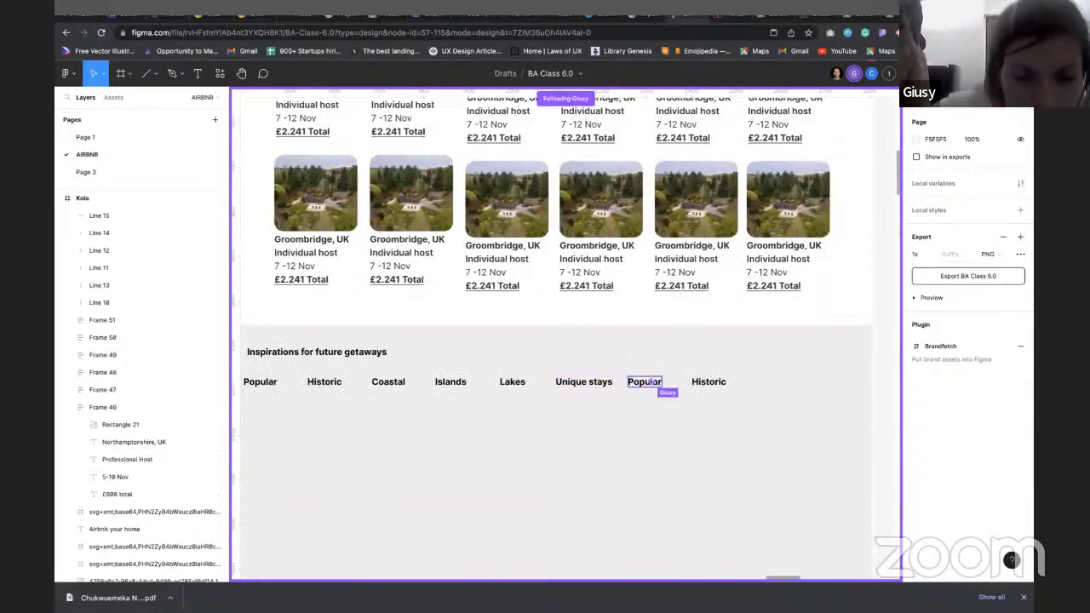
Follow the ten-card frame's collaborator and select their frame to examine its layout grid
{"action": "left_click", "coordinate": [858, 71]}
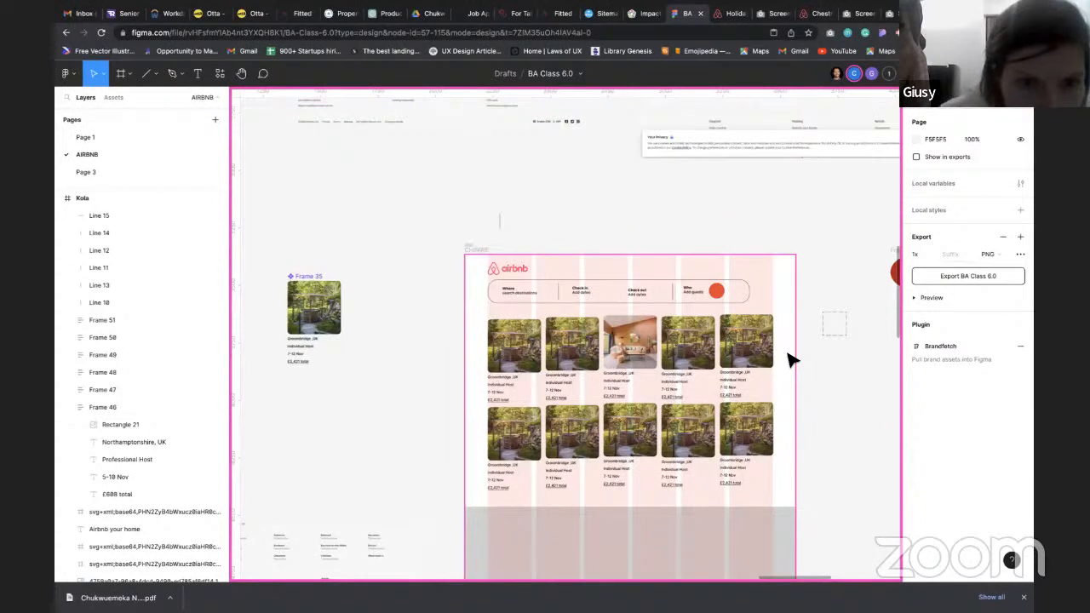
{"action": "key", "text": "ctrl+g"}
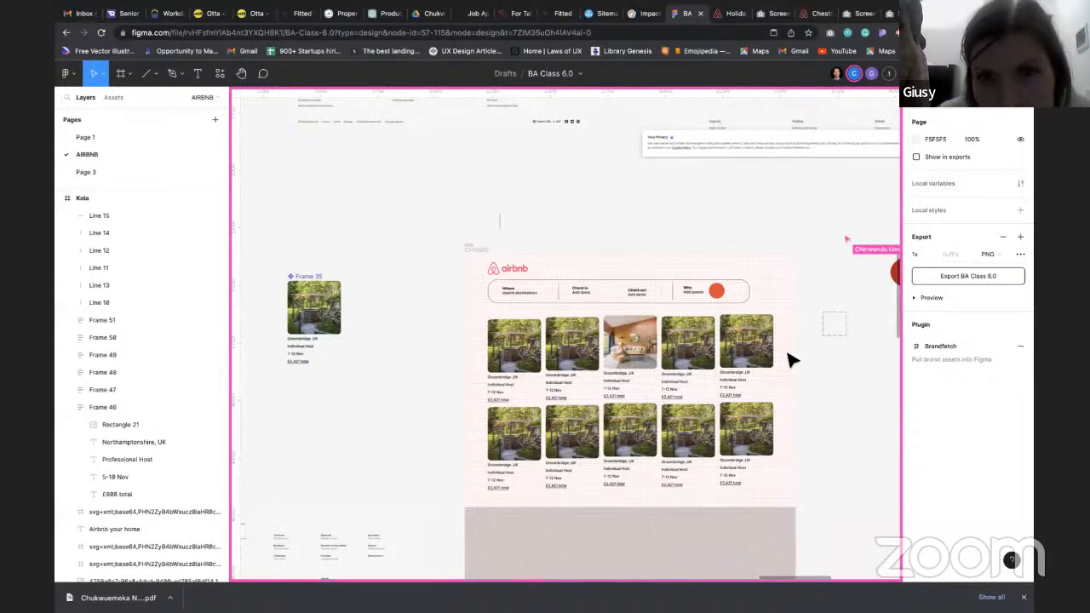
{"action": "scroll", "coordinate": [788, 353], "scroll_direction": "down", "scroll_amount": 3}
{"action": "scroll", "coordinate": [788, 354], "scroll_direction": "up", "scroll_amount": 2}
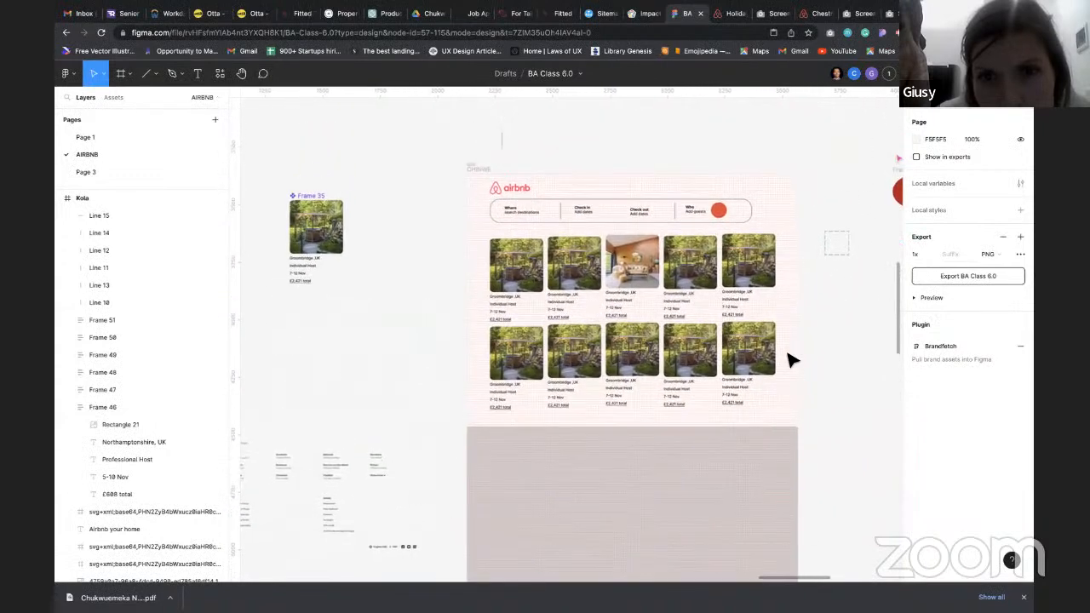
{"action": "left_click", "coordinate": [482, 172]}
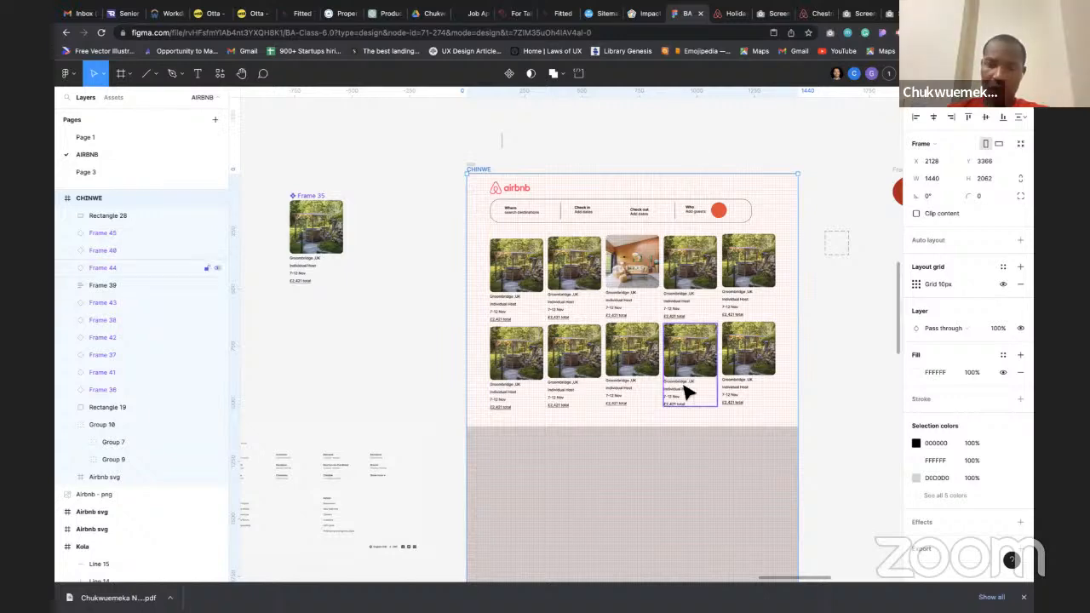
Compare the ten-card frame's grey footer rectangle with the footer reference image and the loose heading text beside it
{"action": "scroll", "coordinate": [686, 390], "scroll_direction": "down", "scroll_amount": 5}
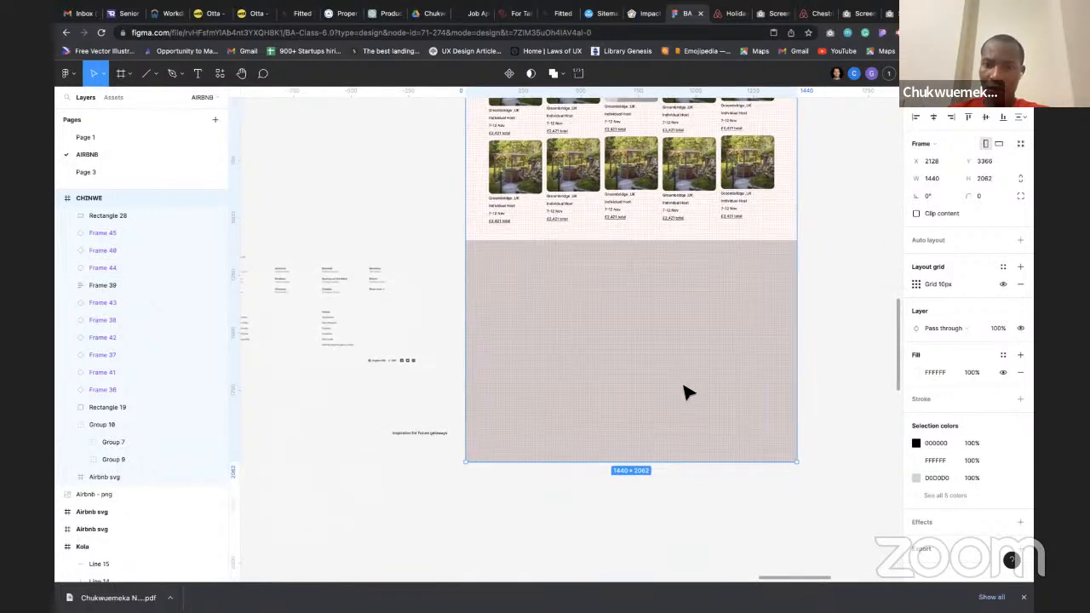
{"action": "scroll", "coordinate": [688, 391], "scroll_direction": "up", "scroll_amount": 2}
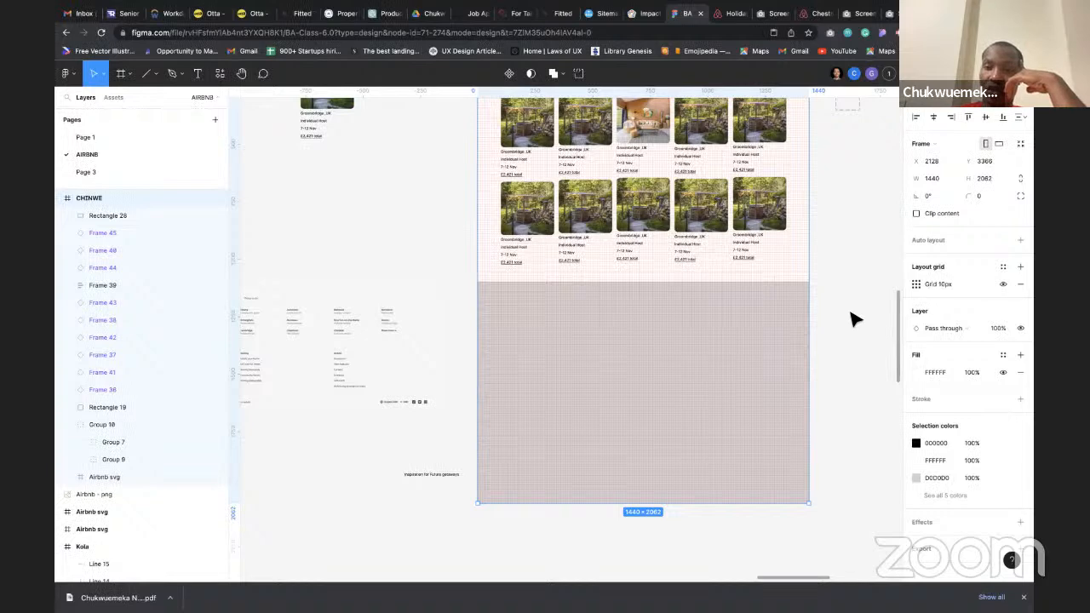
{"action": "scroll", "coordinate": [686, 366], "scroll_direction": "down", "scroll_amount": 5}
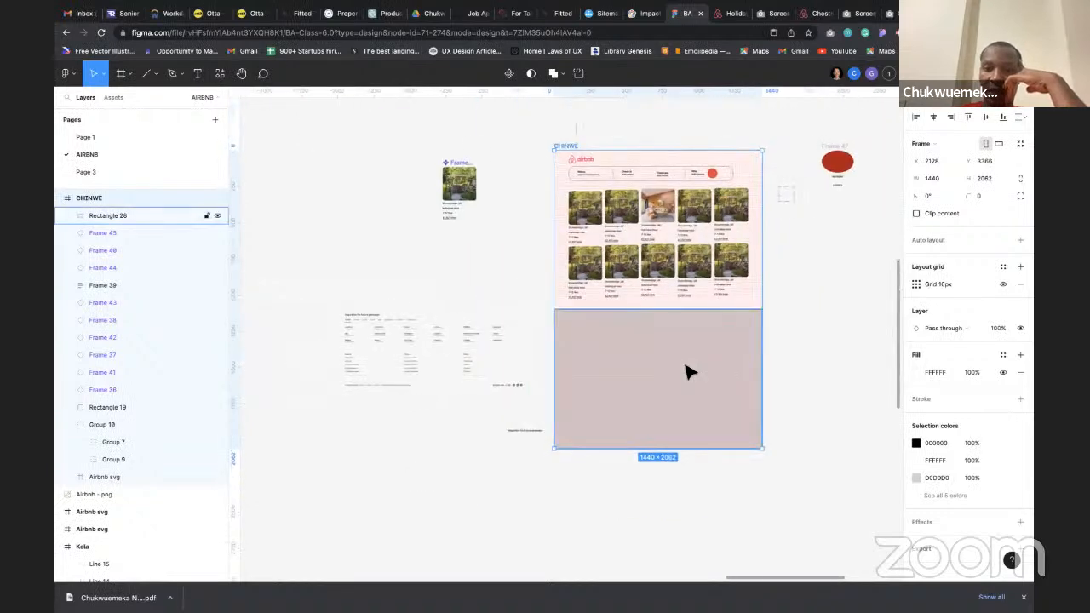
{"action": "scroll", "coordinate": [689, 372], "scroll_direction": "down", "scroll_amount": 5}
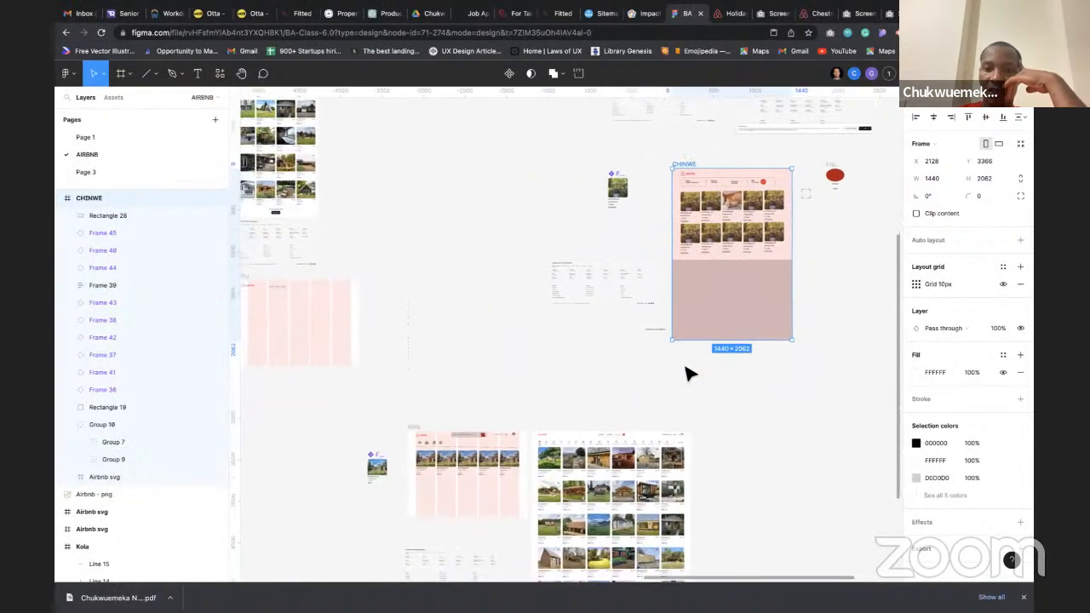
{"action": "scroll", "coordinate": [676, 270], "scroll_direction": "up", "scroll_amount": 5}
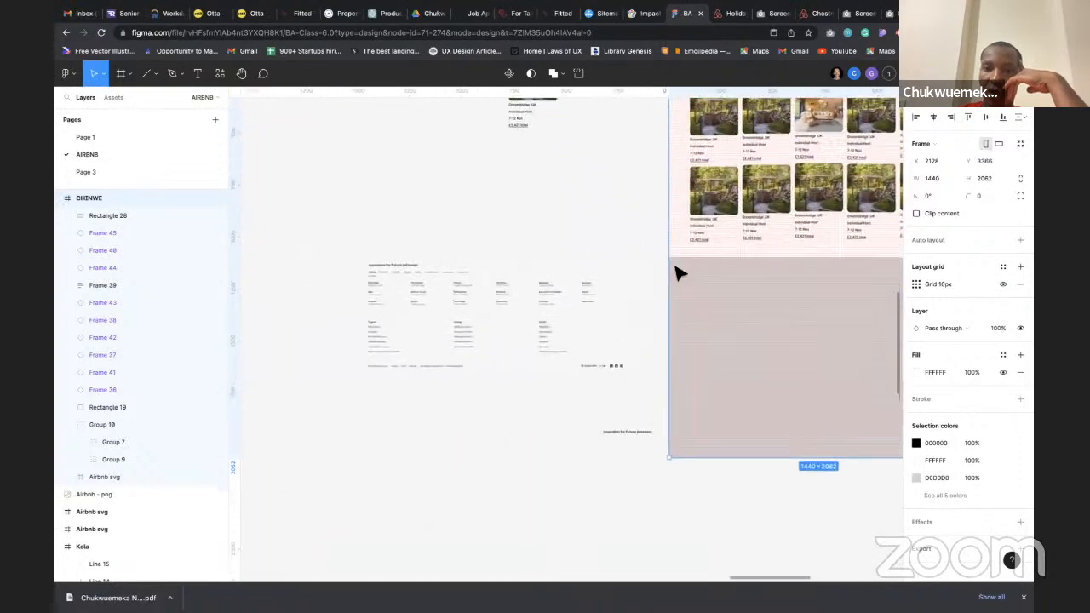
{"action": "scroll", "coordinate": [676, 271], "scroll_direction": "right", "scroll_amount": 3}
{"action": "scroll", "coordinate": [676, 271], "scroll_direction": "down", "scroll_amount": 1}
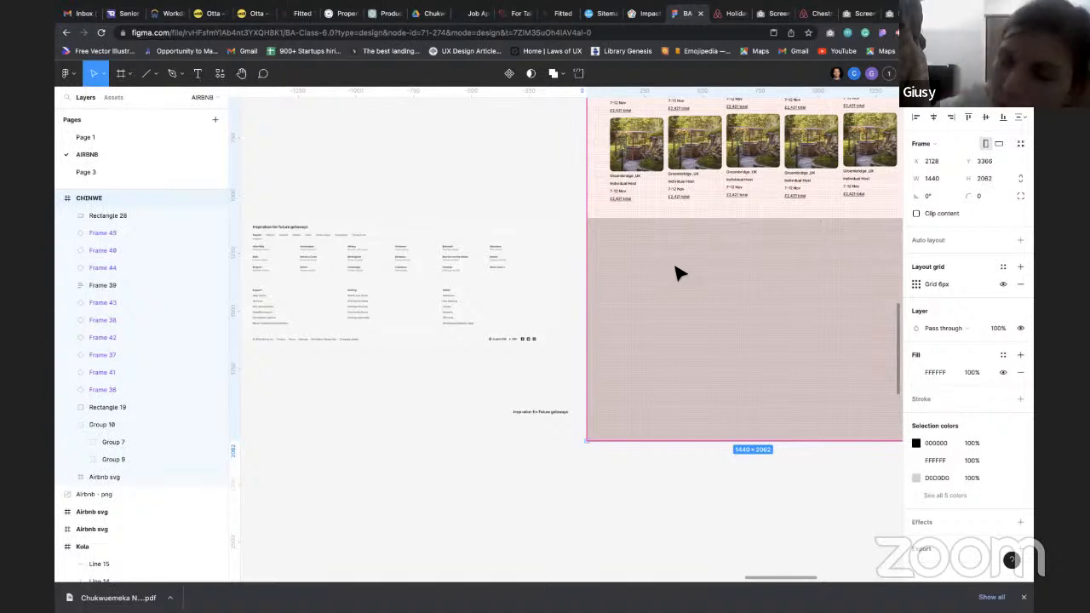
Follow the twelve-card frame's collaborator and inspect the footer background rectangle and the divider line under the category tabs
{"action": "left_click", "coordinate": [871, 74]}
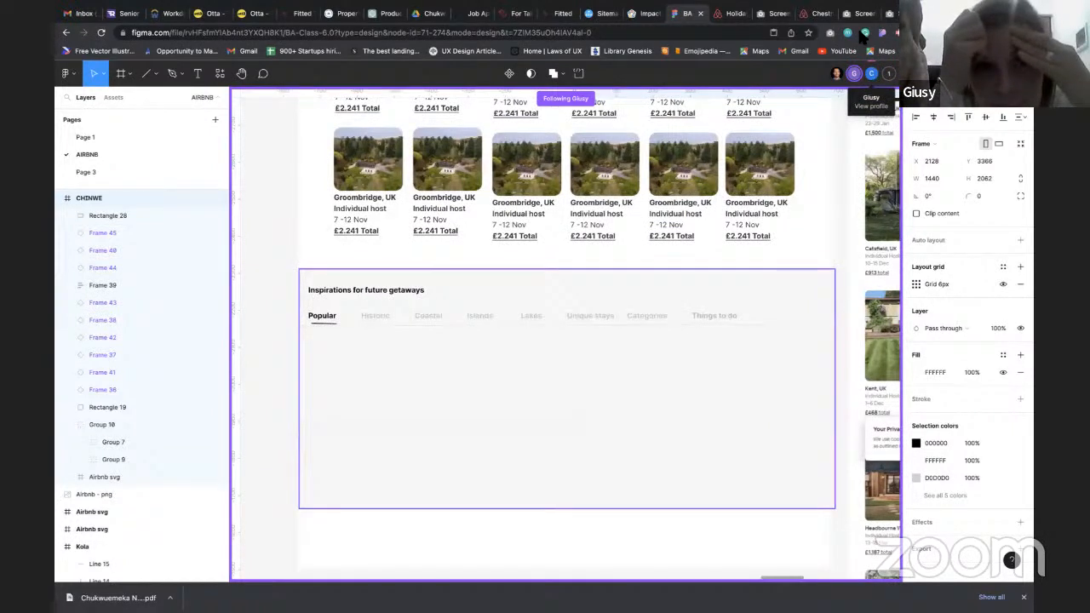
{"action": "left_click", "coordinate": [320, 327]}
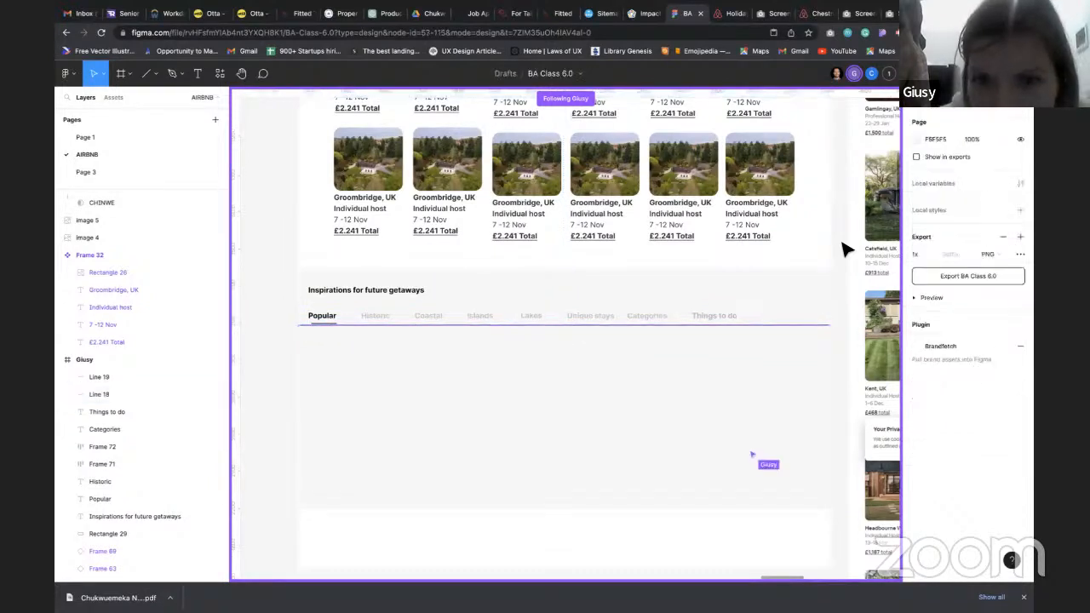
{"action": "left_click", "coordinate": [818, 330]}
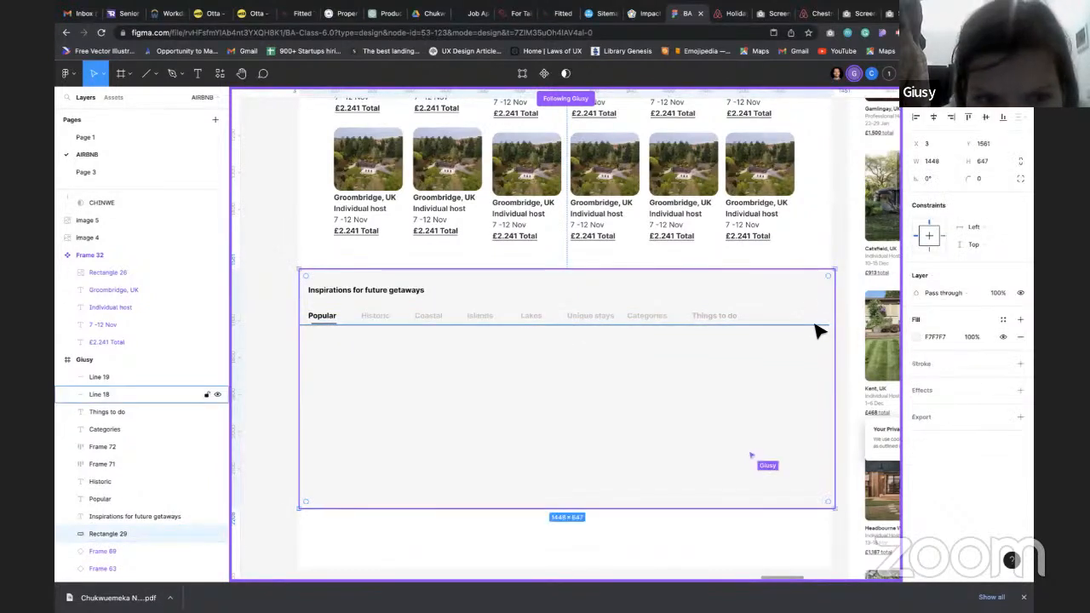
{"action": "left_click", "coordinate": [818, 328]}
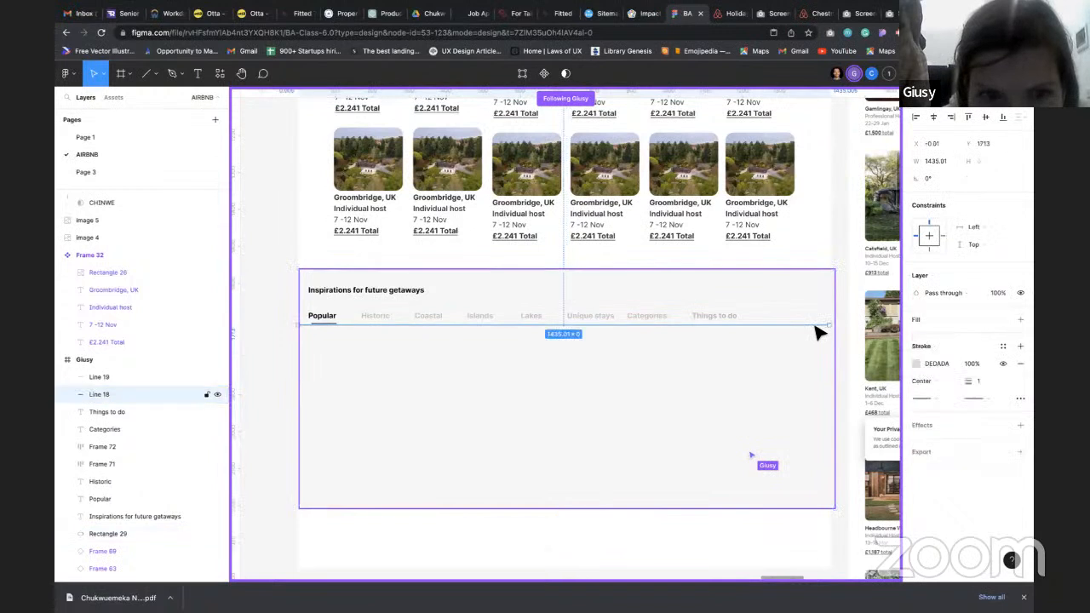
{"action": "left_click", "coordinate": [843, 274]}
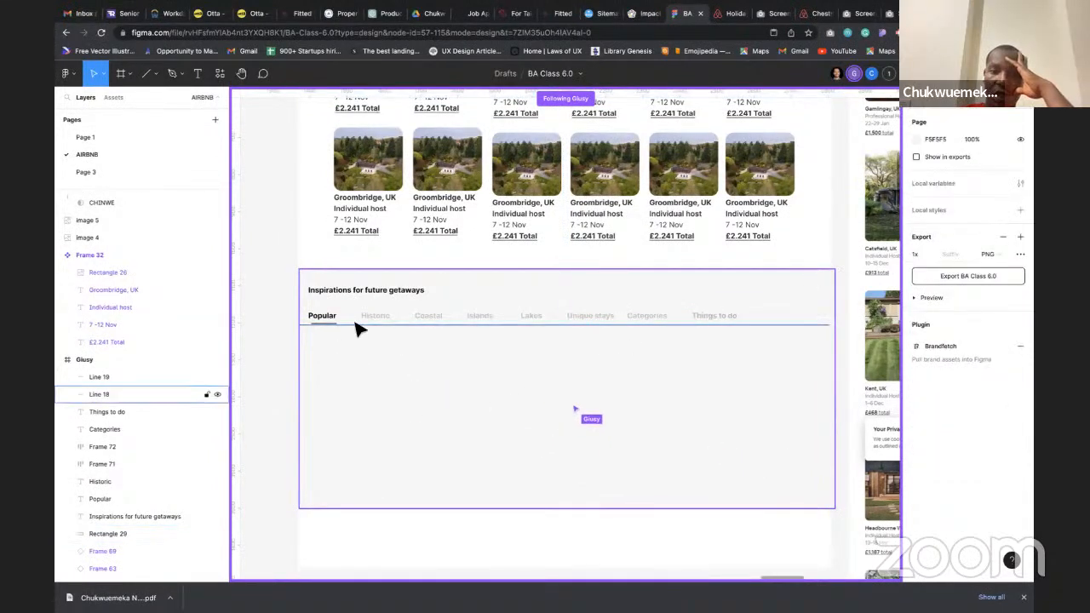
Examine the 24-card frame's footer section, its category tabs and divider line, alongside the neighbouring Airbnb reference screenshots
{"action": "scroll", "coordinate": [372, 324], "scroll_direction": "down", "scroll_amount": 3}
{"action": "scroll", "coordinate": [372, 323], "scroll_direction": "up", "scroll_amount": 3}
{"action": "scroll", "coordinate": [372, 324], "scroll_direction": "down", "scroll_amount": 2}
{"action": "scroll", "coordinate": [384, 309], "scroll_direction": "down", "scroll_amount": 2}
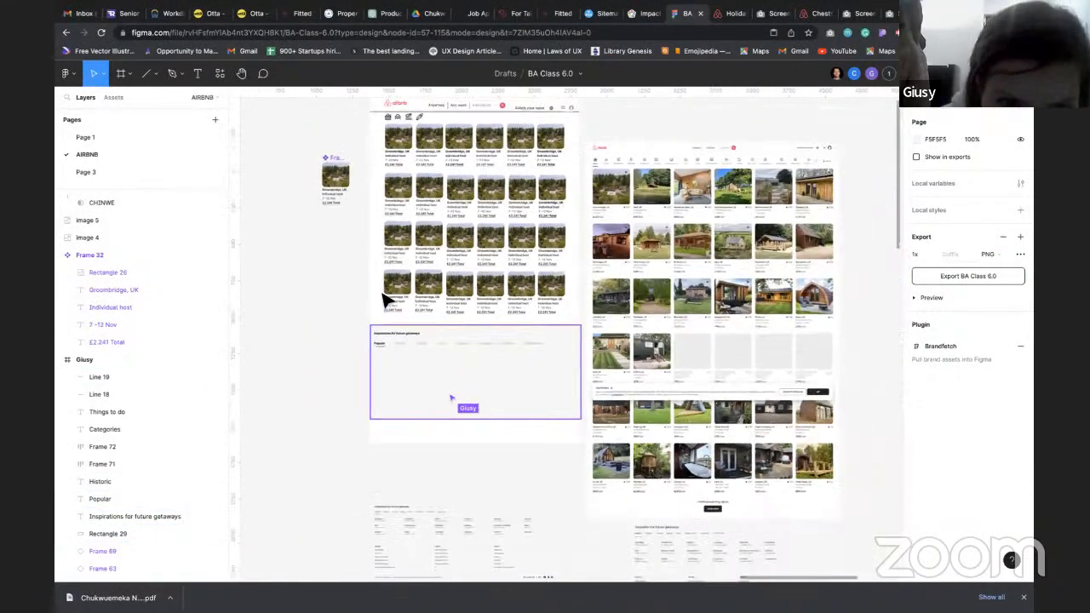
{"action": "scroll", "coordinate": [397, 340], "scroll_direction": "up", "scroll_amount": 3}
{"action": "scroll", "coordinate": [397, 340], "scroll_direction": "up", "scroll_amount": 2}
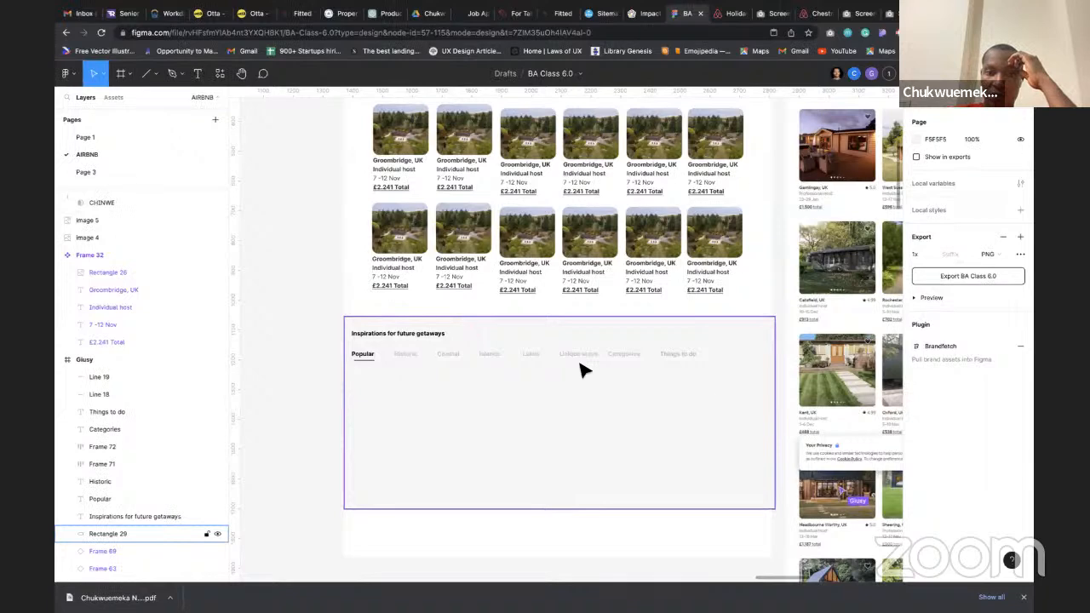
{"action": "scroll", "coordinate": [322, 296], "scroll_direction": "down", "scroll_amount": 3}
{"action": "scroll", "coordinate": [323, 295], "scroll_direction": "down", "scroll_amount": 2}
Select the 24-card frame, check its column grid settings and make its six-column layout grid visible
{"action": "scroll", "coordinate": [358, 255], "scroll_direction": "up", "scroll_amount": 3}
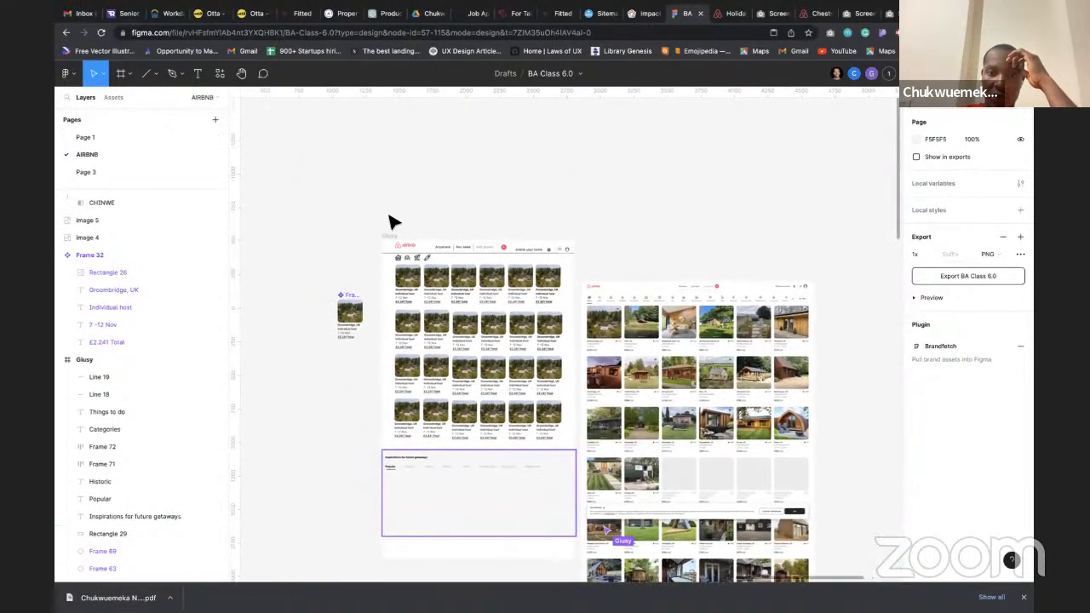
{"action": "left_click", "coordinate": [386, 239]}
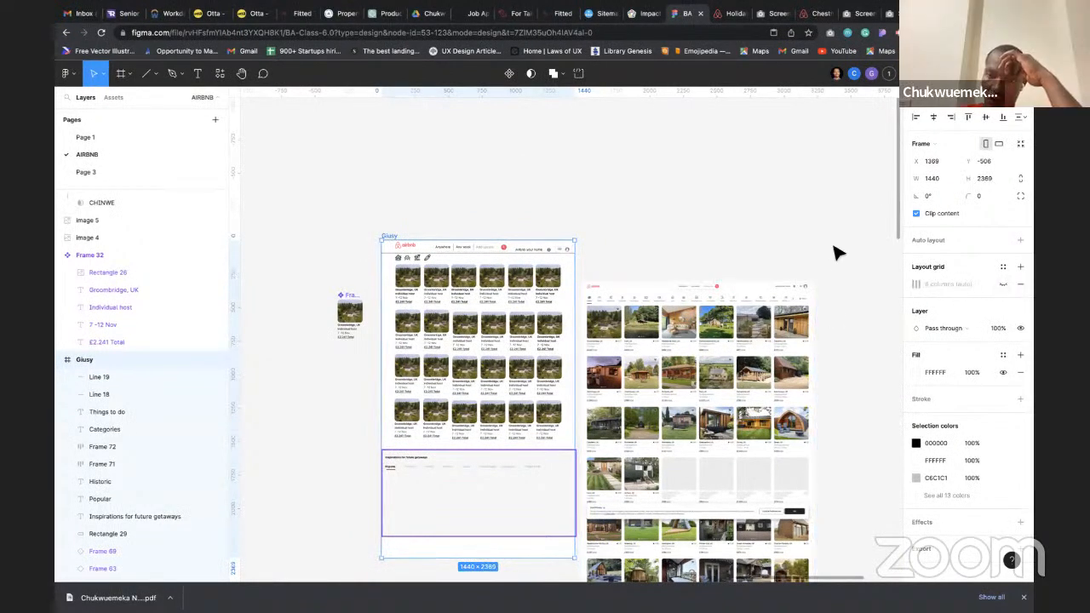
{"action": "left_click", "coordinate": [915, 286]}
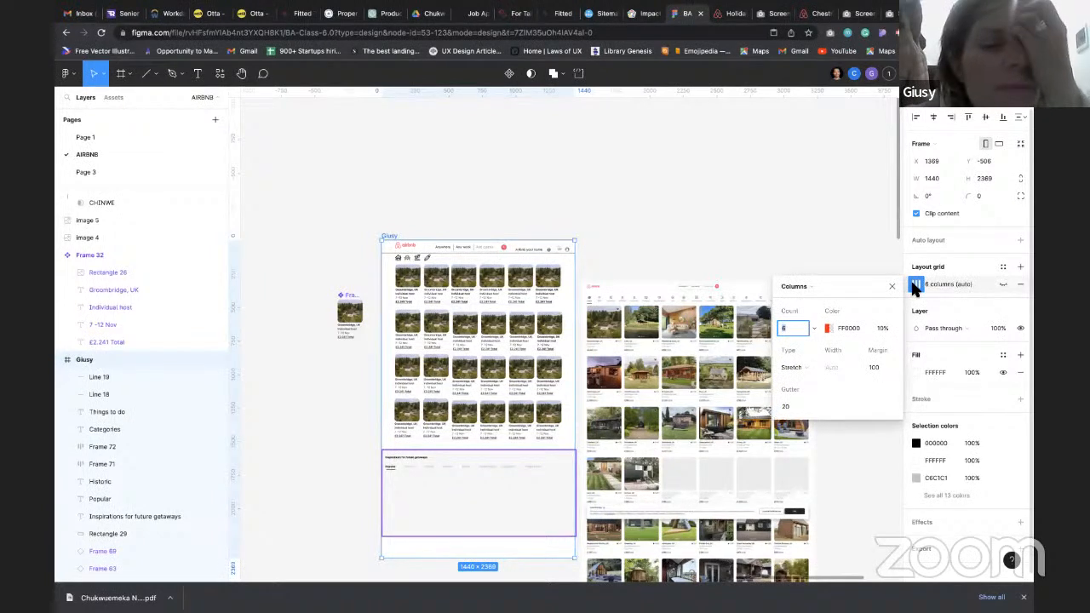
{"action": "left_click", "coordinate": [915, 286]}
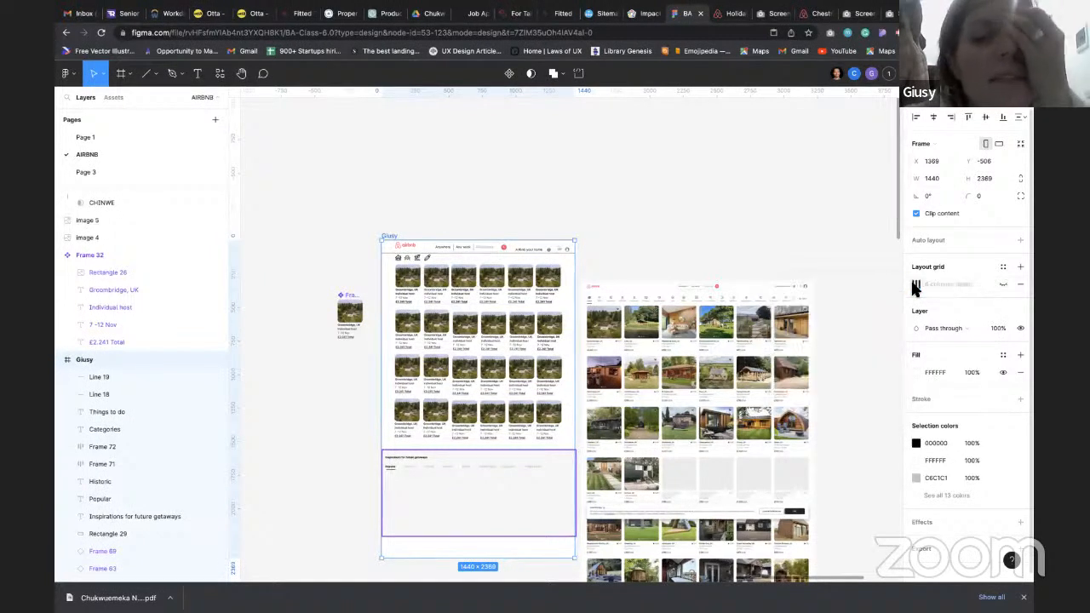
{"action": "left_click", "coordinate": [915, 286]}
{"action": "left_click", "coordinate": [915, 286]}
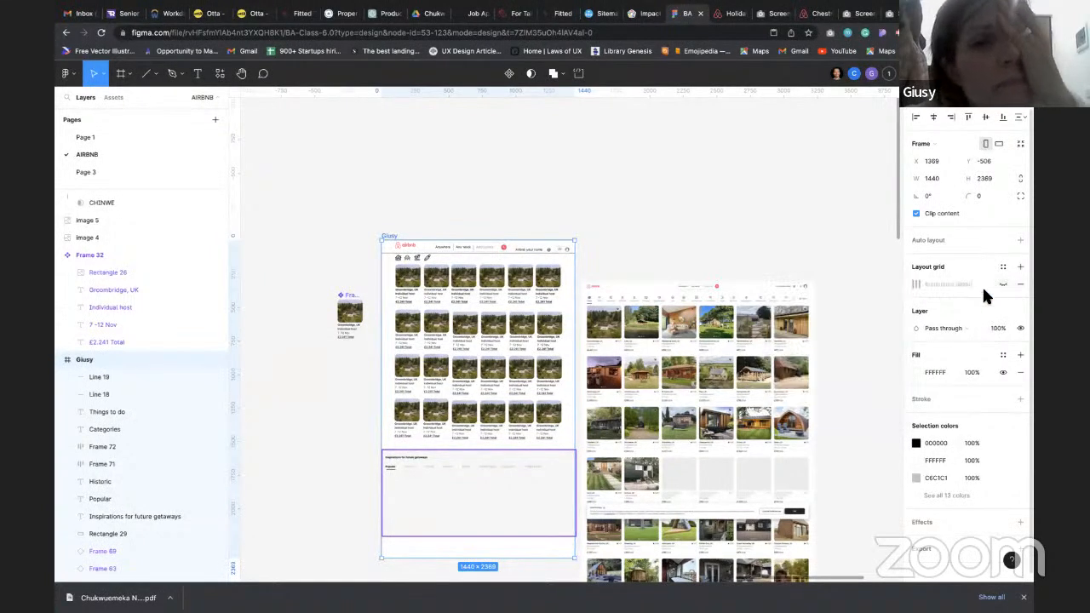
{"action": "left_click", "coordinate": [1004, 283]}
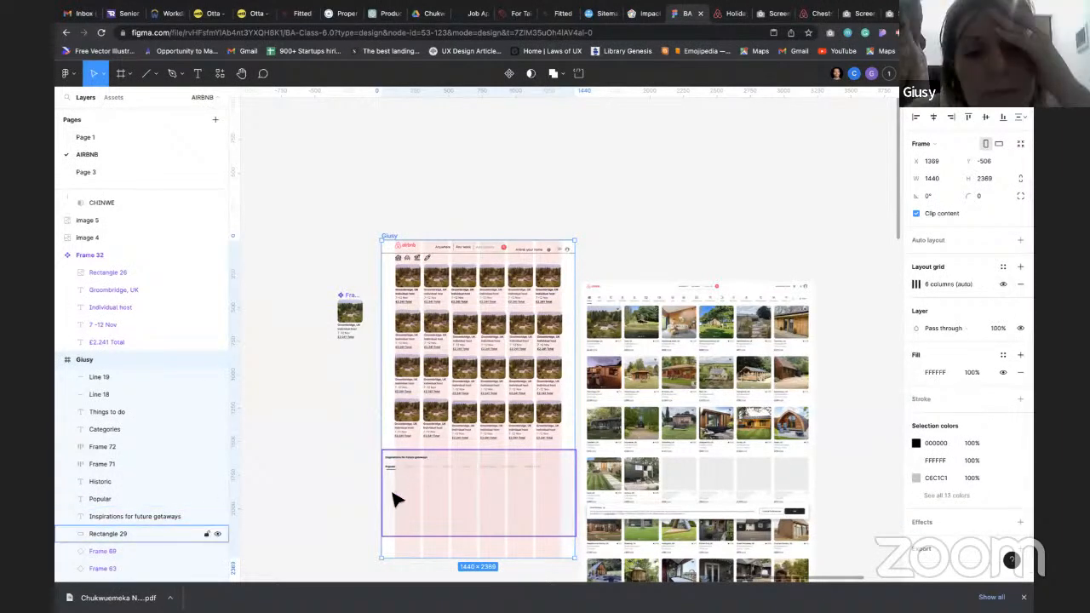
Examine how the 24-card frame's footer heading, tabs and divider align with the columns, toggling the layout grid off and back on
{"action": "scroll", "coordinate": [396, 489], "scroll_direction": "up", "scroll_amount": 5}
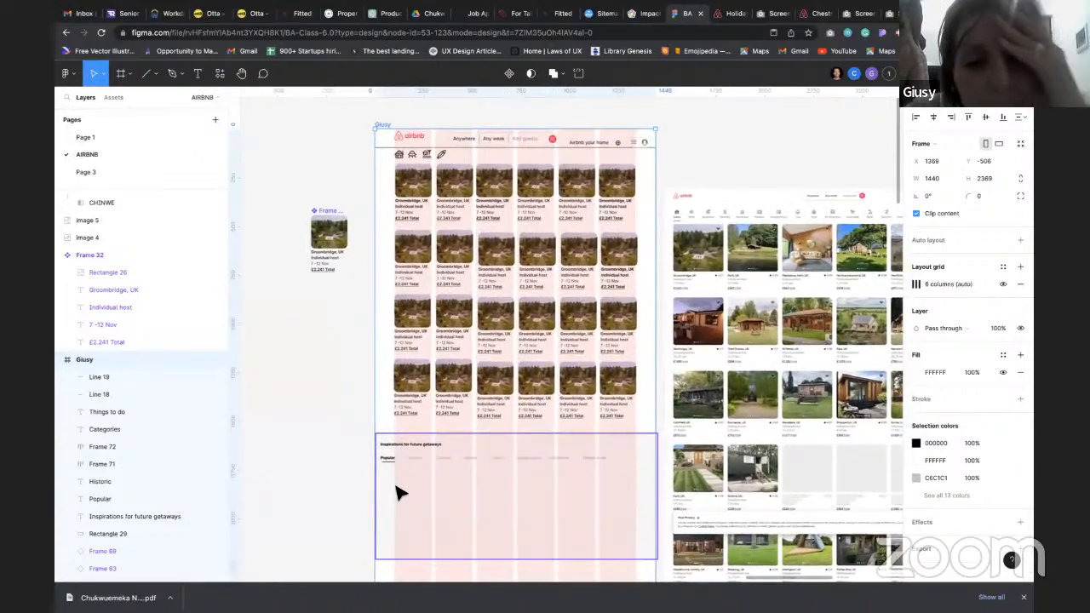
{"action": "scroll", "coordinate": [397, 487], "scroll_direction": "down", "scroll_amount": 3}
{"action": "scroll", "coordinate": [418, 445], "scroll_direction": "left", "scroll_amount": 2}
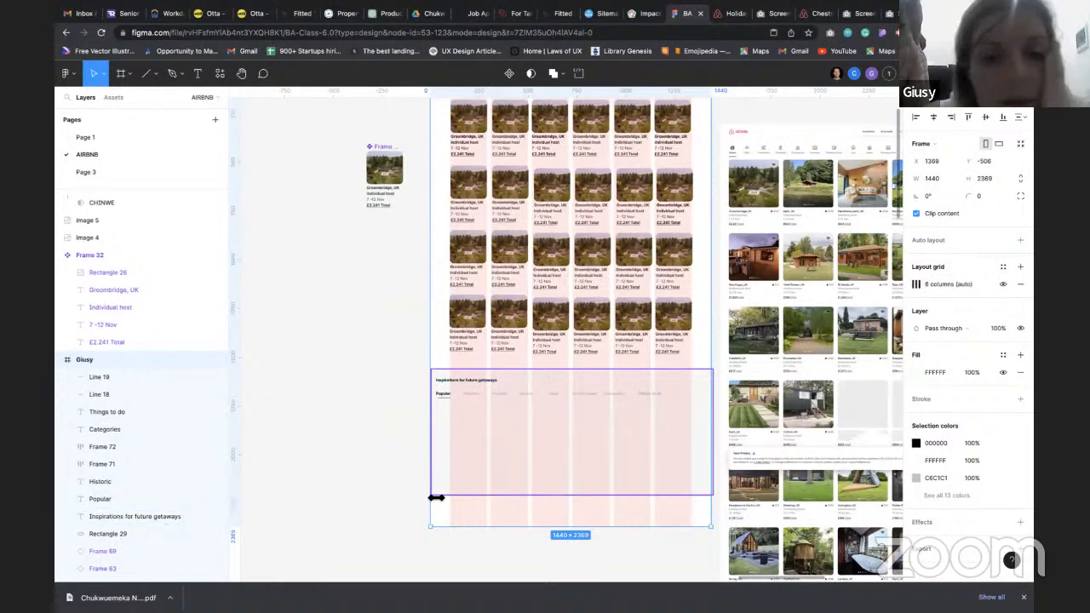
{"action": "scroll", "coordinate": [460, 367], "scroll_direction": "up", "scroll_amount": 1}
{"action": "scroll", "coordinate": [460, 367], "scroll_direction": "up", "scroll_amount": 5}
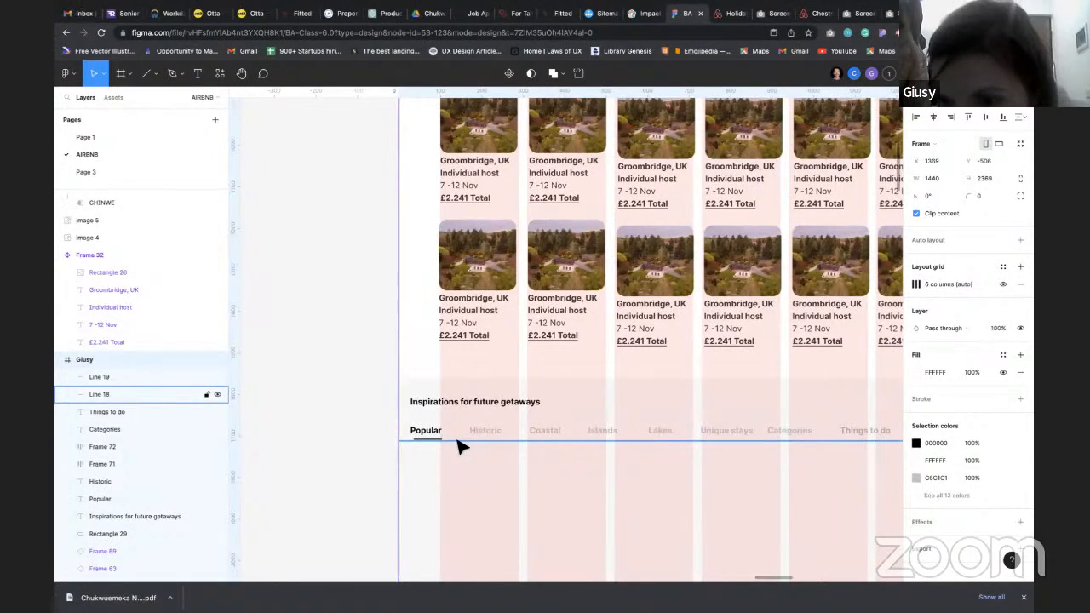
{"action": "key", "text": "shift+g"}
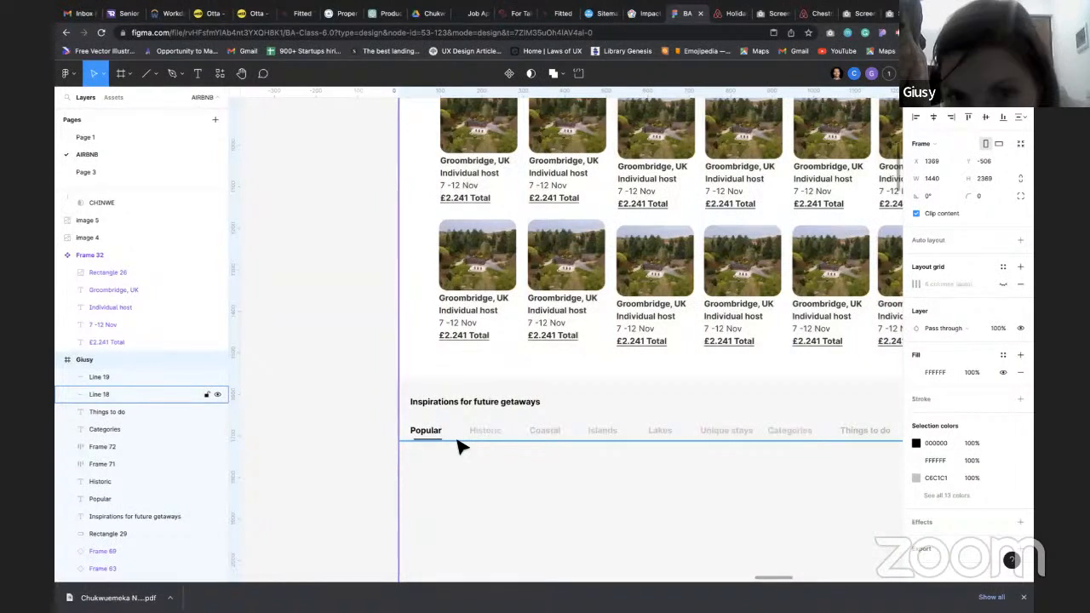
{"action": "key", "text": "shift+g"}
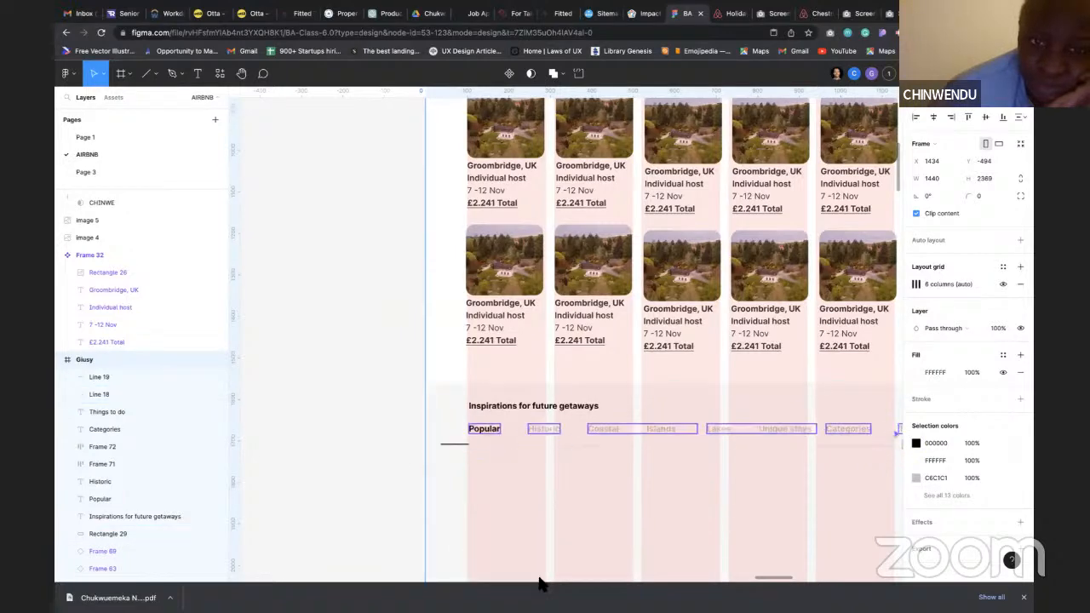
Jump to the ten-card frame's collaborator and inspect the size and position of the grey footer rectangle
{"action": "left_click", "coordinate": [854, 75]}
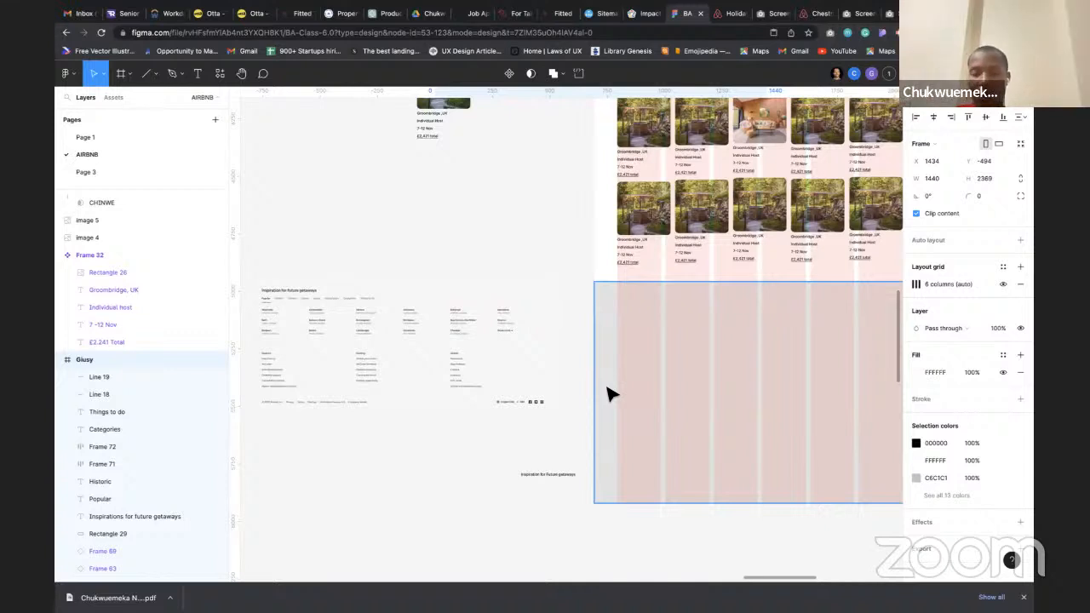
{"action": "left_click", "coordinate": [608, 417]}
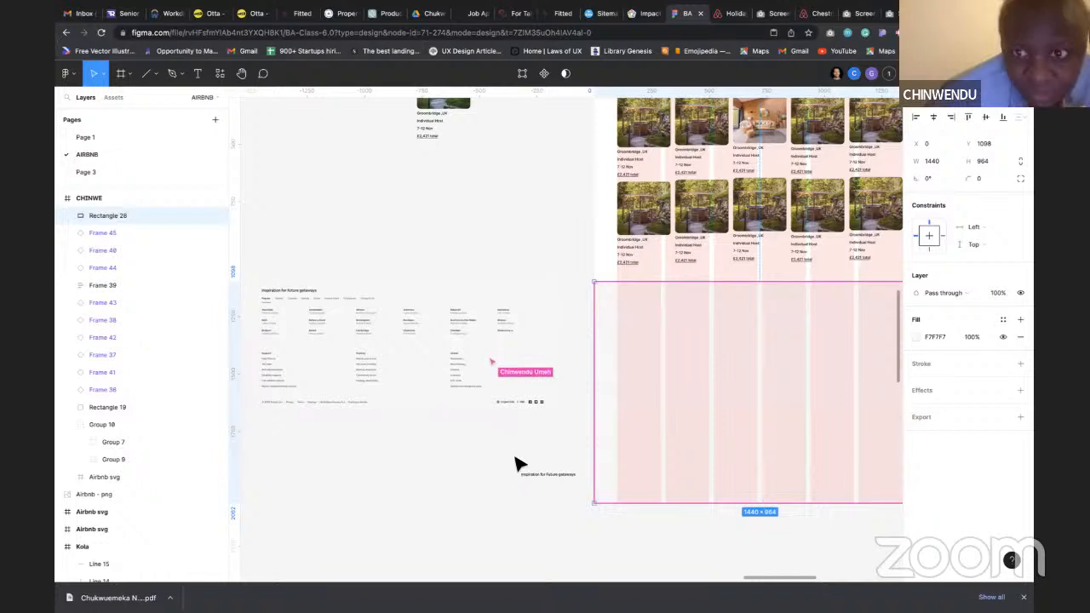
{"action": "left_click", "coordinate": [559, 234]}
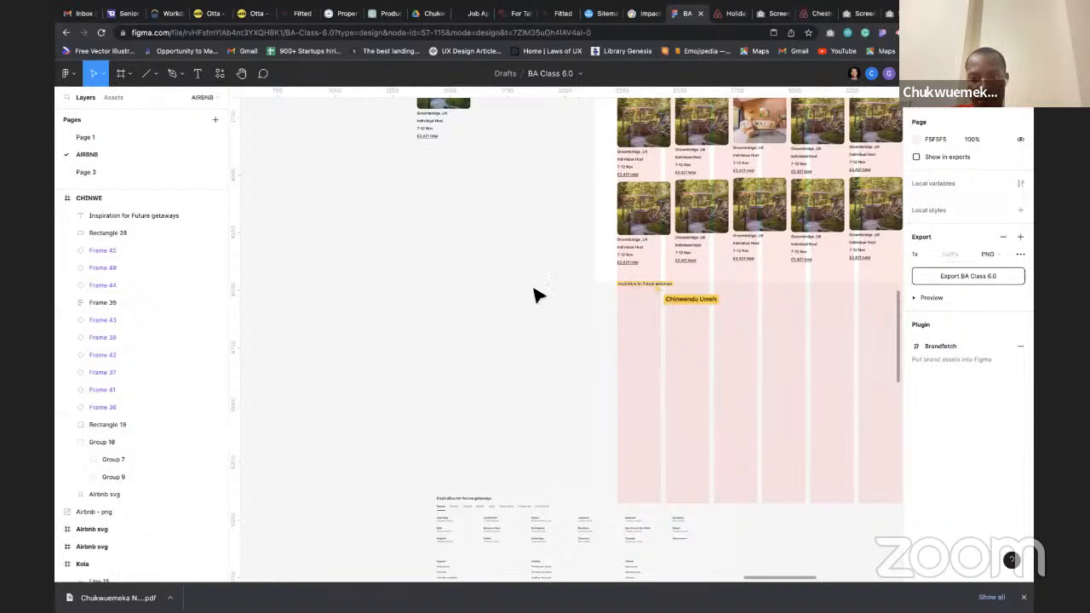
Survey the collaborators' frames across the page and compare their footer progress with the reference screenshots
{"action": "scroll", "coordinate": [535, 295], "scroll_direction": "down", "scroll_amount": 10}
{"action": "scroll", "coordinate": [534, 295], "scroll_direction": "up", "scroll_amount": 3}
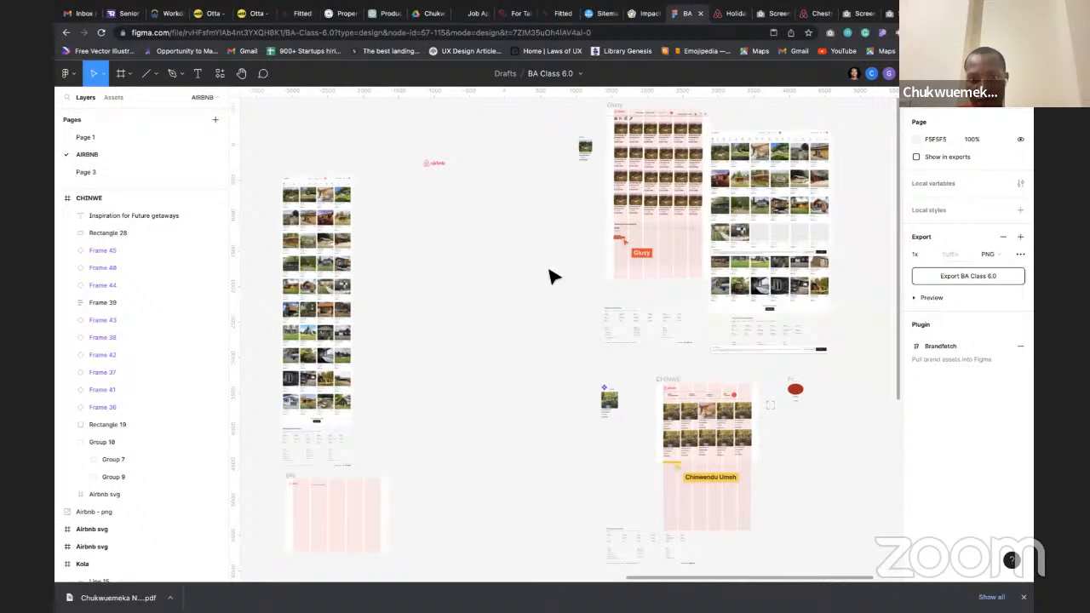
{"action": "scroll", "coordinate": [649, 227], "scroll_direction": "up", "scroll_amount": 6}
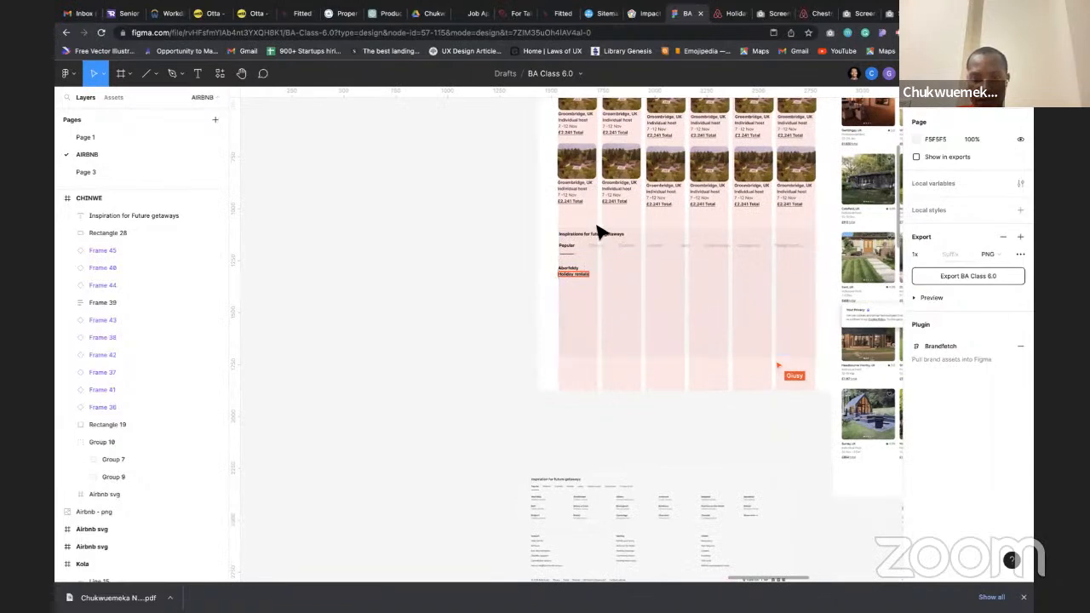
{"action": "scroll", "coordinate": [599, 231], "scroll_direction": "up", "scroll_amount": 4}
{"action": "scroll", "coordinate": [599, 231], "scroll_direction": "up", "scroll_amount": 3}
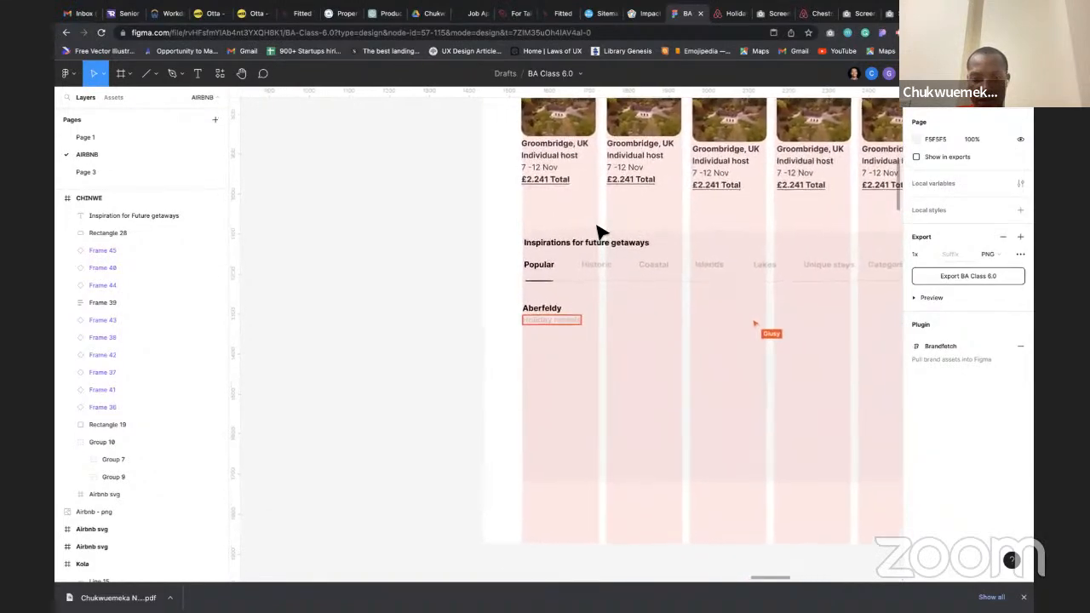
{"action": "scroll", "coordinate": [598, 231], "scroll_direction": "down", "scroll_amount": 4}
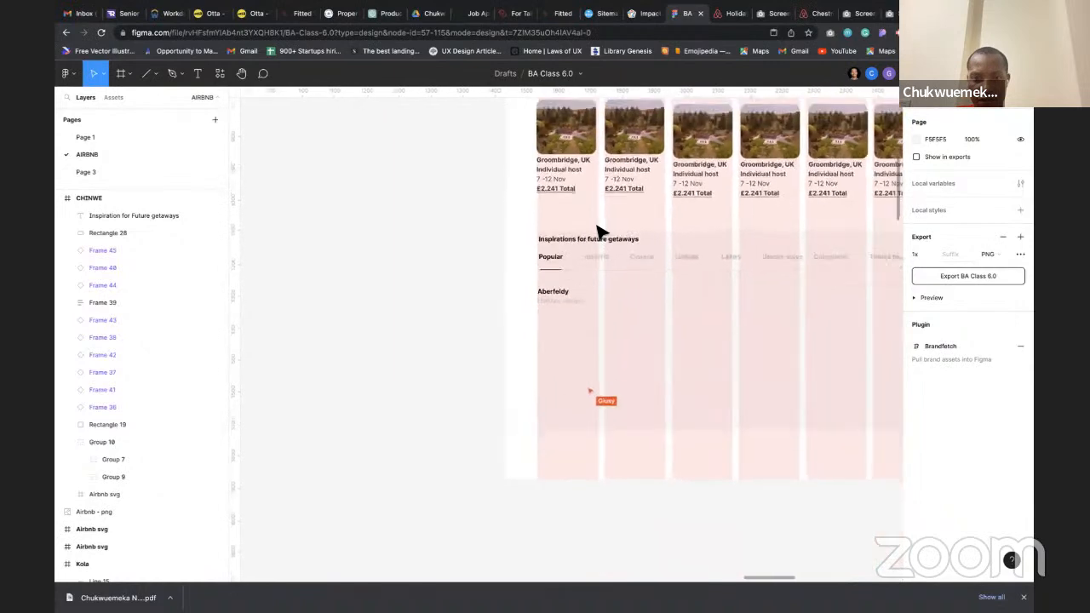
{"action": "scroll", "coordinate": [598, 231], "scroll_direction": "down", "scroll_amount": 5}
{"action": "scroll", "coordinate": [599, 231], "scroll_direction": "left", "scroll_amount": 2}
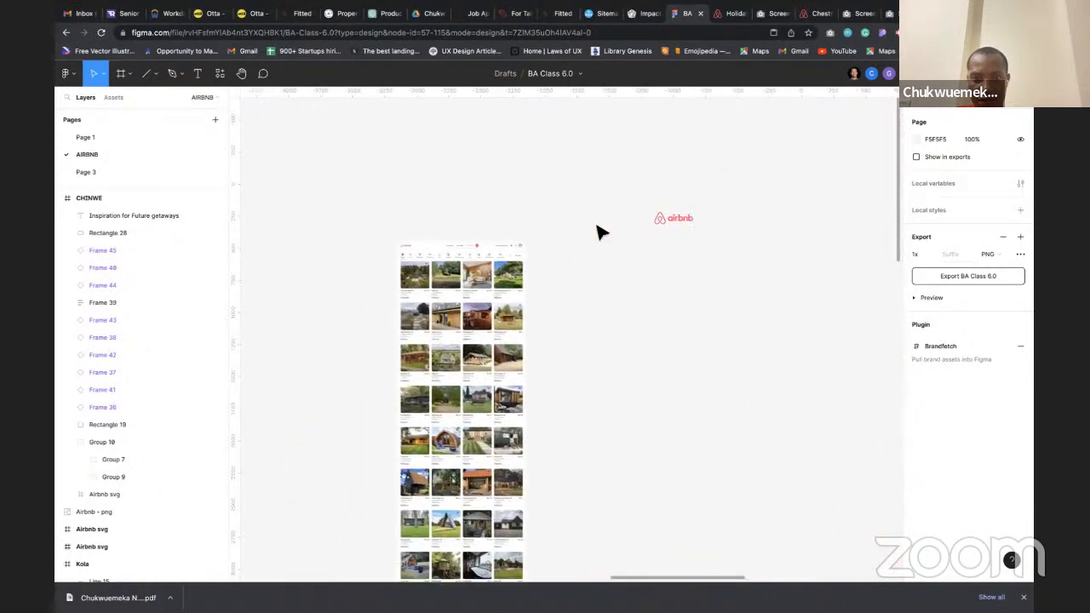
{"action": "scroll", "coordinate": [545, 304], "scroll_direction": "up", "scroll_amount": 5}
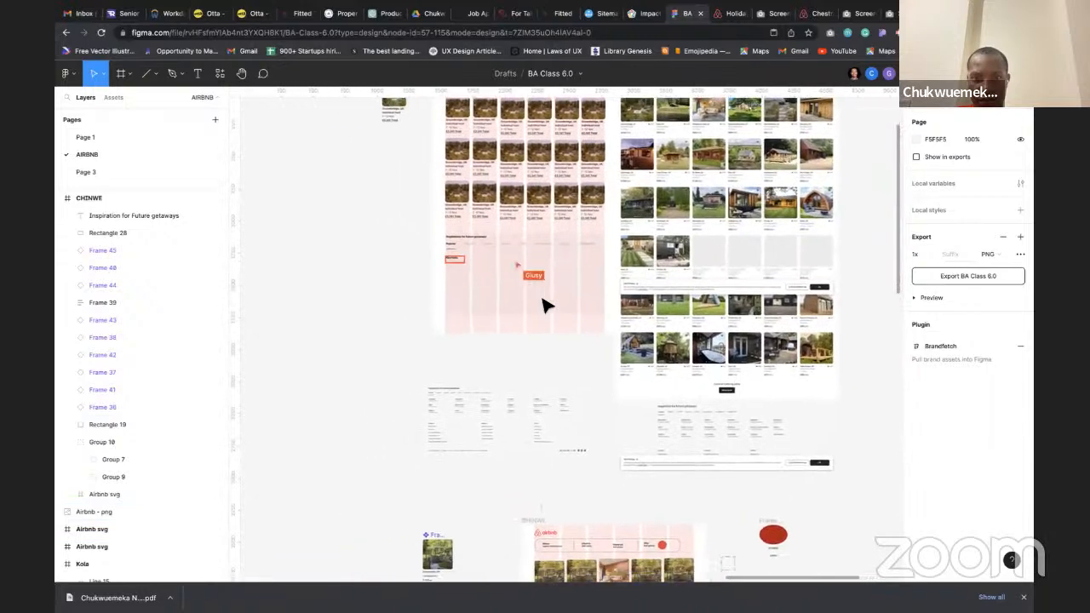
{"action": "scroll", "coordinate": [545, 304], "scroll_direction": "up", "scroll_amount": 1}
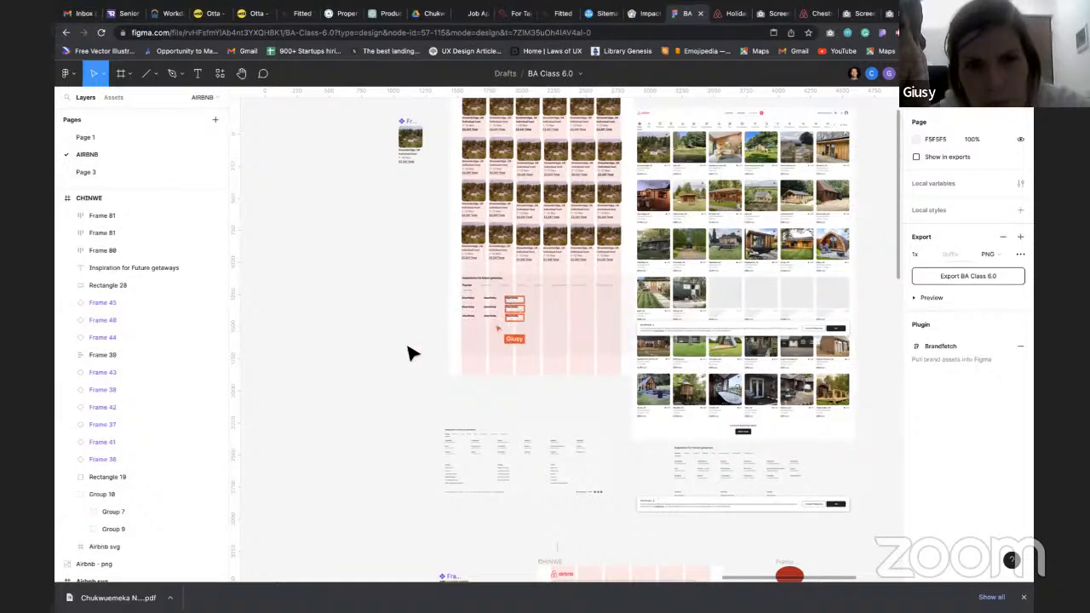
Examine the "Aberfeldy" holiday rentals entries in the 24-card frame and inspect the overlapping grey background rectangles behind them
{"action": "scroll", "coordinate": [459, 324], "scroll_direction": "up", "scroll_amount": 10}
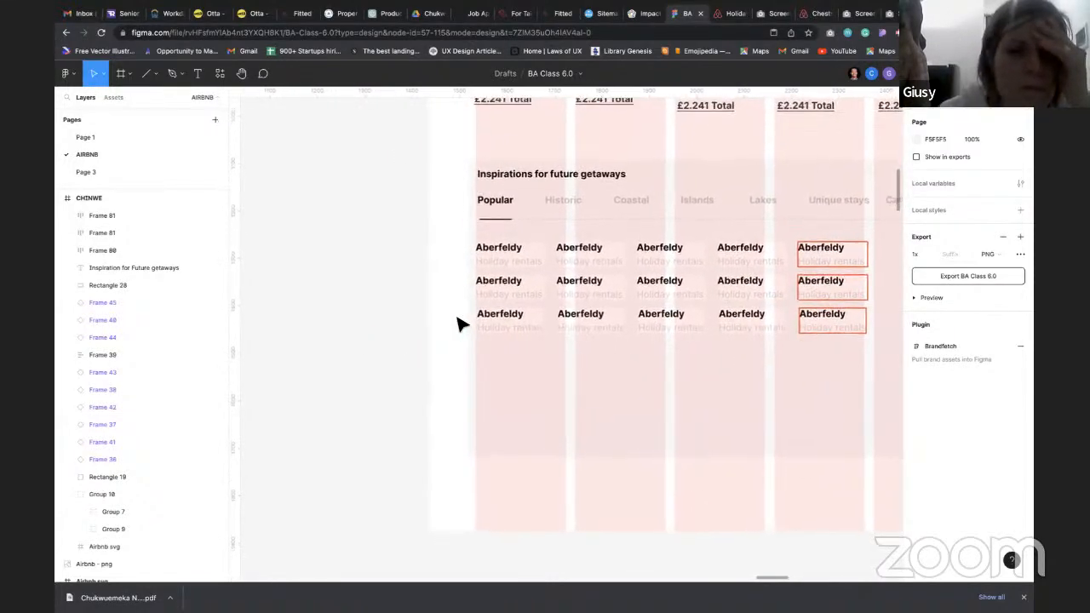
{"action": "scroll", "coordinate": [460, 323], "scroll_direction": "down", "scroll_amount": 3}
{"action": "scroll", "coordinate": [458, 322], "scroll_direction": "down", "scroll_amount": 3}
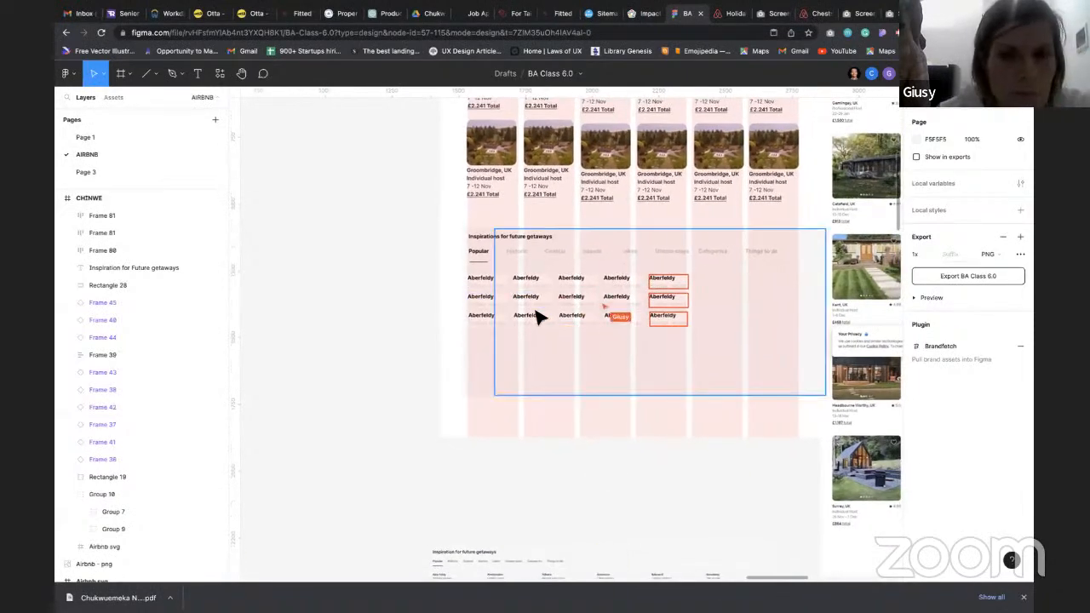
{"action": "left_click", "coordinate": [524, 350]}
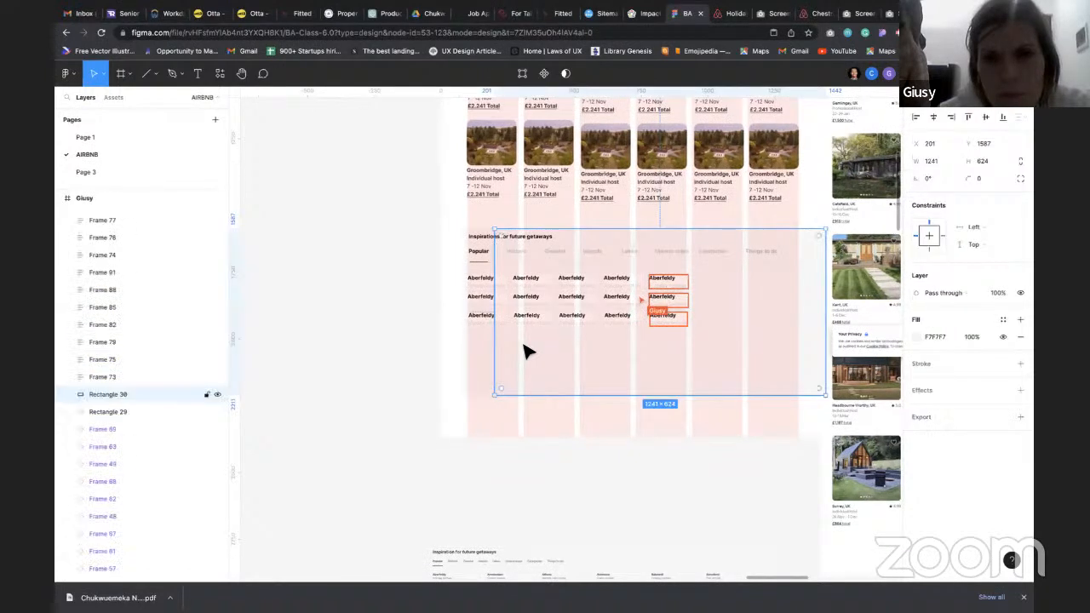
{"action": "left_click", "coordinate": [469, 377]}
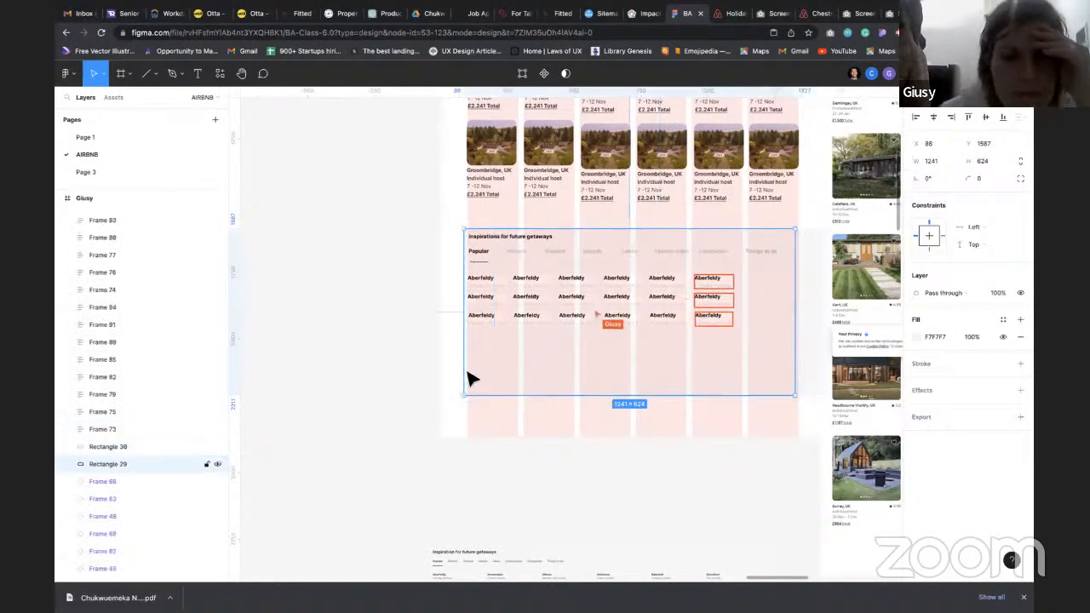
{"action": "left_click", "coordinate": [529, 378]}
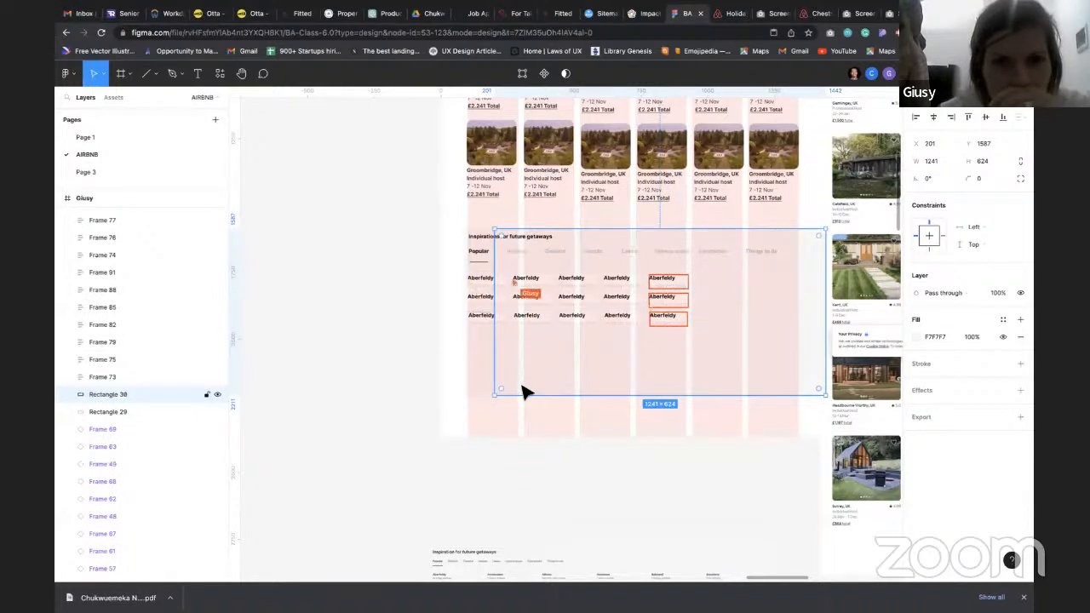
{"action": "left_click", "coordinate": [523, 390]}
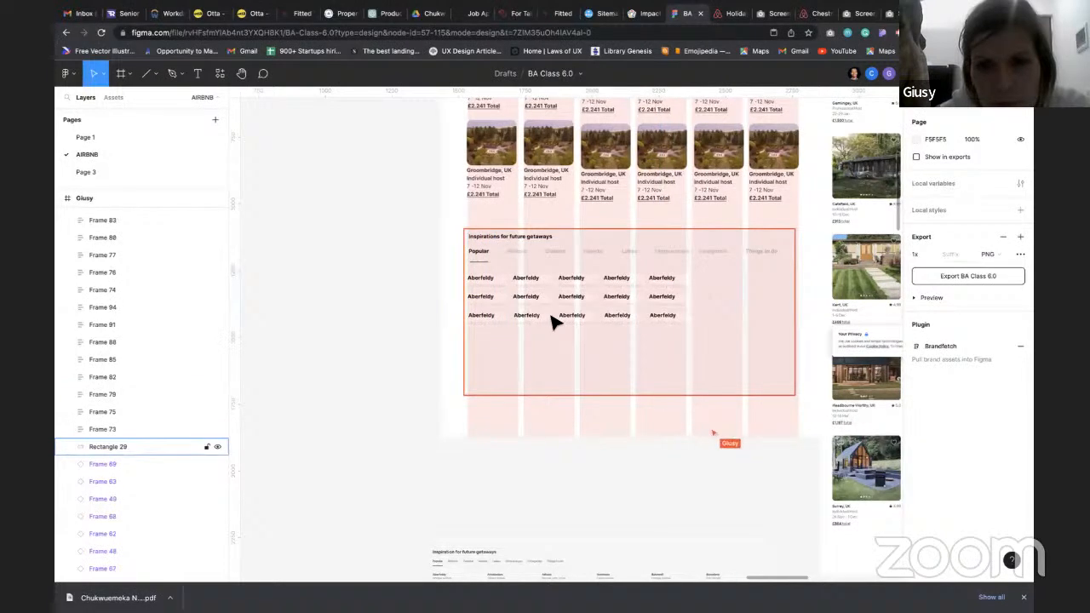
Check the spacing and column alignment of the "Aberfeldy" entries, inspecting the auto layout of one in the first row
{"action": "scroll", "coordinate": [563, 276], "scroll_direction": "up", "scroll_amount": 4}
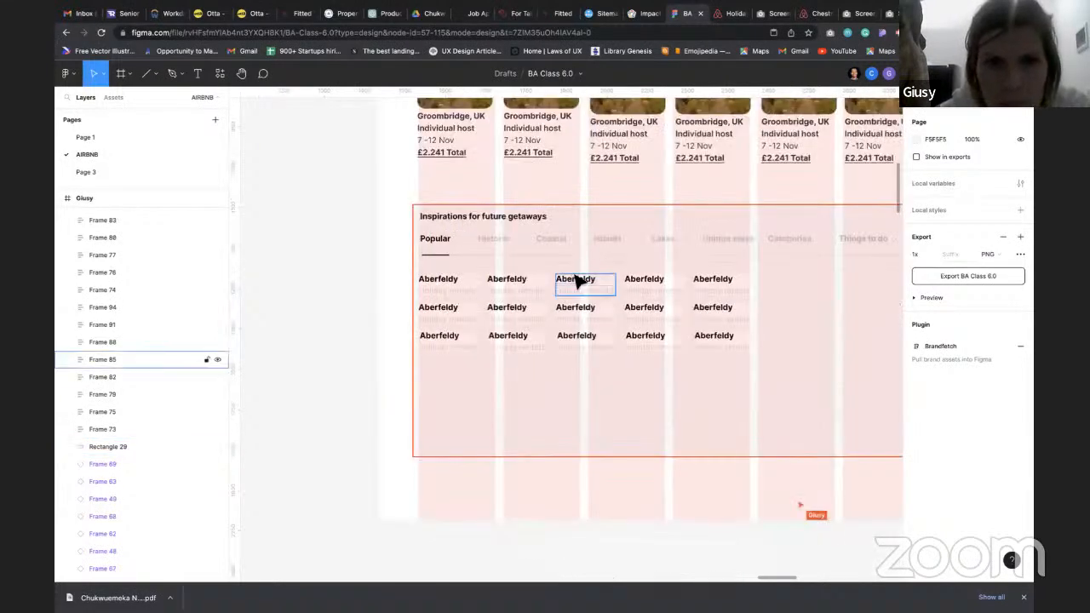
{"action": "scroll", "coordinate": [521, 295], "scroll_direction": "down", "scroll_amount": 3}
{"action": "scroll", "coordinate": [477, 316], "scroll_direction": "right", "scroll_amount": 4}
{"action": "scroll", "coordinate": [477, 316], "scroll_direction": "up", "scroll_amount": 2}
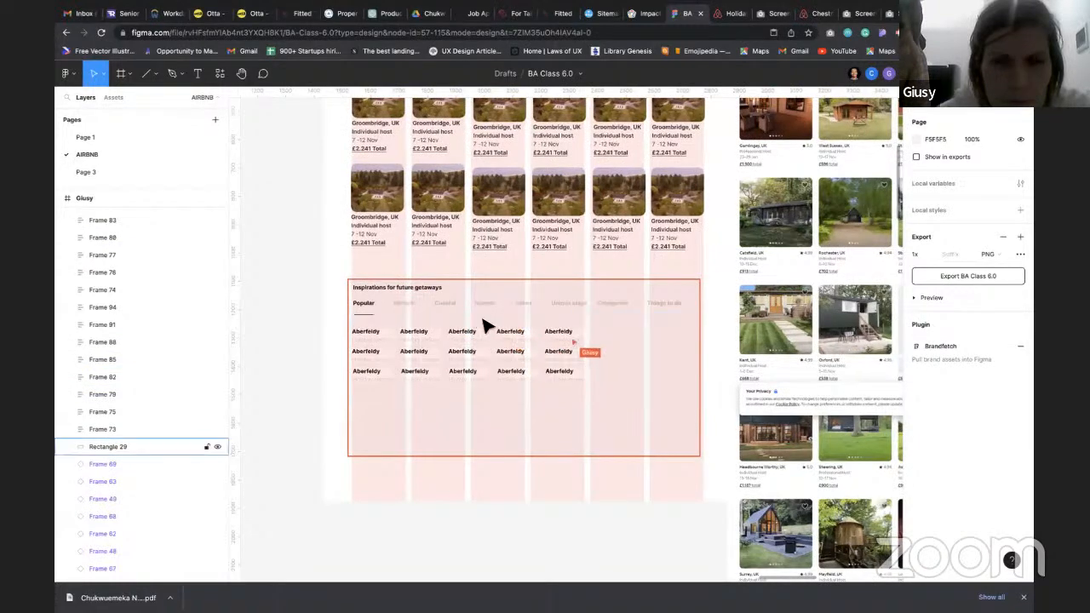
{"action": "scroll", "coordinate": [475, 359], "scroll_direction": "up", "scroll_amount": 5}
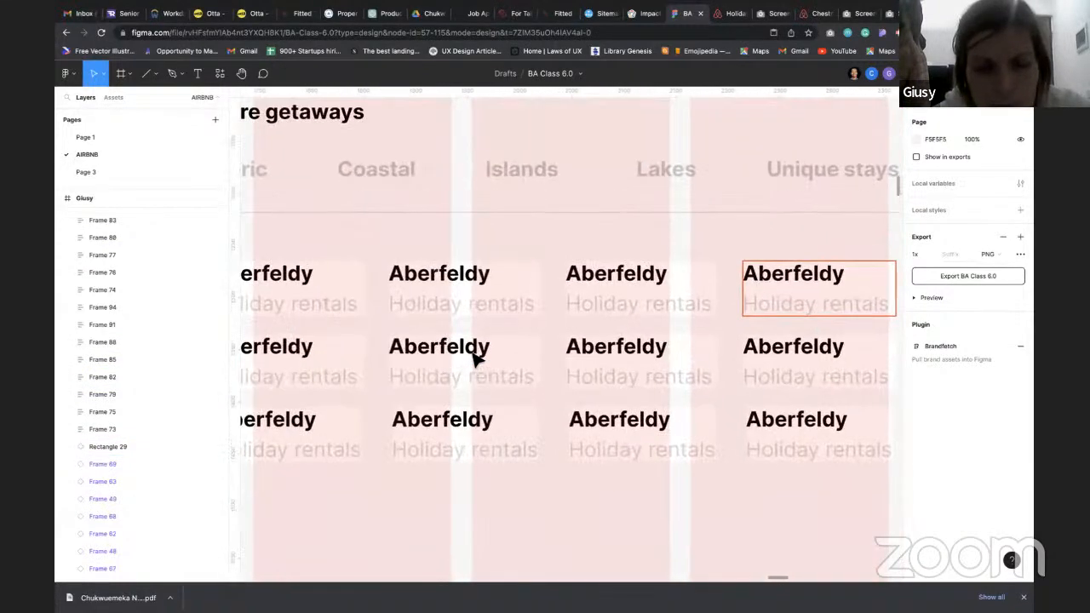
{"action": "left_click", "coordinate": [517, 318]}
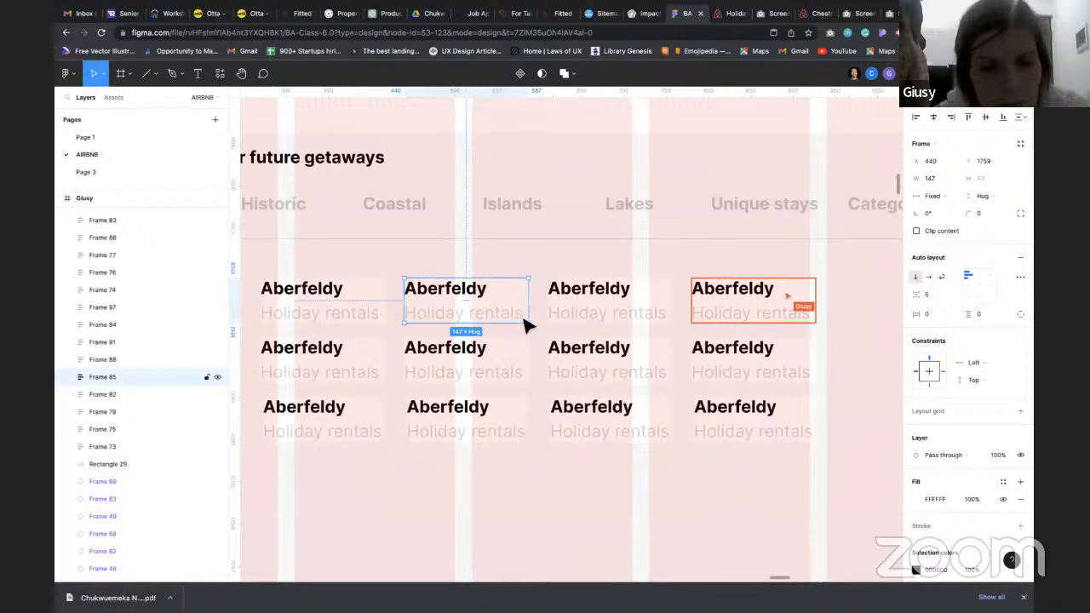
{"action": "left_click", "coordinate": [836, 434]}
{"action": "scroll", "coordinate": [835, 433], "scroll_direction": "down", "scroll_amount": 3}
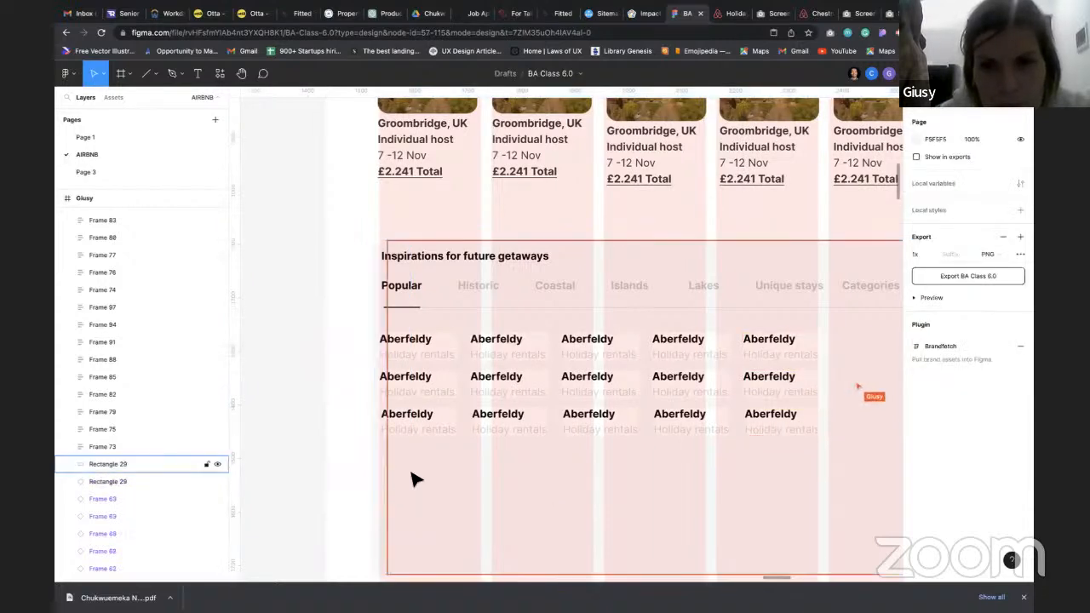
{"action": "scroll", "coordinate": [383, 442], "scroll_direction": "down", "scroll_amount": 3}
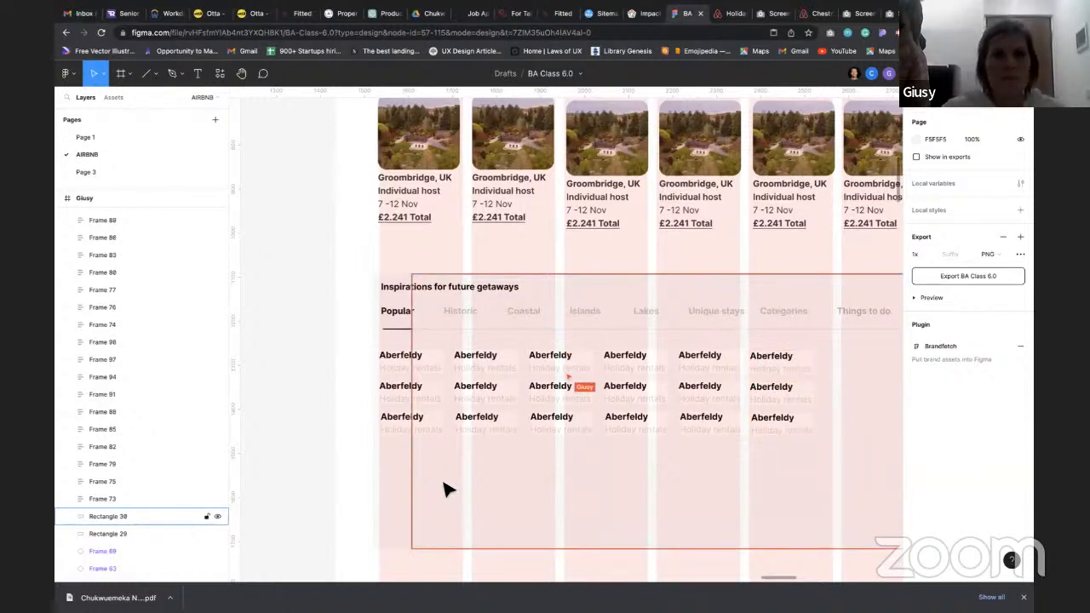
Inspect the size and position of the overlapping grey rectangles behind the "Inspirations for future getaways" section against the layout grid
{"action": "scroll", "coordinate": [474, 411], "scroll_direction": "right", "scroll_amount": 3}
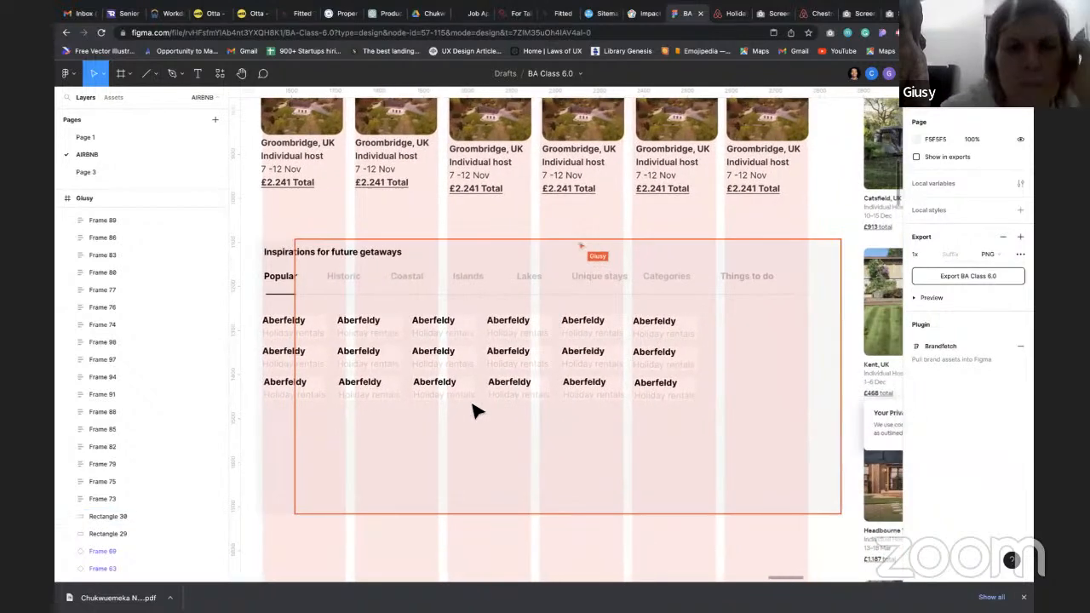
{"action": "left_click", "coordinate": [455, 447]}
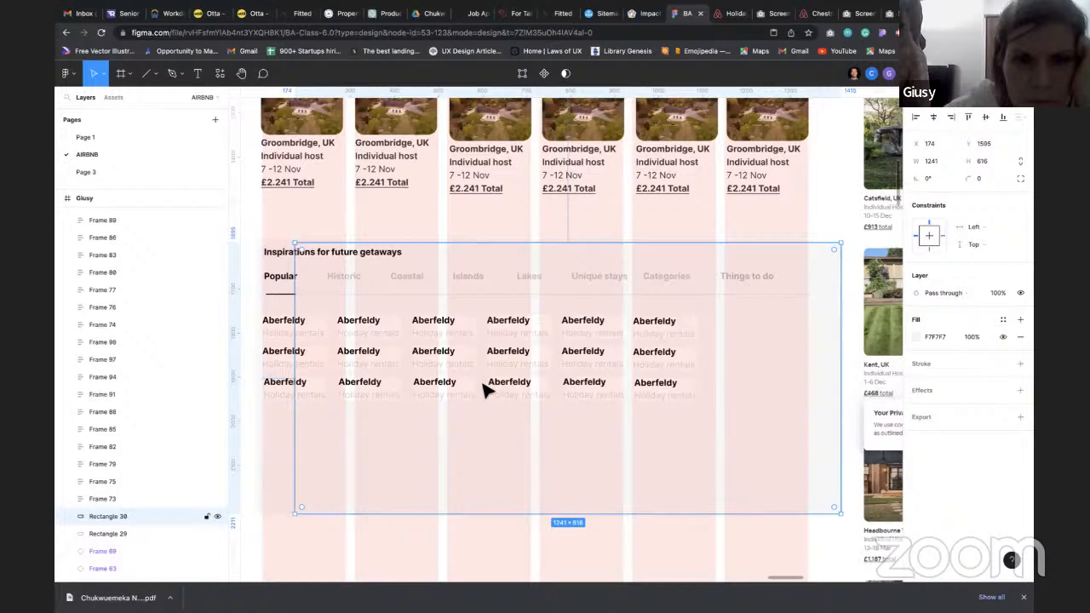
{"action": "scroll", "coordinate": [485, 392], "scroll_direction": "down", "scroll_amount": 2}
{"action": "scroll", "coordinate": [485, 391], "scroll_direction": "down", "scroll_amount": 1}
{"action": "scroll", "coordinate": [486, 391], "scroll_direction": "left", "scroll_amount": 1}
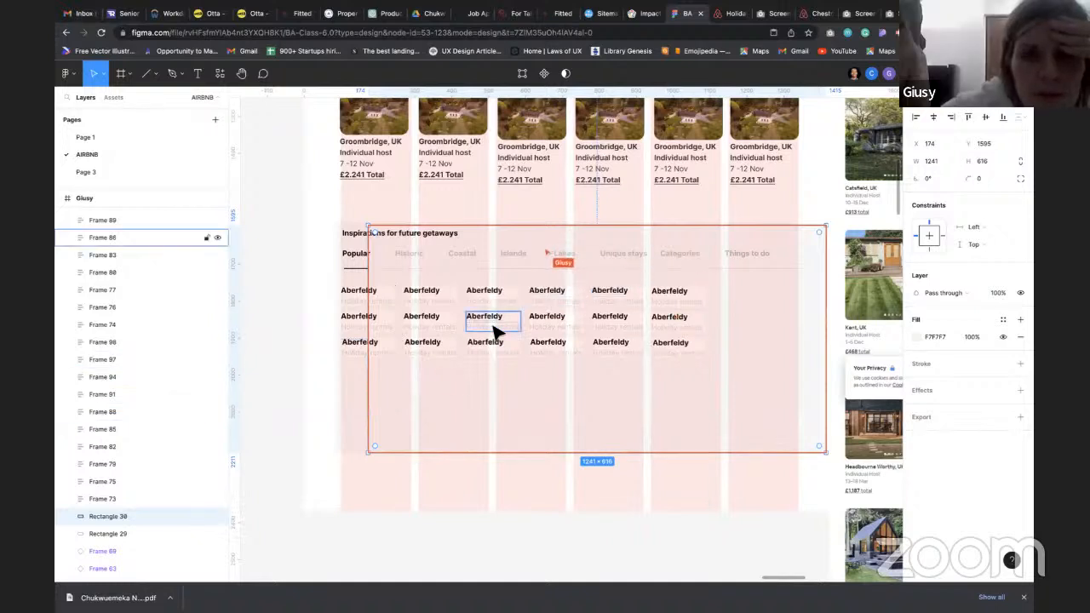
{"action": "left_click", "coordinate": [426, 432]}
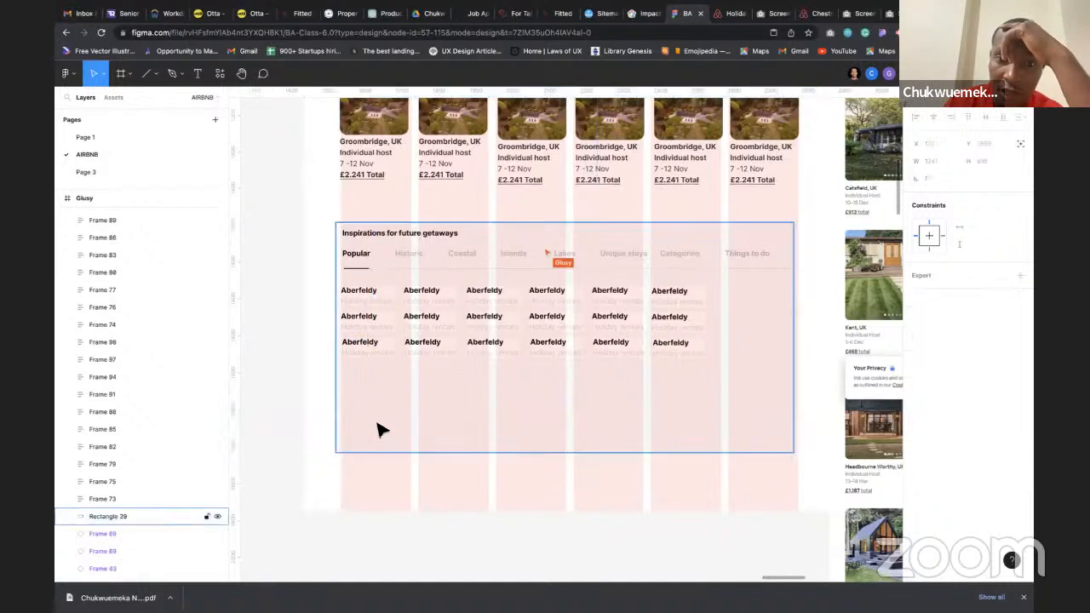
{"action": "left_click", "coordinate": [332, 417]}
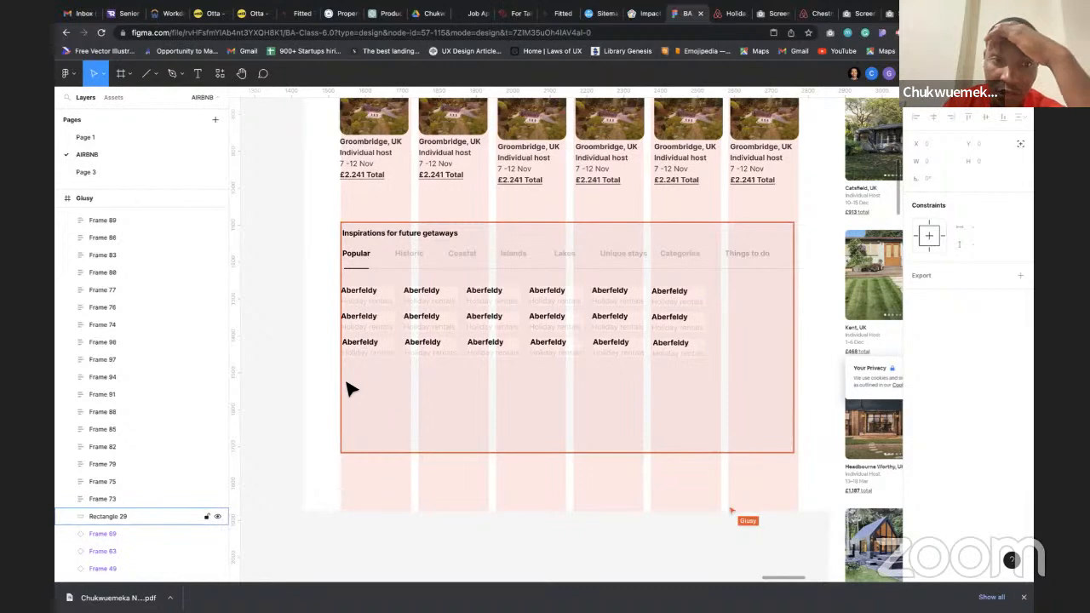
Compare the inspiration section and its grey background rectangle with the reference footer screenshot below the frame
{"action": "scroll", "coordinate": [310, 394], "scroll_direction": "down", "scroll_amount": 2}
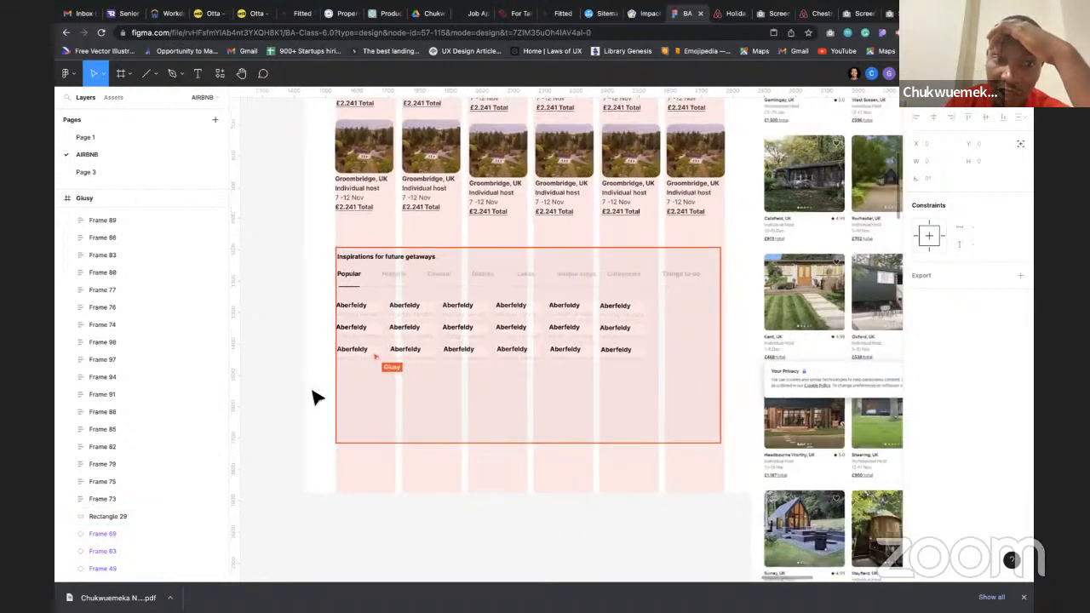
{"action": "scroll", "coordinate": [313, 398], "scroll_direction": "left", "scroll_amount": 10}
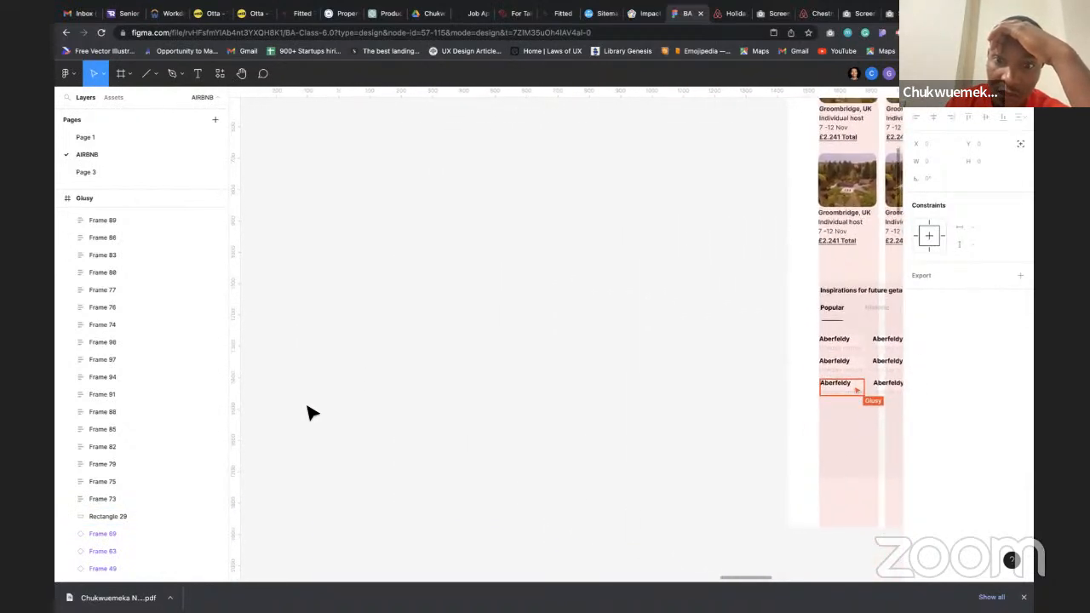
{"action": "scroll", "coordinate": [310, 413], "scroll_direction": "down", "scroll_amount": 3}
{"action": "scroll", "coordinate": [311, 413], "scroll_direction": "down", "scroll_amount": 5}
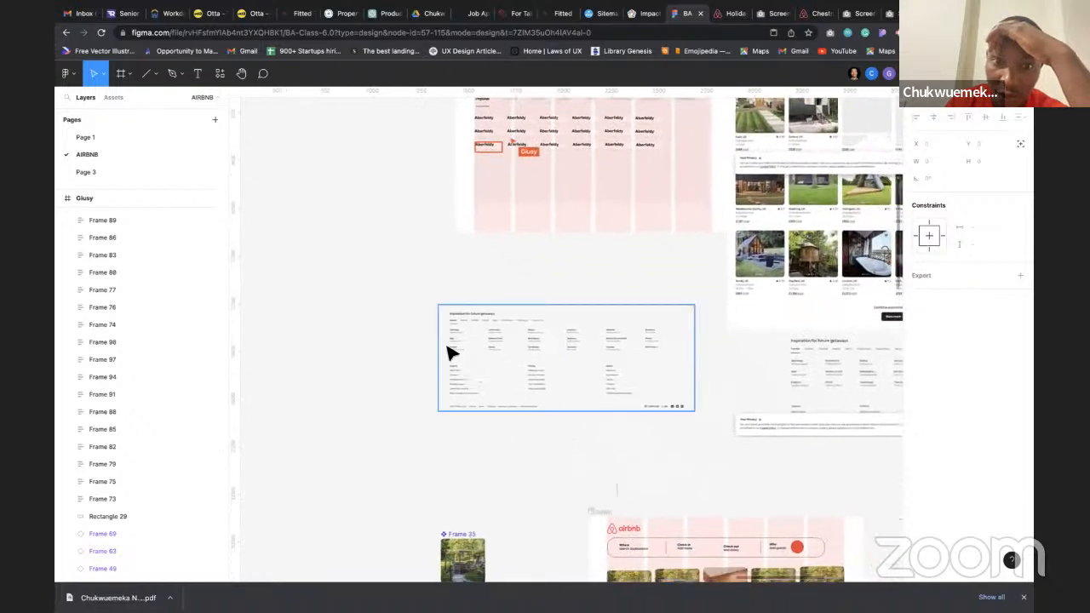
{"action": "scroll", "coordinate": [576, 263], "scroll_direction": "up", "scroll_amount": 3}
{"action": "scroll", "coordinate": [528, 281], "scroll_direction": "up", "scroll_amount": 3}
{"action": "left_click", "coordinate": [503, 324]}
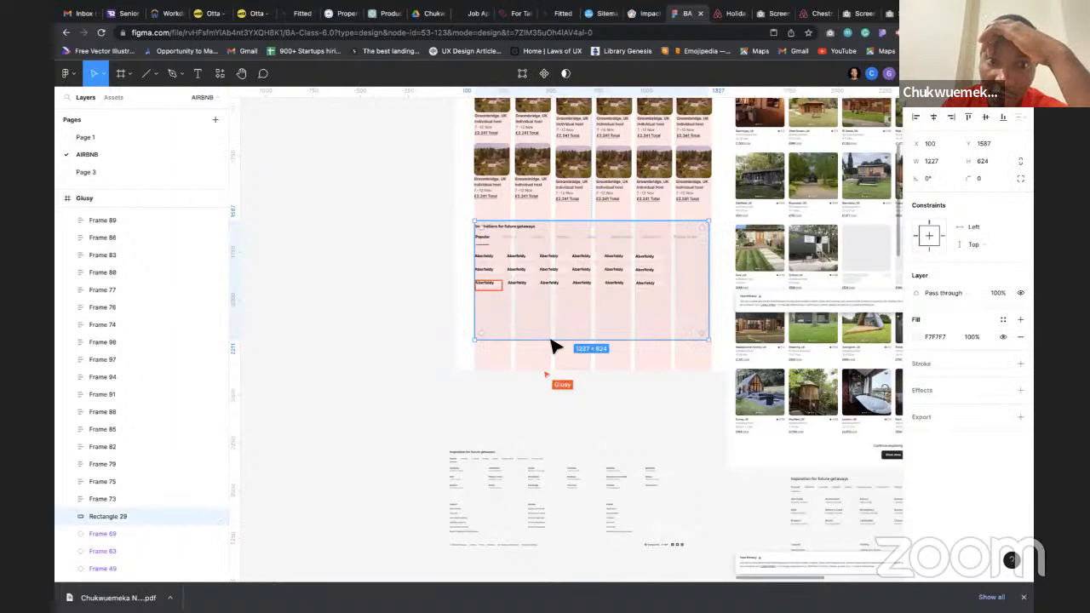
{"action": "left_click", "coordinate": [441, 331]}
Check how far the grey background rectangle extends relative to the frame's edges and layout columns
{"action": "scroll", "coordinate": [432, 332], "scroll_direction": "up", "scroll_amount": 3, "text": "ctrl"}
{"action": "scroll", "coordinate": [431, 332], "scroll_direction": "down", "scroll_amount": 5, "text": "ctrl"}
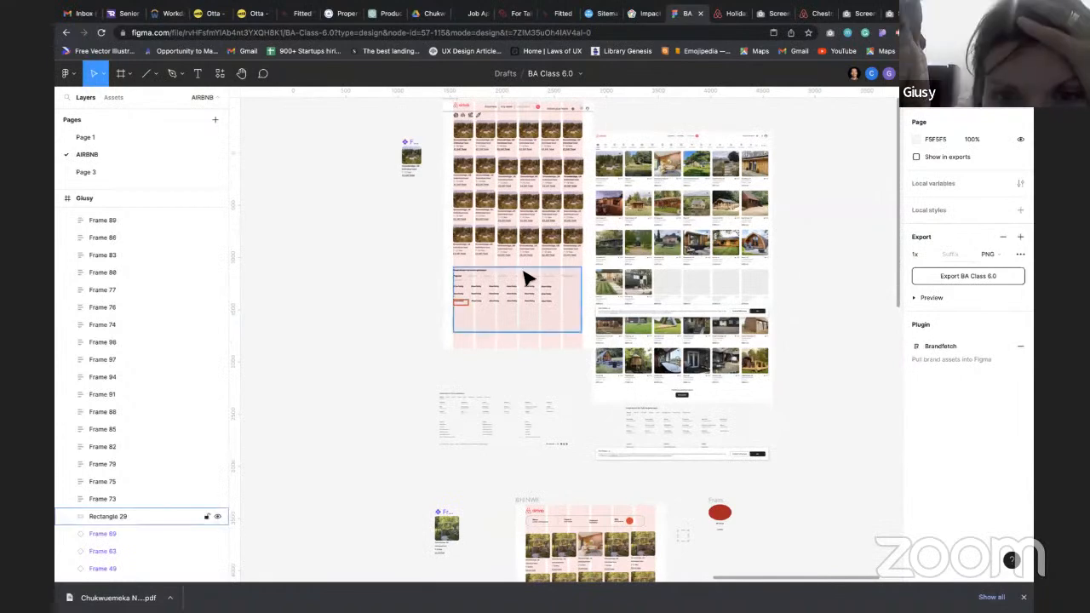
{"action": "scroll", "coordinate": [469, 276], "scroll_direction": "up", "scroll_amount": 5, "text": "ctrl"}
{"action": "scroll", "coordinate": [477, 280], "scroll_direction": "down", "scroll_amount": 1, "text": "ctrl"}
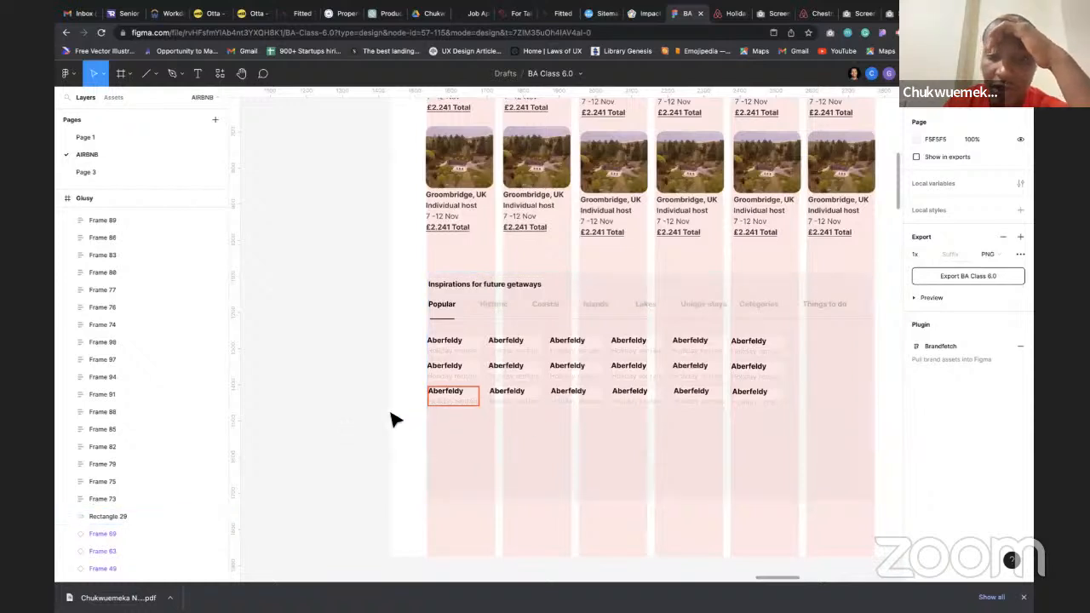
{"action": "left_click", "coordinate": [449, 438]}
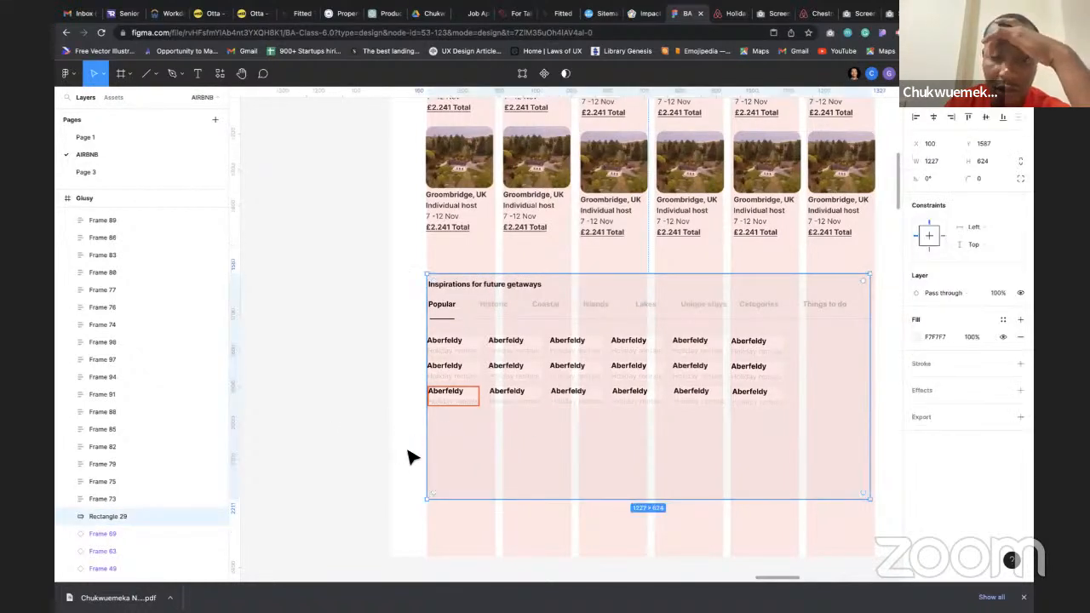
{"action": "left_click", "coordinate": [346, 449]}
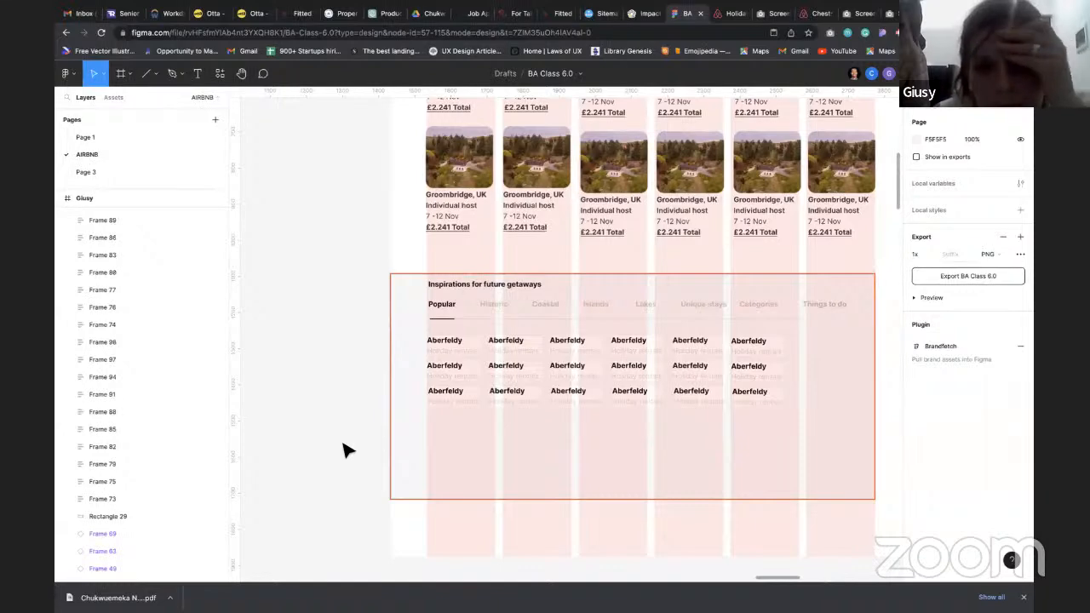
Examine the alignment of the listing card rows above the inspiration section with the layout grid
{"action": "scroll", "coordinate": [344, 444], "scroll_direction": "right", "scroll_amount": 2}
{"action": "scroll", "coordinate": [344, 444], "scroll_direction": "down", "scroll_amount": 1}
{"action": "scroll", "coordinate": [343, 444], "scroll_direction": "left", "scroll_amount": 1}
{"action": "scroll", "coordinate": [343, 444], "scroll_direction": "up", "scroll_amount": 2}
{"action": "scroll", "coordinate": [343, 444], "scroll_direction": "right", "scroll_amount": 1}
{"action": "scroll", "coordinate": [345, 449], "scroll_direction": "up", "scroll_amount": 10}
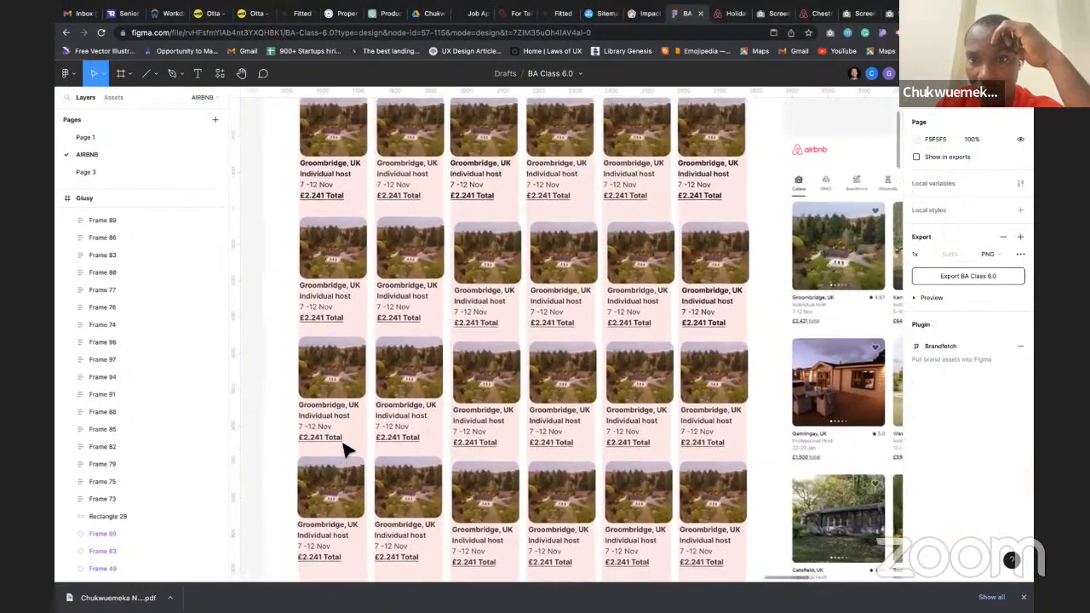
{"action": "scroll", "coordinate": [345, 448], "scroll_direction": "down", "scroll_amount": 10}
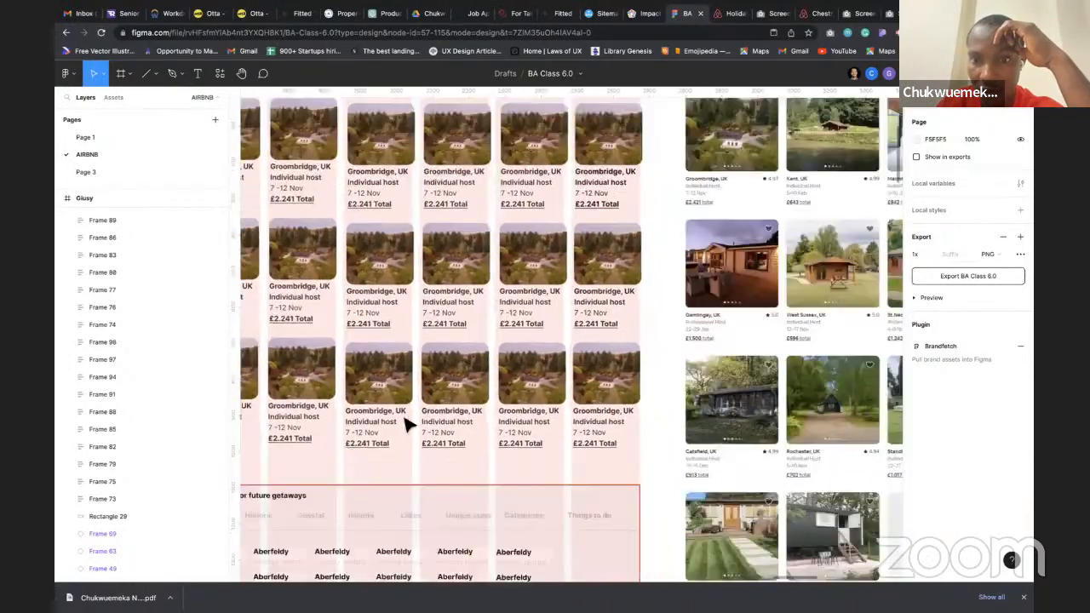
{"action": "scroll", "coordinate": [786, 434], "scroll_direction": "left", "scroll_amount": 3}
{"action": "scroll", "coordinate": [786, 434], "scroll_direction": "up", "scroll_amount": 2}
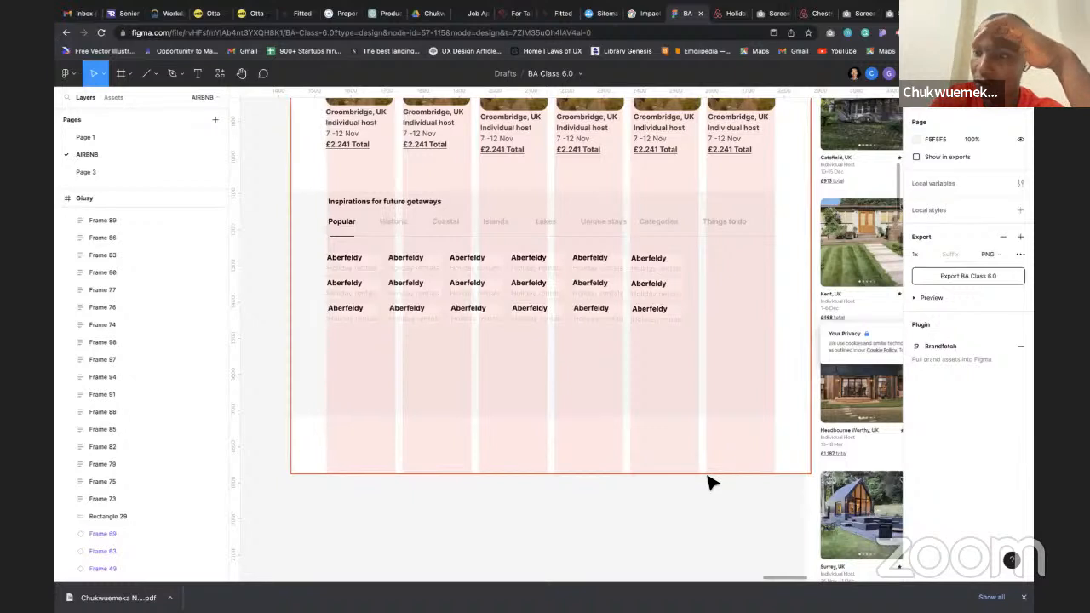
Examine the category row and "Aberfeldy" entries of the inspiration section for spacing and alignment with the columns
{"action": "scroll", "coordinate": [711, 482], "scroll_direction": "right", "scroll_amount": 4}
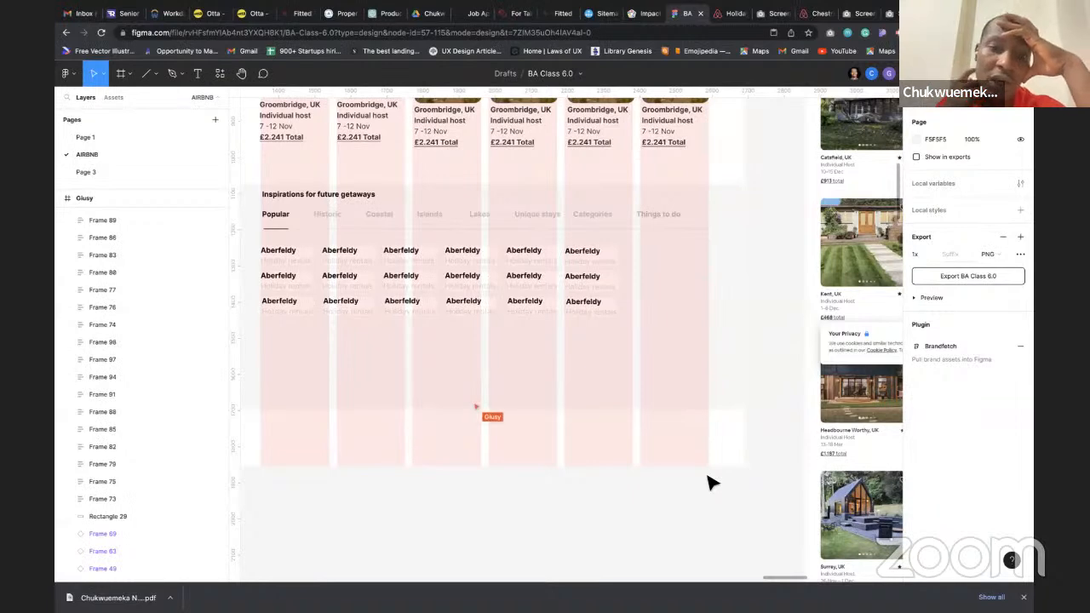
{"action": "scroll", "coordinate": [645, 449], "scroll_direction": "left", "scroll_amount": 5}
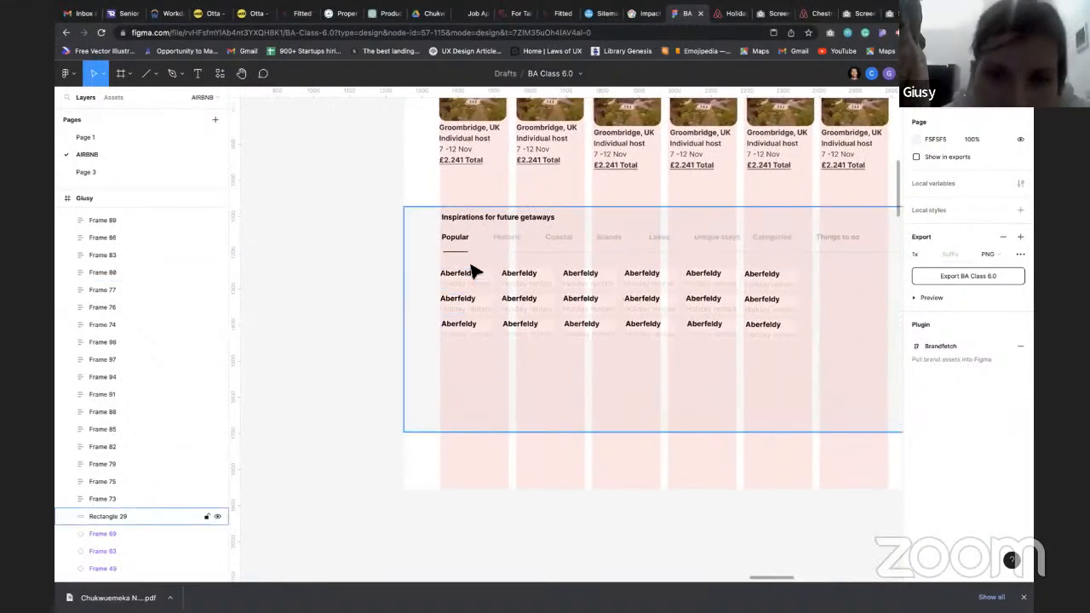
{"action": "scroll", "coordinate": [454, 242], "scroll_direction": "down", "scroll_amount": 2}
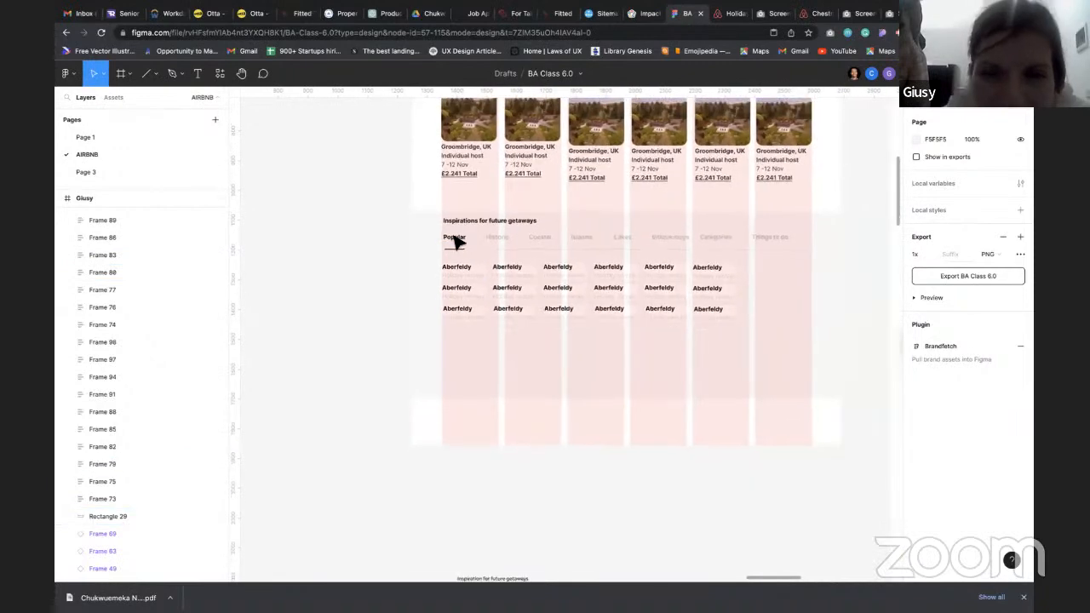
{"action": "left_click", "coordinate": [510, 245]}
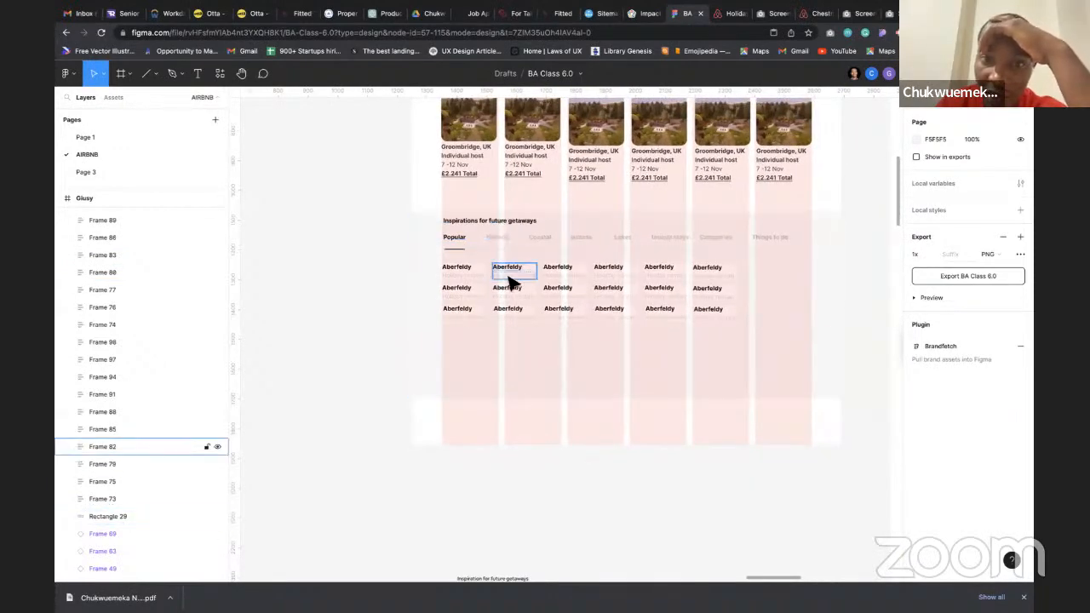
{"action": "scroll", "coordinate": [549, 247], "scroll_direction": "up", "scroll_amount": 3}
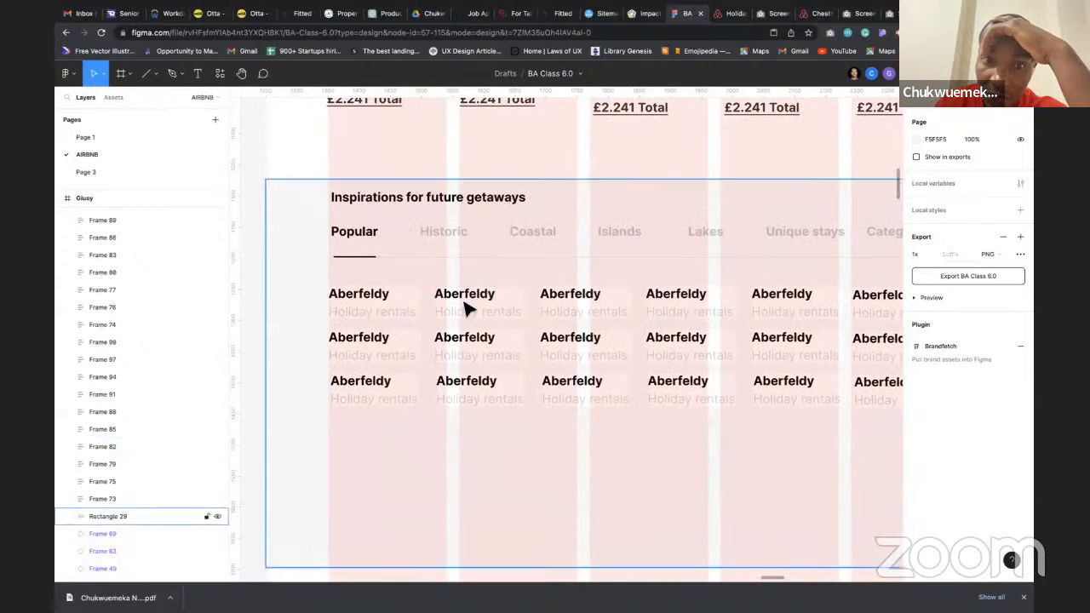
{"action": "scroll", "coordinate": [493, 340], "scroll_direction": "down", "scroll_amount": 2}
{"action": "scroll", "coordinate": [493, 341], "scroll_direction": "down", "scroll_amount": 3}
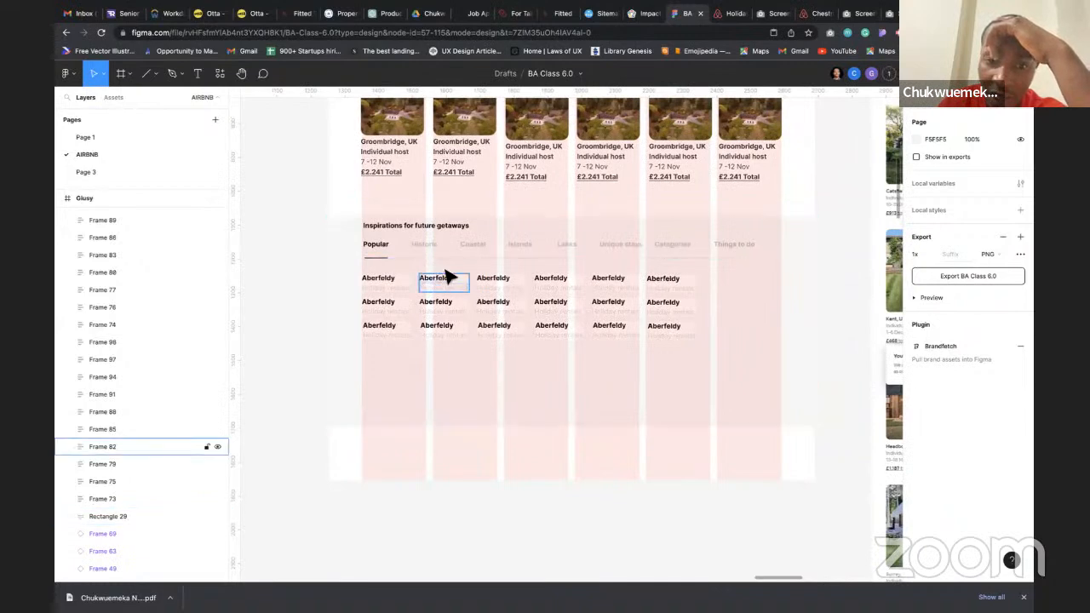
{"action": "scroll", "coordinate": [437, 303], "scroll_direction": "up", "scroll_amount": 5}
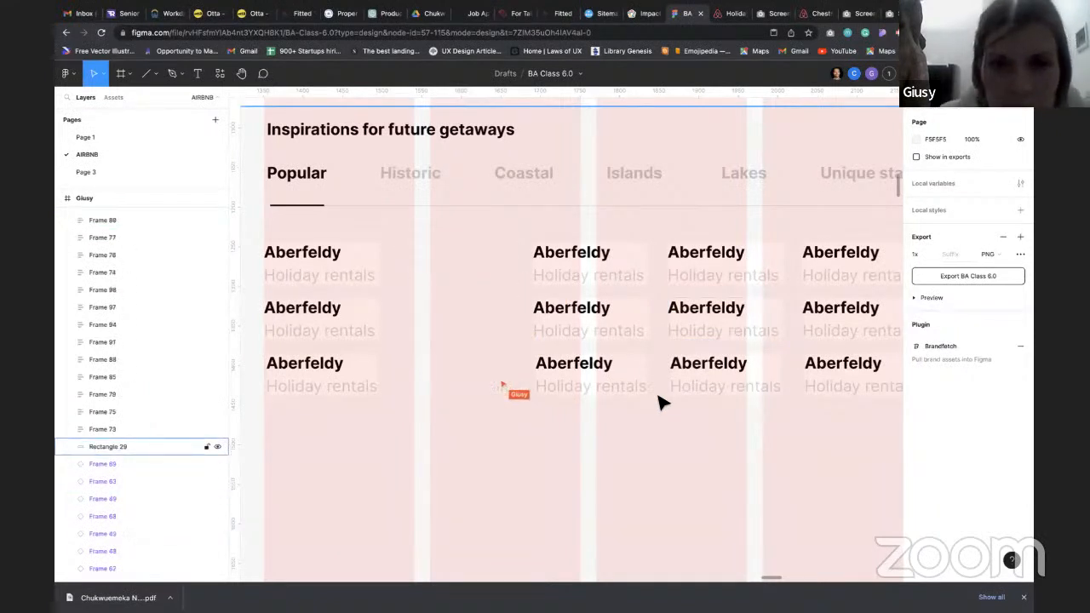
Follow the collaborator's clean-up of the "Aberfeldy" entries across the columns of the inspiration section
{"action": "scroll", "coordinate": [664, 403], "scroll_direction": "right", "scroll_amount": 3}
{"action": "scroll", "coordinate": [663, 402], "scroll_direction": "down", "scroll_amount": 1}
{"action": "scroll", "coordinate": [663, 403], "scroll_direction": "left", "scroll_amount": 3}
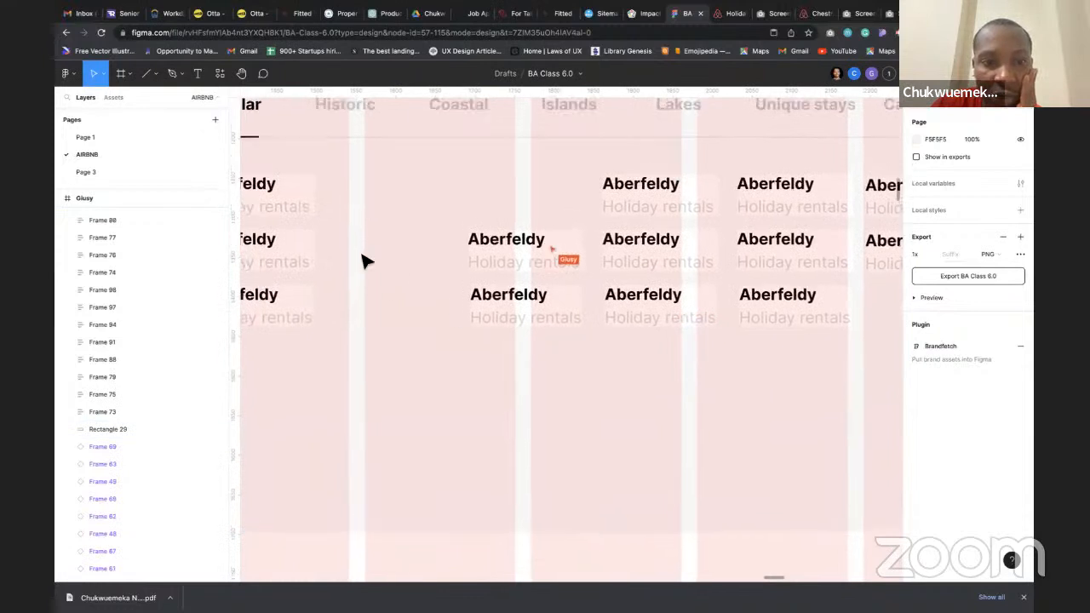
{"action": "scroll", "coordinate": [365, 258], "scroll_direction": "left", "scroll_amount": 2}
{"action": "scroll", "coordinate": [365, 258], "scroll_direction": "up", "scroll_amount": 1}
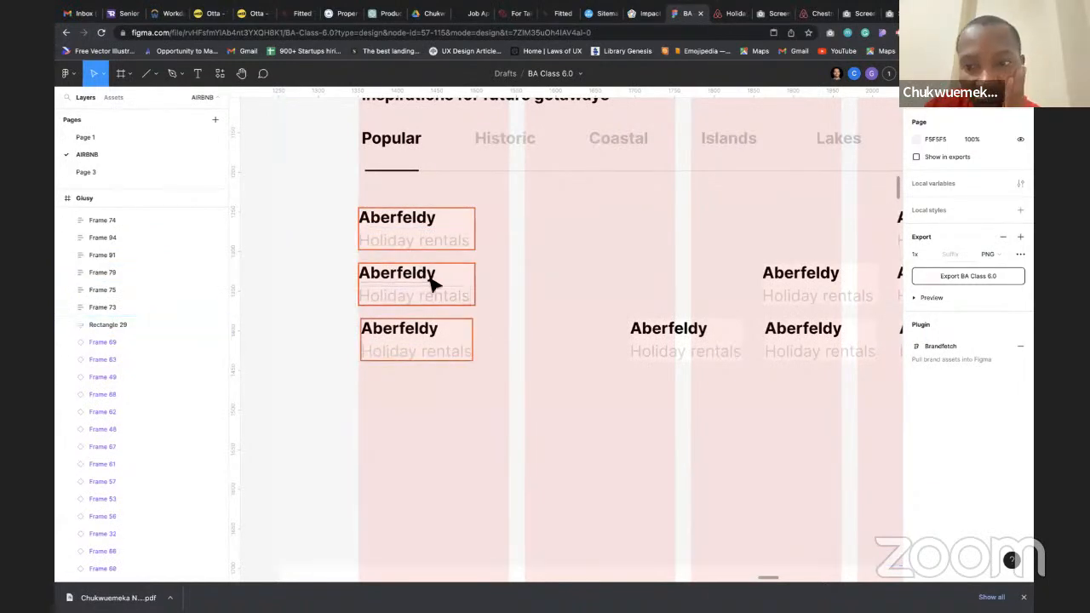
{"action": "scroll", "coordinate": [471, 318], "scroll_direction": "right", "scroll_amount": 3}
{"action": "scroll", "coordinate": [697, 307], "scroll_direction": "right", "scroll_amount": 2}
{"action": "scroll", "coordinate": [697, 314], "scroll_direction": "left", "scroll_amount": 3}
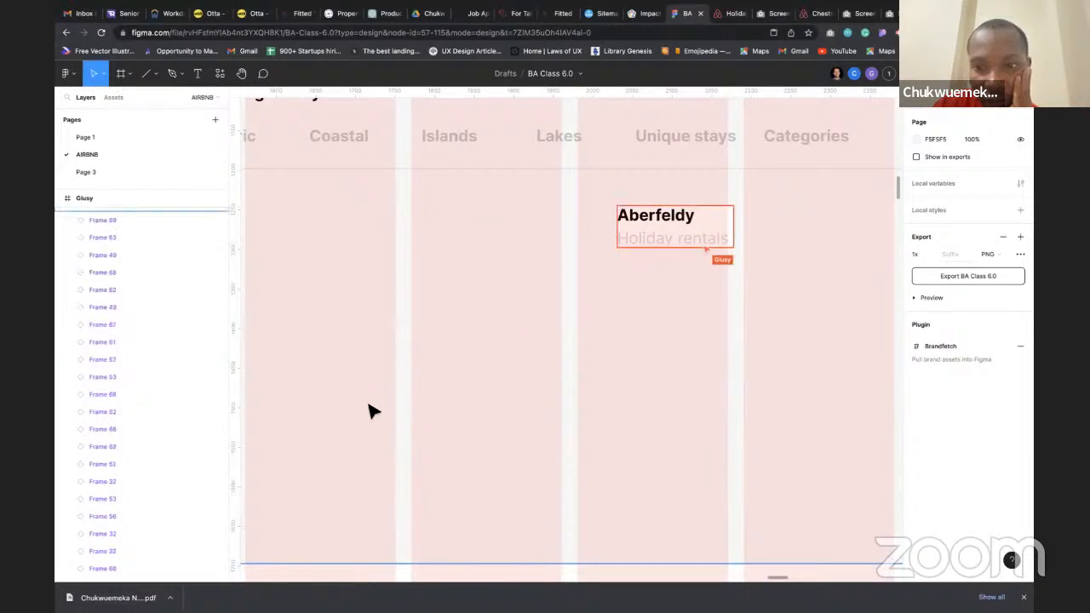
{"action": "scroll", "coordinate": [477, 426], "scroll_direction": "left", "scroll_amount": 2}
{"action": "scroll", "coordinate": [476, 430], "scroll_direction": "left", "scroll_amount": 4}
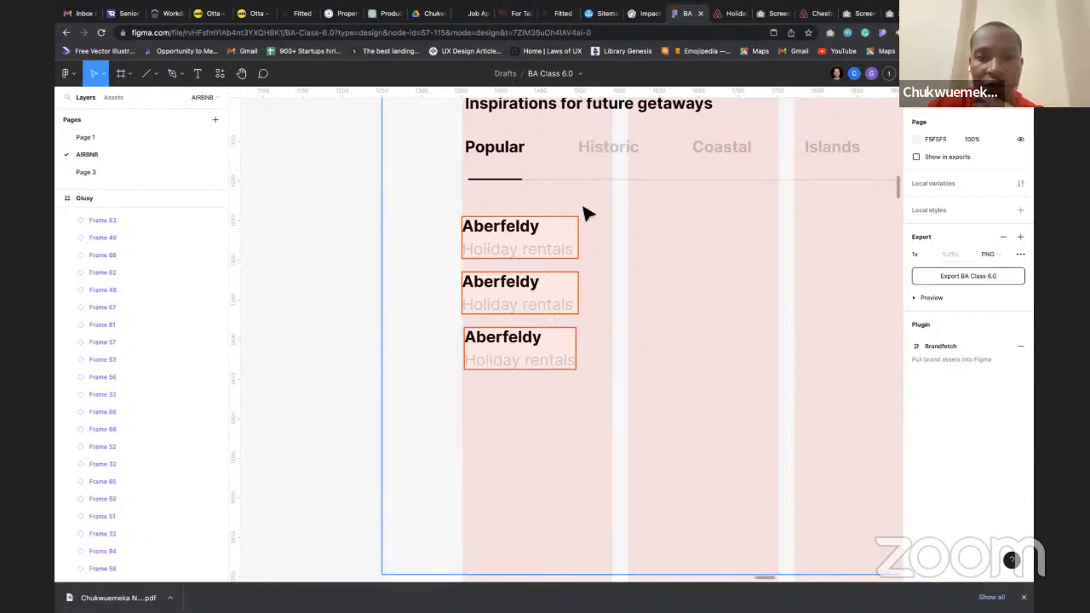
Inspect the size, auto layout and fill of the top "Aberfeldy" entry in the first column
{"action": "left_click", "coordinate": [545, 238]}
{"action": "left_click", "coordinate": [545, 239]}
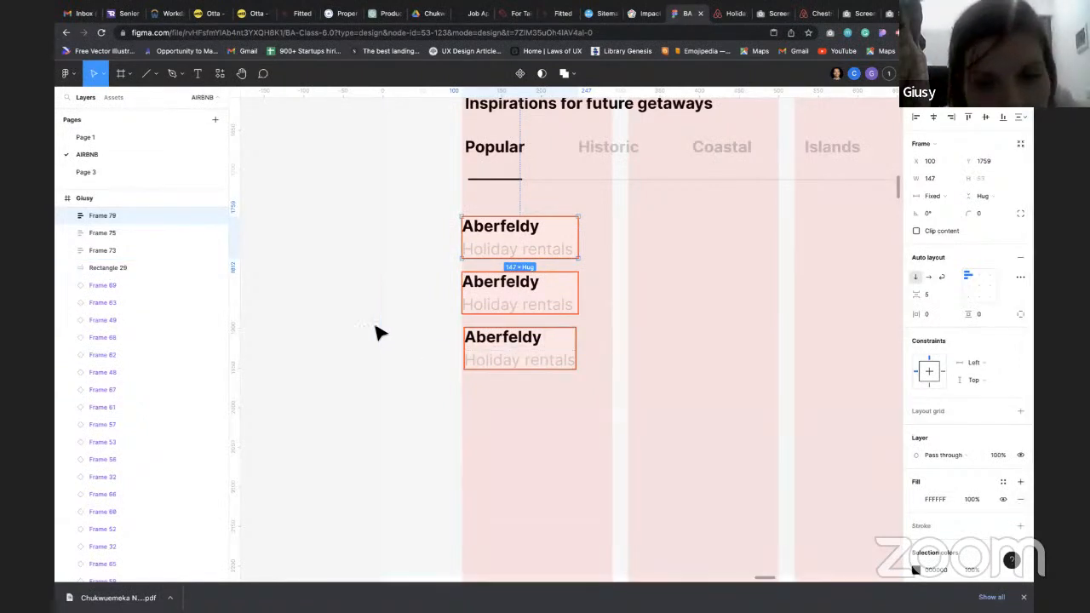
{"action": "left_click", "coordinate": [332, 322]}
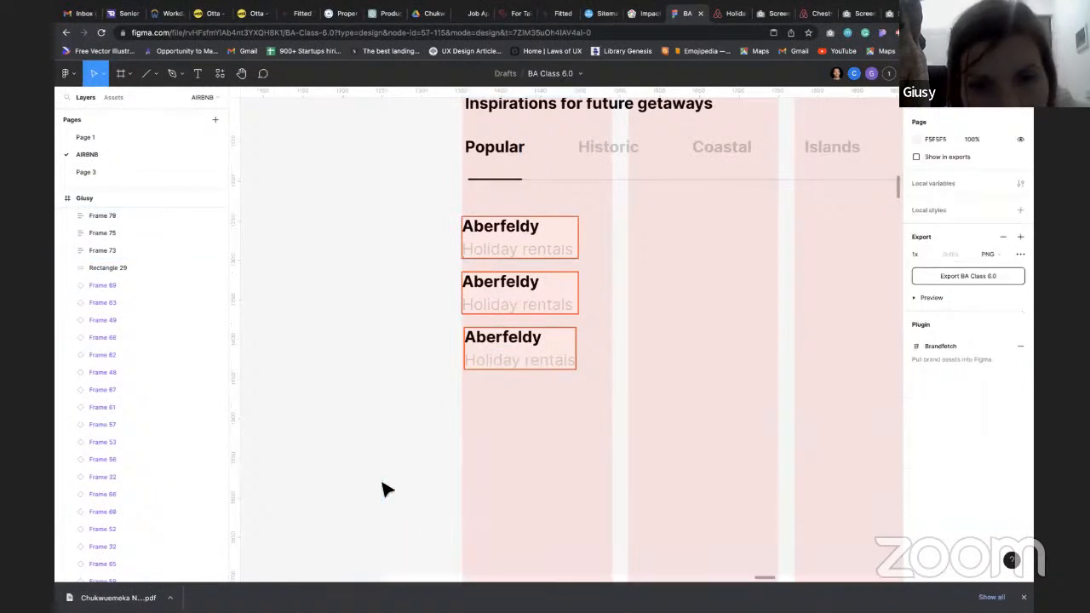
{"action": "scroll", "coordinate": [383, 486], "scroll_direction": "down", "scroll_amount": 3}
{"action": "scroll", "coordinate": [382, 486], "scroll_direction": "down", "scroll_amount": 1}
{"action": "scroll", "coordinate": [383, 489], "scroll_direction": "down", "scroll_amount": 2}
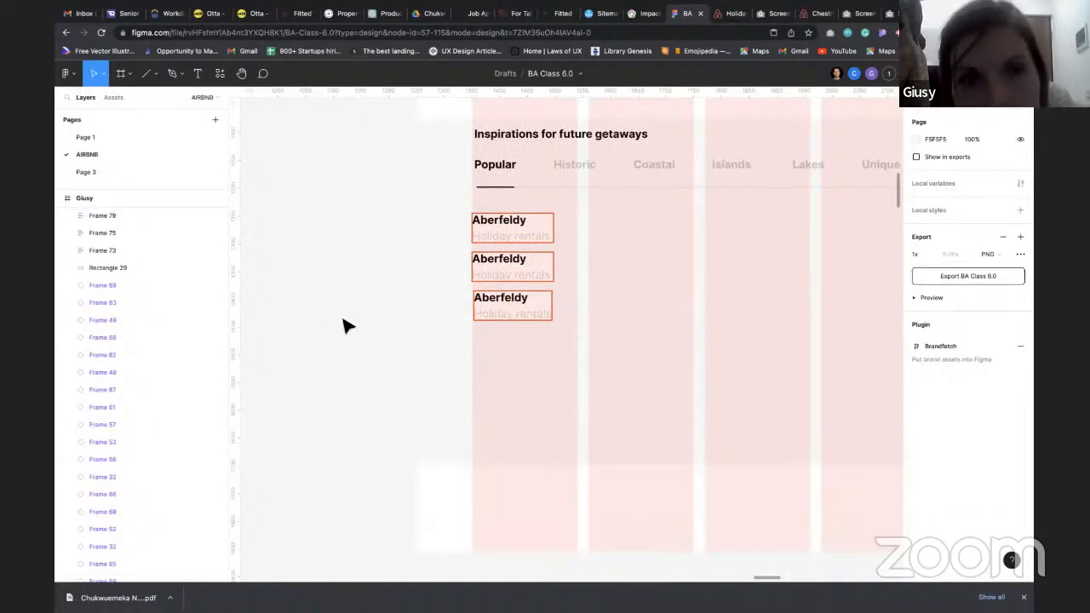
{"action": "left_click", "coordinate": [537, 238]}
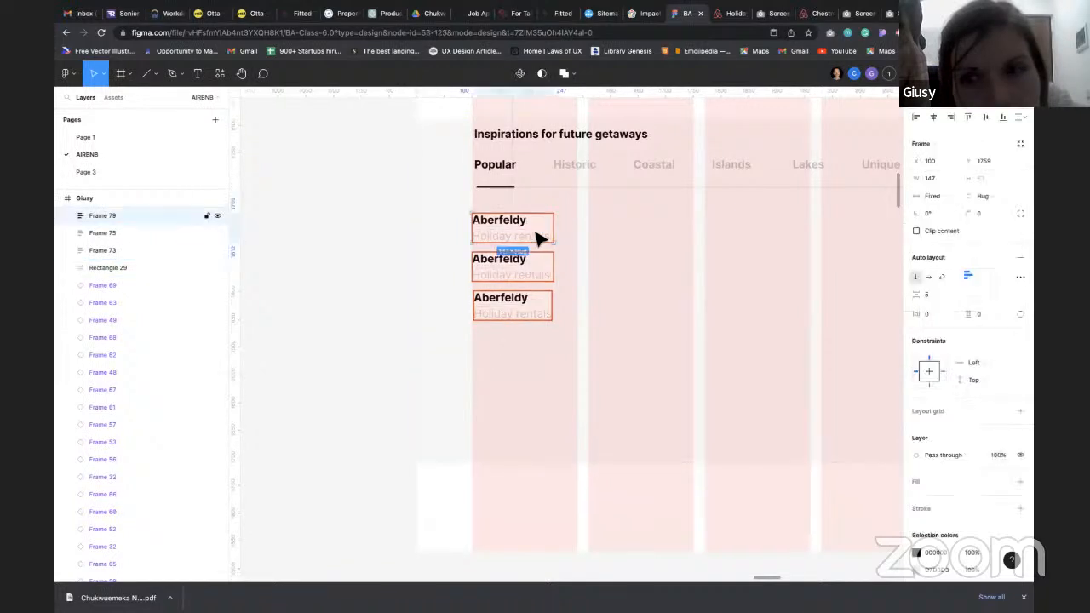
{"action": "left_click", "coordinate": [369, 278]}
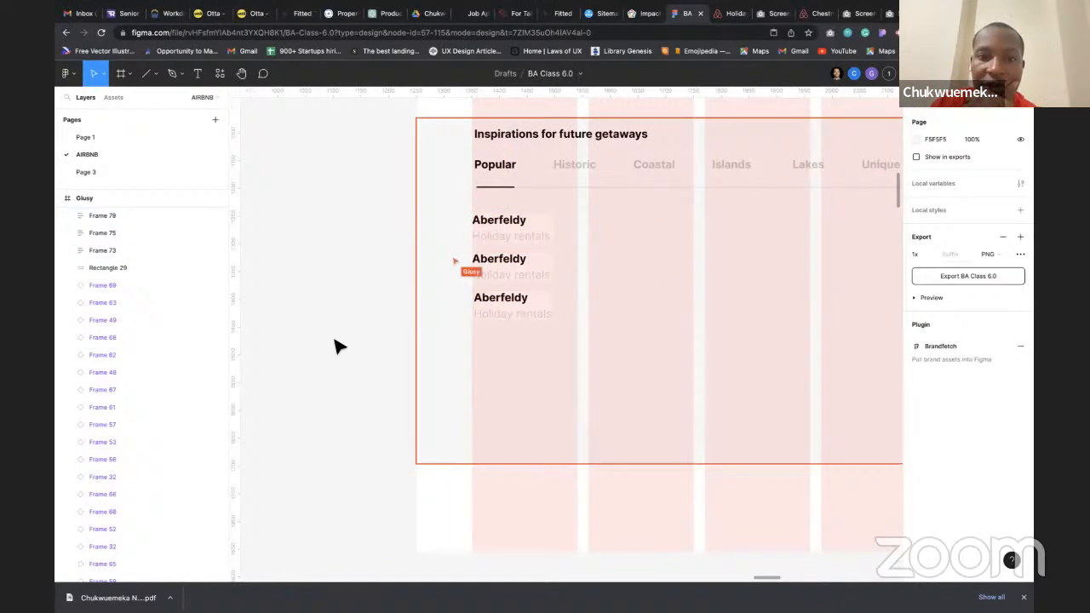
Remove the white FFFFFF fill from the top "Aberfeldy" entry in the first column
{"action": "left_click", "coordinate": [555, 226]}
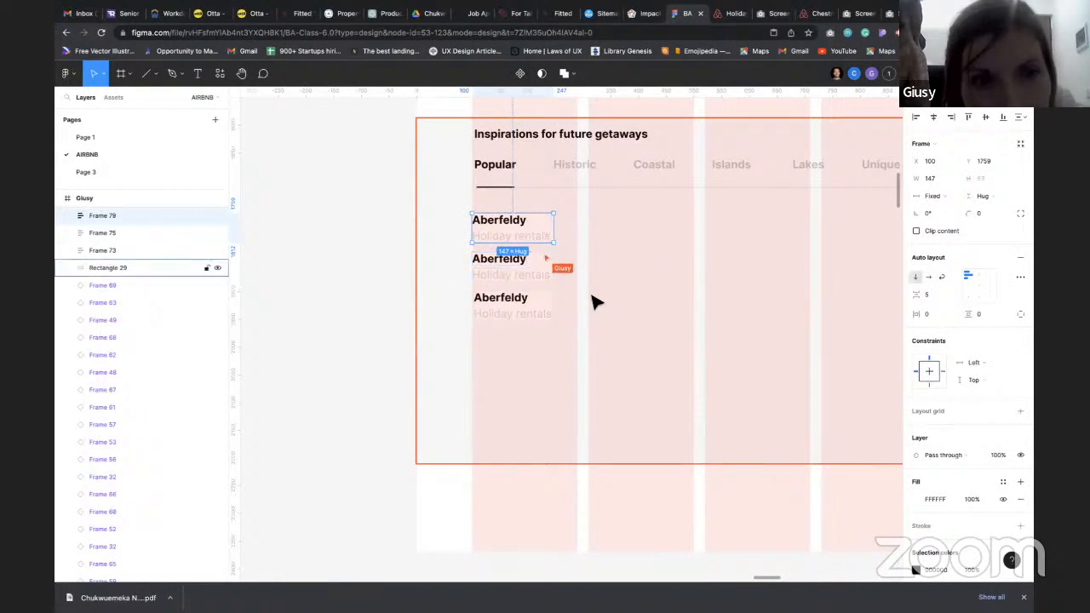
{"action": "left_click", "coordinate": [1019, 498]}
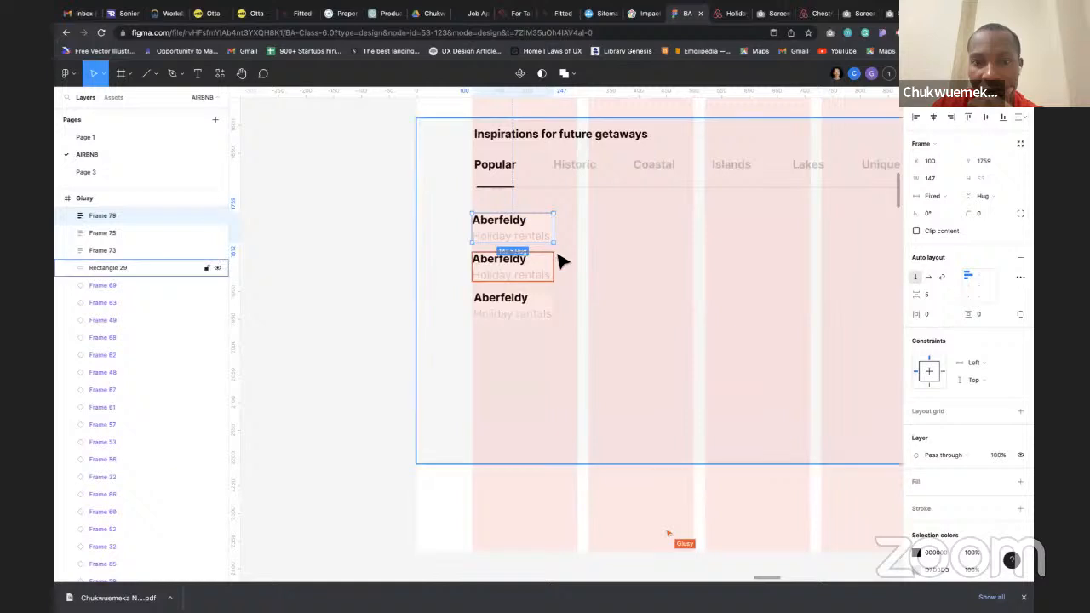
{"action": "left_click", "coordinate": [303, 245]}
{"action": "left_click", "coordinate": [536, 242]}
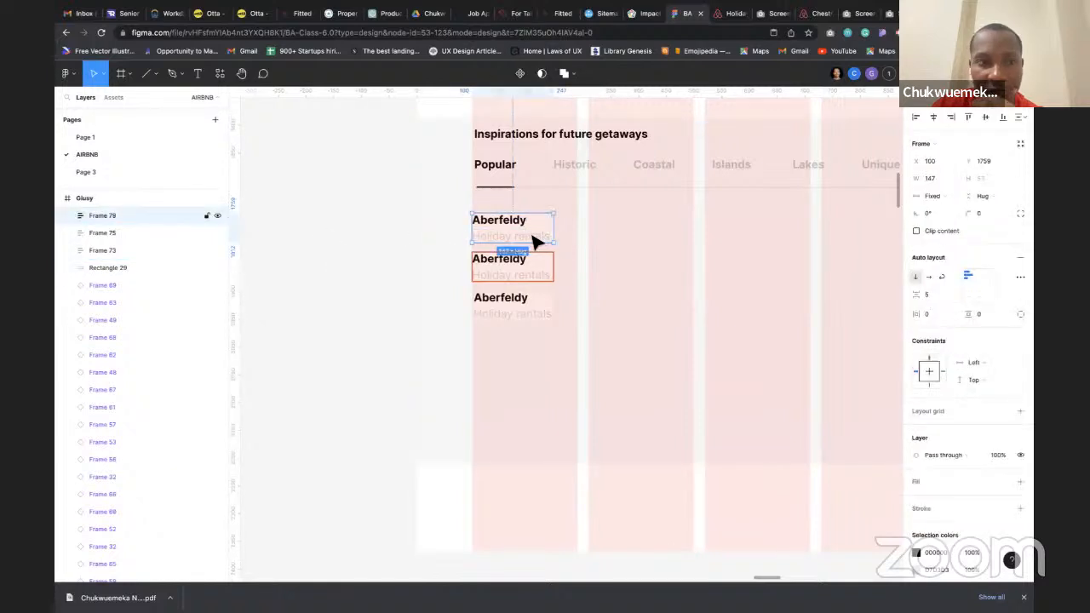
Compare the fill of the top and second "Aberfeldy" entries in the first column of the inspiration section
{"action": "left_click", "coordinate": [69, 217]}
{"action": "left_click", "coordinate": [69, 216]}
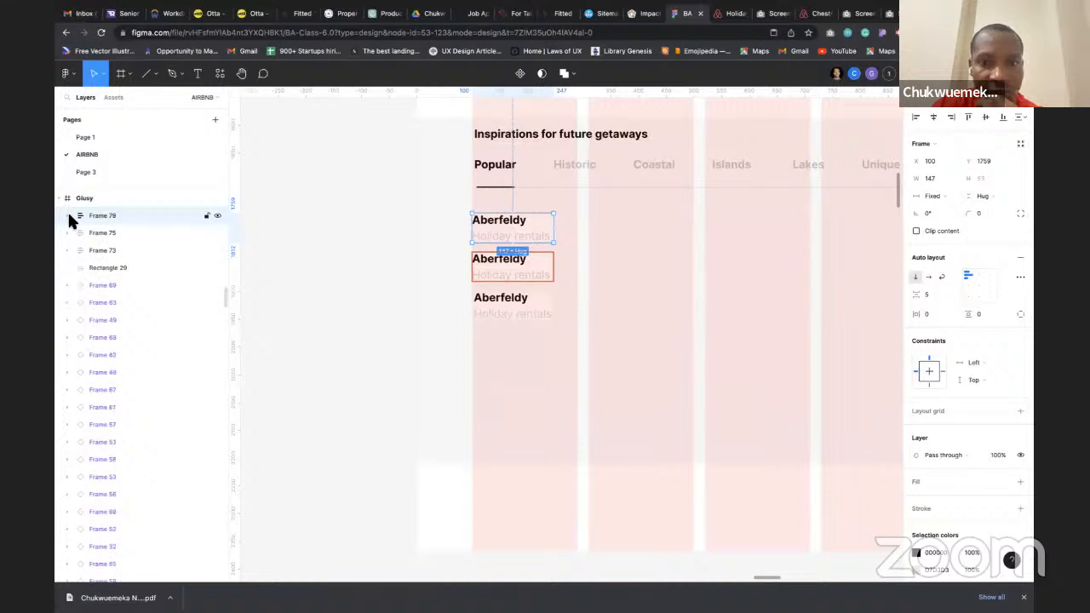
{"action": "left_click", "coordinate": [537, 269]}
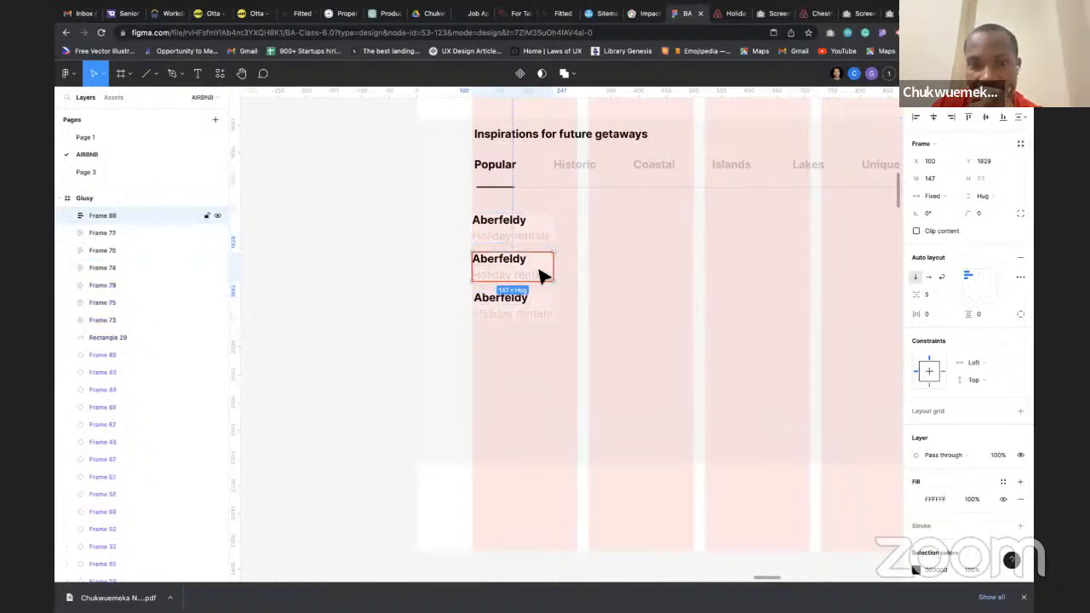
{"action": "left_click", "coordinate": [537, 231]}
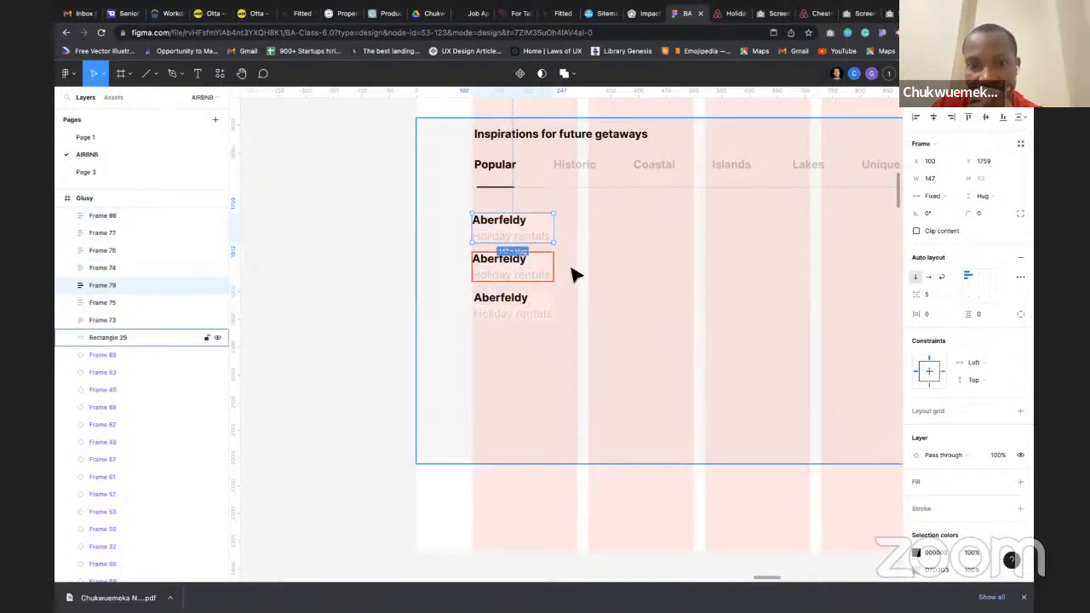
Hide the six-column layout grid on the collaborator's homepage frame
{"action": "left_click", "coordinate": [330, 296]}
{"action": "scroll", "coordinate": [452, 340], "scroll_direction": "down", "scroll_amount": 10}
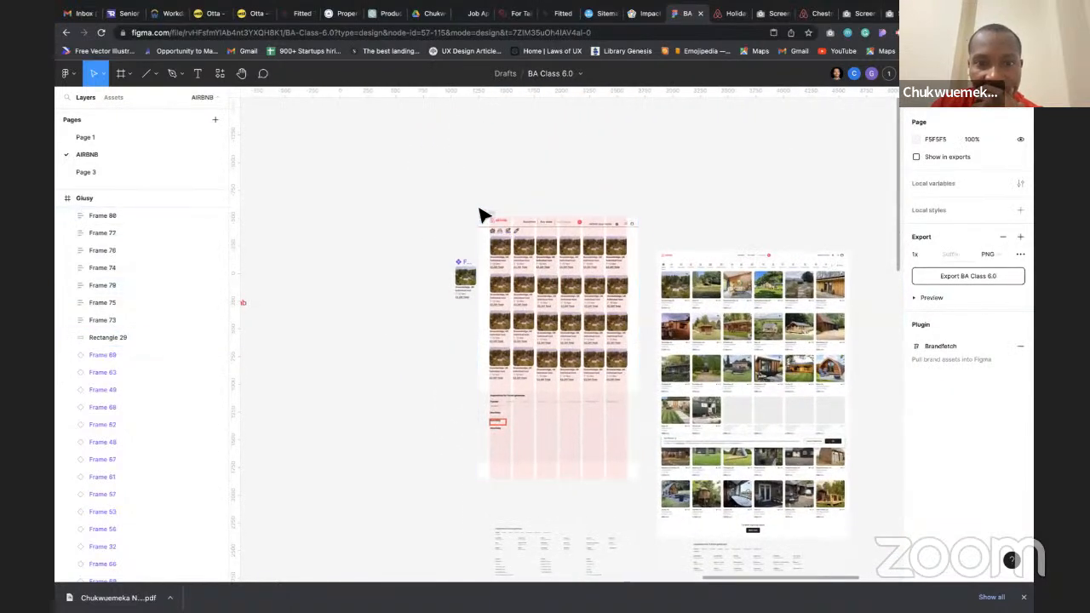
{"action": "left_click", "coordinate": [483, 216]}
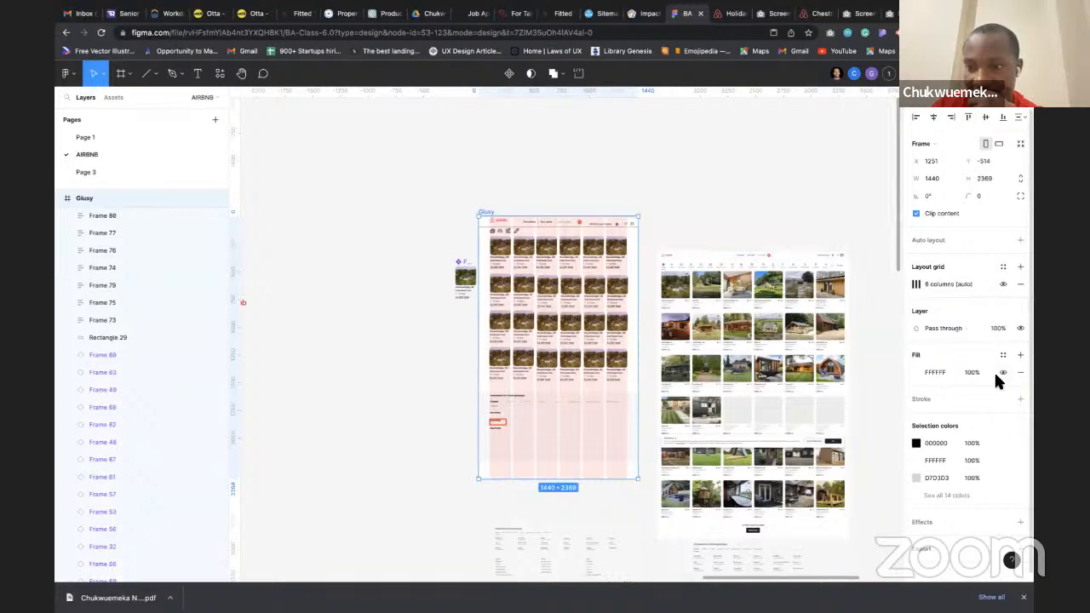
{"action": "left_click", "coordinate": [1002, 284]}
Pull the stacked duplicate "Aberfeldy" entries out of the first column into the empty space beside and below it
{"action": "scroll", "coordinate": [516, 457], "scroll_direction": "up", "scroll_amount": 5}
{"action": "left_click_drag", "start_coordinate": [445, 264], "coordinate": [545, 261]}
{"action": "left_click", "coordinate": [442, 265]}
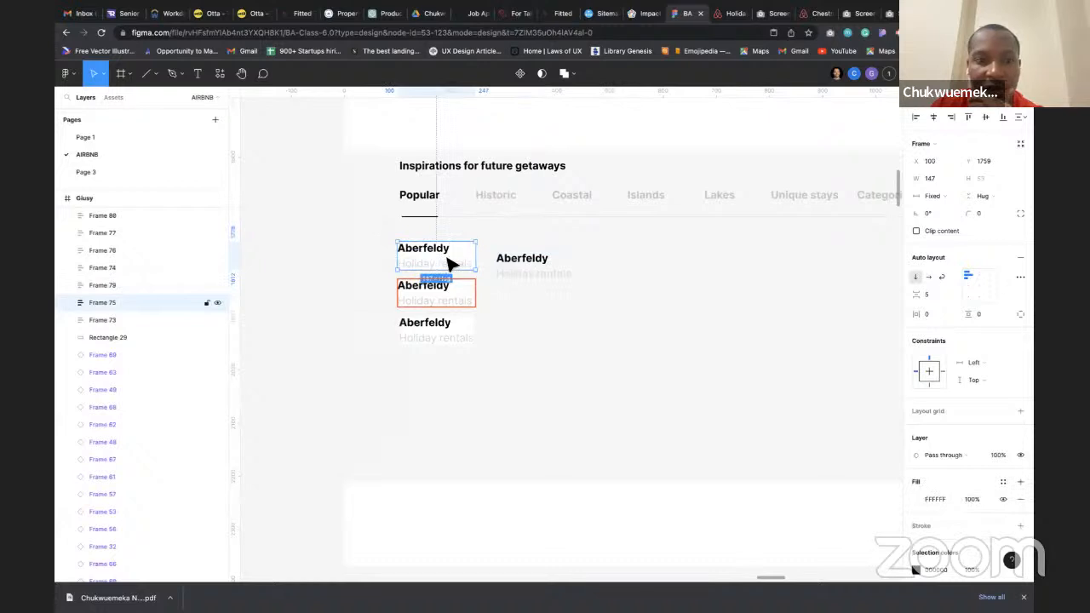
{"action": "left_click_drag", "start_coordinate": [457, 303], "coordinate": [552, 311]}
{"action": "left_click_drag", "start_coordinate": [440, 302], "coordinate": [528, 357]}
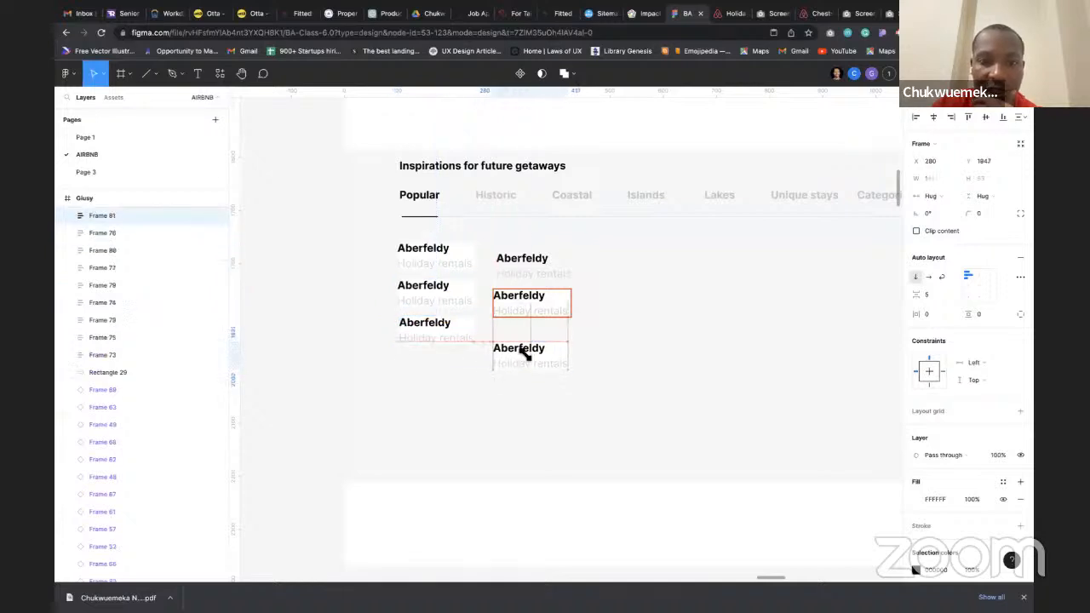
{"action": "left_click_drag", "start_coordinate": [434, 331], "coordinate": [441, 363]}
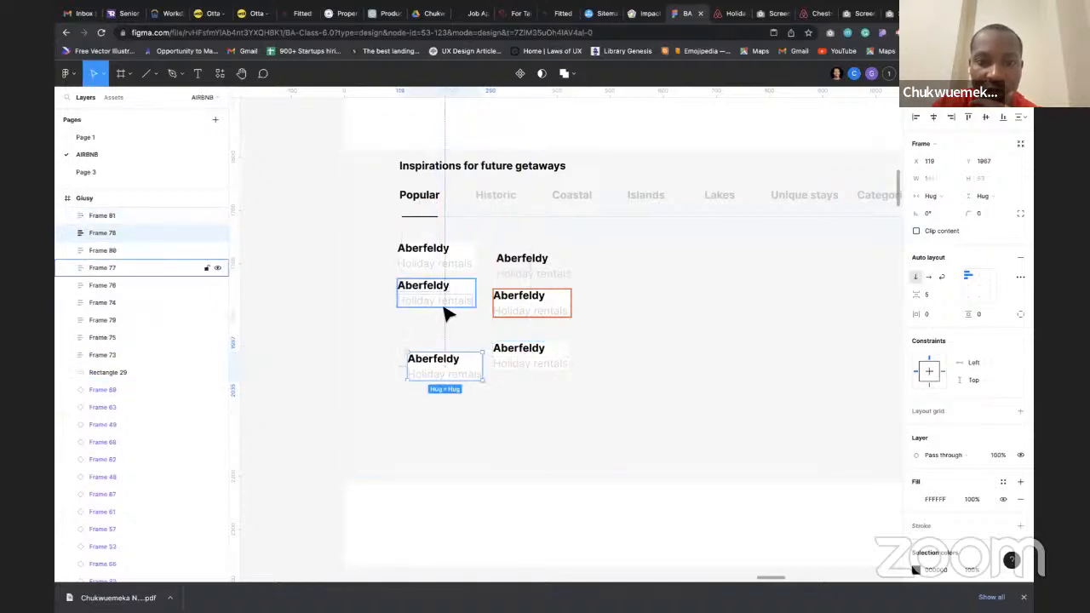
{"action": "left_click_drag", "start_coordinate": [442, 302], "coordinate": [494, 414]}
{"action": "mouse_move", "coordinate": [437, 299]}
{"action": "left_mouse_down"}
{"action": "mouse_move", "coordinate": [591, 294]}
{"action": "mouse_move", "coordinate": [618, 310]}
{"action": "mouse_move", "coordinate": [440, 300]}
{"action": "left_mouse_up"}
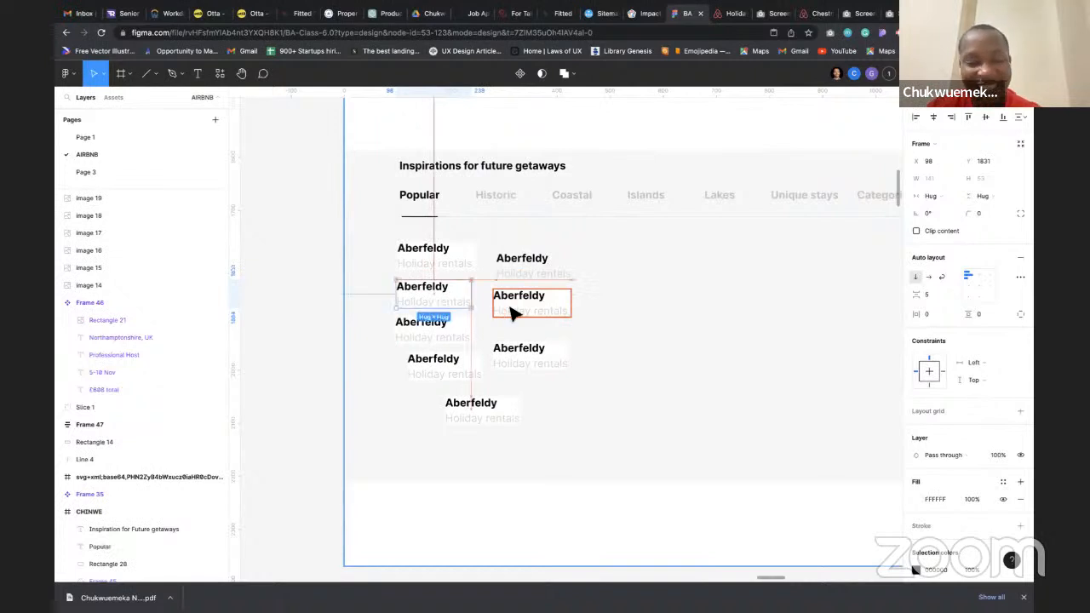
Undo the moves that pulled the duplicate "Aberfeldy" entries out of the first column
{"action": "key", "text": "ctrl+z"}
{"action": "key", "text": "ctrl+z"}
{"action": "key", "text": "ctrl+z"}
{"action": "key", "text": "ctrl+z"}
{"action": "key", "text": "ctrl+z"}
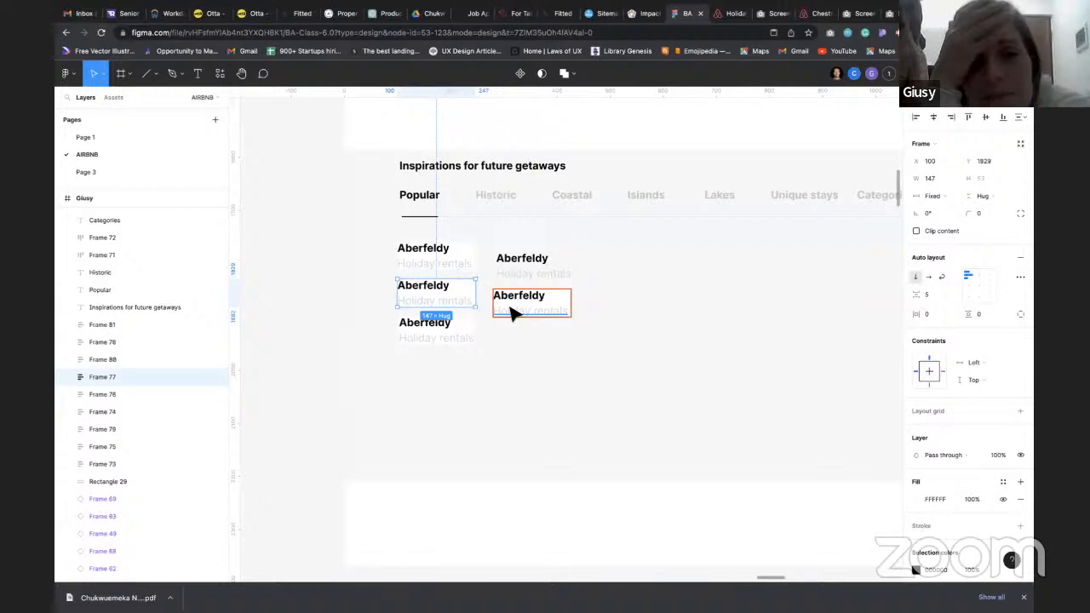
{"action": "key", "text": "ctrl+z"}
{"action": "key", "text": "ctrl+z"}
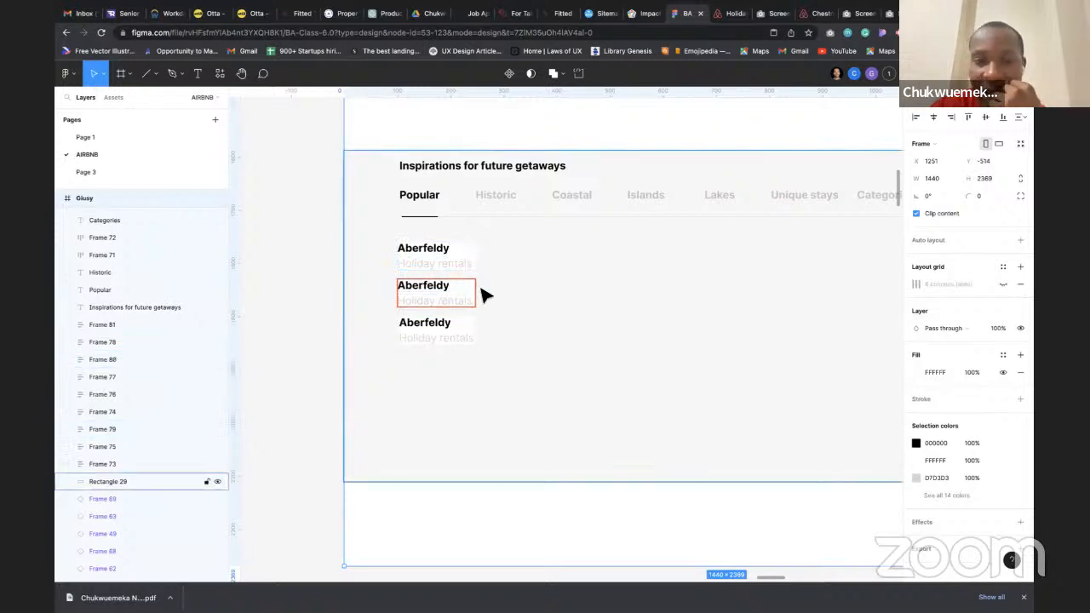
Move the unfilled duplicate of the top "Aberfeldy" entry into the empty area to X 449, Y 1812
{"action": "left_click", "coordinate": [451, 264]}
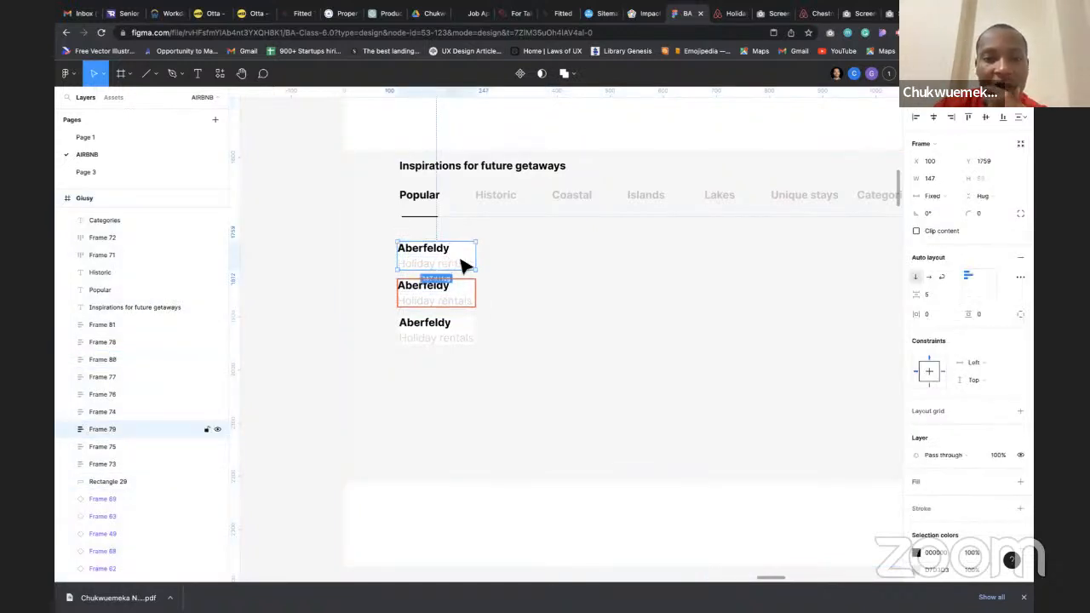
{"action": "left_click_drag", "start_coordinate": [498, 269], "coordinate": [653, 291]}
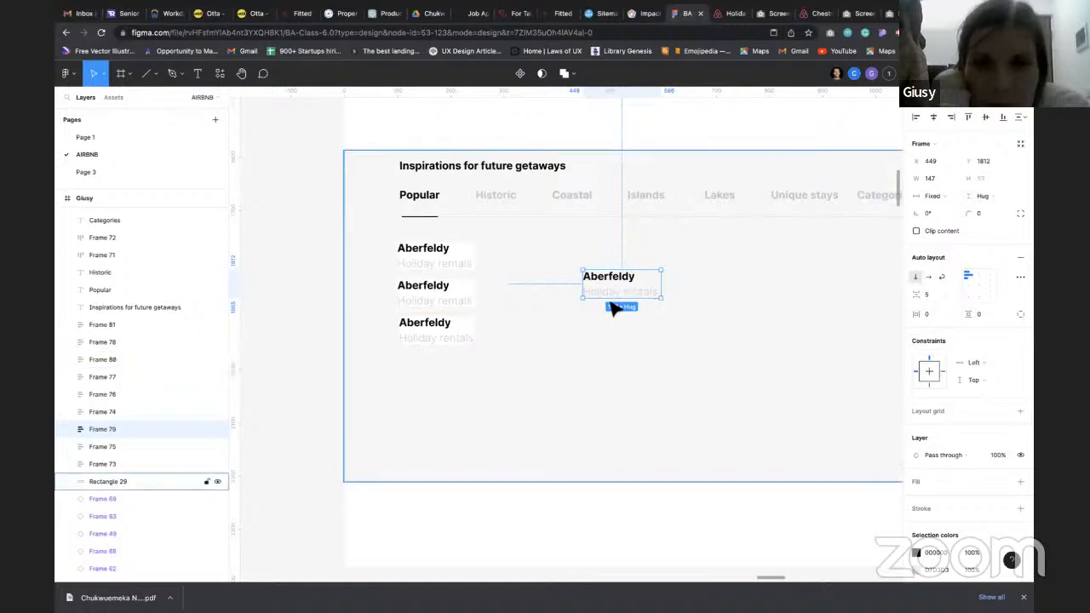
{"action": "left_click", "coordinate": [309, 317]}
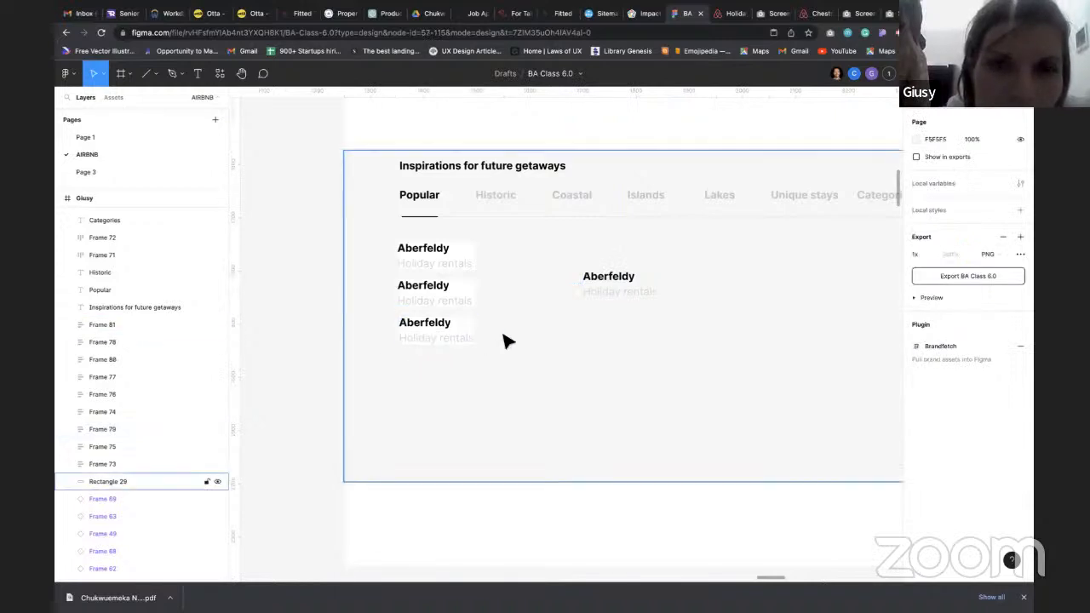
{"action": "left_click", "coordinate": [438, 327]}
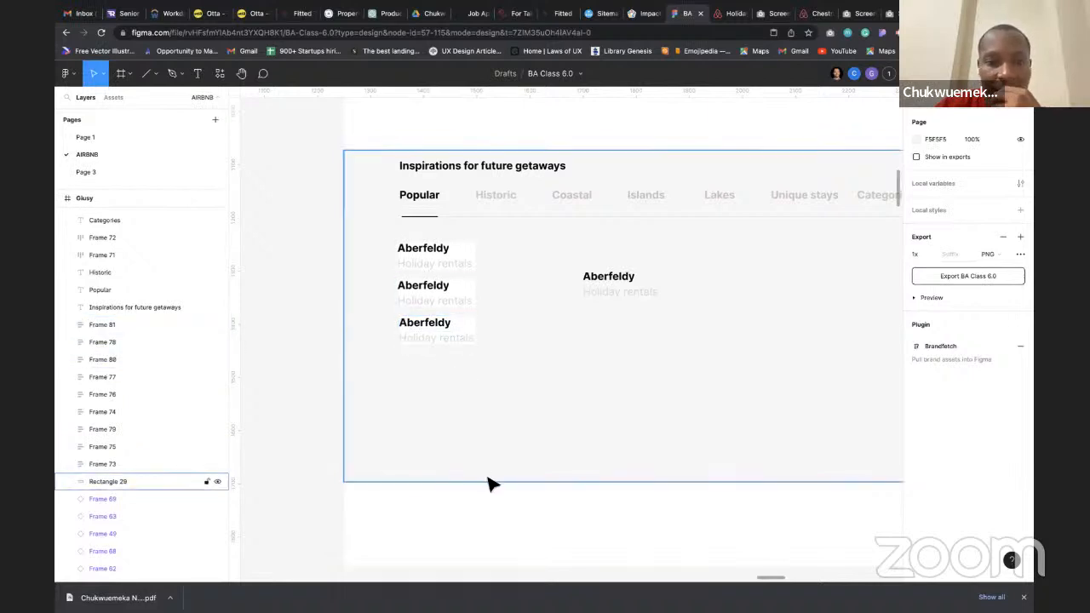
Examine the inspiration section of the other collaborator's frame, checking the heading and the row of "Popular" labels
{"action": "scroll", "coordinate": [486, 482], "scroll_direction": "down", "scroll_amount": 3}
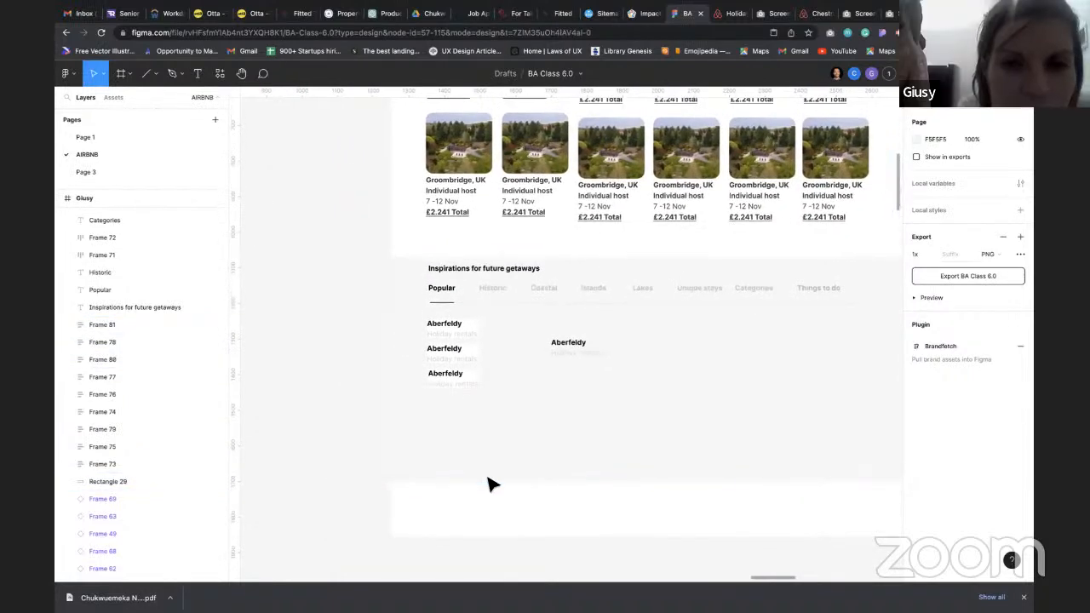
{"action": "scroll", "coordinate": [488, 484], "scroll_direction": "down", "scroll_amount": 2}
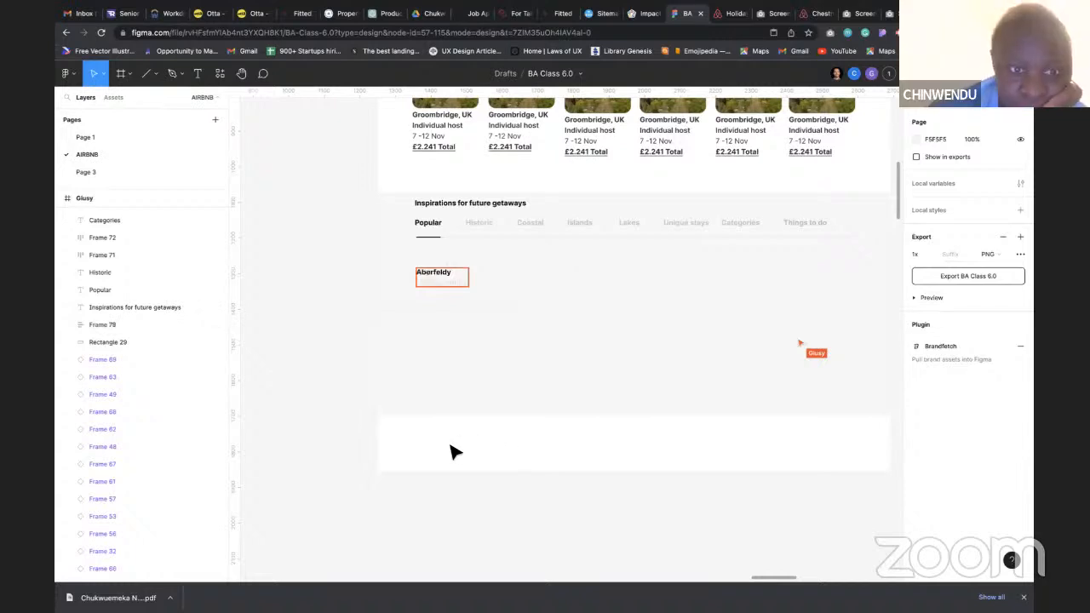
{"action": "scroll", "coordinate": [452, 450], "scroll_direction": "down", "scroll_amount": 15}
{"action": "scroll", "coordinate": [451, 450], "scroll_direction": "down", "scroll_amount": 15}
{"action": "scroll", "coordinate": [451, 450], "scroll_direction": "down", "scroll_amount": 5}
{"action": "scroll", "coordinate": [460, 391], "scroll_direction": "up", "scroll_amount": 4}
{"action": "scroll", "coordinate": [537, 274], "scroll_direction": "up", "scroll_amount": 5}
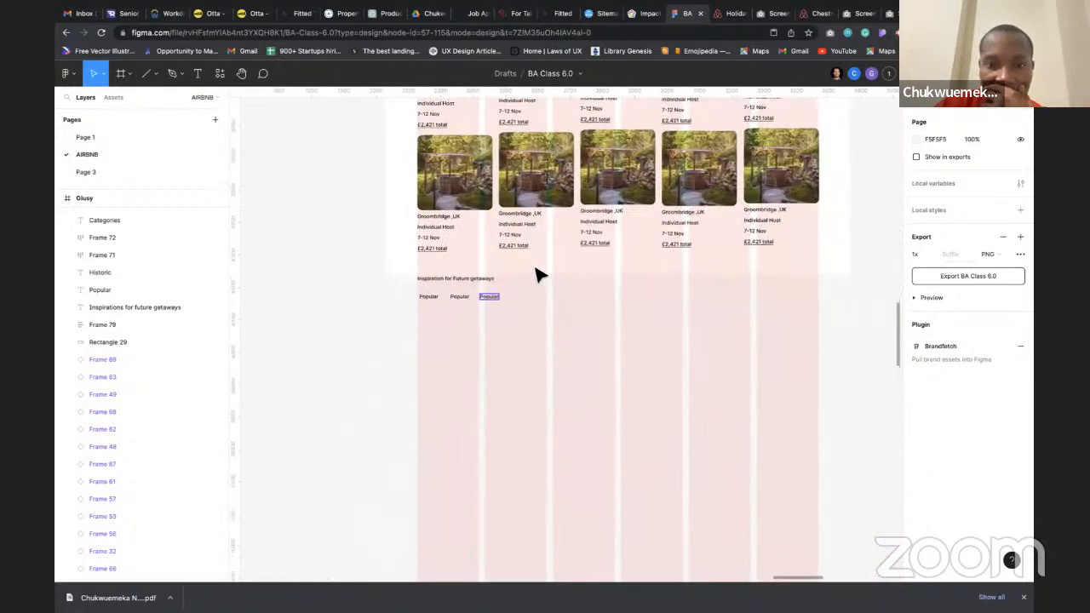
{"action": "scroll", "coordinate": [537, 274], "scroll_direction": "up", "scroll_amount": 2}
{"action": "scroll", "coordinate": [503, 282], "scroll_direction": "up", "scroll_amount": 5}
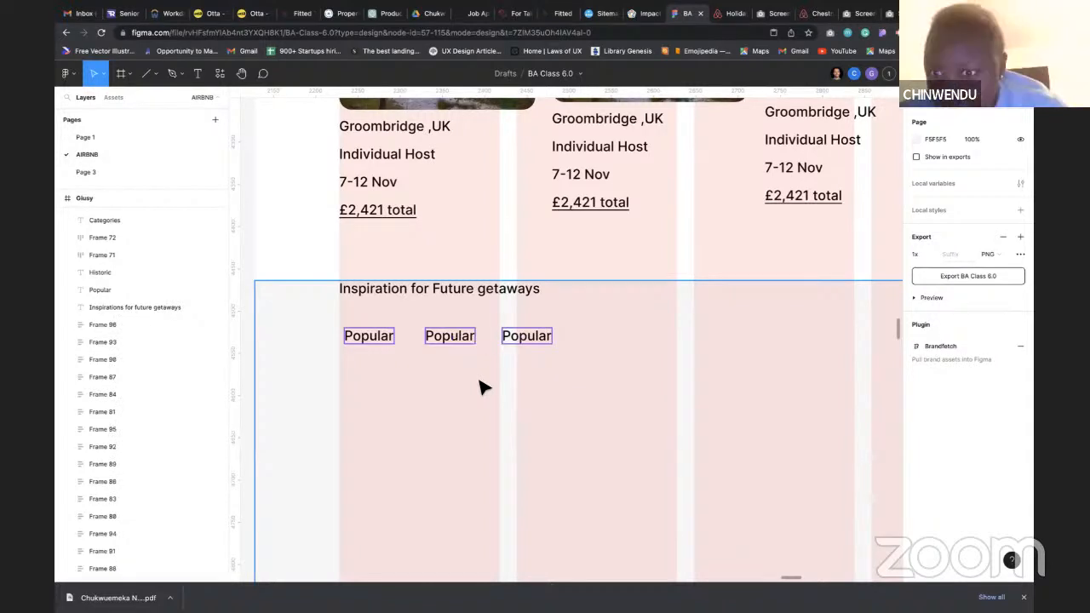
Duplicate the last "Popular" label repeatedly to extend the category row across the grid columns
{"action": "key", "text": "shift+a"}
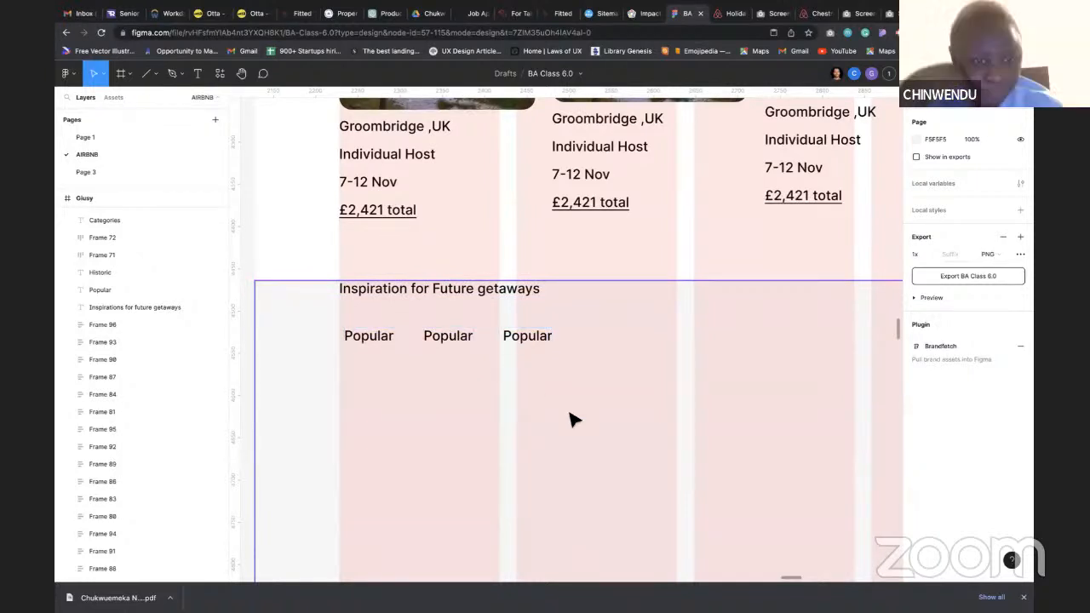
{"action": "left_click", "coordinate": [526, 341]}
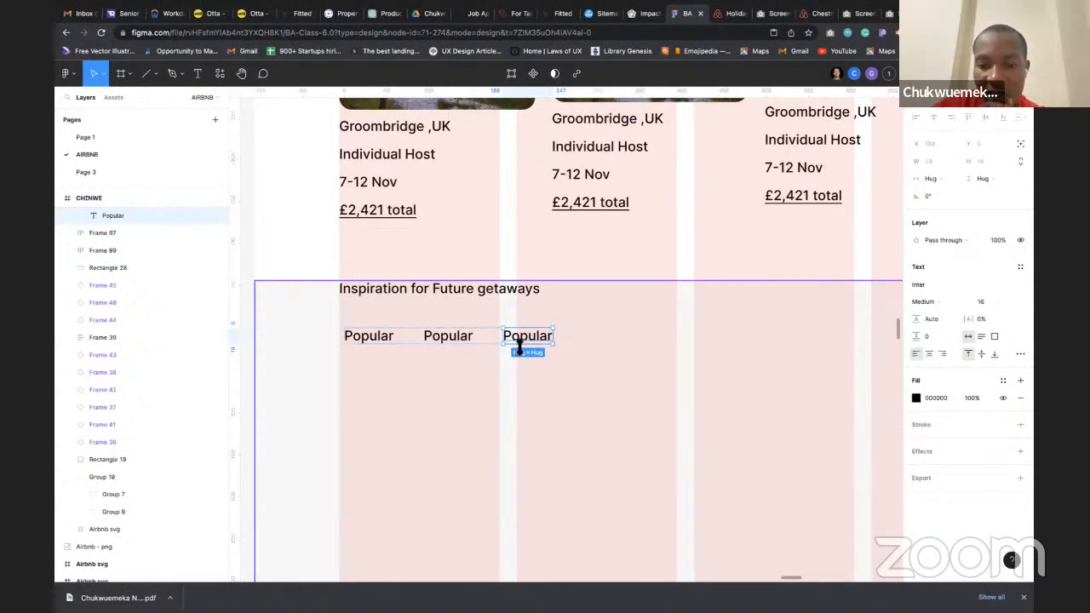
{"action": "key", "text": "ctrl+d"}
{"action": "key", "text": "ctrl+d"}
{"action": "key", "text": "ctrl+d"}
{"action": "key", "text": "ctrl+d"}
{"action": "key", "text": "ctrl+d"}
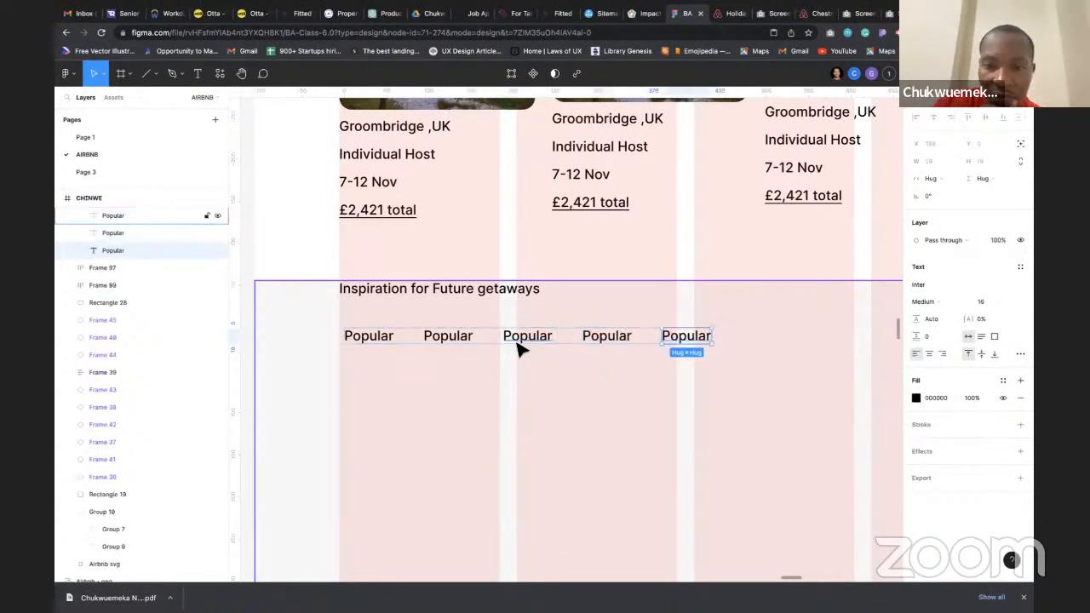
{"action": "scroll", "coordinate": [521, 344], "scroll_direction": "right", "scroll_amount": 2}
{"action": "scroll", "coordinate": [521, 349], "scroll_direction": "right", "scroll_amount": 2}
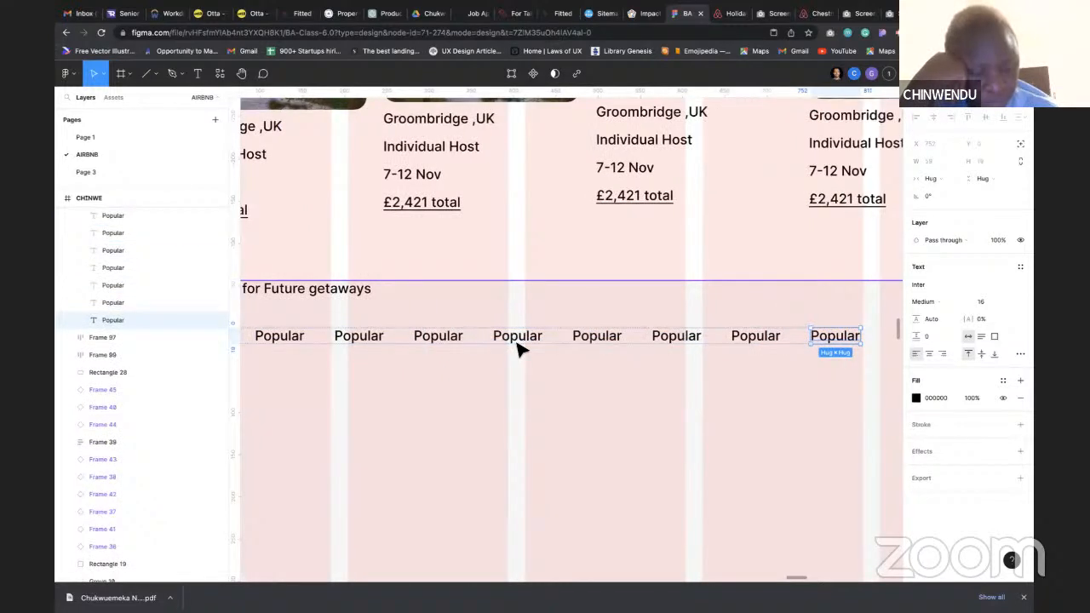
Undo the last five "Popular" label duplications in the category row
{"action": "key", "text": "ctrl+z"}
{"action": "key", "text": "ctrl+z"}
{"action": "key", "text": "ctrl+z"}
{"action": "key", "text": "ctrl+z"}
{"action": "key", "text": "ctrl+z"}
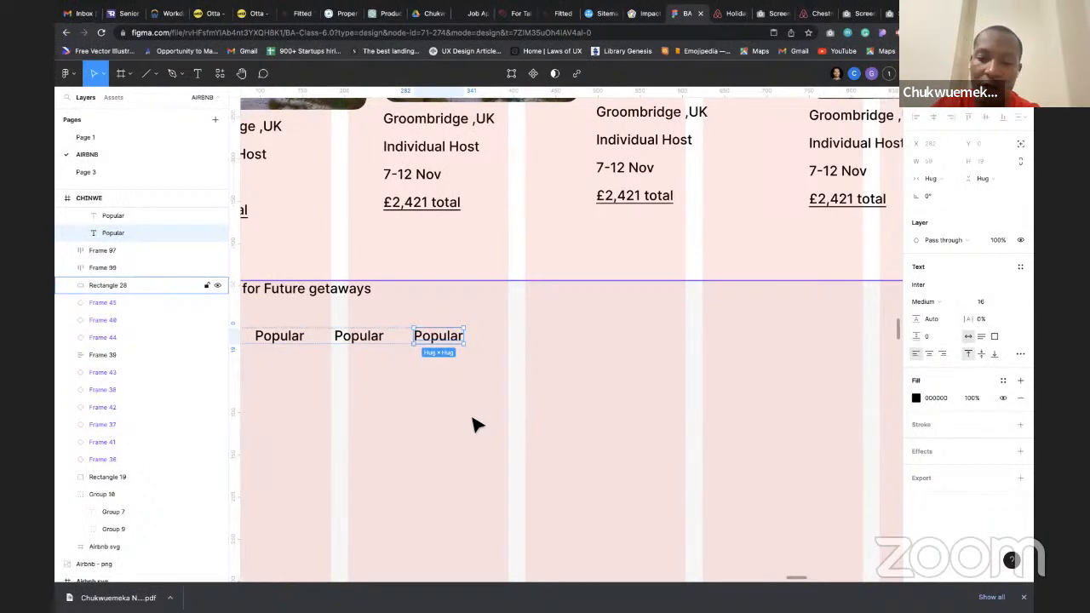
{"action": "left_click", "coordinate": [500, 408]}
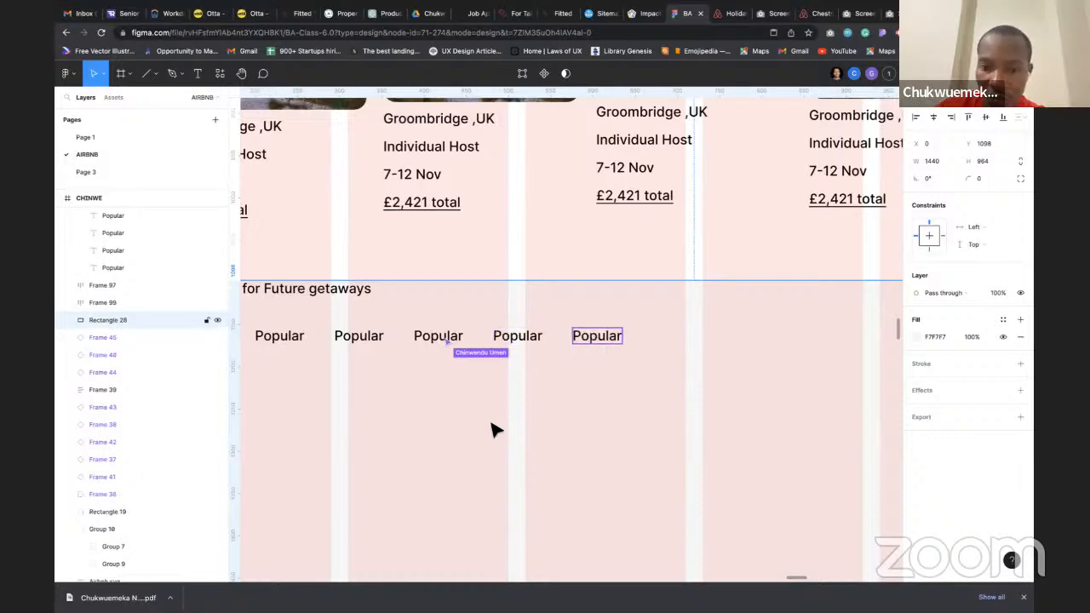
Delete the overlapping category rows Frame 97 and Frame 99 beneath the "Inspiration for Future getaways" heading
{"action": "scroll", "coordinate": [579, 443], "scroll_direction": "down", "scroll_amount": 5}
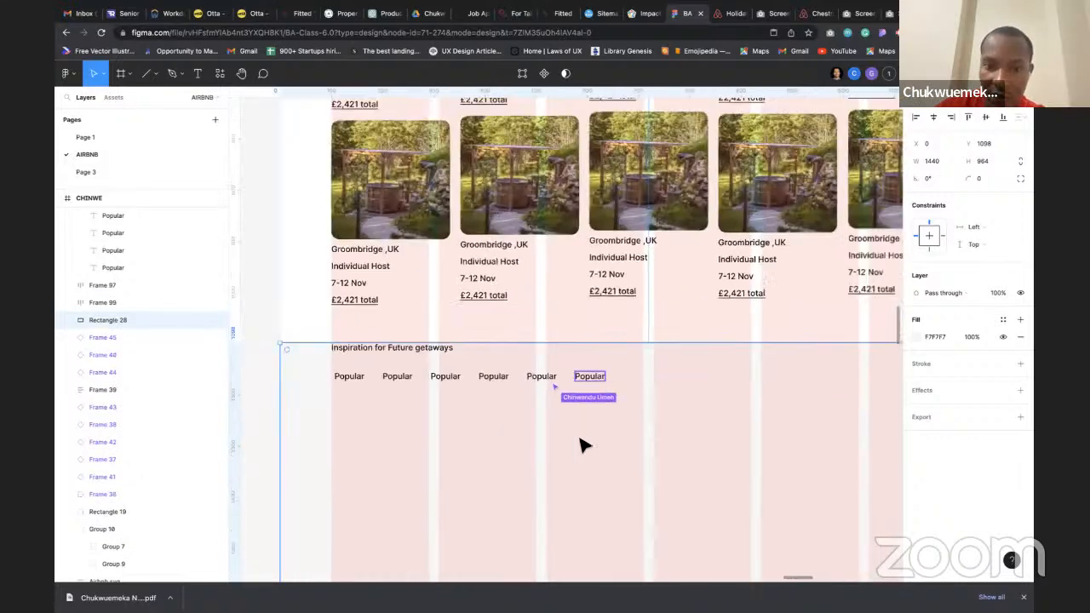
{"action": "scroll", "coordinate": [583, 445], "scroll_direction": "down", "scroll_amount": 3}
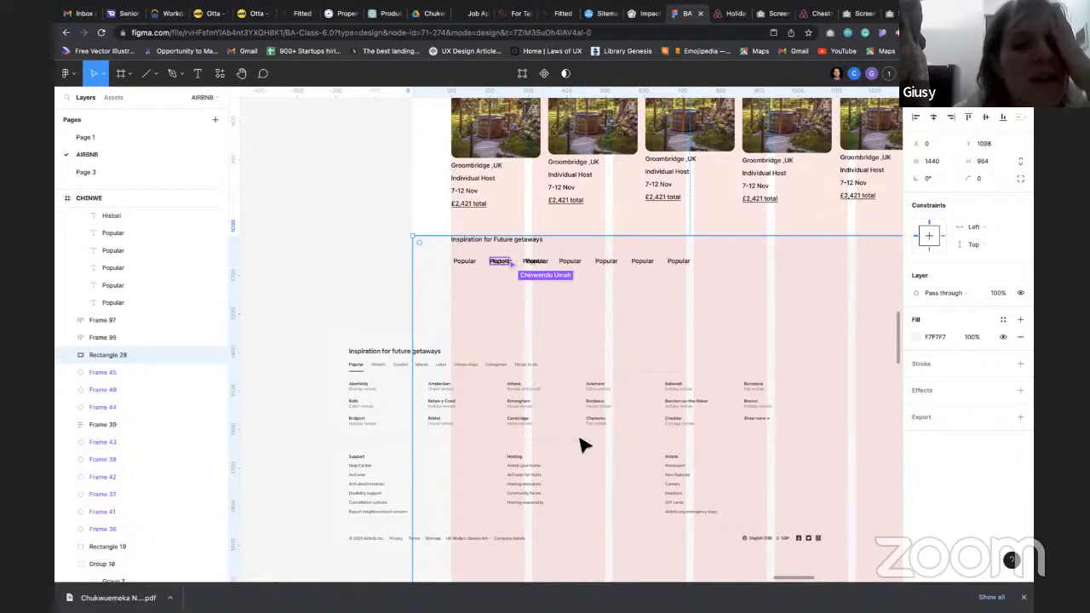
{"action": "left_click", "coordinate": [505, 266]}
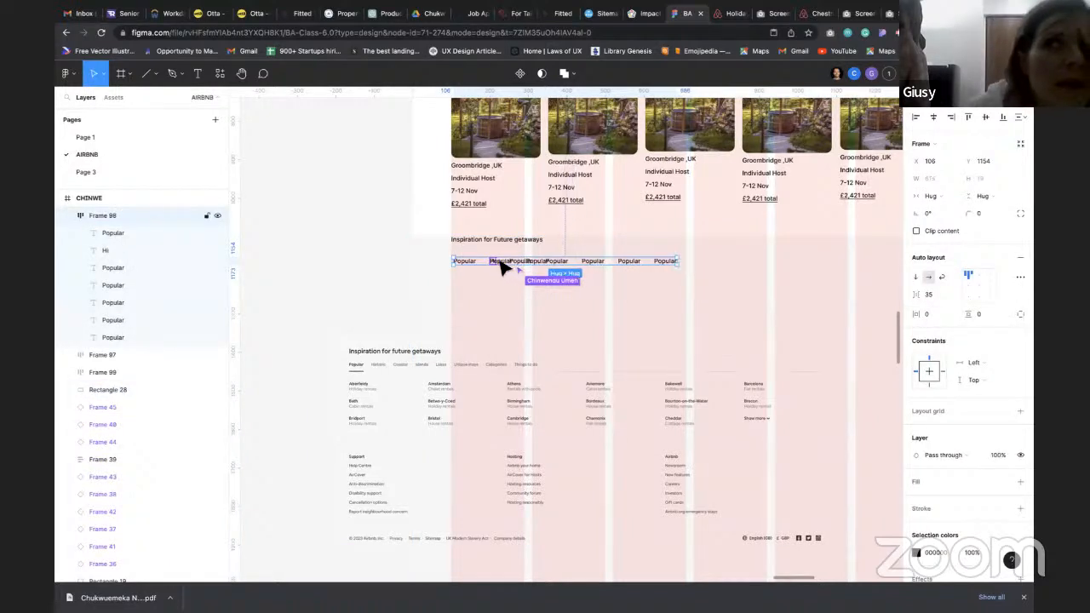
{"action": "left_click", "coordinate": [100, 356]}
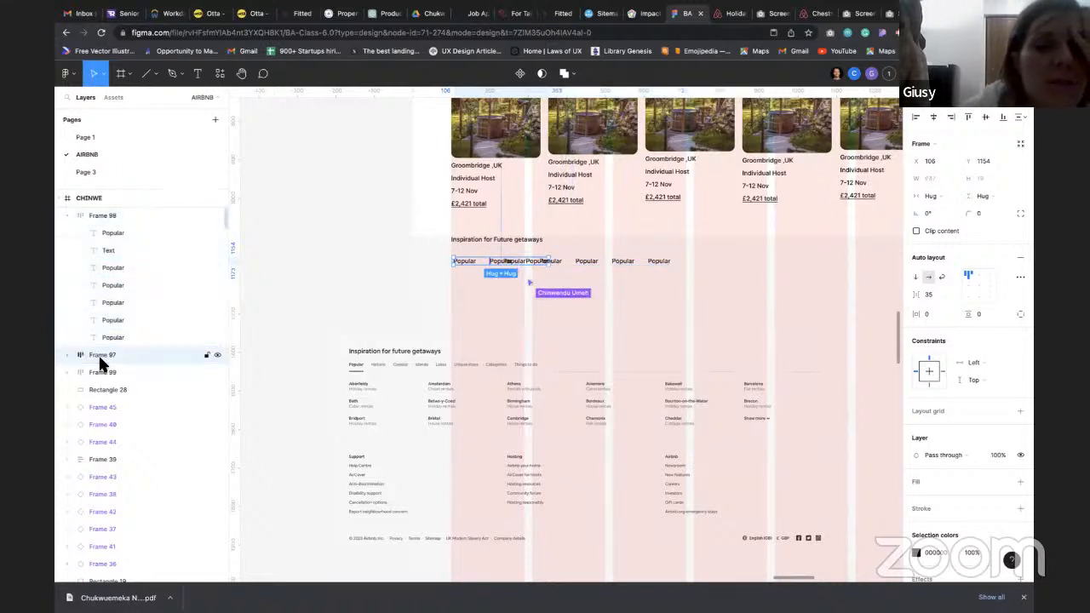
{"action": "key", "text": "Delete"}
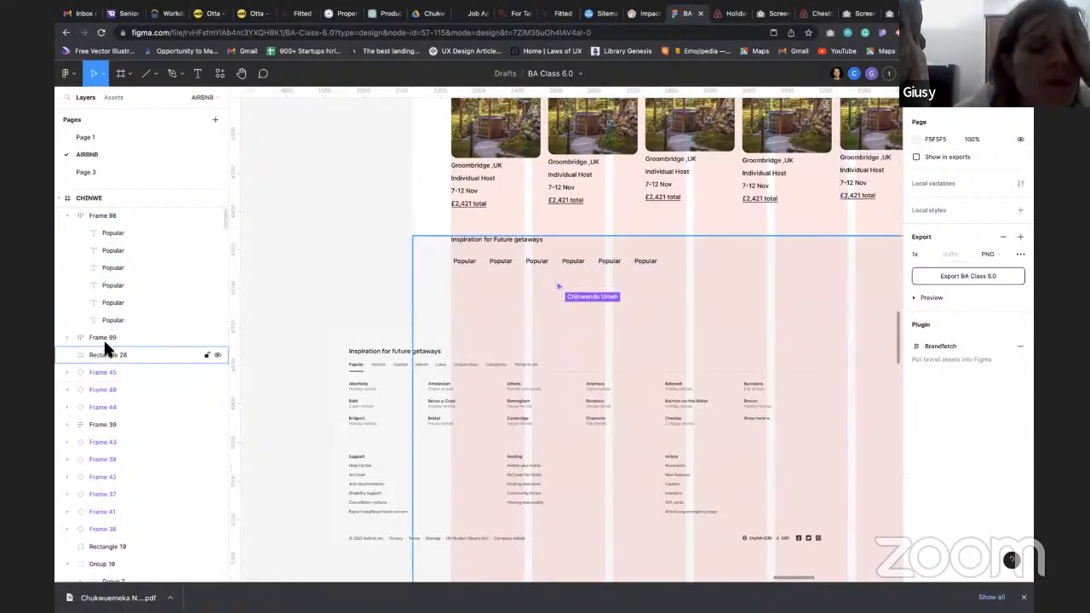
{"action": "left_click", "coordinate": [107, 334]}
{"action": "key", "text": "Delete"}
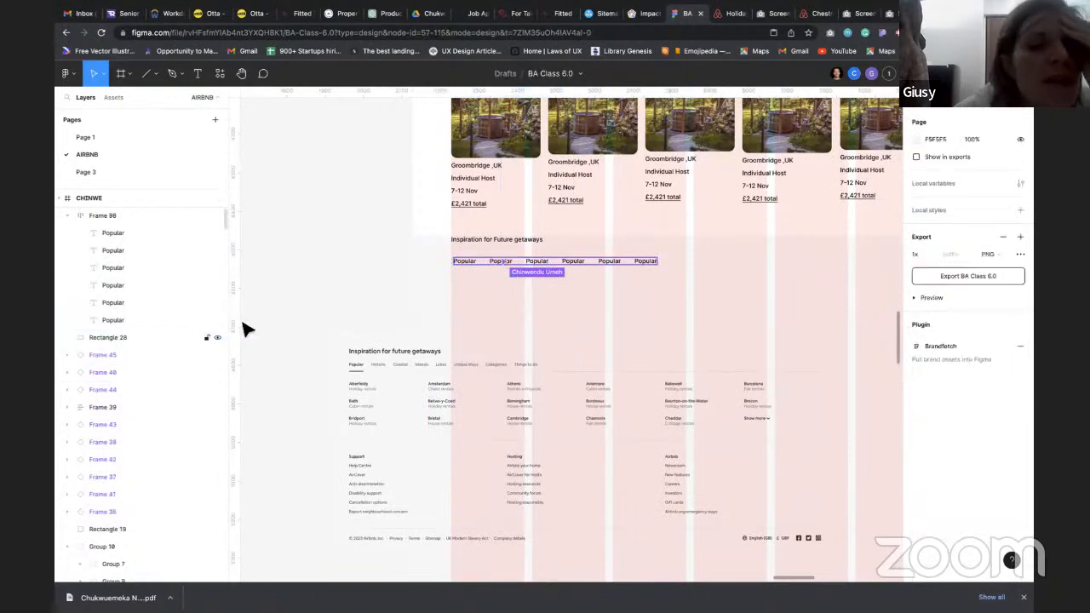
Review the column alignment of the "Aberfeldy" entries and "Show more" item in the first collaborator's inspiration section
{"action": "scroll", "coordinate": [536, 325], "scroll_direction": "down", "scroll_amount": 3}
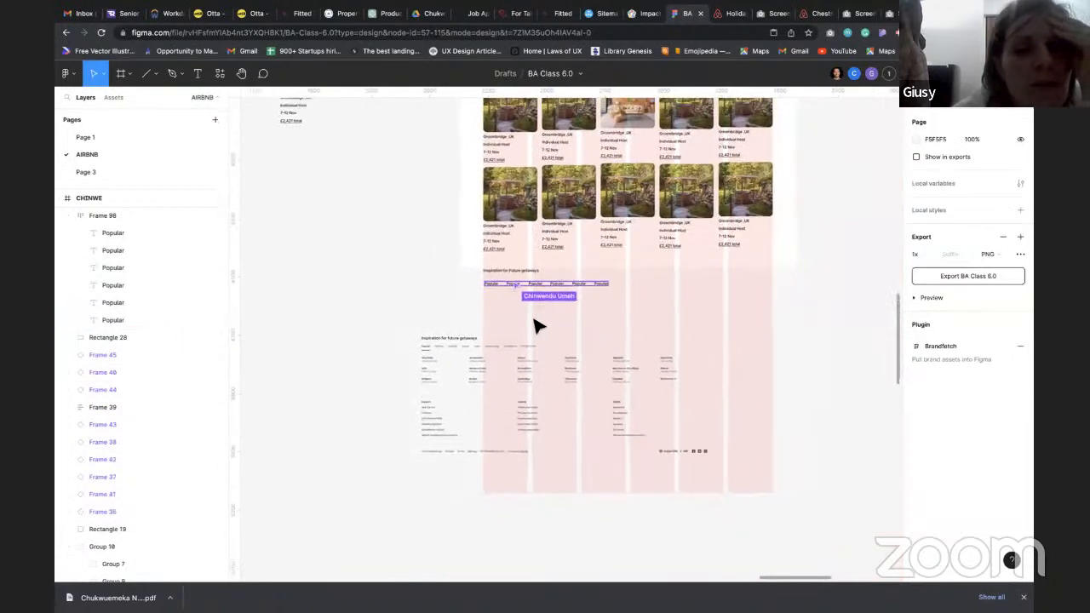
{"action": "scroll", "coordinate": [538, 324], "scroll_direction": "up", "scroll_amount": 9}
{"action": "scroll", "coordinate": [538, 323], "scroll_direction": "left", "scroll_amount": 3}
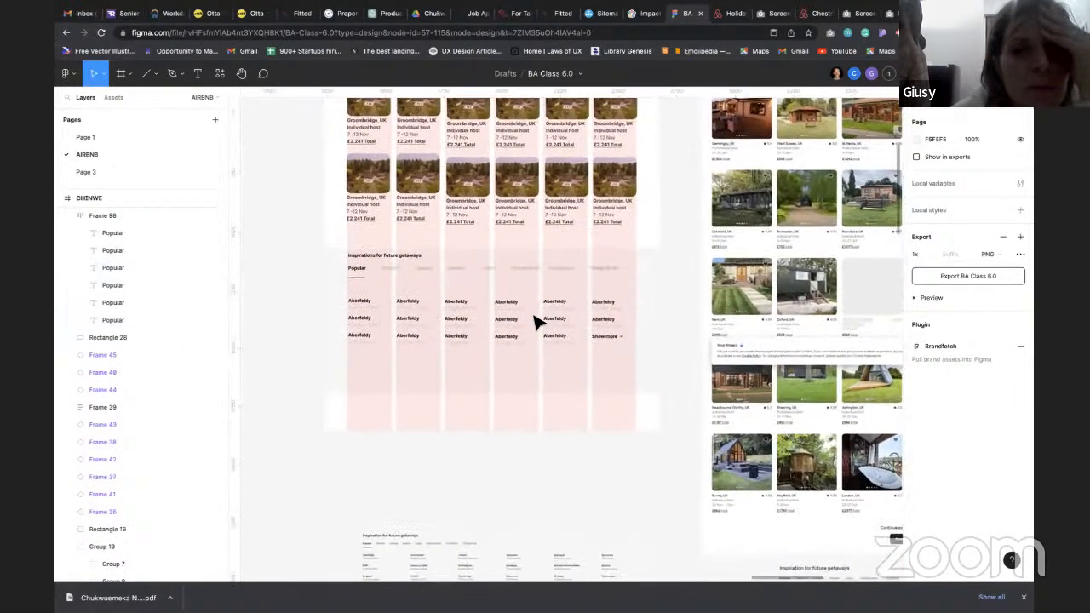
{"action": "scroll", "coordinate": [380, 293], "scroll_direction": "up", "scroll_amount": 5}
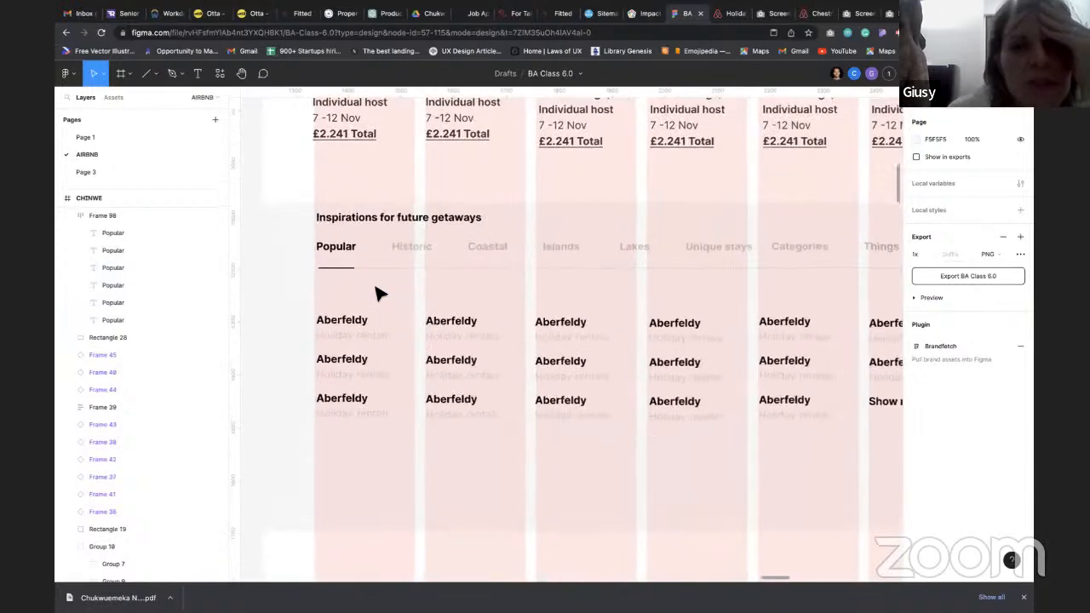
{"action": "scroll", "coordinate": [379, 293], "scroll_direction": "down", "scroll_amount": 5}
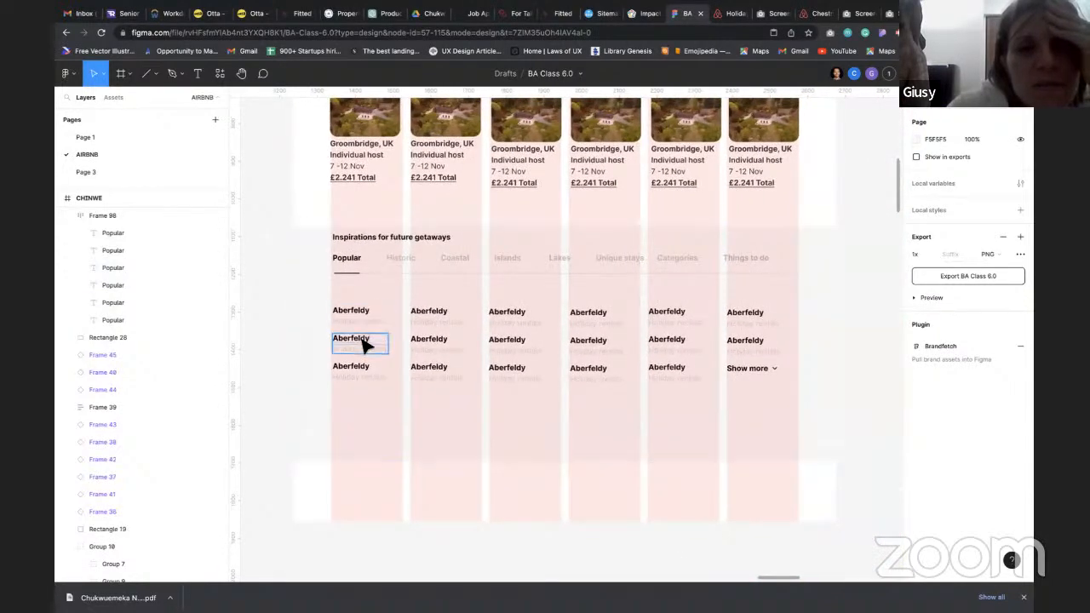
Compare the frame heights and vertical positions of the "Groombridge, UK" cards in the second listing row of the first collaborator's frame
{"action": "scroll", "coordinate": [418, 282], "scroll_direction": "down", "scroll_amount": 5}
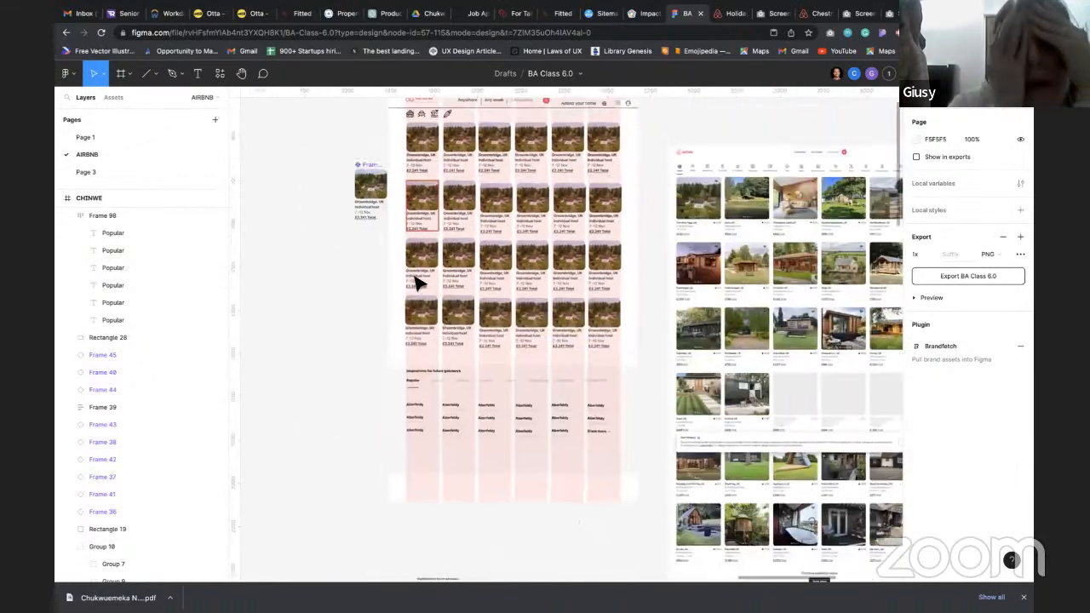
{"action": "scroll", "coordinate": [492, 278], "scroll_direction": "up", "scroll_amount": 6}
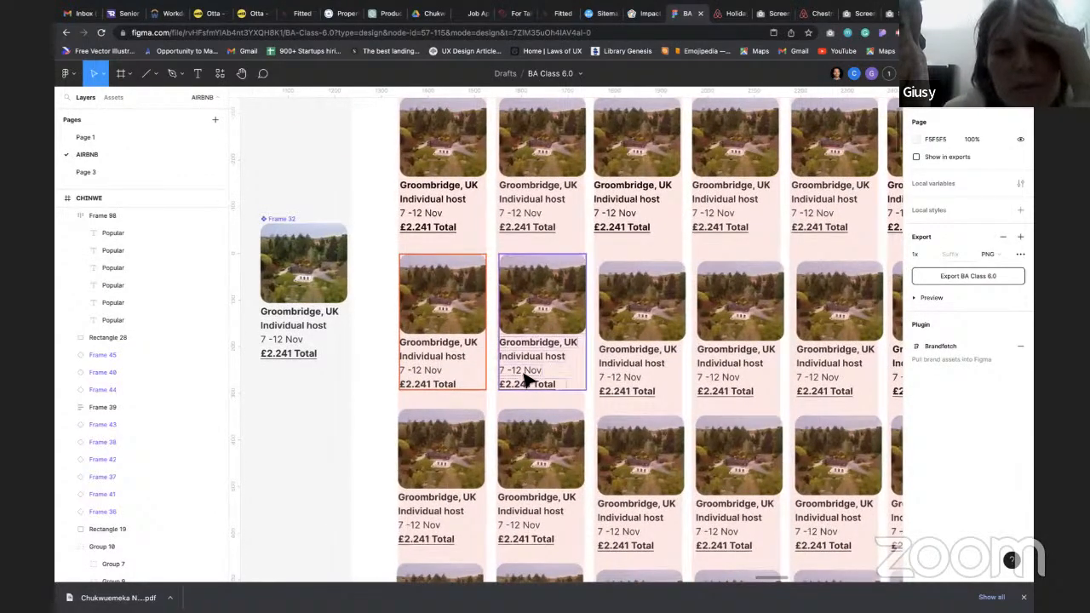
{"action": "scroll", "coordinate": [490, 271], "scroll_direction": "up", "scroll_amount": 3}
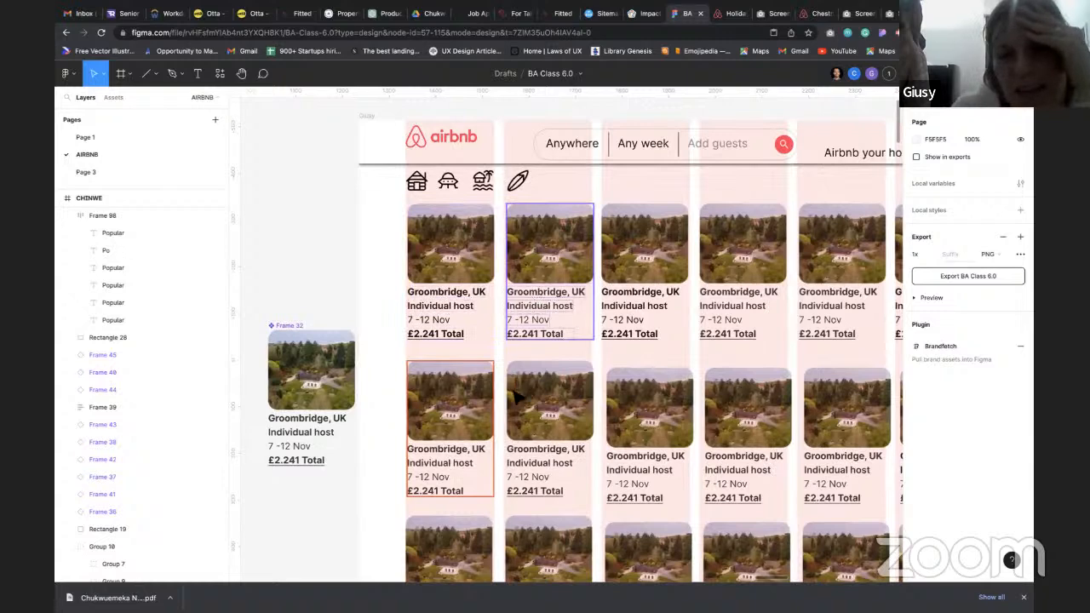
{"action": "scroll", "coordinate": [460, 424], "scroll_direction": "down", "scroll_amount": 1}
{"action": "scroll", "coordinate": [460, 423], "scroll_direction": "right", "scroll_amount": 1}
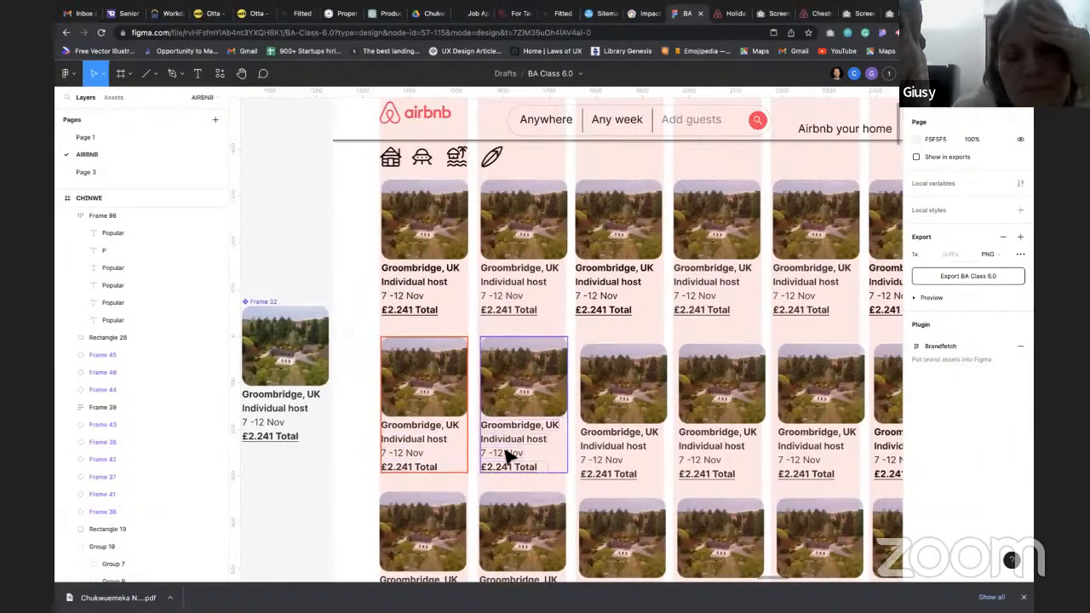
{"action": "left_click", "coordinate": [435, 451]}
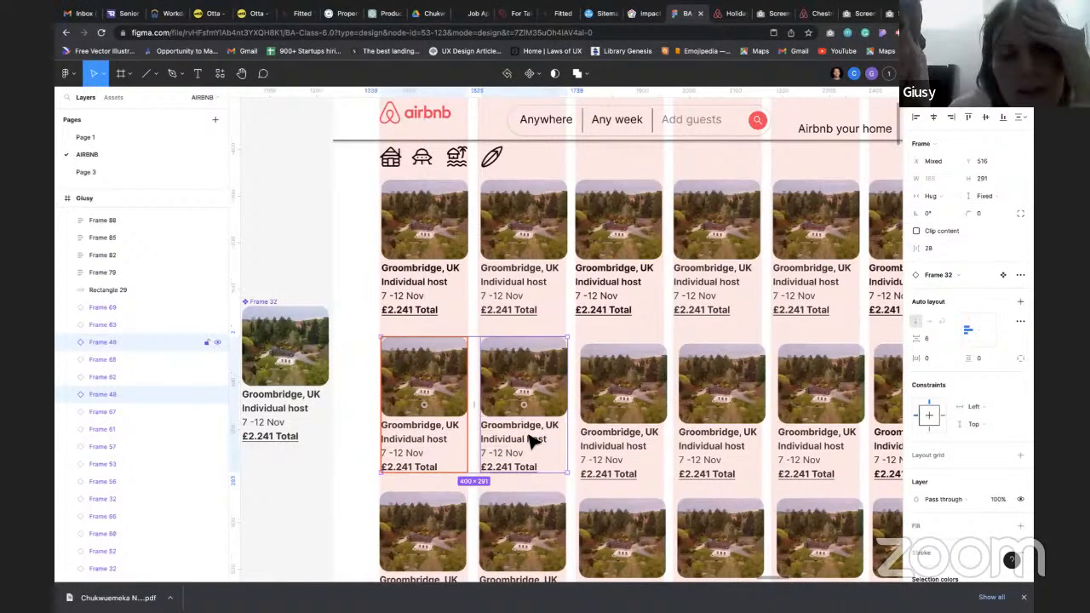
{"action": "left_click", "coordinate": [637, 438]}
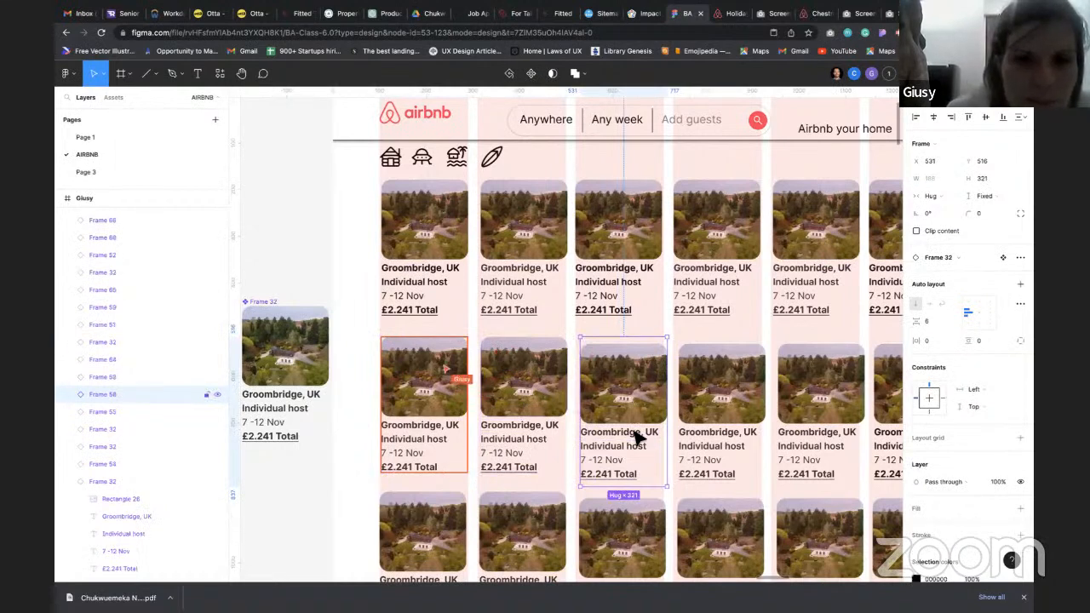
{"action": "left_click", "coordinate": [69, 394]}
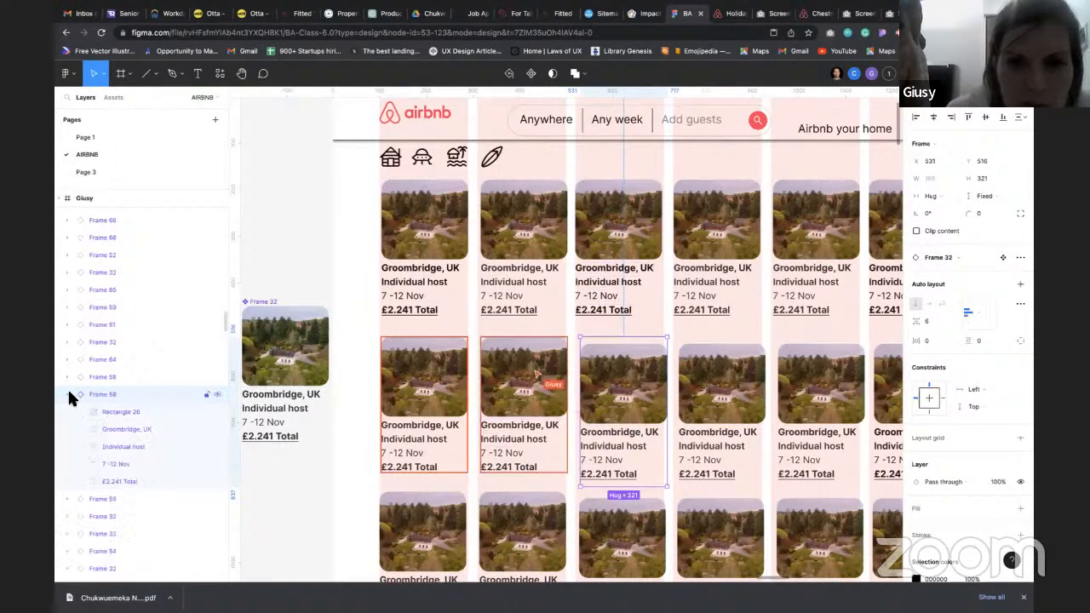
{"action": "left_click", "coordinate": [70, 395]}
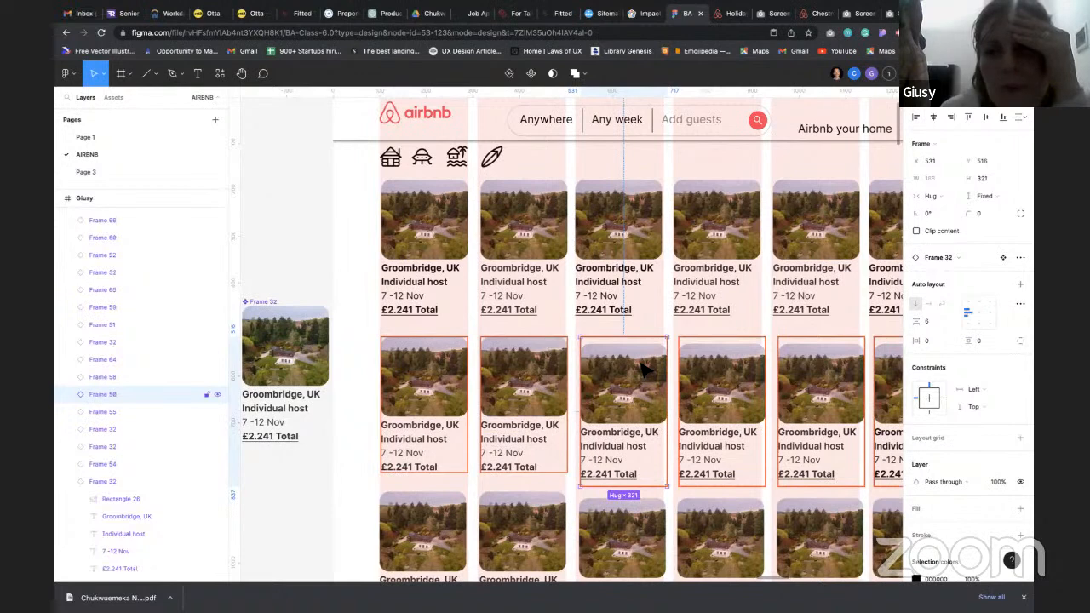
Shorten the third card frame in the second listing row to a height of 293 and move it to X 528, Y 516
{"action": "scroll", "coordinate": [545, 402], "scroll_direction": "down", "scroll_amount": 2}
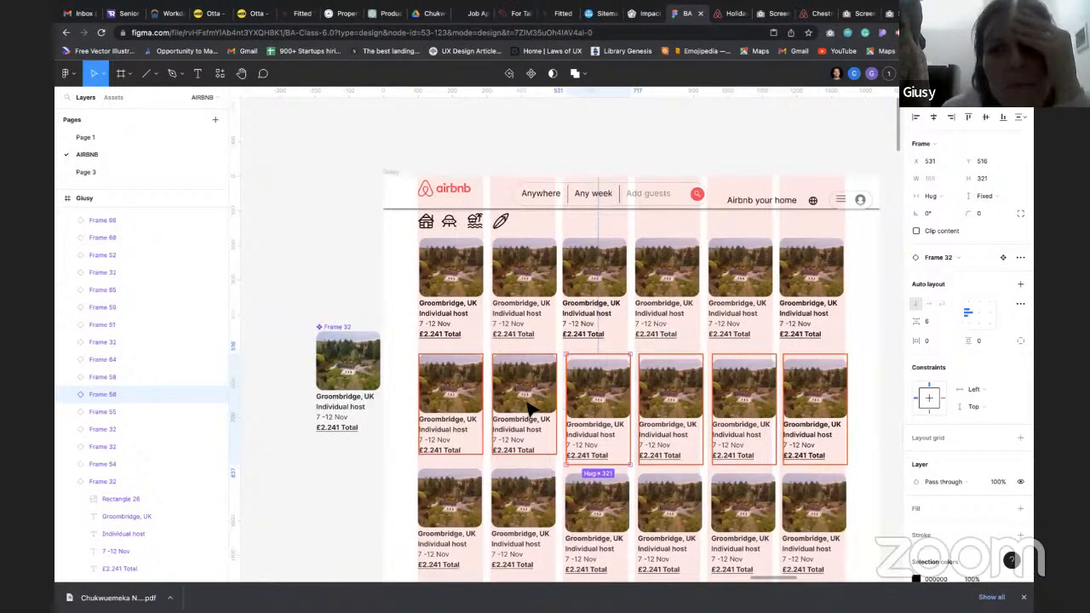
{"action": "scroll", "coordinate": [530, 411], "scroll_direction": "right", "scroll_amount": 5}
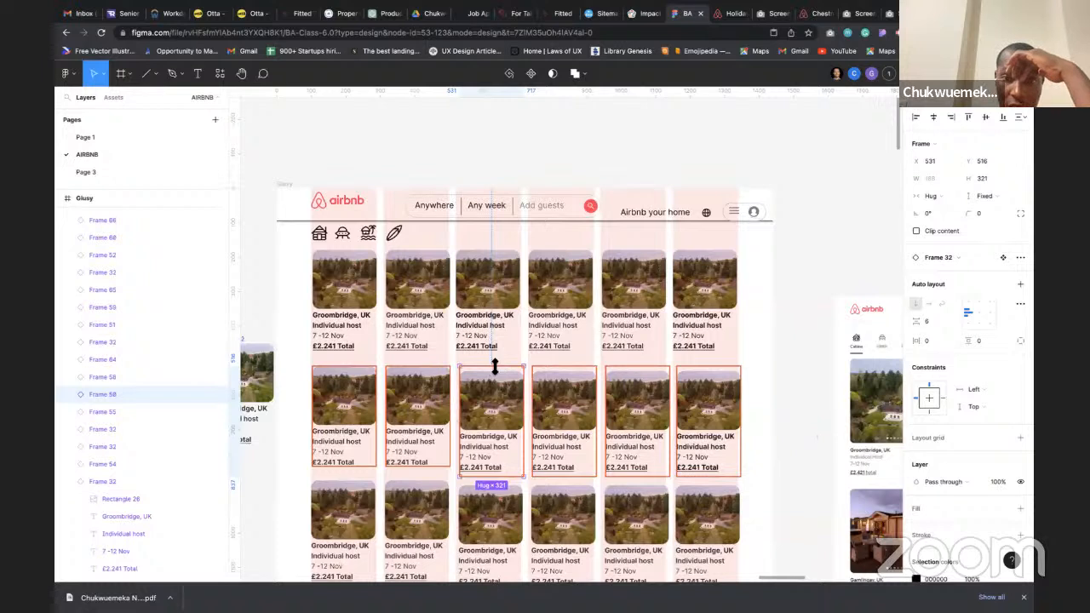
{"action": "left_click_drag", "start_coordinate": [495, 366], "coordinate": [496, 378]}
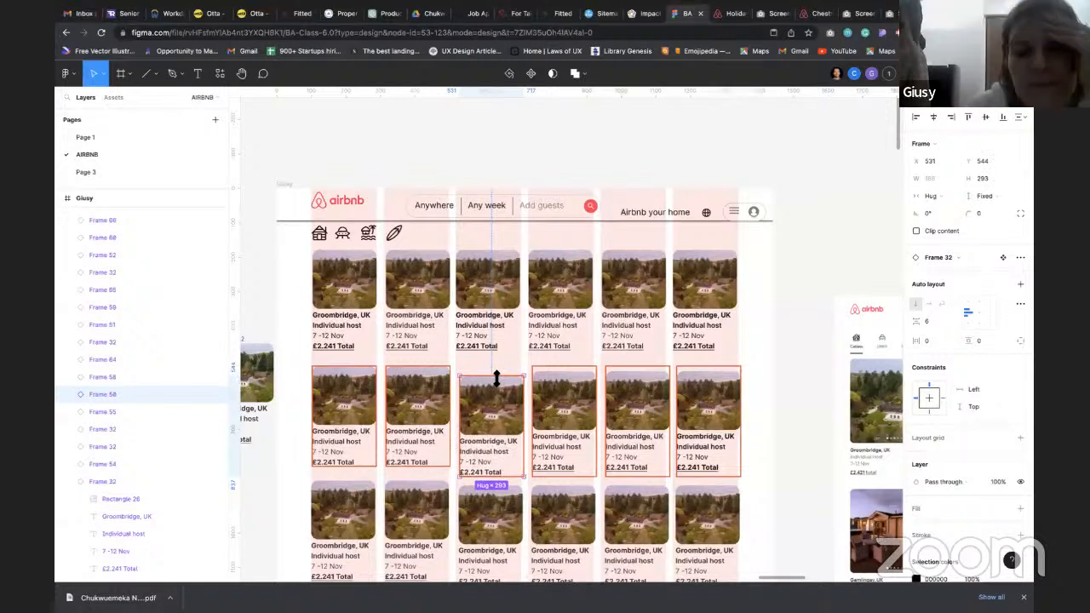
{"action": "left_click_drag", "start_coordinate": [496, 448], "coordinate": [502, 471]}
{"action": "left_click_drag", "start_coordinate": [485, 379], "coordinate": [525, 358]}
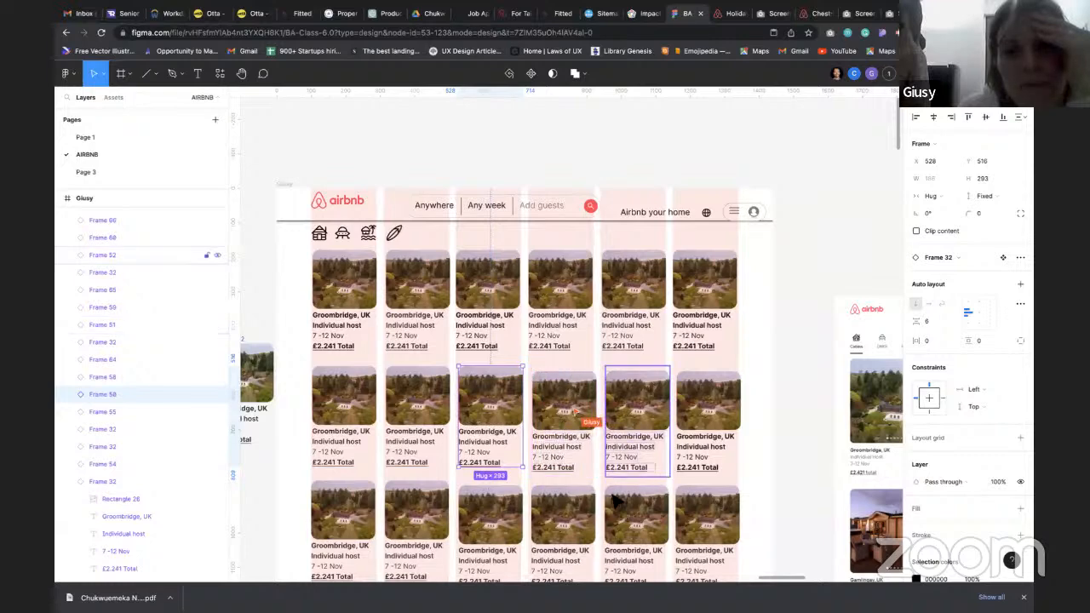
Shorten the fourth card frame in the second listing row to a height of 293 and move it to X 739, Y 517
{"action": "scroll", "coordinate": [615, 502], "scroll_direction": "down", "scroll_amount": 3}
{"action": "scroll", "coordinate": [616, 502], "scroll_direction": "left", "scroll_amount": 2}
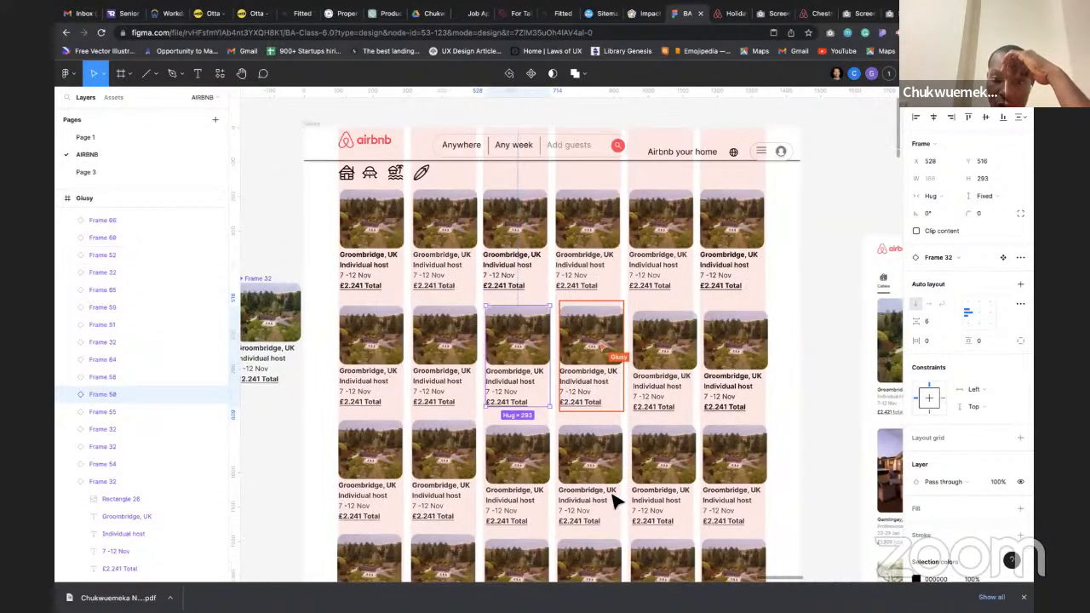
{"action": "scroll", "coordinate": [596, 345], "scroll_direction": "up", "scroll_amount": 3}
{"action": "scroll", "coordinate": [596, 345], "scroll_direction": "right", "scroll_amount": 2}
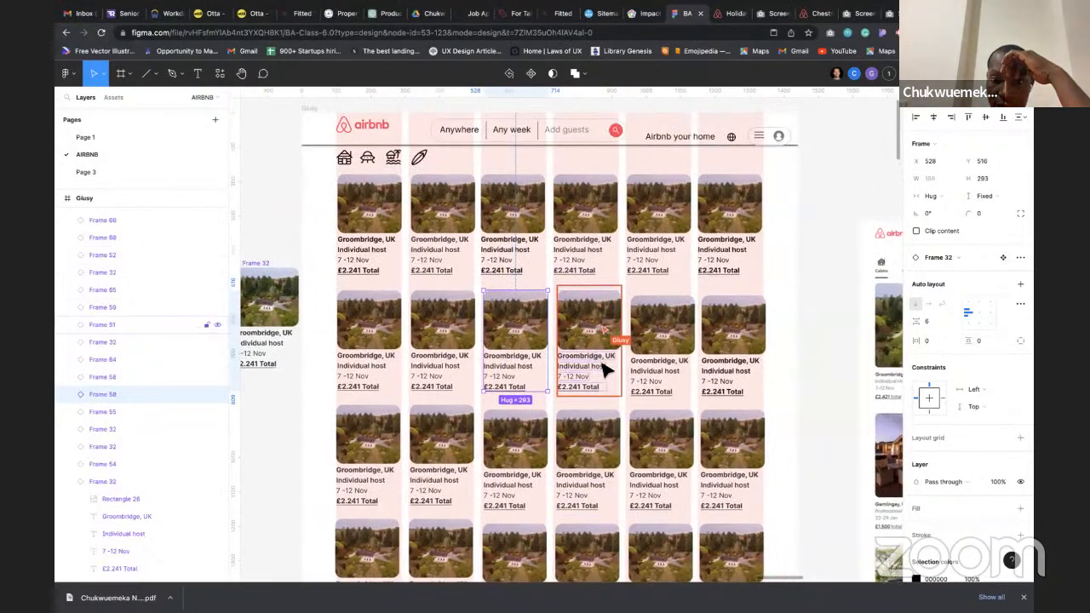
{"action": "scroll", "coordinate": [604, 371], "scroll_direction": "up", "scroll_amount": 5}
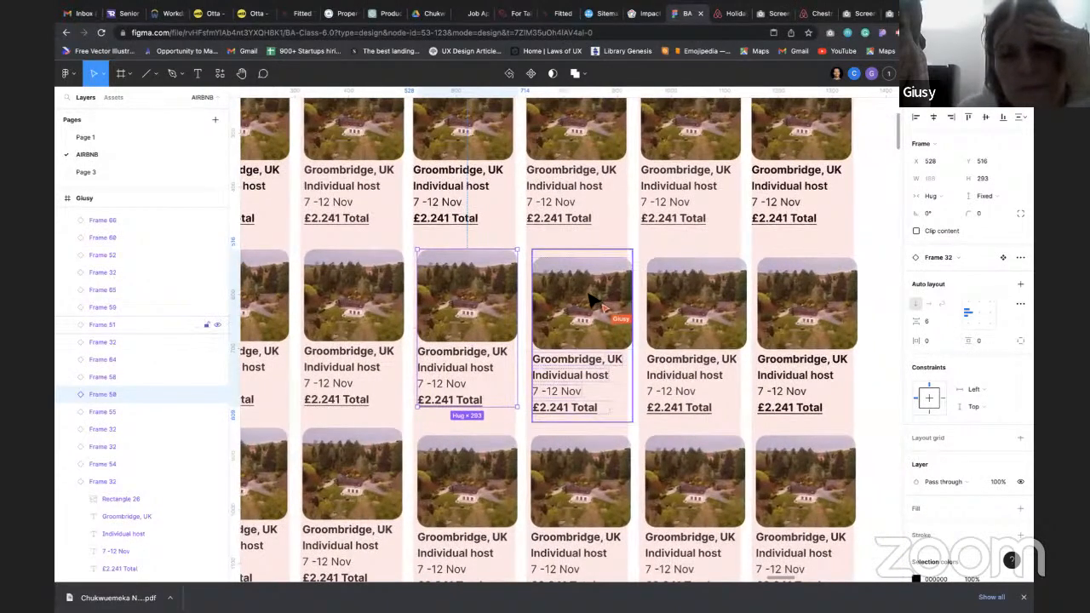
{"action": "left_click", "coordinate": [596, 299]}
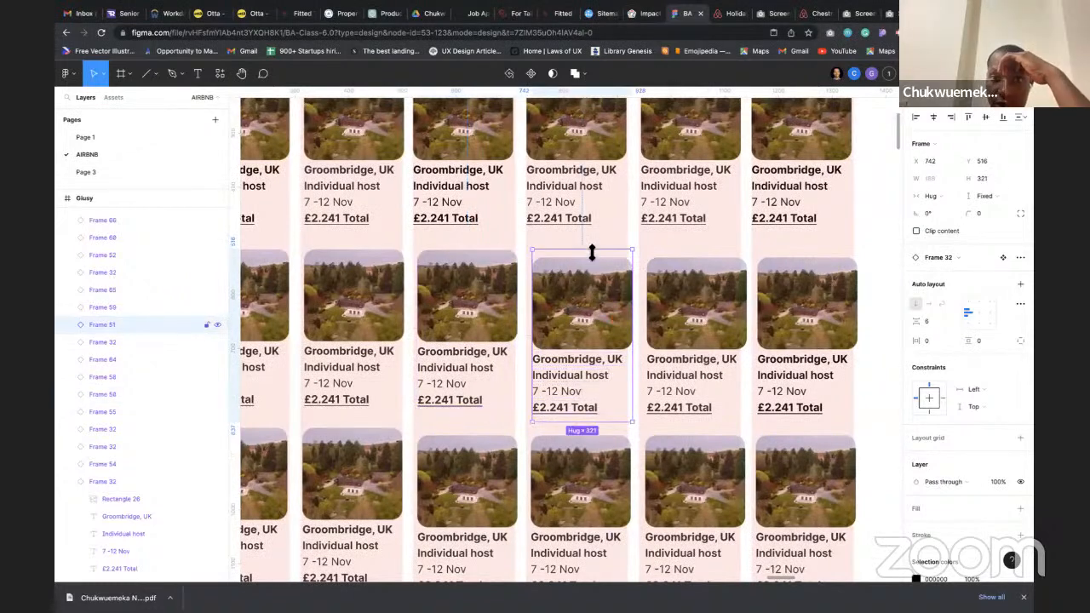
{"action": "left_click_drag", "start_coordinate": [591, 253], "coordinate": [599, 267]}
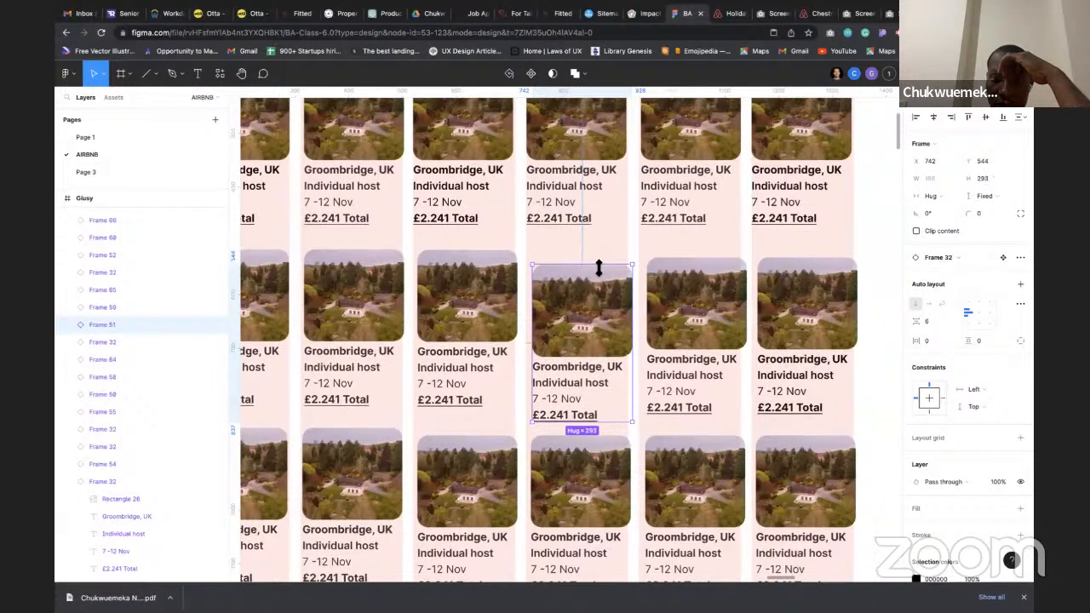
{"action": "left_click_drag", "start_coordinate": [593, 338], "coordinate": [593, 323]}
Shorten the fifth card frame in the second listing row to a height of about 292 and move it up level with its neighbours
{"action": "scroll", "coordinate": [613, 358], "scroll_direction": "right", "scroll_amount": 5}
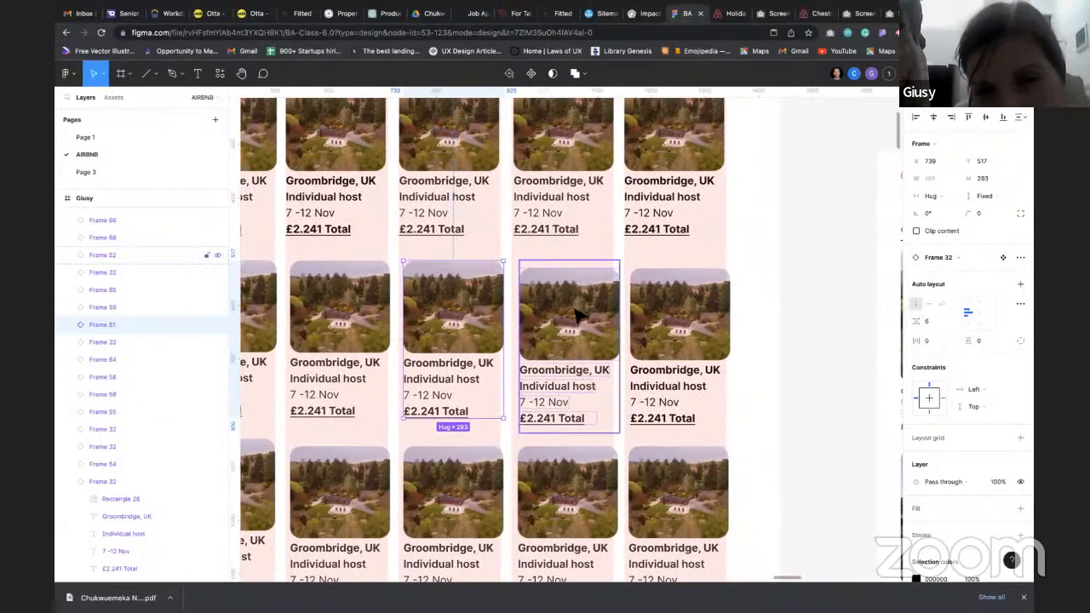
{"action": "left_click", "coordinate": [579, 314]}
{"action": "left_click_drag", "start_coordinate": [587, 261], "coordinate": [588, 280]}
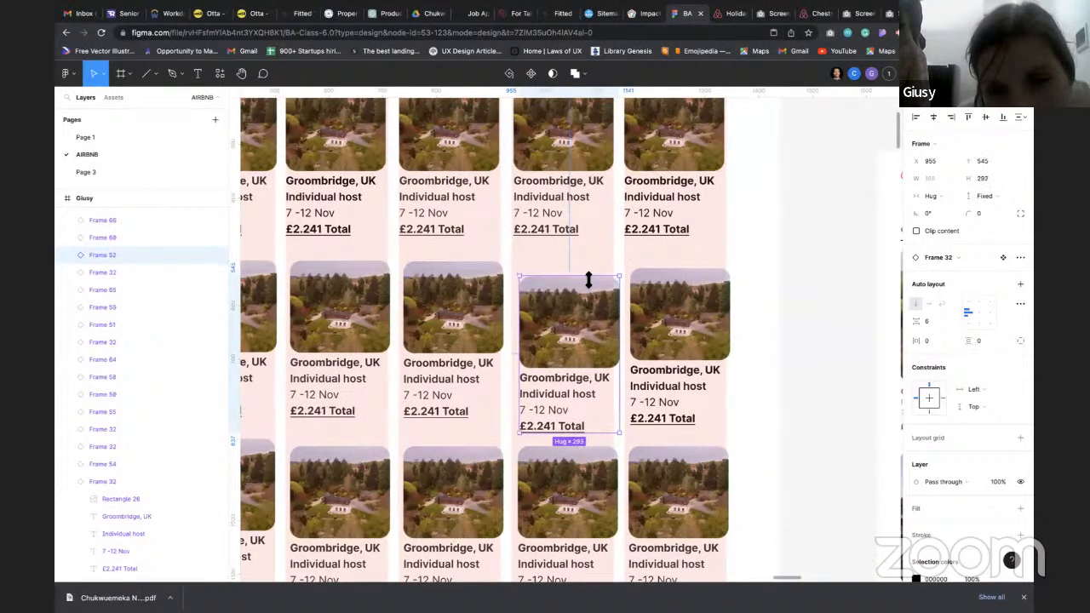
{"action": "left_click_drag", "start_coordinate": [584, 337], "coordinate": [584, 324]}
Delete the duplicate card Frame 57 overlapping the last card in the second listing row
{"action": "left_click", "coordinate": [643, 323]}
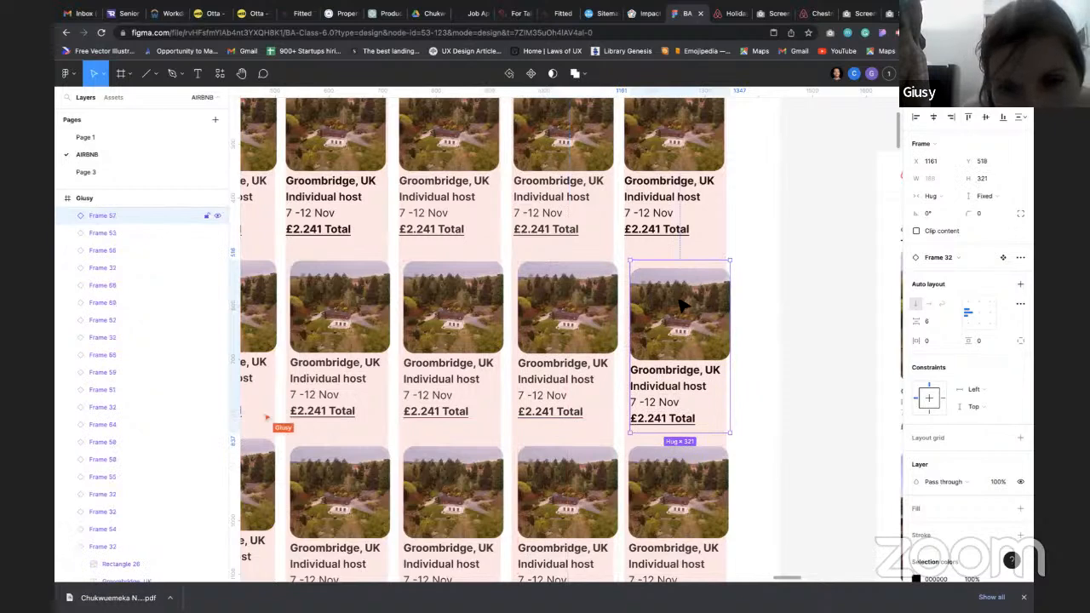
{"action": "scroll", "coordinate": [622, 368], "scroll_direction": "down", "scroll_amount": 5}
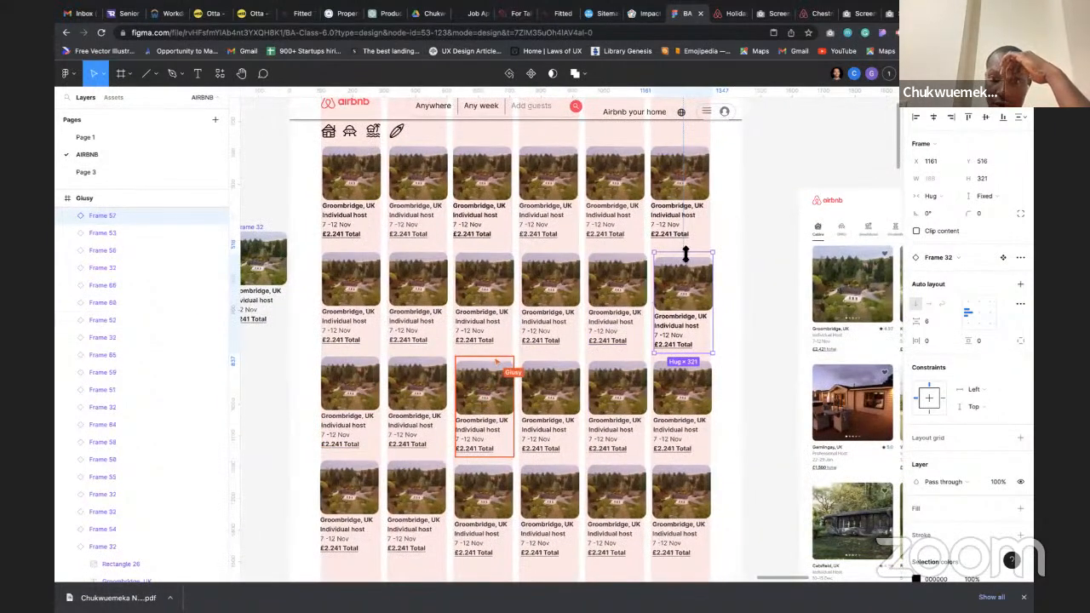
{"action": "left_click_drag", "start_coordinate": [686, 254], "coordinate": [682, 260]}
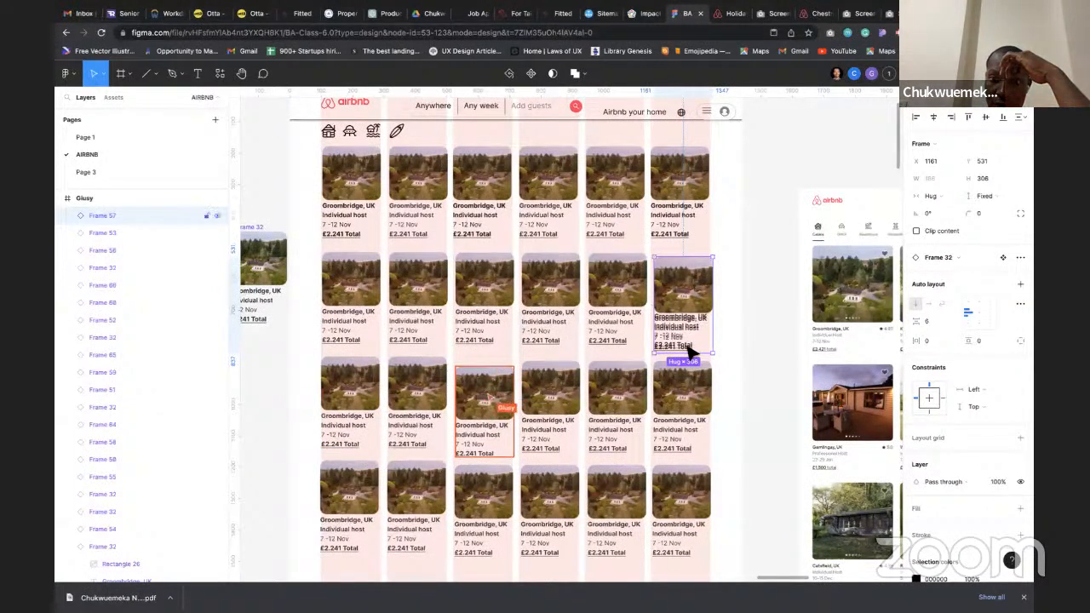
{"action": "key", "text": "Delete"}
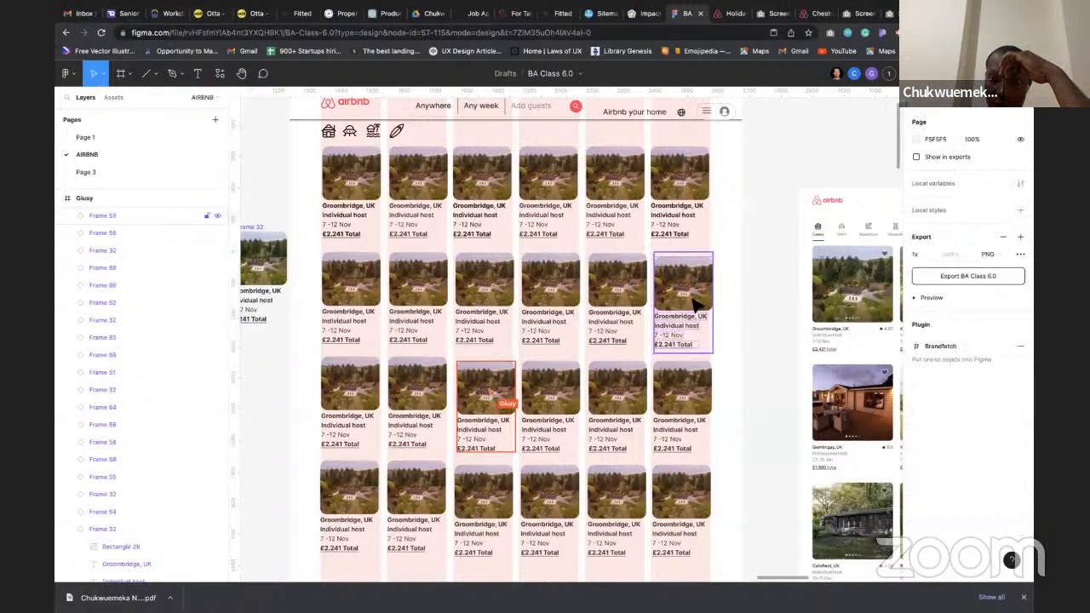
Shorten the remaining last card, Frame 53, to a height of 292 and align it with the second row at X 1154
{"action": "left_click", "coordinate": [693, 298]}
{"action": "left_click_drag", "start_coordinate": [696, 257], "coordinate": [694, 266]}
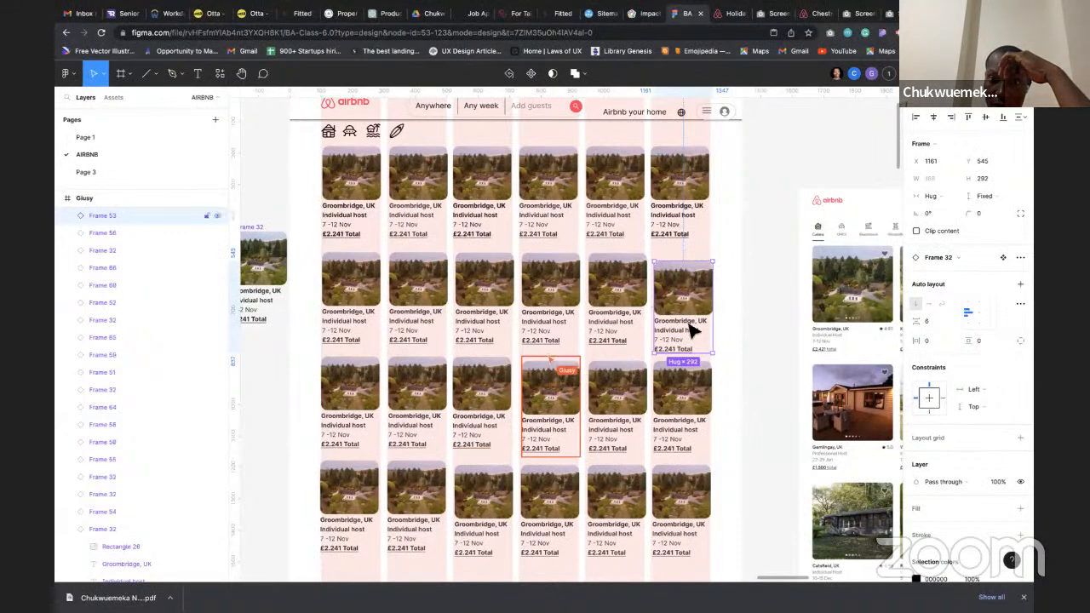
{"action": "left_click_drag", "start_coordinate": [689, 324], "coordinate": [687, 316]}
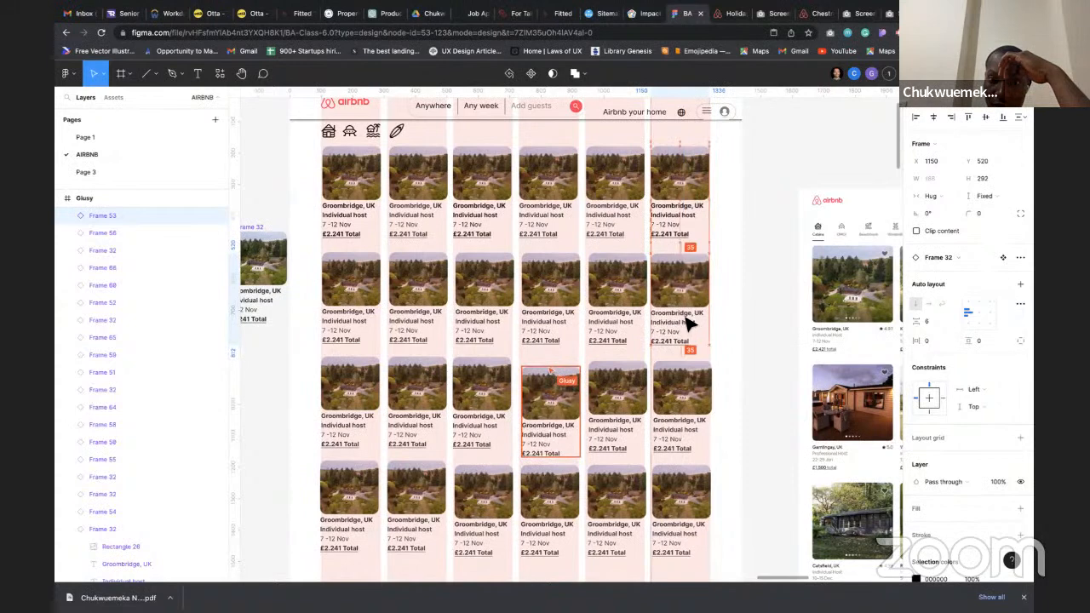
{"action": "left_click_drag", "start_coordinate": [687, 322], "coordinate": [688, 322]}
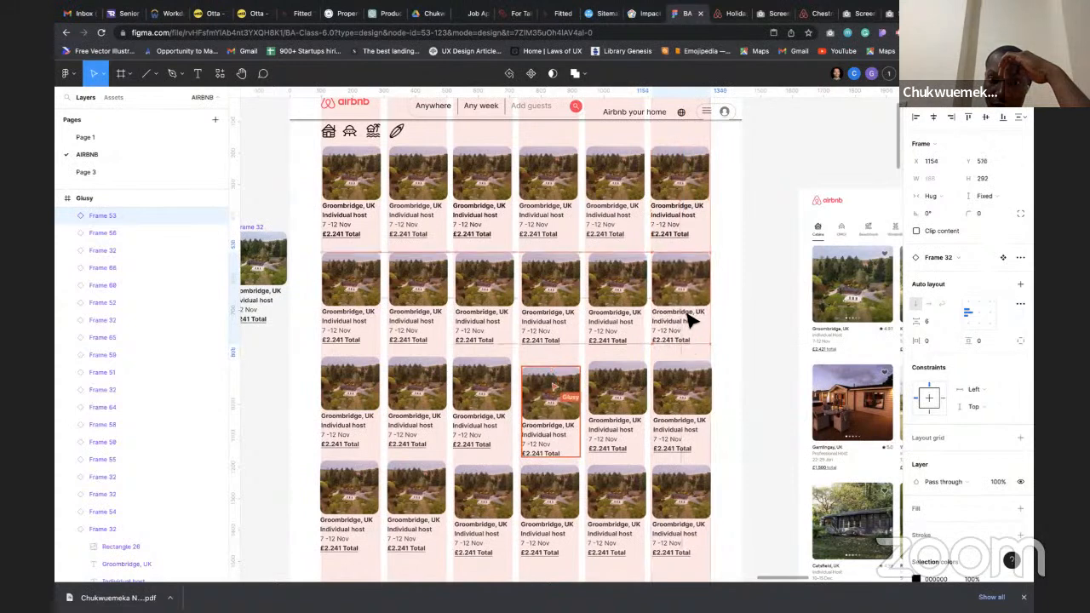
{"action": "left_click", "coordinate": [748, 322]}
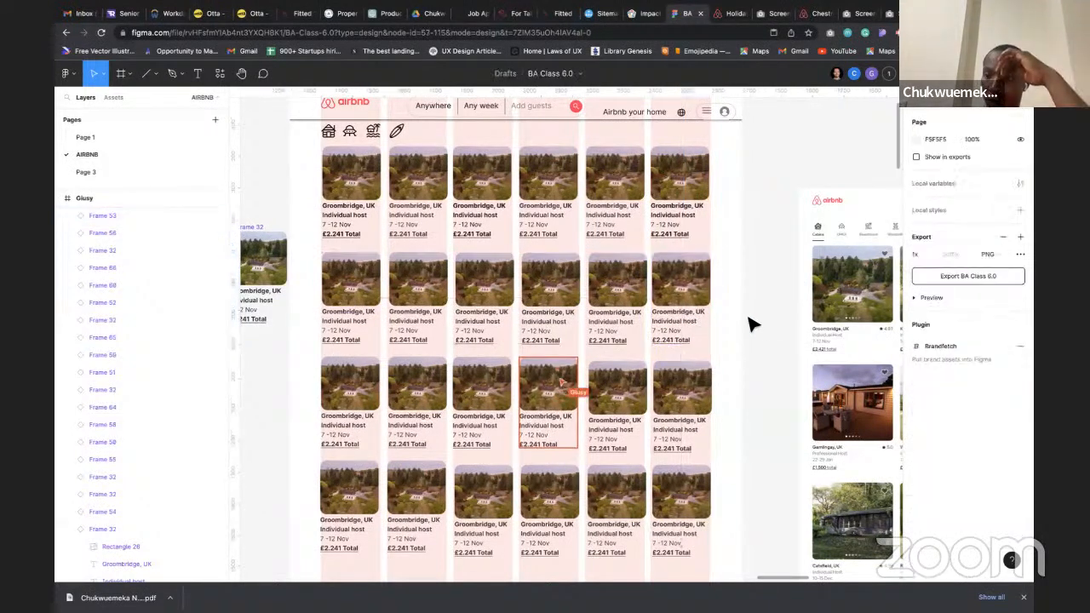
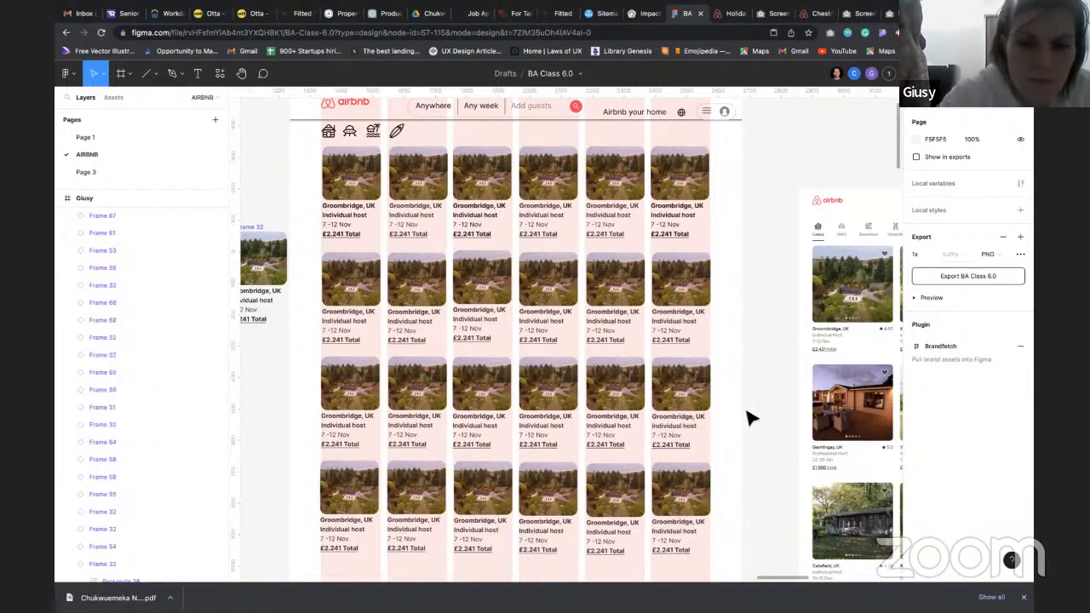
Review the "Support" area in the first collaborator's frame and the category row and "Aberfeldy" entry in the other collaborator's inspiration section
{"action": "scroll", "coordinate": [749, 417], "scroll_direction": "down", "scroll_amount": 3}
{"action": "scroll", "coordinate": [750, 417], "scroll_direction": "down", "scroll_amount": 5}
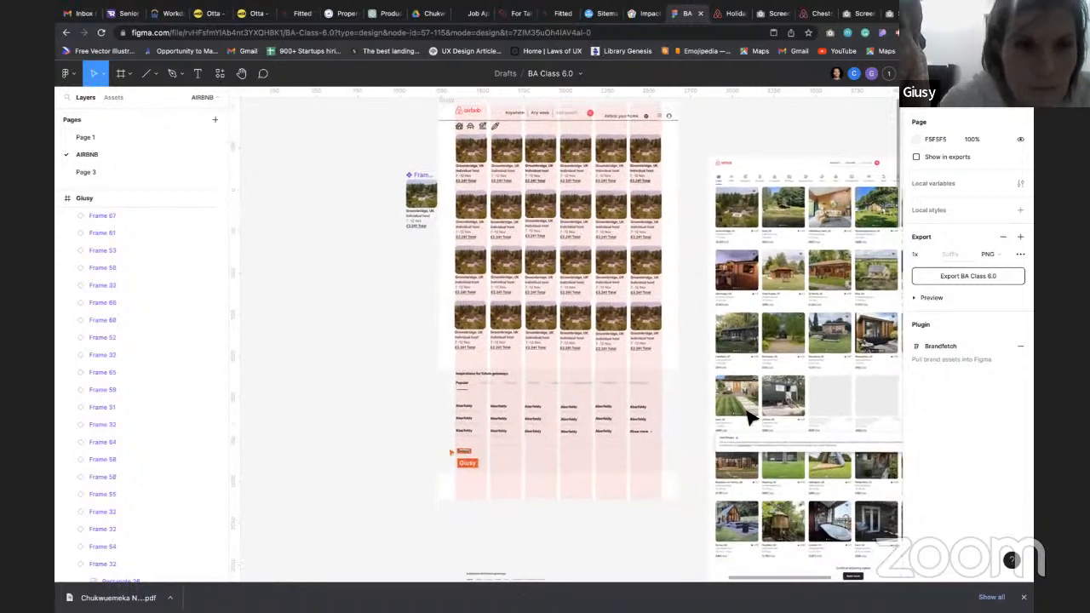
{"action": "scroll", "coordinate": [452, 474], "scroll_direction": "up", "scroll_amount": 5}
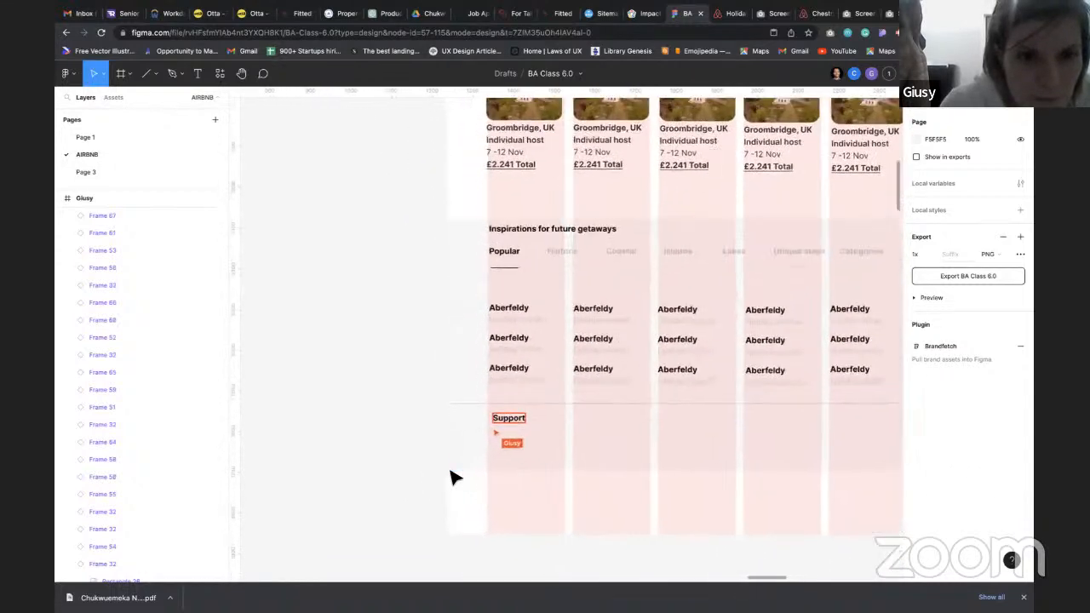
{"action": "scroll", "coordinate": [452, 477], "scroll_direction": "down", "scroll_amount": 3}
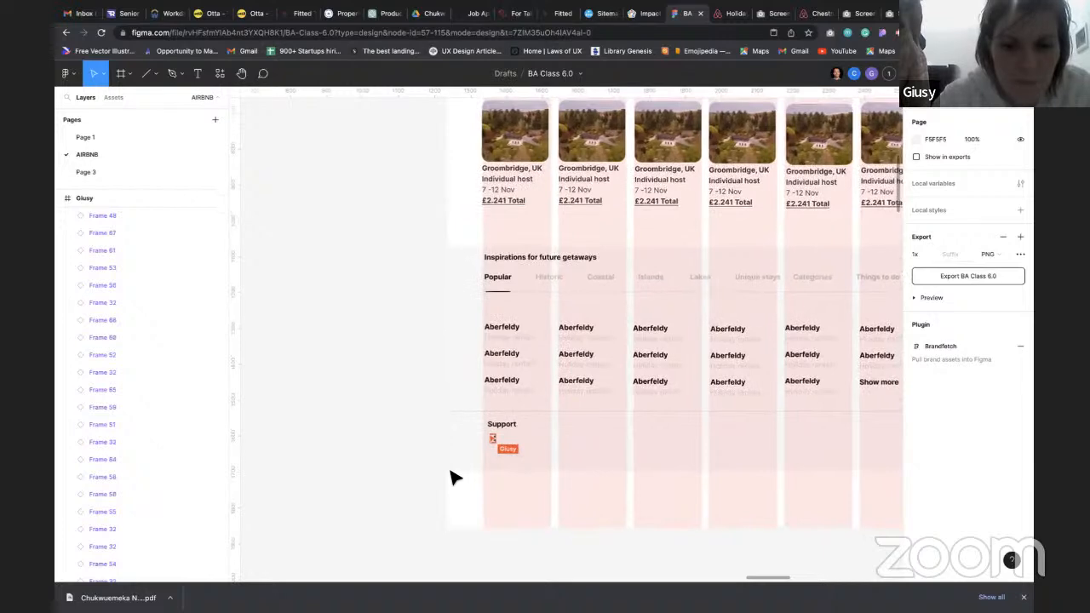
{"action": "scroll", "coordinate": [452, 477], "scroll_direction": "down", "scroll_amount": 5}
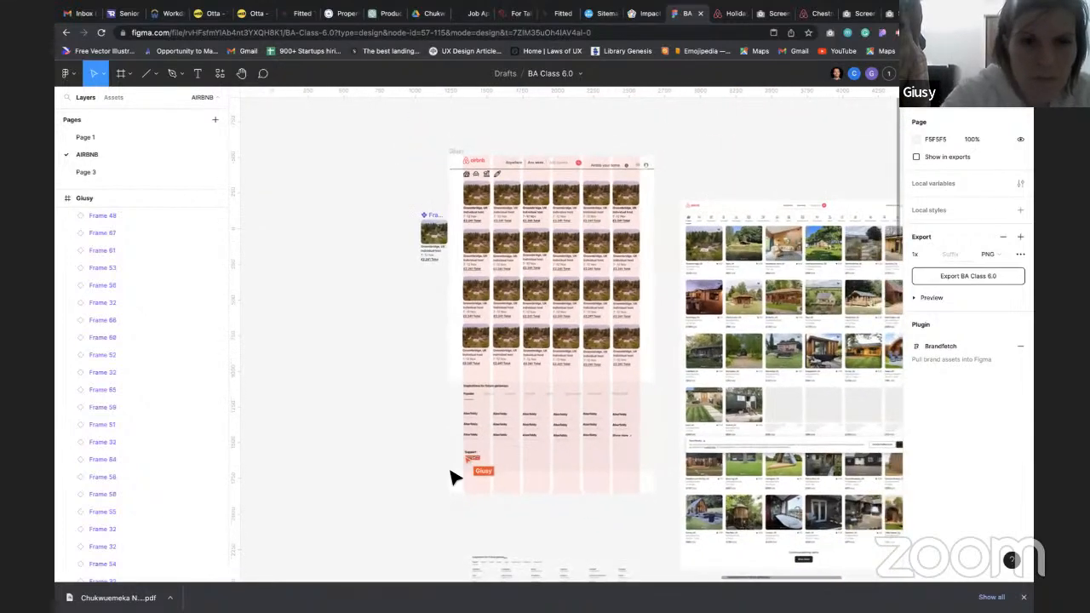
{"action": "scroll", "coordinate": [452, 477], "scroll_direction": "down", "scroll_amount": 5}
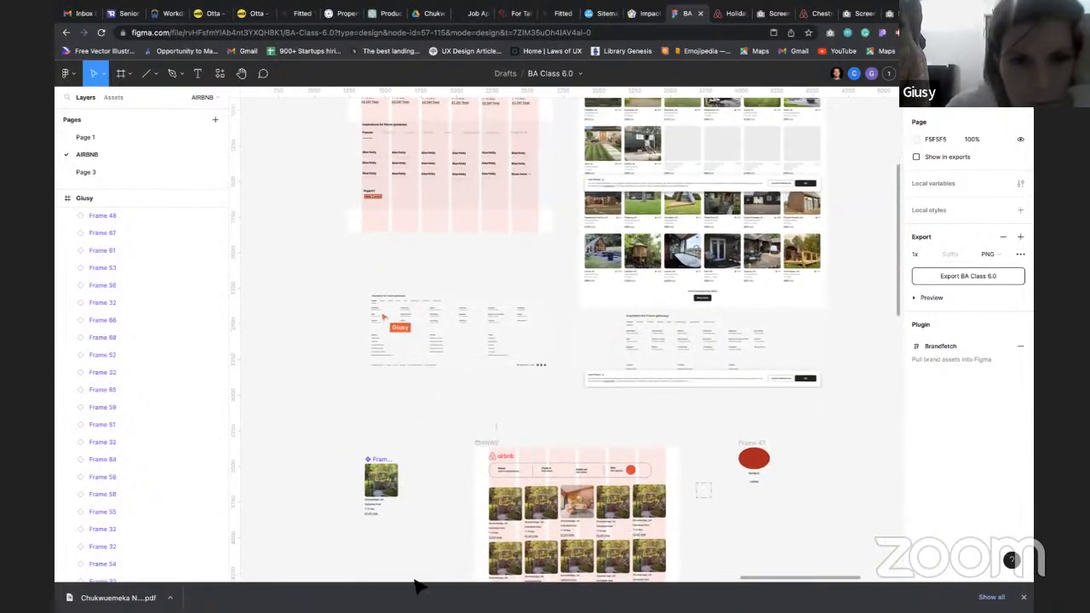
{"action": "scroll", "coordinate": [417, 579], "scroll_direction": "down", "scroll_amount": 5}
{"action": "scroll", "coordinate": [417, 579], "scroll_direction": "right", "scroll_amount": 1}
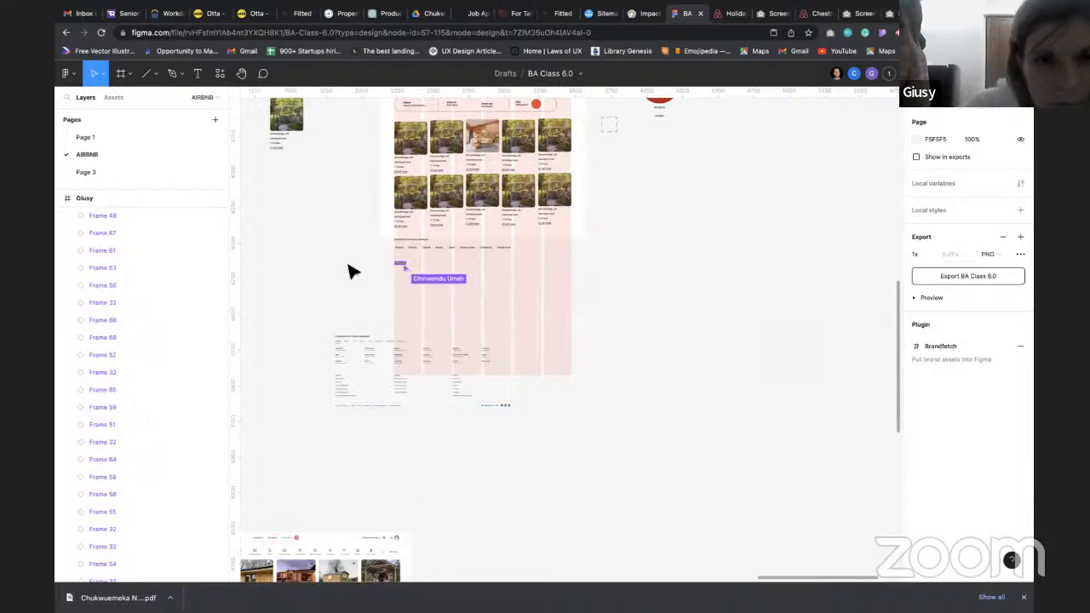
{"action": "scroll", "coordinate": [353, 270], "scroll_direction": "up", "scroll_amount": 5}
{"action": "scroll", "coordinate": [352, 270], "scroll_direction": "up", "scroll_amount": 2}
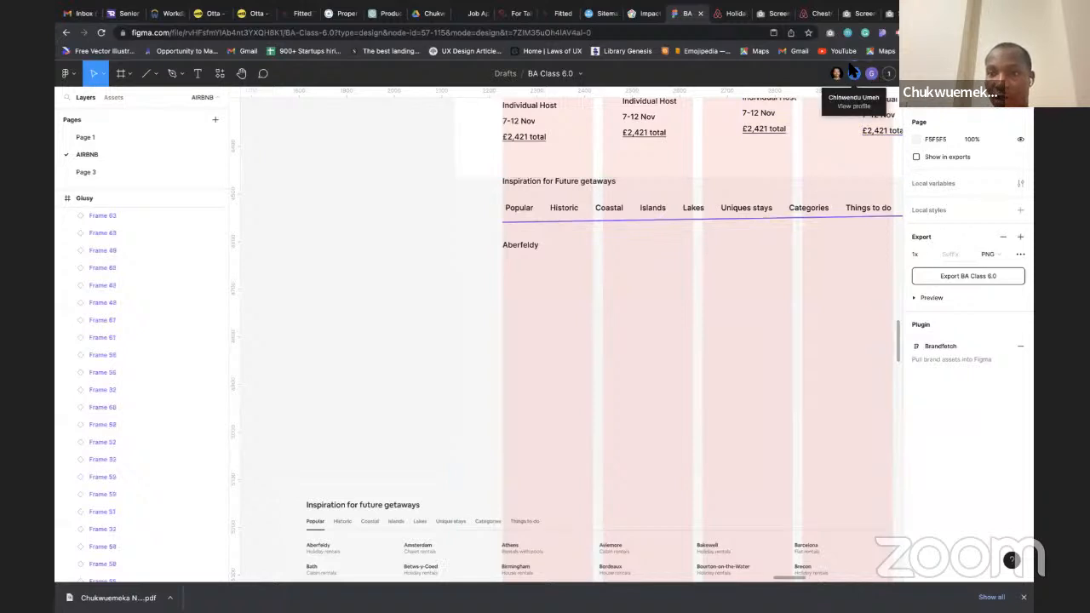
Follow the collaborators' views in turn and examine the Support, Hosting and Airbnb footer columns in the first collaborator's frame
{"action": "left_click", "coordinate": [854, 74]}
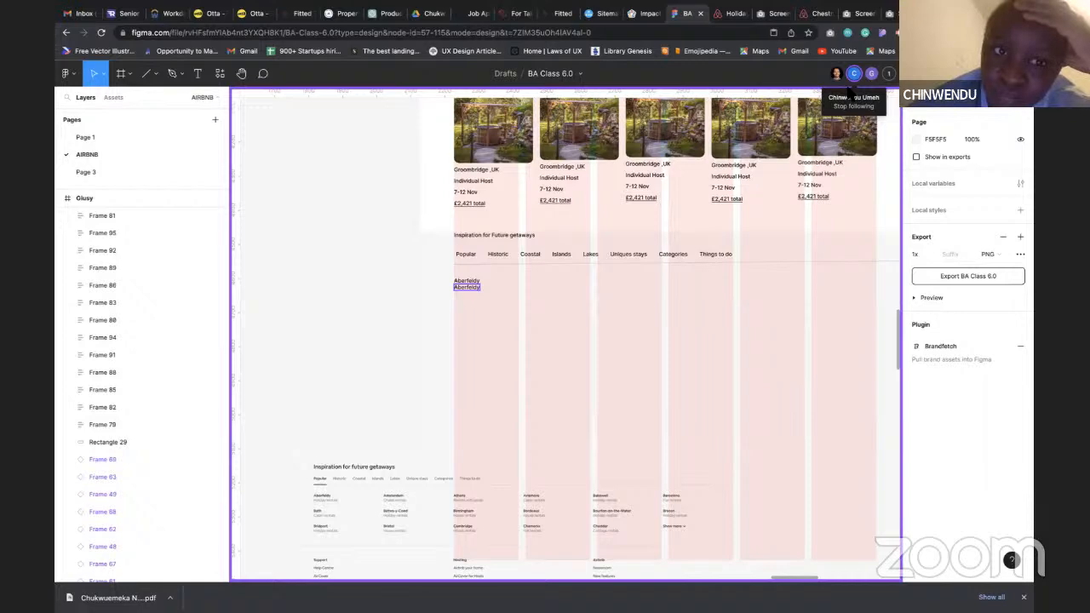
{"action": "left_click", "coordinate": [870, 74]}
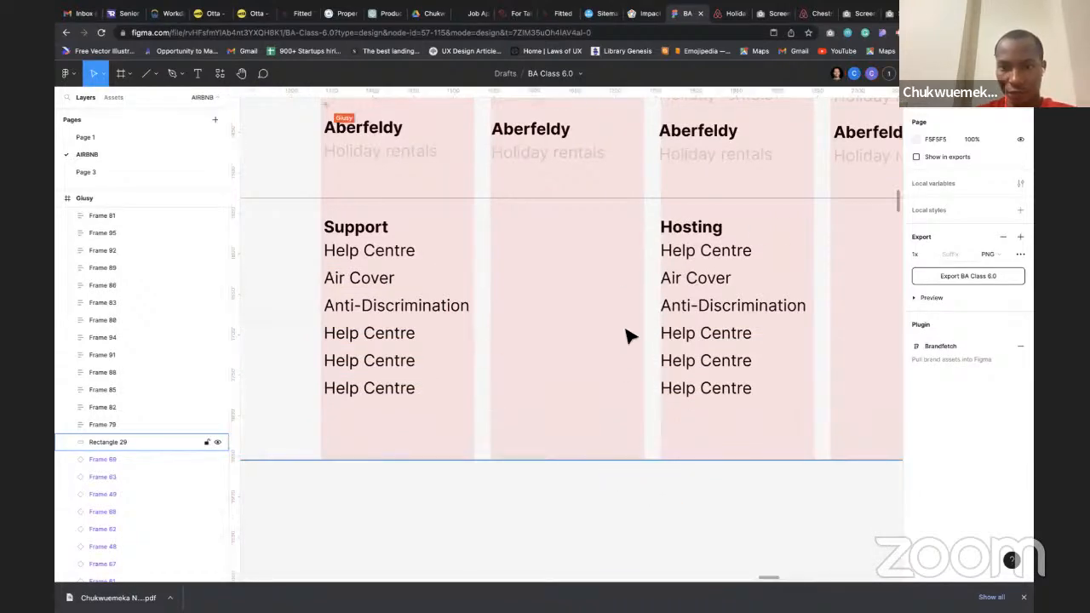
{"action": "scroll", "coordinate": [630, 336], "scroll_direction": "down", "scroll_amount": 5}
{"action": "scroll", "coordinate": [630, 337], "scroll_direction": "right", "scroll_amount": 2}
{"action": "scroll", "coordinate": [627, 336], "scroll_direction": "down", "scroll_amount": 5}
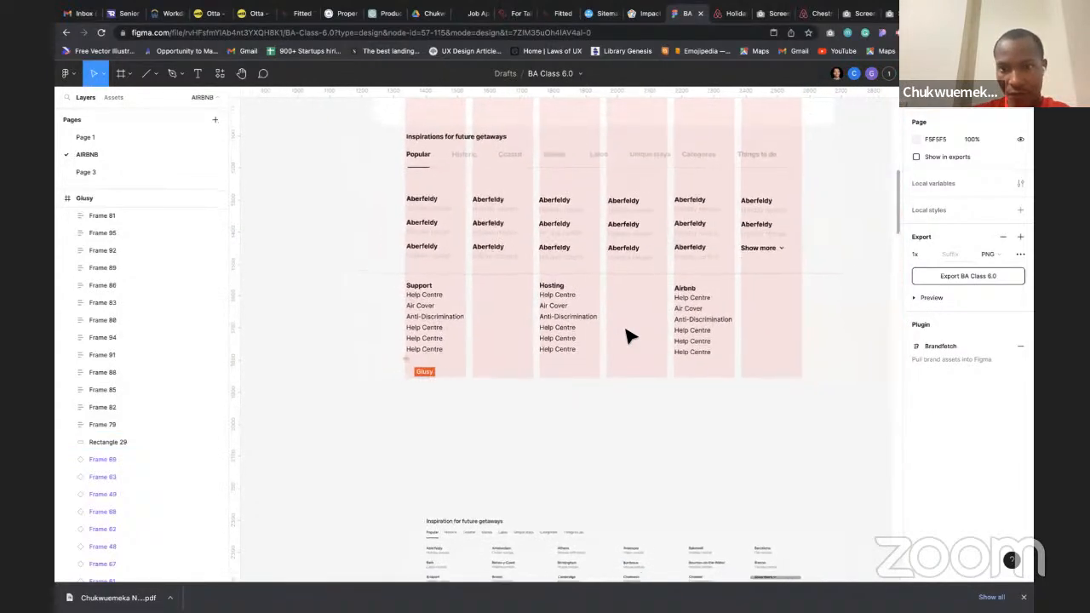
{"action": "scroll", "coordinate": [628, 332], "scroll_direction": "down", "scroll_amount": 2}
{"action": "scroll", "coordinate": [629, 332], "scroll_direction": "right", "scroll_amount": 2}
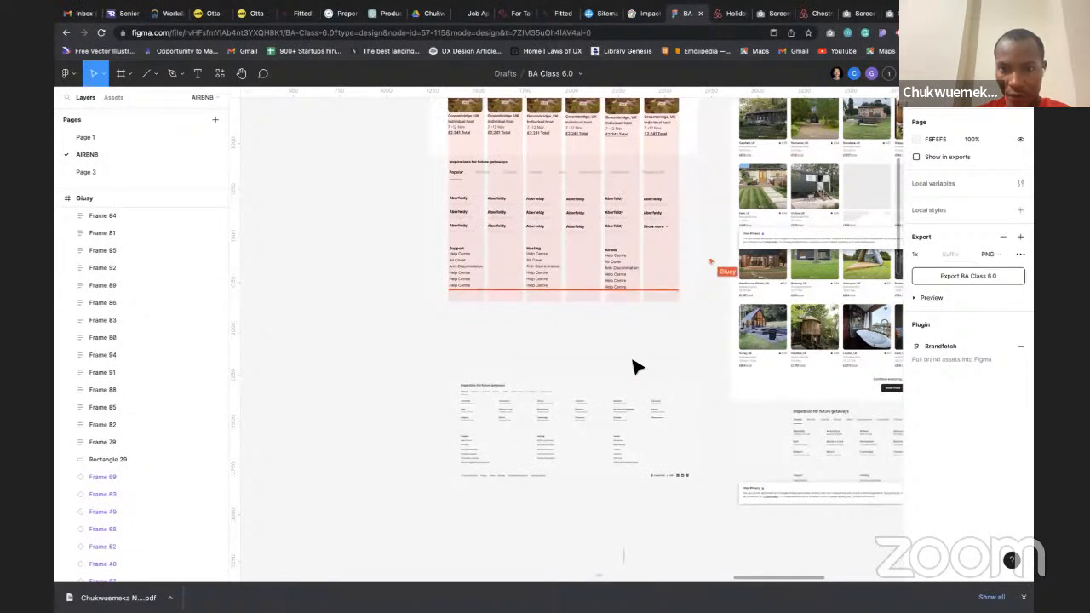
{"action": "scroll", "coordinate": [555, 347], "scroll_direction": "down", "scroll_amount": 2}
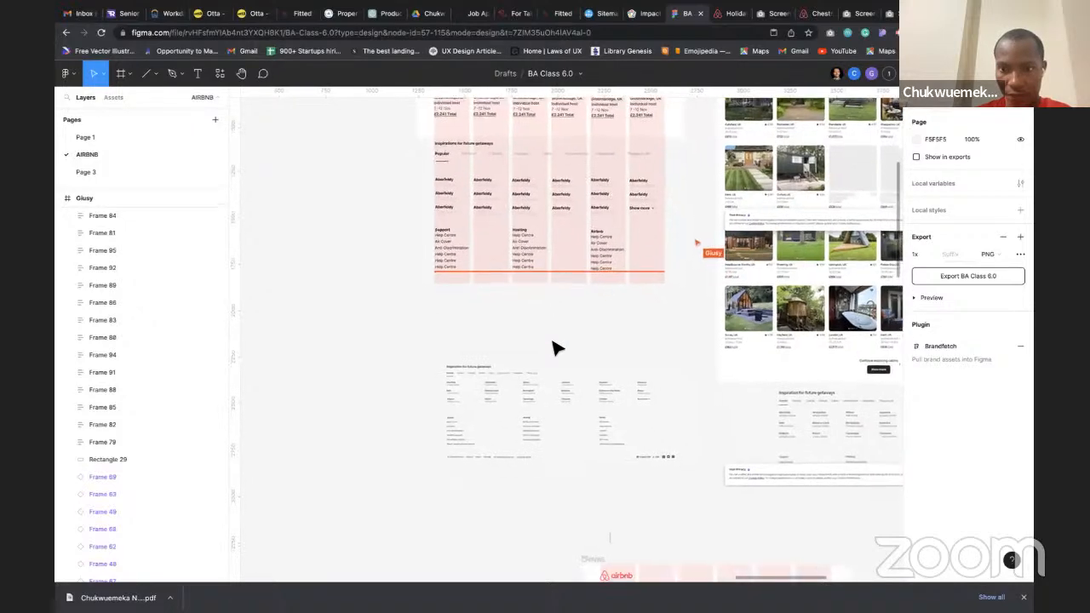
{"action": "scroll", "coordinate": [555, 348], "scroll_direction": "up", "scroll_amount": 3}
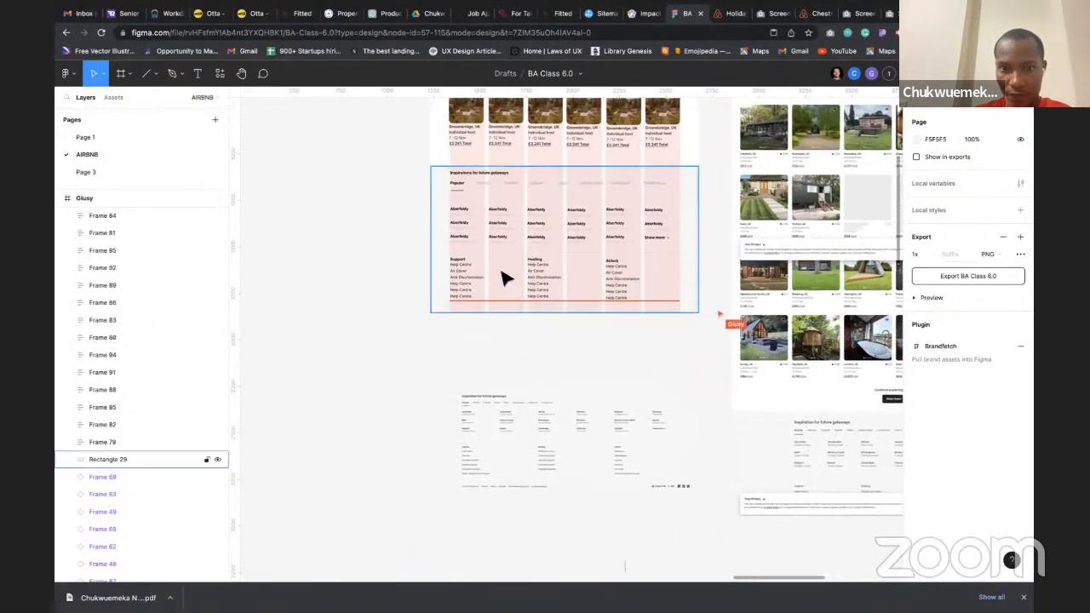
Compare the first collaborator's Support and Hosting link lists with the reference footer screenshot beneath the frame
{"action": "scroll", "coordinate": [460, 268], "scroll_direction": "up", "scroll_amount": 5}
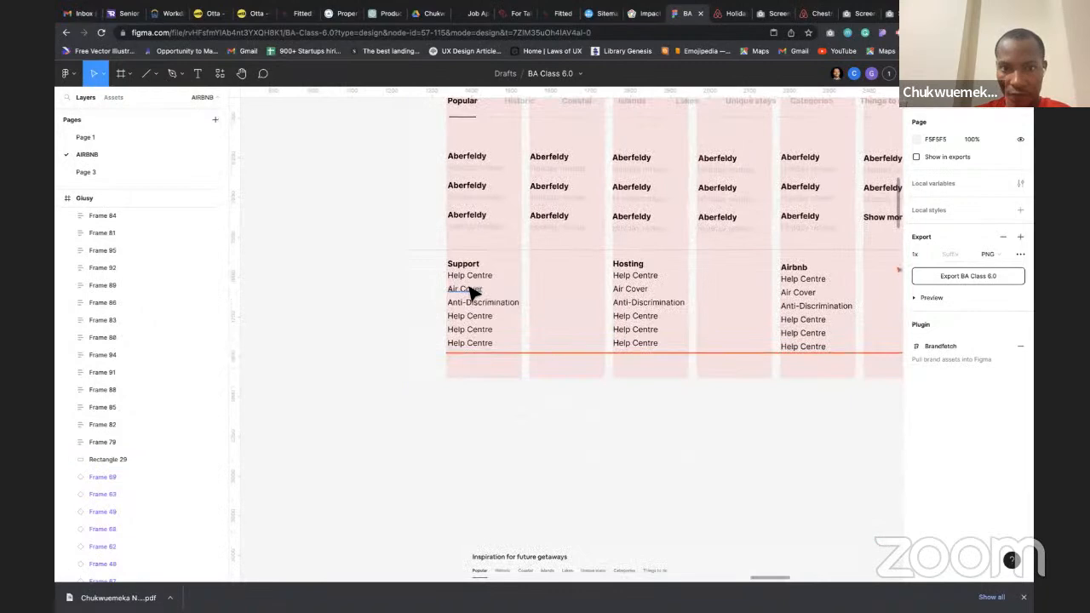
{"action": "scroll", "coordinate": [477, 279], "scroll_direction": "up", "scroll_amount": 2}
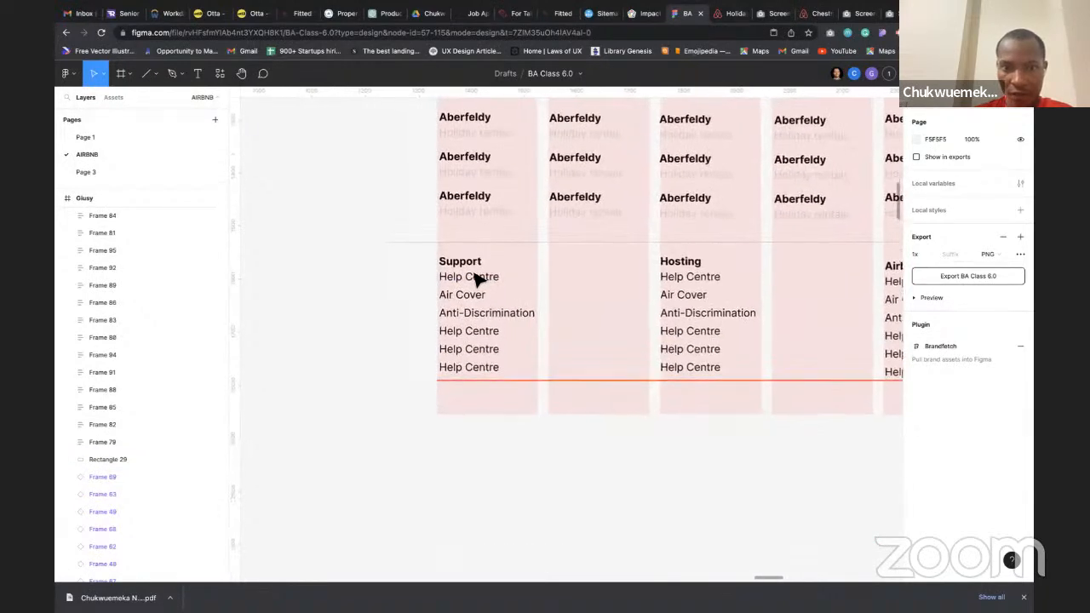
{"action": "scroll", "coordinate": [476, 279], "scroll_direction": "down", "scroll_amount": 3}
{"action": "scroll", "coordinate": [477, 279], "scroll_direction": "up", "scroll_amount": 1}
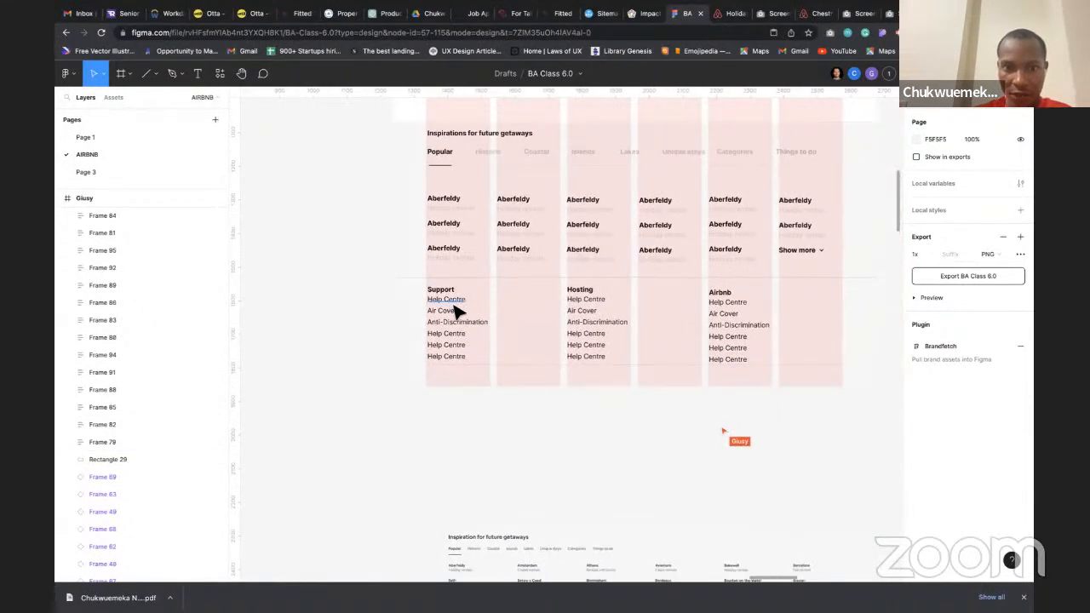
{"action": "scroll", "coordinate": [454, 311], "scroll_direction": "up", "scroll_amount": 3}
{"action": "scroll", "coordinate": [457, 314], "scroll_direction": "down", "scroll_amount": 1}
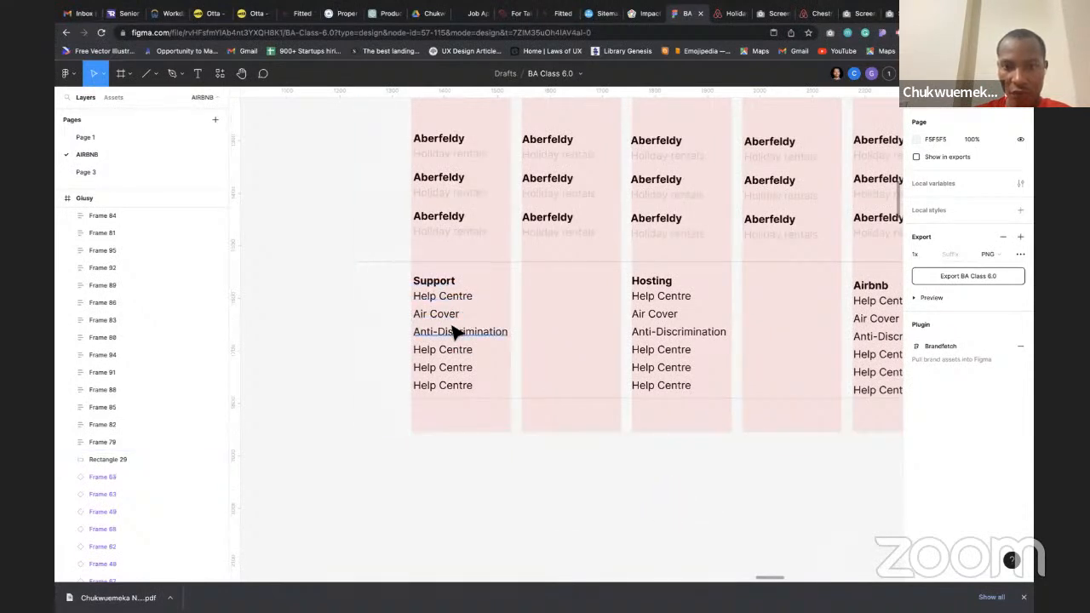
{"action": "scroll", "coordinate": [454, 329], "scroll_direction": "down", "scroll_amount": 2}
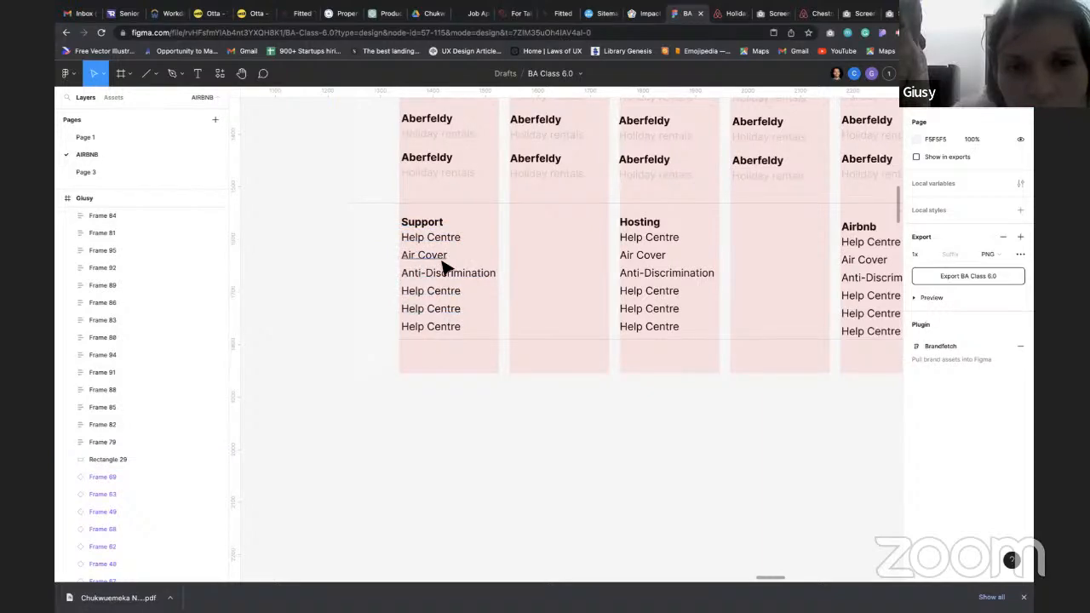
{"action": "scroll", "coordinate": [474, 340], "scroll_direction": "down", "scroll_amount": 3}
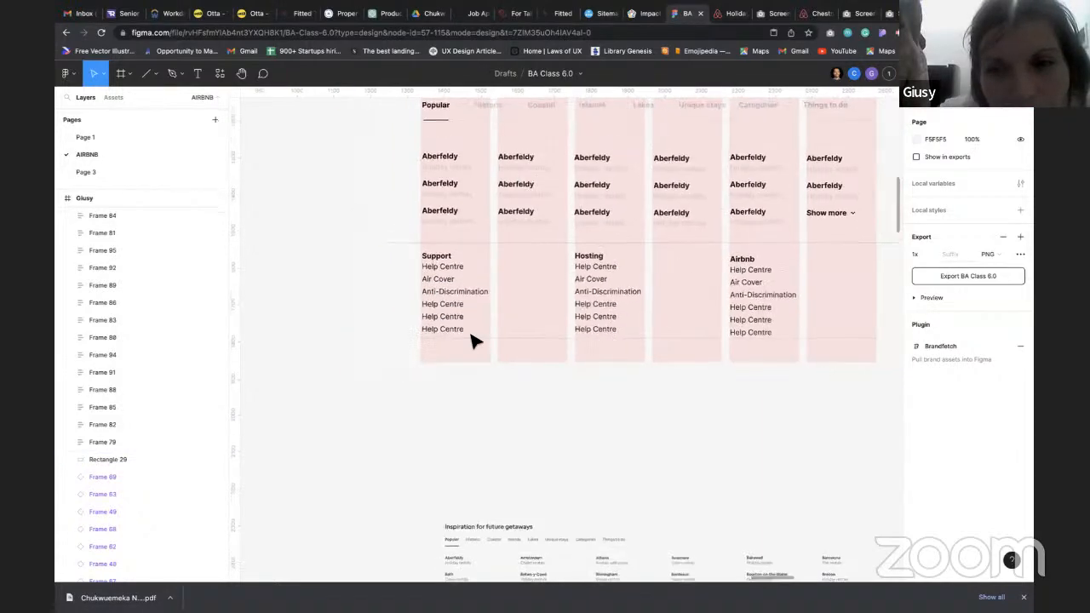
{"action": "scroll", "coordinate": [449, 273], "scroll_direction": "up", "scroll_amount": 3}
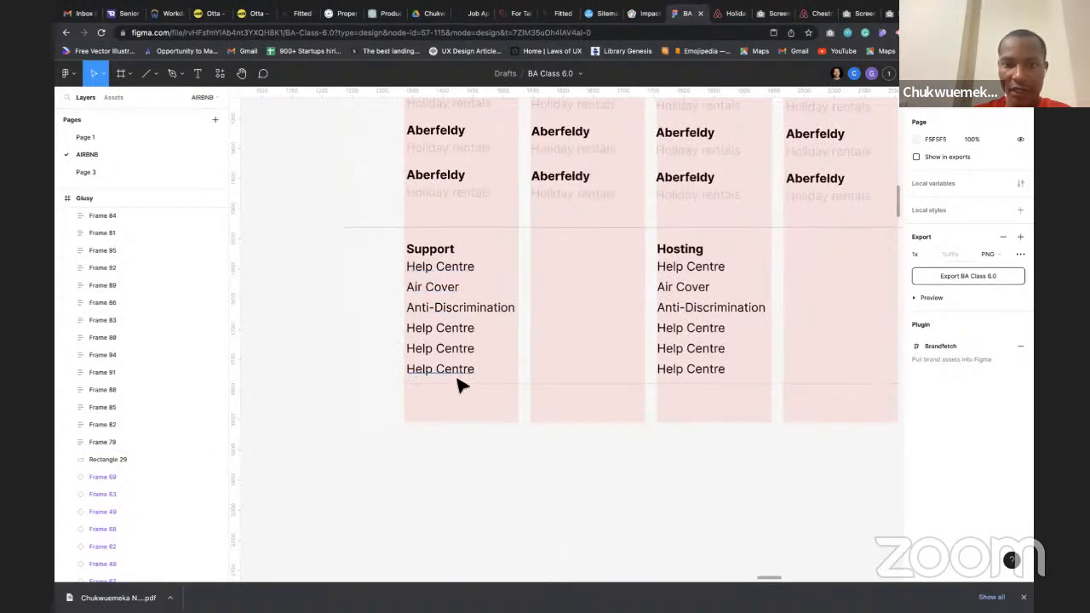
{"action": "scroll", "coordinate": [458, 386], "scroll_direction": "down", "scroll_amount": 3}
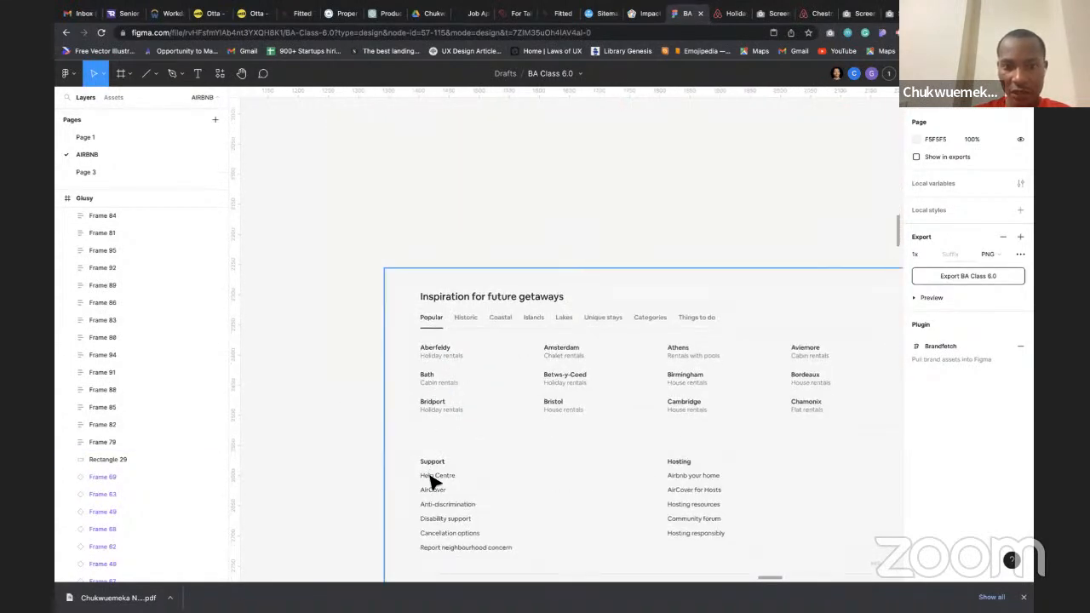
{"action": "scroll", "coordinate": [434, 477], "scroll_direction": "up", "scroll_amount": 5}
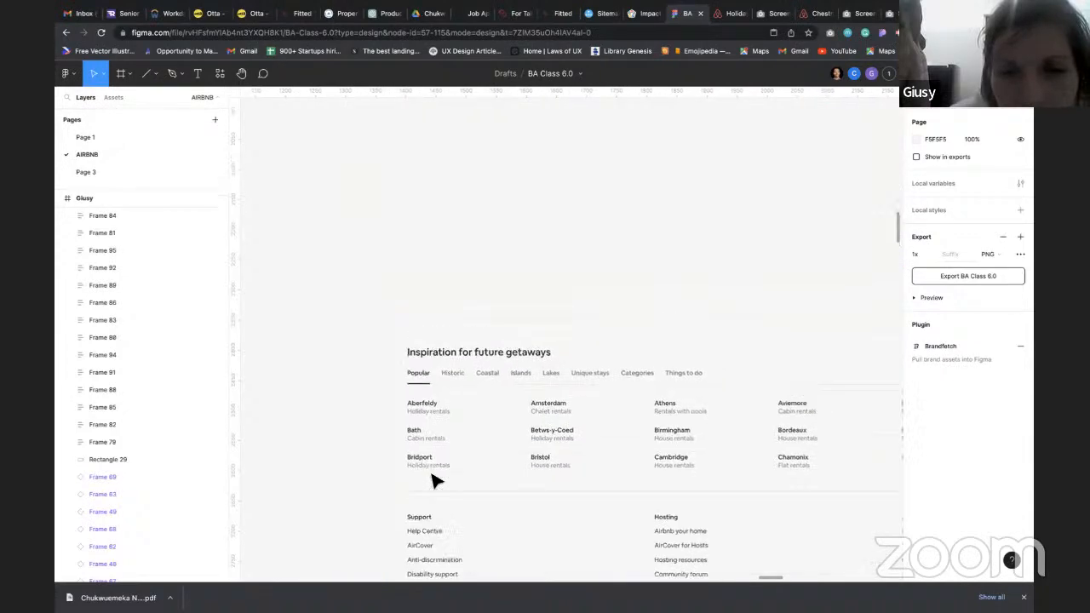
{"action": "scroll", "coordinate": [435, 380], "scroll_direction": "down", "scroll_amount": 5}
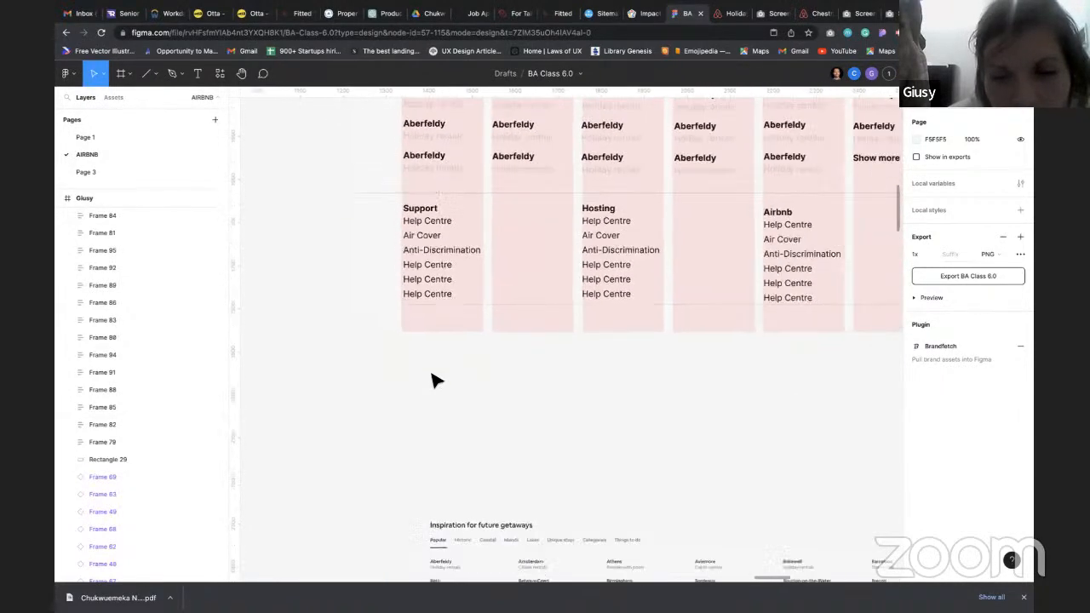
{"action": "scroll", "coordinate": [432, 373], "scroll_direction": "up", "scroll_amount": 1}
{"action": "scroll", "coordinate": [431, 374], "scroll_direction": "right", "scroll_amount": 1}
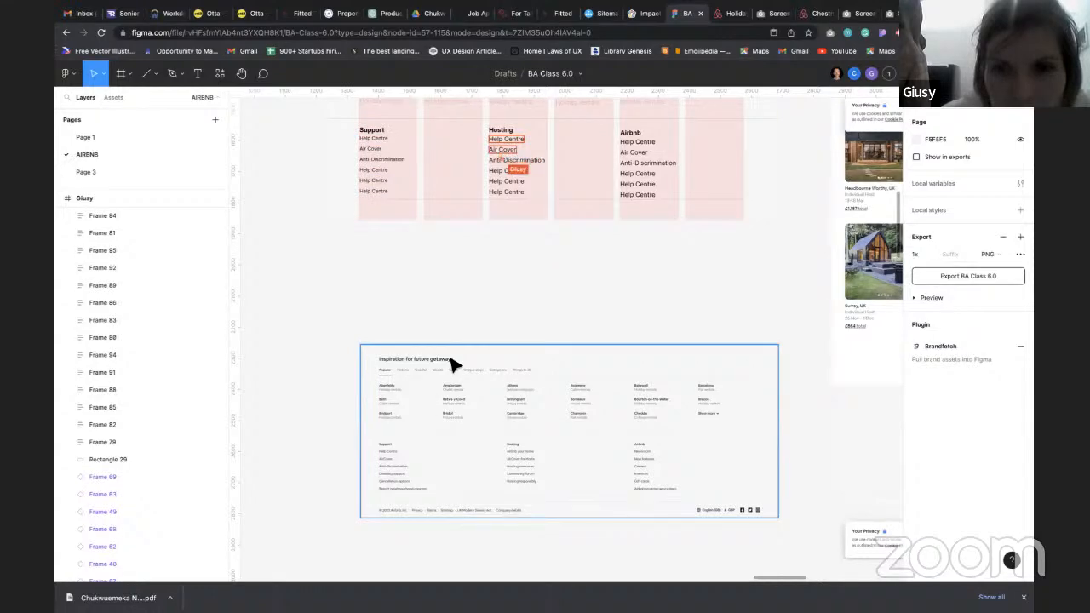
Check the other collaborator's "Inspiration for Future getaways" section, including the category row and the "Aberfeldy" entry with "Holiday rentals"
{"action": "scroll", "coordinate": [487, 260], "scroll_direction": "down", "scroll_amount": 5}
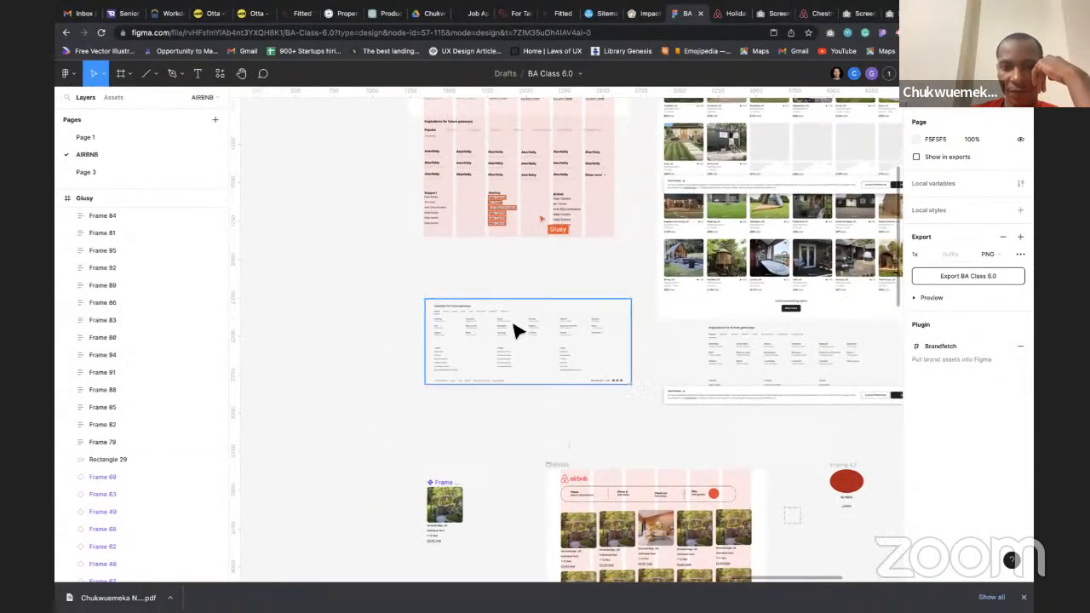
{"action": "scroll", "coordinate": [514, 328], "scroll_direction": "down", "scroll_amount": 5}
{"action": "scroll", "coordinate": [561, 315], "scroll_direction": "up", "scroll_amount": 5}
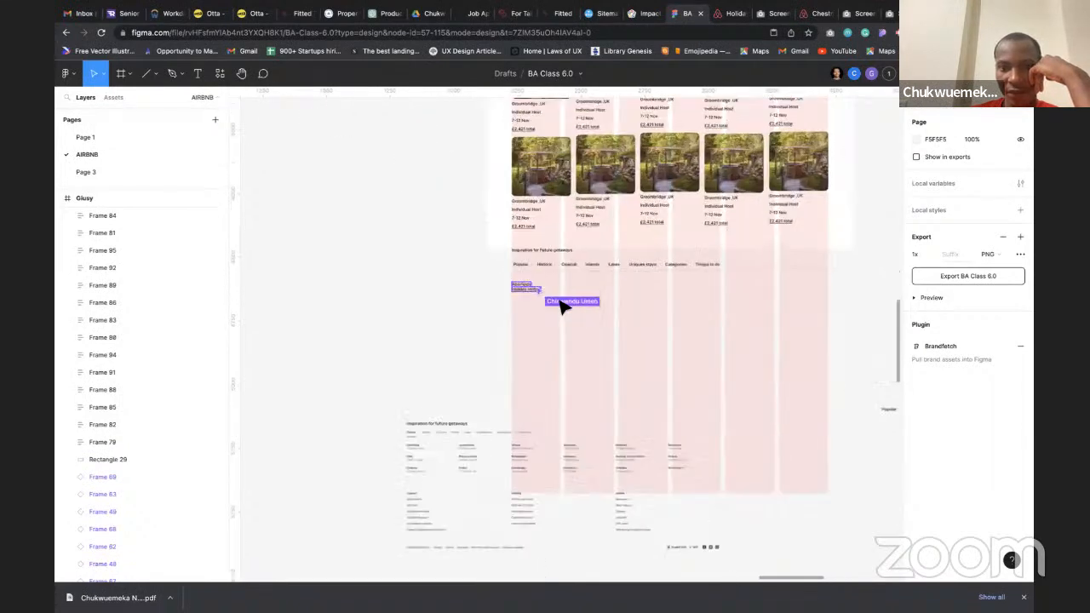
{"action": "scroll", "coordinate": [549, 298], "scroll_direction": "down", "scroll_amount": 10}
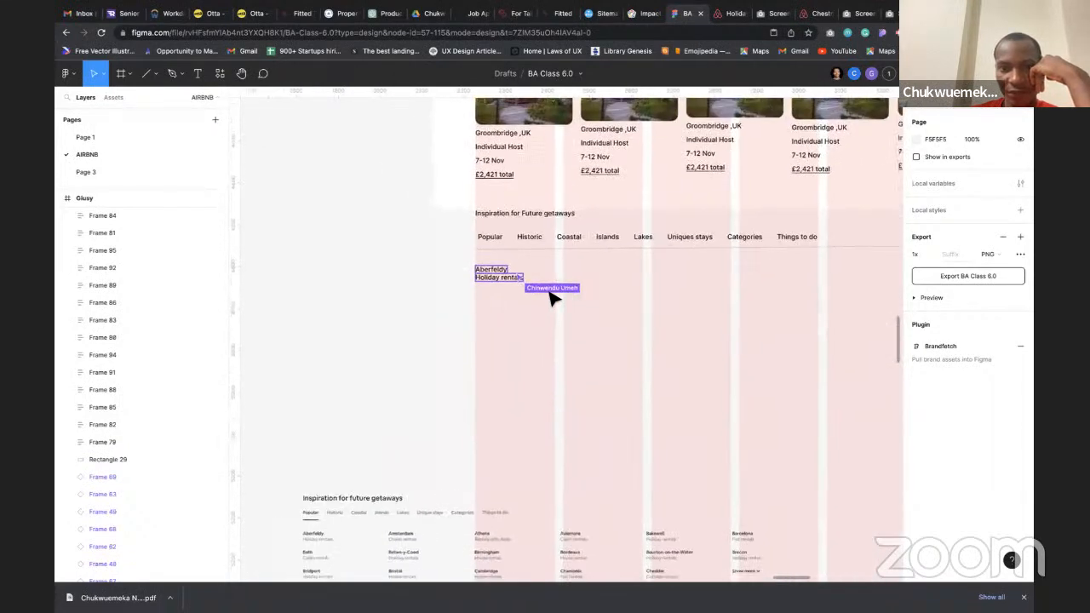
{"action": "scroll", "coordinate": [551, 317], "scroll_direction": "right", "scroll_amount": 3}
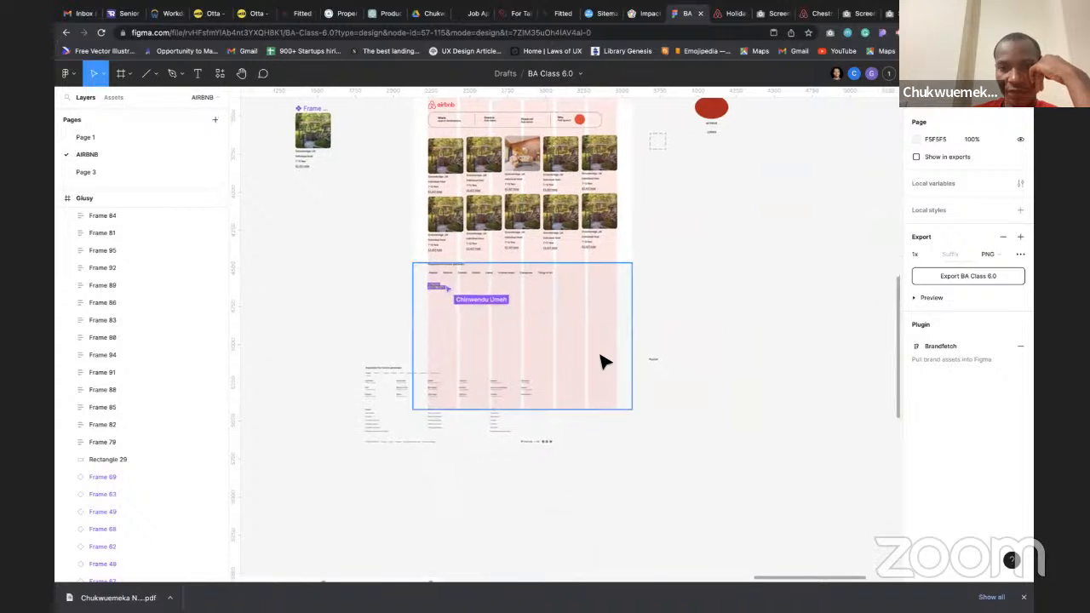
{"action": "scroll", "coordinate": [749, 168], "scroll_direction": "up", "scroll_amount": 3}
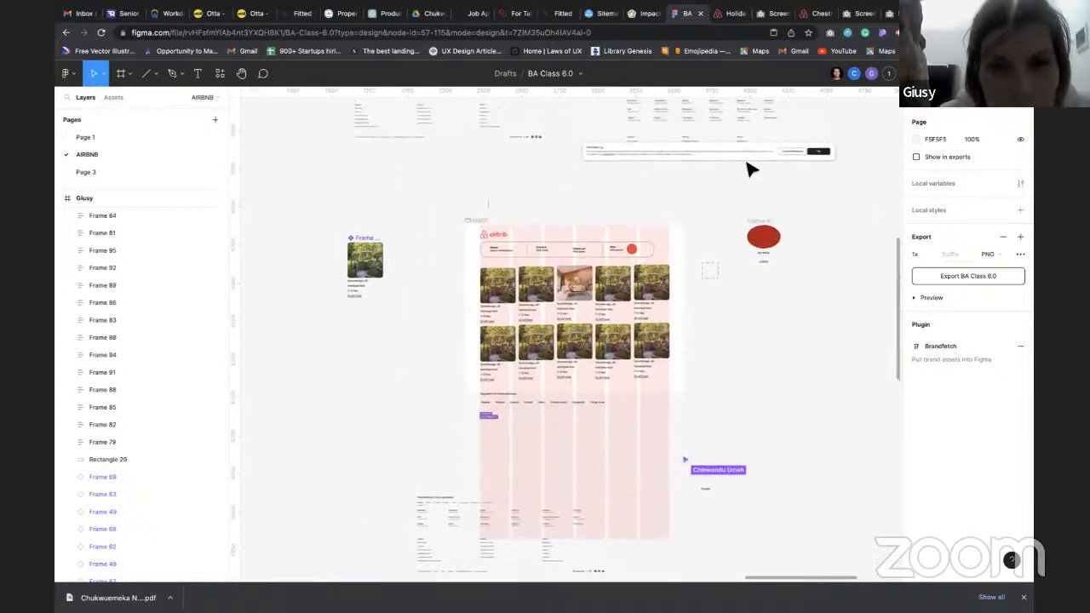
{"action": "scroll", "coordinate": [472, 185], "scroll_direction": "down", "scroll_amount": 3}
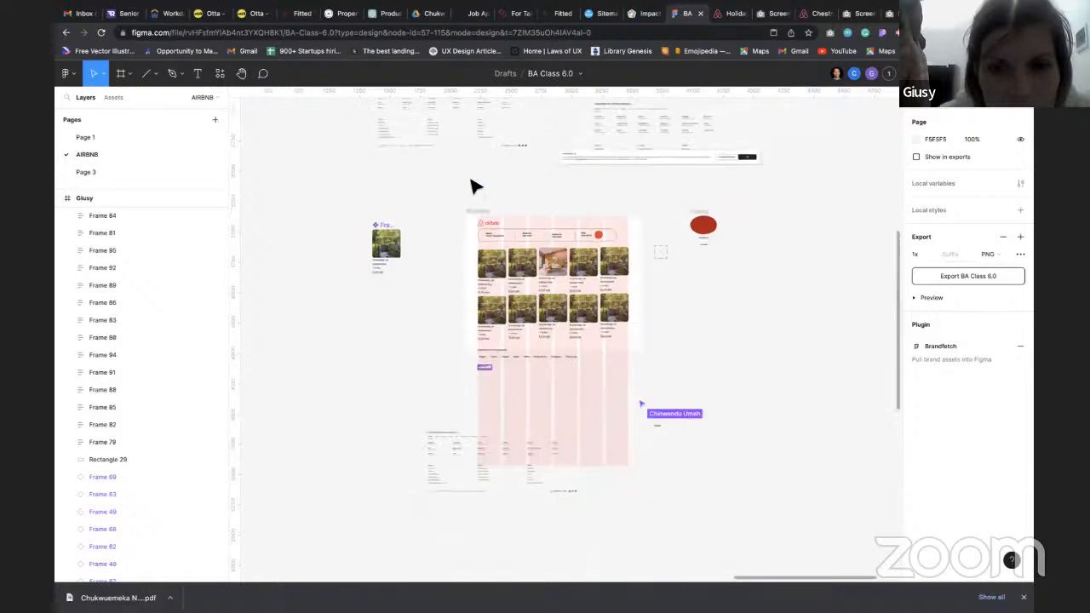
Survey all the homepage frames and reference screenshots on the canvas, then inspect the header and listing cards of the first collaborator's frame
{"action": "scroll", "coordinate": [472, 185], "scroll_direction": "up", "scroll_amount": 5}
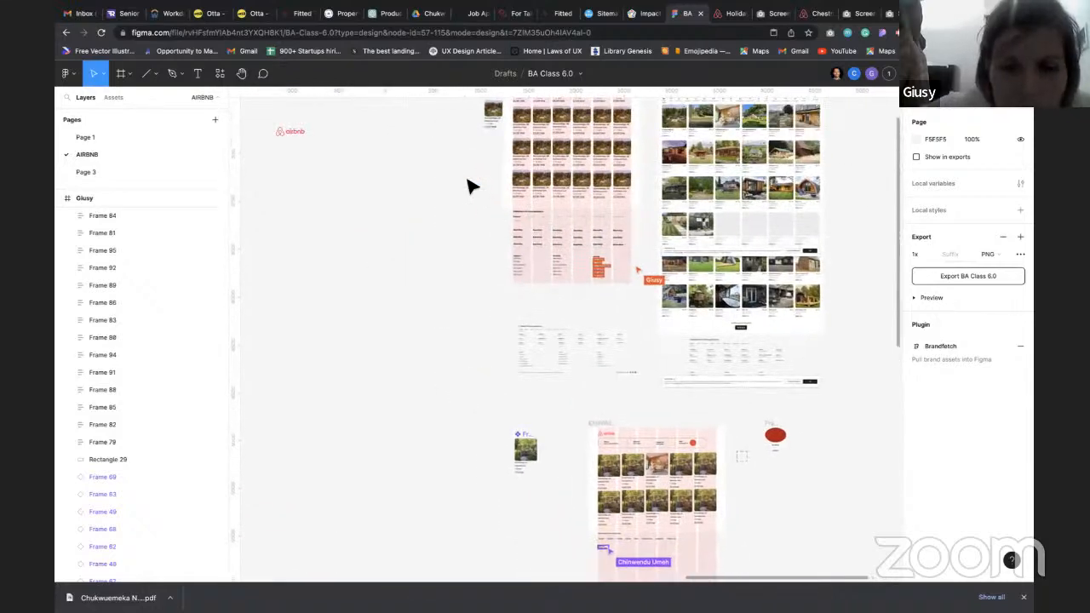
{"action": "scroll", "coordinate": [416, 200], "scroll_direction": "down", "scroll_amount": 5}
{"action": "scroll", "coordinate": [417, 201], "scroll_direction": "left", "scroll_amount": 2}
{"action": "scroll", "coordinate": [417, 201], "scroll_direction": "down", "scroll_amount": 1}
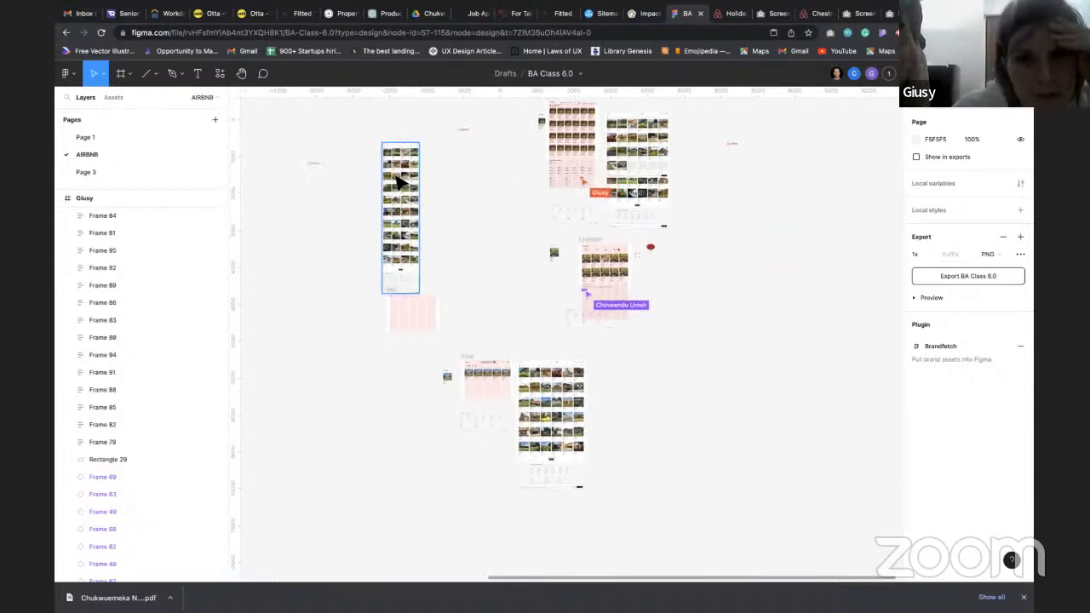
{"action": "scroll", "coordinate": [540, 150], "scroll_direction": "up", "scroll_amount": 1}
{"action": "scroll", "coordinate": [540, 152], "scroll_direction": "up", "scroll_amount": 3}
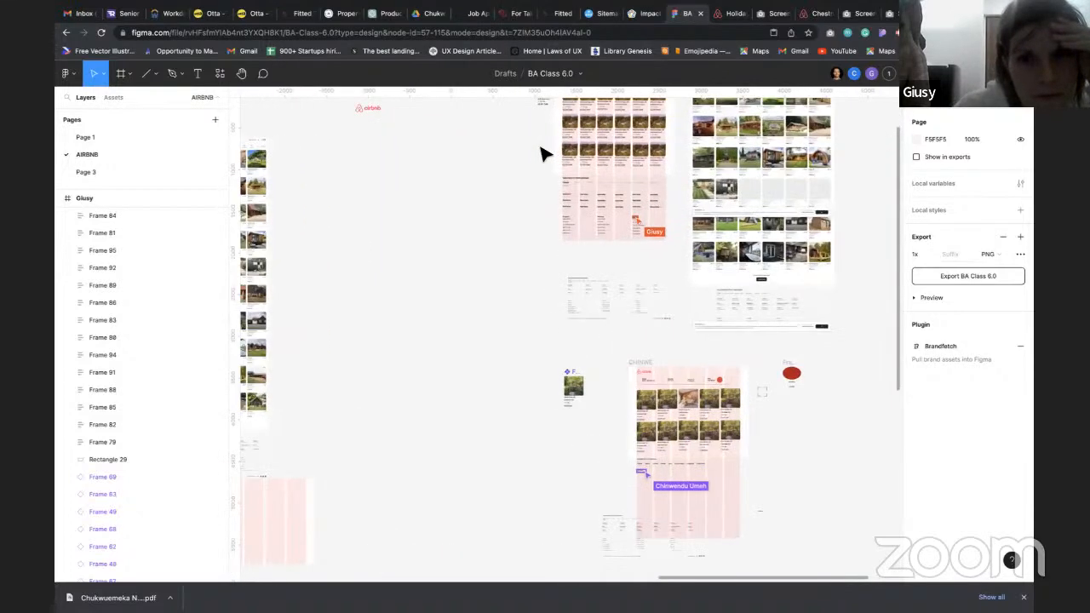
{"action": "scroll", "coordinate": [540, 152], "scroll_direction": "up", "scroll_amount": 3}
{"action": "scroll", "coordinate": [540, 149], "scroll_direction": "down", "scroll_amount": 3}
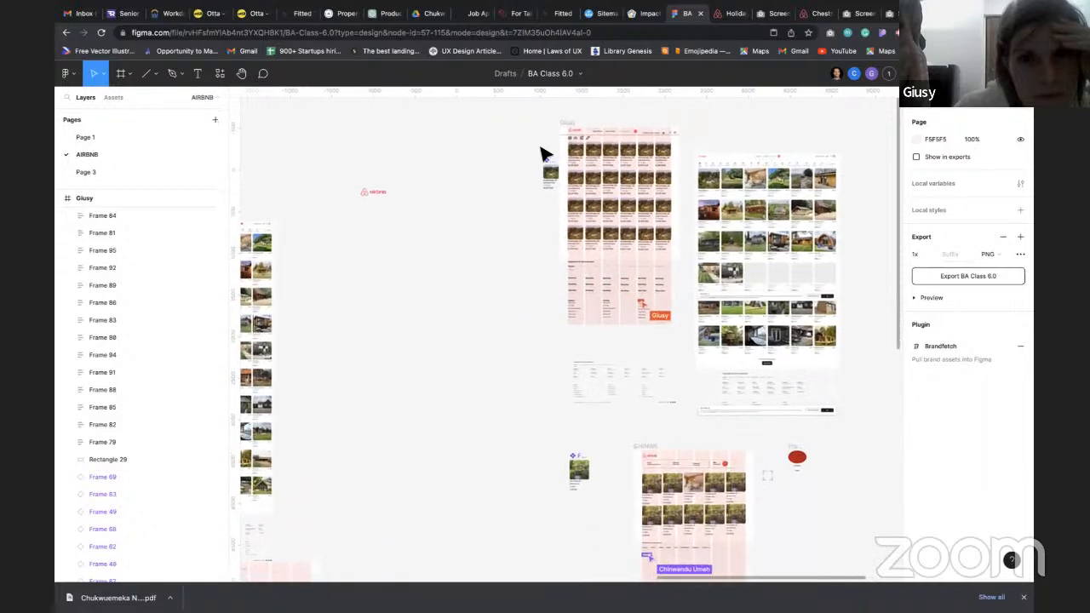
{"action": "scroll", "coordinate": [541, 148], "scroll_direction": "up", "scroll_amount": 1}
{"action": "scroll", "coordinate": [540, 149], "scroll_direction": "right", "scroll_amount": 1}
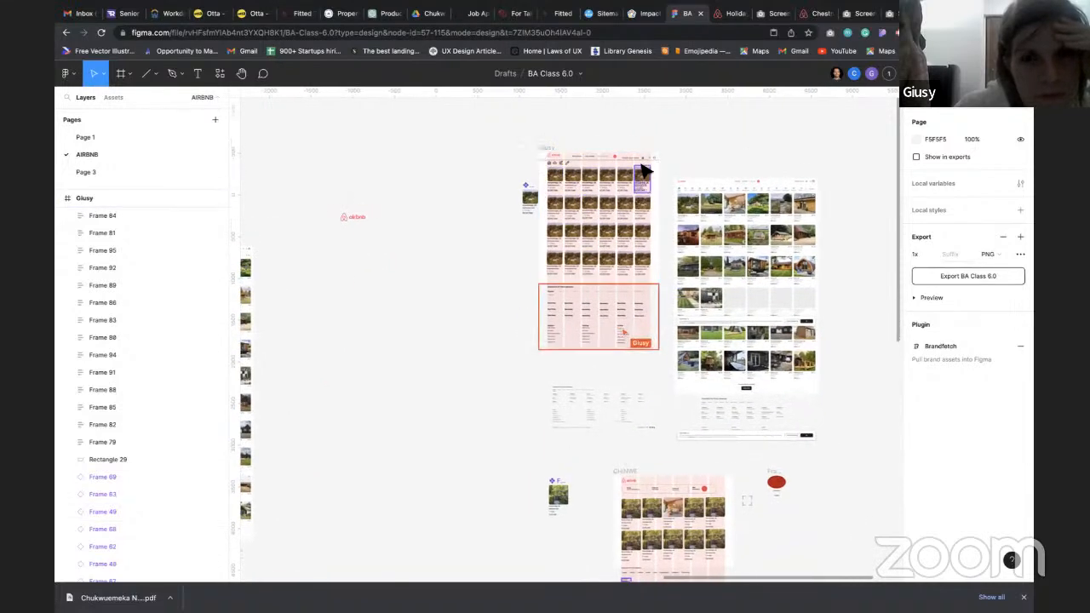
{"action": "scroll", "coordinate": [630, 172], "scroll_direction": "up", "scroll_amount": 5}
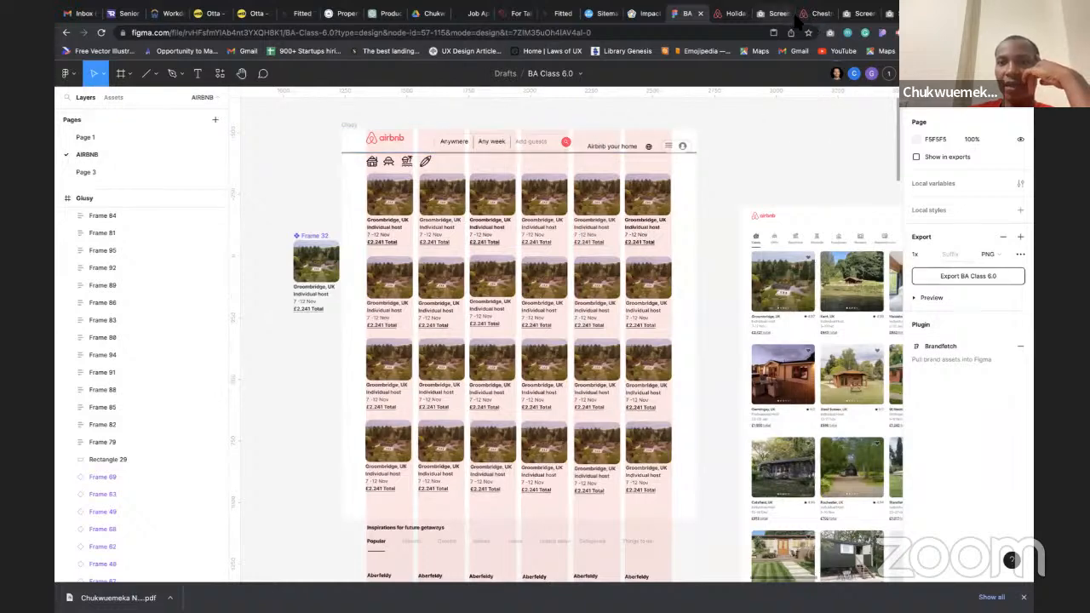
Switch to the Airbnb website, reload its homepage and open the "Airbnb your home" page
{"action": "left_click", "coordinate": [726, 15]}
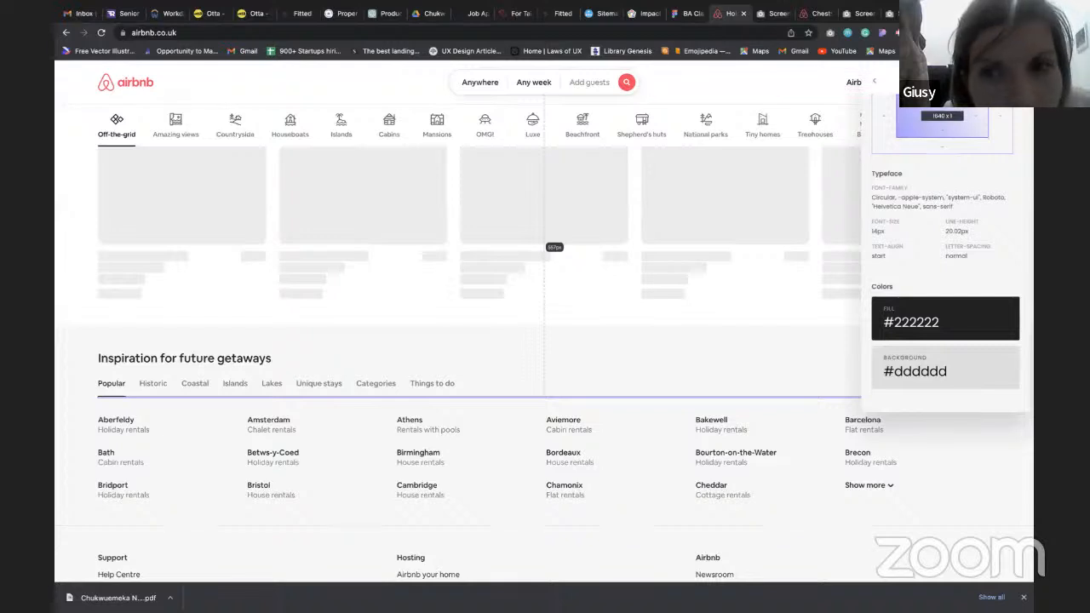
{"action": "key", "text": "super+r"}
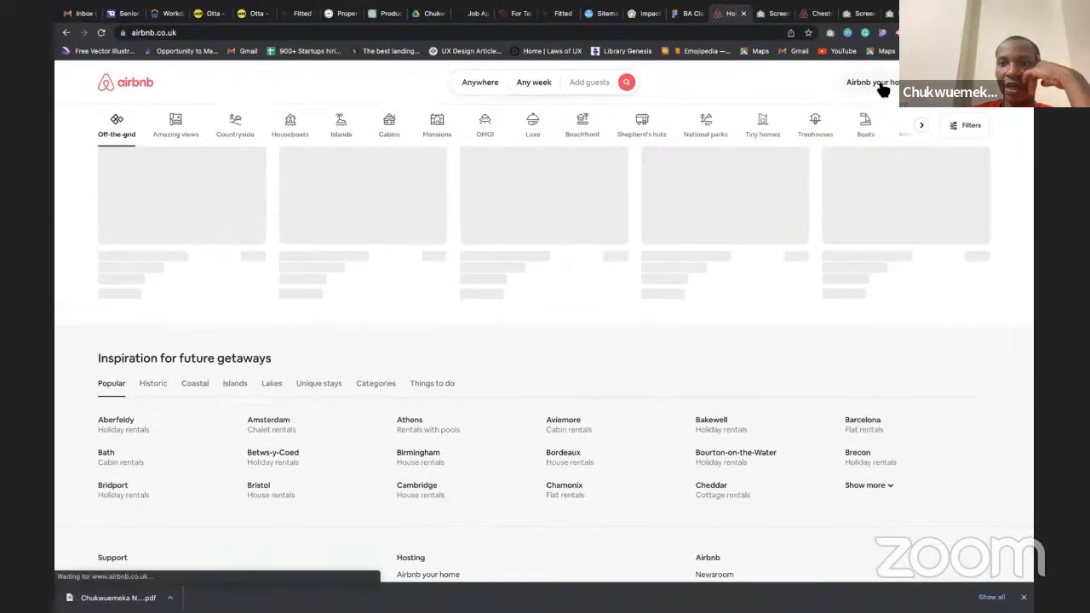
{"action": "left_click", "coordinate": [879, 85]}
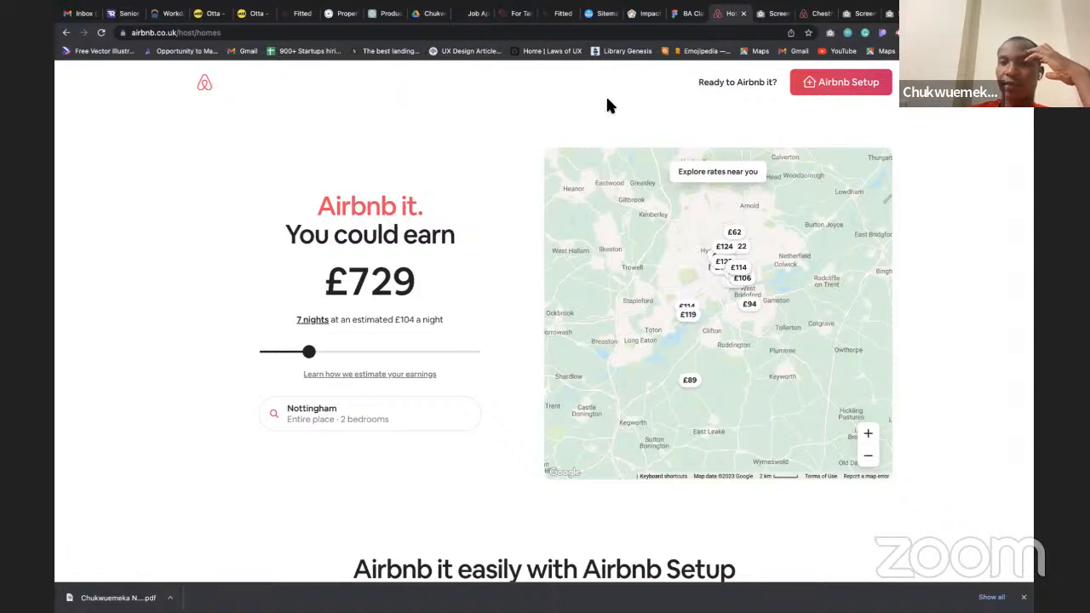
Open the page inspector's asset list for the hosting page and look through its exportable map images, logo and icons
{"action": "left_click", "coordinate": [883, 34]}
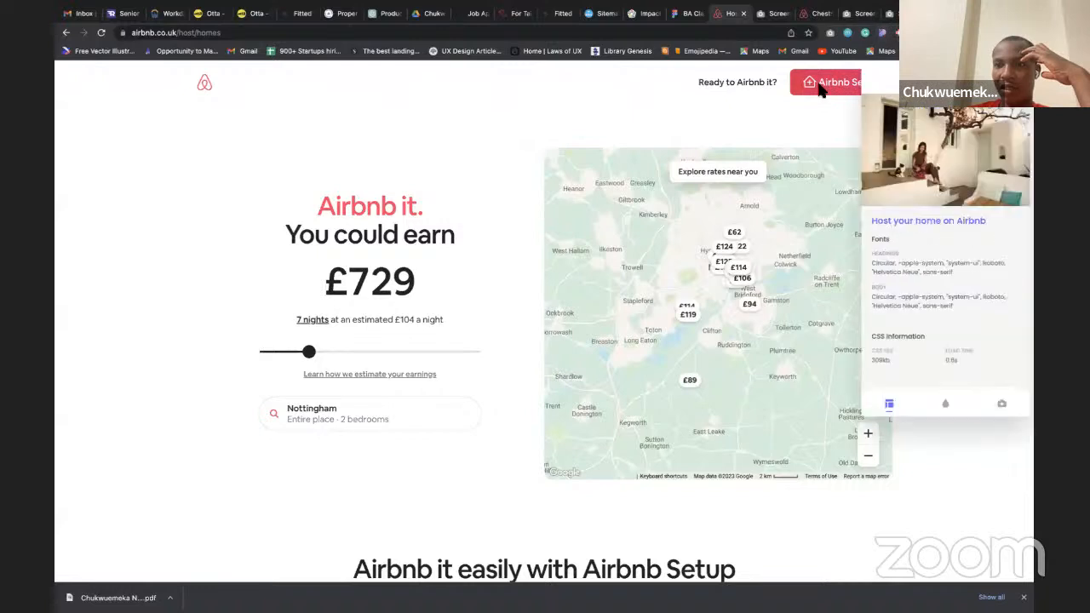
{"action": "left_click", "coordinate": [1002, 404]}
{"action": "scroll", "coordinate": [952, 326], "scroll_direction": "down", "scroll_amount": 5}
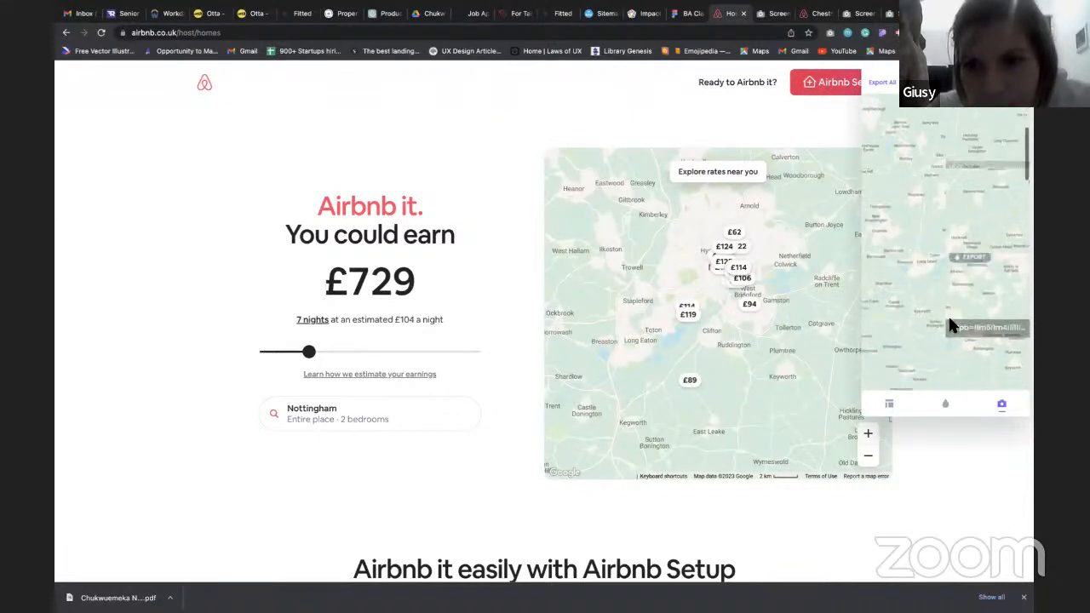
{"action": "scroll", "coordinate": [952, 326], "scroll_direction": "up", "scroll_amount": 2}
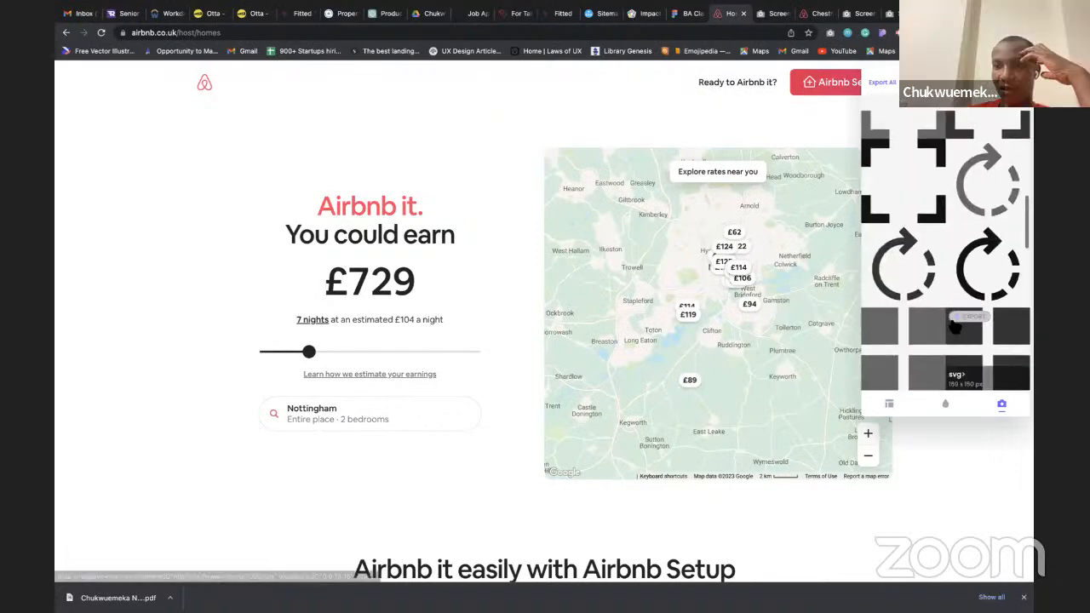
{"action": "scroll", "coordinate": [952, 326], "scroll_direction": "down", "scroll_amount": 4}
{"action": "scroll", "coordinate": [952, 323], "scroll_direction": "down", "scroll_amount": 8}
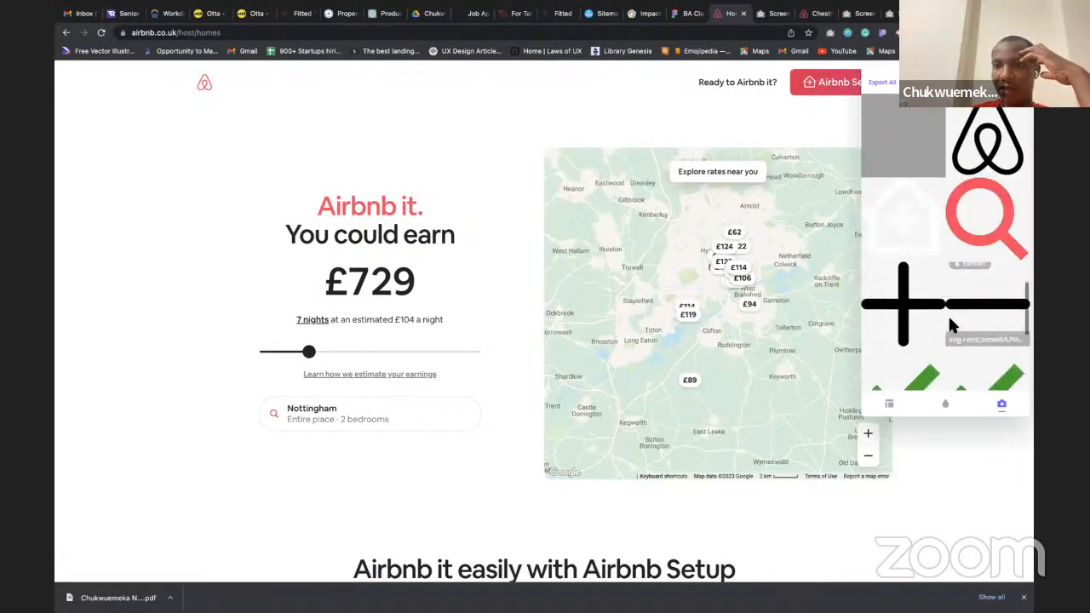
{"action": "scroll", "coordinate": [952, 323], "scroll_direction": "down", "scroll_amount": 3}
{"action": "scroll", "coordinate": [952, 324], "scroll_direction": "up", "scroll_amount": 2}
{"action": "scroll", "coordinate": [952, 323], "scroll_direction": "down", "scroll_amount": 2}
{"action": "scroll", "coordinate": [952, 323], "scroll_direction": "up", "scroll_amount": 1}
{"action": "scroll", "coordinate": [951, 326], "scroll_direction": "up", "scroll_amount": 10}
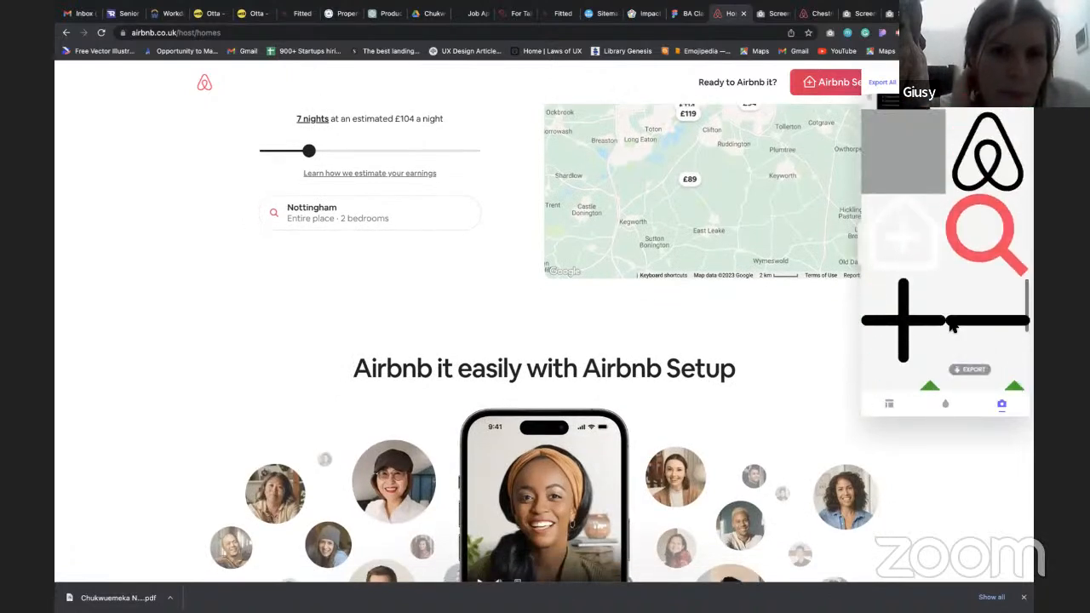
{"action": "scroll", "coordinate": [952, 323], "scroll_direction": "up", "scroll_amount": 6}
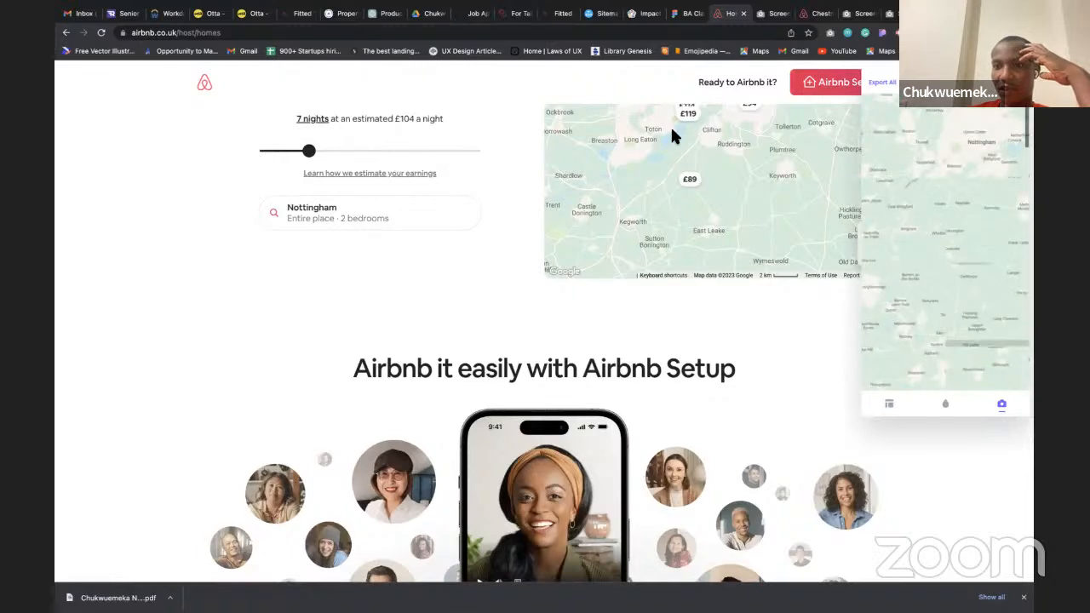
{"action": "scroll", "coordinate": [672, 261], "scroll_direction": "up", "scroll_amount": 3}
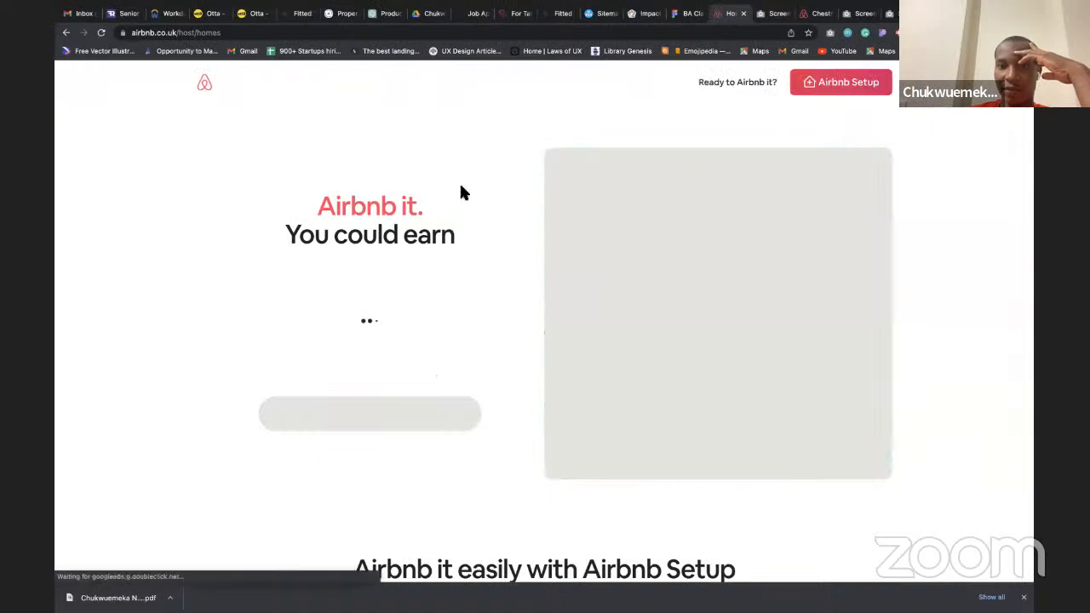
{"action": "left_click_drag", "start_coordinate": [266, 352], "coordinate": [308, 351]}
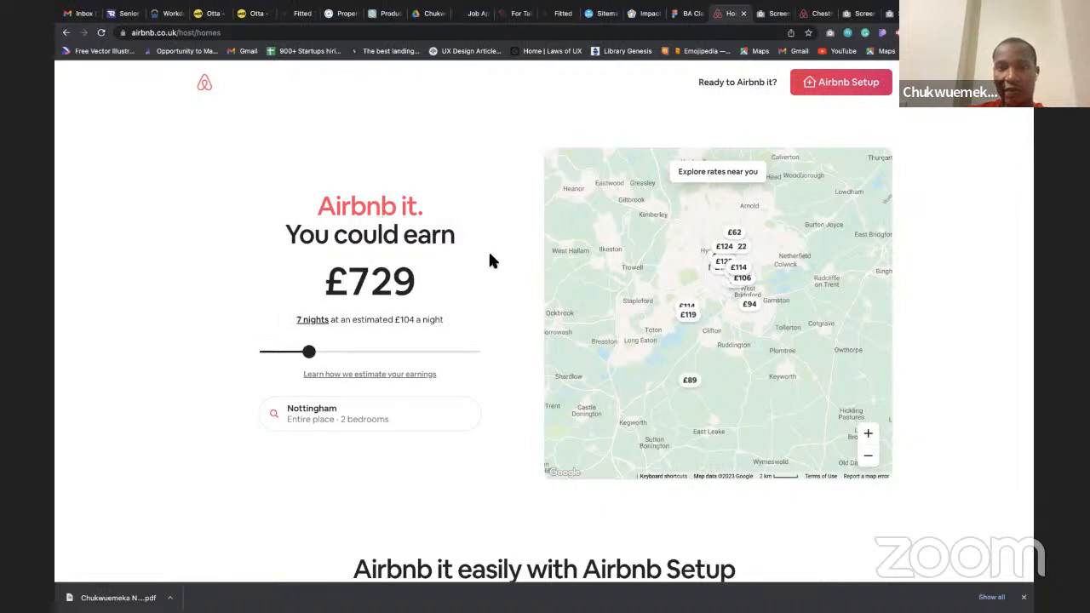
Switch to the BA Class 6.0 file in Figma and follow the collaborator's view to their "Inspiration for Future getaways" section
{"action": "left_click", "coordinate": [688, 14]}
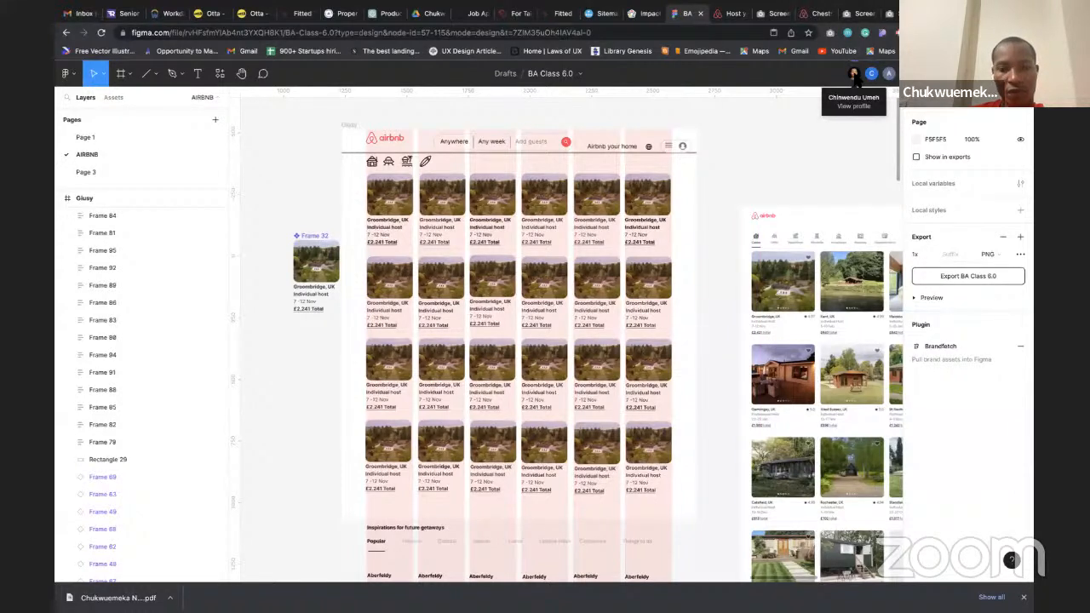
{"action": "left_click", "coordinate": [854, 75]}
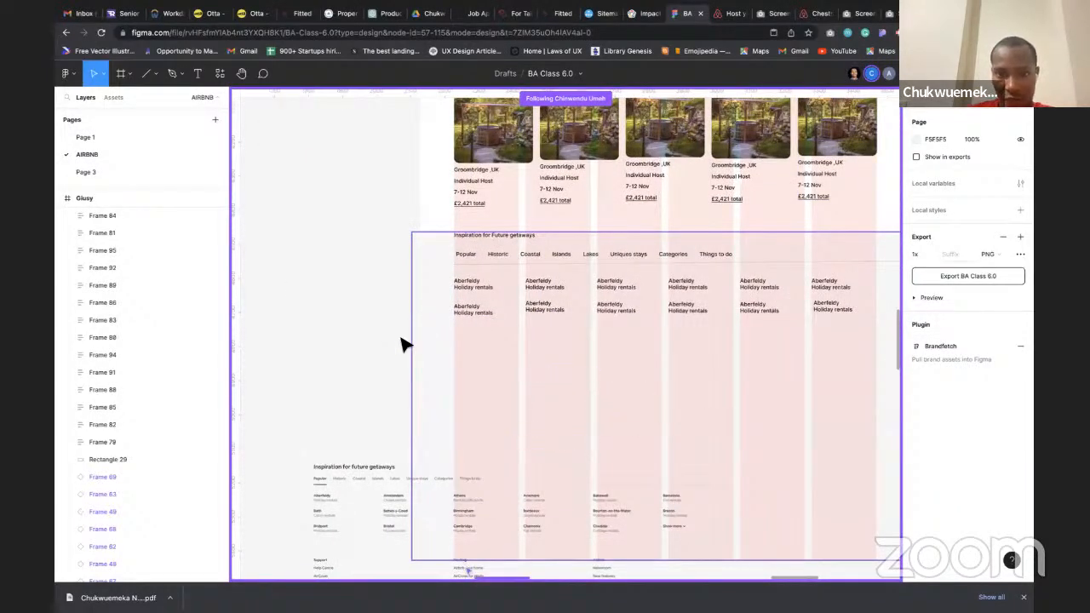
{"action": "scroll", "coordinate": [389, 355], "scroll_direction": "down", "scroll_amount": 2}
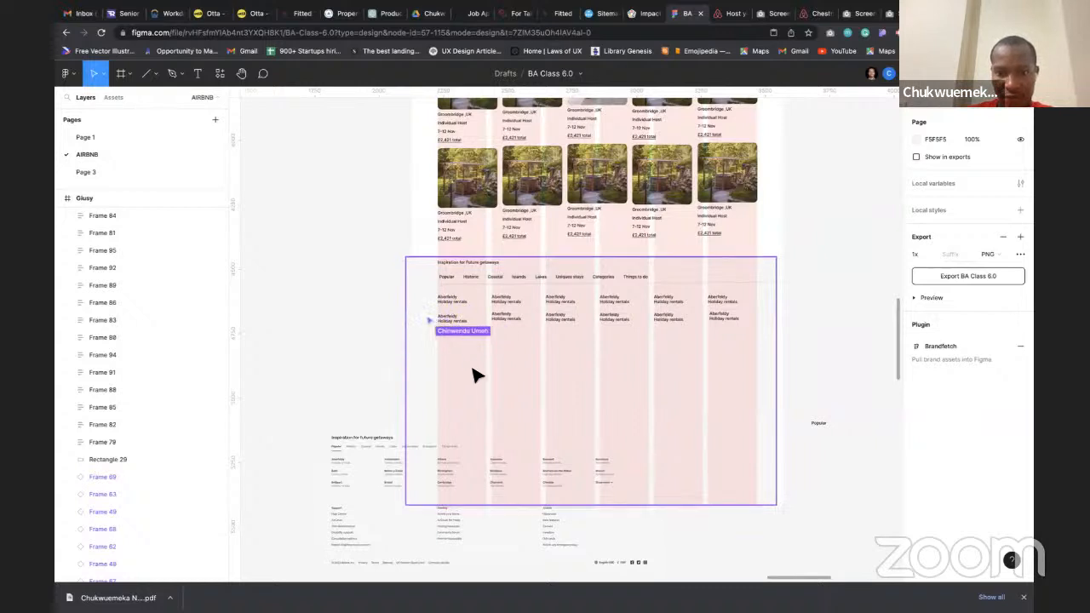
{"action": "scroll", "coordinate": [409, 315], "scroll_direction": "down", "scroll_amount": 2}
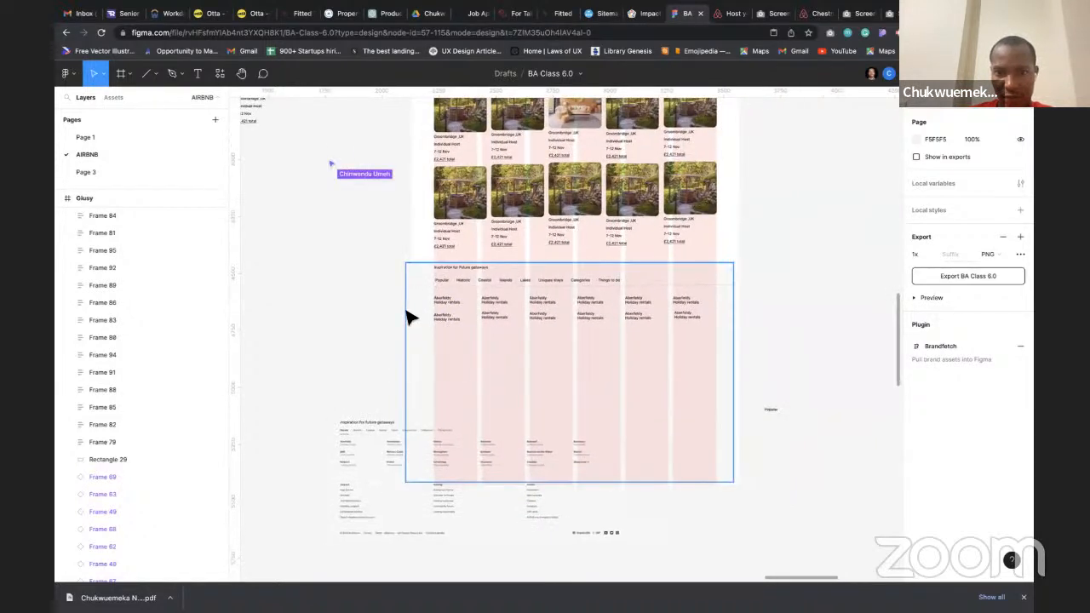
Examine the collaborator's listing cards and "Inspiration for Future getaways" columns, including the category row and the "Aberfeldy" entries
{"action": "scroll", "coordinate": [409, 315], "scroll_direction": "up", "scroll_amount": 3}
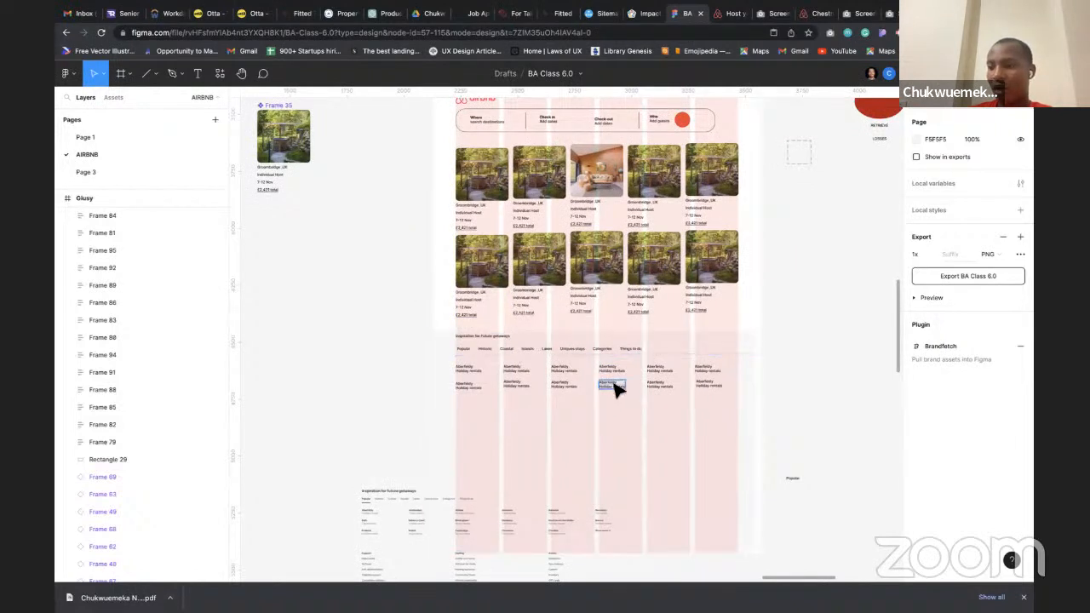
{"action": "scroll", "coordinate": [518, 420], "scroll_direction": "right", "scroll_amount": 3}
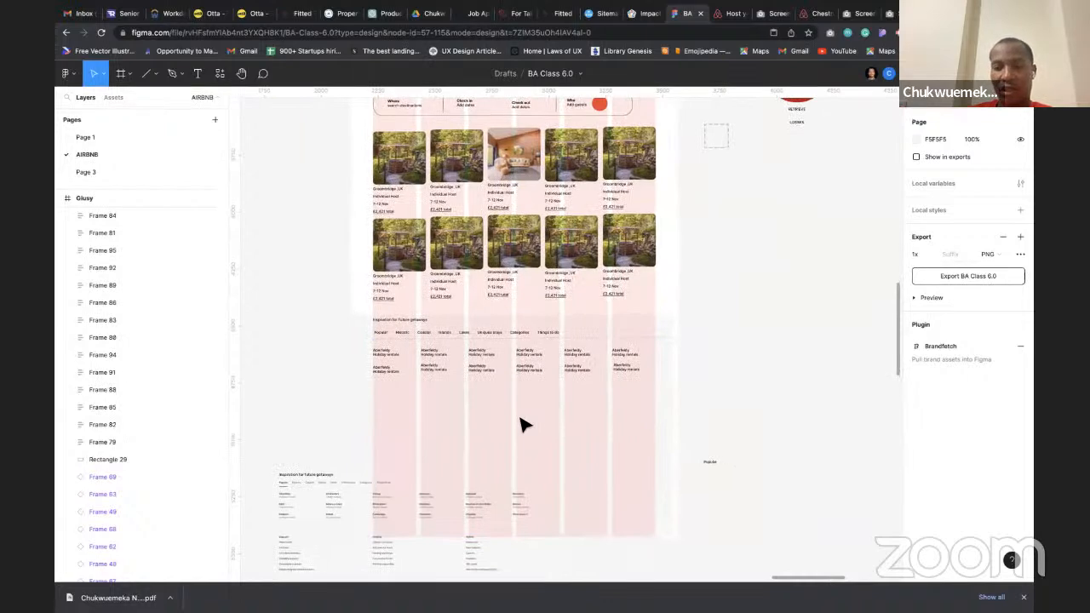
{"action": "scroll", "coordinate": [490, 470], "scroll_direction": "up", "scroll_amount": 3}
{"action": "scroll", "coordinate": [489, 474], "scroll_direction": "down", "scroll_amount": 5}
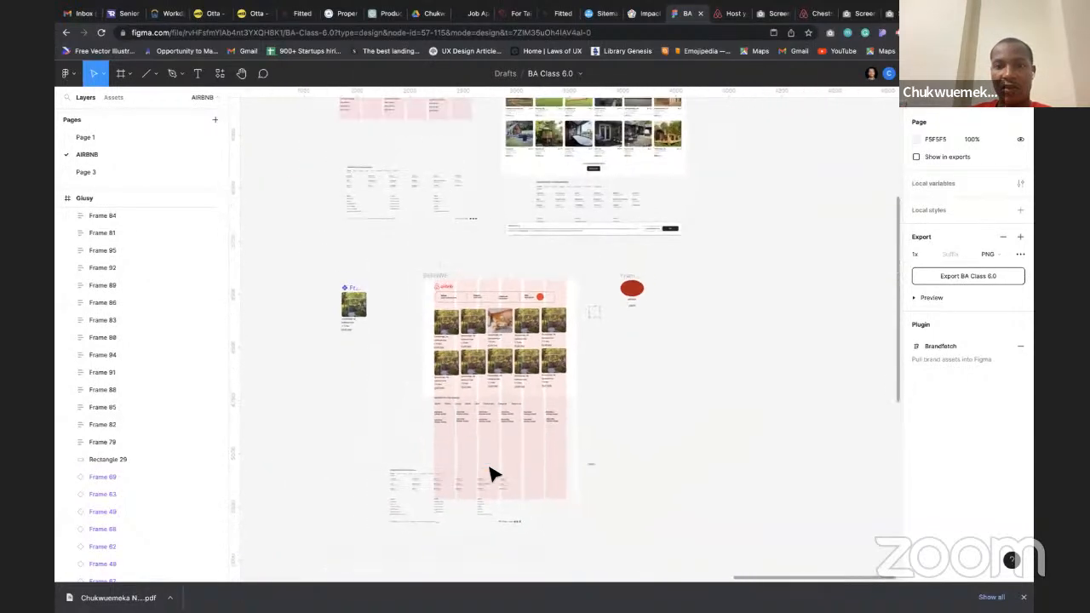
{"action": "scroll", "coordinate": [491, 474], "scroll_direction": "right", "scroll_amount": 3}
{"action": "scroll", "coordinate": [491, 474], "scroll_direction": "down", "scroll_amount": 1}
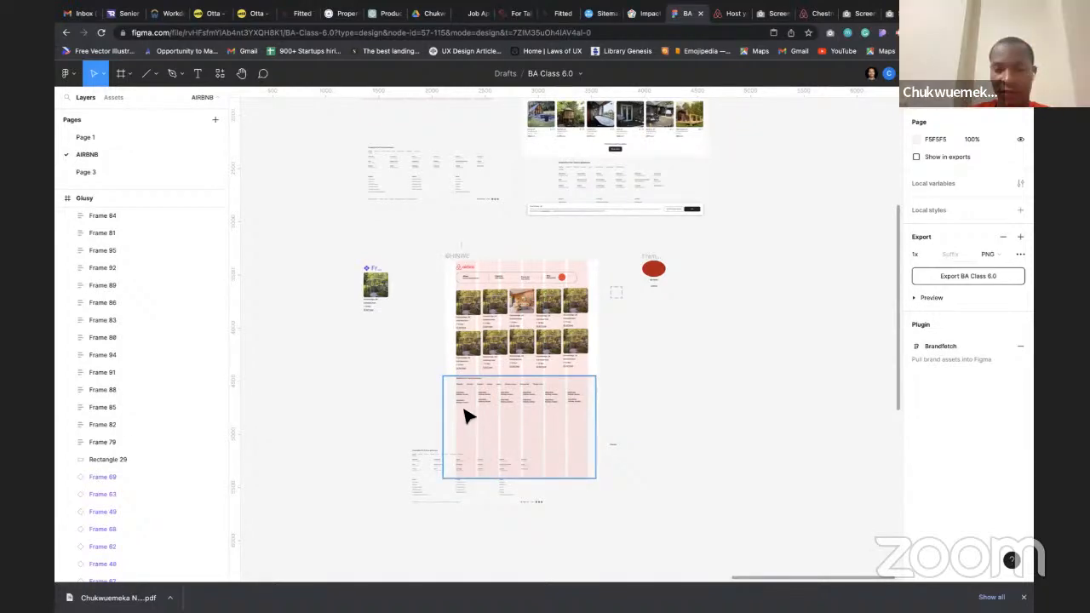
{"action": "scroll", "coordinate": [469, 415], "scroll_direction": "up", "scroll_amount": 5}
{"action": "scroll", "coordinate": [467, 416], "scroll_direction": "up", "scroll_amount": 2}
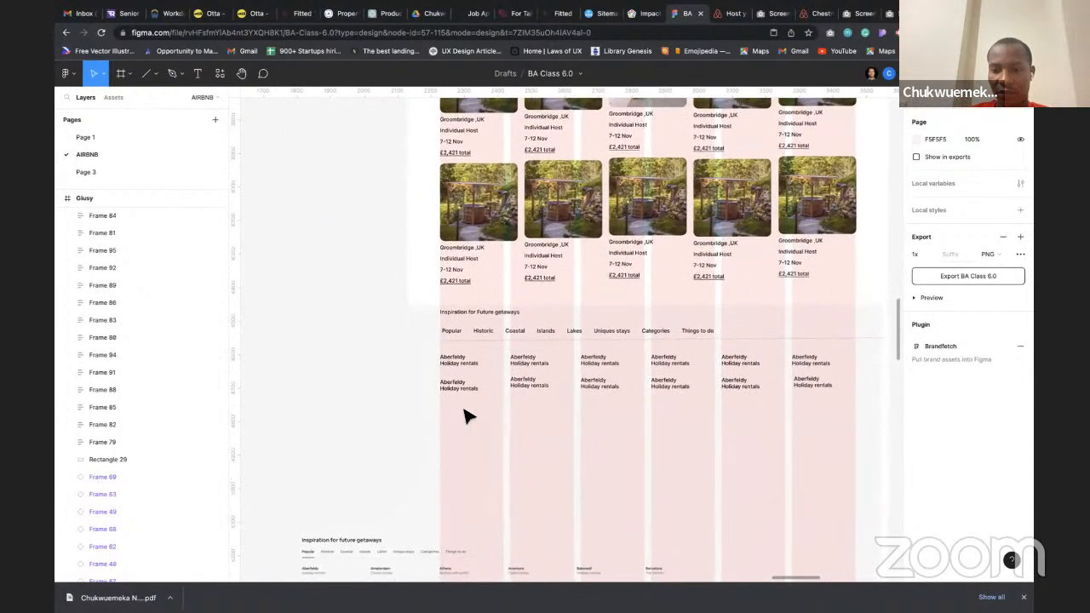
{"action": "scroll", "coordinate": [466, 416], "scroll_direction": "down", "scroll_amount": 1}
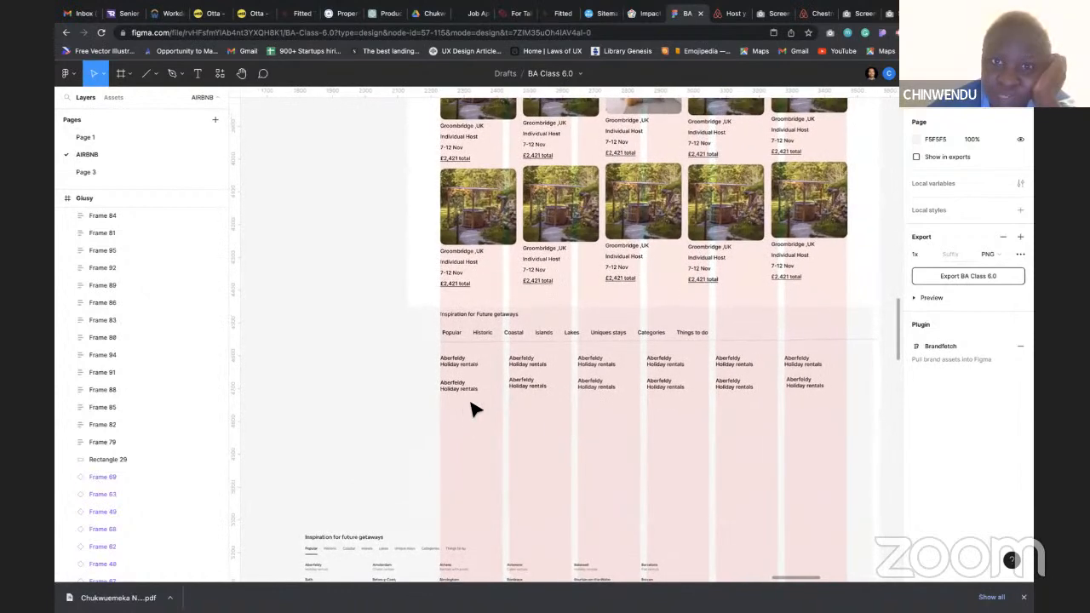
{"action": "scroll", "coordinate": [523, 382], "scroll_direction": "up", "scroll_amount": 3}
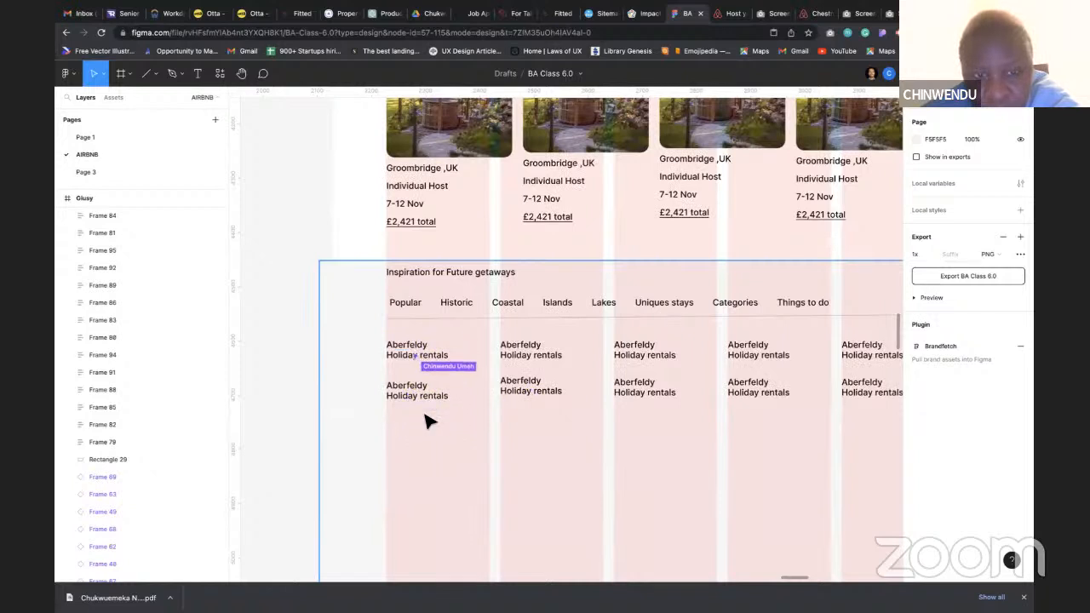
Duplicate the first "Aberfeldy / Holiday rentals" entry into the second row of the first column
{"action": "left_click", "coordinate": [407, 354]}
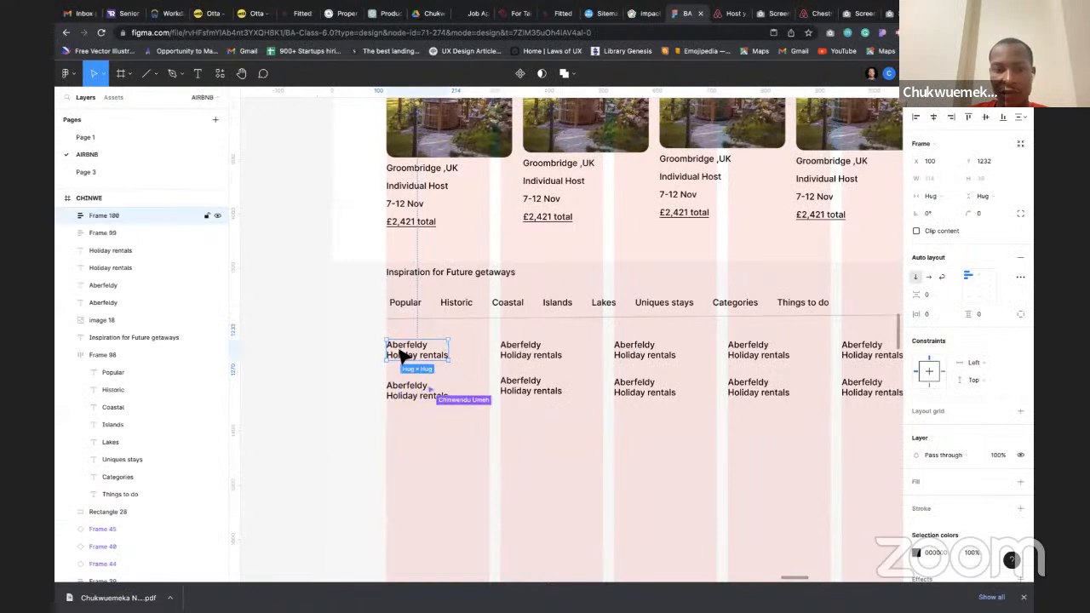
{"action": "key", "text": "ctrl+d"}
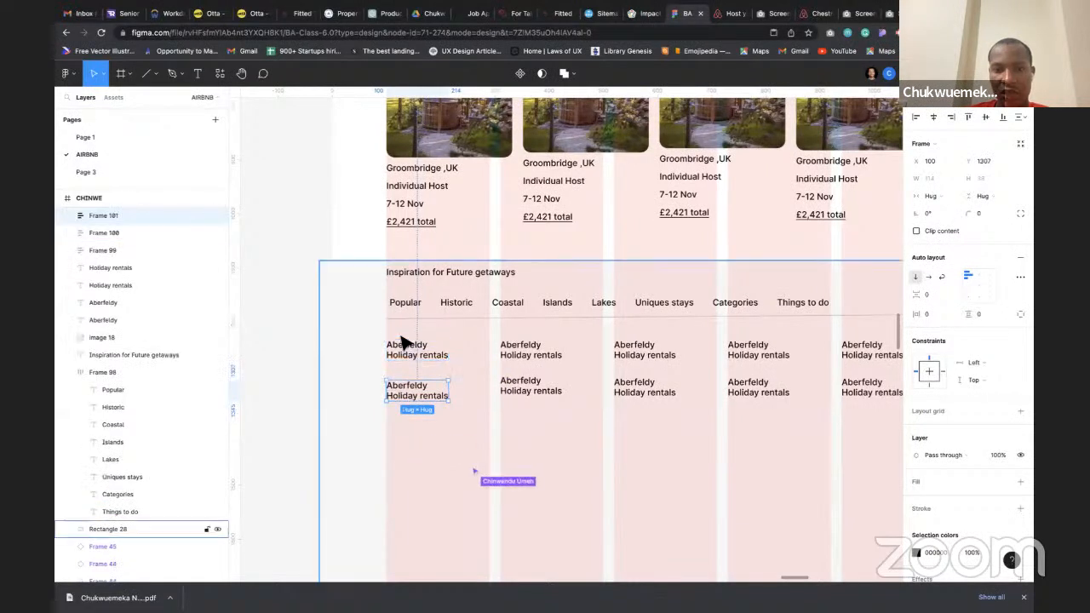
{"action": "left_click", "coordinate": [404, 345]}
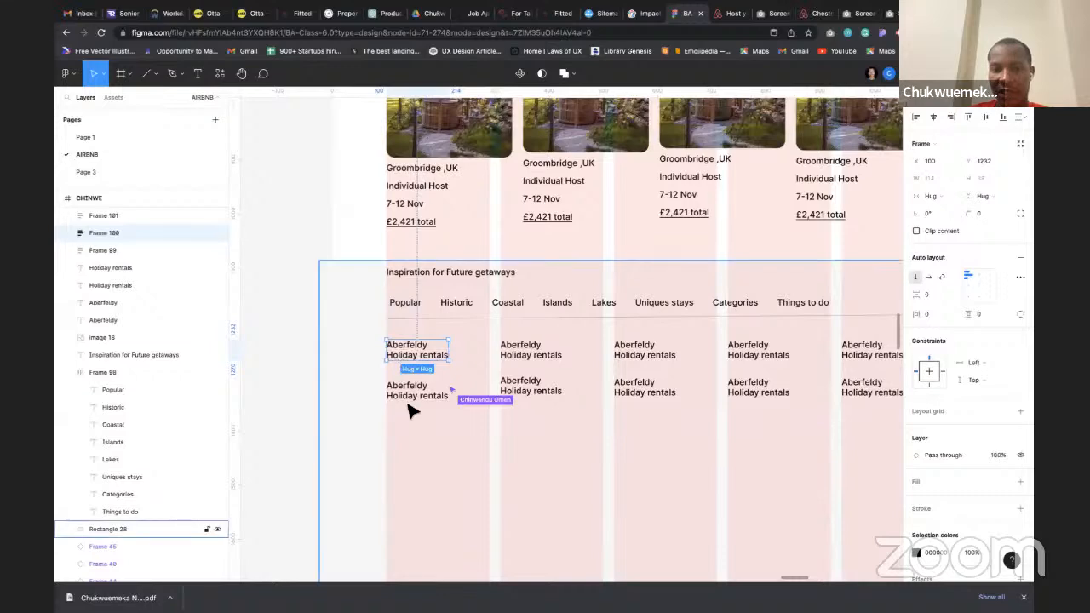
Copy the "Aberfeldy / Holiday rentals" entry into a third row of the first column, keeping the same row spacing
{"action": "scroll", "coordinate": [408, 409], "scroll_direction": "down", "scroll_amount": 5}
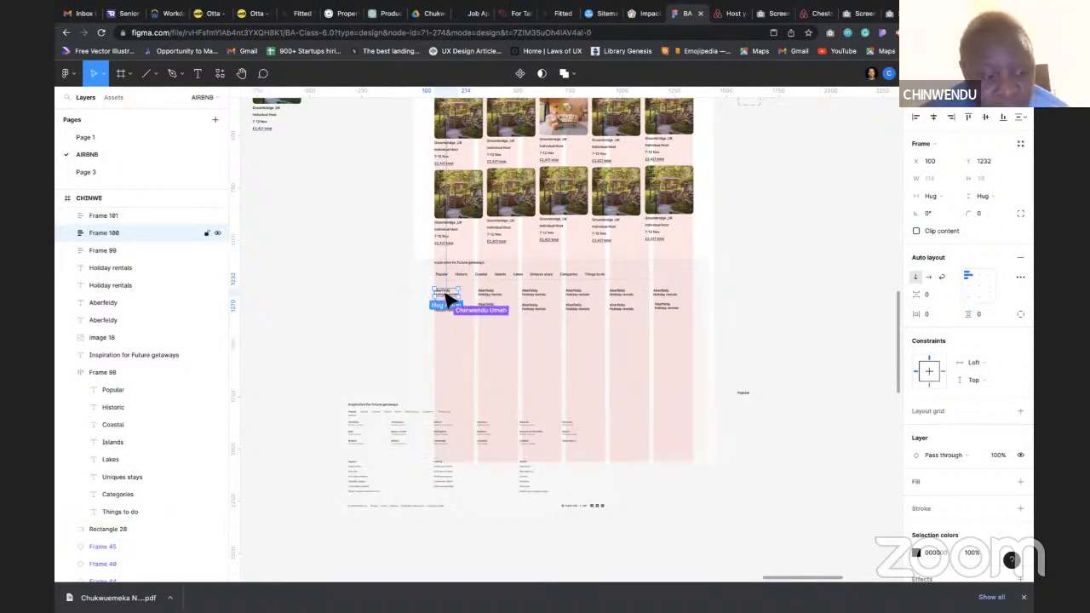
{"action": "scroll", "coordinate": [443, 312], "scroll_direction": "up", "scroll_amount": 5}
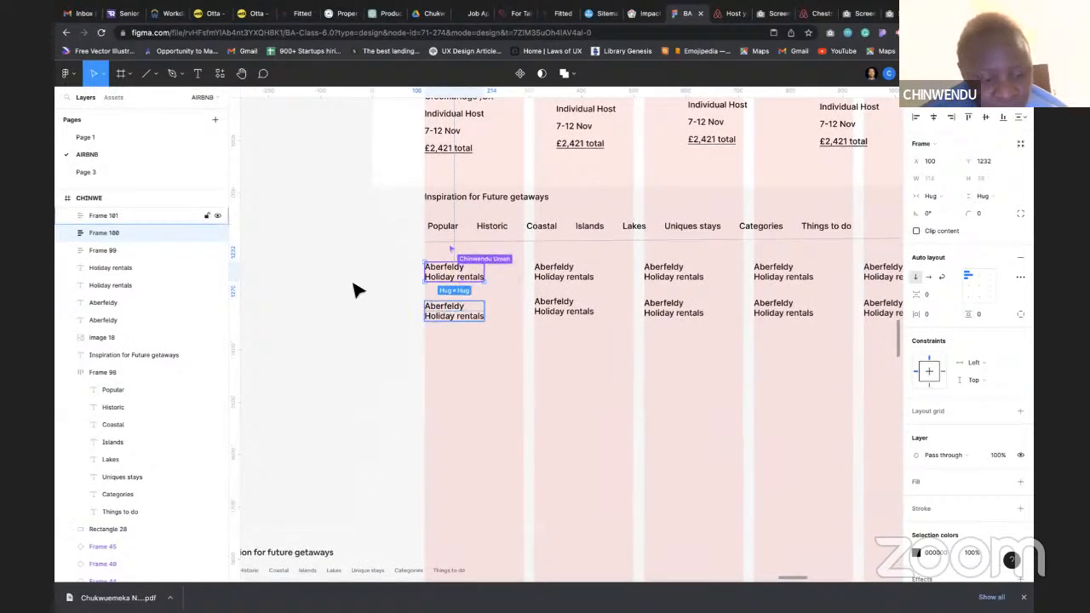
{"action": "left_click", "coordinate": [332, 266]}
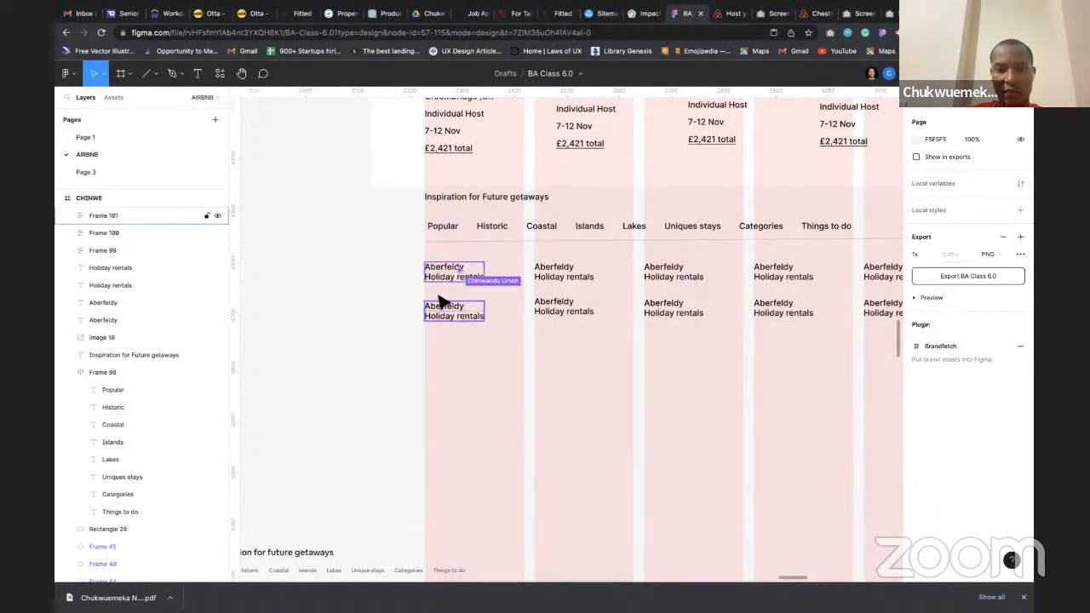
{"action": "left_click", "coordinate": [436, 352]}
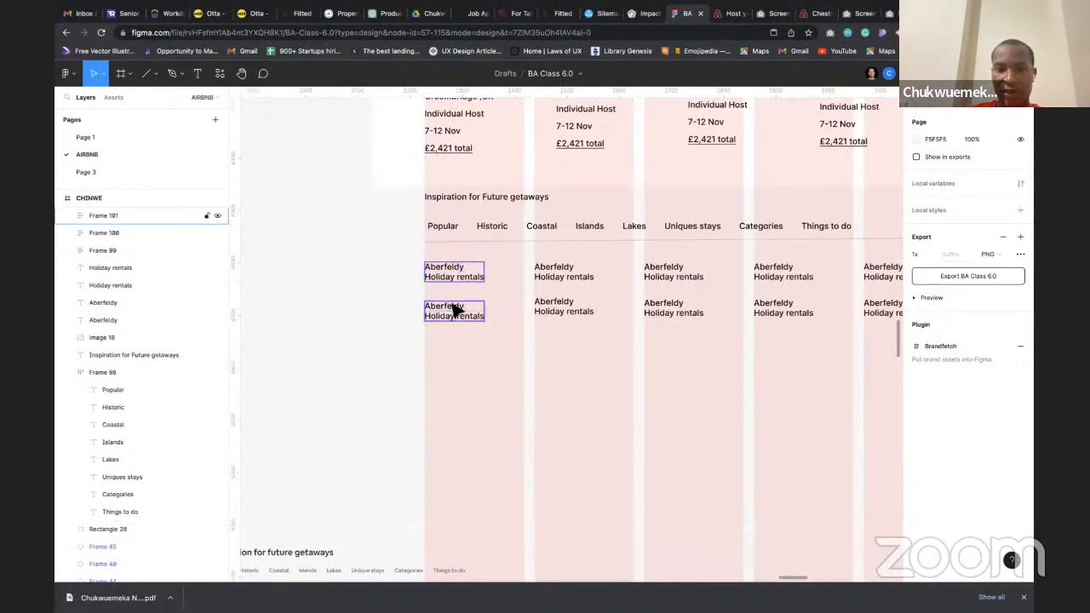
{"action": "left_click", "coordinate": [458, 271]}
{"action": "left_click", "coordinate": [457, 271]}
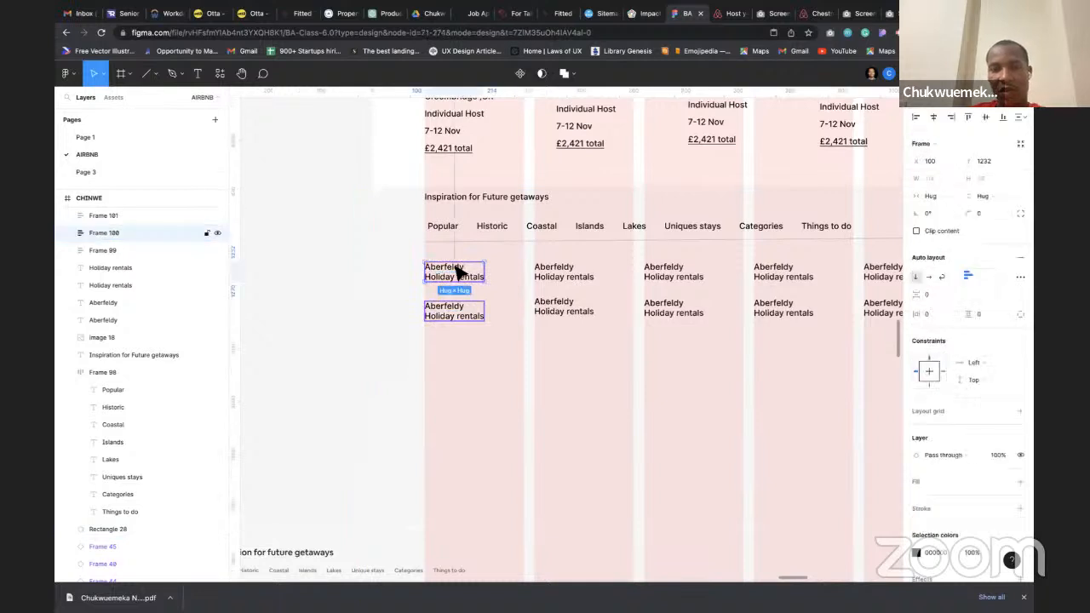
{"action": "left_click", "coordinate": [457, 317], "text": "shift"}
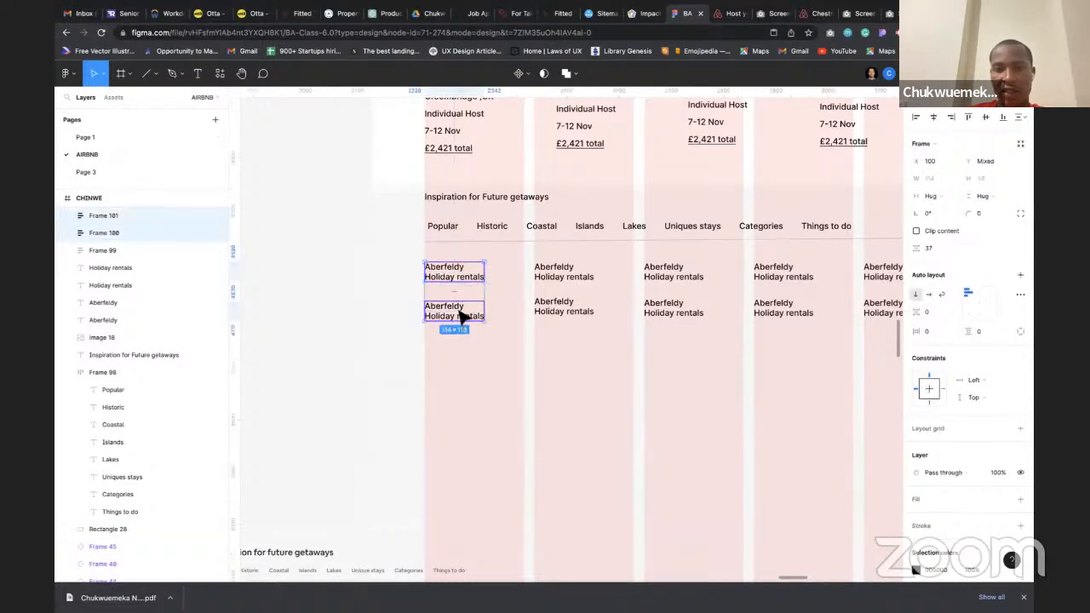
{"action": "left_click", "coordinate": [467, 317]}
{"action": "left_click_drag", "start_coordinate": [466, 317], "coordinate": [473, 358]}
Try stacking the first column's three "Aberfeldy" entries in a vertical auto layout and placing them in the second column
{"action": "left_click", "coordinate": [451, 272]}
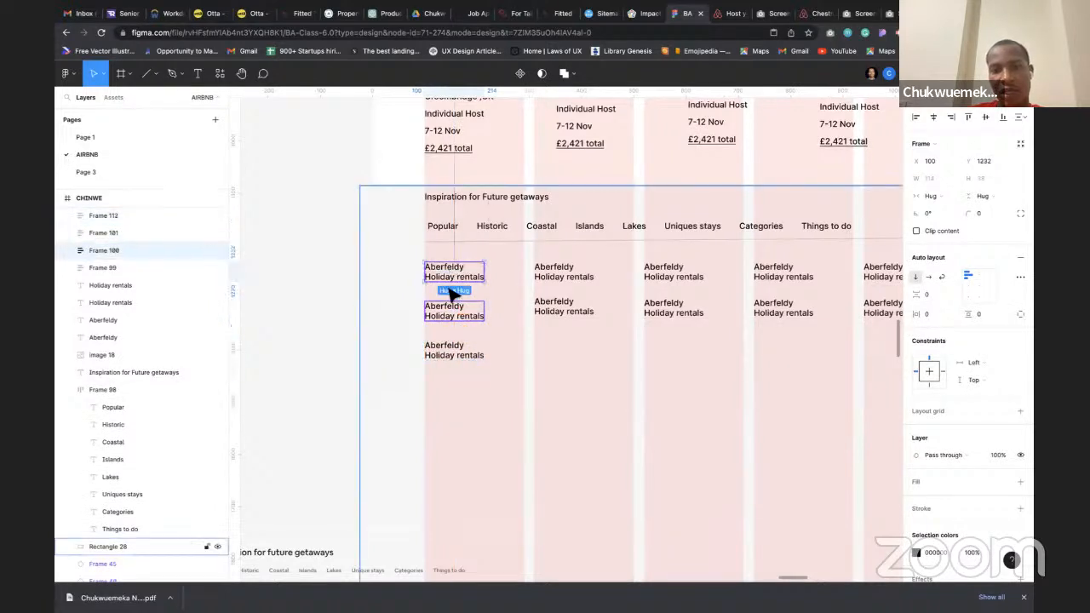
{"action": "left_click", "coordinate": [448, 316], "text": "shift"}
{"action": "left_click", "coordinate": [454, 354], "text": "shift"}
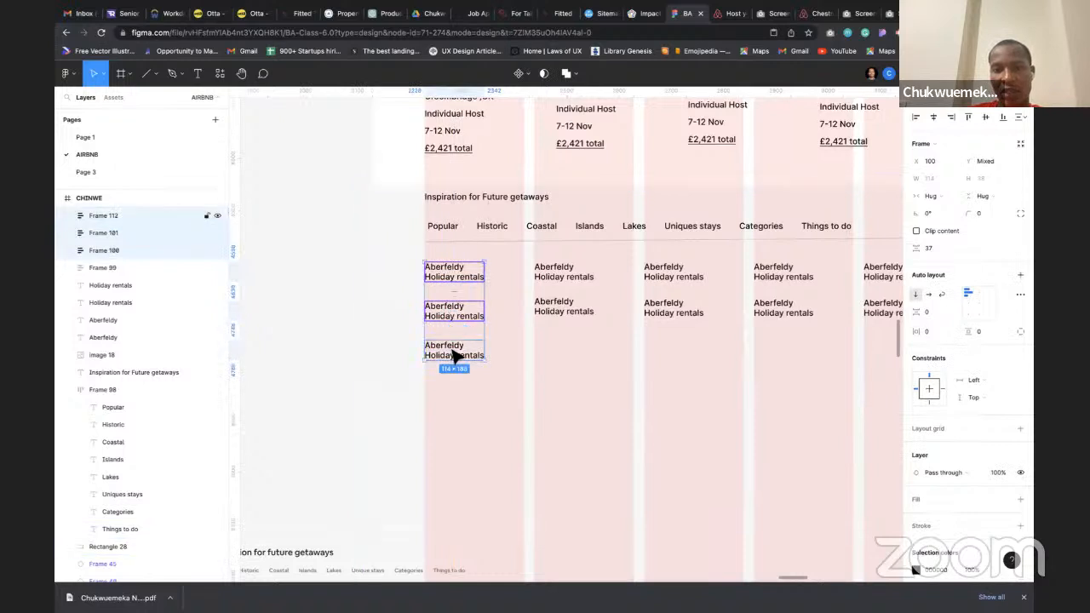
{"action": "left_click", "coordinate": [1020, 275]}
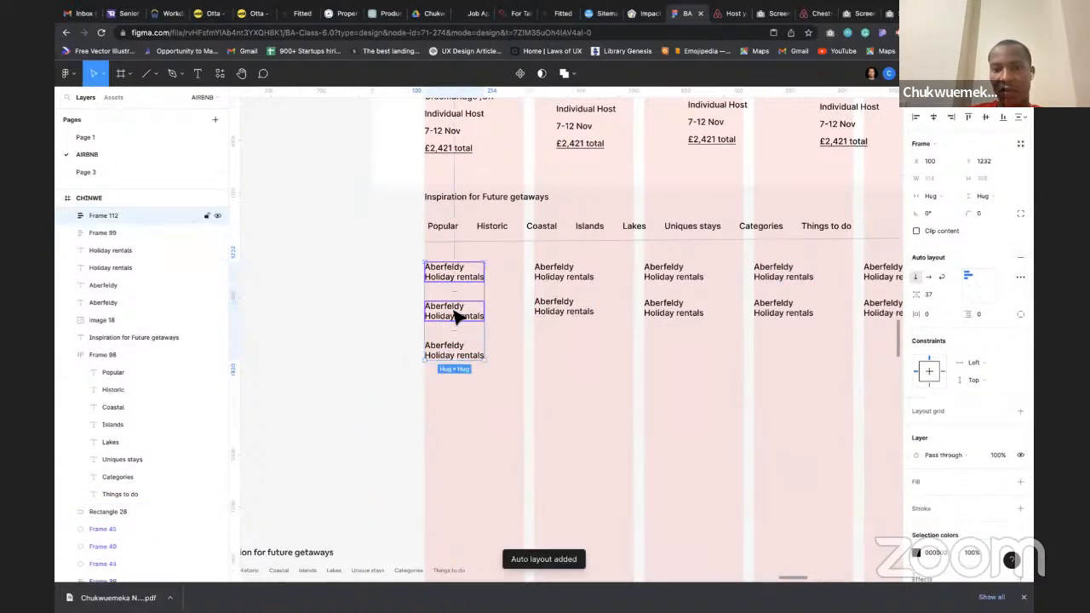
{"action": "left_click_drag", "start_coordinate": [457, 318], "coordinate": [573, 339]}
{"action": "key", "text": "Delete"}
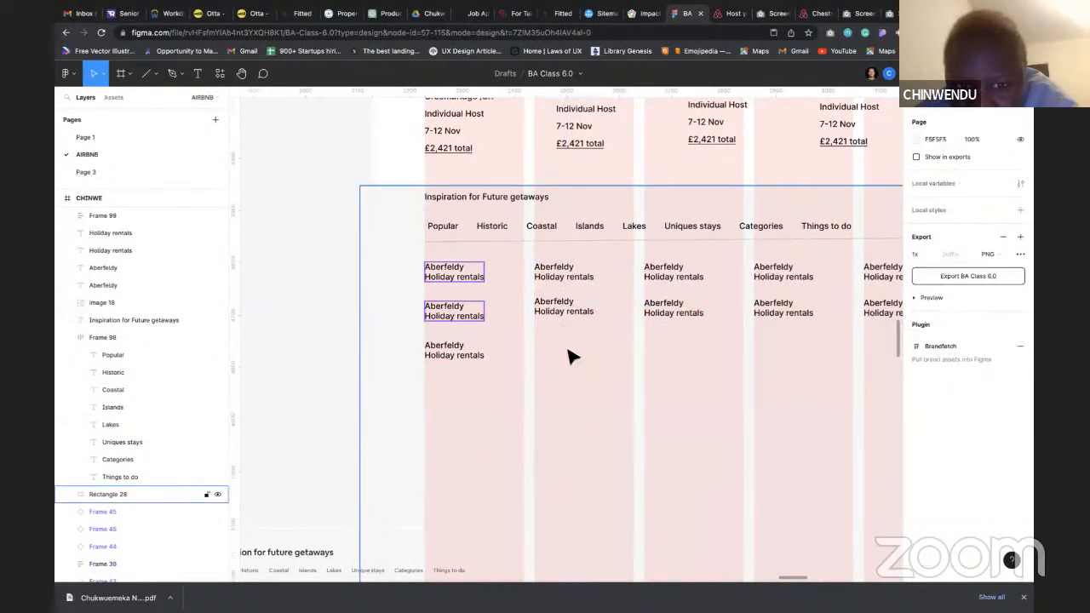
Undo the deletion and the auto layout on the first column's "Aberfeldy" entries, back to three separate entries
{"action": "key", "text": "ctrl+z"}
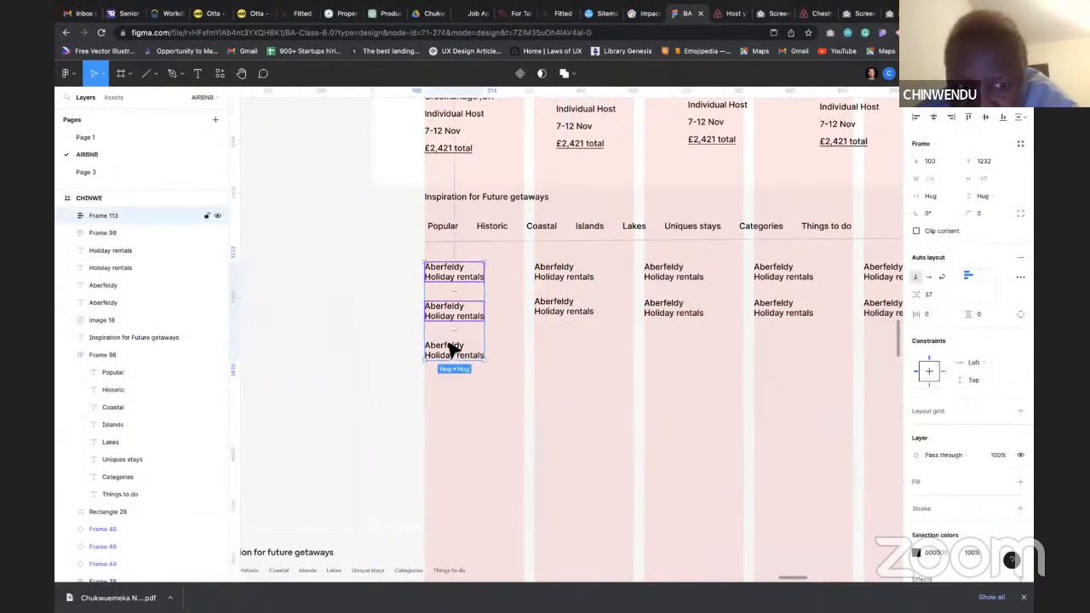
{"action": "key", "text": "ctrl+z"}
{"action": "key", "text": "ctrl+z"}
{"action": "key", "text": "ctrl+z"}
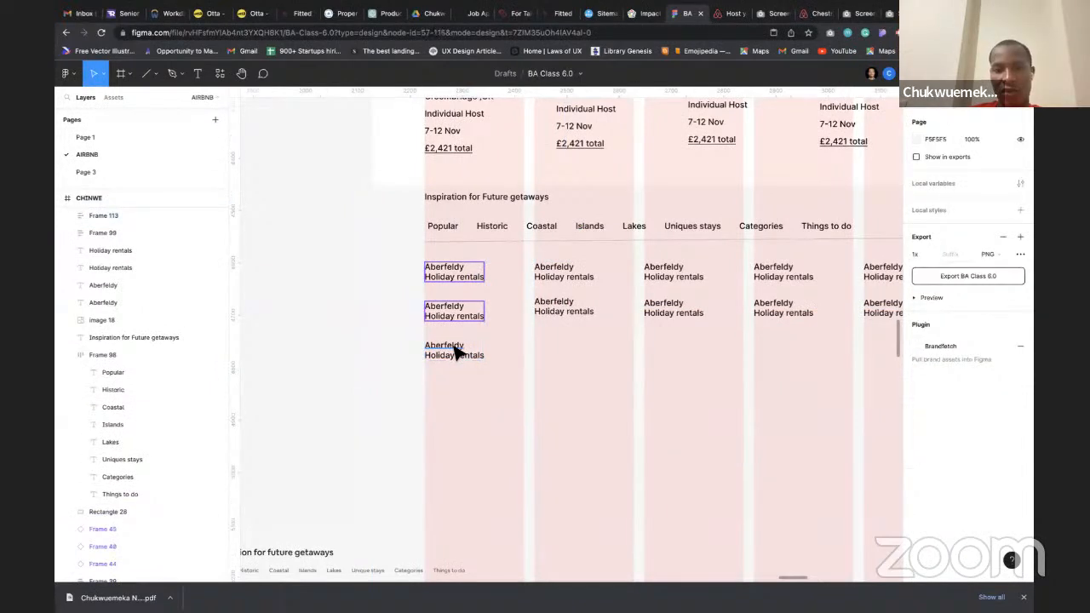
{"action": "key", "text": "ctrl+z"}
{"action": "key", "text": "ctrl+z"}
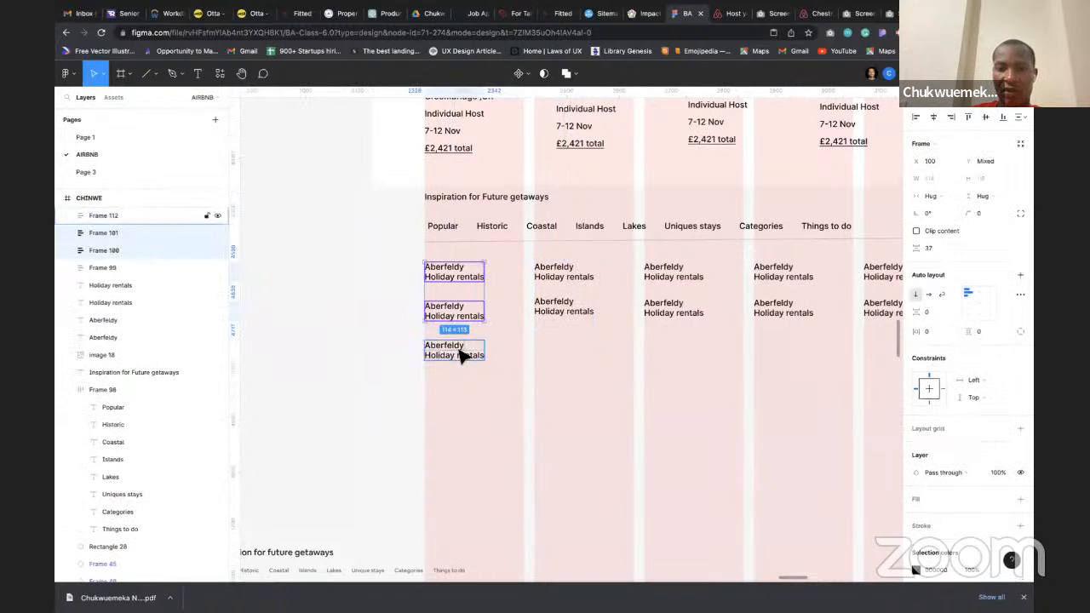
Try replacing the first column's third-row "Aberfeldy / Holiday rentals" entry with a fresh copy of the second-row entry
{"action": "left_click", "coordinate": [460, 355]}
{"action": "key", "text": "Delete"}
{"action": "left_click", "coordinate": [463, 315]}
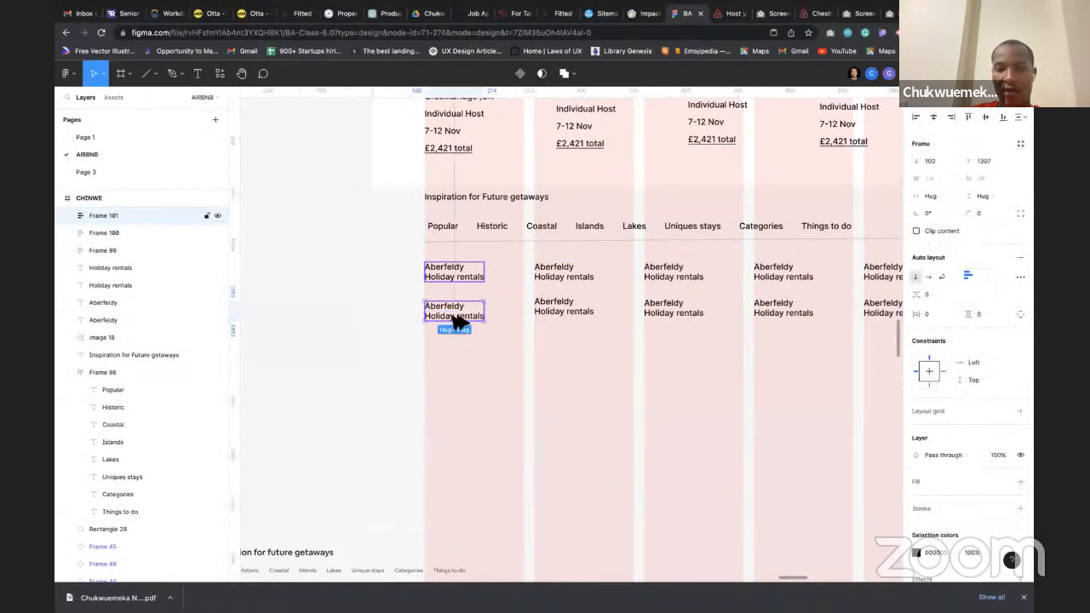
{"action": "left_click_drag", "start_coordinate": [457, 321], "coordinate": [451, 362]}
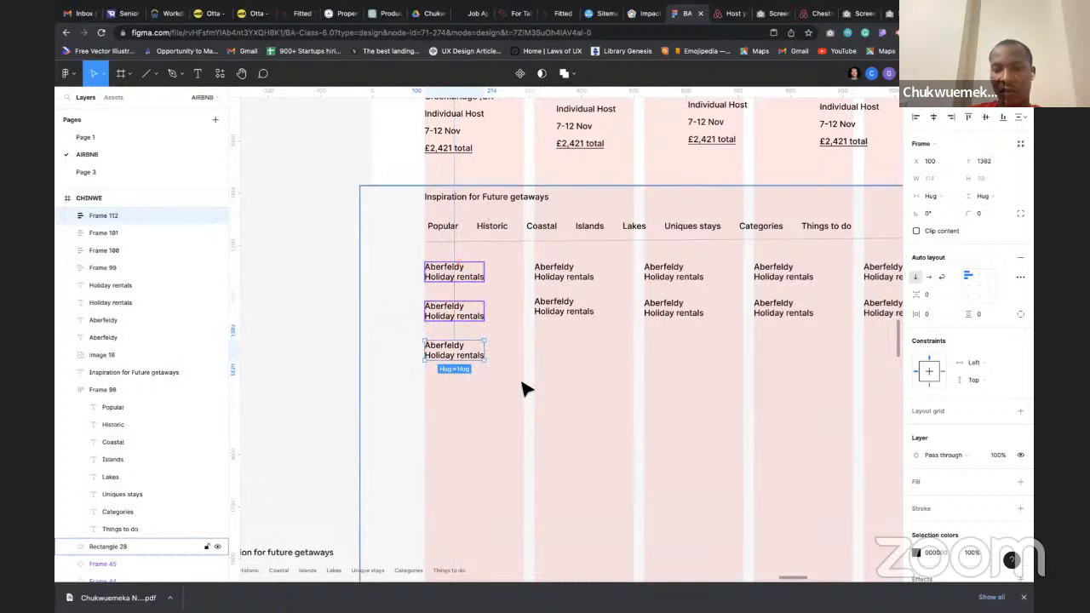
{"action": "key", "text": "Delete"}
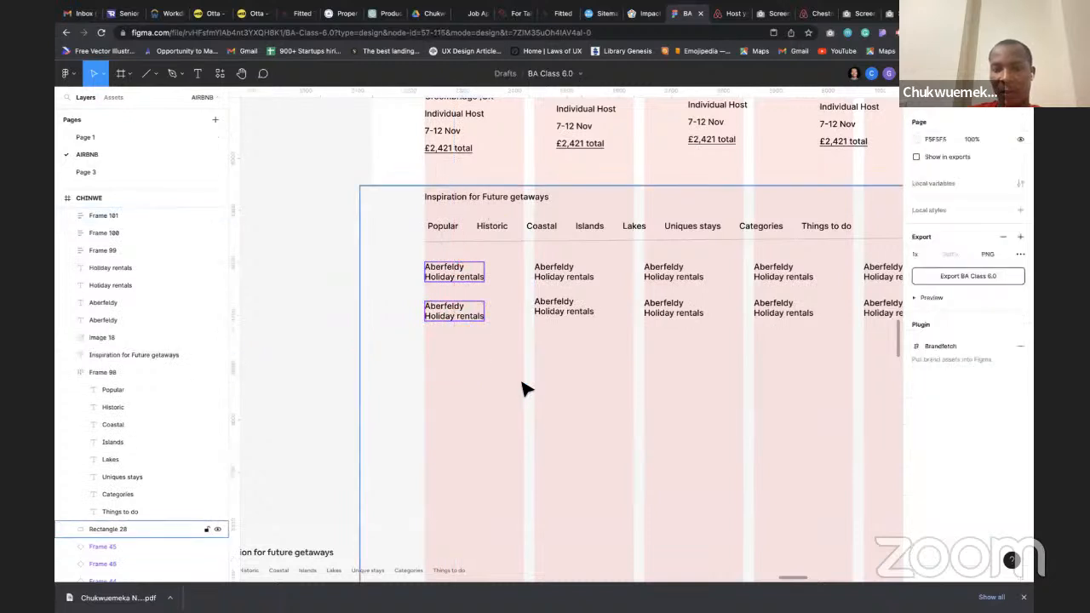
Duplicate the first column's second-row "Aberfeldy / Holiday rentals" entry straight down into a third row at Y 1383
{"action": "left_click", "coordinate": [455, 320]}
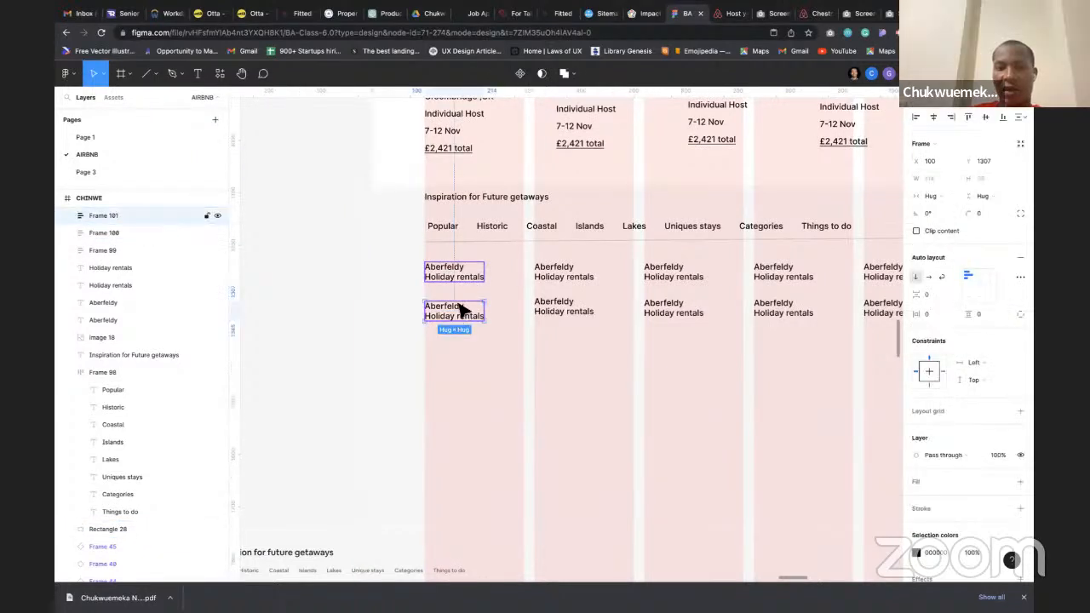
{"action": "scroll", "coordinate": [445, 370], "scroll_direction": "down", "scroll_amount": 5}
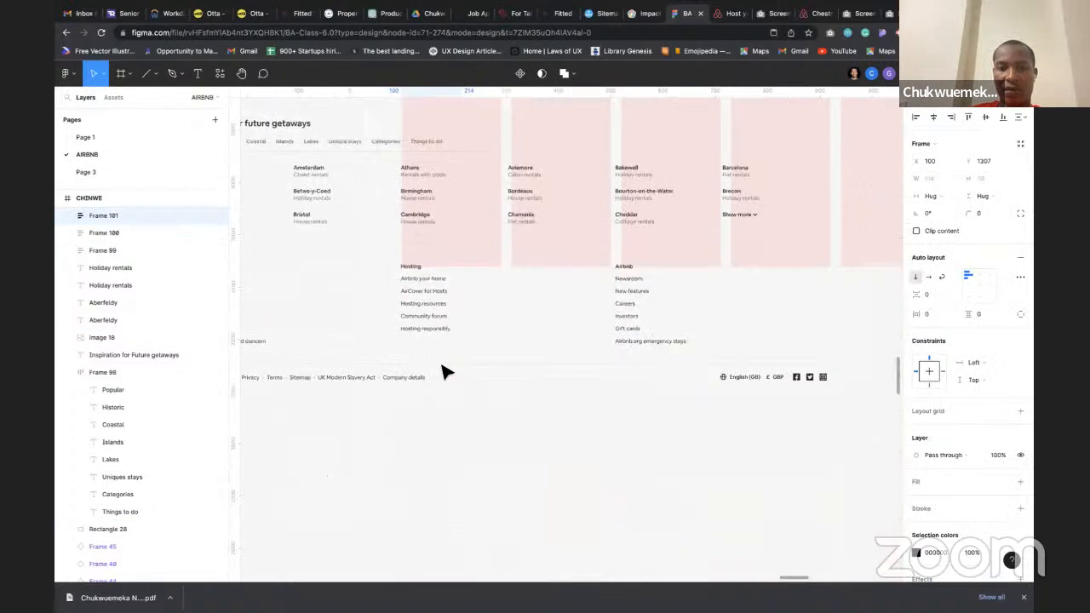
{"action": "scroll", "coordinate": [281, 179], "scroll_direction": "left", "scroll_amount": 2}
{"action": "scroll", "coordinate": [281, 179], "scroll_direction": "up", "scroll_amount": 1}
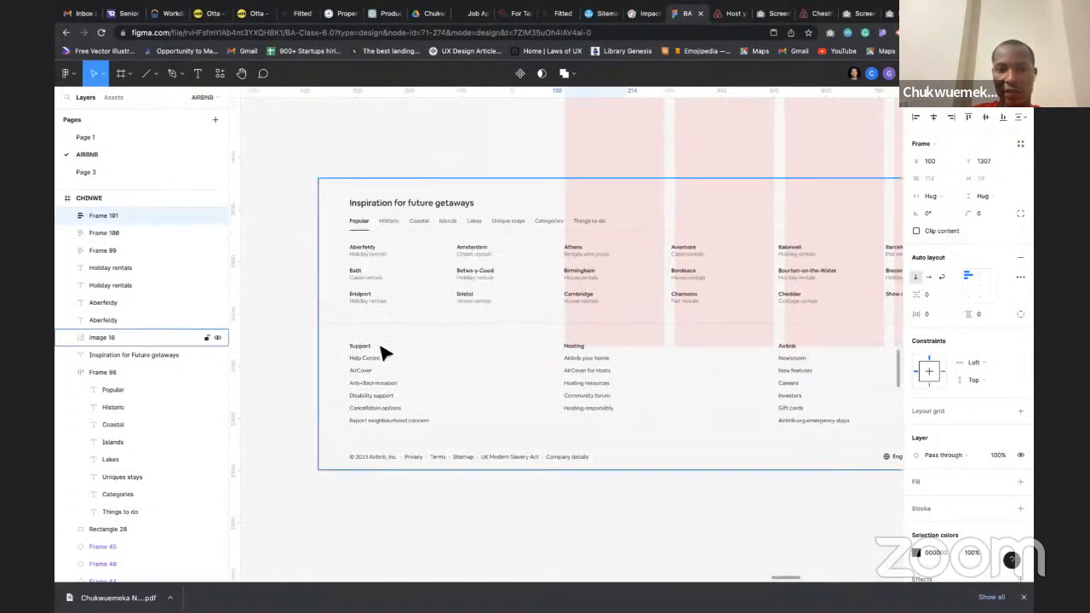
{"action": "scroll", "coordinate": [381, 353], "scroll_direction": "up", "scroll_amount": 3}
{"action": "scroll", "coordinate": [379, 352], "scroll_direction": "up", "scroll_amount": 3}
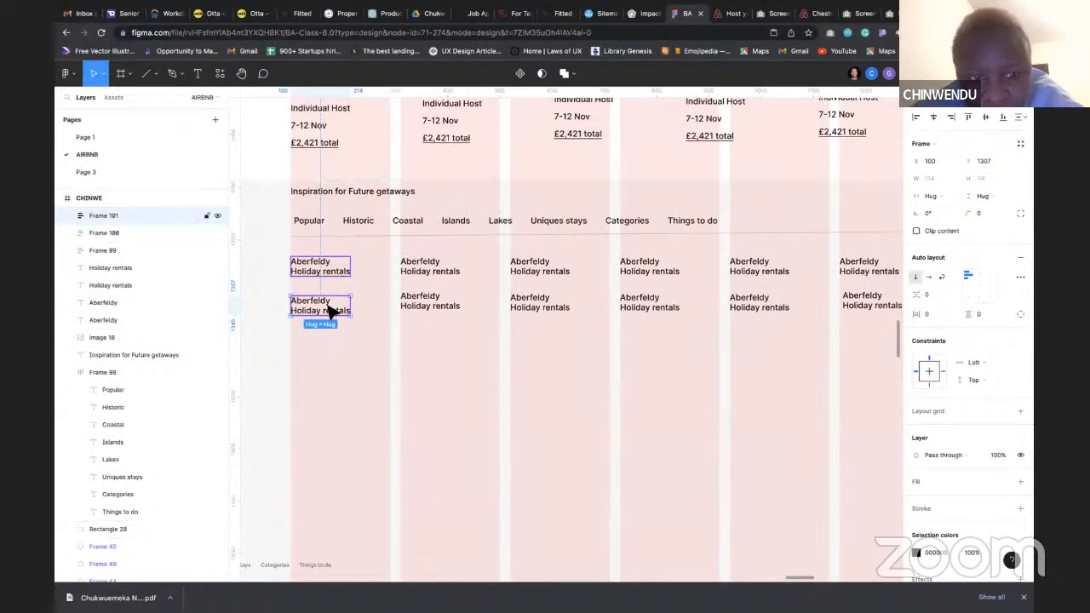
{"action": "left_click_drag", "start_coordinate": [333, 326], "coordinate": [335, 342]}
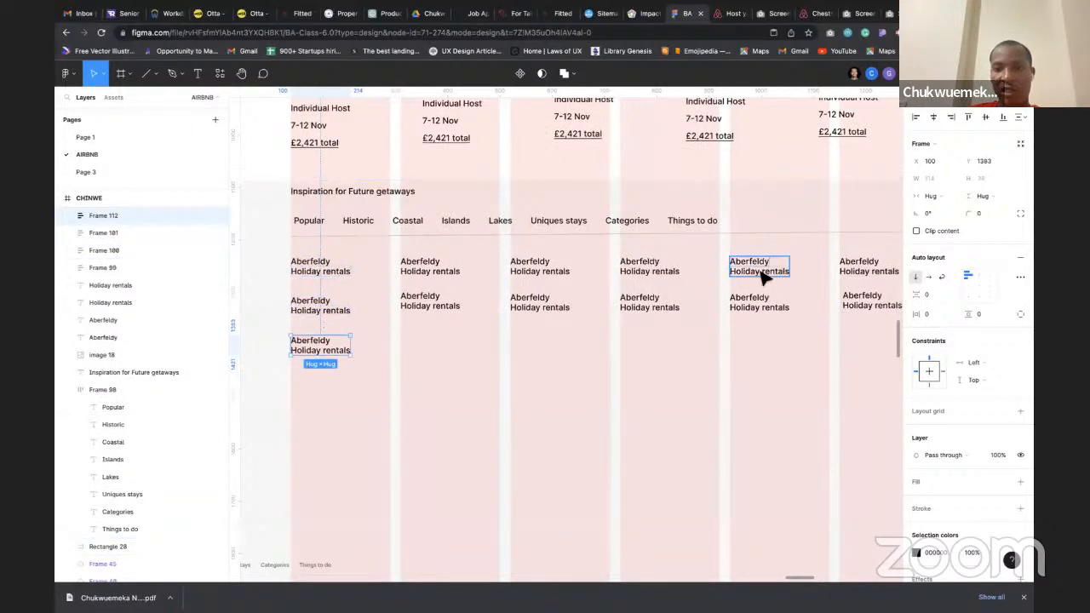
Combine the first column's three "Aberfeldy / Holiday rentals" entries into one vertical auto layout
{"action": "scroll", "coordinate": [336, 262], "scroll_direction": "down", "scroll_amount": 5, "text": "ctrl"}
{"action": "scroll", "coordinate": [333, 263], "scroll_direction": "down", "scroll_amount": 2, "text": "ctrl"}
{"action": "scroll", "coordinate": [306, 260], "scroll_direction": "left", "scroll_amount": 3}
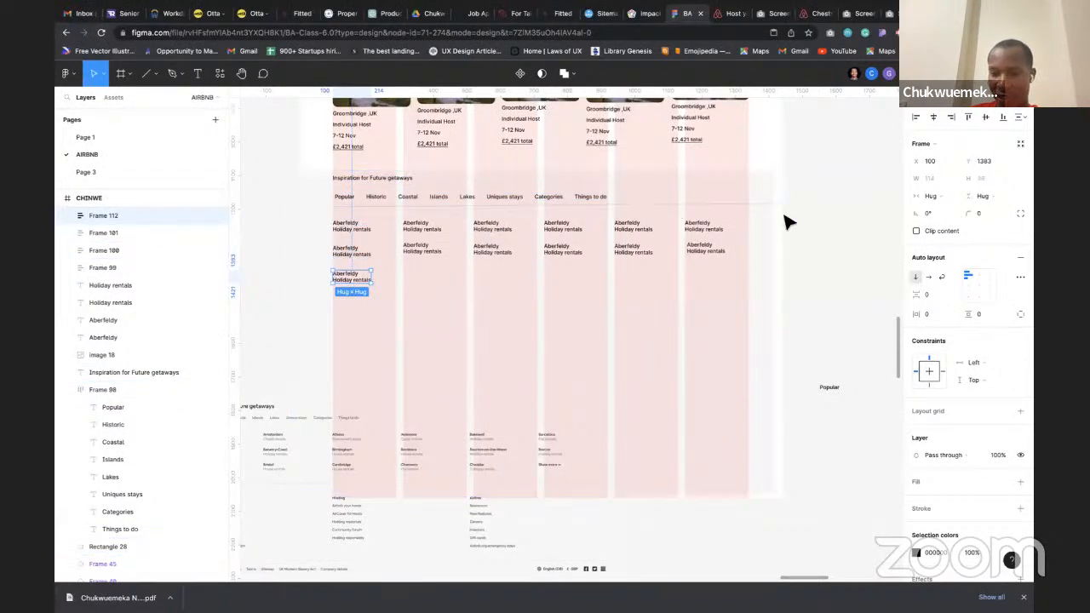
{"action": "scroll", "coordinate": [324, 247], "scroll_direction": "up", "scroll_amount": 5}
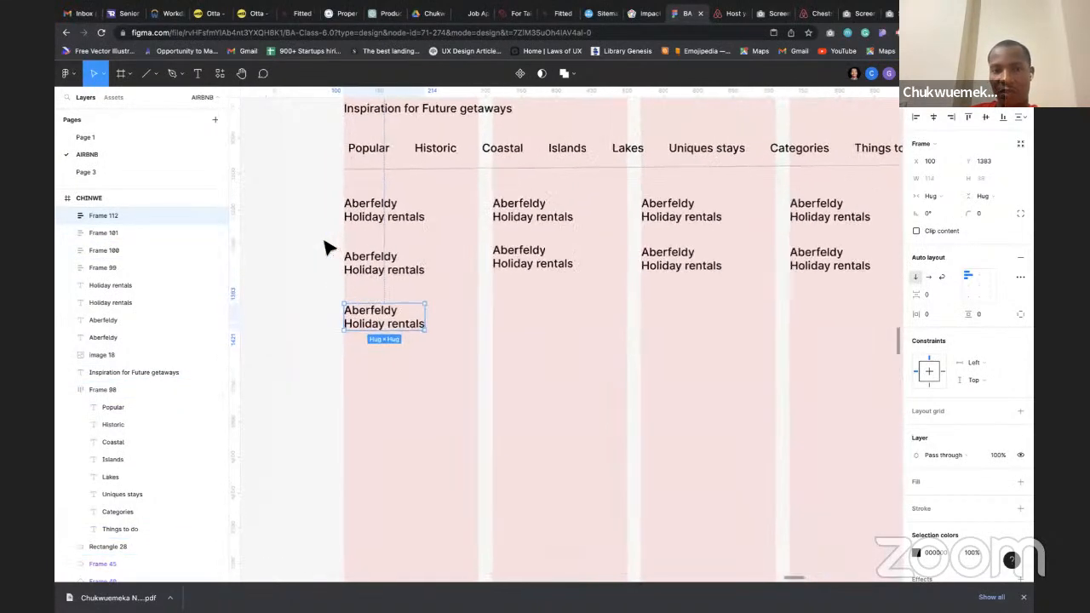
{"action": "scroll", "coordinate": [324, 249], "scroll_direction": "down", "scroll_amount": 5}
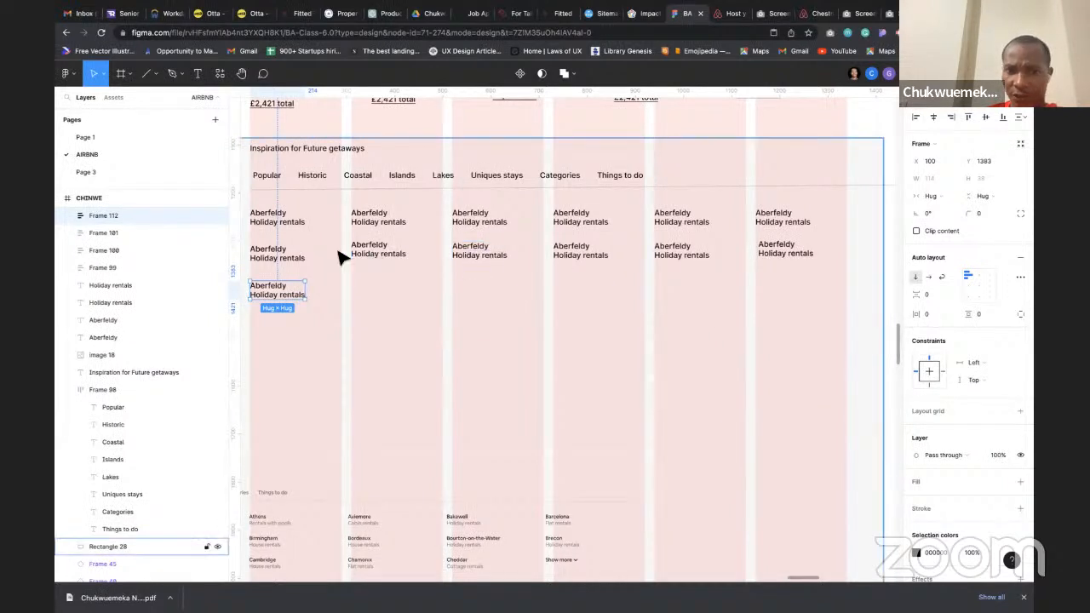
{"action": "left_click", "coordinate": [275, 223]}
{"action": "left_click", "coordinate": [270, 258], "text": "shift"}
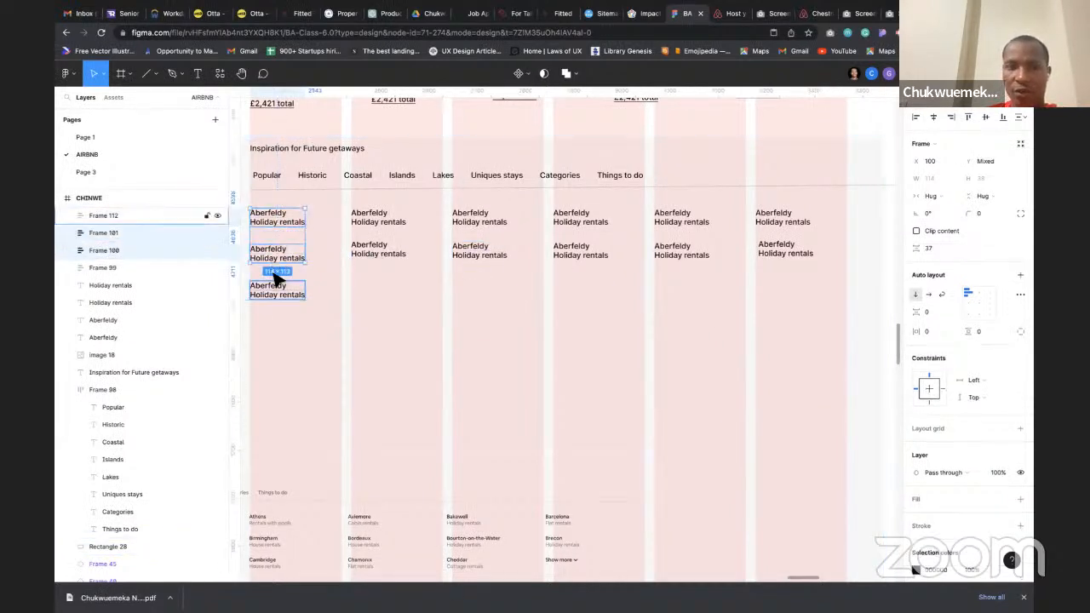
{"action": "left_click", "coordinate": [280, 303], "text": "shift"}
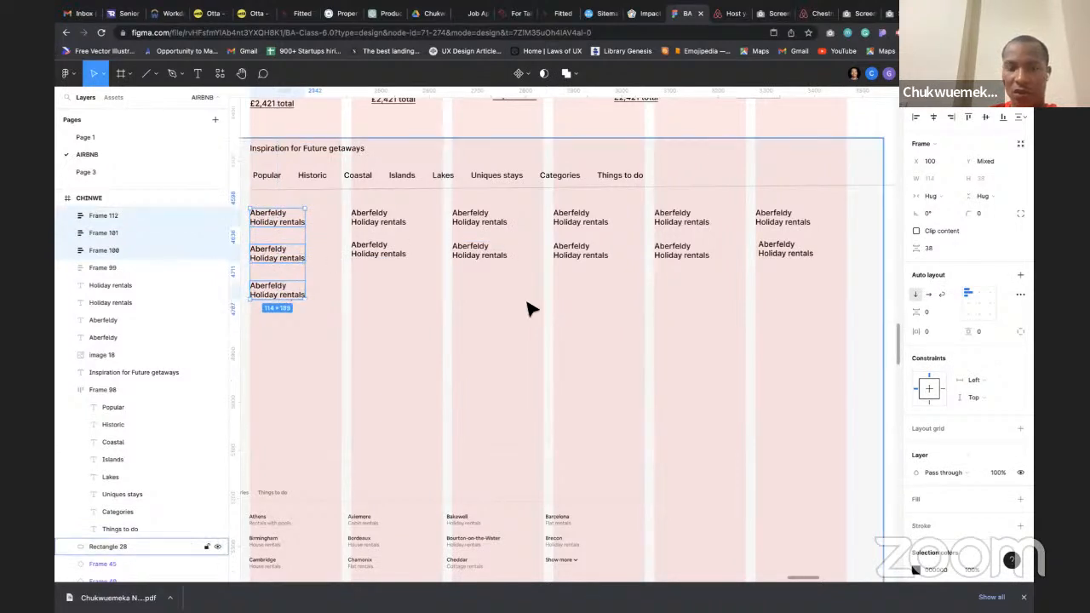
{"action": "key", "text": "shift+a"}
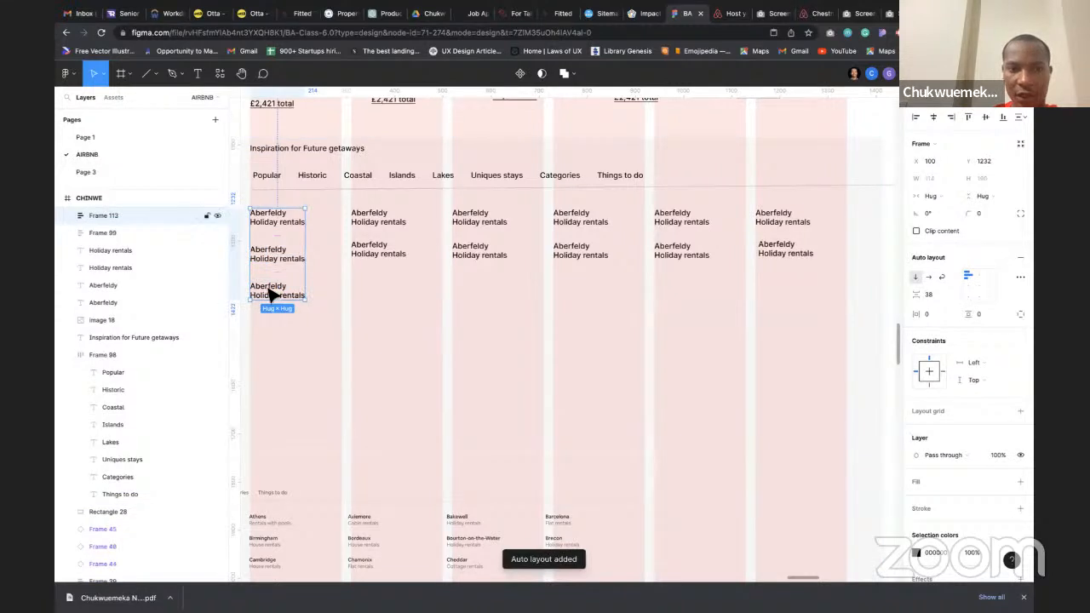
Copy the first column's auto-layout stack of entries into the second column and repeat it across the remaining columns
{"action": "left_click_drag", "start_coordinate": [272, 294], "coordinate": [375, 294]}
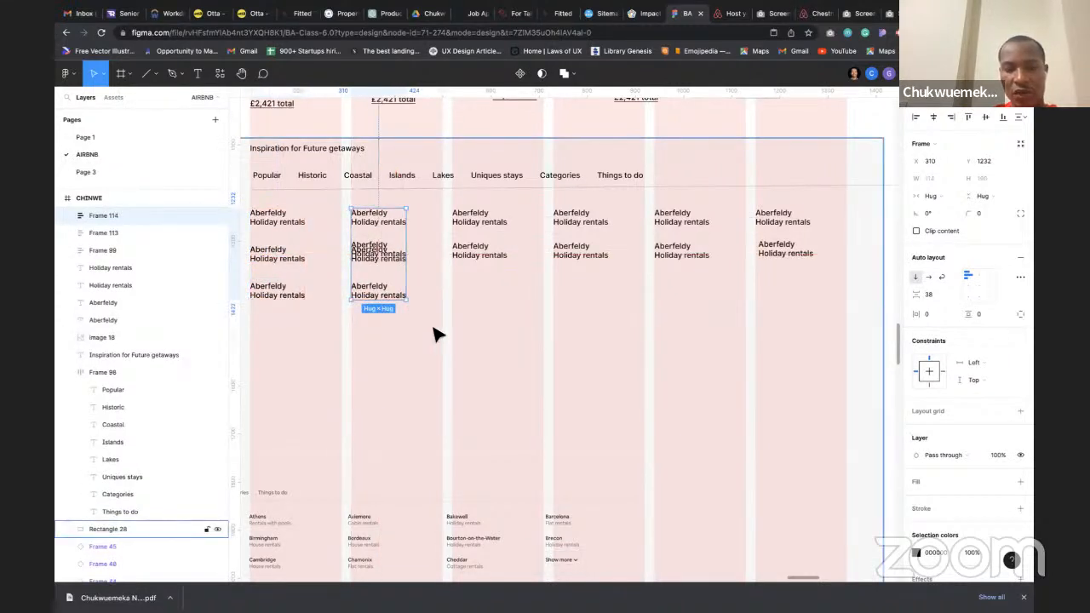
{"action": "key", "text": "ctrl+d"}
{"action": "key", "text": "ctrl+d"}
{"action": "key", "text": "ctrl+d"}
{"action": "key", "text": "ctrl+d"}
{"action": "key", "text": "ctrl+d"}
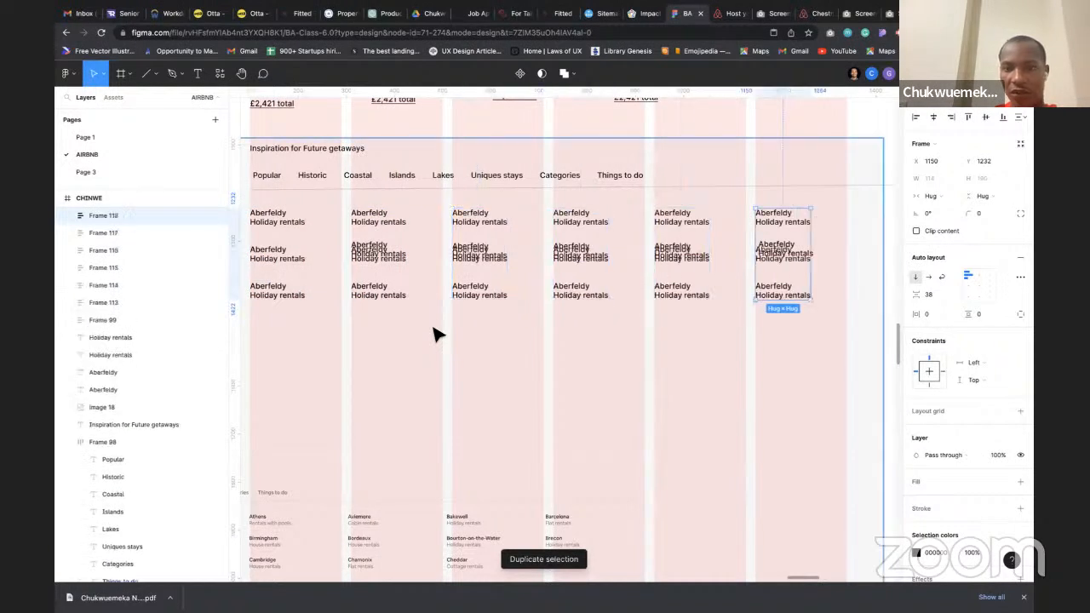
Delete the copied three-entry stacks from the second to sixth columns, including the leftover part in the third column
{"action": "key", "text": "BackSpace"}
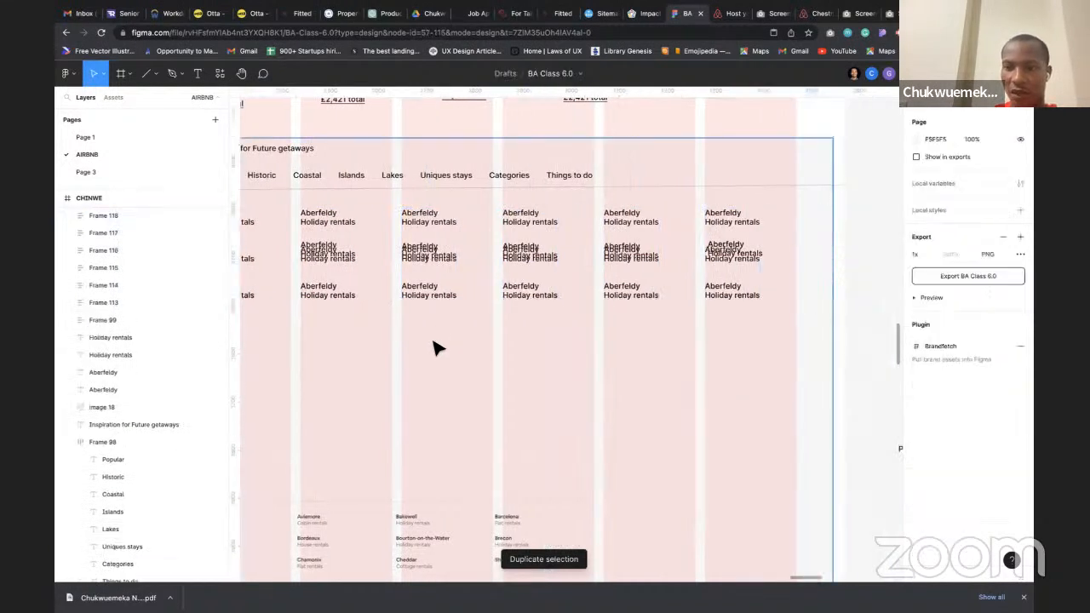
{"action": "left_click", "coordinate": [724, 302]}
{"action": "left_click", "coordinate": [640, 299], "text": "shift"}
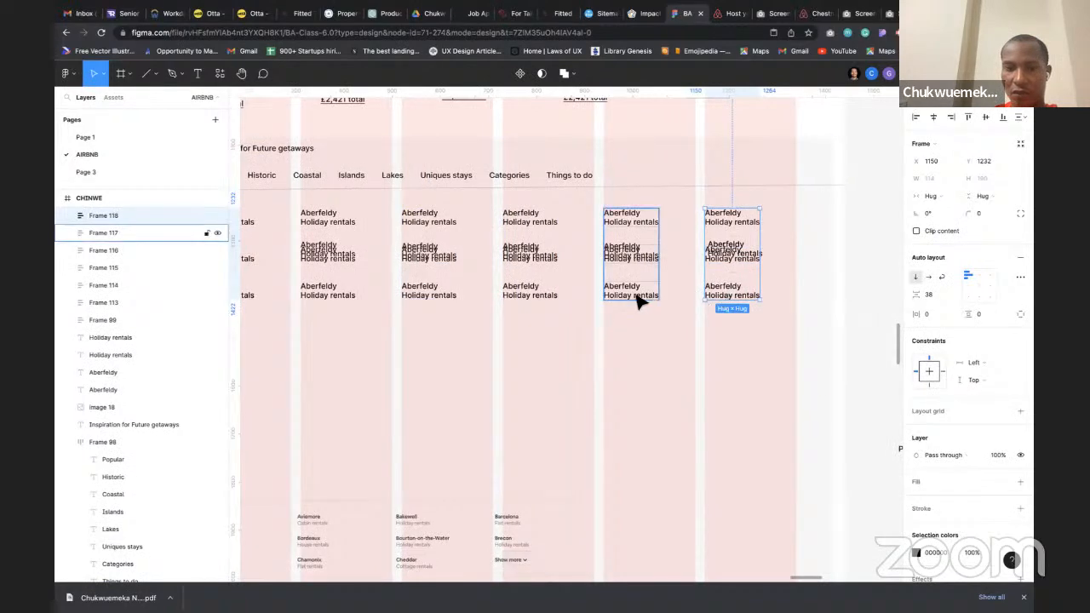
{"action": "left_click", "coordinate": [538, 298], "text": "shift"}
{"action": "left_click", "coordinate": [460, 297], "text": "shift"}
{"action": "left_click", "coordinate": [350, 294], "text": "shift"}
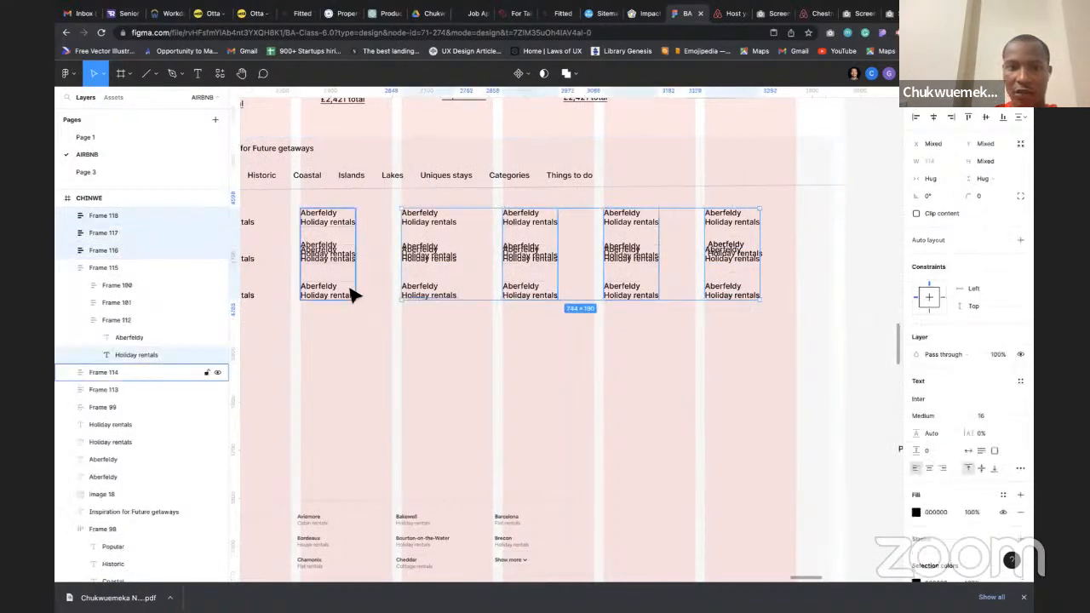
{"action": "scroll", "coordinate": [307, 295], "scroll_direction": "left", "scroll_amount": 1}
{"action": "key", "text": "Delete"}
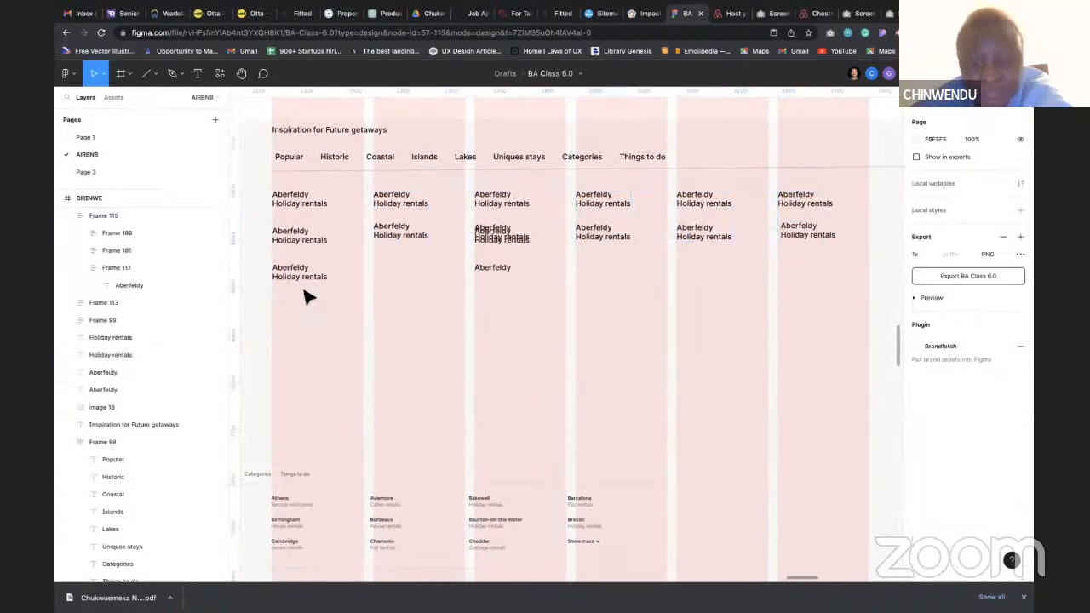
{"action": "left_click", "coordinate": [501, 249]}
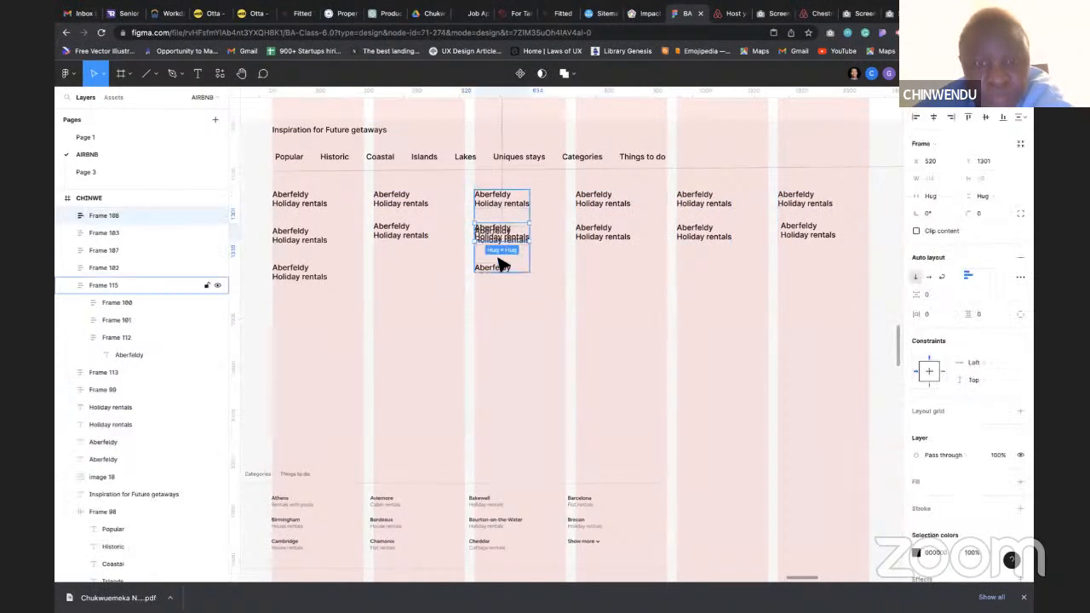
{"action": "key", "text": "Delete"}
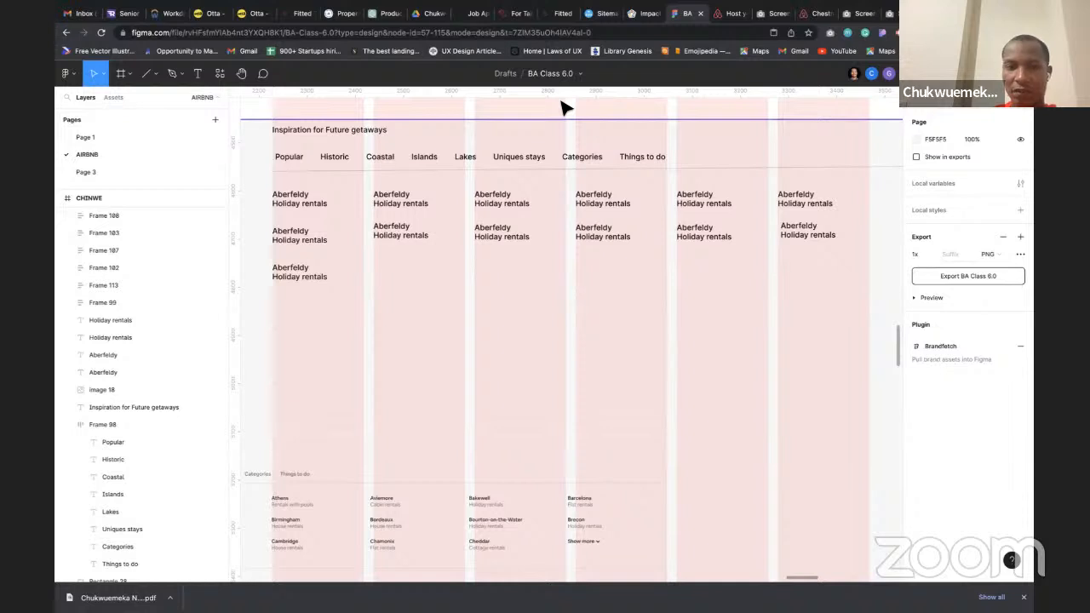
{"action": "mouse_move", "coordinate": [583, 2]}
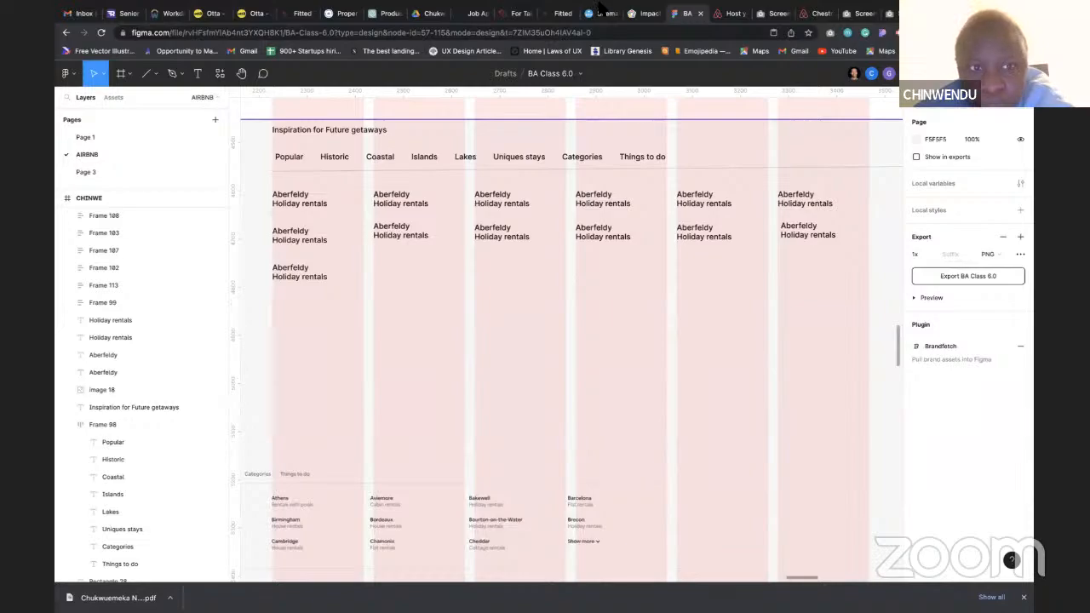
{"action": "left_click", "coordinate": [600, 9]}
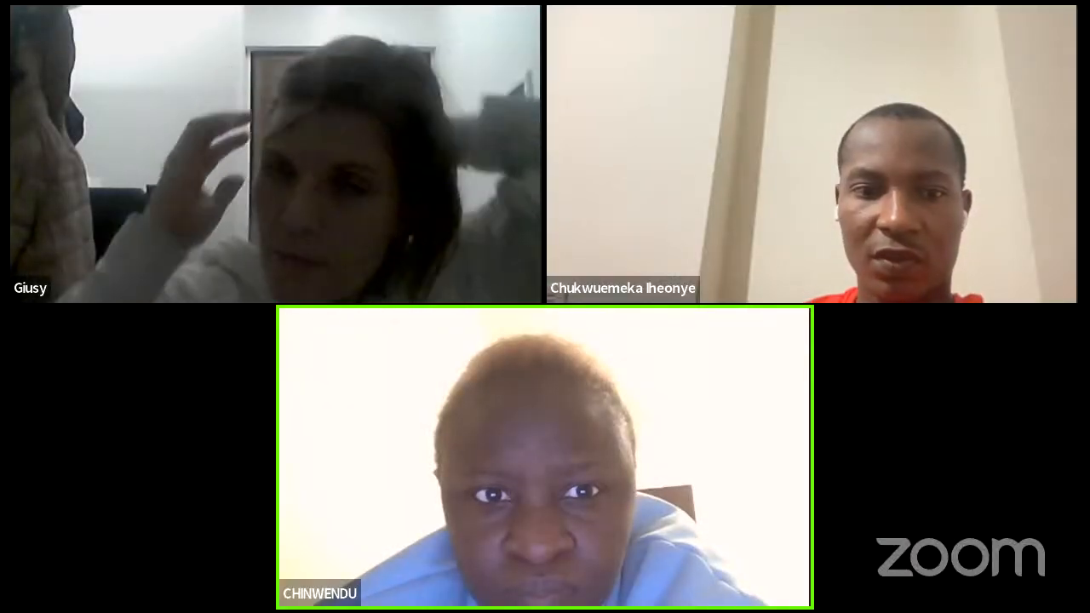
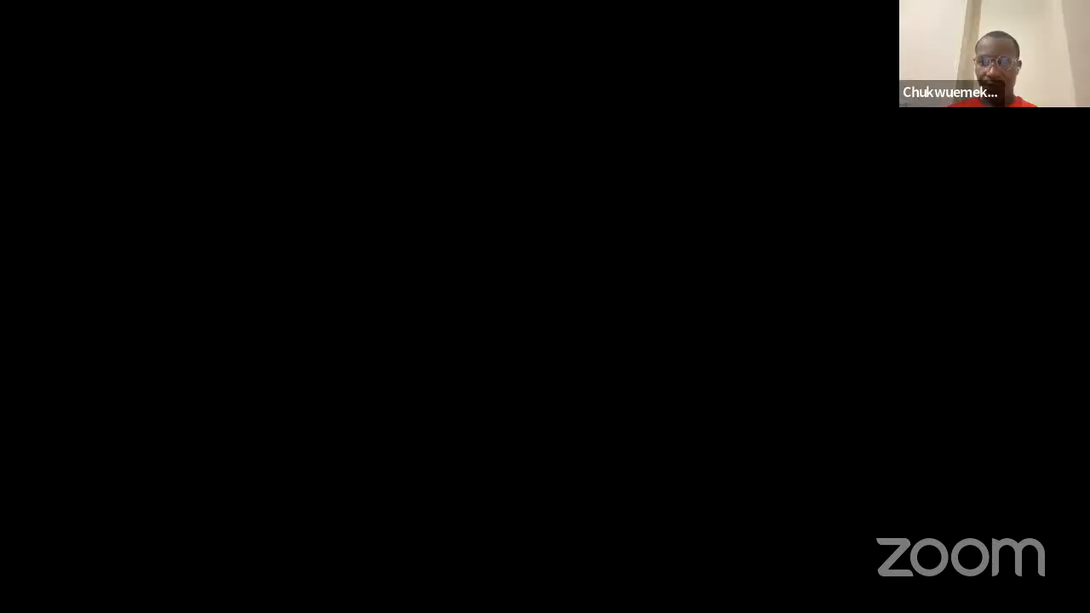
Look over the homepage mockups on the canvas, then the reference screenshots of the Airbnb hosting page and the listing page
{"action": "scroll", "coordinate": [528, 377], "scroll_direction": "down", "scroll_amount": 5}
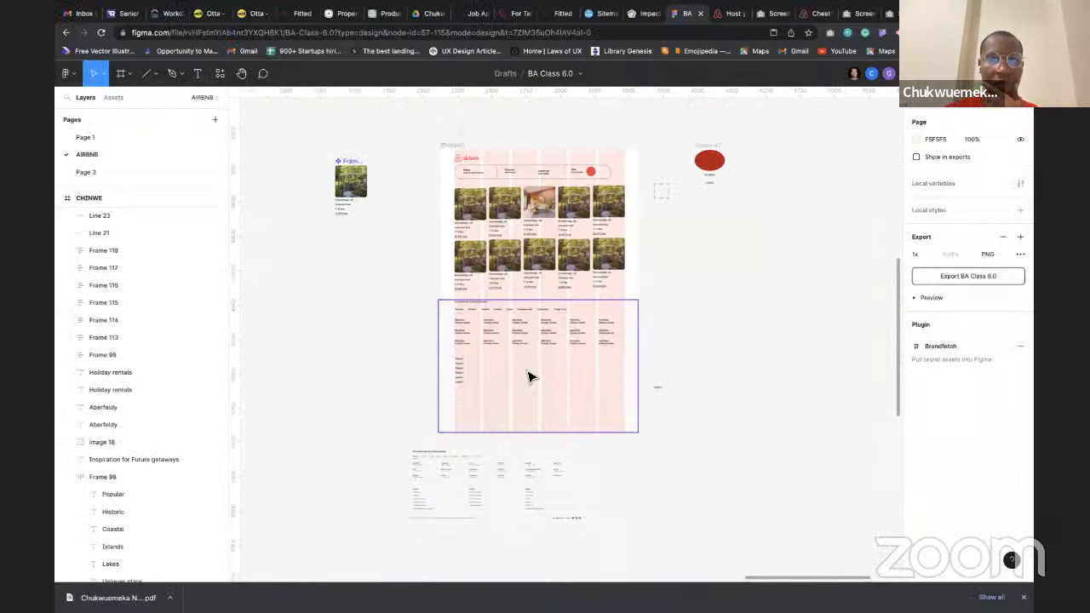
{"action": "scroll", "coordinate": [525, 392], "scroll_direction": "down", "scroll_amount": 10}
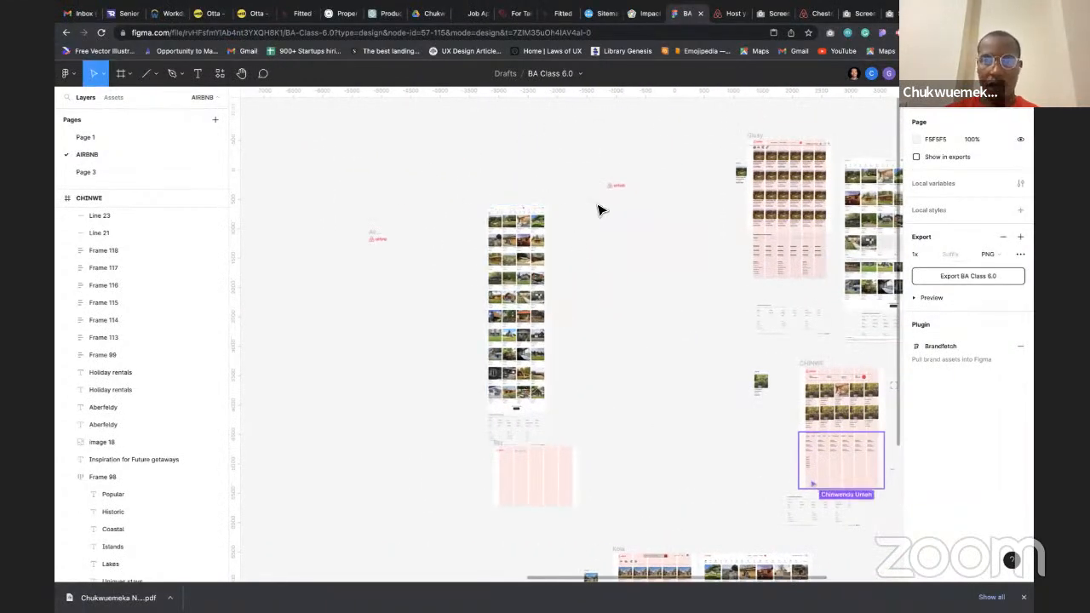
{"action": "scroll", "coordinate": [542, 347], "scroll_direction": "right", "scroll_amount": 5}
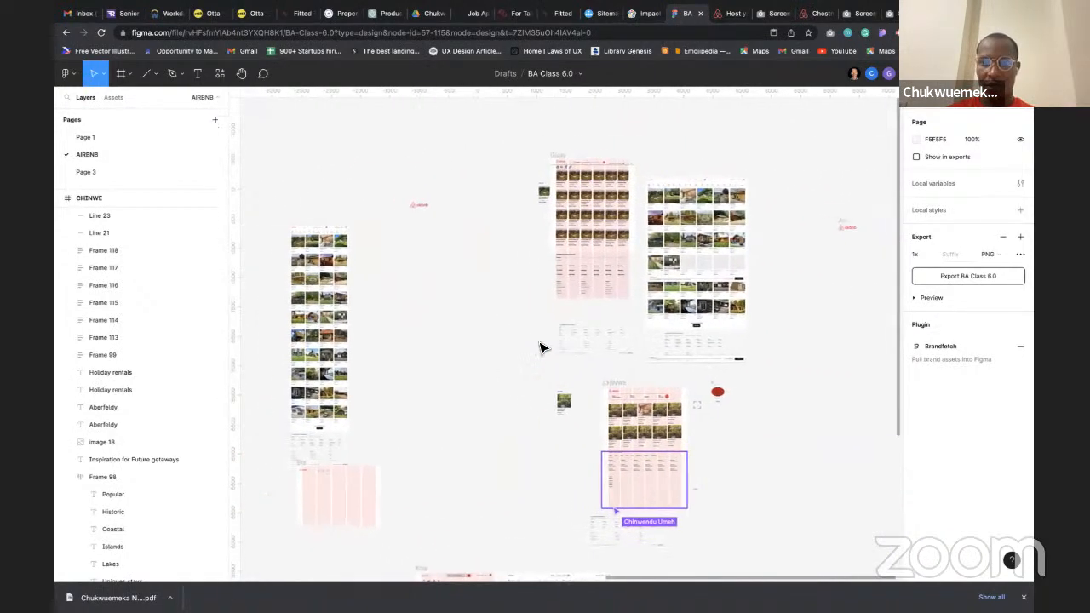
{"action": "scroll", "coordinate": [541, 348], "scroll_direction": "left", "scroll_amount": 6}
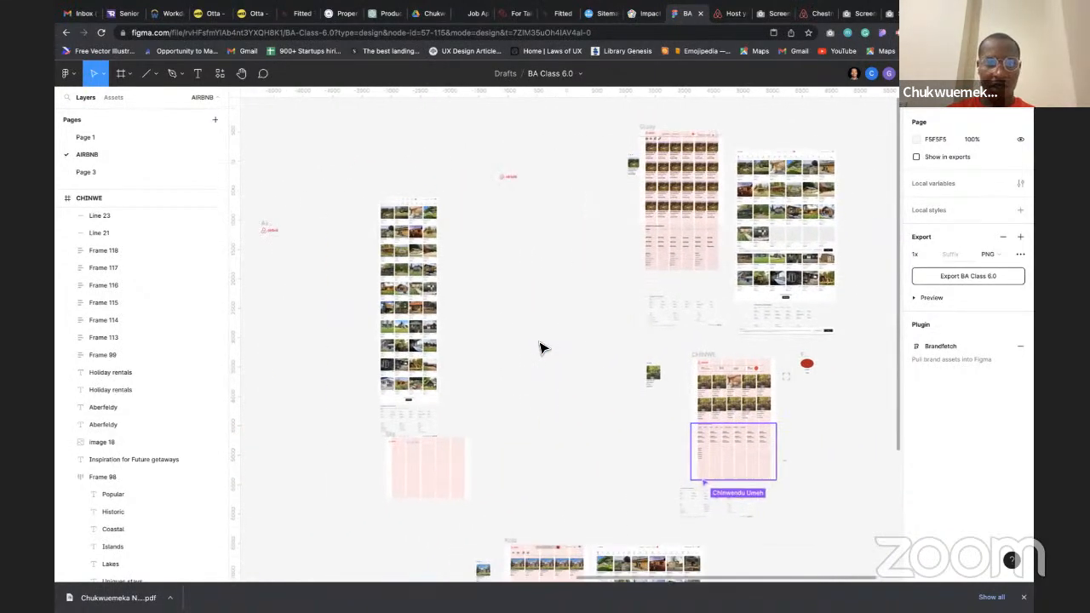
{"action": "scroll", "coordinate": [542, 348], "scroll_direction": "down", "scroll_amount": 2}
{"action": "scroll", "coordinate": [542, 347], "scroll_direction": "left", "scroll_amount": 10}
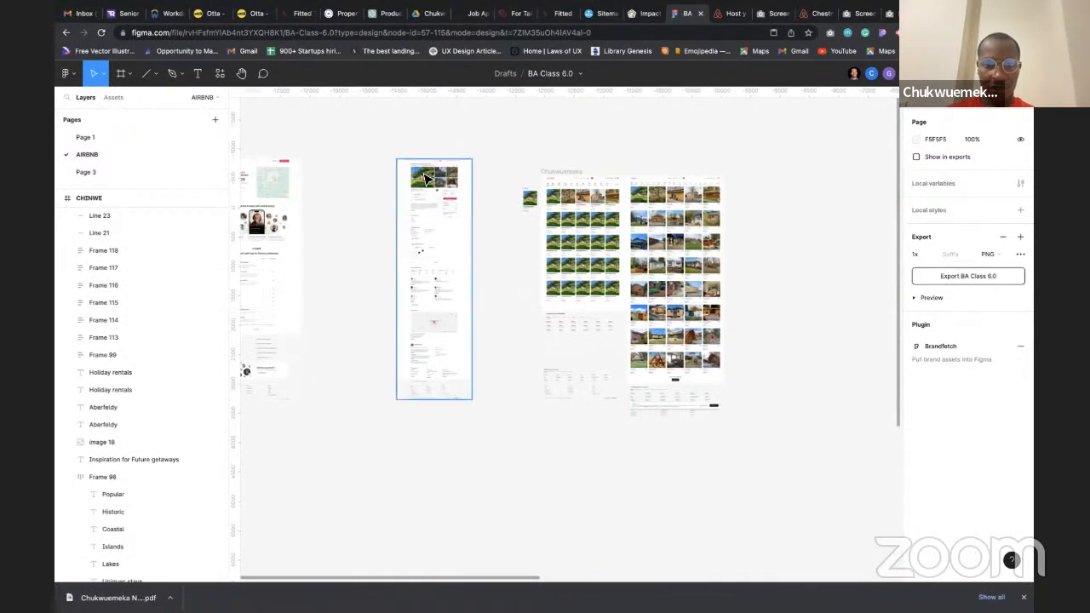
{"action": "scroll", "coordinate": [333, 203], "scroll_direction": "up", "scroll_amount": 5}
{"action": "scroll", "coordinate": [333, 203], "scroll_direction": "left", "scroll_amount": 8}
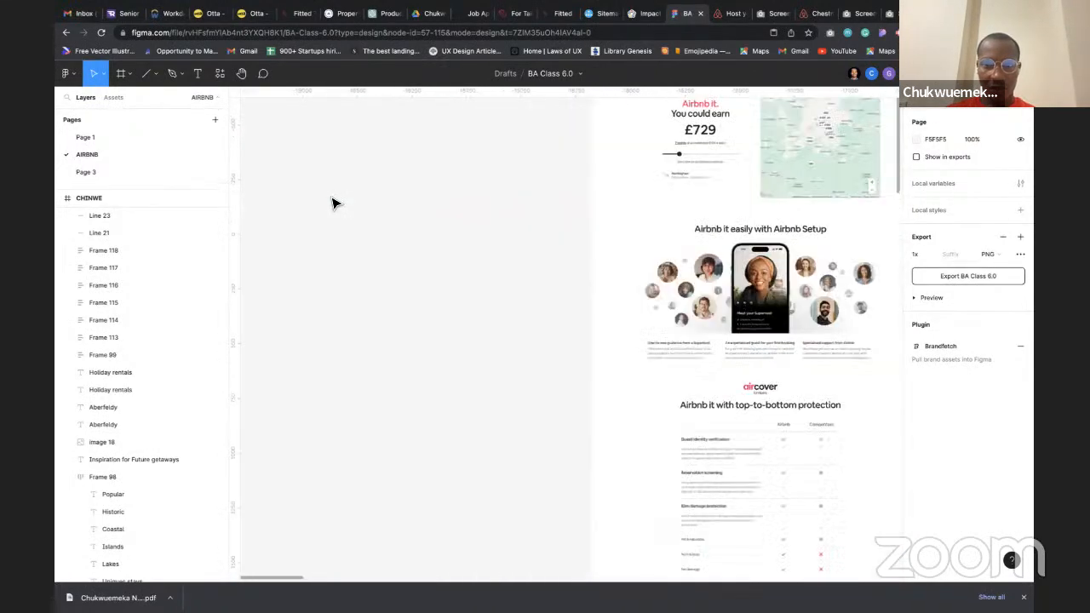
{"action": "scroll", "coordinate": [401, 257], "scroll_direction": "up", "scroll_amount": 2}
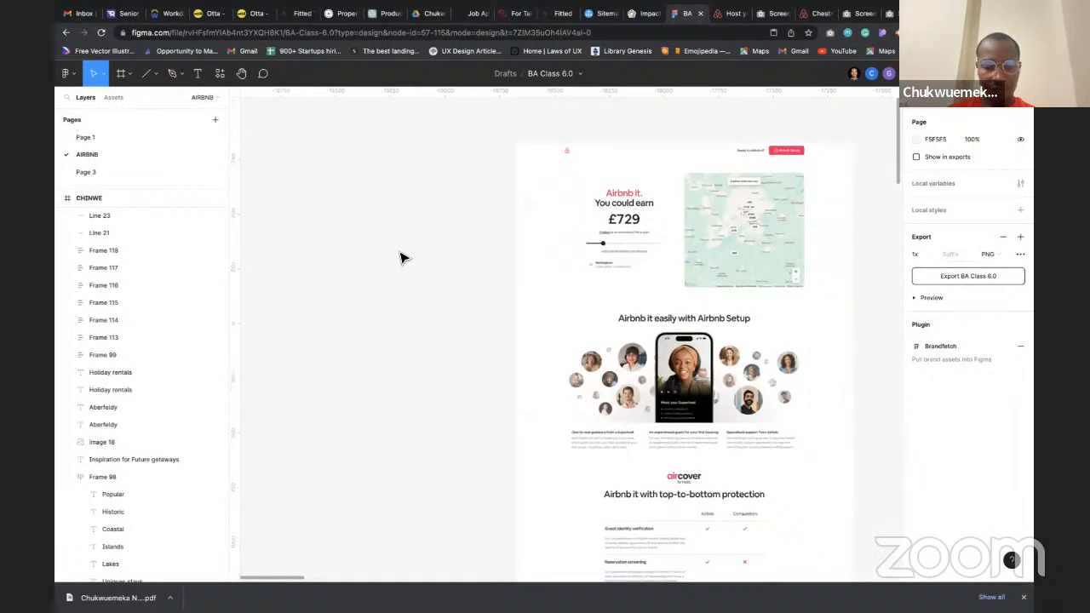
{"action": "key", "text": "f"}
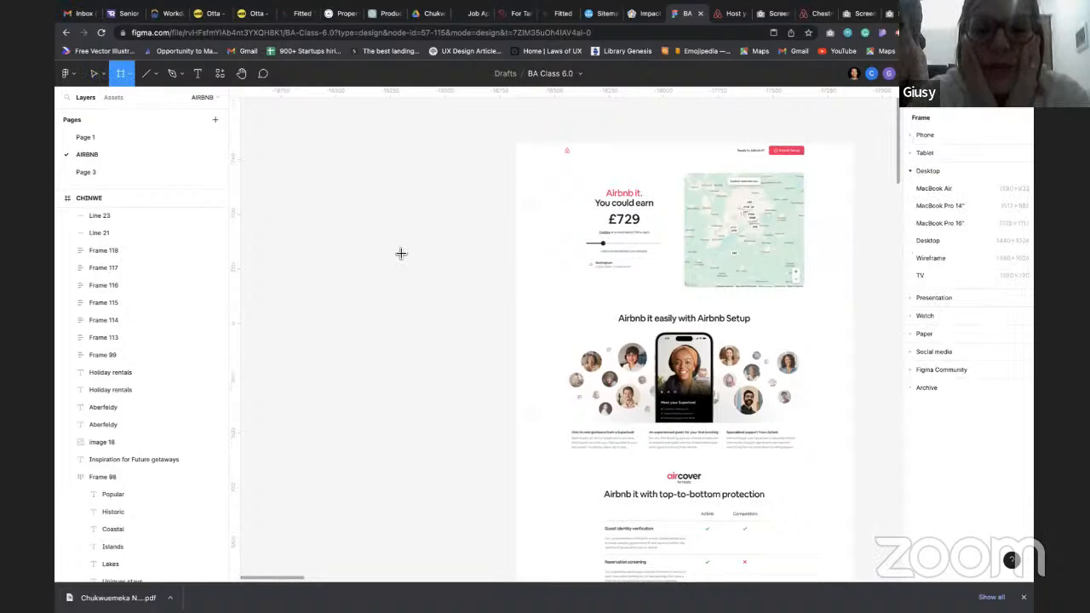
{"action": "key", "text": "v"}
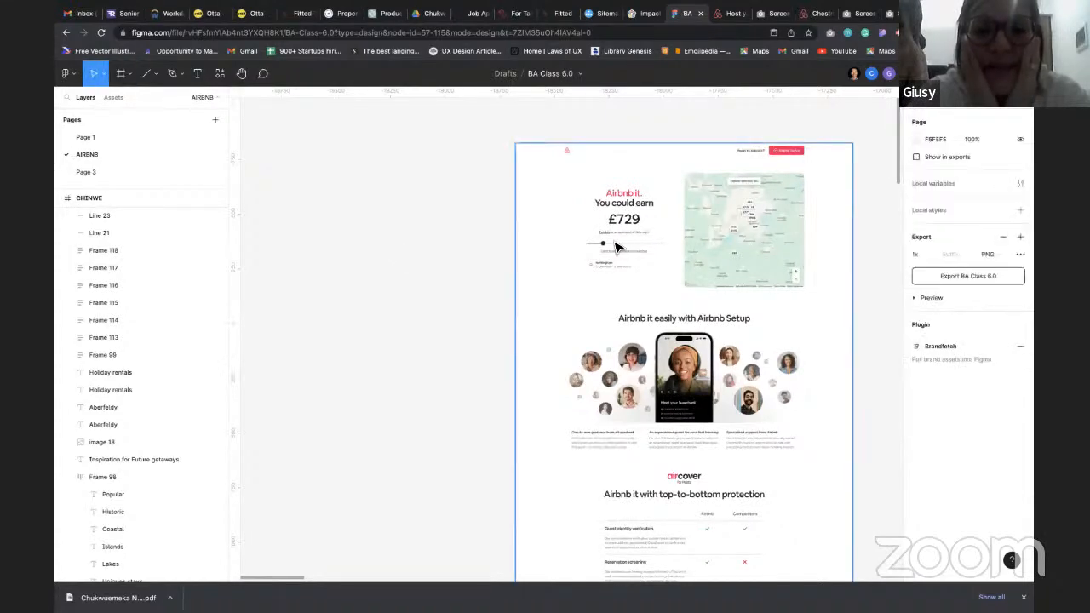
{"action": "scroll", "coordinate": [746, 298], "scroll_direction": "right", "scroll_amount": 5}
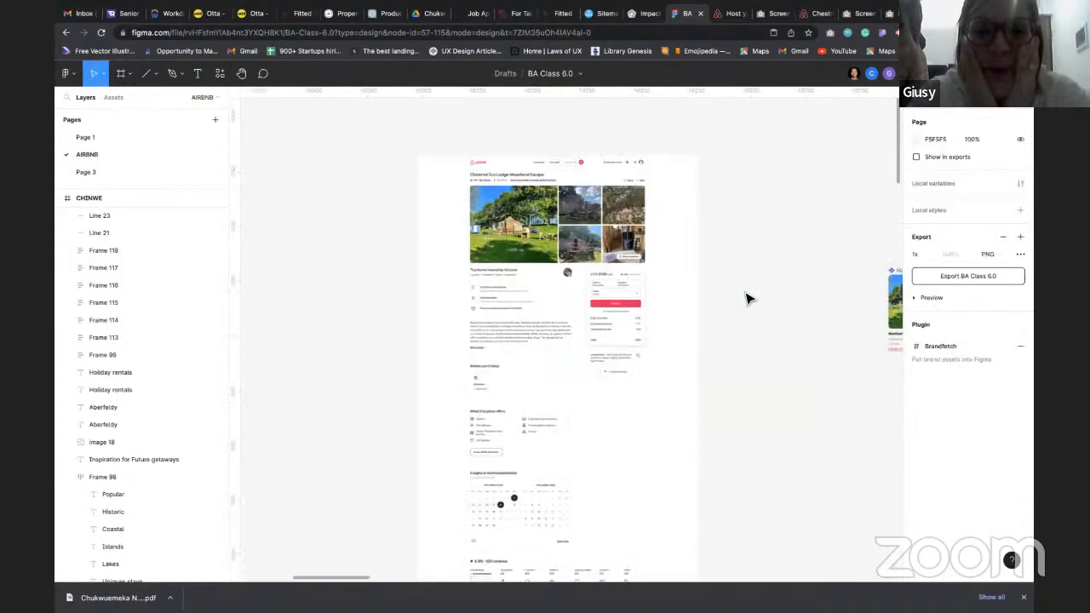
Add a 1440 × 1024 Desktop frame near the Airbnb hosting page screenshot
{"action": "scroll", "coordinate": [655, 209], "scroll_direction": "up", "scroll_amount": 5}
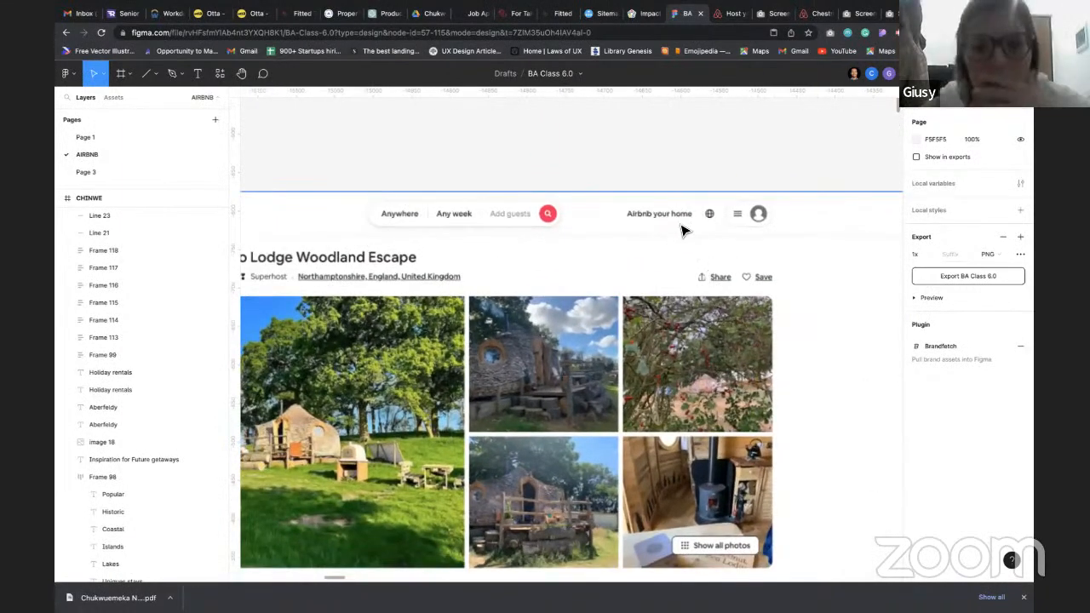
{"action": "scroll", "coordinate": [656, 243], "scroll_direction": "down", "scroll_amount": 5}
{"action": "scroll", "coordinate": [656, 247], "scroll_direction": "left", "scroll_amount": 5}
{"action": "scroll", "coordinate": [657, 248], "scroll_direction": "left", "scroll_amount": 3}
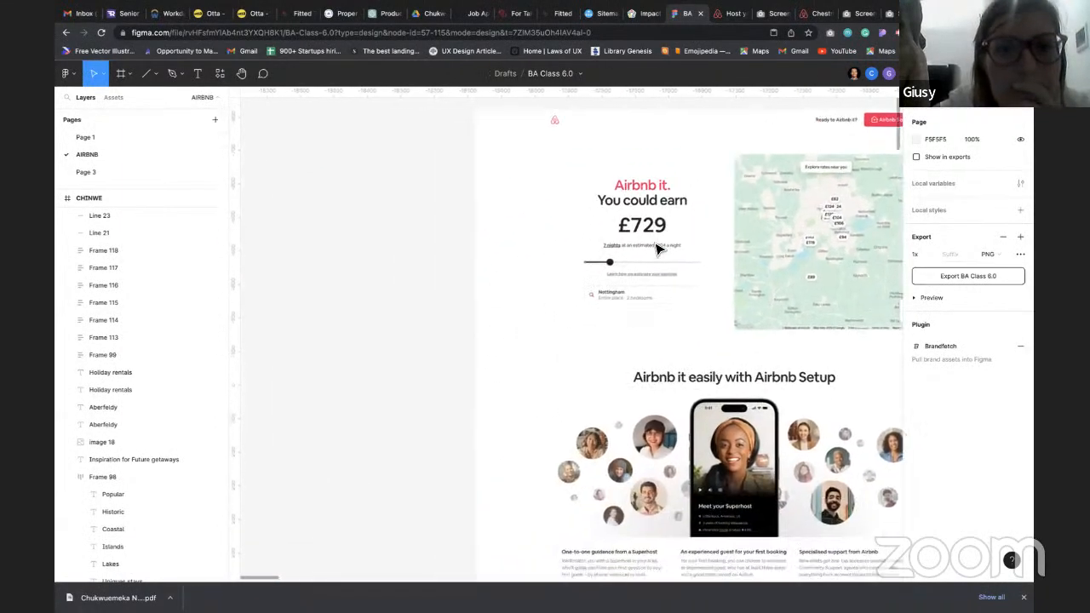
{"action": "scroll", "coordinate": [656, 248], "scroll_direction": "down", "scroll_amount": 5}
{"action": "scroll", "coordinate": [659, 249], "scroll_direction": "left", "scroll_amount": 1}
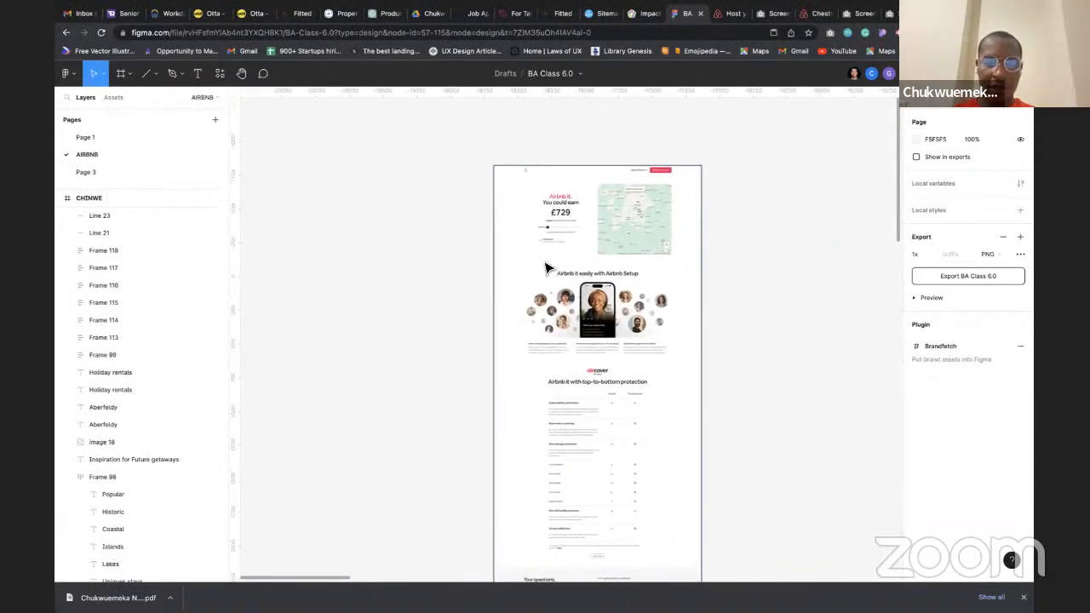
{"action": "key", "text": "f"}
{"action": "scroll", "coordinate": [408, 236], "scroll_direction": "left", "scroll_amount": 5}
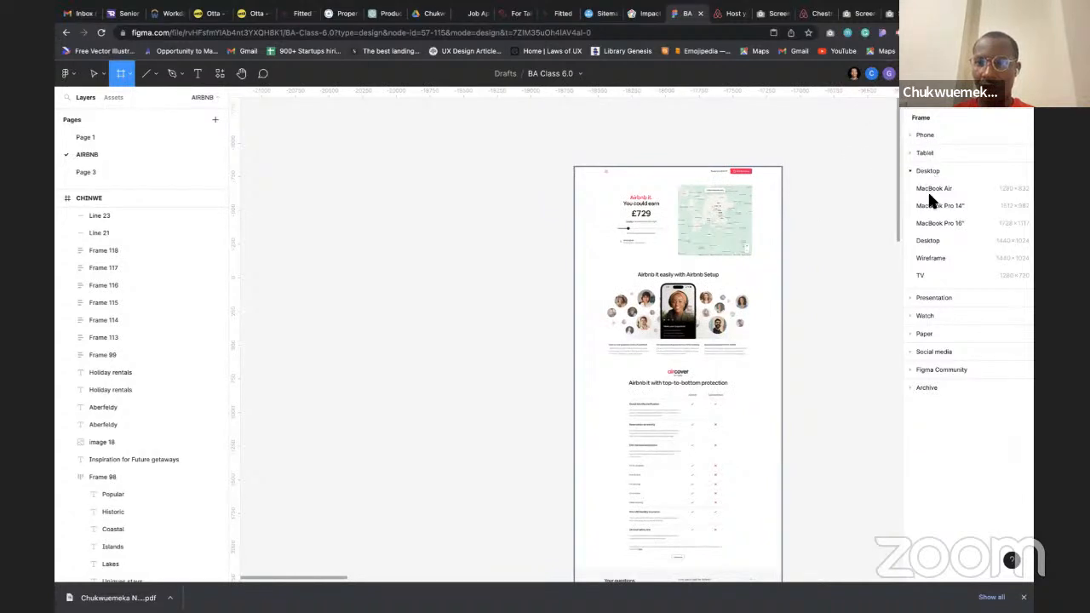
{"action": "left_click", "coordinate": [927, 239]}
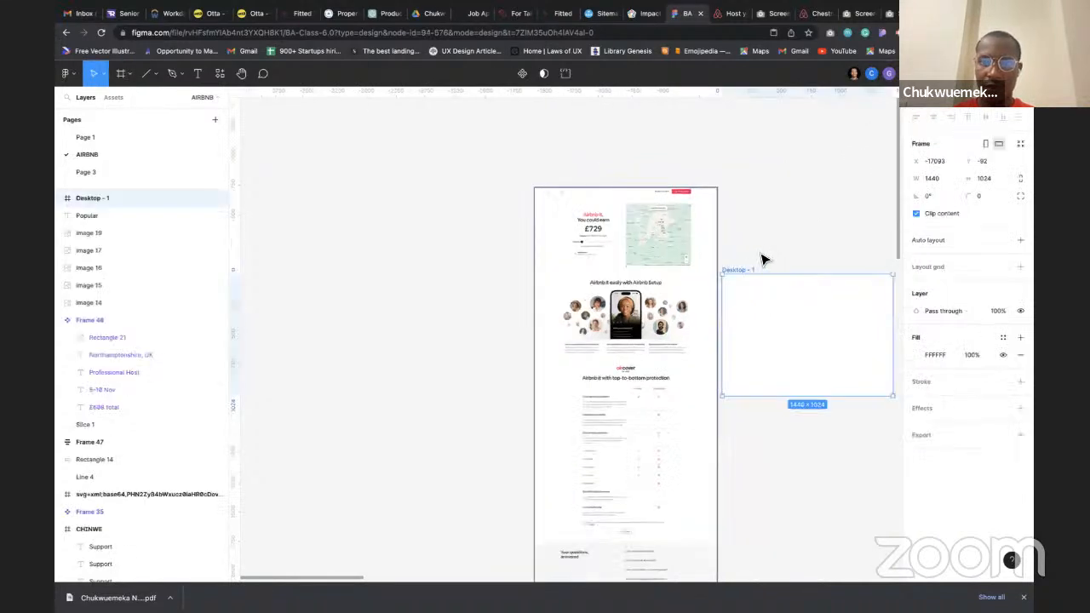
Move the empty Desktop frame into the gap beside the hosting page screenshot, with their top edges aligned
{"action": "scroll", "coordinate": [761, 333], "scroll_direction": "right", "scroll_amount": 5}
{"action": "left_click_drag", "start_coordinate": [638, 316], "coordinate": [628, 226]}
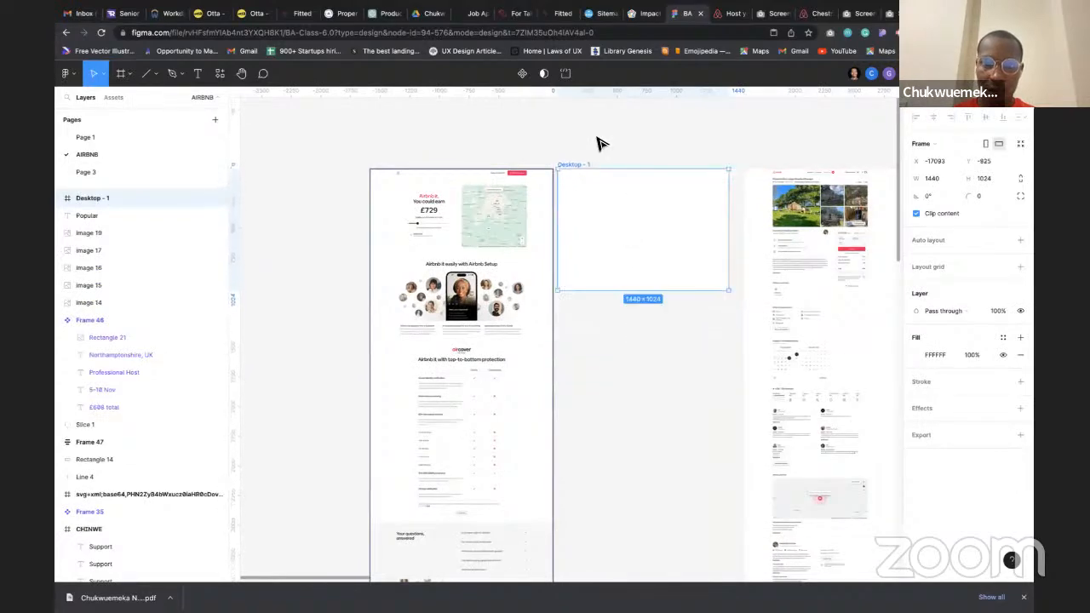
{"action": "scroll", "coordinate": [540, 151], "scroll_direction": "up", "scroll_amount": 3}
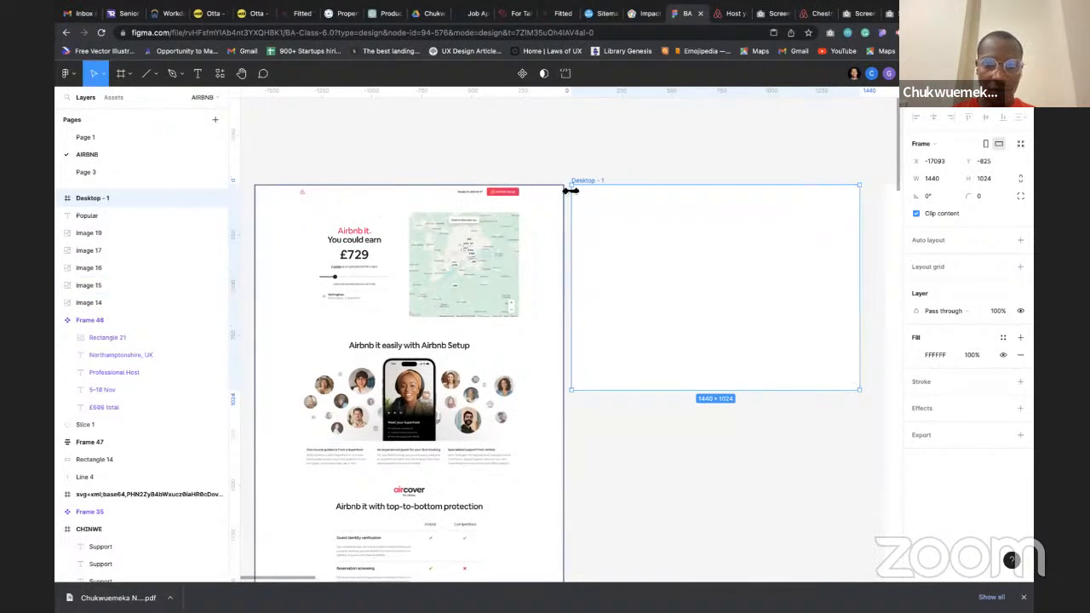
{"action": "left_click", "coordinate": [515, 162]}
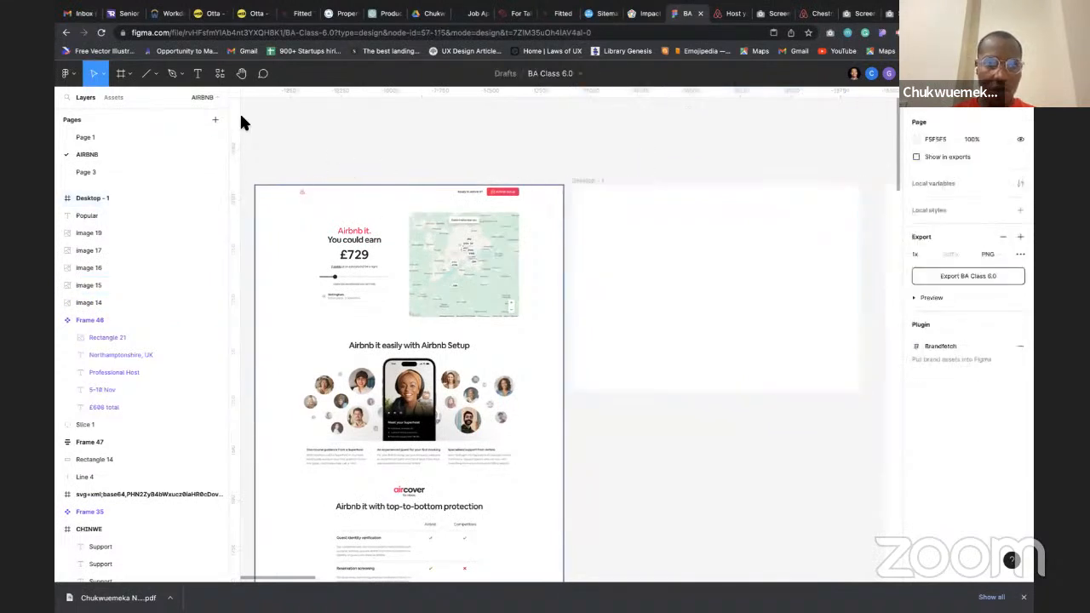
Insert the red Airbnb symbol logo as SVG with the Brandfetch plugin and place it inside the new Desktop frame
{"action": "left_click", "coordinate": [220, 73]}
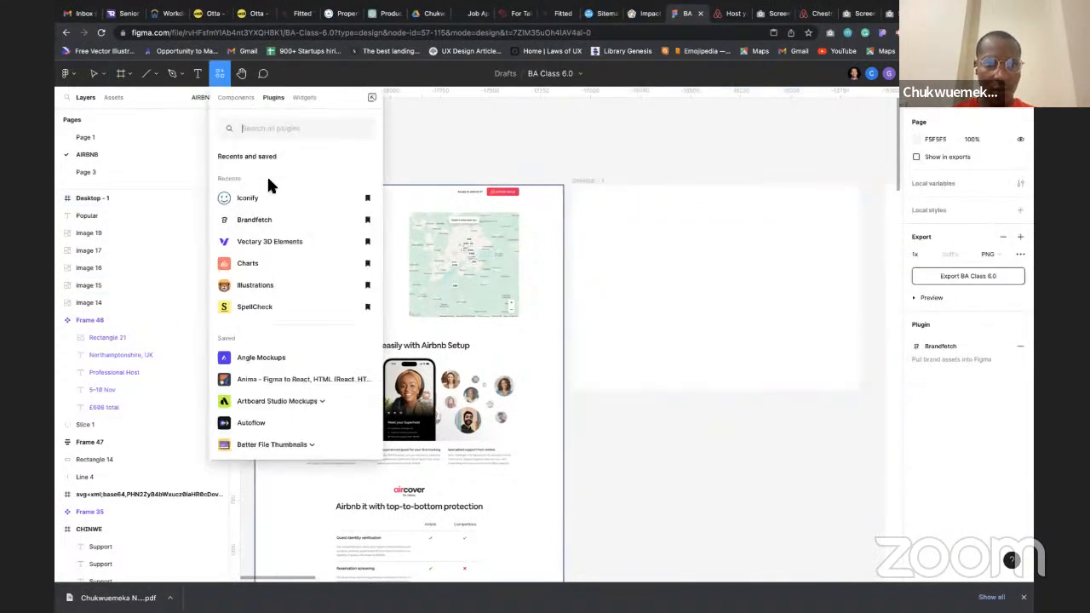
{"action": "left_click", "coordinate": [283, 223]}
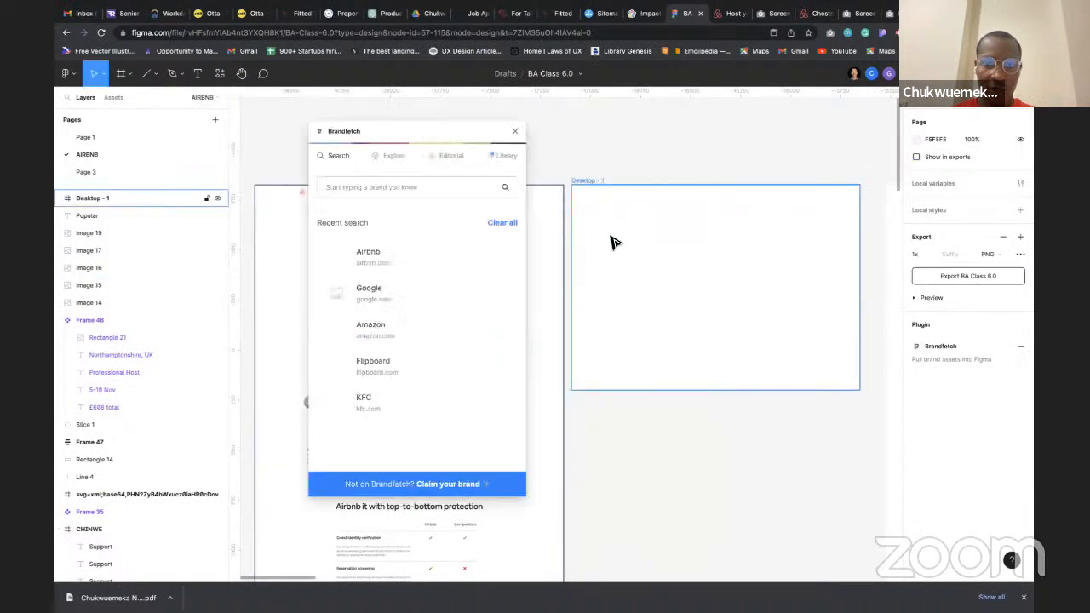
{"action": "left_click", "coordinate": [382, 258]}
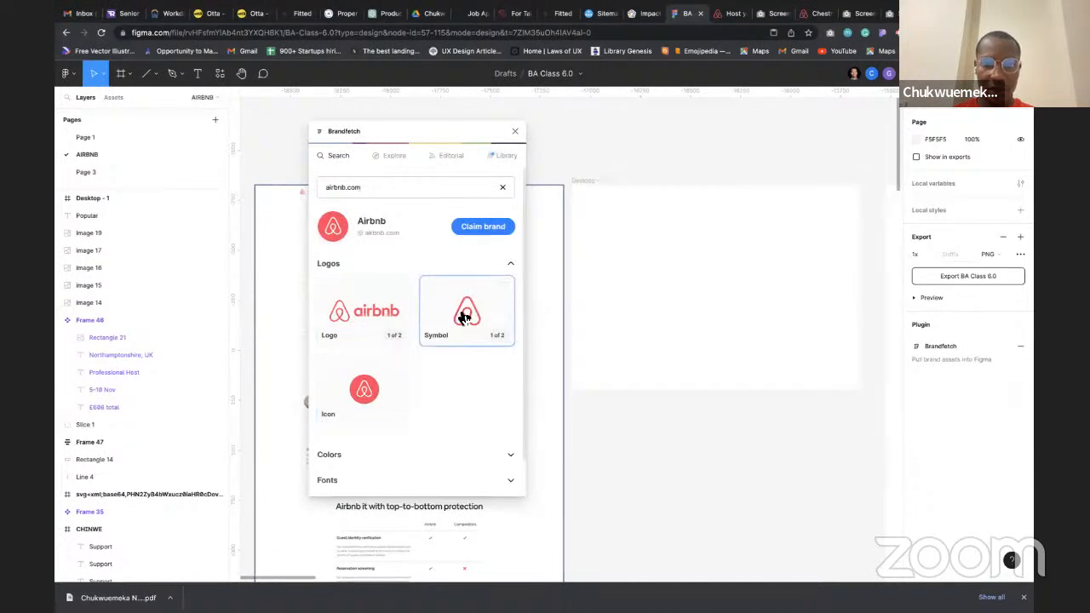
{"action": "left_click", "coordinate": [464, 317]}
{"action": "left_click", "coordinate": [440, 324]}
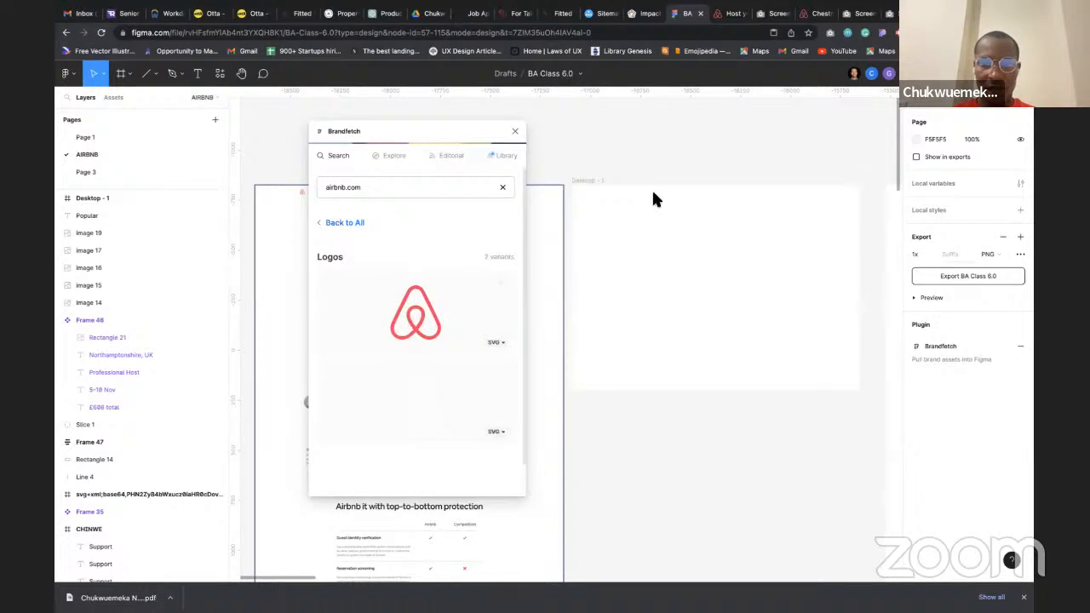
{"action": "left_click", "coordinate": [514, 131]}
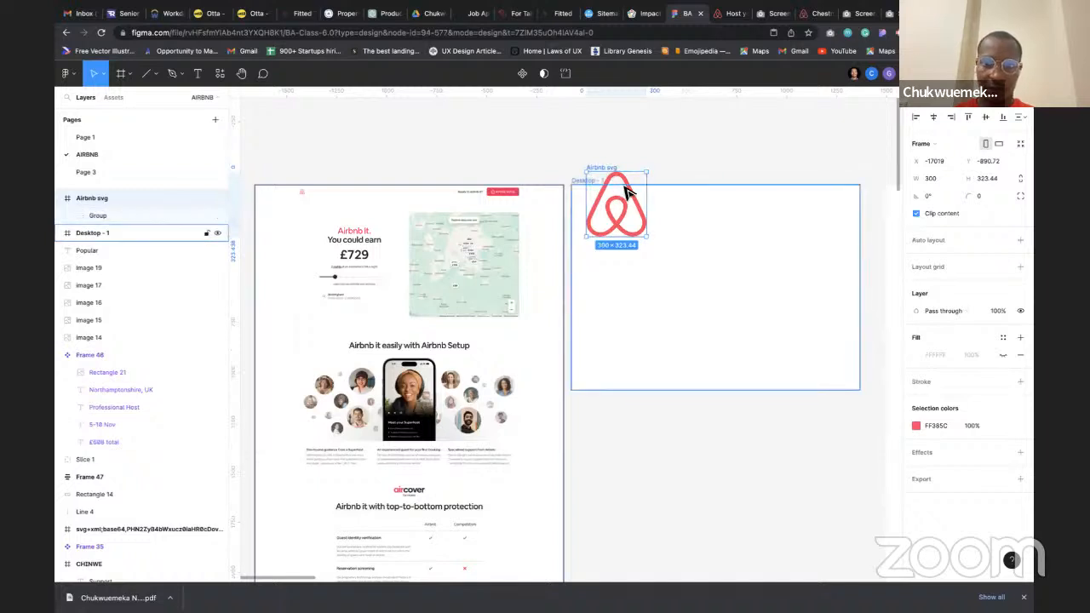
{"action": "left_click_drag", "start_coordinate": [625, 192], "coordinate": [645, 231]}
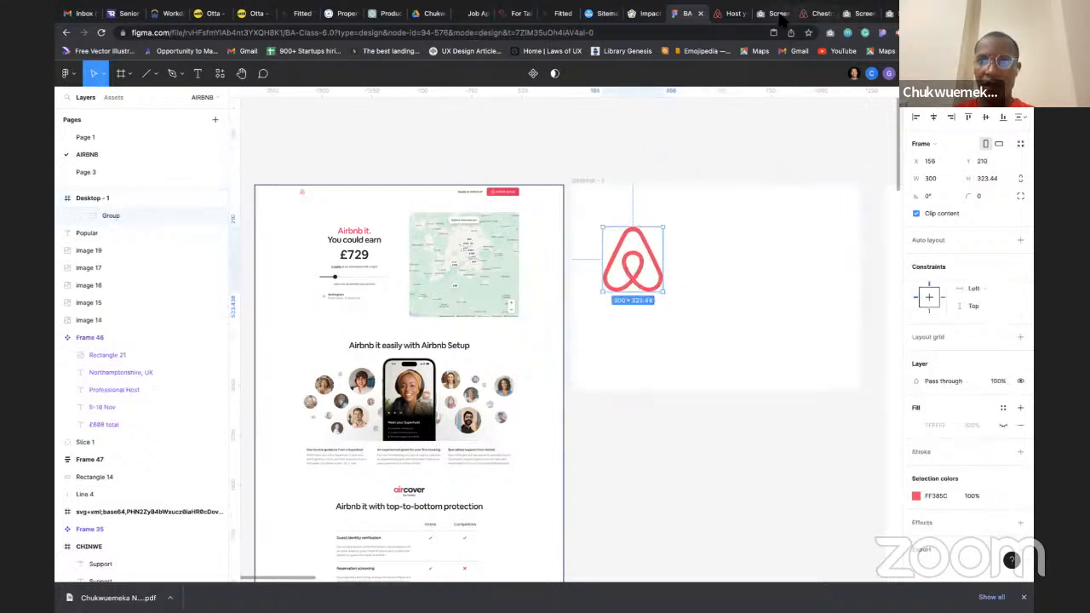
Switch to the live Airbnb hosting page and inspect its header logo with the CSS inspector extension
{"action": "left_click", "coordinate": [738, 21]}
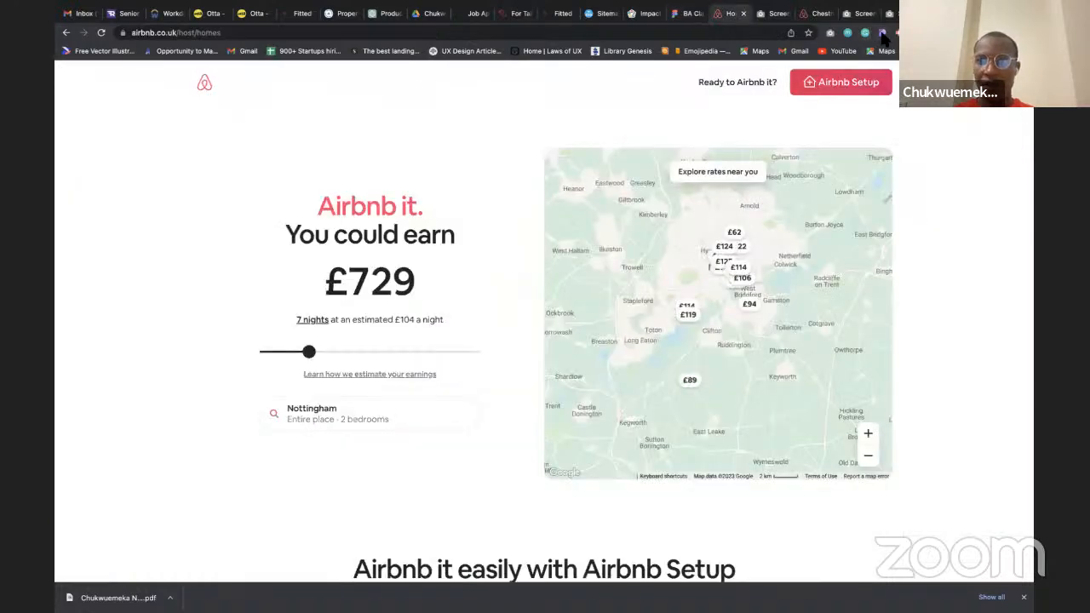
{"action": "left_click", "coordinate": [882, 34]}
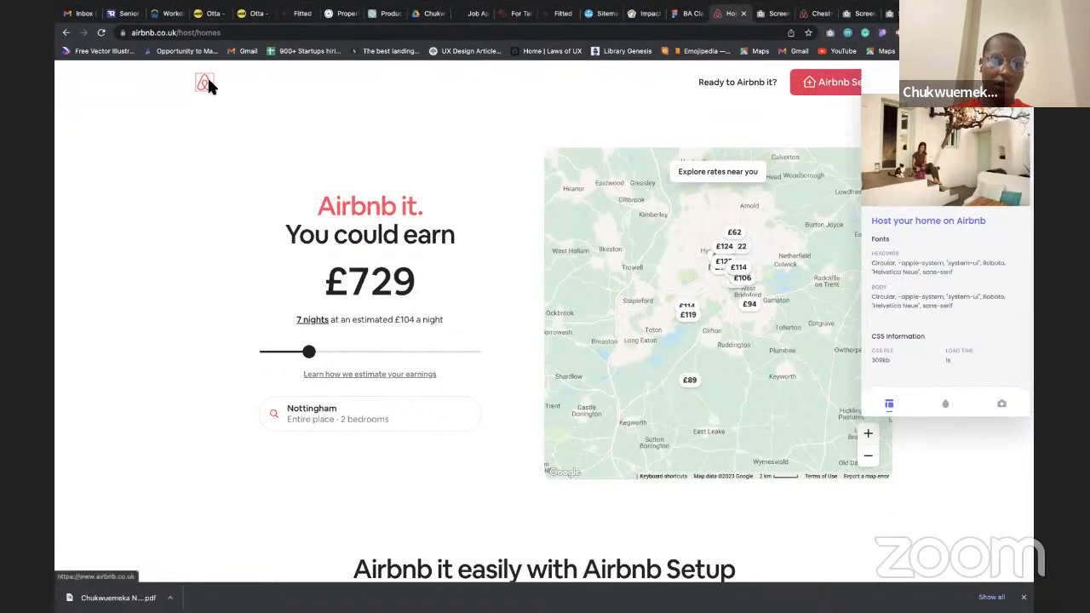
{"action": "left_click", "coordinate": [212, 75]}
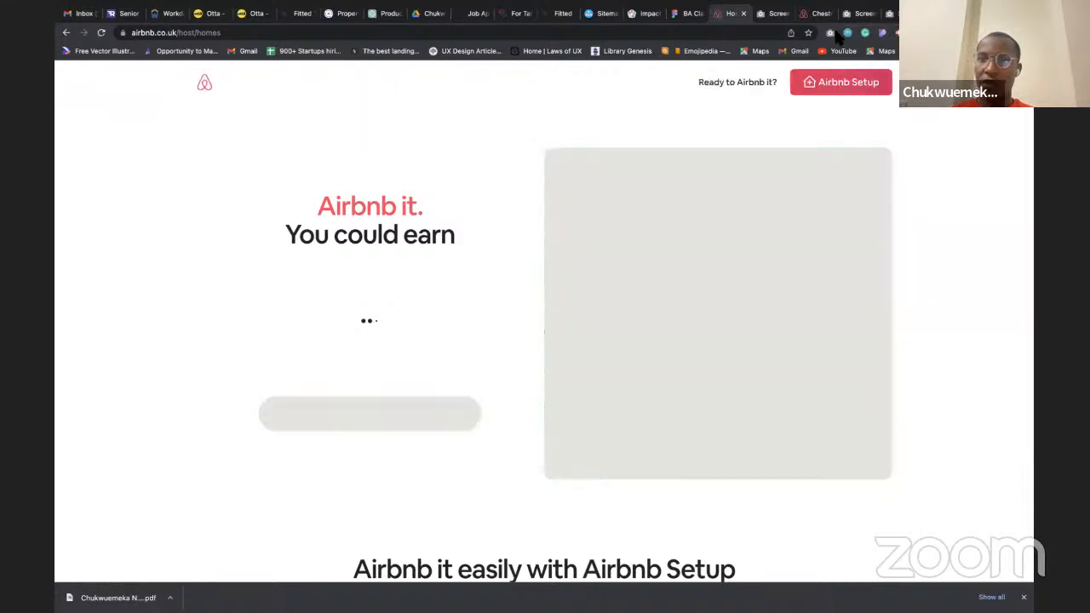
{"action": "left_click", "coordinate": [883, 33]}
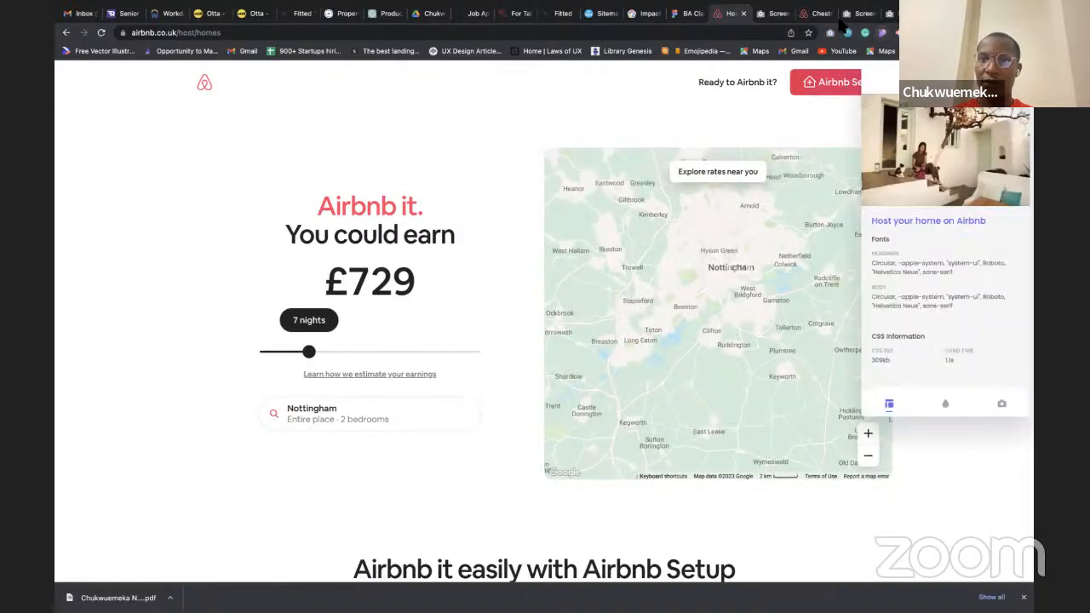
Back in Figma, constrain the Airbnb logo's proportions and set its height to 32
{"action": "left_click", "coordinate": [677, 16]}
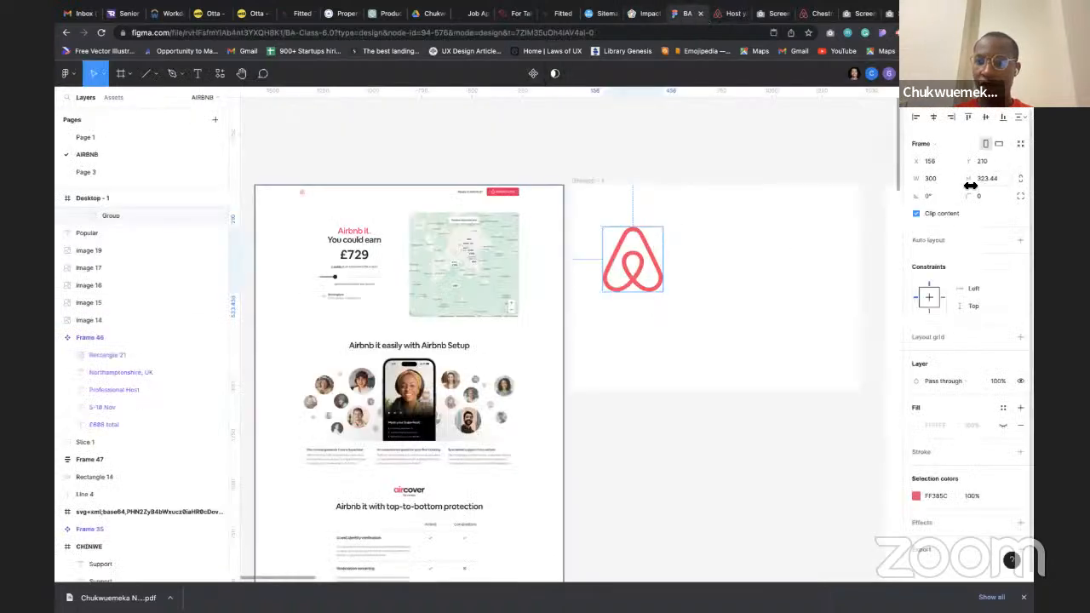
{"action": "left_click", "coordinate": [1020, 179]}
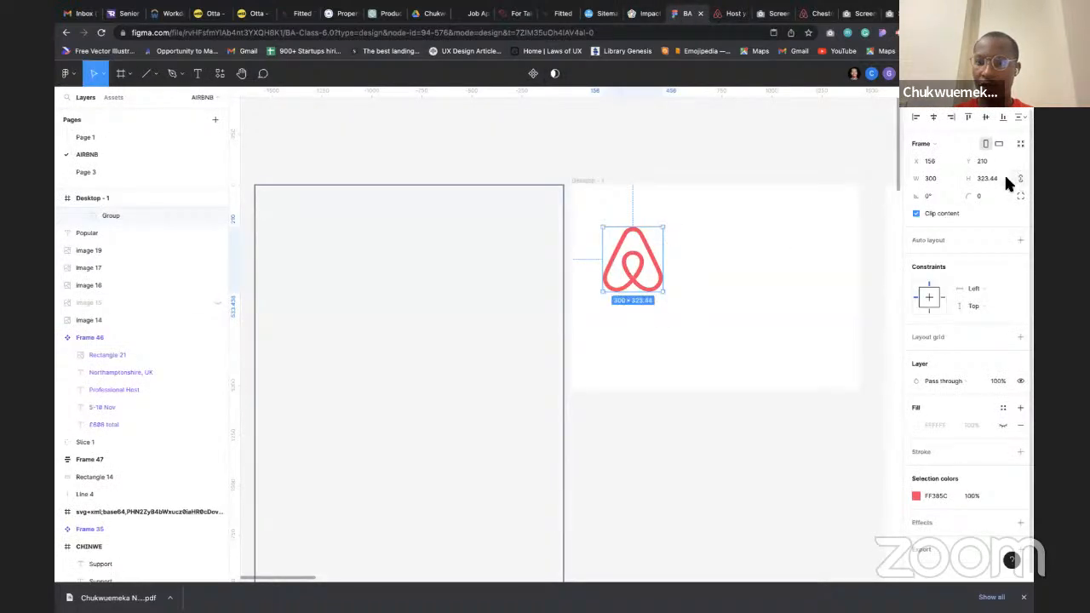
{"action": "left_click", "coordinate": [994, 178]}
{"action": "type", "text": "32"}
{"action": "key", "text": "Return"}
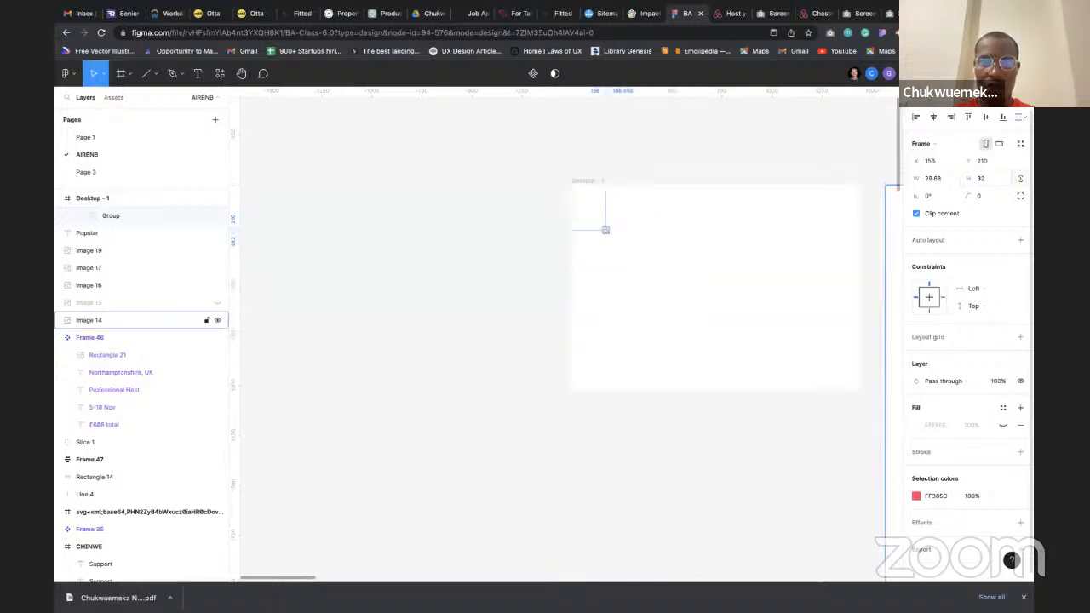
Look around the canvas beside the Desktop frame for the missing hosting page reference screenshot
{"action": "scroll", "coordinate": [613, 267], "scroll_direction": "down", "scroll_amount": 3}
{"action": "scroll", "coordinate": [613, 267], "scroll_direction": "left", "scroll_amount": 3}
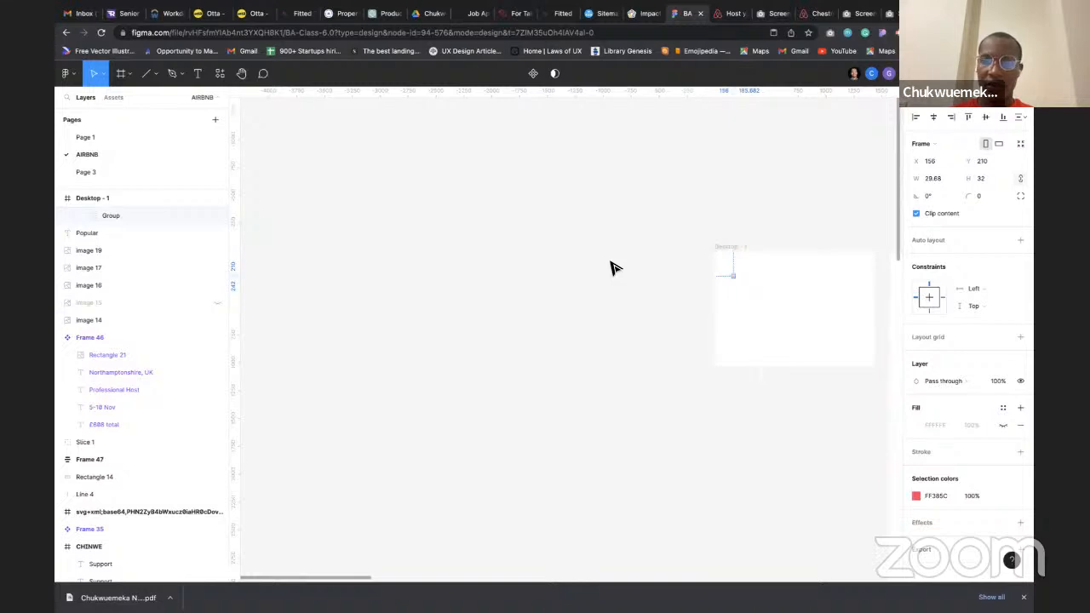
{"action": "left_click", "coordinate": [613, 267]}
{"action": "scroll", "coordinate": [613, 267], "scroll_direction": "down", "scroll_amount": 3}
{"action": "scroll", "coordinate": [613, 268], "scroll_direction": "right", "scroll_amount": 3}
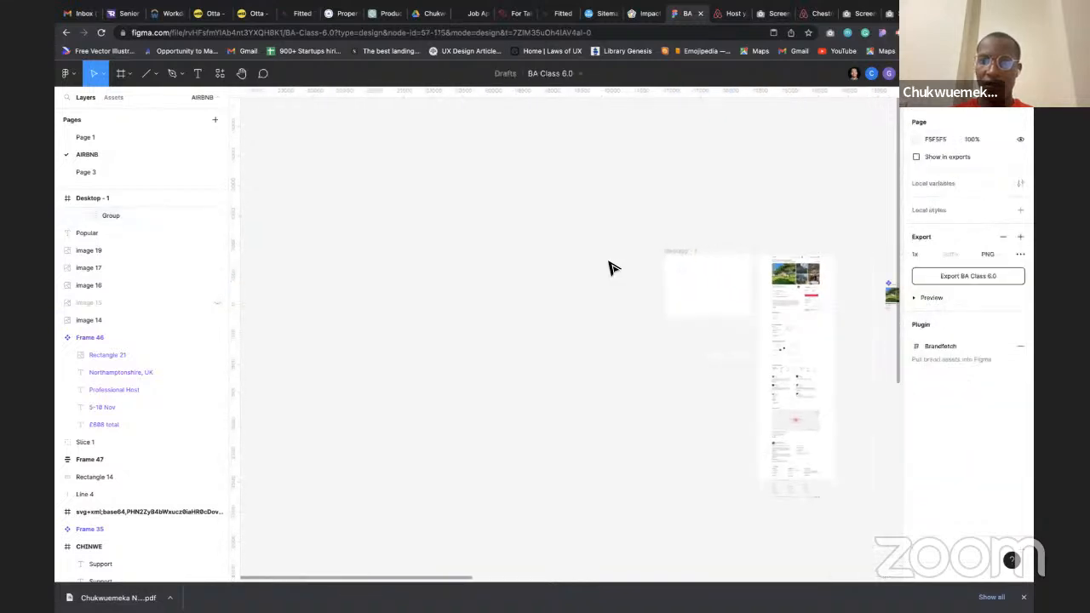
{"action": "scroll", "coordinate": [613, 267], "scroll_direction": "down", "scroll_amount": 1}
{"action": "scroll", "coordinate": [609, 267], "scroll_direction": "left", "scroll_amount": 2}
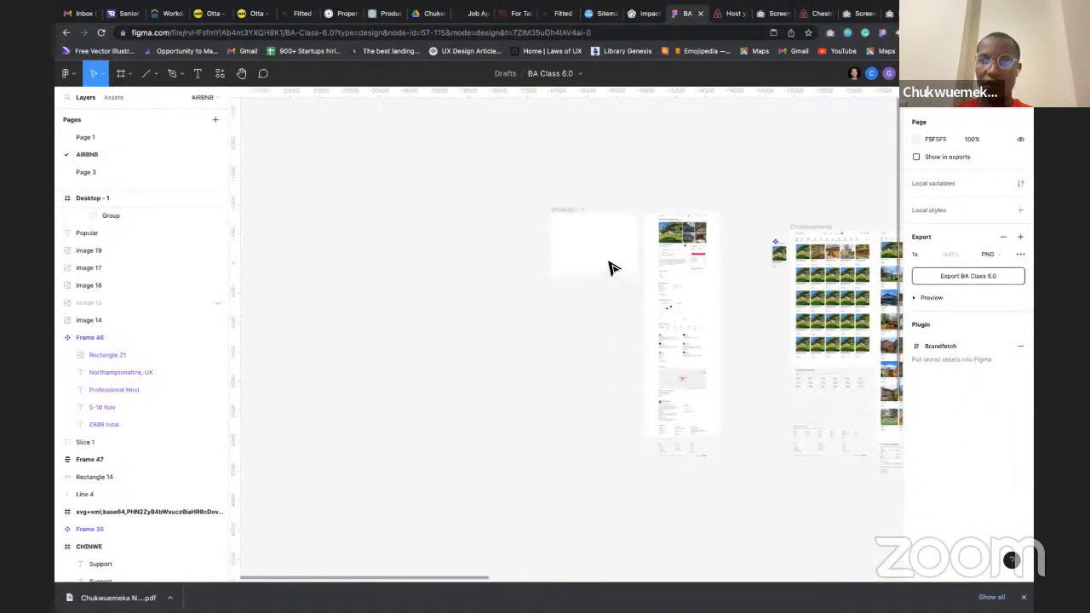
{"action": "scroll", "coordinate": [516, 230], "scroll_direction": "up", "scroll_amount": 5}
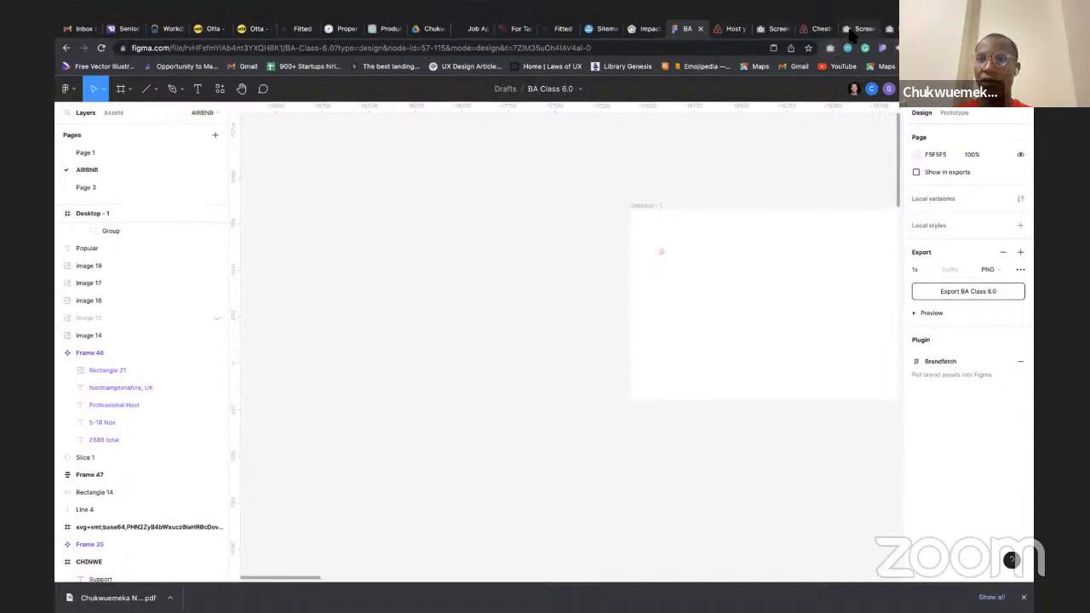
Find the GoFullPage capture of the Airbnb hosting page among the open captures and copy its image
{"action": "left_click", "coordinate": [863, 29]}
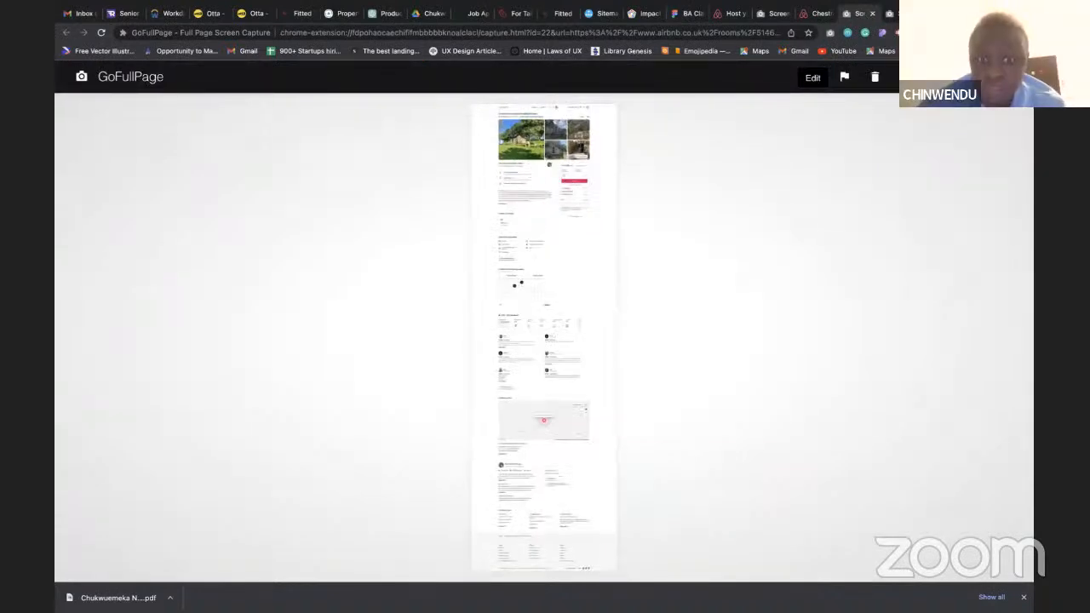
{"action": "left_click", "coordinate": [887, 13]}
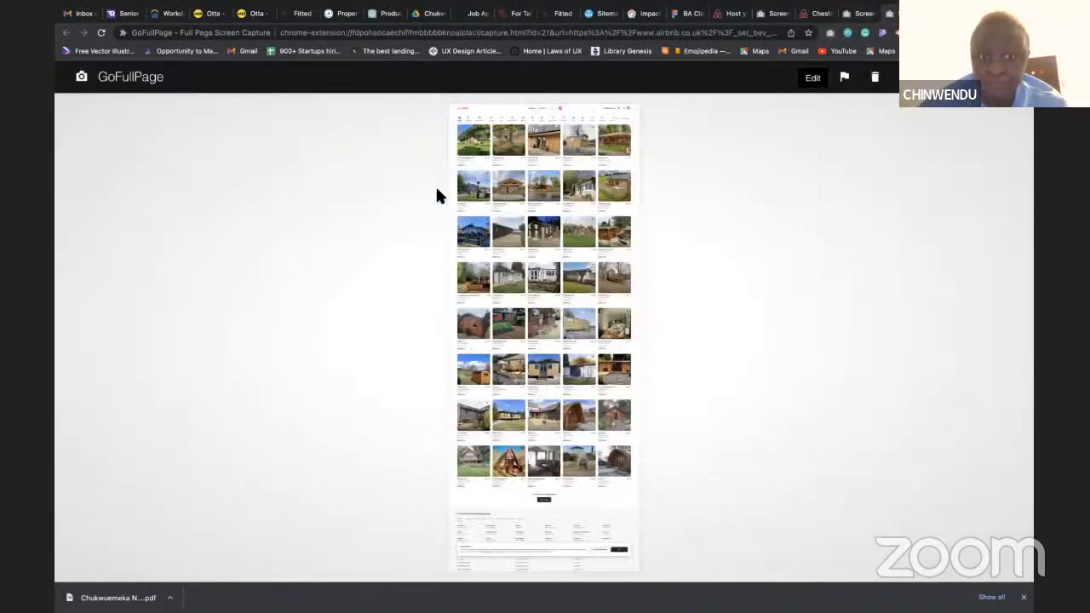
{"action": "left_click", "coordinate": [771, 13]}
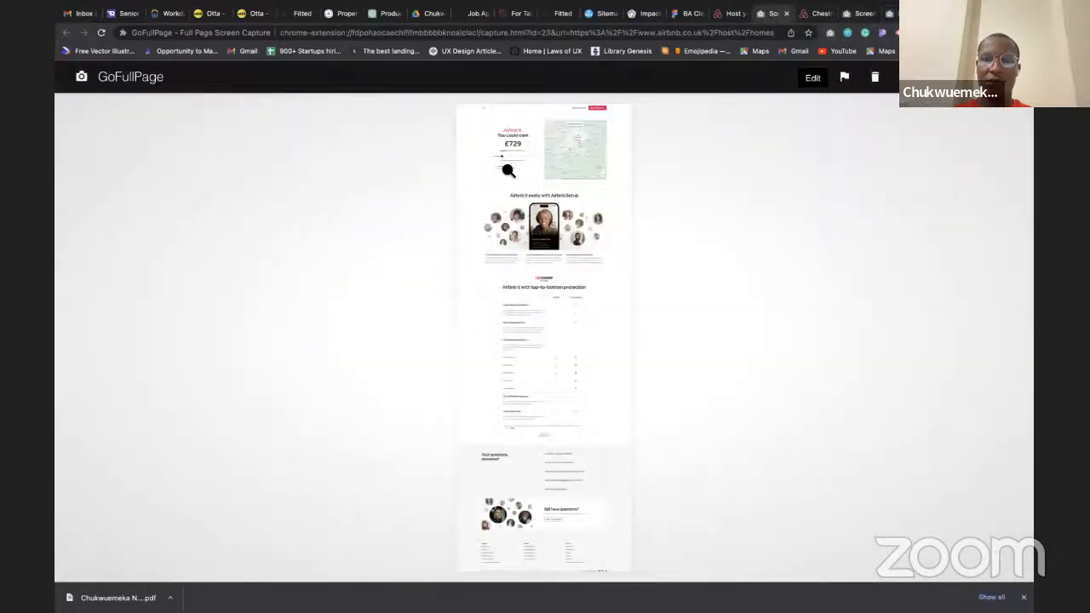
{"action": "right_click", "coordinate": [507, 167]}
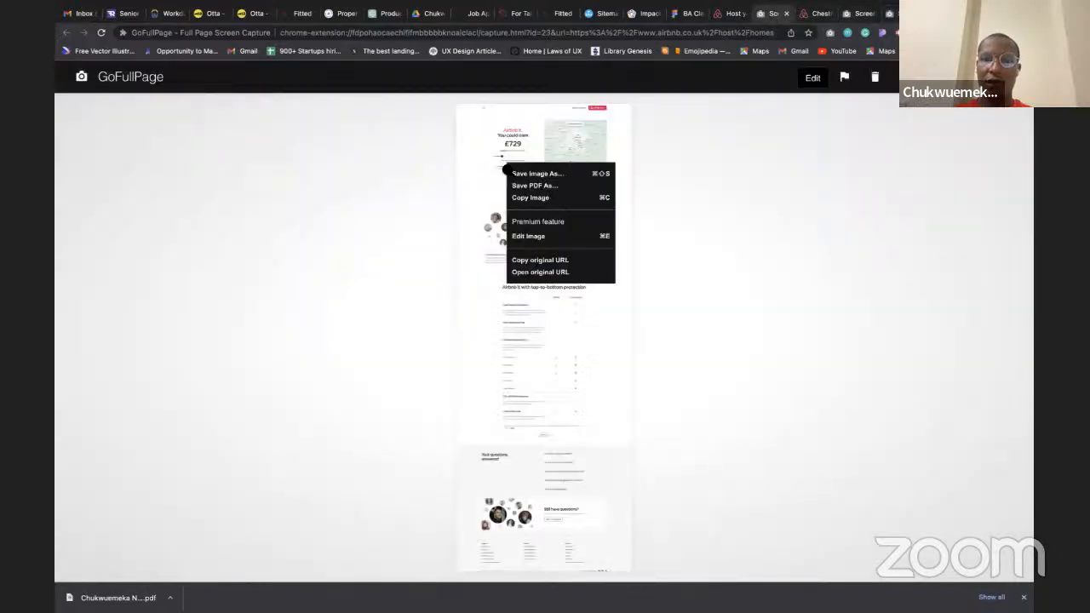
{"action": "left_click", "coordinate": [575, 202]}
Paste the hosting page capture onto the Figma canvas and position it next to the Desktop frame, roughly level with its top
{"action": "left_click", "coordinate": [688, 14]}
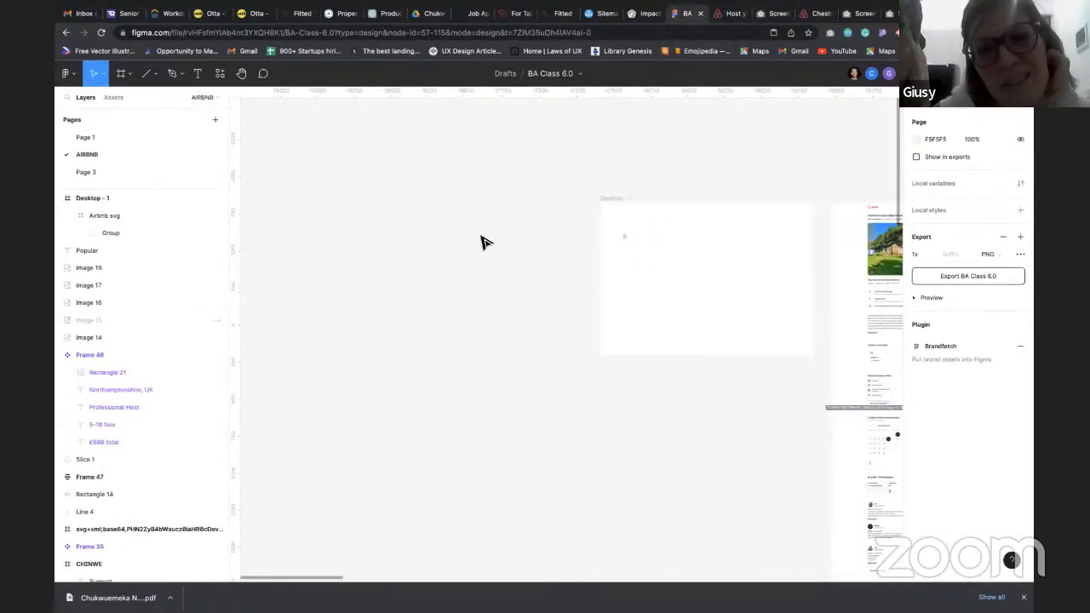
{"action": "scroll", "coordinate": [481, 242], "scroll_direction": "left", "scroll_amount": 2}
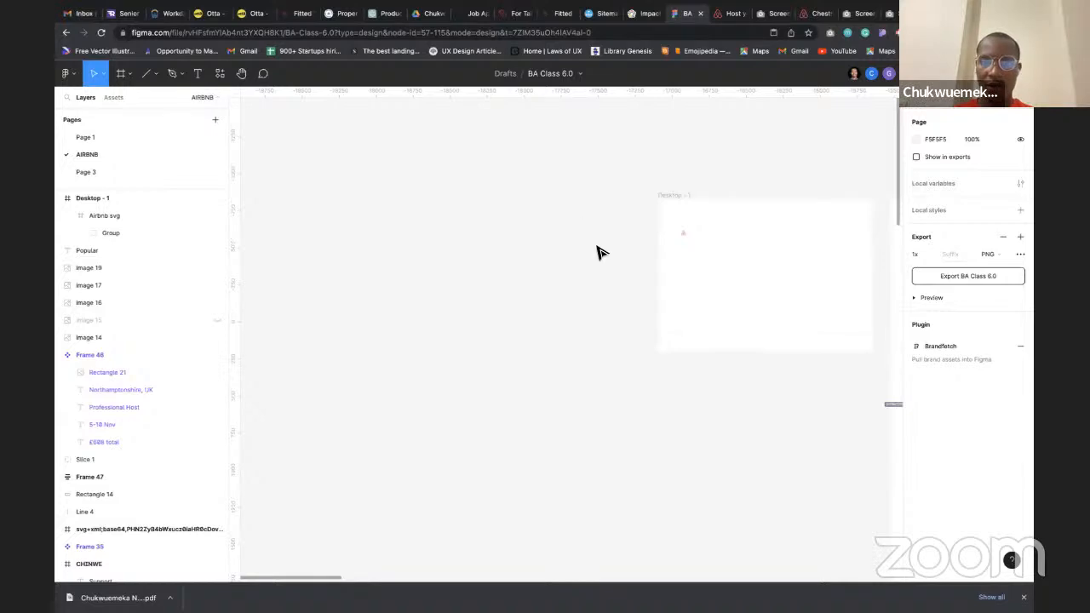
{"action": "key", "text": "super+v"}
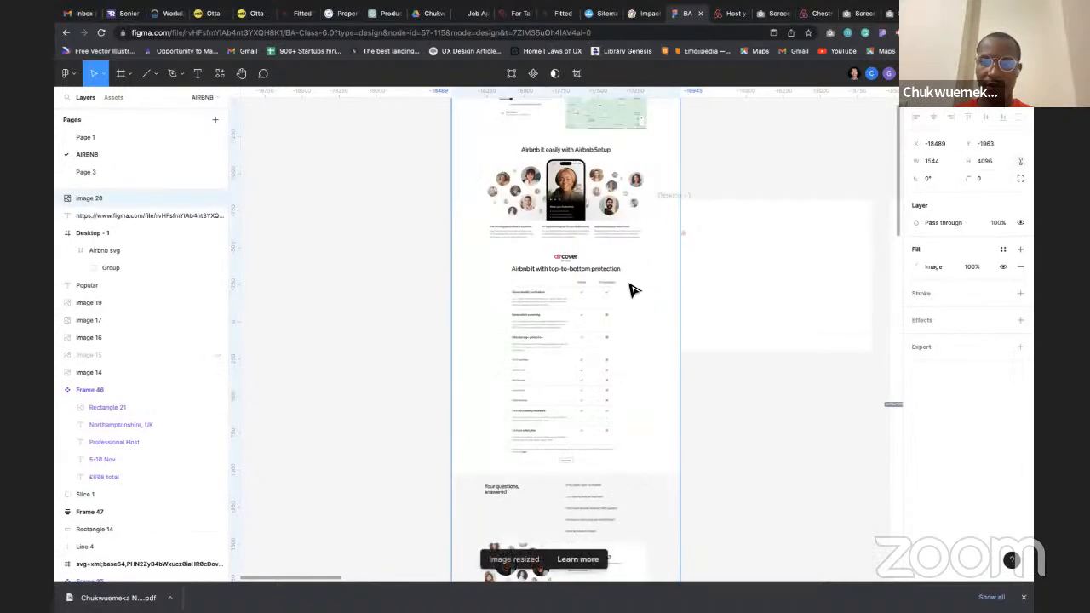
{"action": "left_click_drag", "start_coordinate": [603, 270], "coordinate": [575, 448]}
{"action": "left_click", "coordinate": [687, 393]}
{"action": "scroll", "coordinate": [686, 393], "scroll_direction": "right", "scroll_amount": 7}
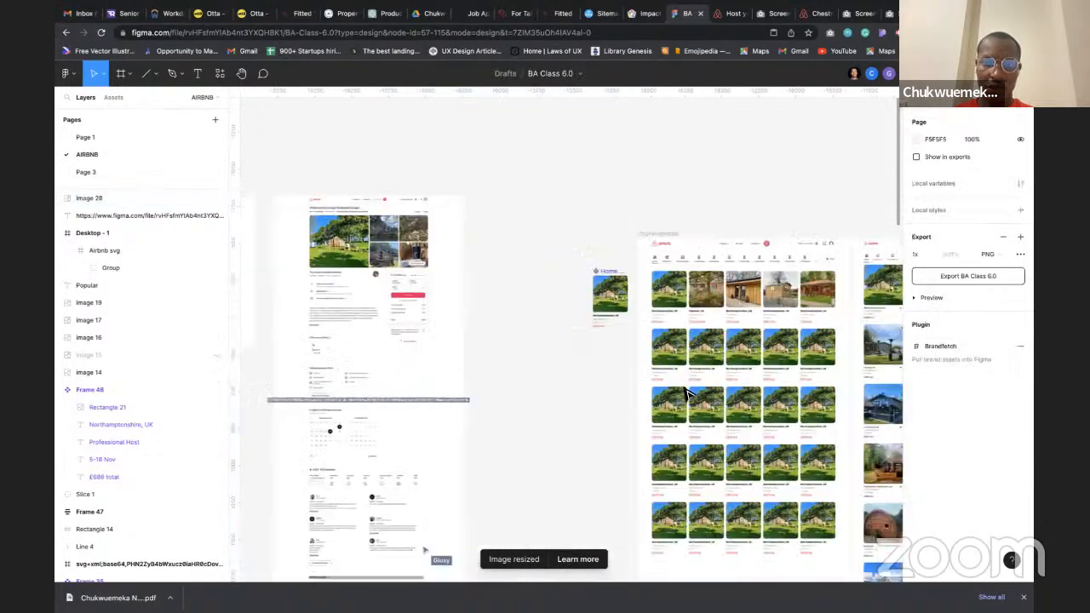
{"action": "scroll", "coordinate": [687, 392], "scroll_direction": "right", "scroll_amount": 10}
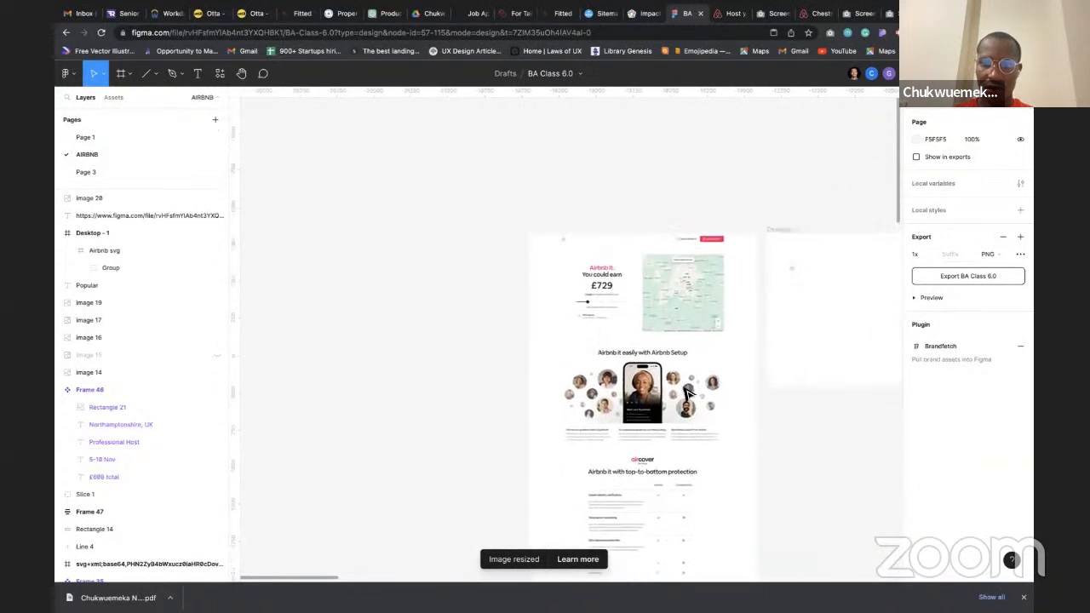
{"action": "scroll", "coordinate": [628, 304], "scroll_direction": "up", "scroll_amount": 5}
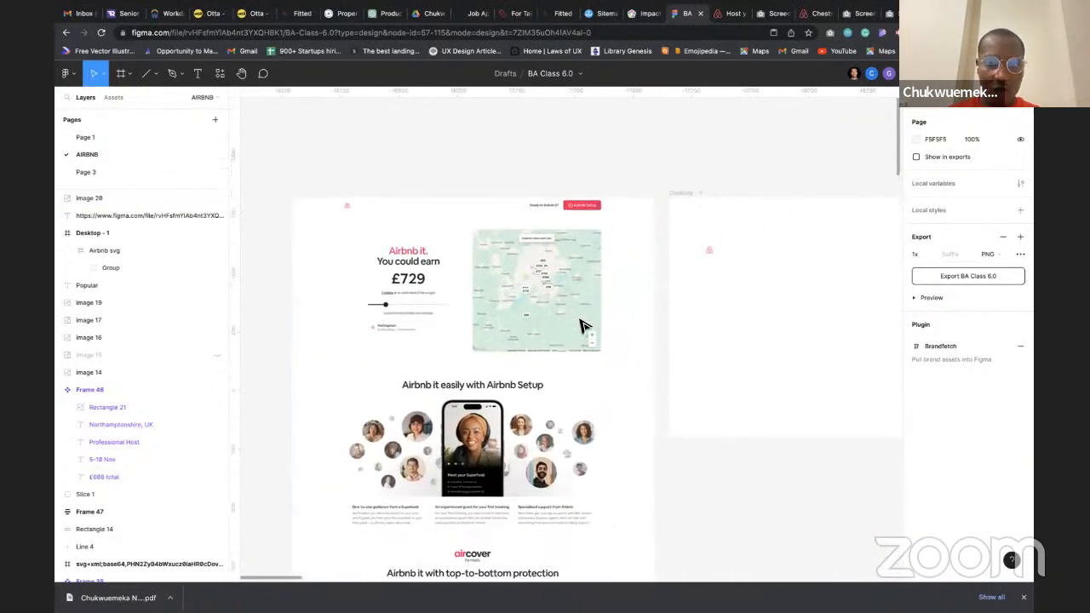
Move the Airbnb logo up into the upper-left corner of the Desktop frame, as the start of the page header
{"action": "scroll", "coordinate": [584, 325], "scroll_direction": "right", "scroll_amount": 1}
{"action": "left_click", "coordinate": [680, 253]}
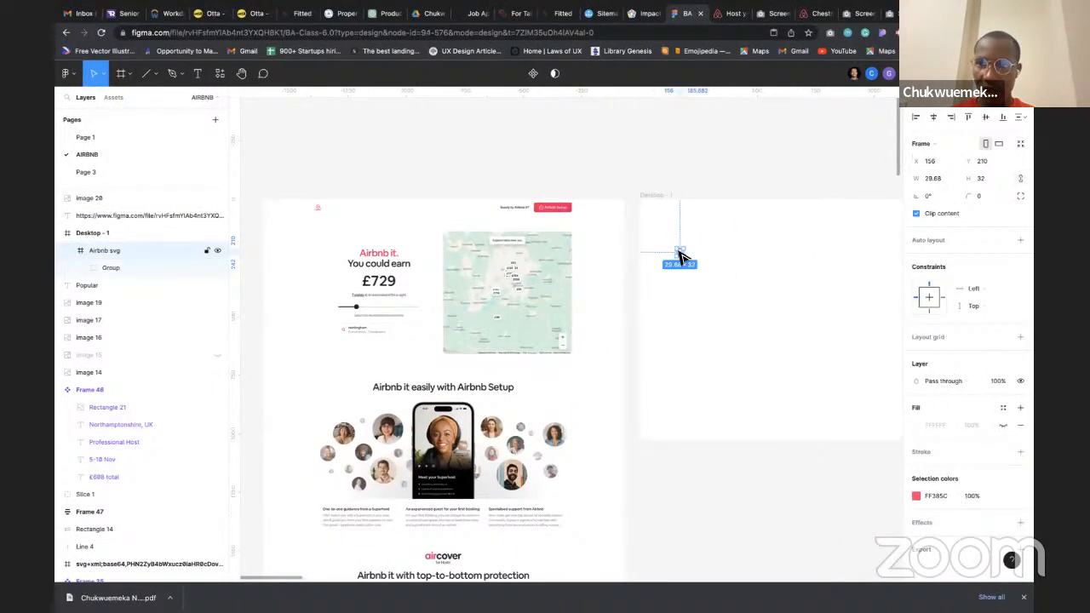
{"action": "left_click_drag", "start_coordinate": [680, 252], "coordinate": [664, 217]}
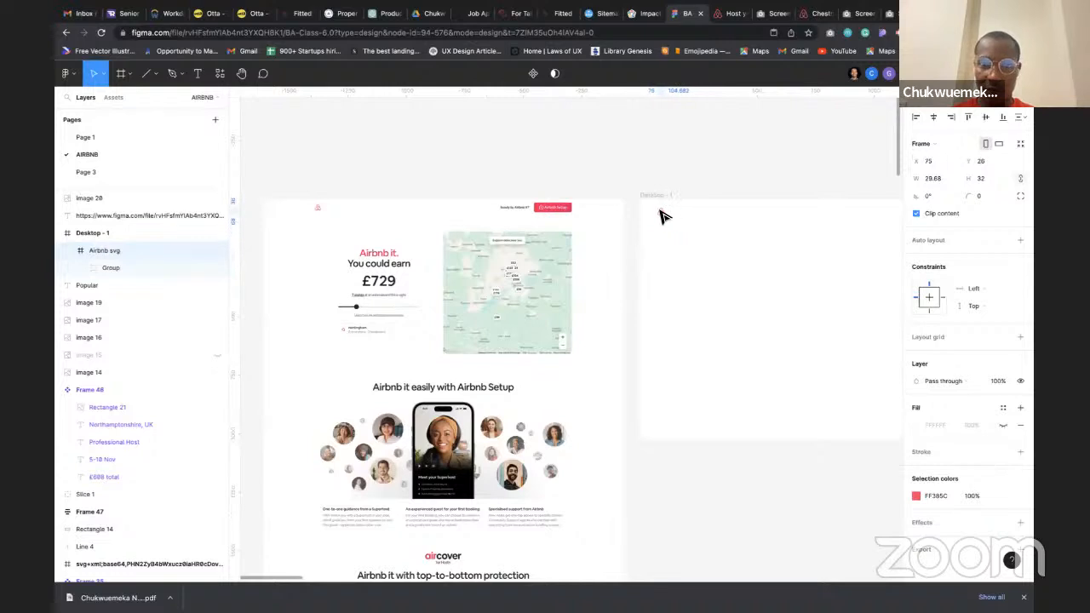
Select the Desktop frame and examine the hosting page reference beside it, from the header down to the AirCover comparison table
{"action": "left_click", "coordinate": [658, 201]}
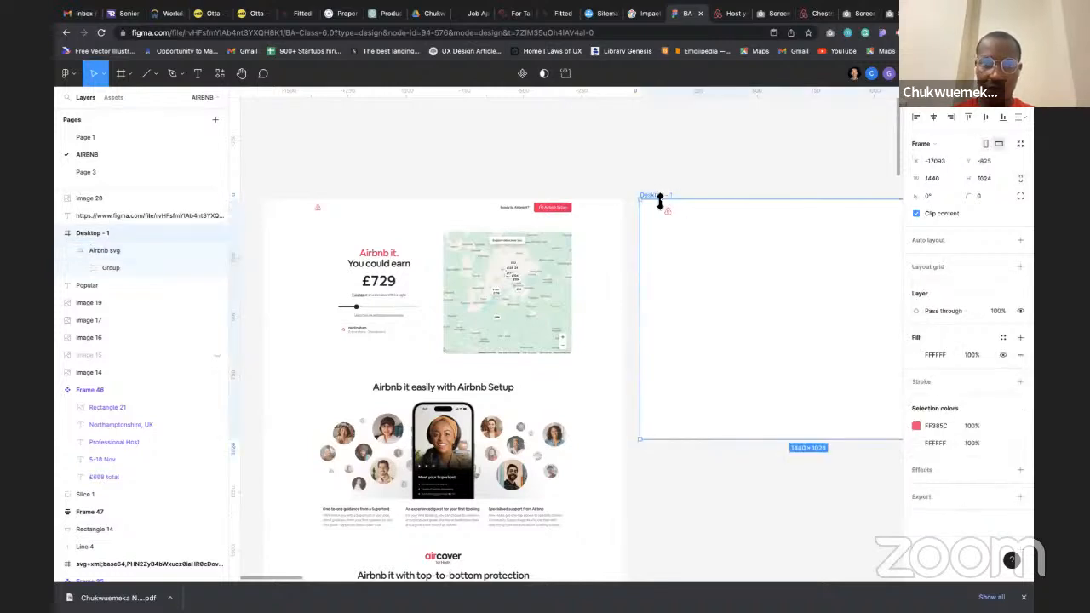
{"action": "scroll", "coordinate": [425, 343], "scroll_direction": "down", "scroll_amount": 4}
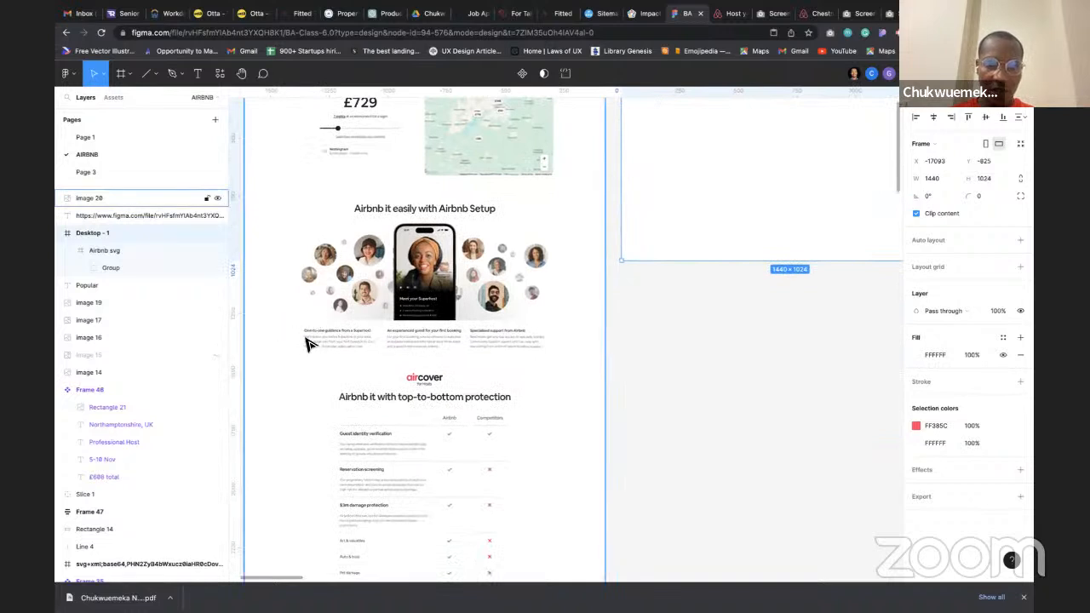
{"action": "scroll", "coordinate": [308, 343], "scroll_direction": "left", "scroll_amount": 1}
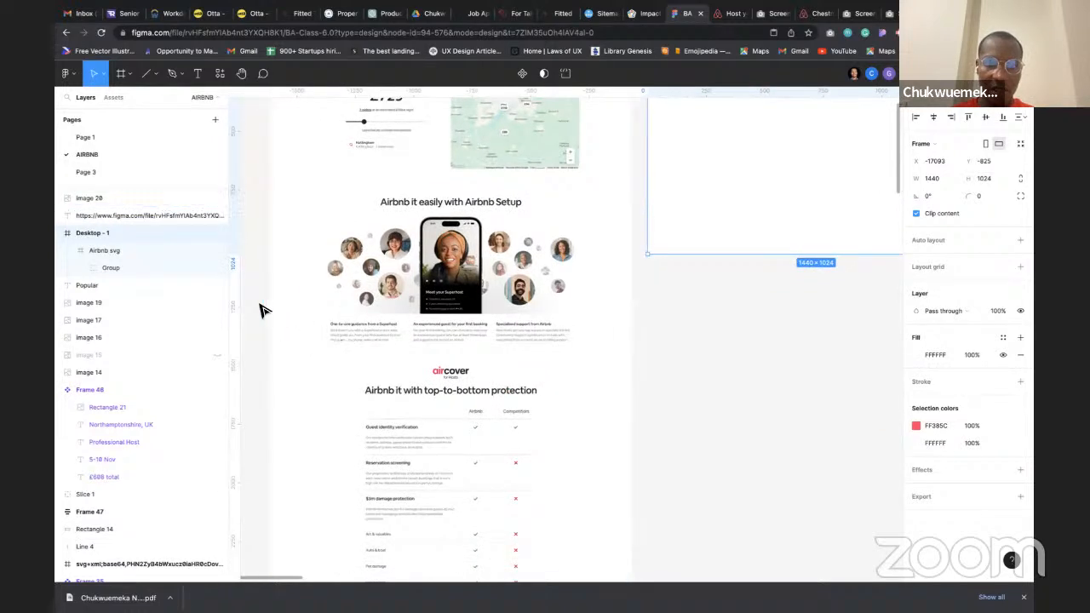
{"action": "scroll", "coordinate": [309, 271], "scroll_direction": "up", "scroll_amount": 4}
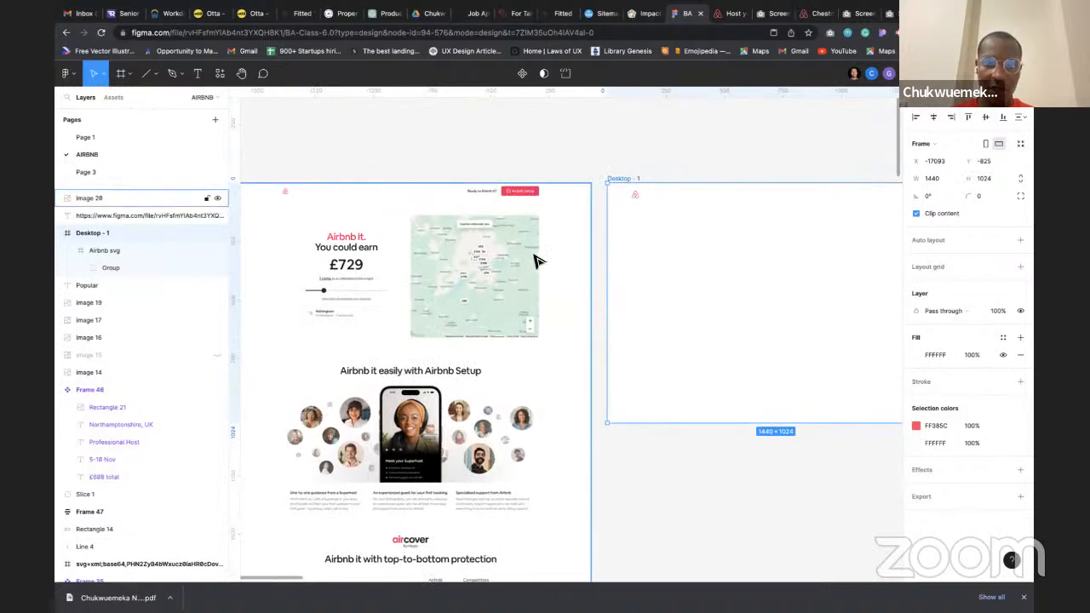
{"action": "scroll", "coordinate": [530, 188], "scroll_direction": "down", "scroll_amount": 2}
{"action": "scroll", "coordinate": [530, 188], "scroll_direction": "left", "scroll_amount": 1}
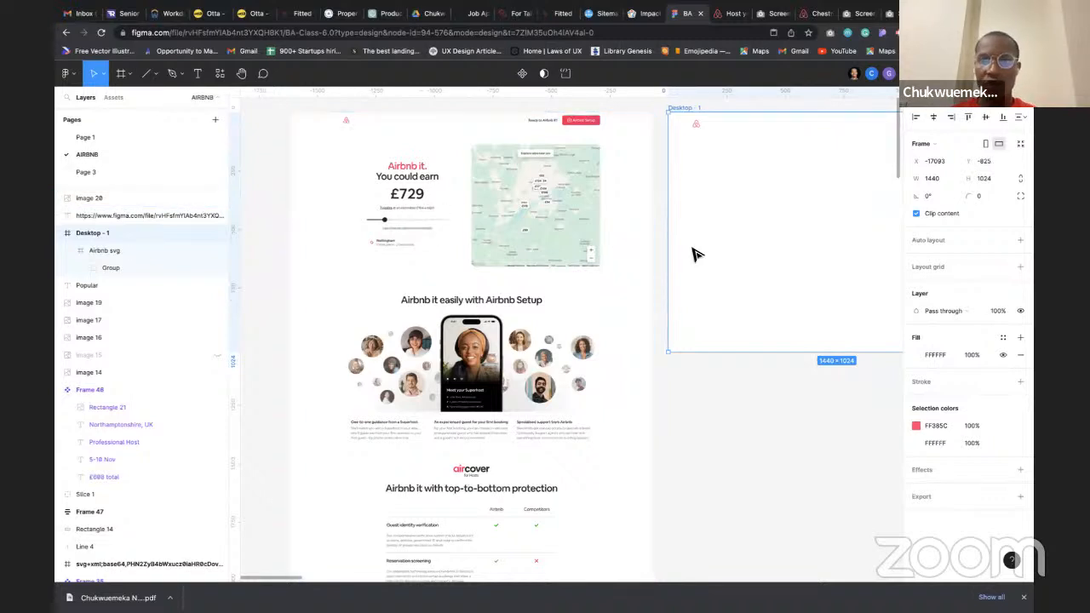
{"action": "scroll", "coordinate": [694, 257], "scroll_direction": "right", "scroll_amount": 1}
{"action": "scroll", "coordinate": [694, 257], "scroll_direction": "up", "scroll_amount": 1}
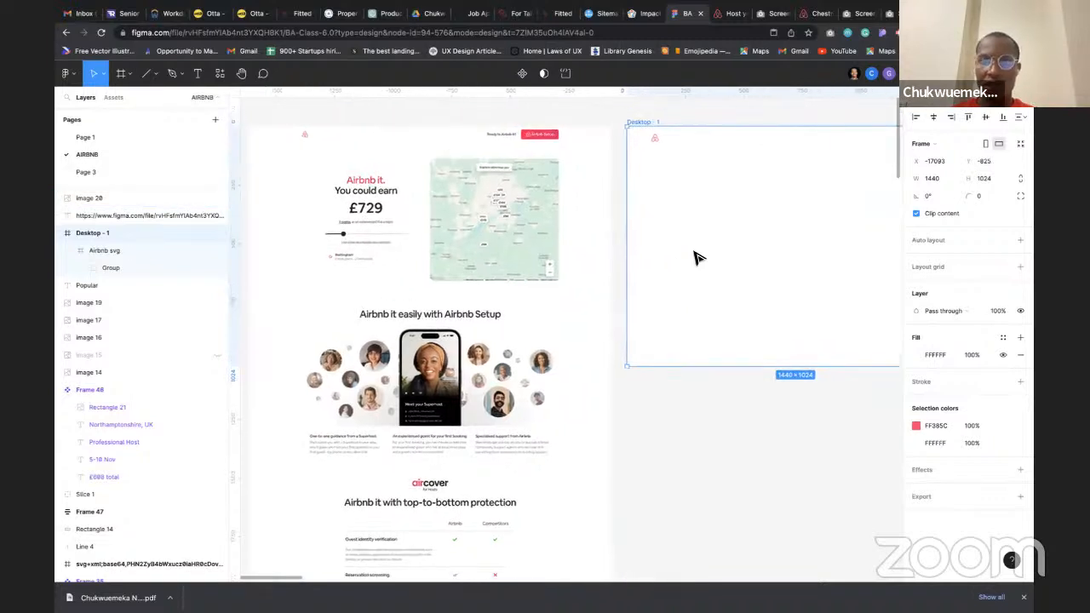
Add a five-column stretch layout grid with a margin of 200 to the Desktop - 1 frame
{"action": "left_click", "coordinate": [1019, 266]}
{"action": "left_click", "coordinate": [917, 285]}
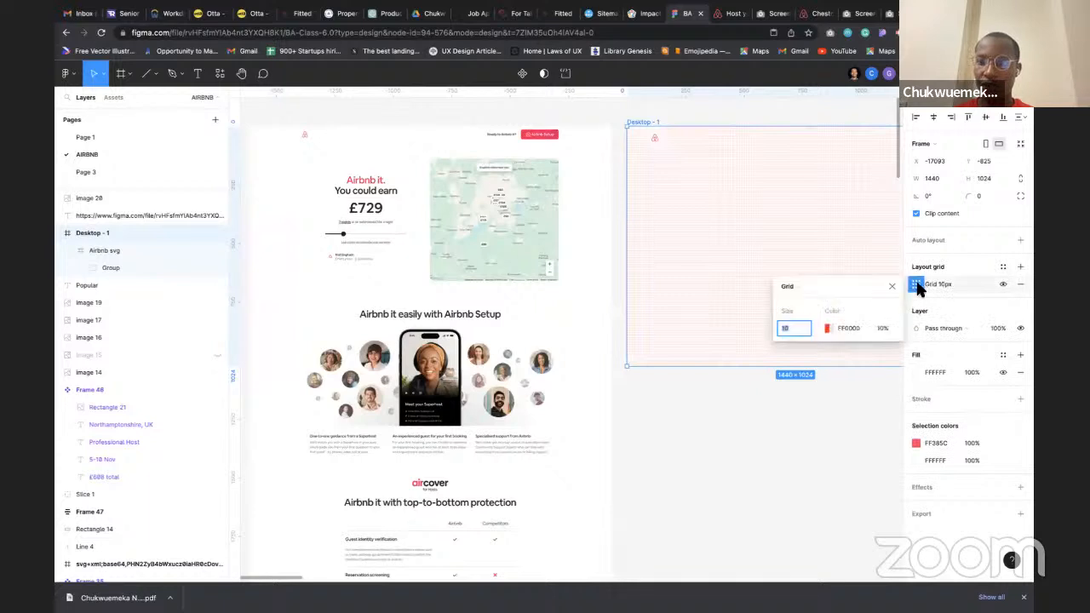
{"action": "left_click", "coordinate": [788, 287]}
{"action": "left_click", "coordinate": [811, 298]}
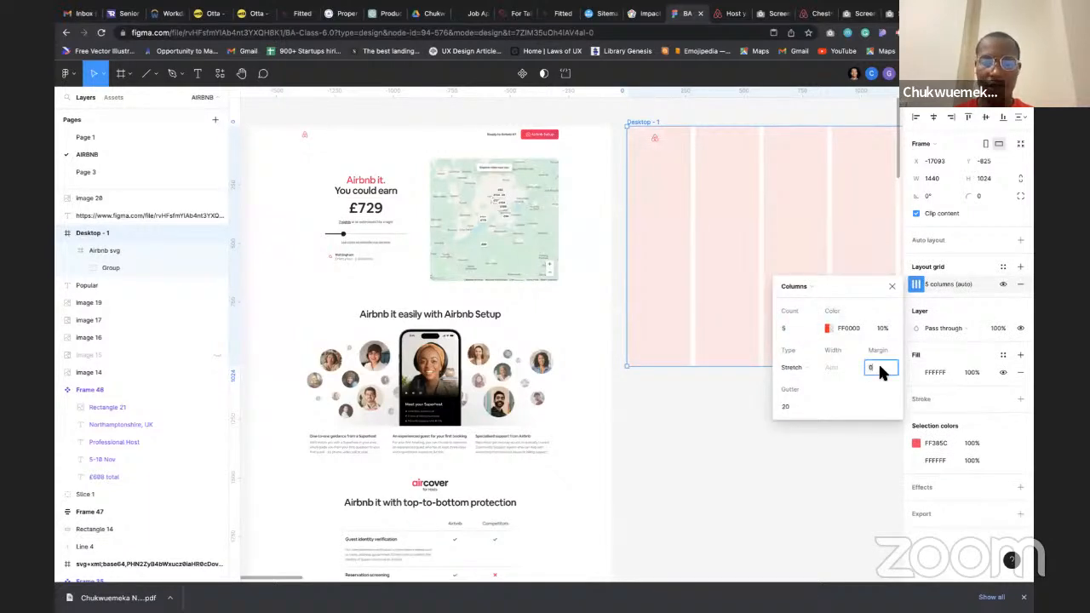
{"action": "type", "text": "200"}
{"action": "key", "text": "Return"}
{"action": "scroll", "coordinate": [645, 378], "scroll_direction": "down", "scroll_amount": 4}
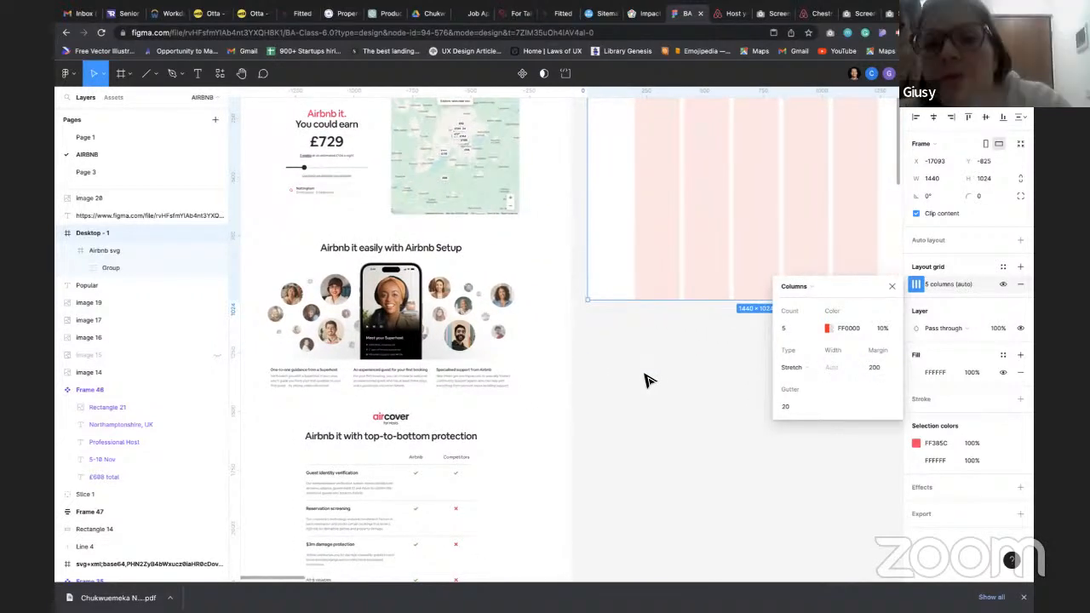
{"action": "scroll", "coordinate": [297, 383], "scroll_direction": "left", "scroll_amount": 1}
{"action": "scroll", "coordinate": [297, 387], "scroll_direction": "left", "scroll_amount": 3}
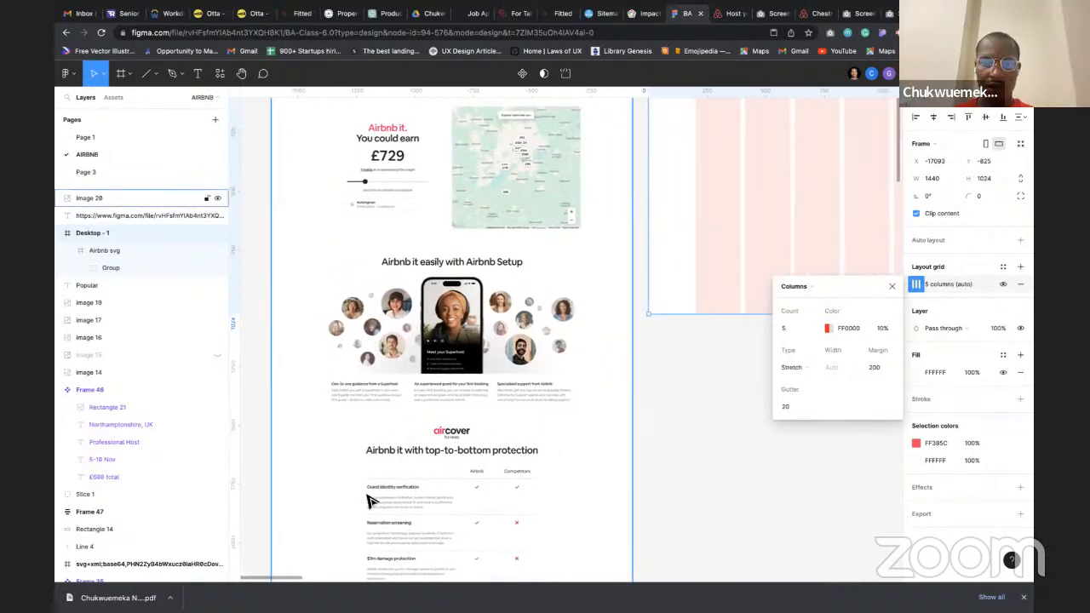
{"action": "scroll", "coordinate": [389, 516], "scroll_direction": "down", "scroll_amount": 5}
{"action": "scroll", "coordinate": [392, 514], "scroll_direction": "up", "scroll_amount": 4}
{"action": "scroll", "coordinate": [394, 513], "scroll_direction": "right", "scroll_amount": 1}
{"action": "scroll", "coordinate": [394, 514], "scroll_direction": "up", "scroll_amount": 5}
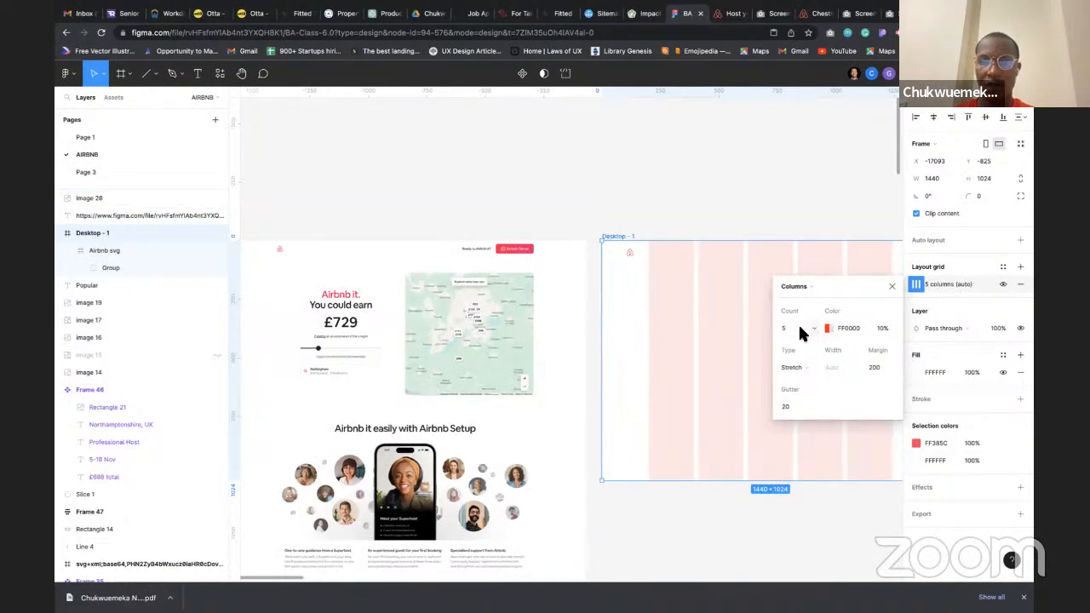
{"action": "left_click", "coordinate": [891, 287]}
Move the Airbnb logo so it aligns with the outer edge of the first grid column, at X 200, Y 28
{"action": "left_click", "coordinate": [628, 253]}
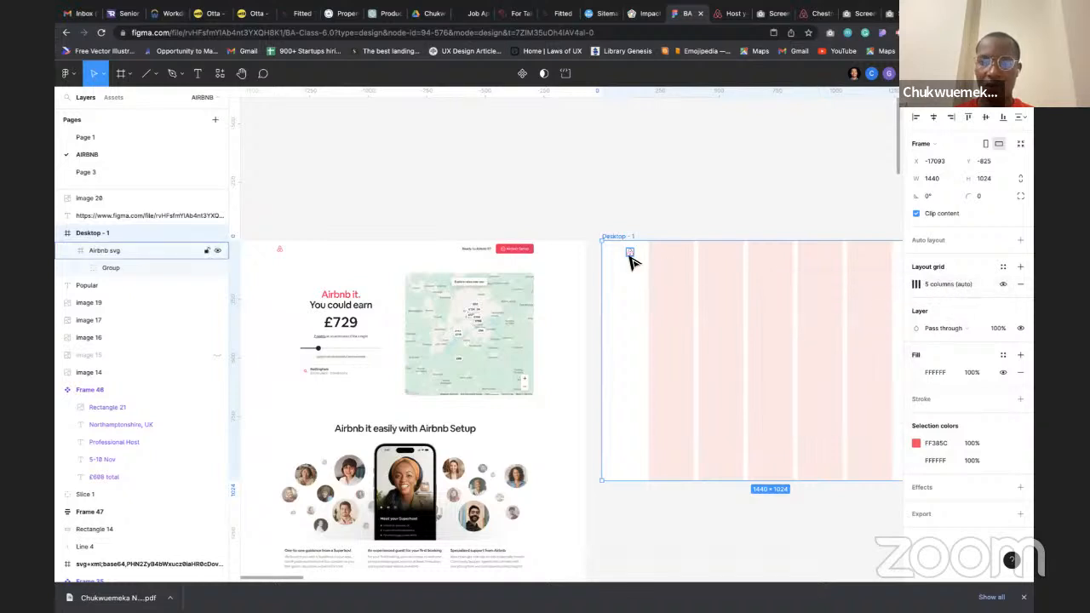
{"action": "left_click_drag", "start_coordinate": [630, 260], "coordinate": [652, 257]}
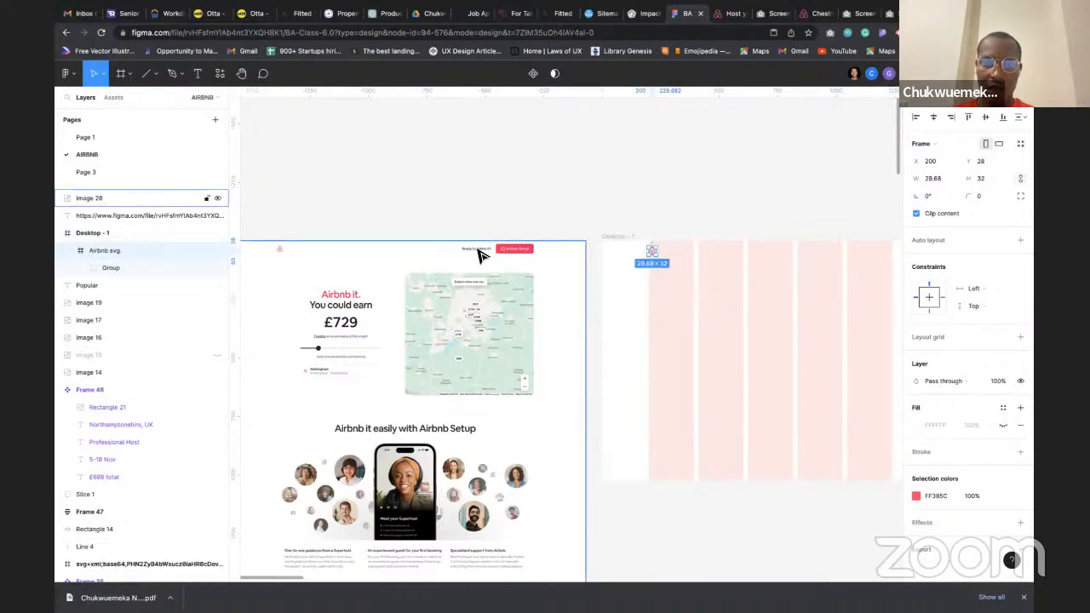
Add the text "Ready to Airbnb it?" in the header of the Desktop - 1 frame, over the fourth grid column
{"action": "scroll", "coordinate": [482, 254], "scroll_direction": "up", "scroll_amount": 5}
{"action": "scroll", "coordinate": [483, 257], "scroll_direction": "right", "scroll_amount": 1}
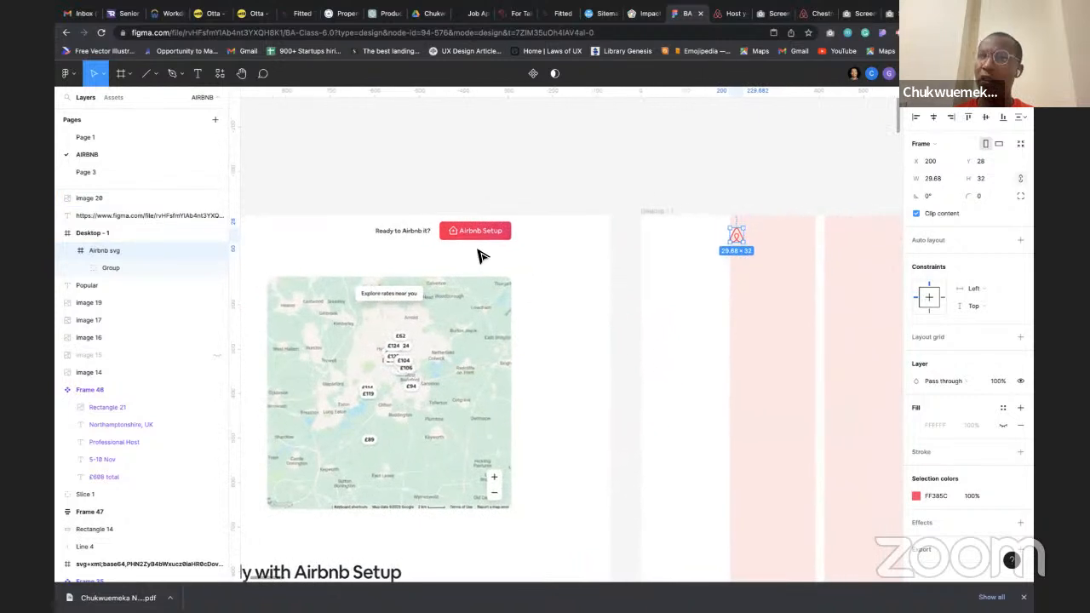
{"action": "scroll", "coordinate": [653, 263], "scroll_direction": "right", "scroll_amount": 10}
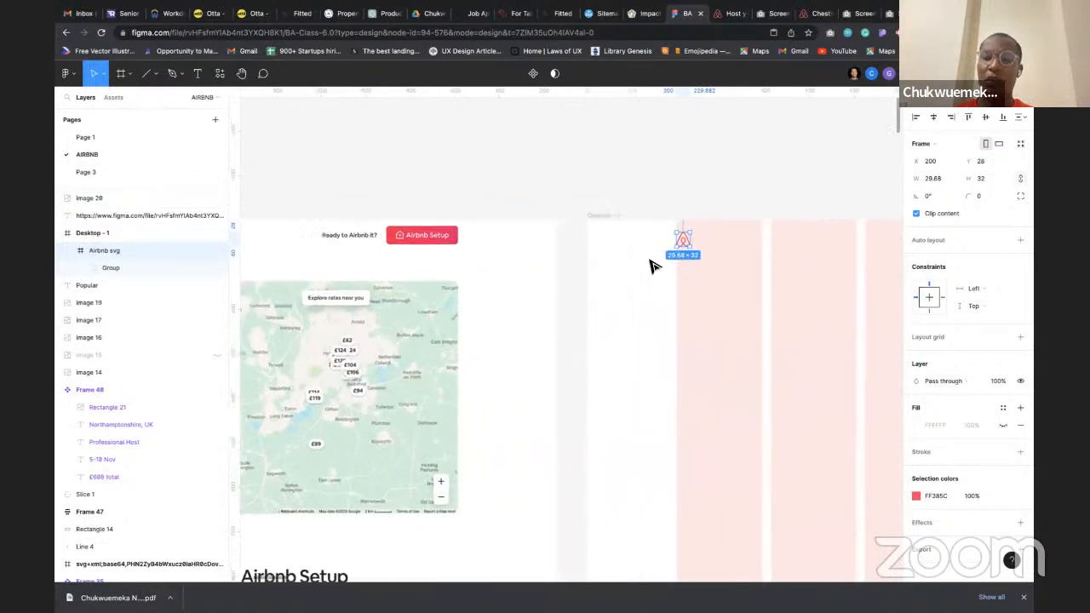
{"action": "key", "text": "t"}
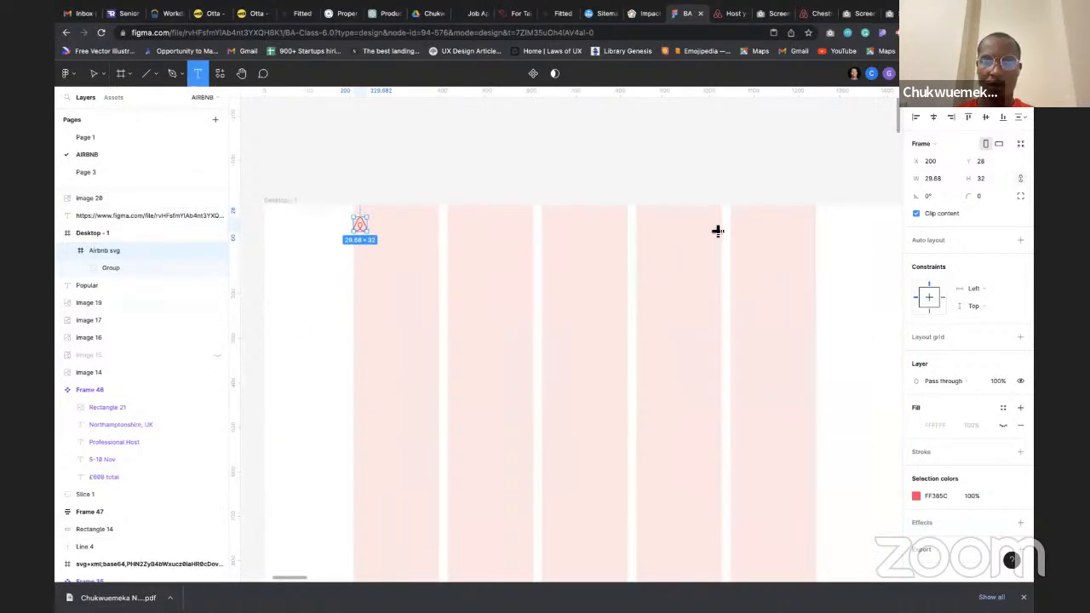
{"action": "left_click", "coordinate": [692, 222]}
{"action": "type", "text": "B"}
{"action": "key", "text": "Escape"}
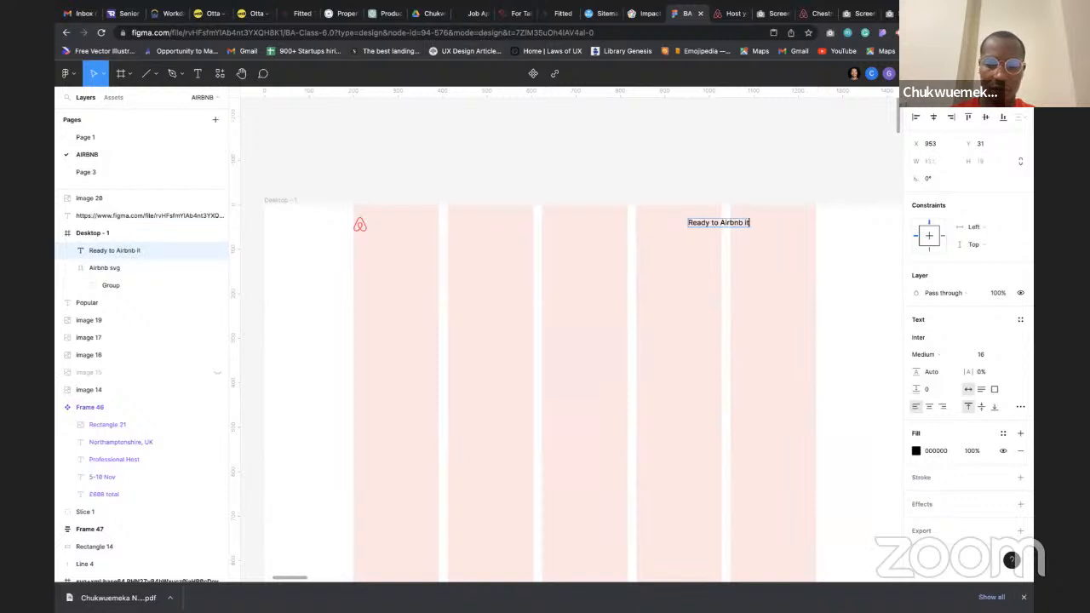
{"action": "scroll", "coordinate": [647, 304], "scroll_direction": "left", "scroll_amount": 10}
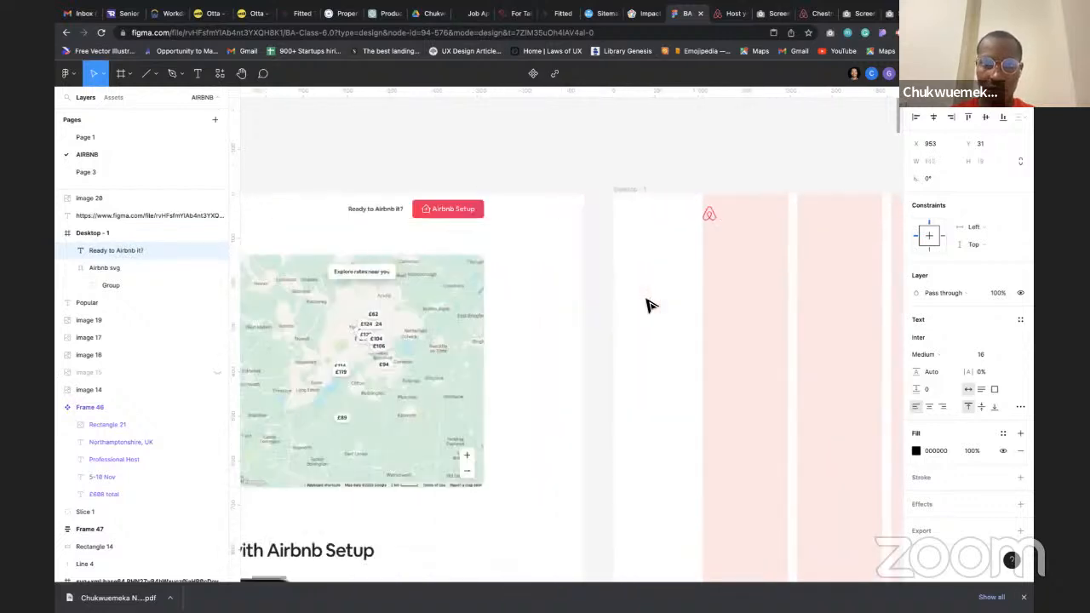
{"action": "scroll", "coordinate": [647, 305], "scroll_direction": "right", "scroll_amount": 10}
{"action": "left_click", "coordinate": [593, 280]}
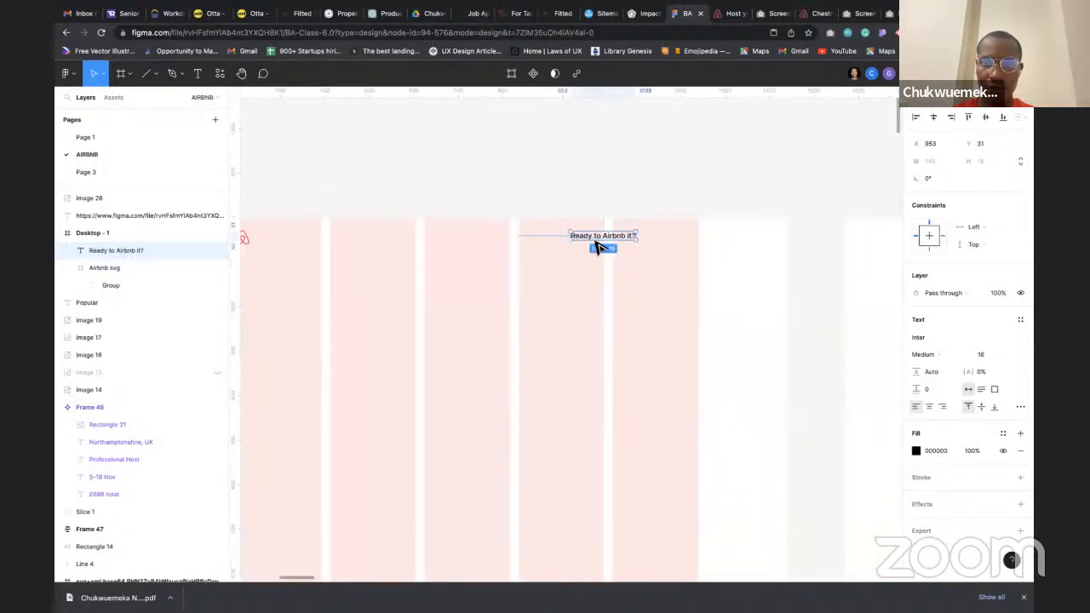
Duplicate the "Ready to Airbnb it?" text into the fifth grid column and change the copy to "Airbnb setup"
{"action": "left_click_drag", "start_coordinate": [596, 242], "coordinate": [673, 241]}
{"action": "scroll", "coordinate": [527, 271], "scroll_direction": "left", "scroll_amount": 7}
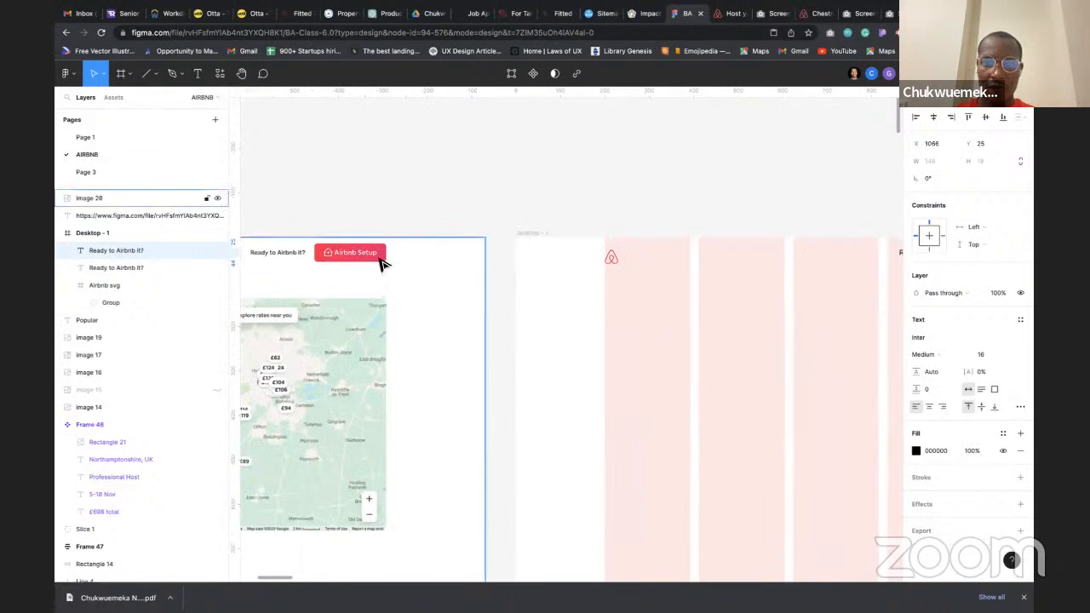
{"action": "scroll", "coordinate": [525, 297], "scroll_direction": "right", "scroll_amount": 8}
{"action": "key", "text": "Return"}
{"action": "type", "text": "Airbnb setup"}
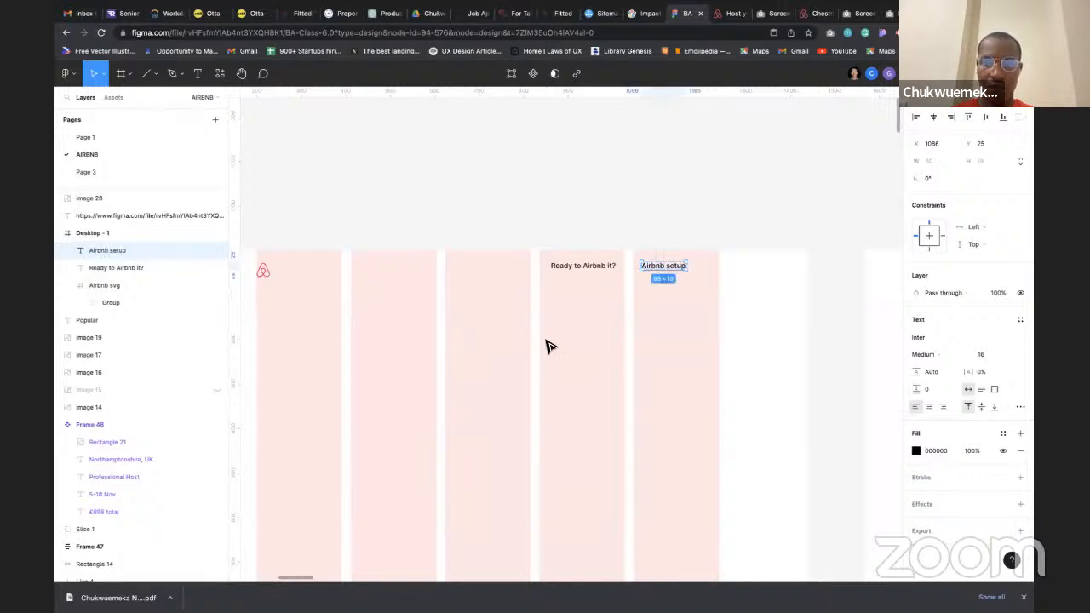
Switch to the Airbnb host page in the browser and export the white house icon as SVG from the page's assets
{"action": "scroll", "coordinate": [548, 348], "scroll_direction": "left", "scroll_amount": 8}
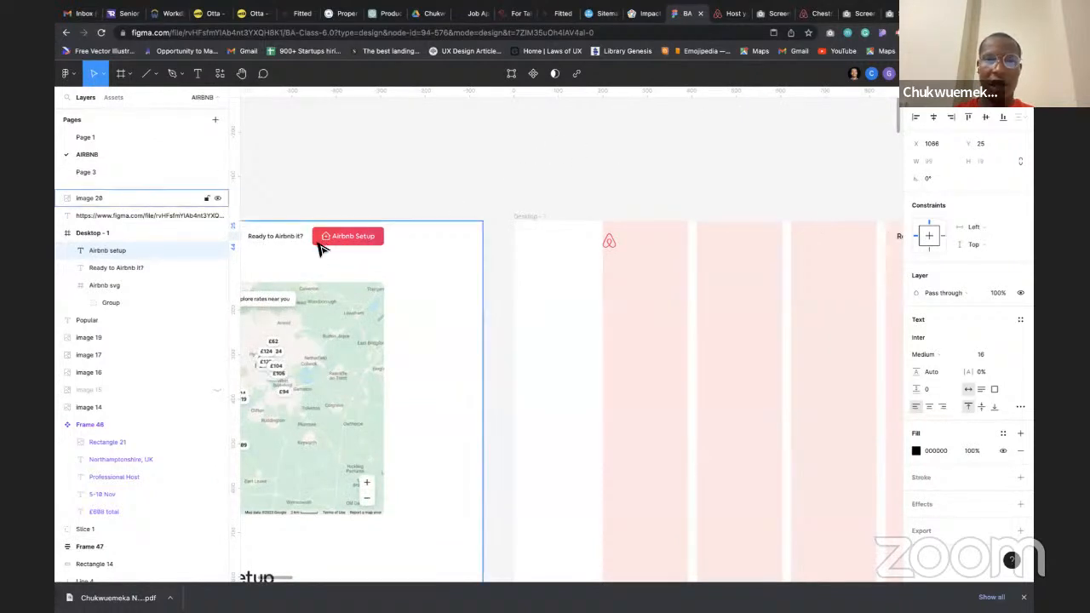
{"action": "left_click", "coordinate": [728, 29]}
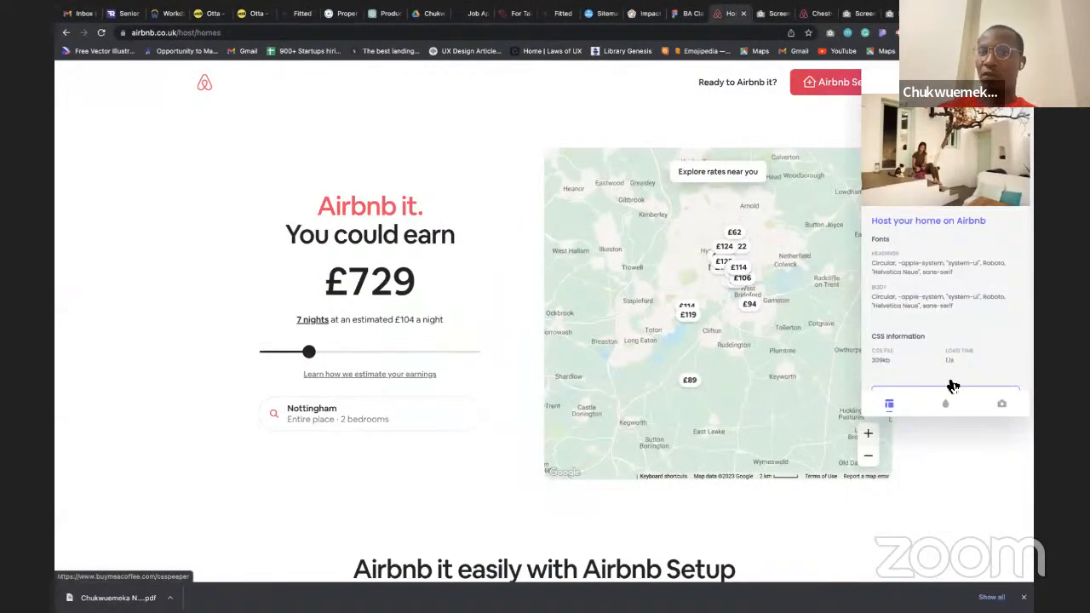
{"action": "left_click", "coordinate": [1001, 404]}
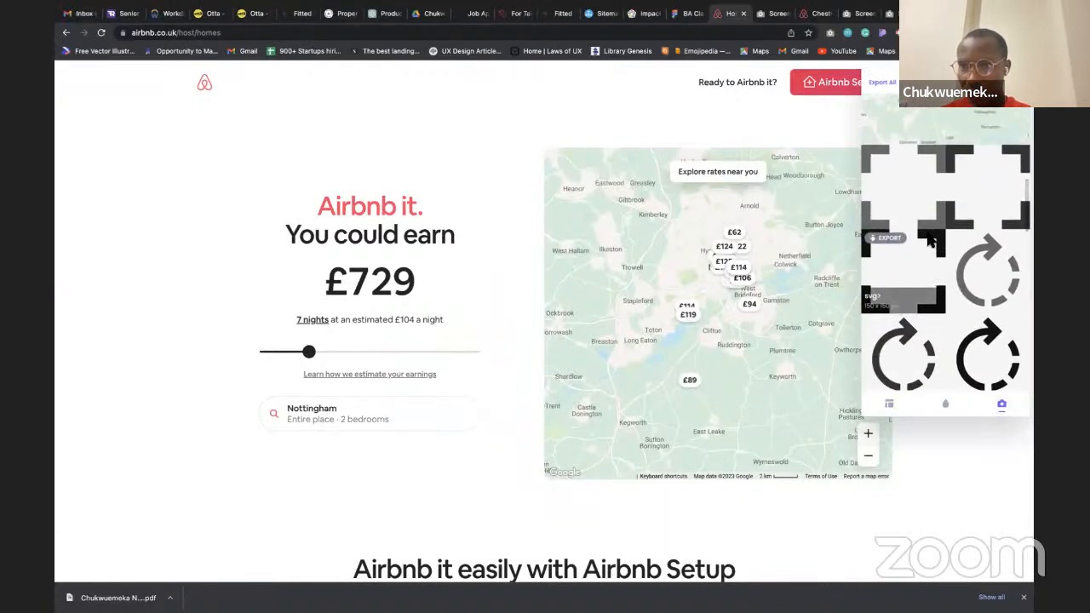
{"action": "scroll", "coordinate": [920, 307], "scroll_direction": "down", "scroll_amount": 5}
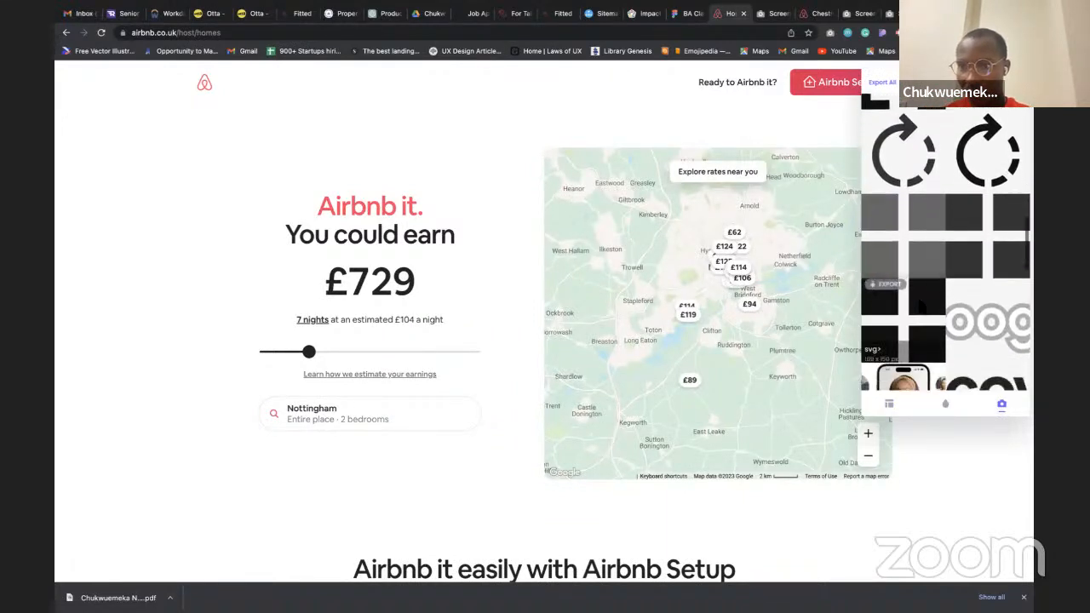
{"action": "scroll", "coordinate": [920, 304], "scroll_direction": "down", "scroll_amount": 5}
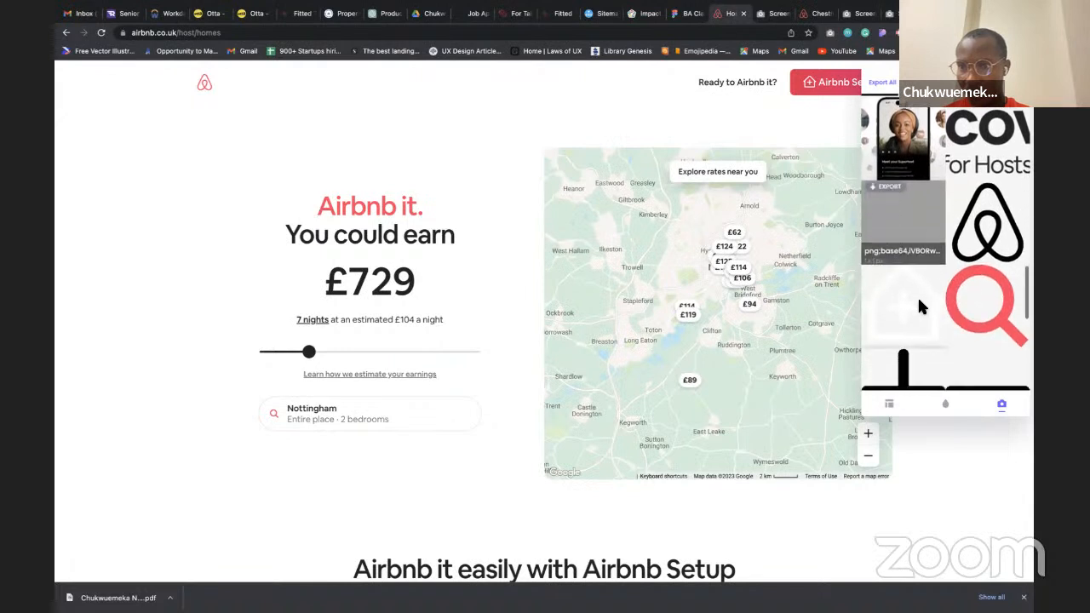
{"action": "scroll", "coordinate": [920, 304], "scroll_direction": "down", "scroll_amount": 1}
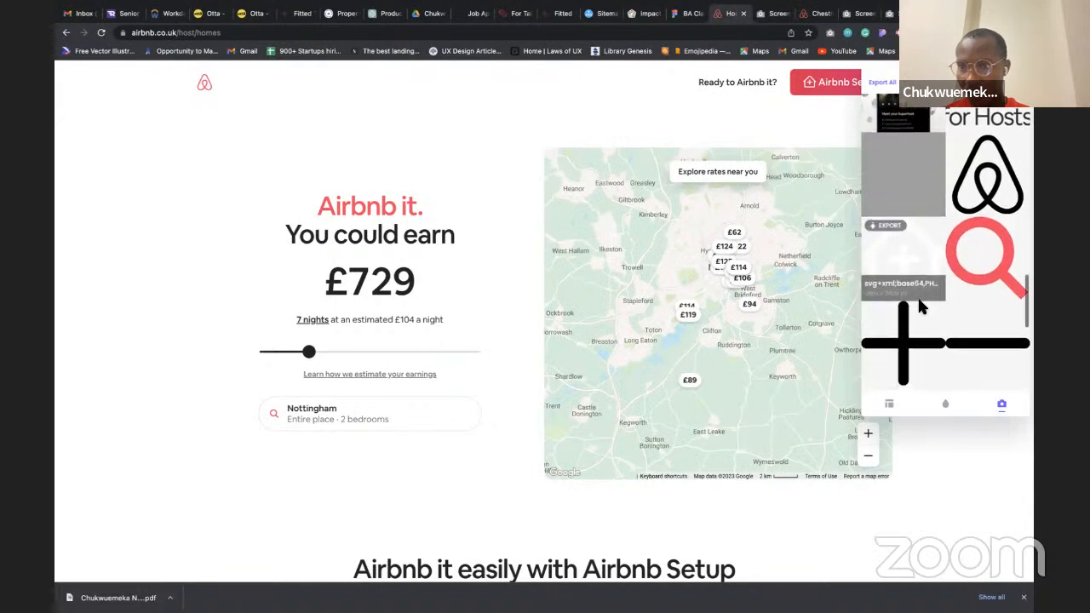
{"action": "left_click", "coordinate": [888, 227]}
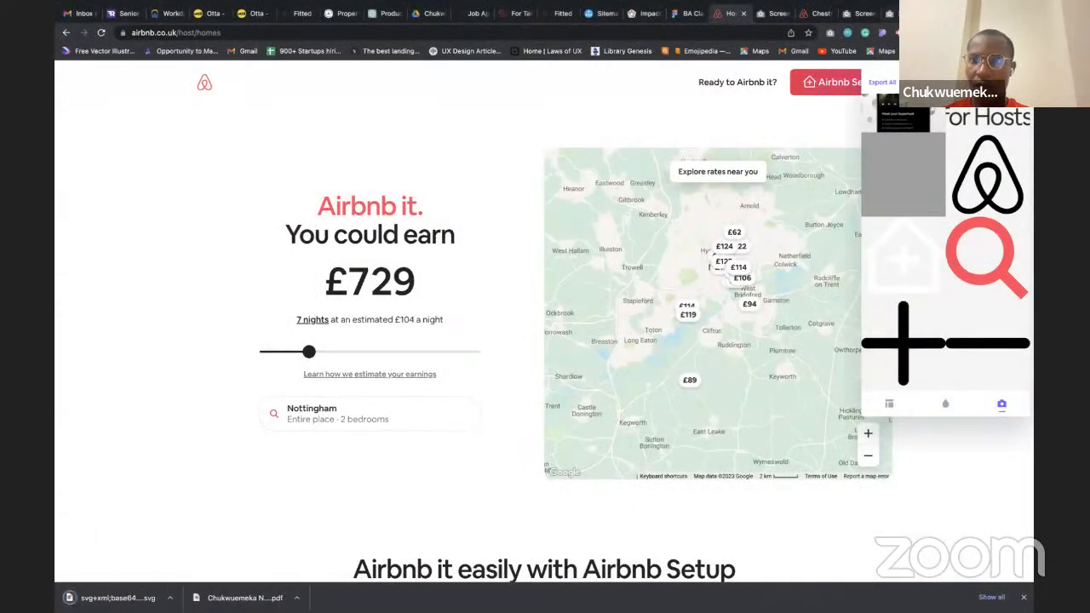
Back in the Figma file, draw a rectangle about 192 × 45 across the fifth column and send it behind the "Airbnb setup" text
{"action": "left_click", "coordinate": [686, 14]}
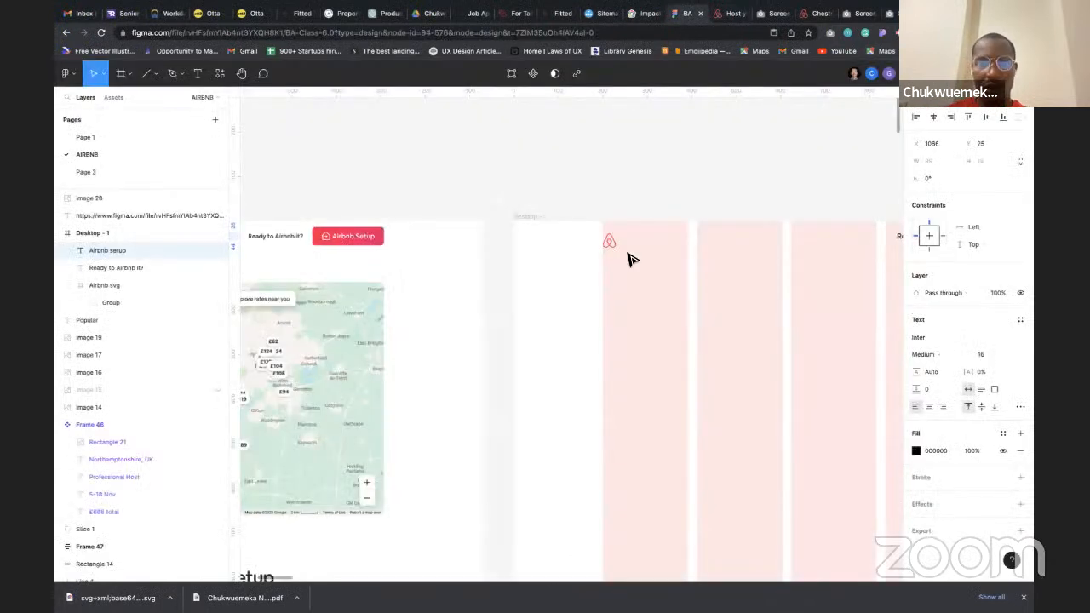
{"action": "scroll", "coordinate": [467, 295], "scroll_direction": "down", "scroll_amount": 5}
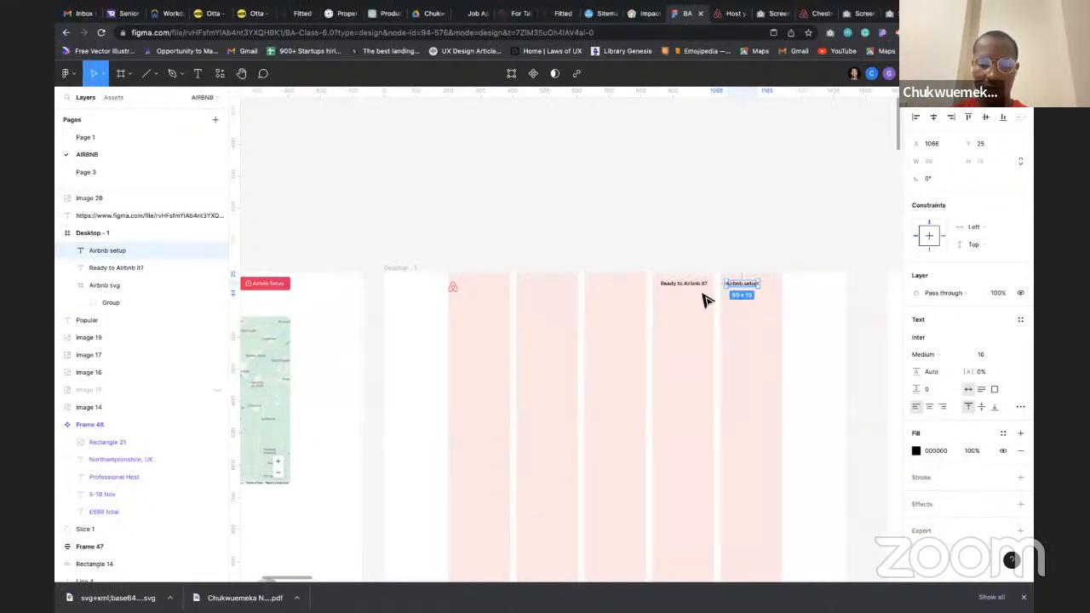
{"action": "key", "text": "r"}
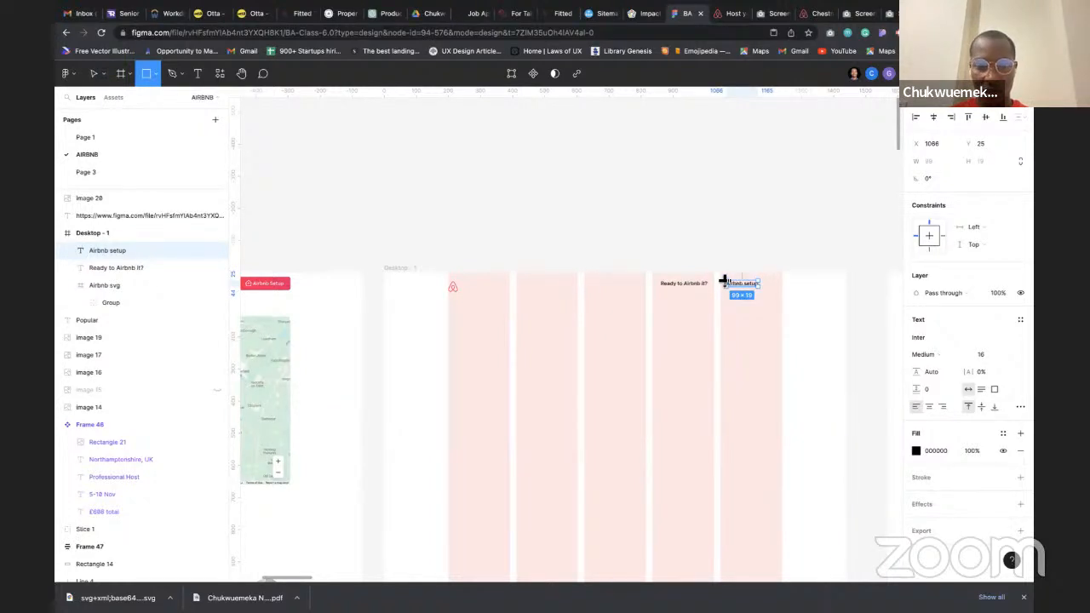
{"action": "left_click_drag", "start_coordinate": [722, 281], "coordinate": [781, 292]}
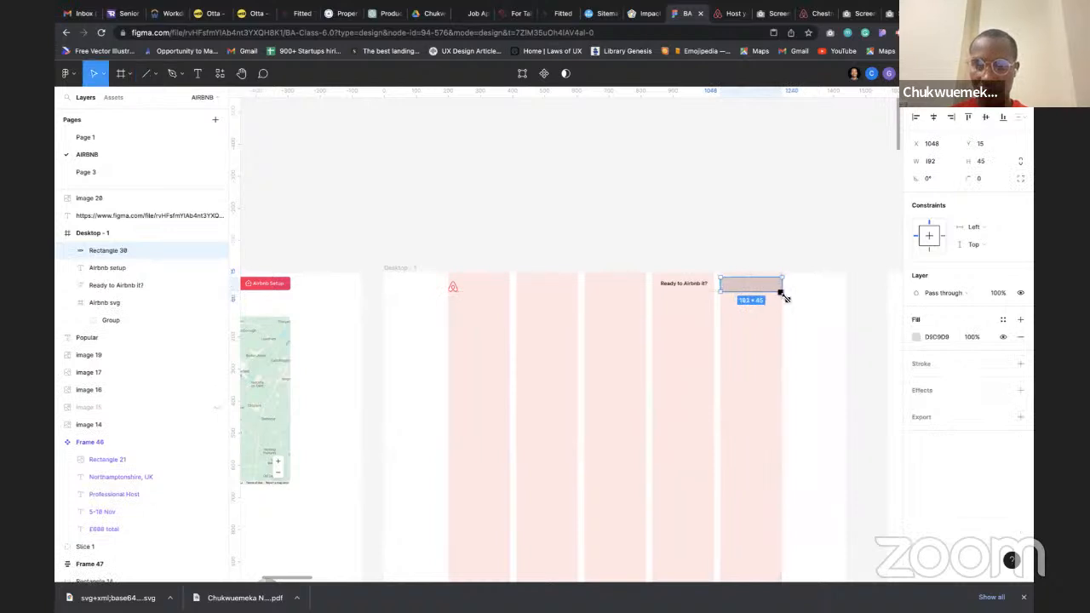
{"action": "key", "text": "["}
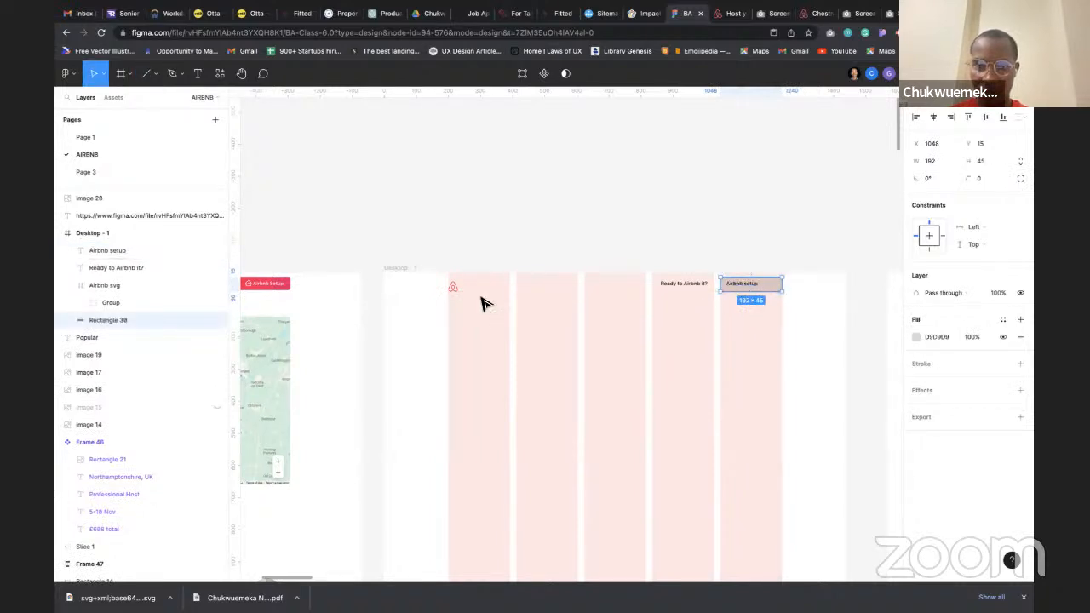
Fill the button rectangle with the red sampled from the reference button and set the "Airbnb setup" text color to FFFFFF
{"action": "key", "text": "i"}
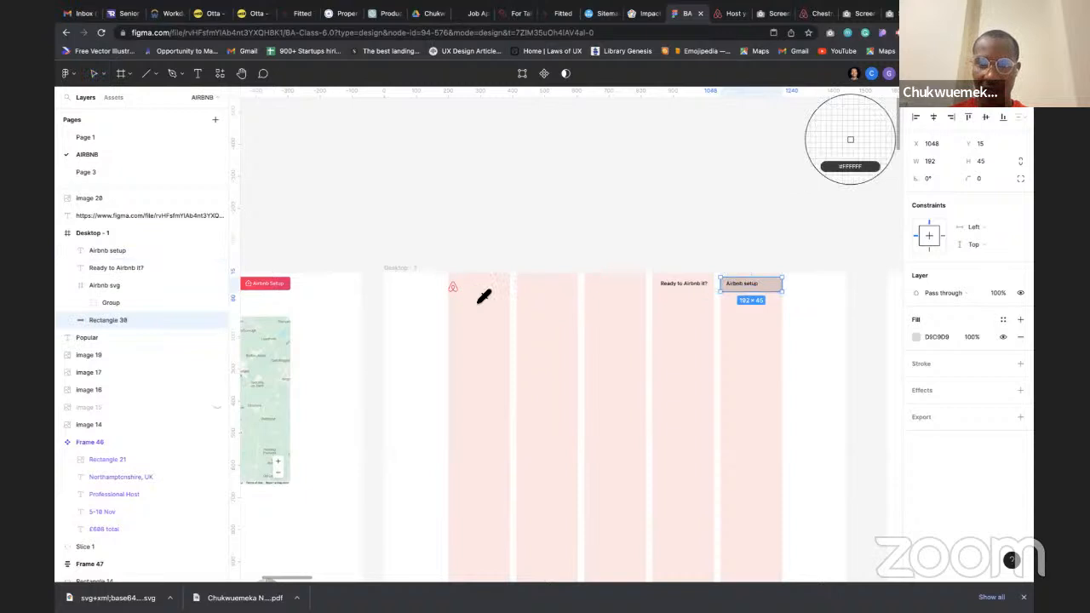
{"action": "left_click", "coordinate": [287, 282]}
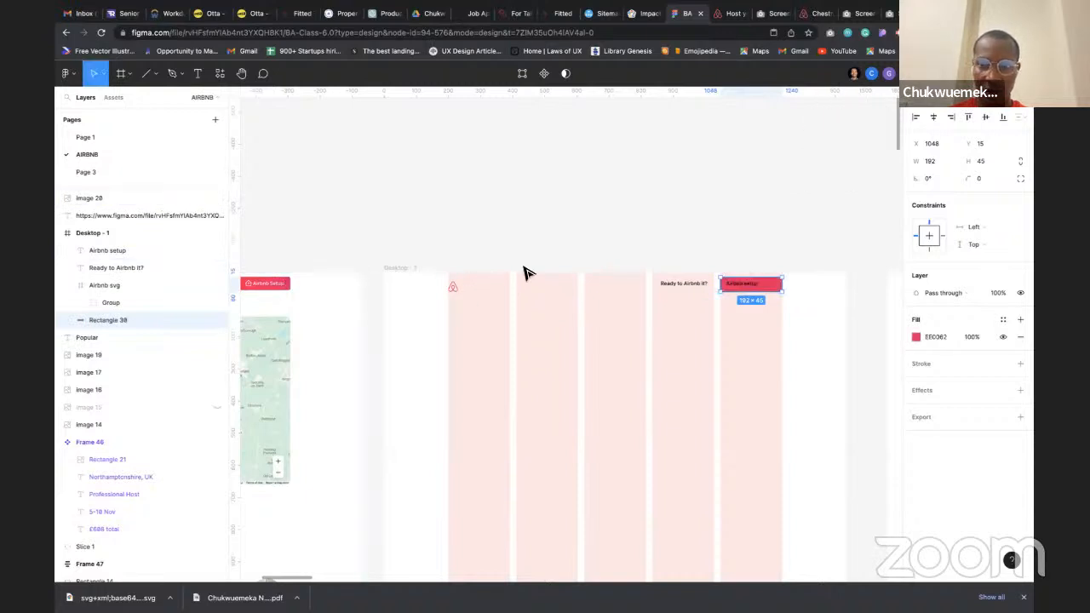
{"action": "left_click", "coordinate": [750, 286]}
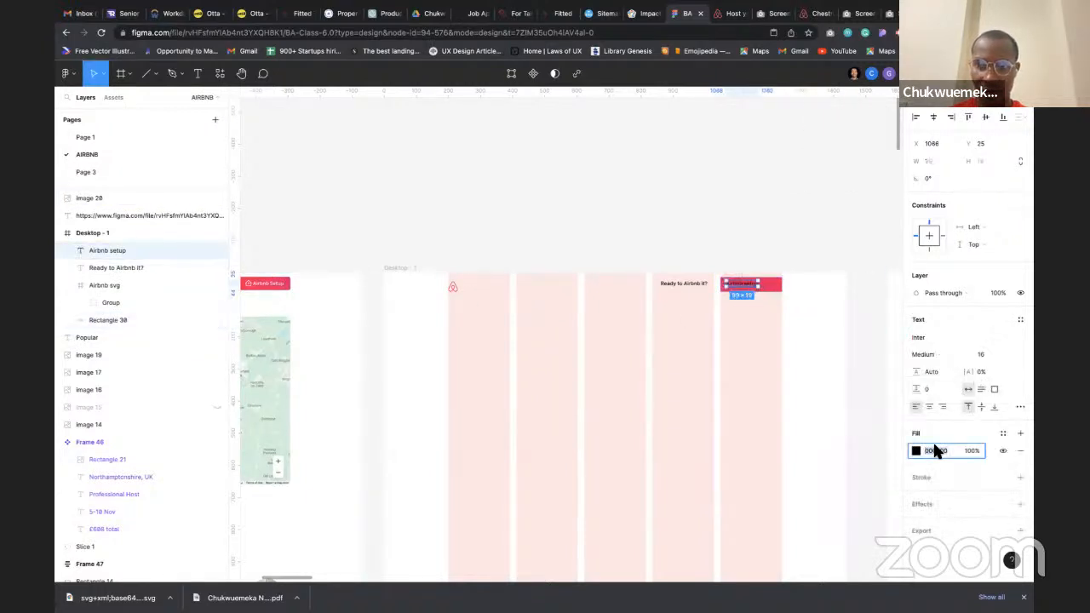
{"action": "type", "text": "ffffff"}
{"action": "key", "text": "Return"}
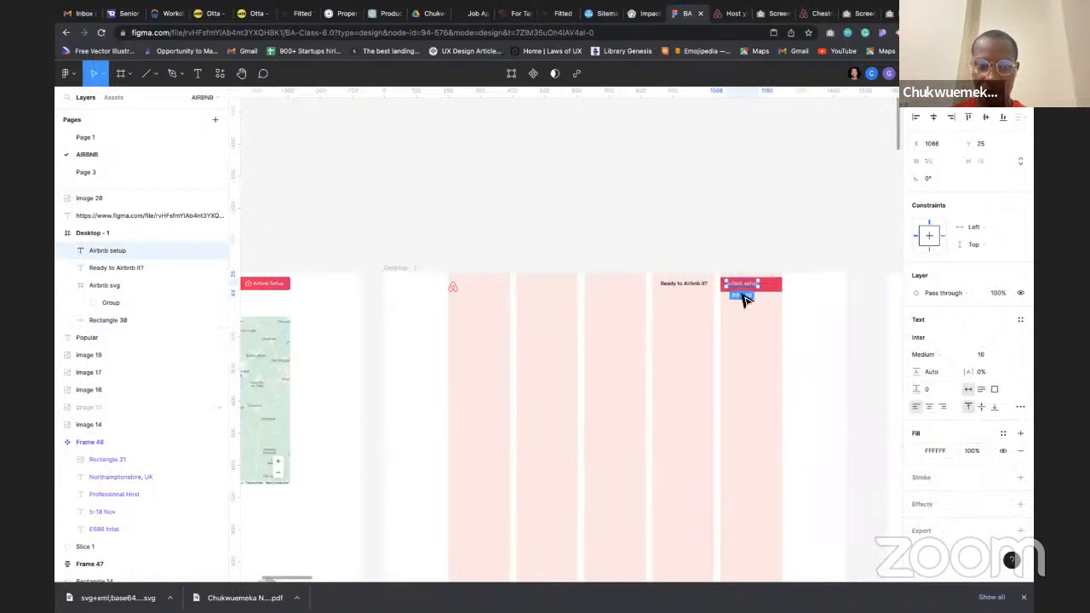
Shift the "Airbnb setup" text over and place the downloaded 24 × 24 house icon in front of it on the red button
{"action": "mouse_move", "coordinate": [749, 292]}
{"action": "left_mouse_down"}
{"action": "mouse_move", "coordinate": [764, 293]}
{"action": "mouse_move", "coordinate": [739, 297]}
{"action": "left_mouse_up"}
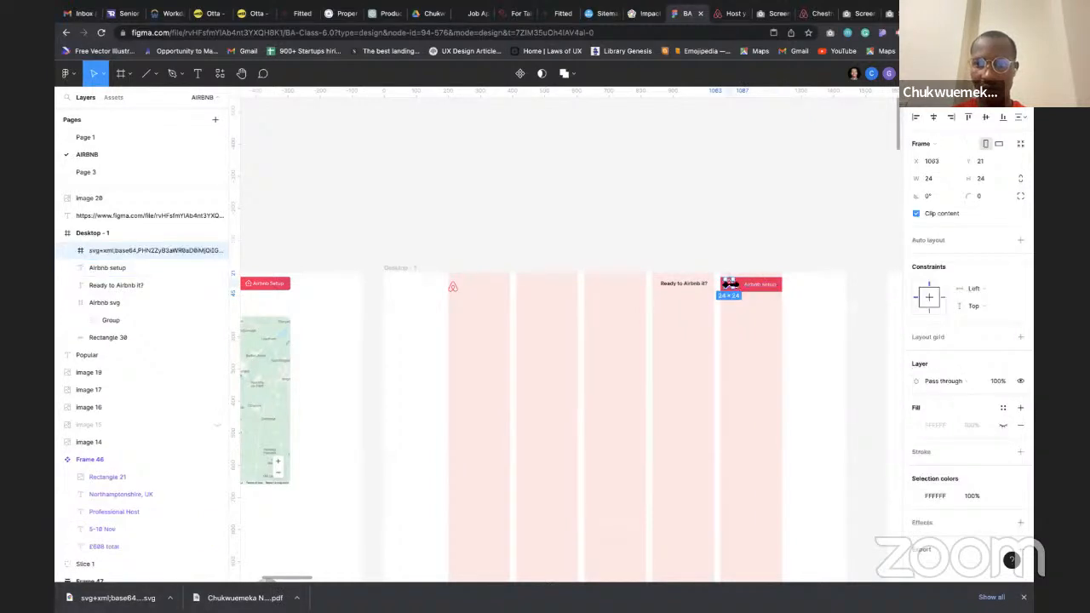
{"action": "scroll", "coordinate": [733, 286], "scroll_direction": "up", "scroll_amount": 10}
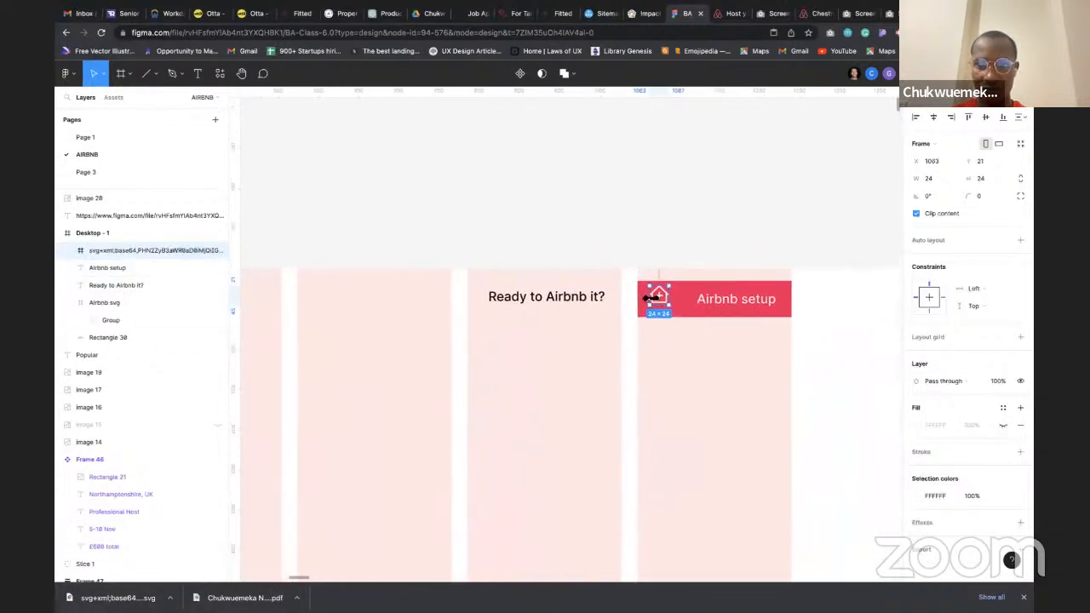
{"action": "left_click_drag", "start_coordinate": [659, 298], "coordinate": [677, 305]}
Combine the house icon and the "Airbnb setup" text into one horizontal auto layout
{"action": "left_click", "coordinate": [740, 302], "text": "shift"}
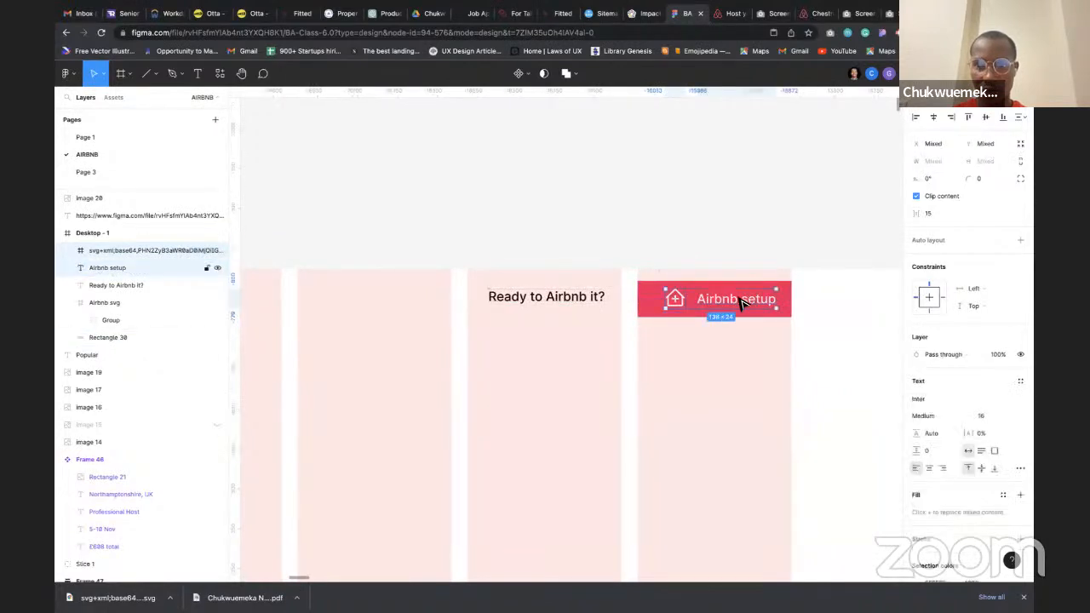
{"action": "key", "text": "shift+a"}
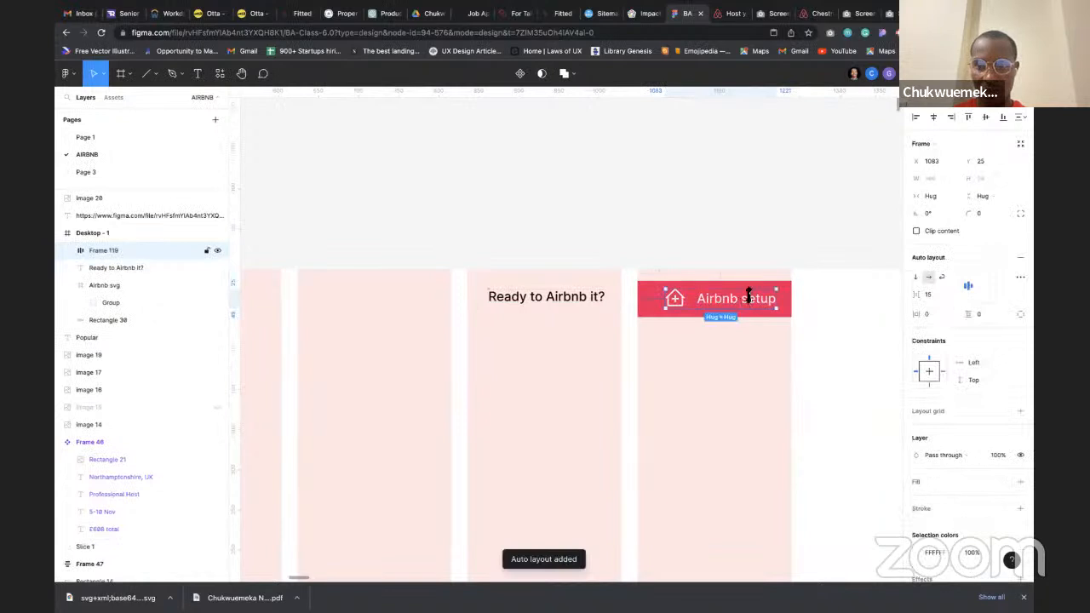
Shift the house icon and "Airbnb setup" row to the middle of the red rectangle and wrap both in an auto layout
{"action": "left_click_drag", "start_coordinate": [766, 307], "coordinate": [760, 306]}
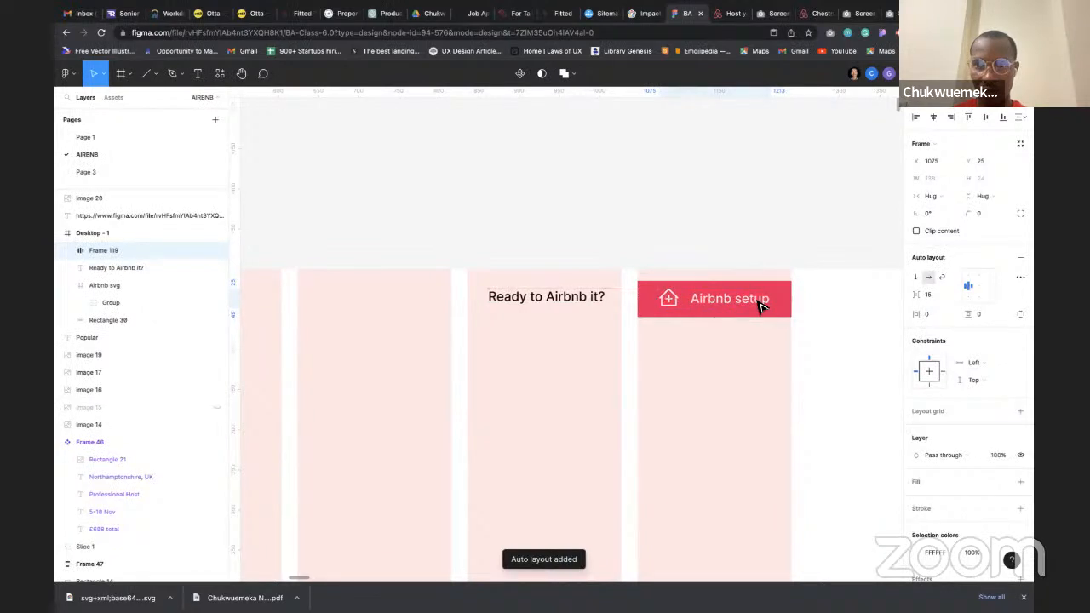
{"action": "left_click", "coordinate": [790, 305], "text": "shift"}
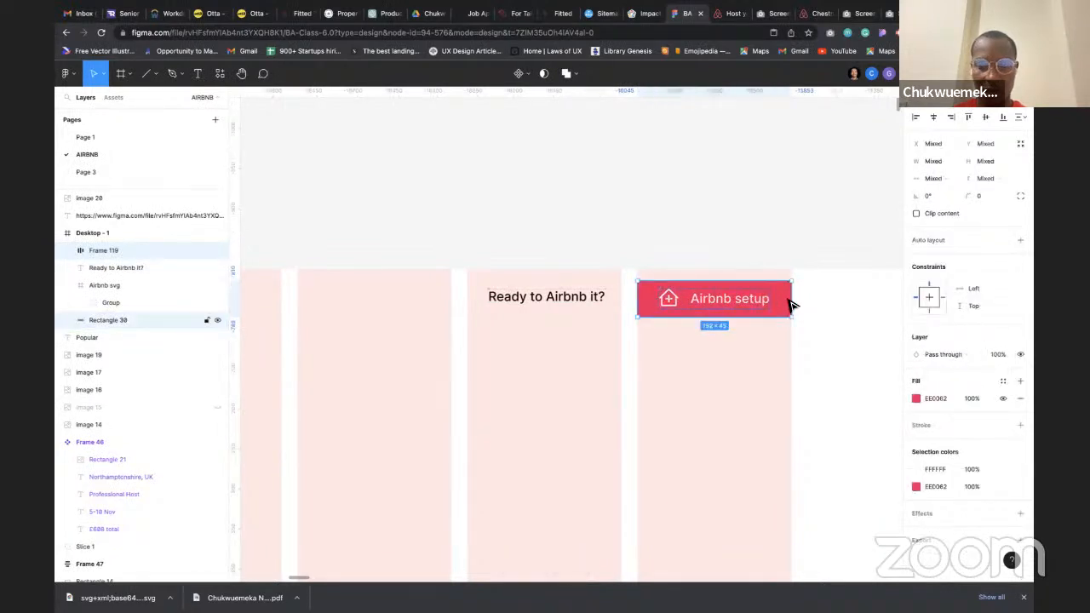
{"action": "key", "text": "shift+a"}
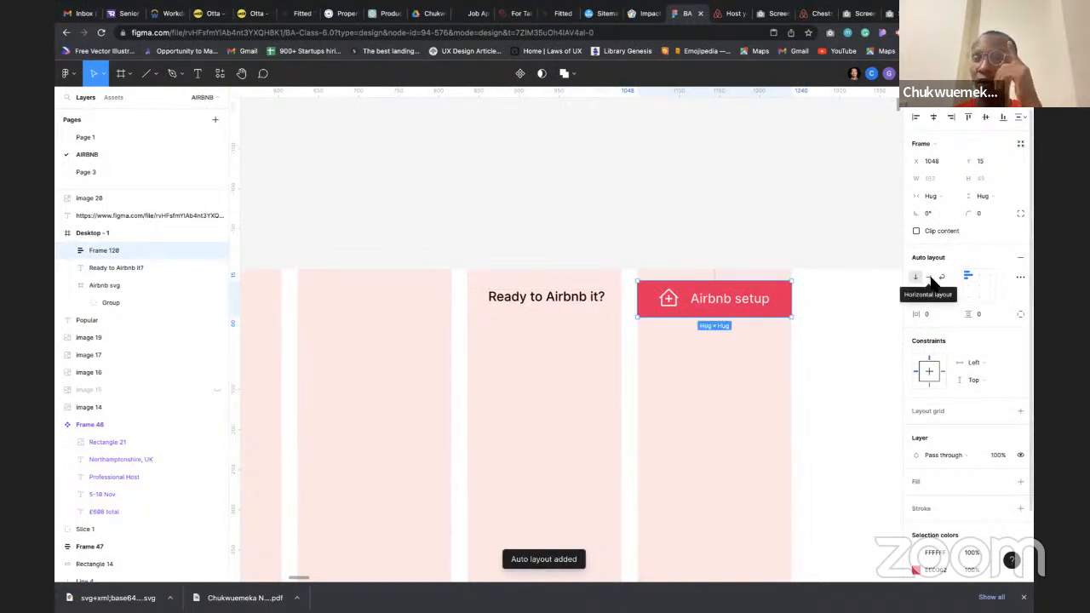
{"action": "left_click", "coordinate": [929, 278]}
Set the corner radius of the button's auto layout frame to 8
{"action": "left_click", "coordinate": [986, 214]}
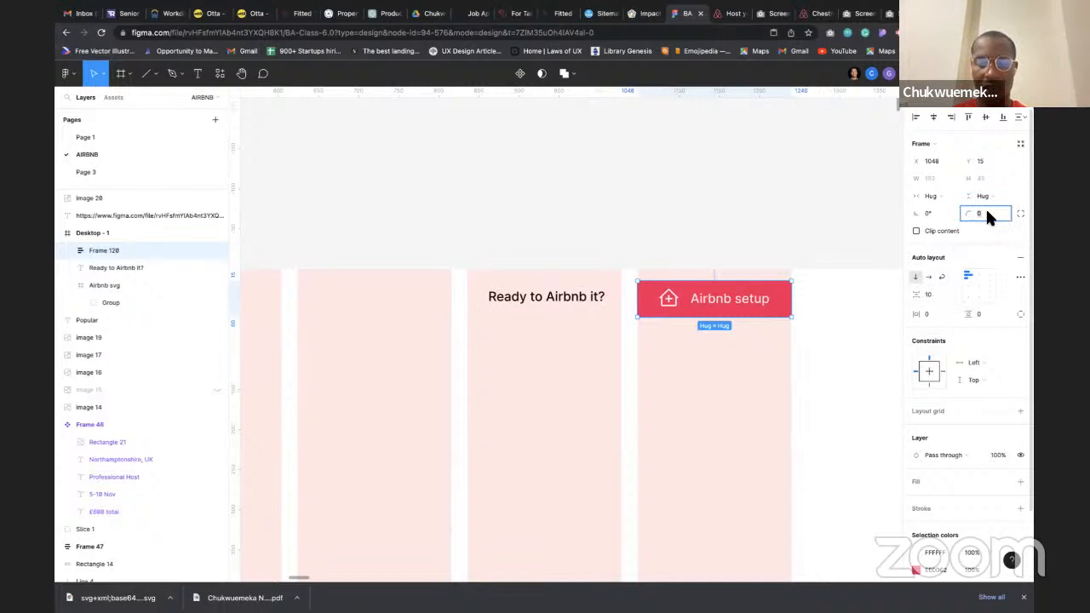
{"action": "type", "text": "8"}
{"action": "left_click", "coordinate": [714, 240]}
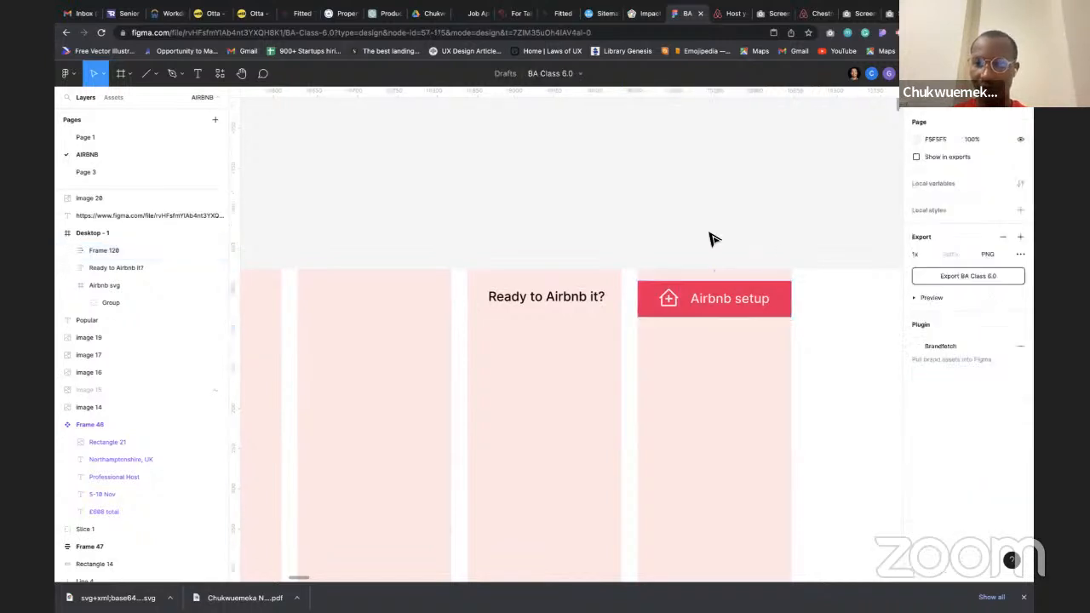
Select the red rectangle inside the button's frame and set its corner radius to 8
{"action": "left_click", "coordinate": [758, 310]}
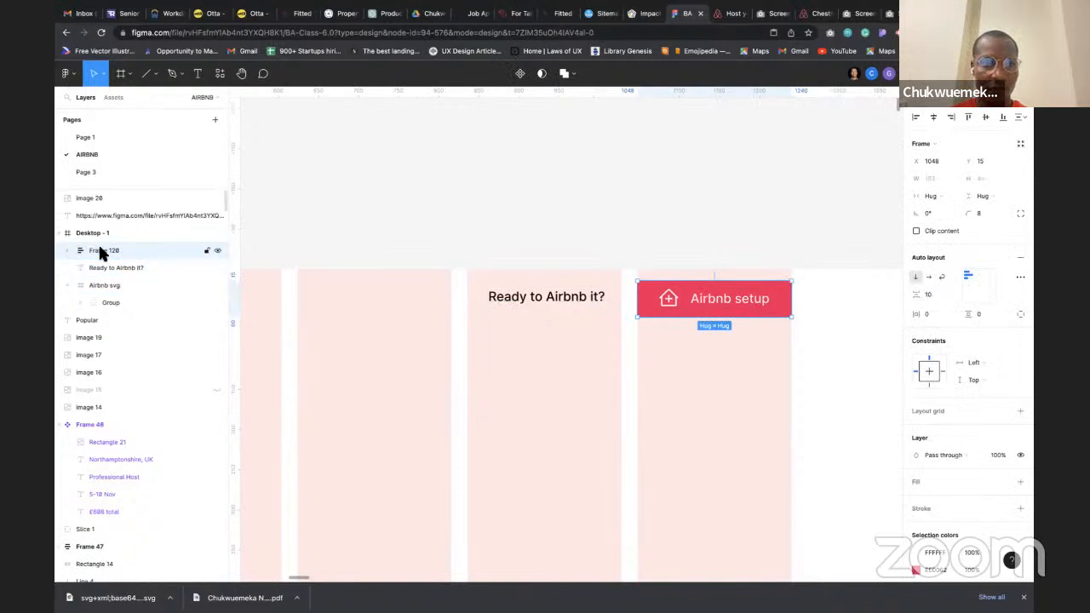
{"action": "left_click", "coordinate": [67, 249]}
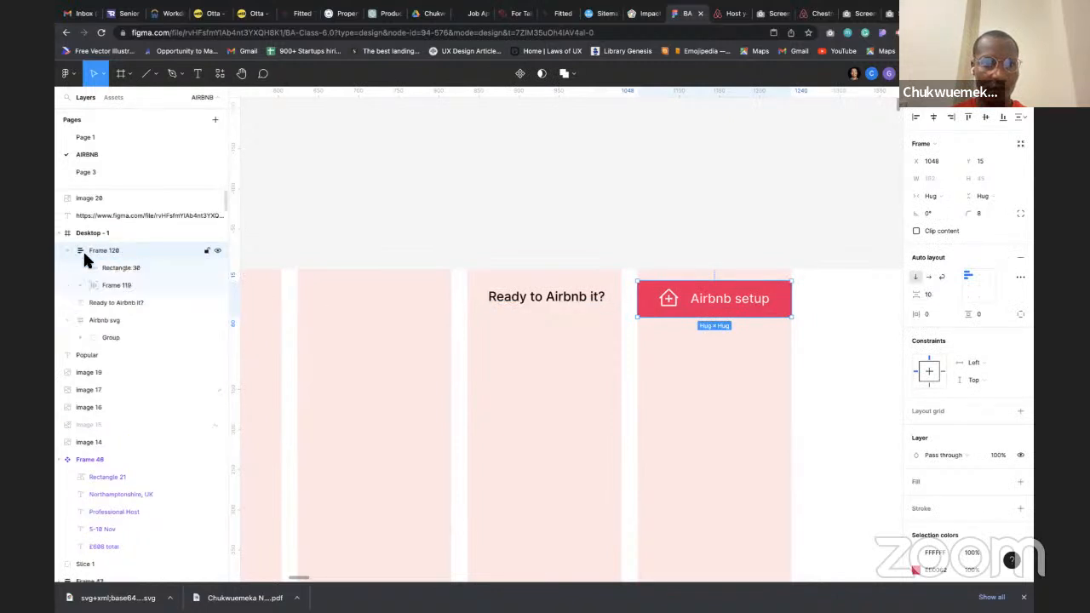
{"action": "left_click", "coordinate": [125, 270]}
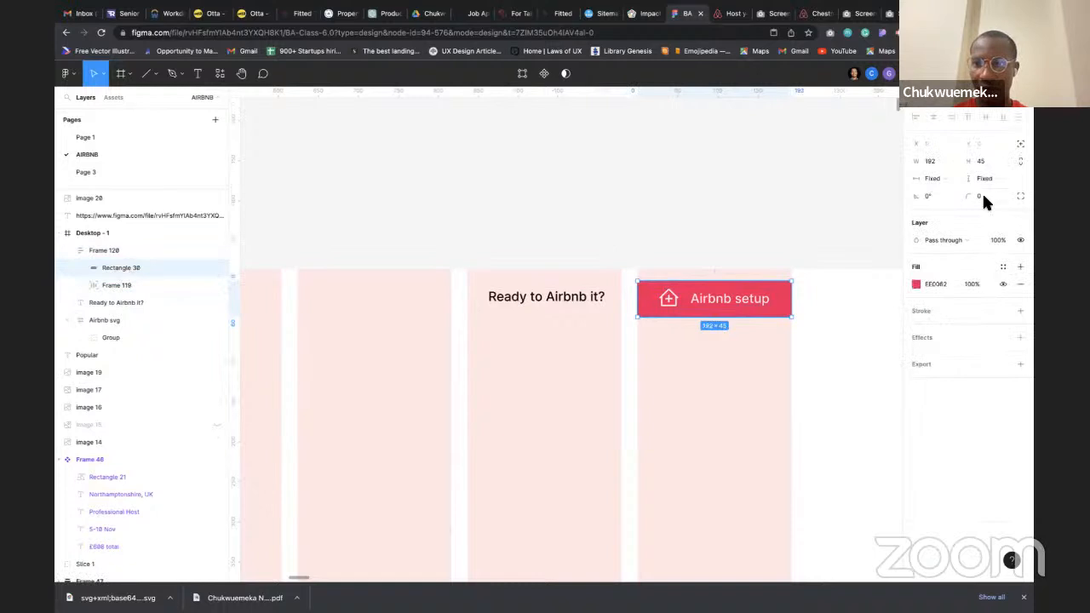
{"action": "type", "text": "8"}
{"action": "key", "text": "Return"}
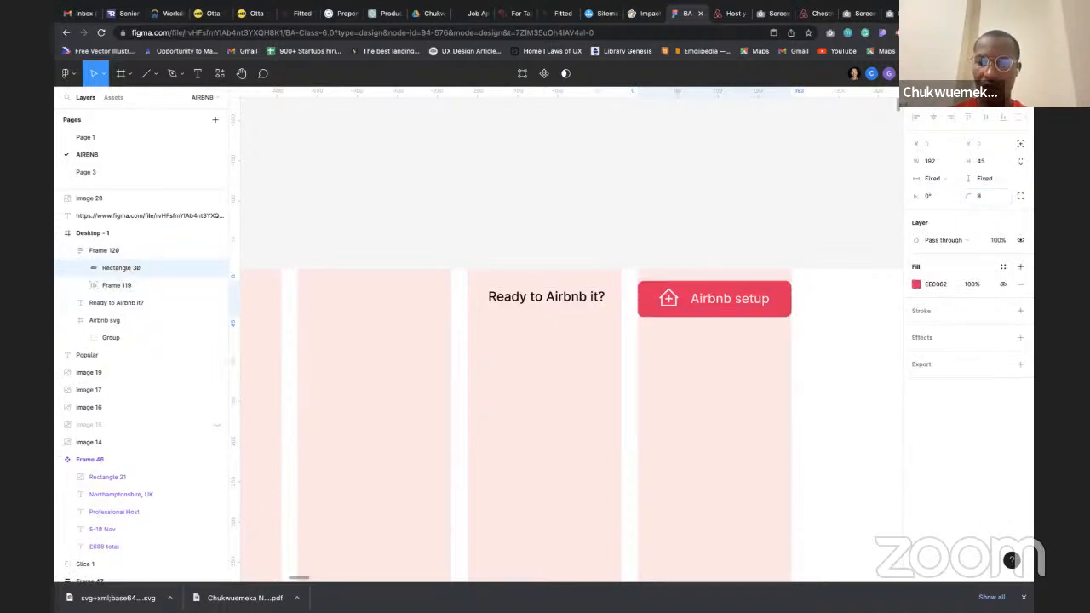
{"action": "left_click", "coordinate": [739, 209]}
Compare the finished header with the reference screenshot and examine the reference's hero section and the sections below it
{"action": "scroll", "coordinate": [739, 209], "scroll_direction": "down", "scroll_amount": 3}
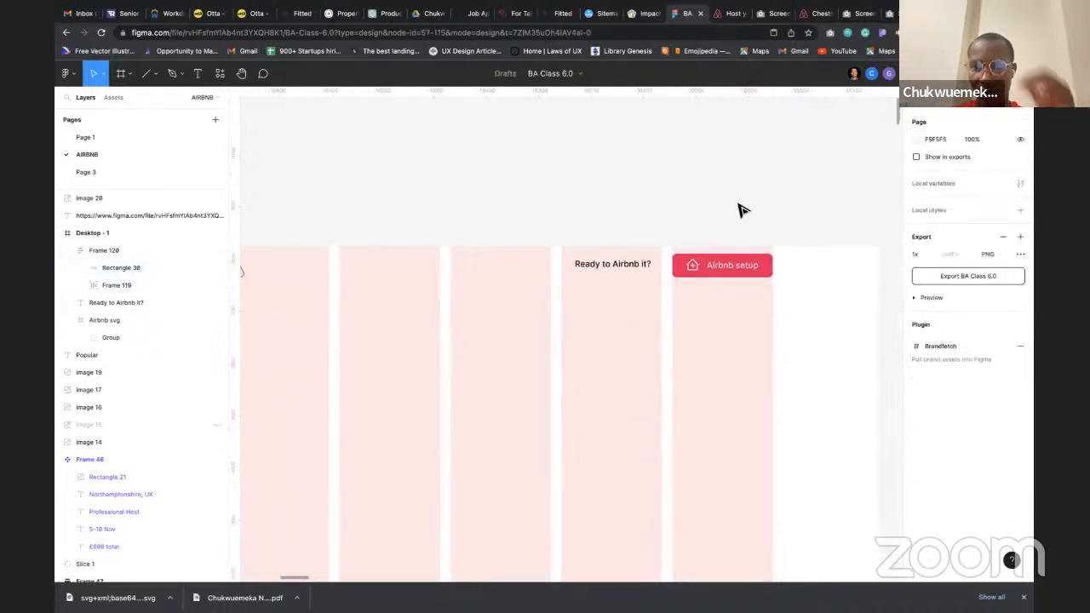
{"action": "scroll", "coordinate": [739, 210], "scroll_direction": "down", "scroll_amount": 2}
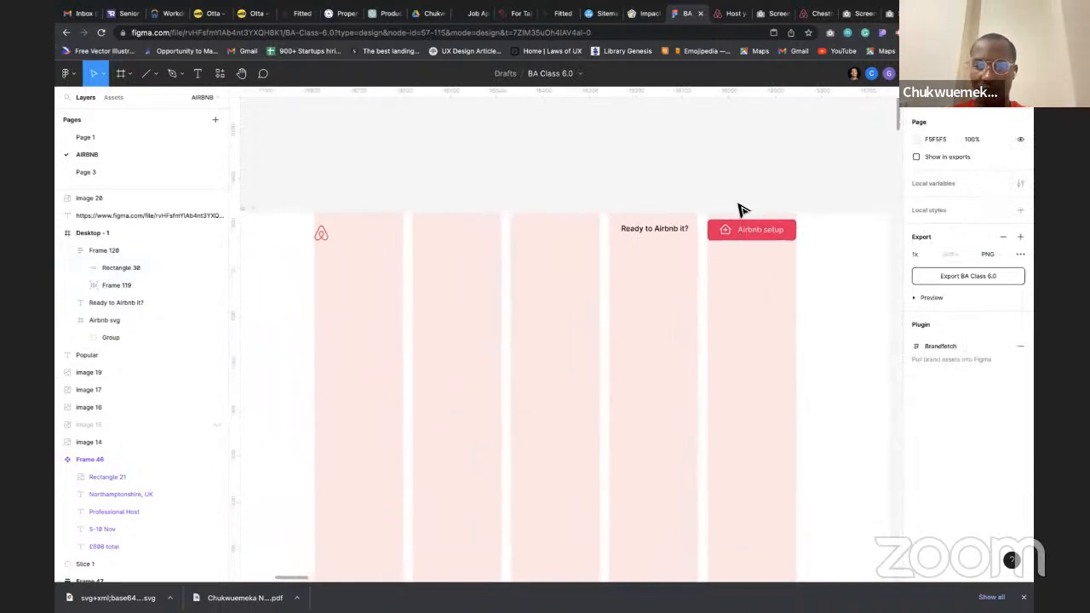
{"action": "left_click", "coordinate": [771, 275]}
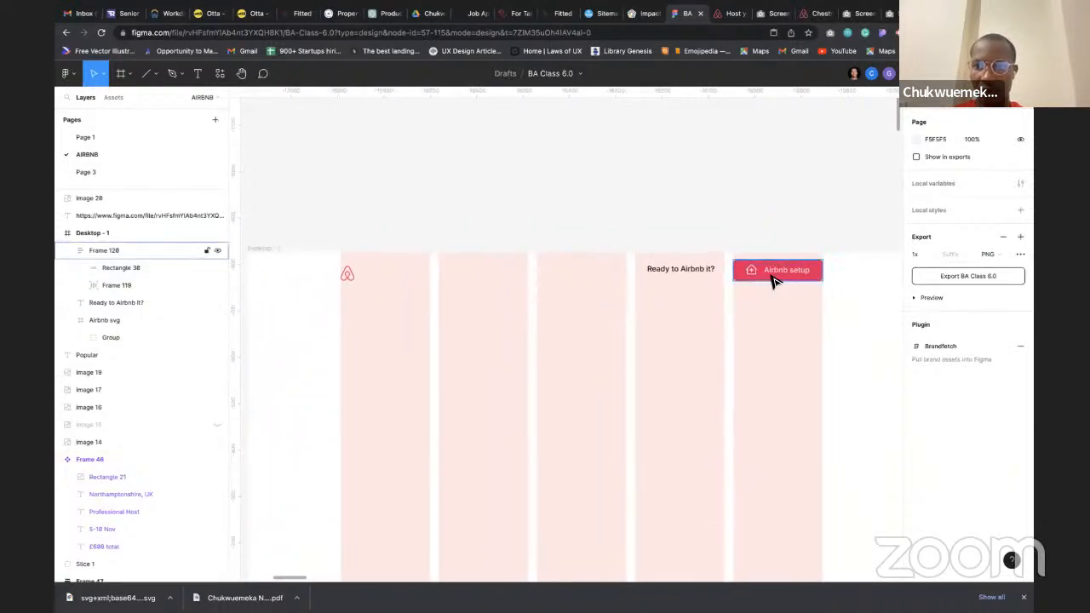
{"action": "left_click", "coordinate": [666, 269]}
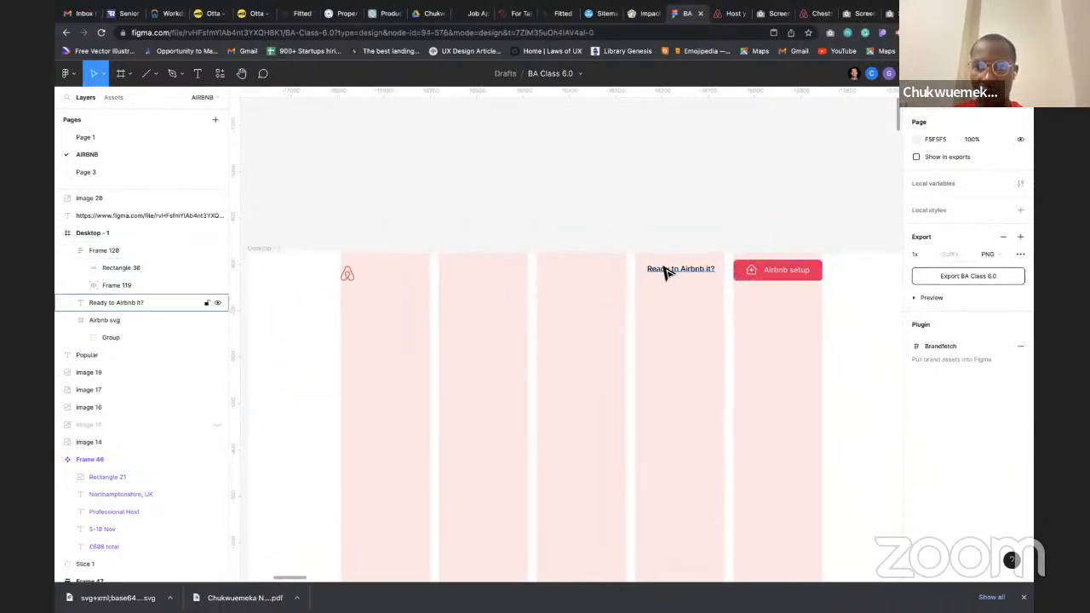
{"action": "scroll", "coordinate": [675, 272], "scroll_direction": "down", "scroll_amount": 2}
{"action": "scroll", "coordinate": [675, 273], "scroll_direction": "left", "scroll_amount": 5}
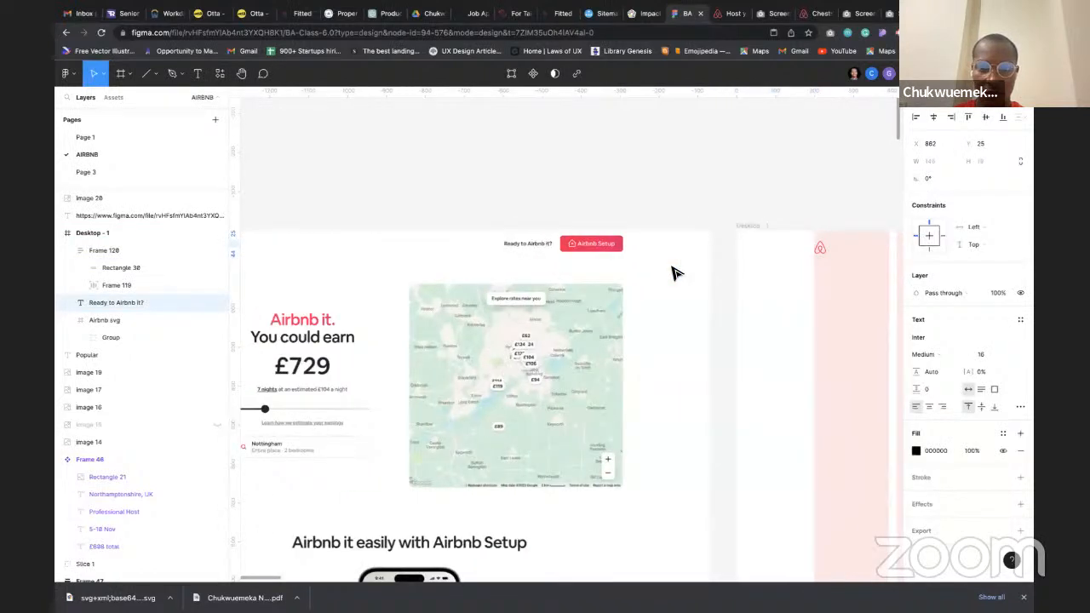
{"action": "scroll", "coordinate": [675, 273], "scroll_direction": "down", "scroll_amount": 3}
{"action": "scroll", "coordinate": [676, 272], "scroll_direction": "left", "scroll_amount": 5}
{"action": "scroll", "coordinate": [716, 277], "scroll_direction": "right", "scroll_amount": 8}
{"action": "scroll", "coordinate": [751, 281], "scroll_direction": "left", "scroll_amount": 2}
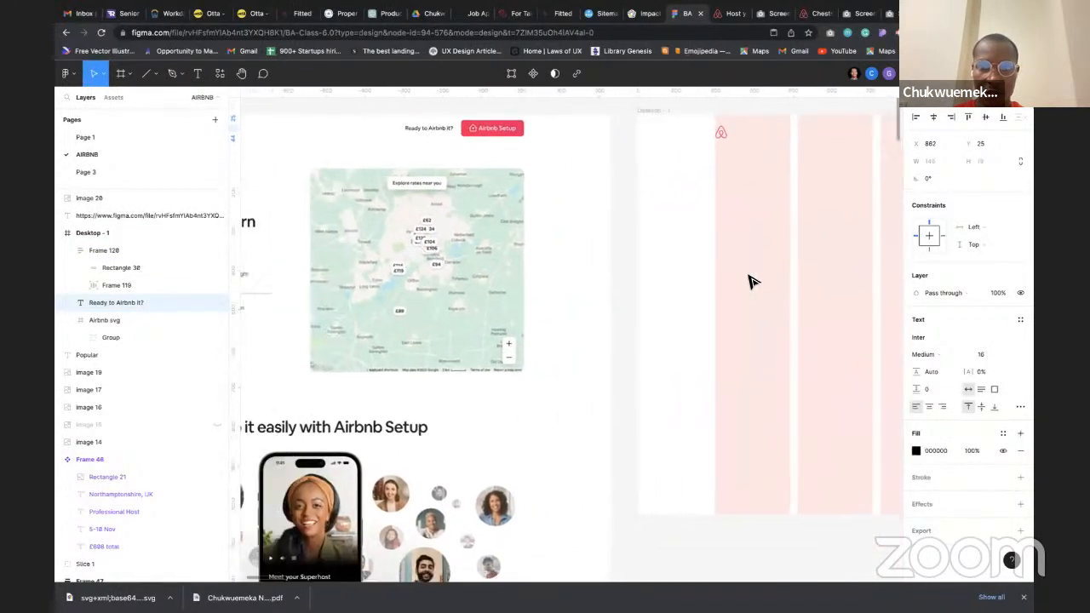
{"action": "scroll", "coordinate": [751, 282], "scroll_direction": "left", "scroll_amount": 6}
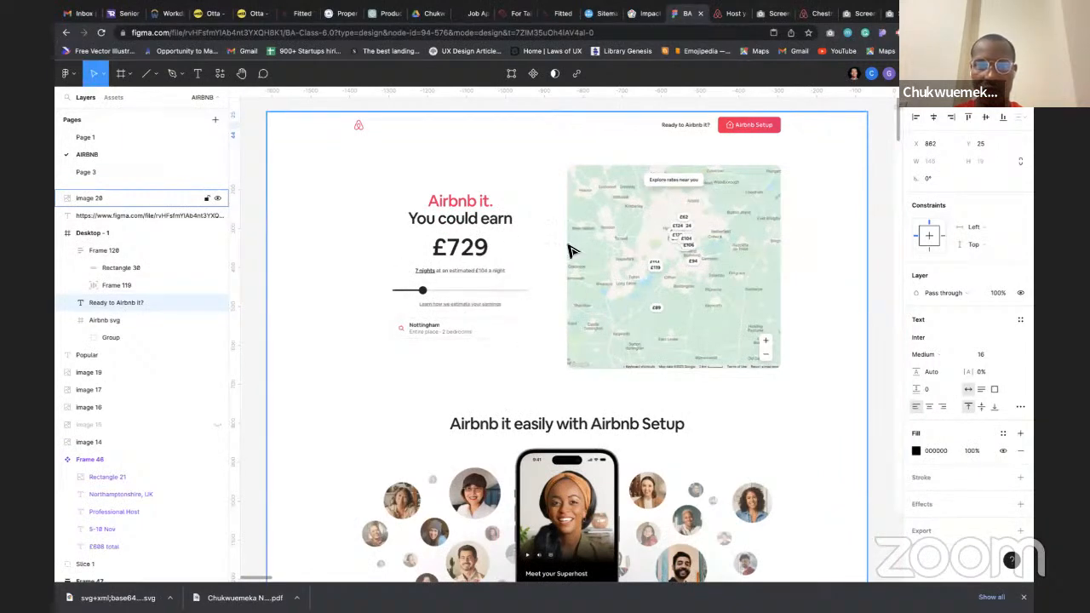
{"action": "scroll", "coordinate": [570, 250], "scroll_direction": "down", "scroll_amount": 5}
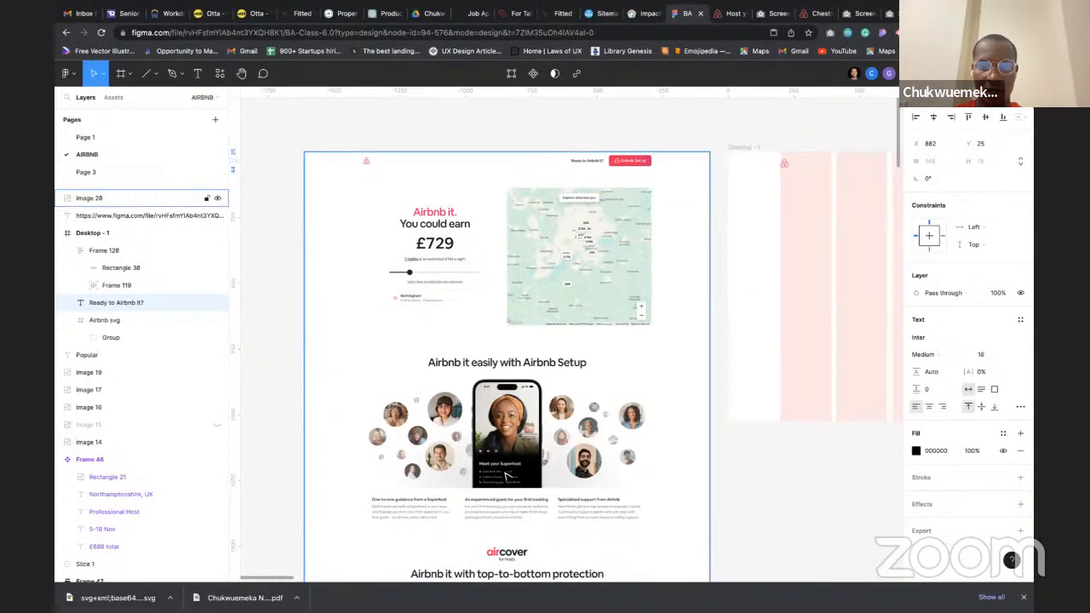
{"action": "scroll", "coordinate": [507, 475], "scroll_direction": "right", "scroll_amount": 5}
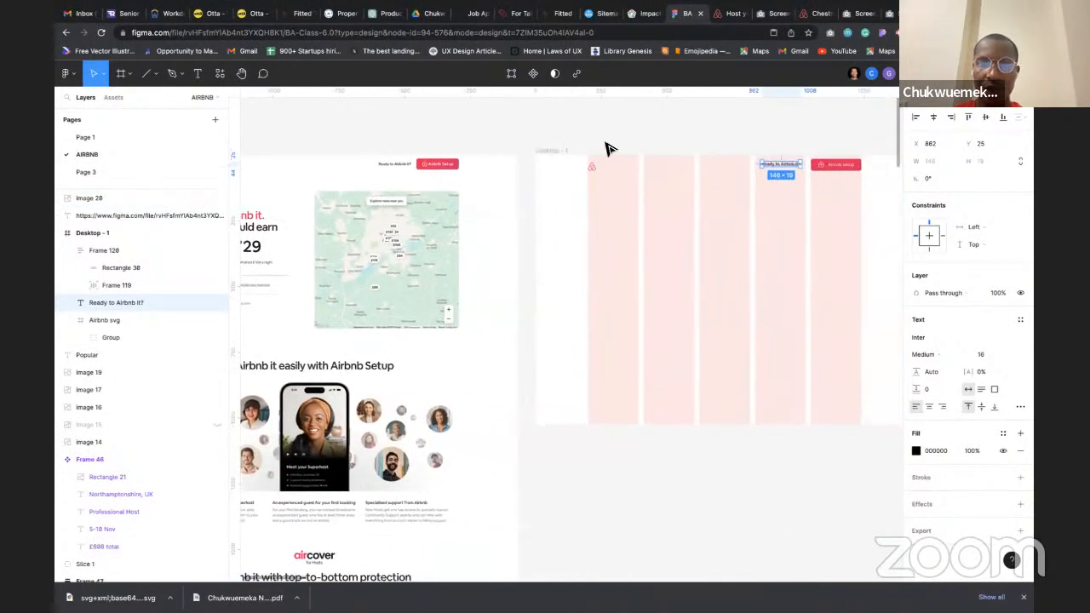
{"action": "left_click", "coordinate": [608, 134]}
{"action": "scroll", "coordinate": [608, 134], "scroll_direction": "left", "scroll_amount": 4}
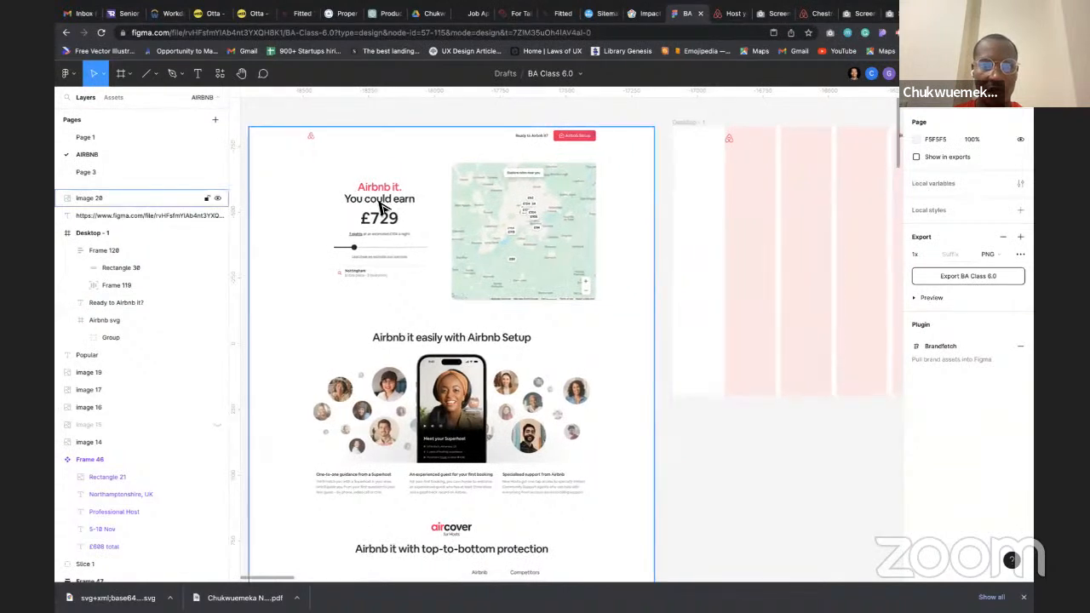
{"action": "scroll", "coordinate": [474, 236], "scroll_direction": "right", "scroll_amount": 5}
Add the text "Airbnb it." in the first column below the logo of the desktop frame and set its font size to 40
{"action": "key", "text": "t"}
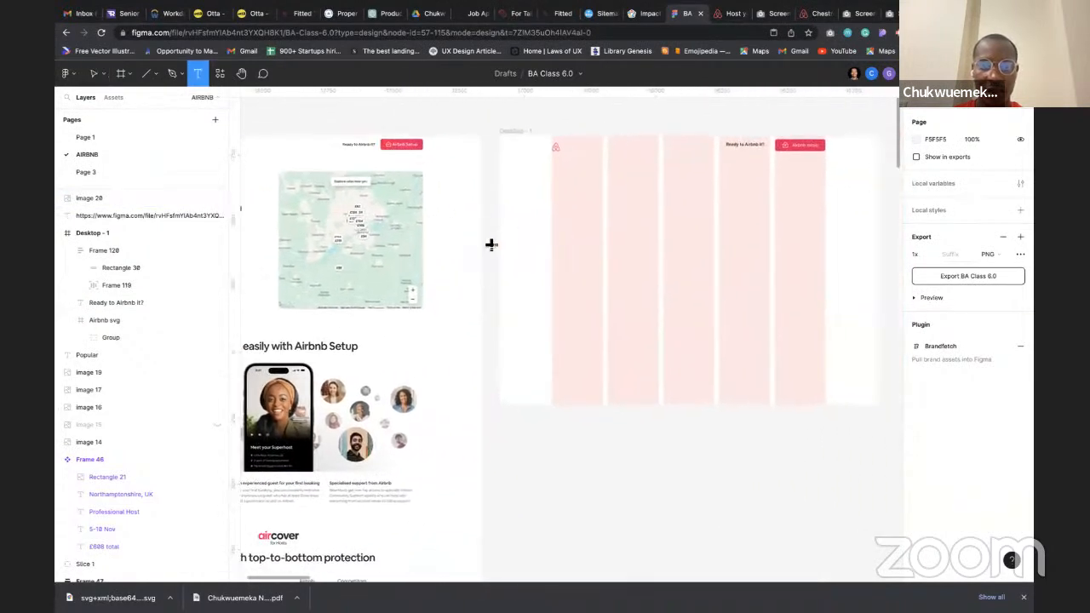
{"action": "scroll", "coordinate": [491, 267], "scroll_direction": "left", "scroll_amount": 3}
{"action": "scroll", "coordinate": [491, 267], "scroll_direction": "down", "scroll_amount": 3}
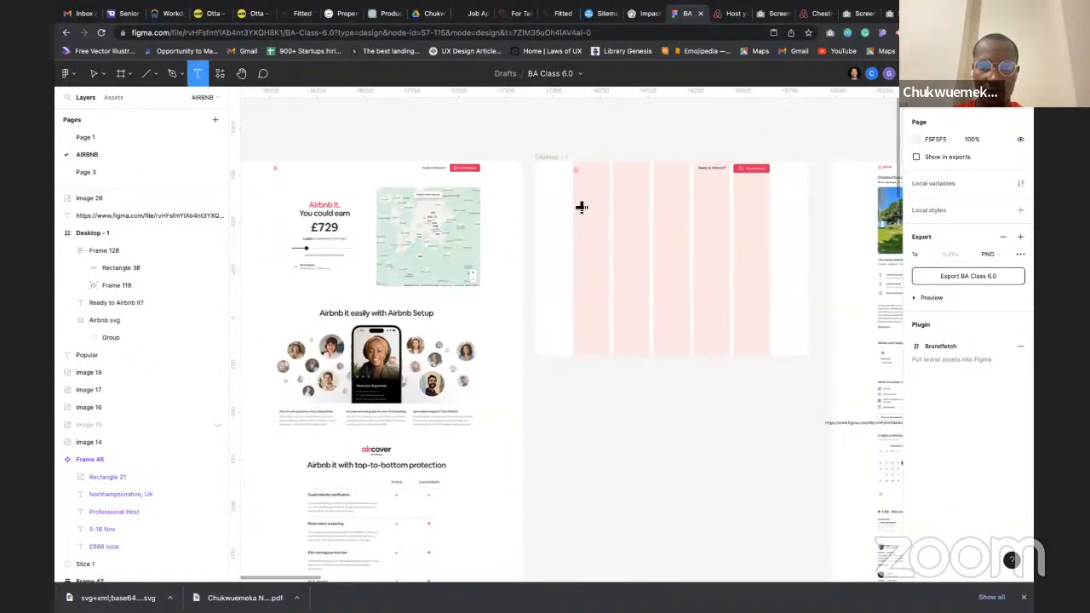
{"action": "left_click", "coordinate": [580, 207]}
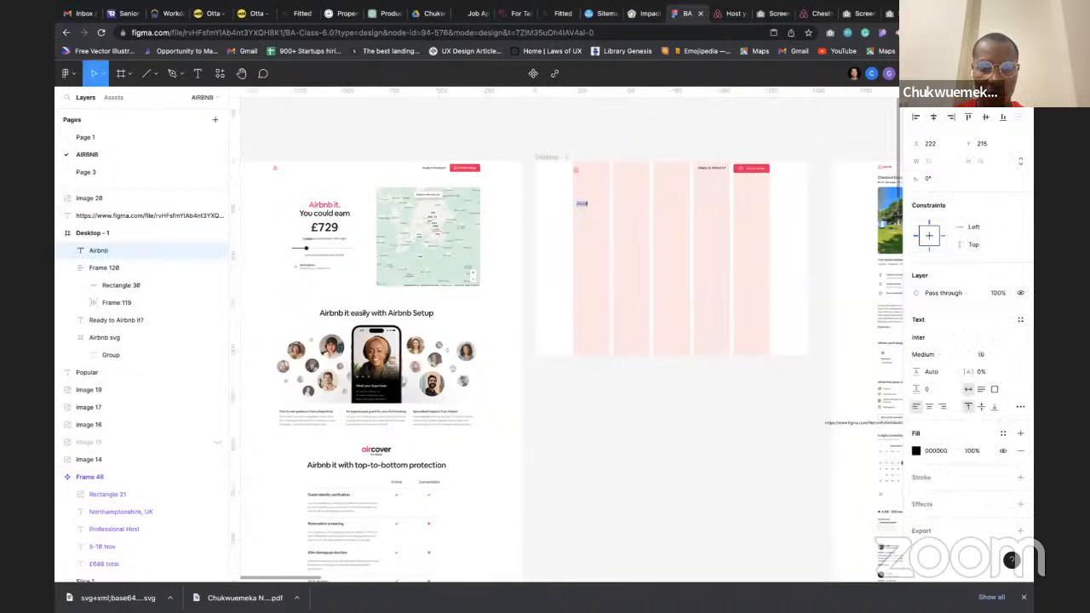
{"action": "left_click", "coordinate": [1005, 354]}
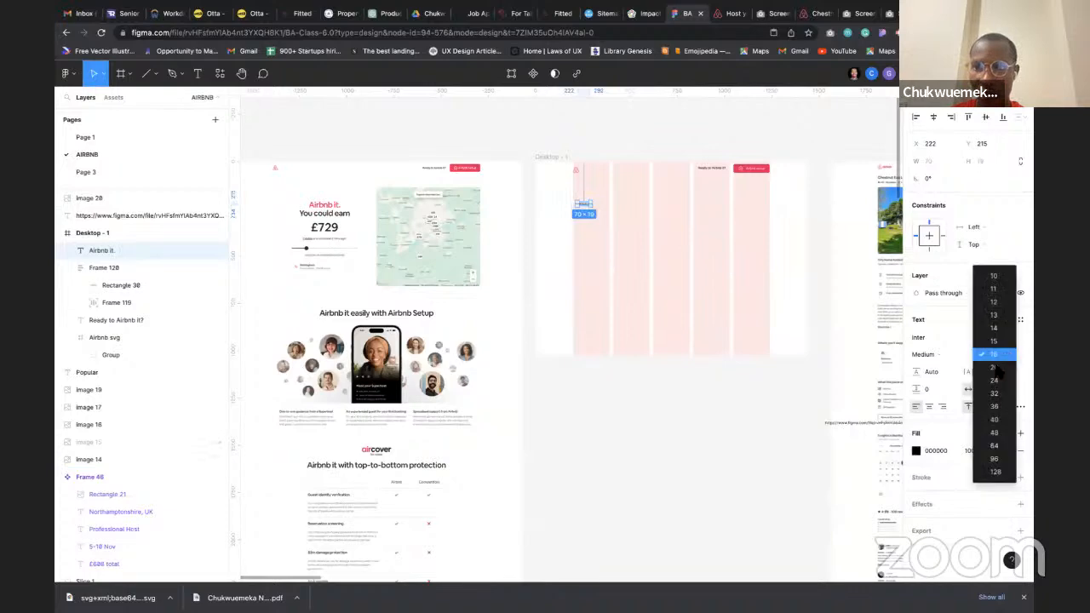
{"action": "left_click", "coordinate": [995, 419]}
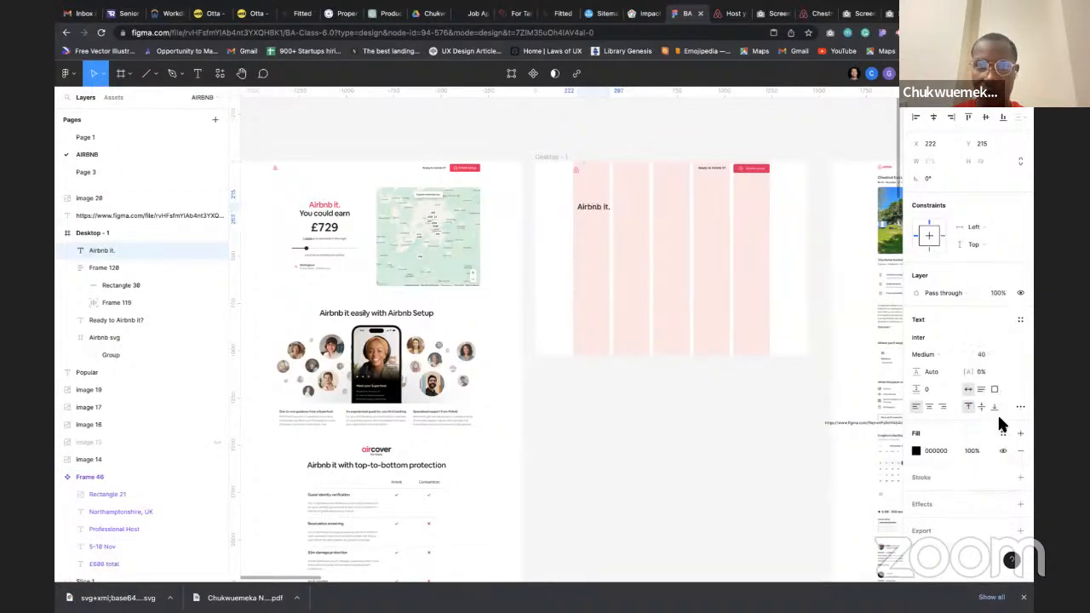
Inspect the "Airbnb it." heading's typeface on the Airbnb host page, then set the heading's font size in the Figma file to 48
{"action": "left_click", "coordinate": [721, 19]}
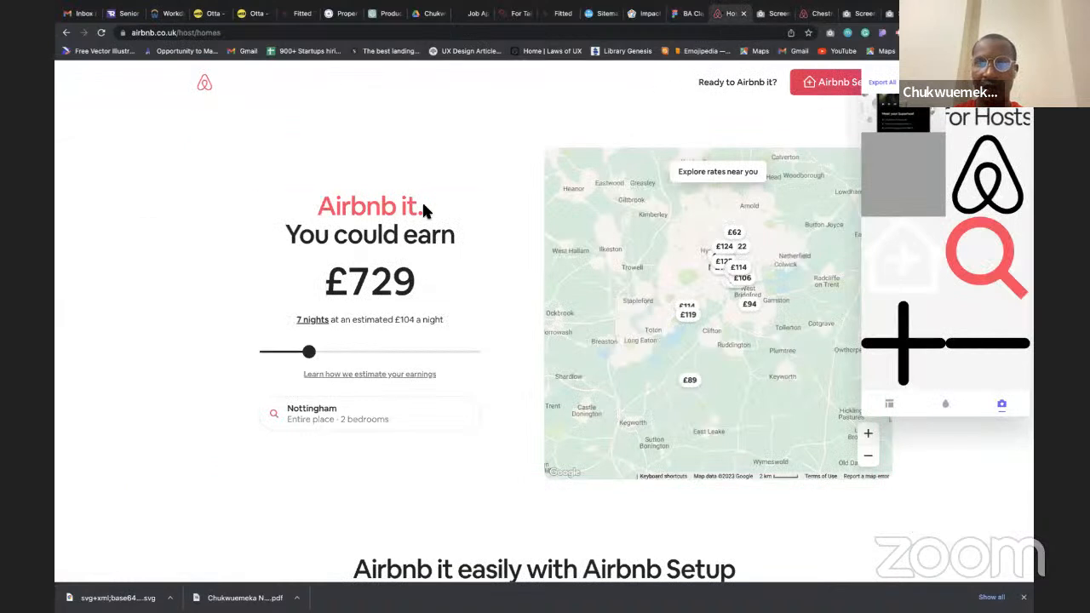
{"action": "left_click", "coordinate": [358, 218]}
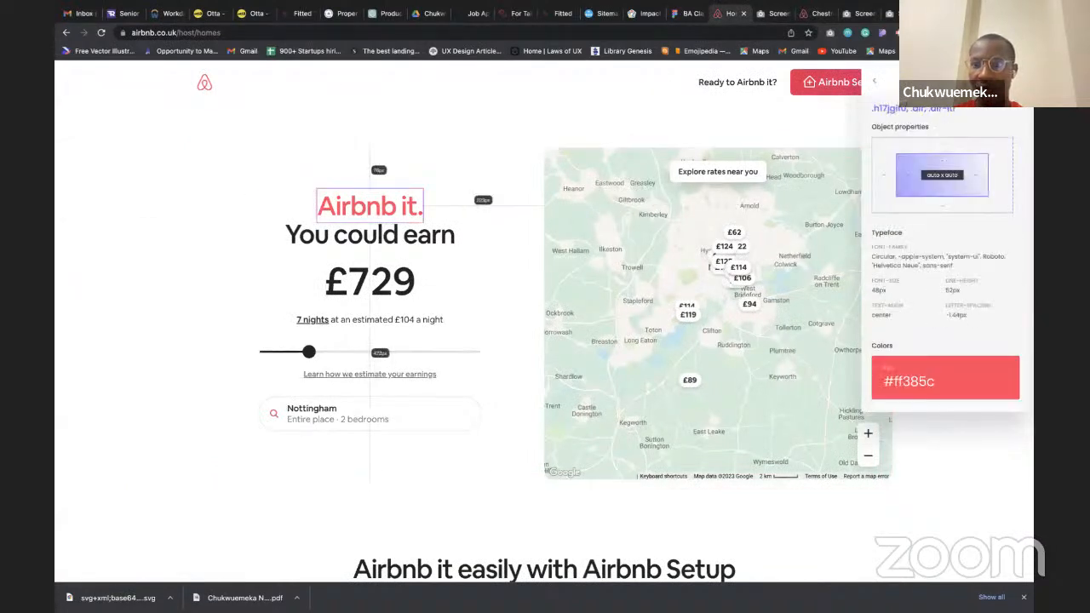
{"action": "left_click", "coordinate": [686, 13]}
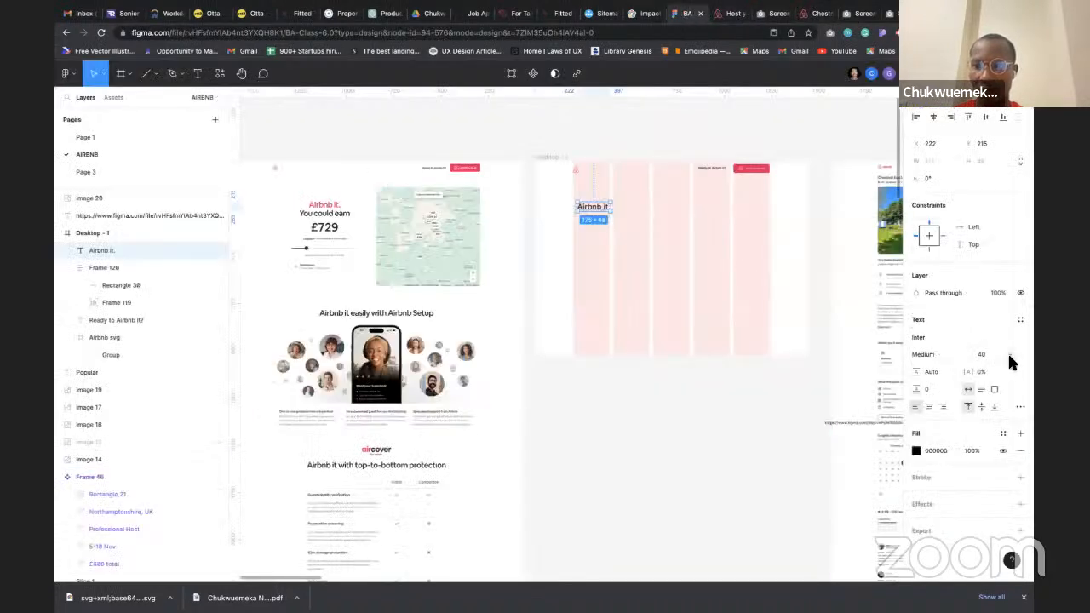
{"action": "left_click", "coordinate": [1009, 358]}
{"action": "left_click", "coordinate": [992, 370]}
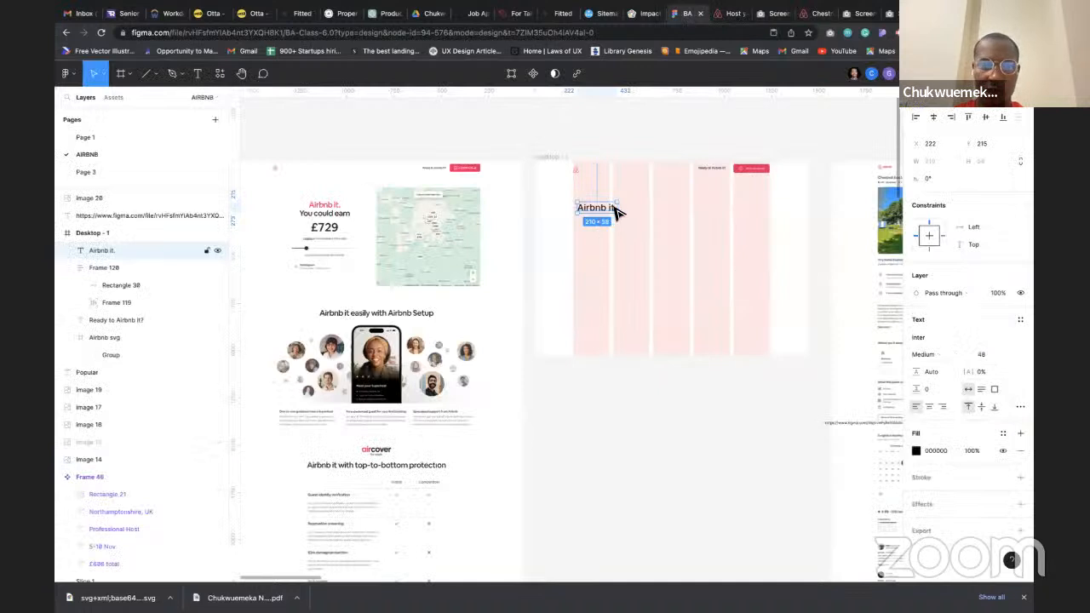
Move the "Airbnb it." heading to about X 346, Y 198 and fill it with the red sampled from the "Airbnb setup" button
{"action": "left_click_drag", "start_coordinate": [605, 212], "coordinate": [628, 211]}
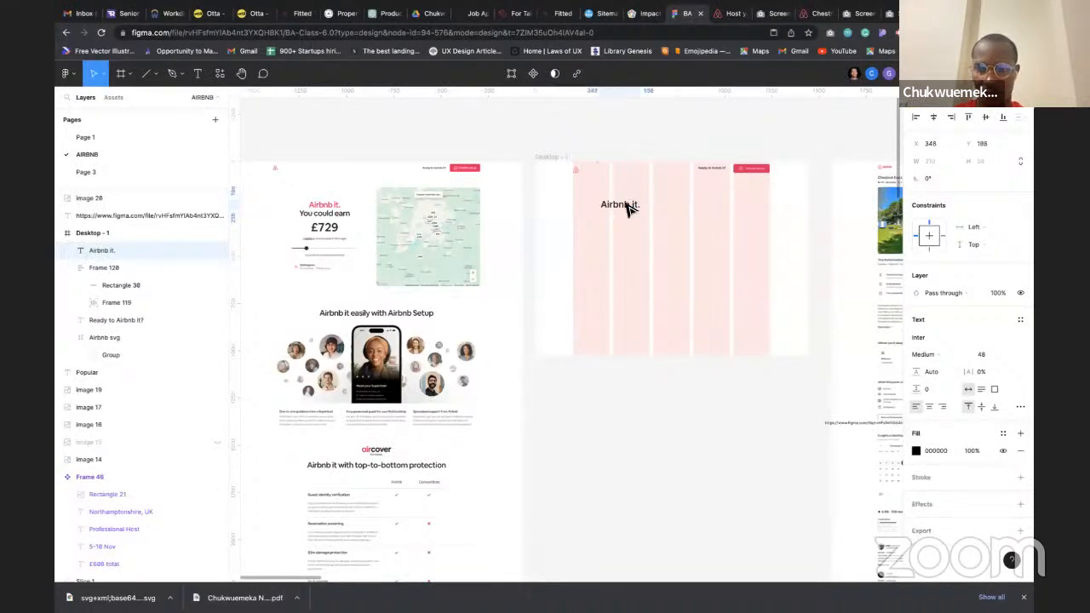
{"action": "left_click", "coordinate": [916, 451]}
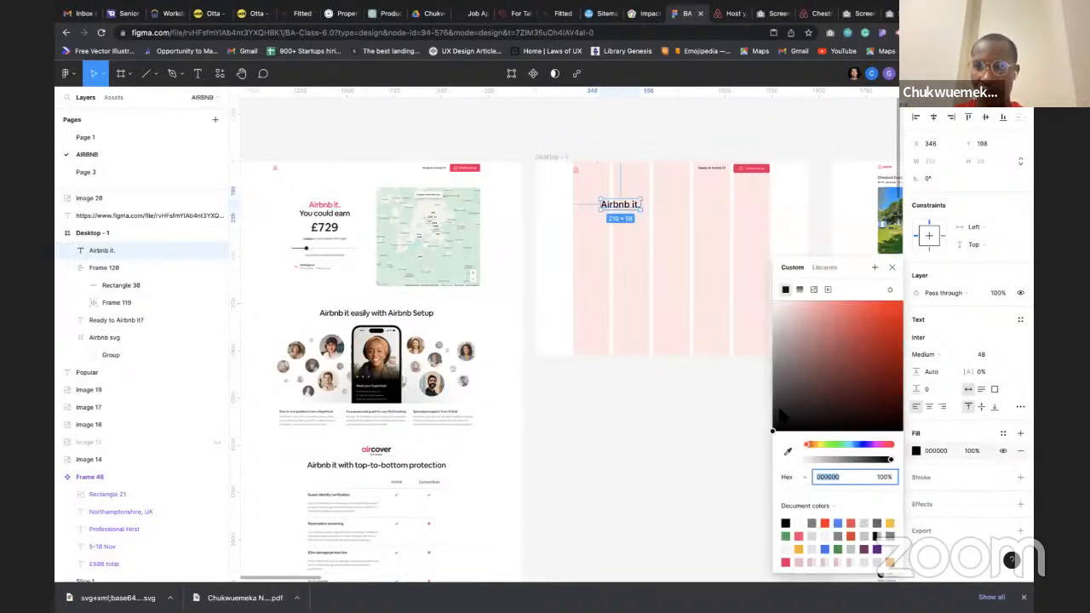
{"action": "left_click", "coordinate": [787, 457]}
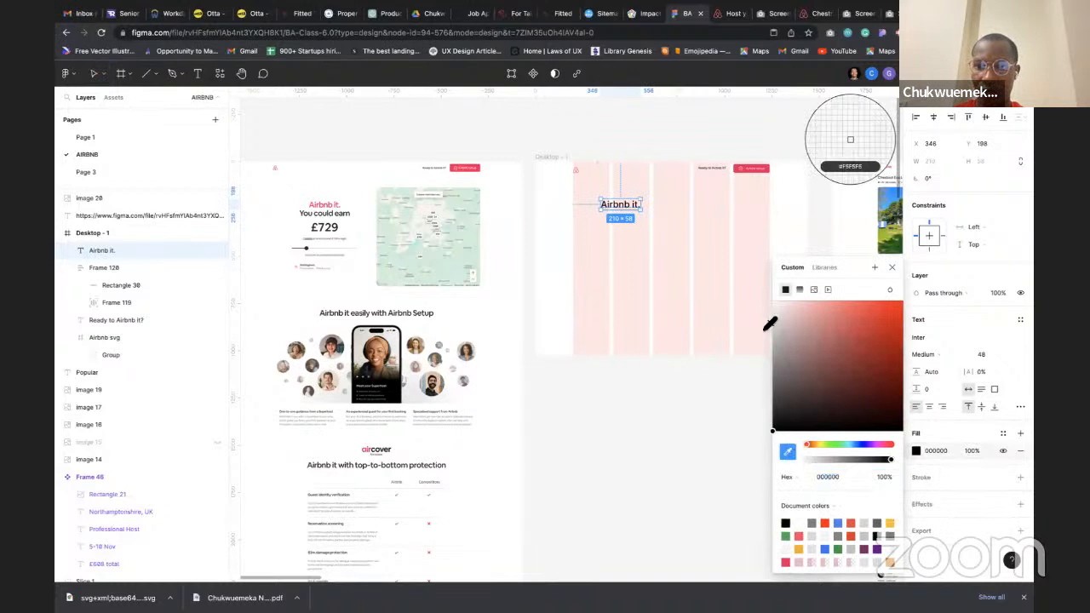
{"action": "left_click", "coordinate": [769, 175]}
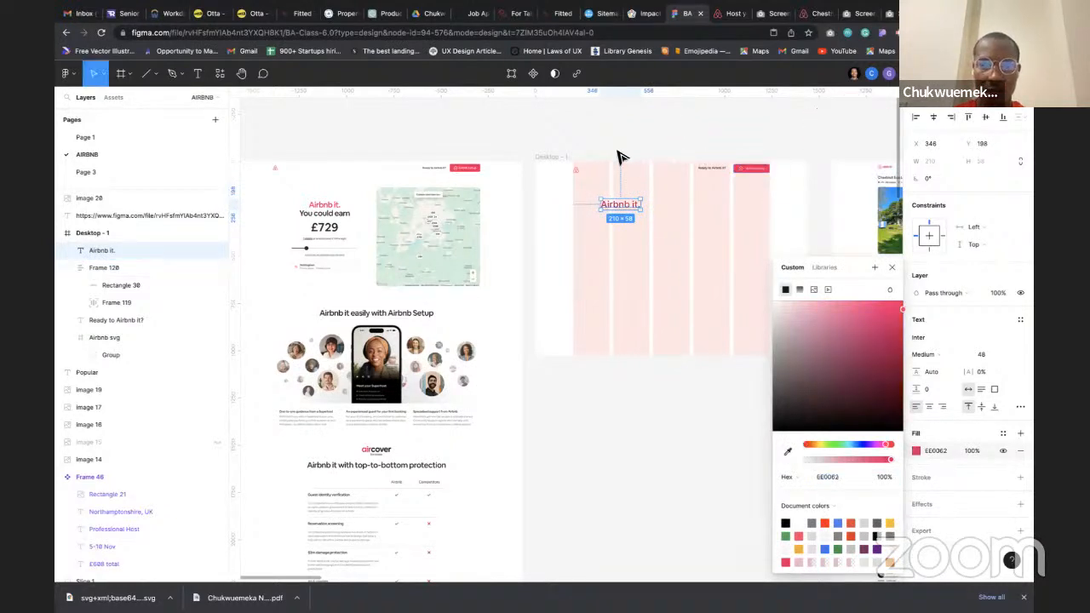
Hide the five-column layout grid of the desktop frame and select the "Airbnb it." heading
{"action": "left_click", "coordinate": [545, 159]}
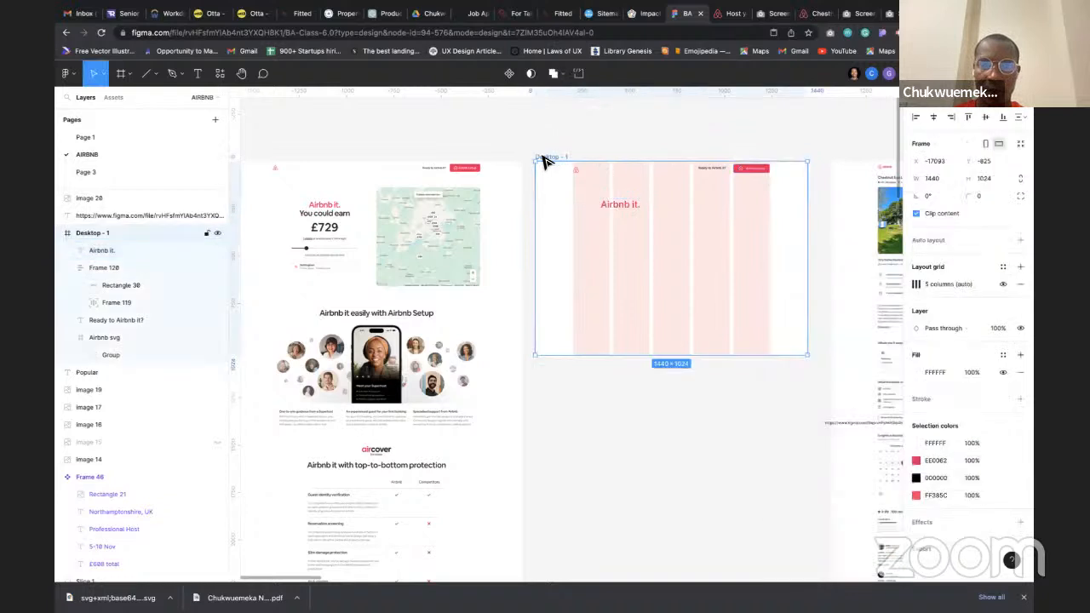
{"action": "left_click", "coordinate": [1002, 285]}
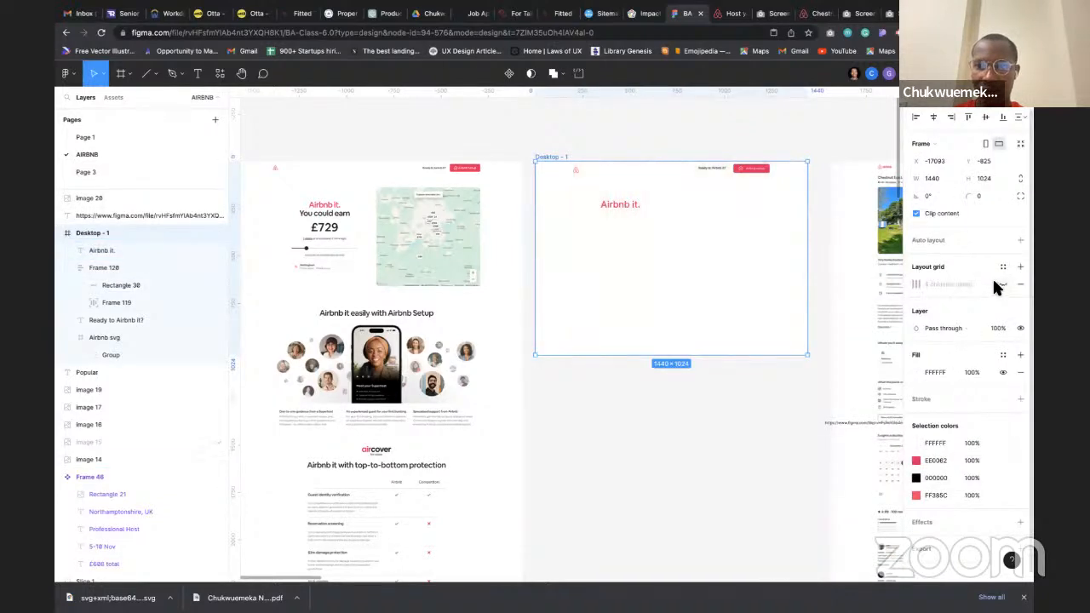
{"action": "left_click", "coordinate": [624, 210]}
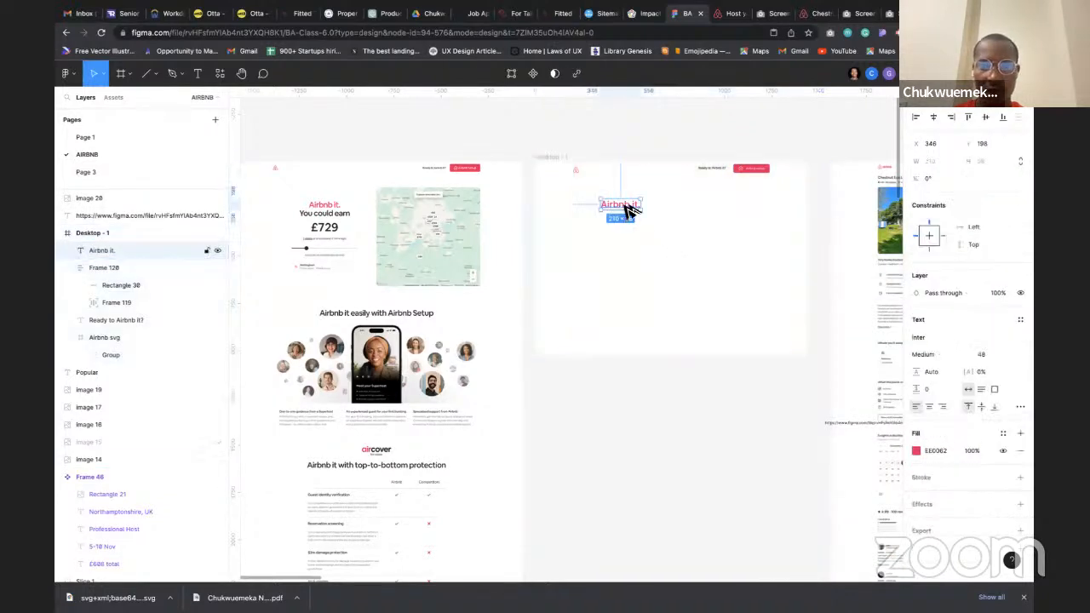
Duplicate the "Airbnb it." heading, change the copy's text to "You could earn" and centre it just below at about X 281, Y 256
{"action": "left_click_drag", "start_coordinate": [625, 210], "coordinate": [624, 224], "text": "alt"}
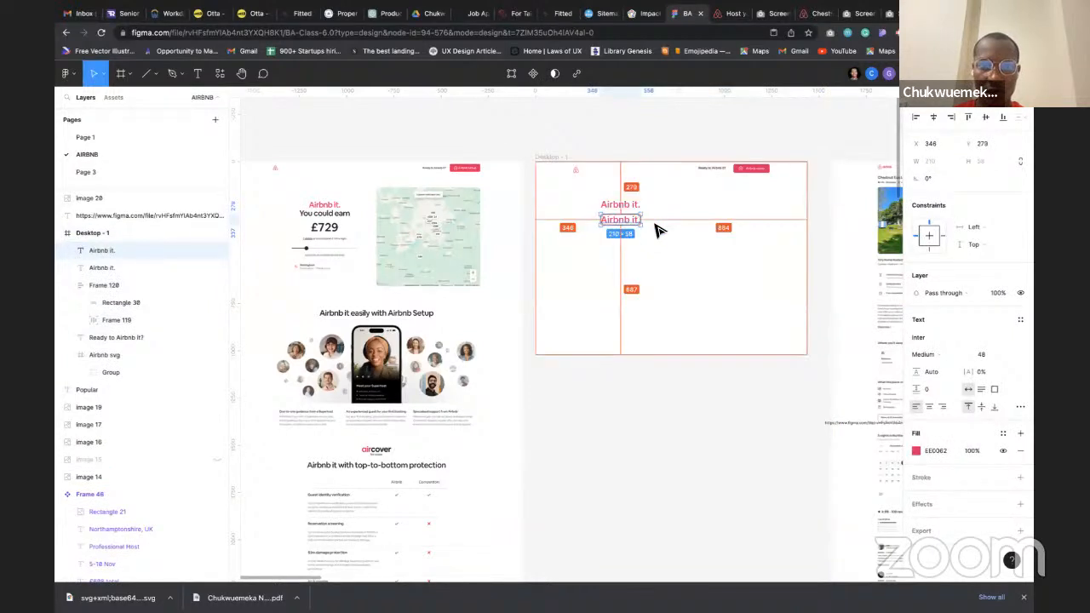
{"action": "key", "text": "Return"}
{"action": "type", "text": "Yo"}
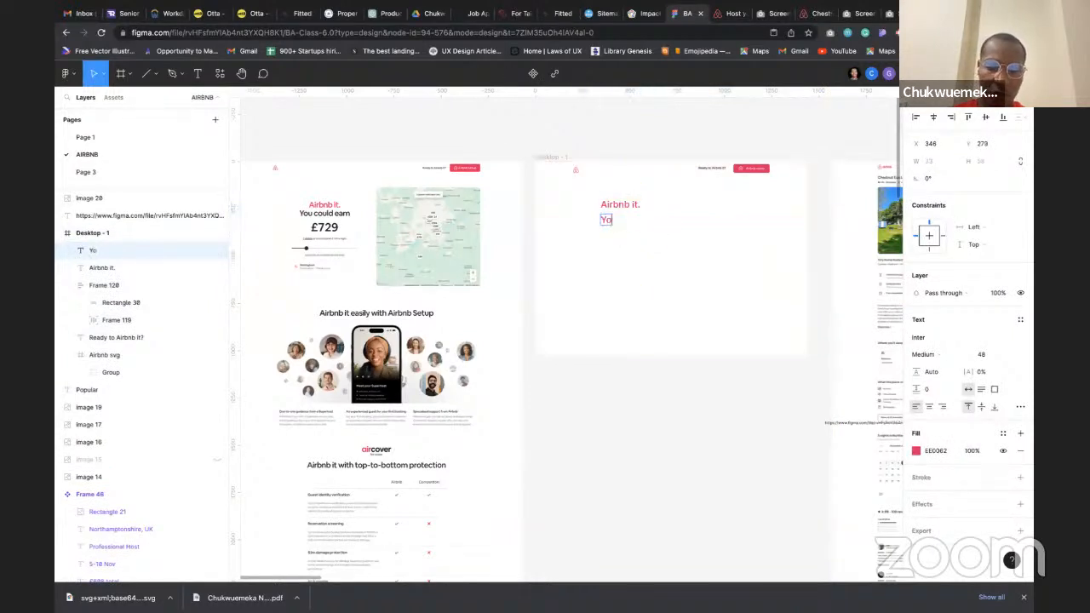
{"action": "type", "text": "u could earn"}
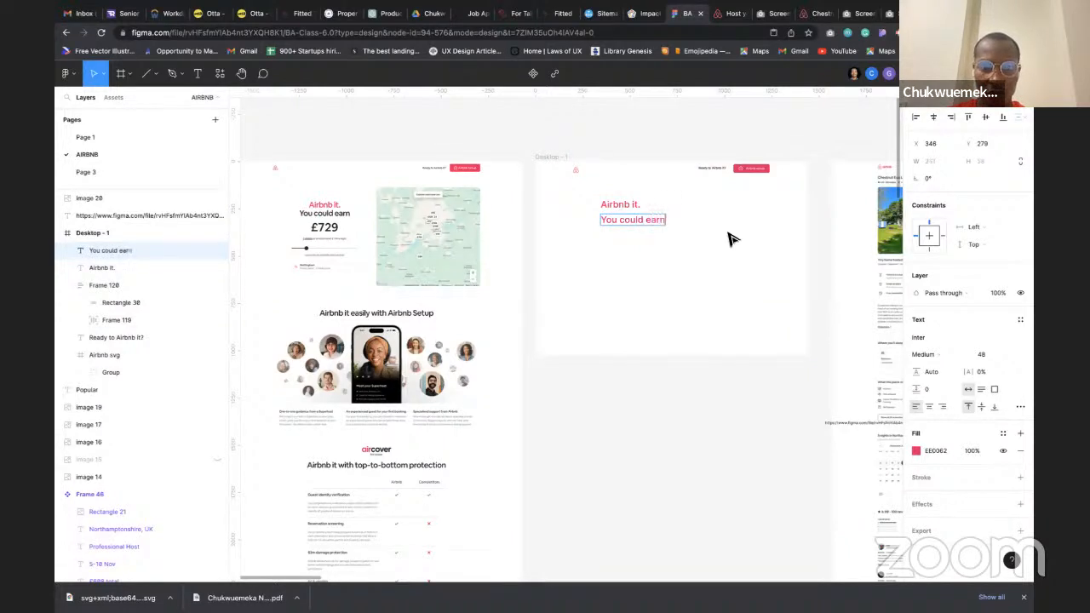
{"action": "key", "text": "Escape"}
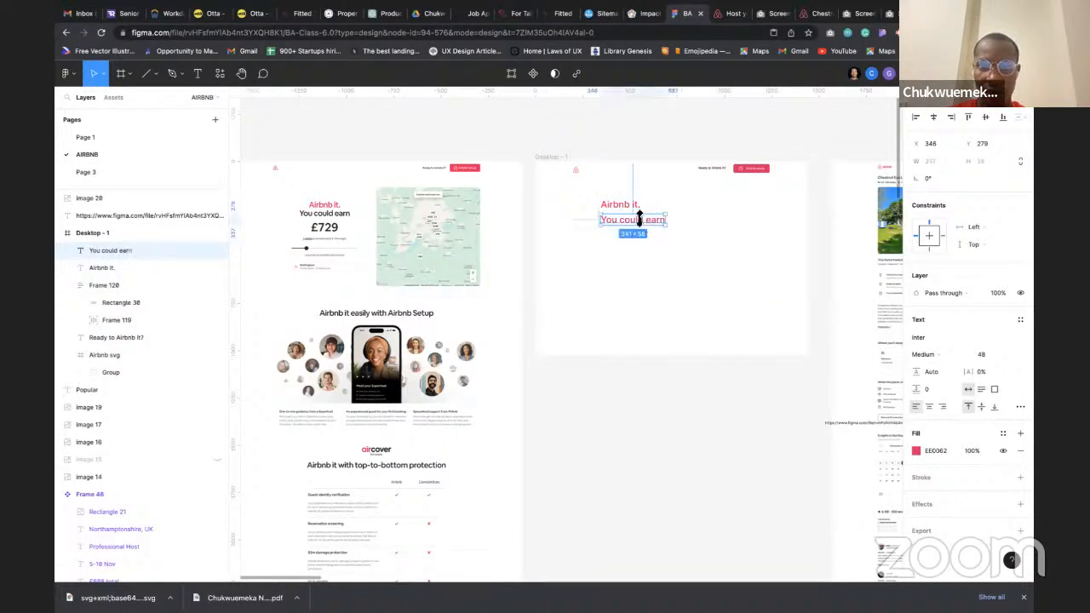
{"action": "left_click_drag", "start_coordinate": [632, 228], "coordinate": [623, 217]}
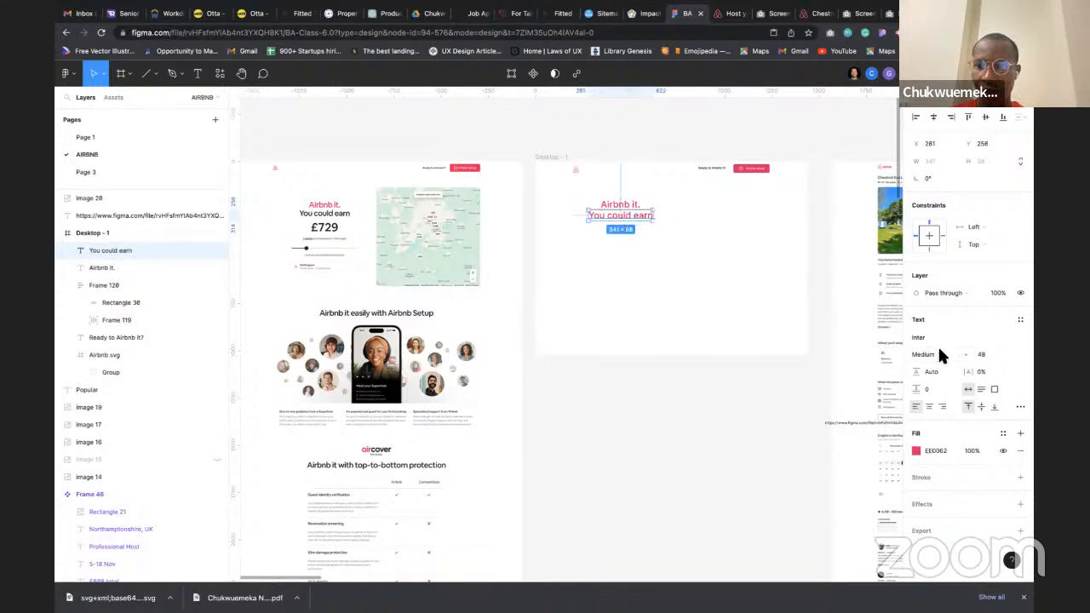
Set the fill of the "You could earn" text to black, 000000
{"action": "left_click", "coordinate": [930, 450]}
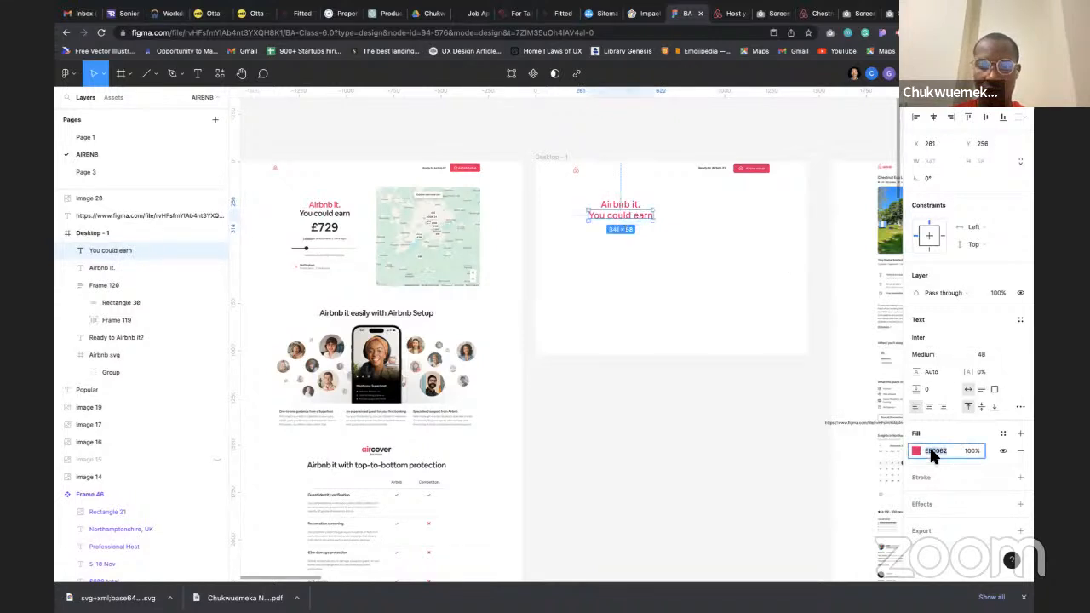
{"action": "type", "text": "0"}
{"action": "key", "text": "Return"}
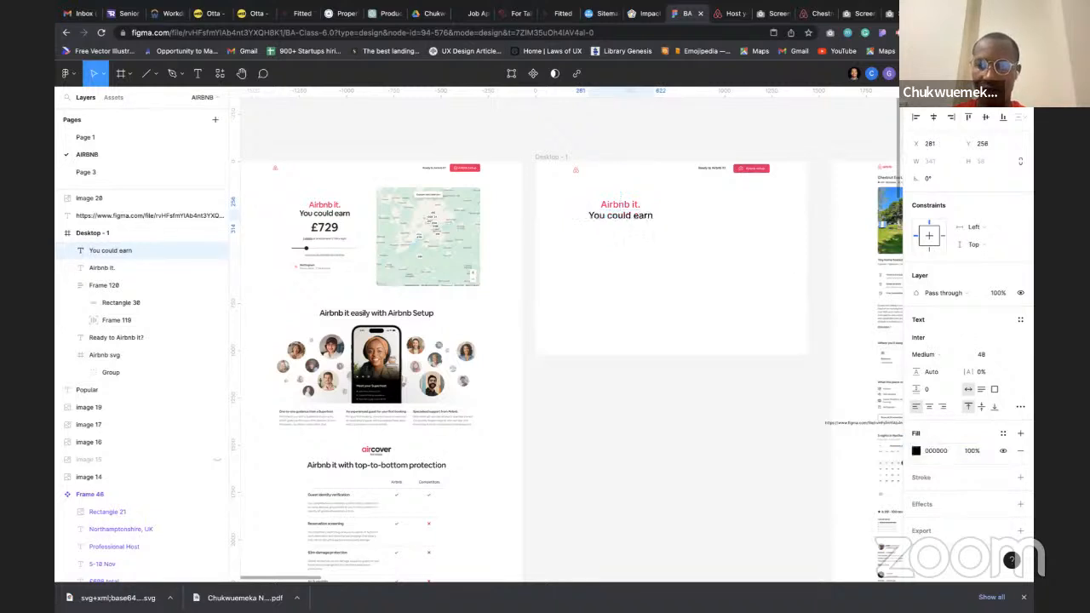
{"action": "key", "text": "Return"}
{"action": "key", "text": "Escape"}
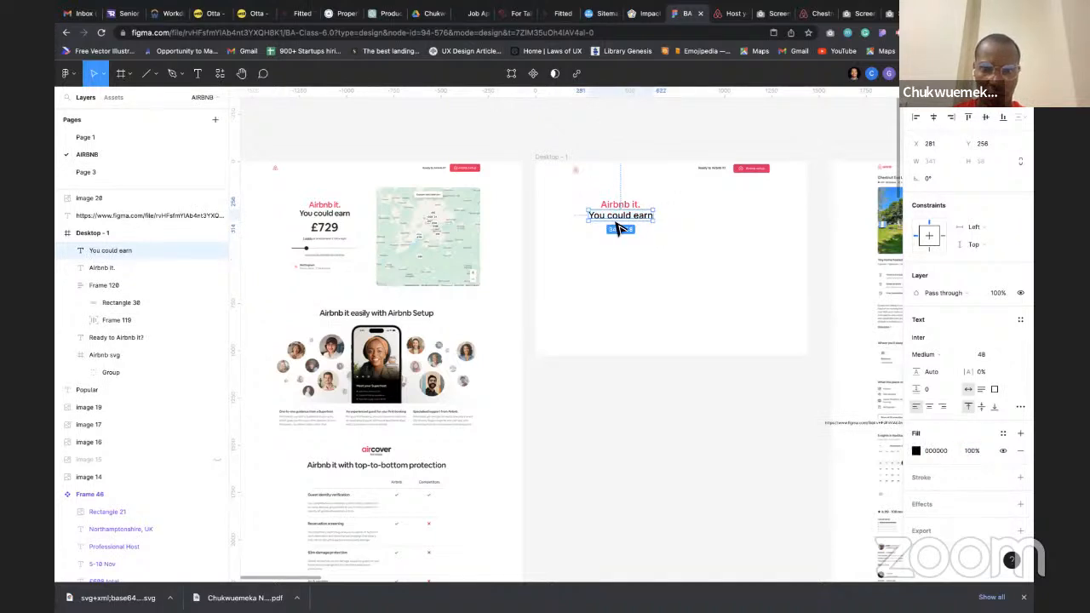
{"action": "key", "text": "Escape"}
Duplicate "You could earn" below itself, change the copy to "£729" and centre it under the line at about X 392, Y 343
{"action": "left_click_drag", "start_coordinate": [628, 223], "coordinate": [630, 243]}
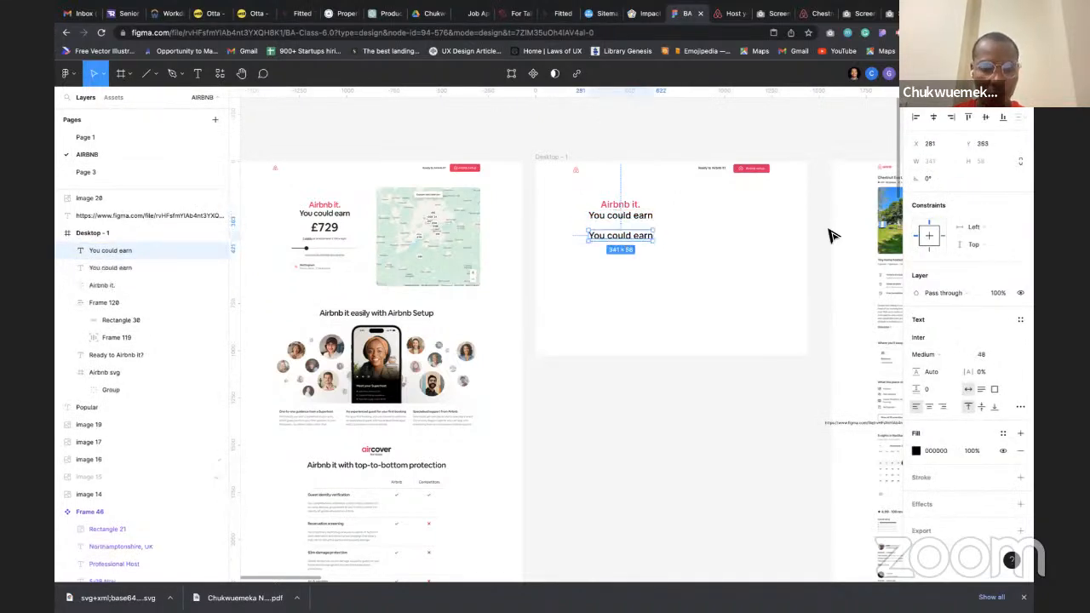
{"action": "key", "text": "Return"}
{"action": "type", "text": "£"}
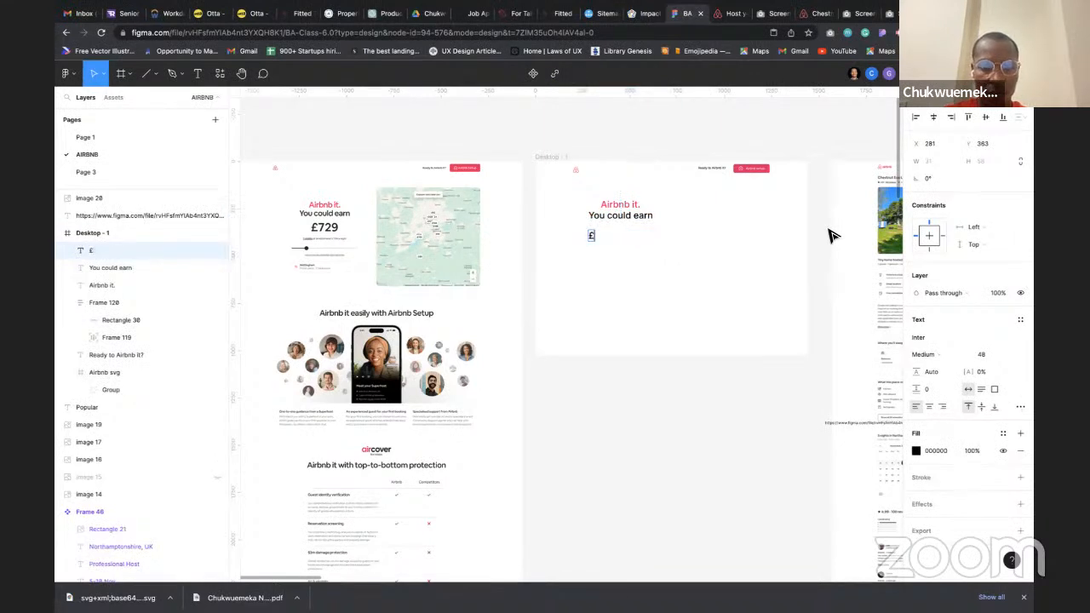
{"action": "type", "text": "729"}
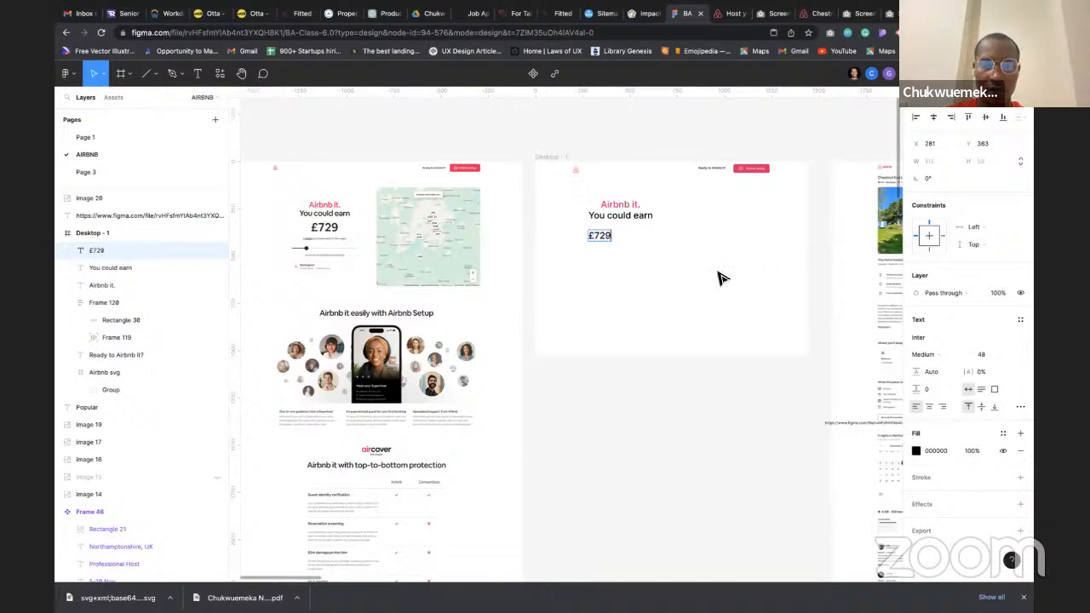
{"action": "key", "text": "Escape"}
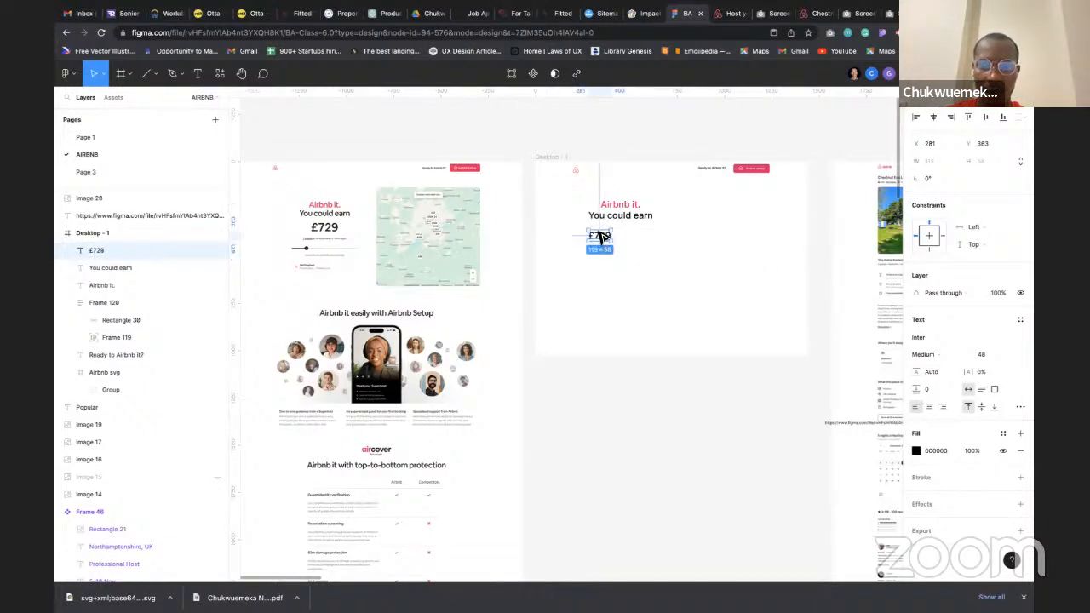
{"action": "left_click_drag", "start_coordinate": [599, 238], "coordinate": [622, 240]}
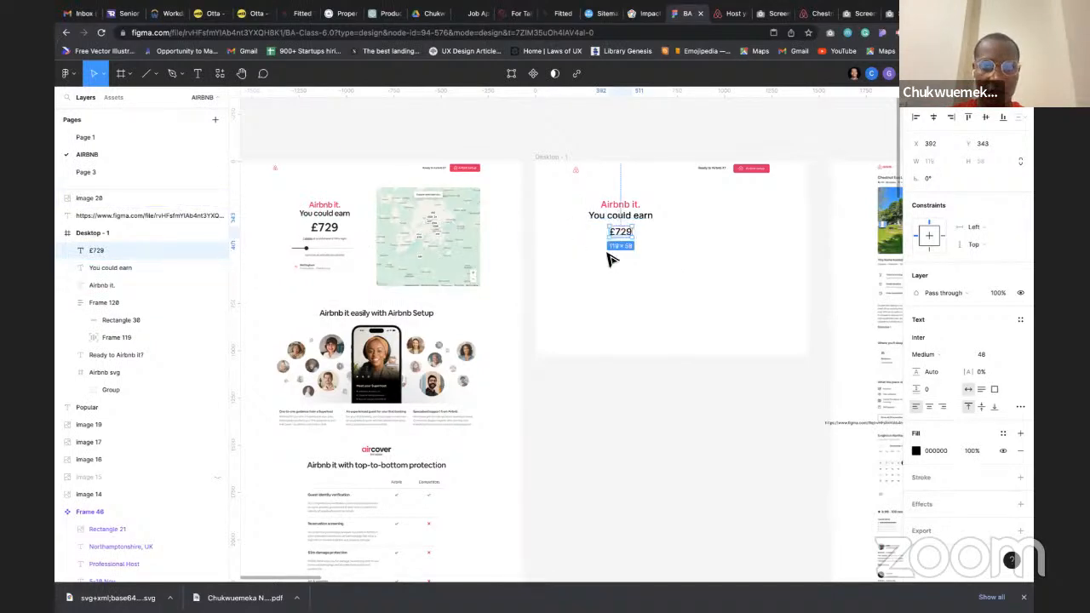
Duplicate the "£729" text below itself and change the copy to "7 nights at an estimated £104 a night"
{"action": "left_click_drag", "start_coordinate": [624, 240], "coordinate": [620, 262]}
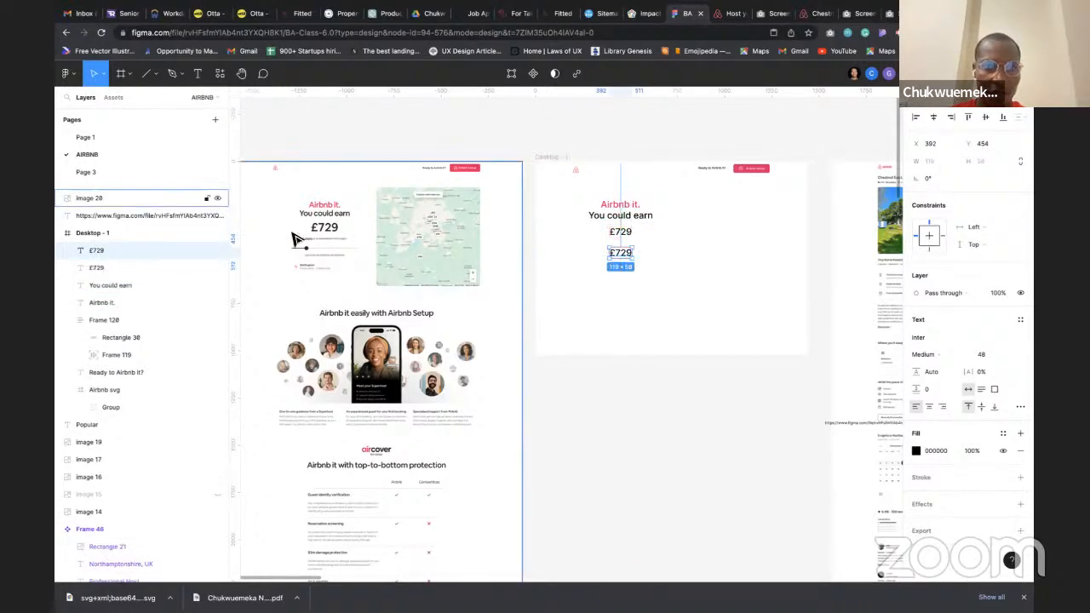
{"action": "scroll", "coordinate": [295, 239], "scroll_direction": "up", "scroll_amount": 5}
{"action": "scroll", "coordinate": [293, 239], "scroll_direction": "down", "scroll_amount": 5}
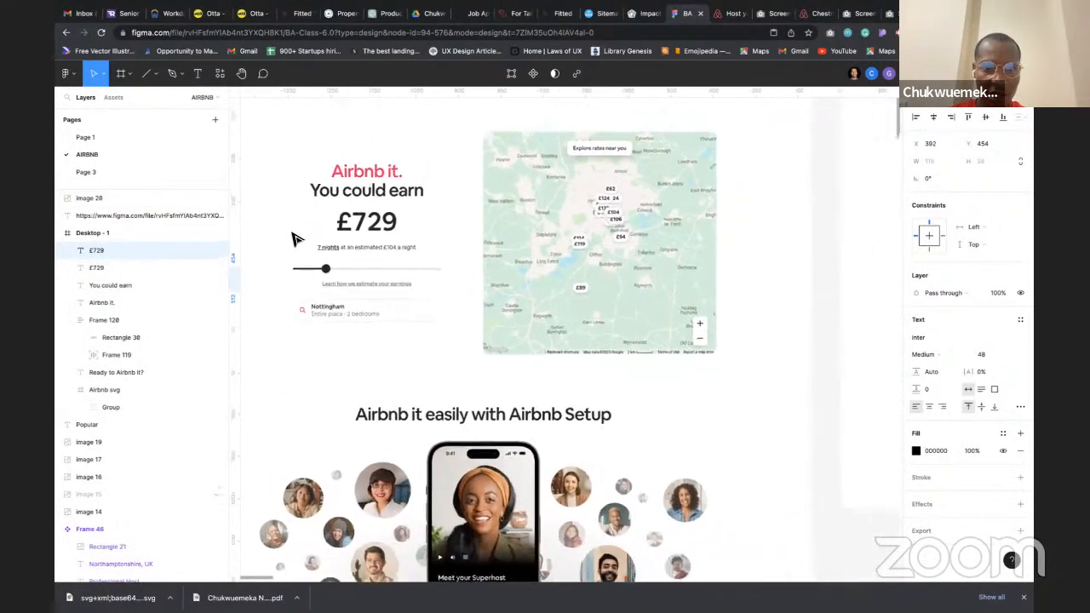
{"action": "key", "text": "Return"}
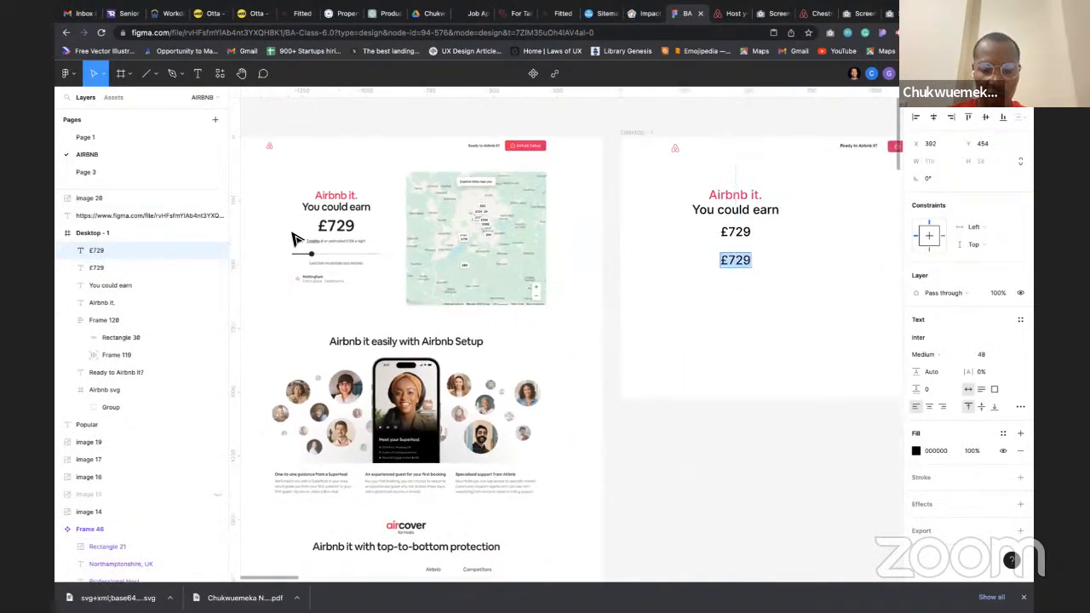
{"action": "type", "text": "7"}
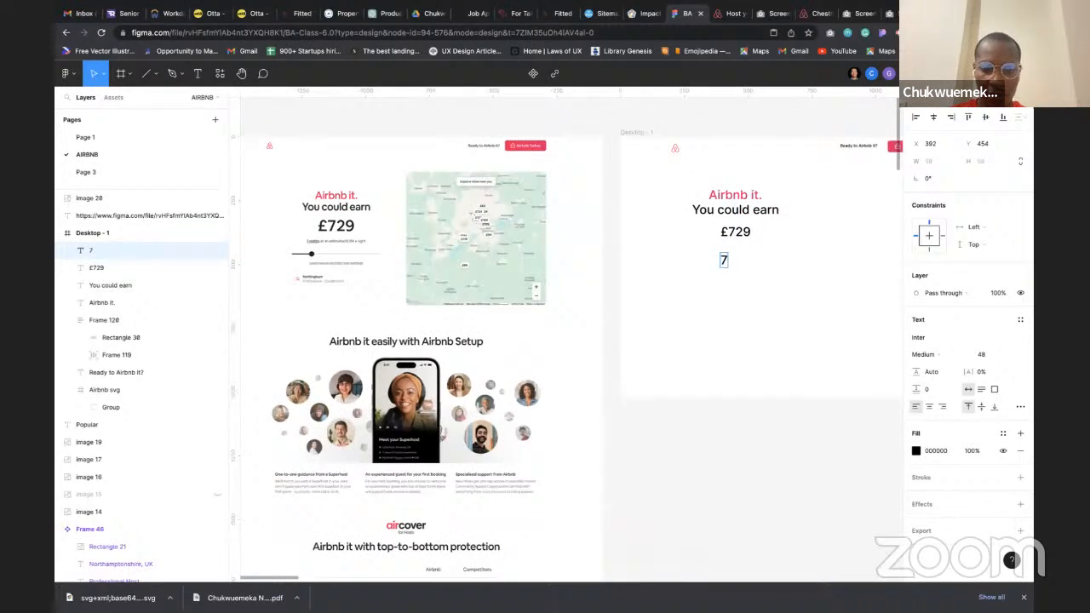
{"action": "type", "text": " nights"}
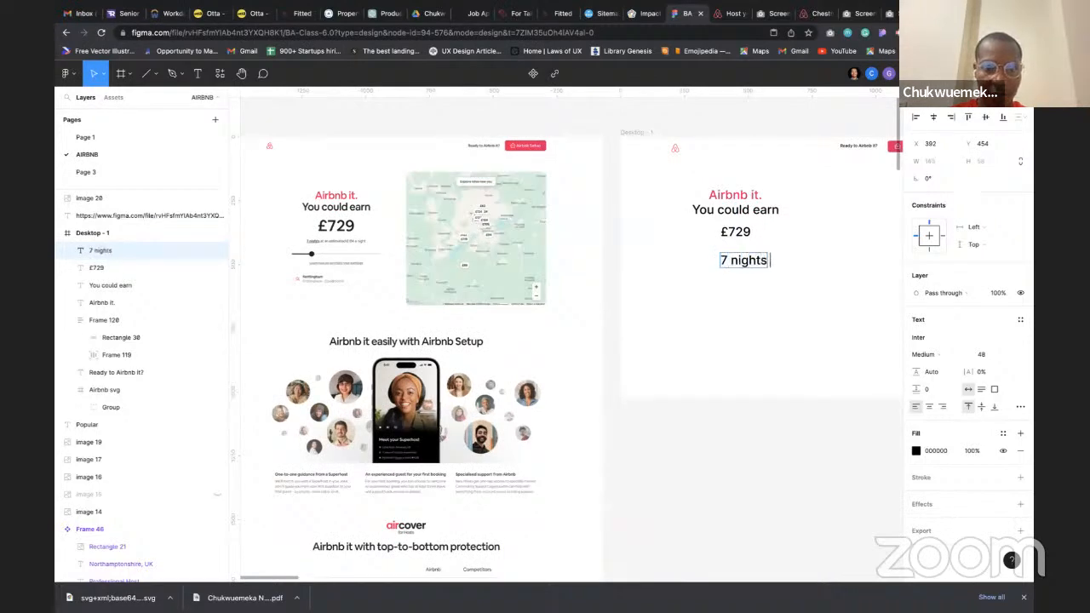
{"action": "type", "text": " at an"}
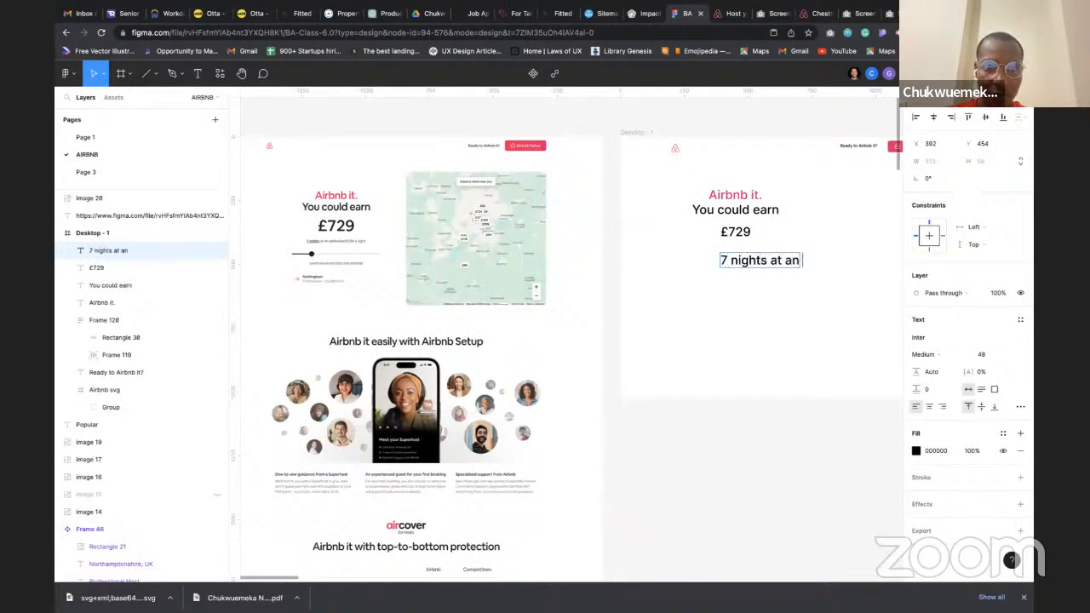
{"action": "type", "text": " estimated"}
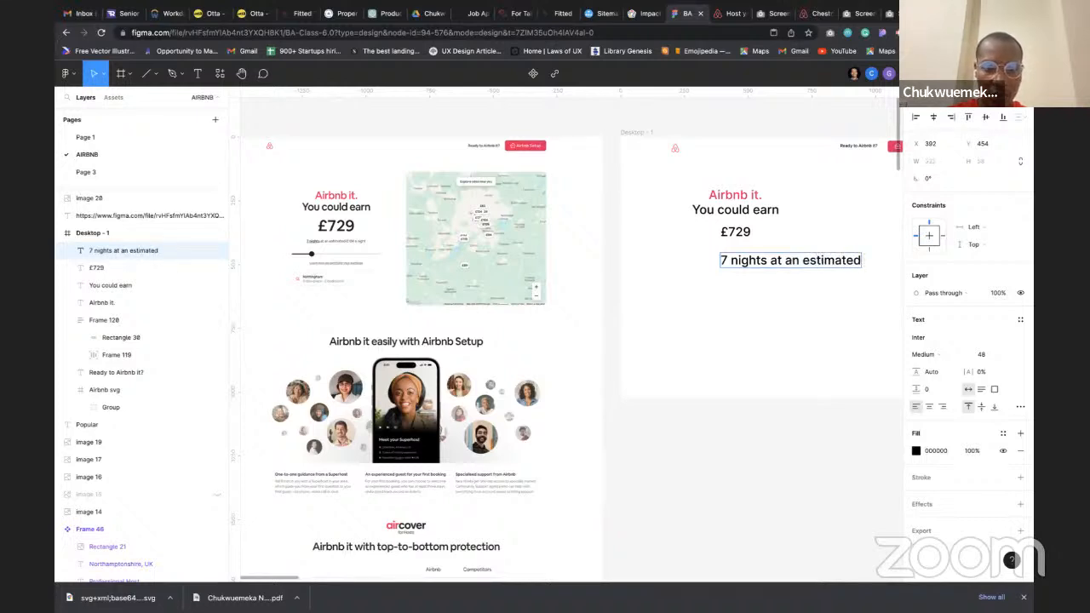
{"action": "type", "text": " £104 a night"}
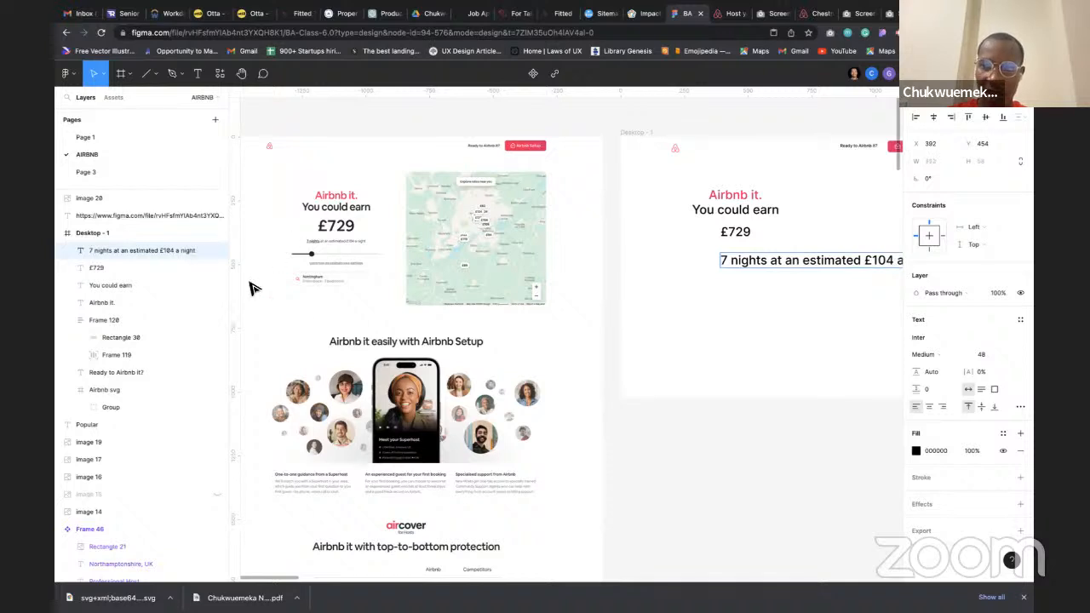
{"action": "scroll", "coordinate": [534, 338], "scroll_direction": "right", "scroll_amount": 4}
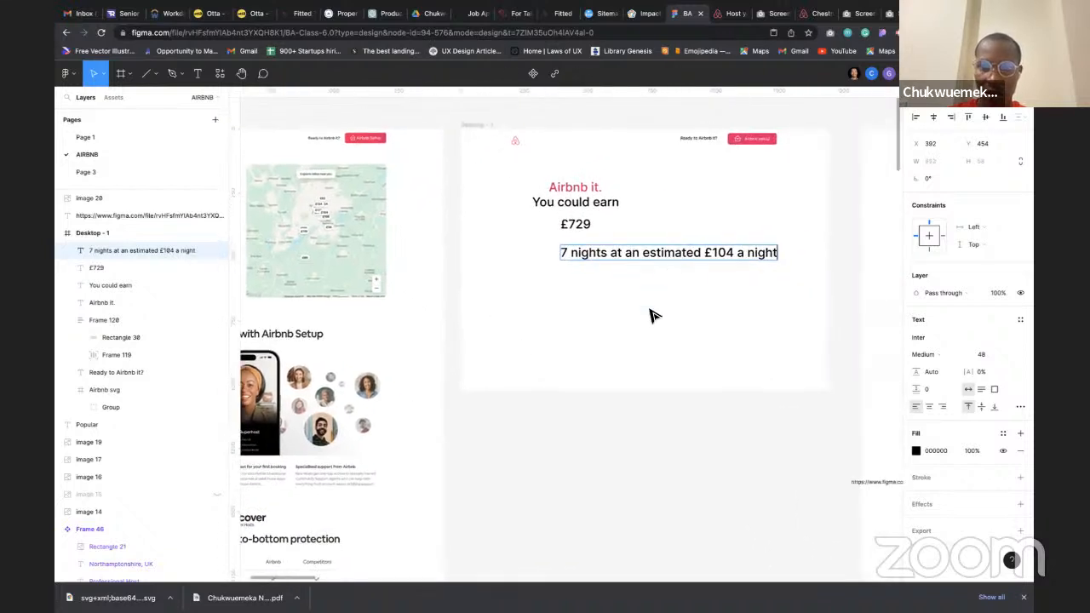
Set the "7 nights" text's font size to 16 and centre it under "£729" at about X 309, Y 430
{"action": "key", "text": "Escape"}
{"action": "left_click", "coordinate": [1007, 355]}
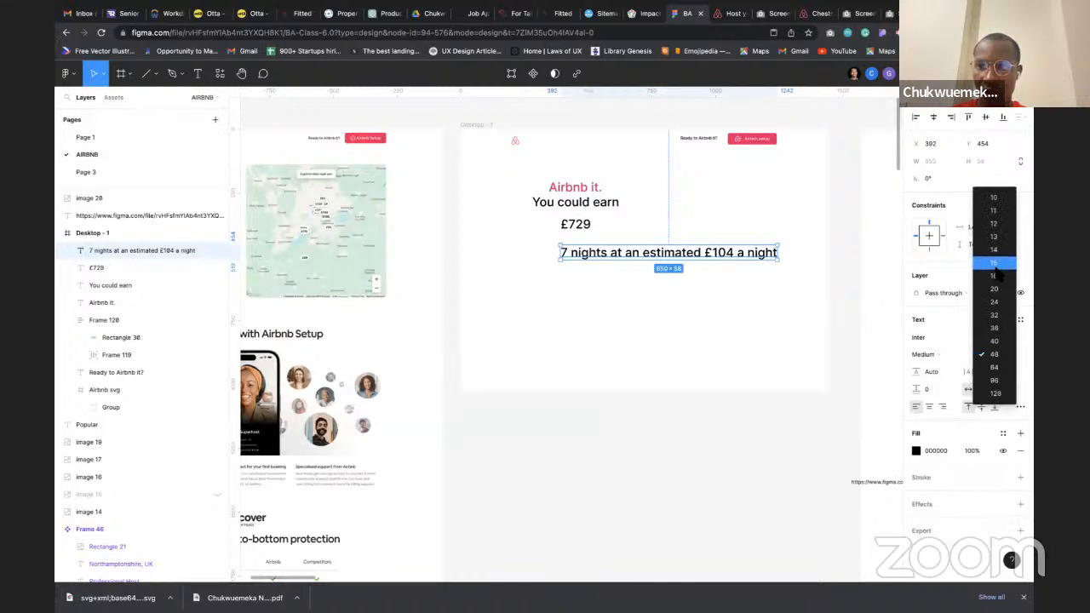
{"action": "left_click", "coordinate": [994, 276]}
{"action": "scroll", "coordinate": [719, 250], "scroll_direction": "left", "scroll_amount": 5}
{"action": "scroll", "coordinate": [719, 250], "scroll_direction": "up", "scroll_amount": 1}
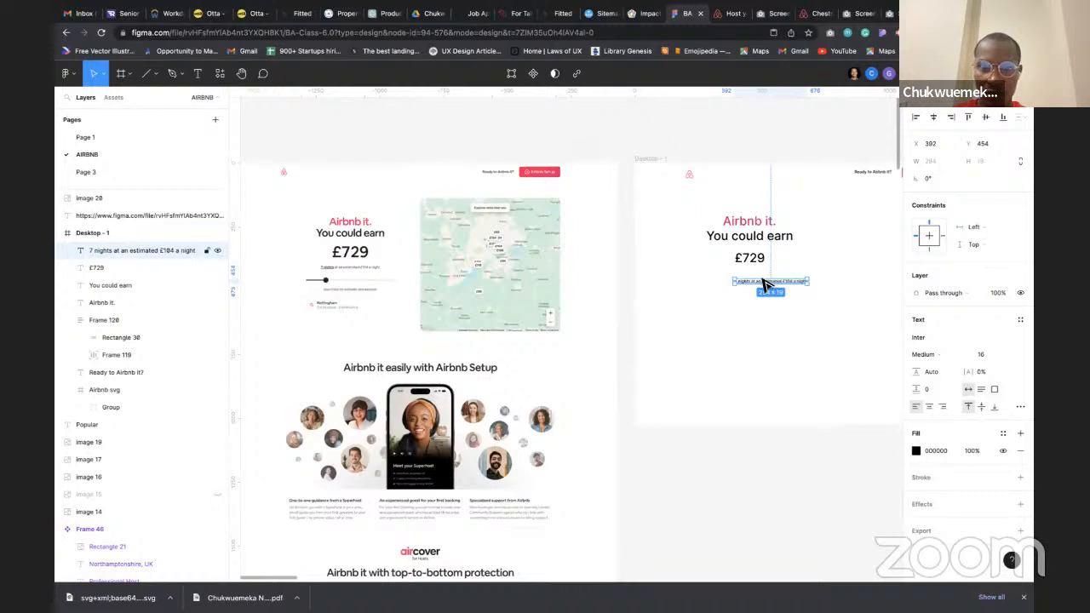
{"action": "mouse_move", "coordinate": [764, 284]}
{"action": "left_mouse_down"}
{"action": "mouse_move", "coordinate": [757, 275]}
{"action": "mouse_move", "coordinate": [749, 283]}
{"action": "left_mouse_up"}
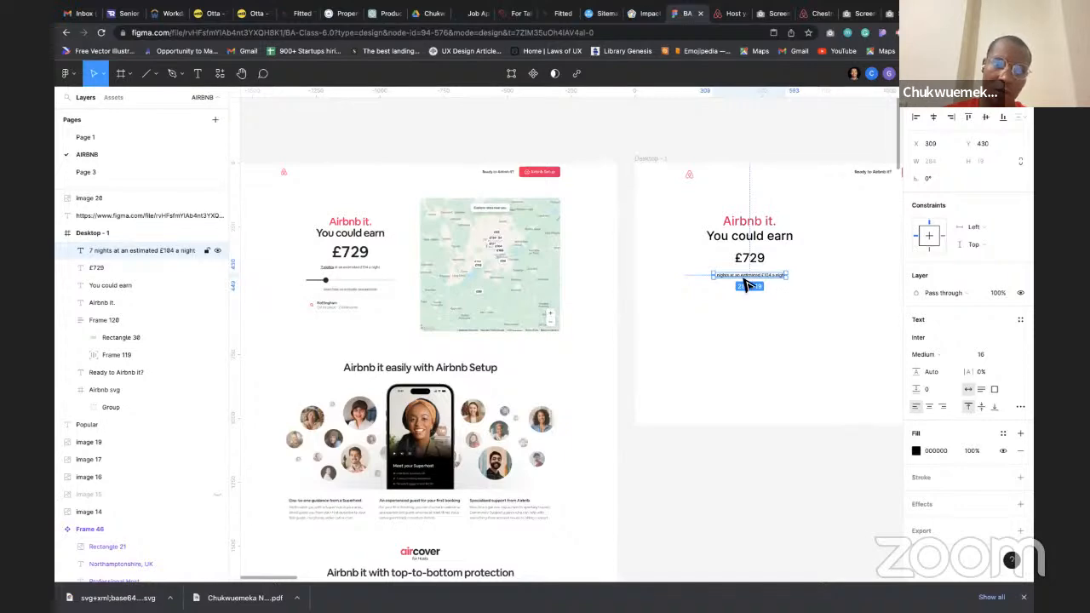
Check the slider in the reference screenshot, then draw a horizontal line about 371 wide below the "7 nights" text at about Y 512
{"action": "scroll", "coordinate": [316, 281], "scroll_direction": "up", "scroll_amount": 5}
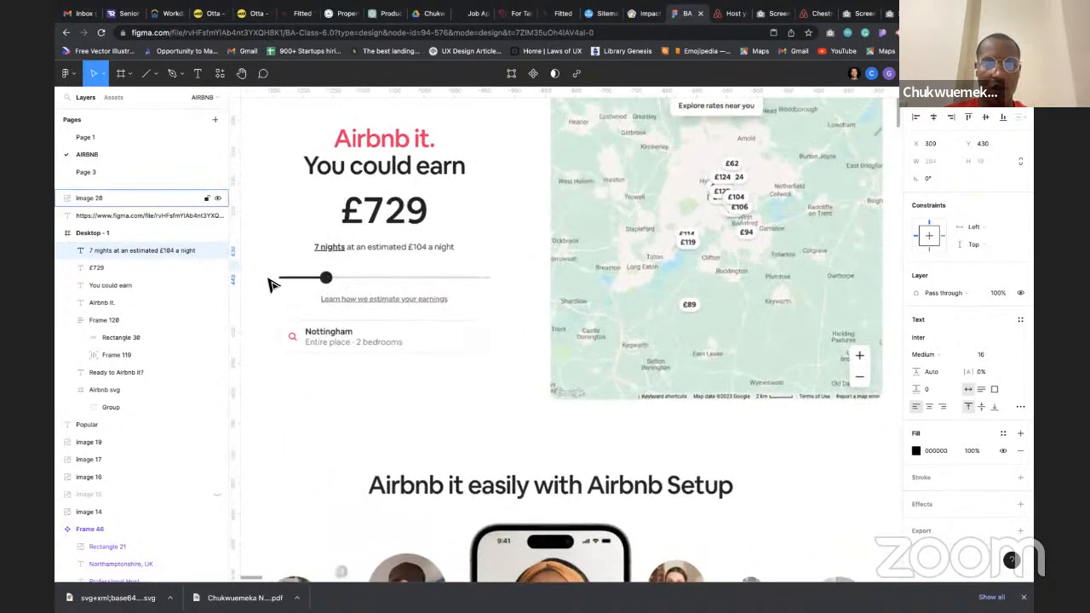
{"action": "scroll", "coordinate": [271, 284], "scroll_direction": "up", "scroll_amount": 4}
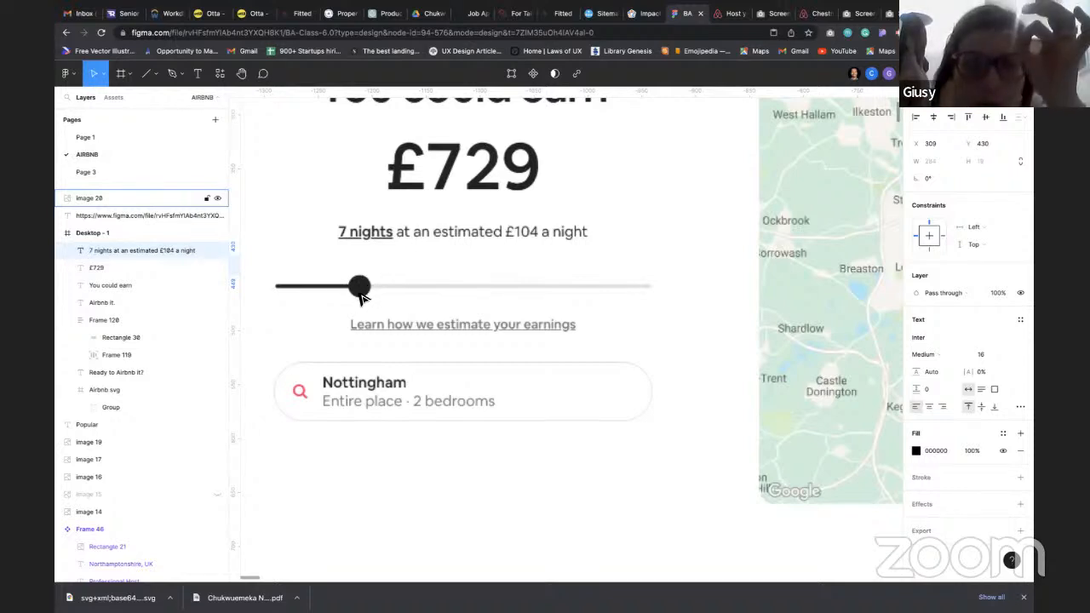
{"action": "scroll", "coordinate": [394, 318], "scroll_direction": "down", "scroll_amount": 5}
{"action": "scroll", "coordinate": [397, 318], "scroll_direction": "down", "scroll_amount": 3}
{"action": "scroll", "coordinate": [397, 318], "scroll_direction": "right", "scroll_amount": 4}
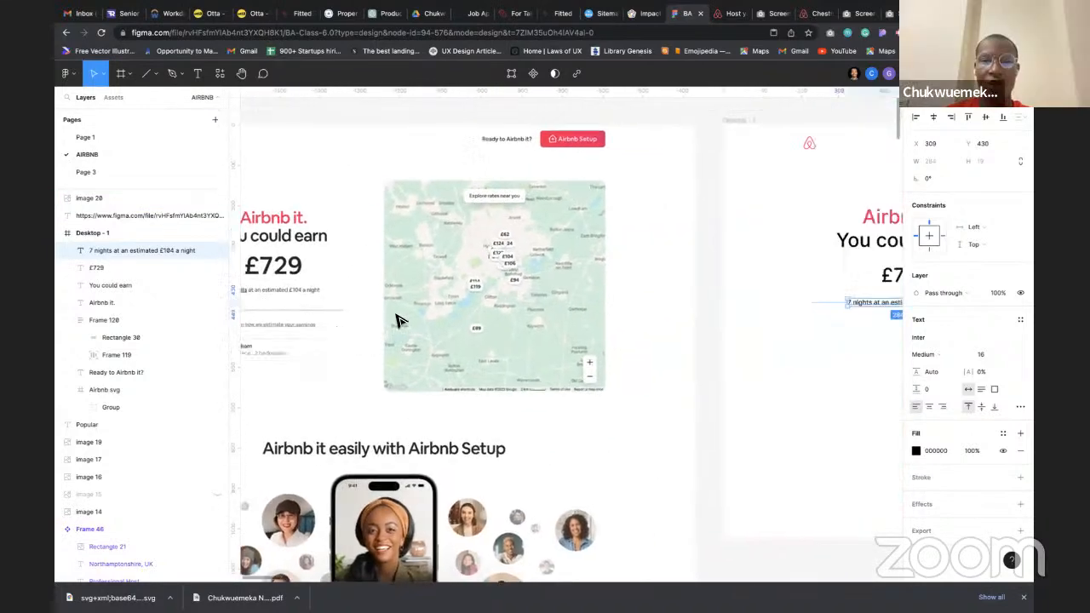
{"action": "left_click", "coordinate": [557, 345]}
{"action": "scroll", "coordinate": [557, 346], "scroll_direction": "down", "scroll_amount": 3}
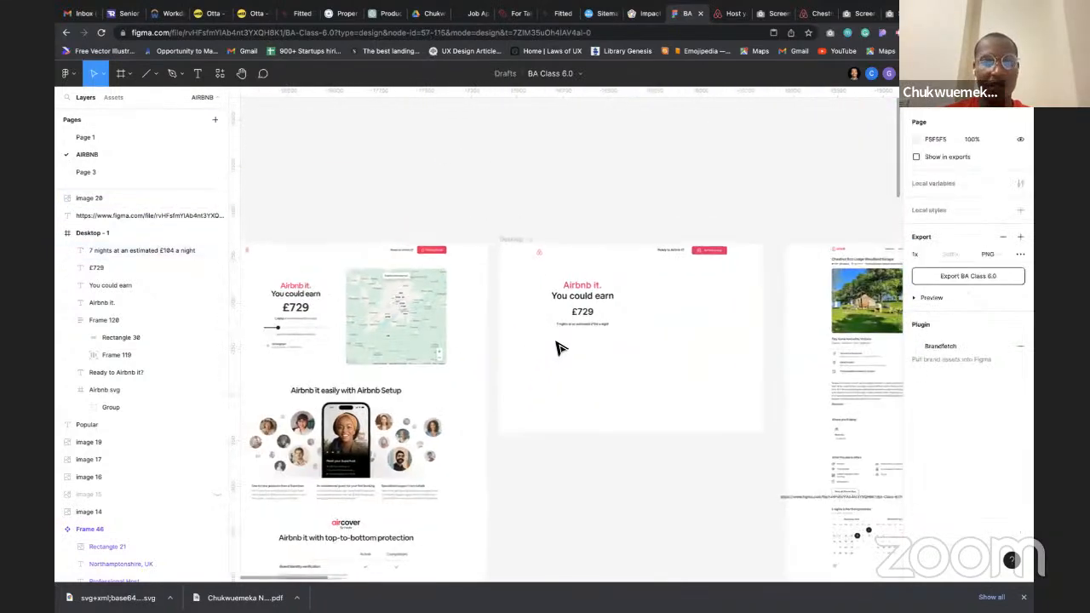
{"action": "scroll", "coordinate": [564, 345], "scroll_direction": "up", "scroll_amount": 1}
{"action": "key", "text": "l"}
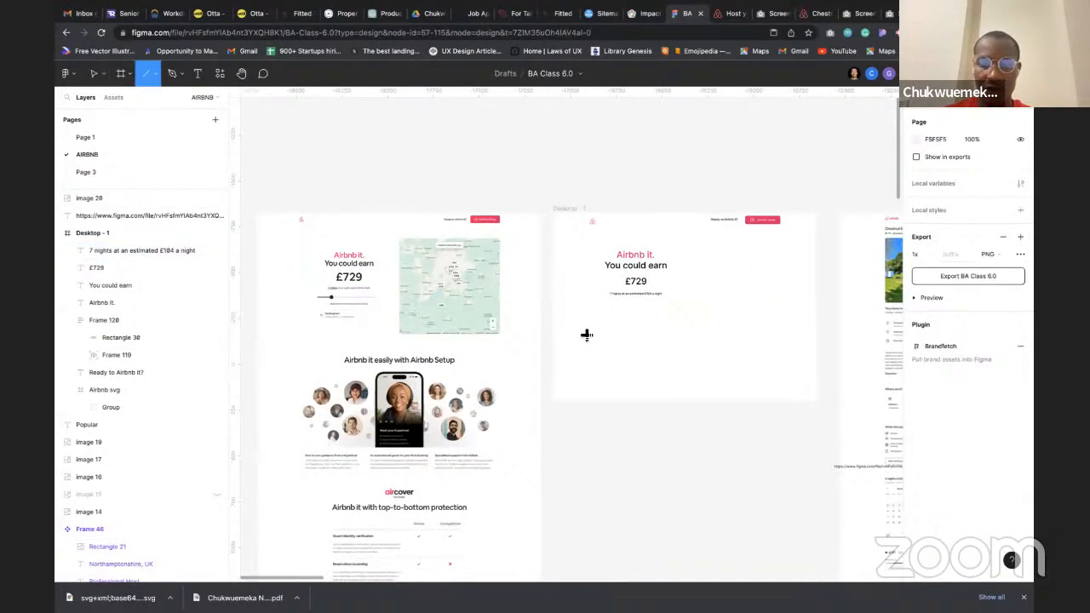
{"action": "left_click_drag", "start_coordinate": [602, 307], "coordinate": [668, 308]}
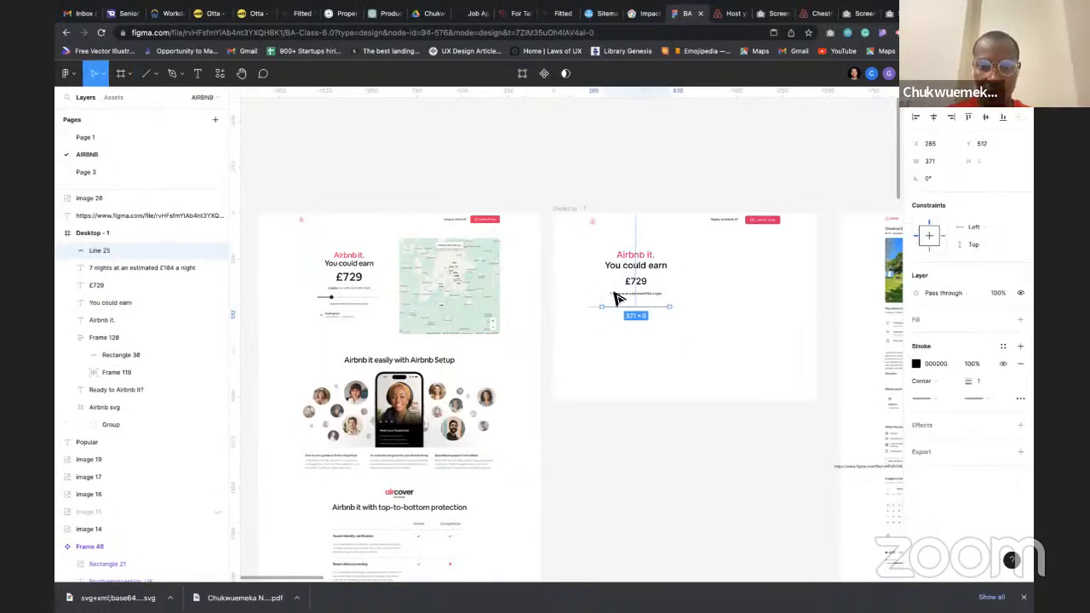
Set the stroke thickness of the slider line to 3 and keep the line selected
{"action": "left_click", "coordinate": [640, 328]}
{"action": "scroll", "coordinate": [640, 329], "scroll_direction": "up", "scroll_amount": 5}
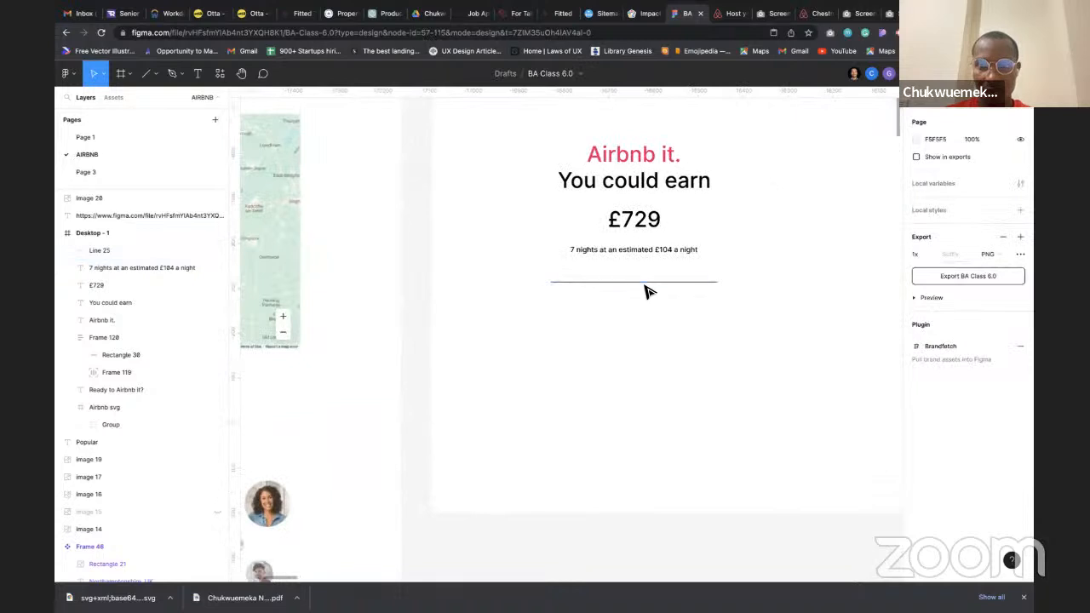
{"action": "left_click", "coordinate": [647, 284]}
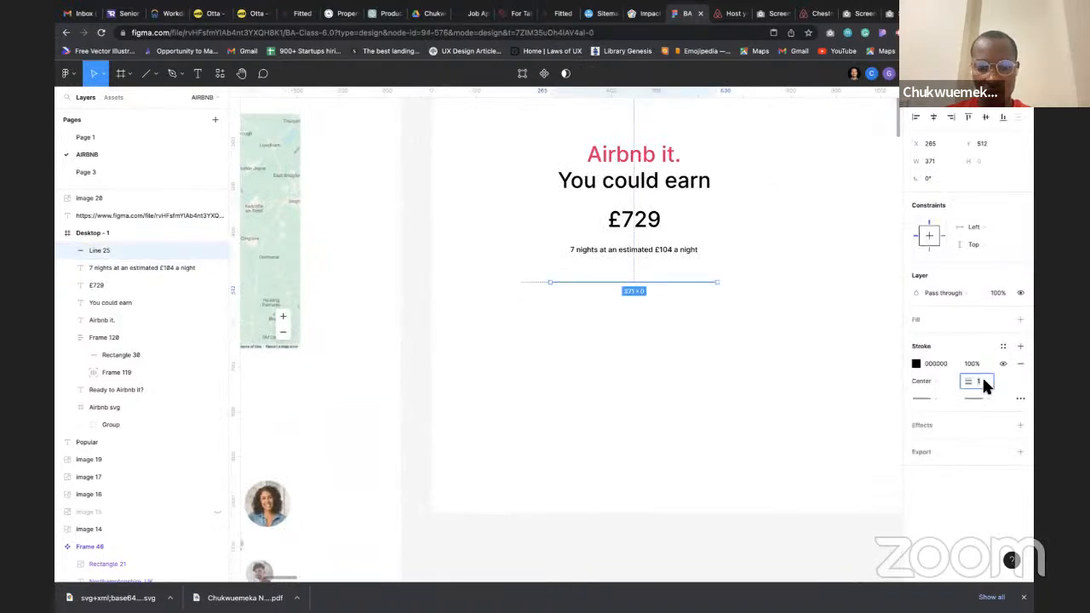
{"action": "type", "text": "2"}
{"action": "key", "text": "Return"}
{"action": "left_click", "coordinate": [722, 335]}
{"action": "scroll", "coordinate": [721, 336], "scroll_direction": "up", "scroll_amount": 3}
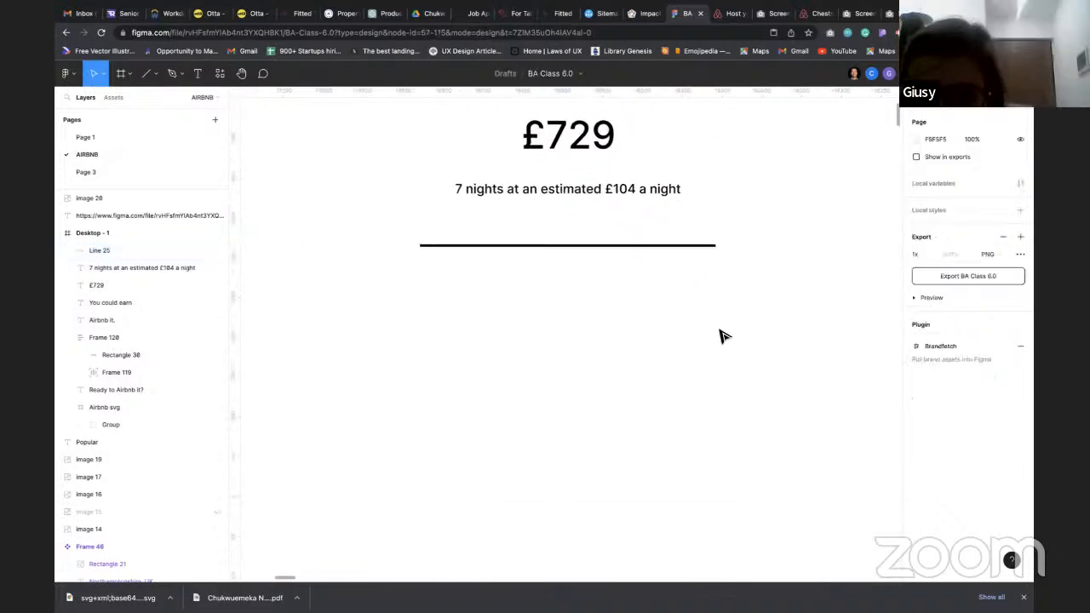
{"action": "left_click", "coordinate": [581, 246]}
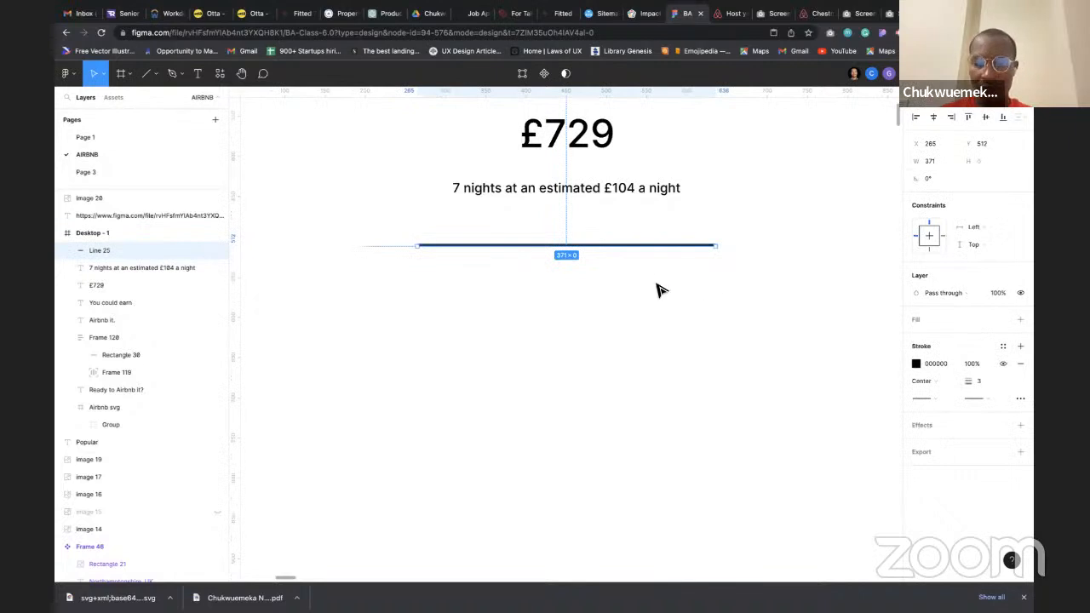
Set the slider line's stroke colour to light grey C5C5C5
{"action": "left_click", "coordinate": [916, 364]}
{"action": "left_click_drag", "start_coordinate": [787, 378], "coordinate": [754, 341]}
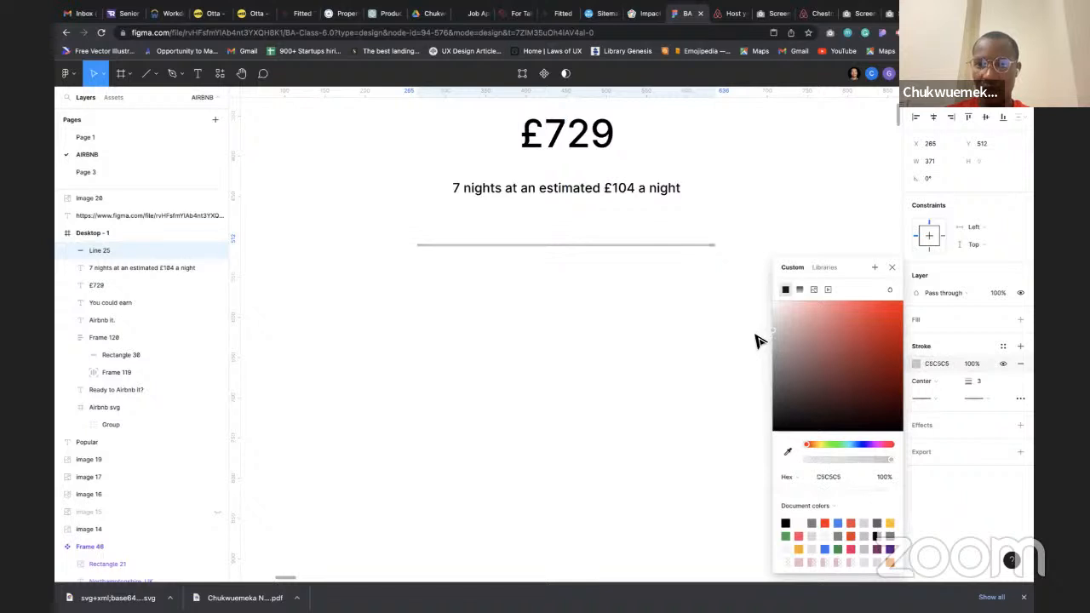
{"action": "left_click", "coordinate": [889, 269]}
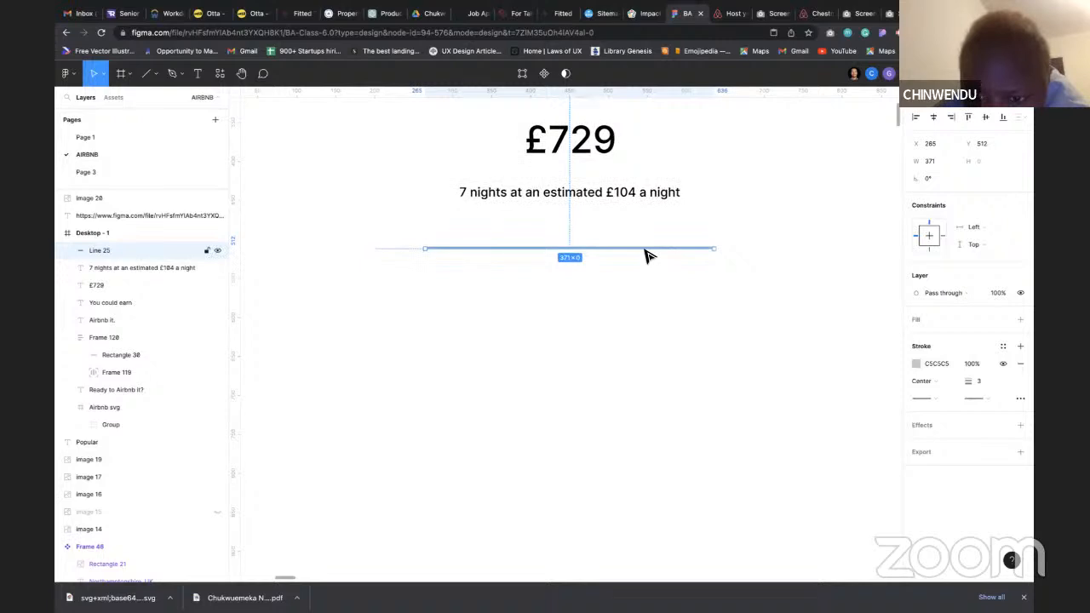
Try stroke thicknesses of 10 and 20 on the grey slider line, and return it to 3
{"action": "left_click", "coordinate": [980, 381]}
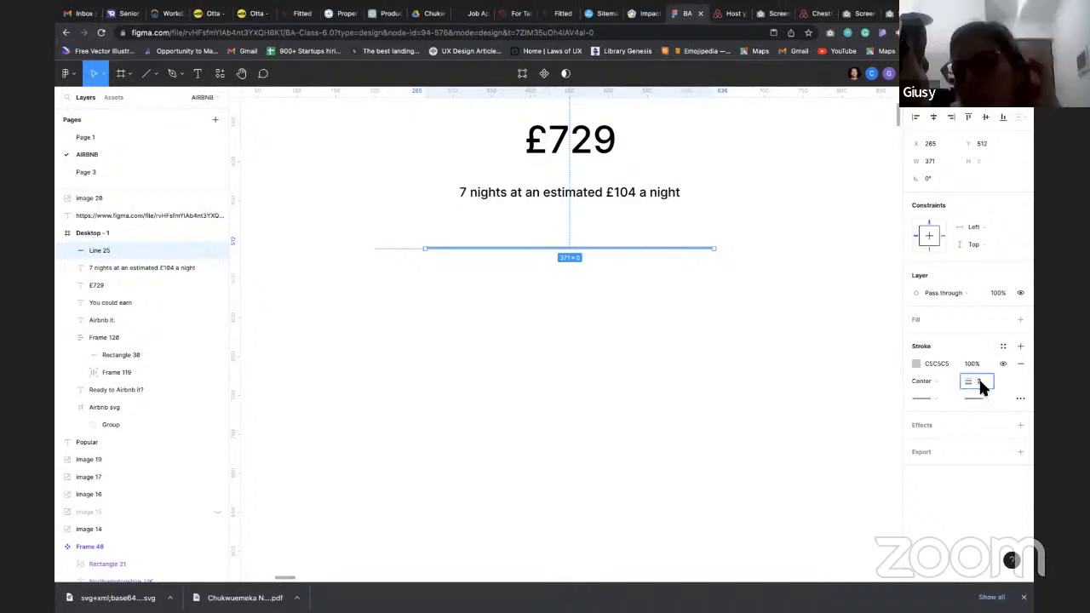
{"action": "type", "text": "10"}
{"action": "key", "text": "Return"}
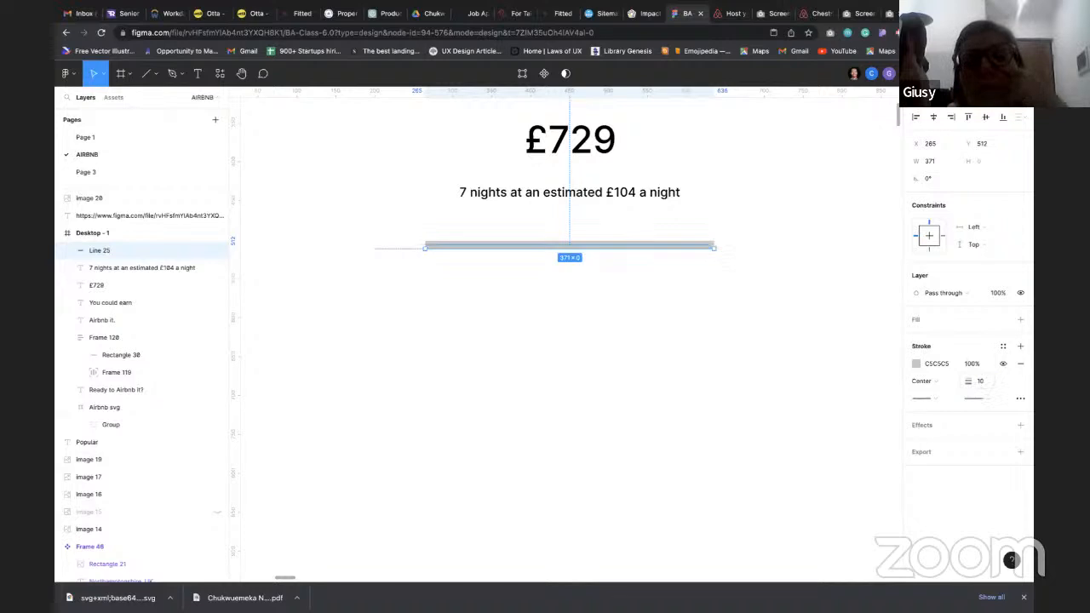
{"action": "left_click", "coordinate": [982, 381]}
{"action": "type", "text": "20"}
{"action": "key", "text": "Return"}
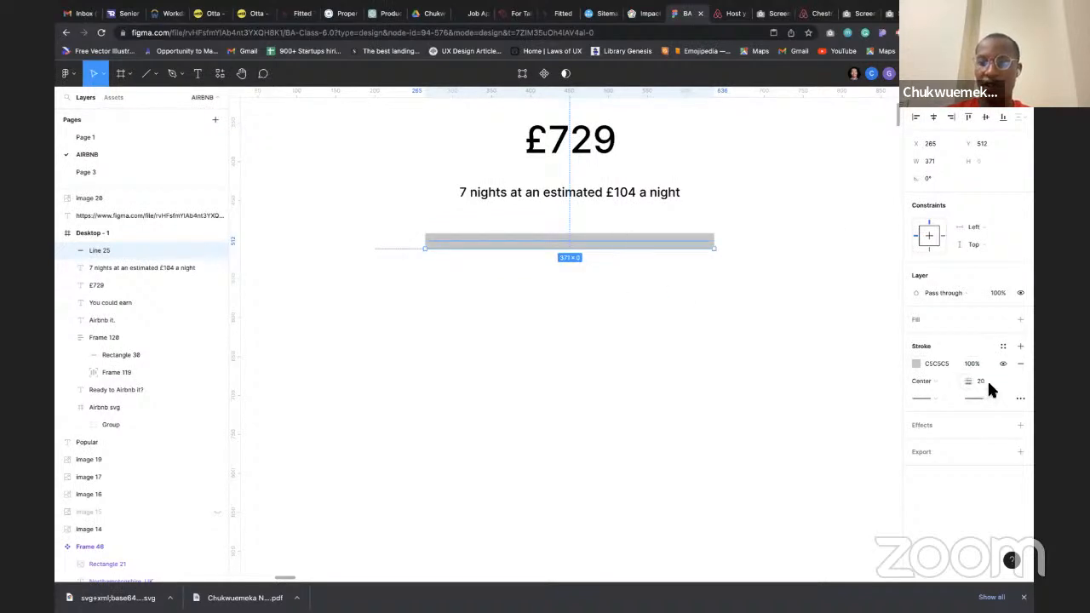
{"action": "type", "text": "3"}
{"action": "key", "text": "Return"}
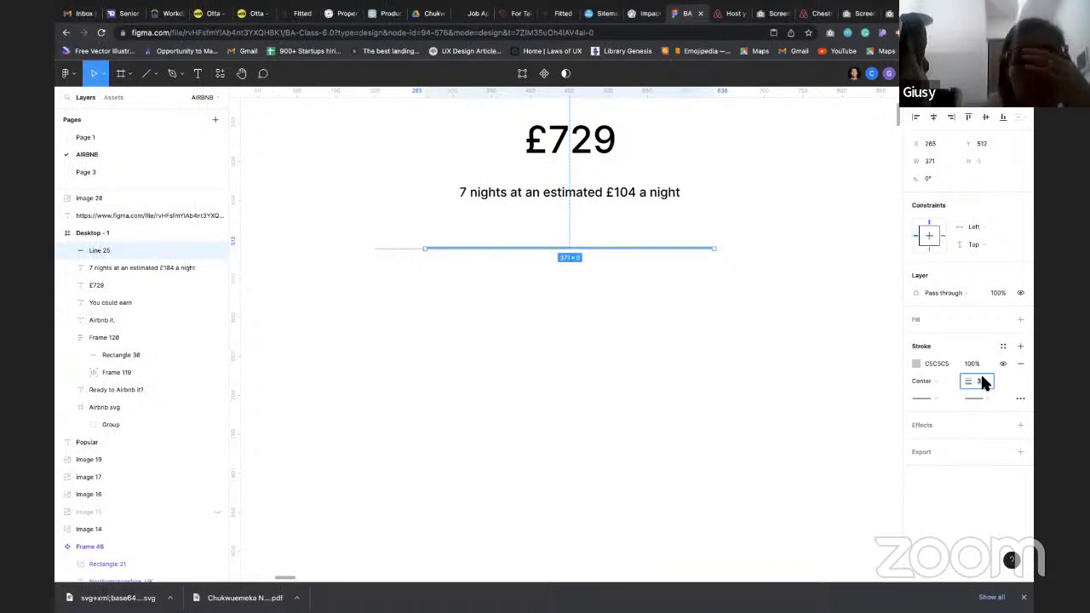
Set the grey slider line's stroke thickness to 4 and deselect it
{"action": "type", "text": "4"}
{"action": "key", "text": "Return"}
{"action": "left_click", "coordinate": [593, 314]}
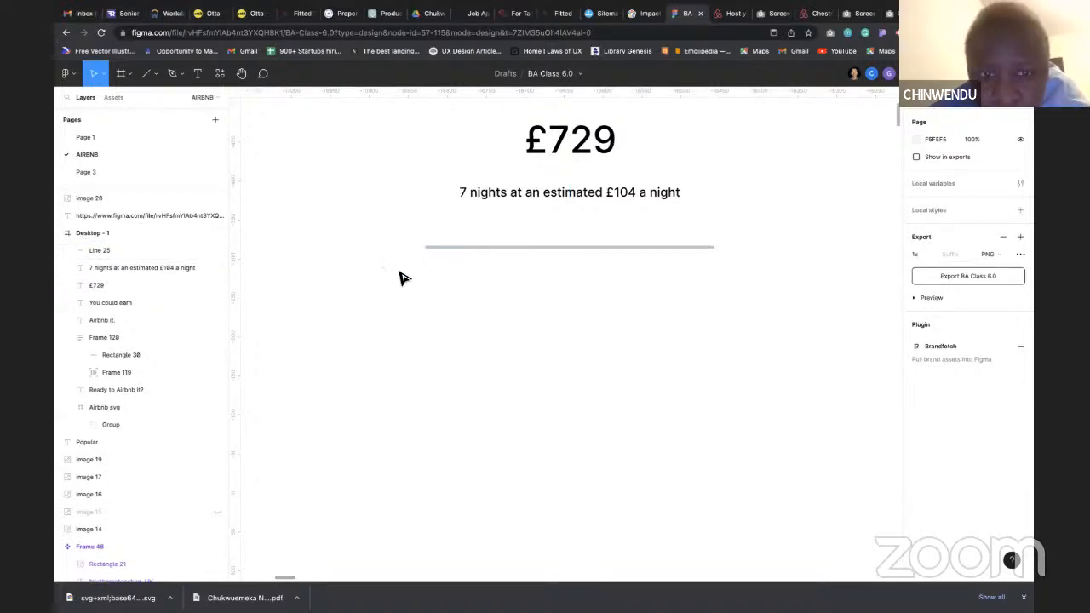
Draw a black line about 117 wide over the grey line from its left end, with a stroke thickness of 4
{"action": "key", "text": "l"}
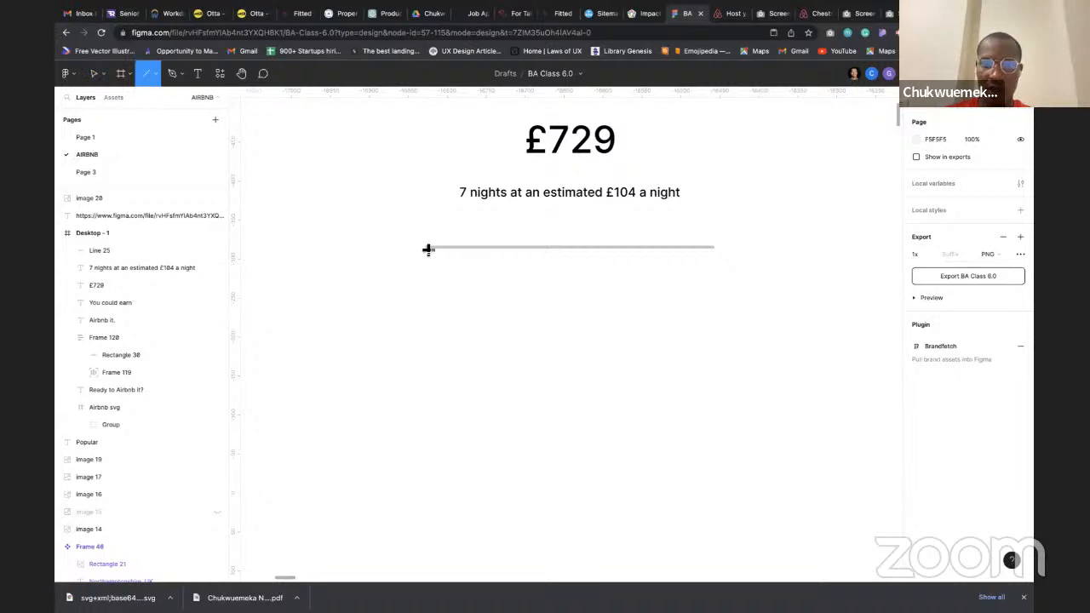
{"action": "left_click_drag", "start_coordinate": [428, 249], "coordinate": [516, 250]}
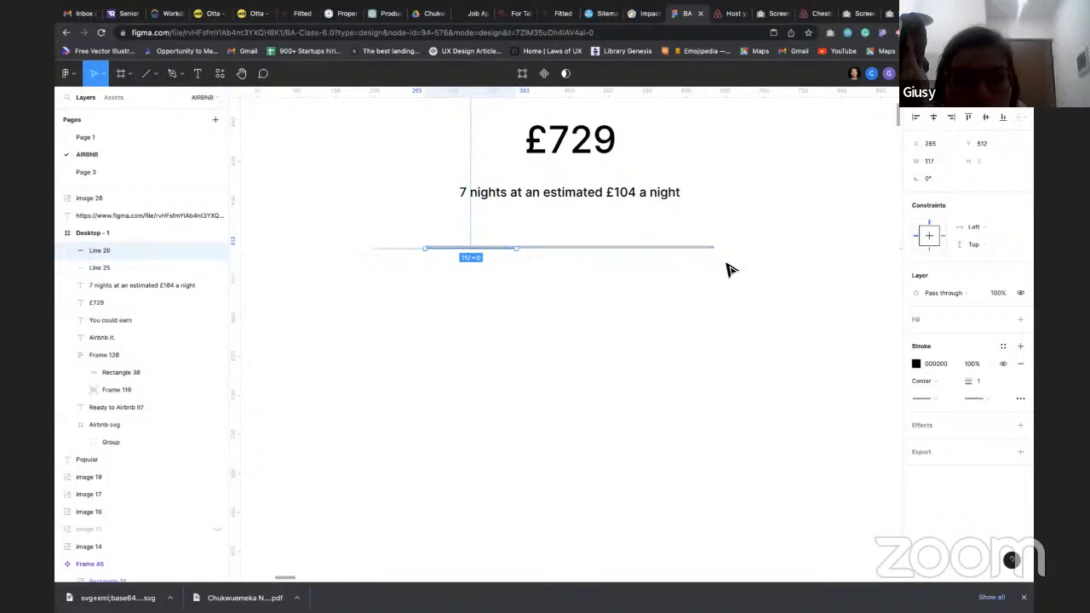
{"action": "left_click", "coordinate": [978, 381]}
{"action": "type", "text": "4"}
{"action": "key", "text": "Return"}
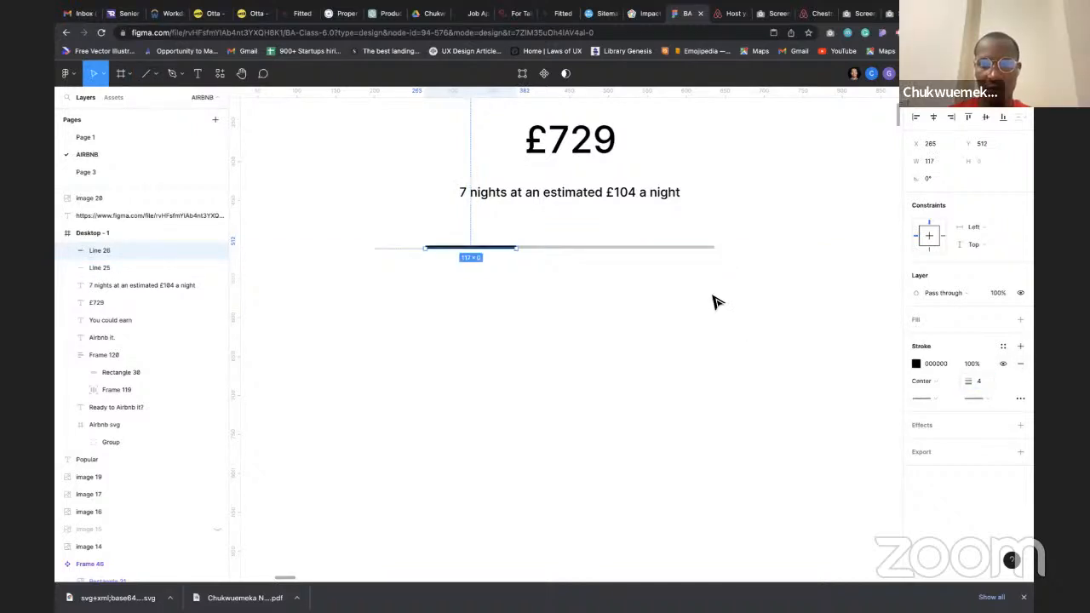
{"action": "left_click", "coordinate": [600, 283]}
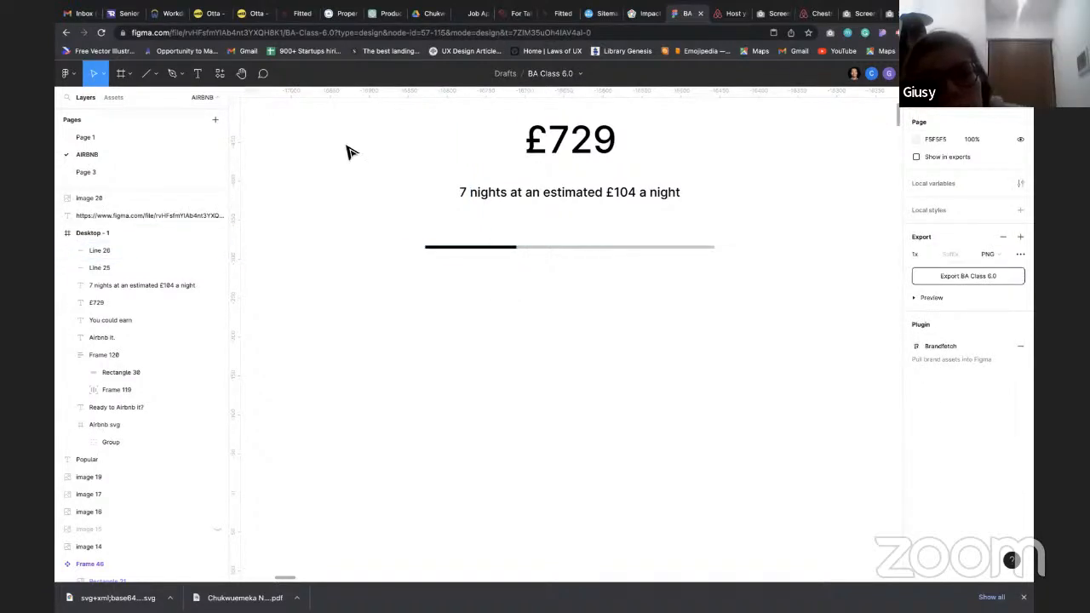
Draw a circle of about 17 by 17 at the black line's right end and centre it vertically on the slider
{"action": "left_click", "coordinate": [154, 75]}
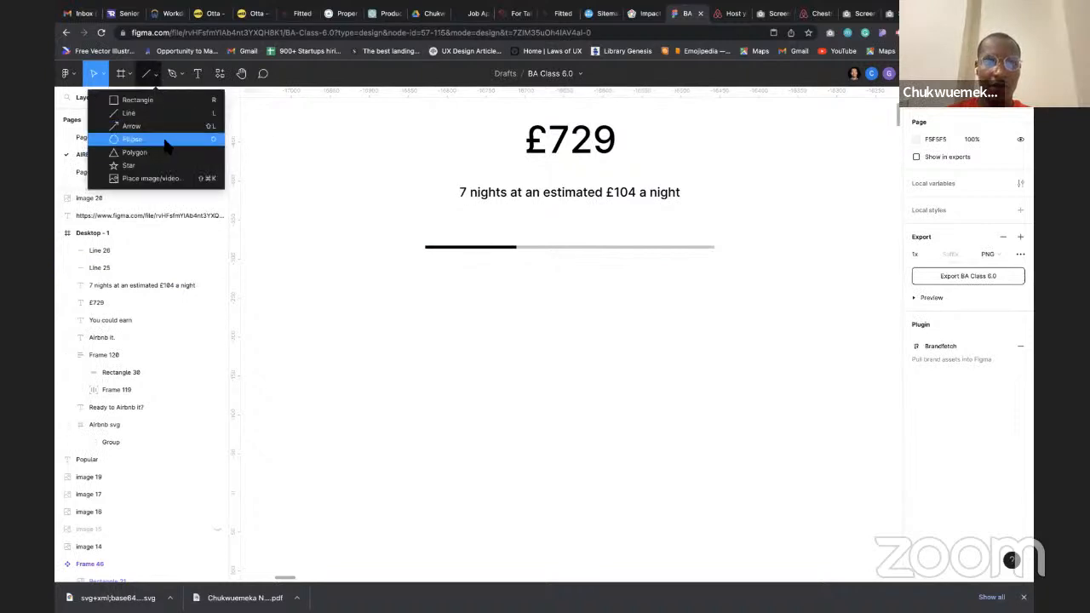
{"action": "left_click", "coordinate": [167, 140]}
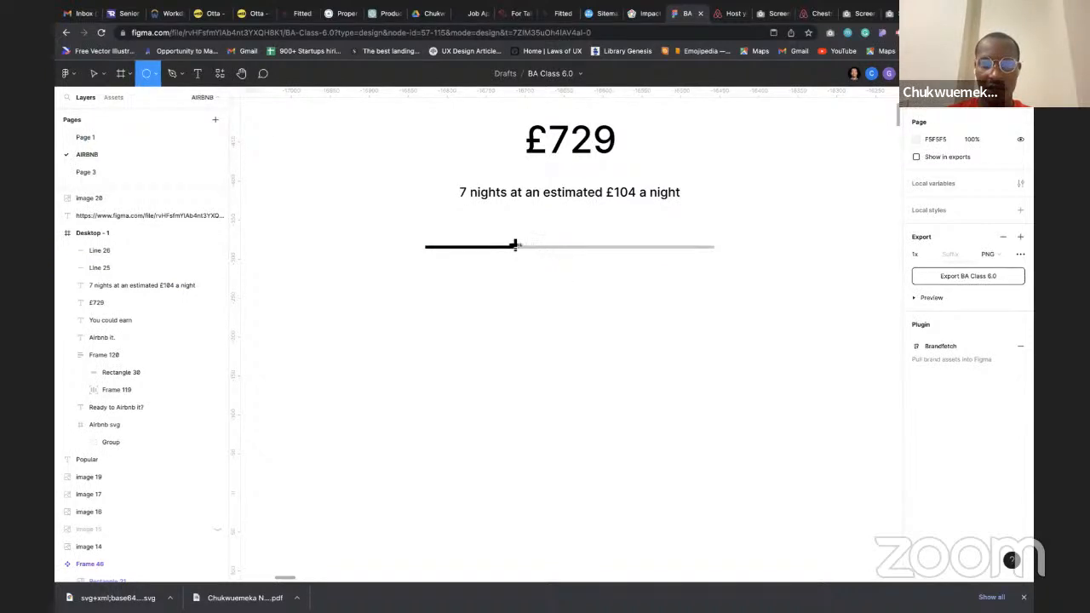
{"action": "left_click_drag", "start_coordinate": [511, 240], "coordinate": [526, 254]}
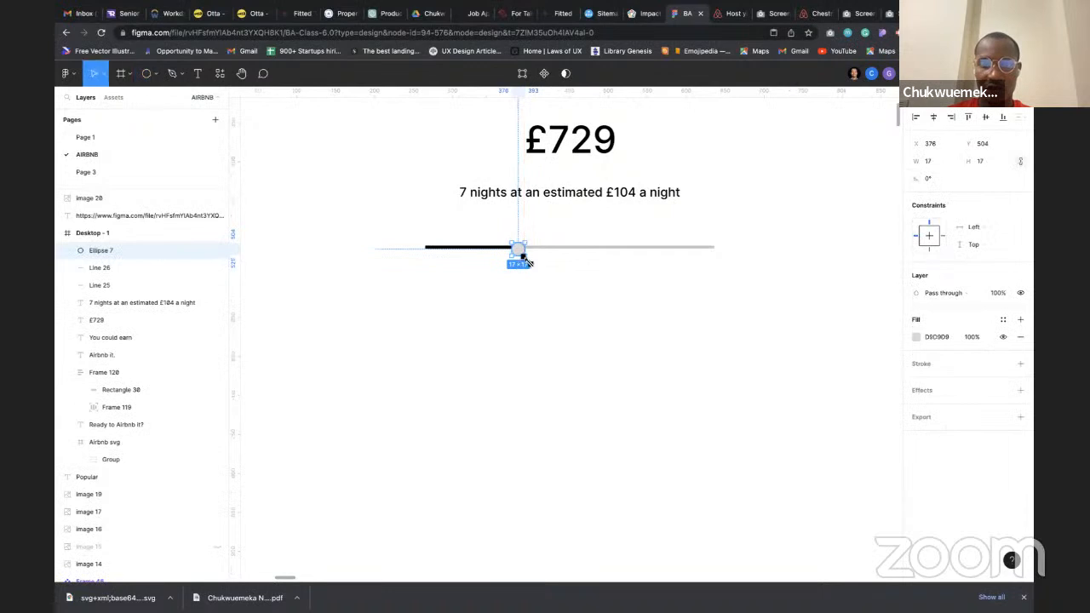
{"action": "scroll", "coordinate": [514, 246], "scroll_direction": "up", "scroll_amount": 5}
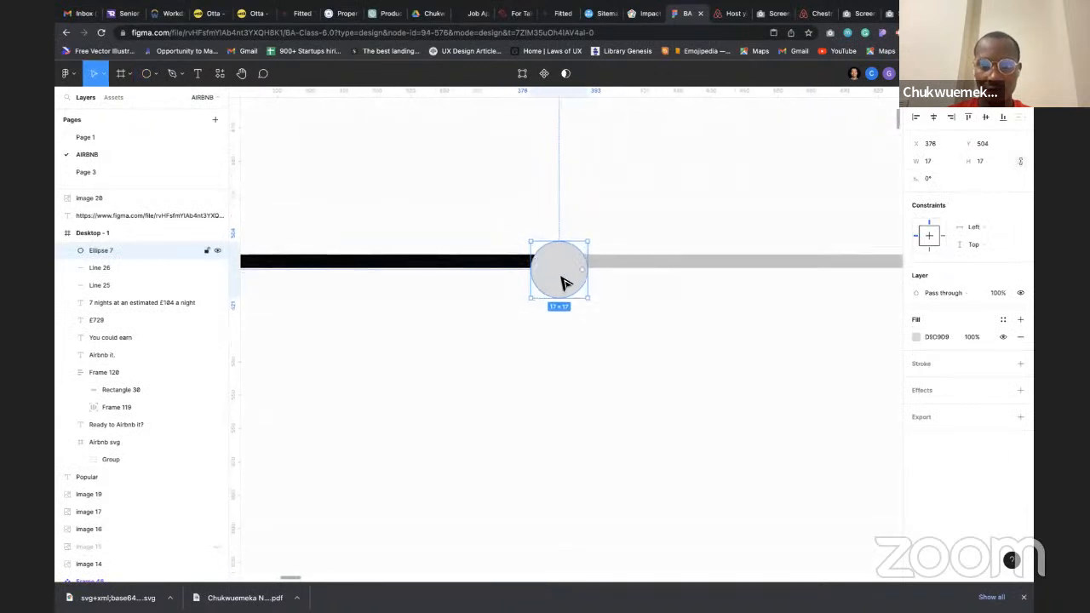
{"action": "left_click_drag", "start_coordinate": [562, 275], "coordinate": [562, 274]}
Fill the slider's circle with black 000000 and deselect it
{"action": "left_click", "coordinate": [916, 336]}
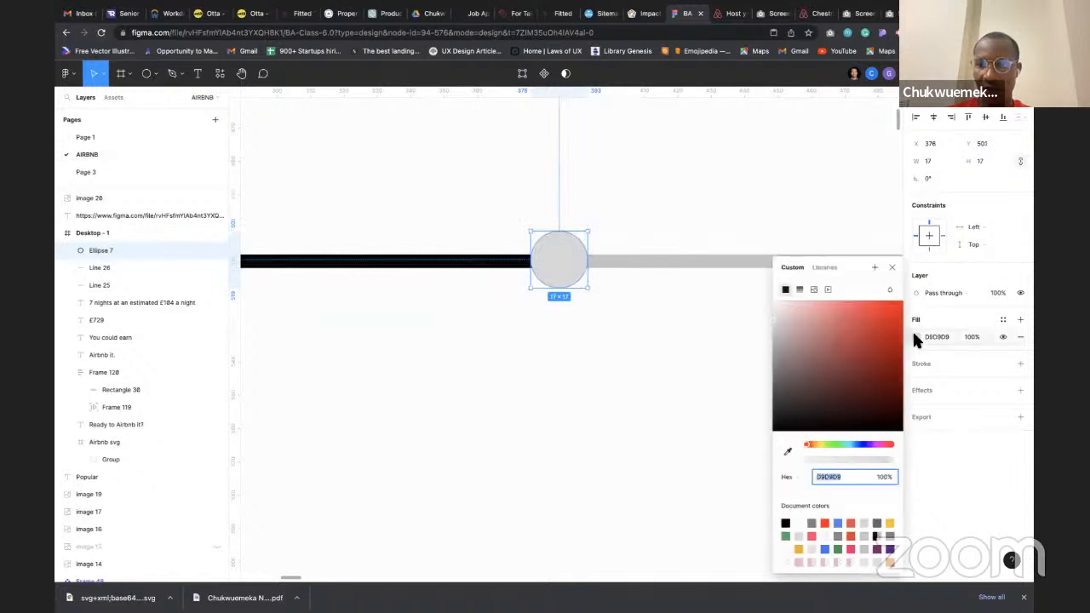
{"action": "left_click", "coordinate": [786, 523]}
{"action": "left_click", "coordinate": [891, 267]}
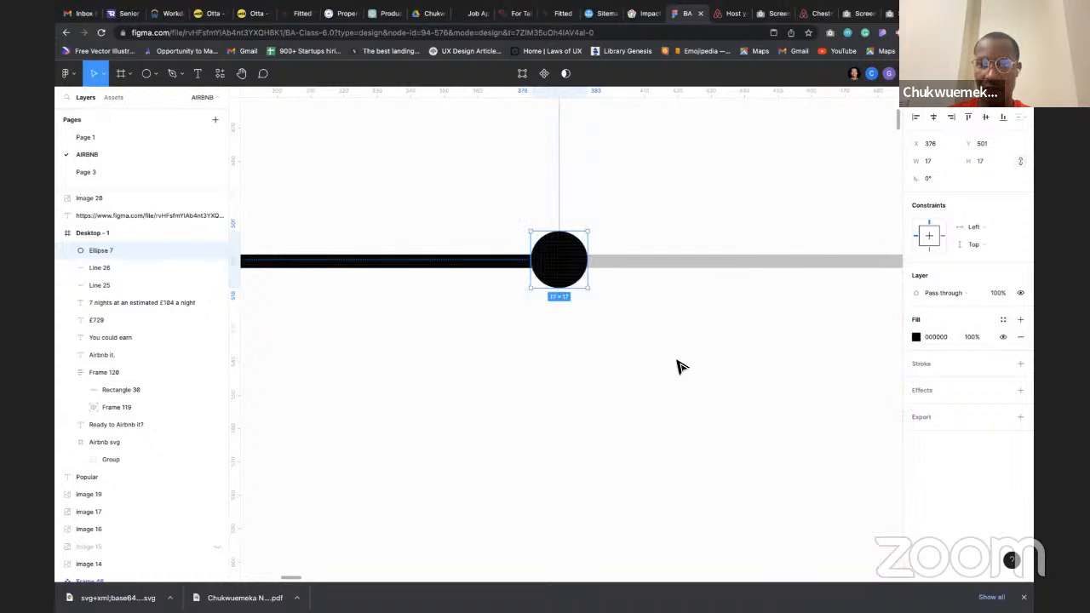
{"action": "left_click", "coordinate": [676, 365]}
Enlarge the slider's black circle around its centre to about 25 by 25
{"action": "scroll", "coordinate": [676, 370], "scroll_direction": "down", "scroll_amount": 6}
{"action": "scroll", "coordinate": [661, 394], "scroll_direction": "down", "scroll_amount": 3}
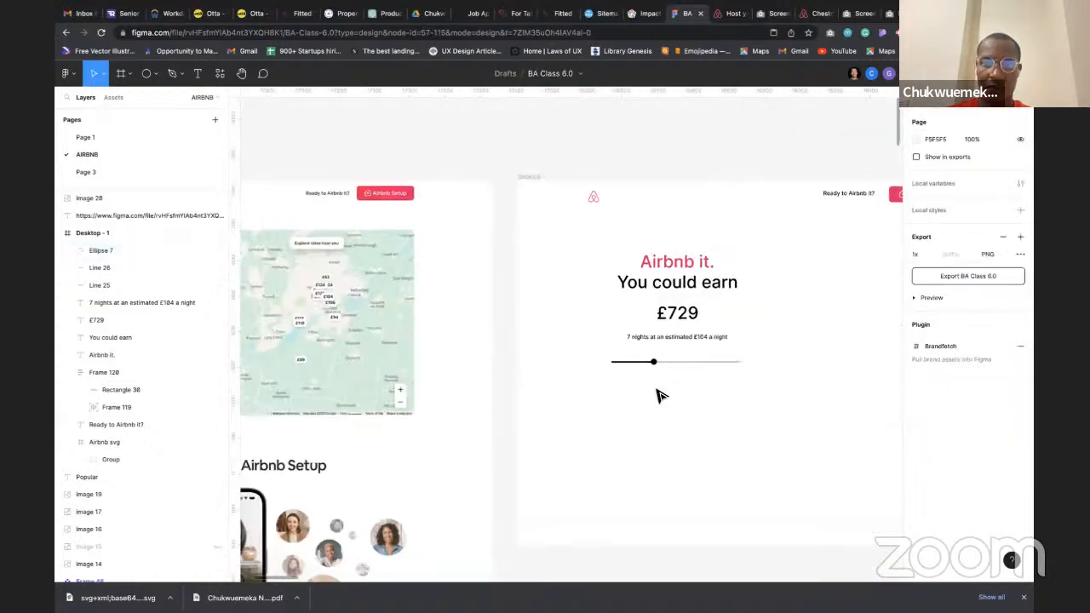
{"action": "scroll", "coordinate": [660, 396], "scroll_direction": "left", "scroll_amount": 5}
{"action": "scroll", "coordinate": [661, 396], "scroll_direction": "right", "scroll_amount": 4}
{"action": "scroll", "coordinate": [660, 394], "scroll_direction": "up", "scroll_amount": 2}
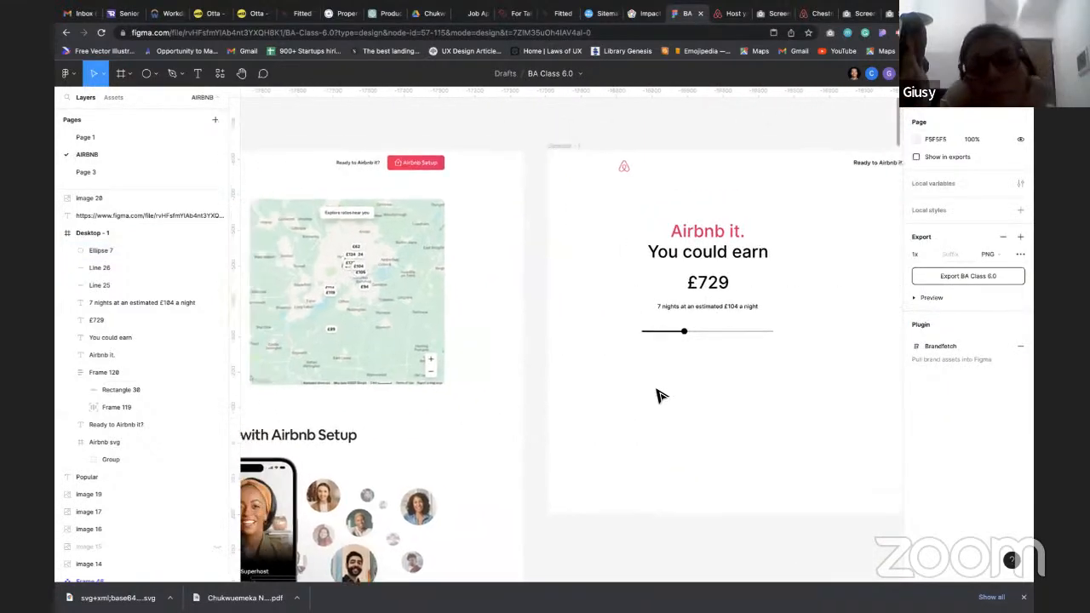
{"action": "left_click", "coordinate": [686, 333]}
{"action": "scroll", "coordinate": [686, 332], "scroll_direction": "up", "scroll_amount": 3}
{"action": "scroll", "coordinate": [687, 333], "scroll_direction": "up", "scroll_amount": 3}
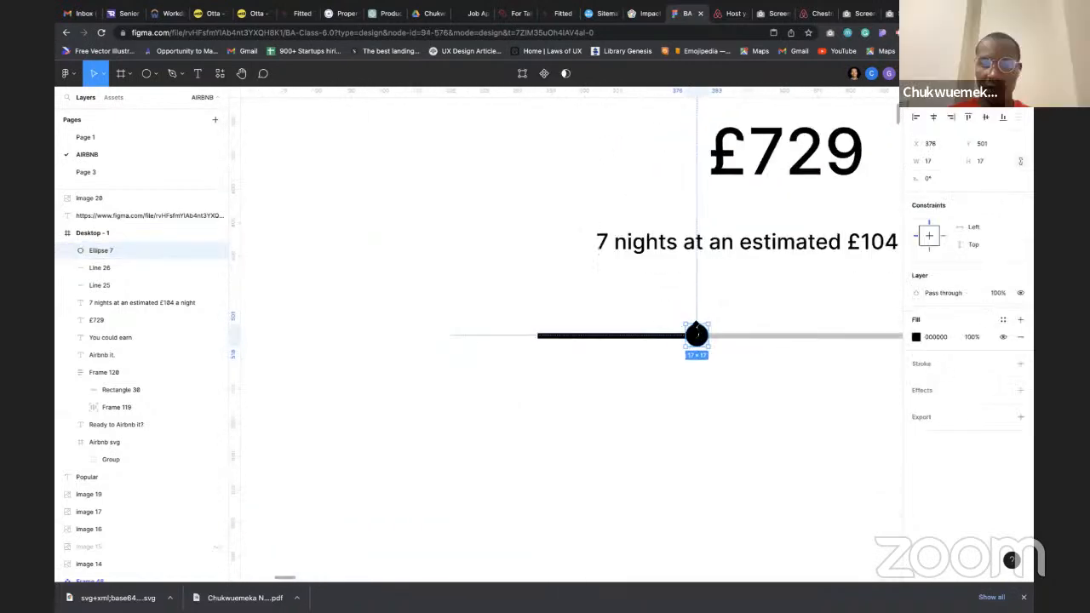
{"action": "left_click_drag", "start_coordinate": [698, 322], "coordinate": [696, 315]}
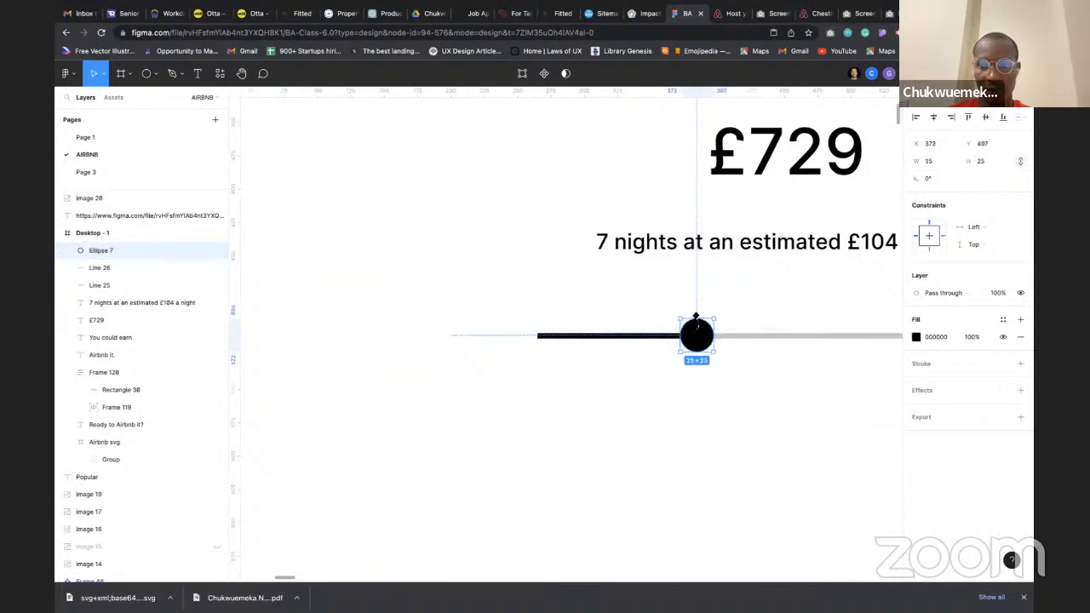
{"action": "left_click", "coordinate": [678, 406]}
Check the slider's line ends in the reference screenshot, and set the start and end points of both slider lines to Round
{"action": "scroll", "coordinate": [677, 410], "scroll_direction": "down", "scroll_amount": 5}
{"action": "scroll", "coordinate": [679, 412], "scroll_direction": "down", "scroll_amount": 5}
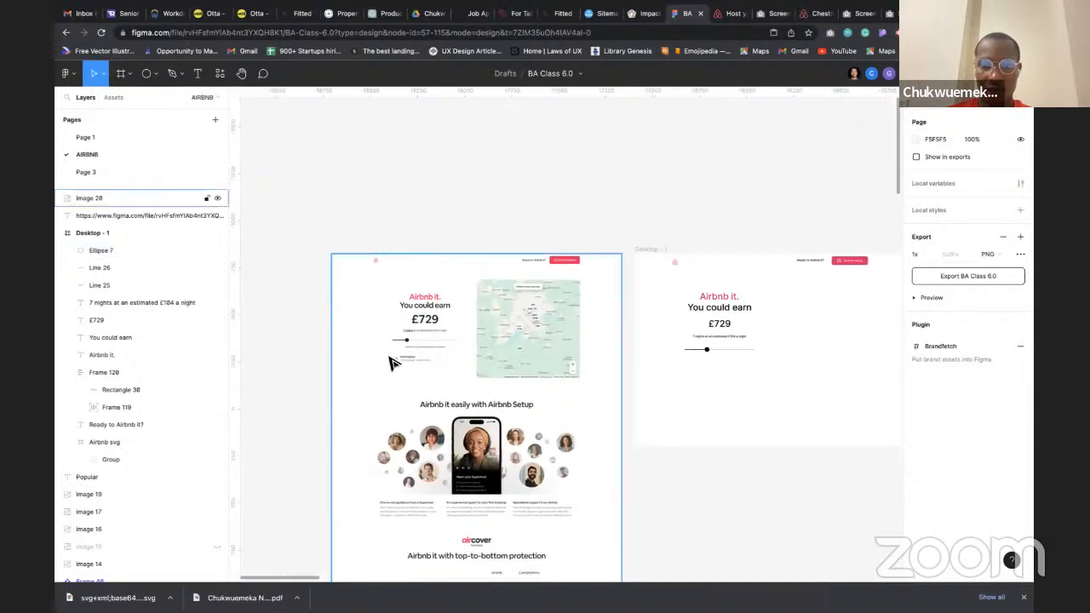
{"action": "scroll", "coordinate": [405, 341], "scroll_direction": "up", "scroll_amount": 10}
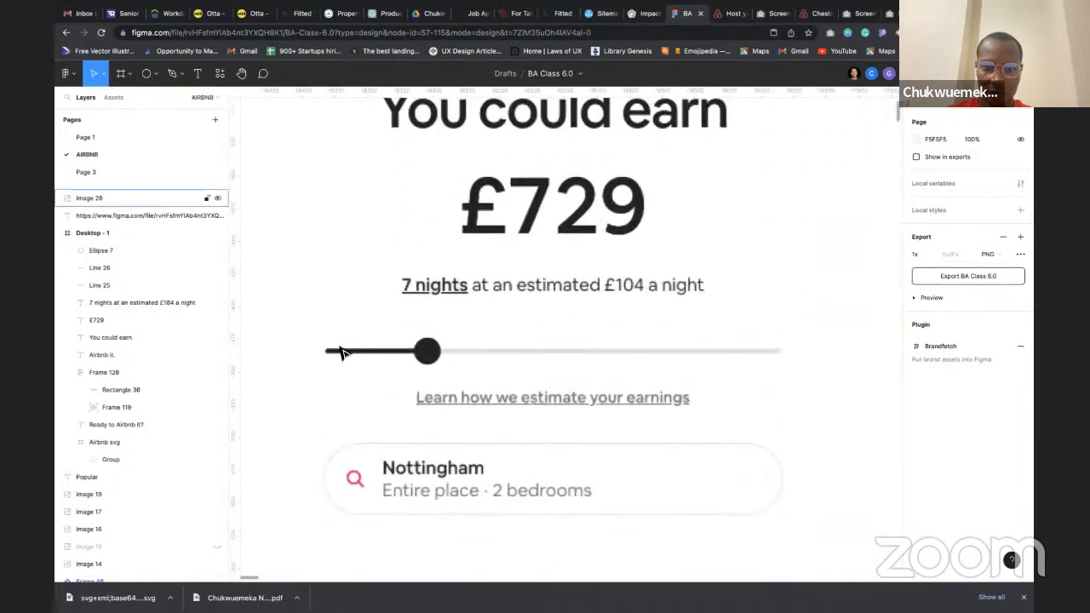
{"action": "scroll", "coordinate": [340, 352], "scroll_direction": "up", "scroll_amount": 1}
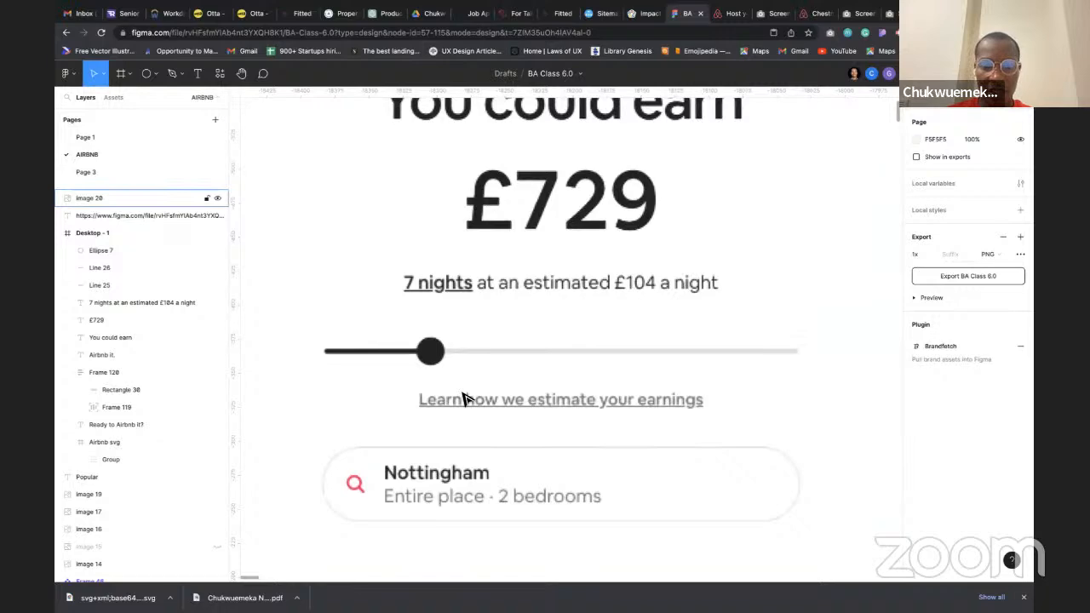
{"action": "scroll", "coordinate": [464, 400], "scroll_direction": "down", "scroll_amount": 3}
{"action": "scroll", "coordinate": [464, 400], "scroll_direction": "down", "scroll_amount": 2}
{"action": "scroll", "coordinate": [462, 398], "scroll_direction": "up", "scroll_amount": 3}
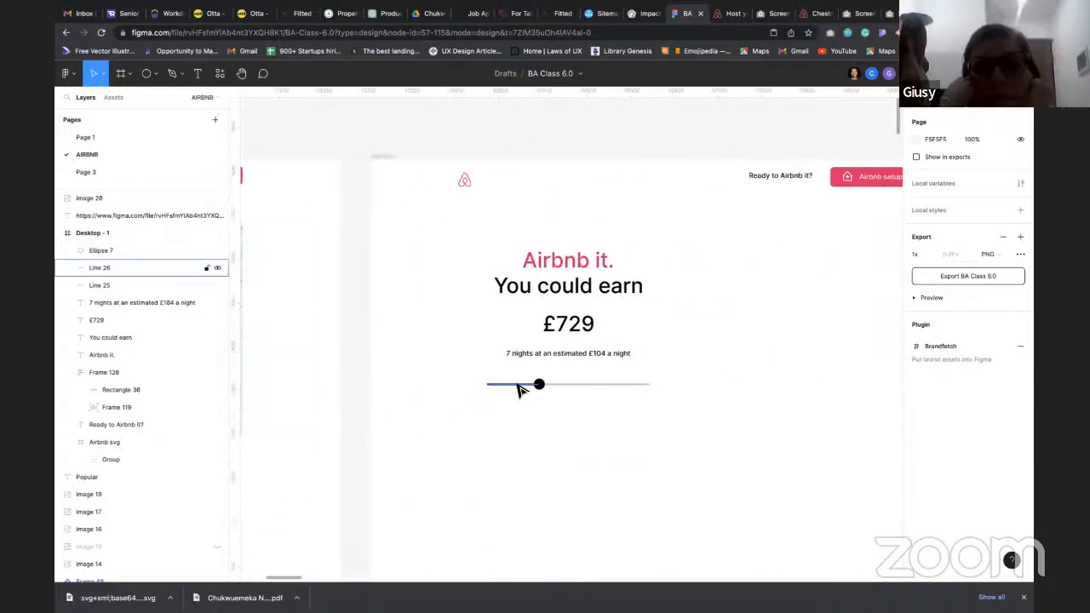
{"action": "scroll", "coordinate": [519, 389], "scroll_direction": "up", "scroll_amount": 2}
{"action": "left_click", "coordinate": [521, 384]}
{"action": "left_click", "coordinate": [662, 385], "text": "shift"}
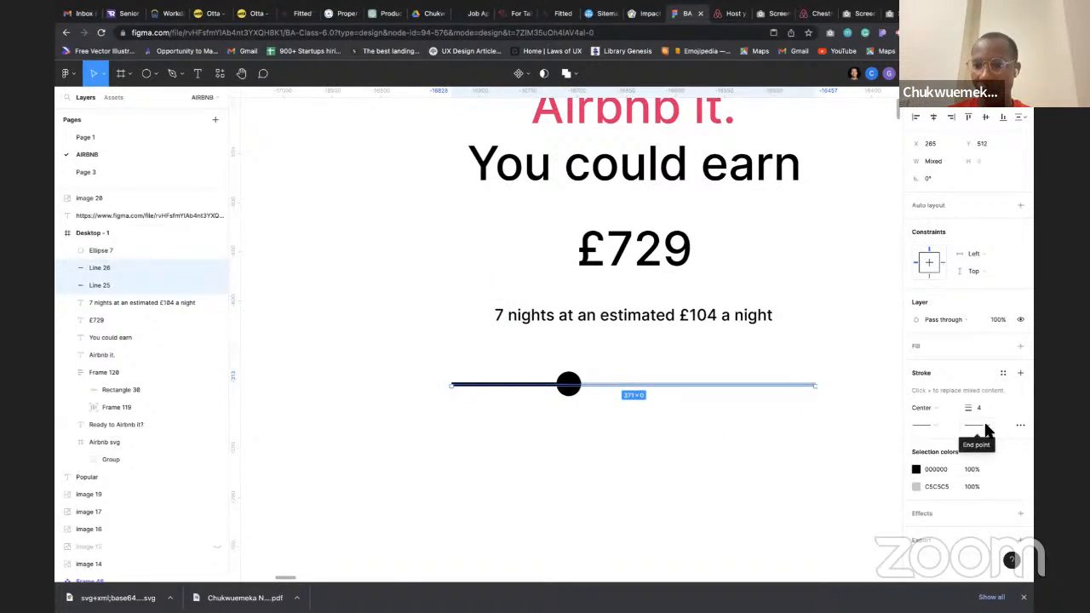
{"action": "left_click", "coordinate": [932, 427]}
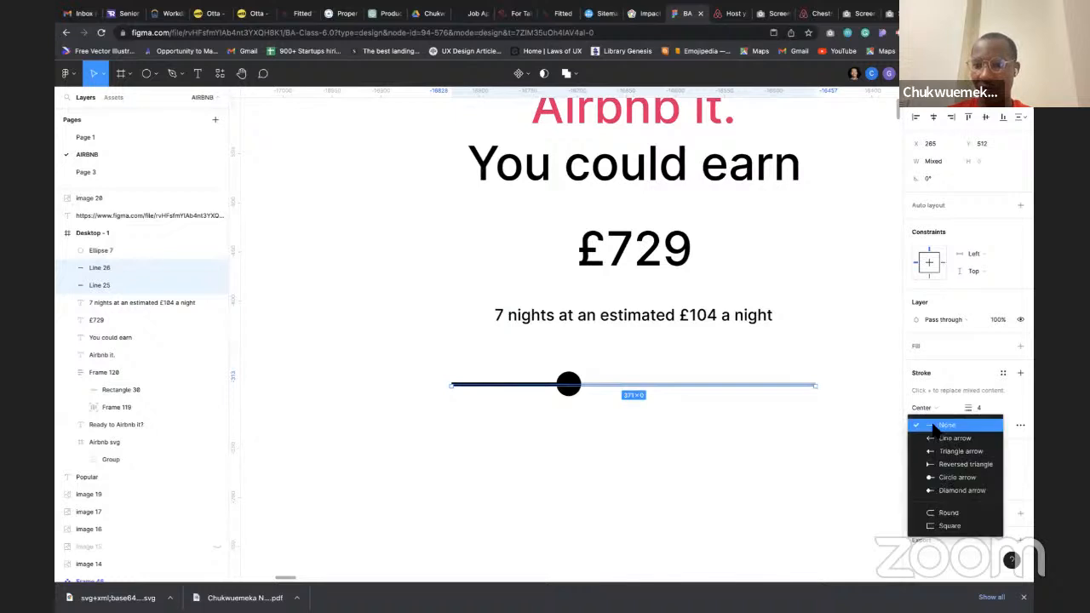
{"action": "left_click", "coordinate": [950, 512]}
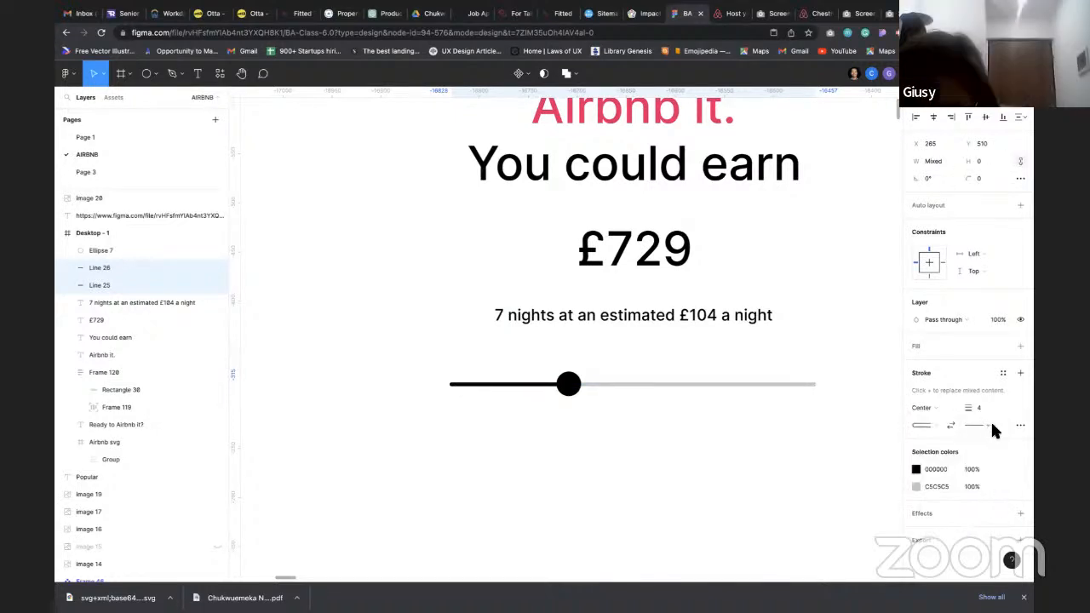
{"action": "left_click", "coordinate": [991, 422]}
{"action": "left_click", "coordinate": [951, 512]}
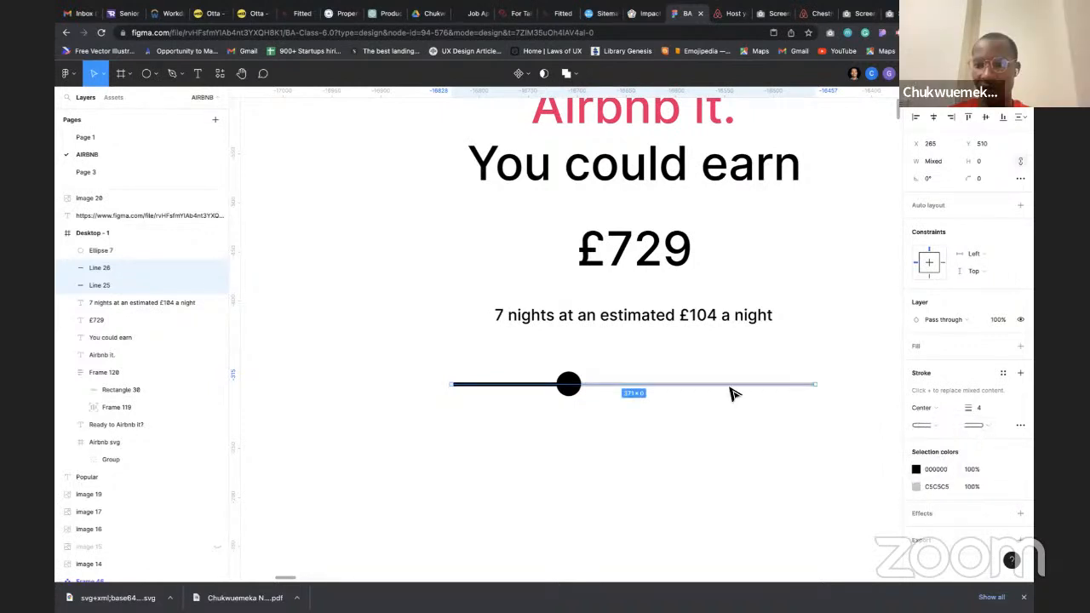
{"action": "left_click", "coordinate": [724, 416]}
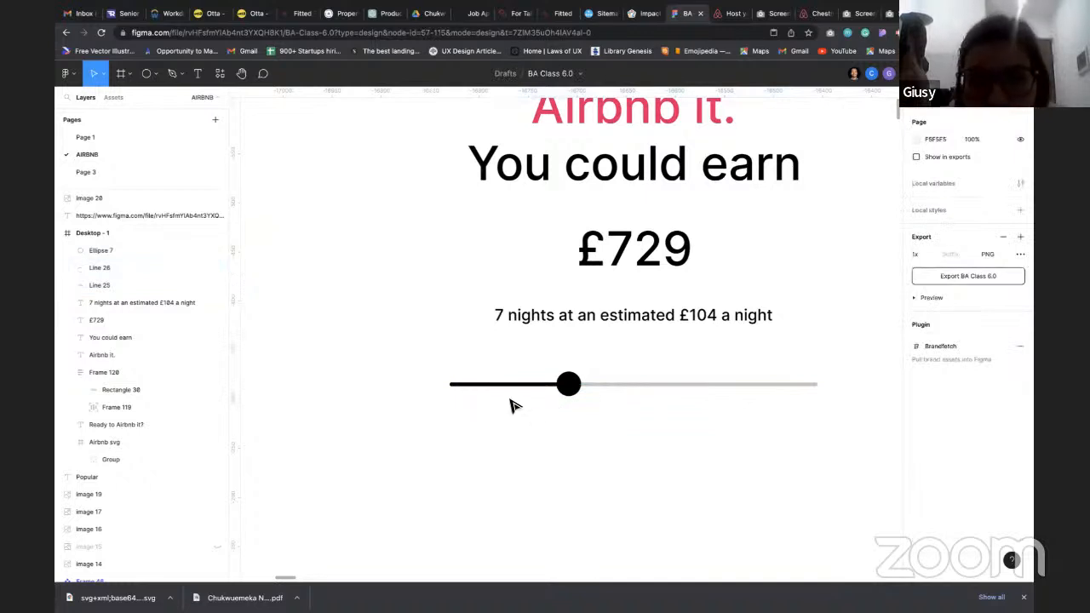
Group the slider's circle and its two lines, after trying auto layout on them and undoing it
{"action": "left_click_drag", "start_coordinate": [414, 354], "coordinate": [677, 423]}
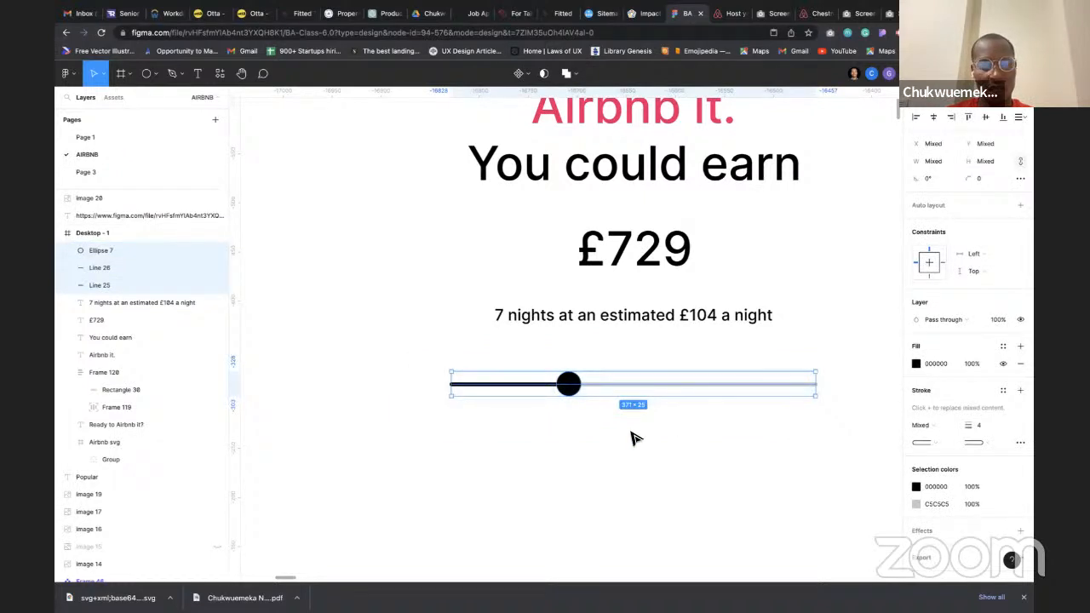
{"action": "key", "text": "shift+a"}
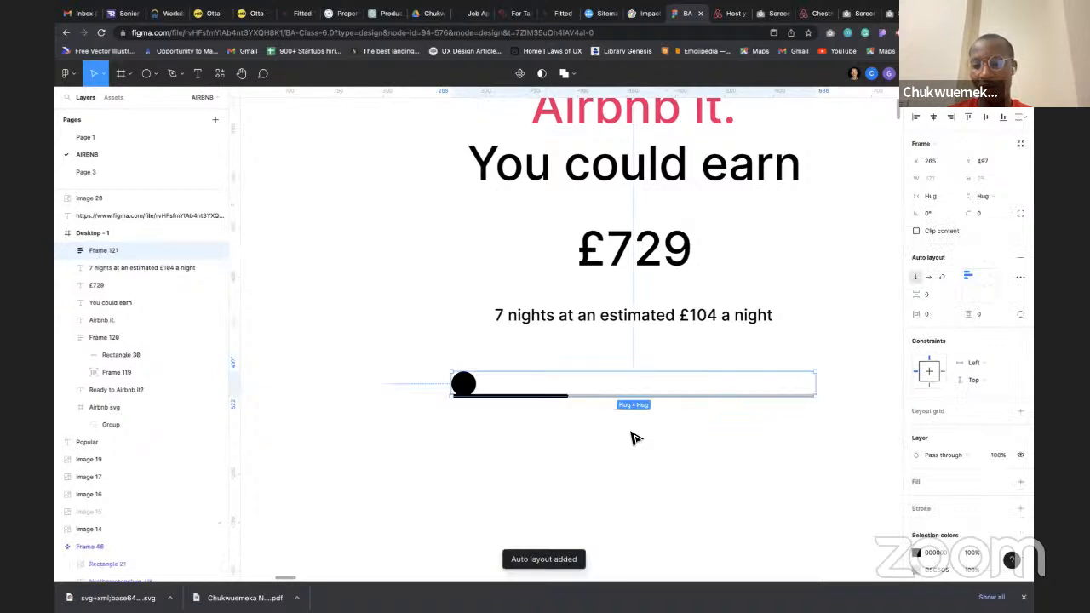
{"action": "key", "text": "ctrl+z"}
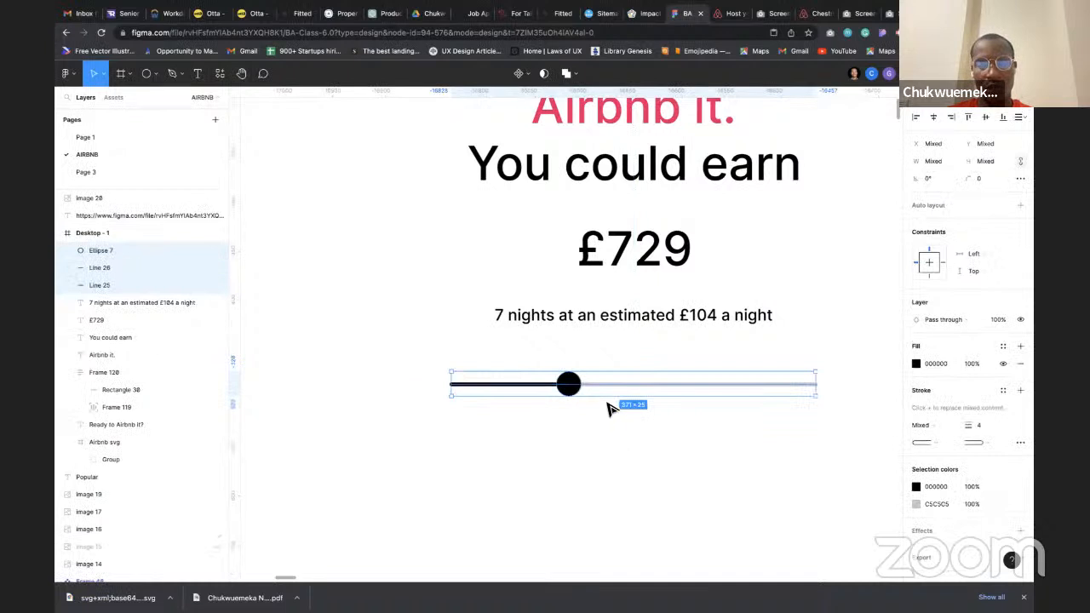
{"action": "key", "text": "ctrl+g"}
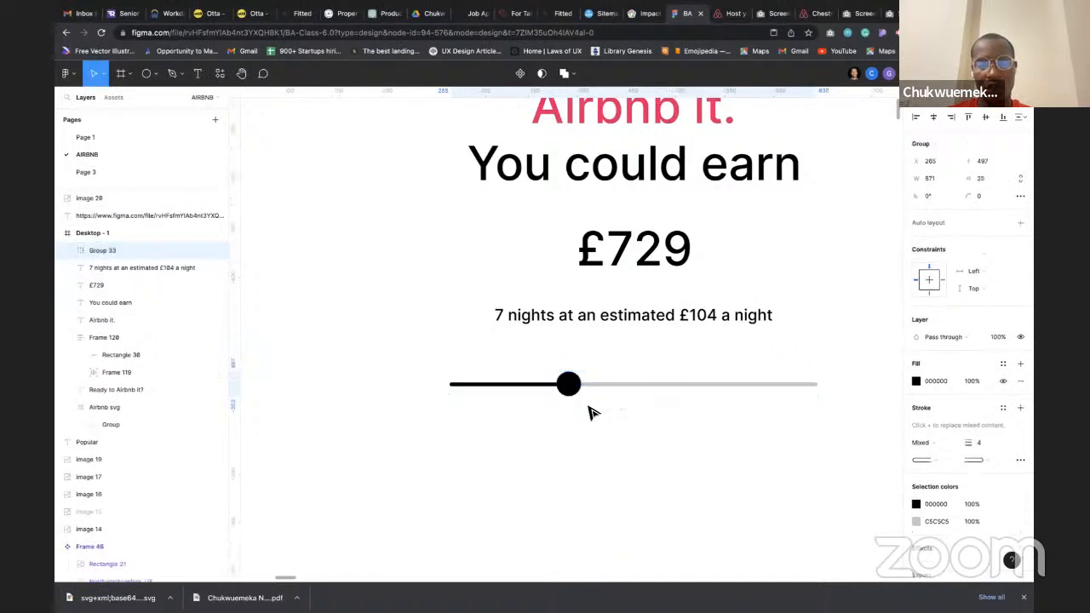
{"action": "scroll", "coordinate": [587, 408], "scroll_direction": "down", "scroll_amount": 3}
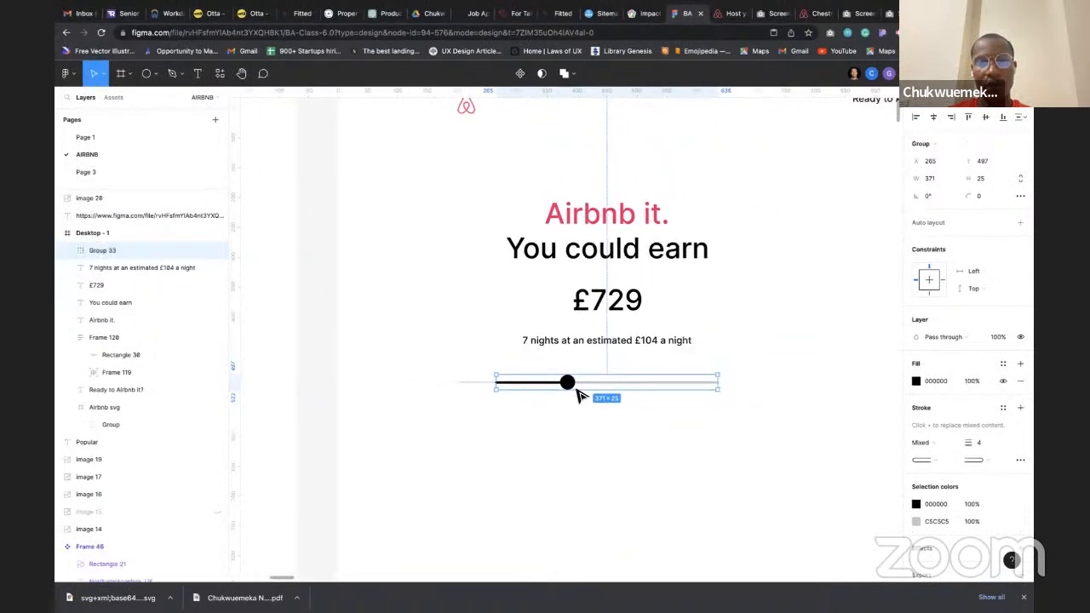
Move the slider group closer under the nights estimate, to about X 293, Y 478, and check the text below the slider in the reference screenshot
{"action": "left_click_drag", "start_coordinate": [577, 395], "coordinate": [586, 373]}
{"action": "scroll", "coordinate": [613, 384], "scroll_direction": "down", "scroll_amount": 3}
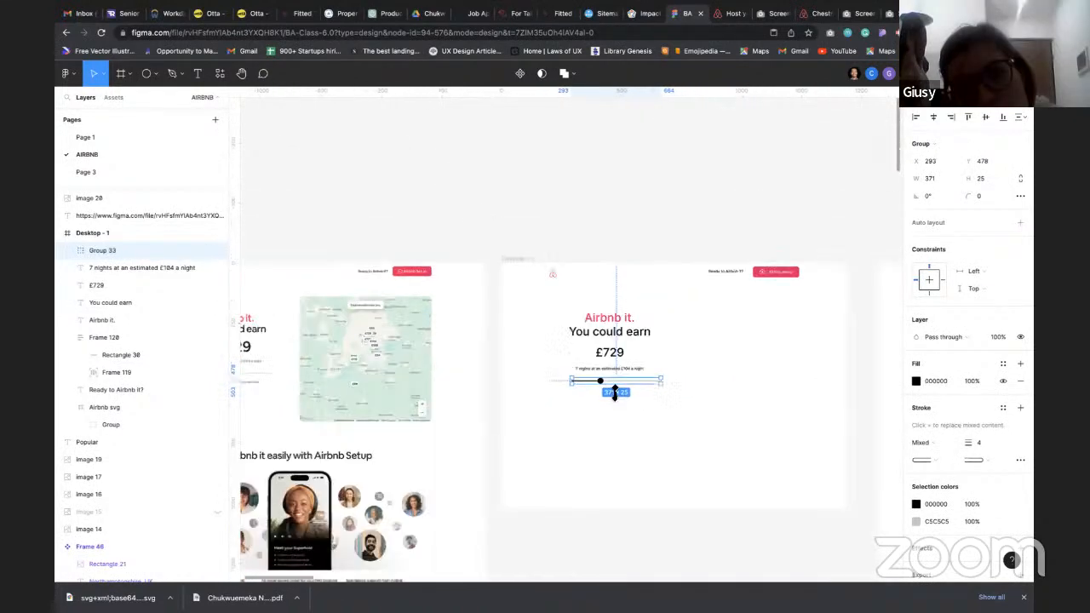
{"action": "scroll", "coordinate": [615, 390], "scroll_direction": "down", "scroll_amount": 3}
{"action": "scroll", "coordinate": [618, 394], "scroll_direction": "left", "scroll_amount": 2}
{"action": "scroll", "coordinate": [366, 338], "scroll_direction": "up", "scroll_amount": 5}
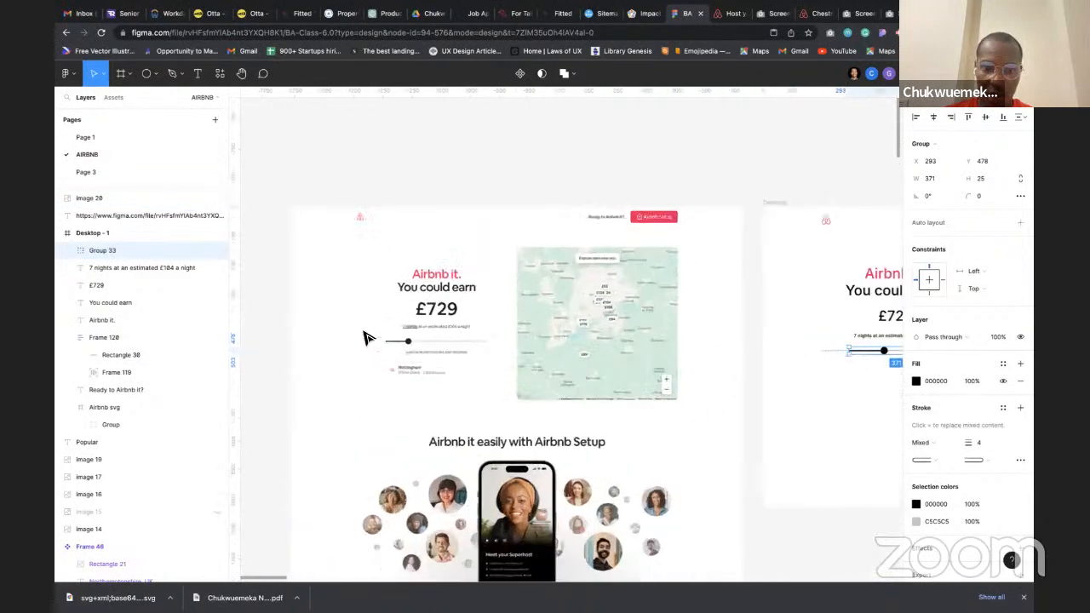
{"action": "scroll", "coordinate": [368, 337], "scroll_direction": "up", "scroll_amount": 1}
{"action": "scroll", "coordinate": [438, 356], "scroll_direction": "up", "scroll_amount": 5}
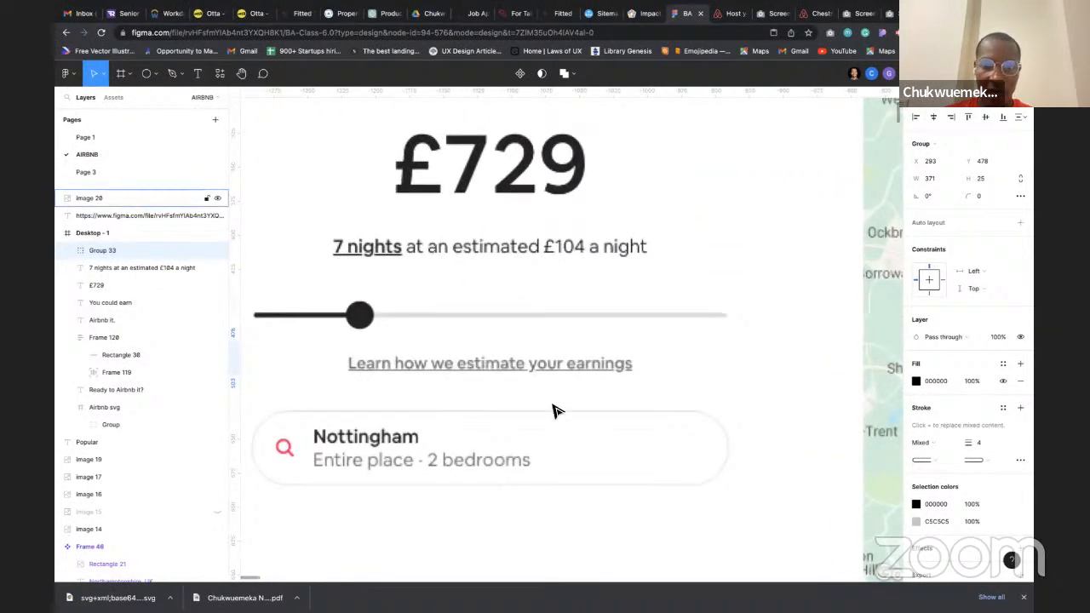
{"action": "scroll", "coordinate": [577, 422], "scroll_direction": "down", "scroll_amount": 6}
{"action": "scroll", "coordinate": [577, 421], "scroll_direction": "right", "scroll_amount": 2}
Add the text "Learn how we estimate your earnings" below the slider in the desktop frame
{"action": "left_click", "coordinate": [679, 430]}
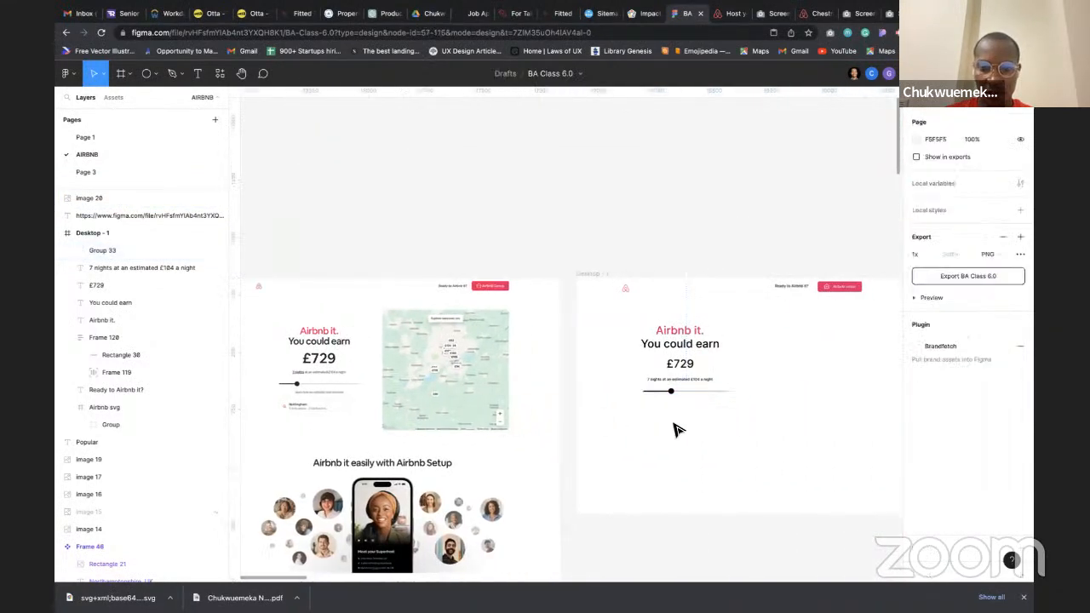
{"action": "key", "text": "t"}
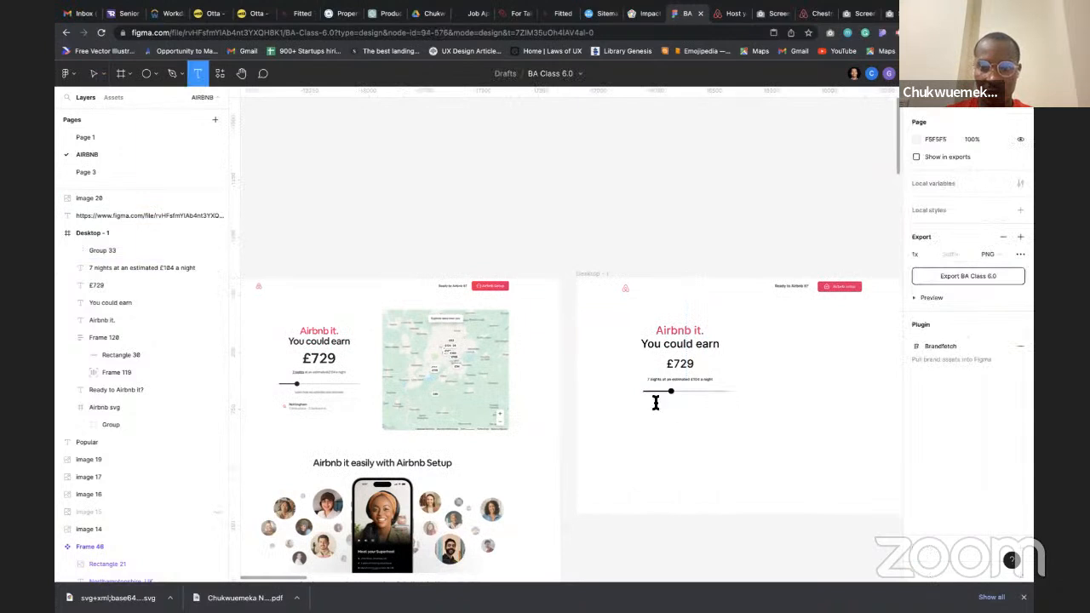
{"action": "left_click", "coordinate": [660, 404]}
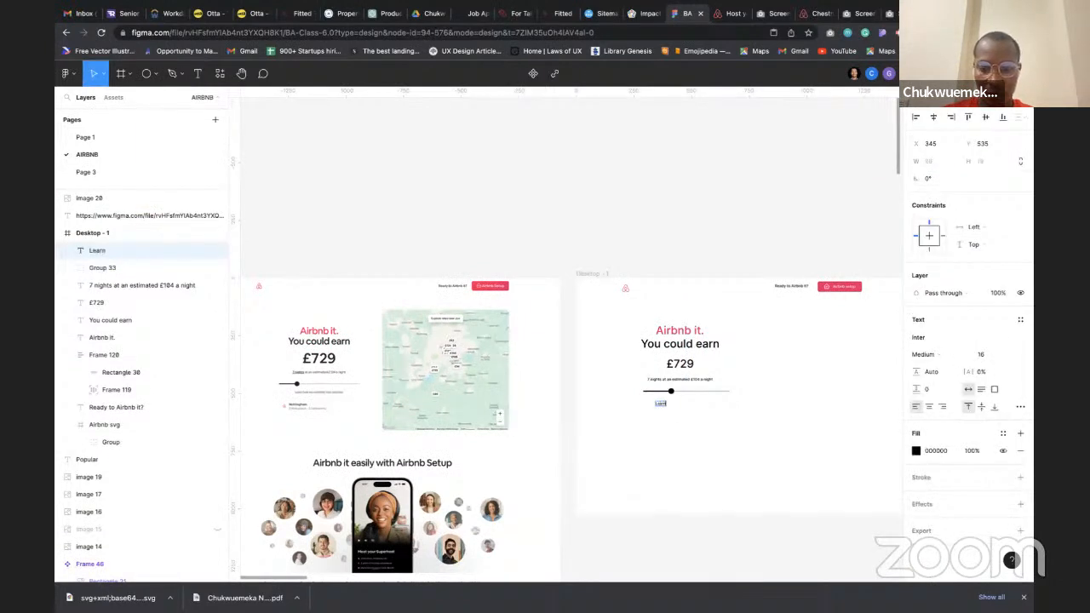
{"action": "type", "text": "Learn h"}
{"action": "scroll", "coordinate": [715, 392], "scroll_direction": "up", "scroll_amount": 5}
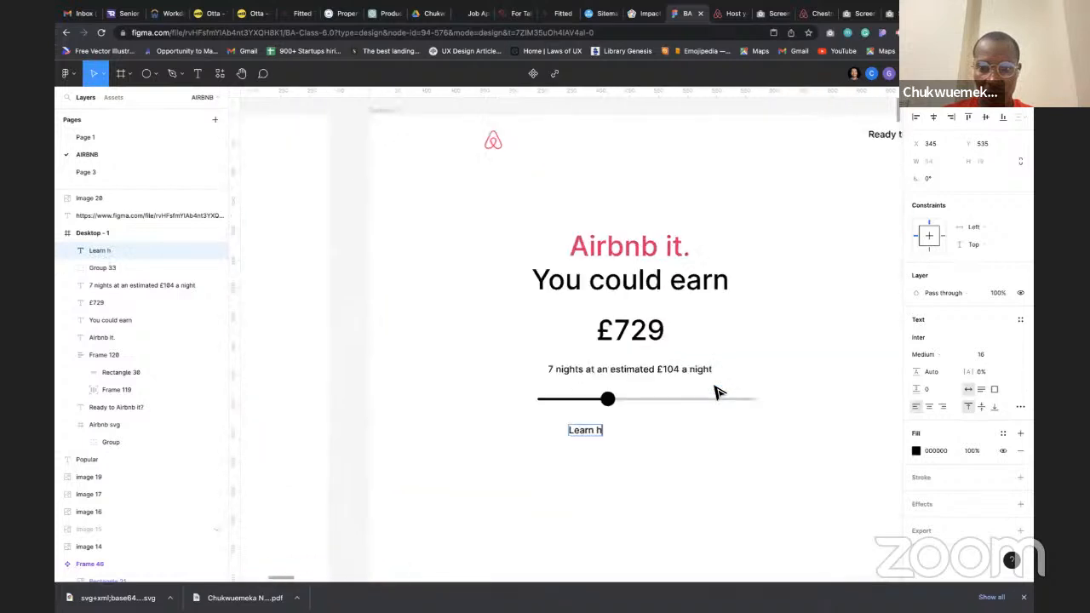
{"action": "type", "text": "ow we estimate your earnings"}
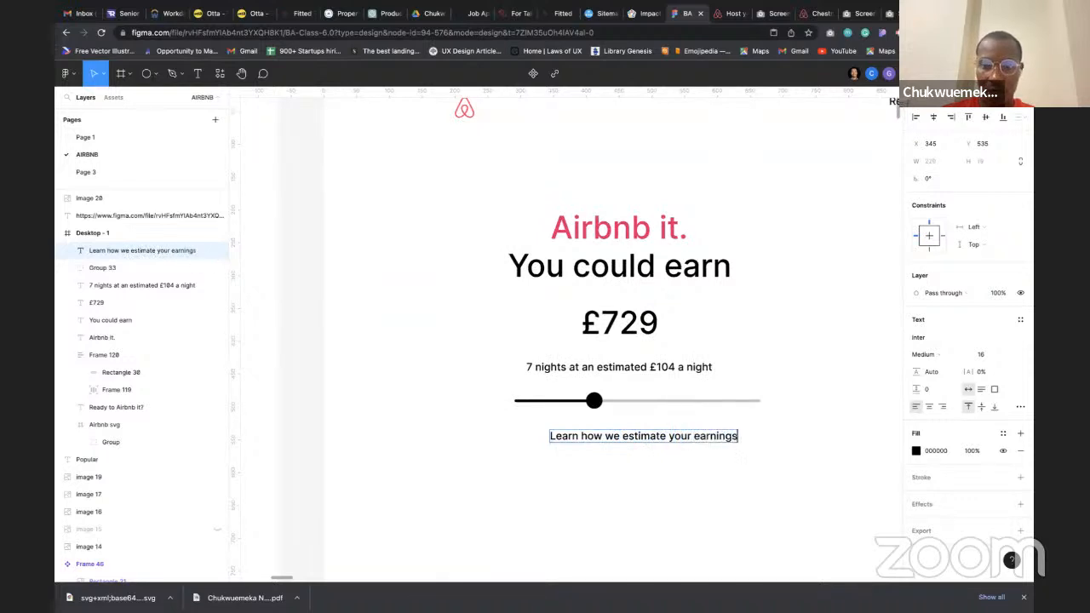
{"action": "left_click", "coordinate": [682, 477]}
Compare the earnings link text with the reference screenshot and set its font size to 14
{"action": "scroll", "coordinate": [682, 478], "scroll_direction": "down", "scroll_amount": 5}
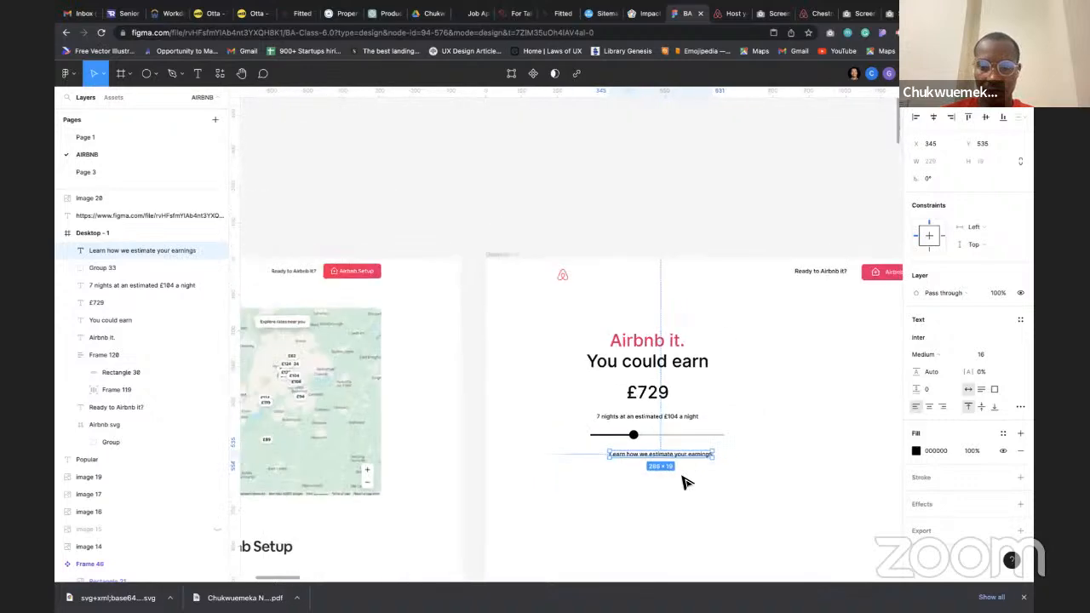
{"action": "scroll", "coordinate": [682, 478], "scroll_direction": "left", "scroll_amount": 2}
{"action": "scroll", "coordinate": [687, 482], "scroll_direction": "left", "scroll_amount": 3}
{"action": "scroll", "coordinate": [687, 482], "scroll_direction": "right", "scroll_amount": 5}
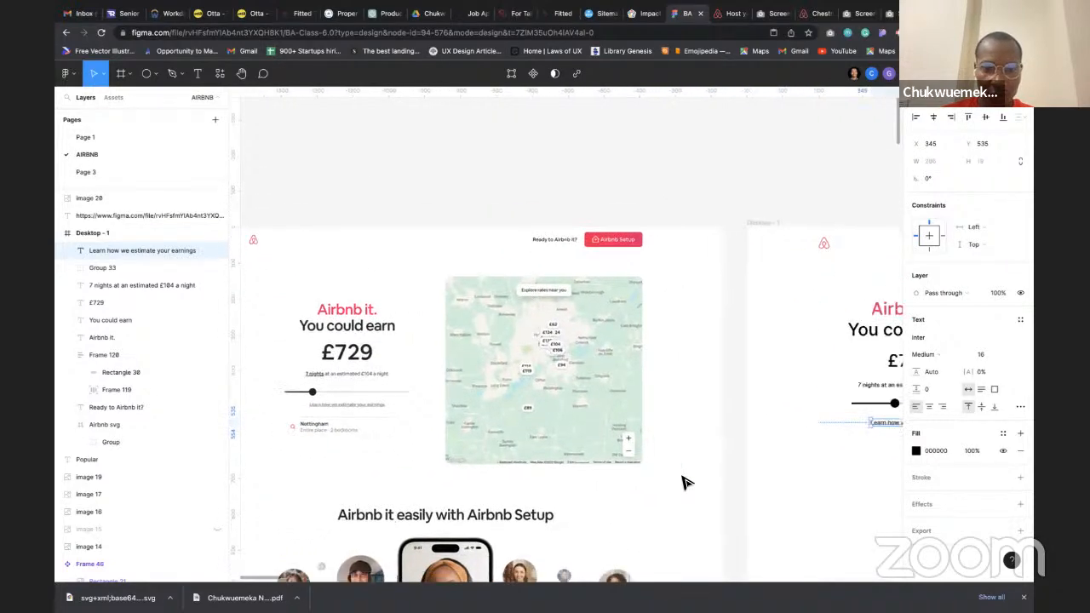
{"action": "scroll", "coordinate": [683, 478], "scroll_direction": "left", "scroll_amount": 1}
{"action": "scroll", "coordinate": [683, 479], "scroll_direction": "up", "scroll_amount": 1}
{"action": "left_click", "coordinate": [1007, 356]}
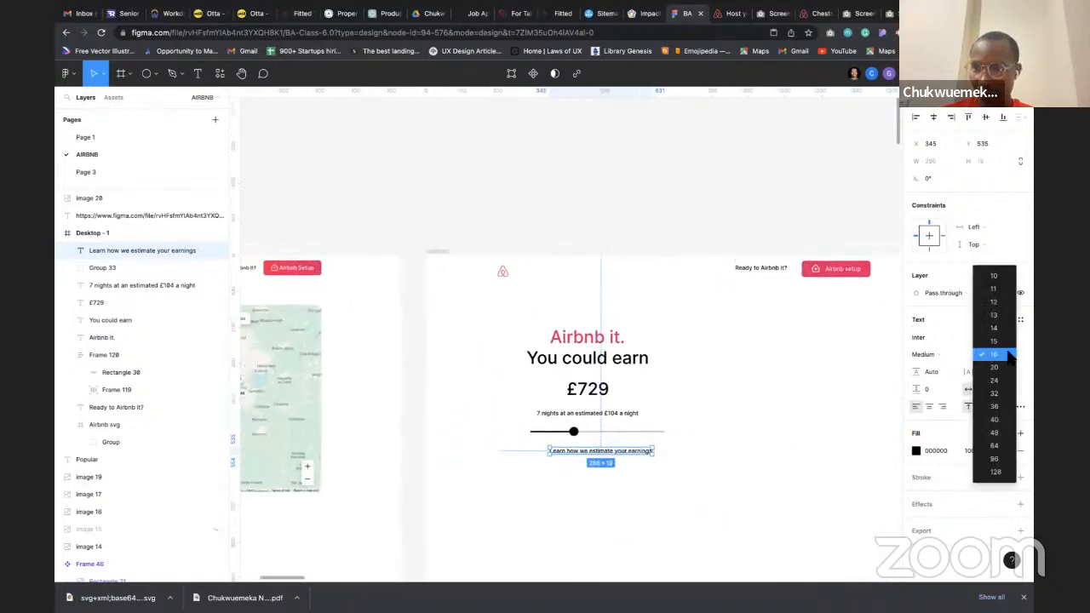
{"action": "left_click", "coordinate": [998, 330]}
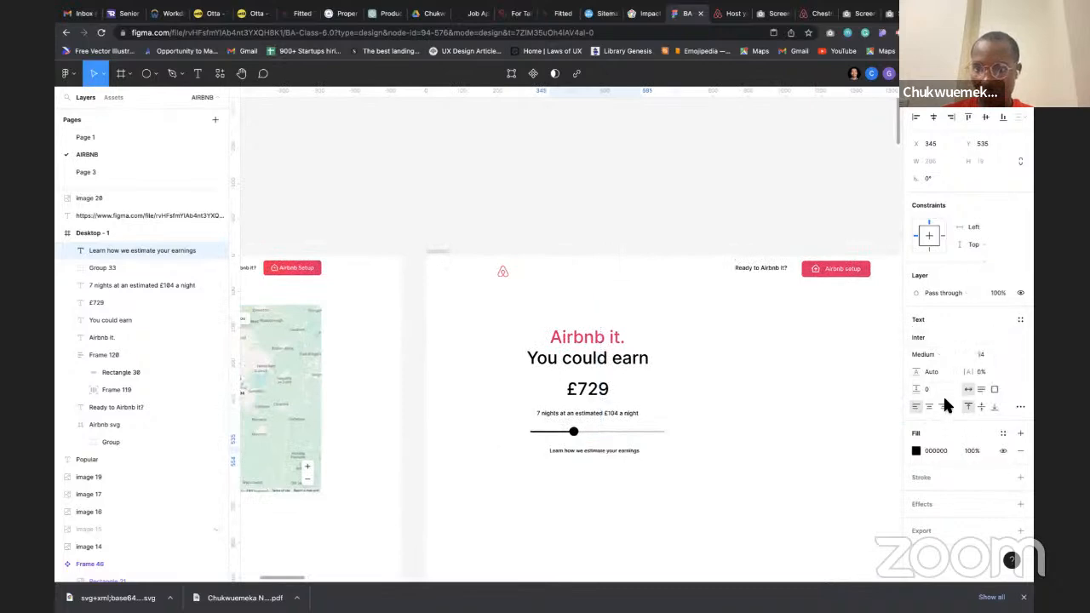
Underline the "Learn how we estimate your earnings" text to match the reference, and deselect it
{"action": "scroll", "coordinate": [515, 467], "scroll_direction": "left", "scroll_amount": 1}
{"action": "scroll", "coordinate": [515, 467], "scroll_direction": "left", "scroll_amount": 6}
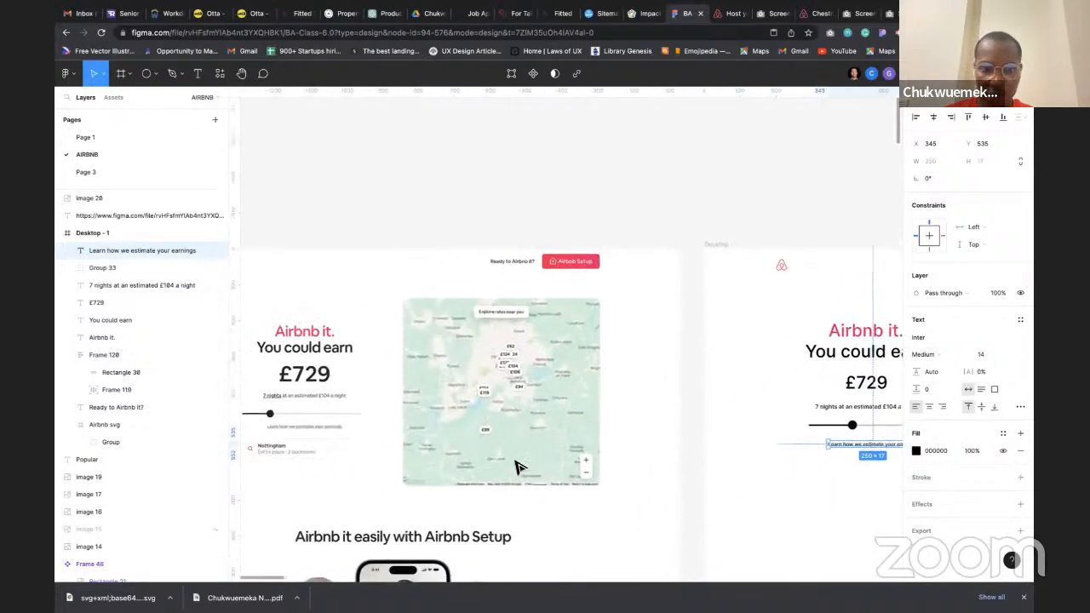
{"action": "scroll", "coordinate": [516, 462], "scroll_direction": "right", "scroll_amount": 4}
{"action": "scroll", "coordinate": [516, 462], "scroll_direction": "down", "scroll_amount": 3}
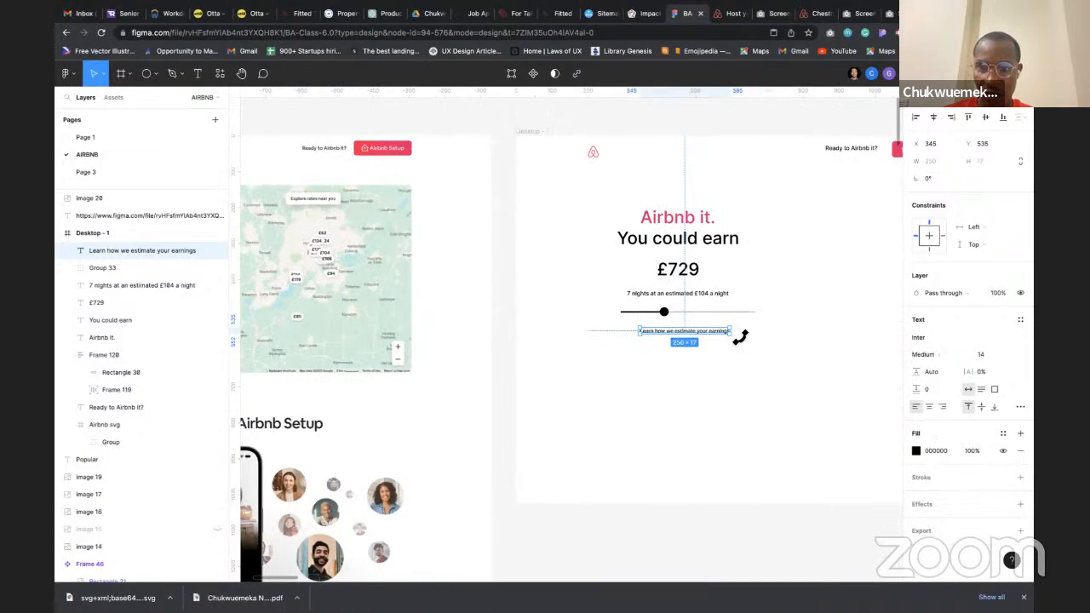
{"action": "scroll", "coordinate": [737, 336], "scroll_direction": "up", "scroll_amount": 5}
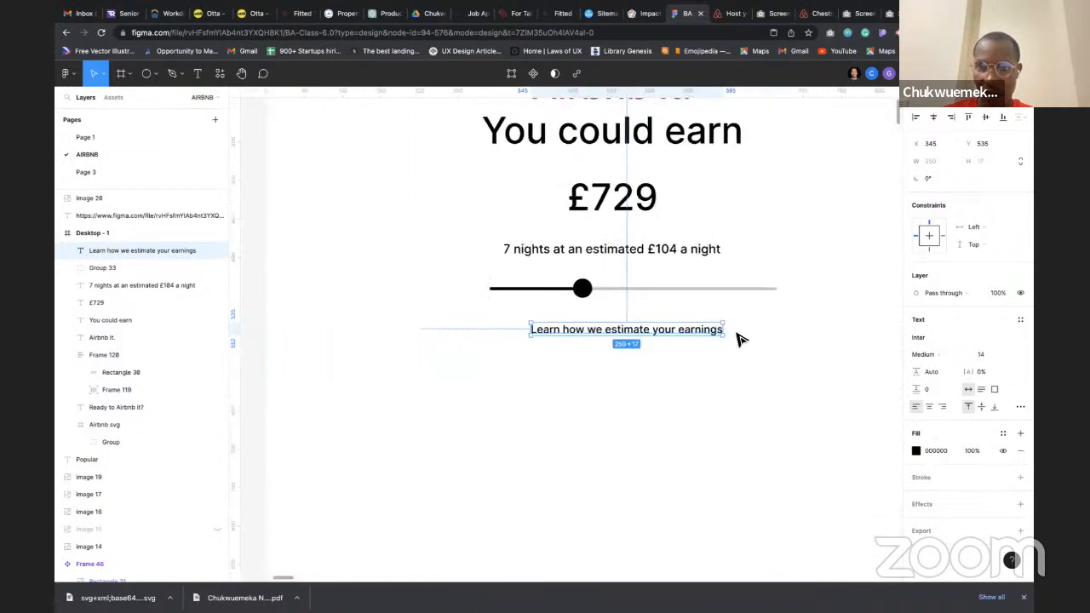
{"action": "left_click", "coordinate": [1019, 407]}
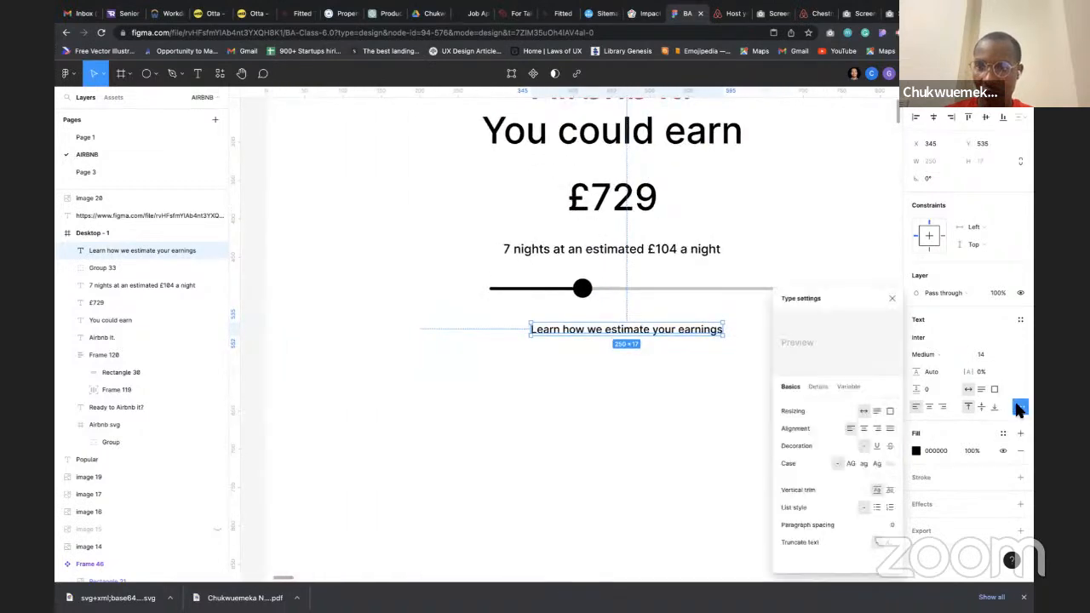
{"action": "left_click", "coordinate": [876, 446]}
{"action": "left_click", "coordinate": [891, 298]}
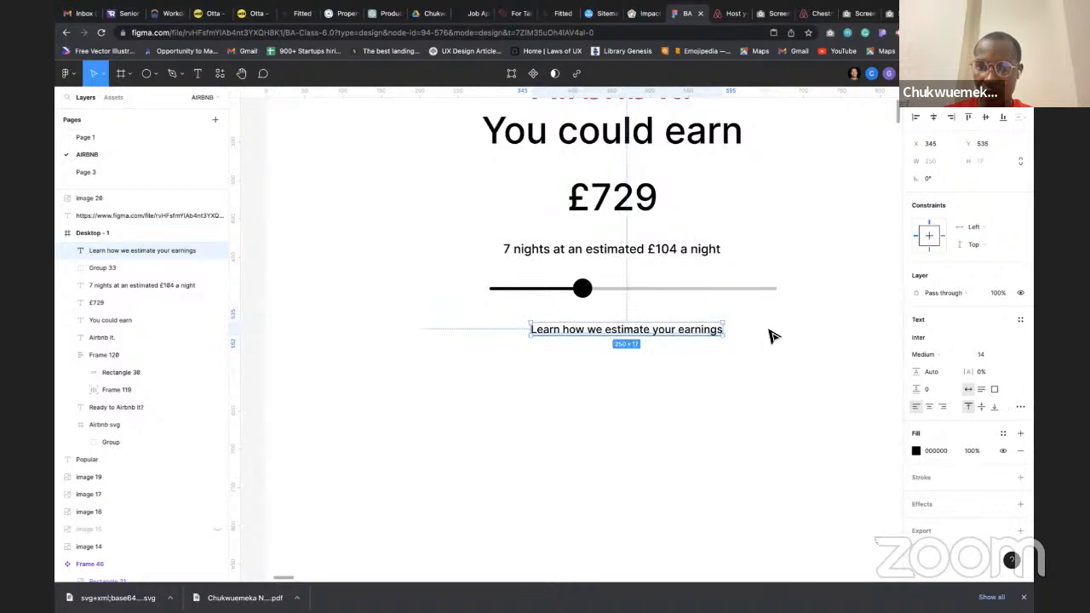
{"action": "left_click", "coordinate": [684, 385]}
Change the fill of the underlined earnings link text to the grey 686868 and deselect it
{"action": "scroll", "coordinate": [699, 417], "scroll_direction": "down", "scroll_amount": 2}
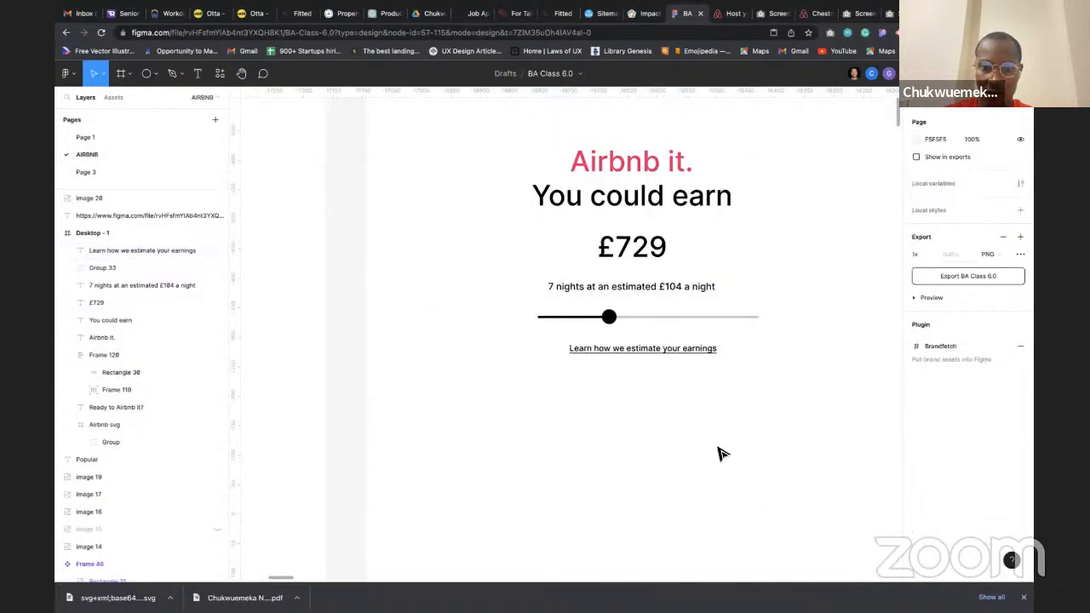
{"action": "scroll", "coordinate": [718, 453], "scroll_direction": "down", "scroll_amount": 3}
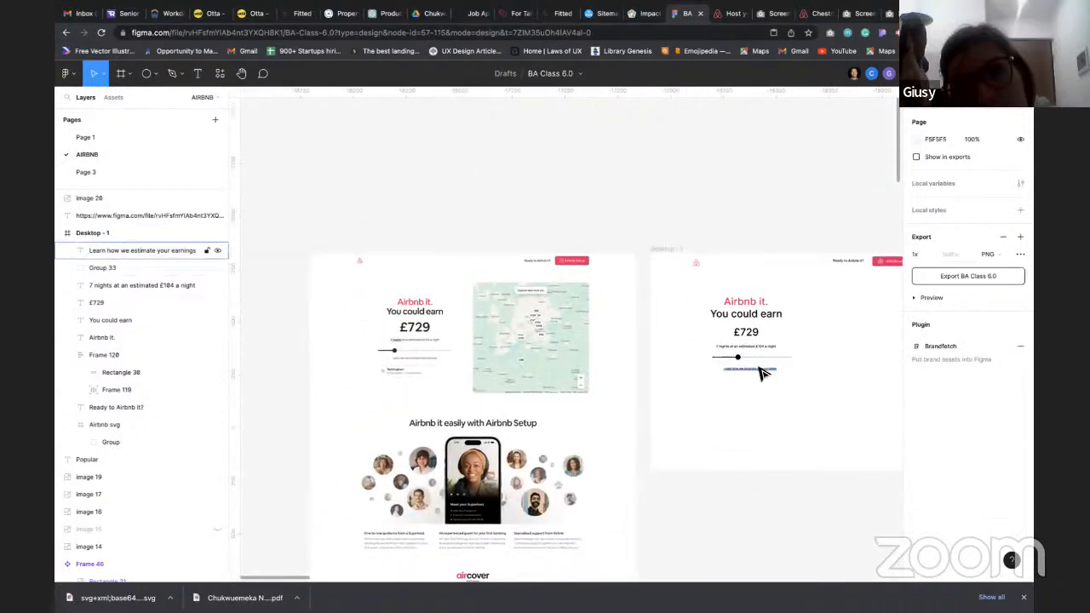
{"action": "left_click", "coordinate": [762, 371]}
{"action": "left_click", "coordinate": [917, 450]}
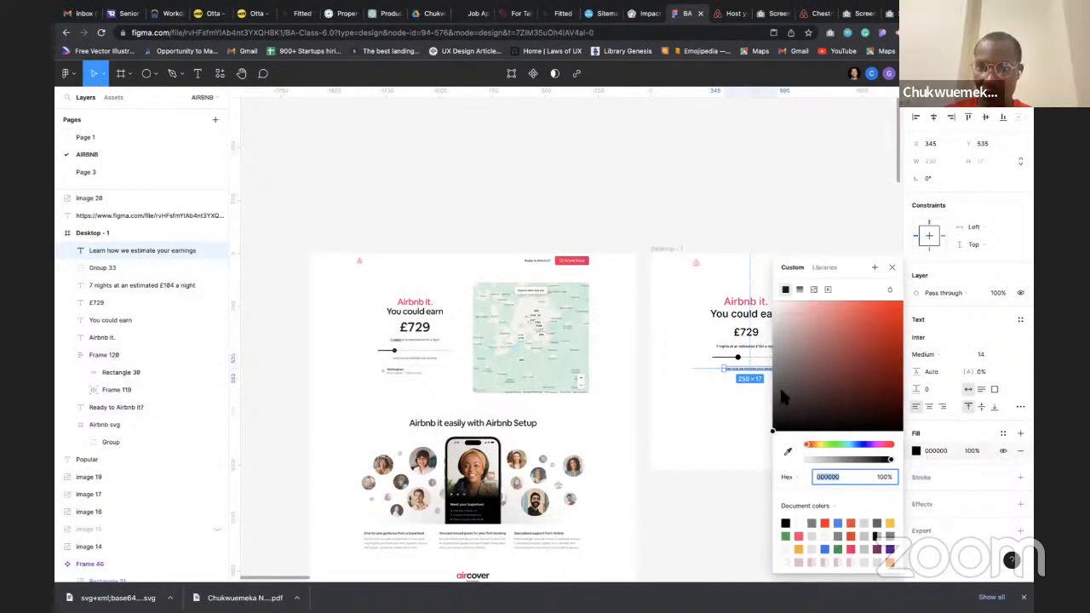
{"action": "left_click_drag", "start_coordinate": [779, 385], "coordinate": [764, 388]}
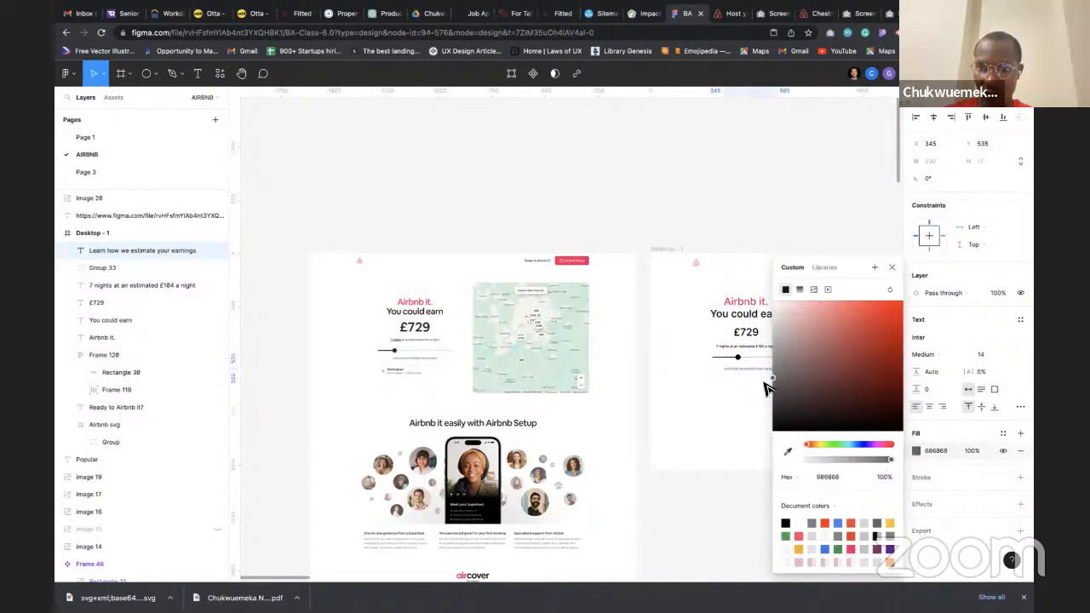
{"action": "left_click", "coordinate": [892, 267]}
{"action": "left_click", "coordinate": [718, 402]}
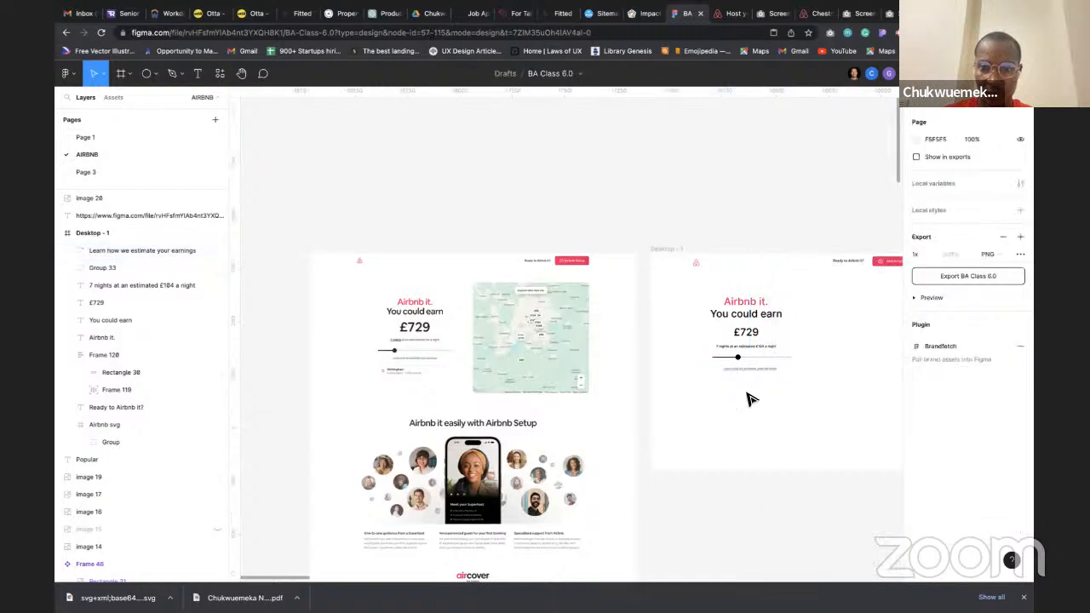
Check the reference hero section, and draw a map placeholder rectangle about 451 by 416 beside the earnings texts
{"action": "scroll", "coordinate": [749, 399], "scroll_direction": "down", "scroll_amount": 2}
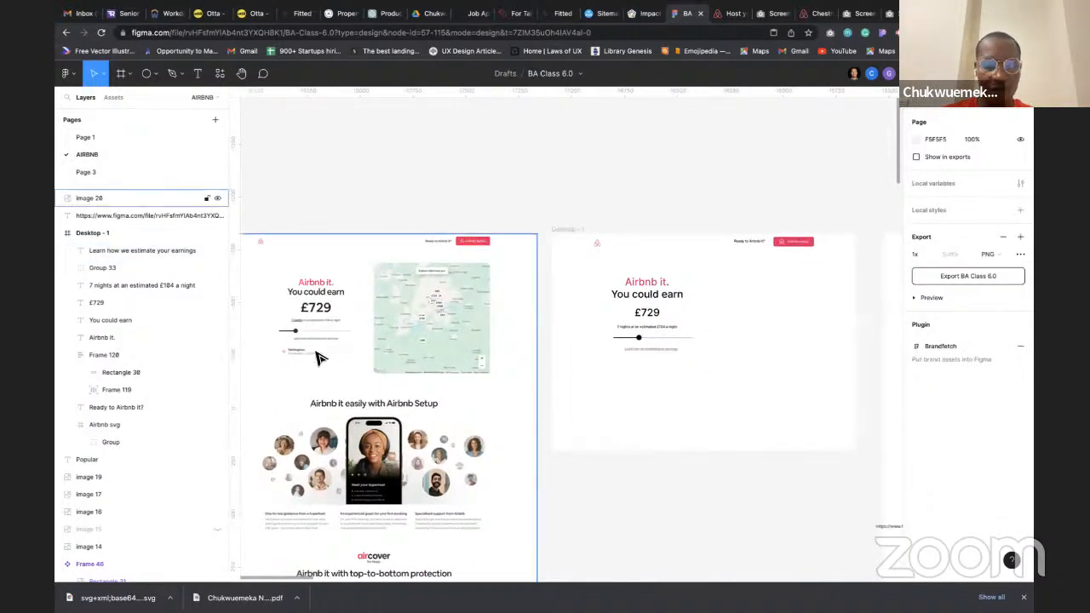
{"action": "scroll", "coordinate": [316, 357], "scroll_direction": "up", "scroll_amount": 5}
{"action": "scroll", "coordinate": [311, 367], "scroll_direction": "down", "scroll_amount": 4}
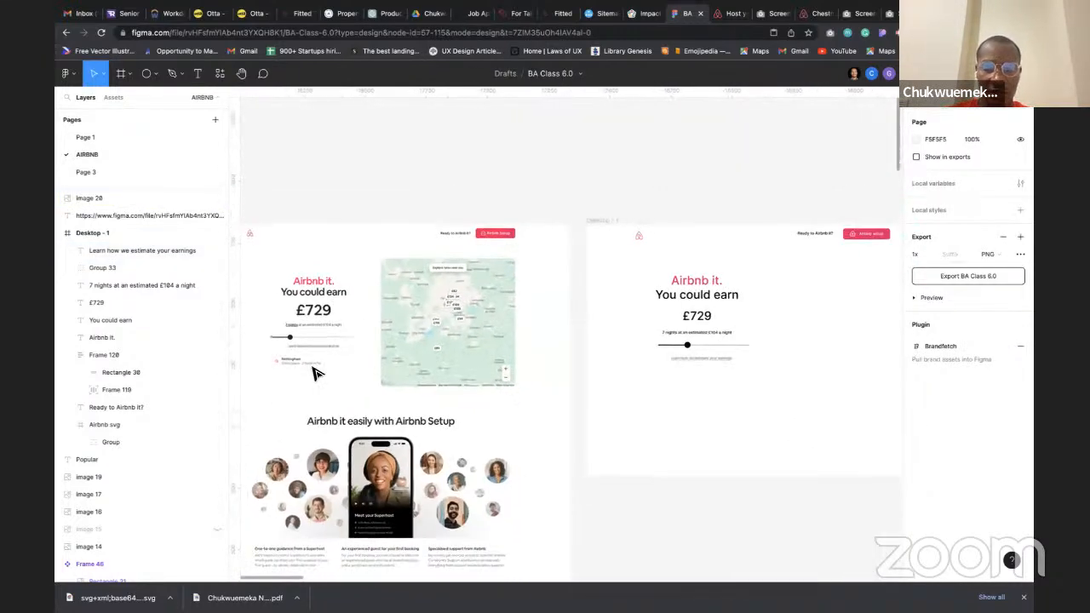
{"action": "scroll", "coordinate": [312, 367], "scroll_direction": "right", "scroll_amount": 1}
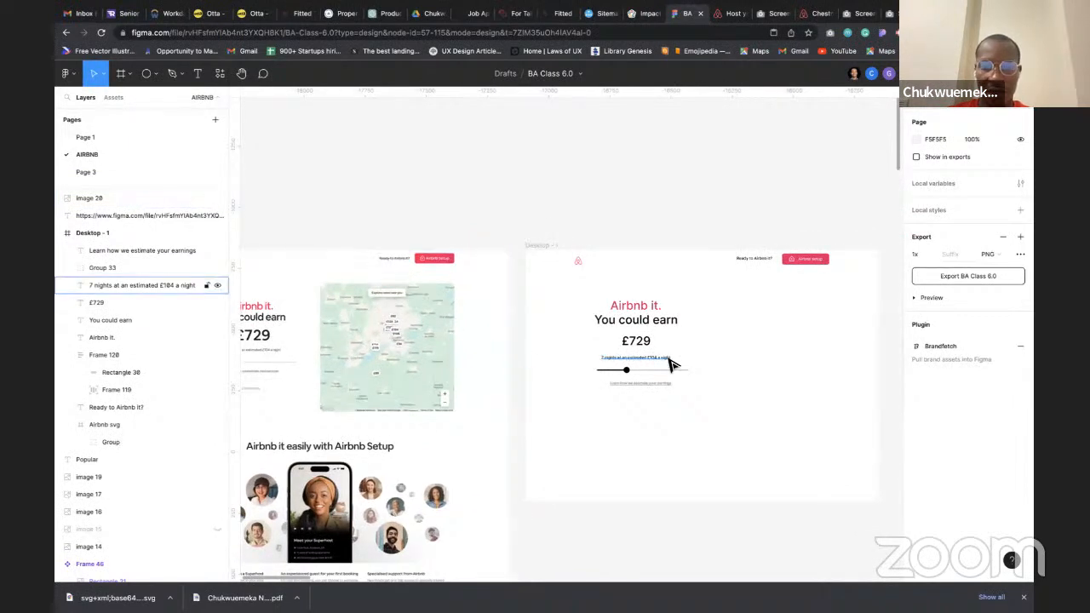
{"action": "scroll", "coordinate": [672, 365], "scroll_direction": "right", "scroll_amount": 2}
{"action": "scroll", "coordinate": [671, 366], "scroll_direction": "down", "scroll_amount": 1}
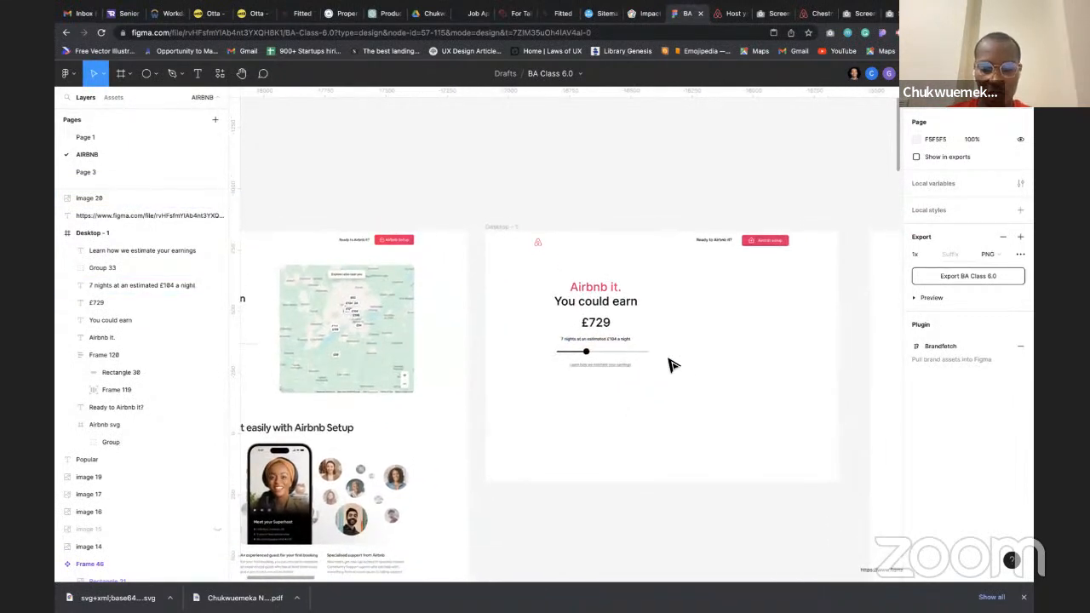
{"action": "key", "text": "r"}
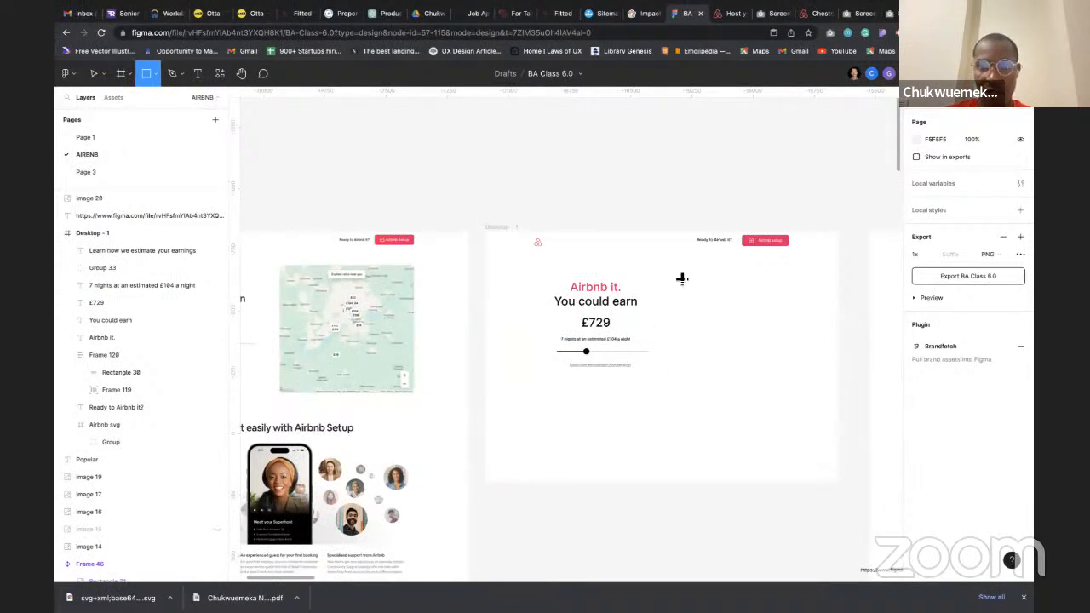
{"action": "mouse_move", "coordinate": [679, 275]}
{"action": "left_mouse_down"}
{"action": "mouse_move", "coordinate": [760, 334]}
{"action": "mouse_move", "coordinate": [788, 379]}
{"action": "left_mouse_up"}
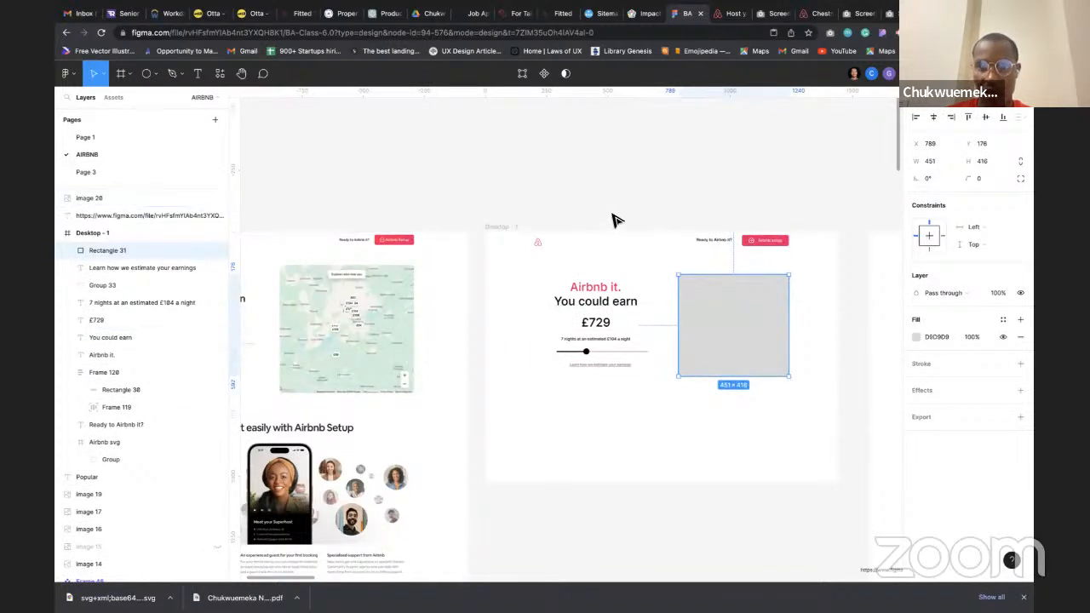
Show the desktop frame's five-column layout grid, check the placeholder rectangle's edges against the columns, and hide the grid again
{"action": "left_click", "coordinate": [495, 228]}
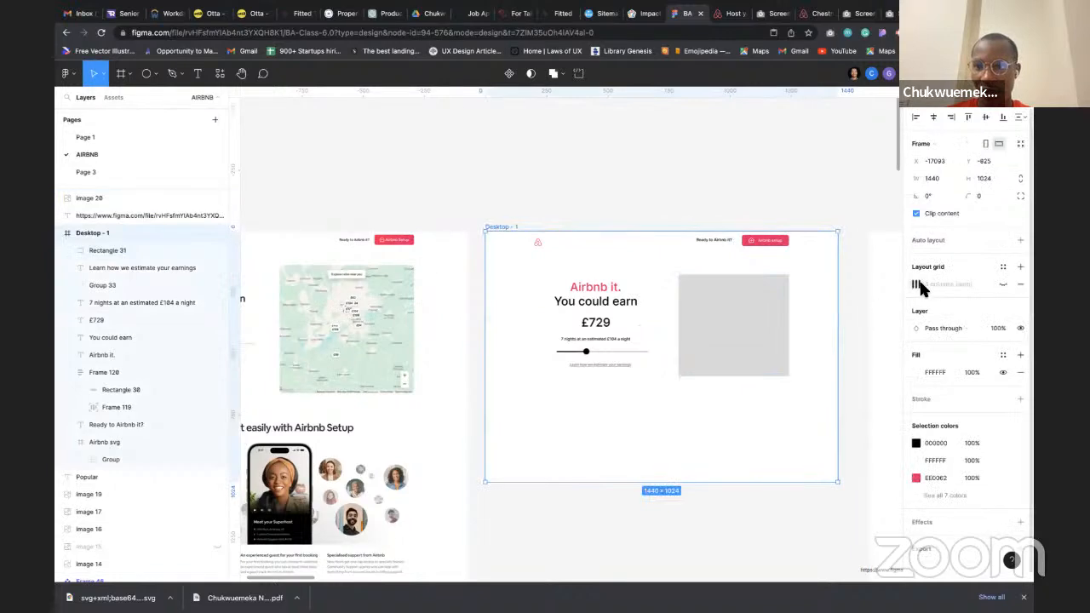
{"action": "left_click", "coordinate": [1002, 283]}
{"action": "scroll", "coordinate": [790, 312], "scroll_direction": "up", "scroll_amount": 3}
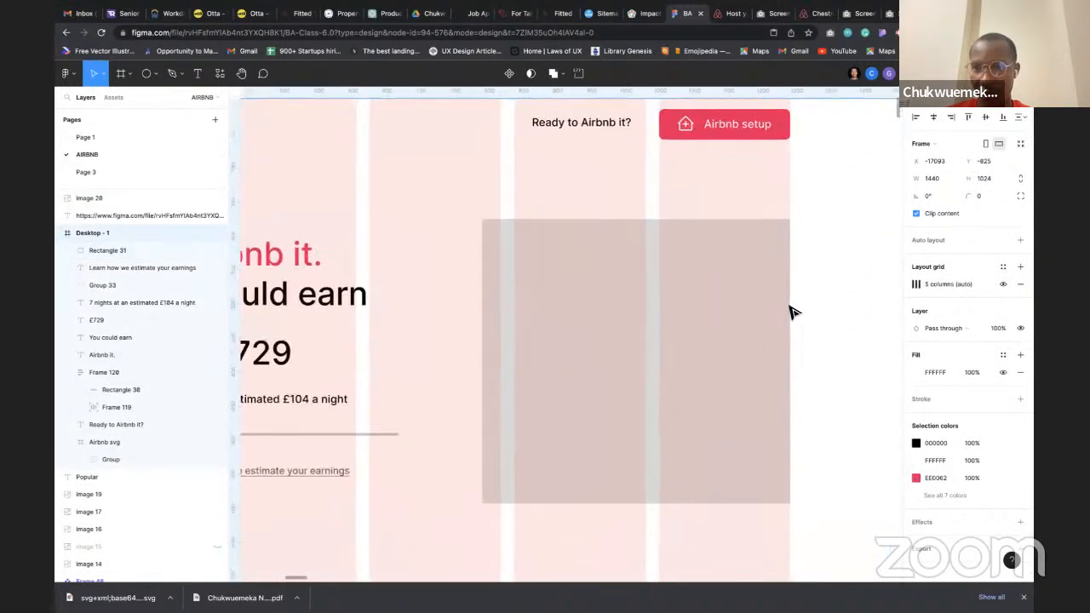
{"action": "scroll", "coordinate": [790, 311], "scroll_direction": "down", "scroll_amount": 3}
{"action": "scroll", "coordinate": [791, 312], "scroll_direction": "down", "scroll_amount": 1}
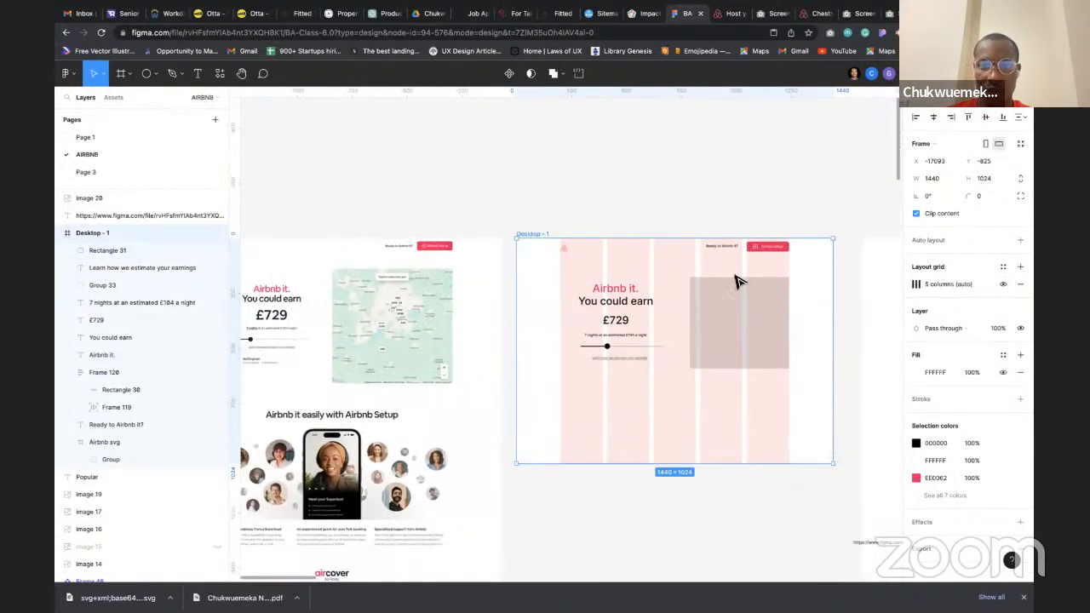
{"action": "left_click", "coordinate": [1002, 284]}
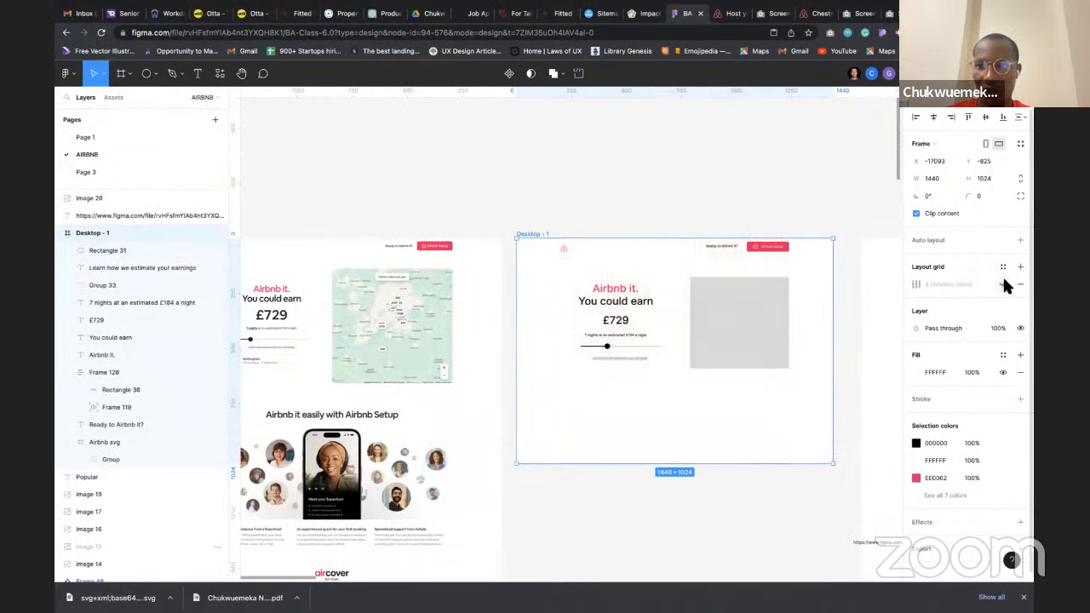
Extend the placeholder rectangle's bottom and left edges to make it about 466 by 441
{"action": "left_click", "coordinate": [754, 348]}
{"action": "left_click_drag", "start_coordinate": [712, 375], "coordinate": [712, 380]}
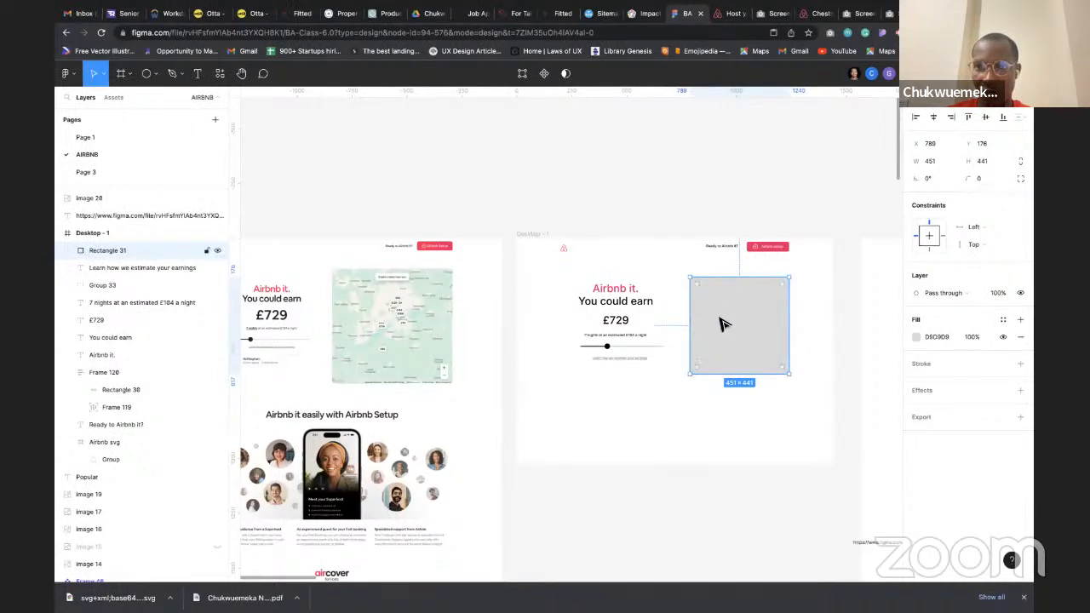
{"action": "left_click_drag", "start_coordinate": [689, 315], "coordinate": [690, 313]}
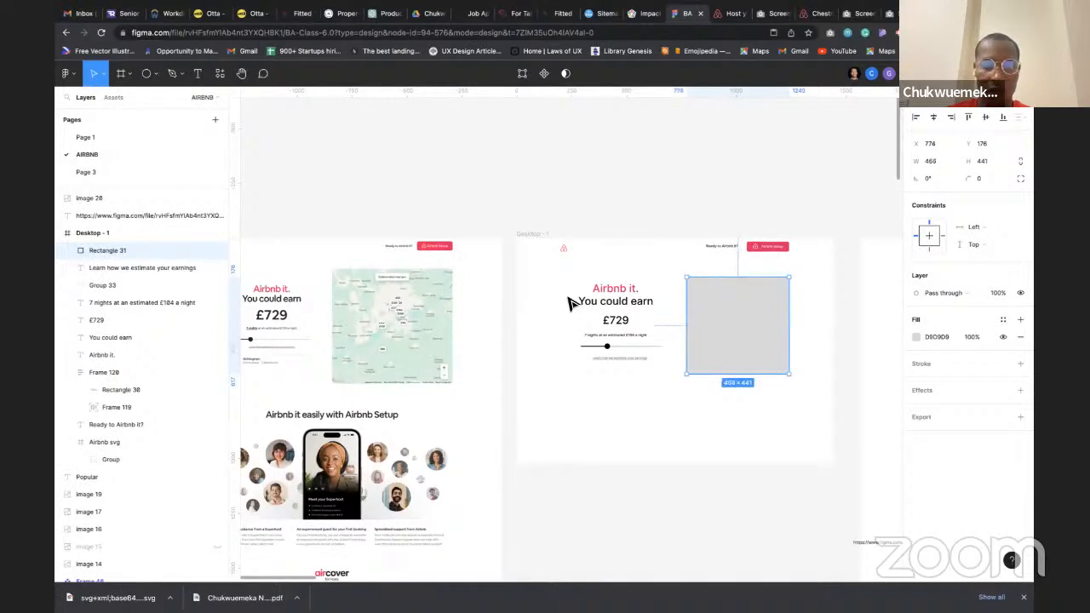
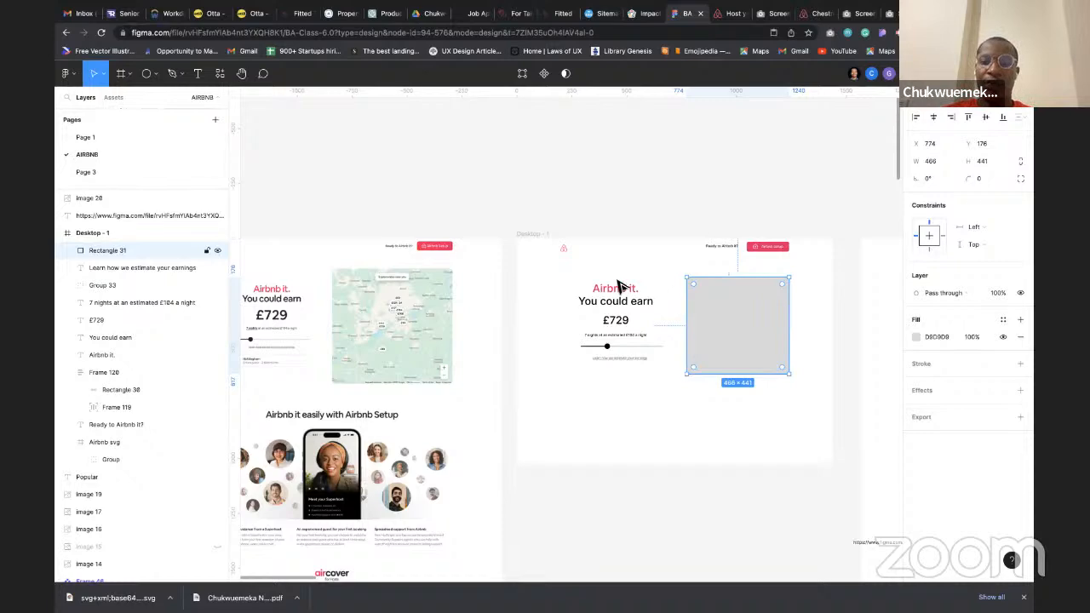
Switch to the live Airbnb host page and look through its extracted image assets for the hero map
{"action": "left_click", "coordinate": [734, 13]}
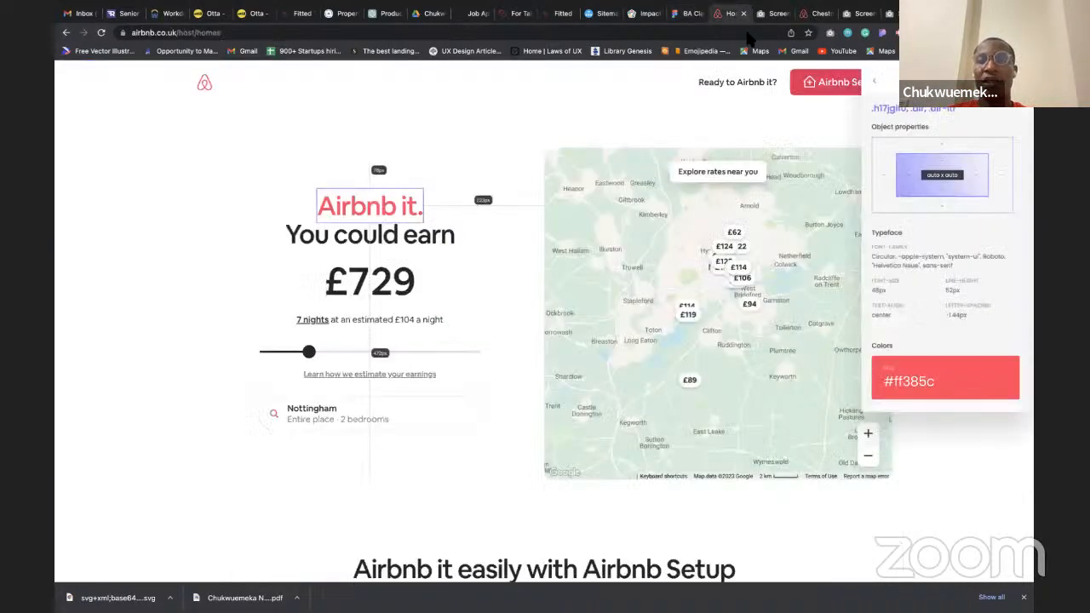
{"action": "scroll", "coordinate": [939, 281], "scroll_direction": "down", "scroll_amount": 3}
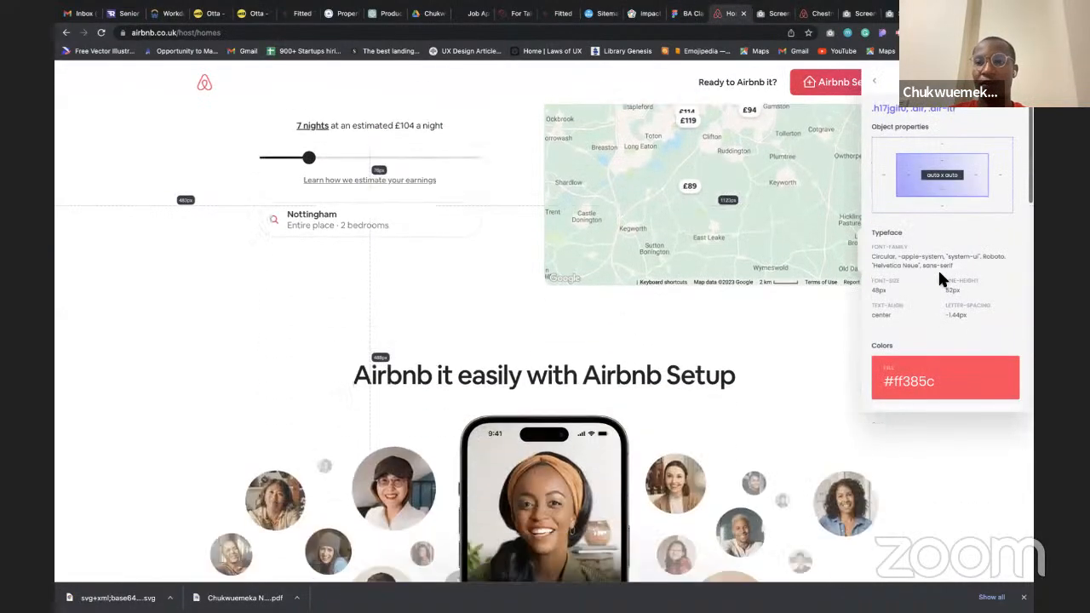
{"action": "left_click", "coordinate": [875, 86]}
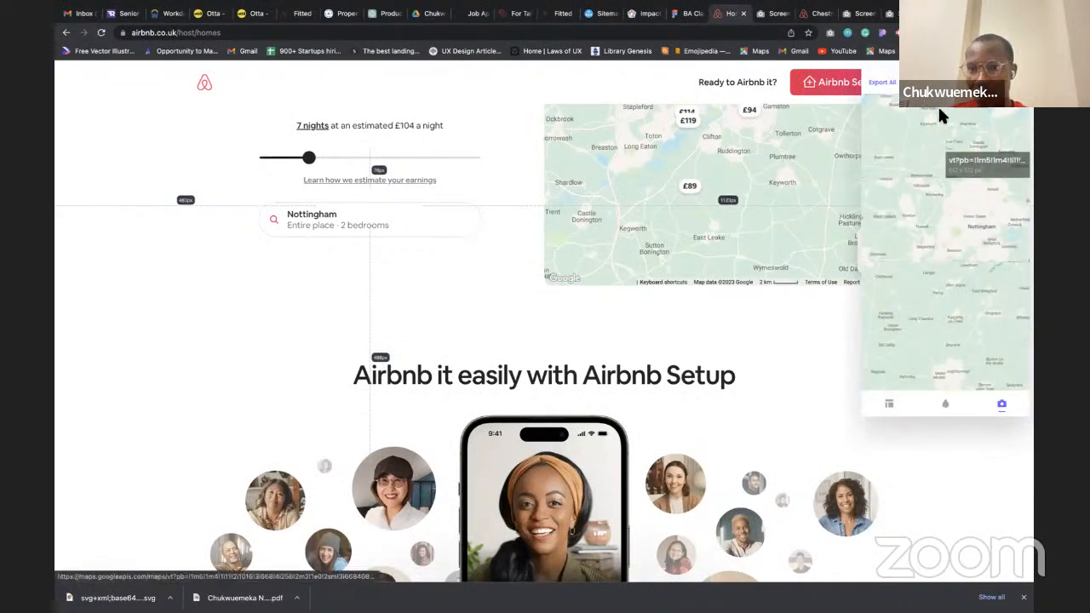
{"action": "left_click", "coordinate": [891, 104]}
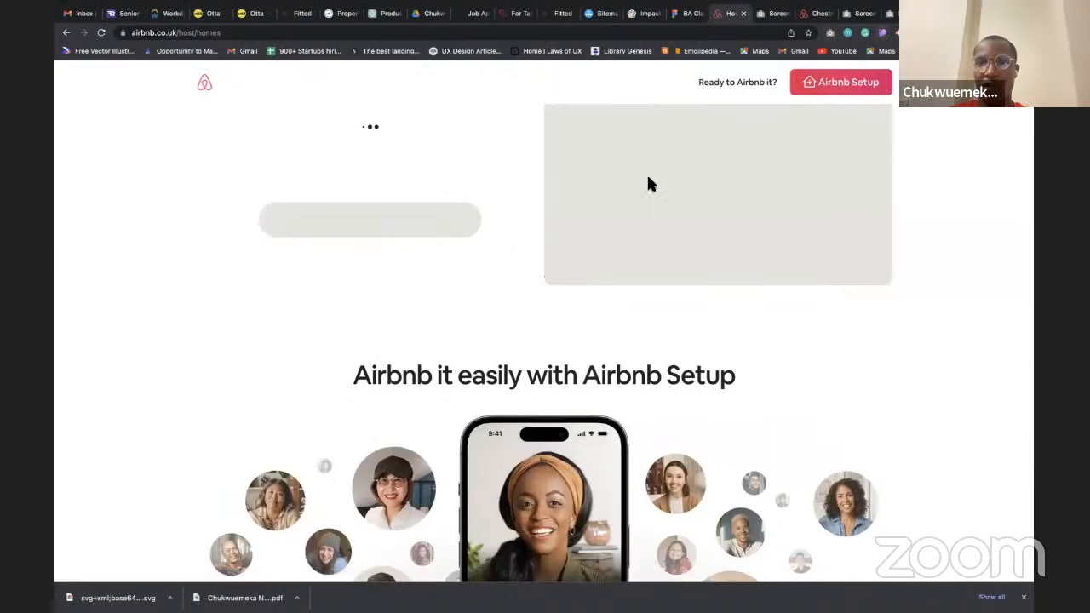
Switch back to Figma and generate a roadmap fill for the placeholder rectangle with the Map Maker plugin, using london as the address
{"action": "left_click", "coordinate": [685, 13]}
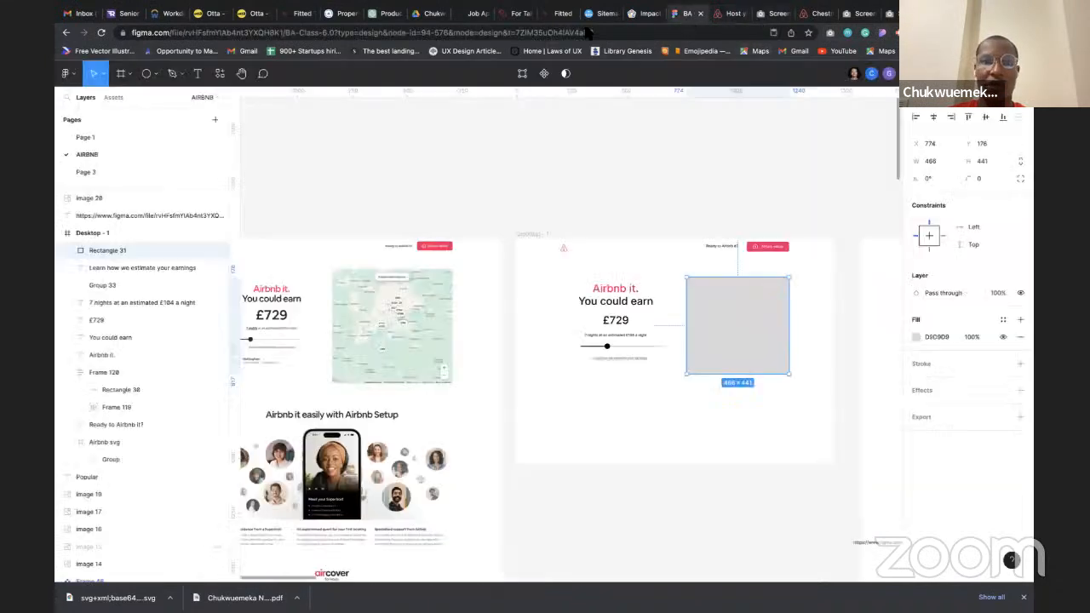
{"action": "left_click", "coordinate": [220, 73]}
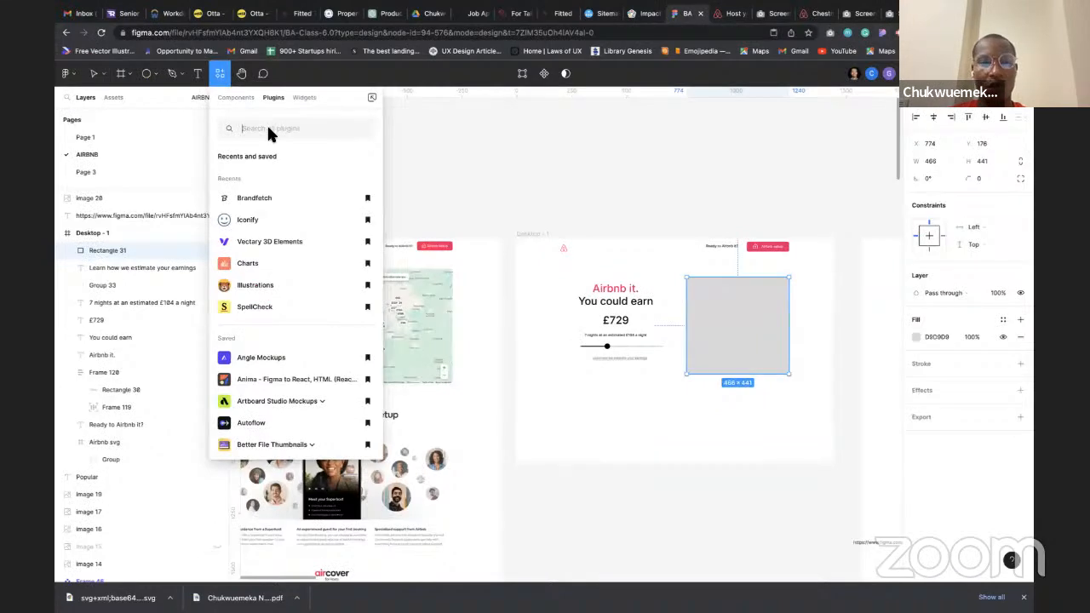
{"action": "type", "text": "map"}
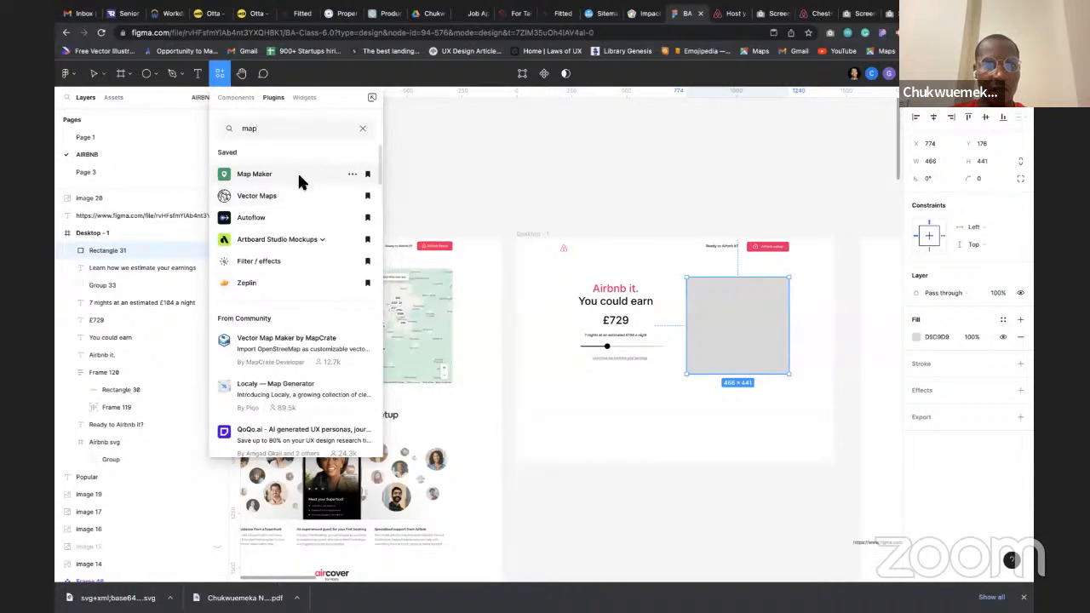
{"action": "left_click", "coordinate": [273, 176]}
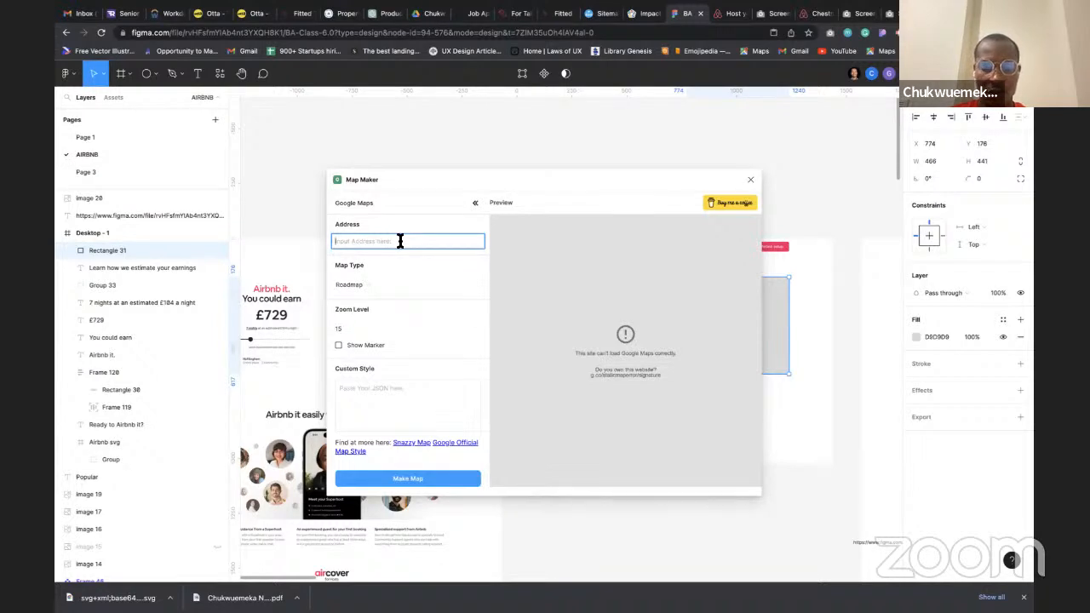
{"action": "type", "text": "london"}
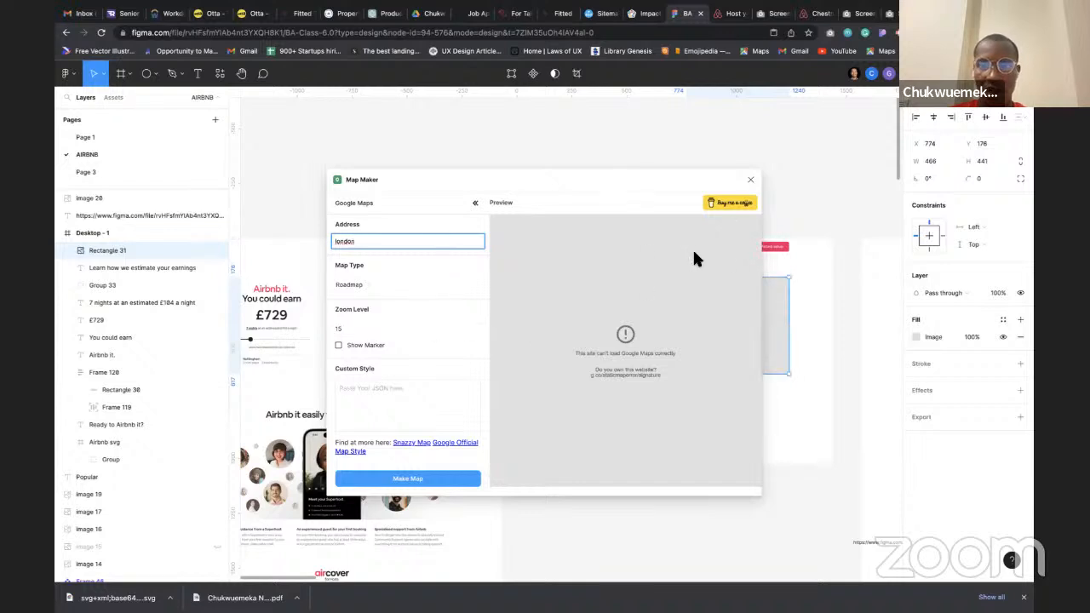
{"action": "left_click", "coordinate": [749, 180]}
Search the plugins for mapsicle and other map generators, then close the plugin list and deselect the rectangle
{"action": "left_click", "coordinate": [219, 73]}
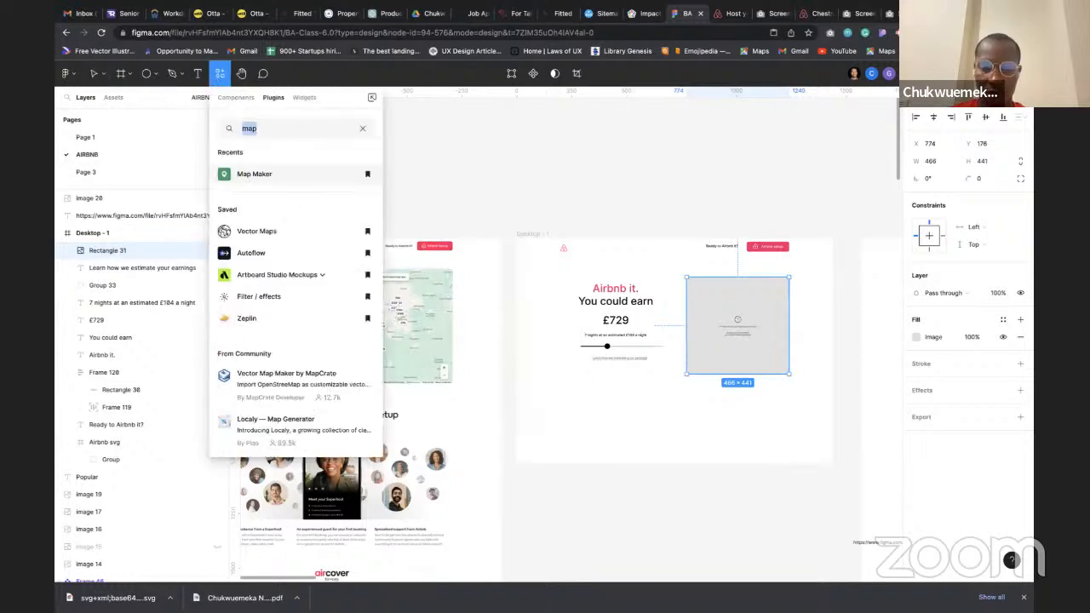
{"action": "left_click", "coordinate": [257, 129]}
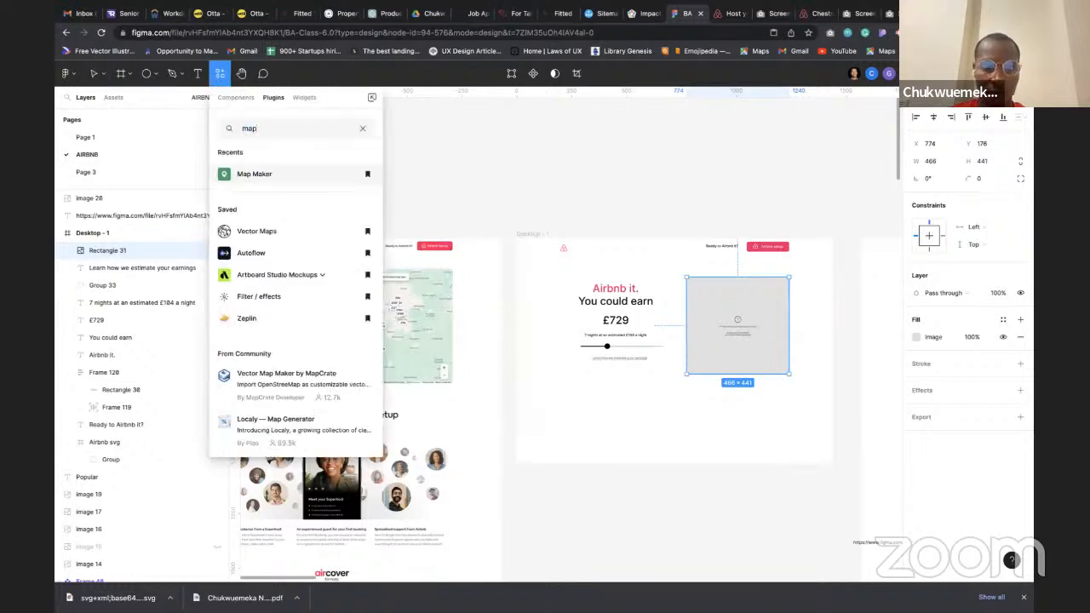
{"action": "type", "text": "s"}
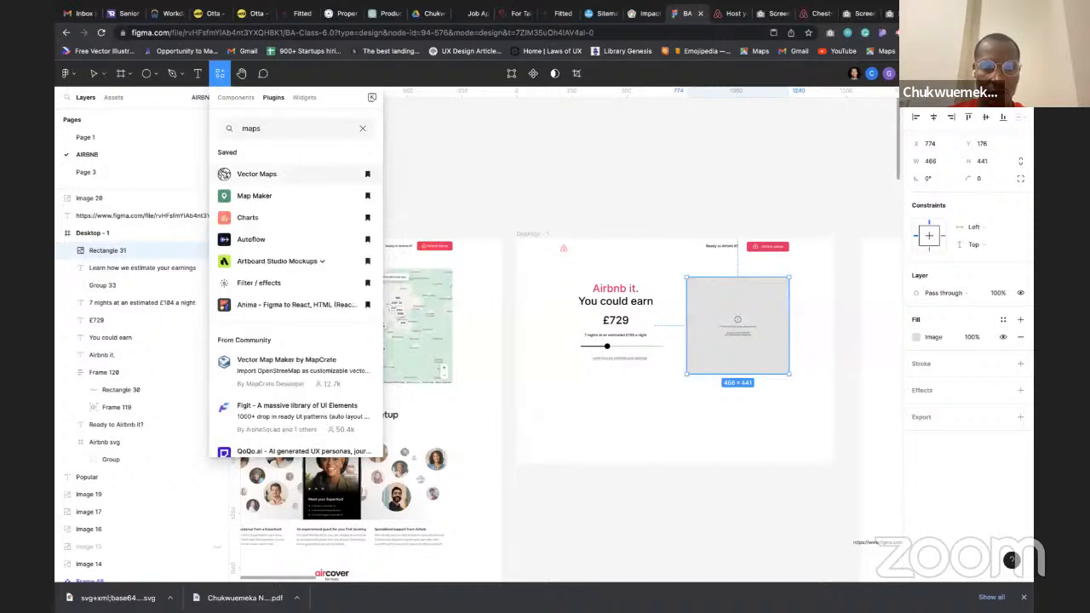
{"action": "type", "text": "icle"}
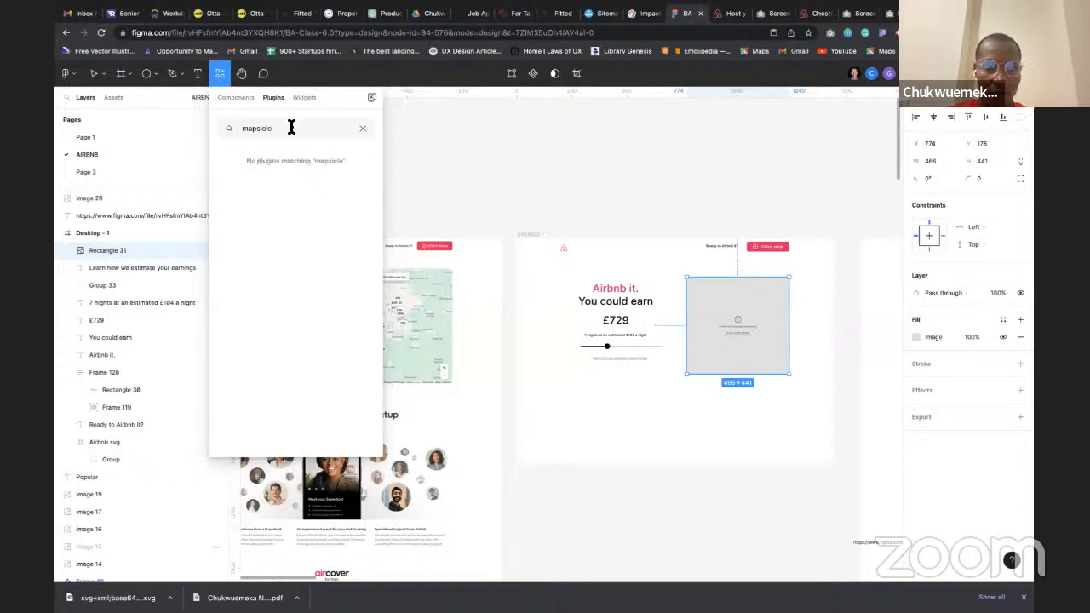
{"action": "key", "text": "BackSpace"}
{"action": "key", "text": "BackSpace"}
{"action": "key", "text": "BackSpace"}
{"action": "key", "text": "BackSpace"}
{"action": "key", "text": "BackSpace"}
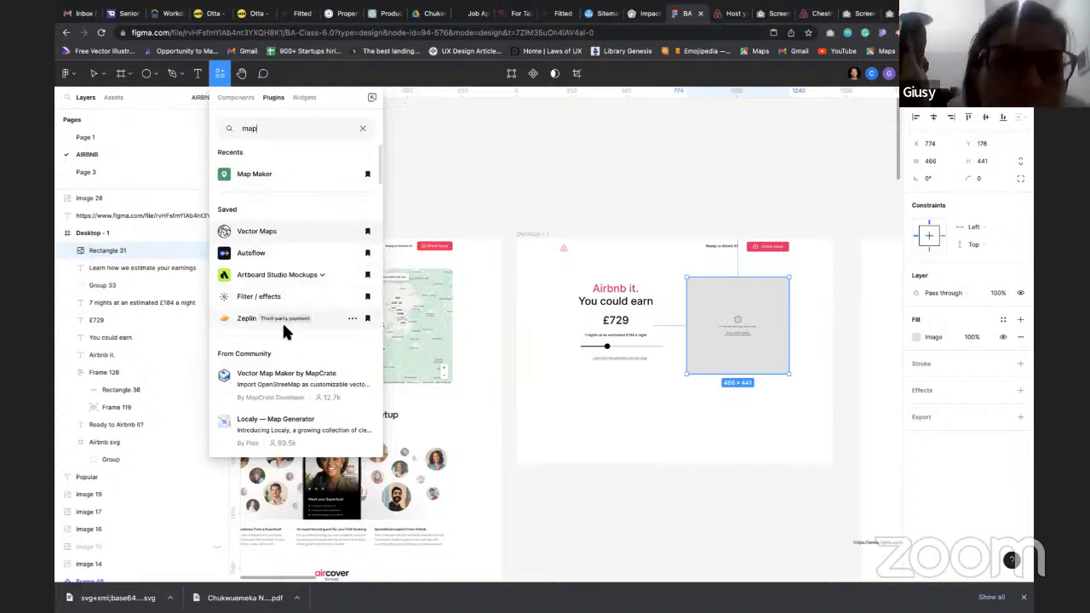
{"action": "left_click", "coordinate": [364, 129]}
{"action": "left_click", "coordinate": [538, 158]}
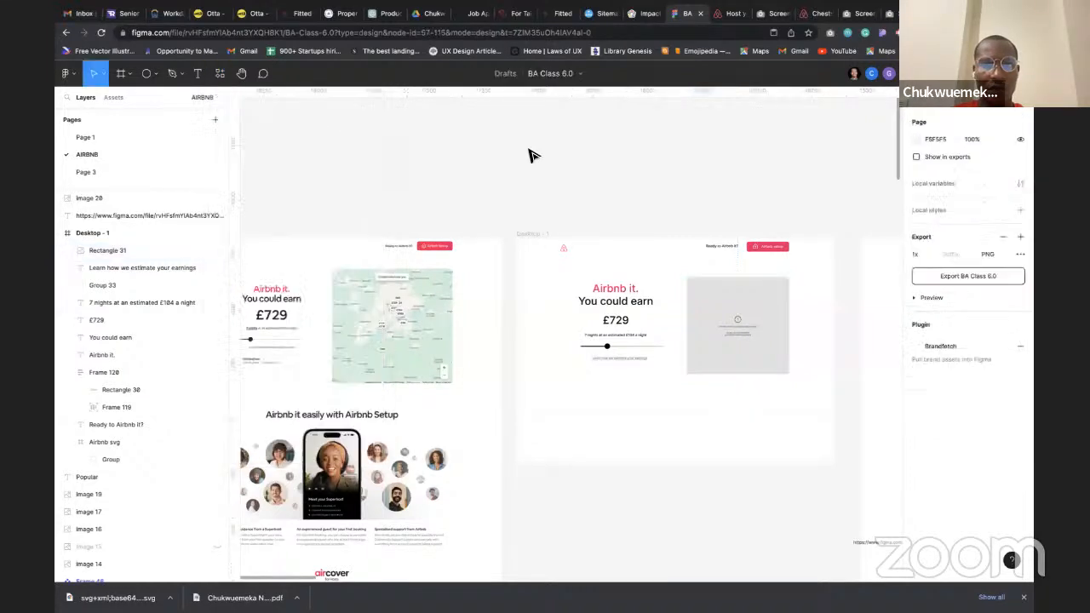
Inspect the generated fill on the placeholder rectangle up close and compare it with the reference hero map
{"action": "scroll", "coordinate": [792, 325], "scroll_direction": "up", "scroll_amount": 5}
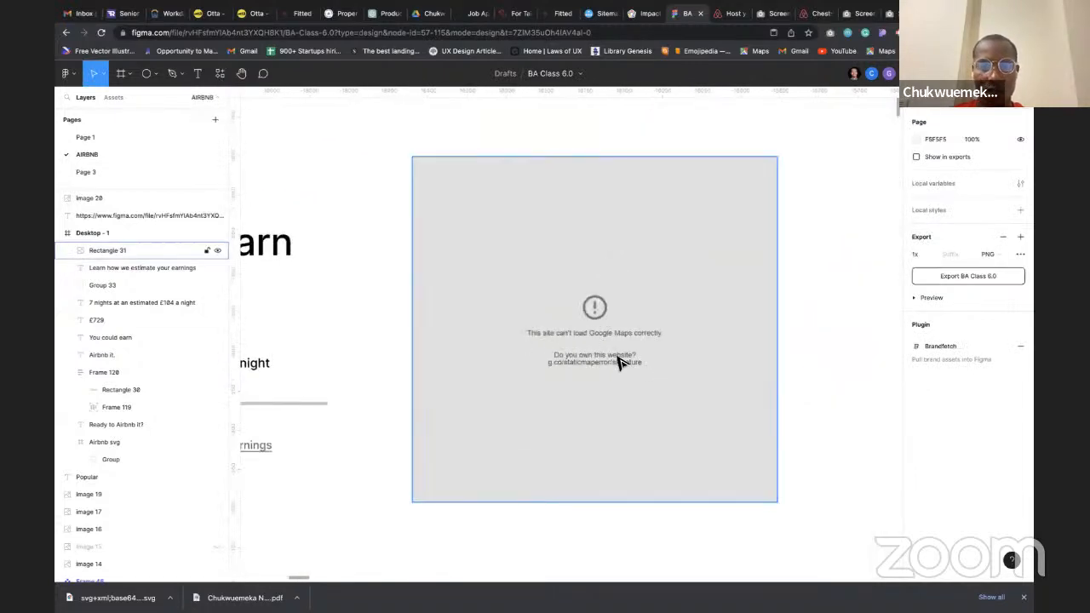
{"action": "left_click", "coordinate": [619, 362]}
{"action": "scroll", "coordinate": [613, 360], "scroll_direction": "down", "scroll_amount": 4}
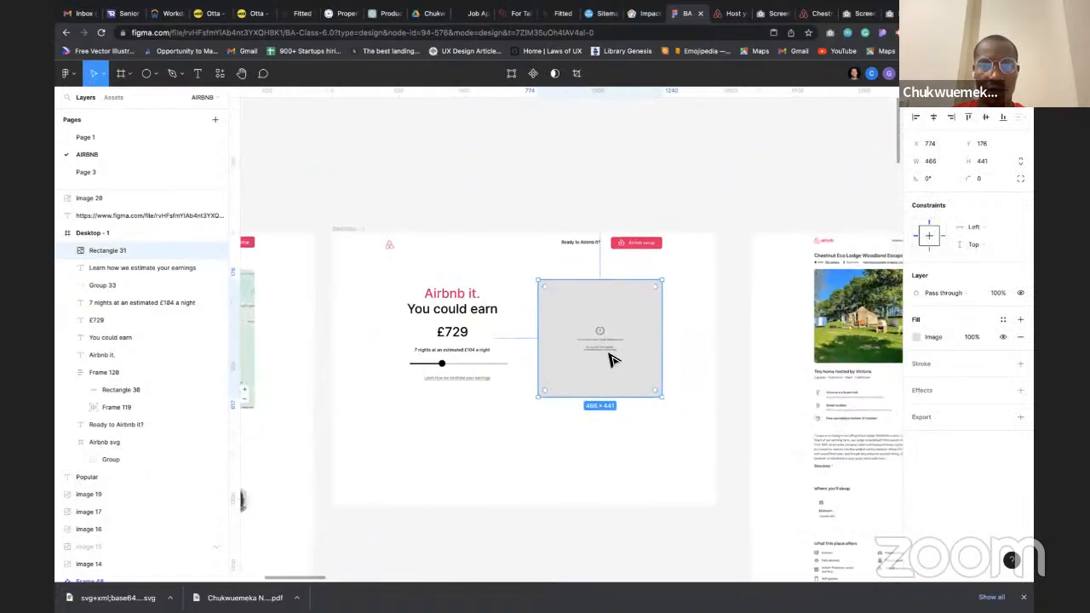
{"action": "scroll", "coordinate": [610, 360], "scroll_direction": "left", "scroll_amount": 2}
{"action": "scroll", "coordinate": [611, 360], "scroll_direction": "down", "scroll_amount": 1}
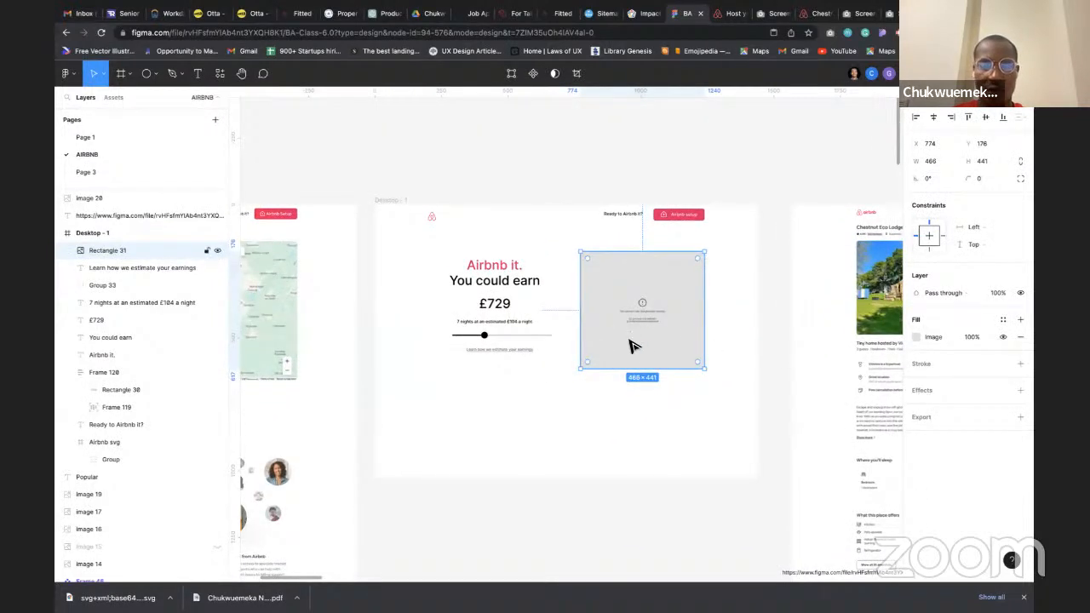
{"action": "scroll", "coordinate": [628, 348], "scroll_direction": "down", "scroll_amount": 3}
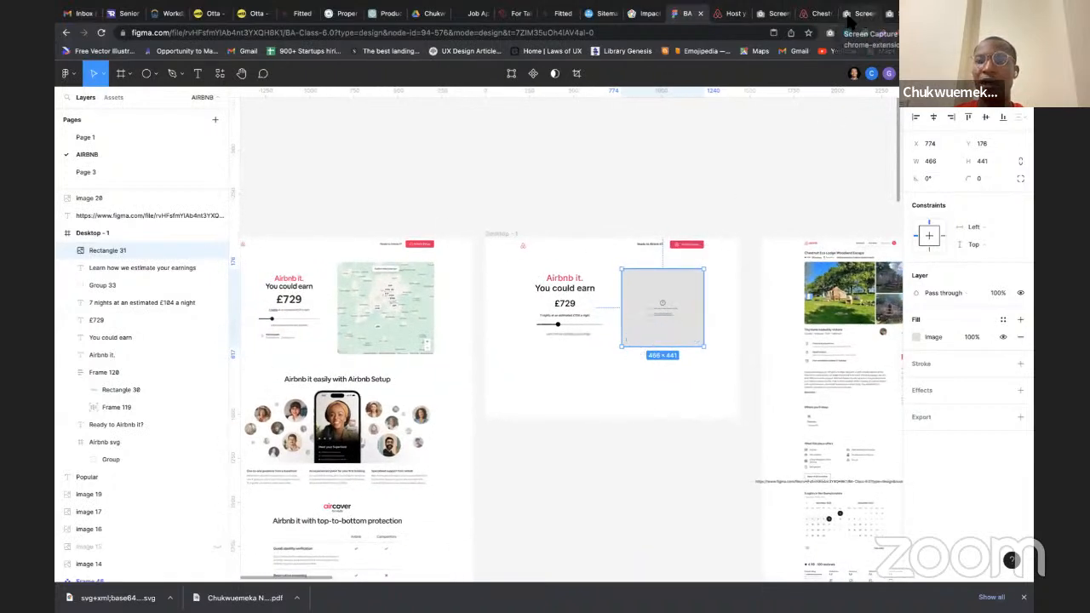
Try to export a map image from the live Airbnb host page's extracted assets, and return to the Figma file
{"action": "left_click", "coordinate": [734, 14]}
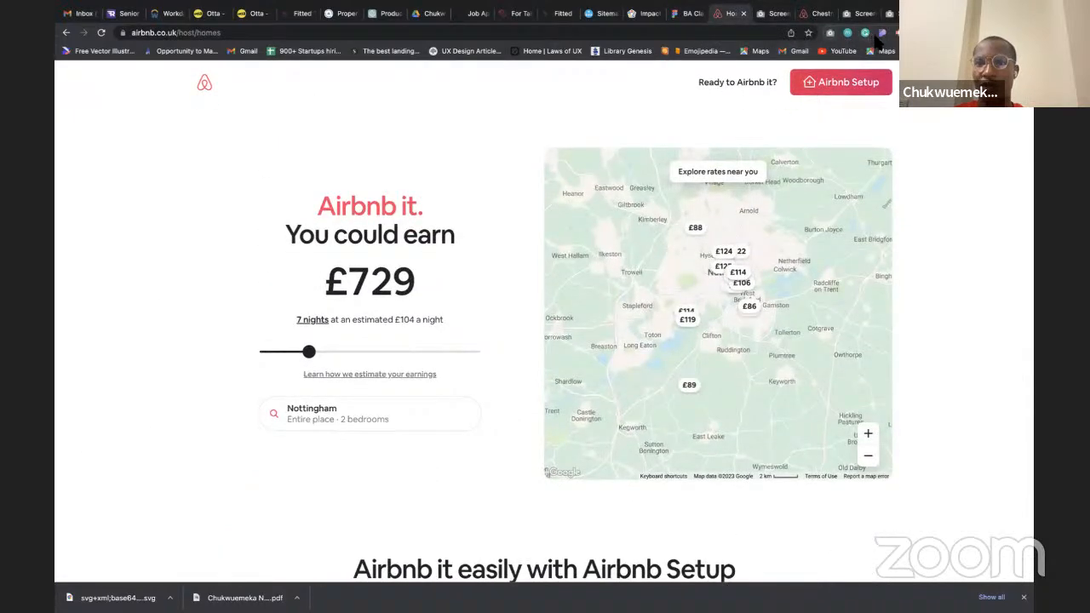
{"action": "left_click", "coordinate": [881, 34]}
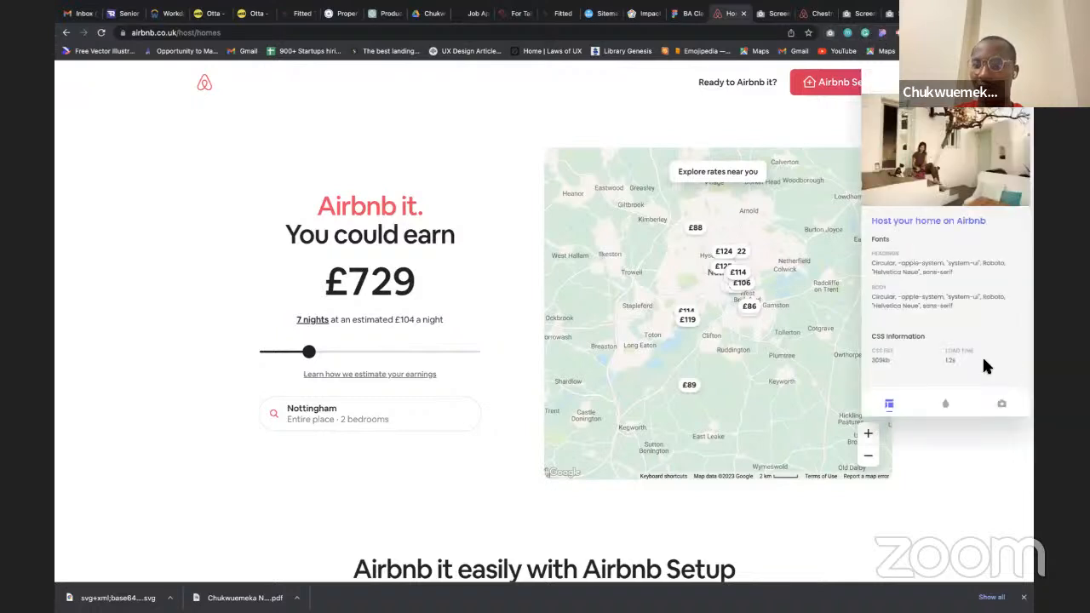
{"action": "left_click", "coordinate": [1000, 413]}
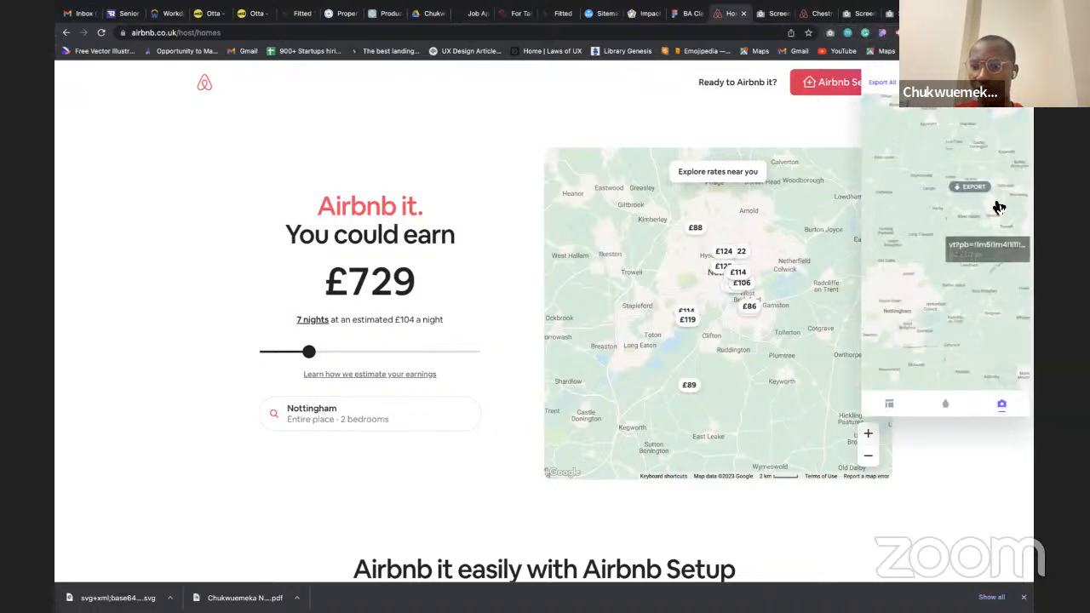
{"action": "left_click", "coordinate": [979, 192]}
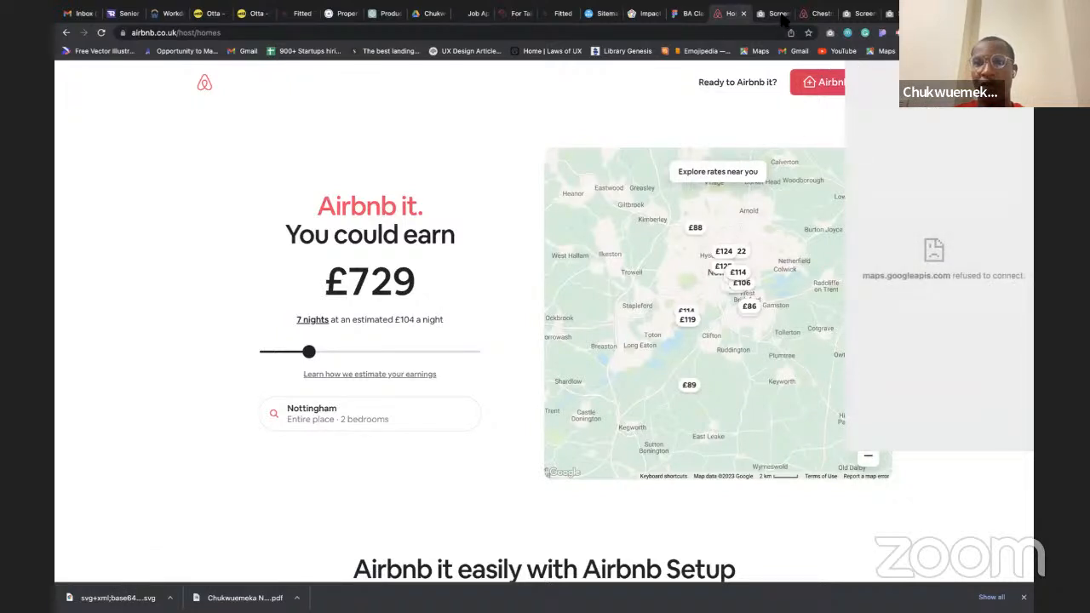
{"action": "left_click", "coordinate": [691, 14]}
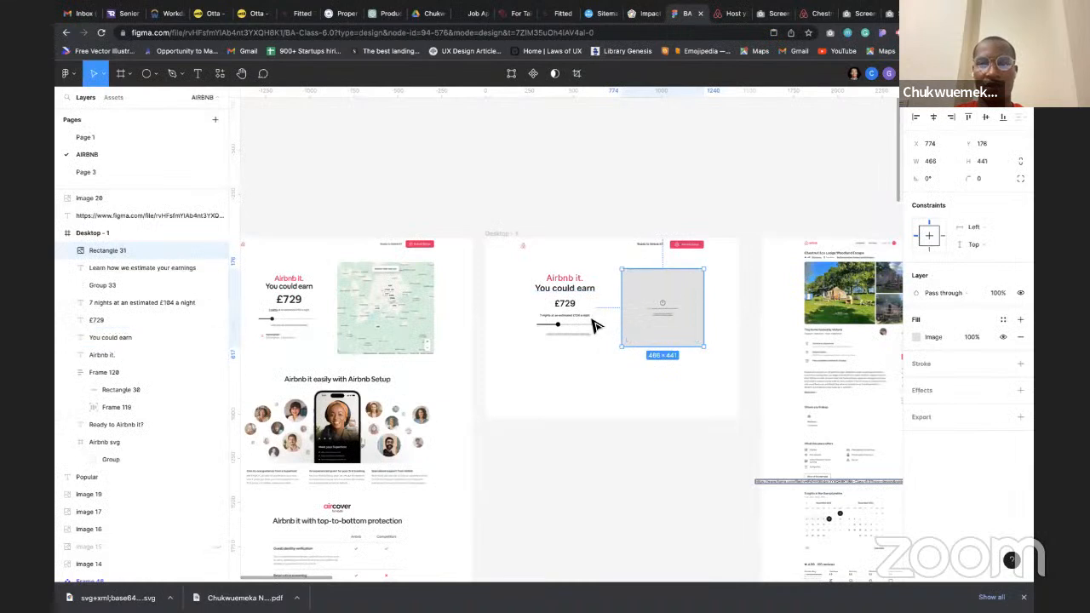
Review the desktop frame alongside the reference host page and property listing page screenshots
{"action": "scroll", "coordinate": [600, 322], "scroll_direction": "down", "scroll_amount": 2}
{"action": "scroll", "coordinate": [601, 322], "scroll_direction": "left", "scroll_amount": 2}
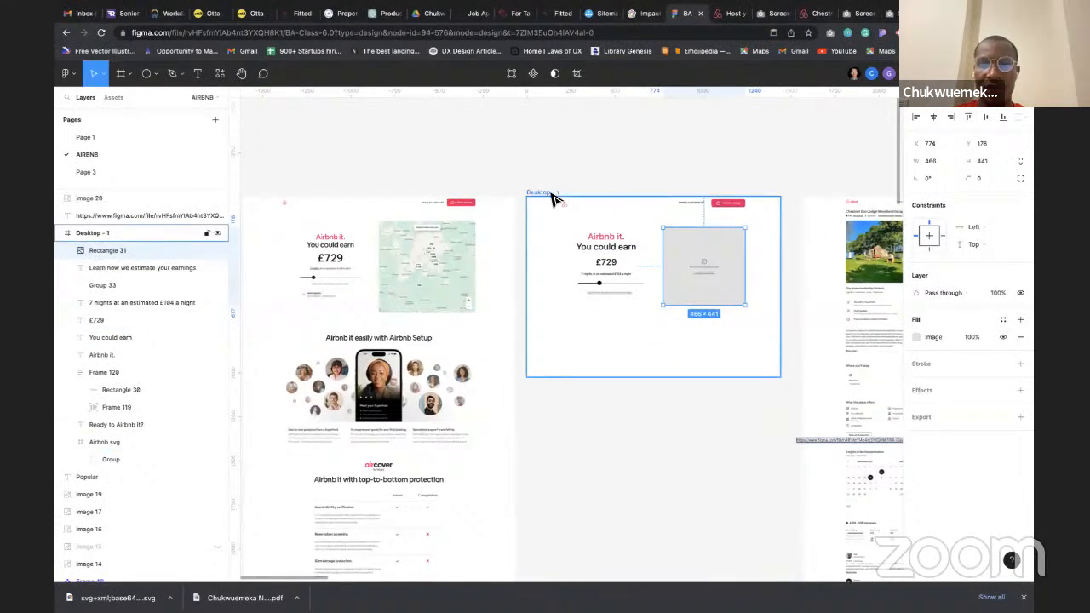
{"action": "scroll", "coordinate": [634, 312], "scroll_direction": "down", "scroll_amount": 5}
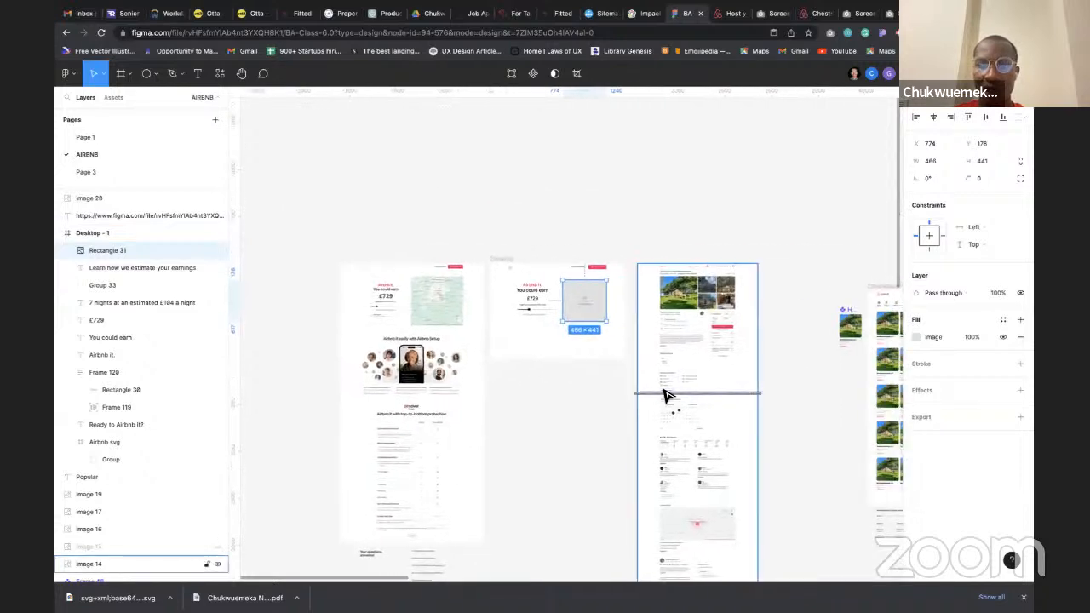
{"action": "scroll", "coordinate": [650, 397], "scroll_direction": "up", "scroll_amount": 6}
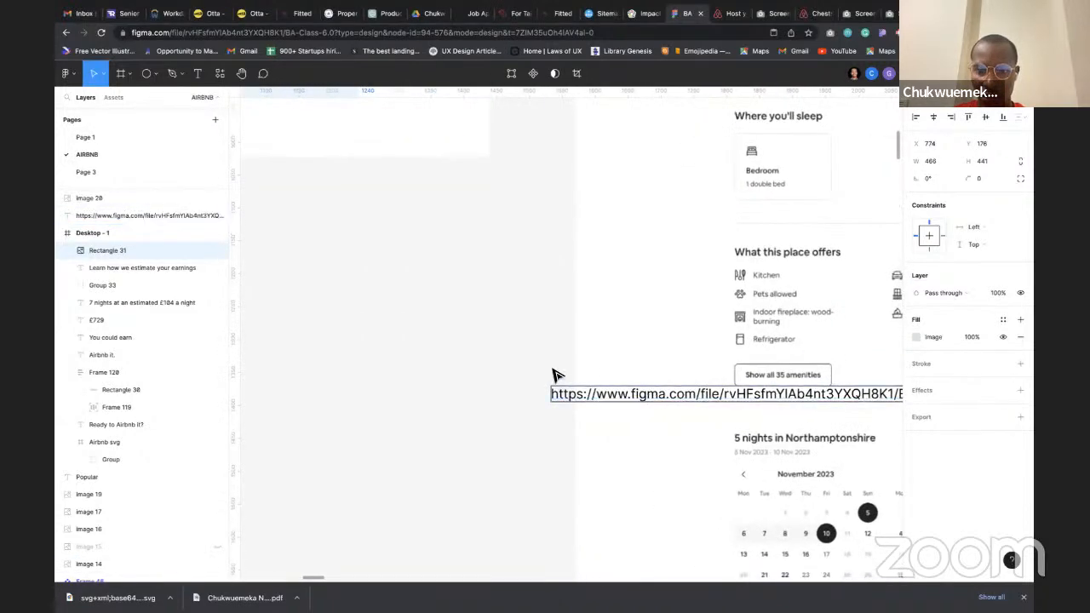
{"action": "scroll", "coordinate": [551, 374], "scroll_direction": "down", "scroll_amount": 5}
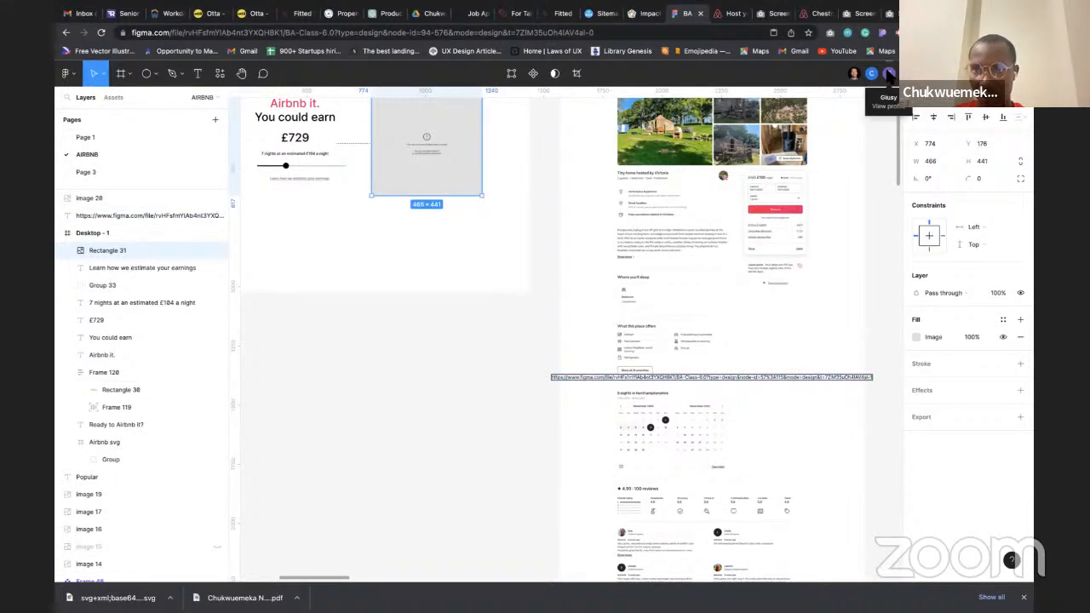
{"action": "scroll", "coordinate": [596, 373], "scroll_direction": "down", "scroll_amount": 3}
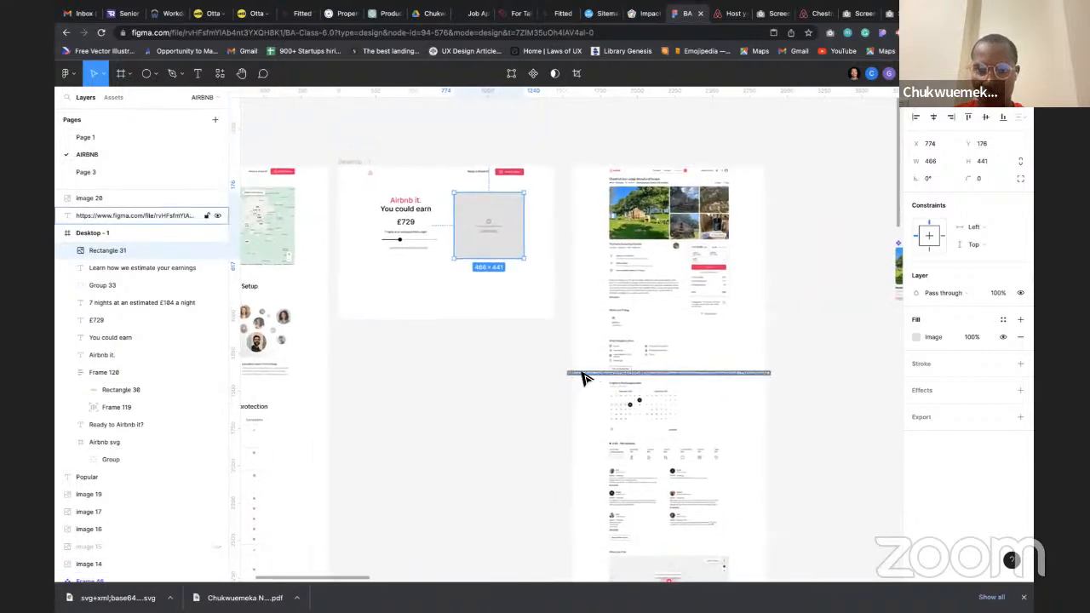
{"action": "scroll", "coordinate": [555, 247], "scroll_direction": "left", "scroll_amount": 5}
{"action": "scroll", "coordinate": [554, 247], "scroll_direction": "up", "scroll_amount": 2}
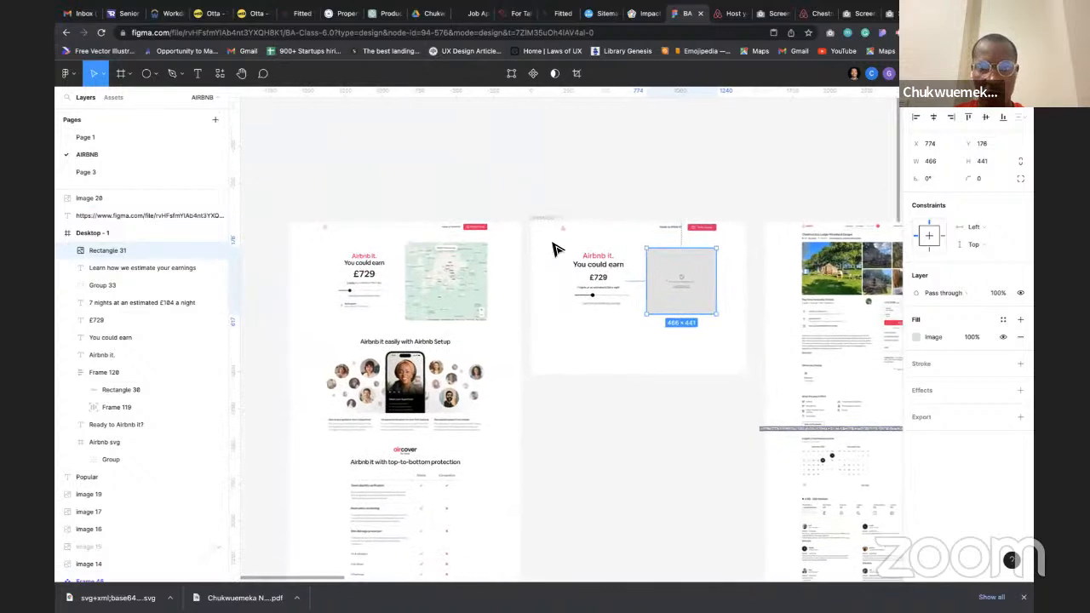
{"action": "scroll", "coordinate": [554, 247], "scroll_direction": "left", "scroll_amount": 1}
{"action": "scroll", "coordinate": [555, 247], "scroll_direction": "right", "scroll_amount": 5}
{"action": "scroll", "coordinate": [554, 248], "scroll_direction": "down", "scroll_amount": 3}
{"action": "scroll", "coordinate": [554, 248], "scroll_direction": "left", "scroll_amount": 1}
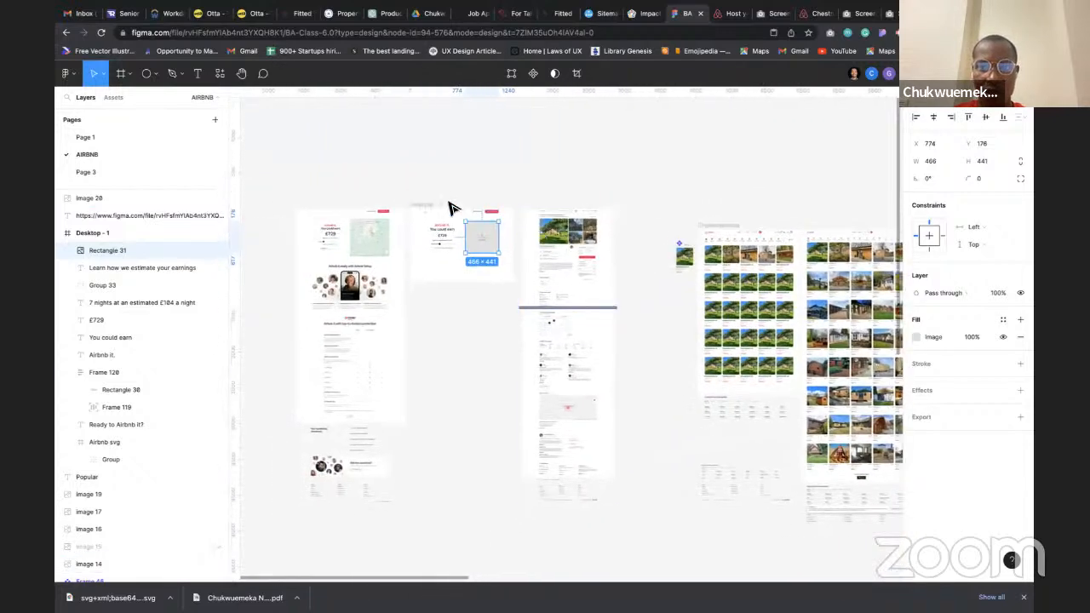
Select the desktop frame, and examine the header and listing cards of the recreated Airbnb homepage frame
{"action": "left_click", "coordinate": [430, 208]}
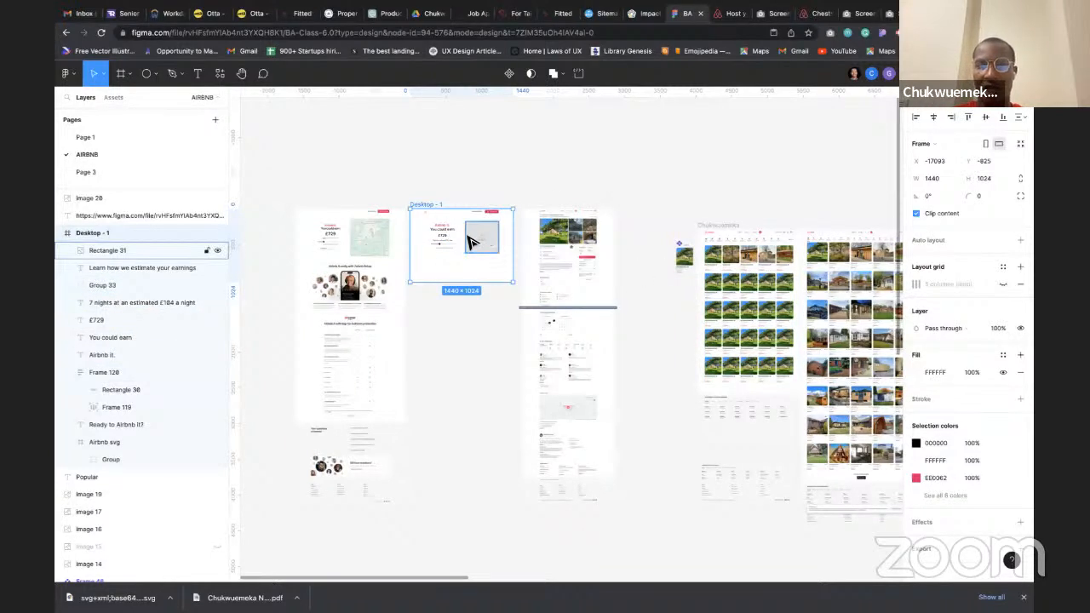
{"action": "scroll", "coordinate": [758, 234], "scroll_direction": "up", "scroll_amount": 2}
{"action": "scroll", "coordinate": [754, 231], "scroll_direction": "up", "scroll_amount": 2}
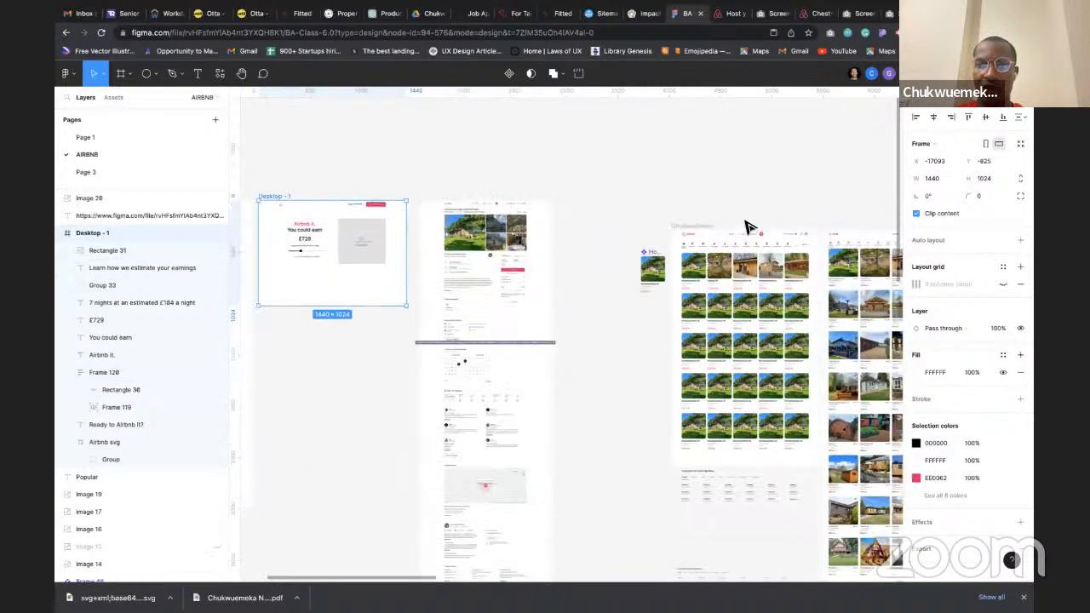
{"action": "scroll", "coordinate": [764, 237], "scroll_direction": "up", "scroll_amount": 2}
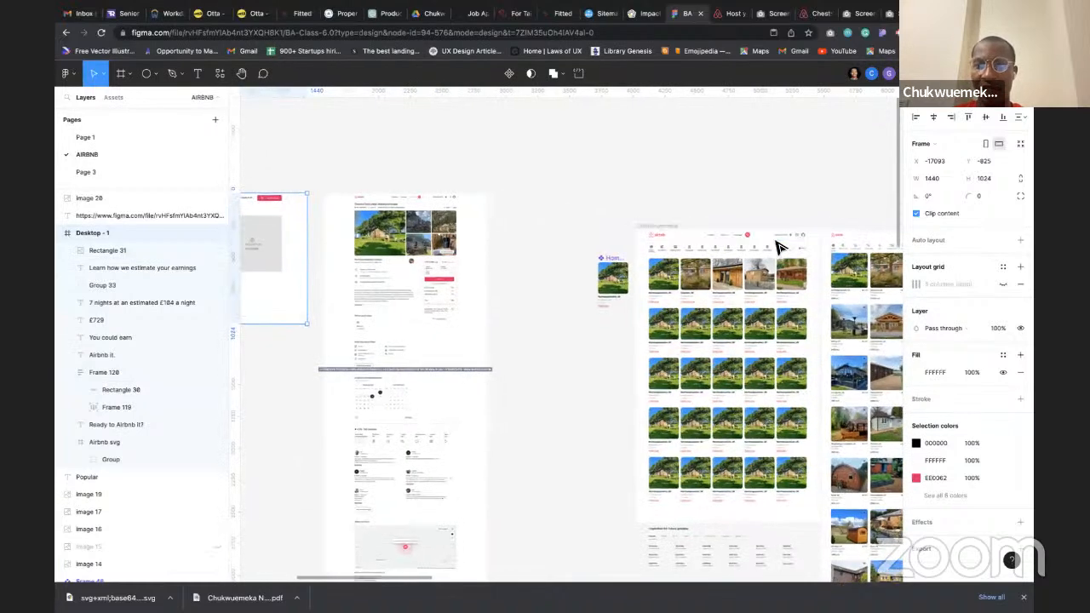
{"action": "scroll", "coordinate": [767, 234], "scroll_direction": "up", "scroll_amount": 3}
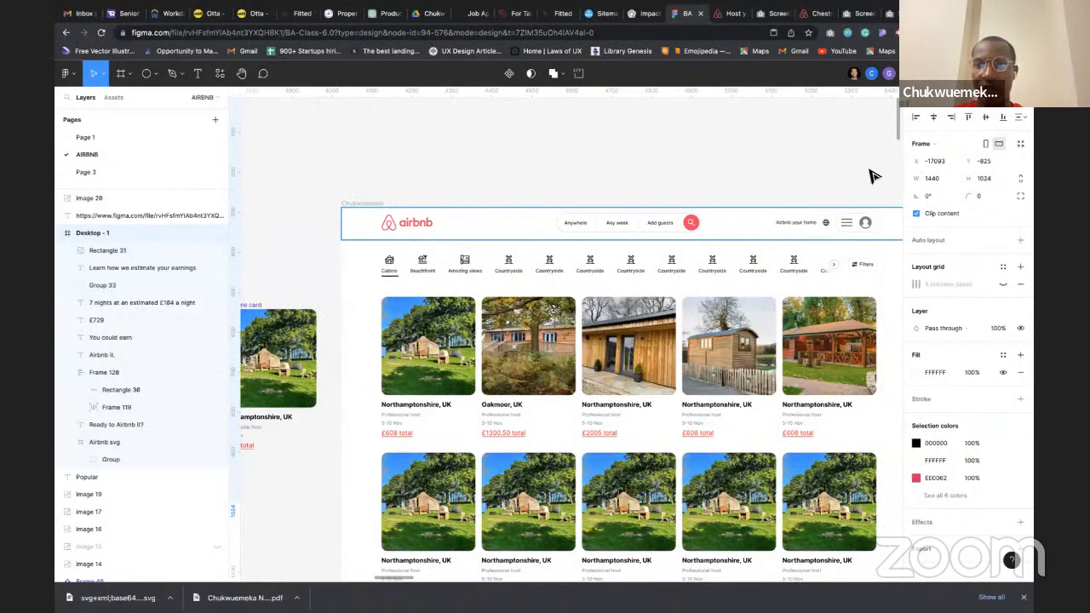
Add an on-click prototype link from the homepage header's "Airbnb your home" text that navigates instantly to the Desktop - 1 frame
{"action": "left_click", "coordinate": [785, 165]}
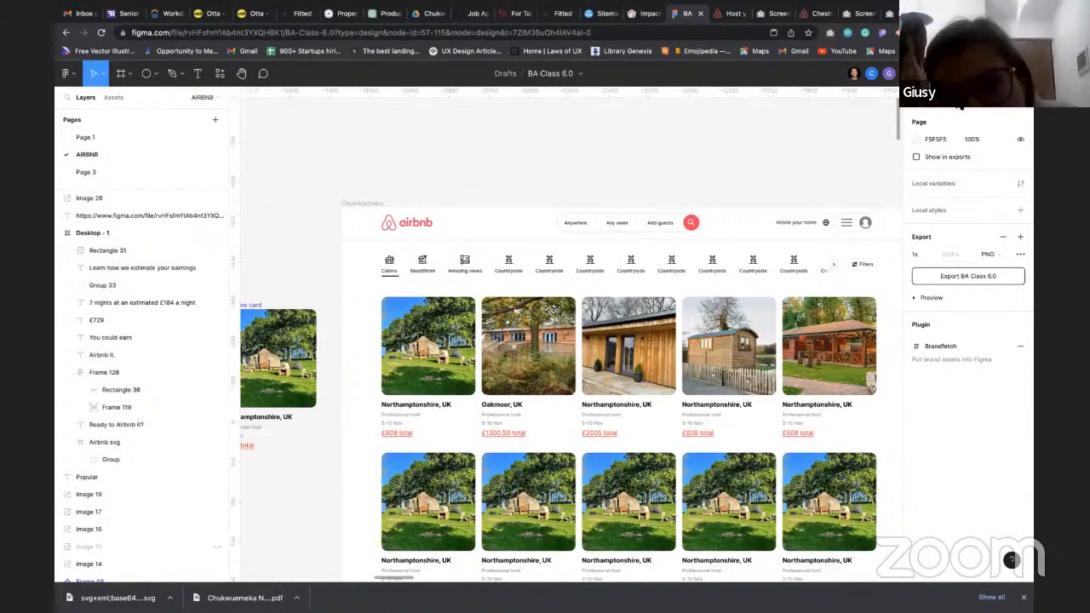
{"action": "left_click", "coordinate": [960, 106]}
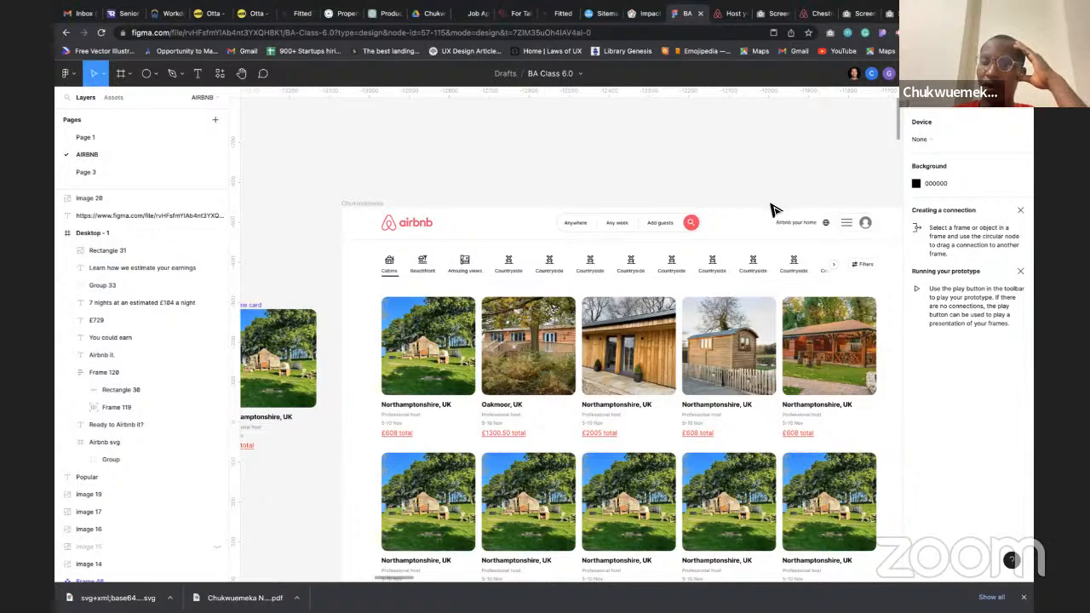
{"action": "left_click", "coordinate": [795, 227]}
{"action": "left_click", "coordinate": [795, 226]}
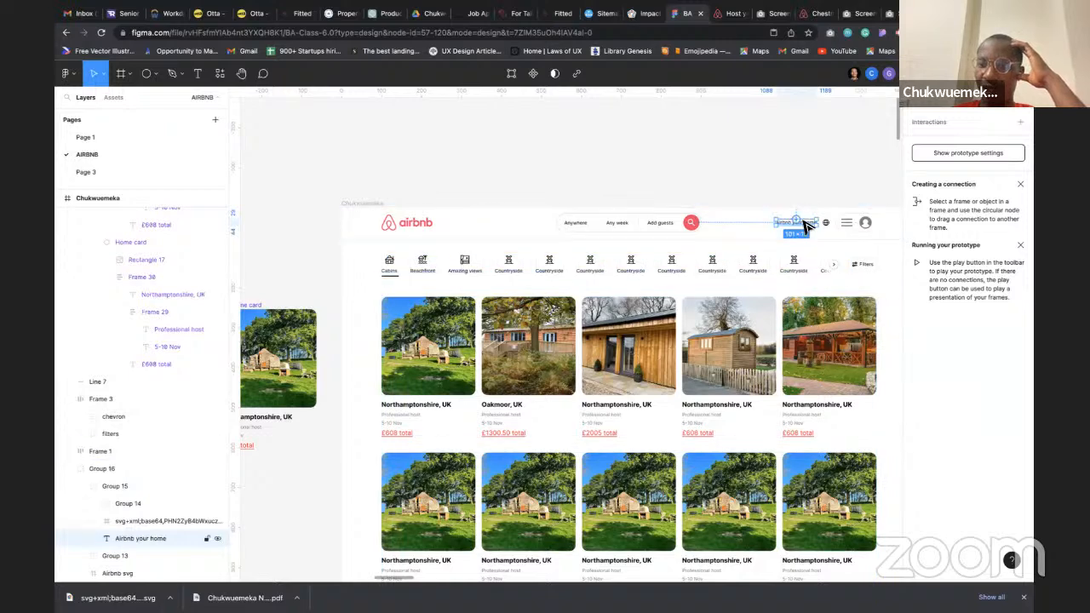
{"action": "scroll", "coordinate": [796, 226], "scroll_direction": "up", "scroll_amount": 5}
{"action": "scroll", "coordinate": [790, 228], "scroll_direction": "up", "scroll_amount": 1}
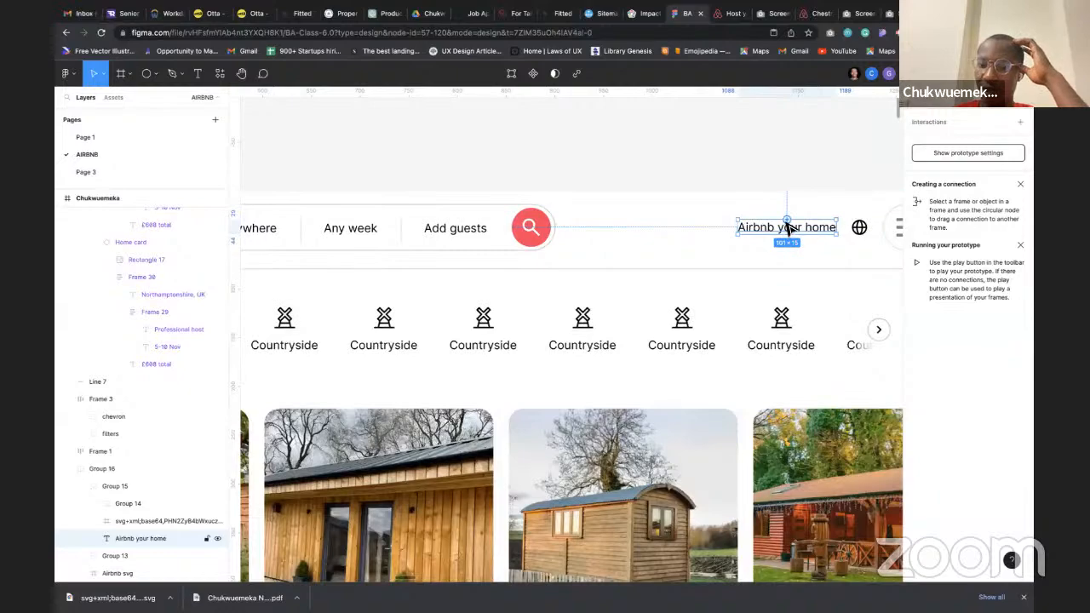
{"action": "scroll", "coordinate": [790, 228], "scroll_direction": "down", "scroll_amount": 4}
{"action": "scroll", "coordinate": [788, 228], "scroll_direction": "down", "scroll_amount": 3}
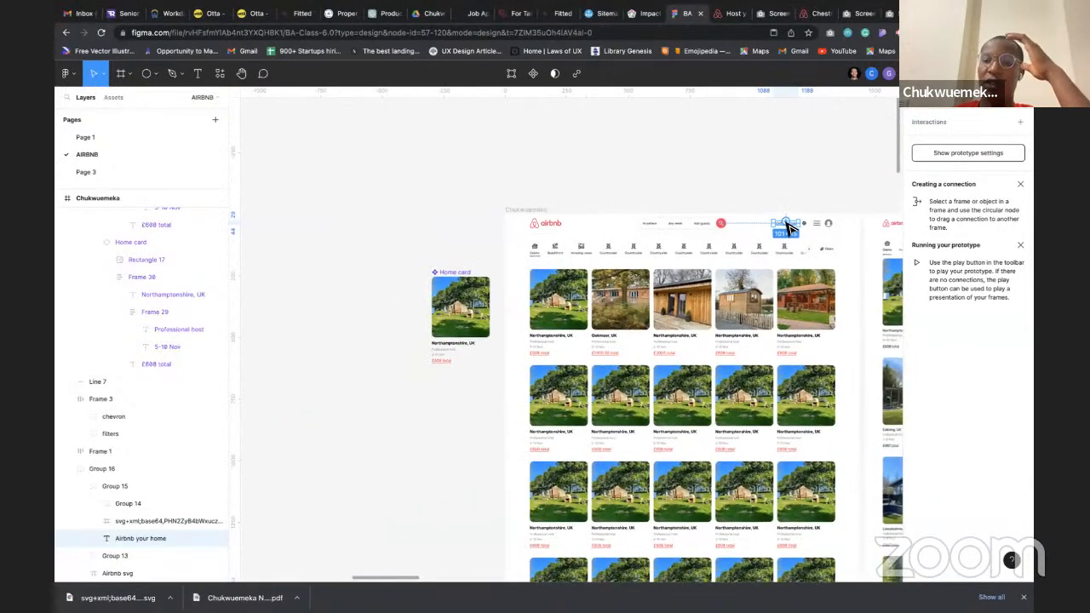
{"action": "scroll", "coordinate": [787, 225], "scroll_direction": "down", "scroll_amount": 5}
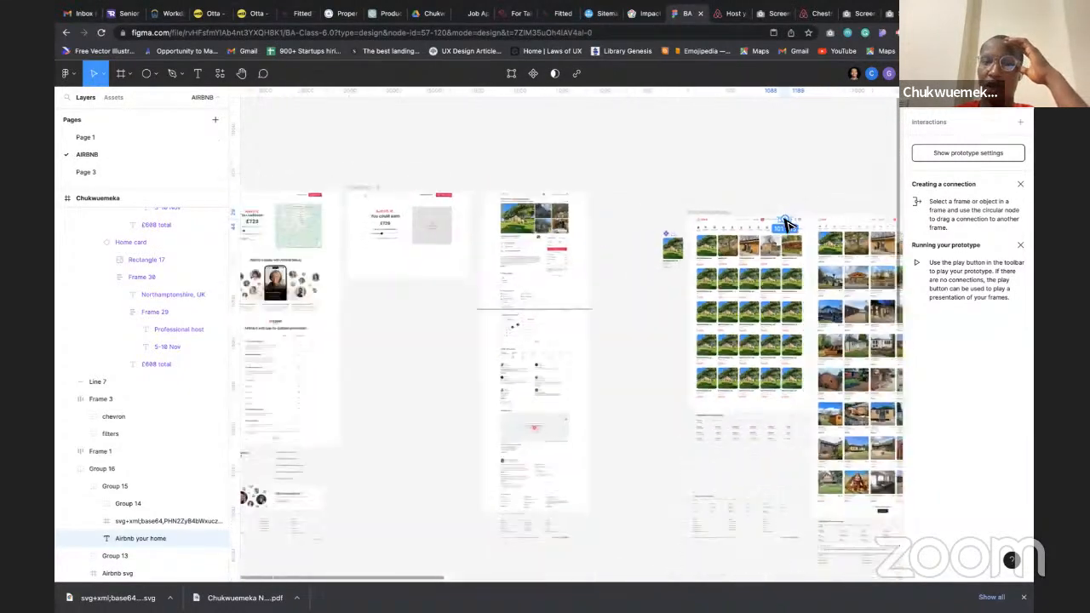
{"action": "left_click_drag", "start_coordinate": [785, 220], "coordinate": [474, 226]}
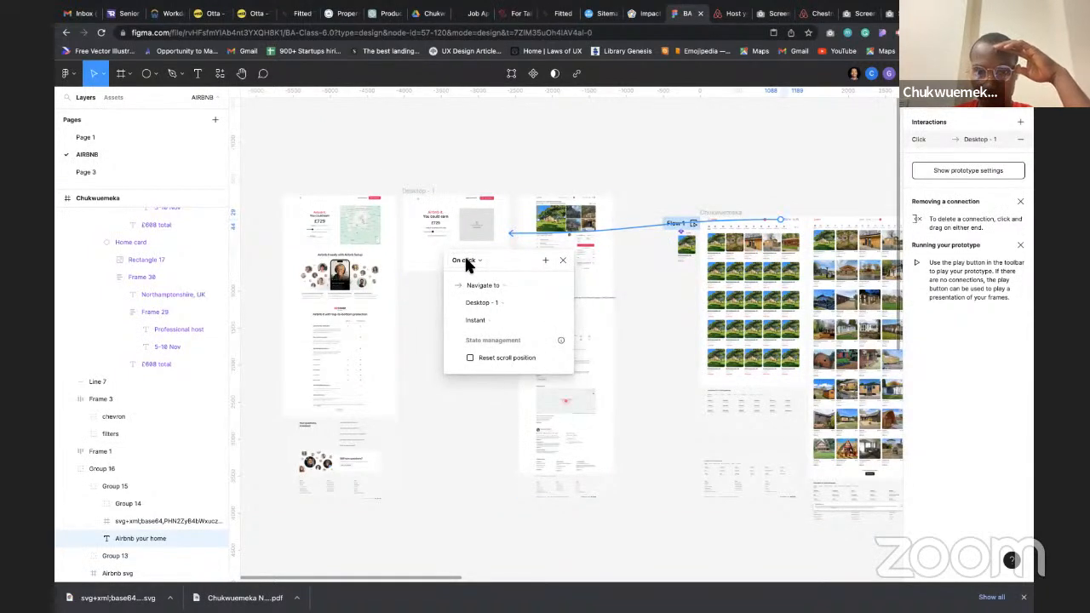
{"action": "scroll", "coordinate": [469, 267], "scroll_direction": "up", "scroll_amount": 5}
{"action": "scroll", "coordinate": [466, 262], "scroll_direction": "down", "scroll_amount": 4}
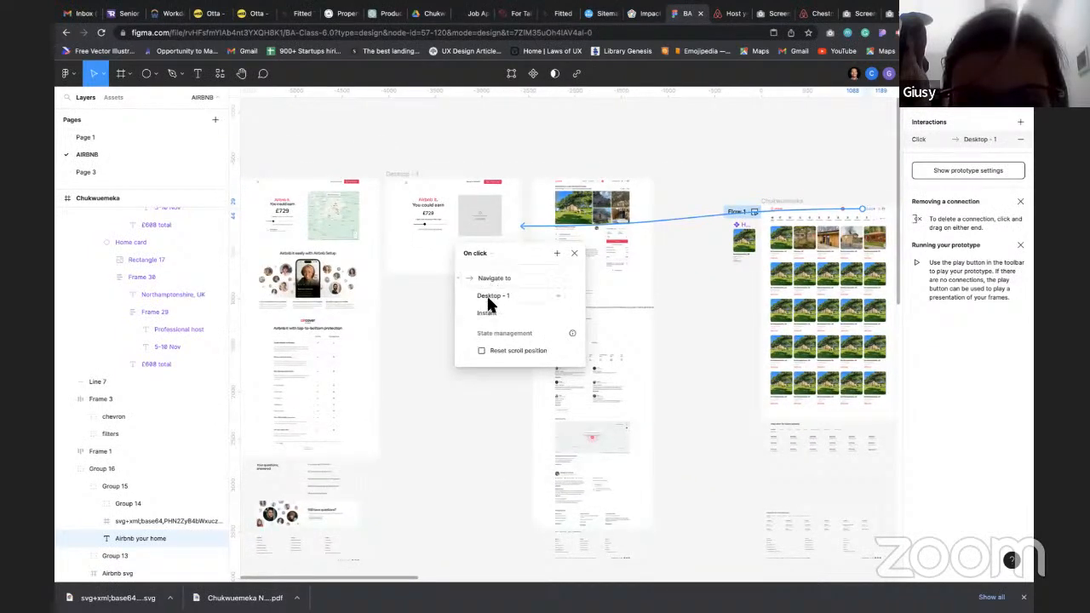
Rename the Desktop - 1 frame as "Airbnb your home"
{"action": "left_click", "coordinate": [400, 174]}
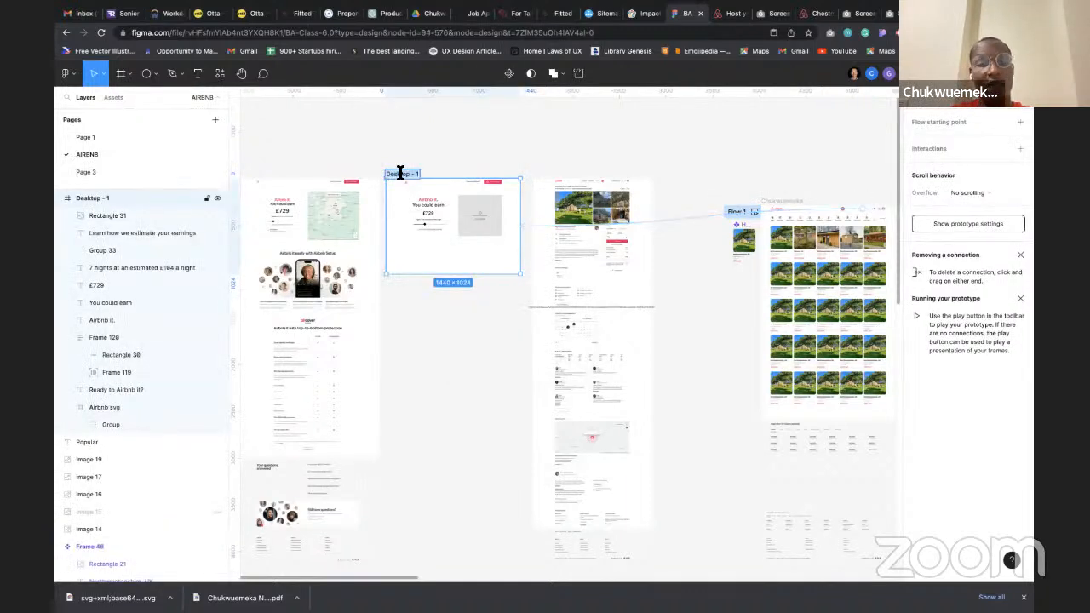
{"action": "type", "text": "A"}
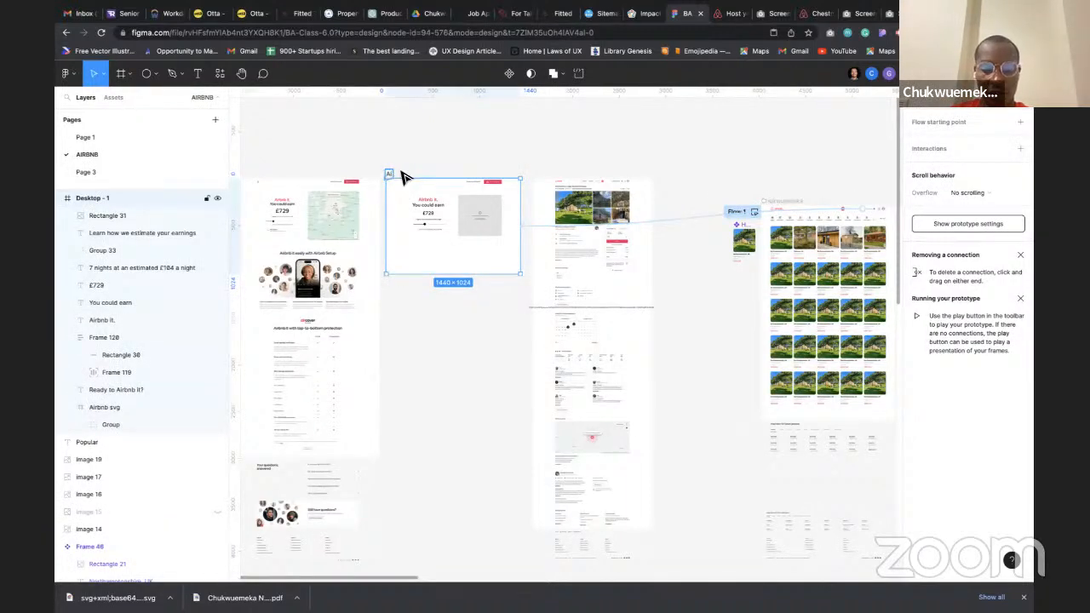
{"action": "type", "text": "irbnb you"}
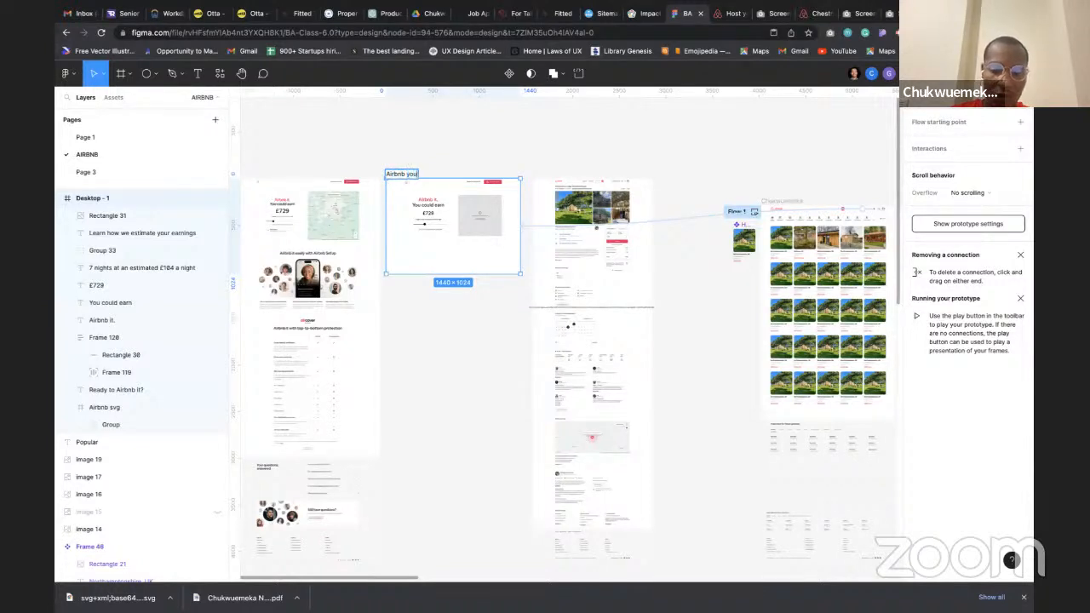
{"action": "type", "text": "r home"}
{"action": "key", "text": "Return"}
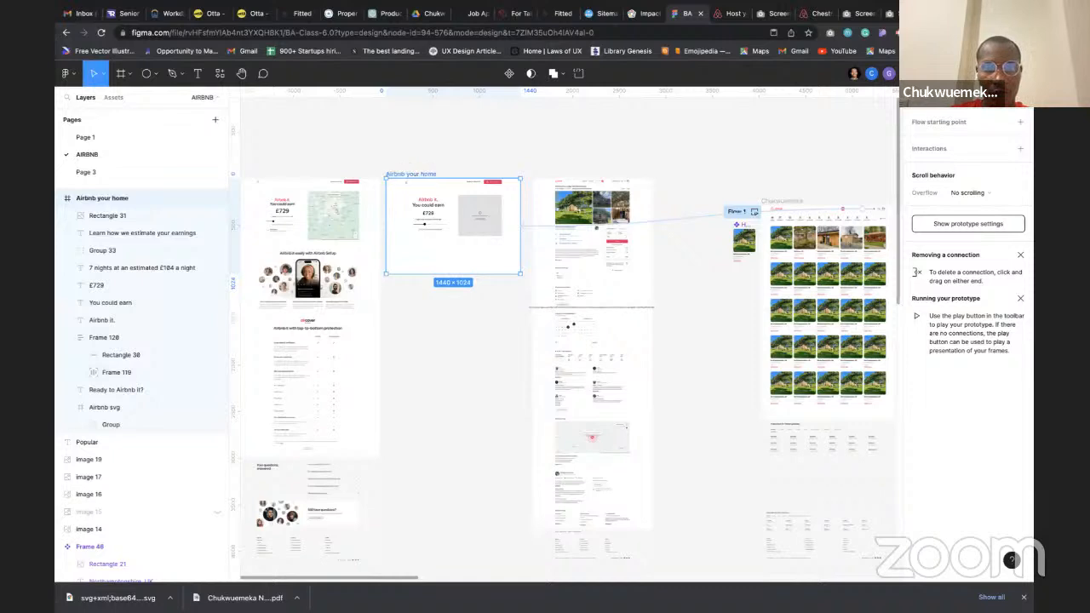
Check the header link's interaction settings, and test the link in an inline preview of Flow 1
{"action": "left_click", "coordinate": [813, 214]}
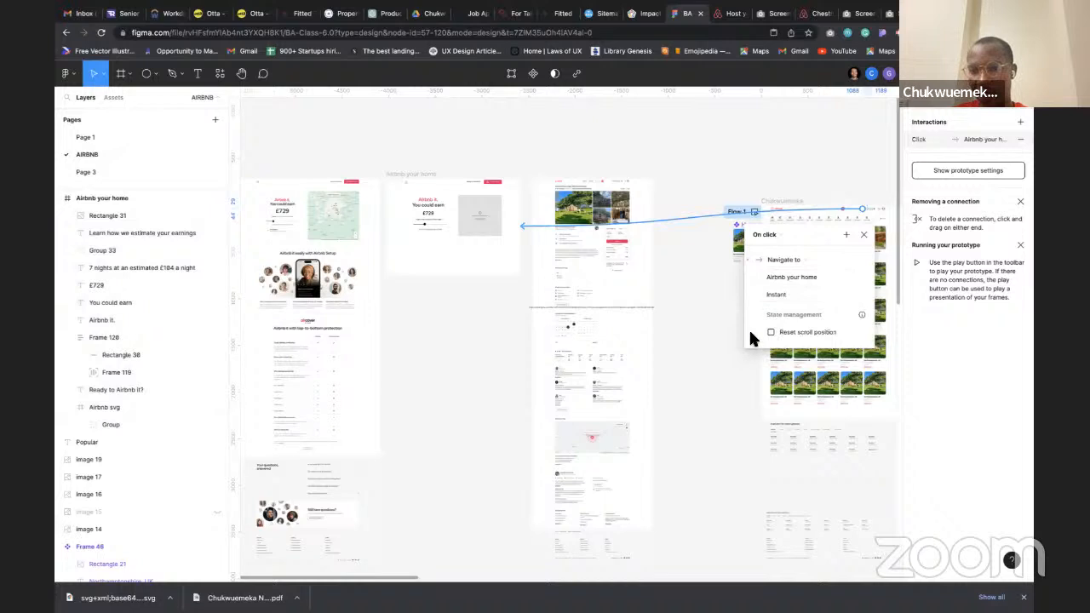
{"action": "left_click", "coordinate": [863, 235]}
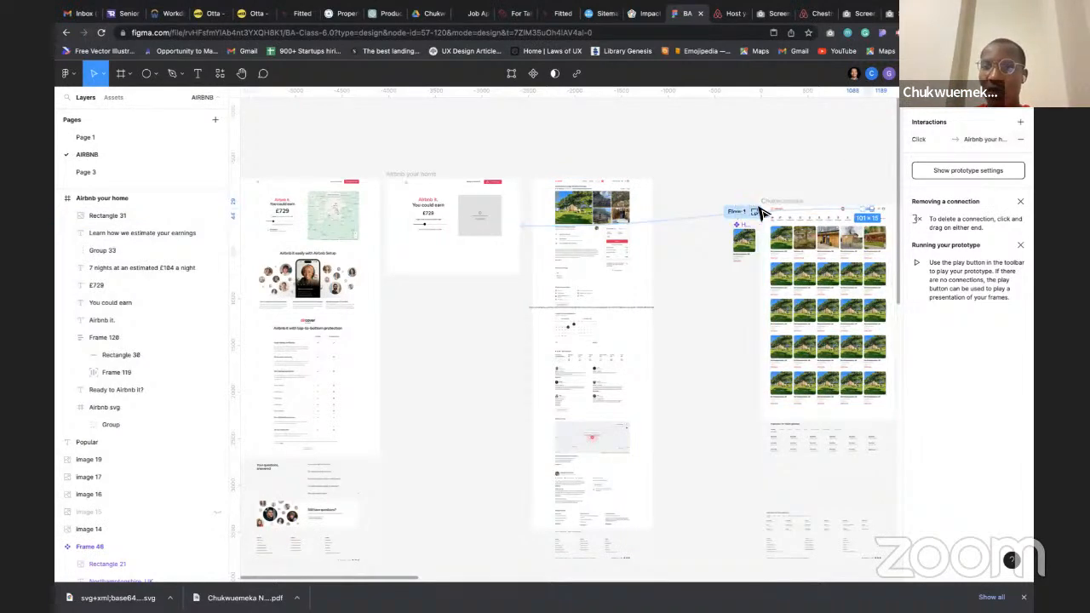
{"action": "scroll", "coordinate": [761, 213], "scroll_direction": "up", "scroll_amount": 10}
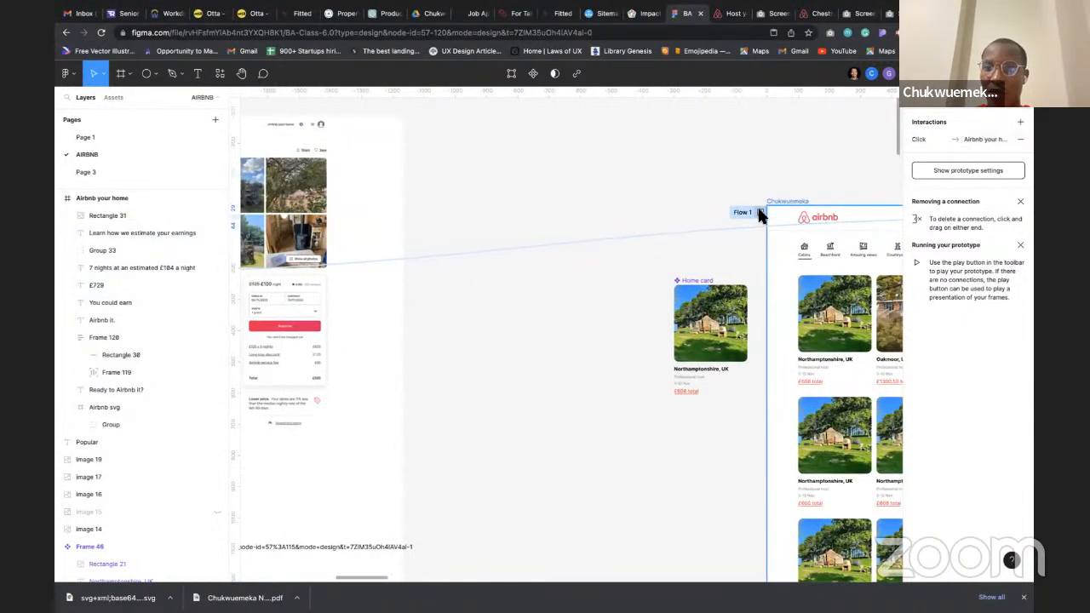
{"action": "left_click", "coordinate": [760, 213]}
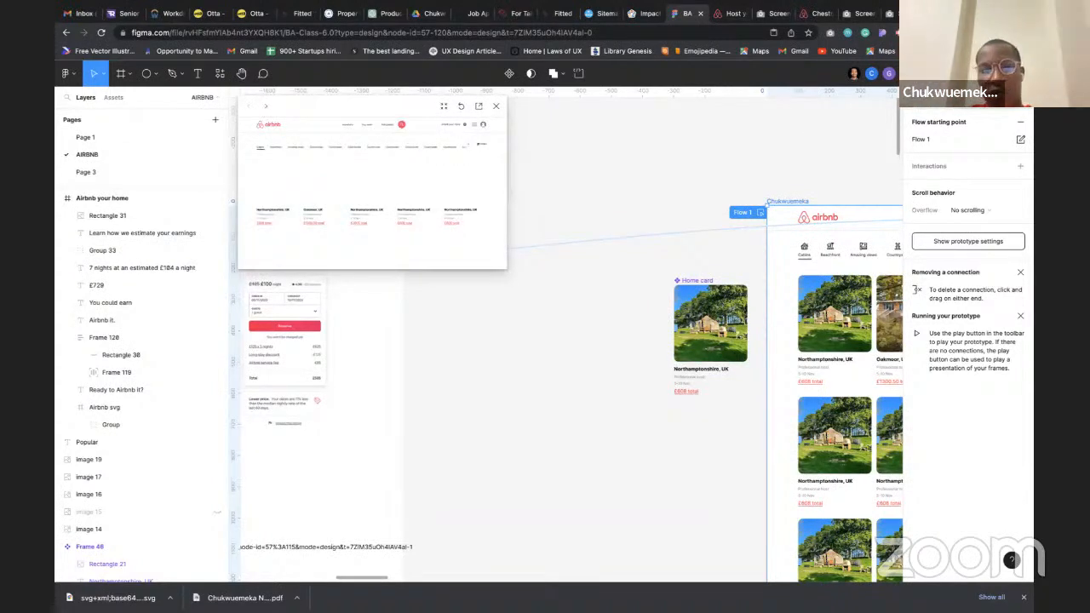
{"action": "left_click", "coordinate": [449, 123]}
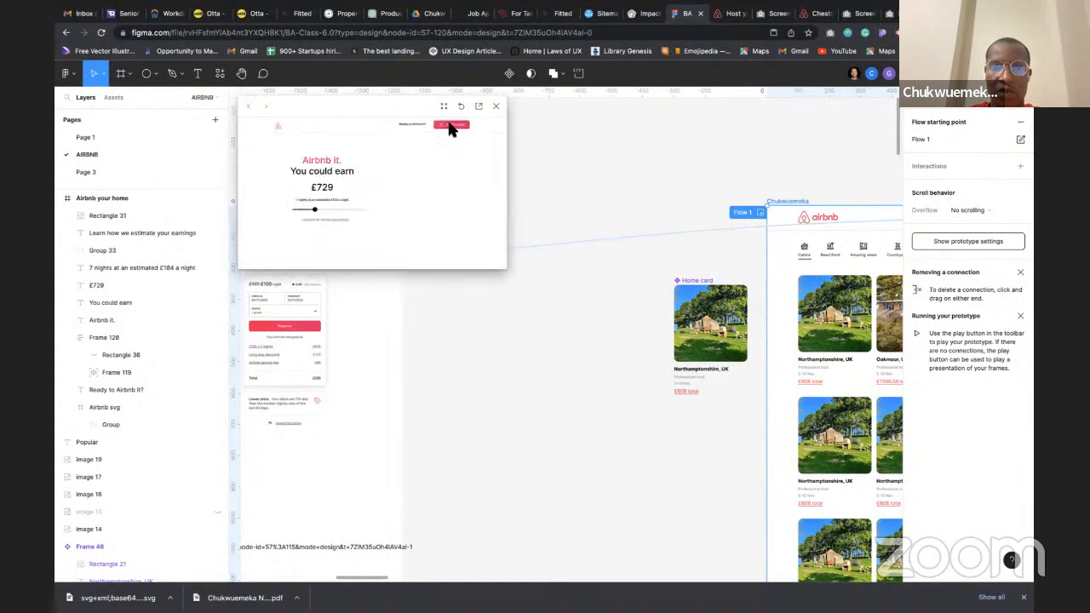
{"action": "left_click", "coordinate": [495, 108]}
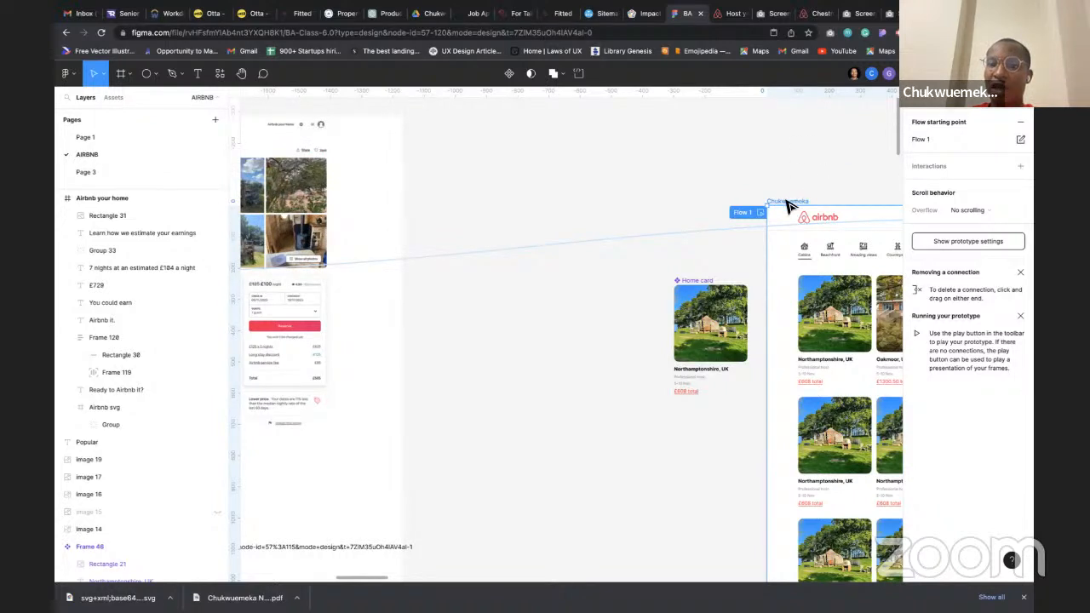
Present the prototype in its own browser tab with the Figma UI hidden, and follow the "Airbnb your home" link
{"action": "left_click", "coordinate": [985, 74]}
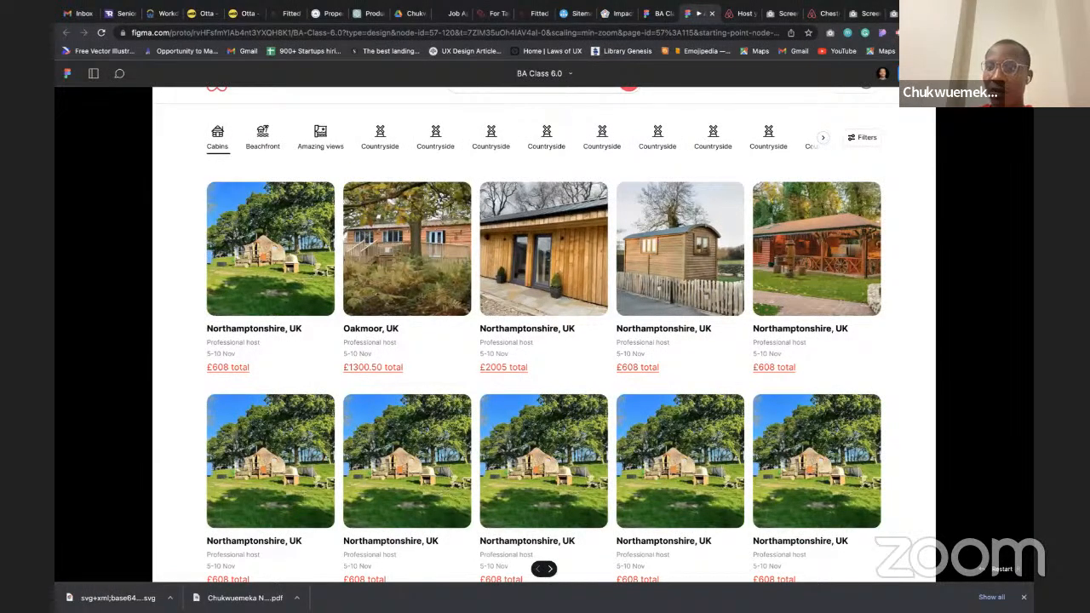
{"action": "left_click", "coordinate": [986, 73]}
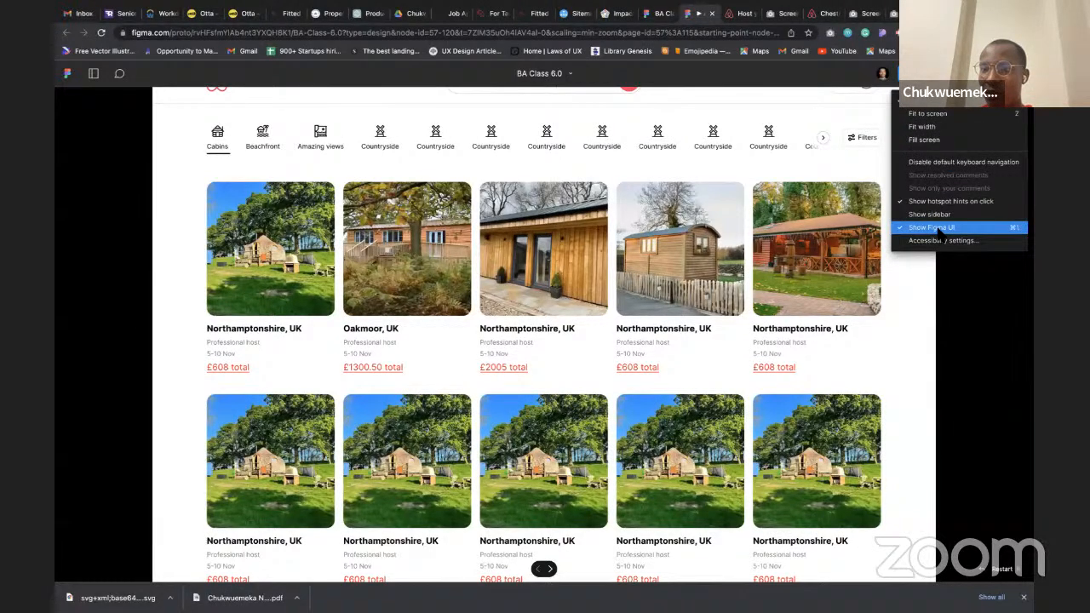
{"action": "left_click", "coordinate": [937, 228]}
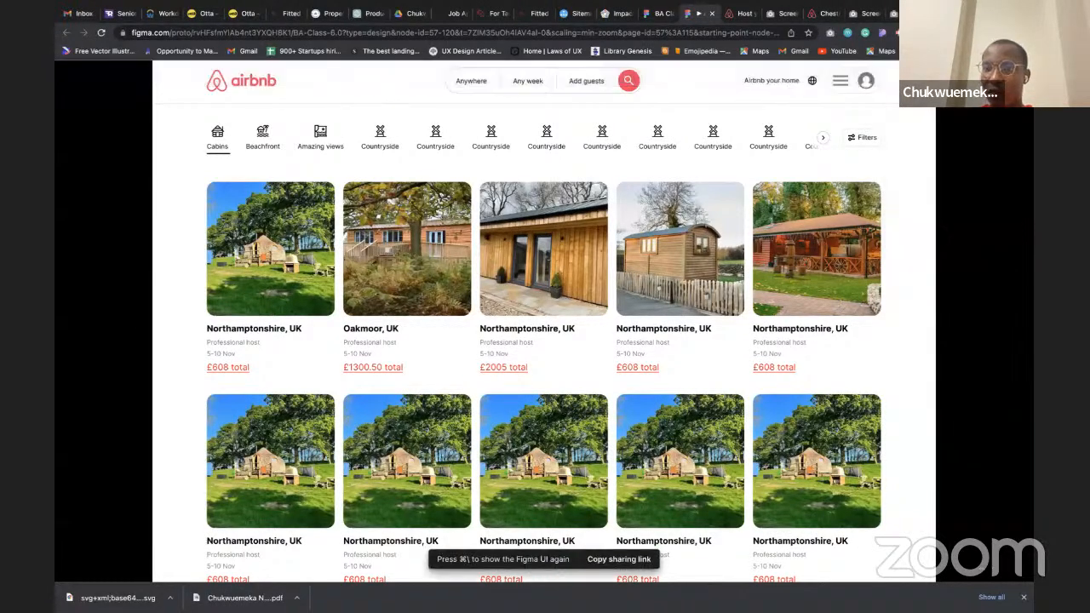
{"action": "left_click", "coordinate": [774, 82]}
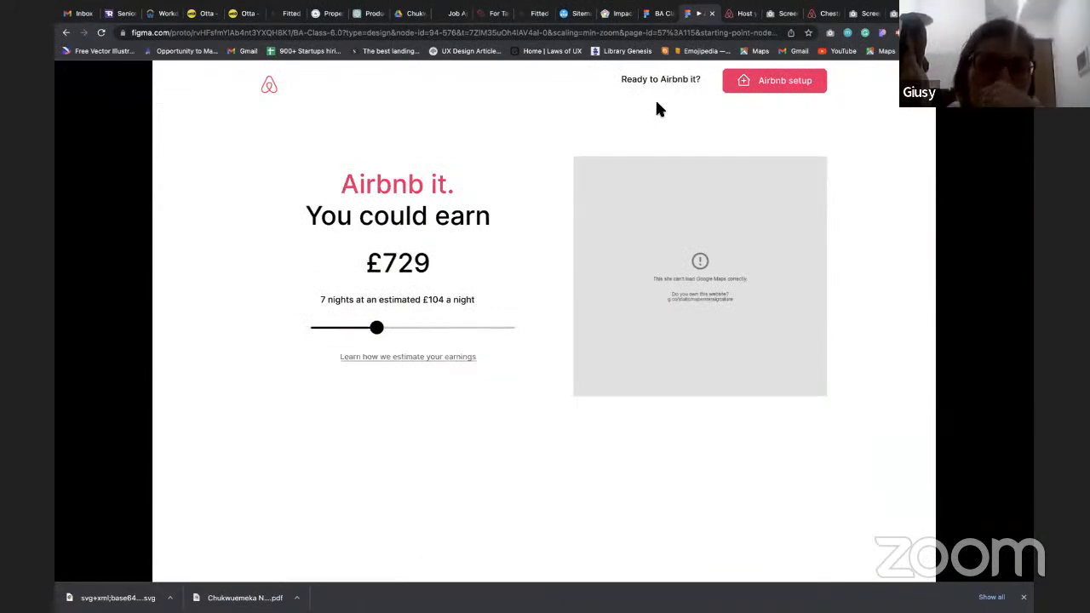
Back in the design file, link the Airbnb logo on the "Airbnb your home" frame to the homepage frame with an instant on-click navigation
{"action": "left_click", "coordinate": [662, 17]}
{"action": "scroll", "coordinate": [297, 252], "scroll_direction": "left", "scroll_amount": 3}
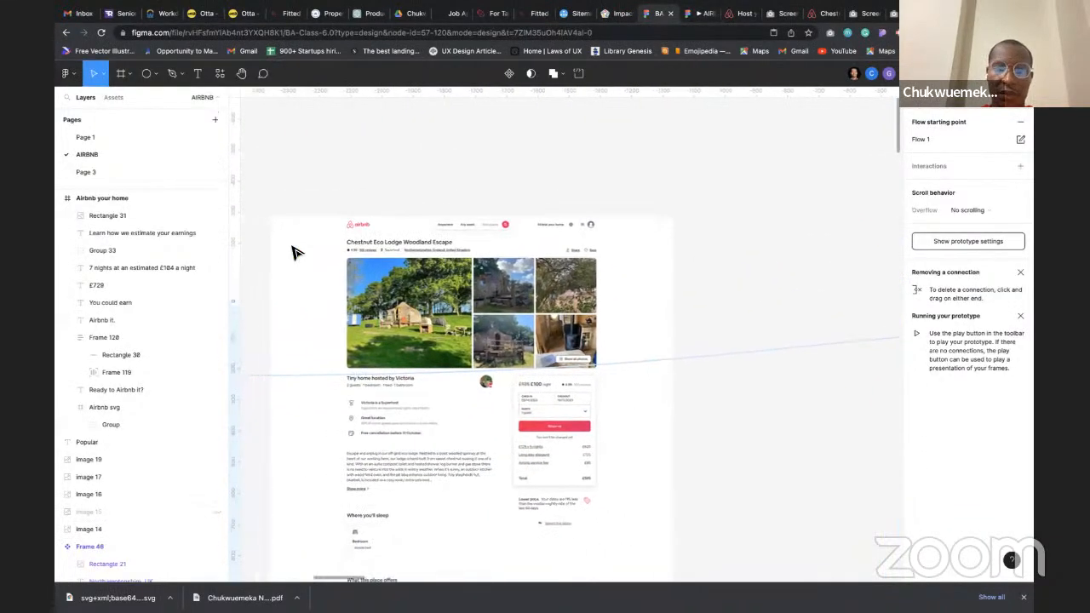
{"action": "scroll", "coordinate": [292, 252], "scroll_direction": "left", "scroll_amount": 10}
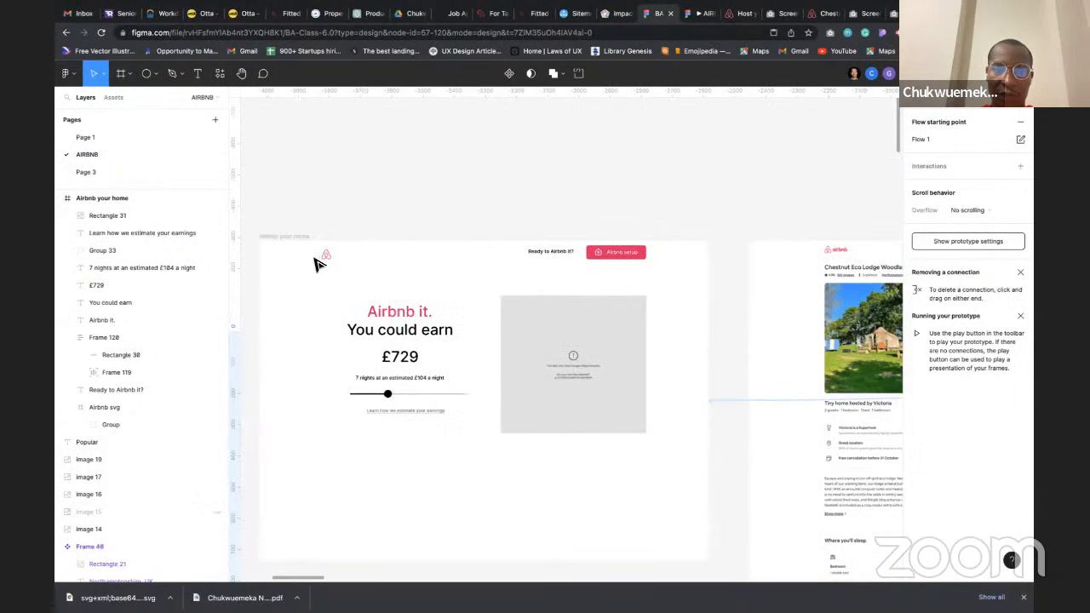
{"action": "left_click", "coordinate": [326, 257]}
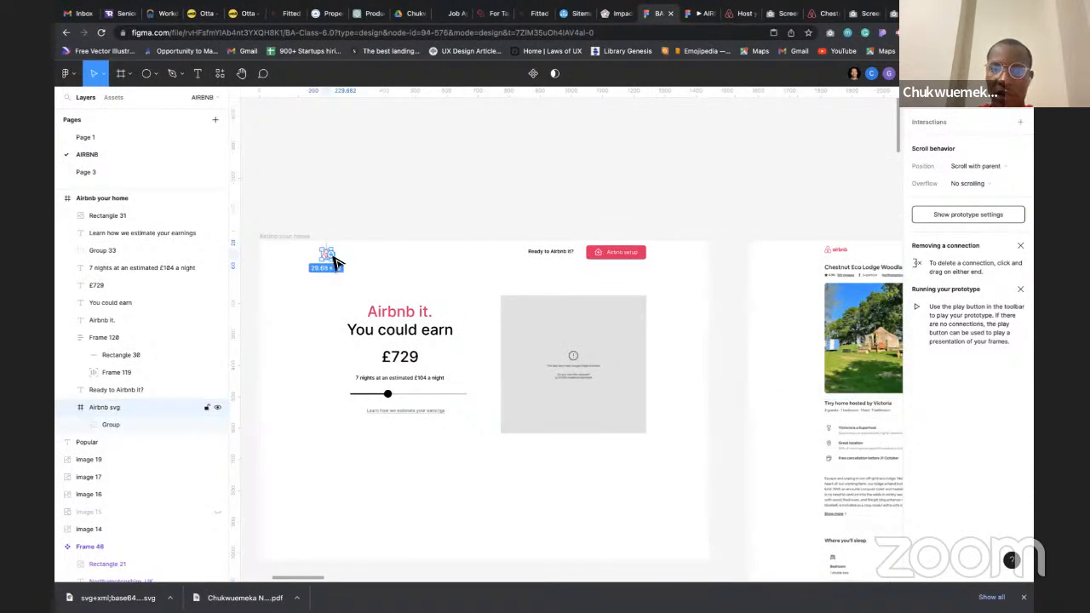
{"action": "scroll", "coordinate": [339, 269], "scroll_direction": "down", "scroll_amount": 5}
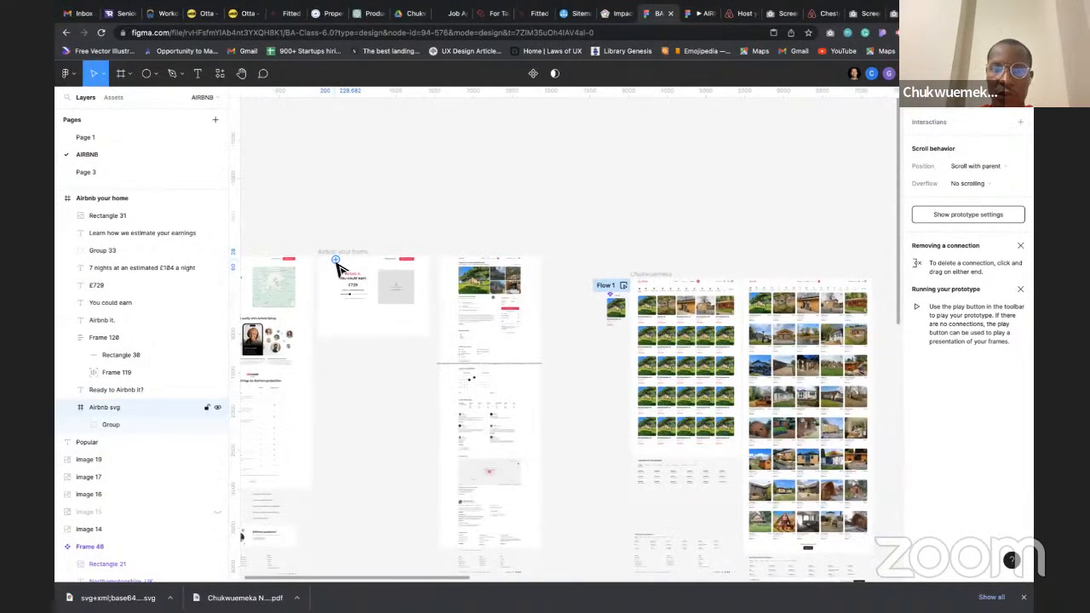
{"action": "left_click_drag", "start_coordinate": [335, 262], "coordinate": [714, 318]}
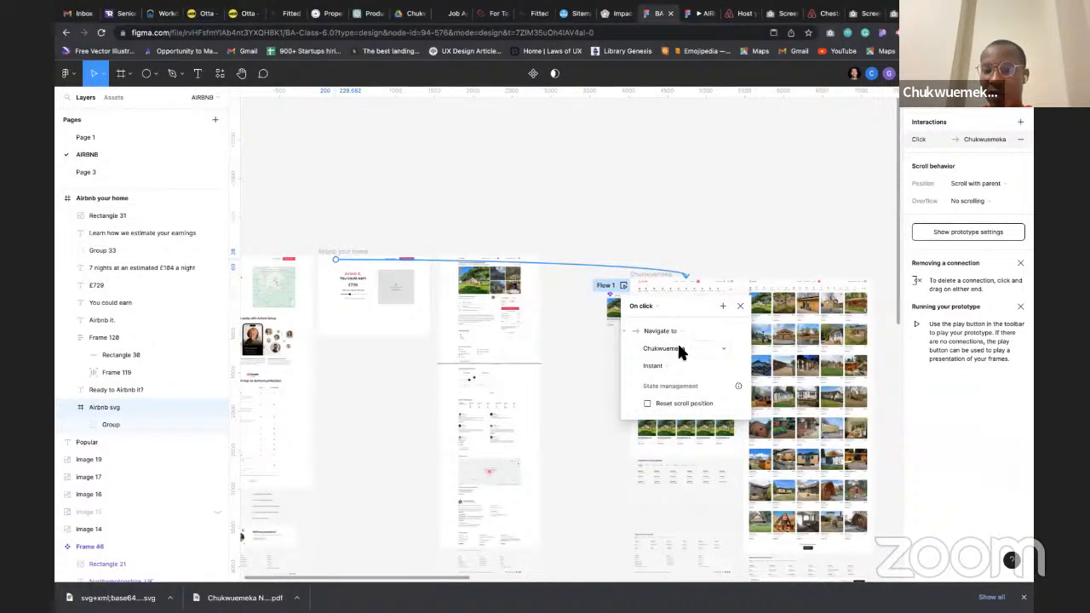
{"action": "left_click", "coordinate": [740, 306]}
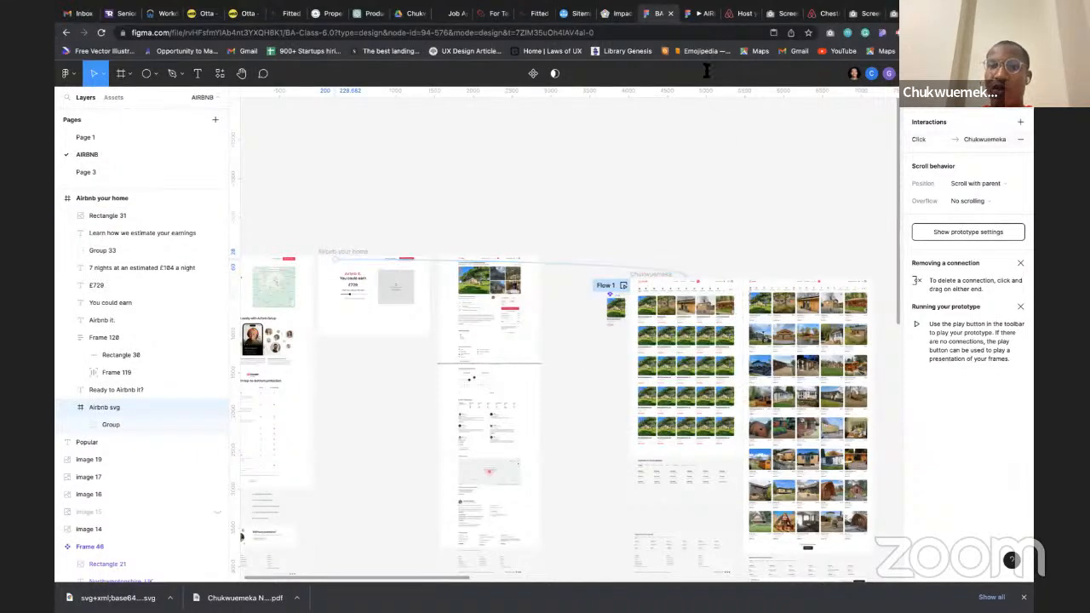
Test the presented prototype by going back and forth between the host page and the homepage through the logo and header links
{"action": "left_click", "coordinate": [696, 14]}
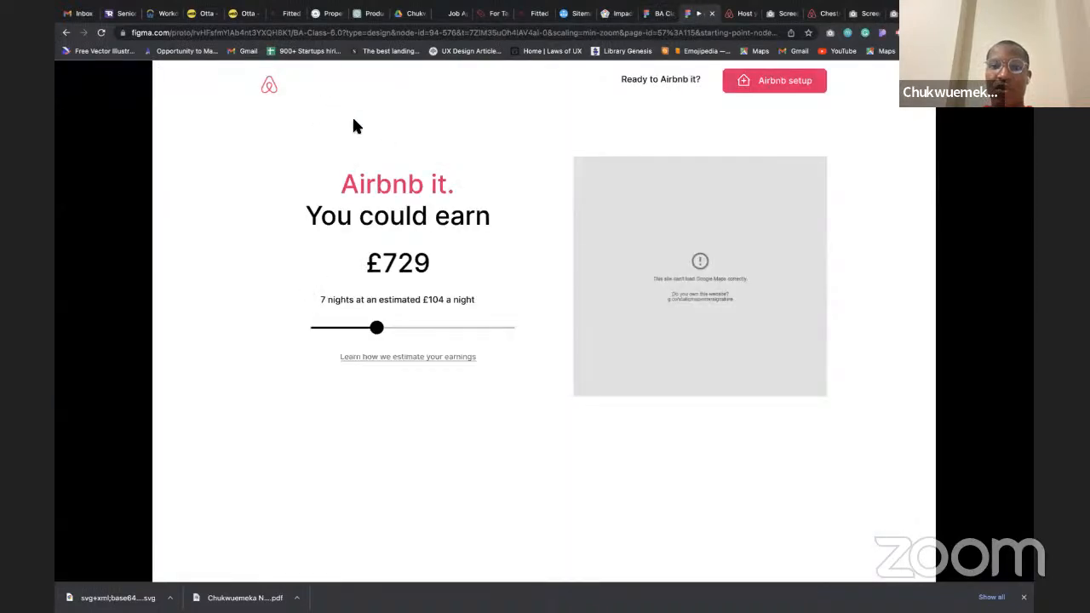
{"action": "left_click", "coordinate": [267, 90]}
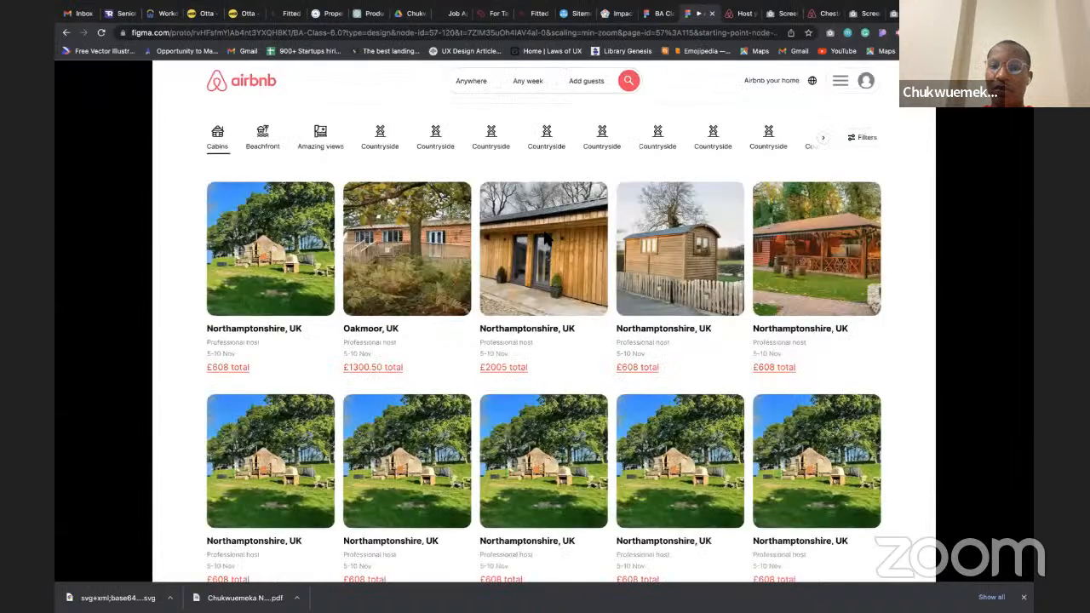
{"action": "left_click", "coordinate": [771, 81]}
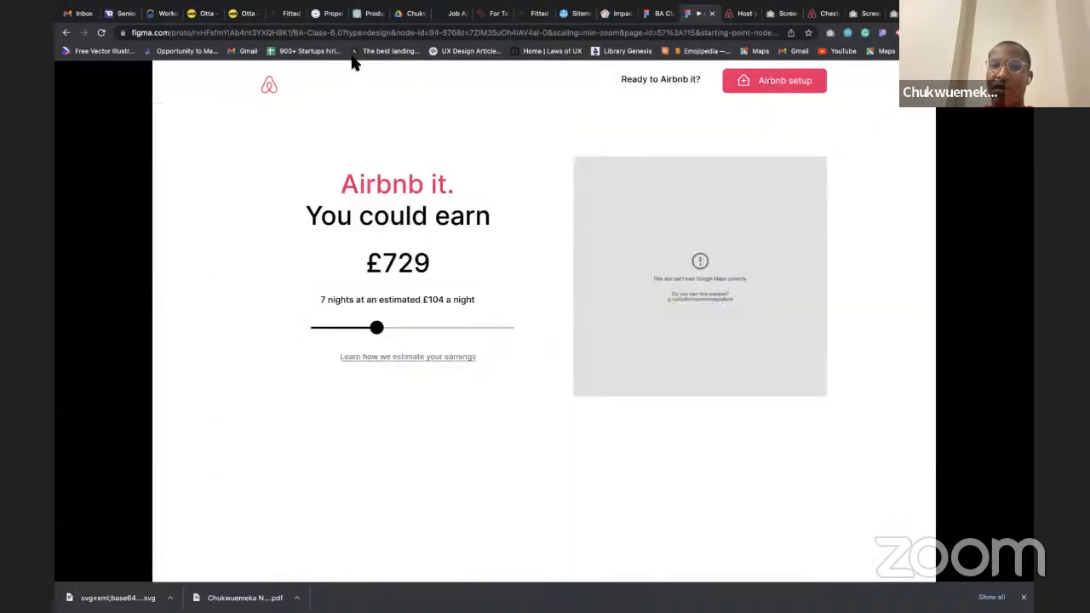
{"action": "left_click", "coordinate": [267, 85]}
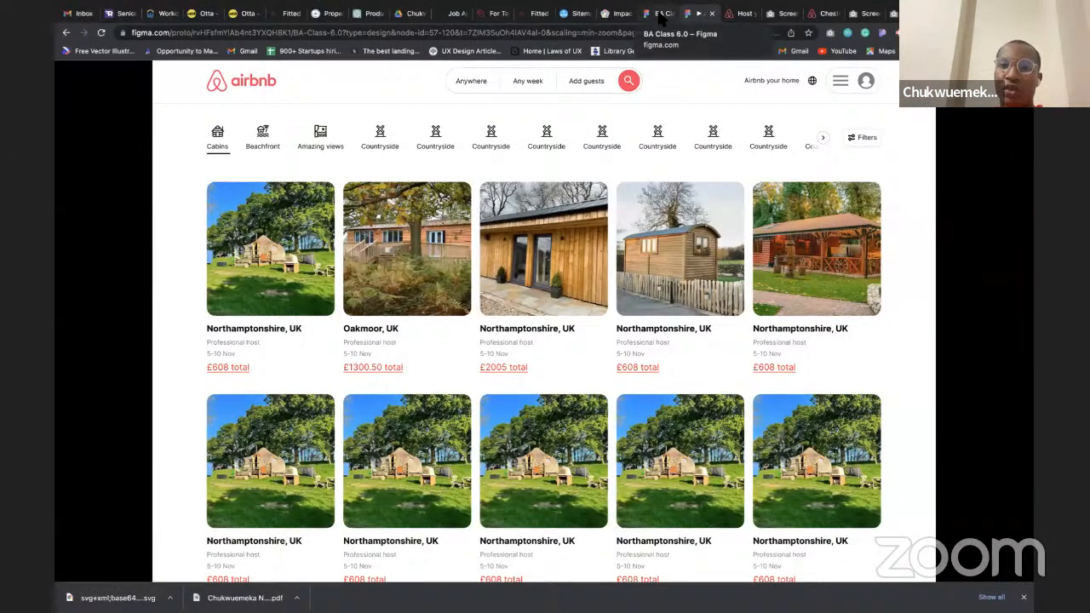
In the design file, link the homepage's first Northamptonshire home card to the classmate's Groombridge homepage frame with an instant on-click navigation
{"action": "left_click", "coordinate": [660, 13]}
{"action": "scroll", "coordinate": [545, 298], "scroll_direction": "down", "scroll_amount": 5}
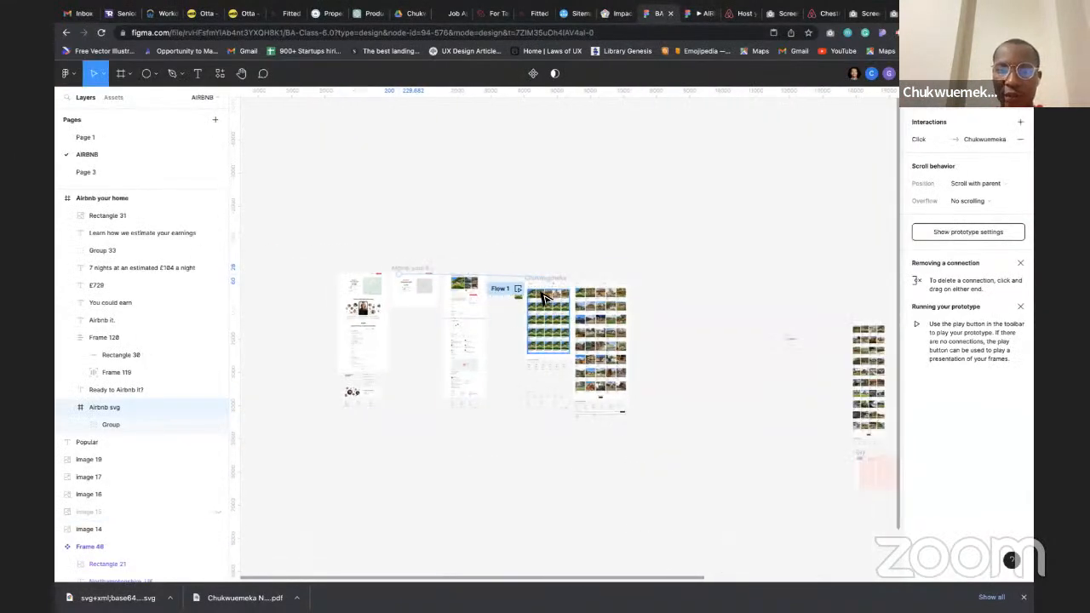
{"action": "scroll", "coordinate": [543, 296], "scroll_direction": "up", "scroll_amount": 5}
{"action": "left_click", "coordinate": [521, 309]}
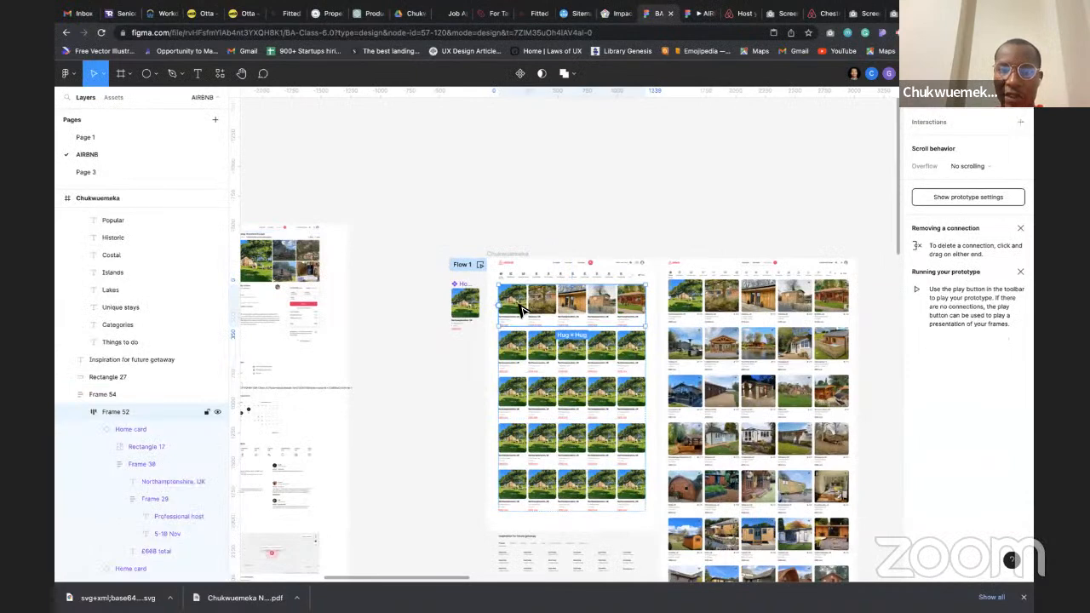
{"action": "left_click", "coordinate": [521, 308]}
{"action": "scroll", "coordinate": [523, 308], "scroll_direction": "down", "scroll_amount": 5}
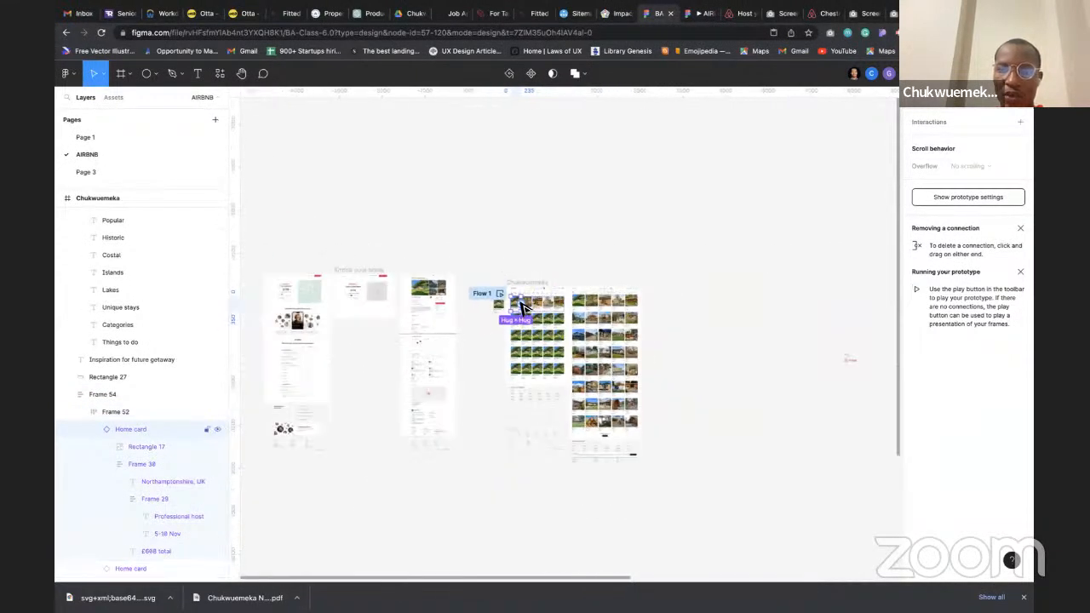
{"action": "scroll", "coordinate": [521, 308], "scroll_direction": "down", "scroll_amount": 4}
{"action": "scroll", "coordinate": [521, 308], "scroll_direction": "right", "scroll_amount": 3}
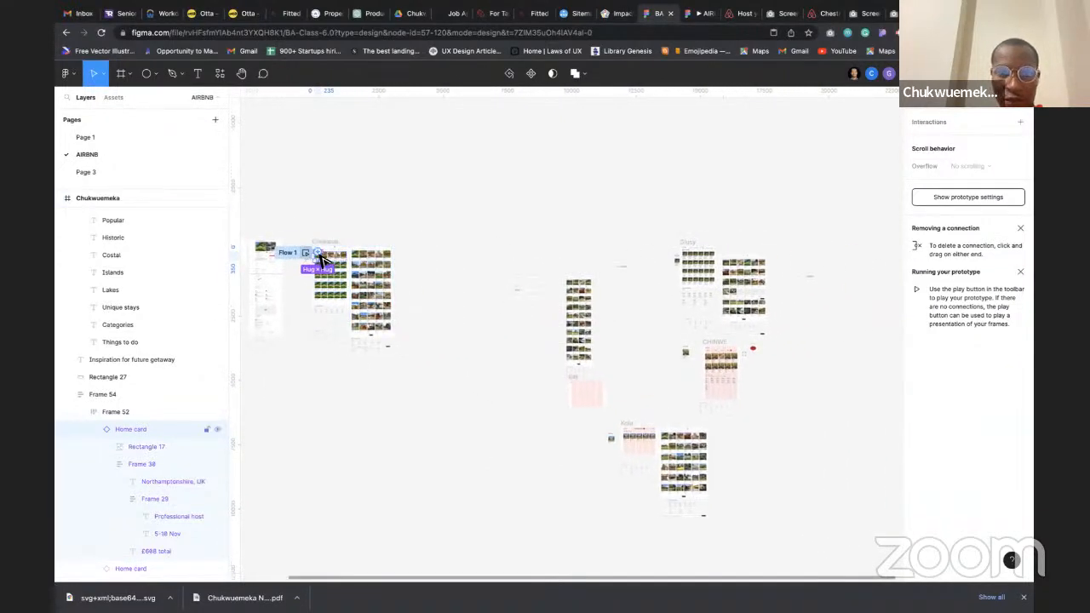
{"action": "left_click_drag", "start_coordinate": [324, 260], "coordinate": [709, 273]}
{"action": "scroll", "coordinate": [709, 261], "scroll_direction": "up", "scroll_amount": 1}
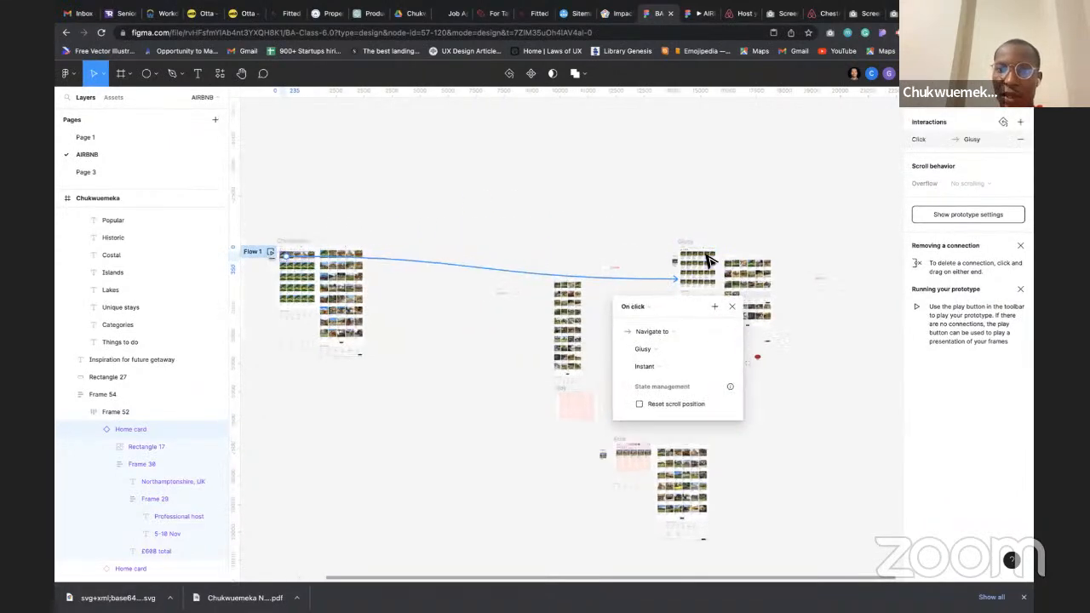
Link the first Groombridge card on the classmate's frame back to the Northamptonshire homepage frame with an instant on-click navigation
{"action": "scroll", "coordinate": [709, 261], "scroll_direction": "up", "scroll_amount": 5}
{"action": "left_click", "coordinate": [586, 268]}
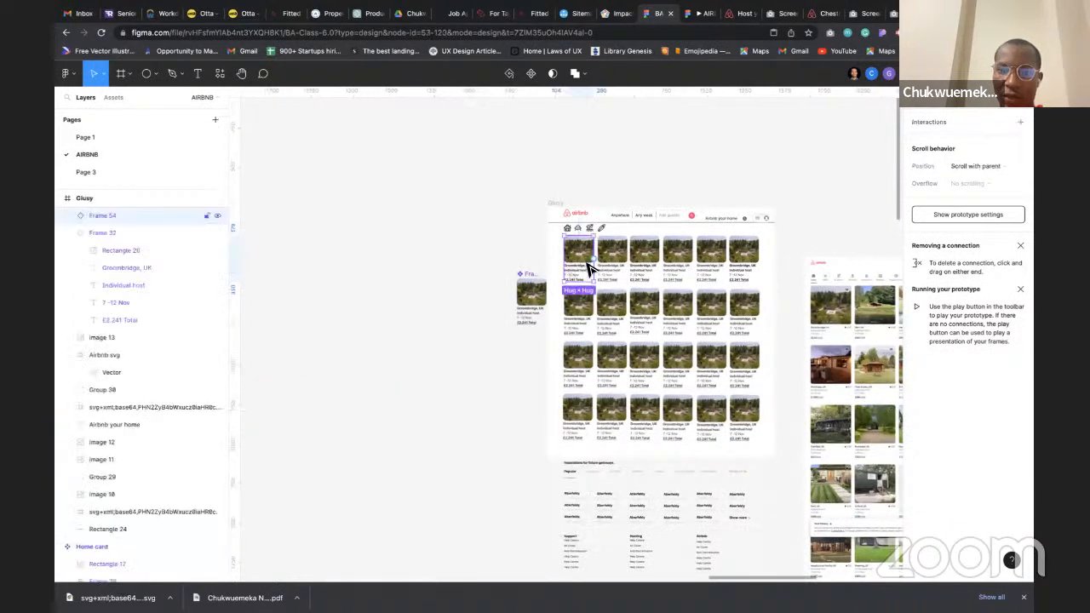
{"action": "scroll", "coordinate": [587, 268], "scroll_direction": "down", "scroll_amount": 5}
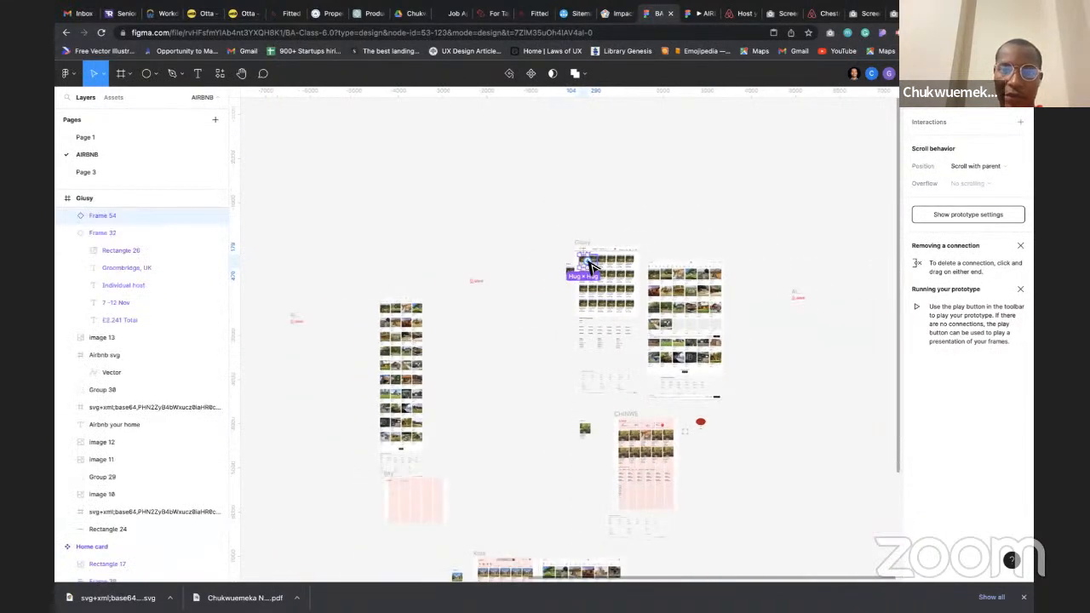
{"action": "left_click_drag", "start_coordinate": [589, 266], "coordinate": [358, 297]}
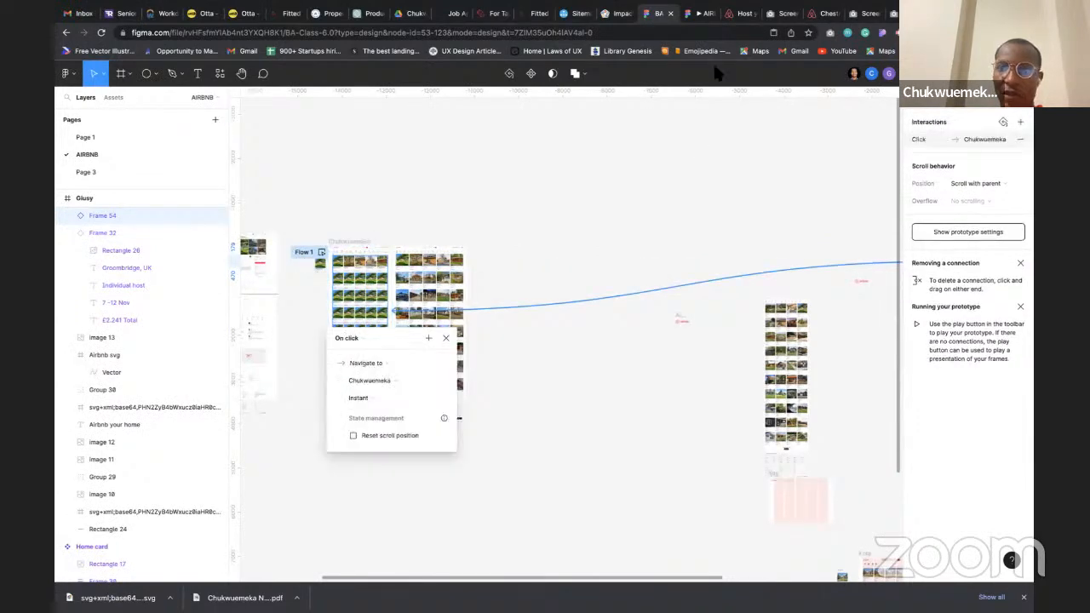
{"action": "left_click", "coordinate": [723, 136]}
Test the card links in the presented prototype by going back and forth between the Northamptonshire and Groombridge homepages
{"action": "left_click", "coordinate": [700, 14]}
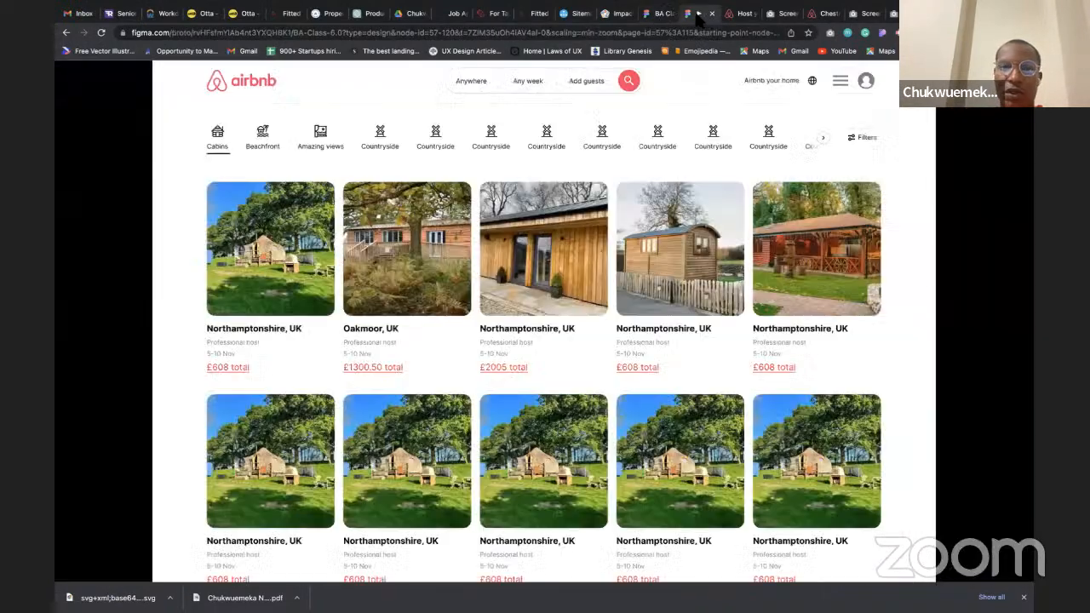
{"action": "left_click", "coordinate": [256, 287]}
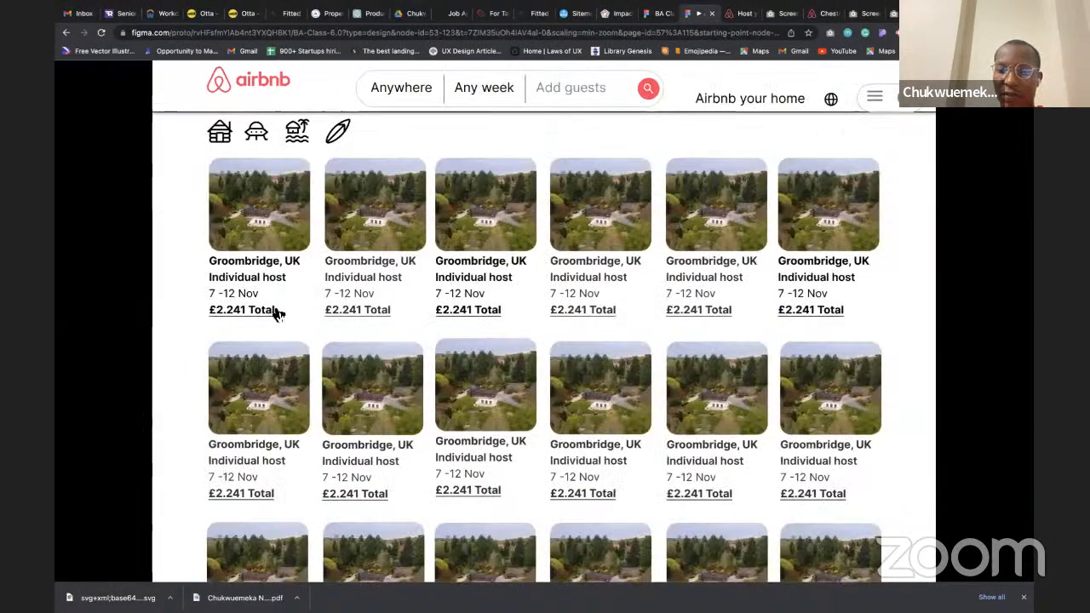
{"action": "left_click", "coordinate": [260, 265]}
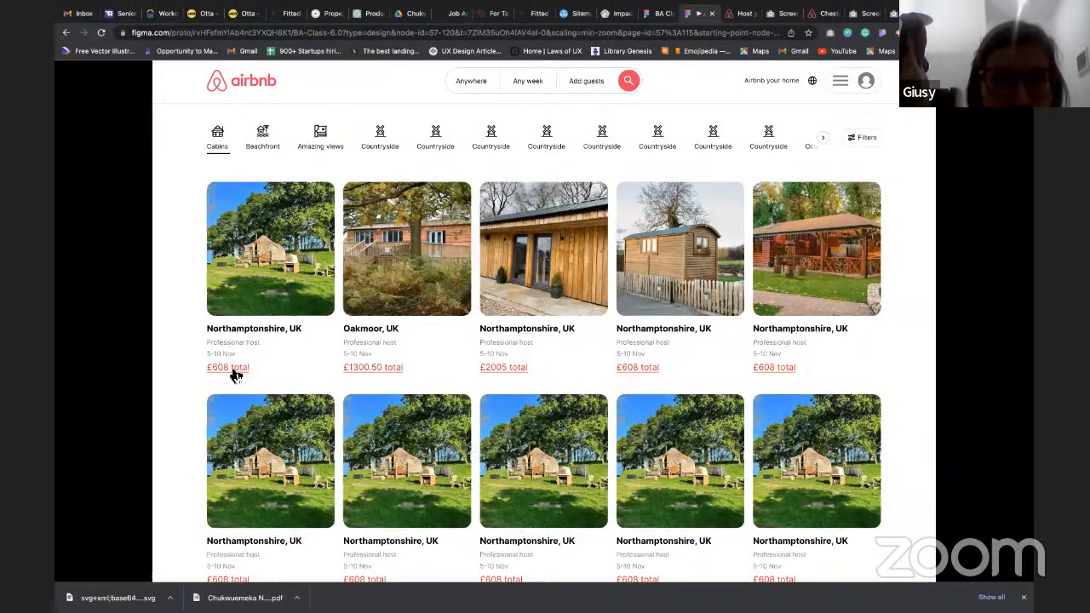
{"action": "left_click", "coordinate": [263, 296]}
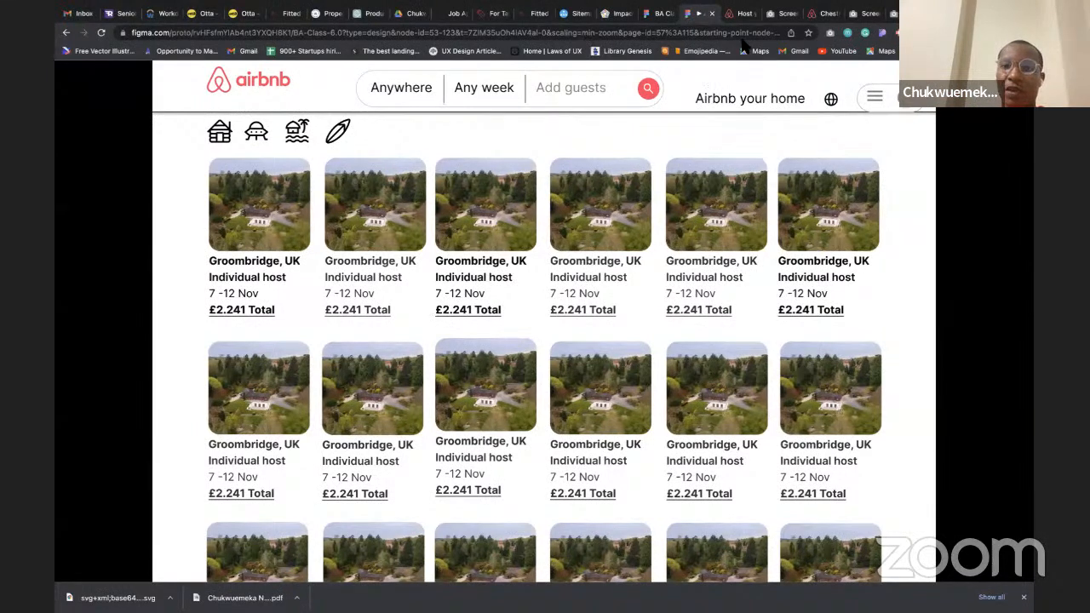
Return to the design file, show the page's design properties, and examine the "Airbnb your home" frame next to its reference screenshots
{"action": "left_click", "coordinate": [662, 15]}
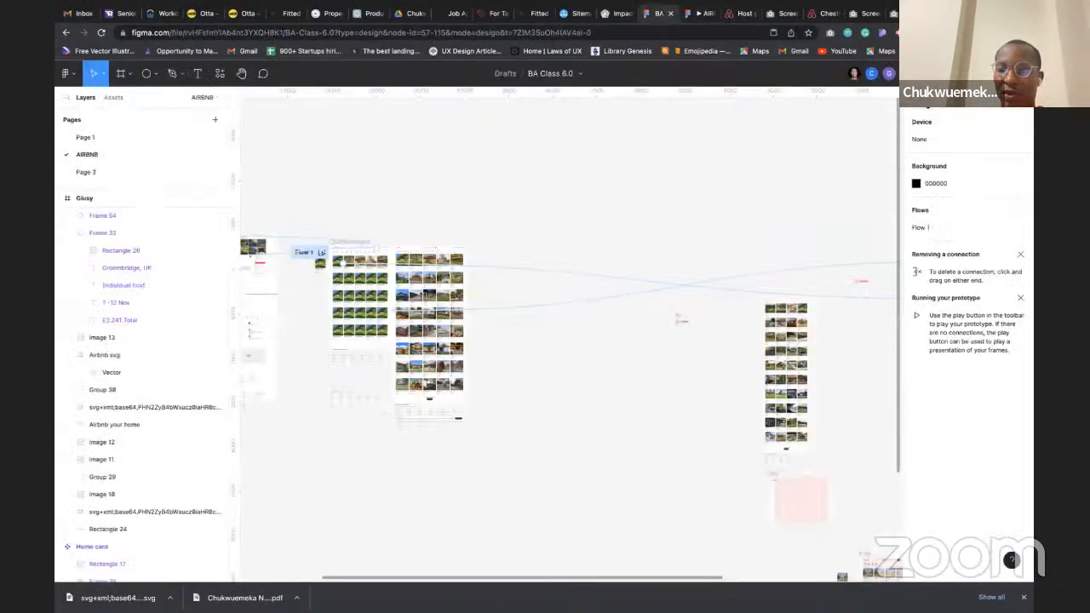
{"action": "left_click", "coordinate": [924, 98]}
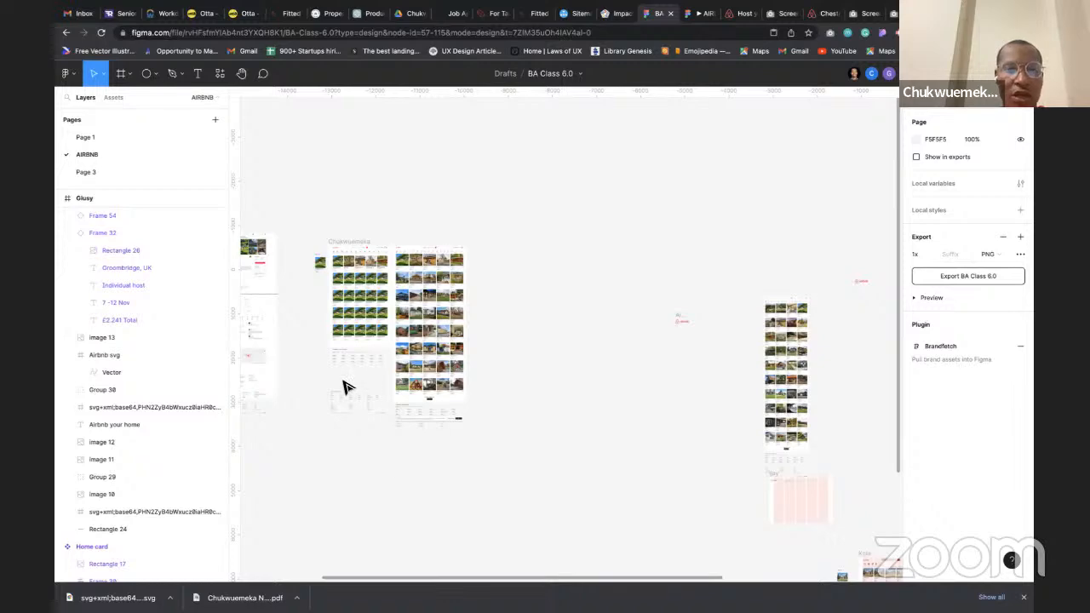
{"action": "scroll", "coordinate": [344, 388], "scroll_direction": "left", "scroll_amount": 10}
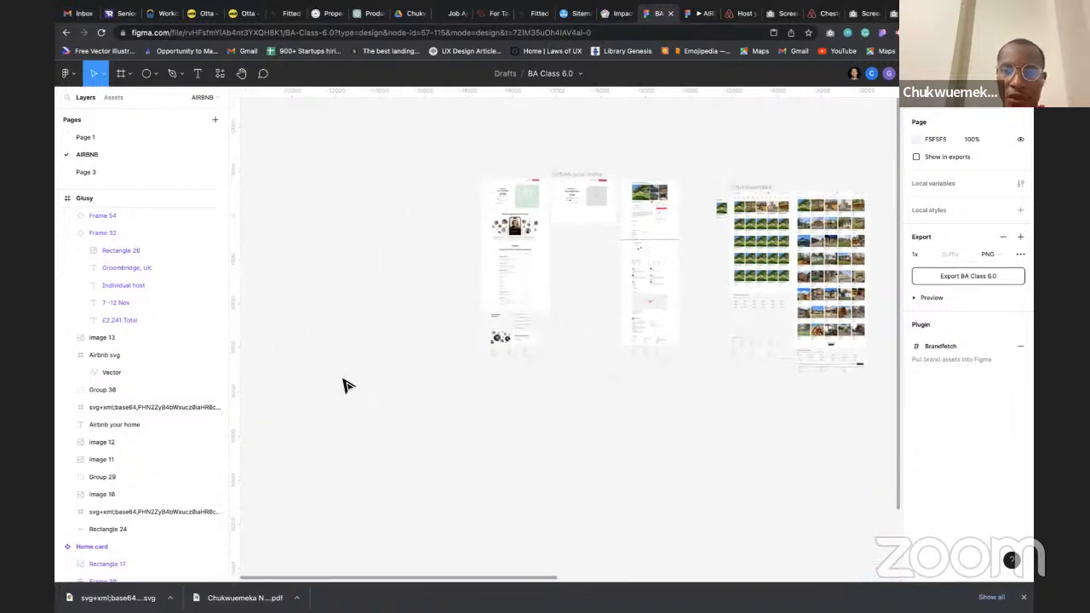
{"action": "scroll", "coordinate": [576, 205], "scroll_direction": "up", "scroll_amount": 5}
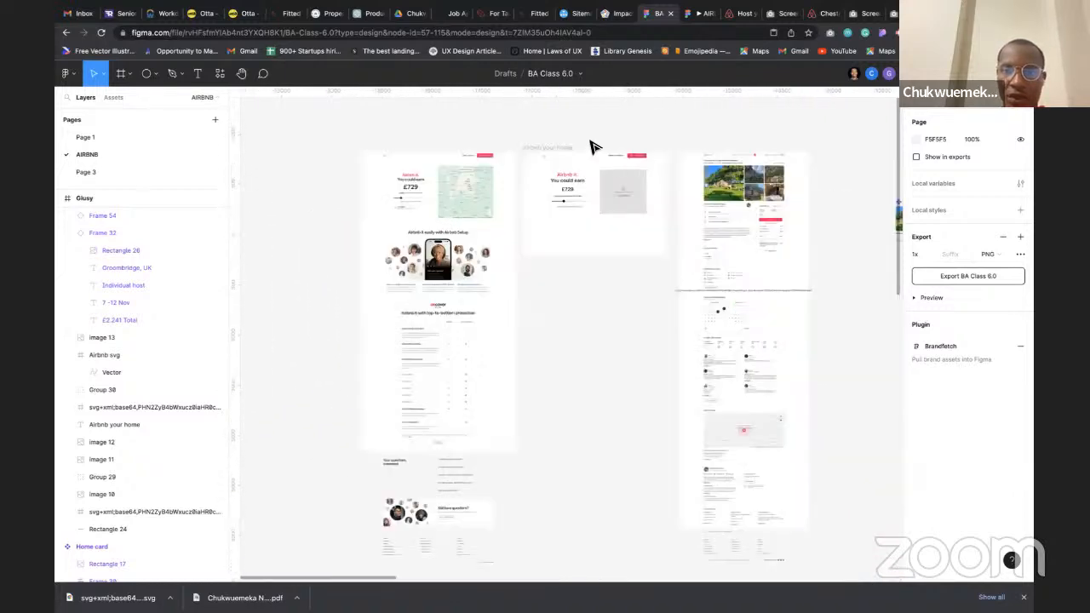
{"action": "scroll", "coordinate": [588, 146], "scroll_direction": "up", "scroll_amount": 5}
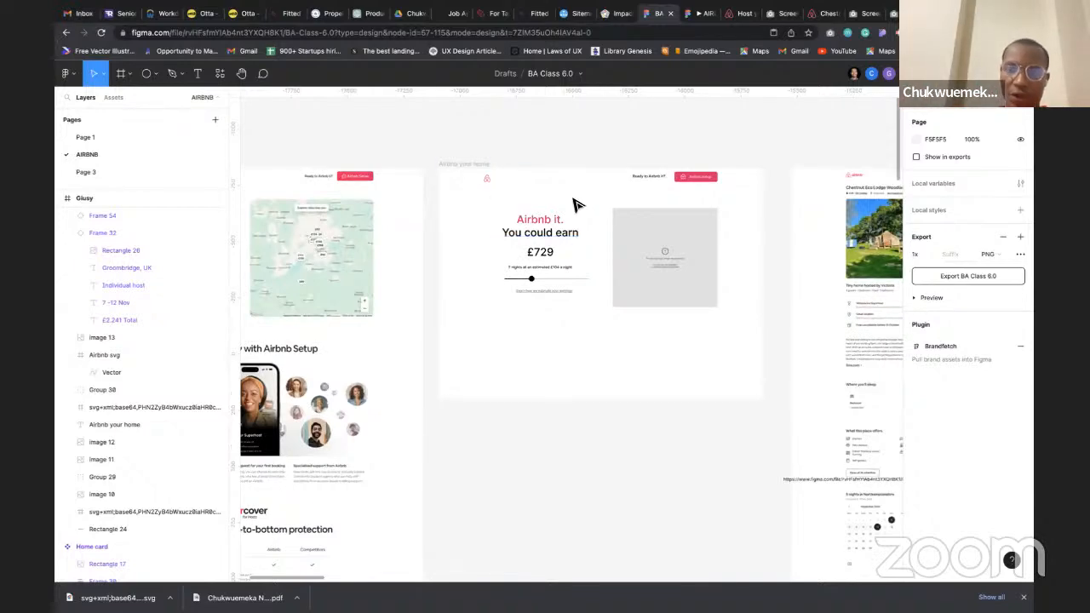
{"action": "scroll", "coordinate": [576, 204], "scroll_direction": "up", "scroll_amount": 3}
{"action": "scroll", "coordinate": [566, 268], "scroll_direction": "down", "scroll_amount": 3}
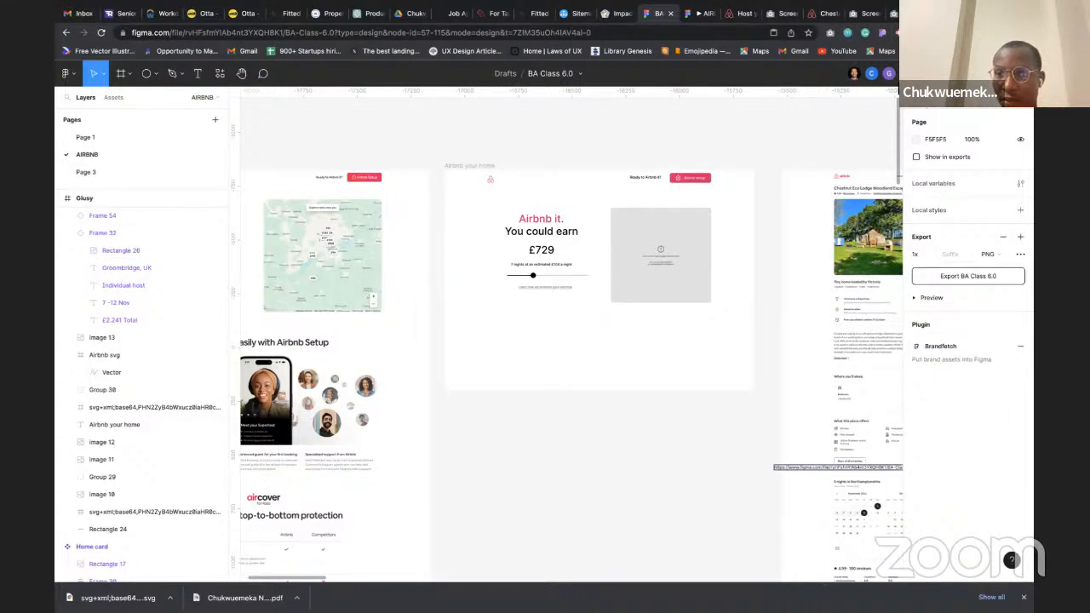
Follow two collaborators' live views in turn to review the footer's Support columns and the recreated host page header
{"action": "left_click", "coordinate": [872, 75]}
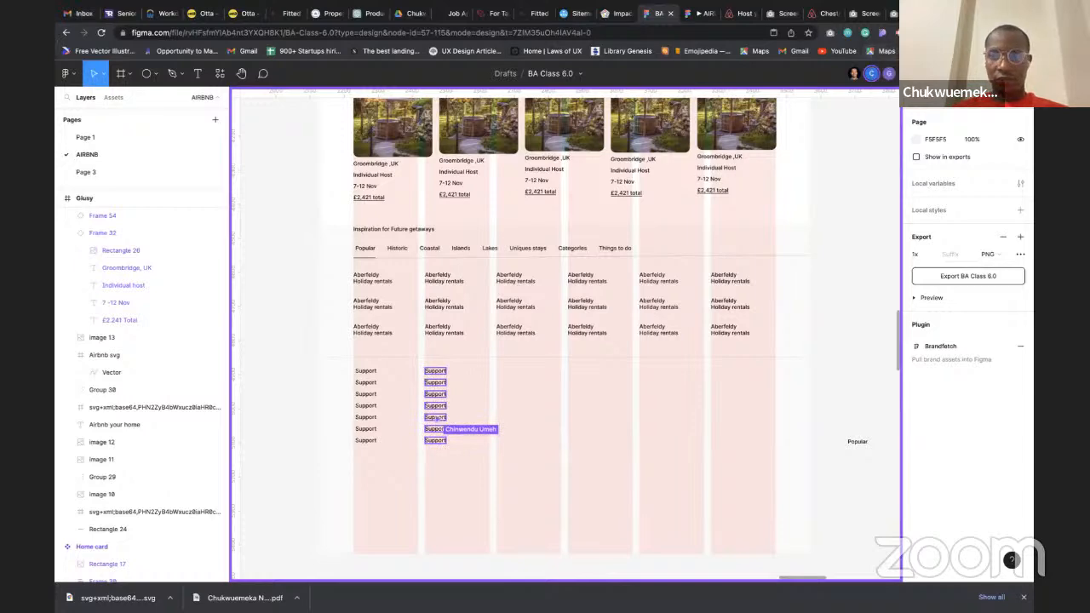
{"action": "left_click", "coordinate": [884, 71]}
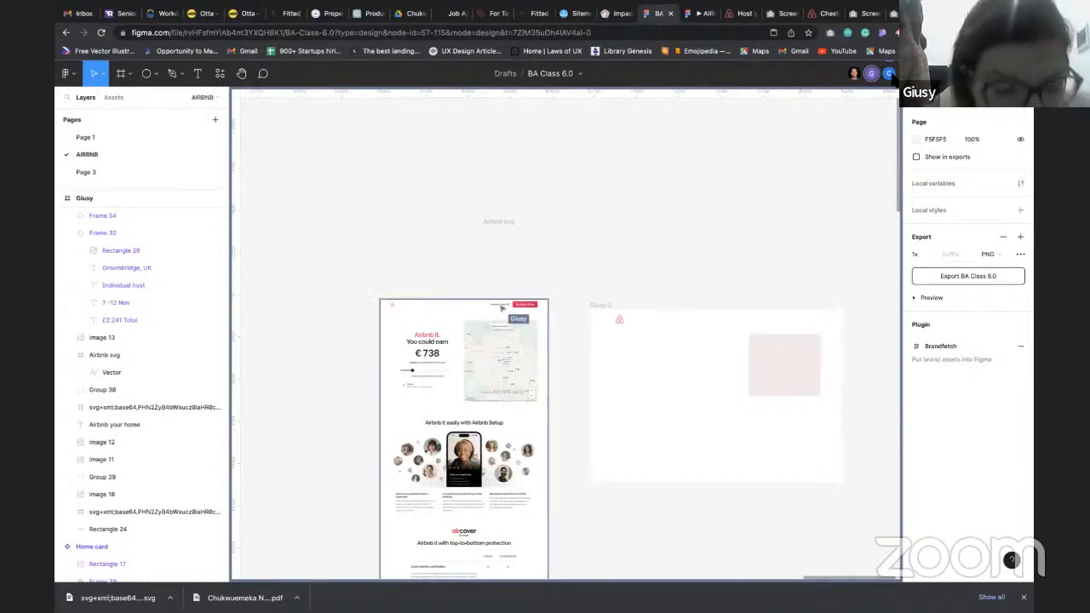
{"action": "scroll", "coordinate": [506, 298], "scroll_direction": "up", "scroll_amount": 5}
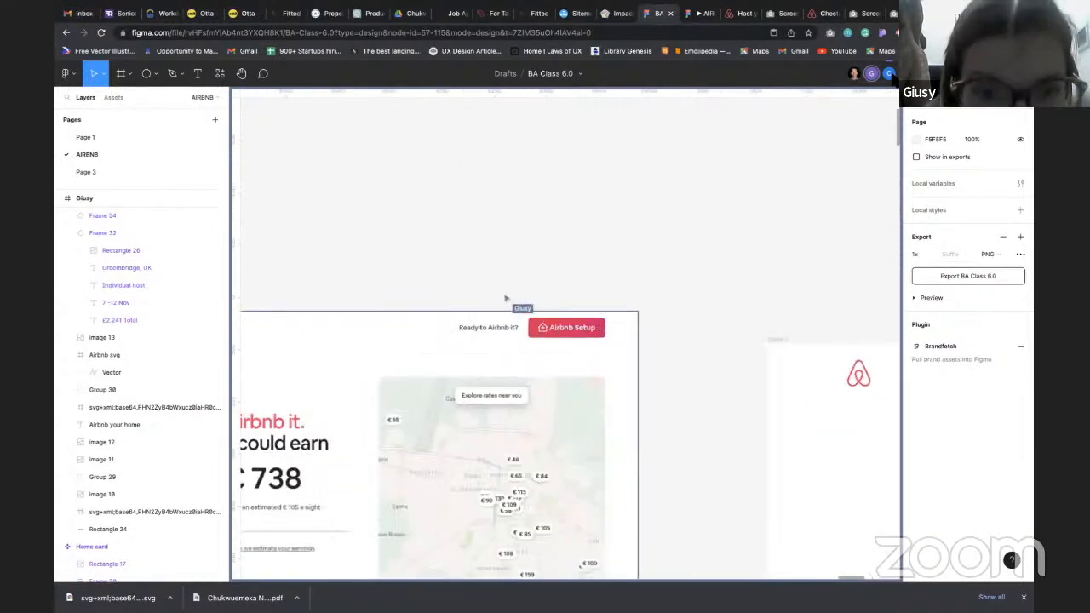
{"action": "scroll", "coordinate": [506, 298], "scroll_direction": "down", "scroll_amount": 5}
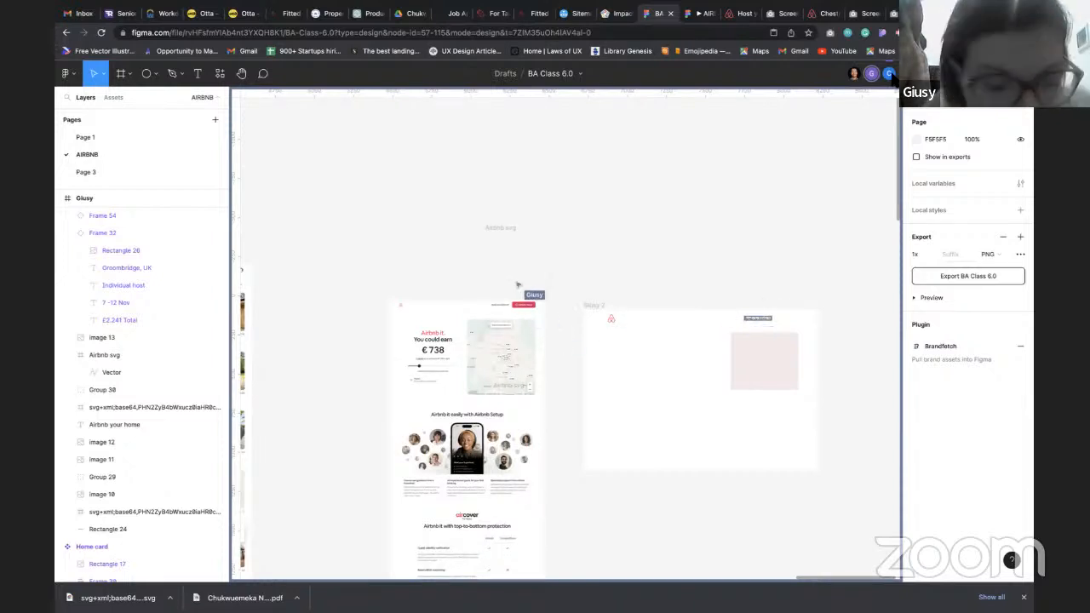
{"action": "scroll", "coordinate": [521, 295], "scroll_direction": "up", "scroll_amount": 1}
{"action": "scroll", "coordinate": [521, 296], "scroll_direction": "up", "scroll_amount": 5}
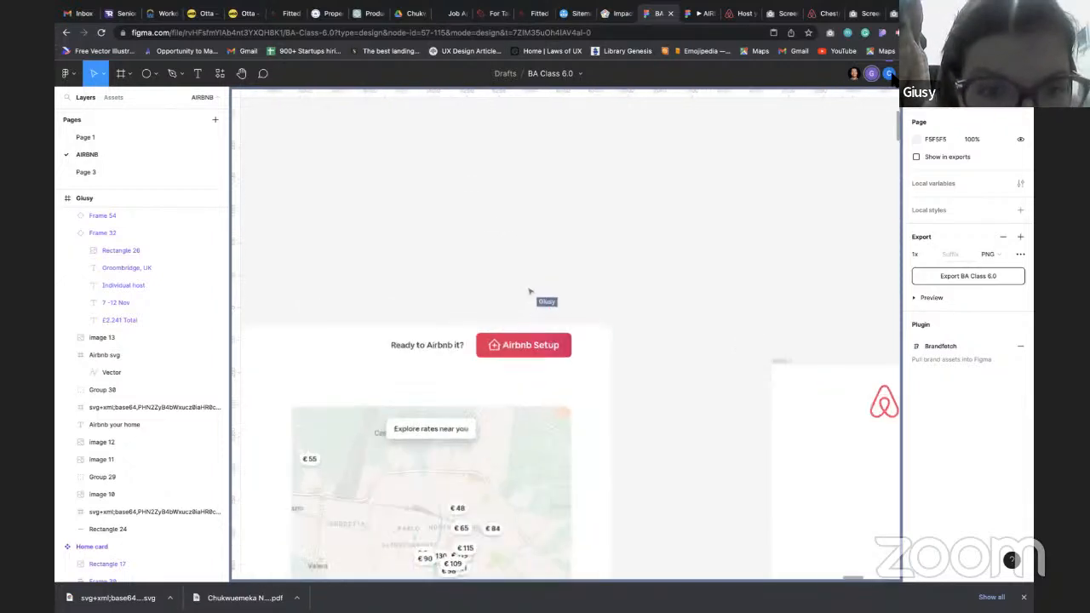
{"action": "scroll", "coordinate": [528, 292], "scroll_direction": "down", "scroll_amount": 5}
{"action": "scroll", "coordinate": [779, 285], "scroll_direction": "up", "scroll_amount": 5}
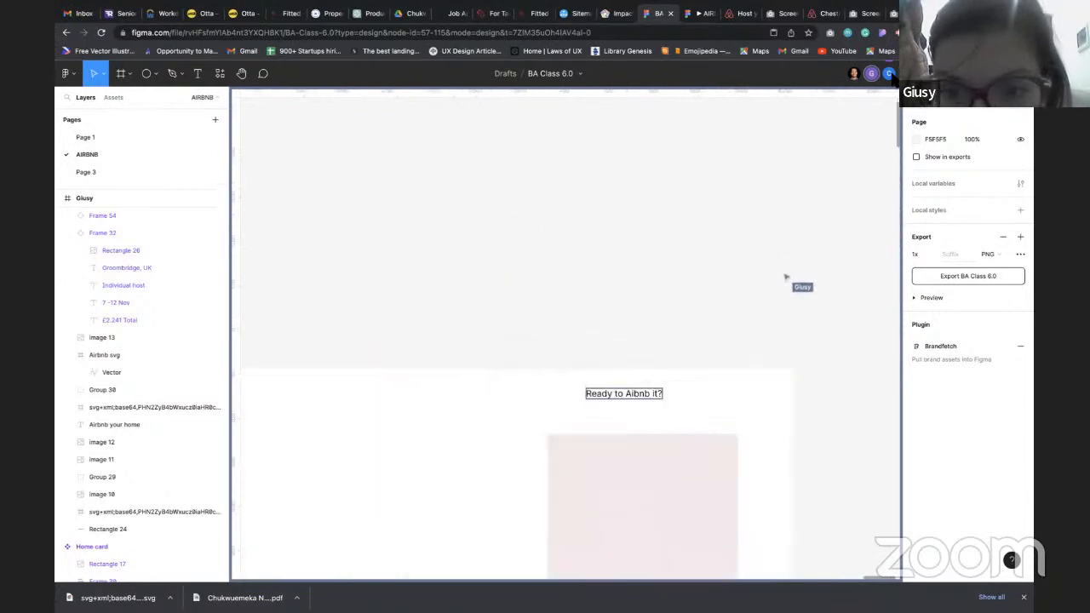
{"action": "scroll", "coordinate": [785, 277], "scroll_direction": "up", "scroll_amount": 2}
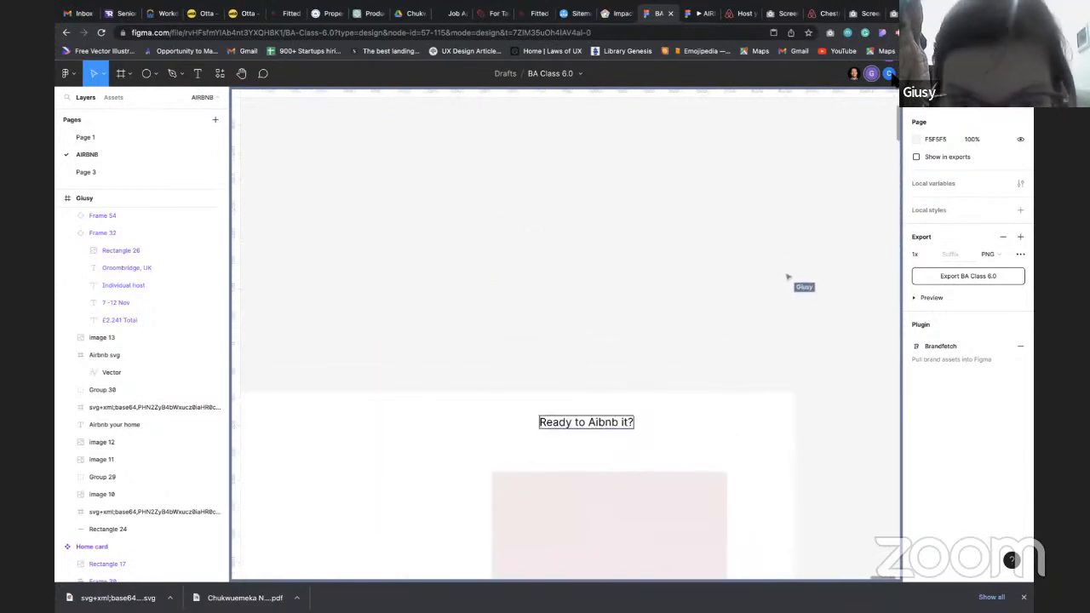
Follow the collaborator building the footer again, inspect the overlong second Support column, and delete its topmost stacked copy, Frame 127
{"action": "left_click", "coordinate": [889, 74]}
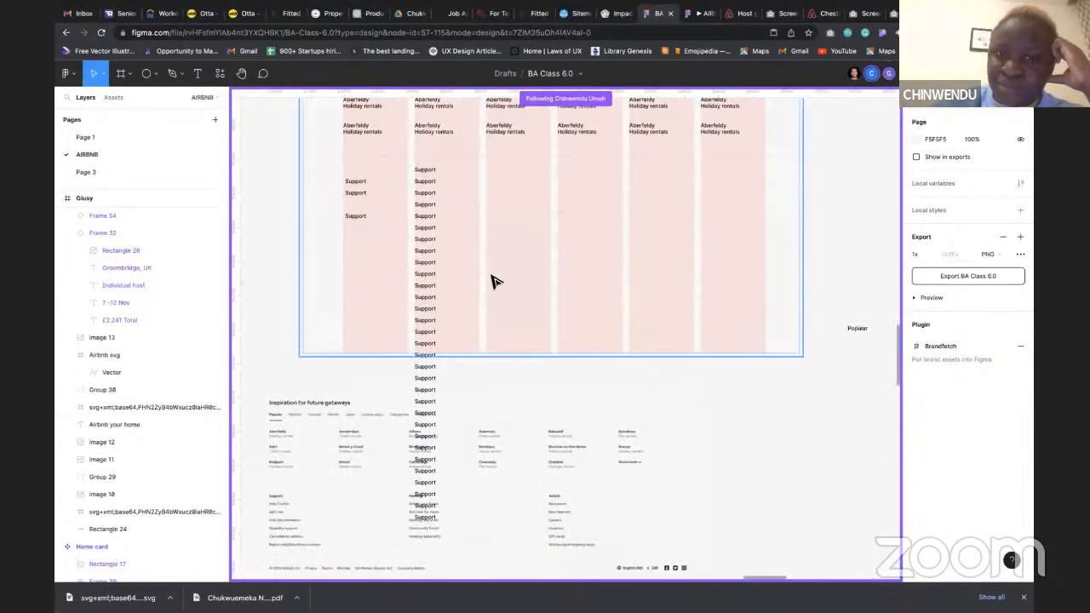
{"action": "left_click", "coordinate": [425, 298]}
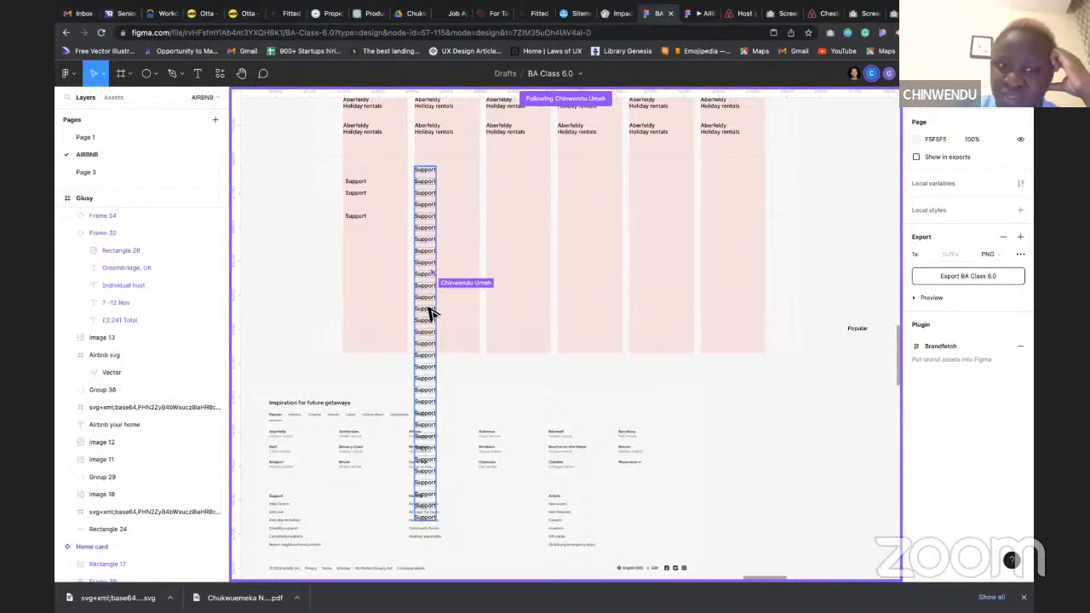
{"action": "left_click", "coordinate": [426, 315]}
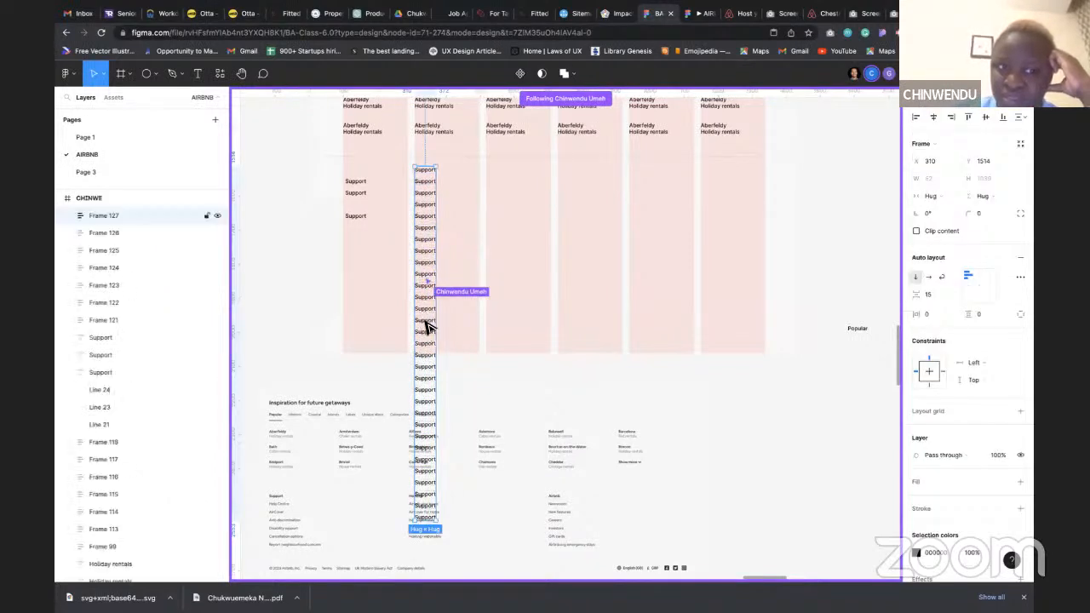
{"action": "double_click", "coordinate": [427, 323]}
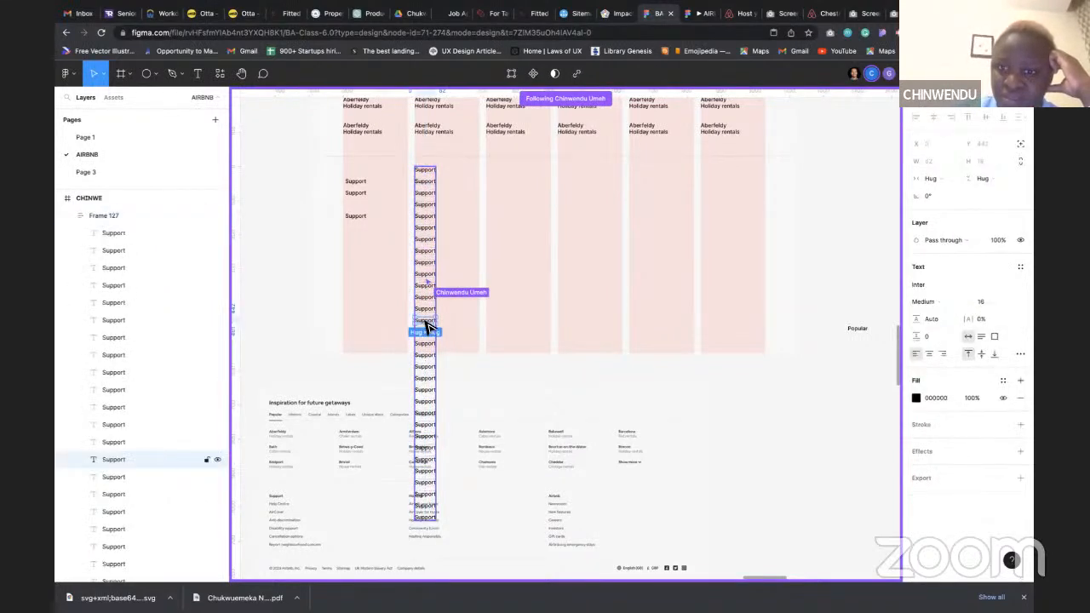
{"action": "key", "text": "Escape"}
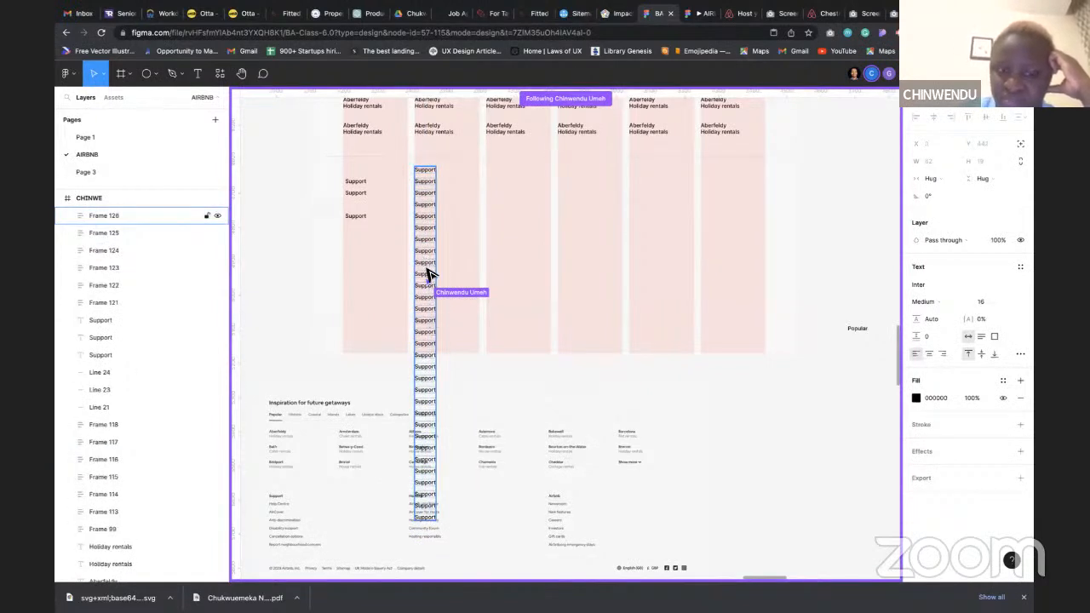
Delete the remaining stacked copies of the second Support column, Frame 126 through Frame 121, from the page's footer area
{"action": "left_click", "coordinate": [420, 366]}
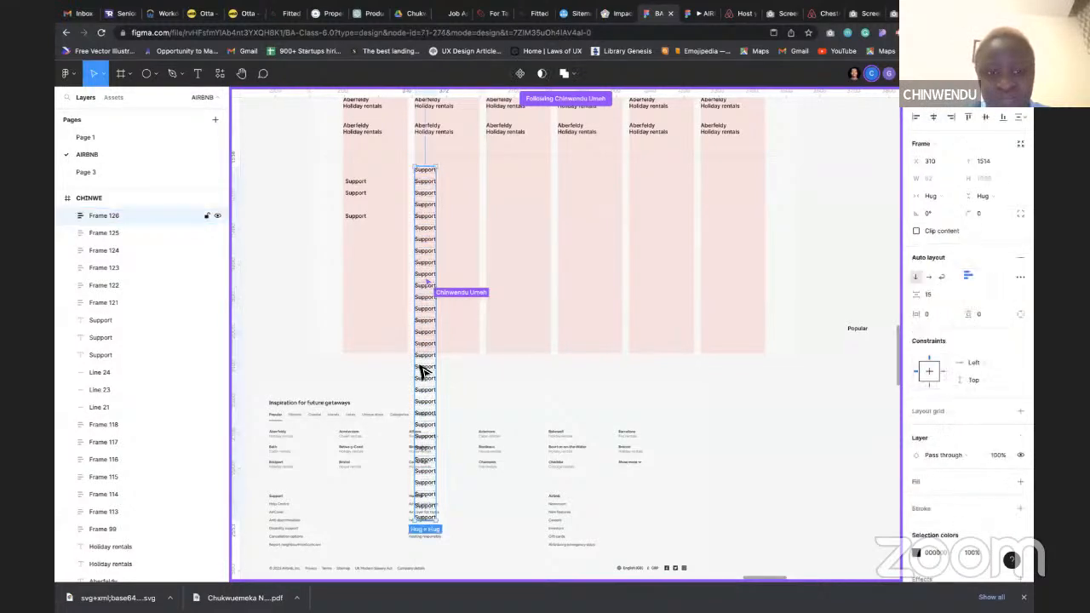
{"action": "key", "text": "Delete"}
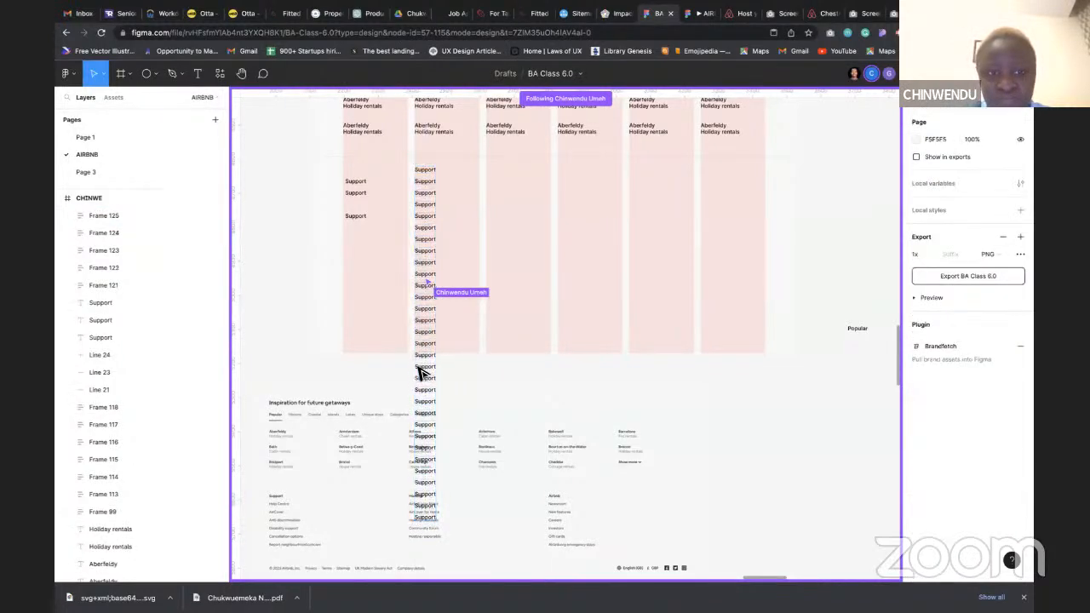
{"action": "left_click", "coordinate": [426, 387]}
{"action": "key", "text": "Delete"}
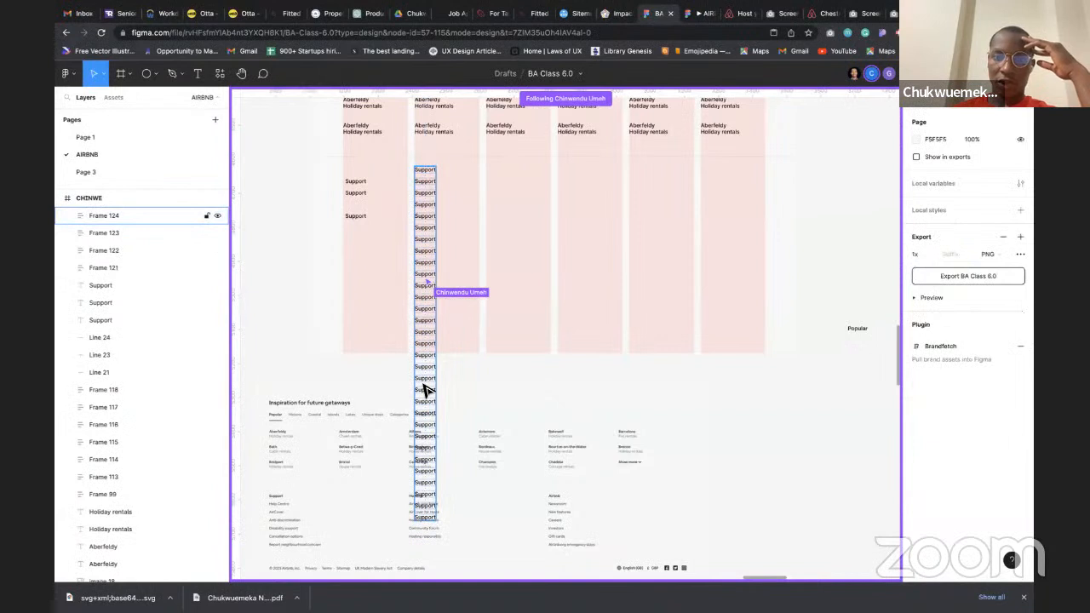
{"action": "left_click", "coordinate": [425, 388]}
{"action": "key", "text": "Delete"}
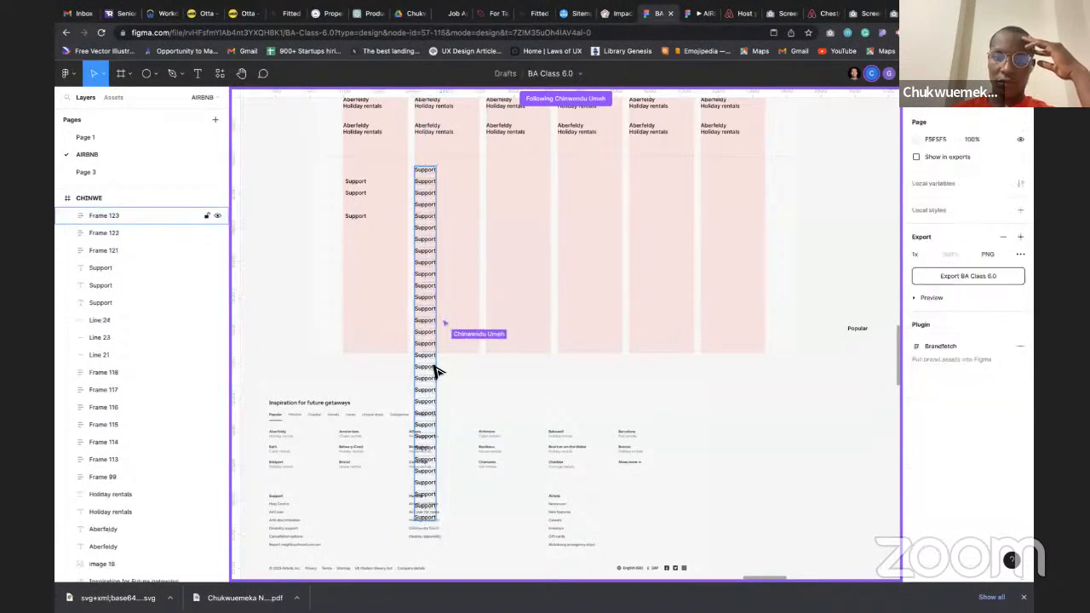
{"action": "left_click", "coordinate": [428, 372]}
{"action": "key", "text": "Delete"}
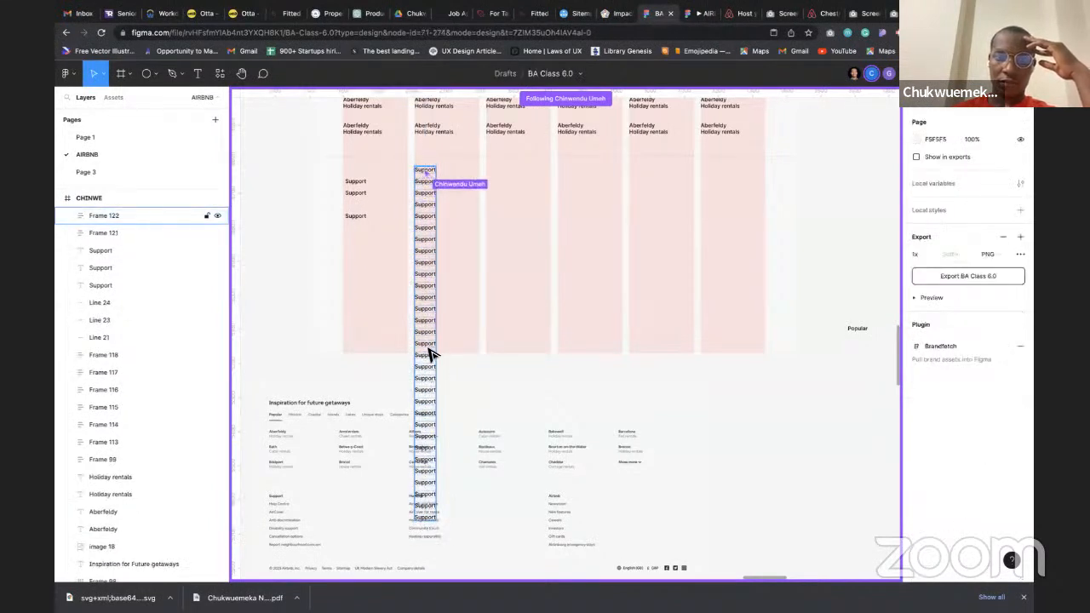
{"action": "left_click", "coordinate": [429, 355]}
{"action": "key", "text": "Delete"}
{"action": "left_click", "coordinate": [429, 358]}
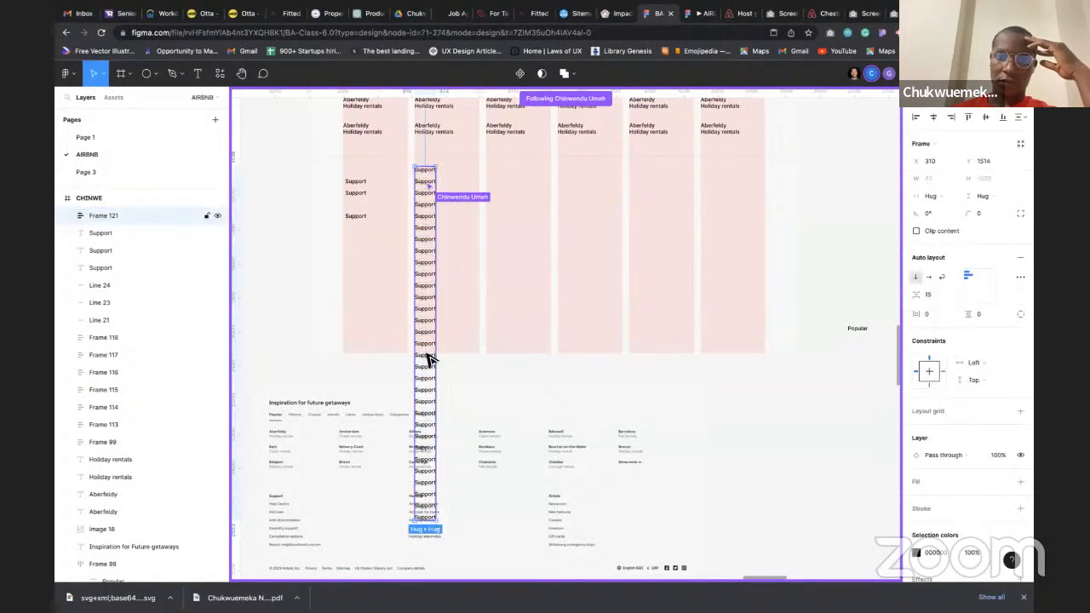
{"action": "key", "text": "Delete"}
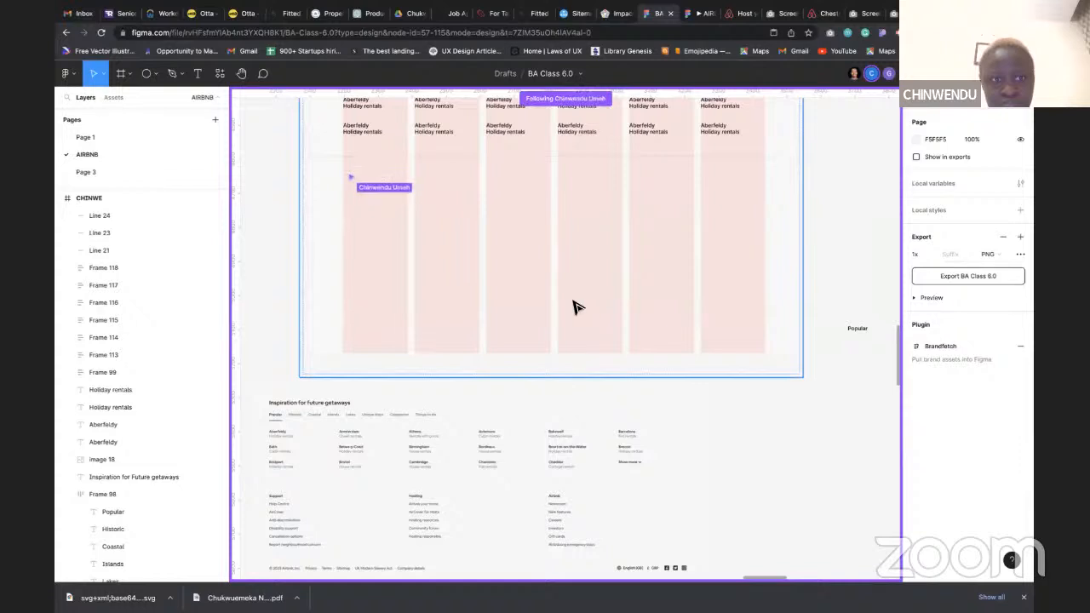
Follow the other collaborator's live view to the recreated host page and inspect the reference screenshot beside it, image 21
{"action": "scroll", "coordinate": [573, 306], "scroll_direction": "down", "scroll_amount": 3}
{"action": "scroll", "coordinate": [574, 307], "scroll_direction": "down", "scroll_amount": 1}
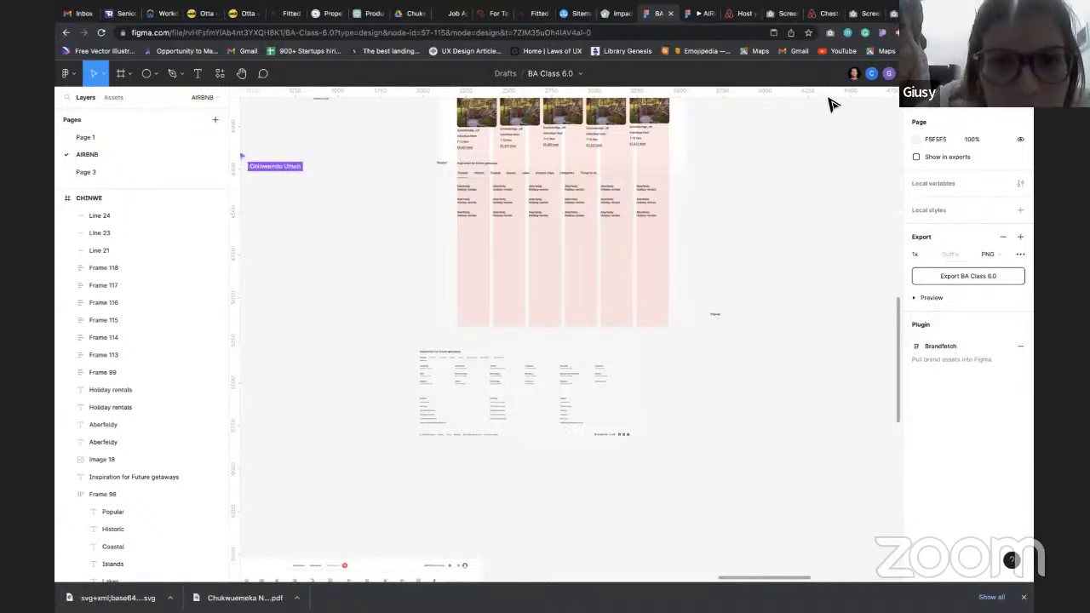
{"action": "left_click", "coordinate": [888, 74]}
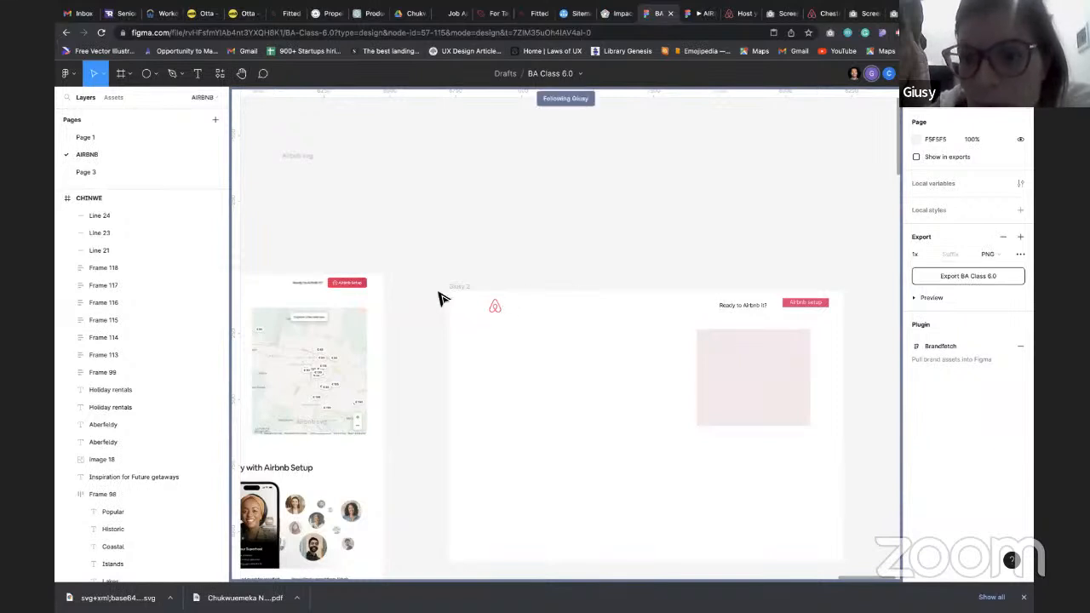
{"action": "double_click", "coordinate": [339, 289]}
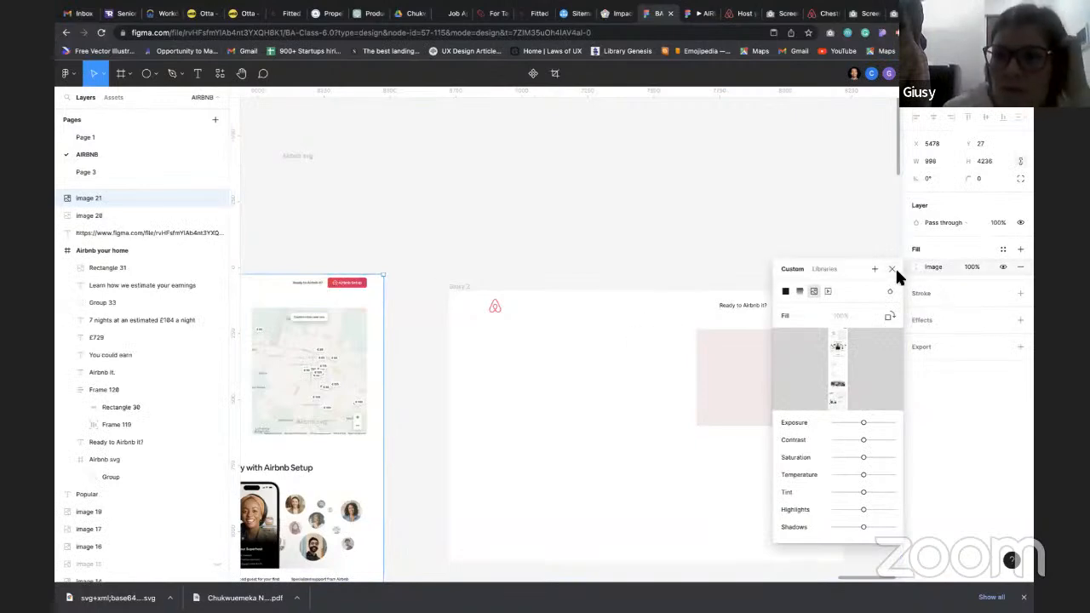
{"action": "left_click", "coordinate": [892, 269]}
Copy the white house icon from the "Airbnb setup" button in the "Airbnb your home" frame
{"action": "scroll", "coordinate": [509, 294], "scroll_direction": "left", "scroll_amount": 5}
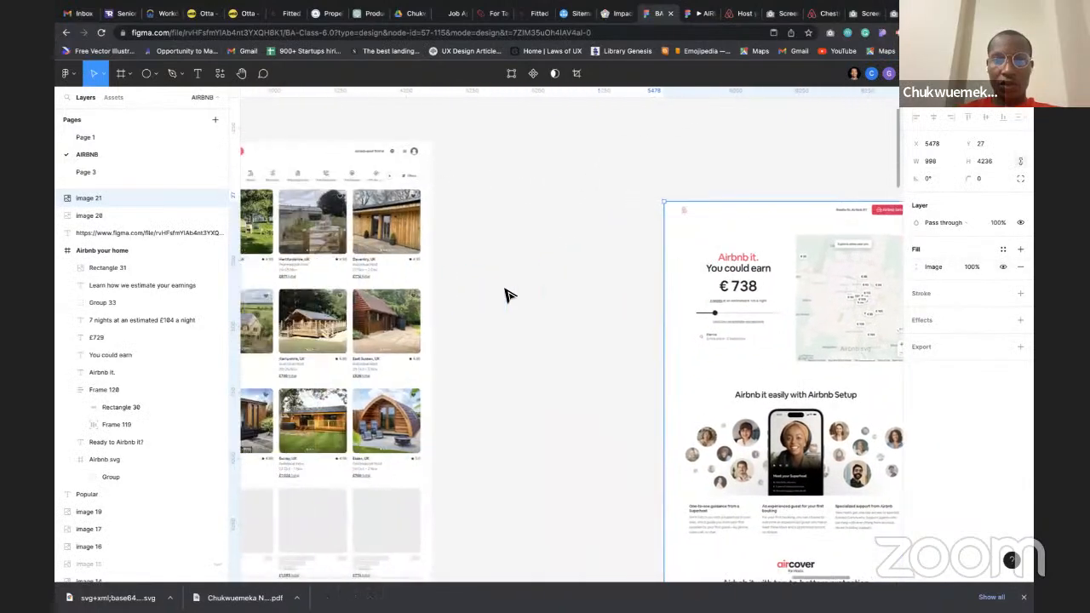
{"action": "scroll", "coordinate": [505, 295], "scroll_direction": "left", "scroll_amount": 10}
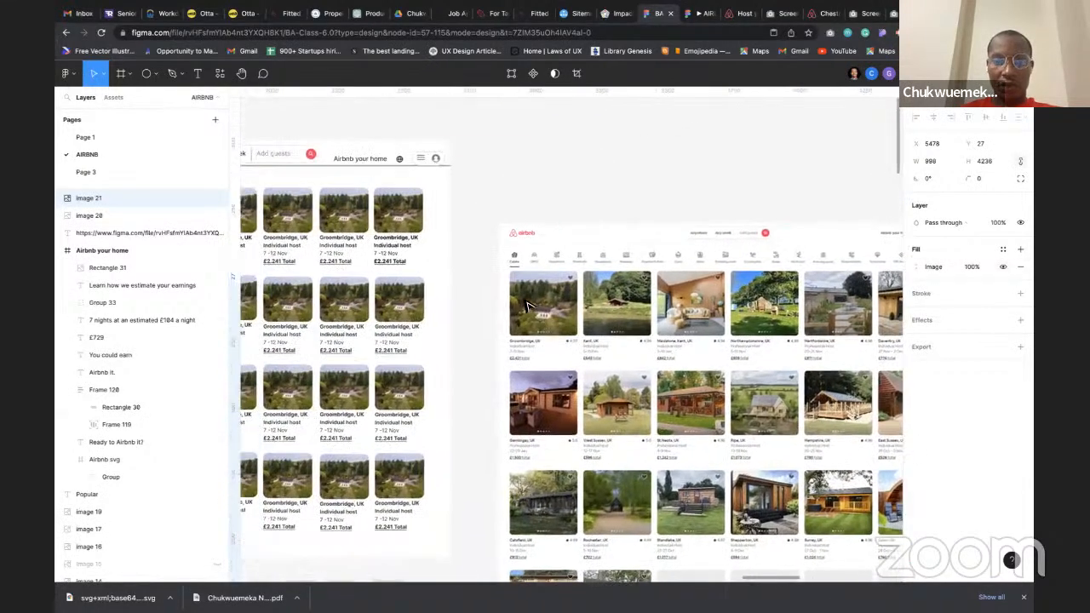
{"action": "scroll", "coordinate": [525, 305], "scroll_direction": "left", "scroll_amount": 10}
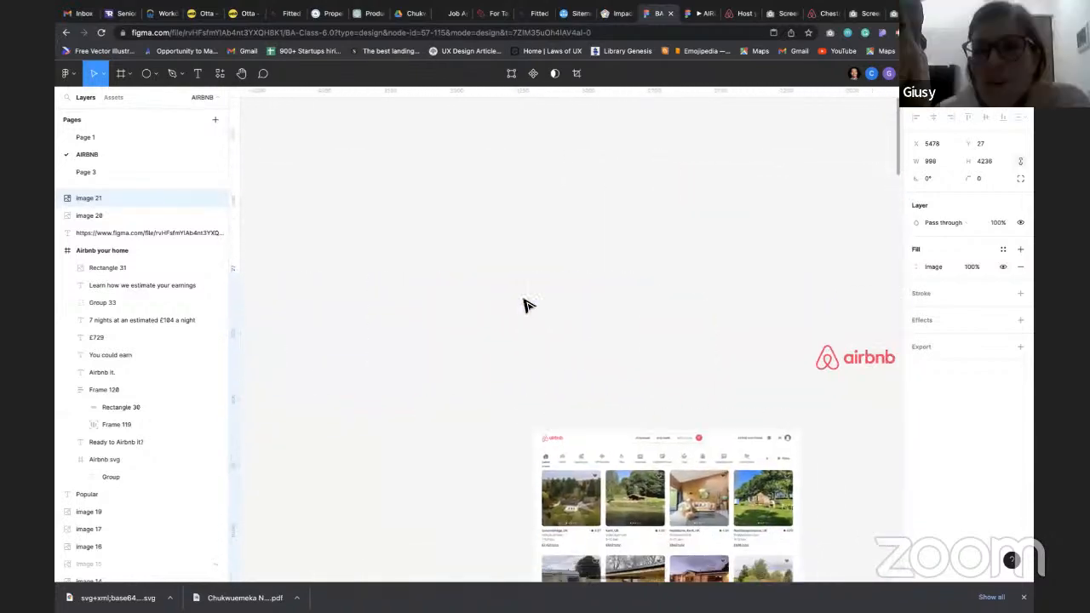
{"action": "scroll", "coordinate": [526, 304], "scroll_direction": "left", "scroll_amount": 10}
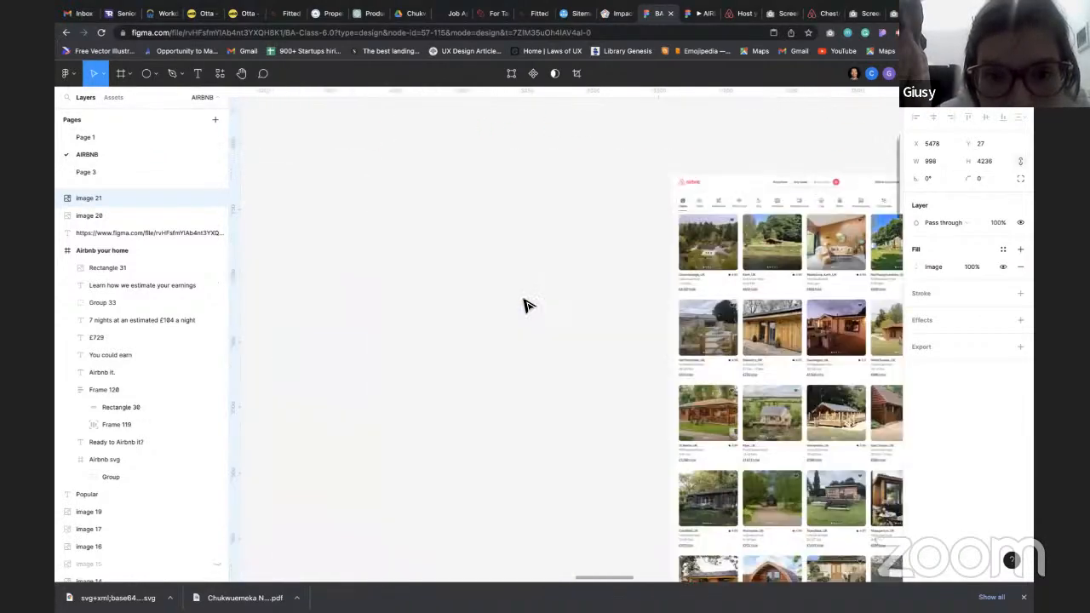
{"action": "scroll", "coordinate": [525, 305], "scroll_direction": "down", "scroll_amount": 10}
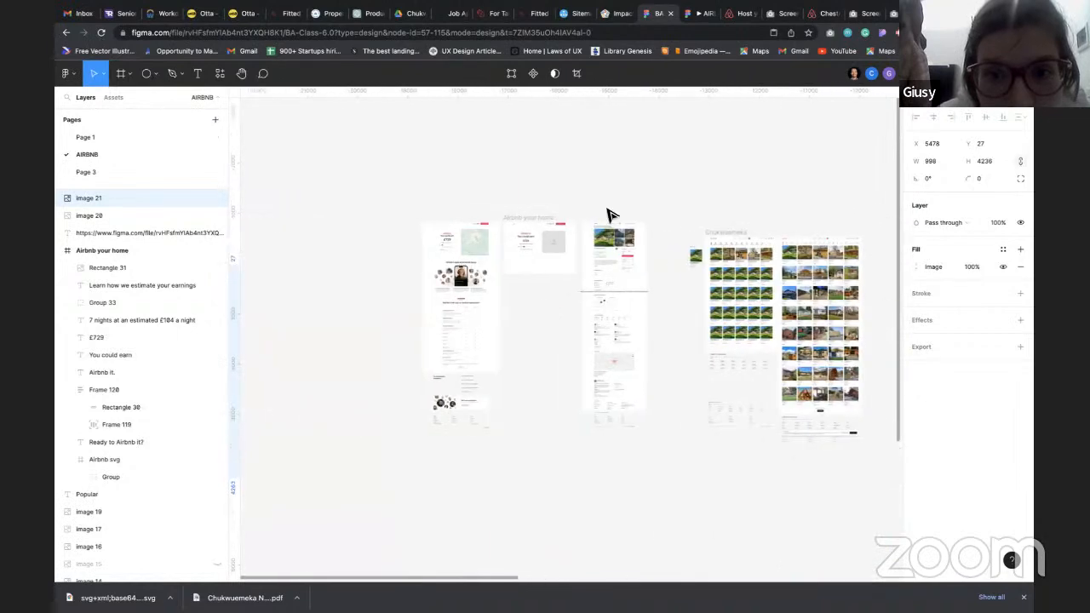
{"action": "scroll", "coordinate": [553, 232], "scroll_direction": "up", "scroll_amount": 10}
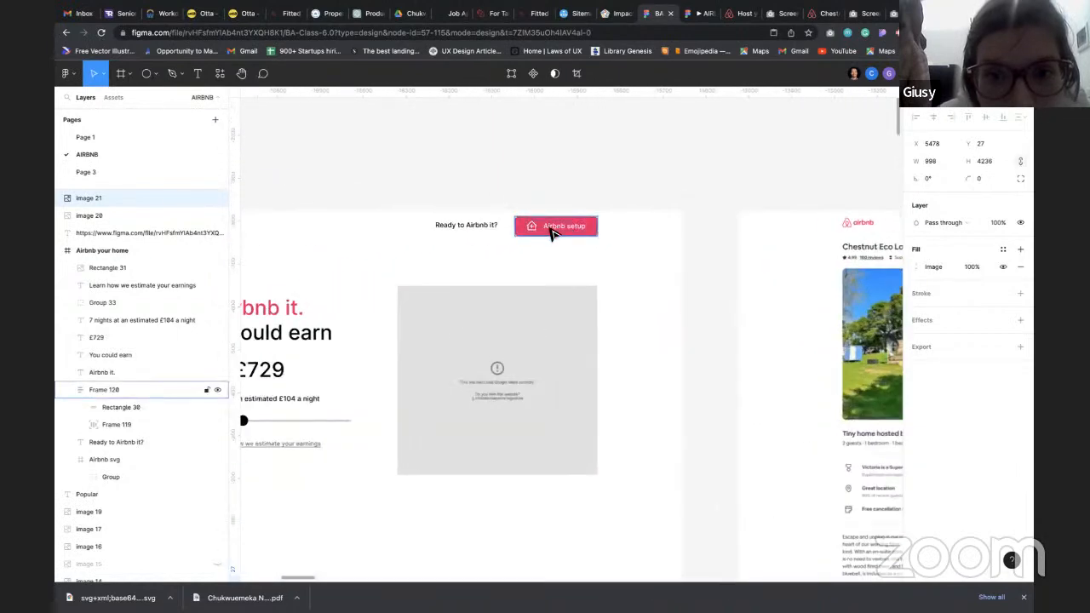
{"action": "left_click", "coordinate": [531, 234]}
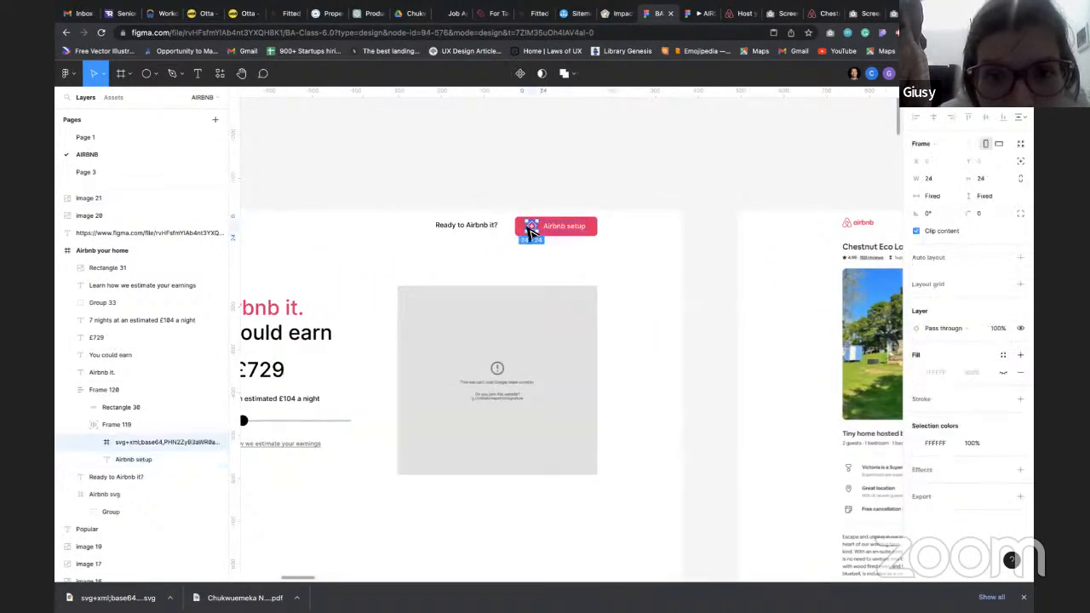
Paste the house icon into the collaborator's host page frame and place it before the "Airbnb setup" text on the button
{"action": "scroll", "coordinate": [531, 233], "scroll_direction": "down", "scroll_amount": 8}
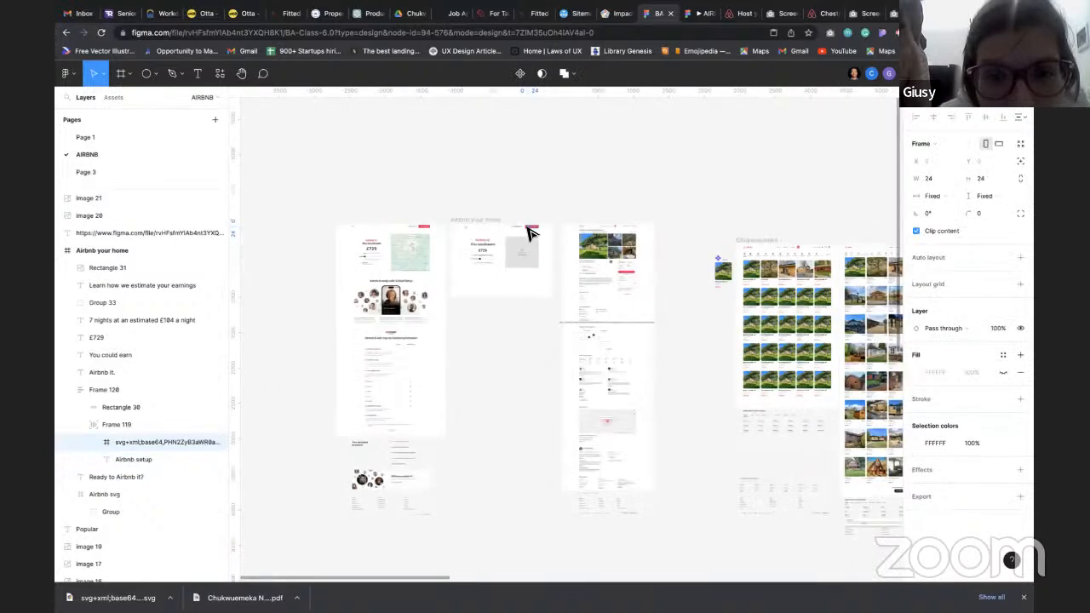
{"action": "scroll", "coordinate": [528, 233], "scroll_direction": "right", "scroll_amount": 5}
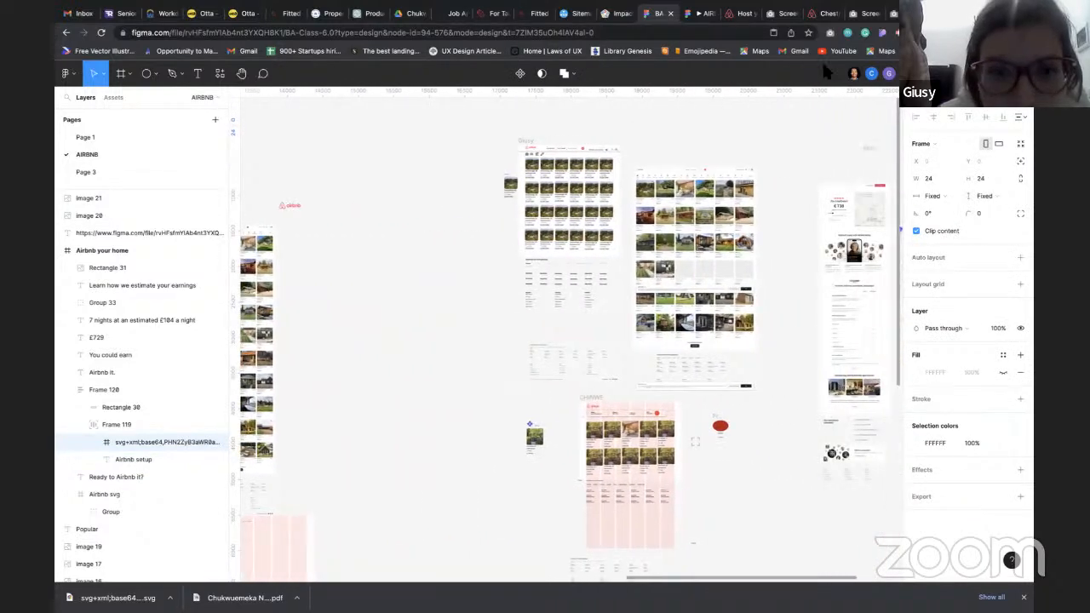
{"action": "left_click", "coordinate": [854, 73]}
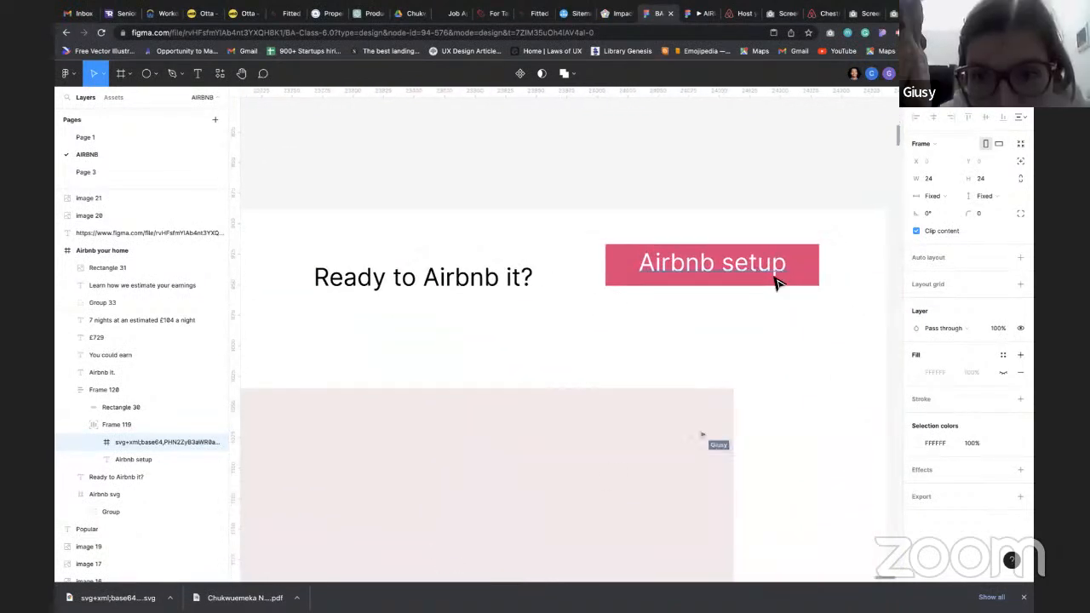
{"action": "key", "text": "super+v"}
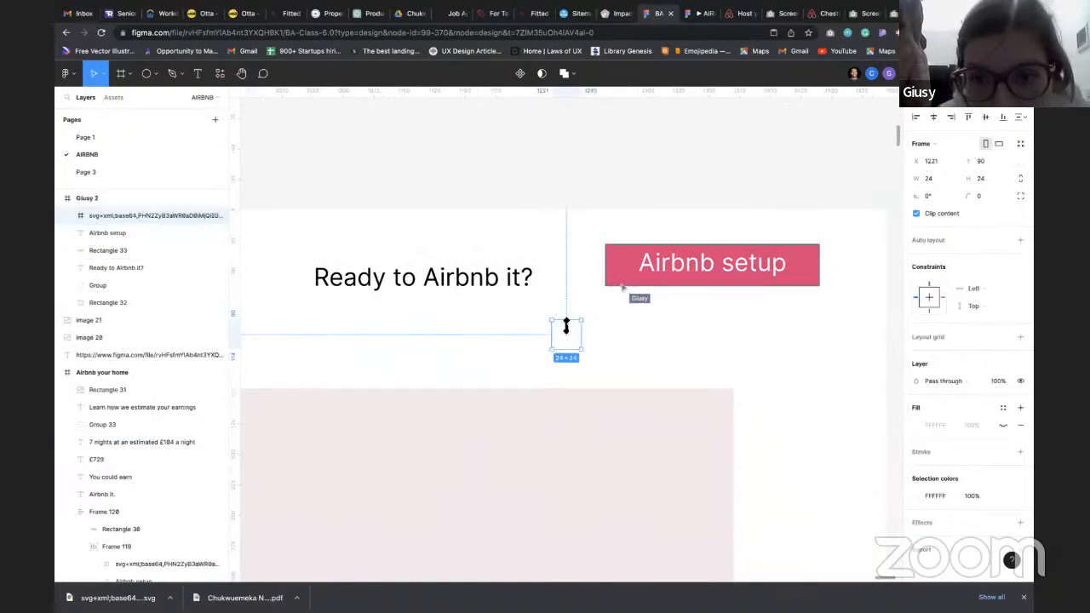
{"action": "left_click_drag", "start_coordinate": [566, 337], "coordinate": [626, 275]}
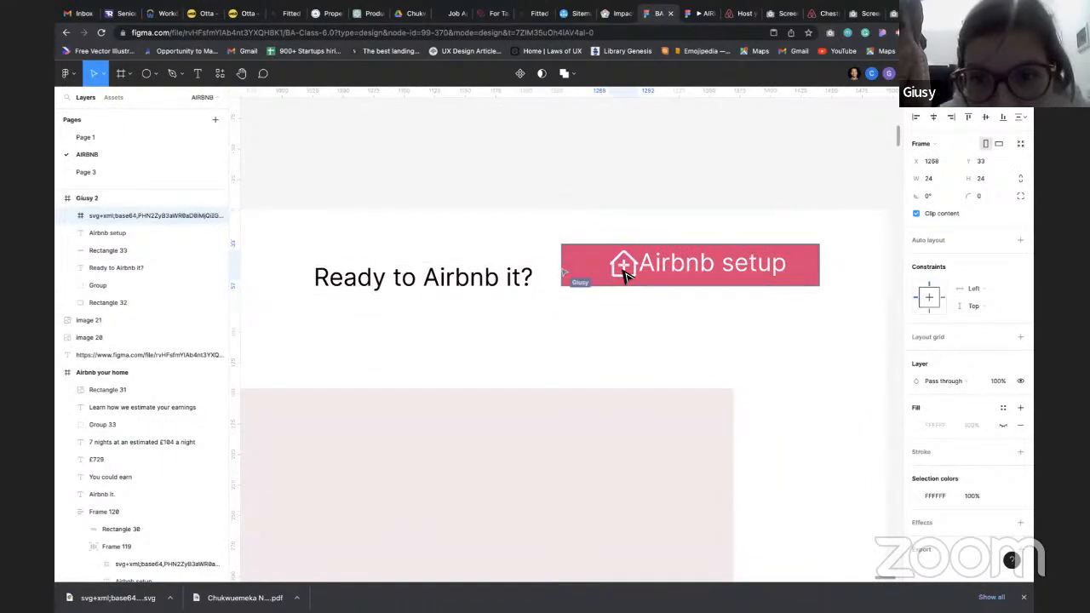
{"action": "left_click", "coordinate": [594, 154]}
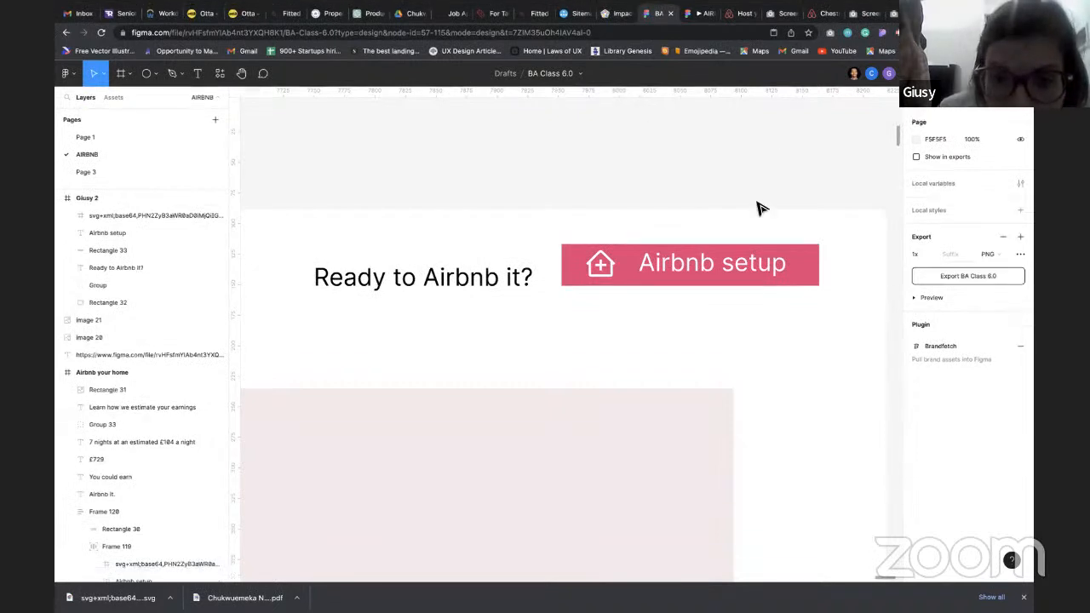
Examine the collaborator's host page frame beside its reference screenshot, and look over the other page frames across the canvas
{"action": "scroll", "coordinate": [752, 411], "scroll_direction": "down", "scroll_amount": 5}
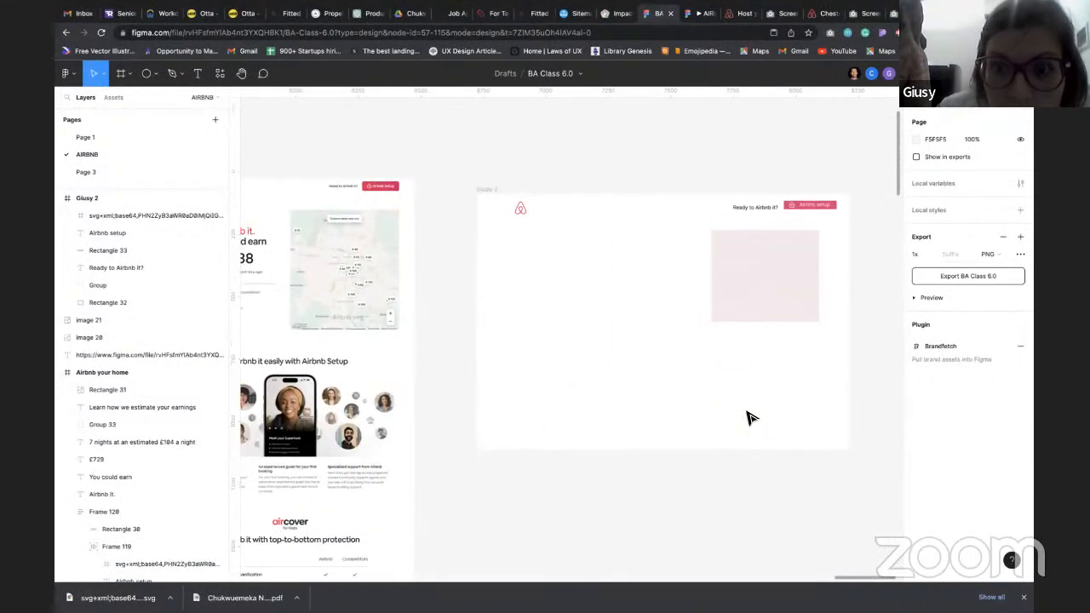
{"action": "scroll", "coordinate": [749, 417], "scroll_direction": "right", "scroll_amount": 2}
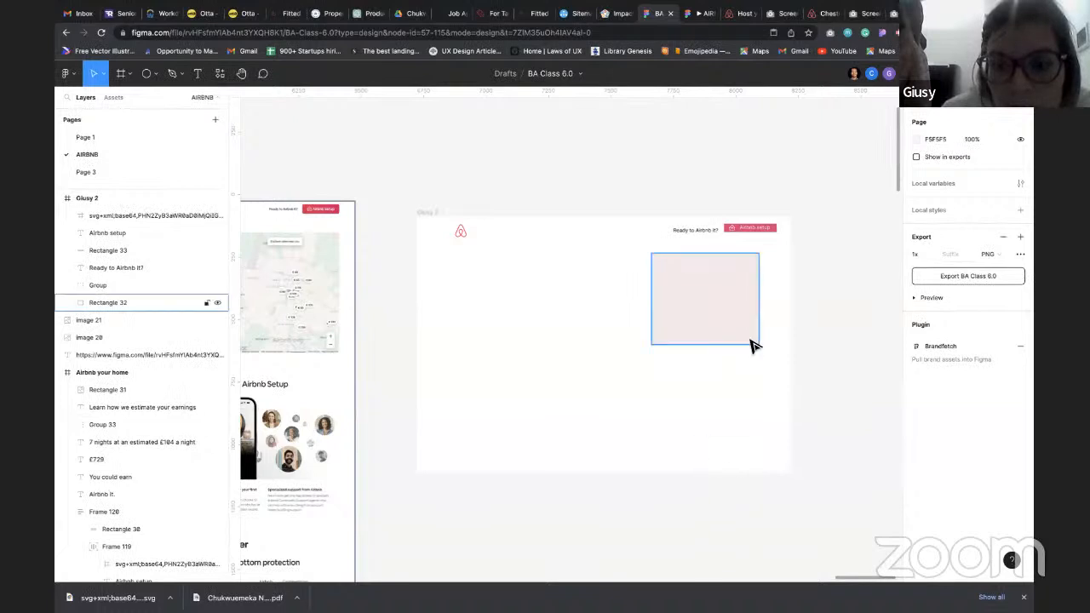
{"action": "scroll", "coordinate": [807, 423], "scroll_direction": "down", "scroll_amount": 2}
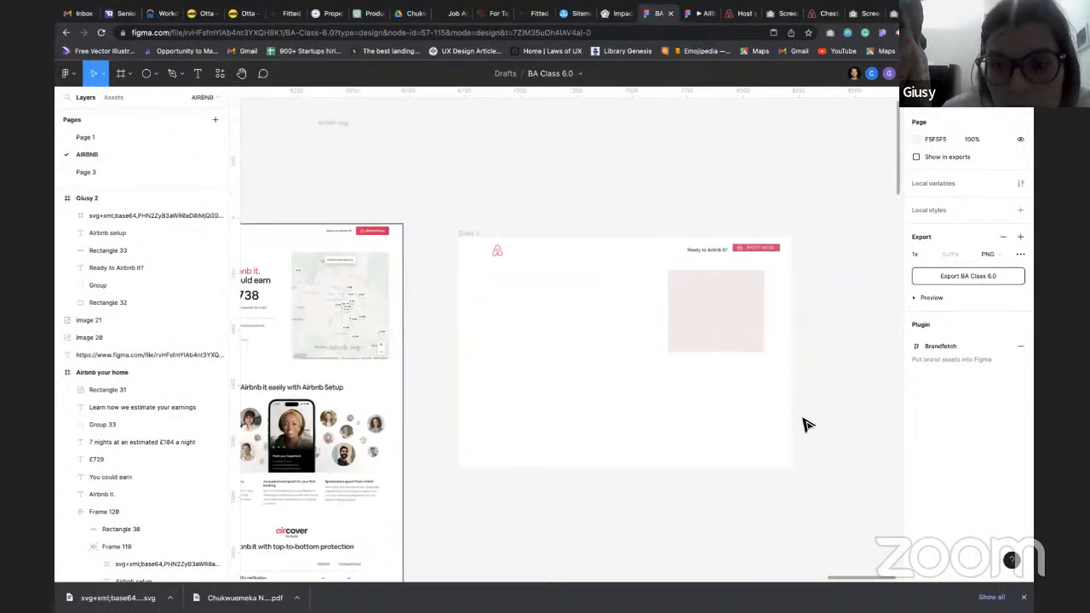
{"action": "scroll", "coordinate": [807, 423], "scroll_direction": "down", "scroll_amount": 3}
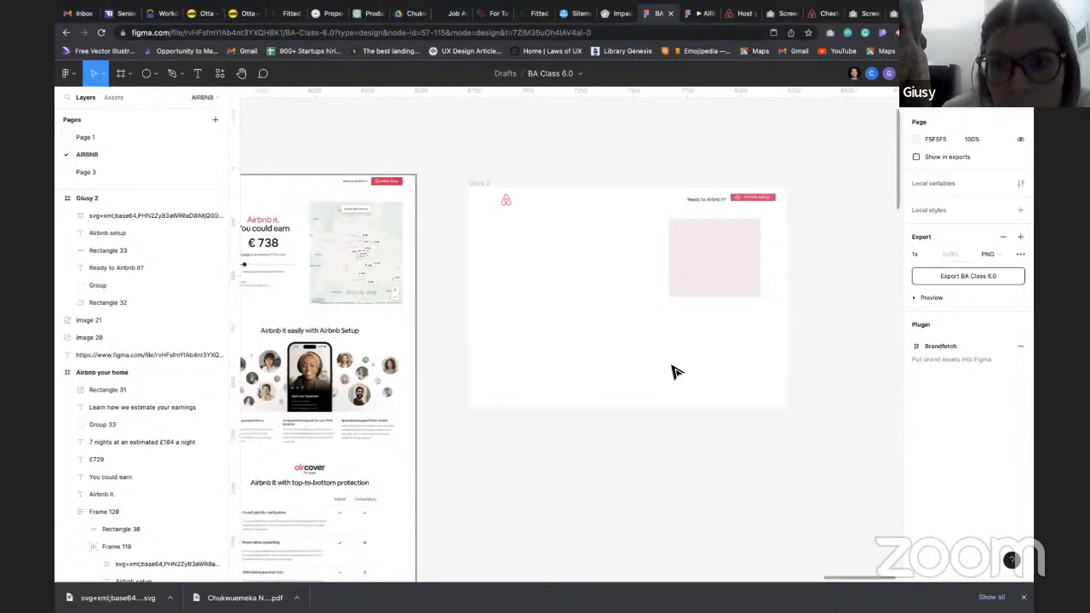
{"action": "scroll", "coordinate": [676, 372], "scroll_direction": "left", "scroll_amount": 5}
{"action": "scroll", "coordinate": [673, 374], "scroll_direction": "down", "scroll_amount": 2}
{"action": "scroll", "coordinate": [672, 374], "scroll_direction": "down", "scroll_amount": 2}
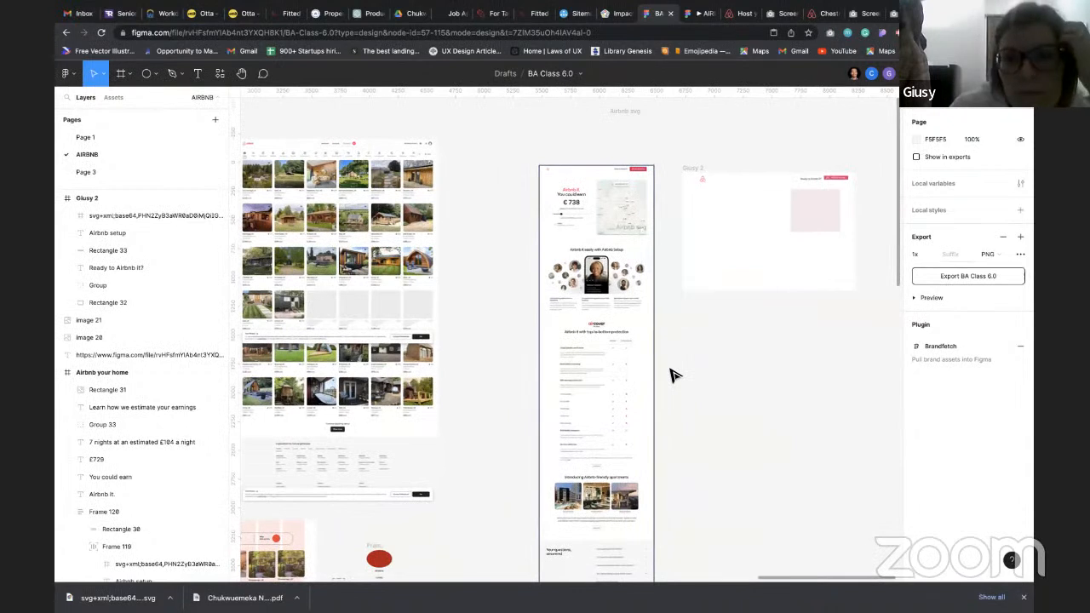
{"action": "scroll", "coordinate": [673, 375], "scroll_direction": "right", "scroll_amount": 3}
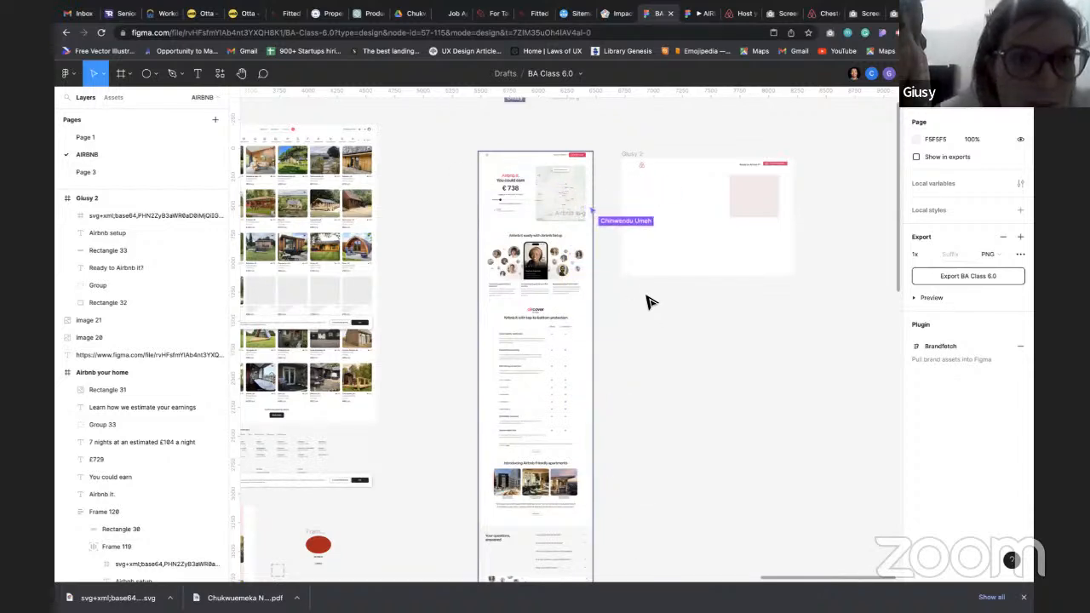
{"action": "scroll", "coordinate": [622, 365], "scroll_direction": "down", "scroll_amount": 5}
{"action": "scroll", "coordinate": [622, 365], "scroll_direction": "down", "scroll_amount": 5}
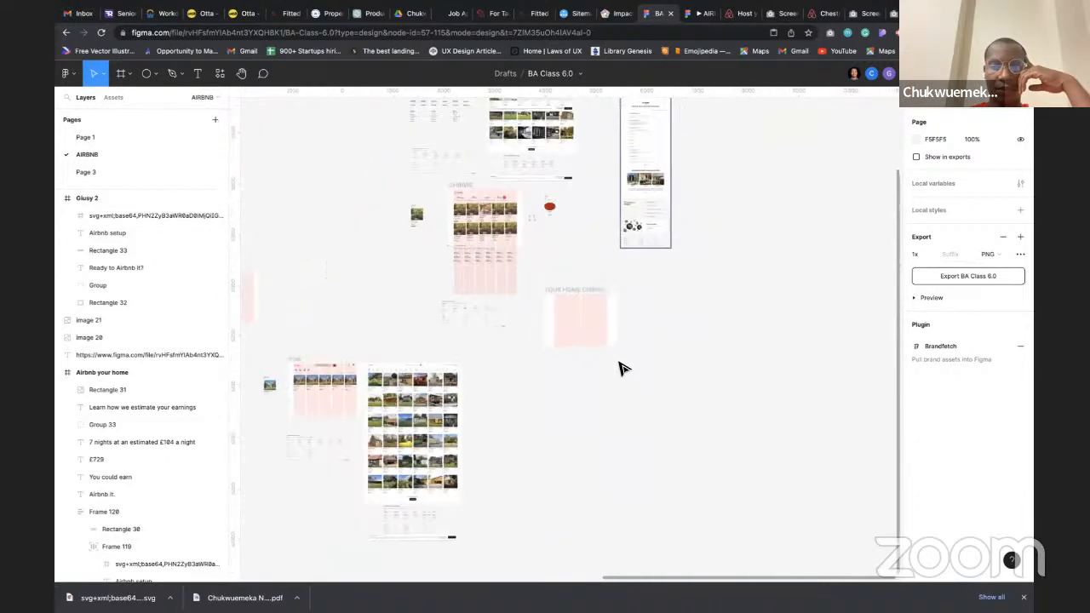
{"action": "scroll", "coordinate": [624, 367], "scroll_direction": "left", "scroll_amount": 2}
{"action": "scroll", "coordinate": [621, 367], "scroll_direction": "left", "scroll_amount": 3}
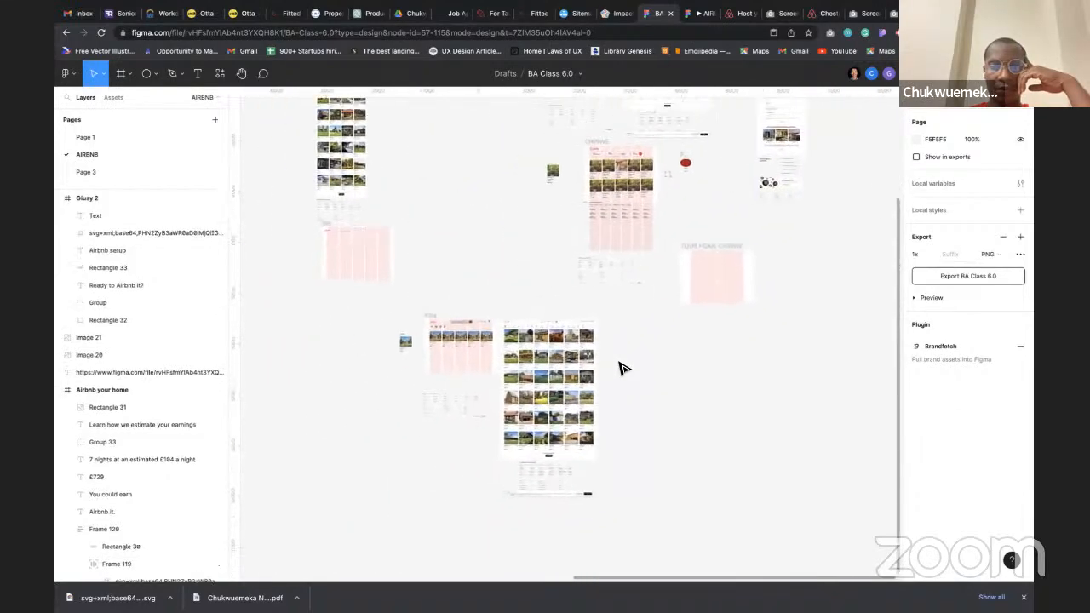
Follow a collaborator's view of the new "YOUR HOME" frame and its column grid, stop following, and review progress on the other host page
{"action": "left_click", "coordinate": [871, 74]}
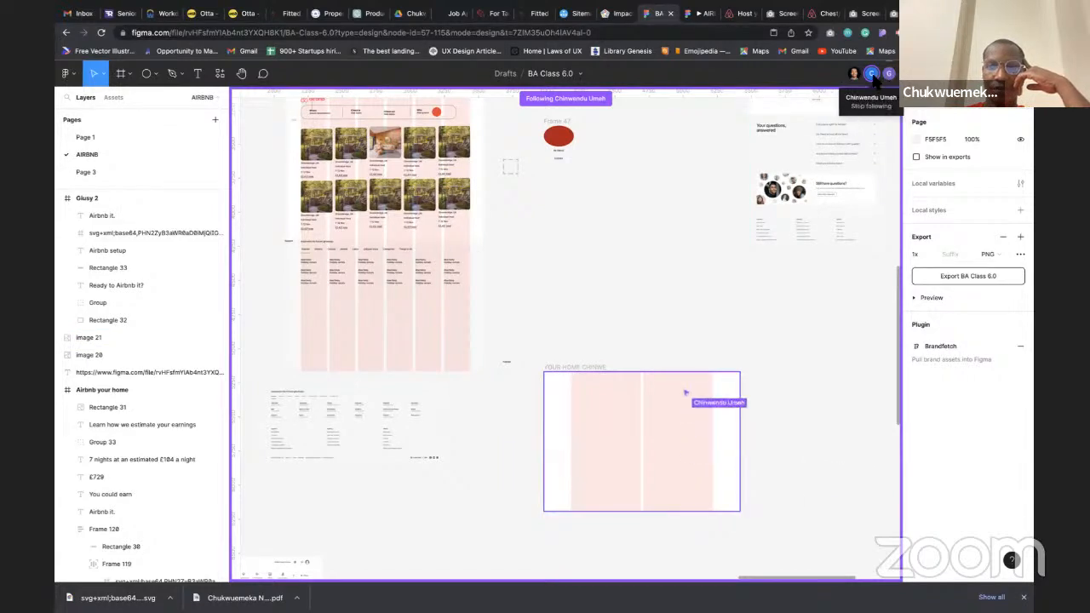
{"action": "left_click", "coordinate": [873, 76]}
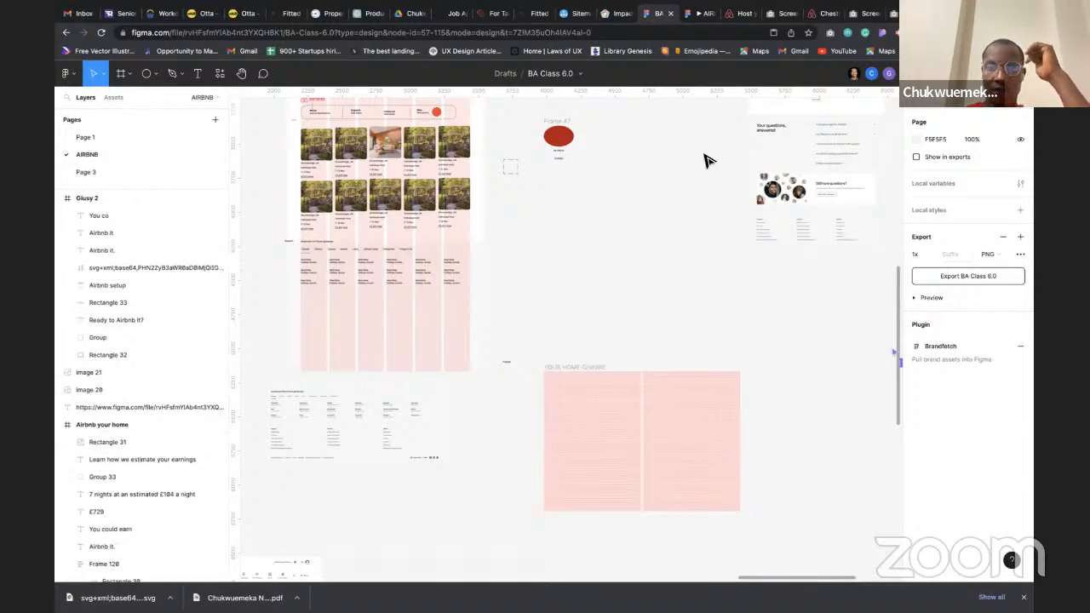
{"action": "scroll", "coordinate": [645, 179], "scroll_direction": "down", "scroll_amount": 5}
{"action": "scroll", "coordinate": [645, 180], "scroll_direction": "up", "scroll_amount": 2}
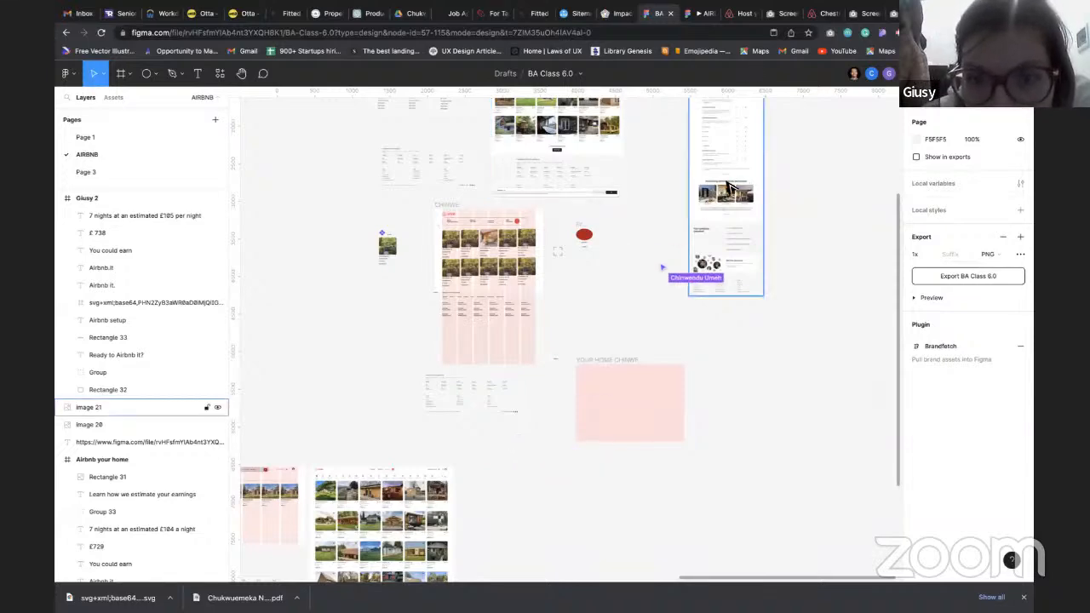
{"action": "scroll", "coordinate": [766, 212], "scroll_direction": "up", "scroll_amount": 5}
{"action": "scroll", "coordinate": [767, 212], "scroll_direction": "left", "scroll_amount": 1}
{"action": "scroll", "coordinate": [762, 212], "scroll_direction": "down", "scroll_amount": 2}
{"action": "scroll", "coordinate": [763, 212], "scroll_direction": "right", "scroll_amount": 2}
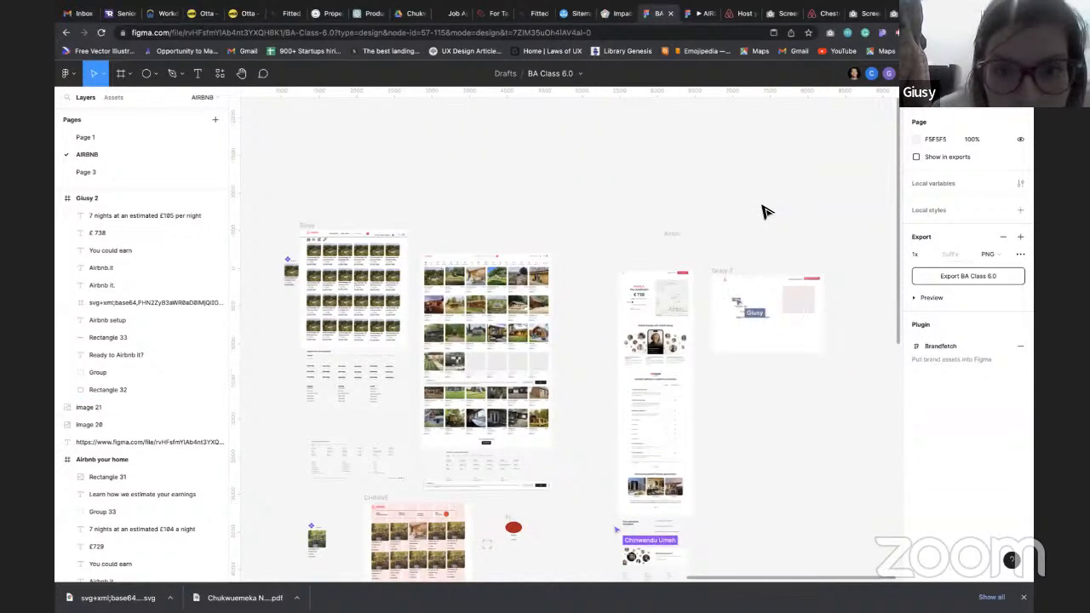
Examine the earnings text and price slider in the collaborator's host page frame against the reference screenshot beside it
{"action": "scroll", "coordinate": [750, 293], "scroll_direction": "up", "scroll_amount": 3}
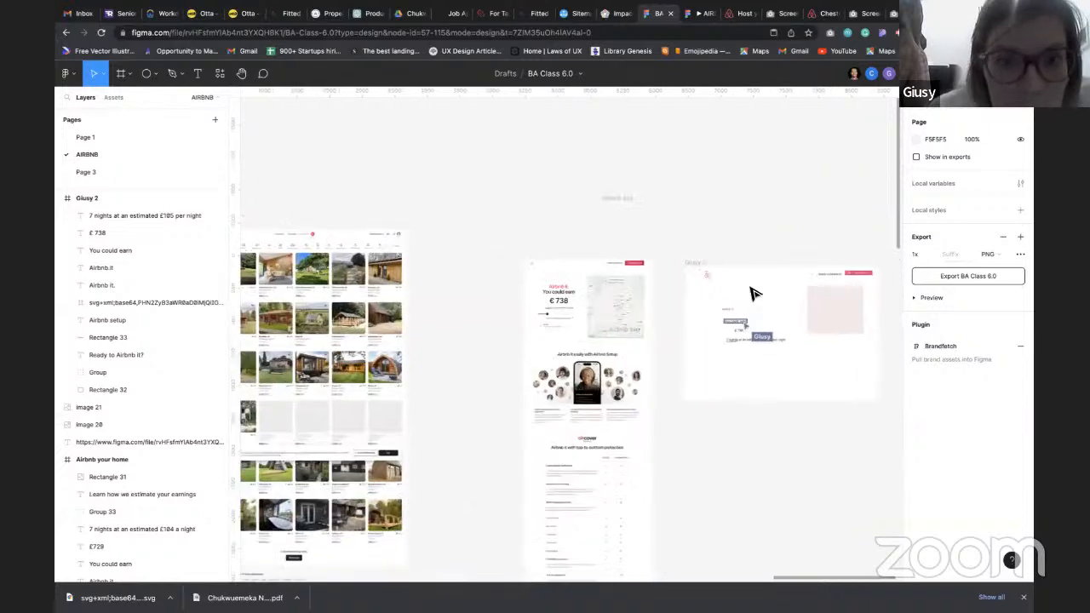
{"action": "scroll", "coordinate": [751, 289], "scroll_direction": "up", "scroll_amount": 1}
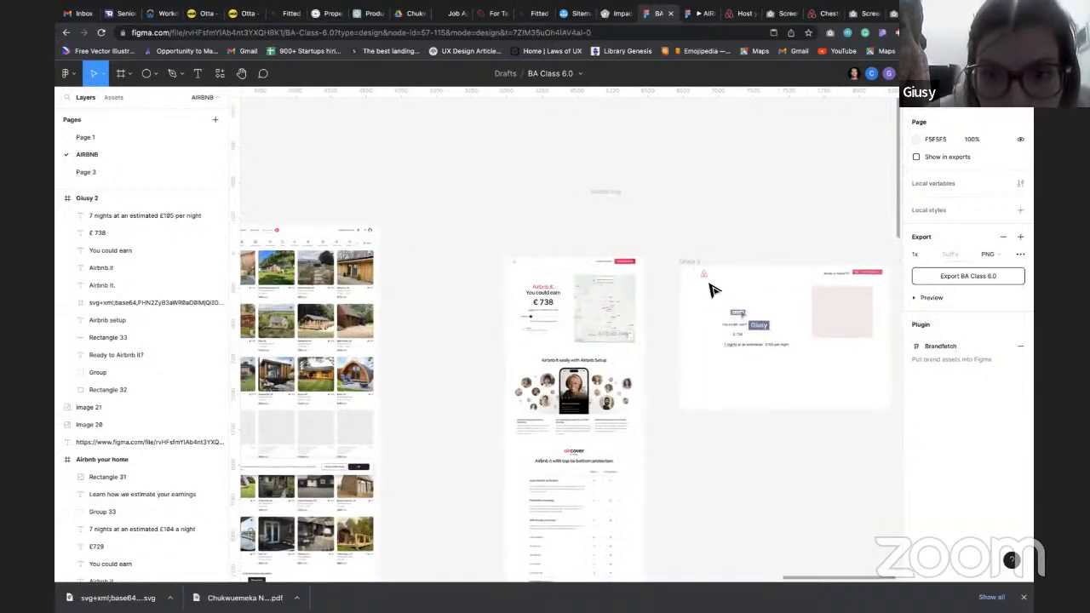
{"action": "scroll", "coordinate": [745, 319], "scroll_direction": "up", "scroll_amount": 8}
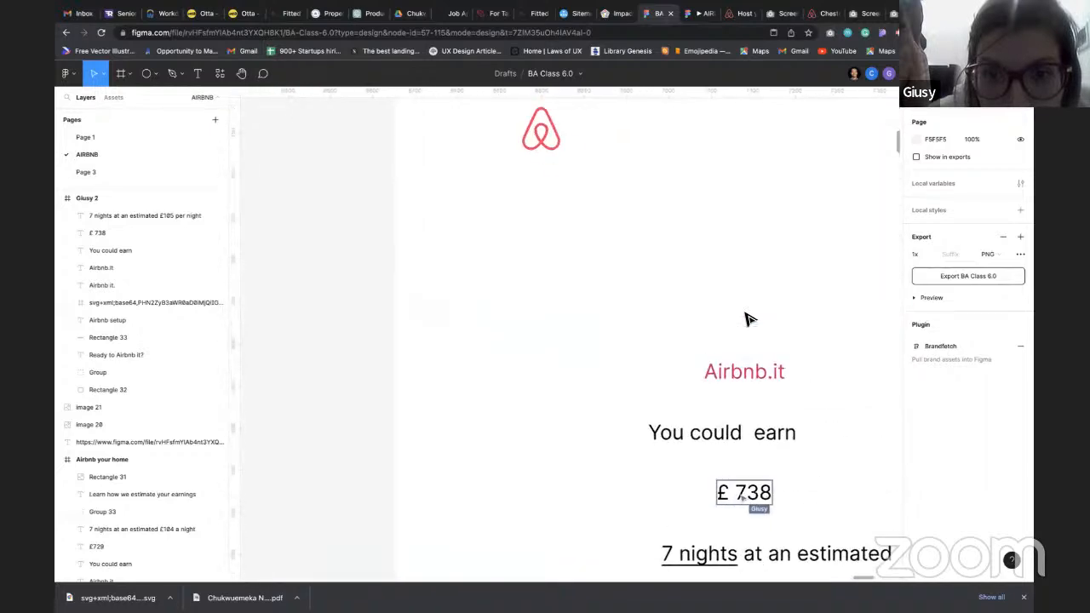
{"action": "scroll", "coordinate": [745, 318], "scroll_direction": "down", "scroll_amount": 6}
{"action": "scroll", "coordinate": [745, 318], "scroll_direction": "up", "scroll_amount": 1}
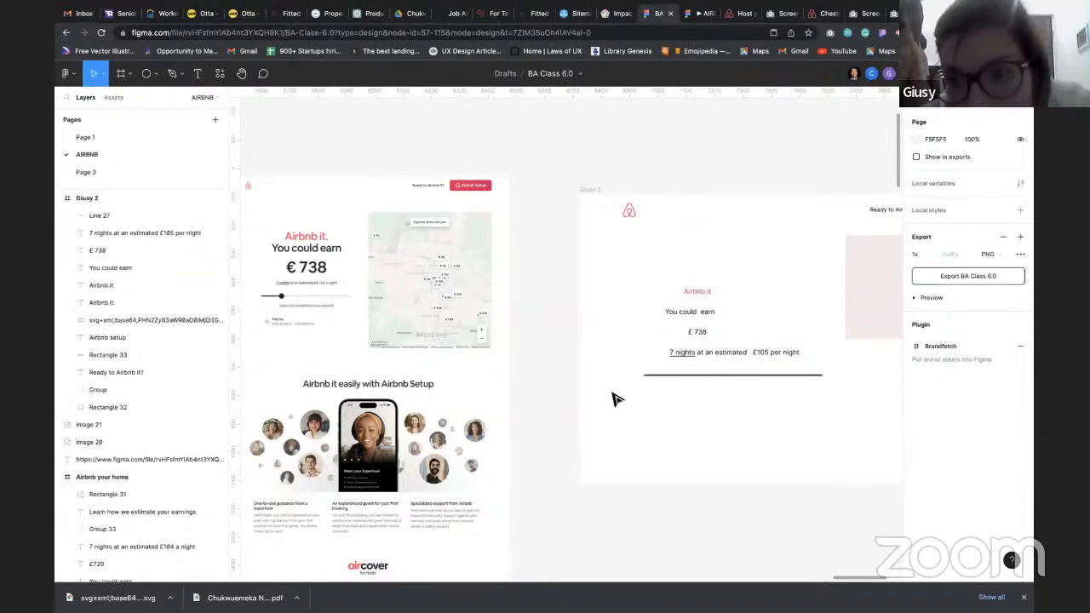
{"action": "scroll", "coordinate": [673, 414], "scroll_direction": "down", "scroll_amount": 2}
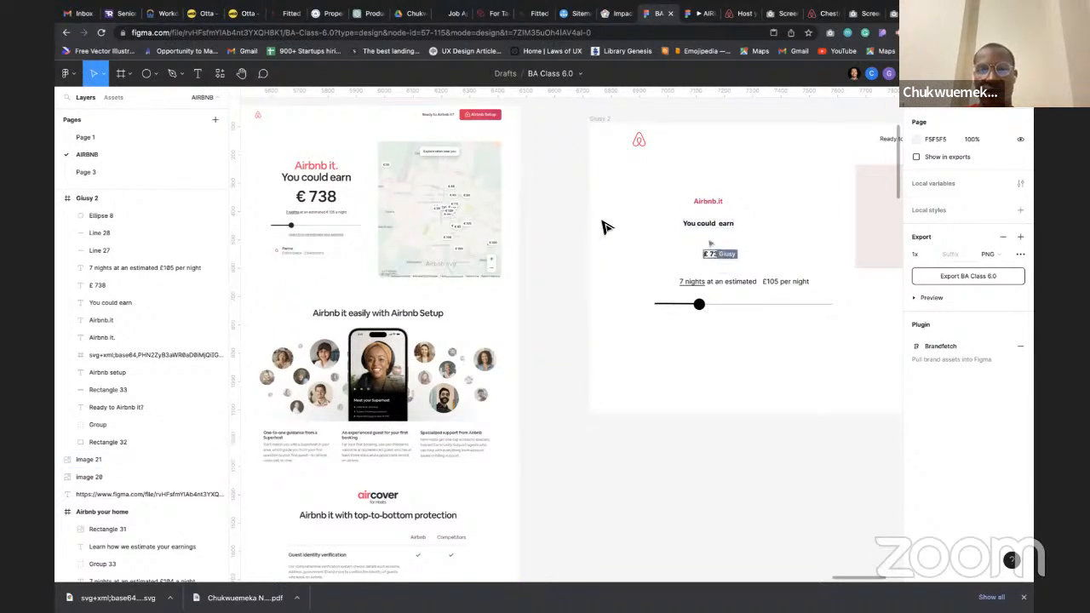
{"action": "left_click", "coordinate": [708, 202]}
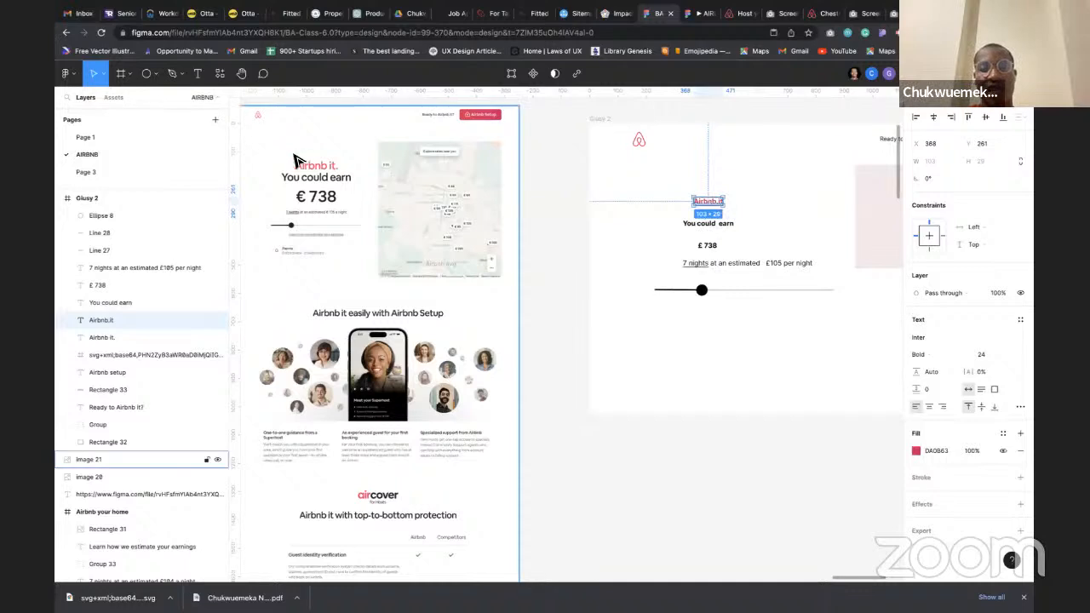
{"action": "key", "text": "super+z"}
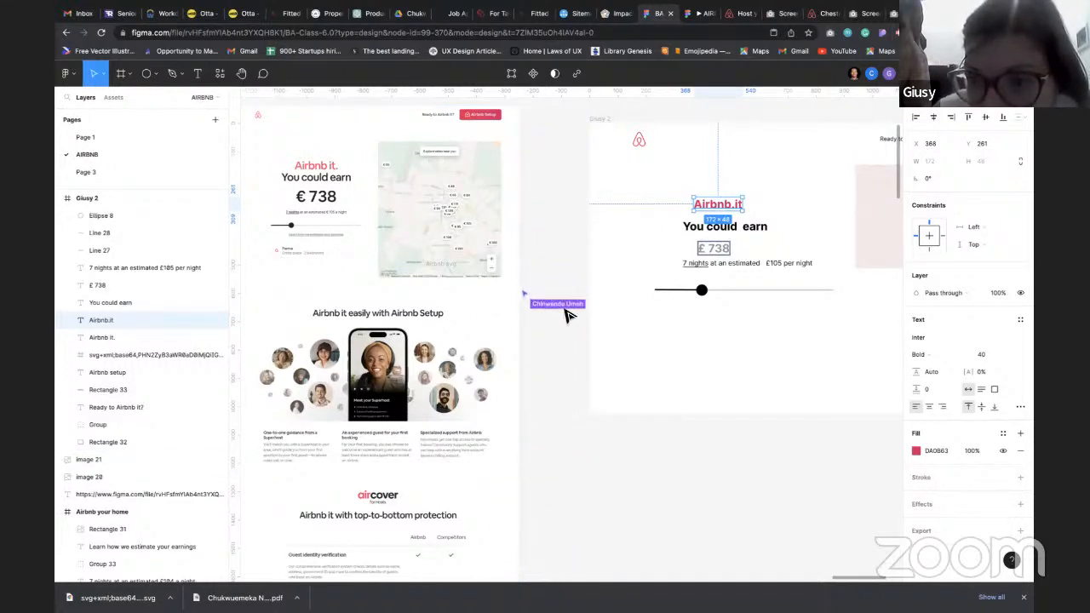
Follow a collaborator's view of the "YOUR HOME" frame, stop following, and review the other host page frame and its reference
{"action": "left_click", "coordinate": [870, 74]}
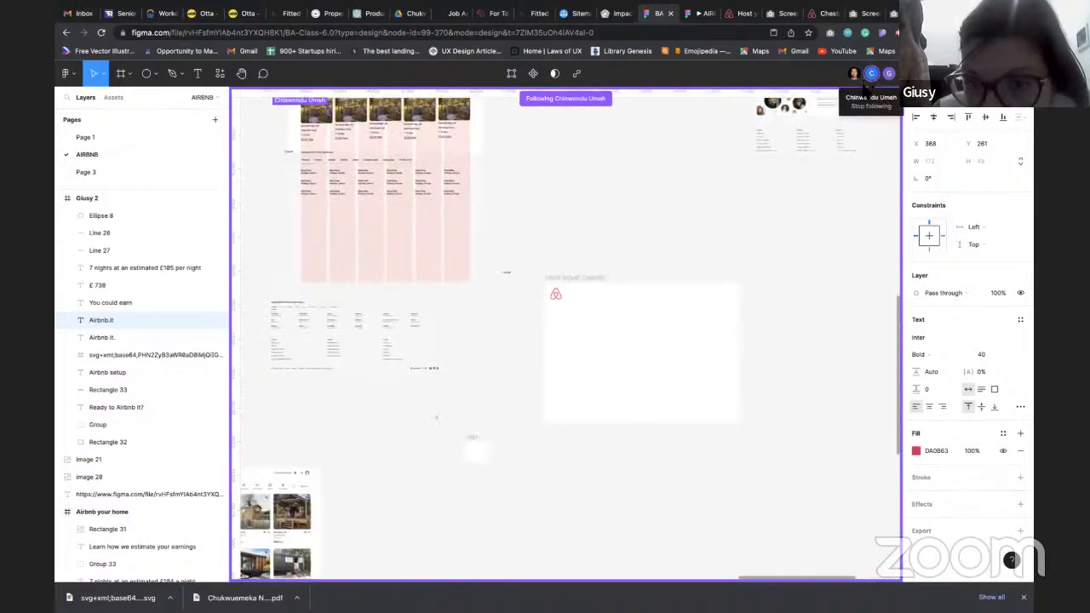
{"action": "scroll", "coordinate": [718, 225], "scroll_direction": "down", "scroll_amount": 3}
{"action": "scroll", "coordinate": [720, 226], "scroll_direction": "down", "scroll_amount": 1}
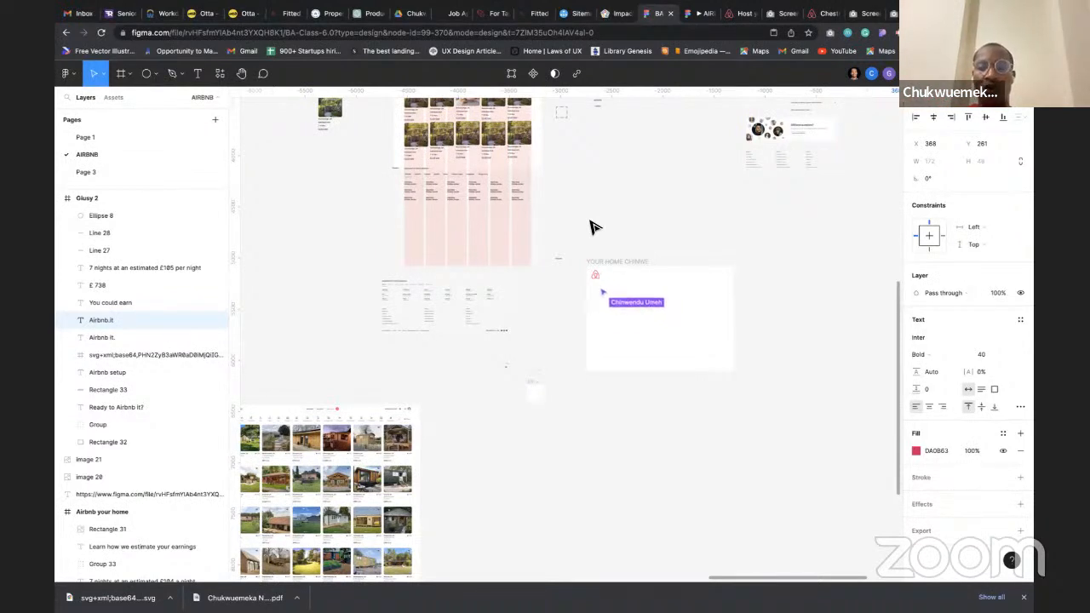
{"action": "scroll", "coordinate": [656, 245], "scroll_direction": "up", "scroll_amount": 5}
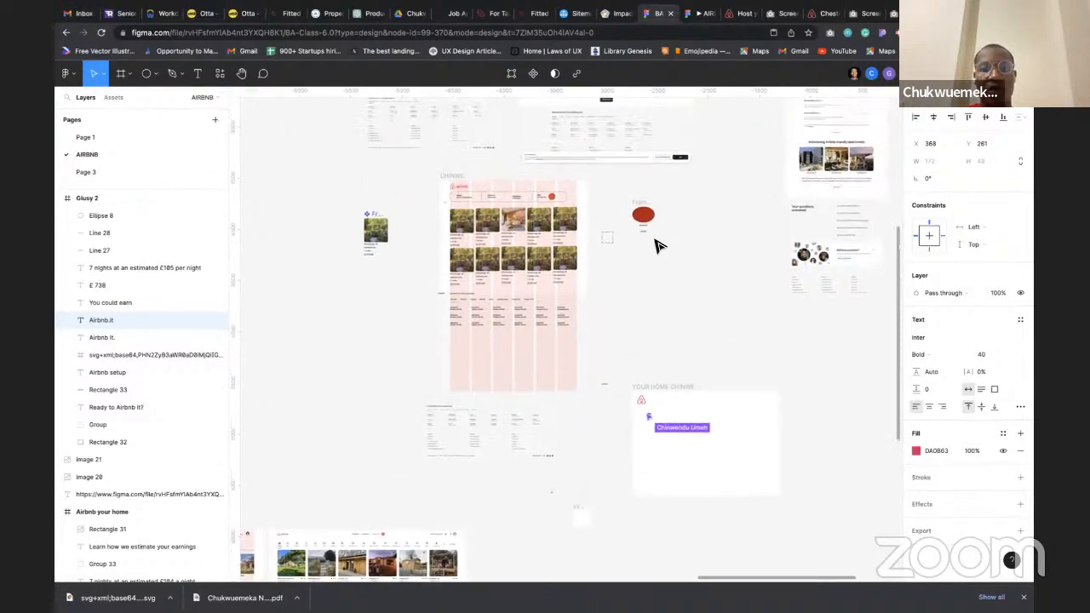
{"action": "scroll", "coordinate": [702, 180], "scroll_direction": "up", "scroll_amount": 8}
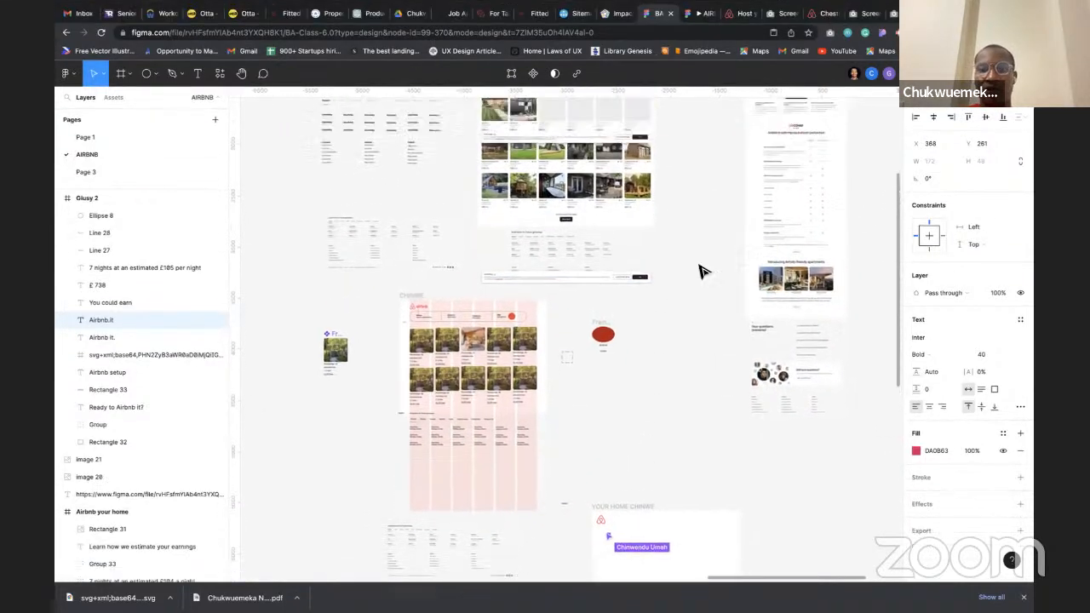
{"action": "scroll", "coordinate": [701, 273], "scroll_direction": "right", "scroll_amount": 5}
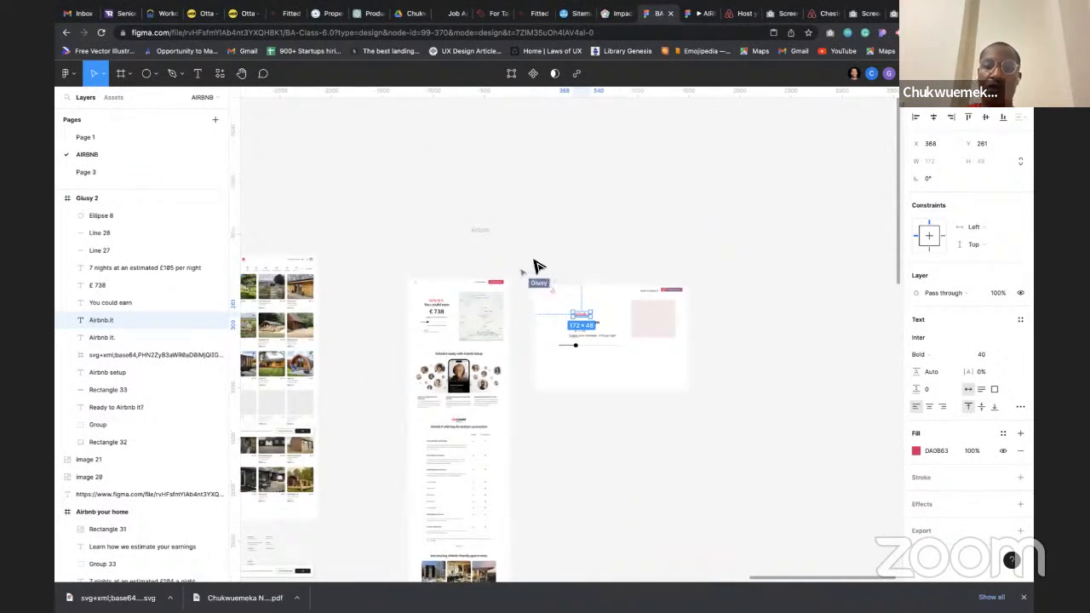
{"action": "left_click", "coordinate": [408, 258]}
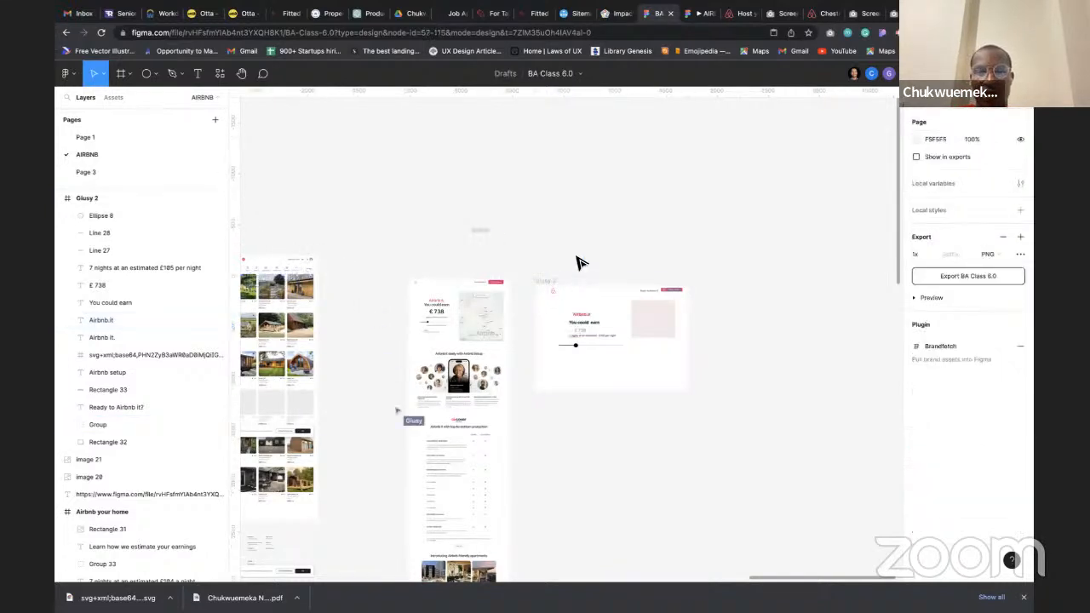
{"action": "scroll", "coordinate": [580, 262], "scroll_direction": "down", "scroll_amount": 2}
{"action": "scroll", "coordinate": [580, 262], "scroll_direction": "up", "scroll_amount": 2}
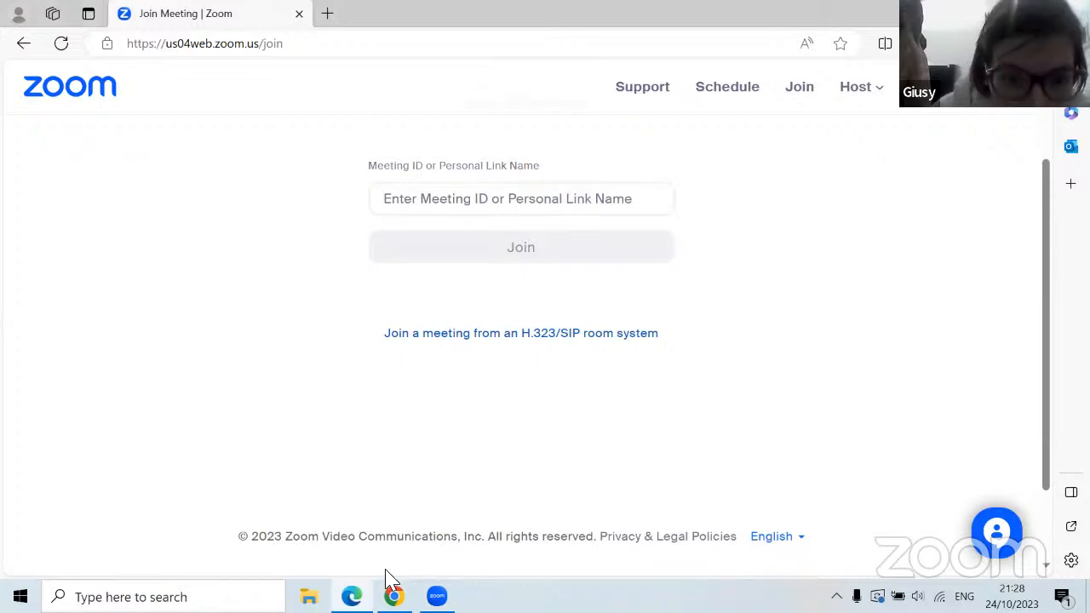
Switch to Chrome and test the prototype's "Airbnb your home" link and the logo link back to the listings page
{"action": "left_click", "coordinate": [393, 596]}
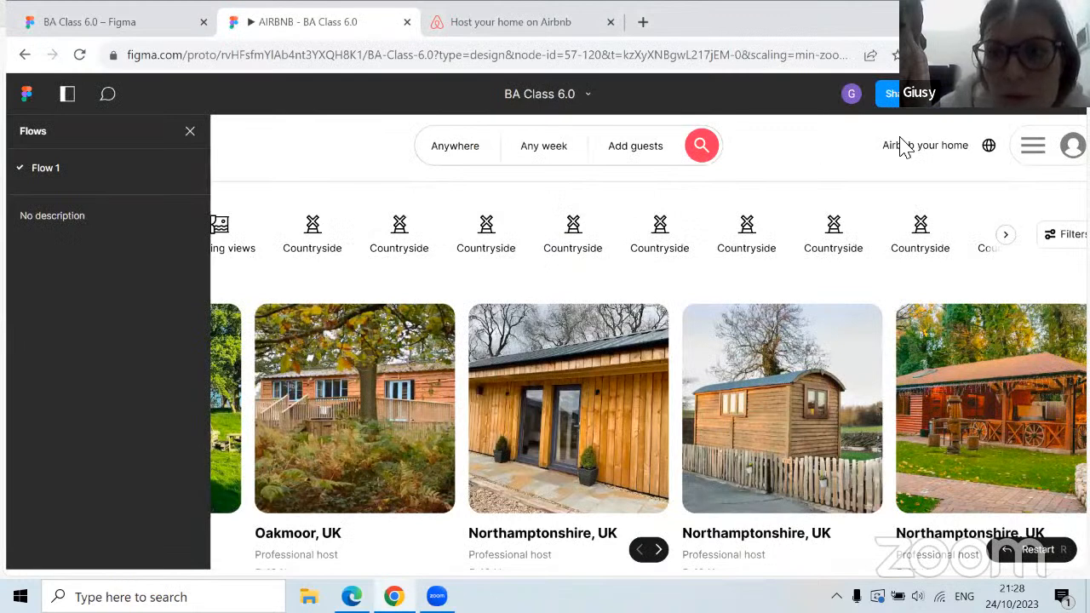
{"action": "left_click", "coordinate": [941, 151]}
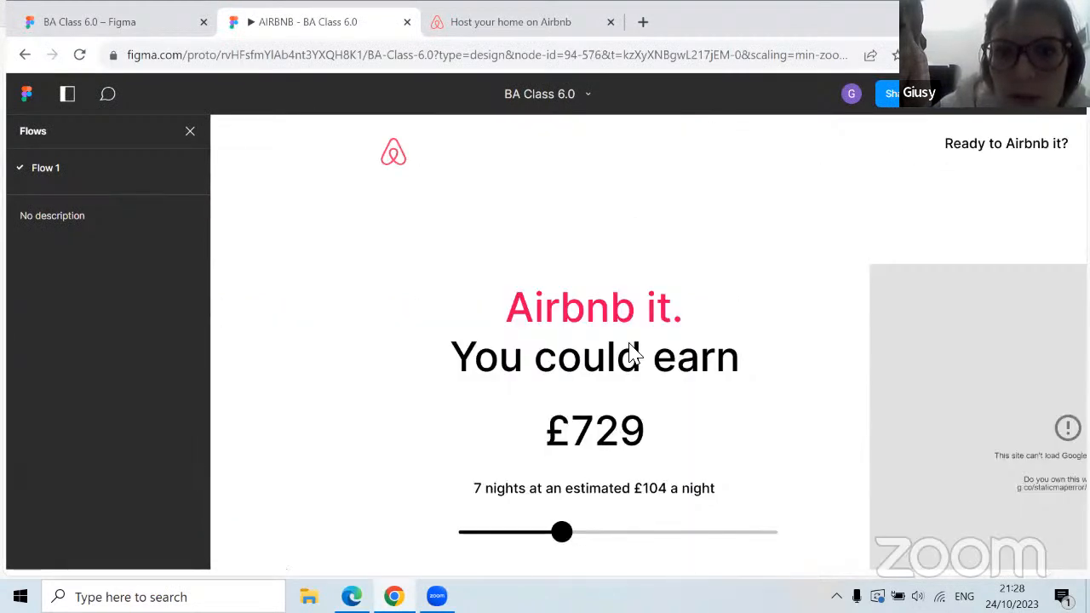
{"action": "left_click", "coordinate": [422, 149]}
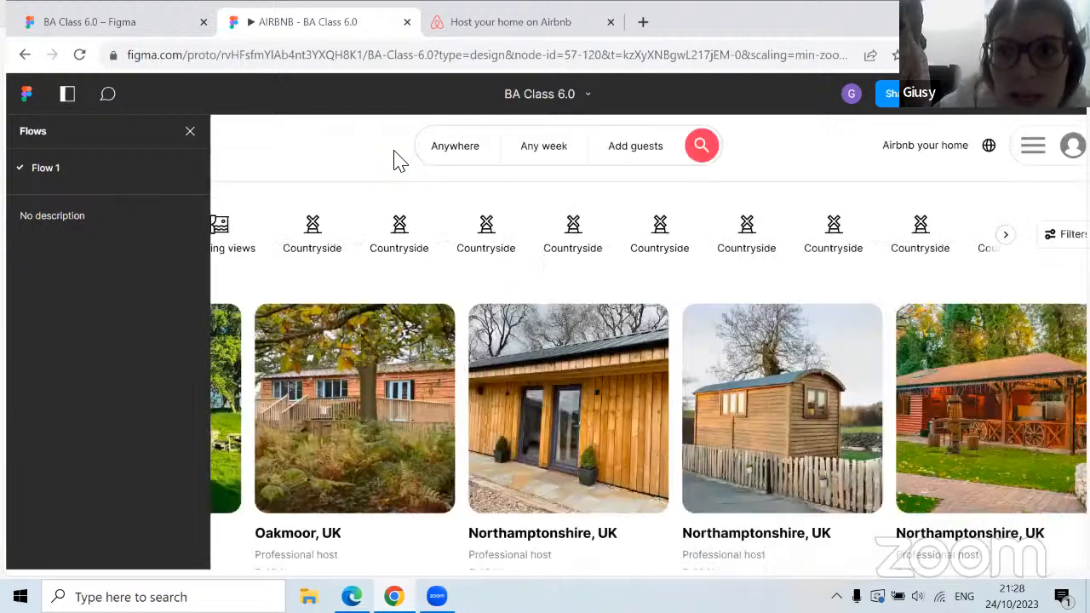
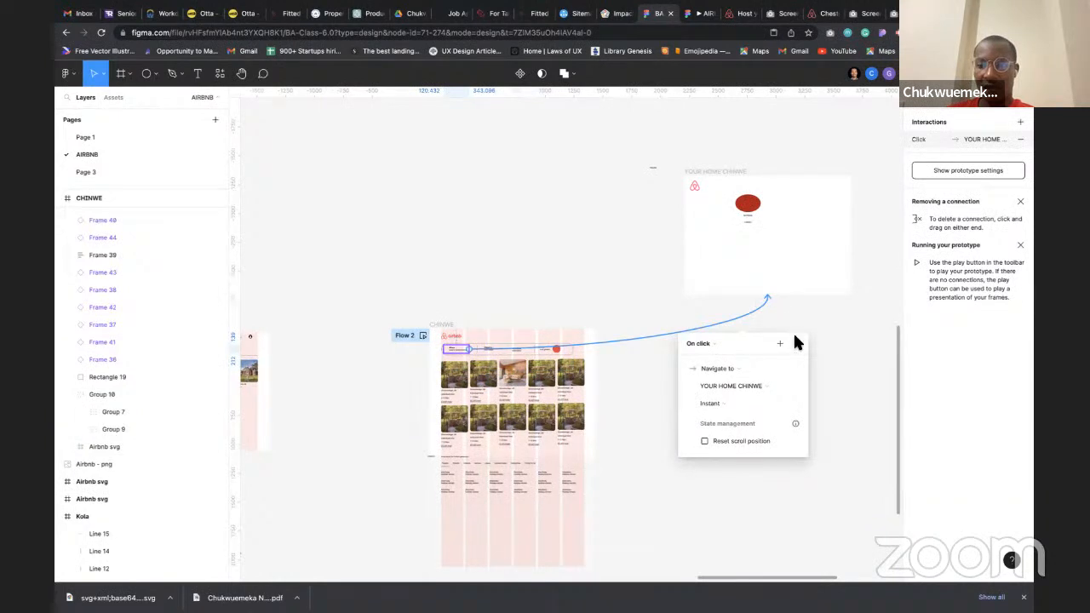
Check the search field's connection to the "YOUR HOME" frame and link that frame's Airbnb logo back to the collaborator's listings frame
{"action": "left_click", "coordinate": [771, 320]}
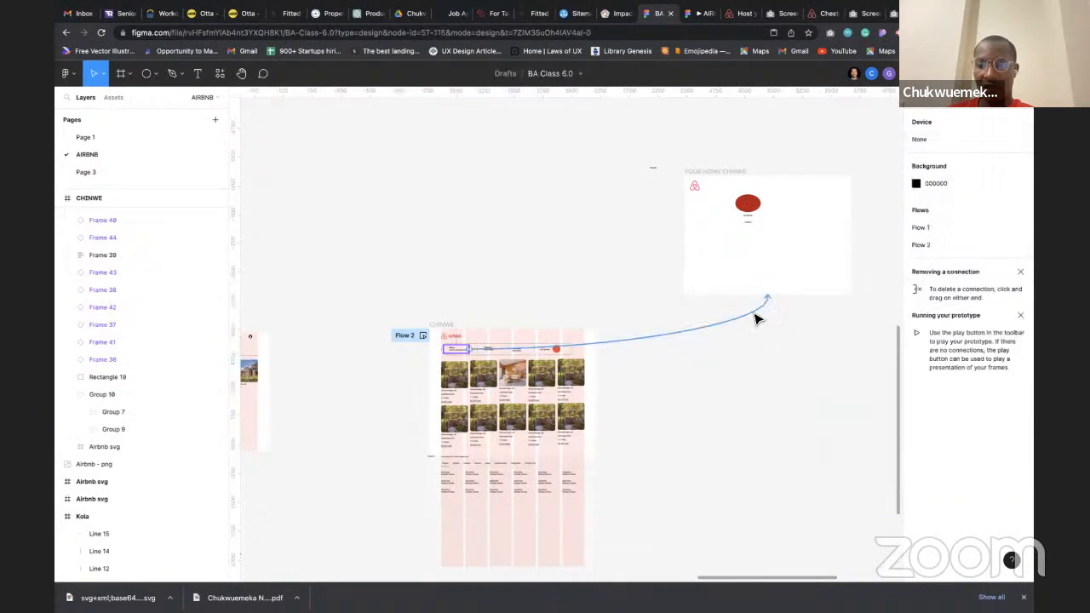
{"action": "left_click", "coordinate": [757, 314]}
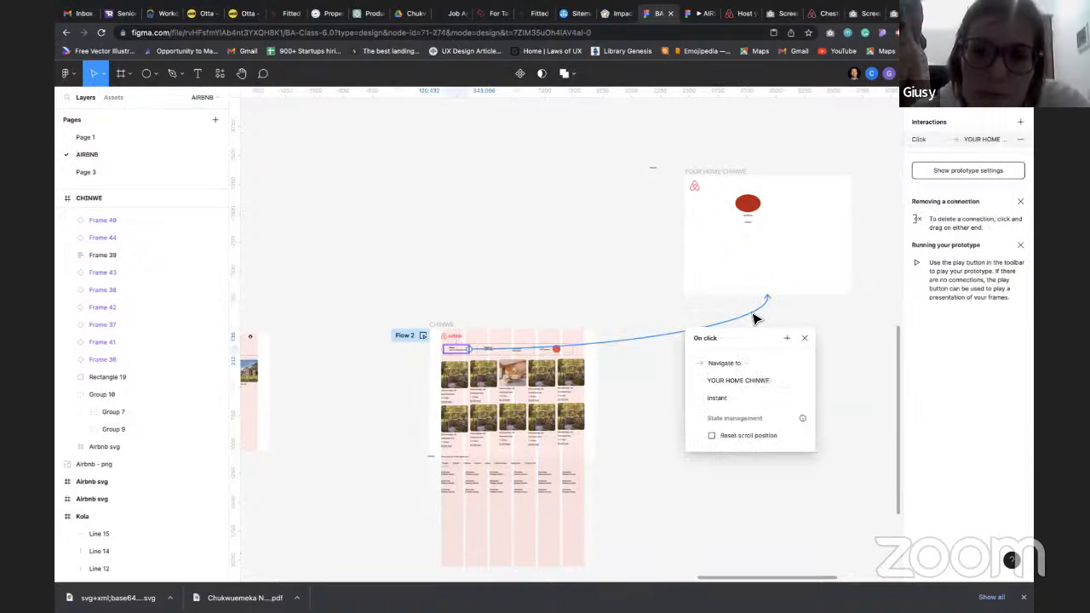
{"action": "left_click", "coordinate": [685, 314]}
{"action": "left_click", "coordinate": [697, 189]}
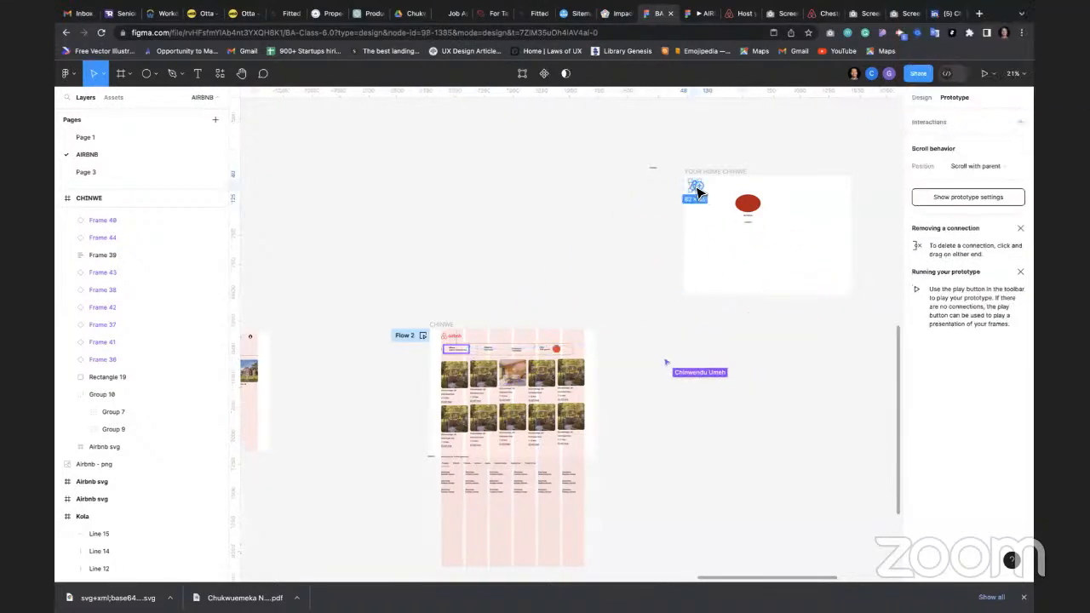
{"action": "left_click_drag", "start_coordinate": [702, 185], "coordinate": [511, 341]}
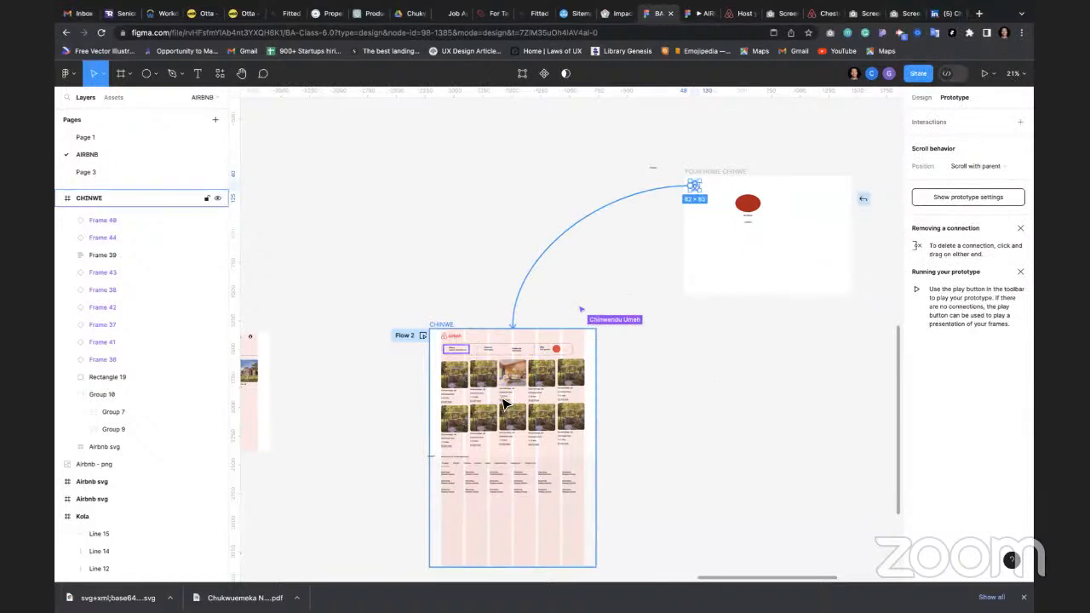
{"action": "left_click", "coordinate": [609, 313]}
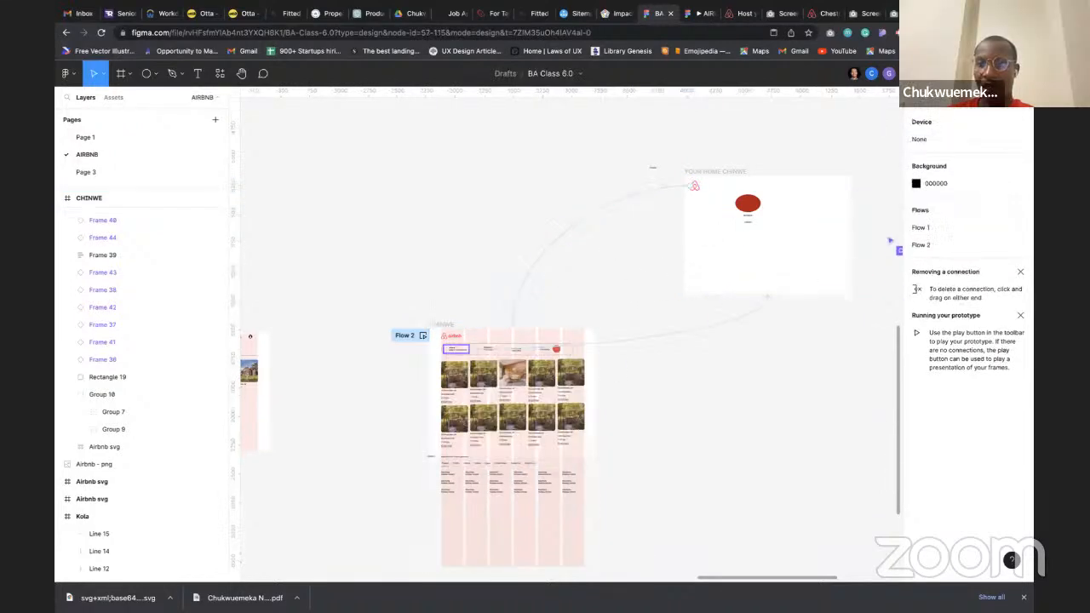
Present the prototype and test Flow 2, going from the "Where" search field to the home page and back through the logo
{"action": "left_click", "coordinate": [973, 74]}
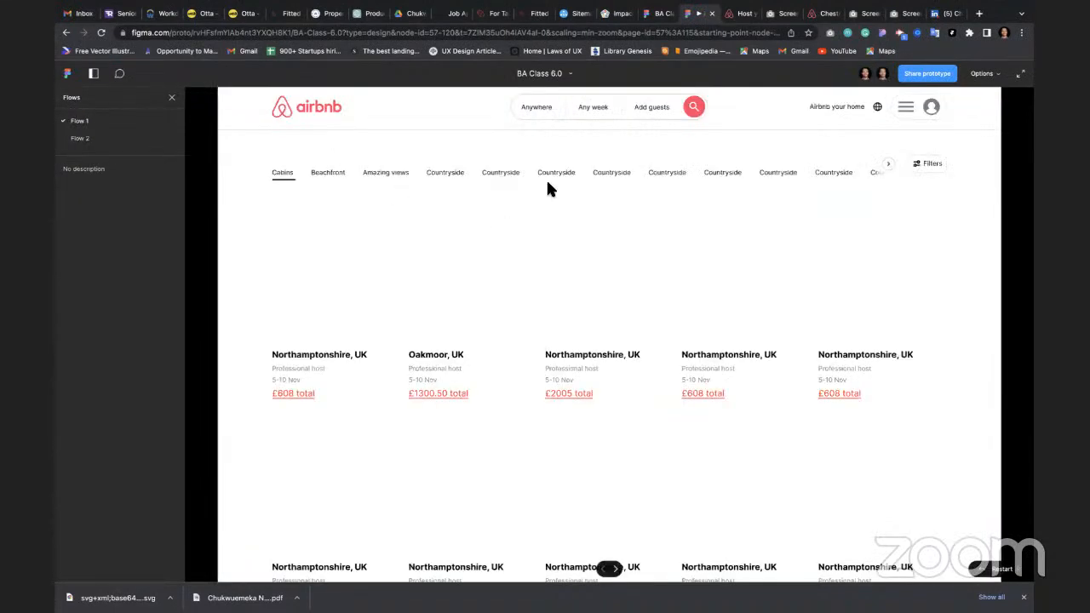
{"action": "left_click", "coordinate": [82, 139]}
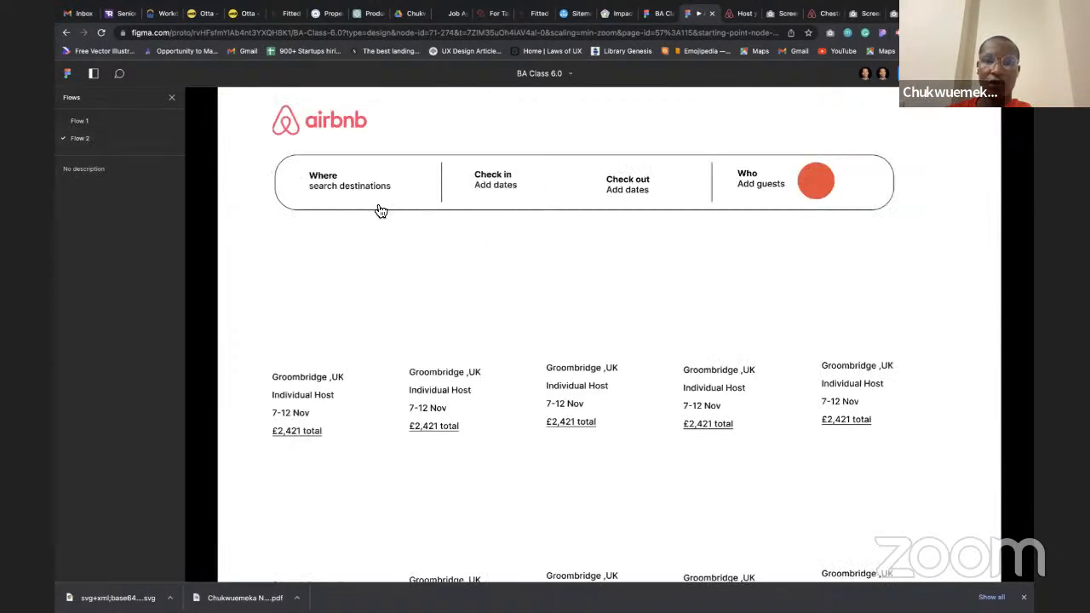
{"action": "left_click", "coordinate": [354, 195]}
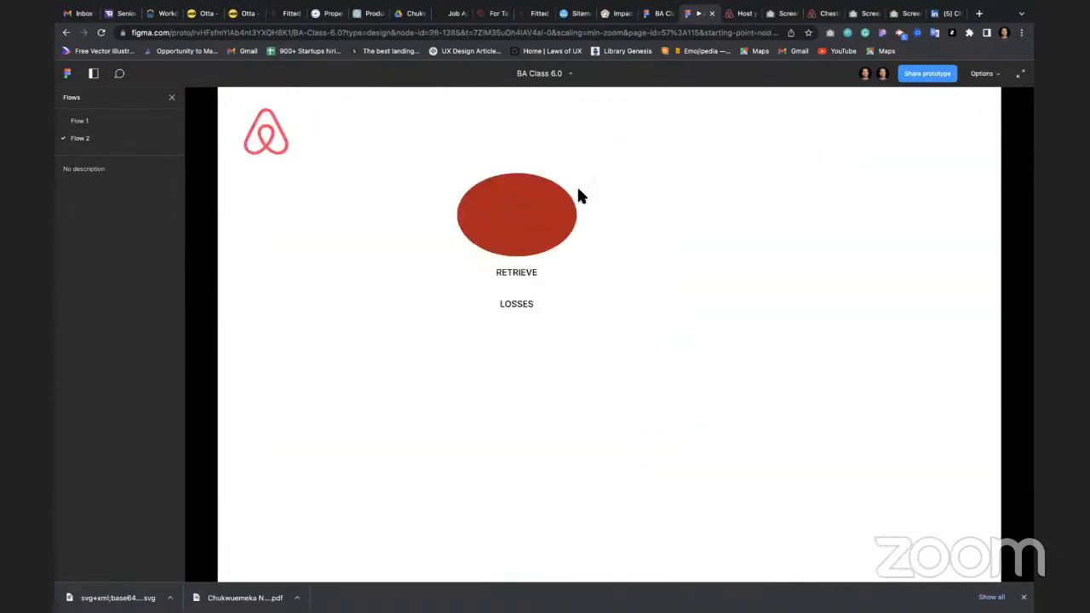
{"action": "left_click", "coordinate": [274, 151]}
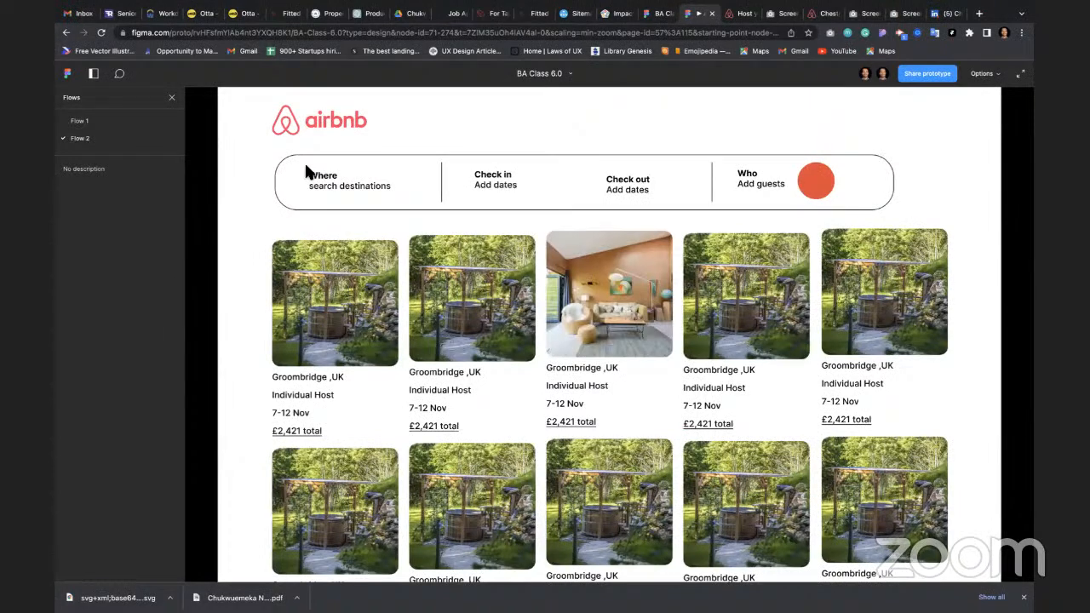
{"action": "left_click", "coordinate": [315, 194]}
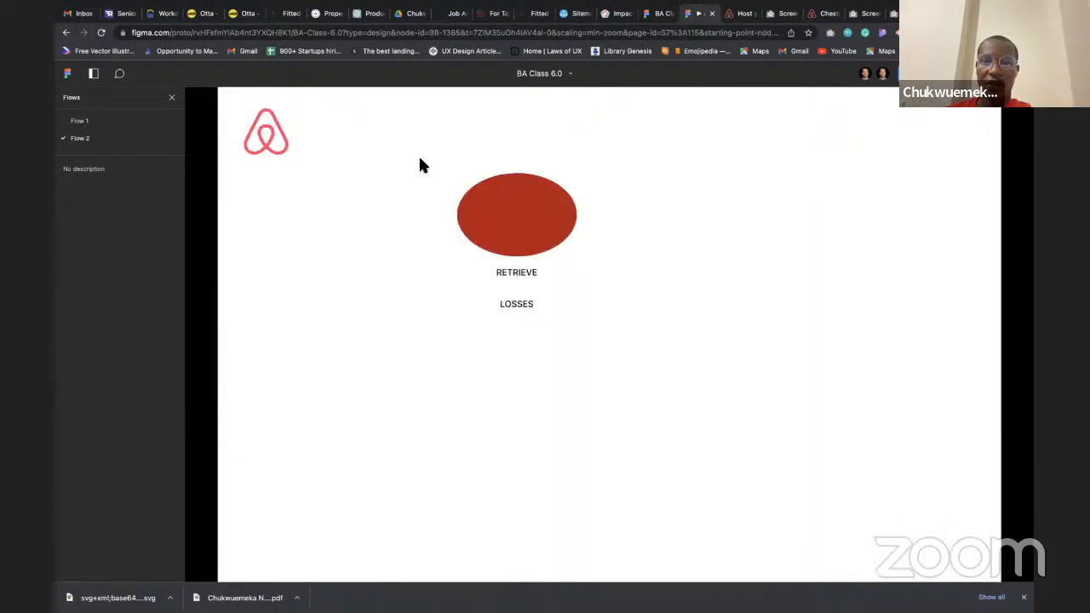
{"action": "left_click", "coordinate": [275, 141]}
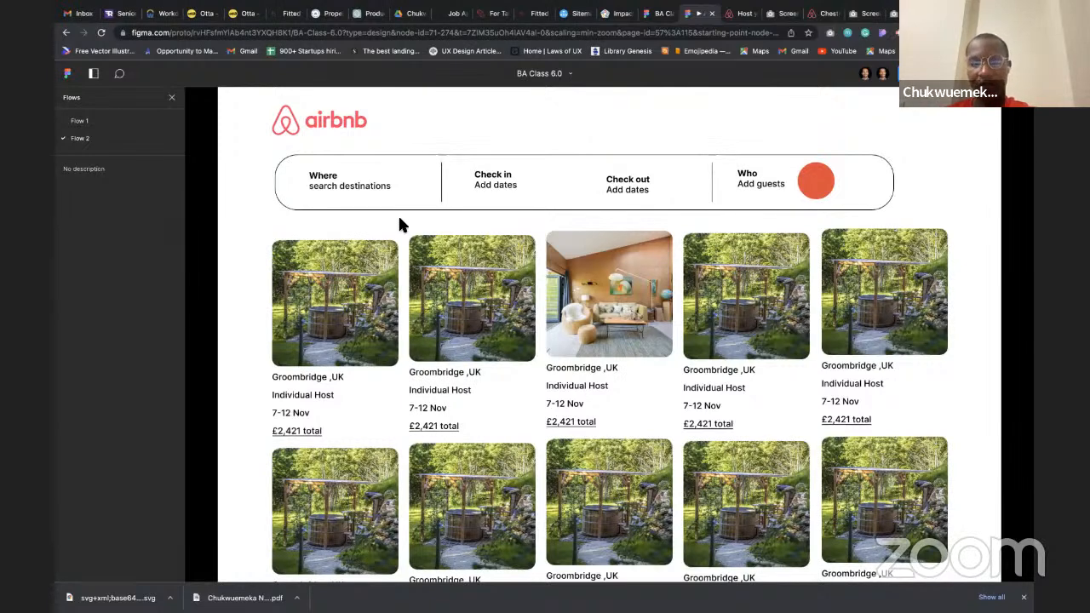
{"action": "left_click", "coordinate": [347, 195]}
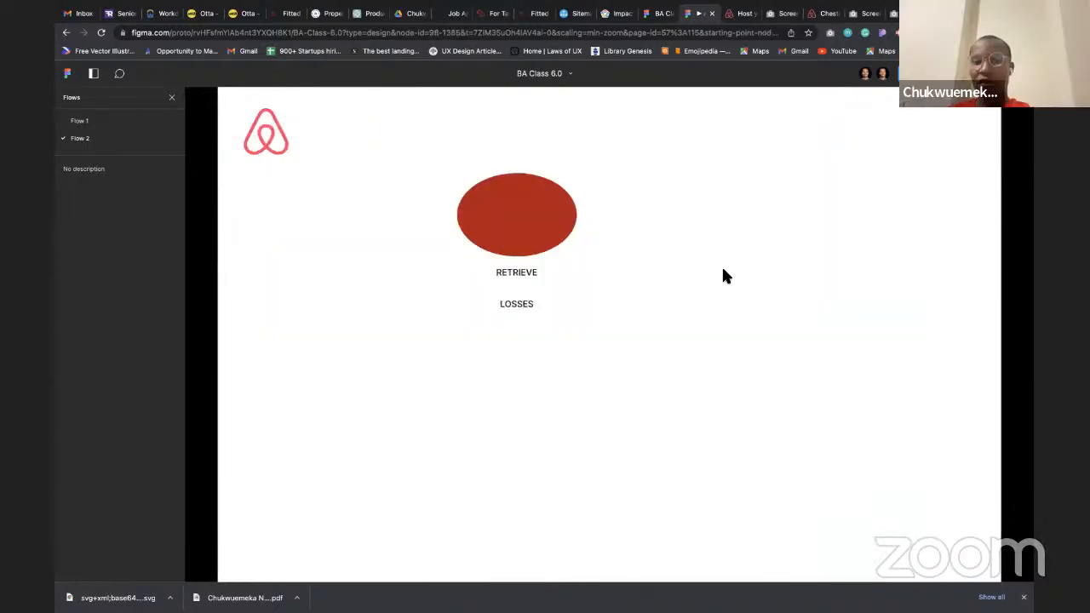
{"action": "left_click", "coordinate": [258, 147]}
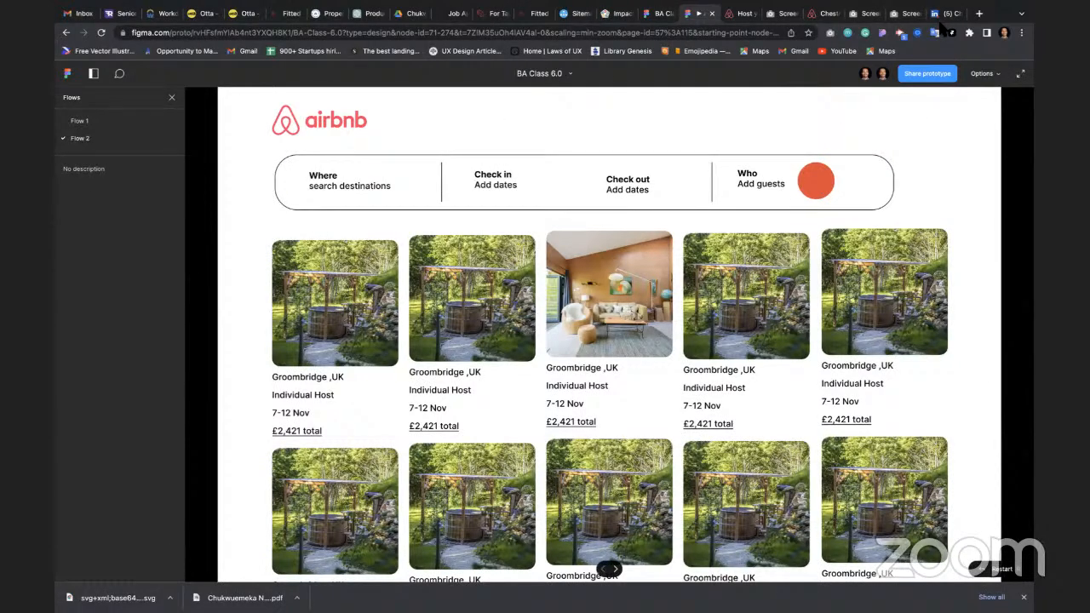
Return to the design file, show the design properties, and inspect the red ellipse group in the "YOUR HOME" frame
{"action": "left_click", "coordinate": [661, 14]}
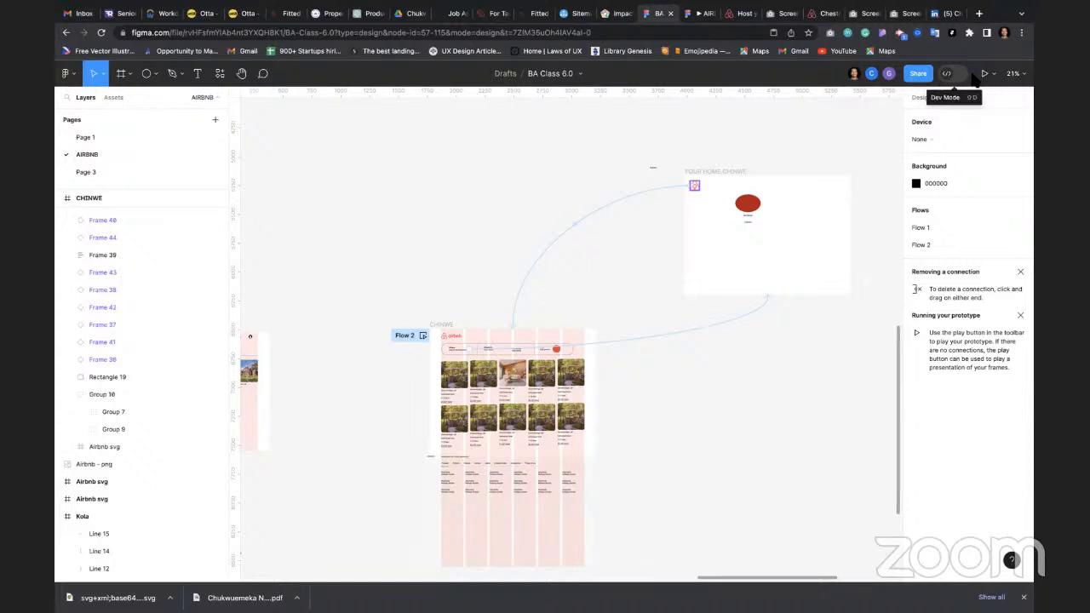
{"action": "left_click", "coordinate": [992, 73]}
{"action": "left_click", "coordinate": [989, 74]}
{"action": "left_click", "coordinate": [922, 97]}
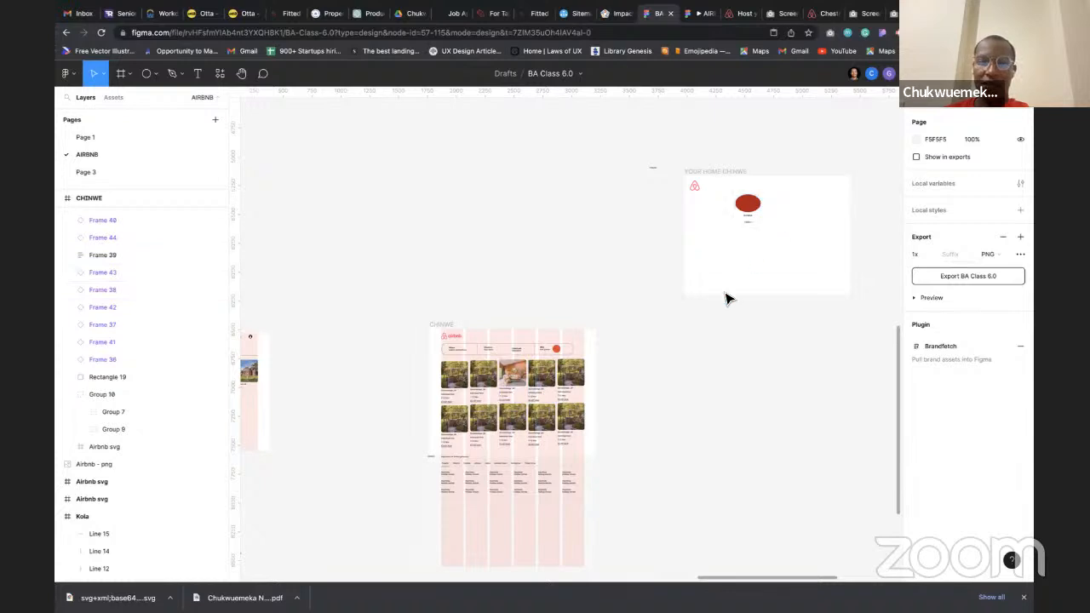
{"action": "left_click", "coordinate": [751, 212]}
{"action": "scroll", "coordinate": [983, 504], "scroll_direction": "down", "scroll_amount": 2}
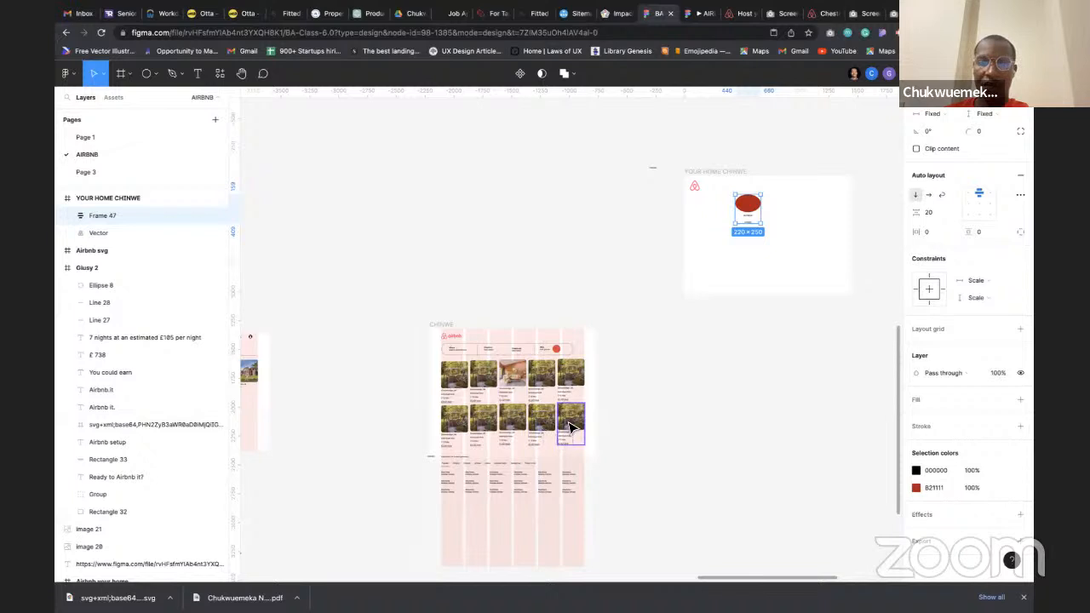
{"action": "left_click", "coordinate": [763, 259]}
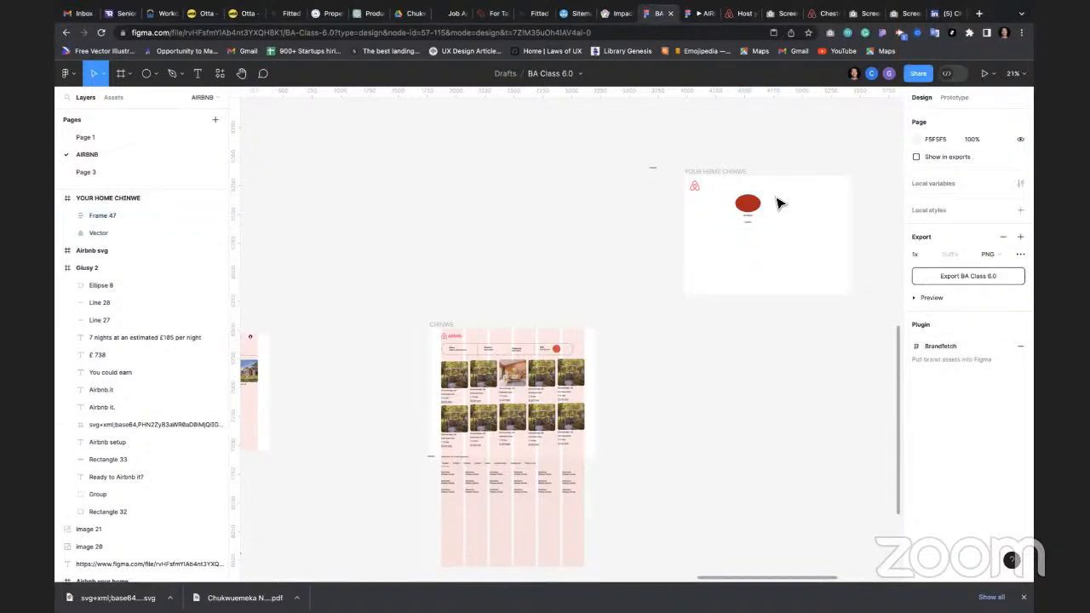
Draw a rectangle about 192 × 152 beside the "LOSSES" text in the "YOUR HOME" frame and set its fill to white (FFFFFF)
{"action": "scroll", "coordinate": [817, 206], "scroll_direction": "up", "scroll_amount": 10}
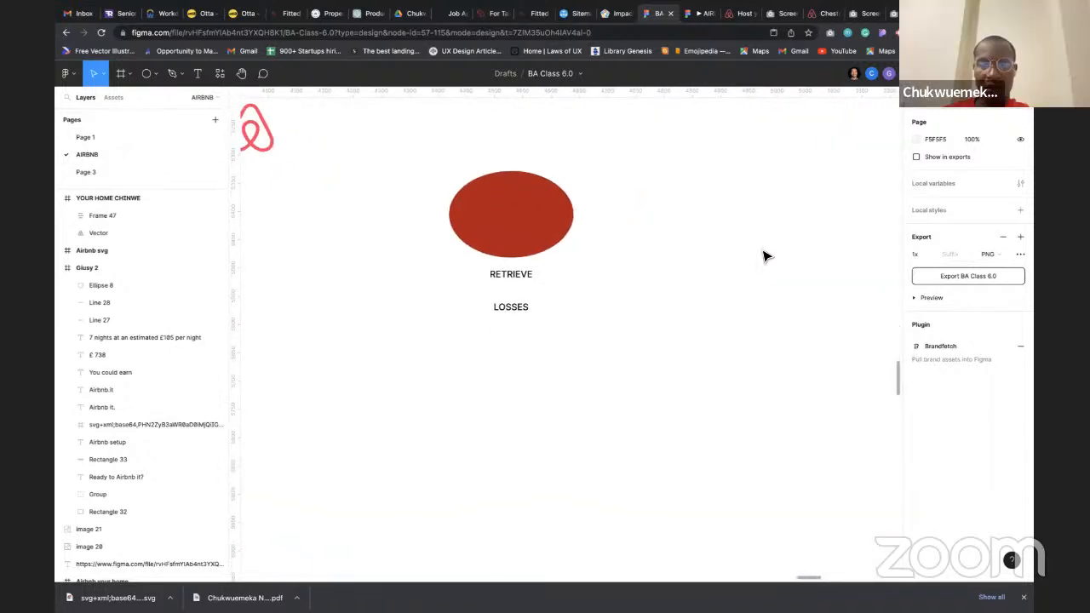
{"action": "key", "text": "r"}
{"action": "left_click_drag", "start_coordinate": [669, 301], "coordinate": [777, 385]}
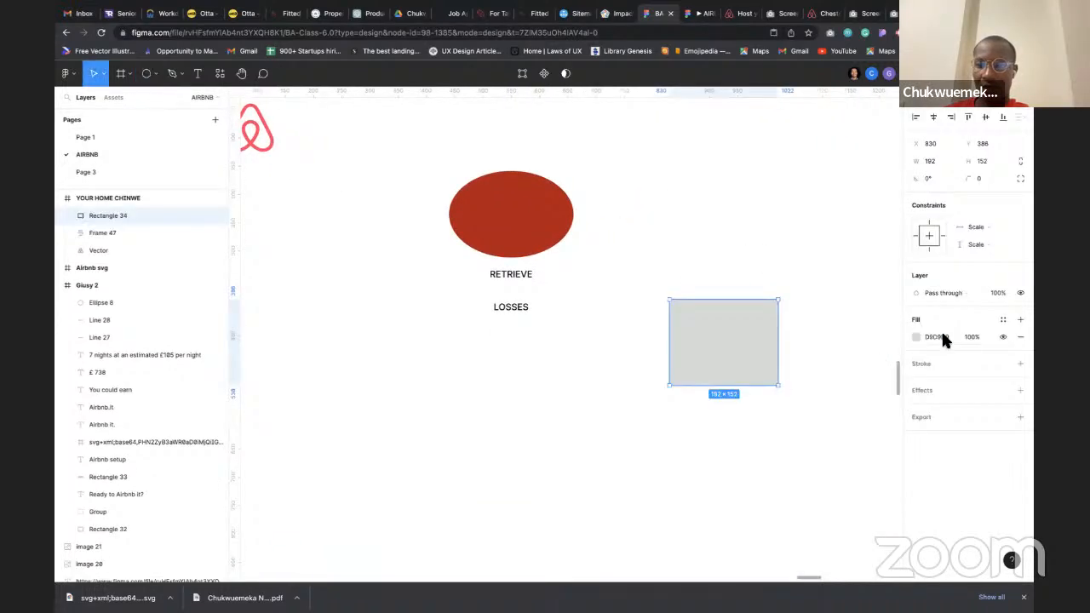
{"action": "type", "text": "f"}
{"action": "key", "text": "Return"}
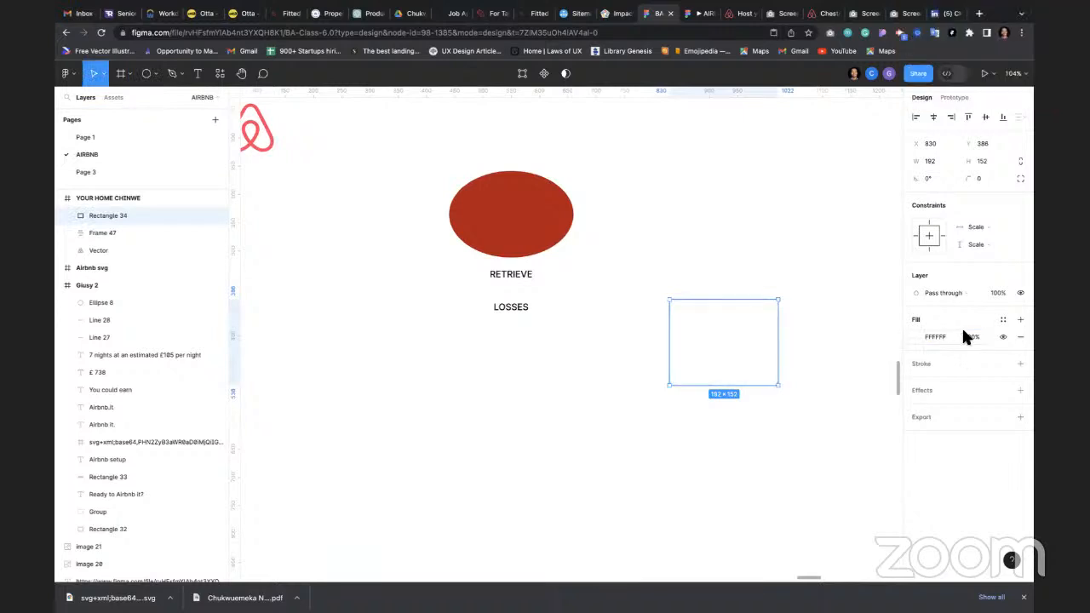
Add a drop shadow to the white rectangle with an X offset of 7 and a blur of 20
{"action": "left_click", "coordinate": [1020, 389]}
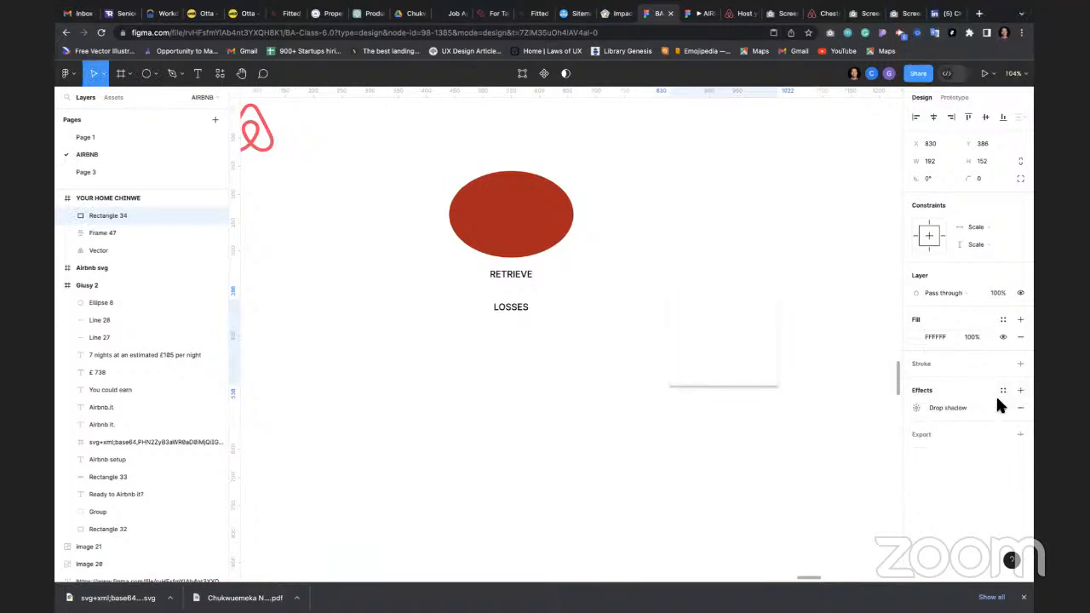
{"action": "left_click", "coordinate": [916, 408]}
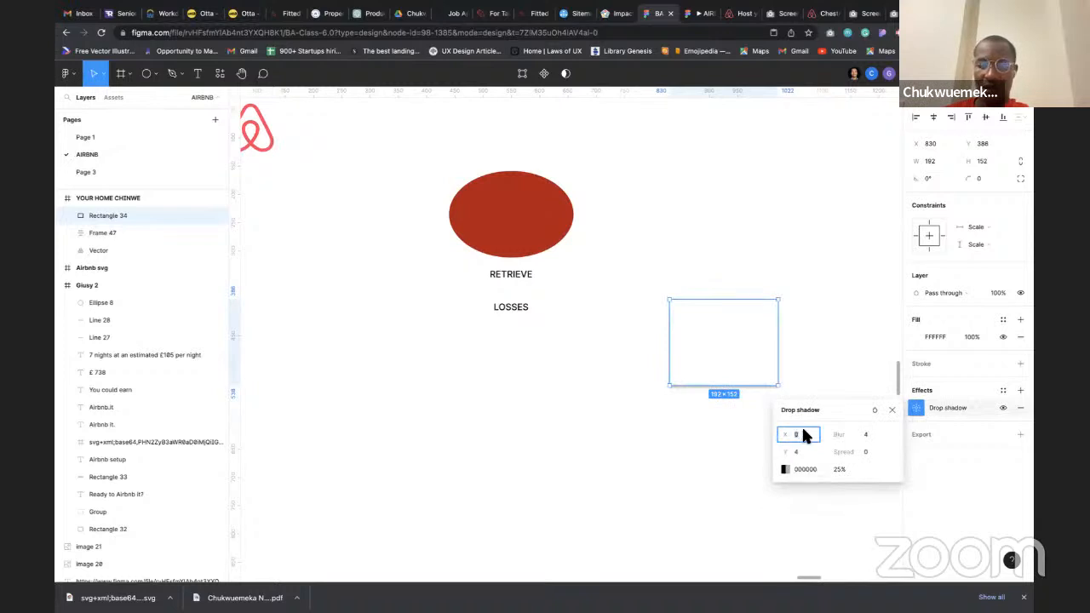
{"action": "type", "text": "7"}
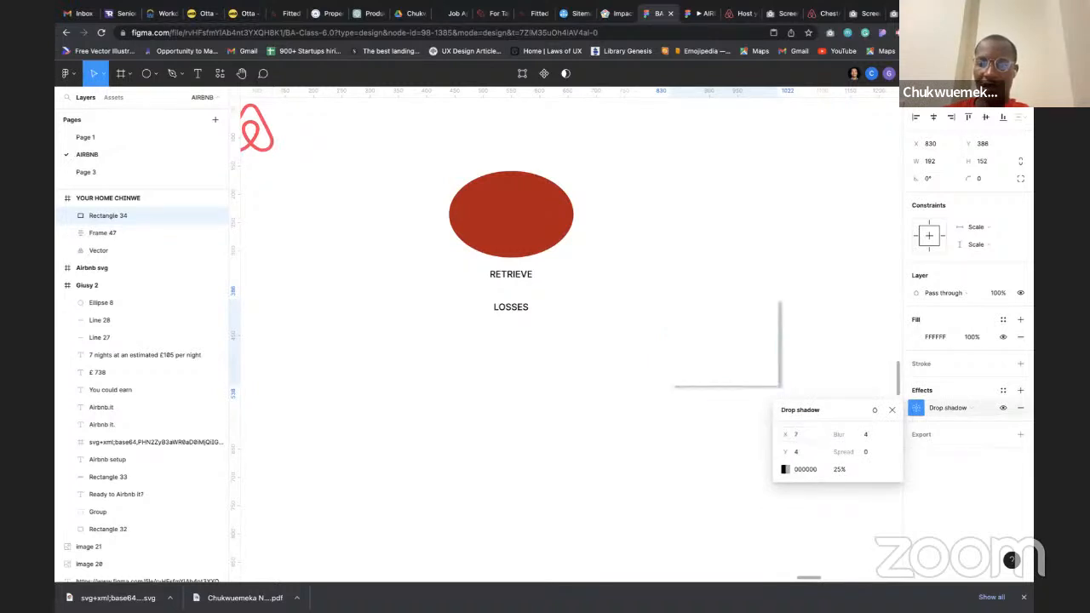
{"action": "key", "text": "Return"}
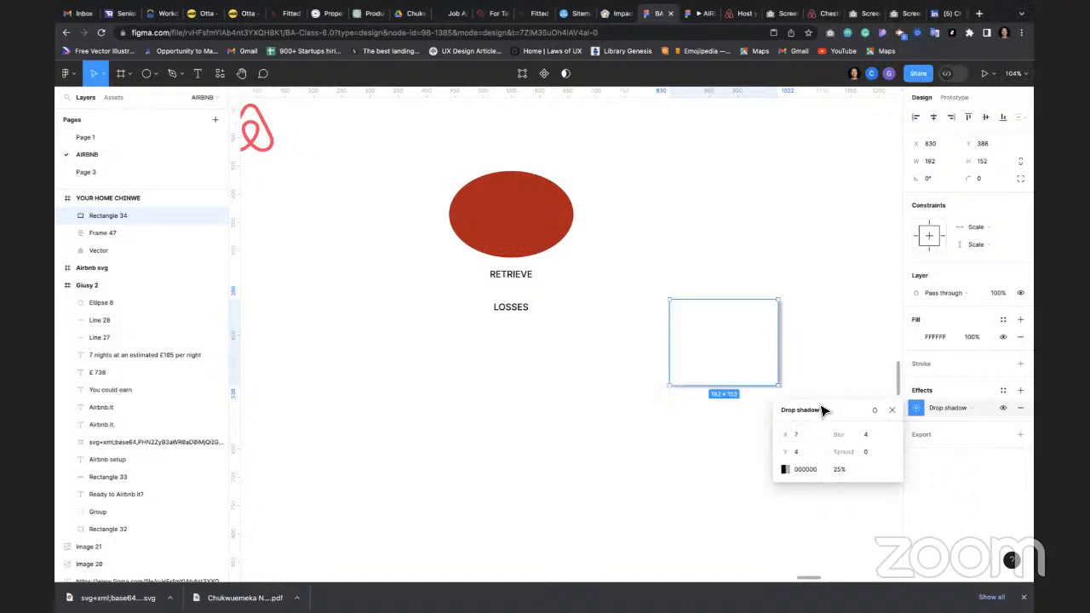
{"action": "left_click", "coordinate": [865, 436]}
{"action": "type", "text": "20"}
{"action": "key", "text": "Return"}
{"action": "left_click", "coordinate": [887, 408]}
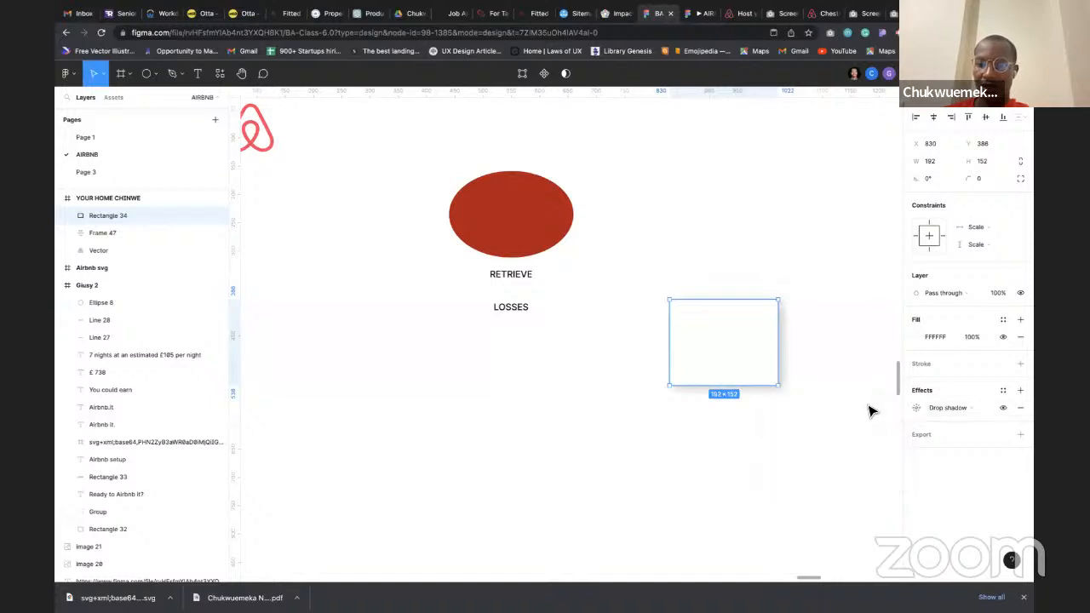
{"action": "left_click", "coordinate": [870, 410]}
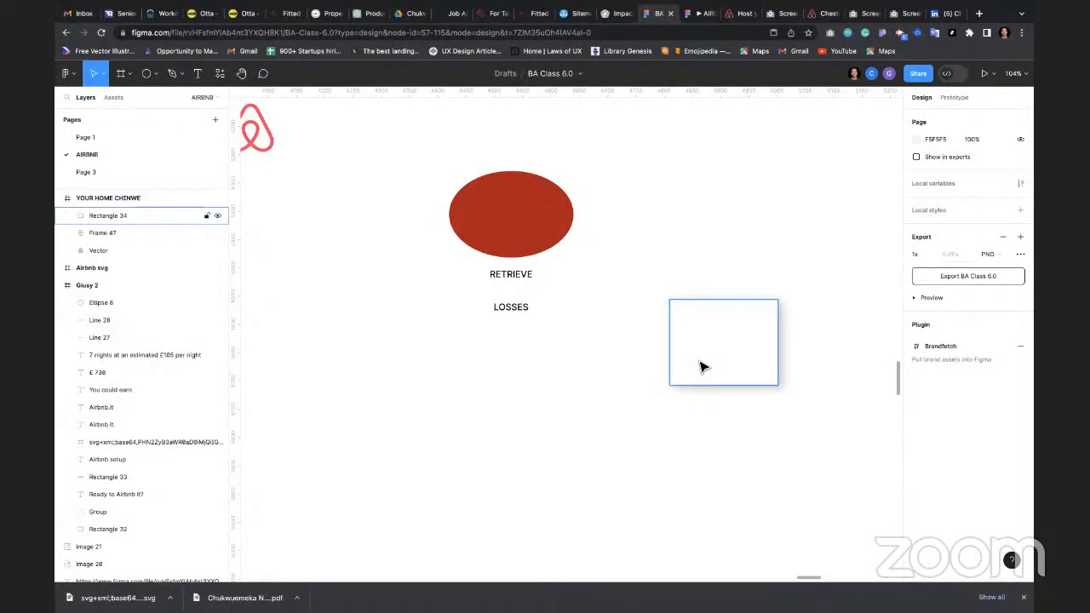
Reselect the white rectangle and review its drop shadow settings
{"action": "left_click", "coordinate": [728, 375]}
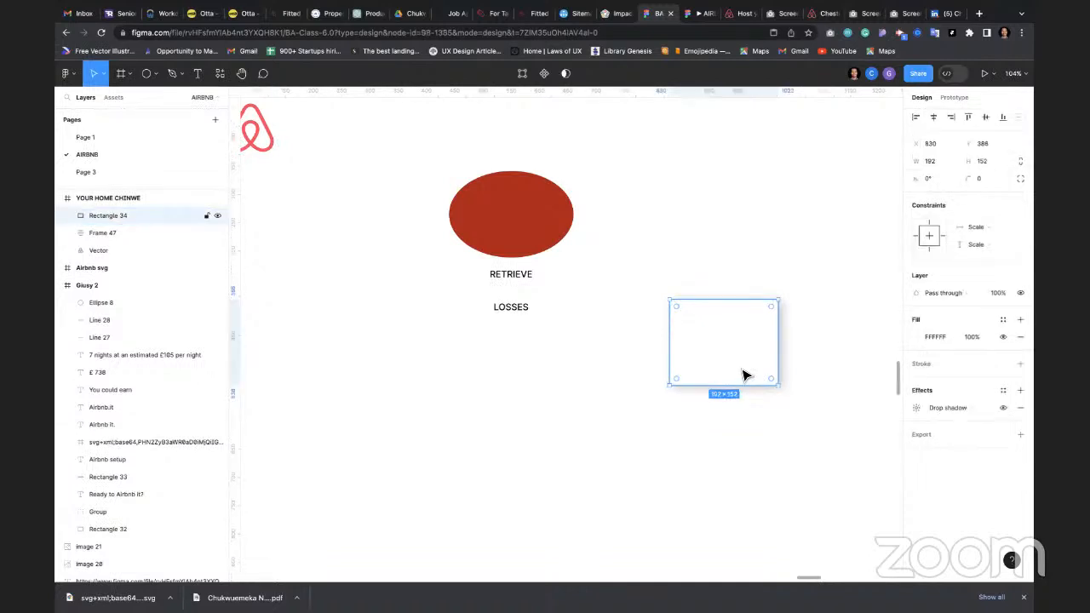
{"action": "left_click", "coordinate": [917, 409]}
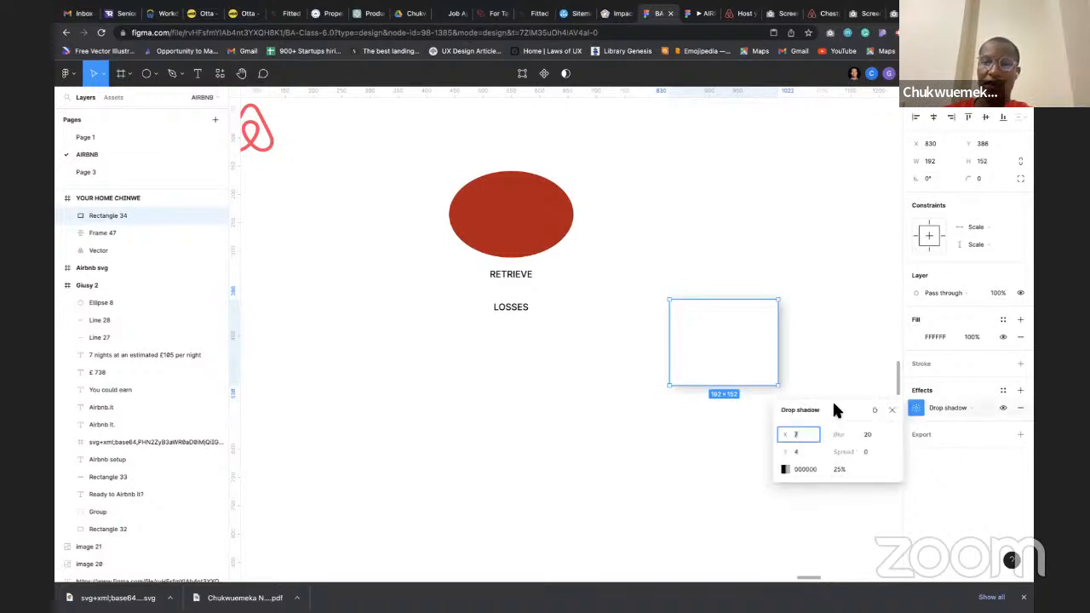
{"action": "left_click", "coordinate": [892, 410]}
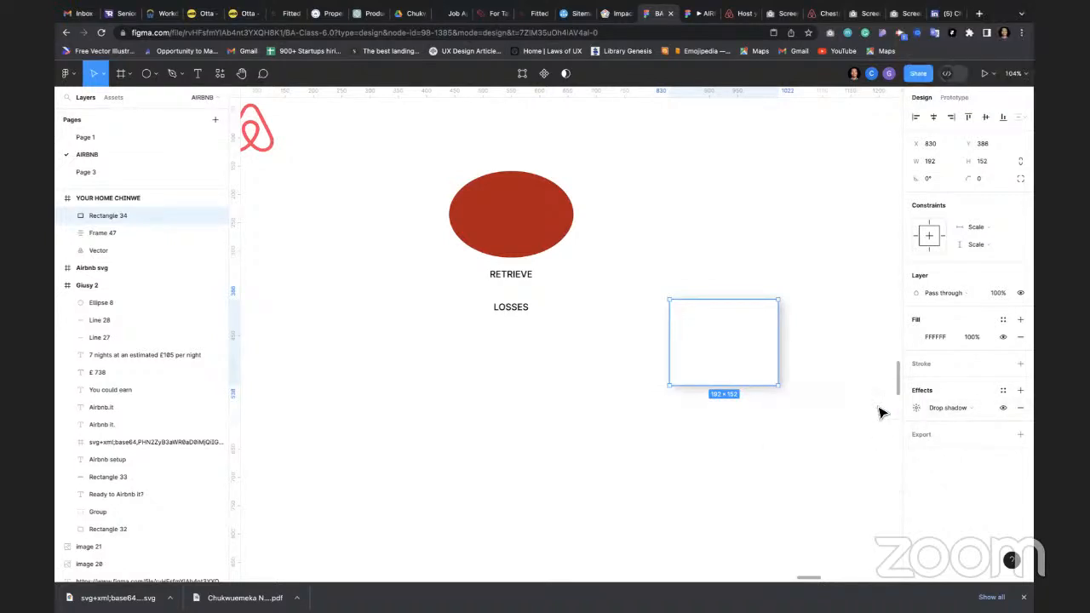